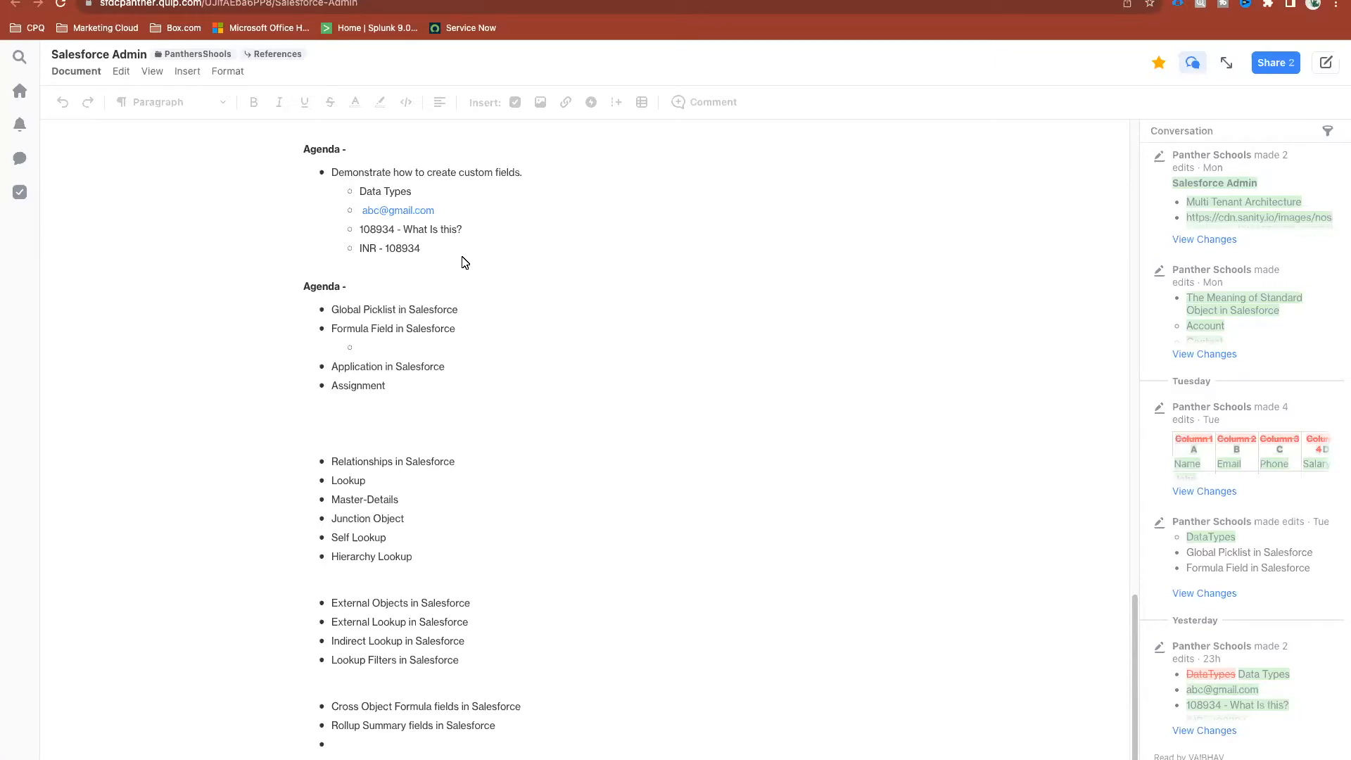
# From Setup's Object Manager, search 'Emplo' and open the Employee object's Fields & Relationships
pyautogui.click(527, 1)
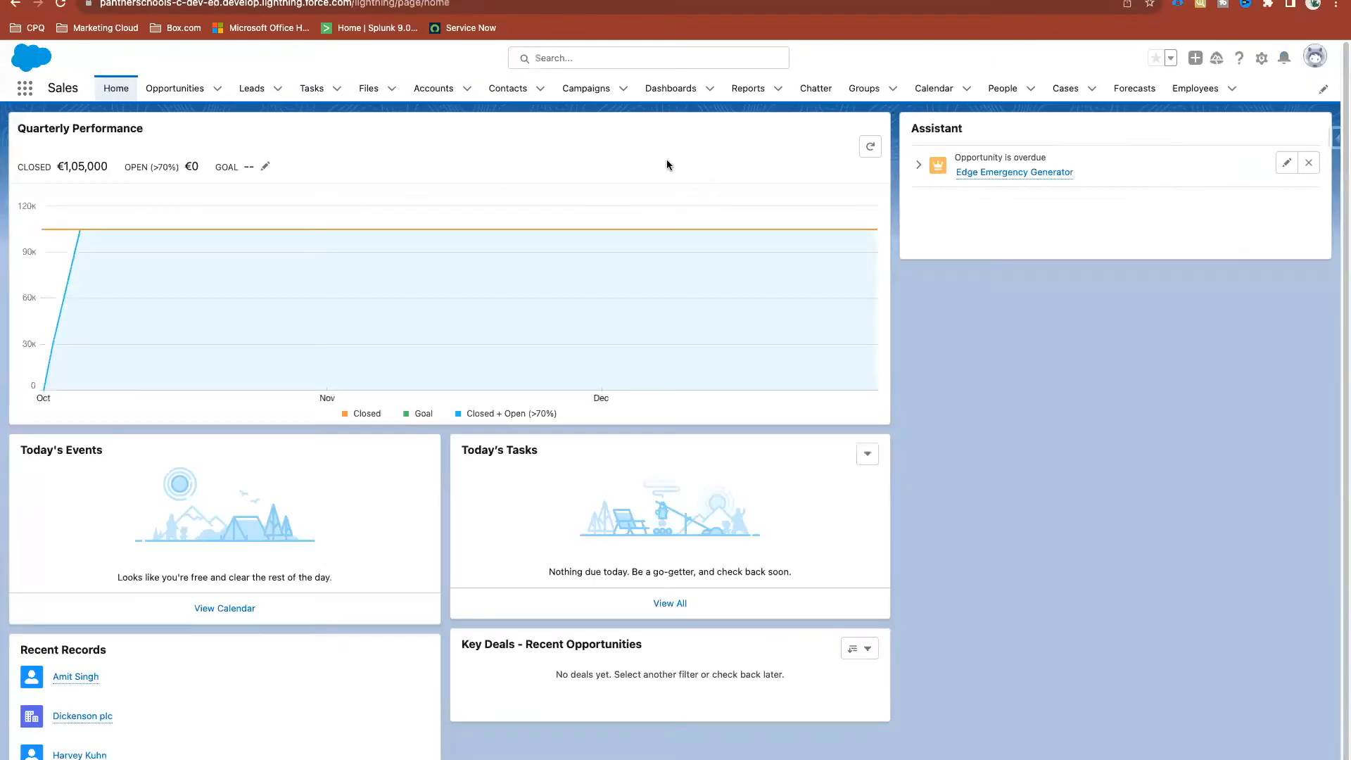
pyautogui.click(1267, 65)
pyautogui.click(1227, 94)
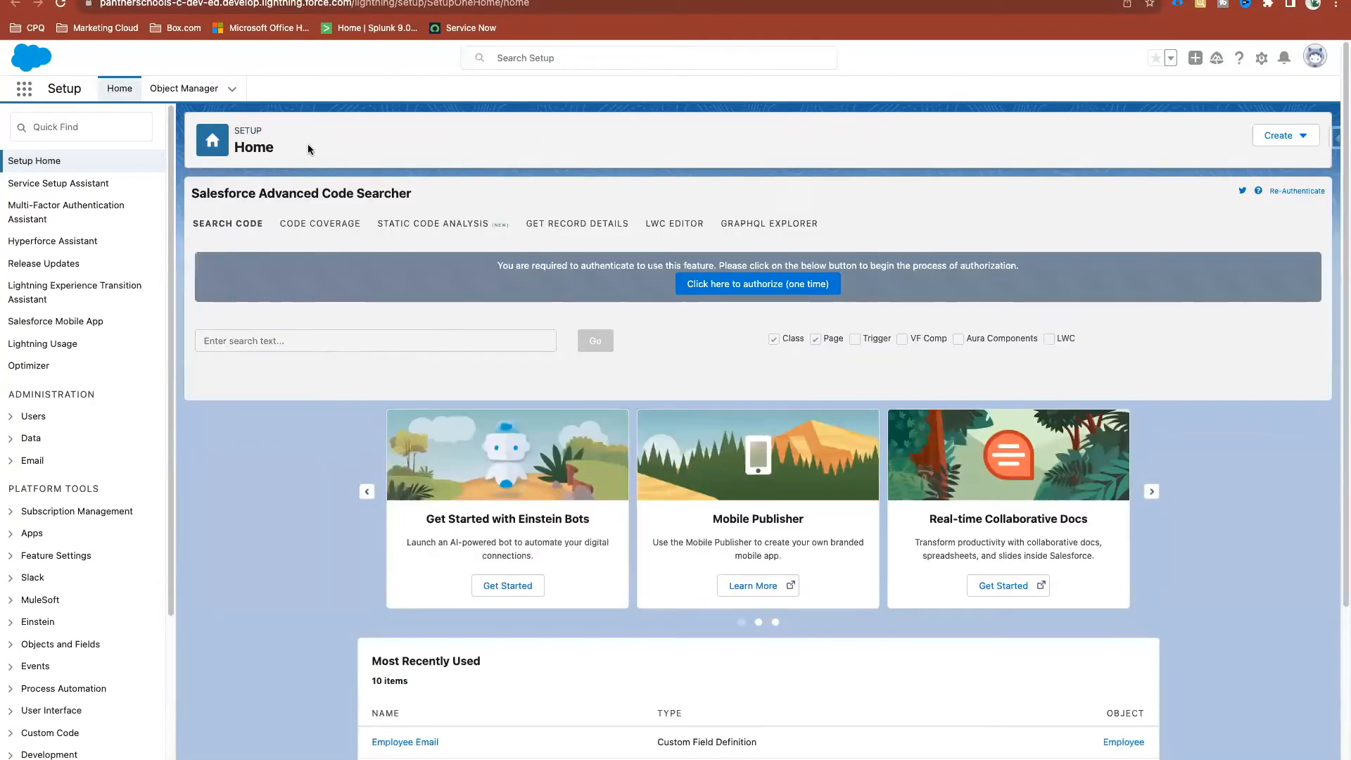
pyautogui.click(175, 90)
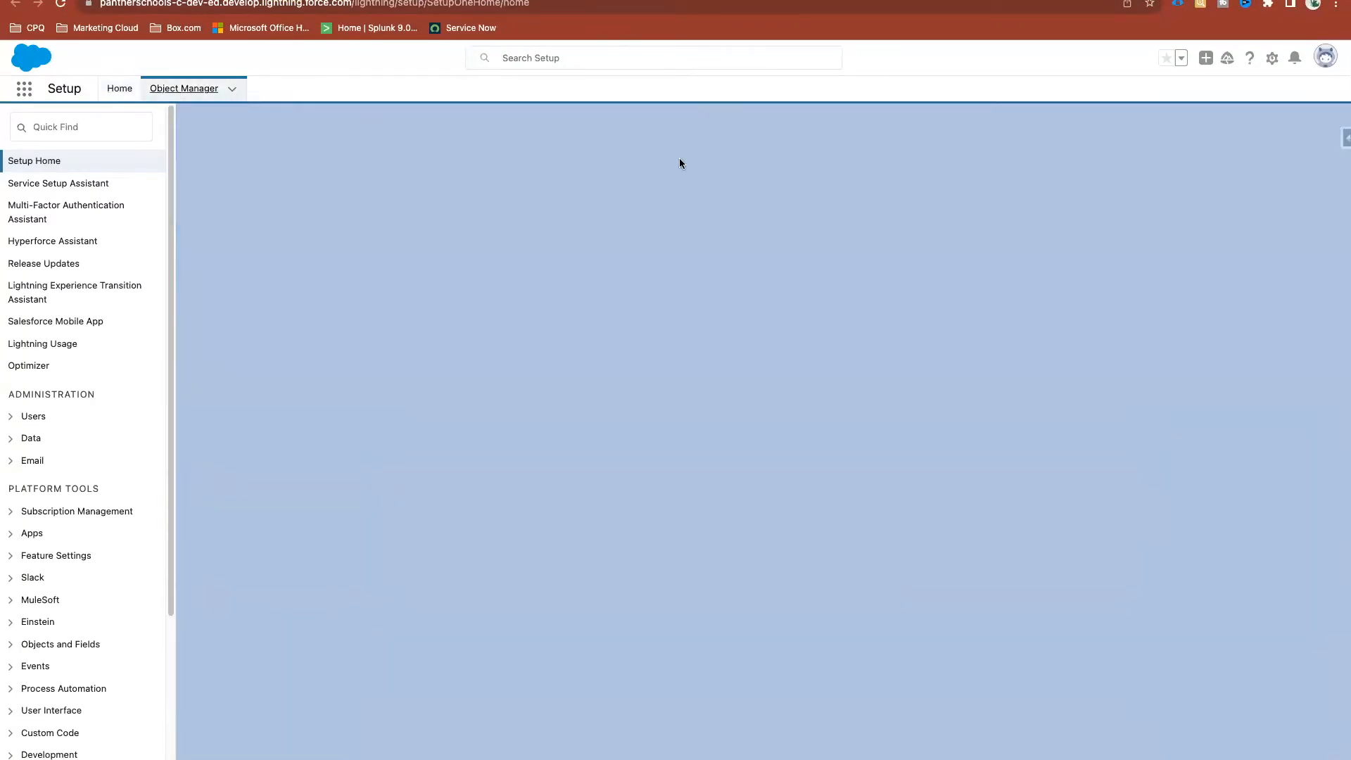
pyautogui.click(1084, 135)
pyautogui.write('Emplo')
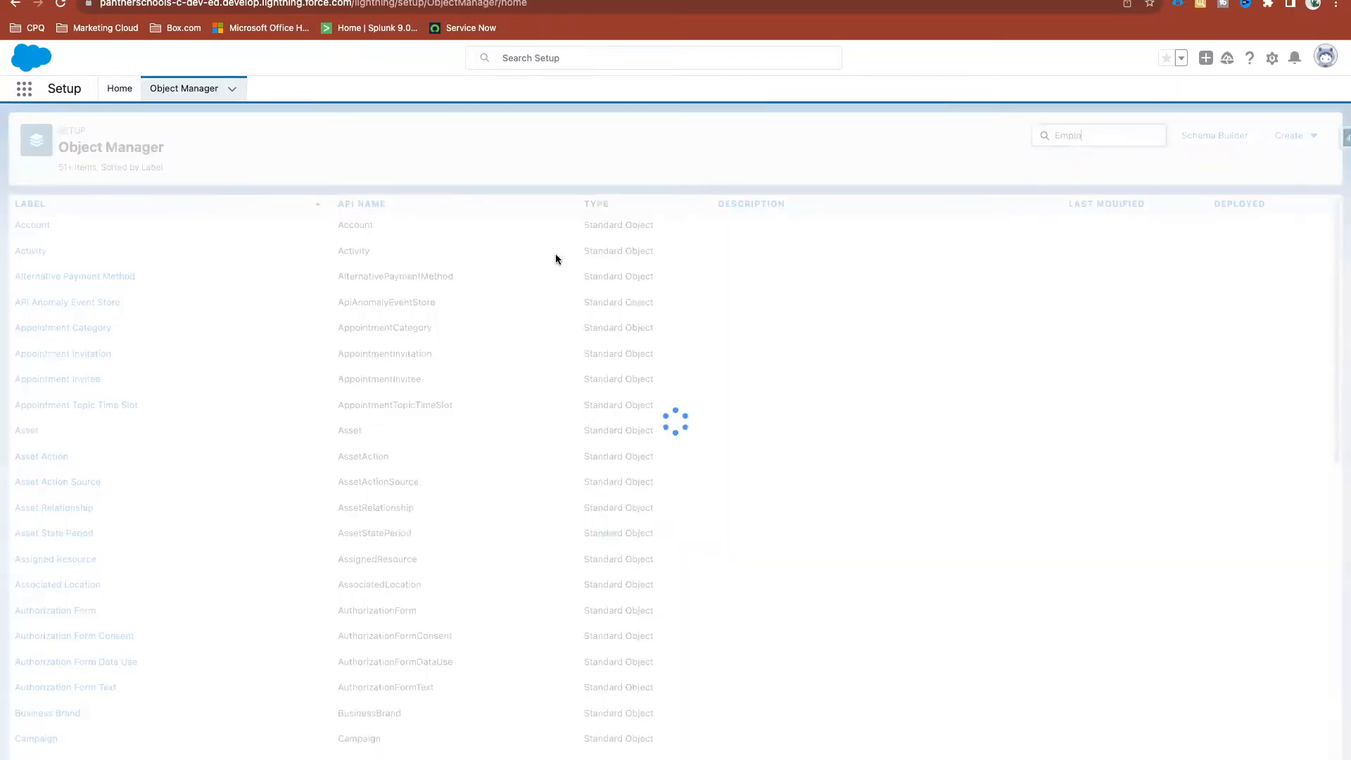
pyautogui.click(57, 229)
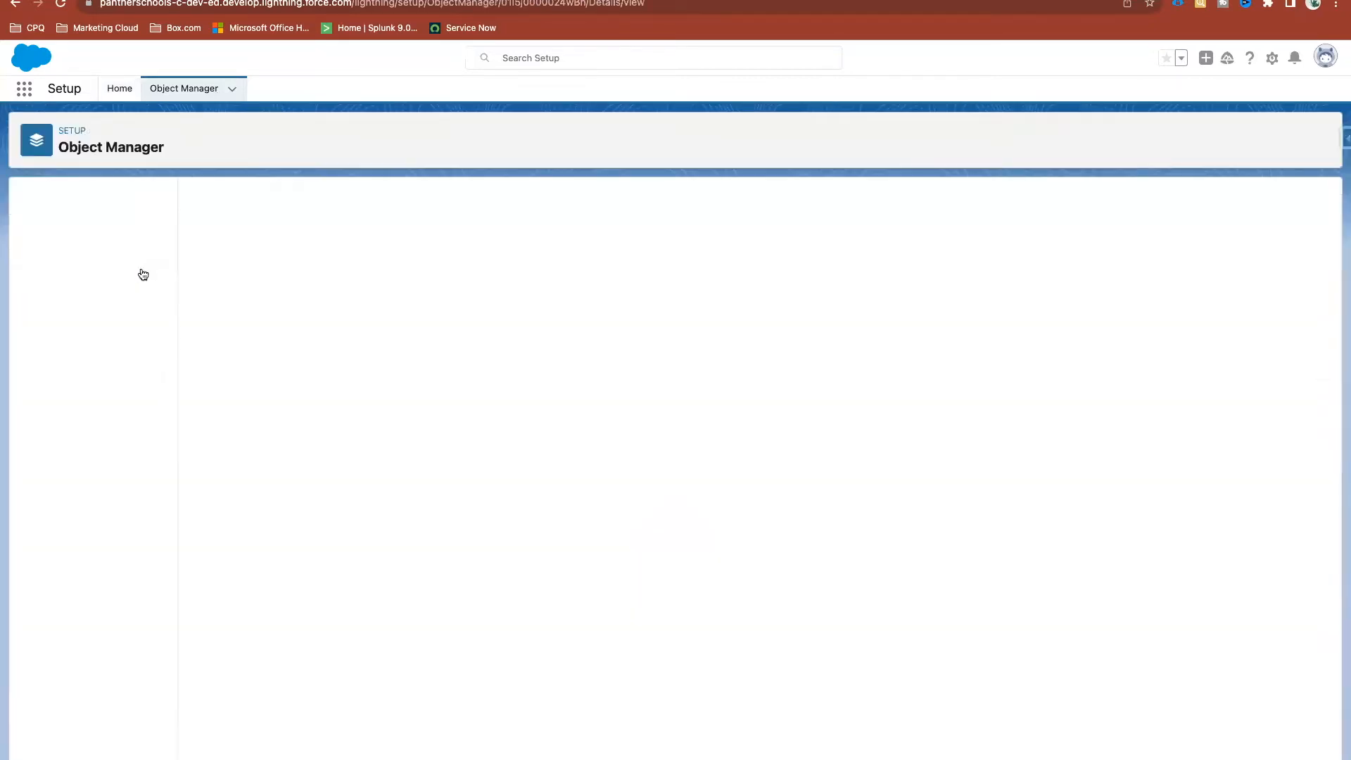
pyautogui.click(92, 229)
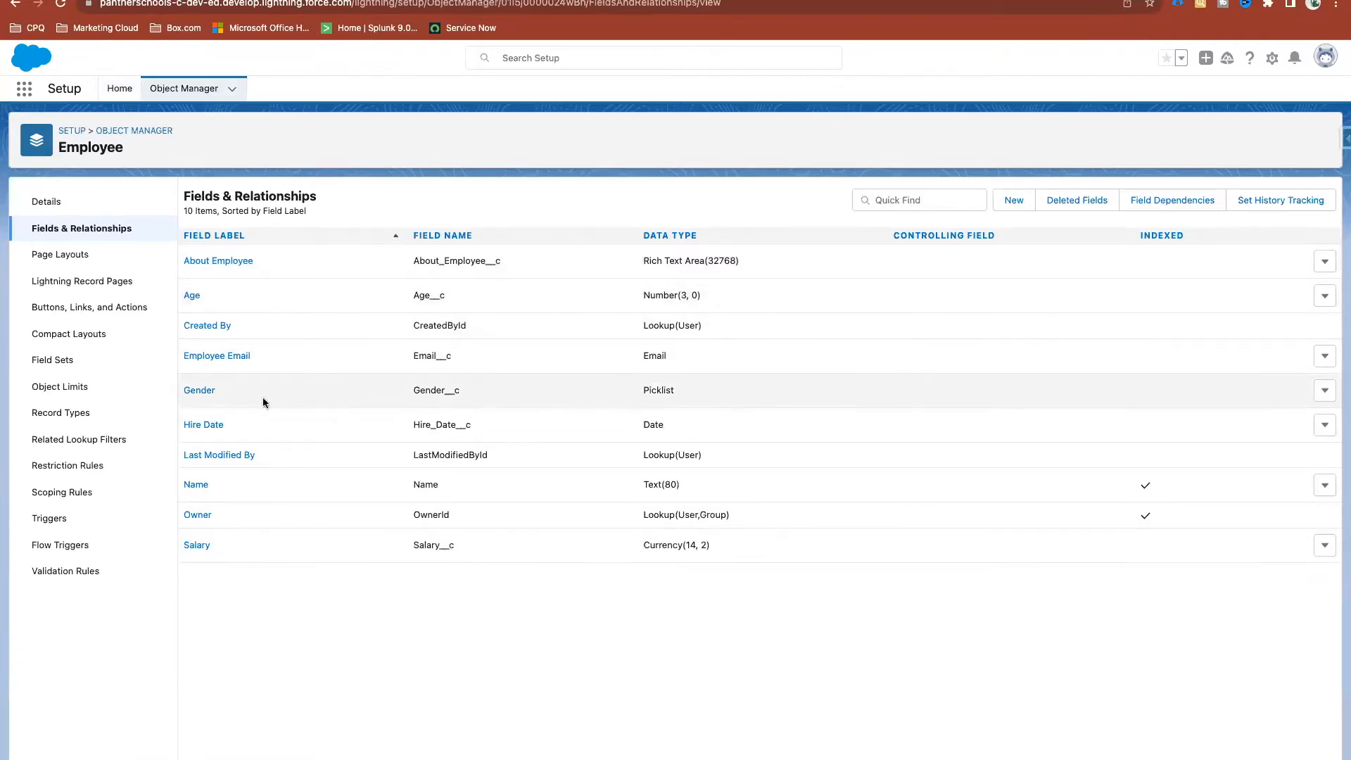
# Open the Gender picklist field's edit page, then return to the Sales home page
pyautogui.click(206, 390)
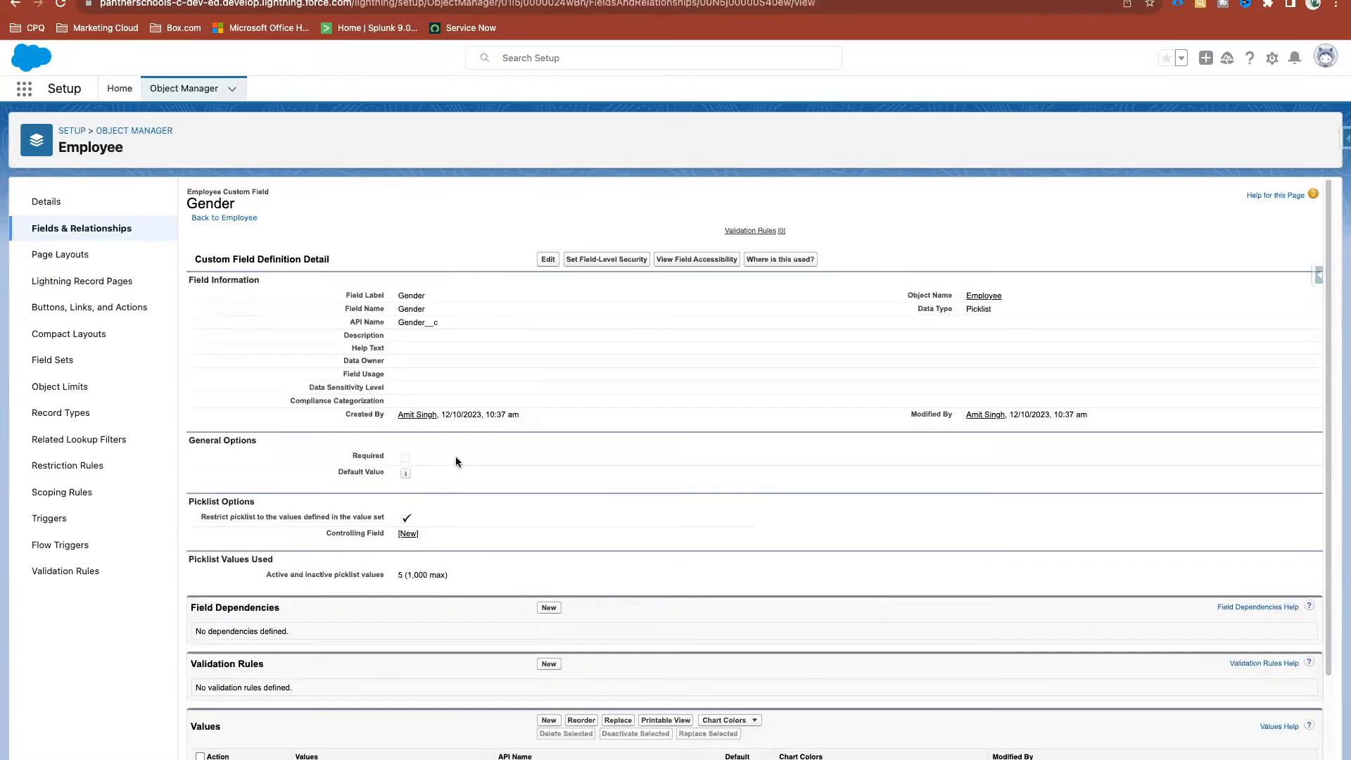
pyautogui.click(545, 242)
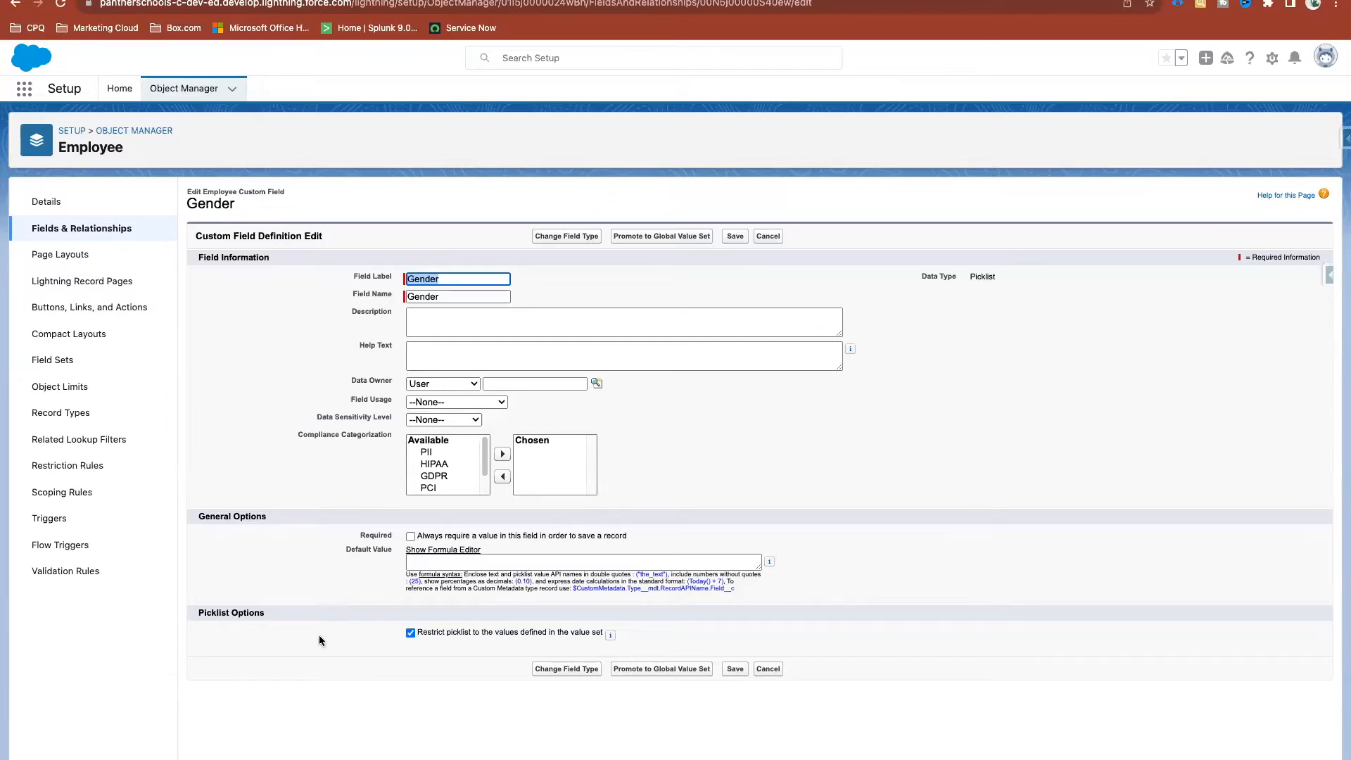
pyautogui.click(424, 639)
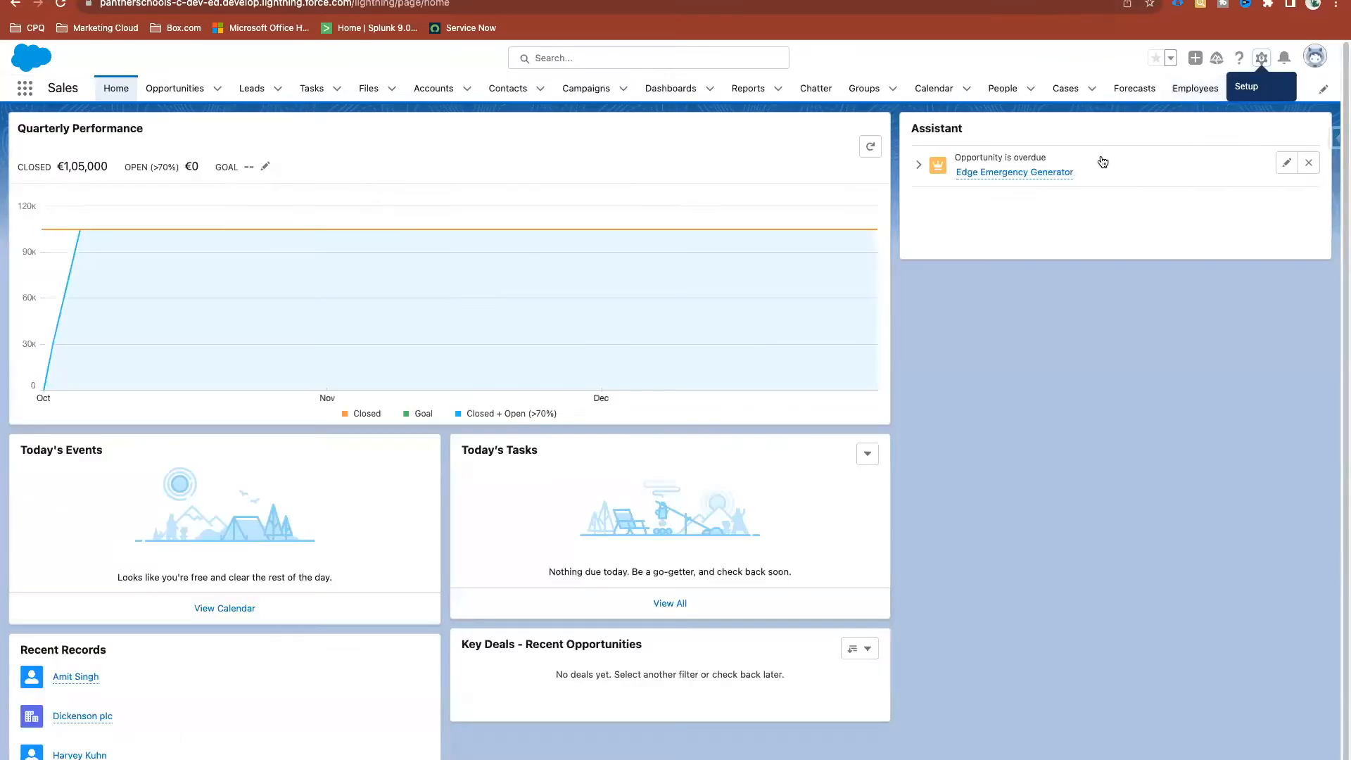
# Open the first Employee record for editing and expand its Gender picklist, currently Male
pyautogui.click(1196, 88)
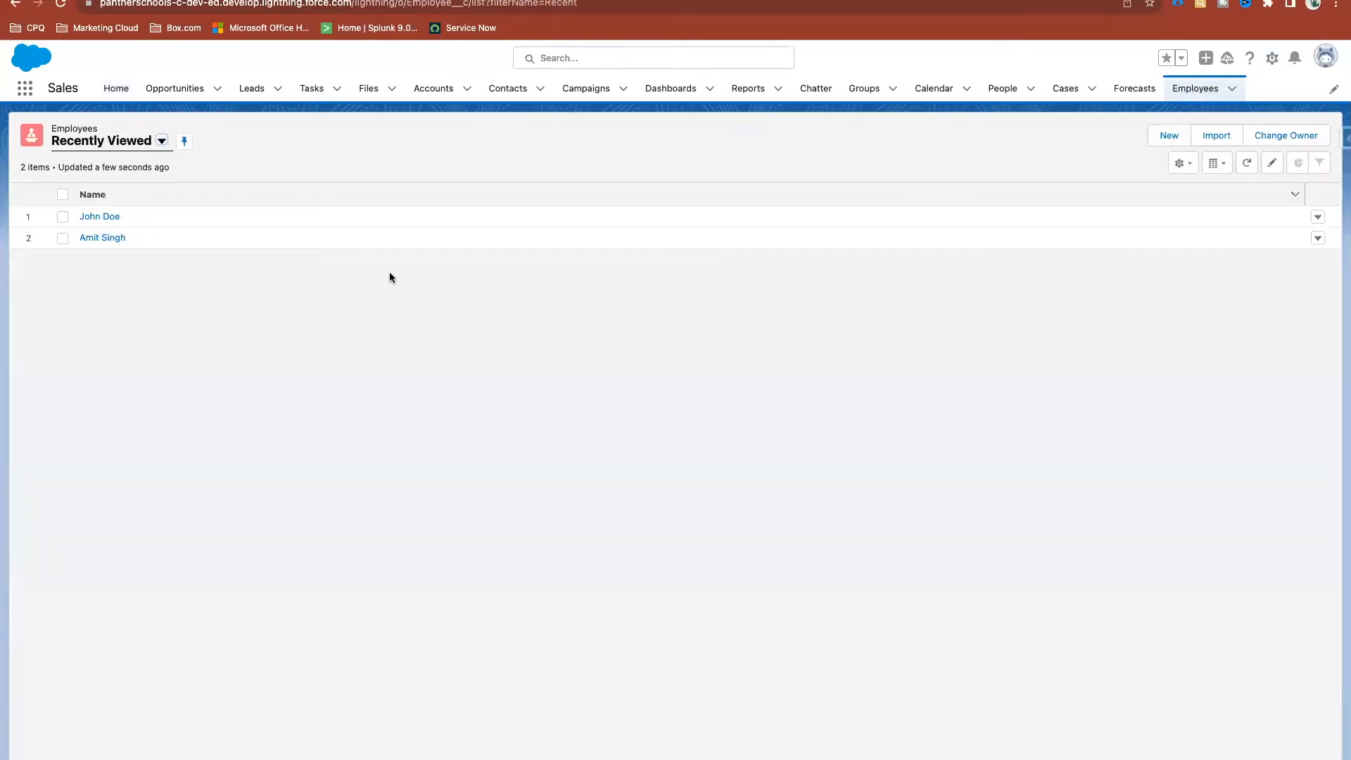
pyautogui.click(105, 217)
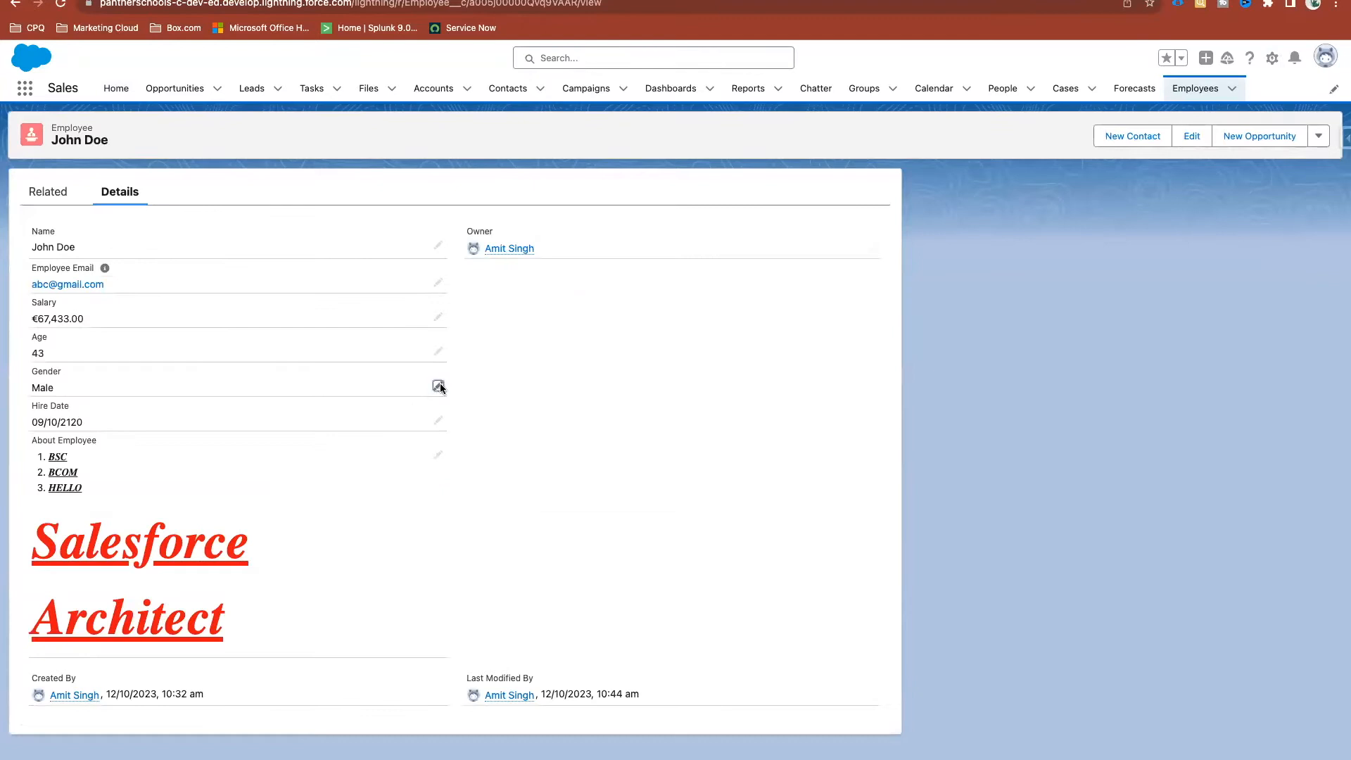
pyautogui.click(440, 388)
pyautogui.click(175, 398)
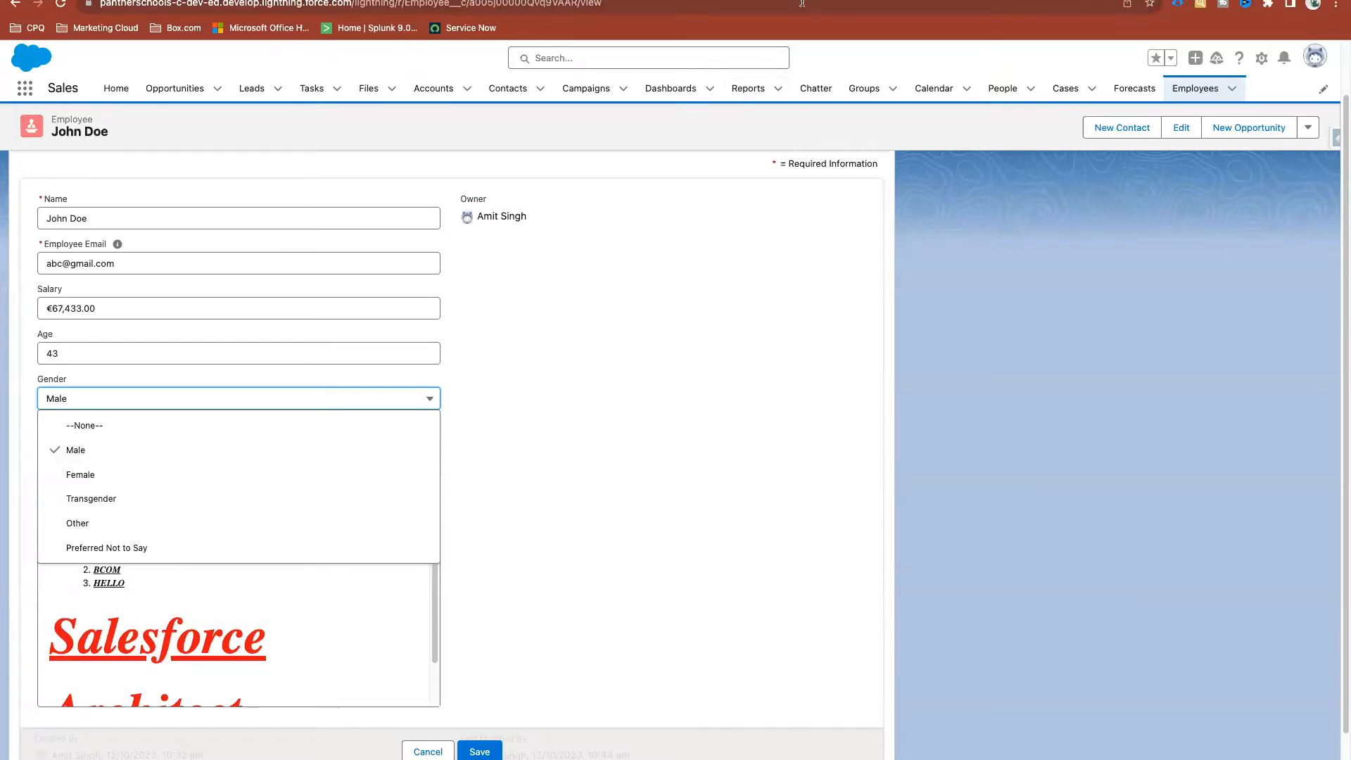
pyautogui.click(352, 1)
pyautogui.moveTo(418, 634); pyautogui.dragTo(598, 636)
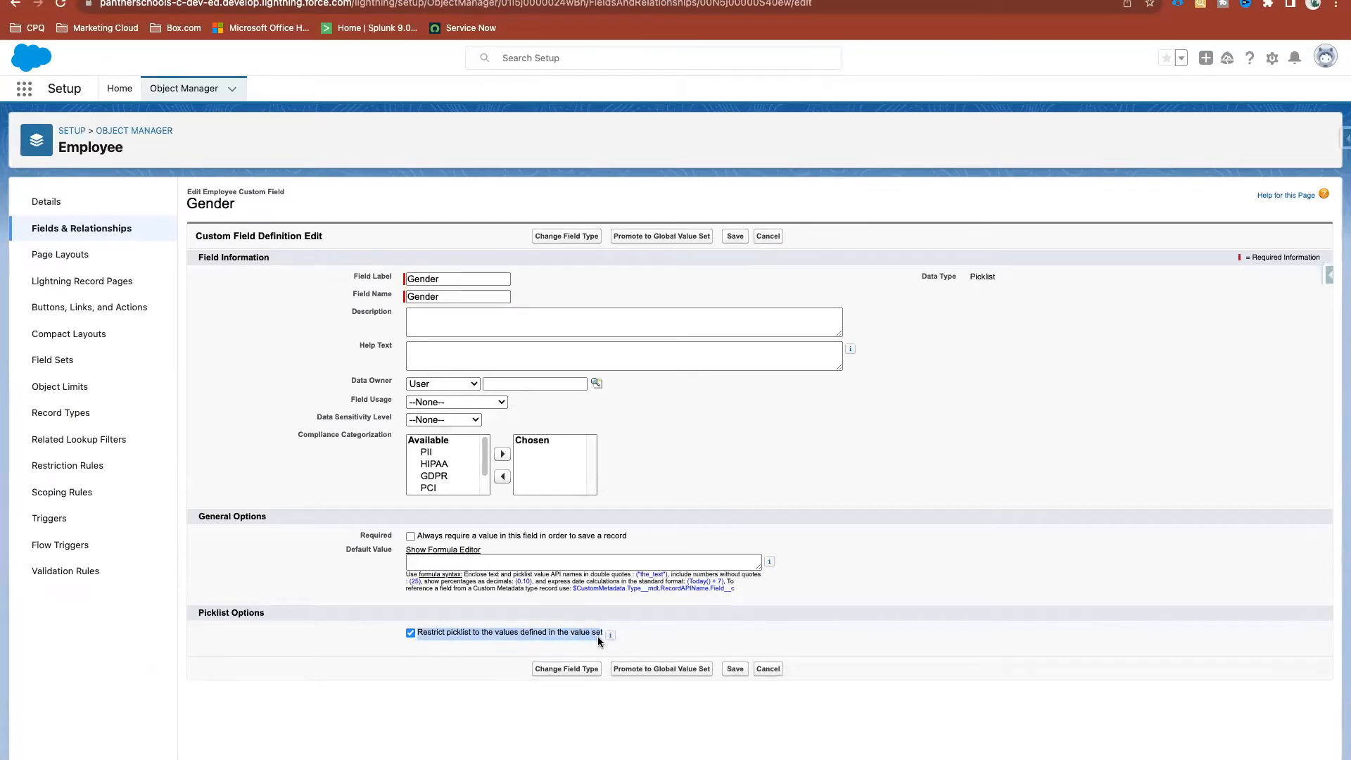
pyautogui.click(282, 1)
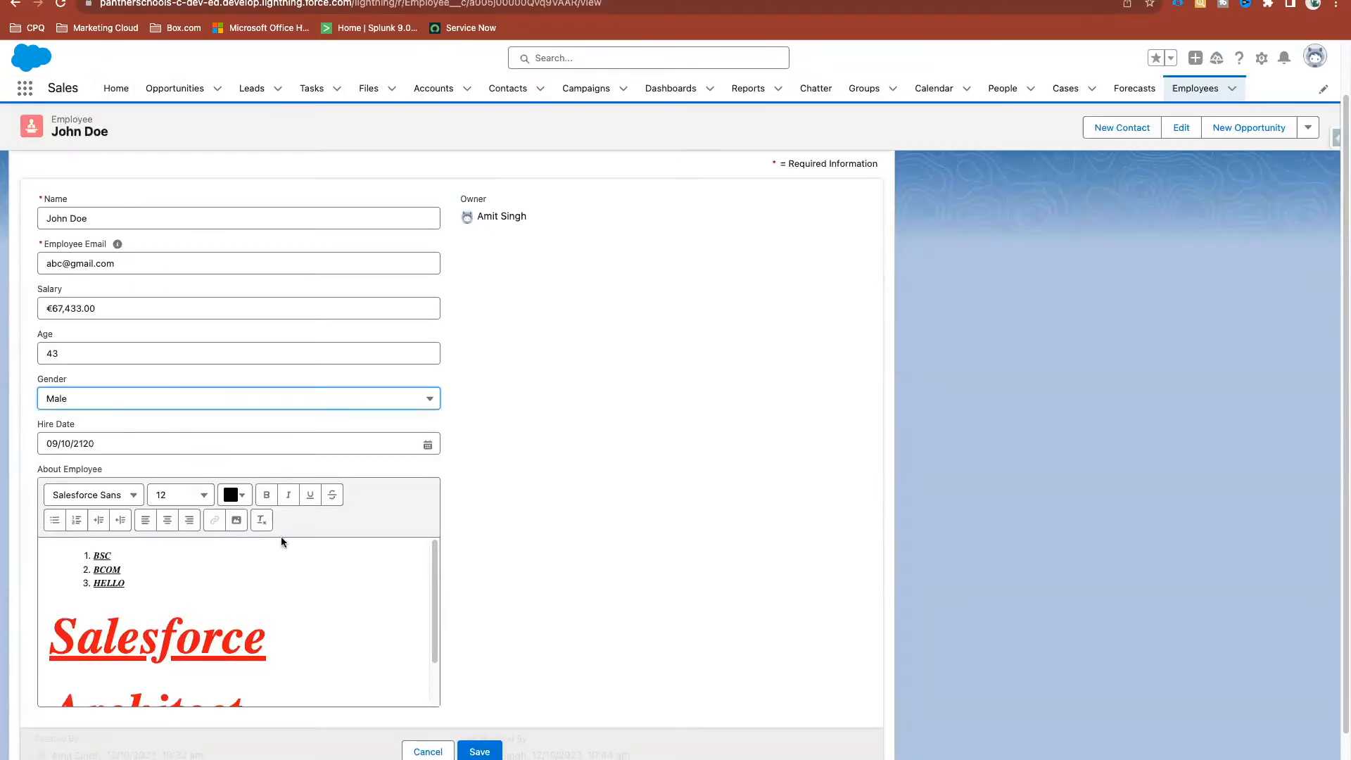
pyautogui.click(90, 399)
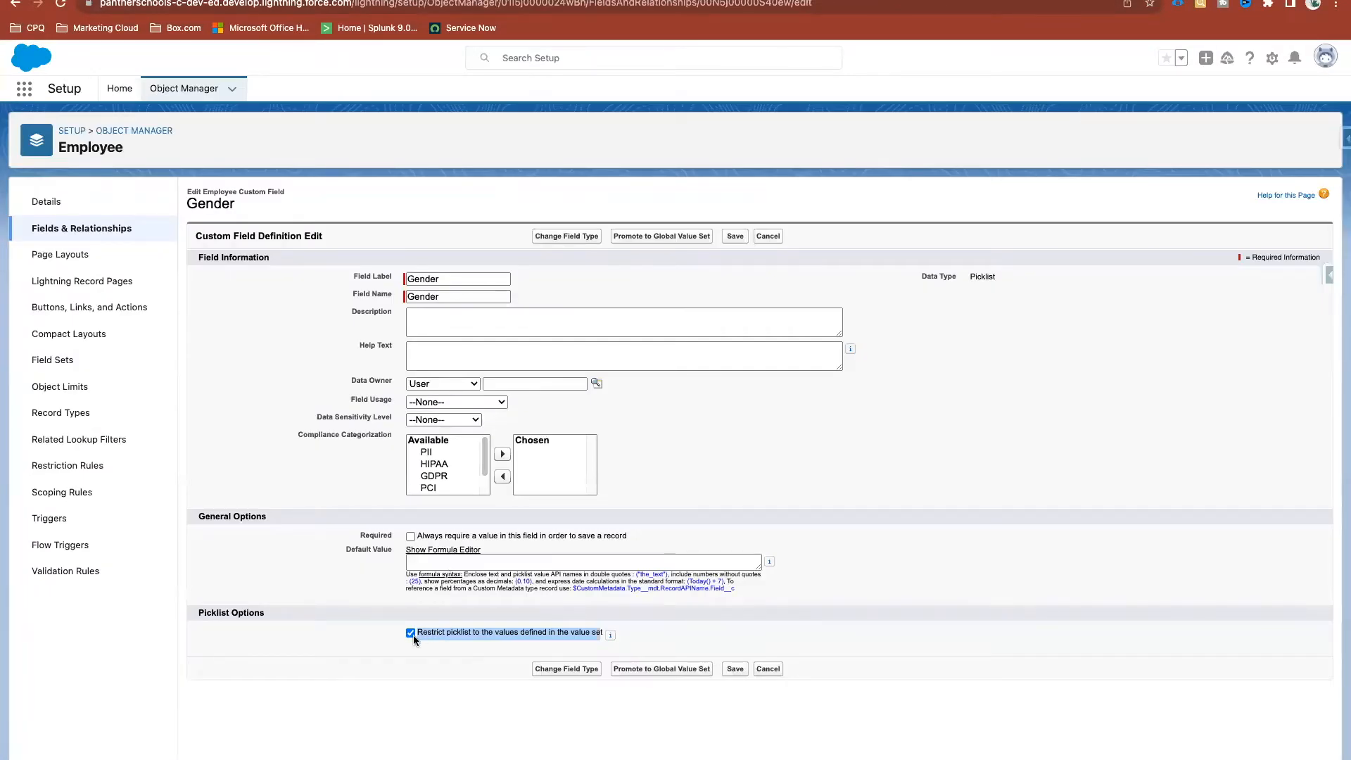
pyautogui.click(782, 403)
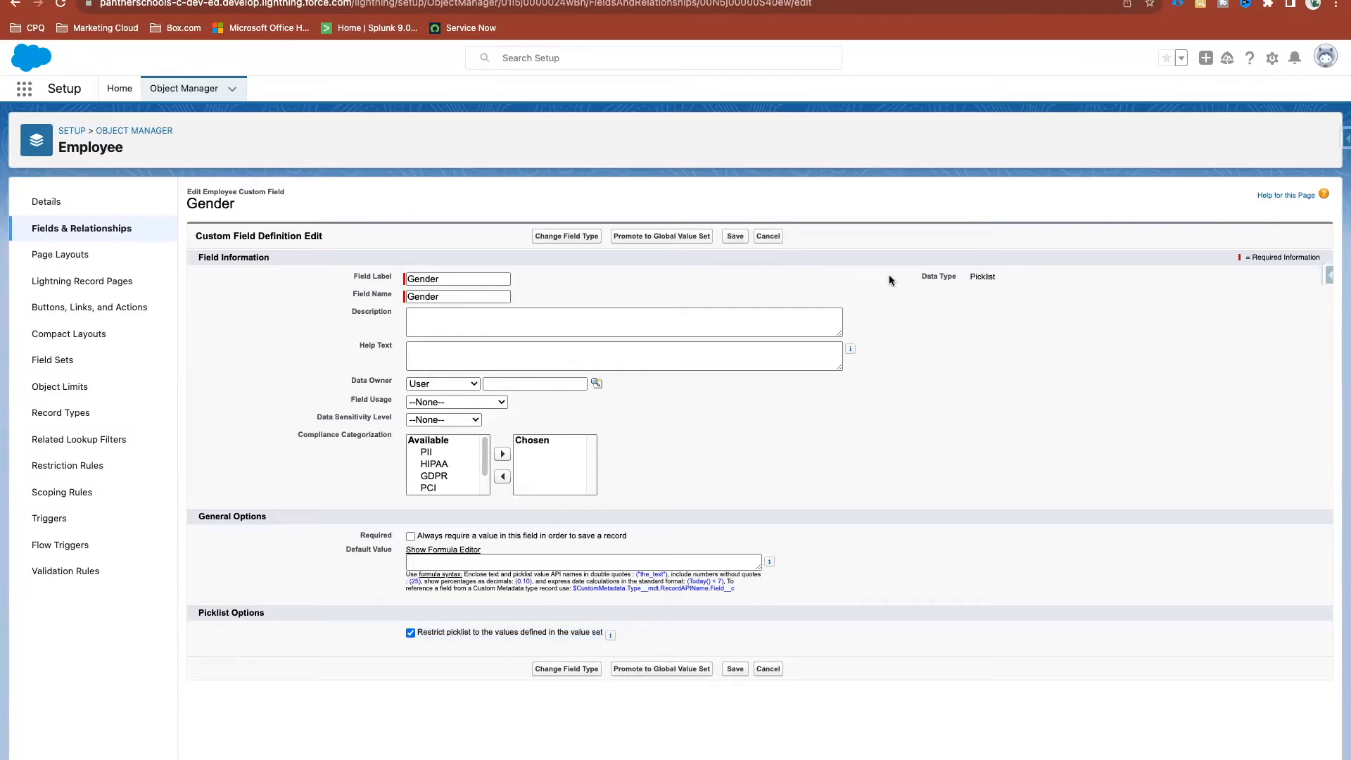
pyautogui.click(563, 0)
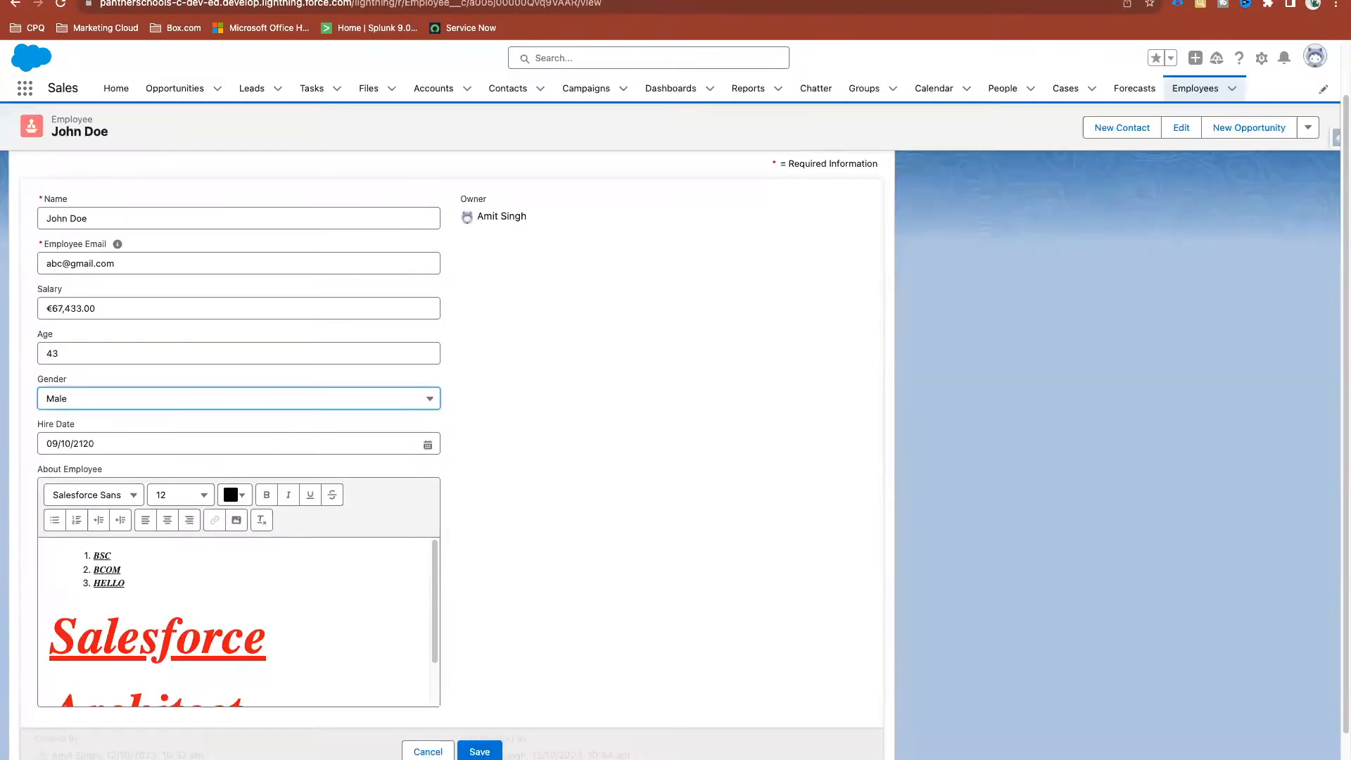
pyautogui.doubleClick(425, 5)
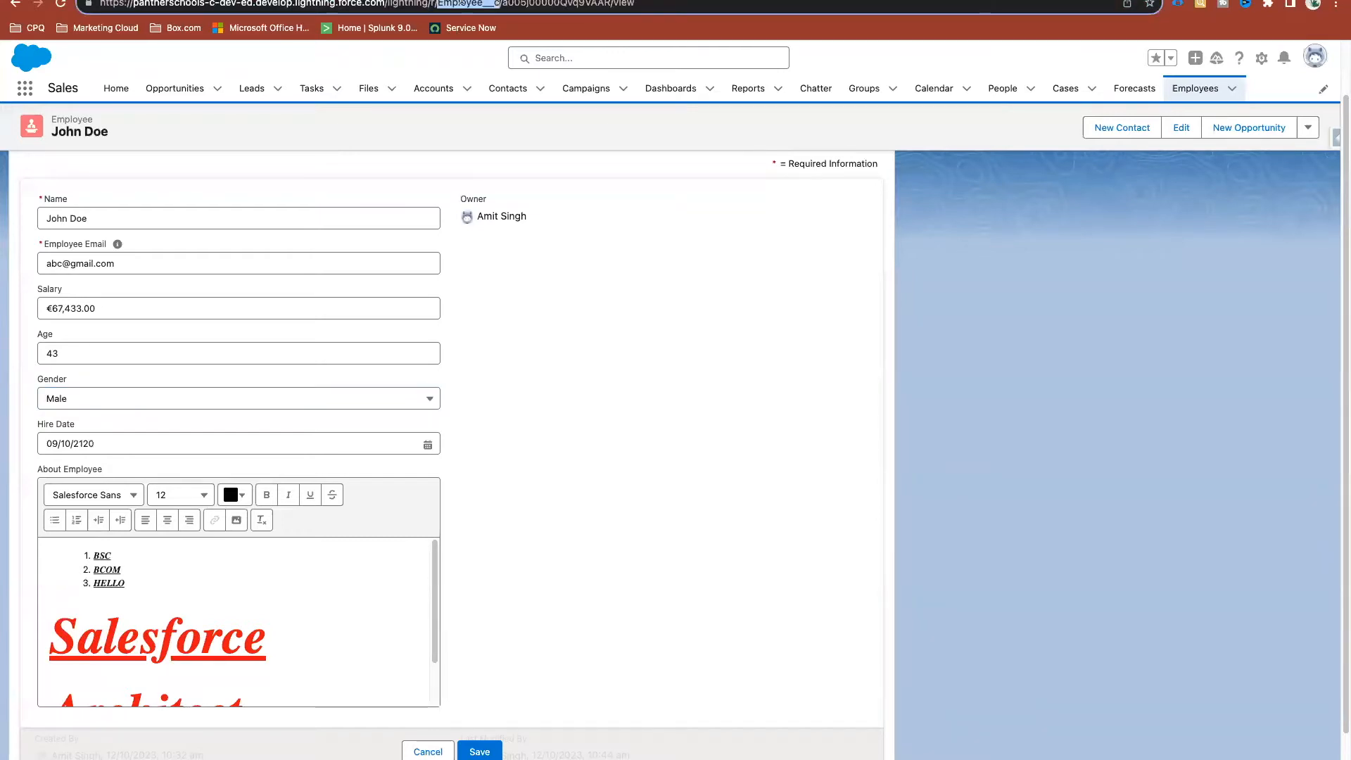
# Launch the Developer Console and open the Execute Anonymous window
pyautogui.click(1262, 58)
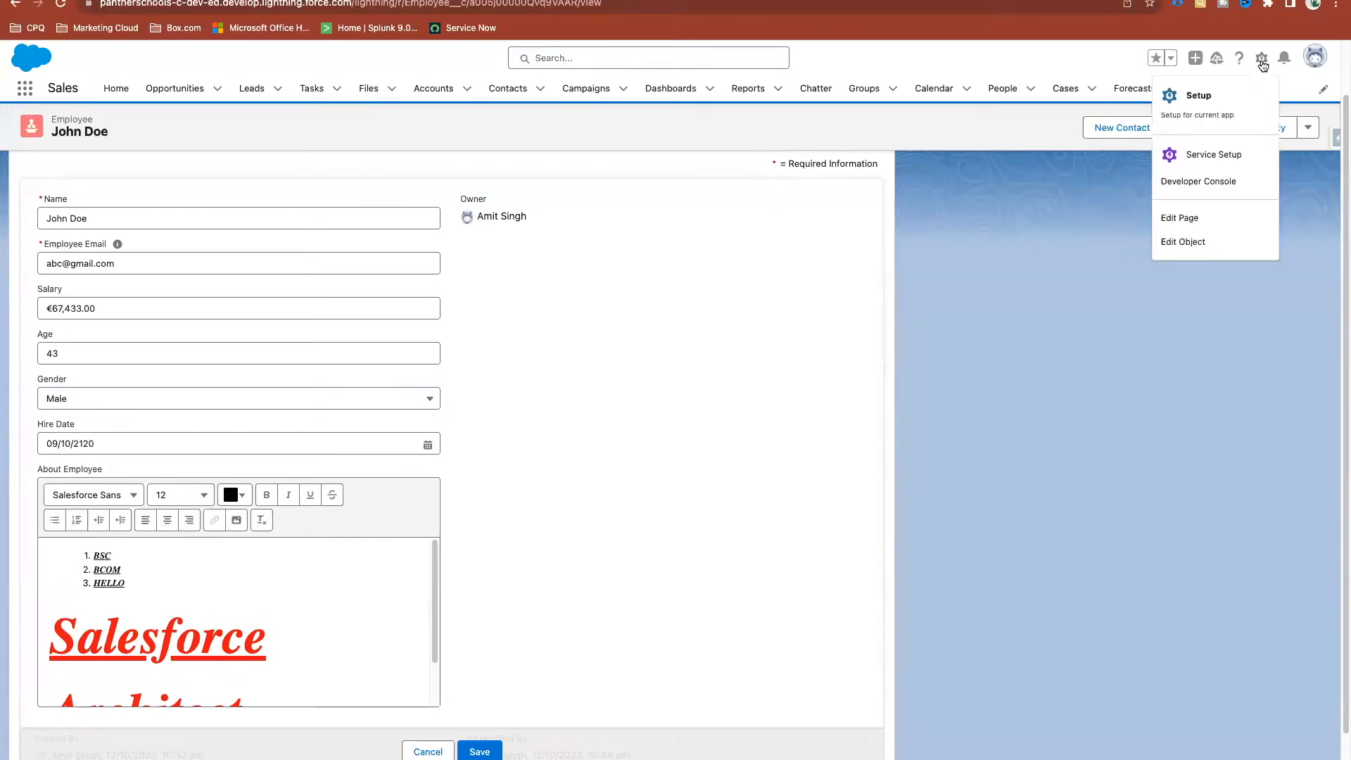
pyautogui.click(1217, 182)
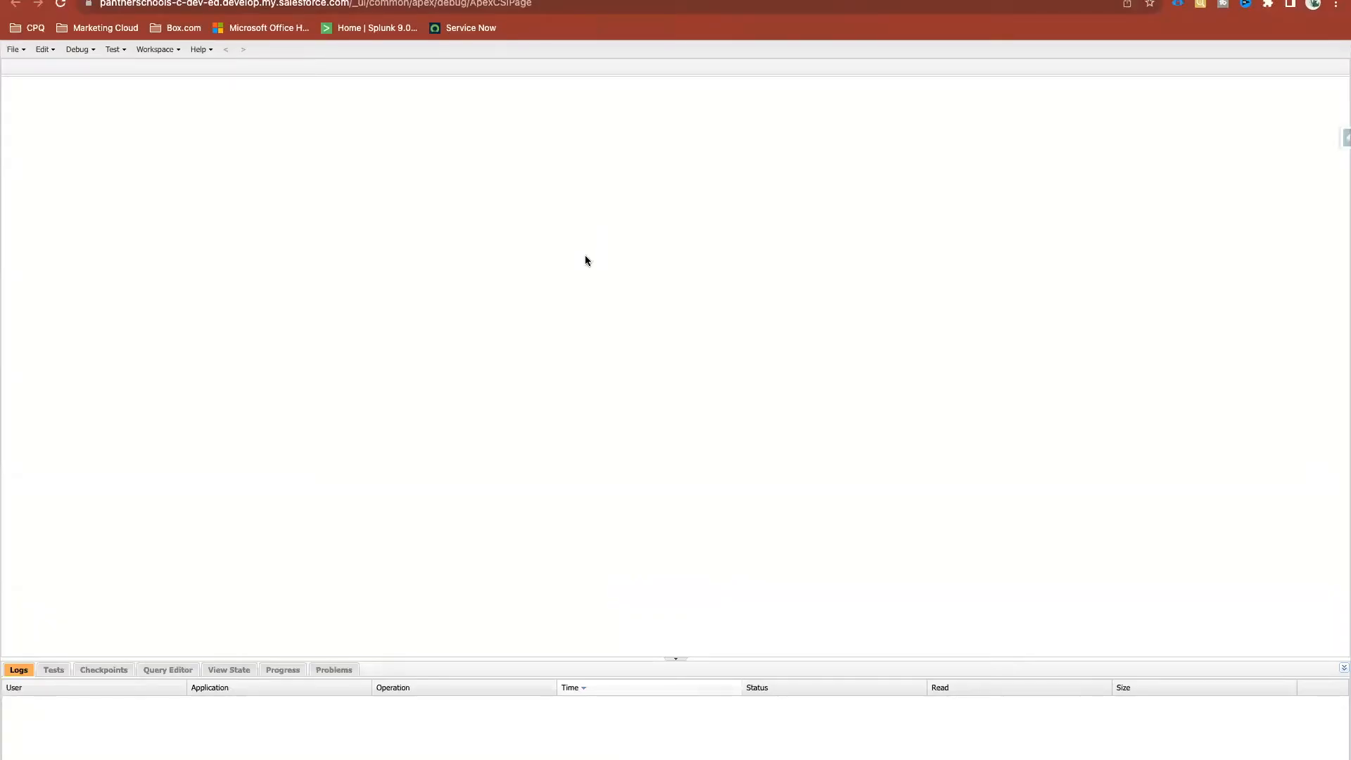
pyautogui.hotkey('ctrl', 'e')
# Write a new Employee__c constructor with empty Name, Email__c and Gender__c assignments
pyautogui.write('Employee__c emo ')
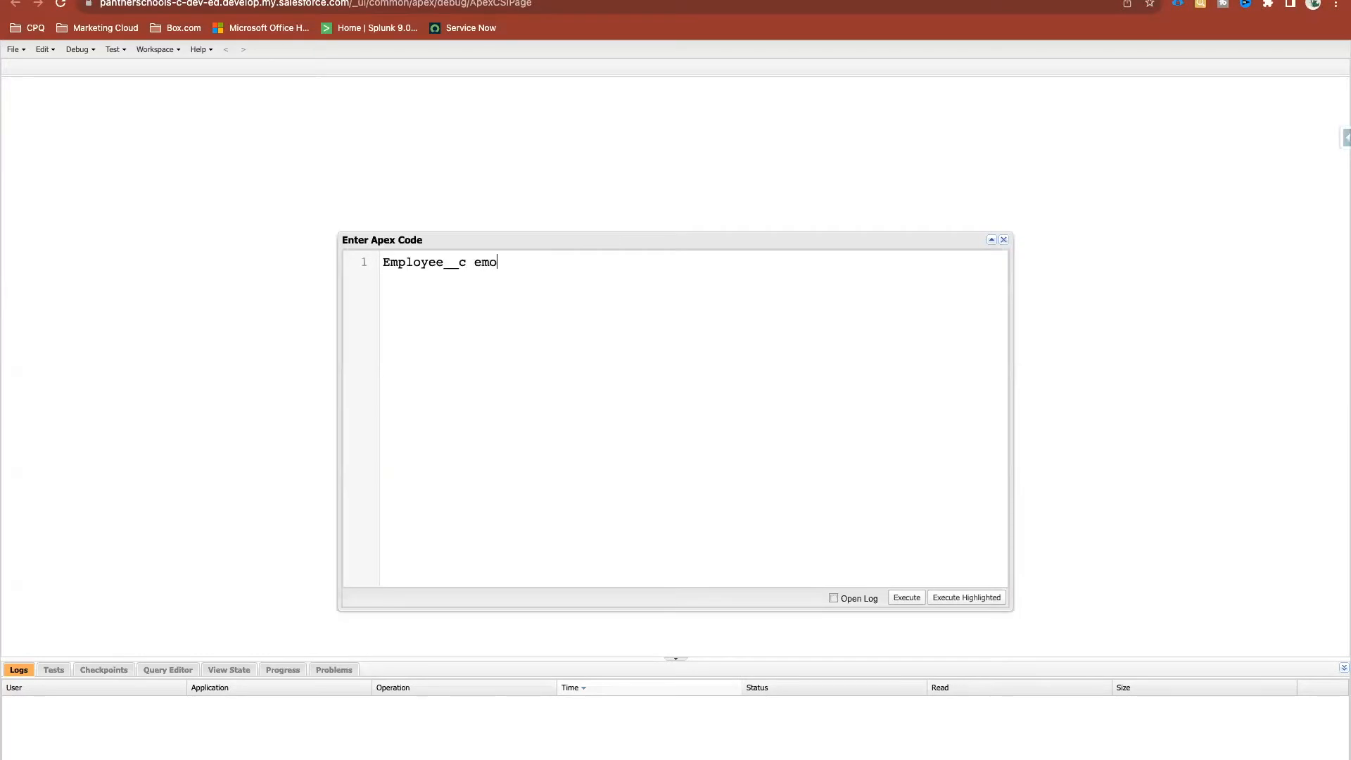
pyautogui.write(' = new Employee__c();')
pyautogui.click(641, 262)
pyautogui.press('Return')
pyautogui.press('Return')
pyautogui.press('Up')
pyautogui.write('na')
pyautogui.press('BackSpace')
pyautogui.press('BackSpace')
pyautogui.write("Name = '',")
pyautogui.press('Return')
pyautogui.write("Email__c = 'abc@gmail.co',     ")
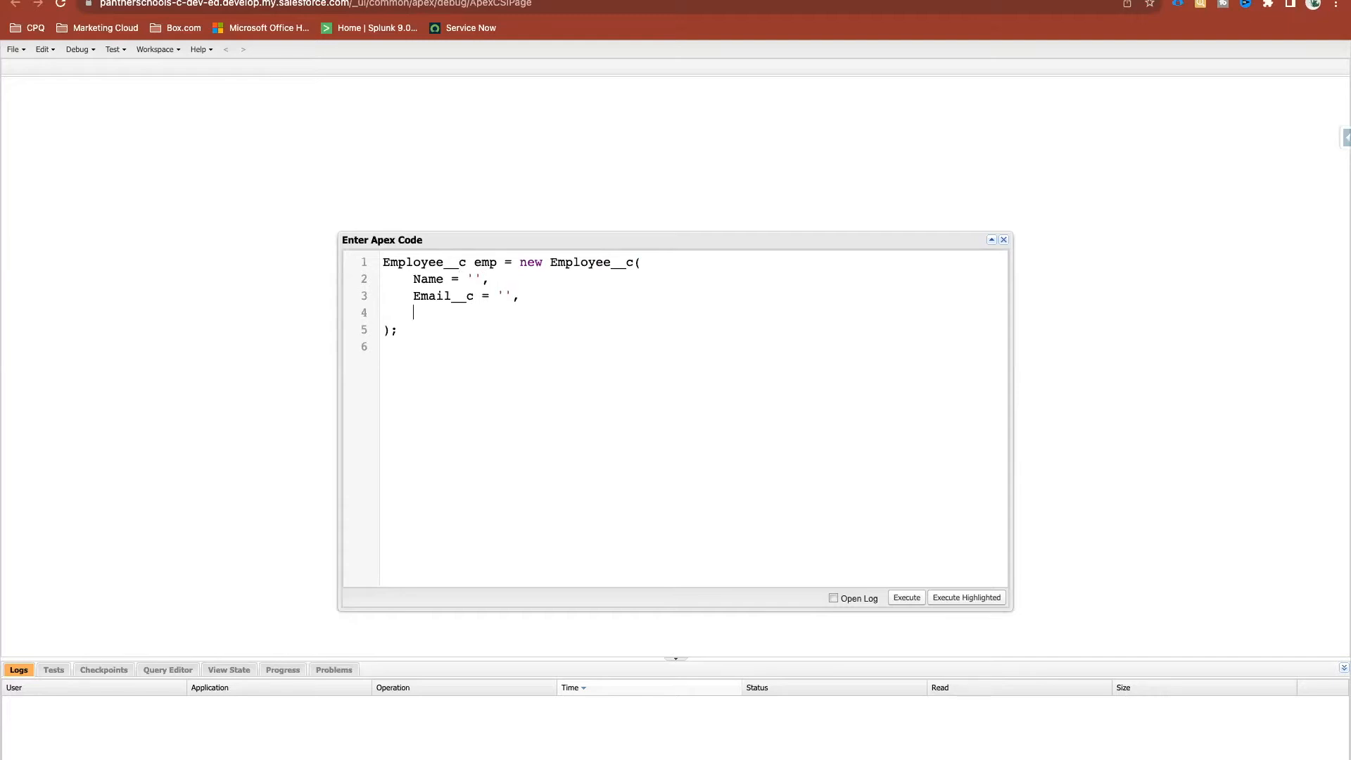
pyautogui.write("Gender__C = ''")
# Fill in Name 'ABC TEST', a sample email address and Gender 'Fe-Male'
pyautogui.click(474, 279)
pyautogui.write('ABC TEST')
pyautogui.click(505, 296)
pyautogui.write('abc@gmail.co')
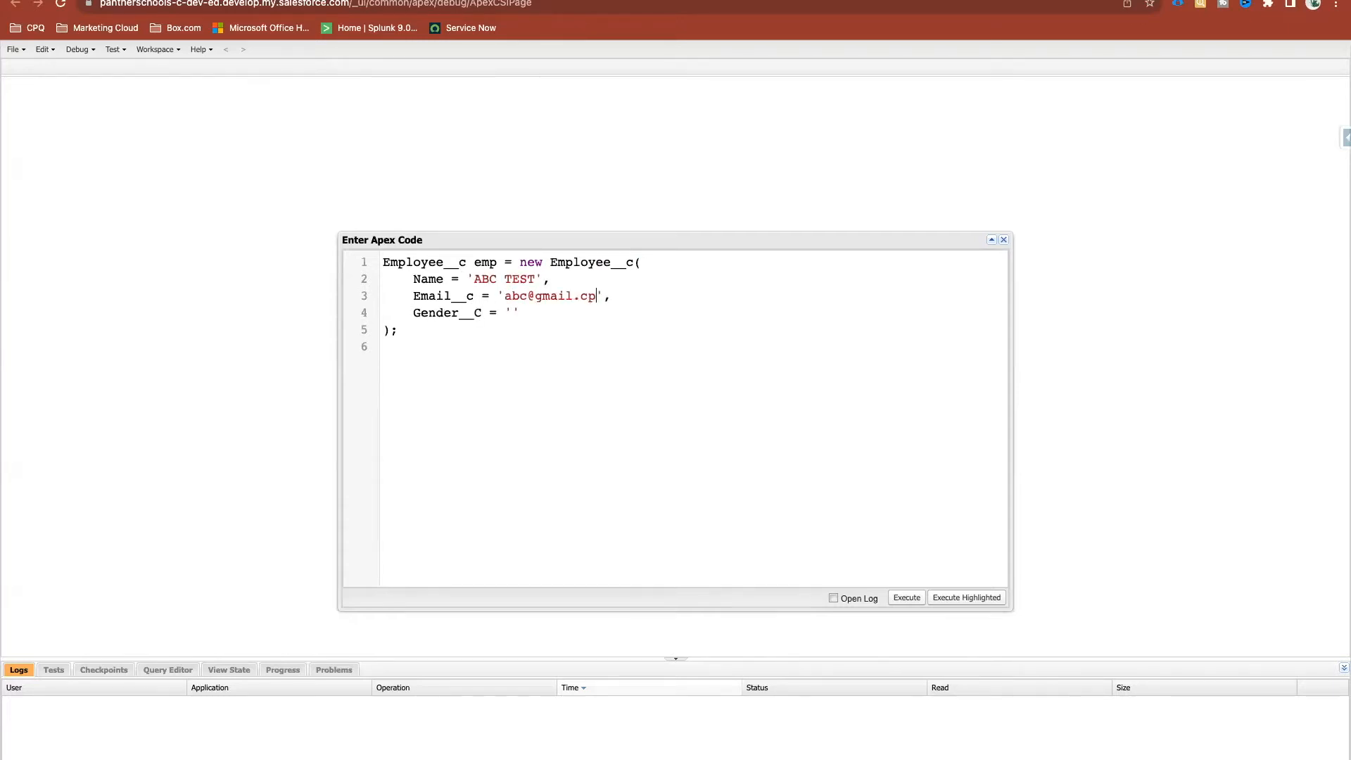
pyautogui.write('m')
pyautogui.click(511, 312)
pyautogui.write('Fe-Madis')
pyautogui.press('BackSpace')
pyautogui.press('BackSpace')
pyautogui.press('BackSpace')
pyautogui.write('le')
# Add an 'insert emp;' statement and execute the anonymous Apex code
pyautogui.doubleClick(485, 263)
pyautogui.click(401, 332)
pyautogui.press('Return')
pyautogui.press('Return')
pyautogui.write('ins')
pyautogui.write('t empl')
pyautogui.press('BackSpace')
pyautogui.write(';')
pyautogui.click(905, 598)
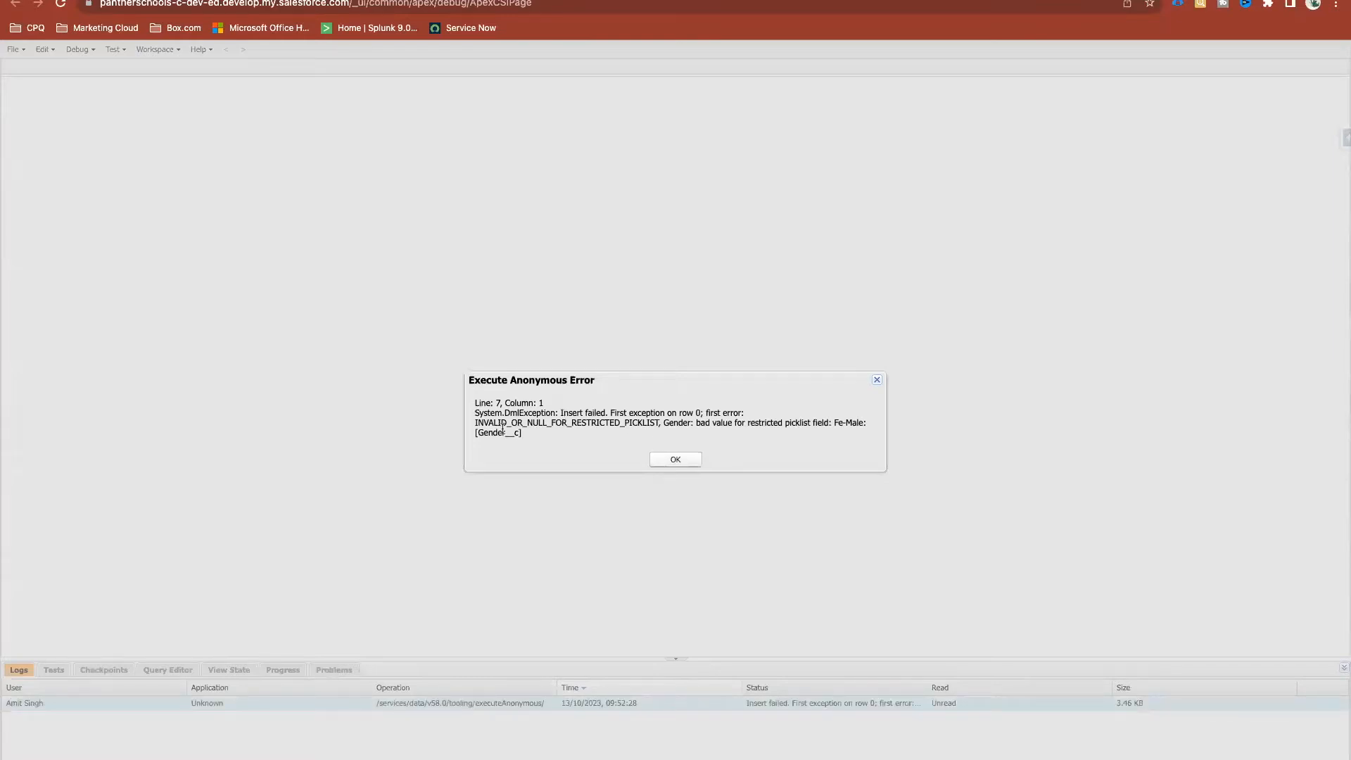
# Highlight the error's field Gender and rejected value Fe-Male, then the restrict-to-defined-values setting
pyautogui.doubleClick(538, 422)
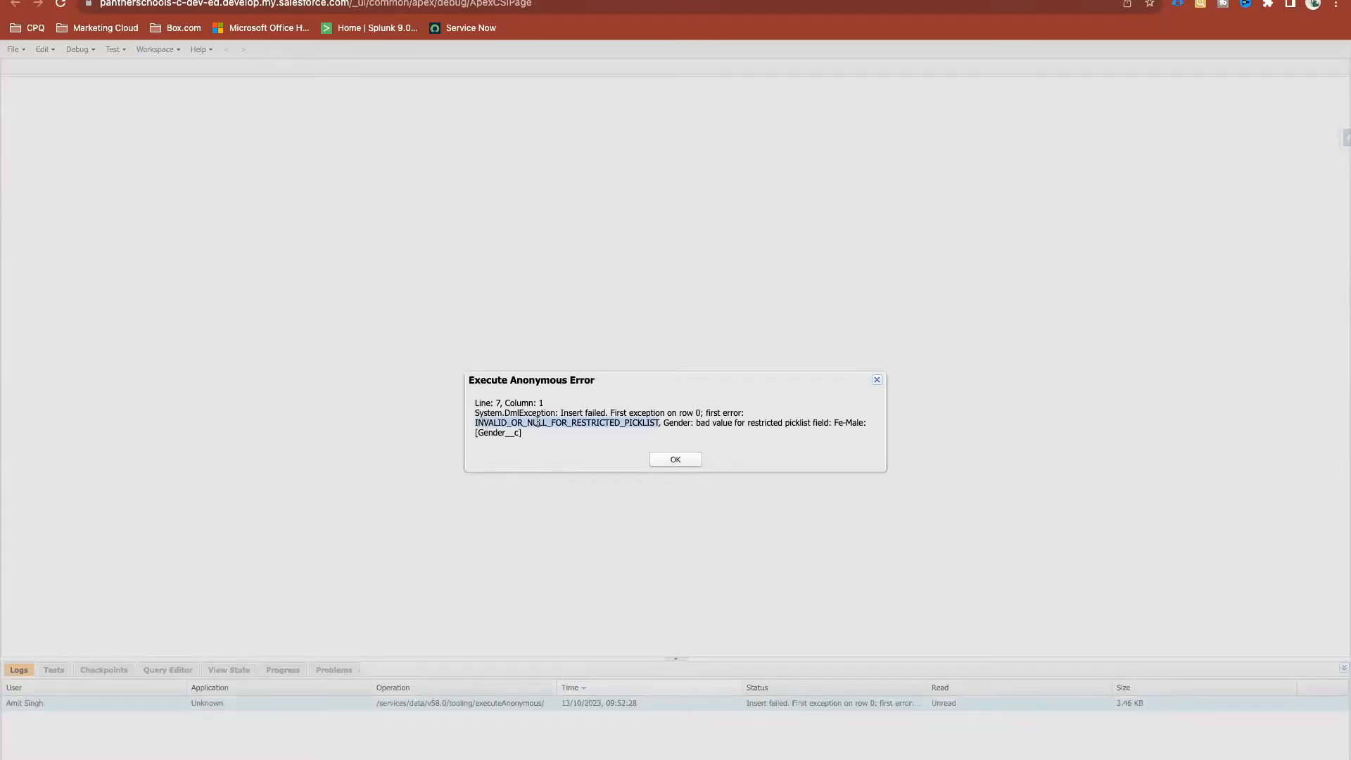
pyautogui.moveTo(659, 425); pyautogui.dragTo(474, 423)
pyautogui.doubleClick(674, 422)
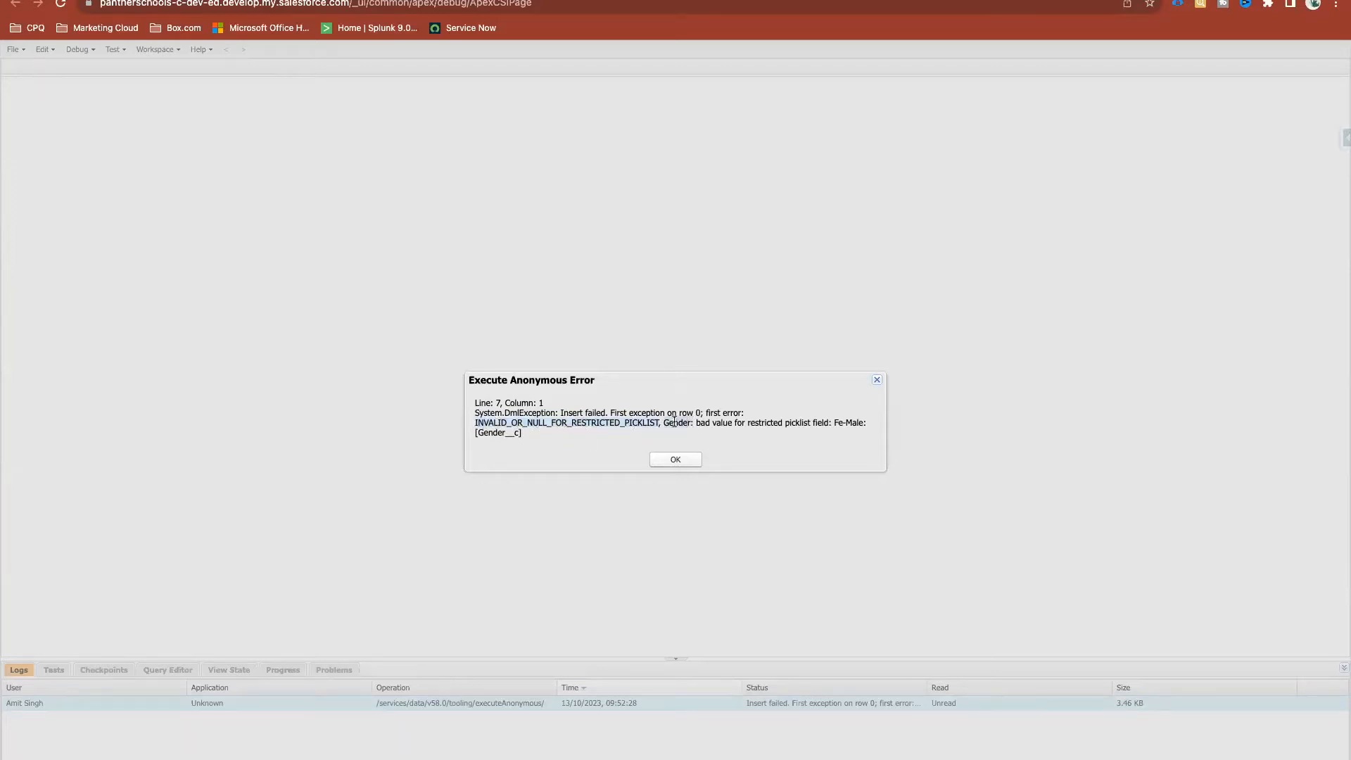
pyautogui.moveTo(675, 423); pyautogui.dragTo(699, 423)
pyautogui.moveTo(842, 423); pyautogui.dragTo(864, 423)
pyautogui.doubleClick(680, 422)
pyautogui.moveTo(834, 423); pyautogui.dragTo(860, 424)
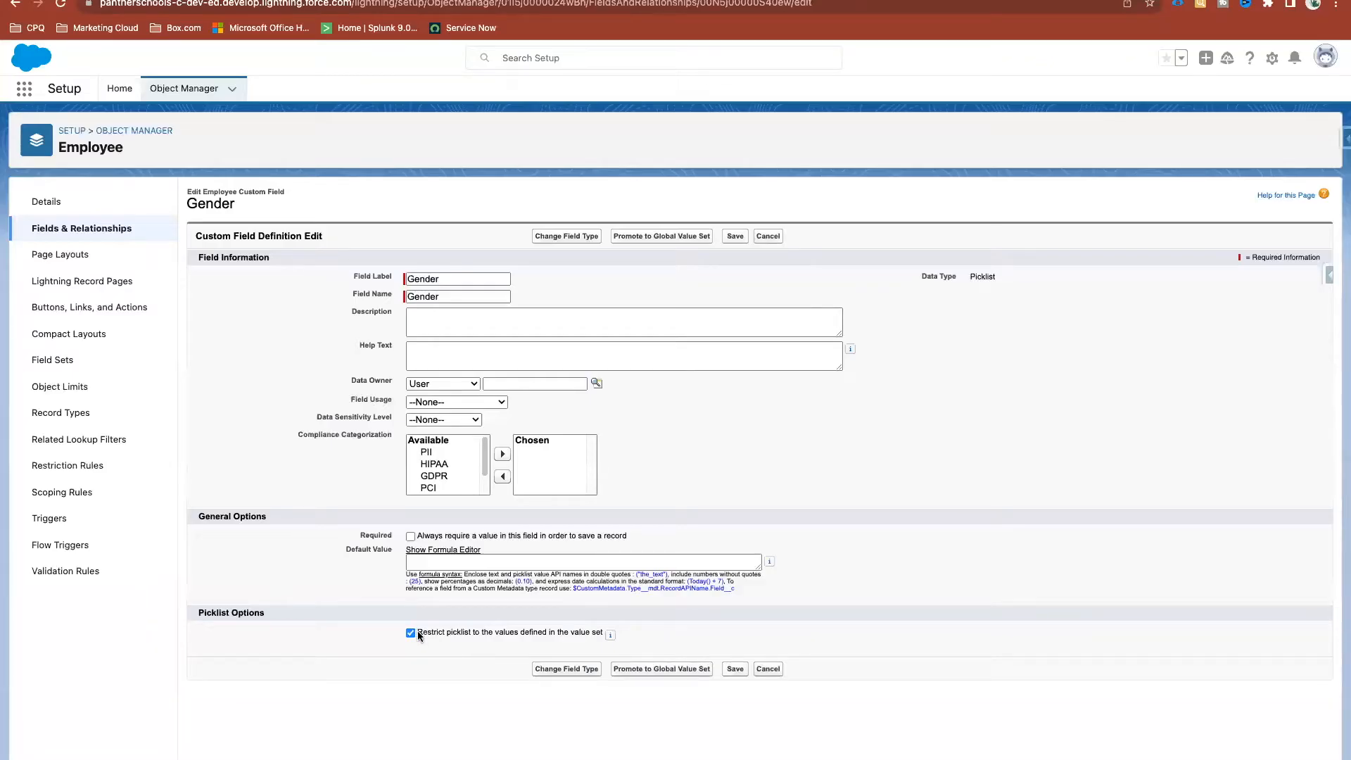
pyautogui.moveTo(417, 633); pyautogui.dragTo(599, 638)
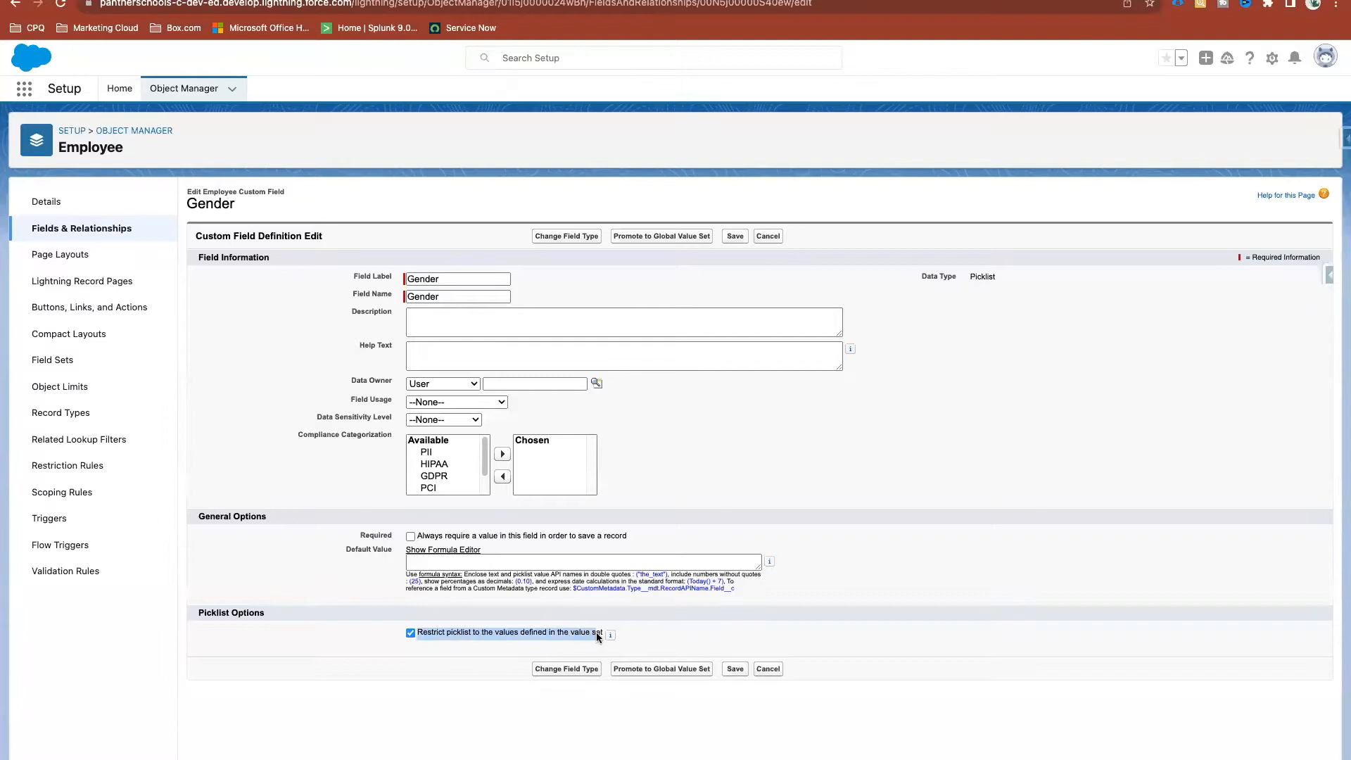
# Turn off restricting Gender to its defined values and save the field
pyautogui.click(411, 633)
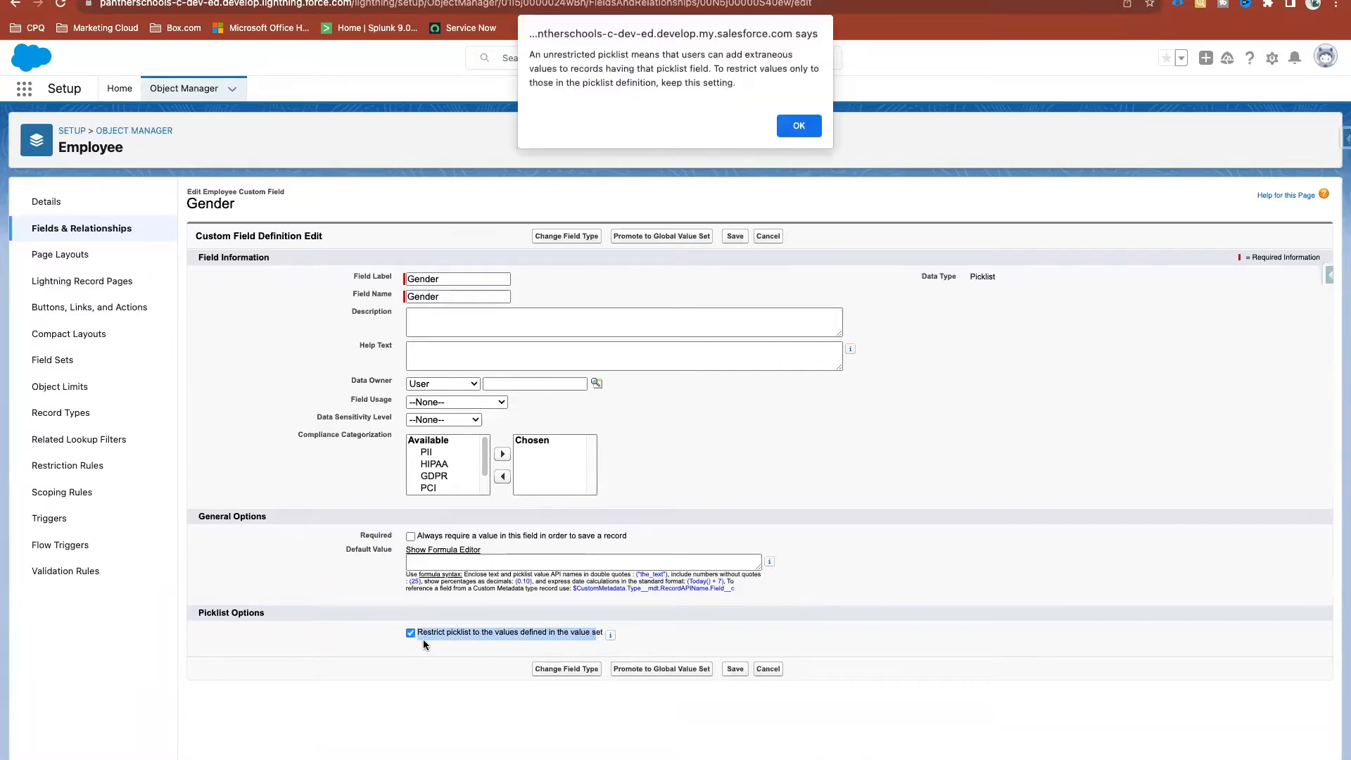
pyautogui.click(802, 124)
pyautogui.click(735, 236)
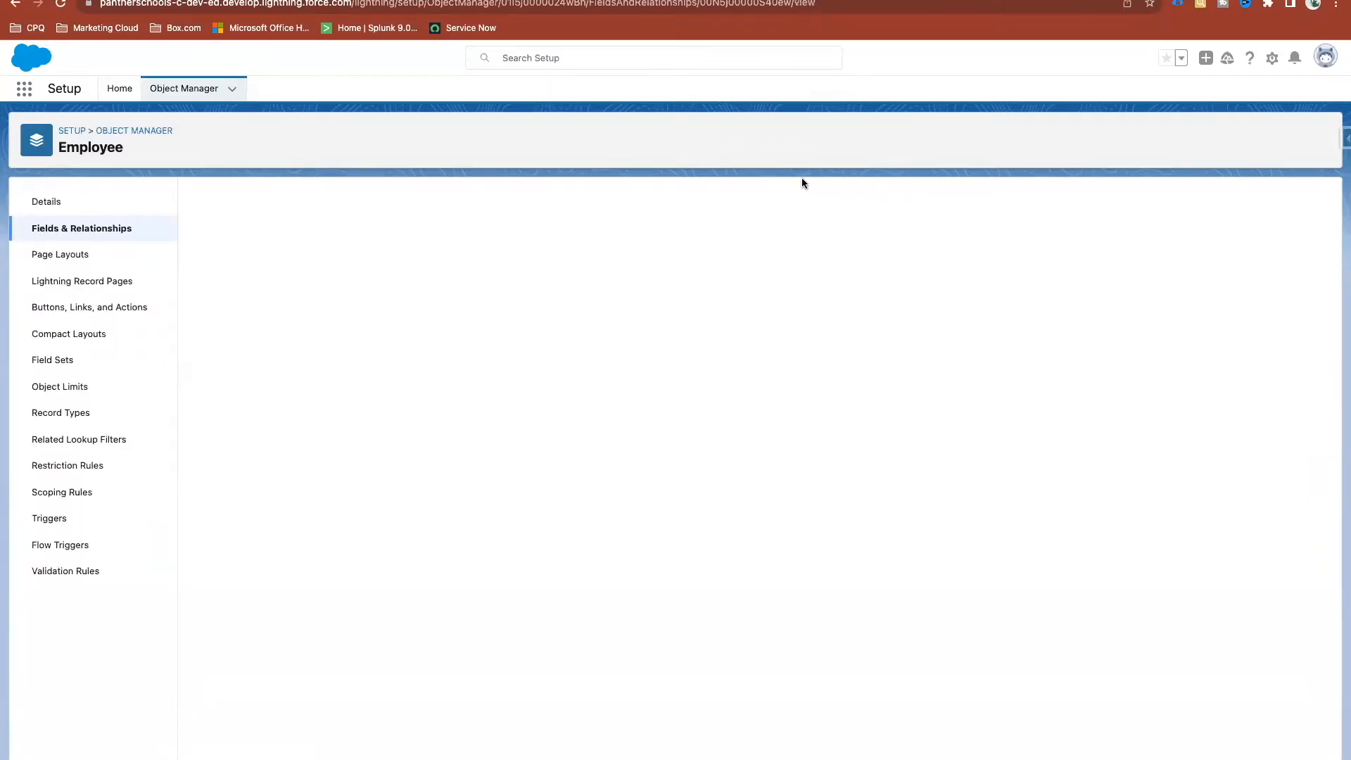
# Dismiss the insert error, rerun the anonymous Apex successfully, and return to the employee record
pyautogui.hotkey('ctrl', 'Tab')
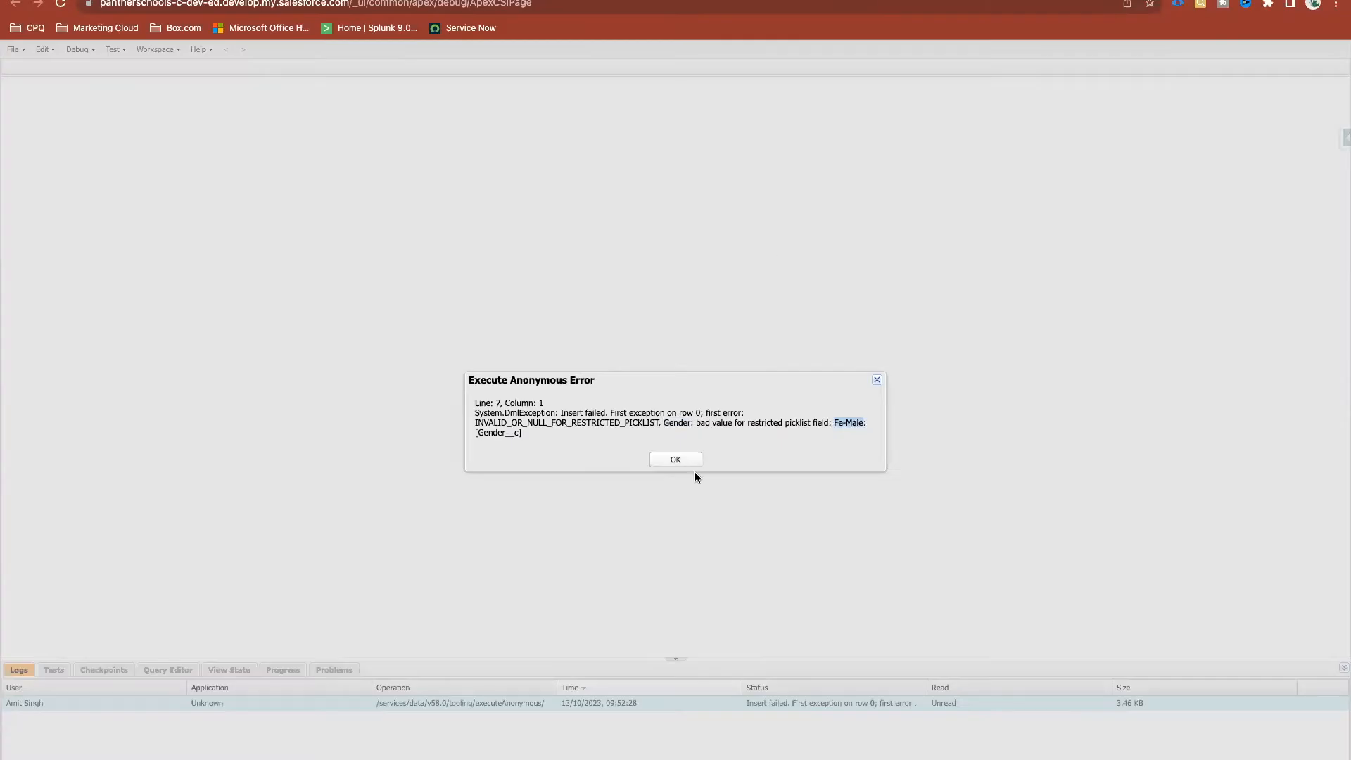
pyautogui.click(674, 460)
pyautogui.click(896, 598)
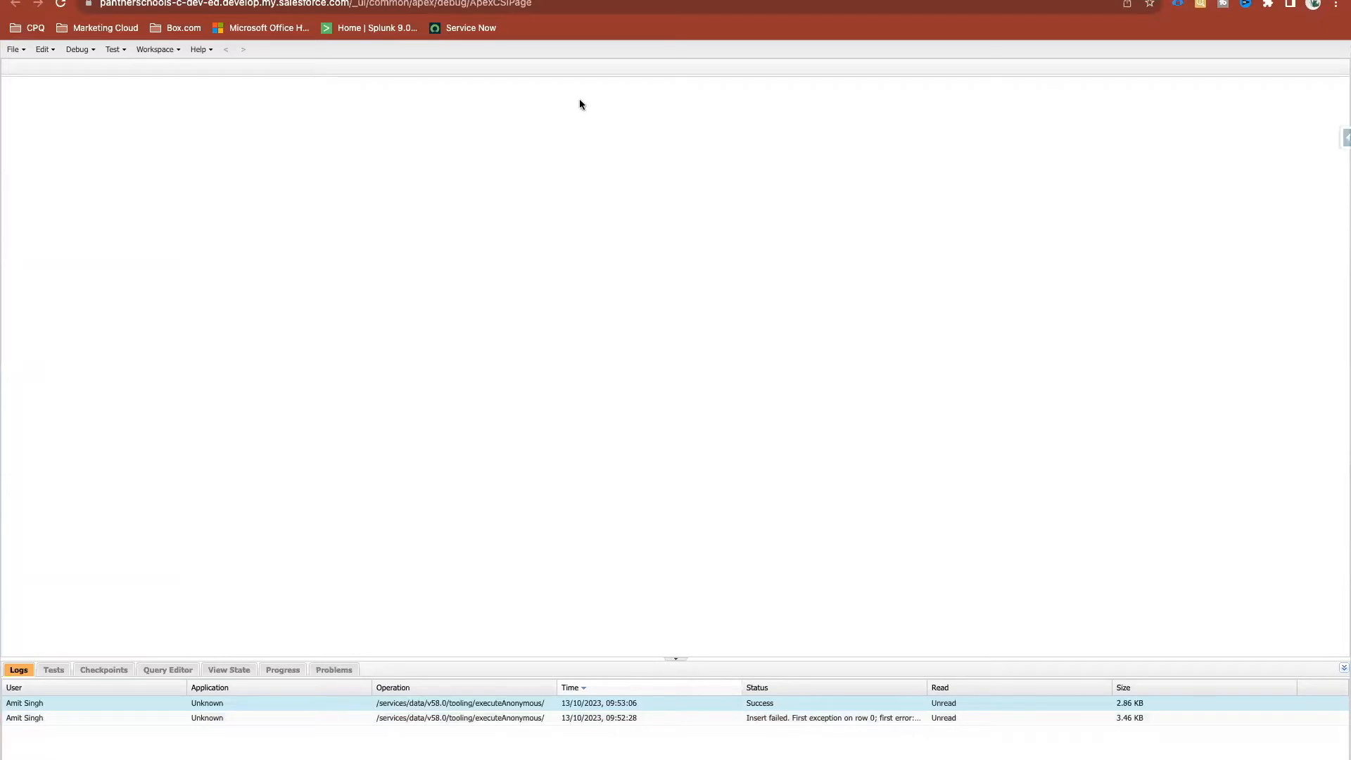
pyautogui.hotkey('ctrl', 'Tab')
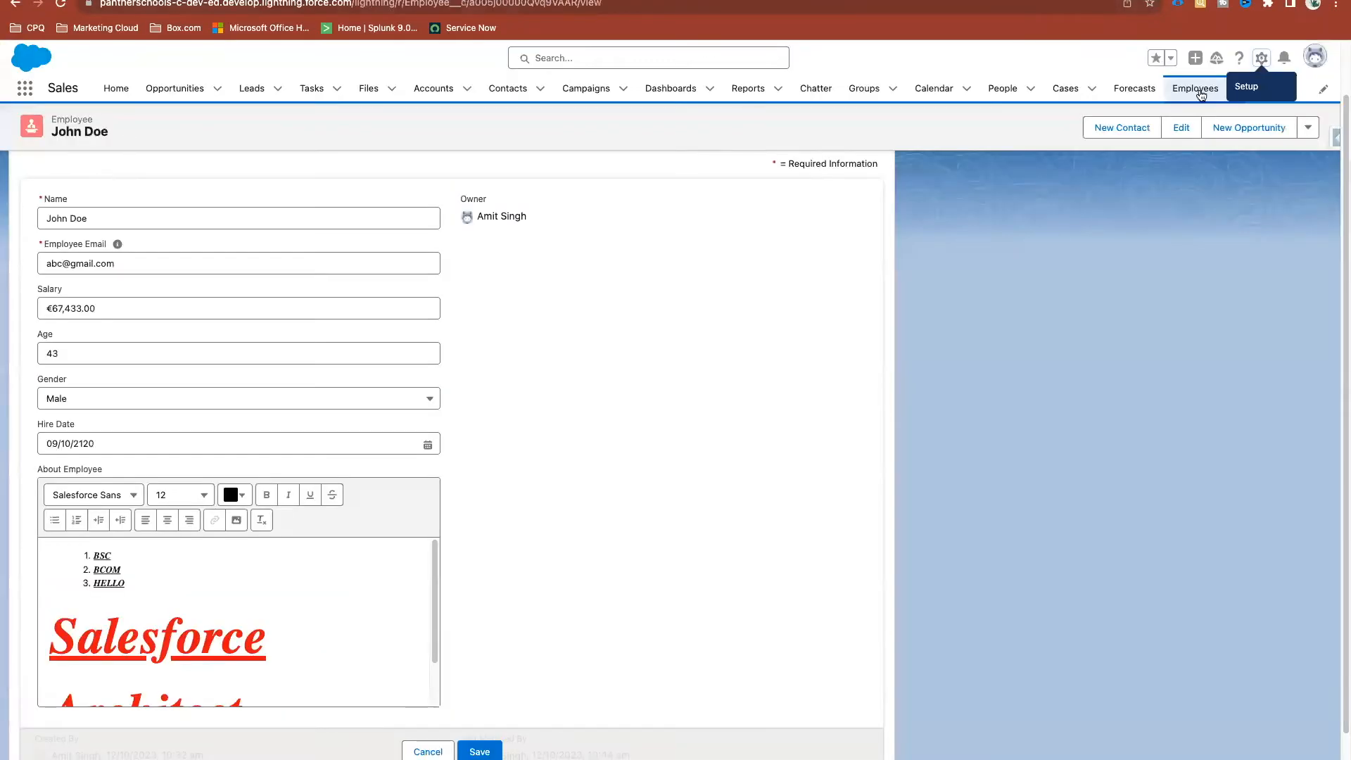
# Open the ABC TEST record, check its Gender Fe-Male in the picklist, and return to Employees
pyautogui.click(1196, 88)
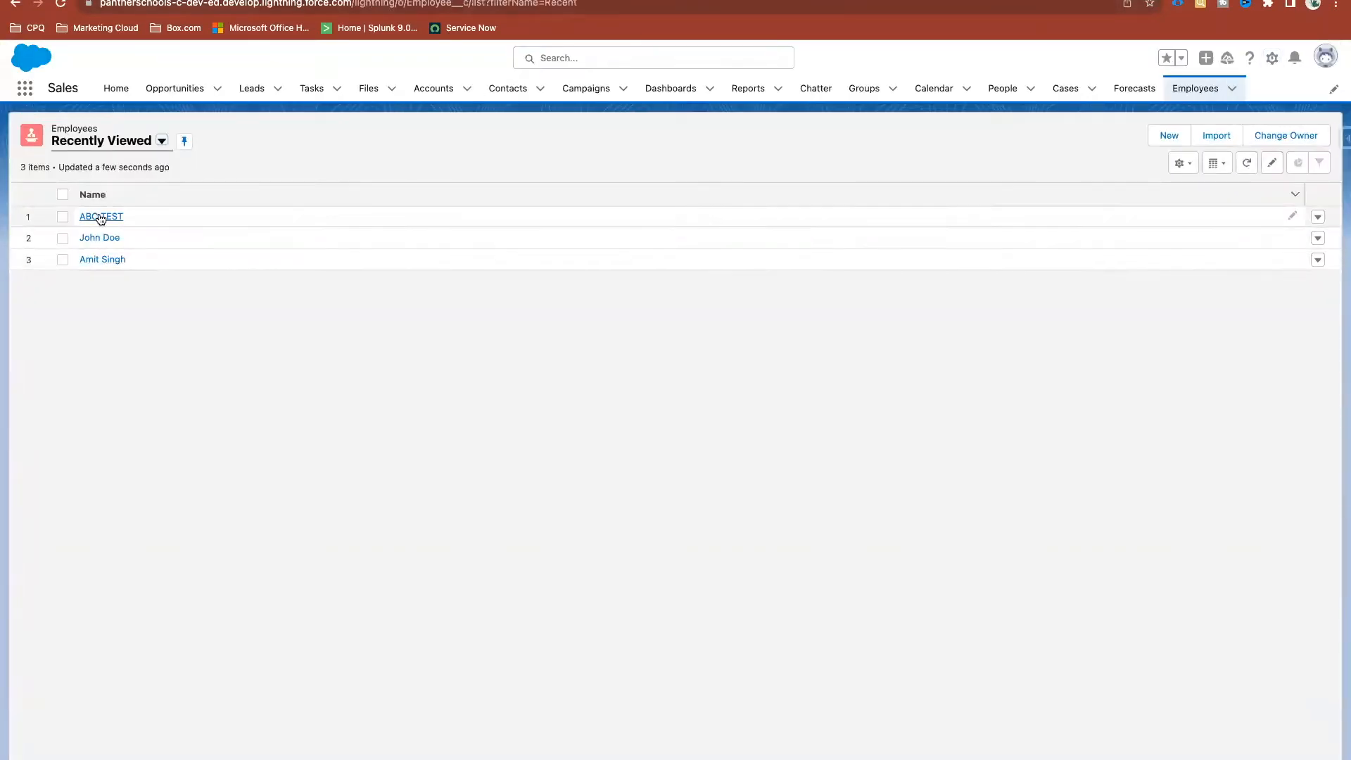
pyautogui.click(95, 217)
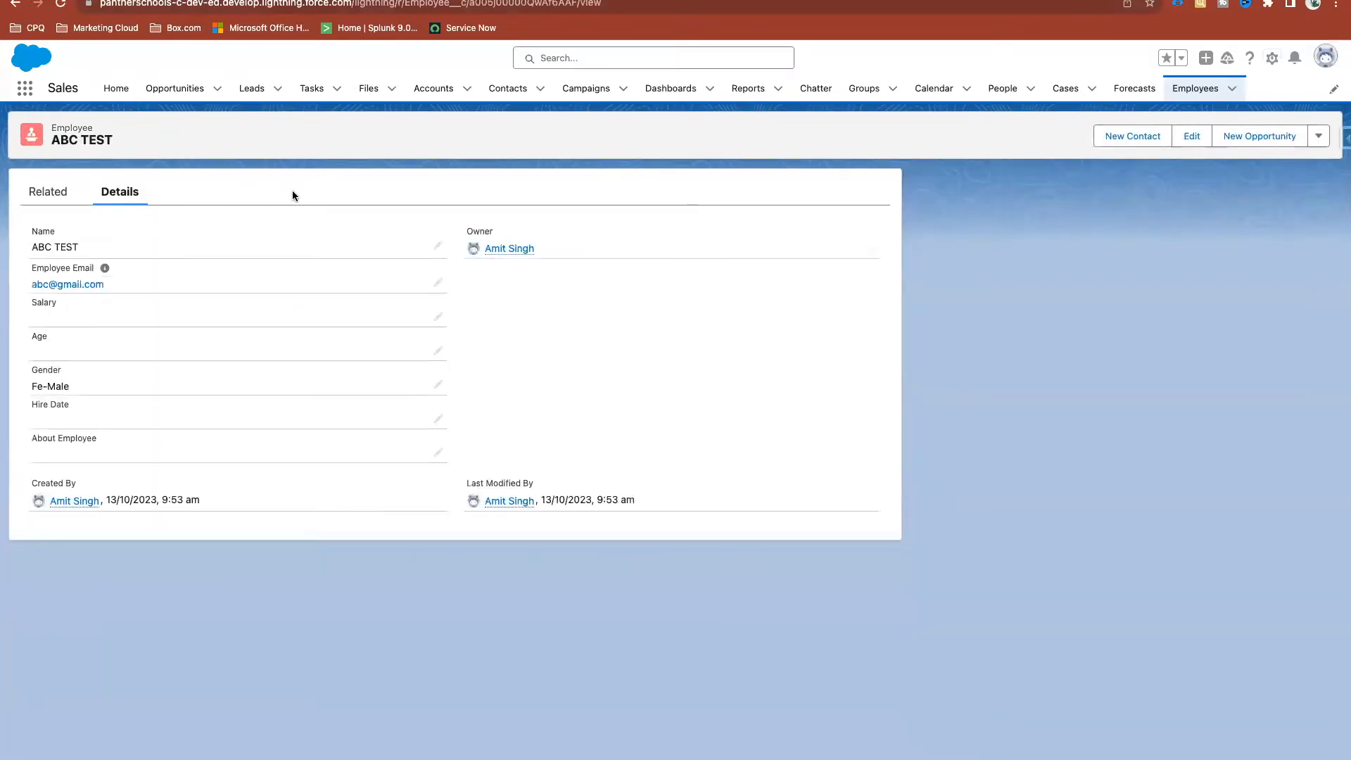
pyautogui.moveTo(70, 388); pyautogui.dragTo(21, 388)
pyautogui.click(438, 384)
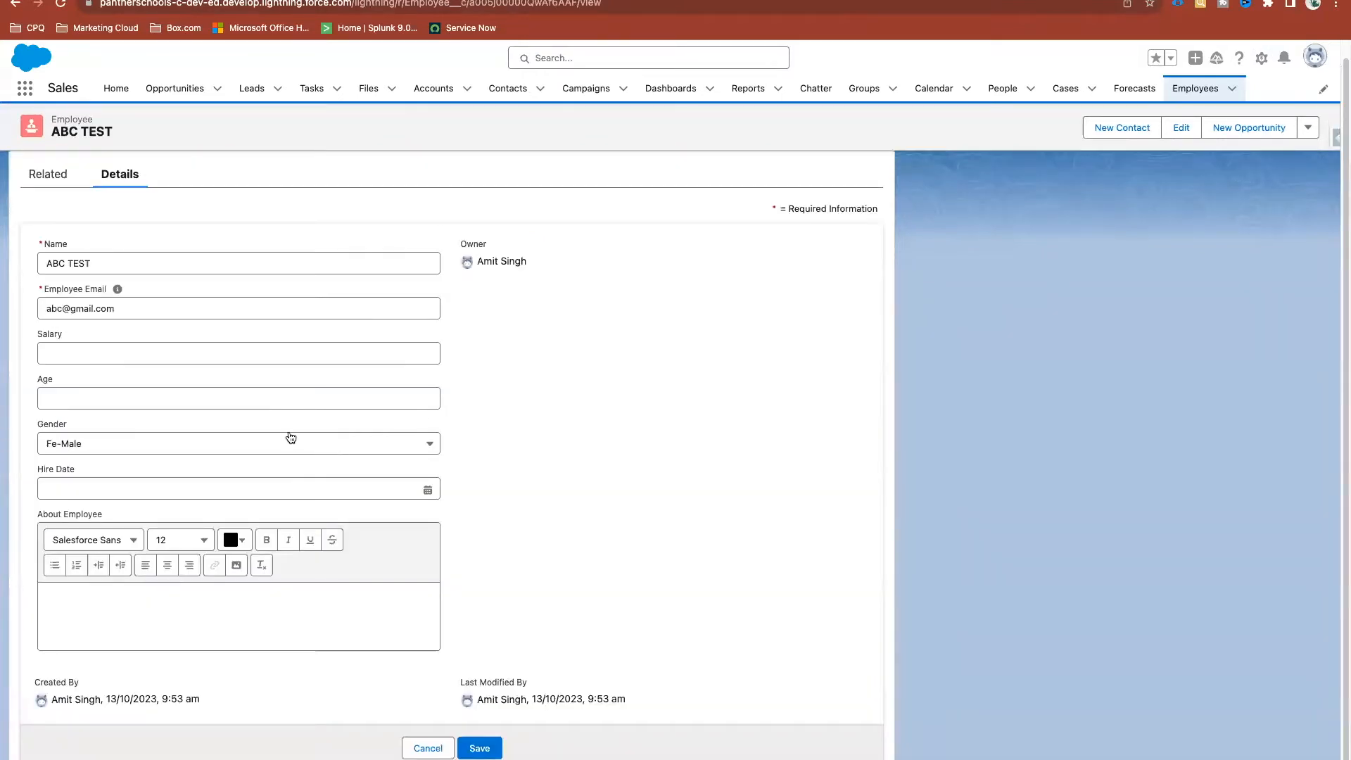
pyautogui.click(288, 444)
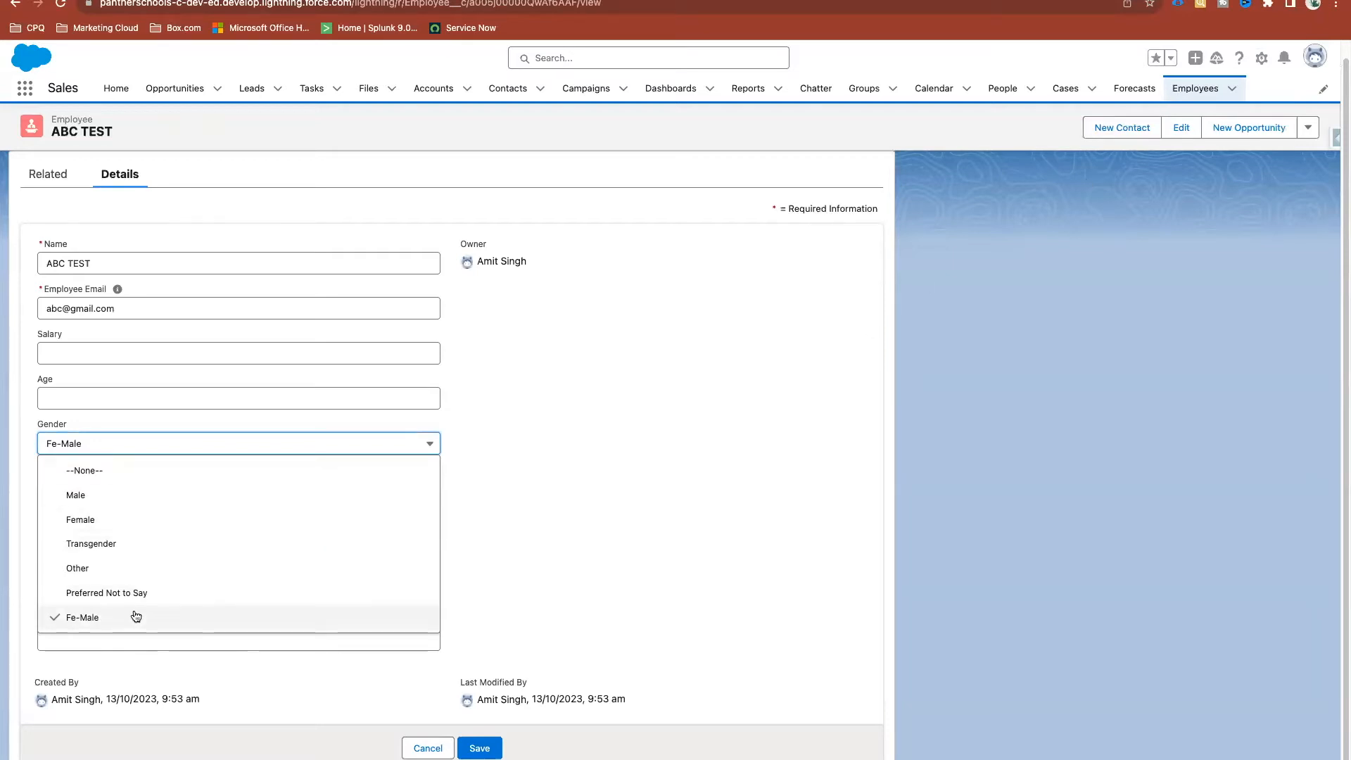
pyautogui.click(1195, 90)
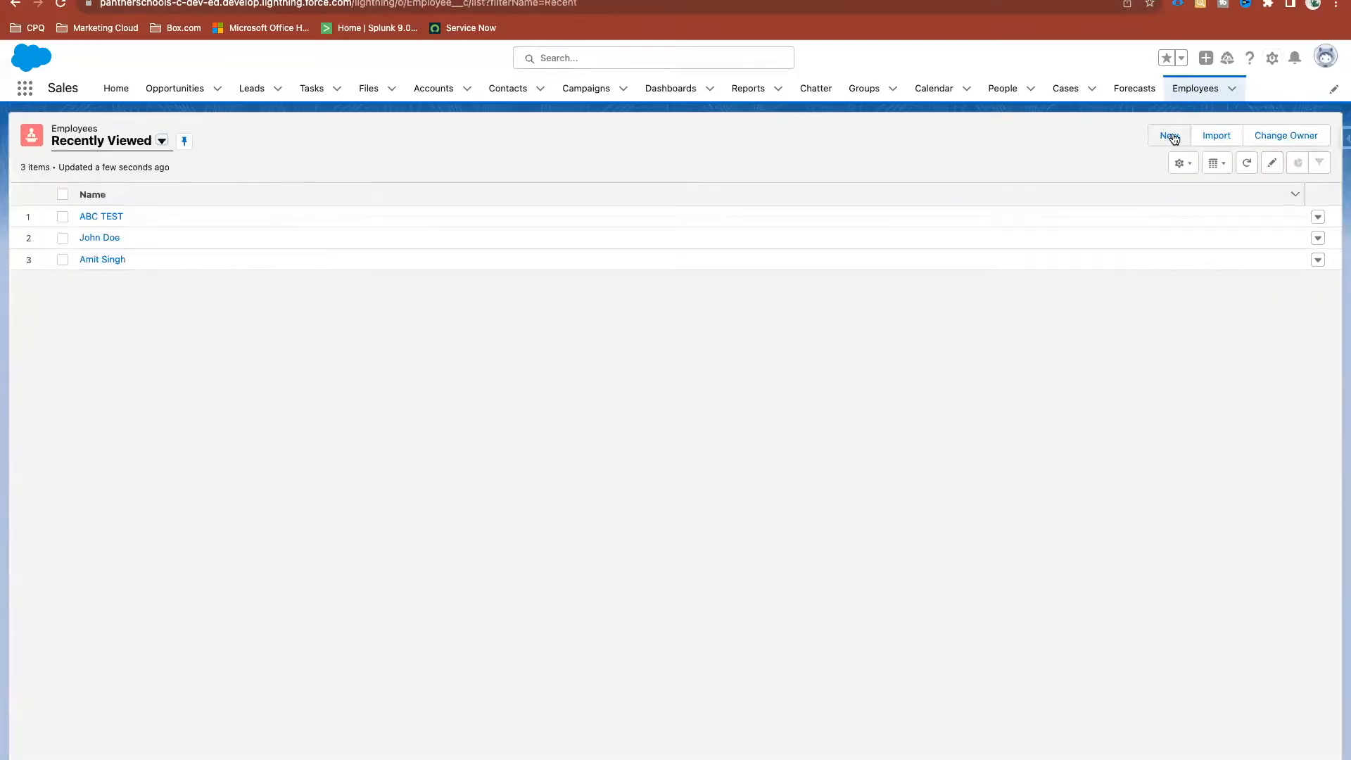
# Check the Gender choices on a New Employee form, then cancel it
pyautogui.click(1169, 135)
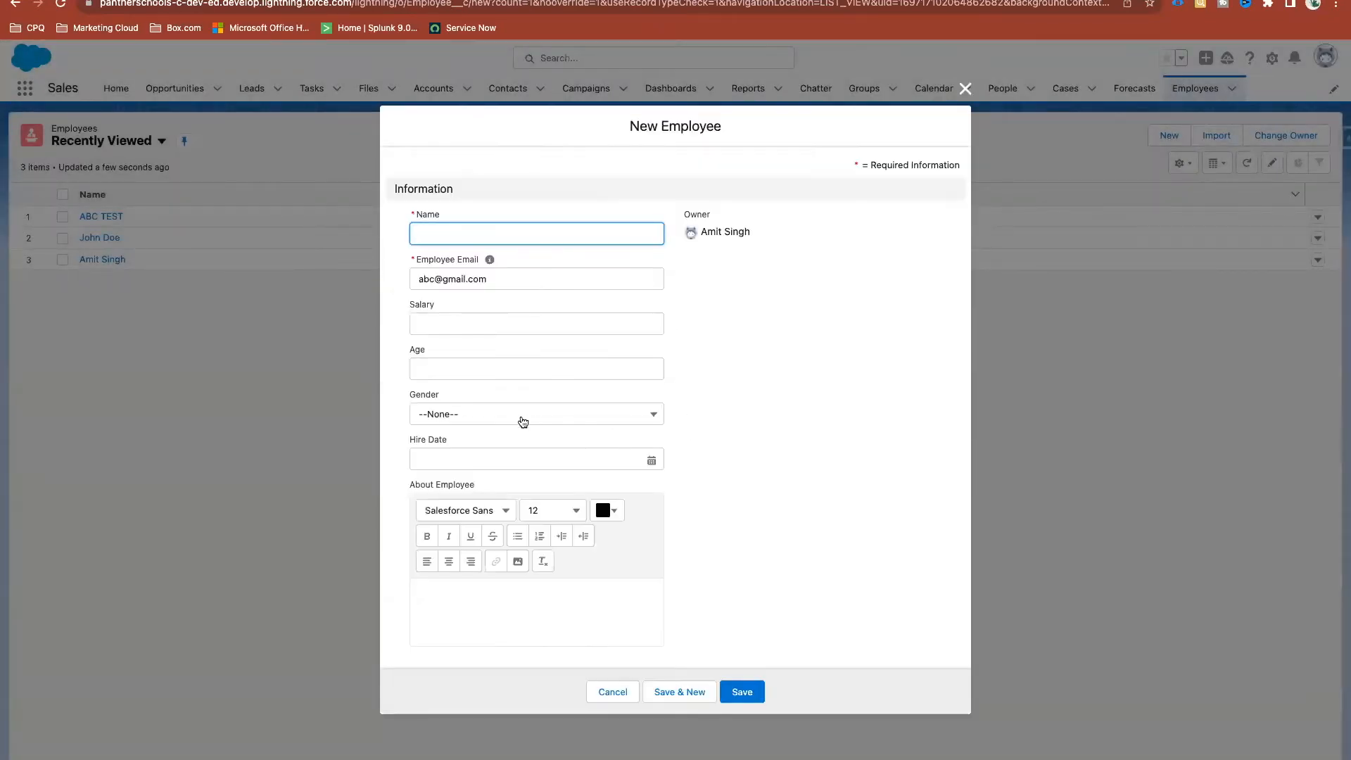
pyautogui.click(519, 420)
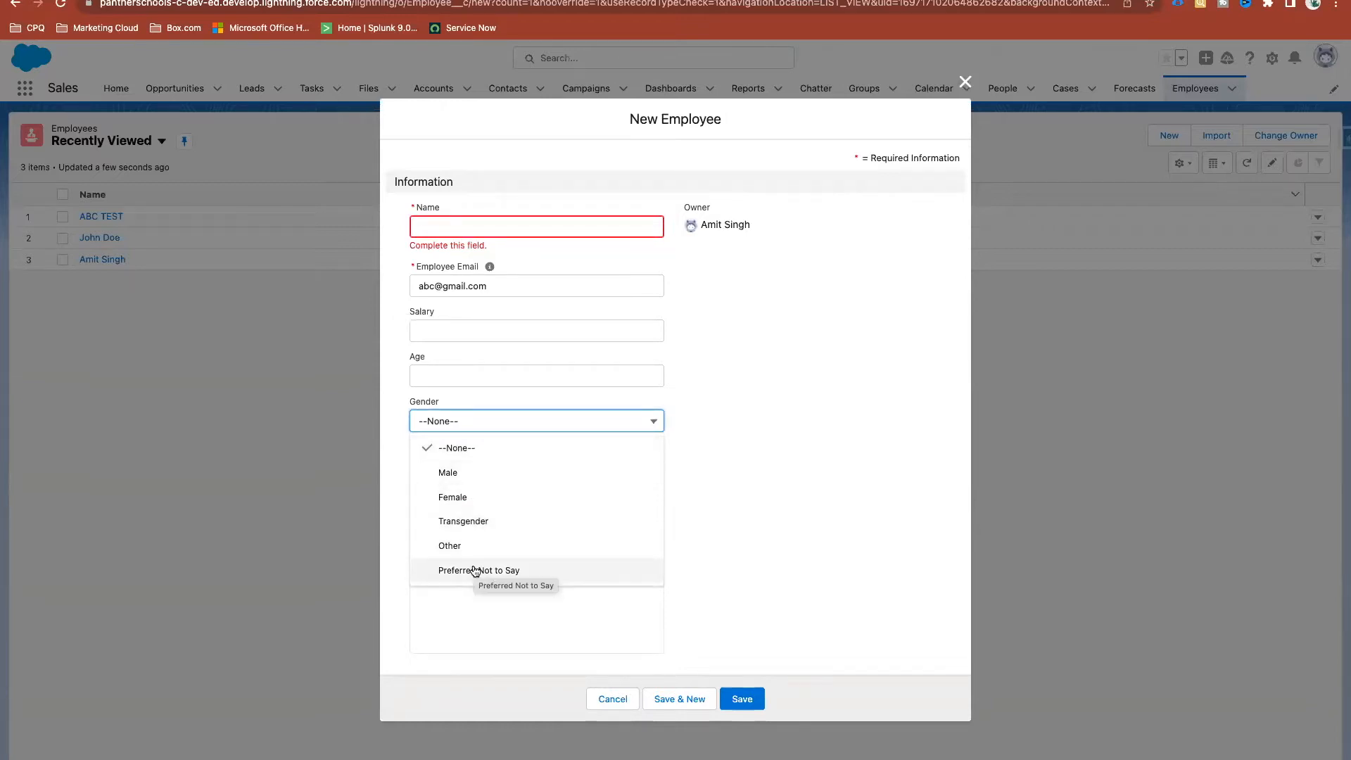
pyautogui.click(612, 699)
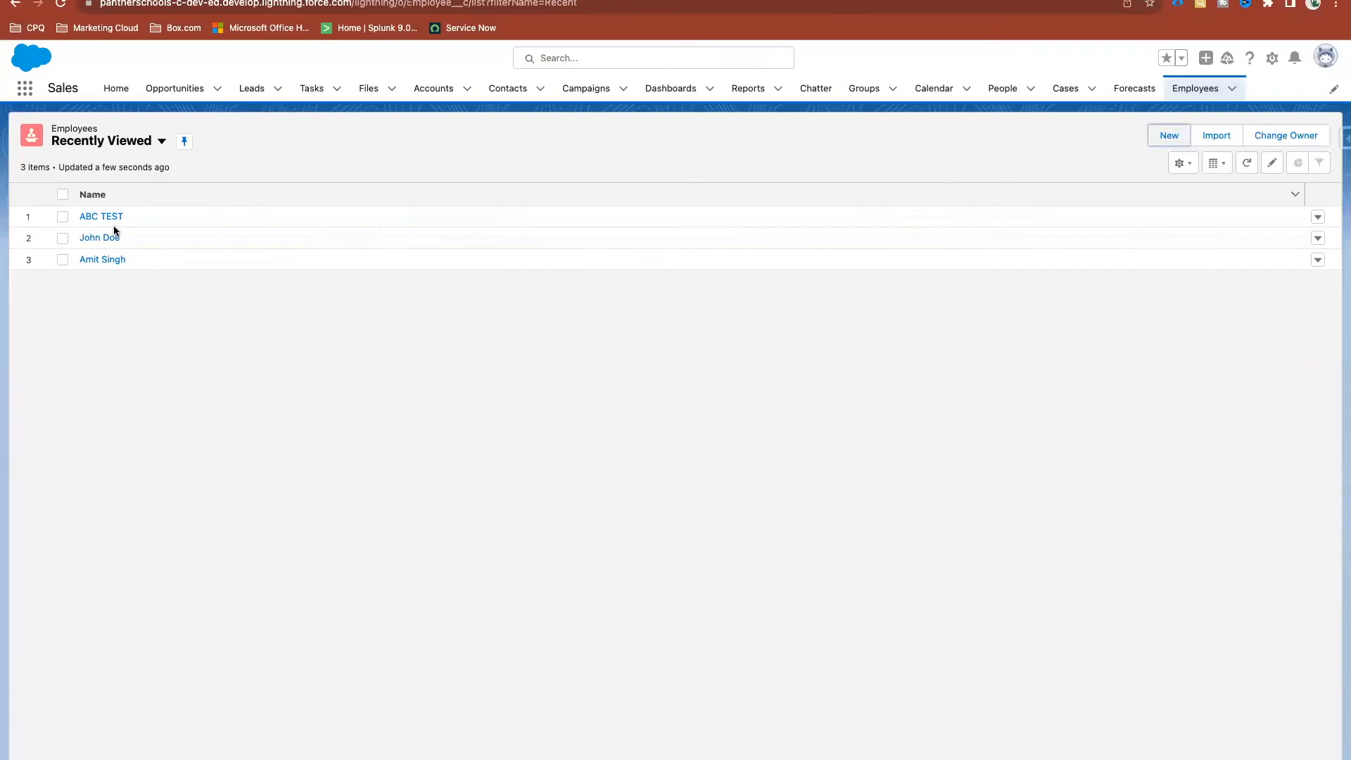
# Change the ABC TEST employee's Gender to Female and save
pyautogui.click(111, 221)
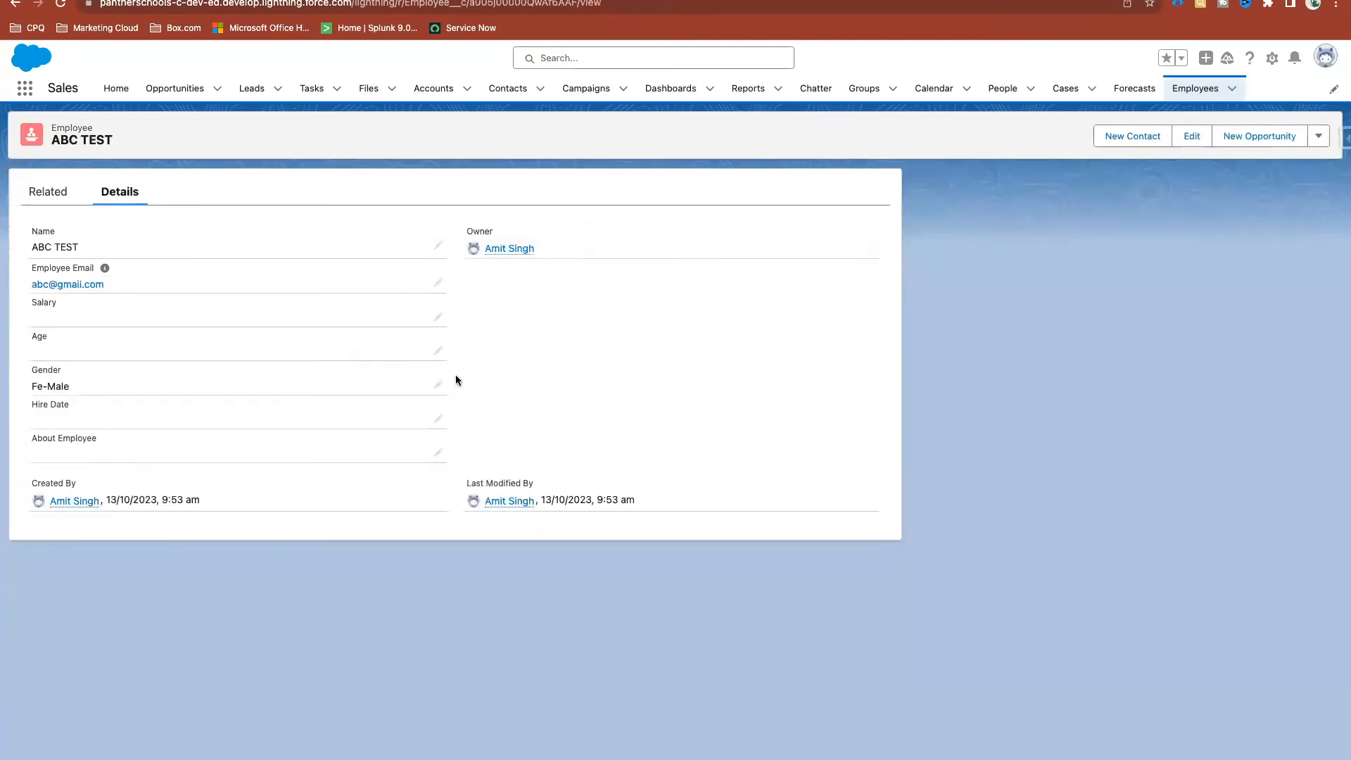
pyautogui.click(439, 384)
pyautogui.click(118, 420)
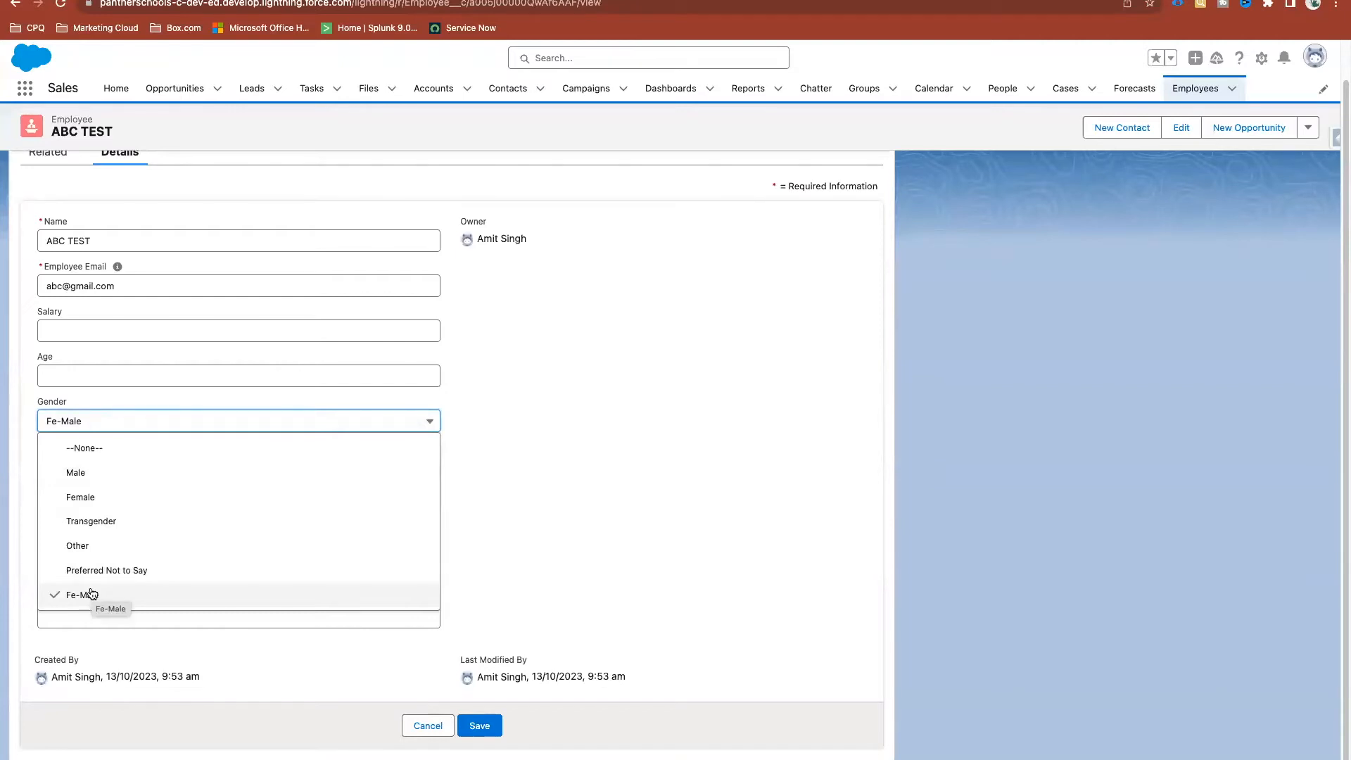
pyautogui.click(112, 495)
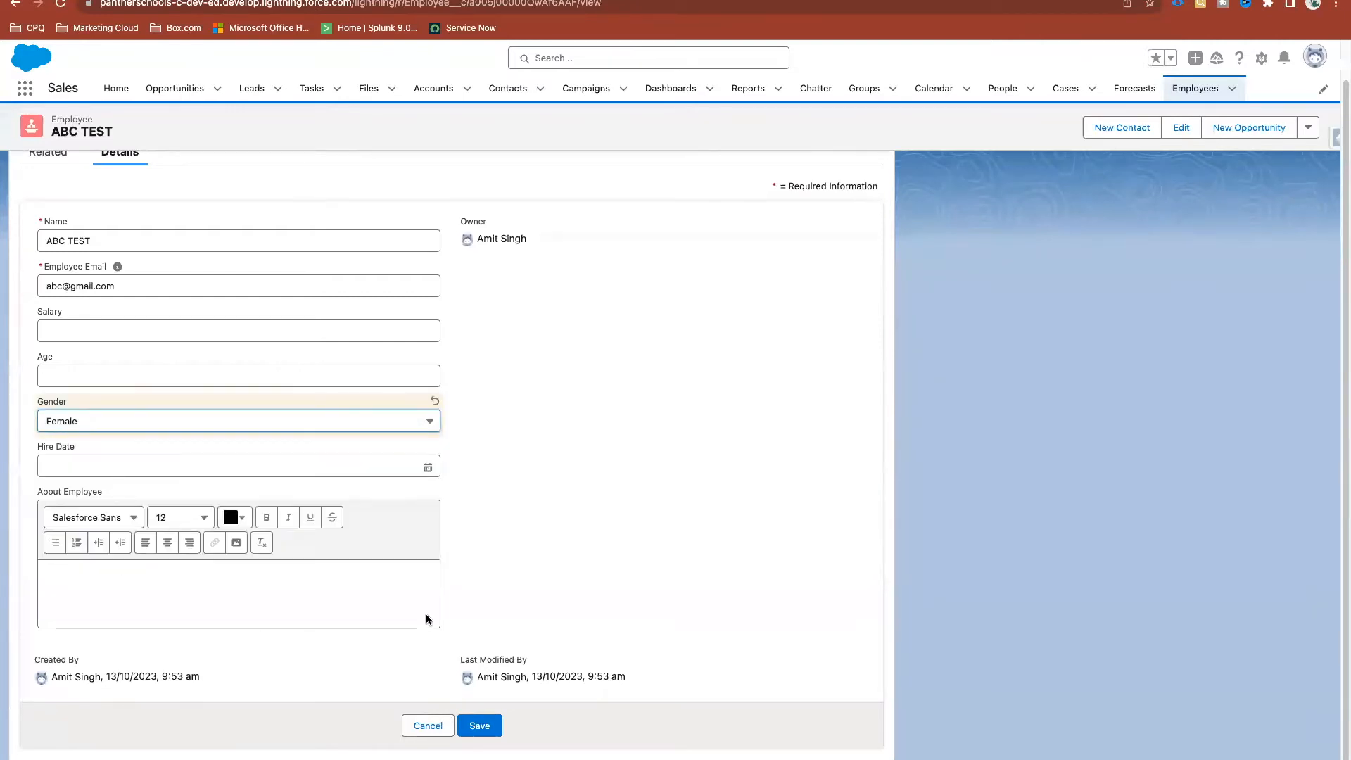
pyautogui.click(479, 726)
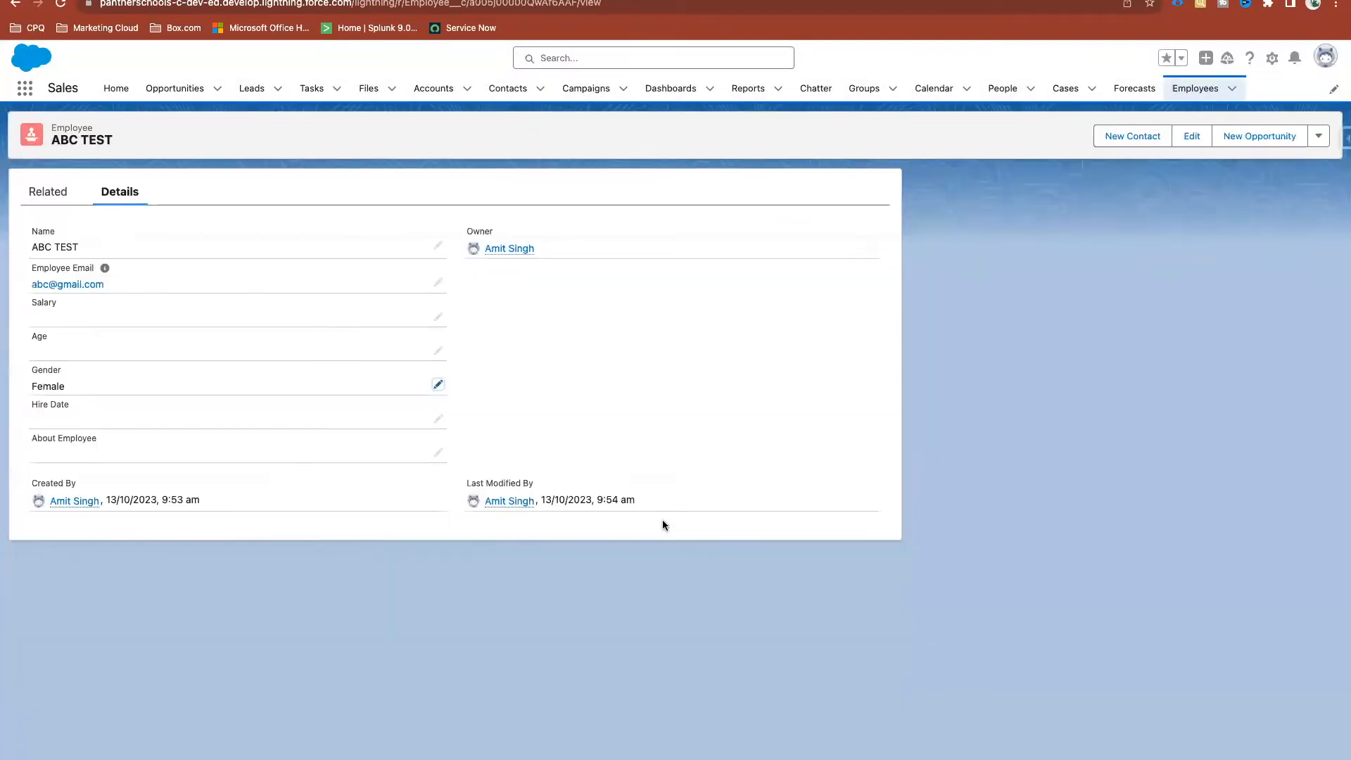
# Re-edit ABC TEST to check the remaining Gender values, cancel, and switch to the Gender setup tab
pyautogui.click(440, 386)
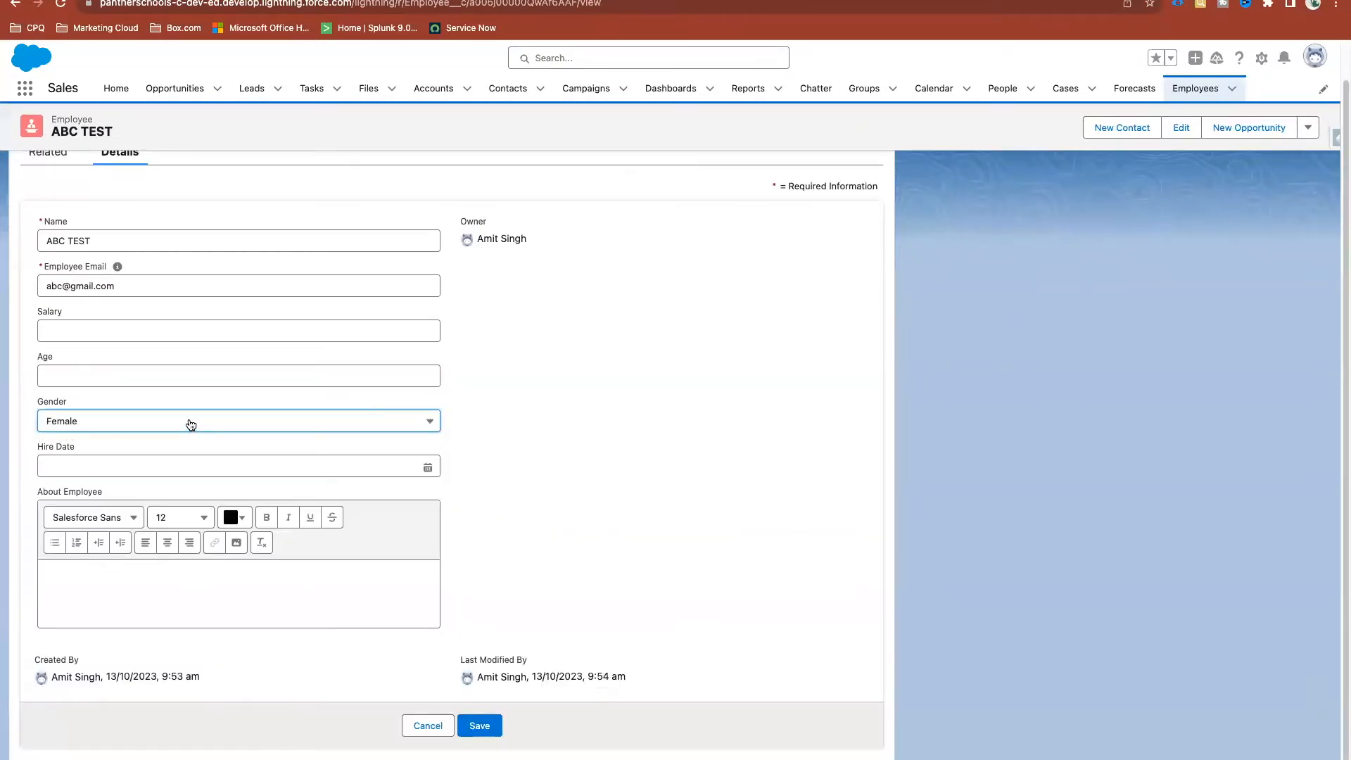
pyautogui.click(189, 422)
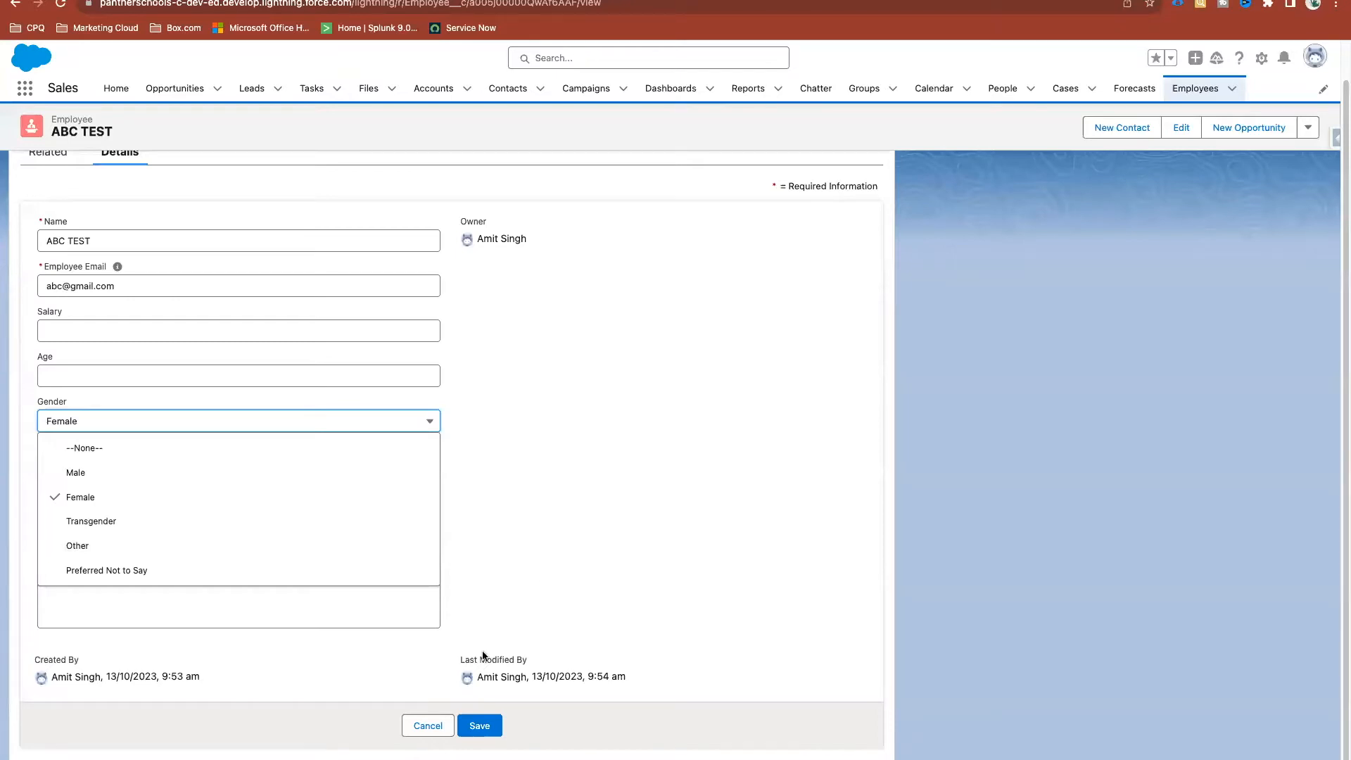
pyautogui.click(424, 723)
pyautogui.click(424, 725)
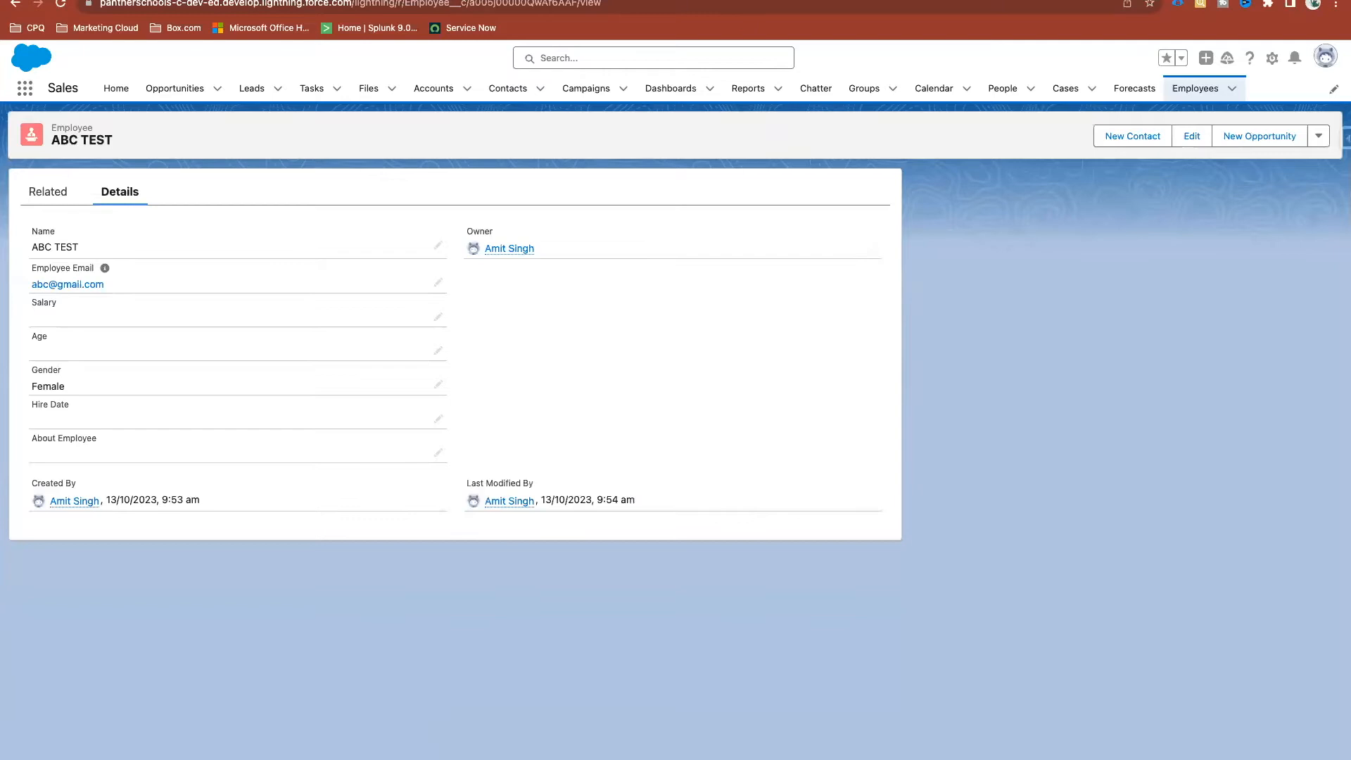
pyautogui.click(693, 1)
# Review the Gender field's restrict-picklist-values setting and field name on its setup page
pyautogui.scroll(-1, 504, 639)
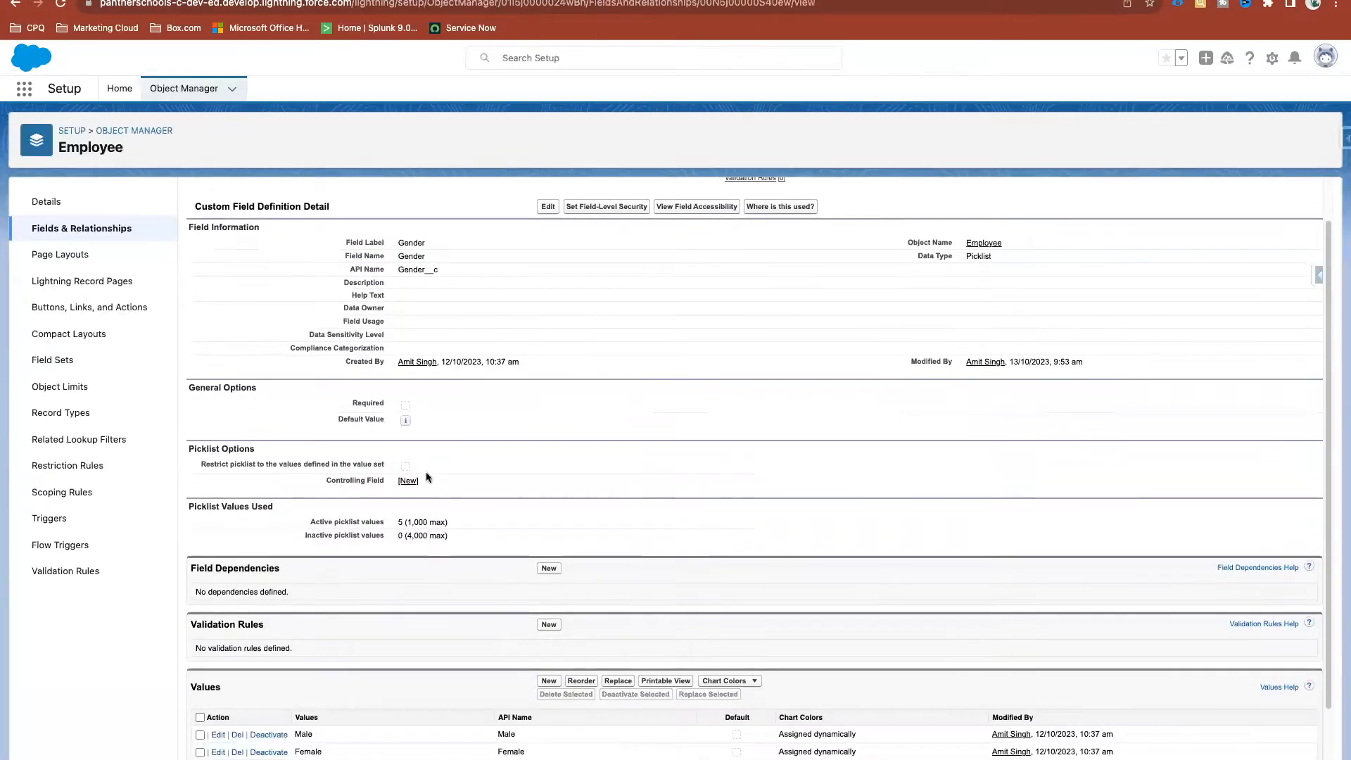
pyautogui.moveTo(197, 465); pyautogui.dragTo(450, 469)
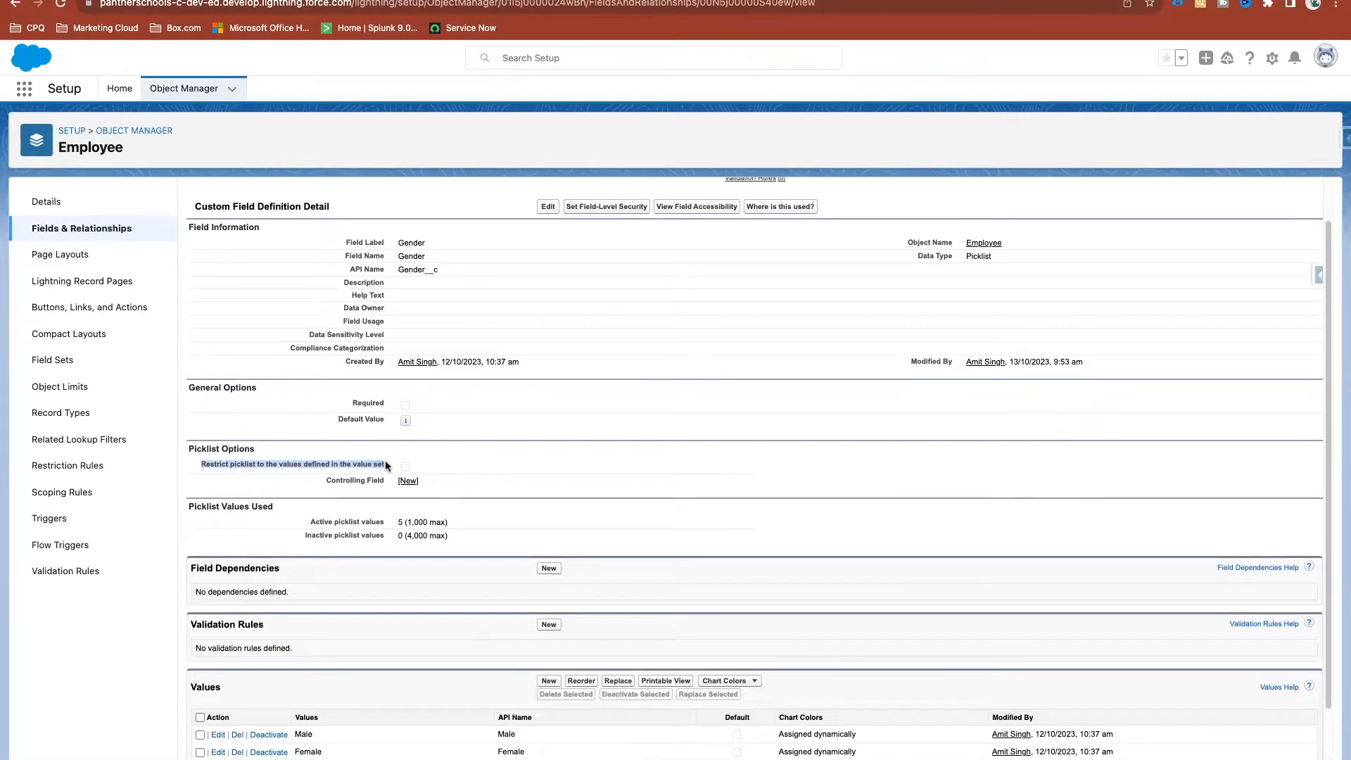
pyautogui.click(593, 426)
pyautogui.scroll(-2, 592, 426)
pyautogui.scroll(1, 592, 426)
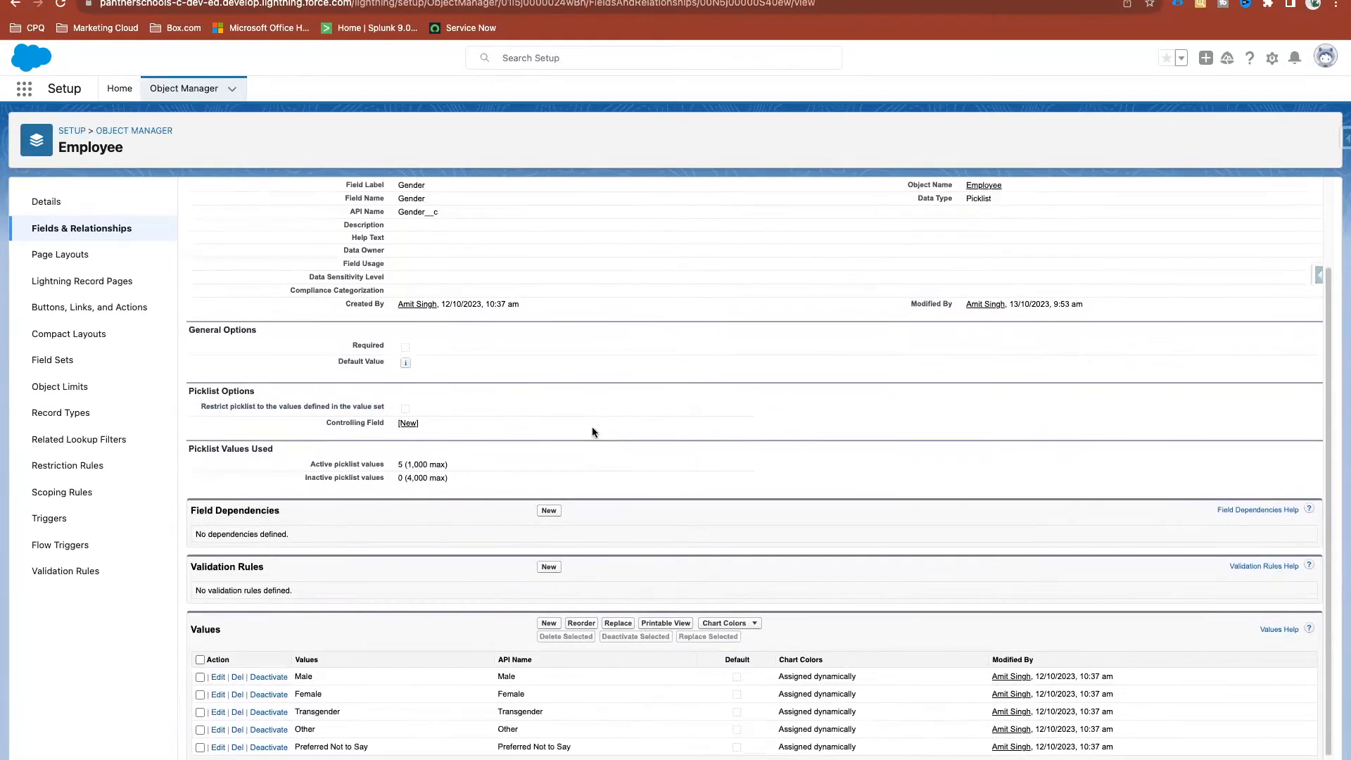
pyautogui.scroll(-2, 593, 427)
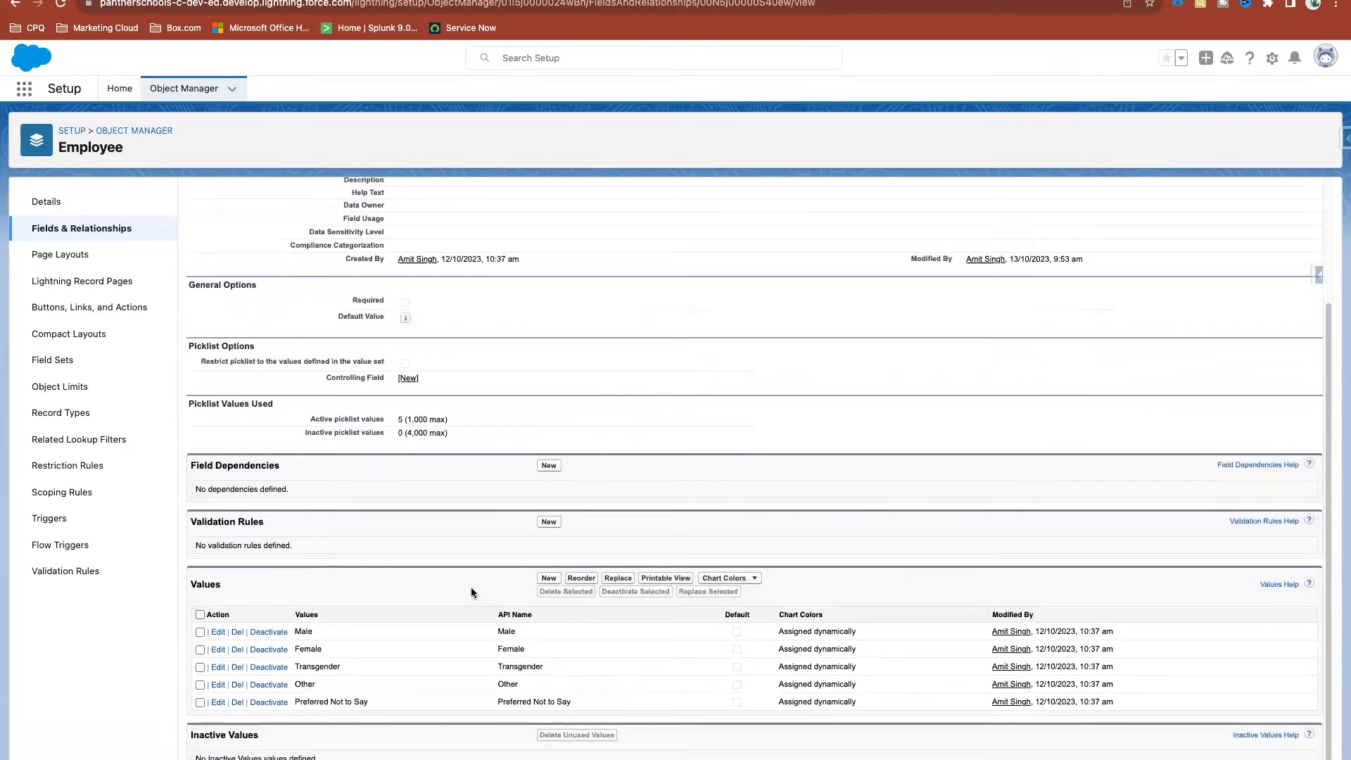
pyautogui.scroll(3, 577, 443)
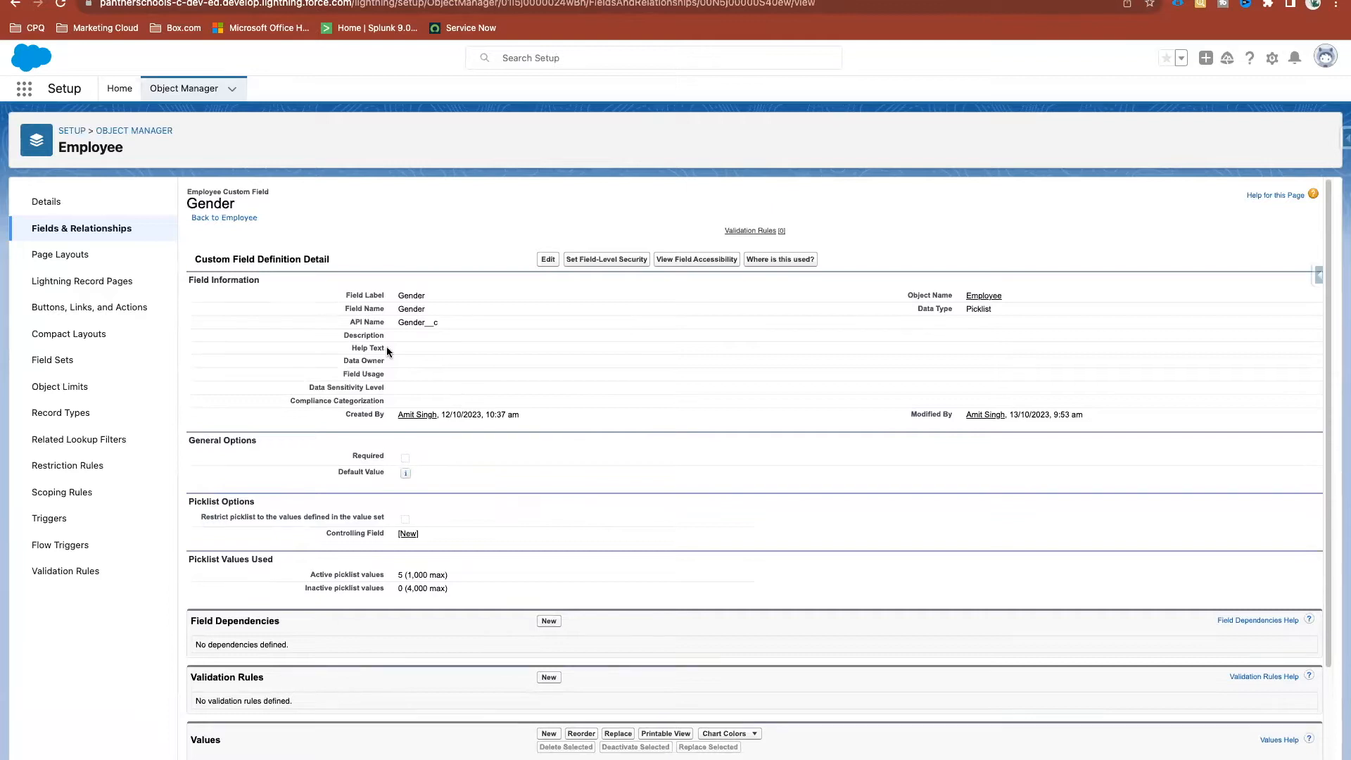
pyautogui.doubleClick(221, 205)
pyautogui.click(418, 335)
pyautogui.scroll(-3, 512, 424)
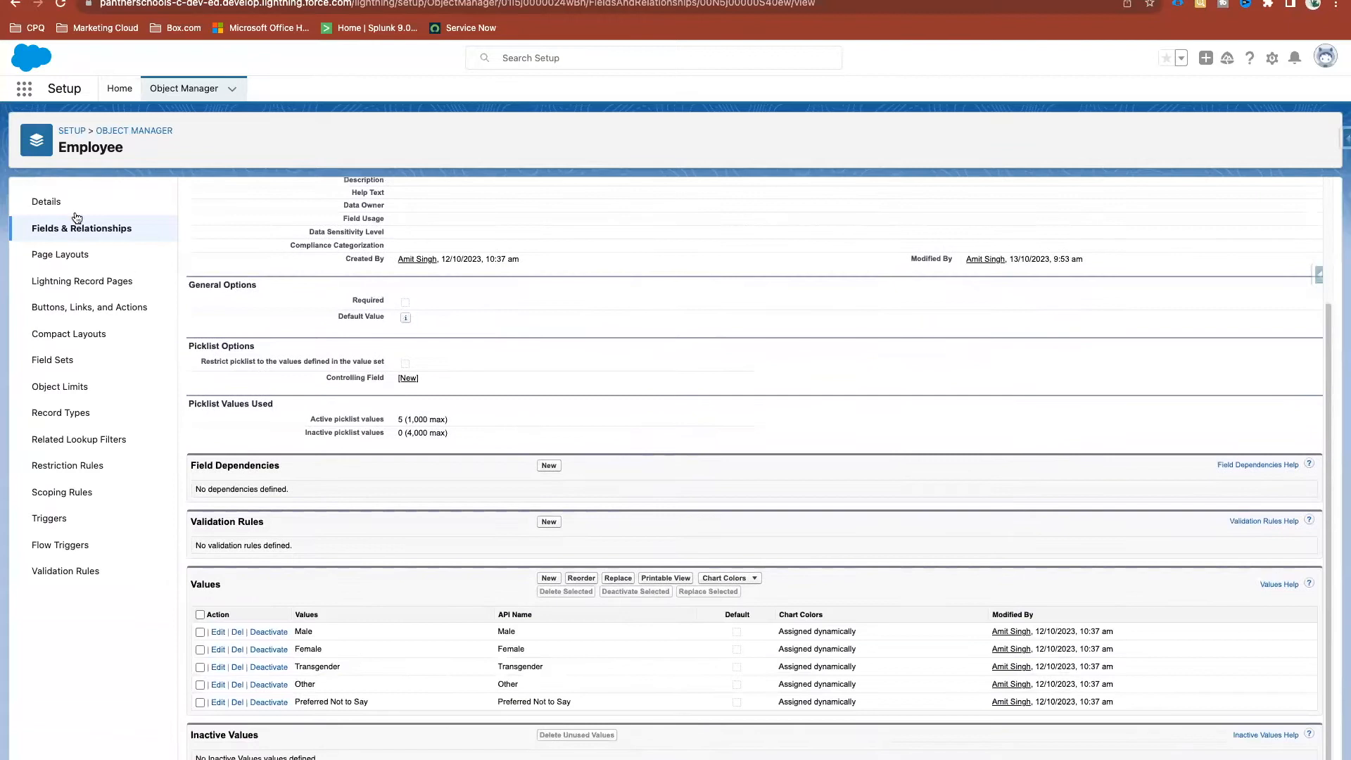
pyautogui.scroll(3, 352, 249)
# Reopen Gender from Employee's Fields & Relationships and scroll to its values
pyautogui.click(81, 230)
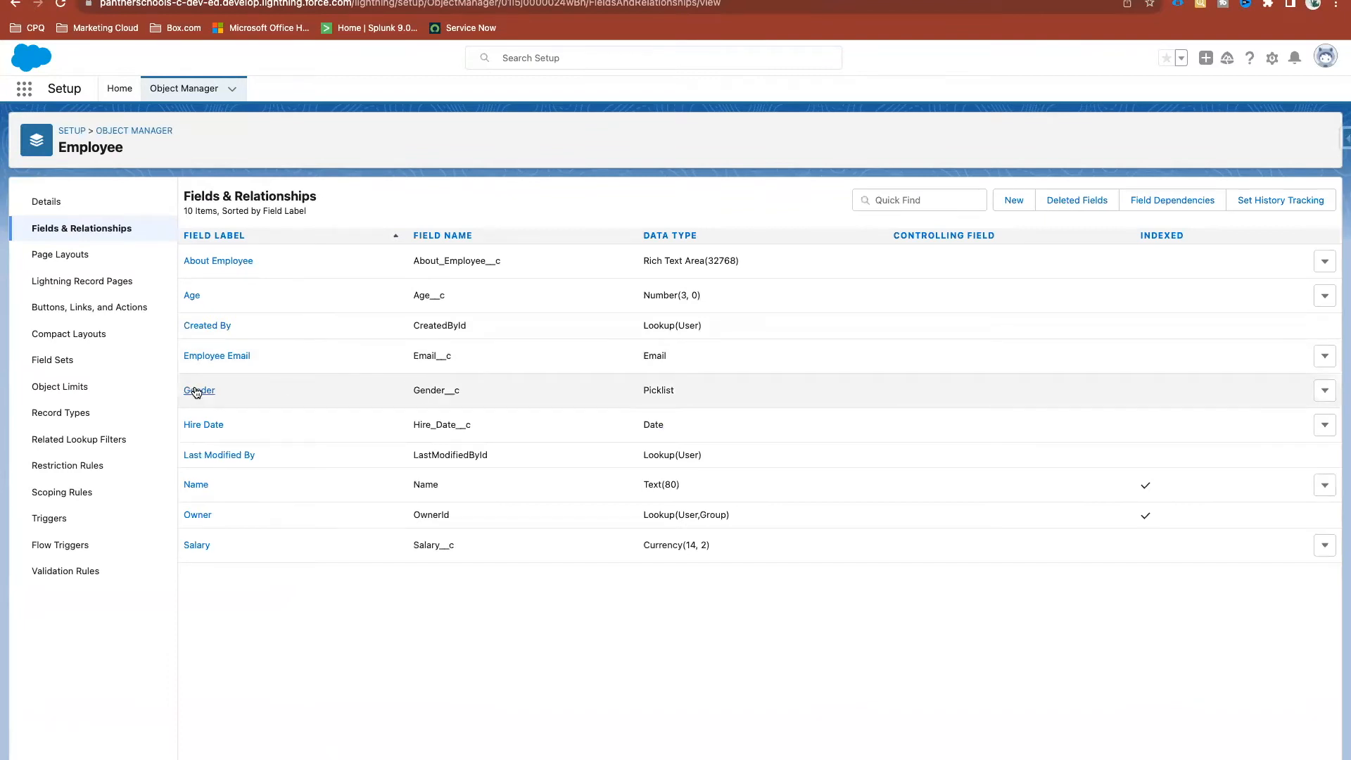
pyautogui.click(196, 392)
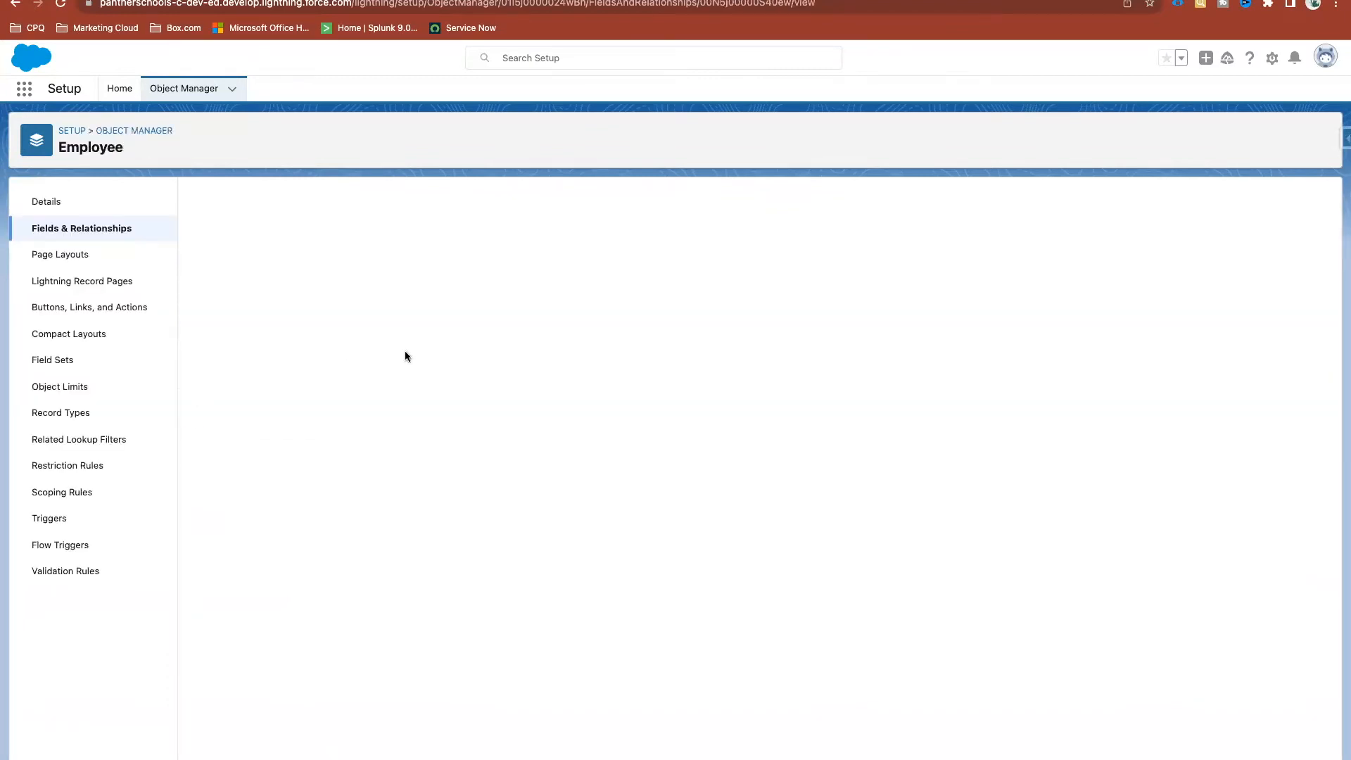
pyautogui.scroll(-3, 451, 507)
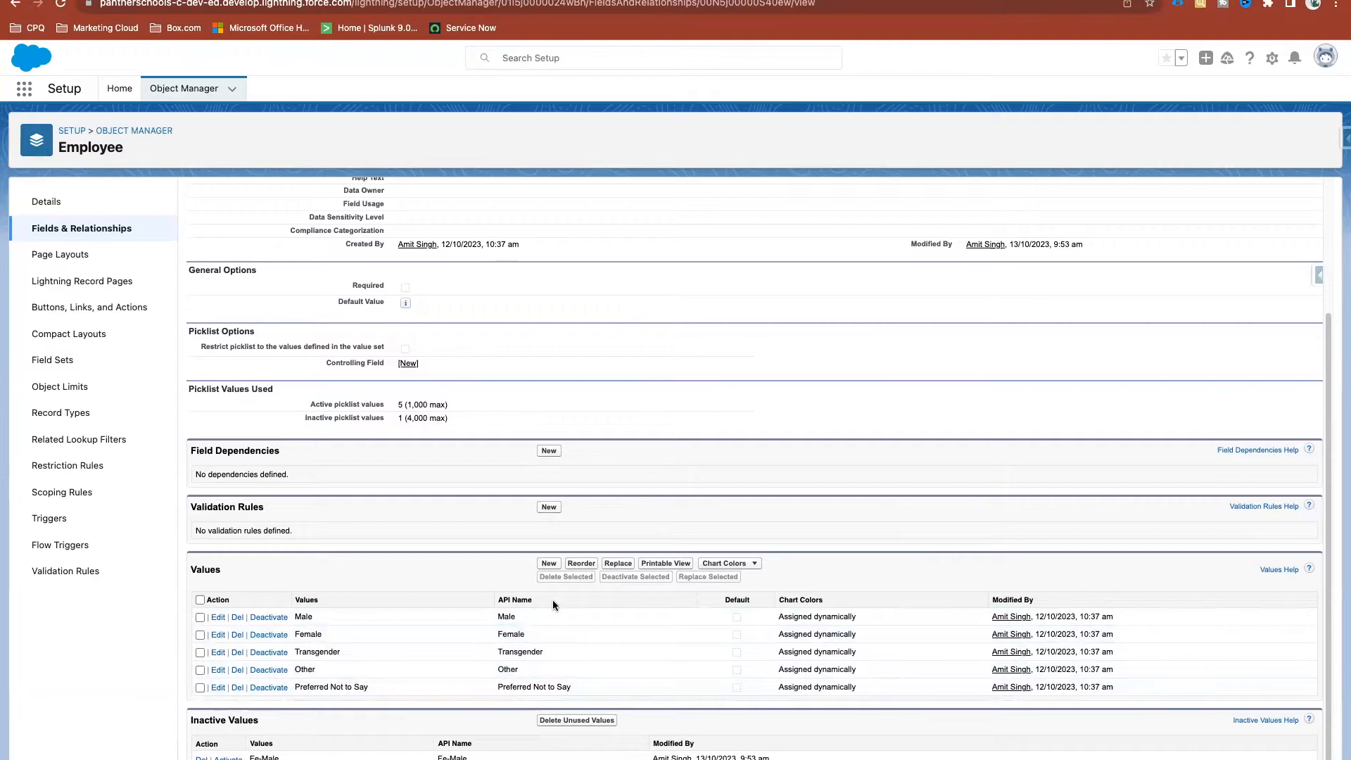
# Try entering new Gender picklist values 'Value 1' and 'Value 3' in the add-values box
pyautogui.click(550, 565)
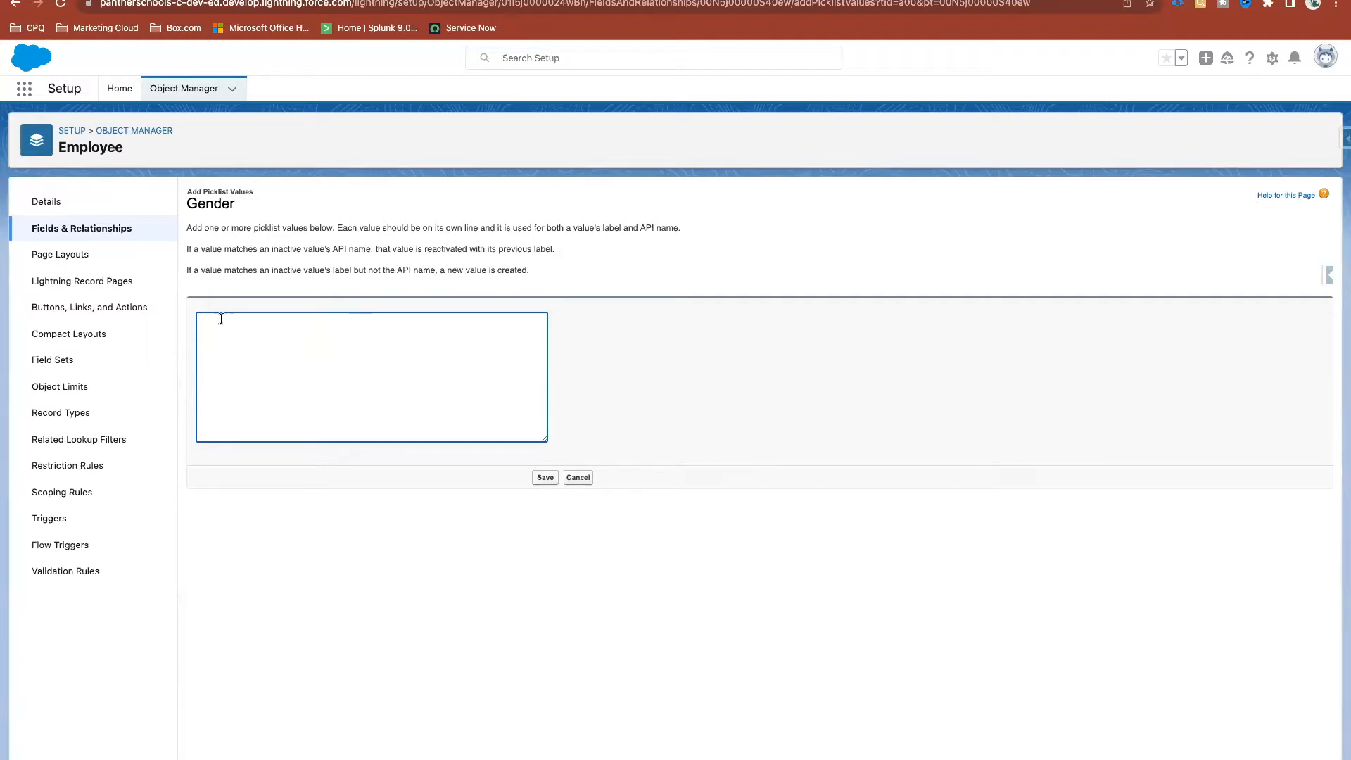
pyautogui.write('Value 1')
pyautogui.press('Return')
pyautogui.write('Value 3')
pyautogui.moveTo(224, 318); pyautogui.dragTo(199, 319)
pyautogui.click(235, 322)
pyautogui.click(593, 478)
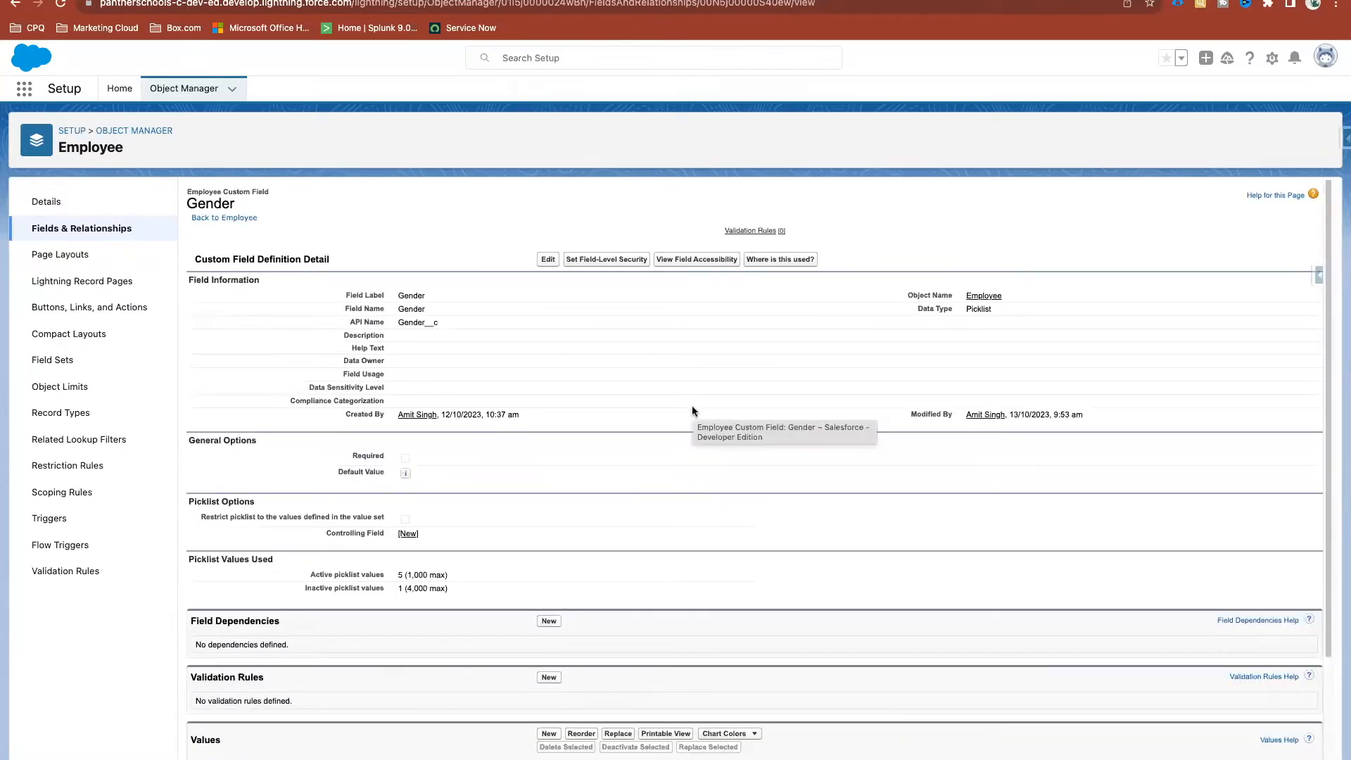
# Point out the inactive Fe-Male value, then return to the ABC TEST record
pyautogui.scroll(-3, 693, 406)
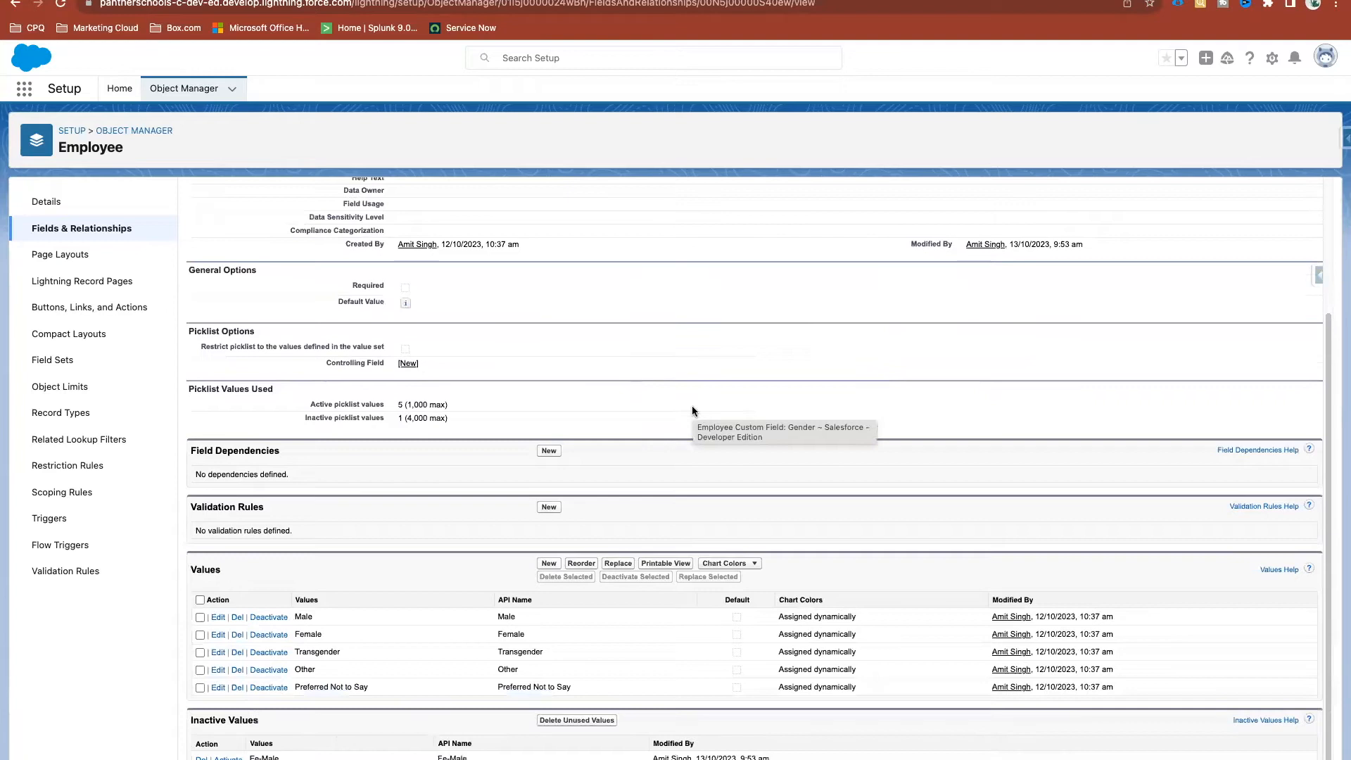
pyautogui.moveTo(280, 758); pyautogui.dragTo(195, 721)
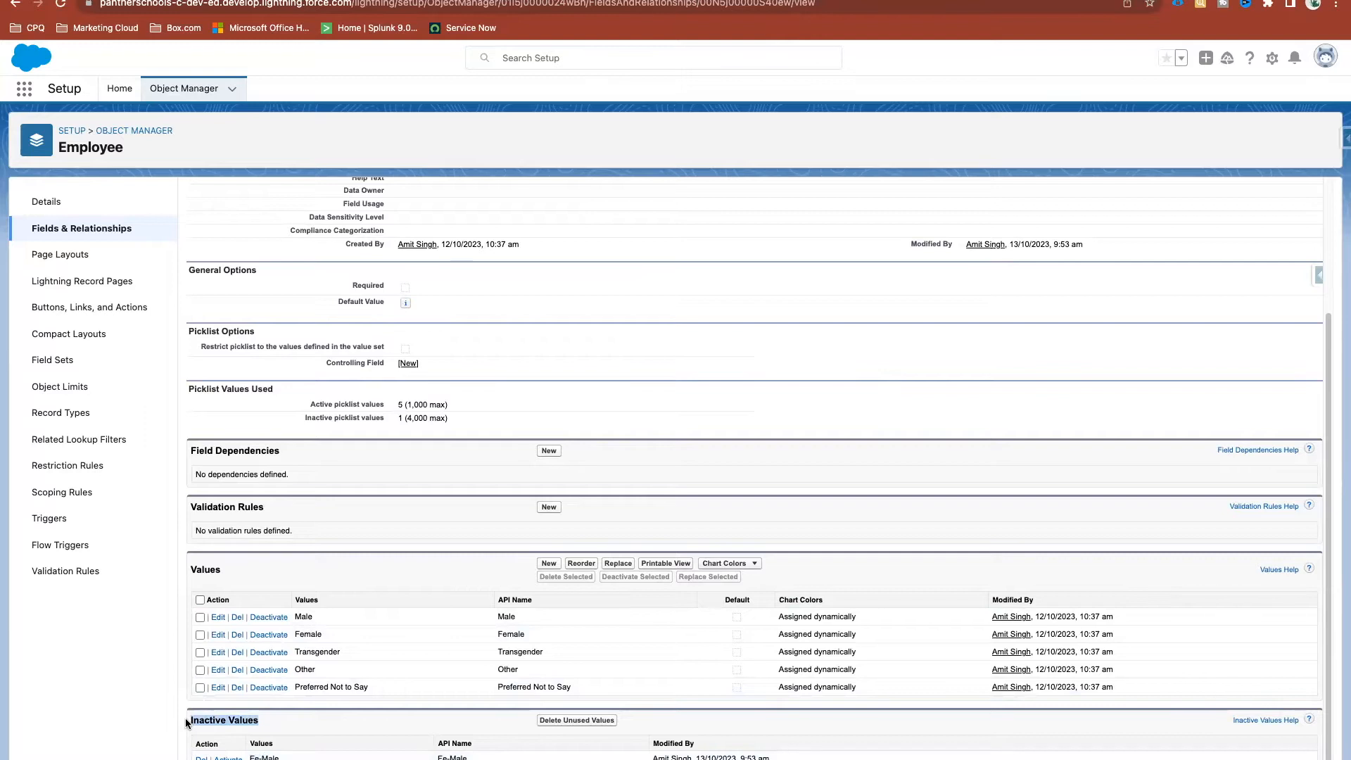
pyautogui.click(249, 755)
pyautogui.moveTo(249, 756); pyautogui.dragTo(468, 759)
pyautogui.click(448, 728)
pyautogui.click(537, 1)
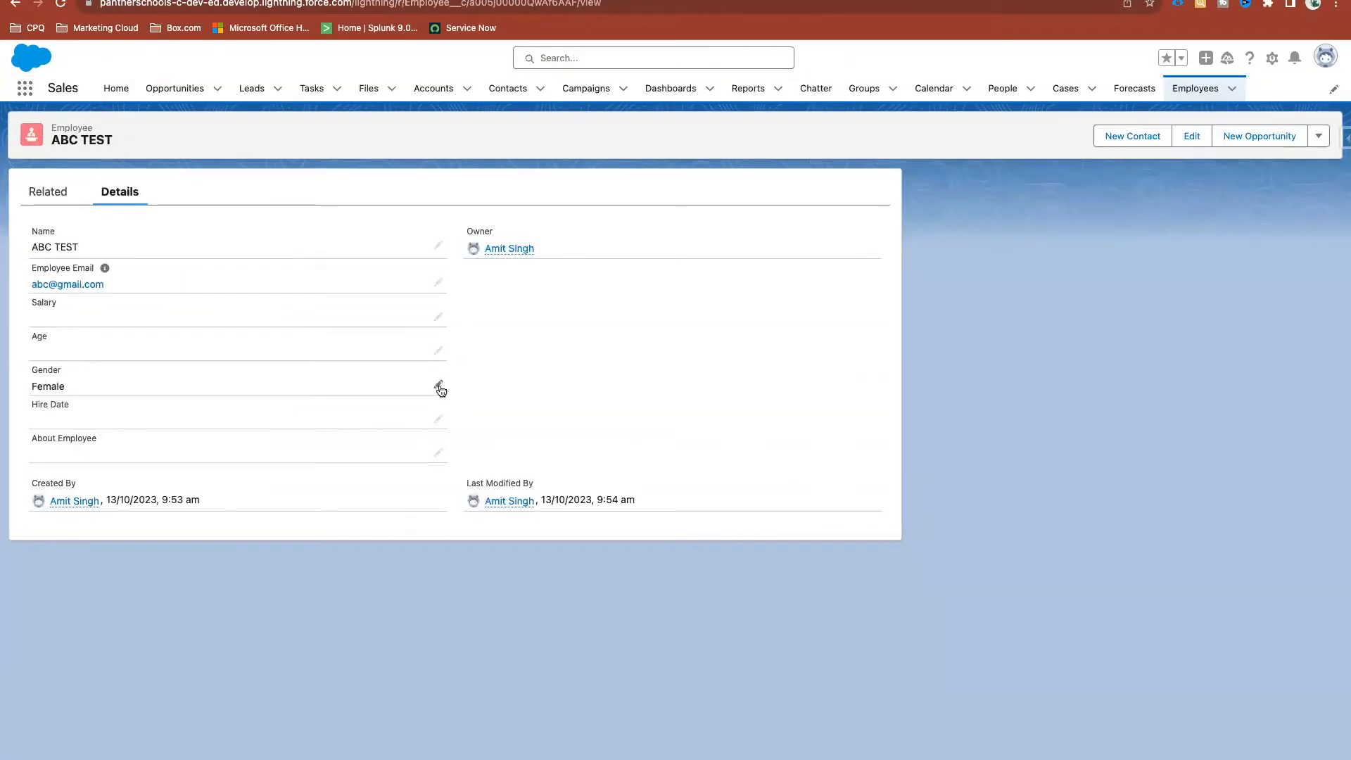
# View the ABC TEST record's Gender dropdown options, then return to the Gender values showing inactive Fe-Male
pyautogui.click(438, 384)
pyautogui.click(154, 421)
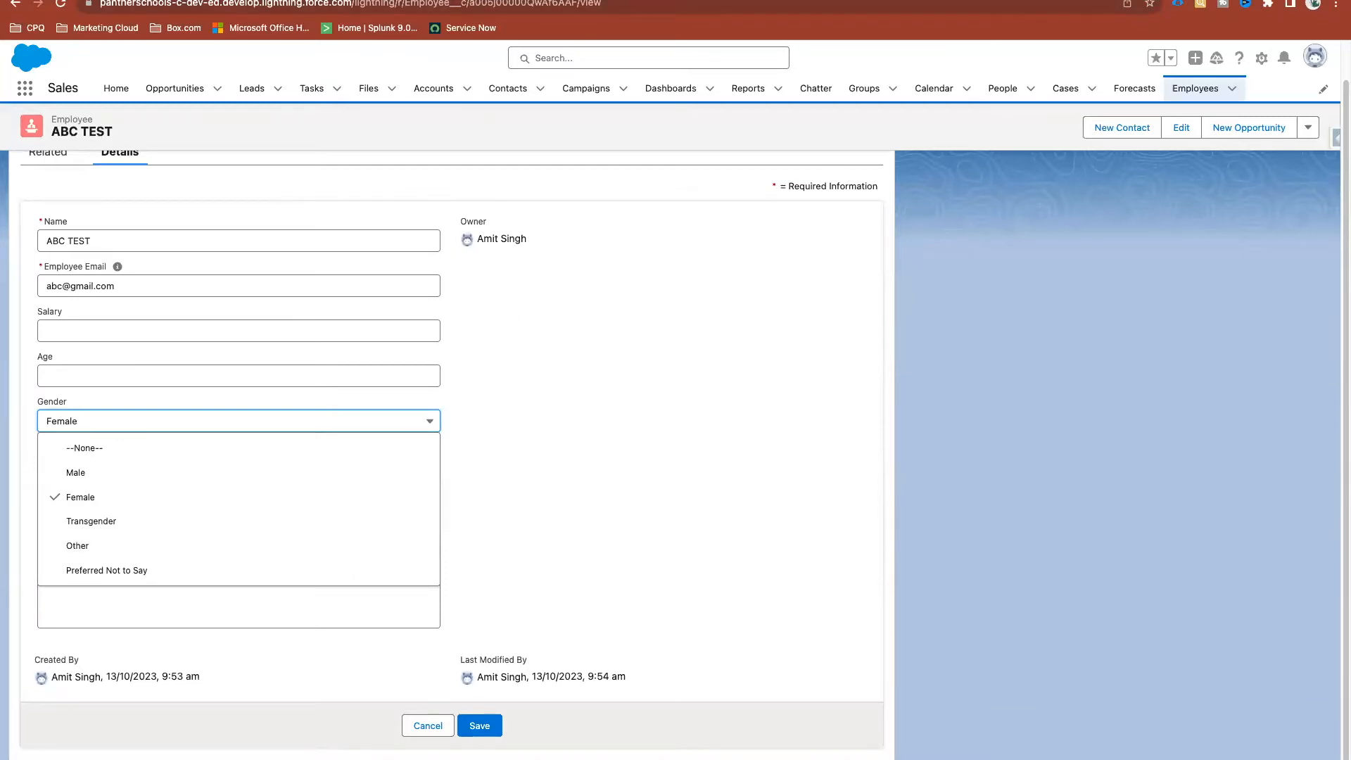
pyautogui.click(725, 1)
pyautogui.moveTo(280, 759); pyautogui.dragTo(247, 758)
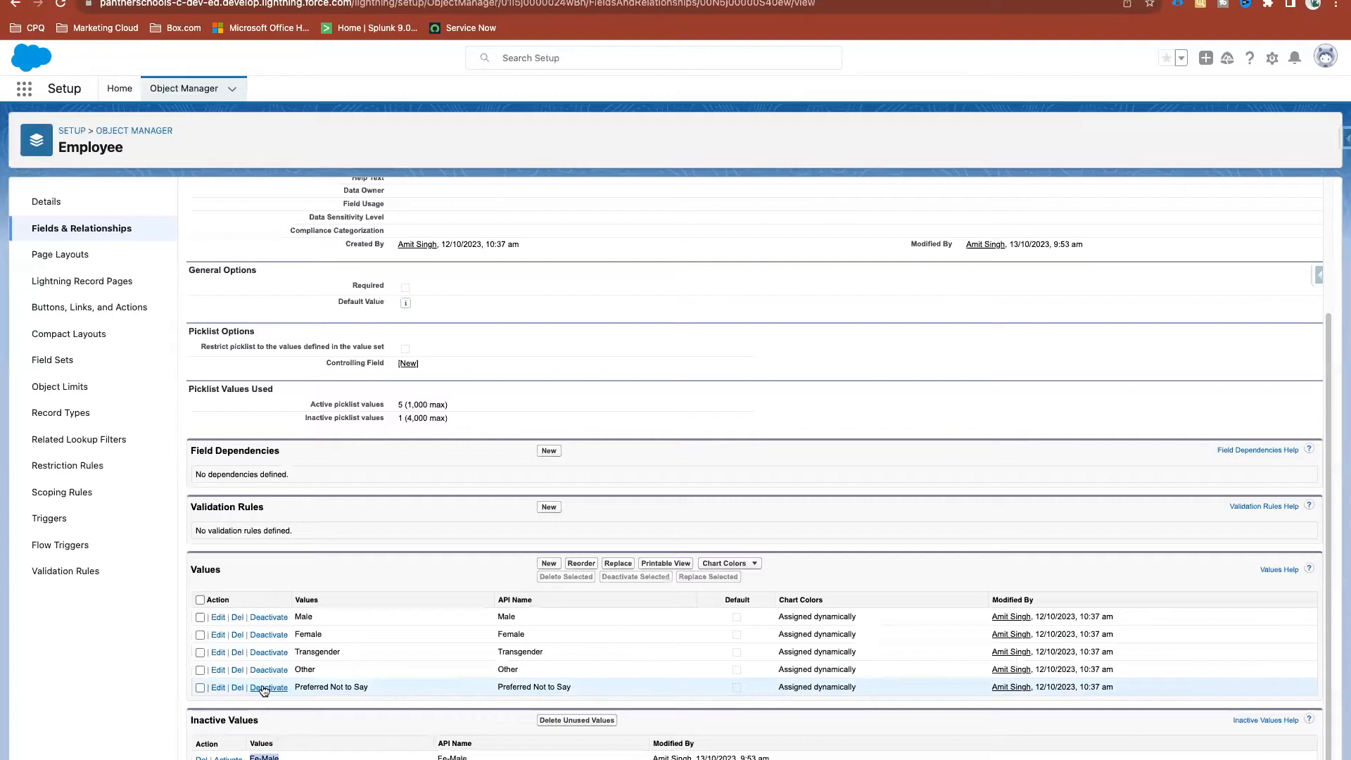
# Deactivate the Gender value Preferred Not to Say and confirm
pyautogui.moveTo(375, 688); pyautogui.dragTo(295, 690)
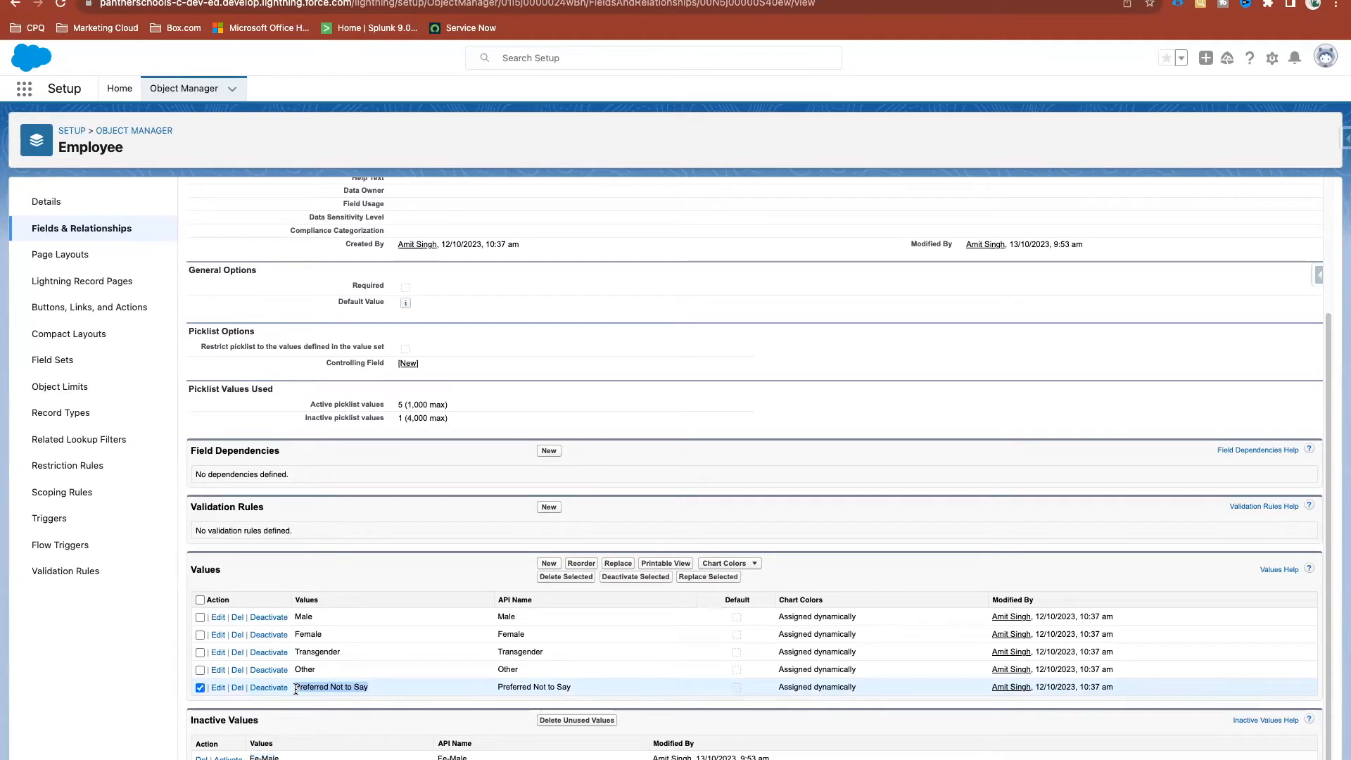
pyautogui.click(268, 688)
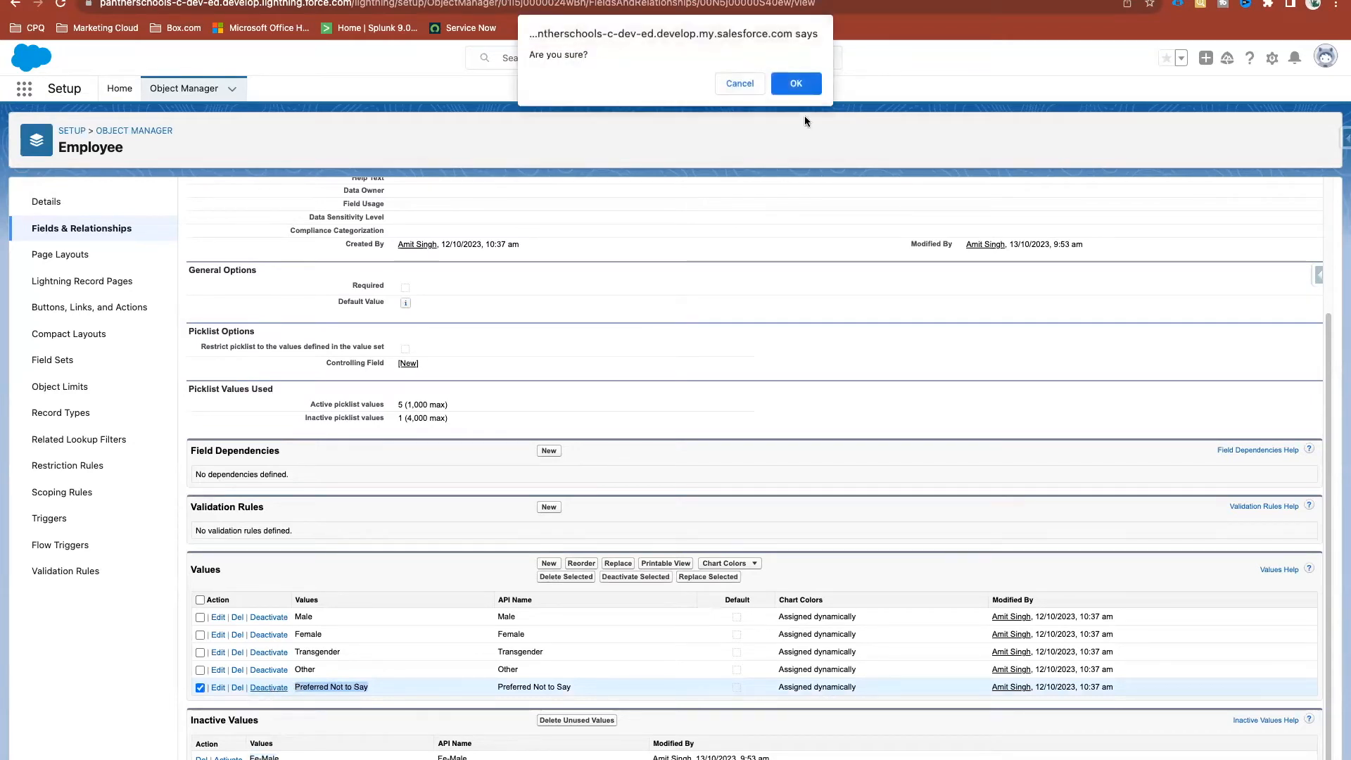
pyautogui.click(799, 85)
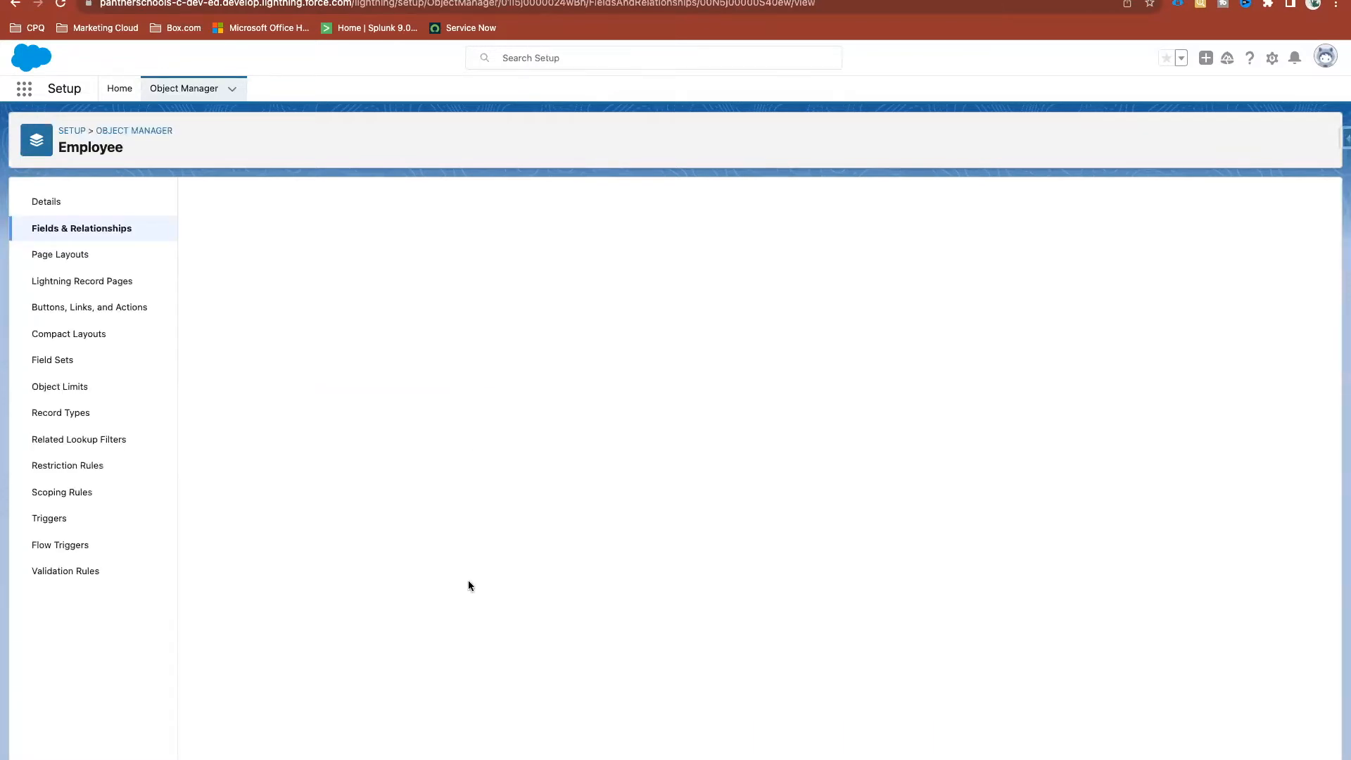
# Review the two inactive values, Fe-Male and Preferred Not to Say, then return to the ABC TEST record
pyautogui.scroll(-5, 468, 585)
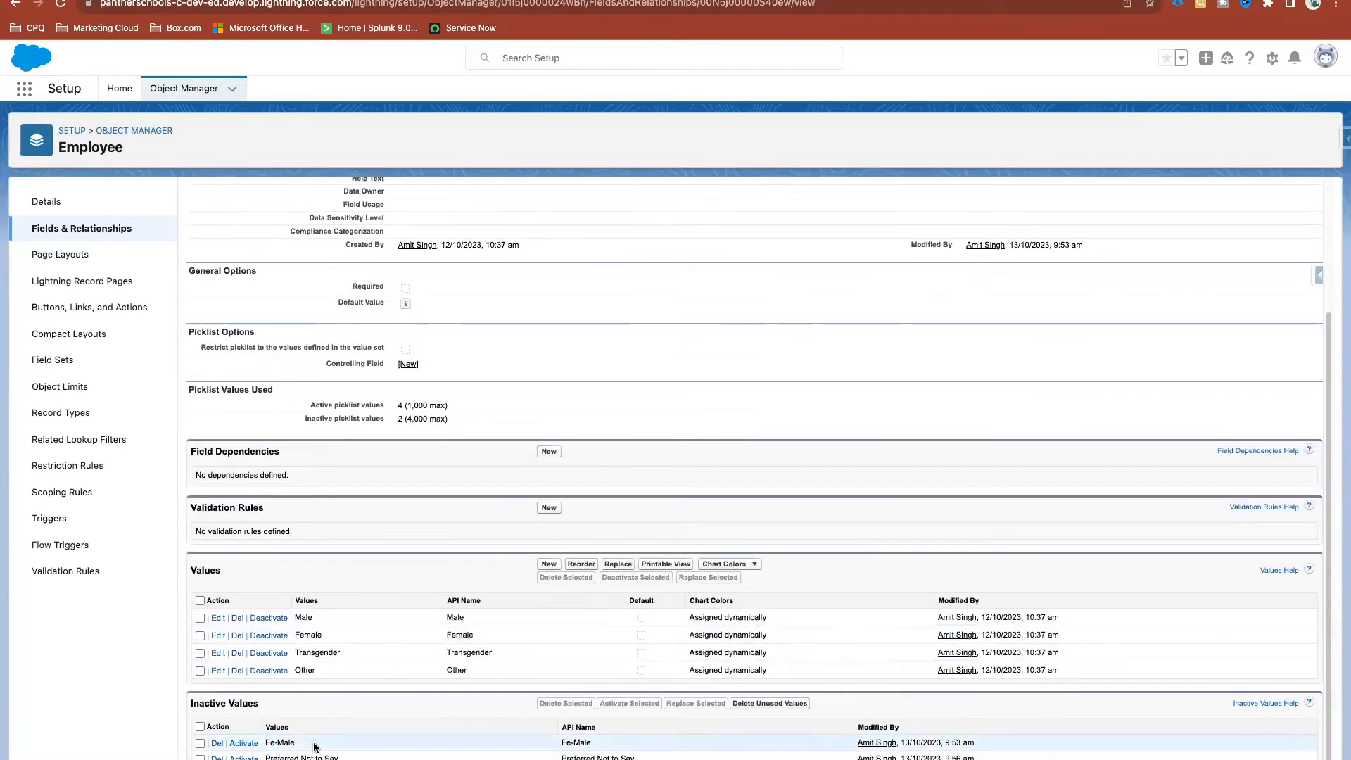
pyautogui.moveTo(341, 759); pyautogui.dragTo(265, 736)
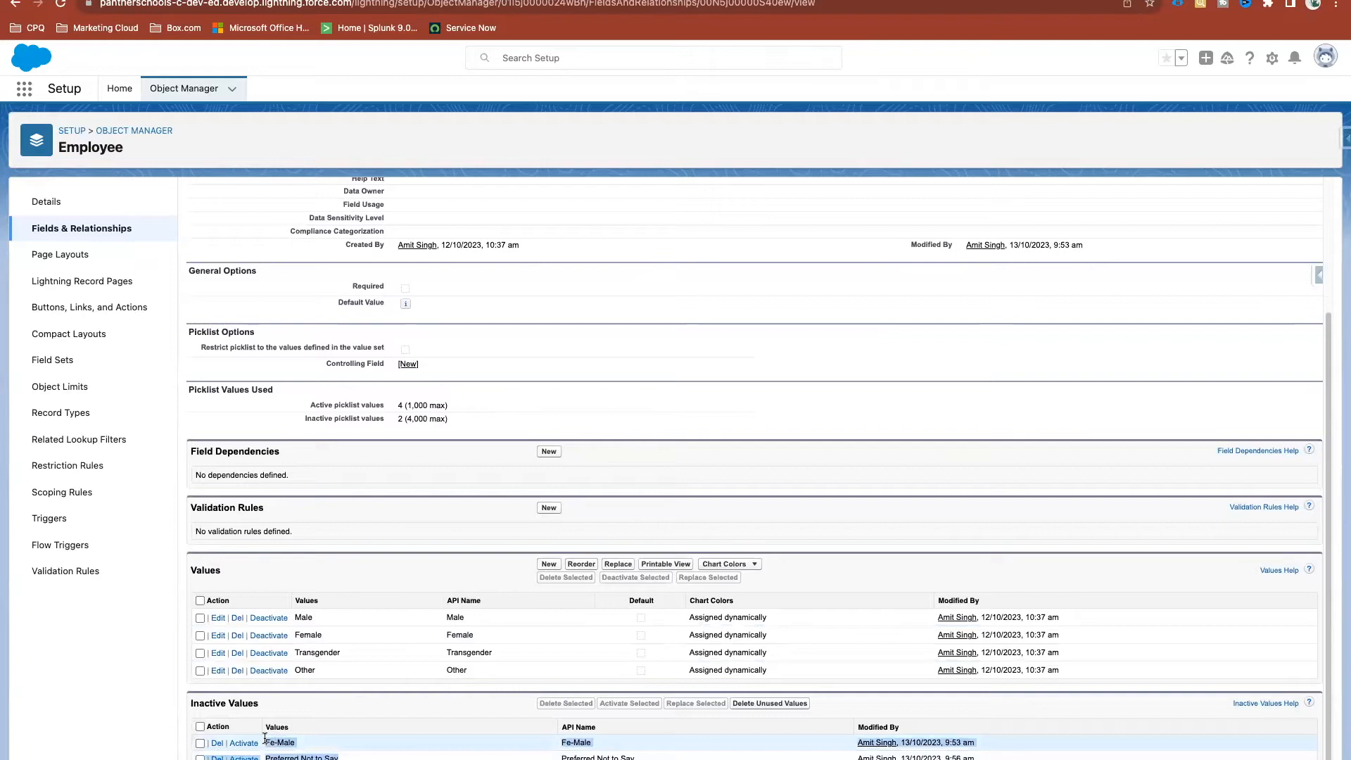
pyautogui.doubleClick(193, 705)
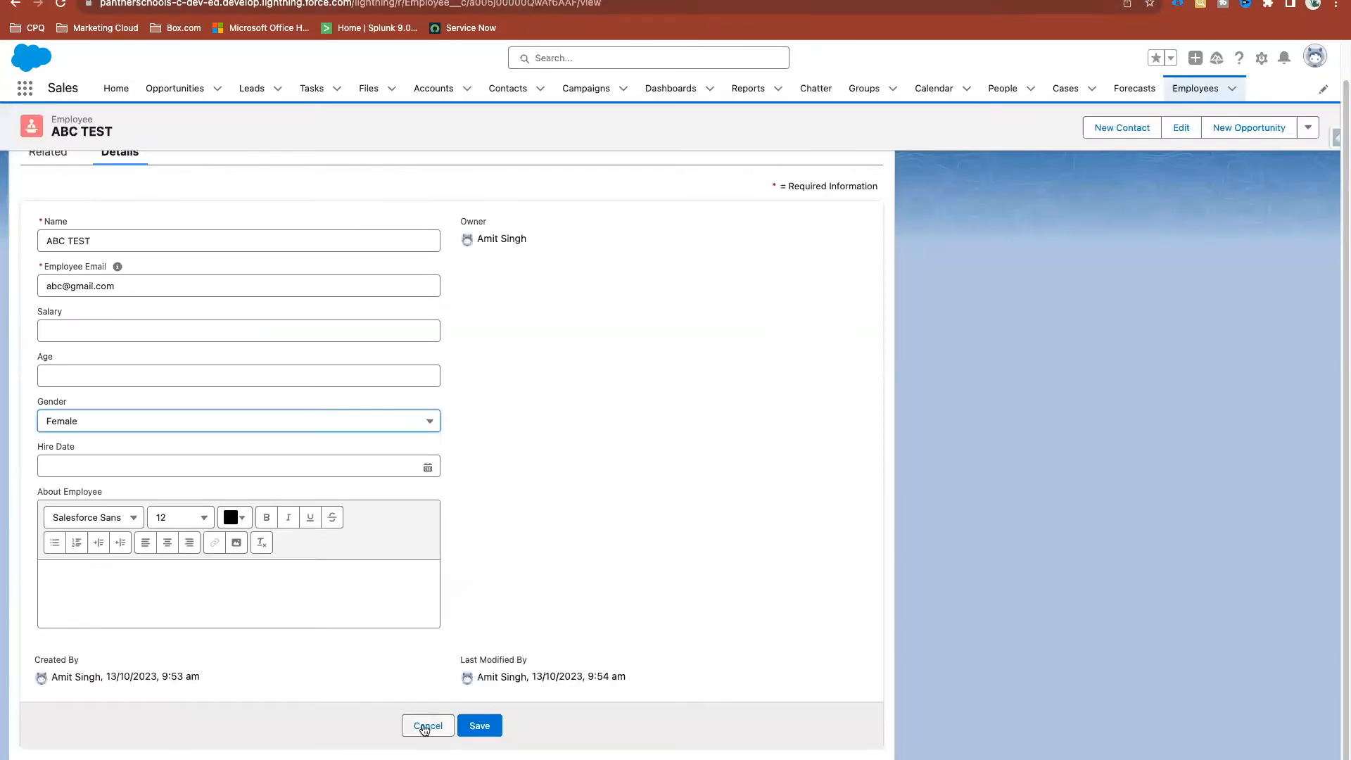
pyautogui.click(427, 725)
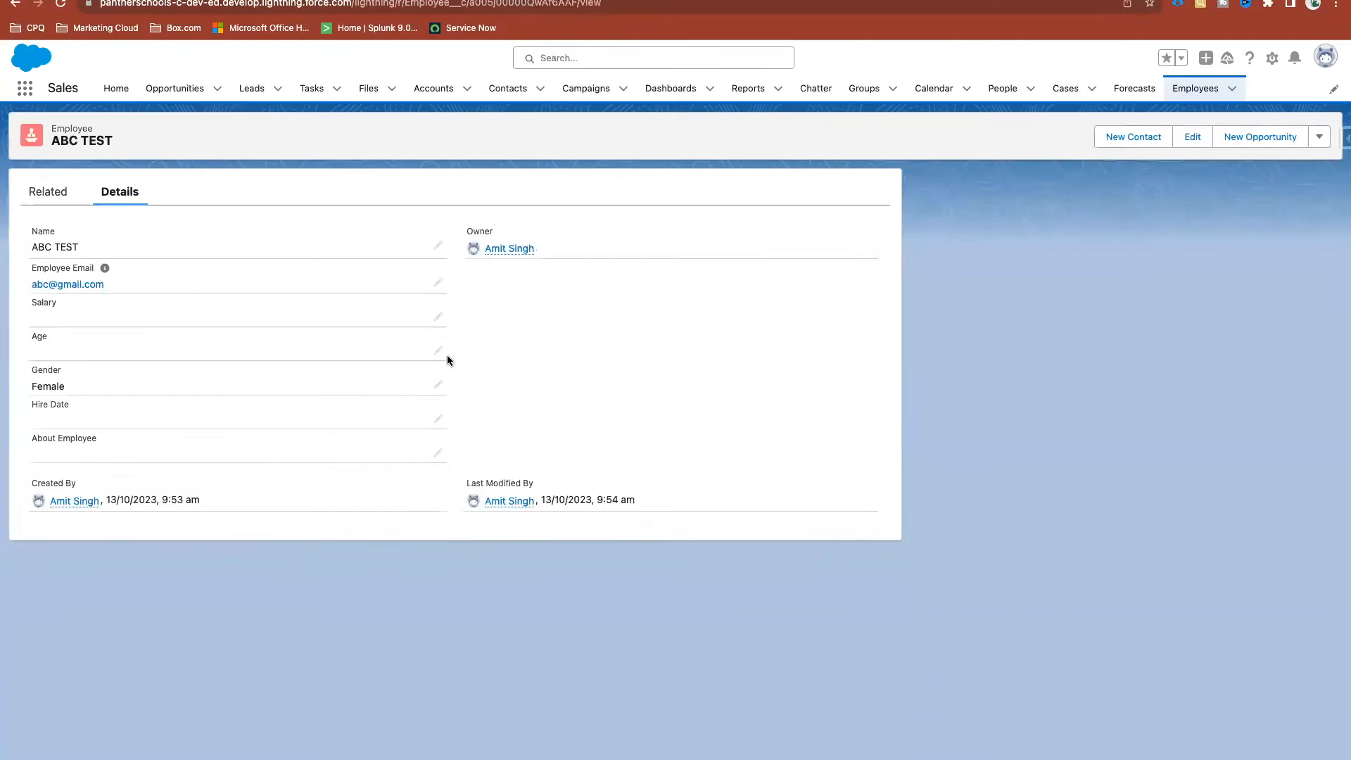
# Check that the ABC TEST Gender dropdown lacks Preferred Not to Say, cancel, and return to the Gender settings
pyautogui.click(439, 385)
pyautogui.click(141, 444)
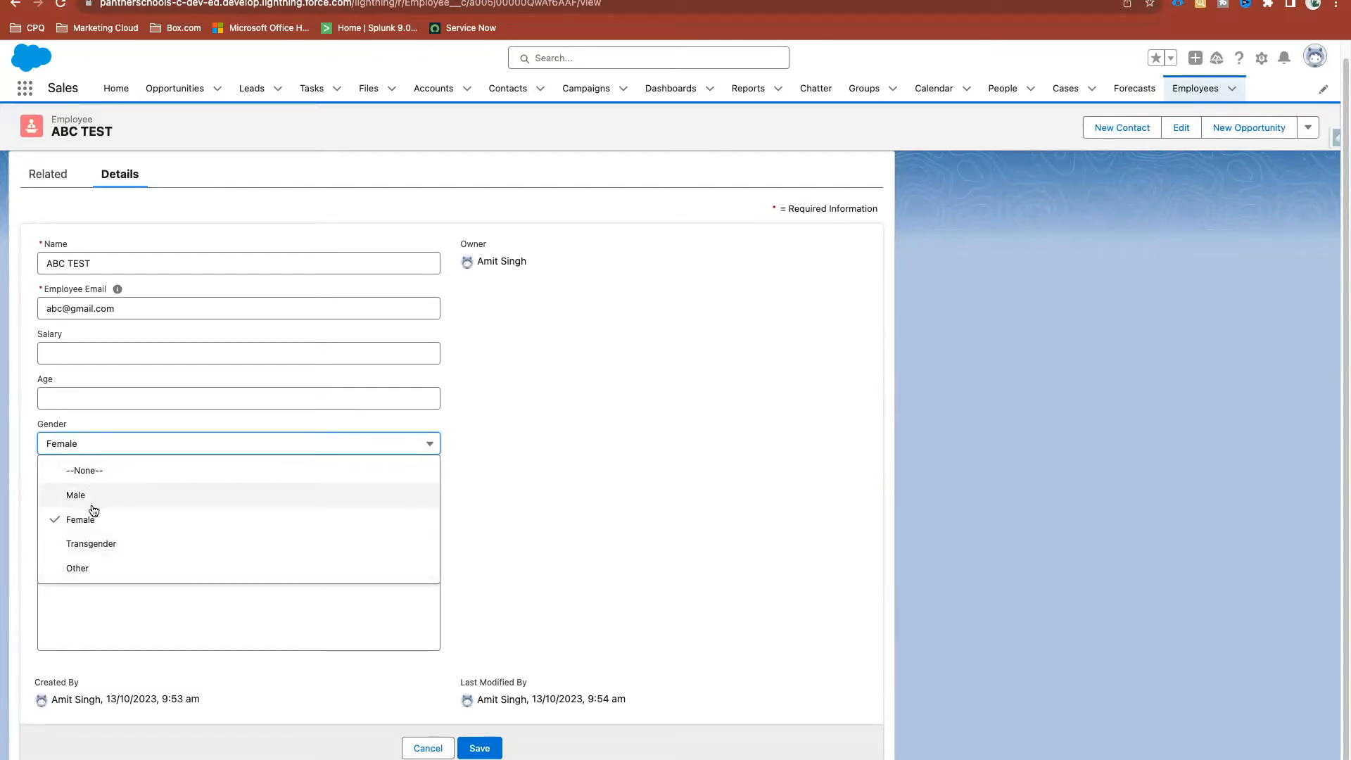
pyautogui.click(427, 746)
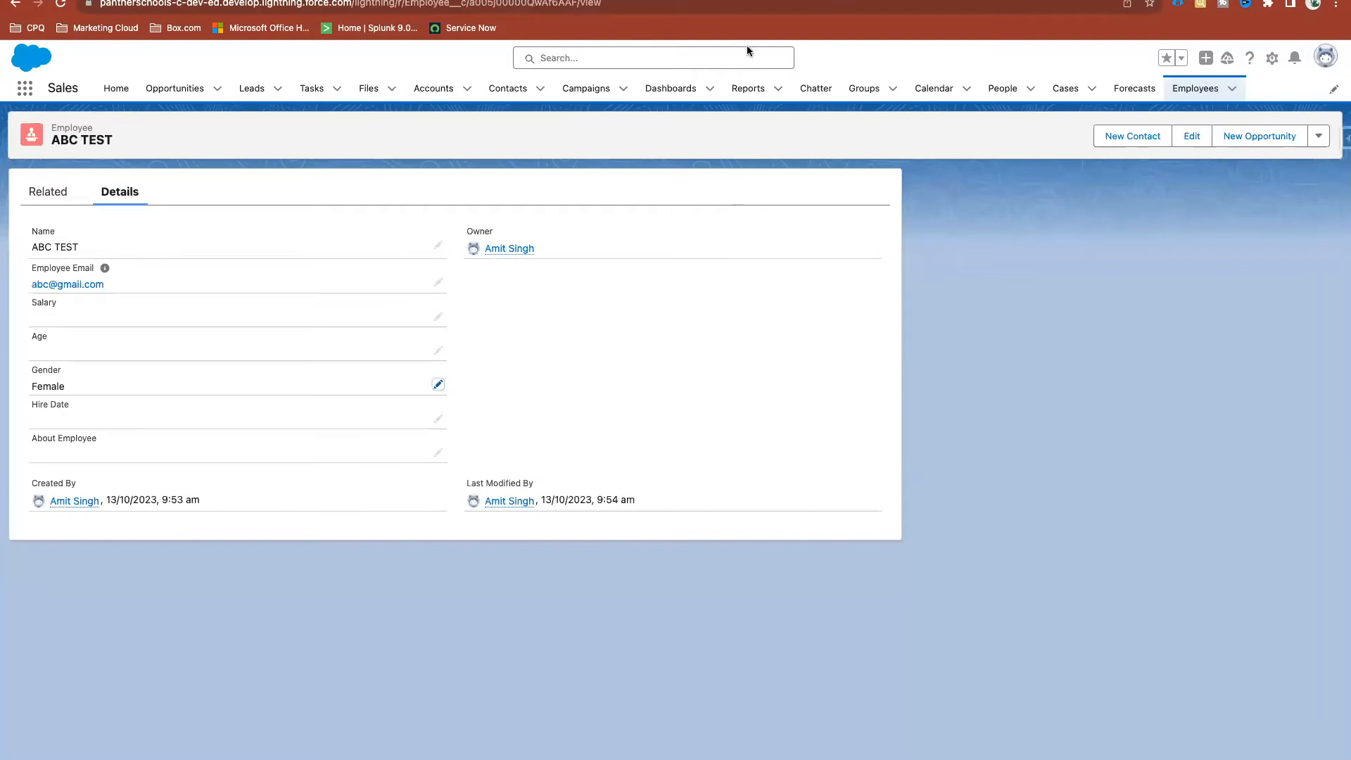
pyautogui.hotkey('ctrl', 'Tab')
pyautogui.scroll(-1, 483, 584)
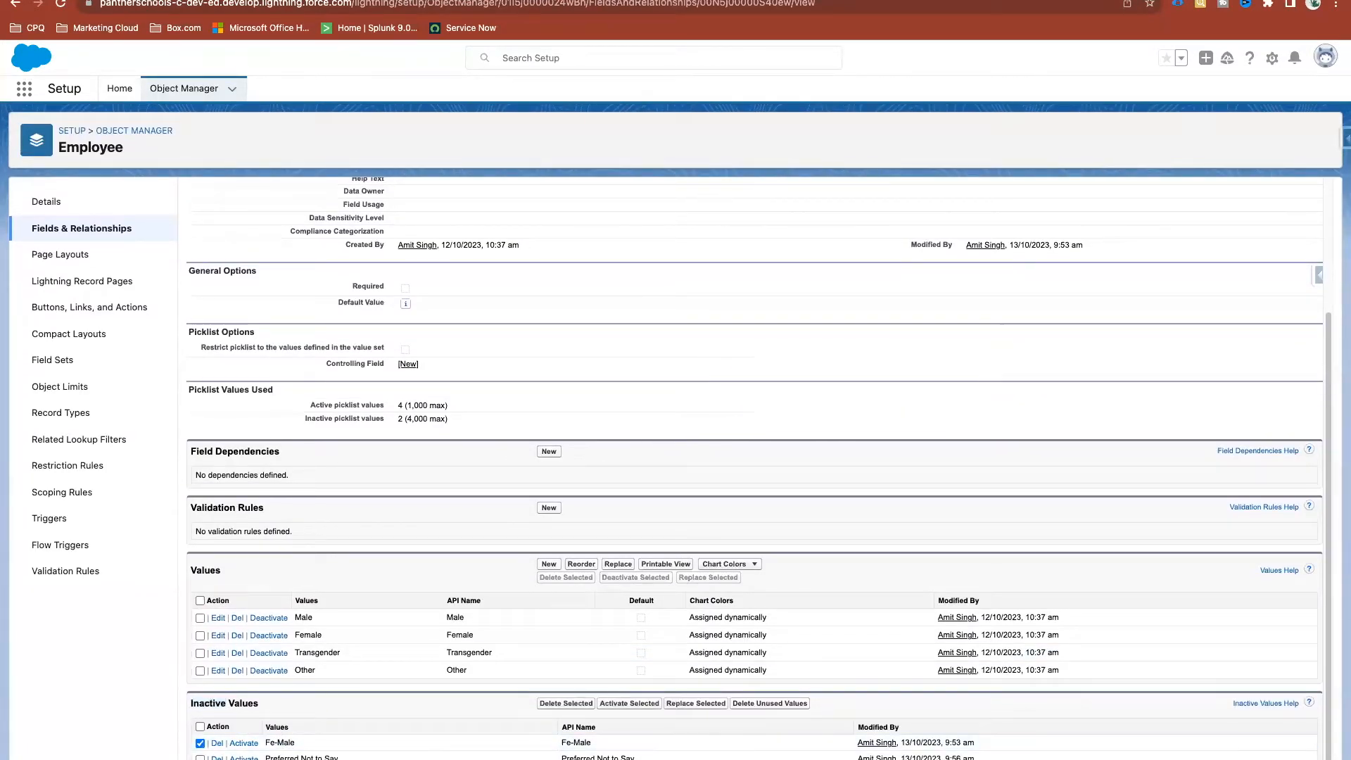
# Reactivate Preferred Not to Say and review its label and API name in the Values table
pyautogui.click(244, 758)
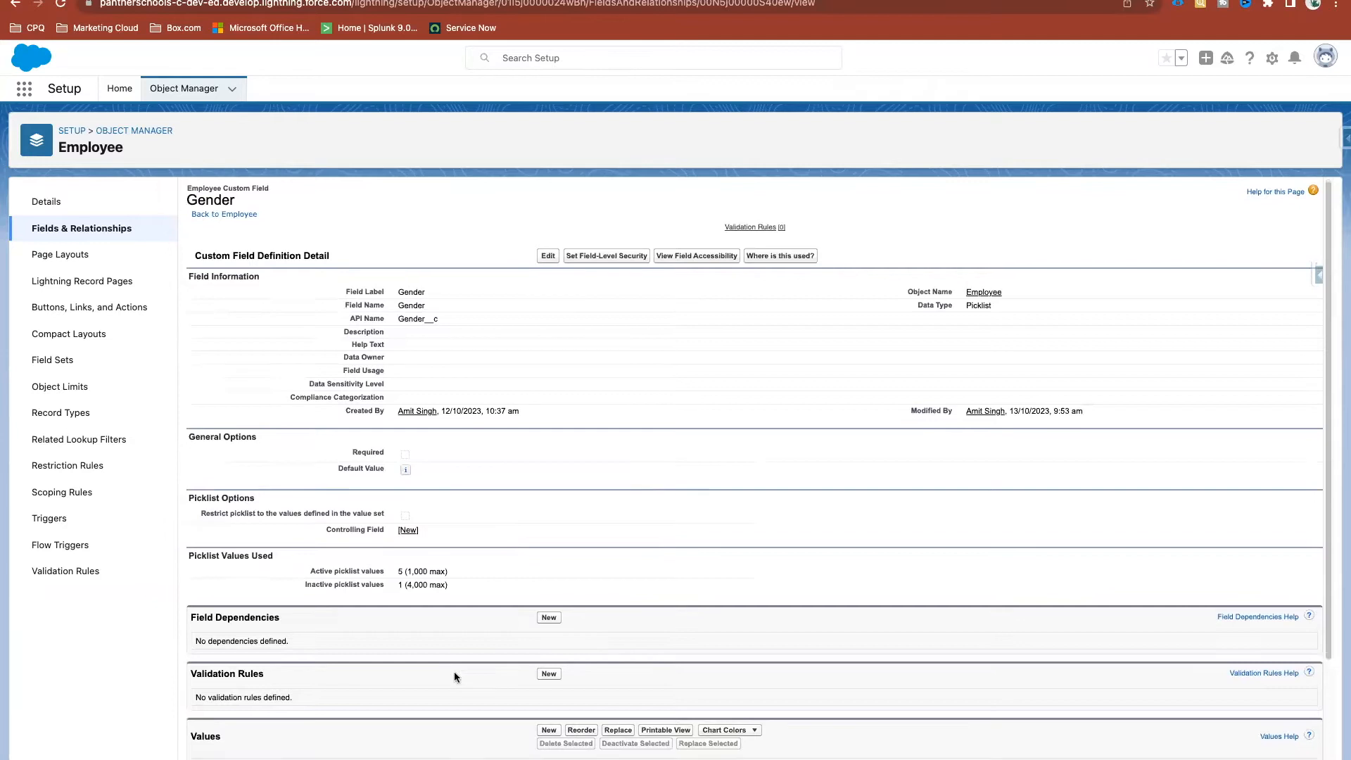
pyautogui.scroll(-3, 454, 672)
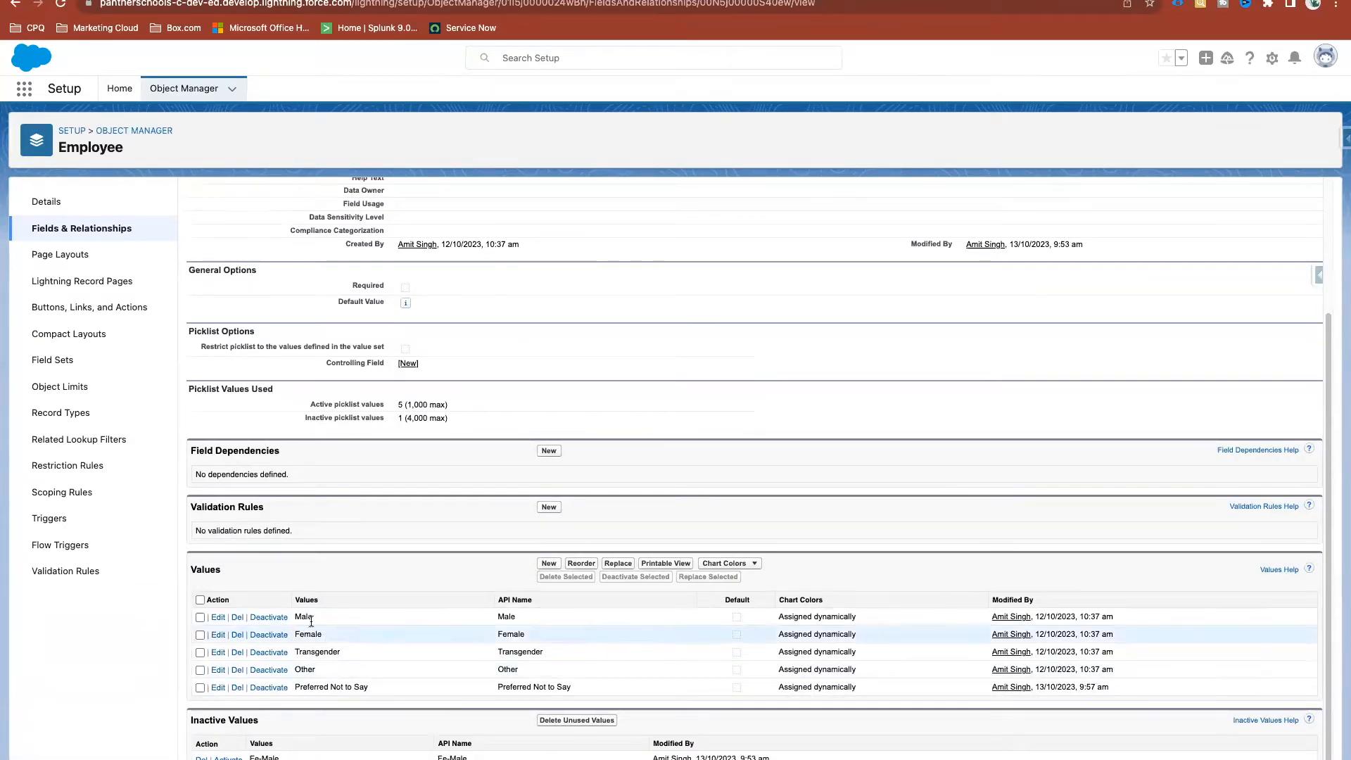
pyautogui.moveTo(294, 599); pyautogui.dragTo(322, 603)
pyautogui.click(496, 600)
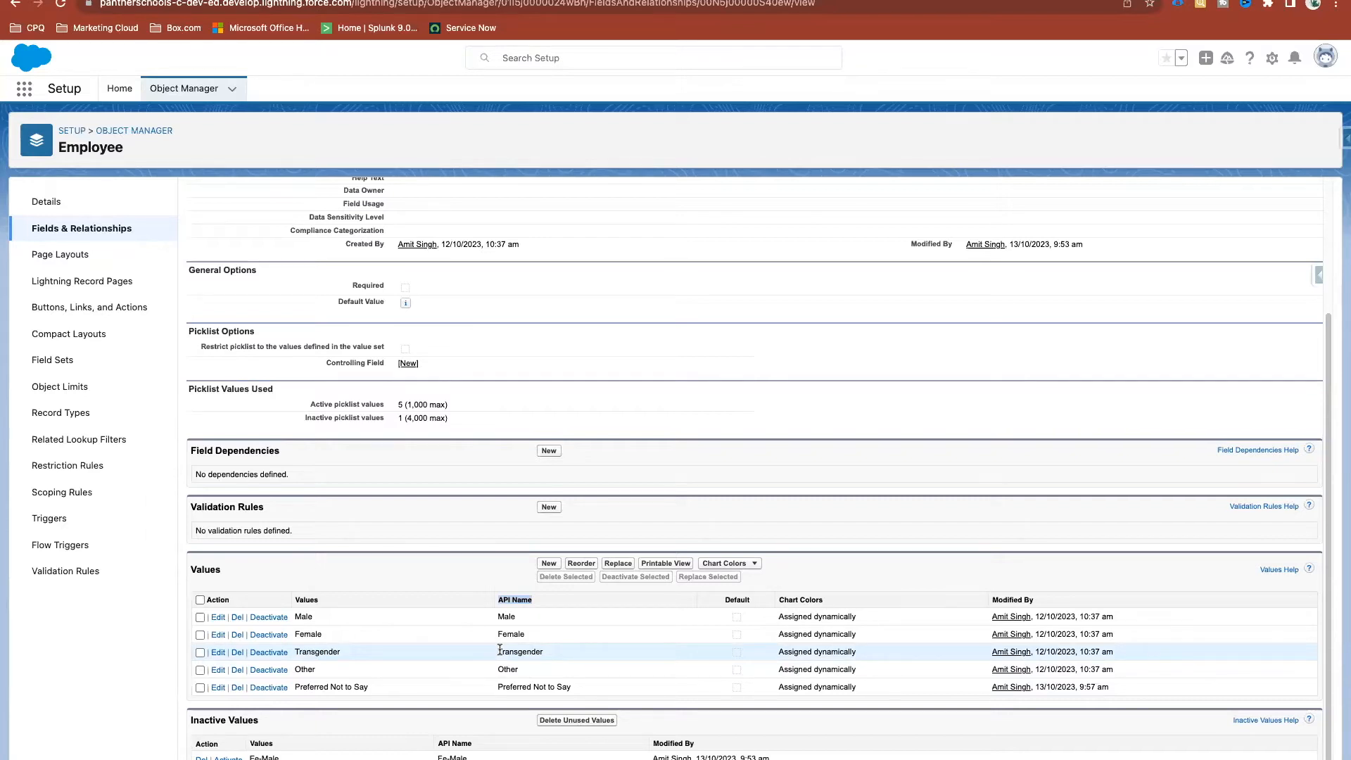
pyautogui.moveTo(372, 686); pyautogui.dragTo(300, 687)
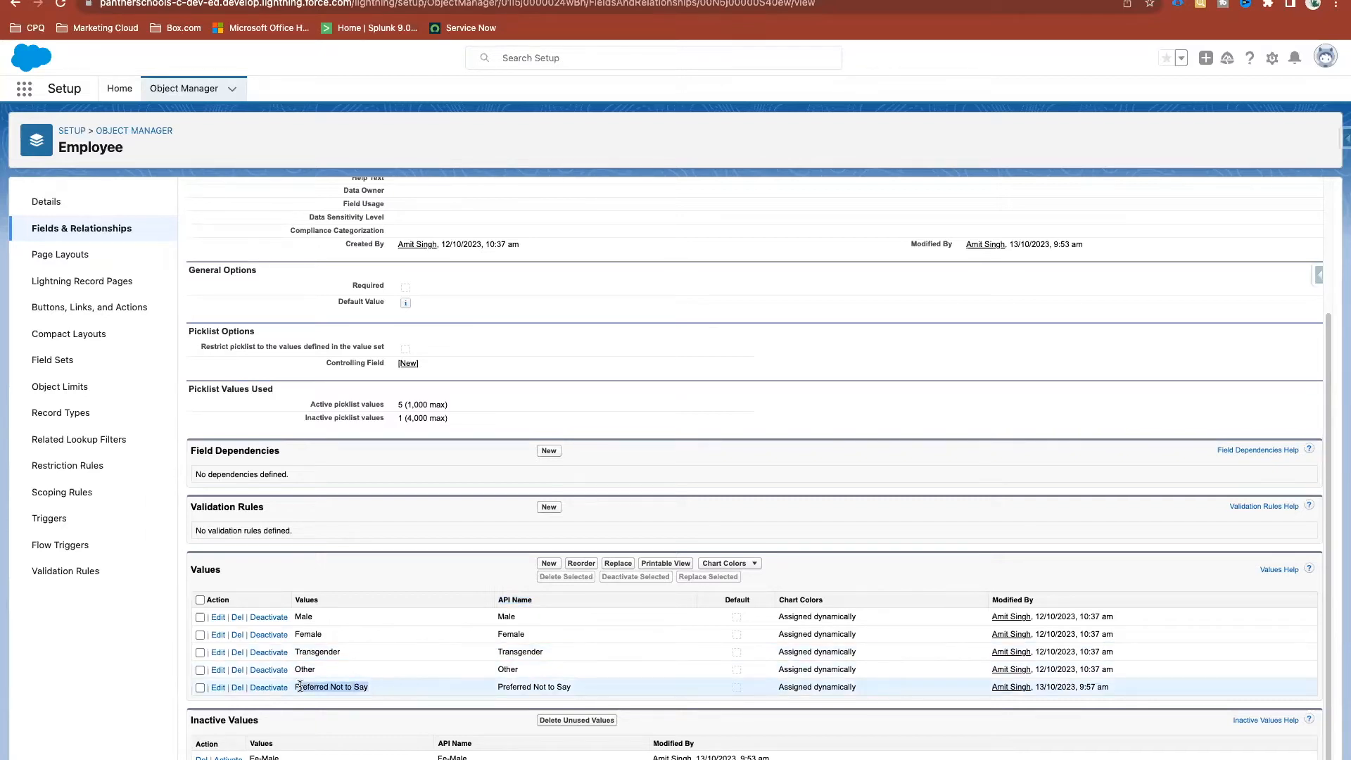
pyautogui.moveTo(496, 686); pyautogui.dragTo(587, 686)
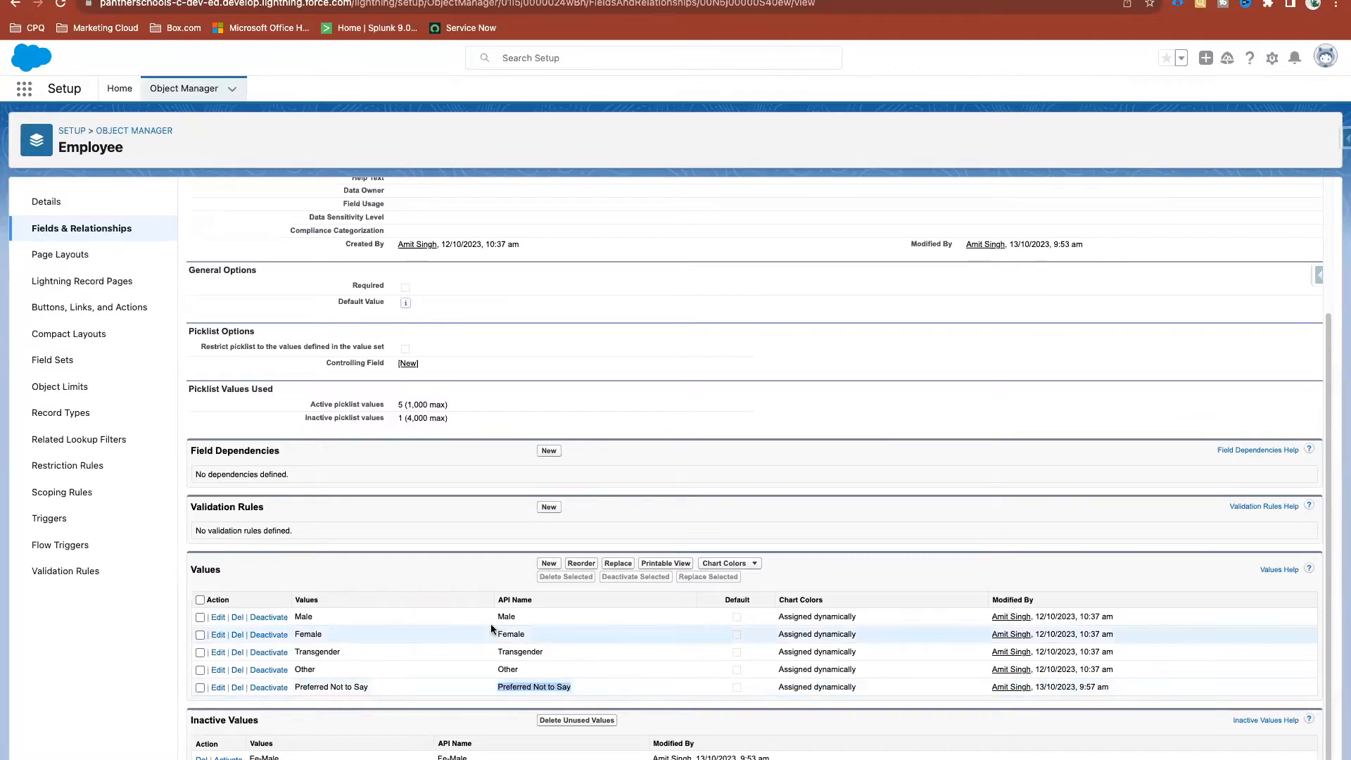
pyautogui.moveTo(500, 600); pyautogui.dragTo(530, 604)
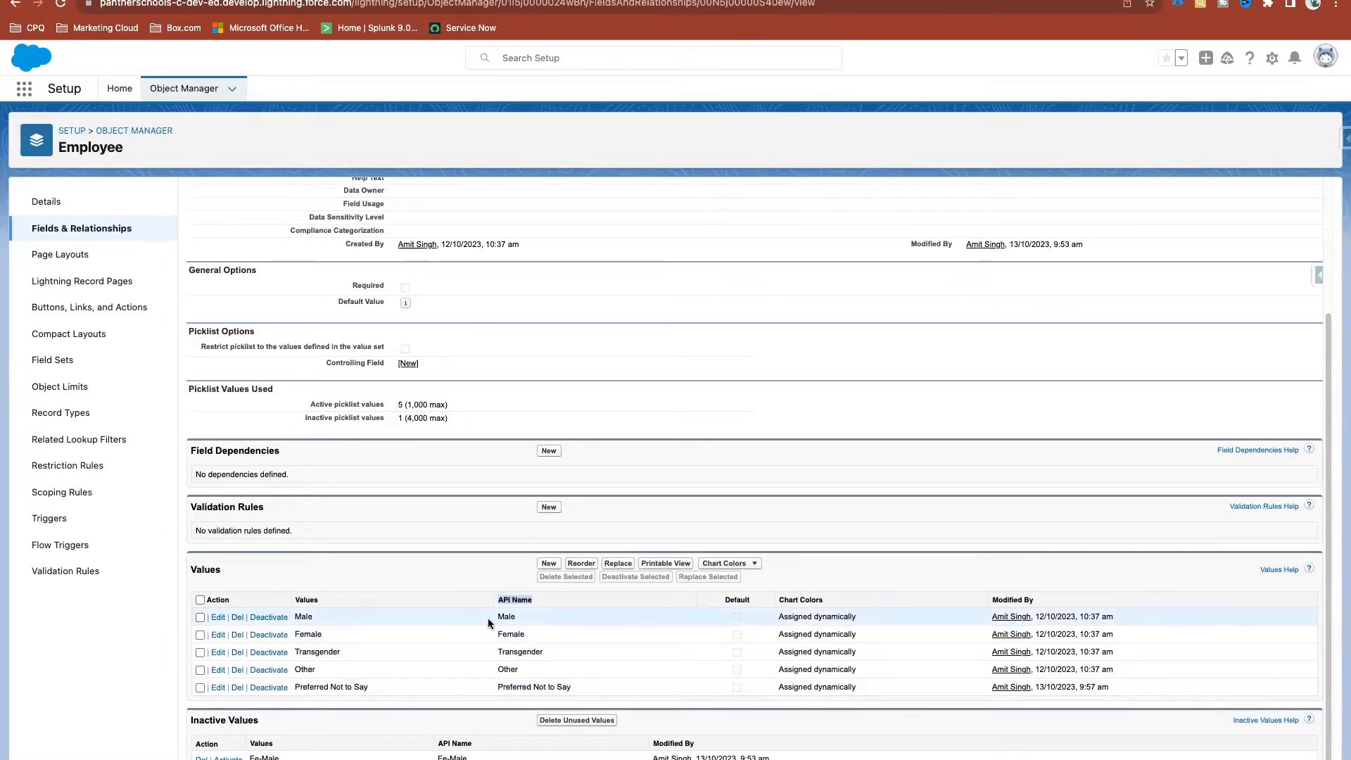
# Enter LGBTQ as a new Gender value and save, giving six active values
pyautogui.click(547, 564)
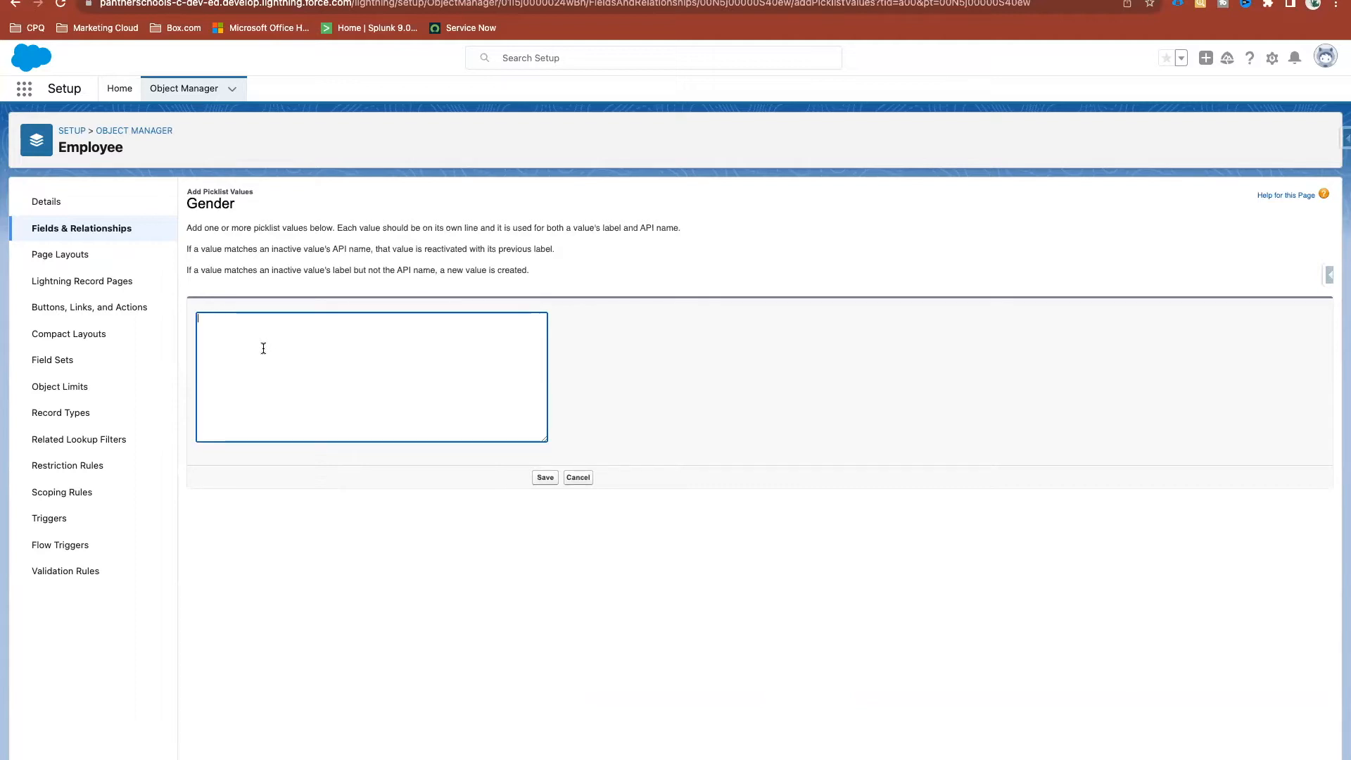
pyautogui.write('F')
pyautogui.write('LGBTQ')
pyautogui.doubleClick(227, 320)
pyautogui.click(233, 316)
pyautogui.moveTo(238, 319); pyautogui.dragTo(187, 318)
pyautogui.click(542, 479)
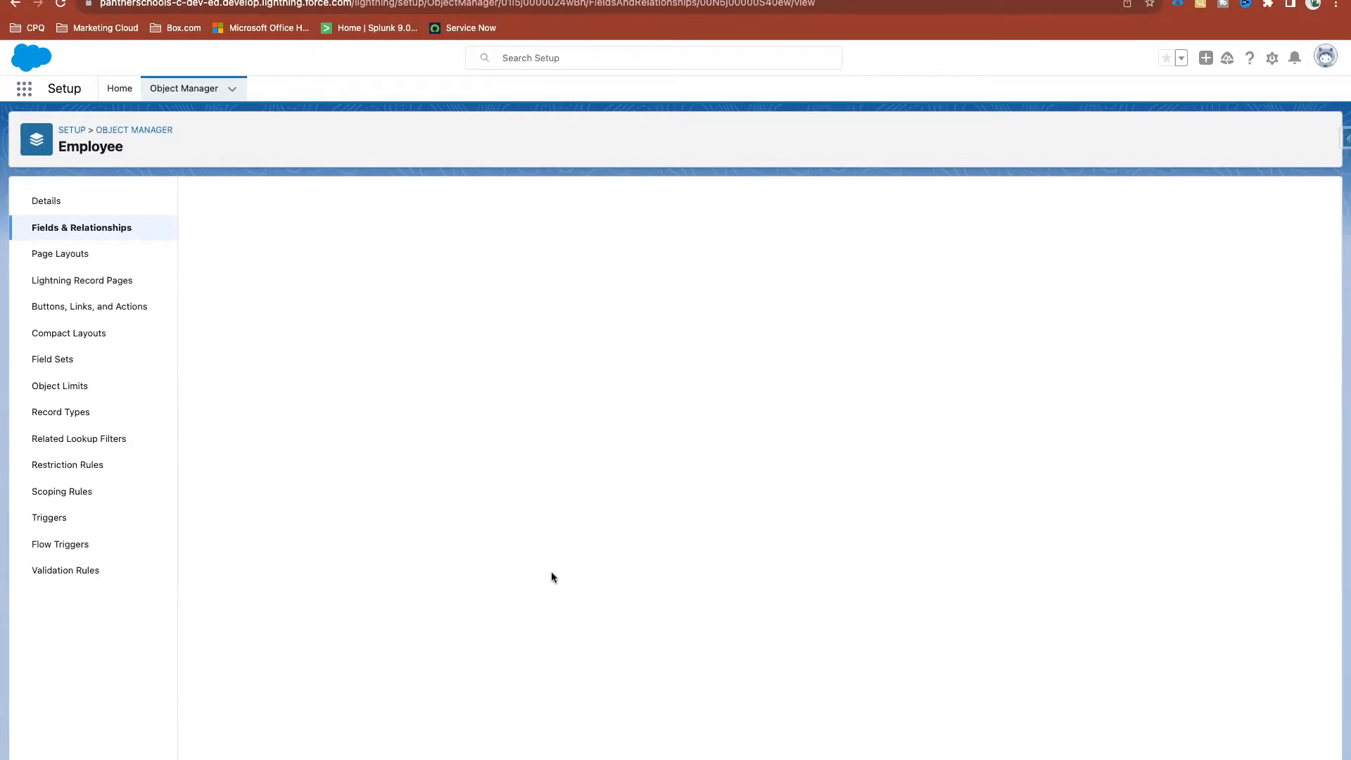
pyautogui.scroll(-3, 551, 572)
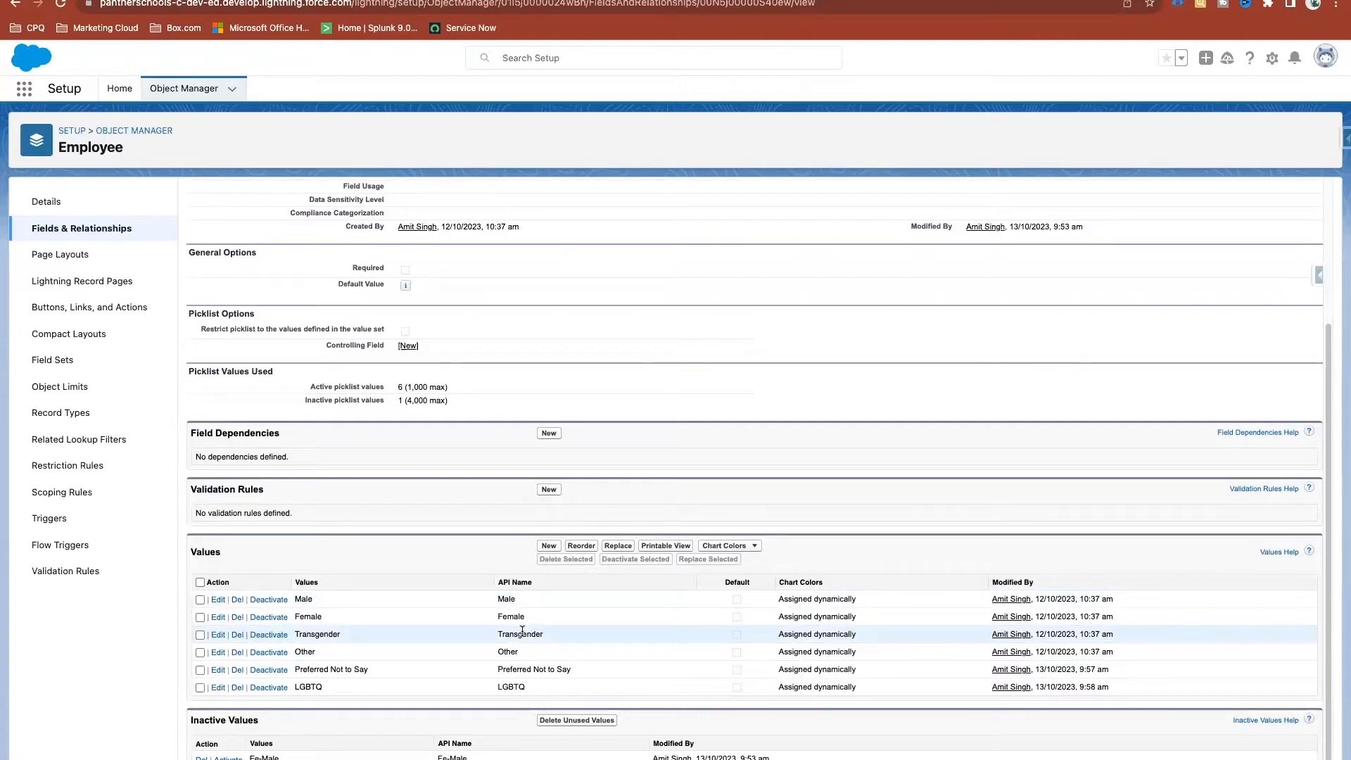
# Open the Preferred Not to Say Gender value for editing
pyautogui.moveTo(371, 671); pyautogui.dragTo(295, 670)
pyautogui.click(201, 671)
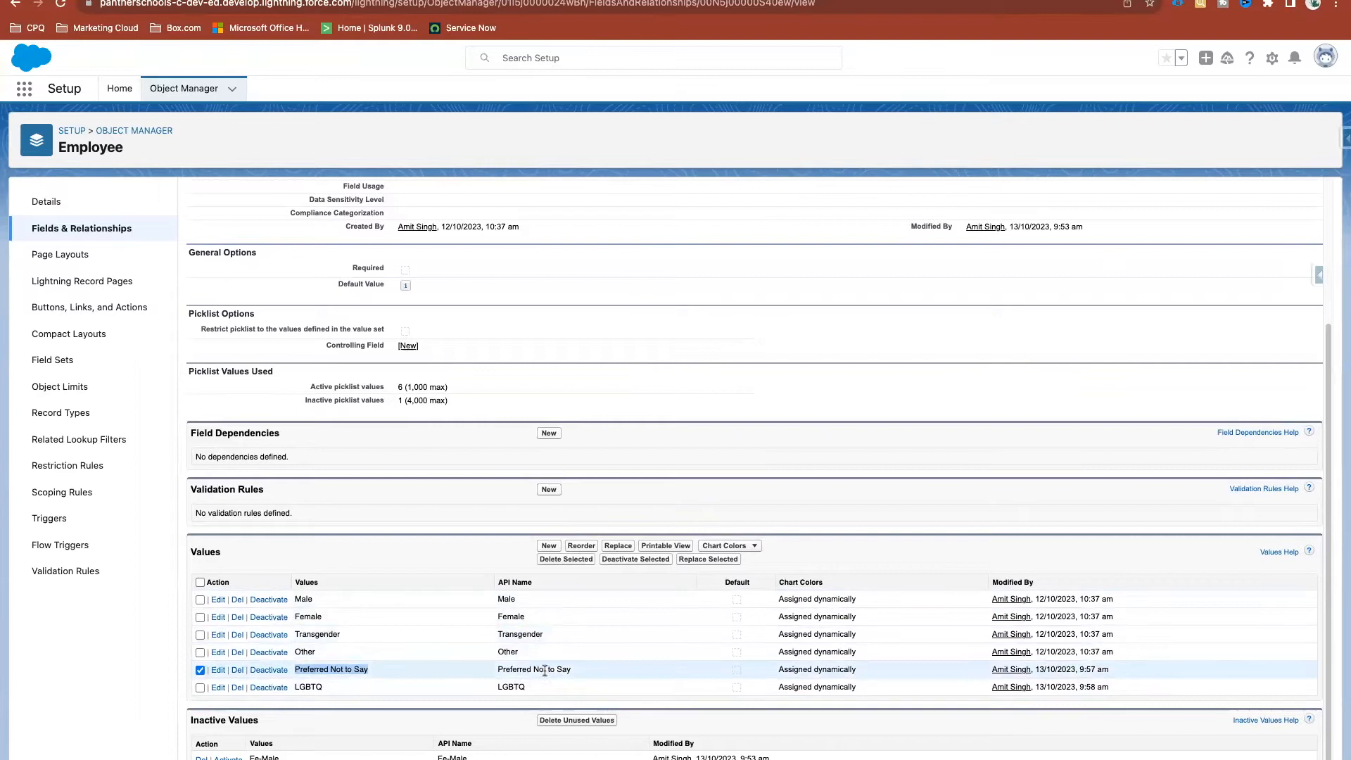
pyautogui.click(215, 670)
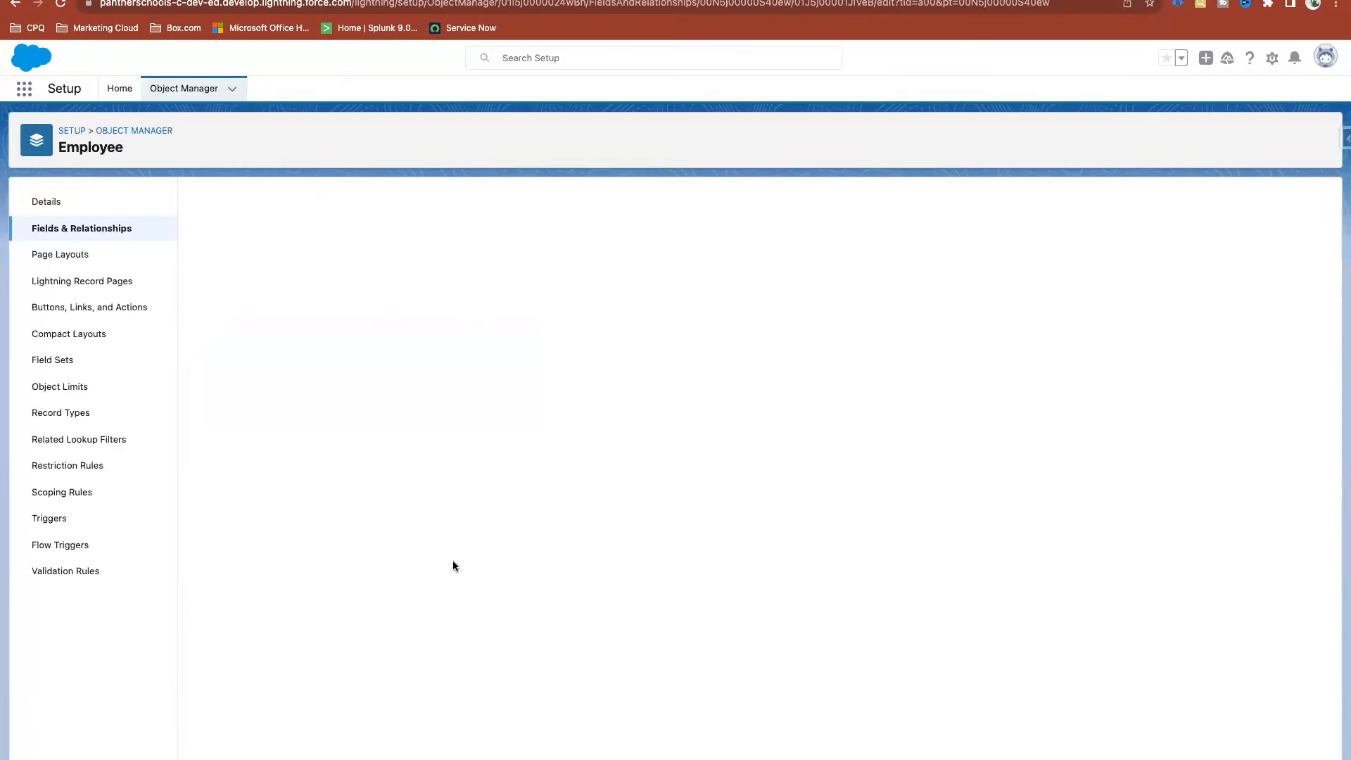
pyautogui.moveTo(391, 275); pyautogui.dragTo(369, 272)
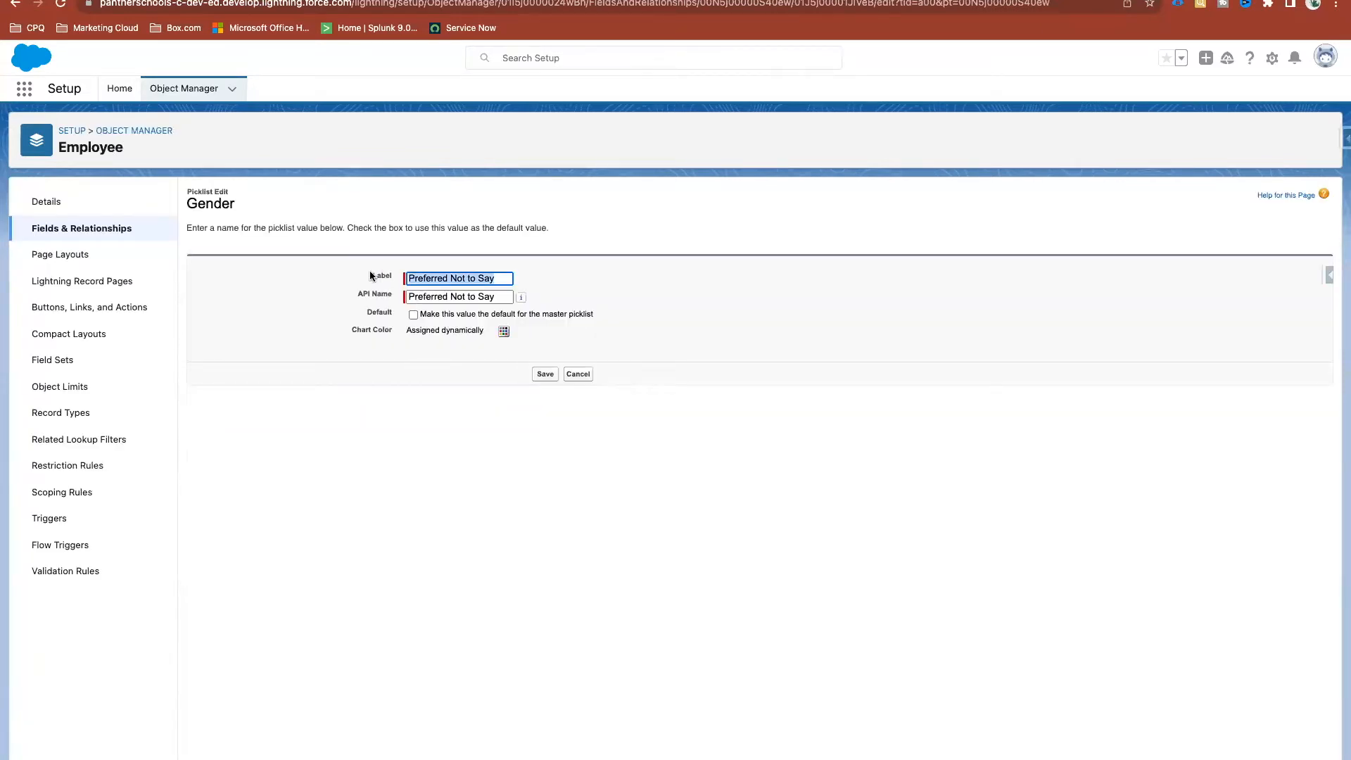
# Shorten the value's API name to PreferredNot and save
pyautogui.click(389, 290)
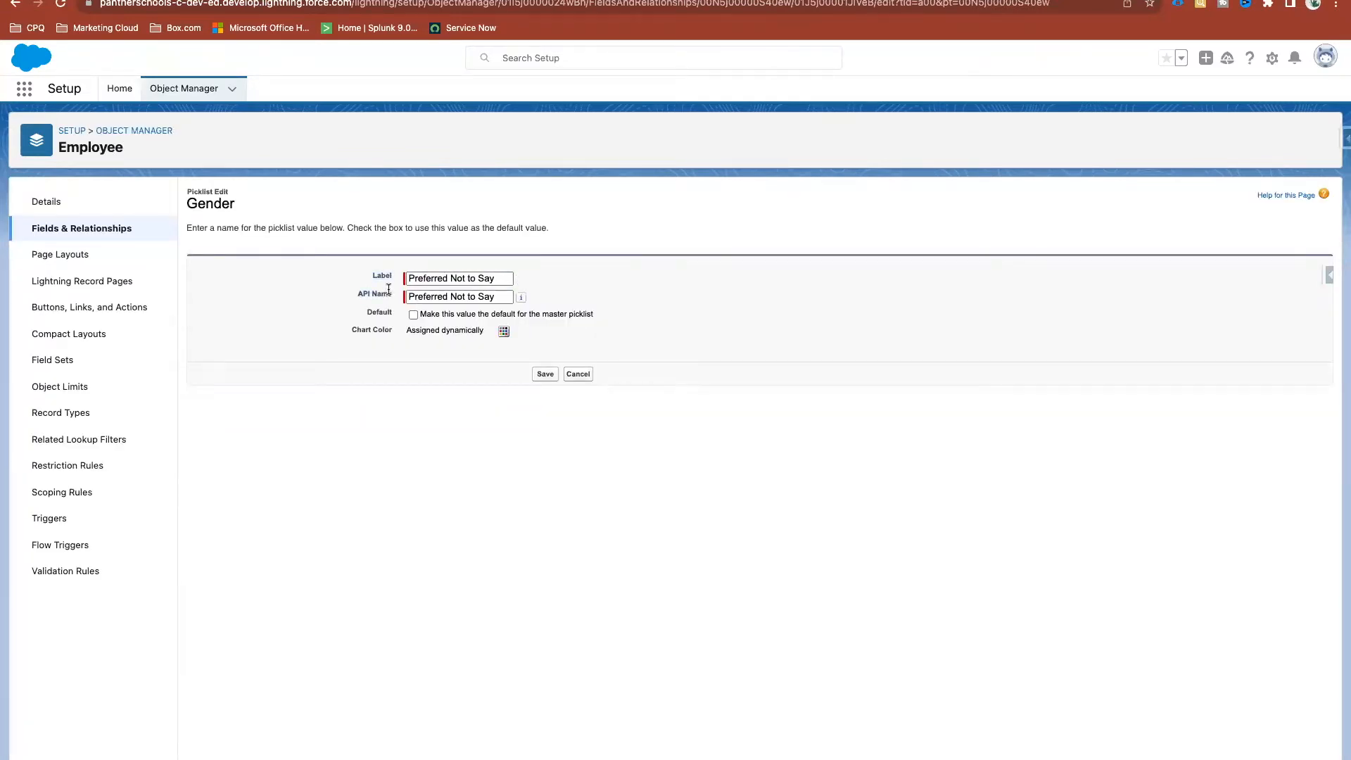
pyautogui.click(451, 297)
pyautogui.press('BackSpace')
pyautogui.click(476, 296)
pyautogui.press('BackSpace')
pyautogui.press('BackSpace')
pyautogui.press('BackSpace')
pyautogui.press('BackSpace')
pyautogui.click(487, 297)
pyautogui.press('BackSpace')
pyautogui.press('BackSpace')
pyautogui.press('BackSpace')
pyautogui.click(635, 284)
pyautogui.click(535, 376)
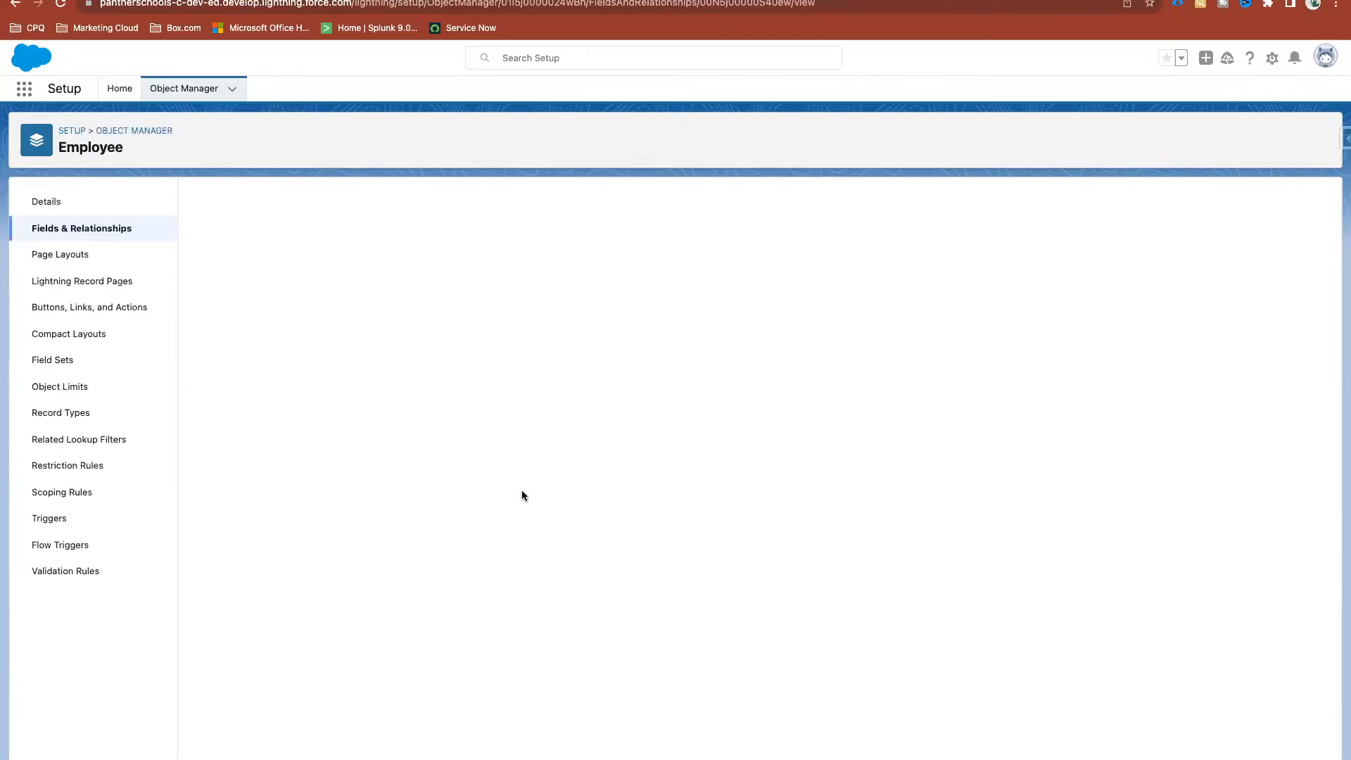
# Check the Preferred Not to Say label and PreferredNot API name, then switch to the ABC TEST record
pyautogui.scroll(-3, 521, 496)
pyautogui.moveTo(378, 674); pyautogui.dragTo(291, 670)
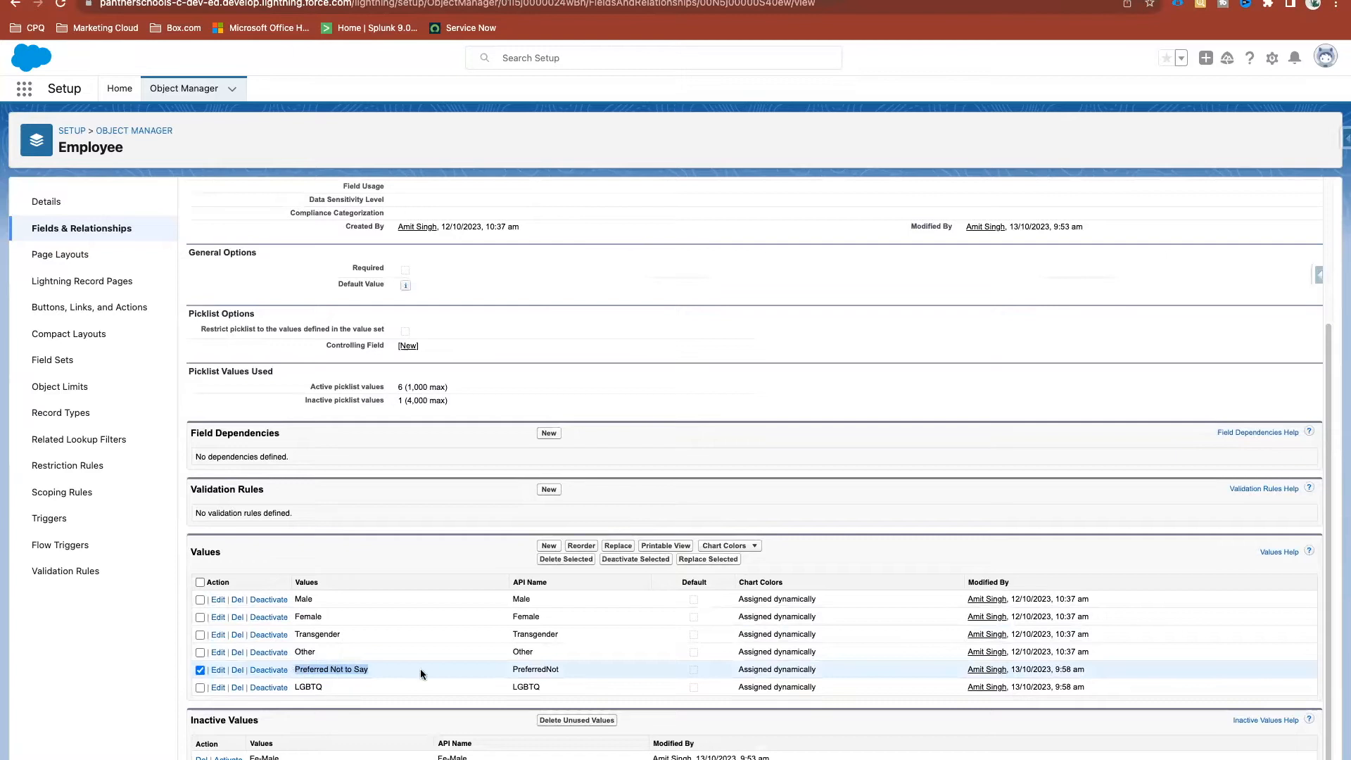
pyautogui.moveTo(511, 670); pyautogui.dragTo(582, 672)
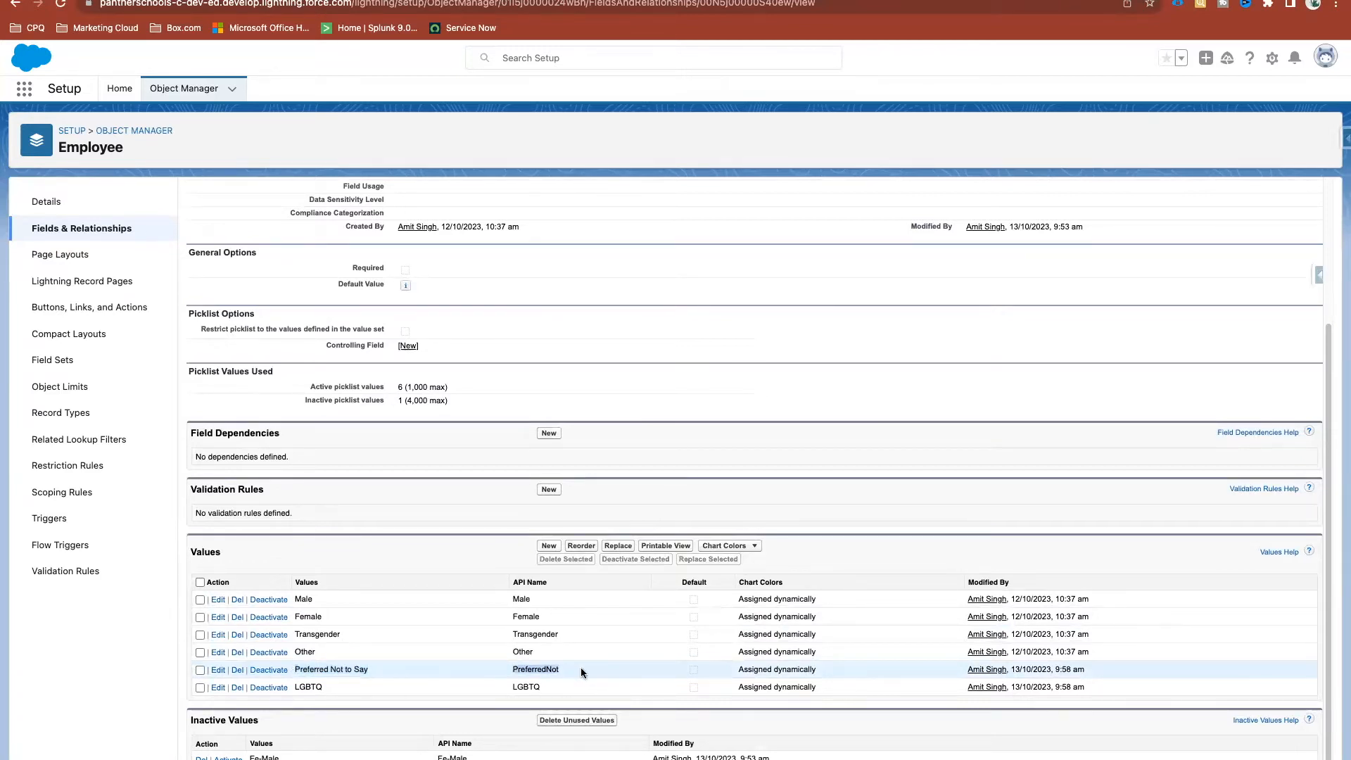
pyautogui.click(636, 338)
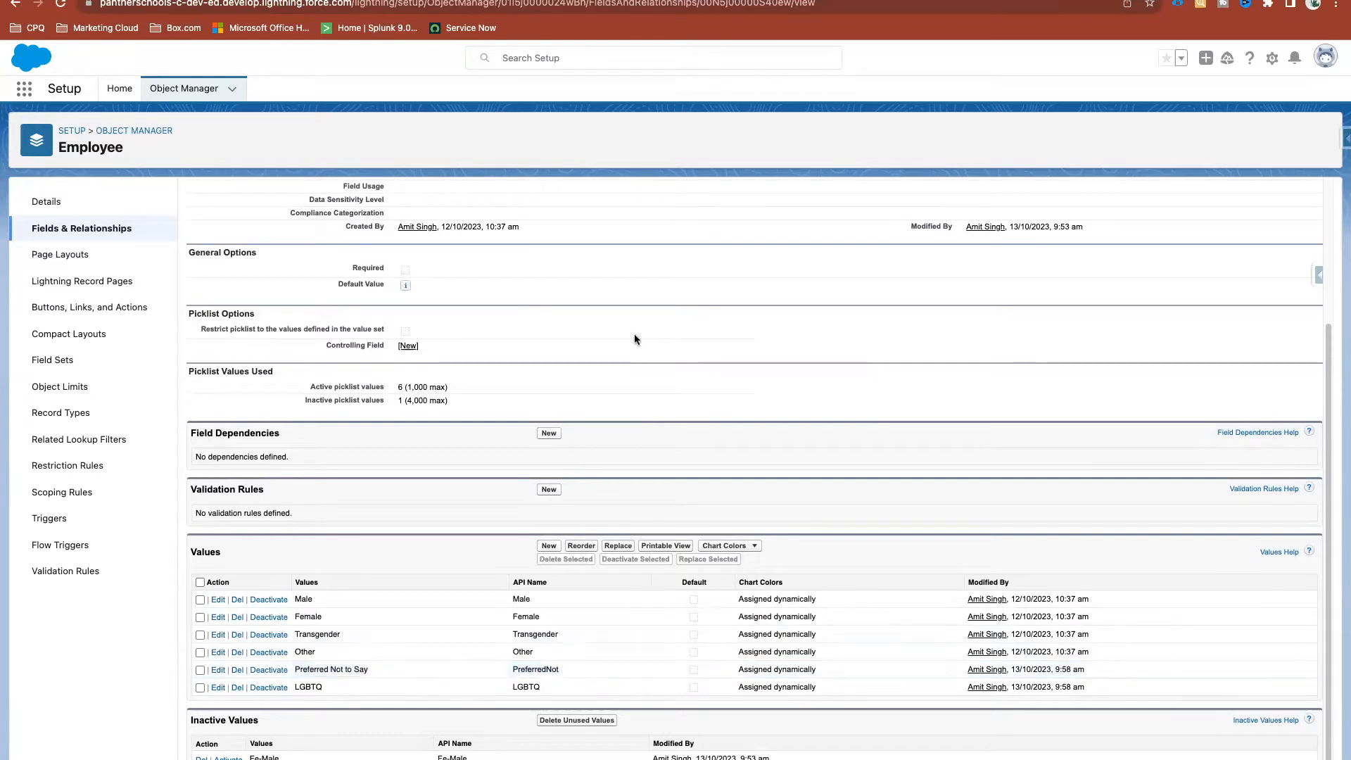
pyautogui.click(520, 1)
pyautogui.rightClick(463, 143)
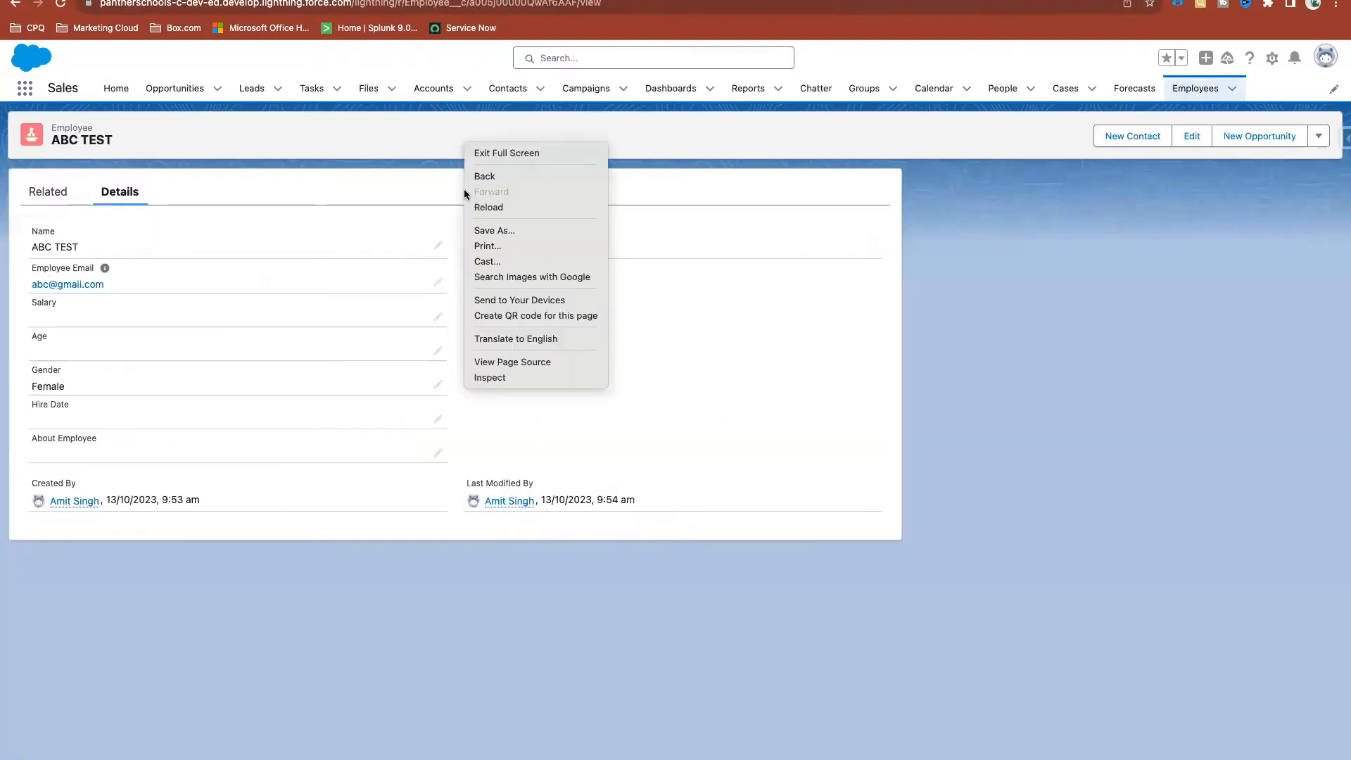
pyautogui.click(468, 204)
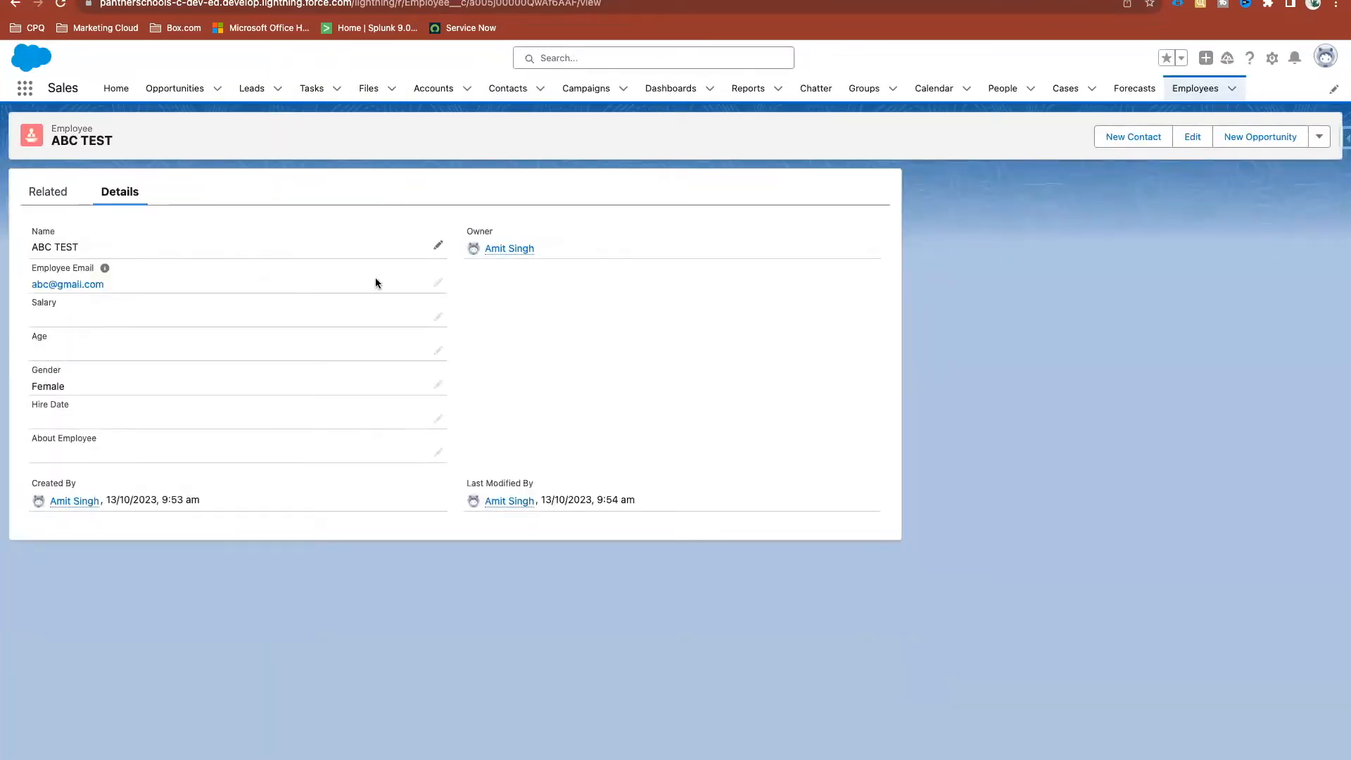
pyautogui.click(436, 386)
pyautogui.click(131, 441)
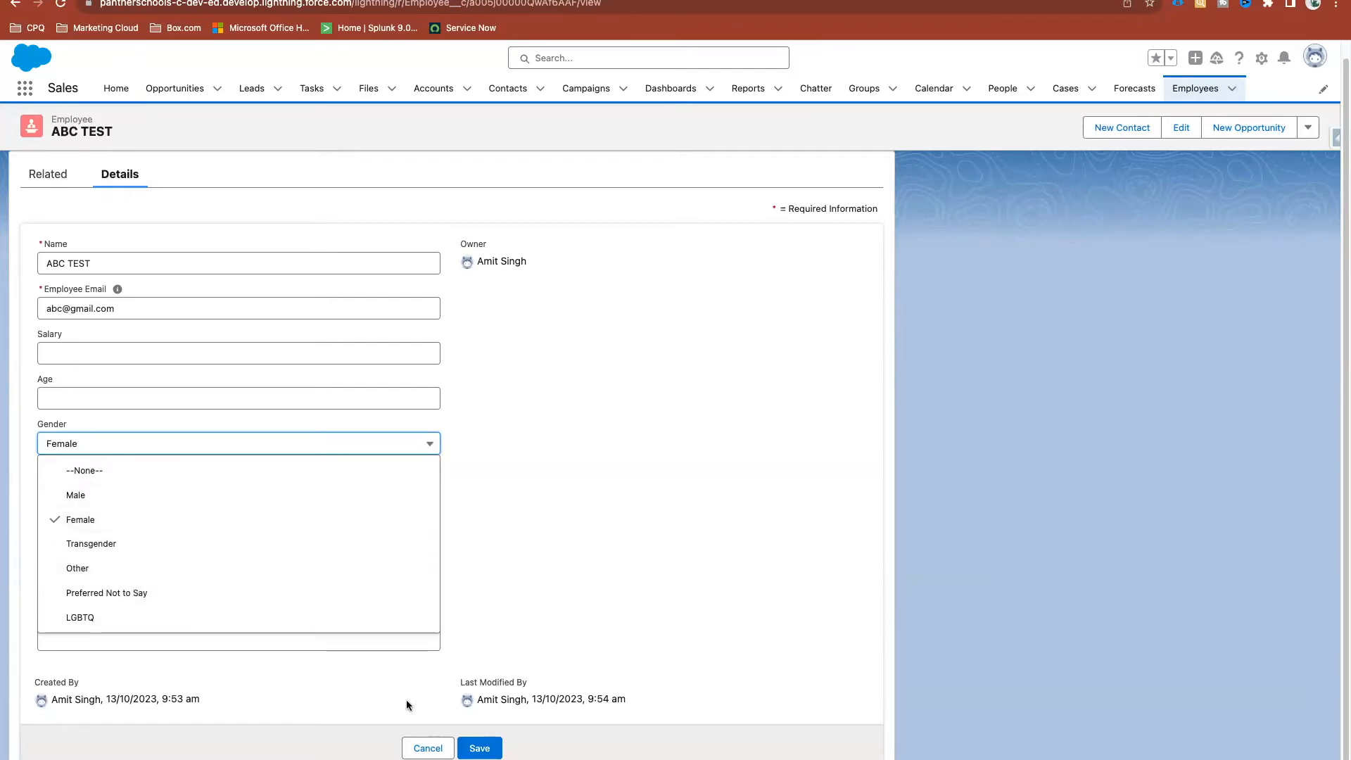
pyautogui.click(416, 749)
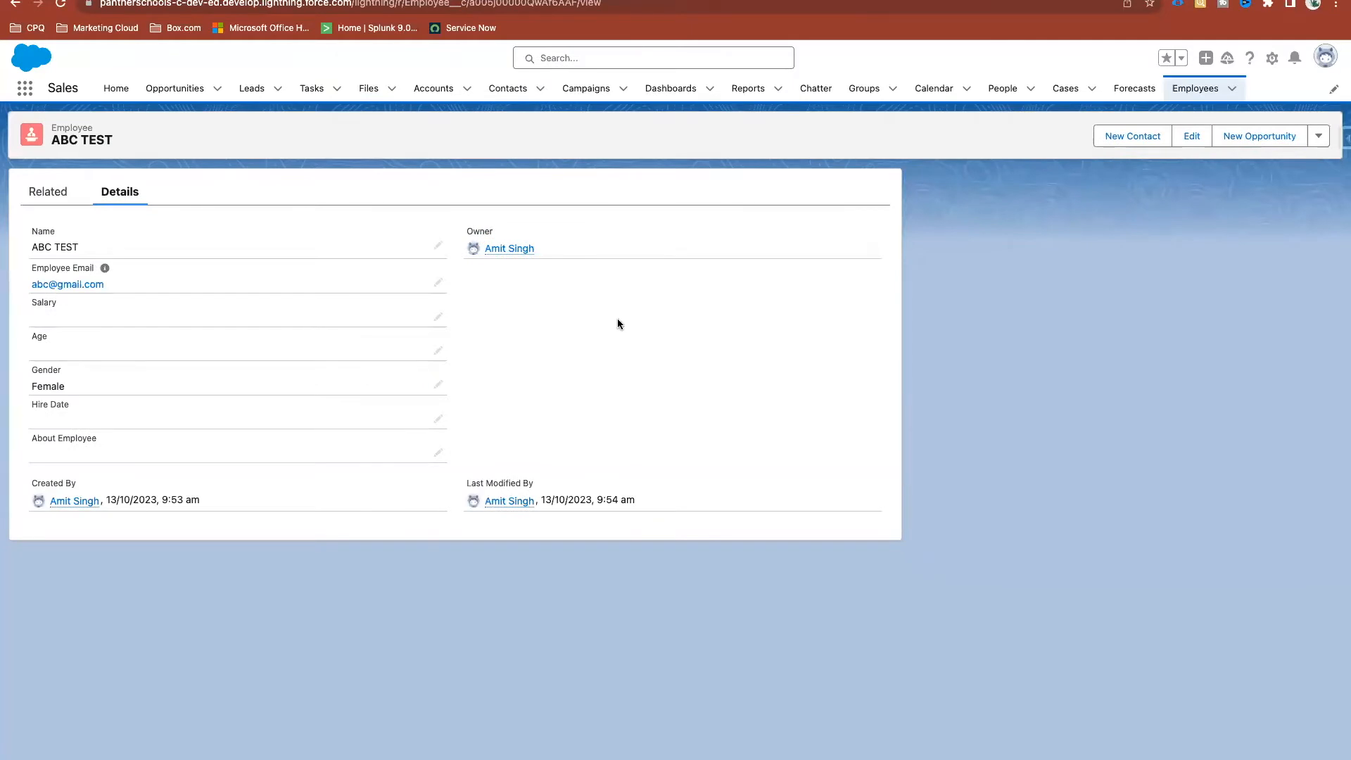
pyautogui.click(783, 1)
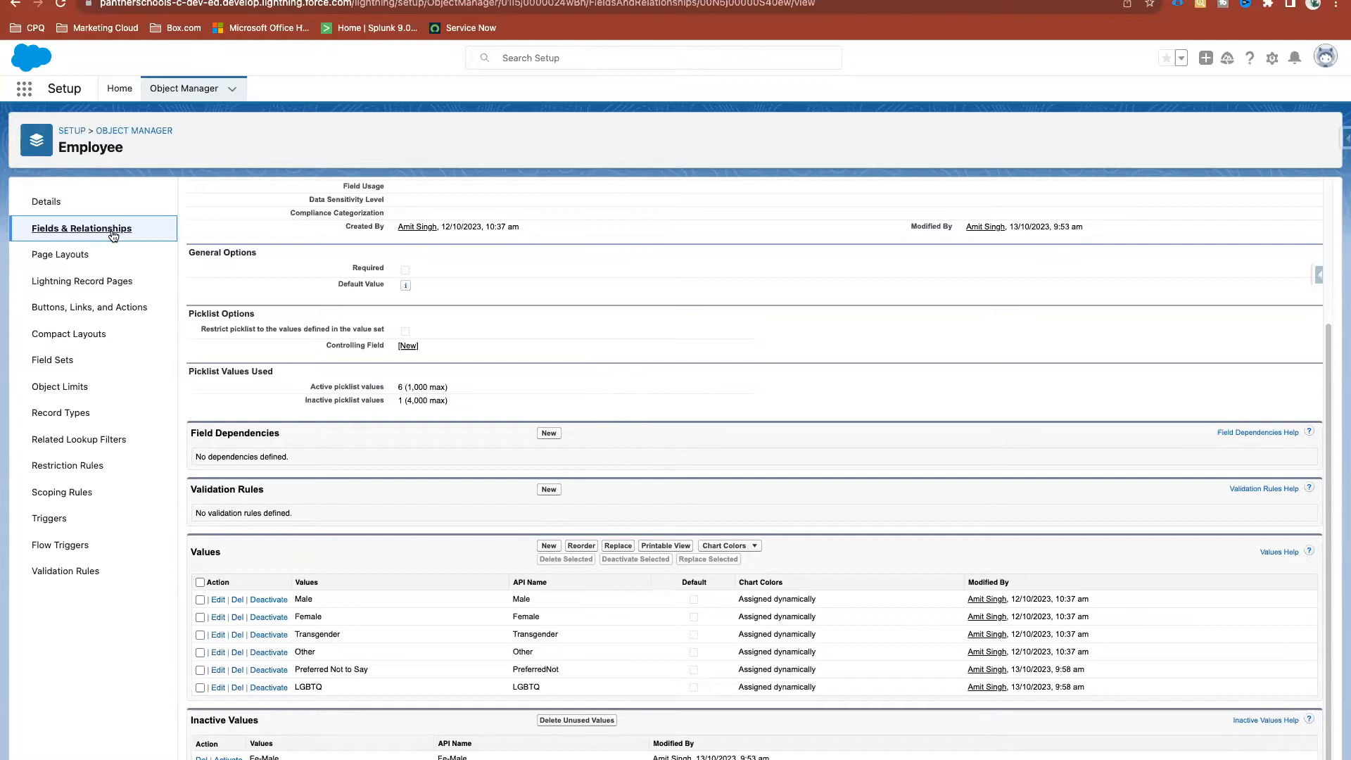
# Start a new custom Picklist field on the Employee object
pyautogui.click(82, 228)
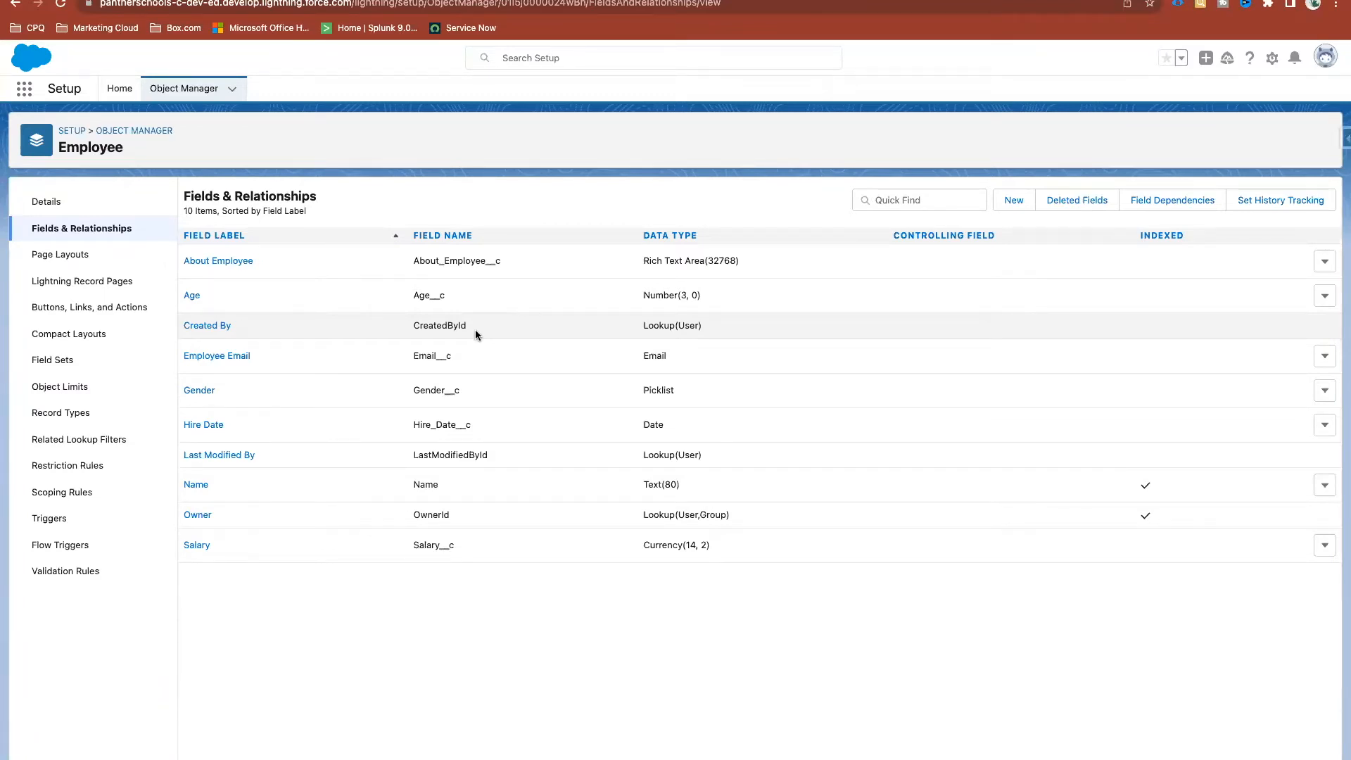
pyautogui.click(1027, 199)
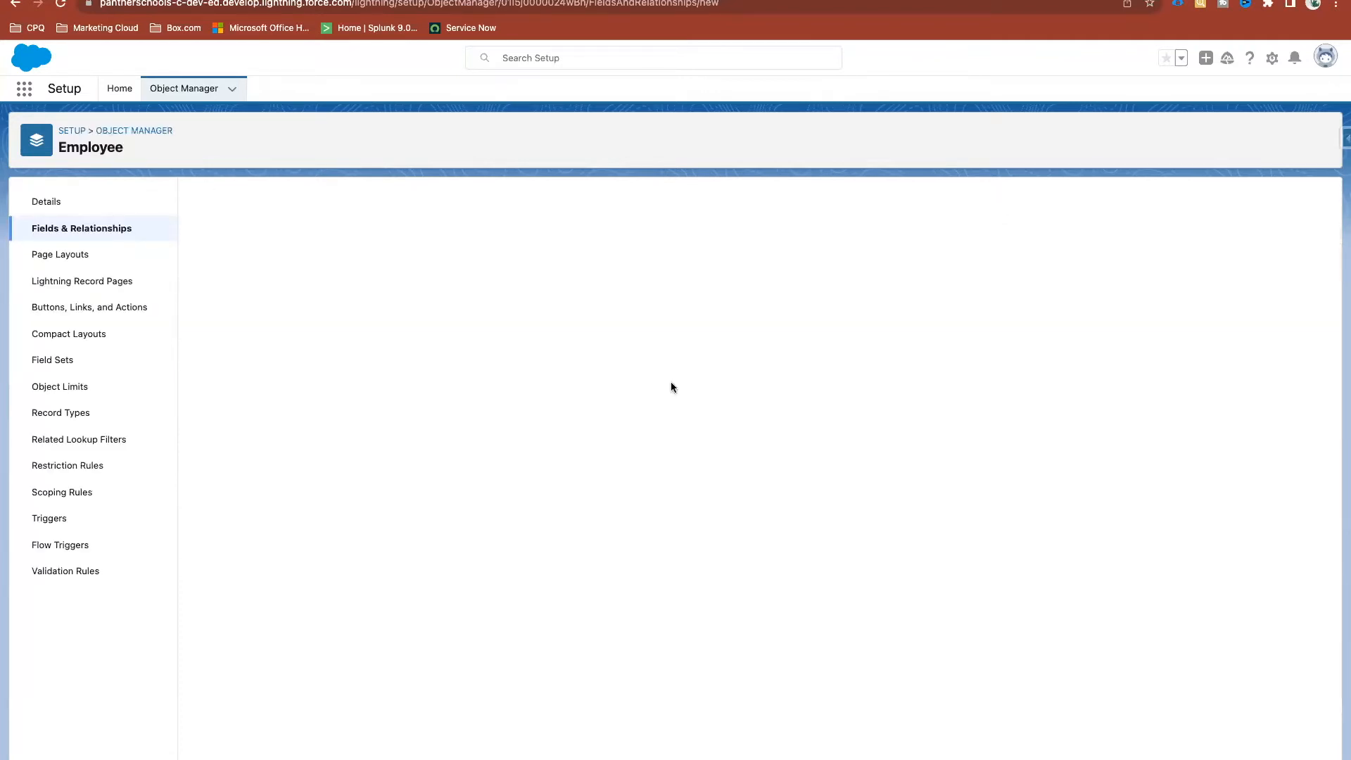
pyautogui.scroll(-5, 211, 630)
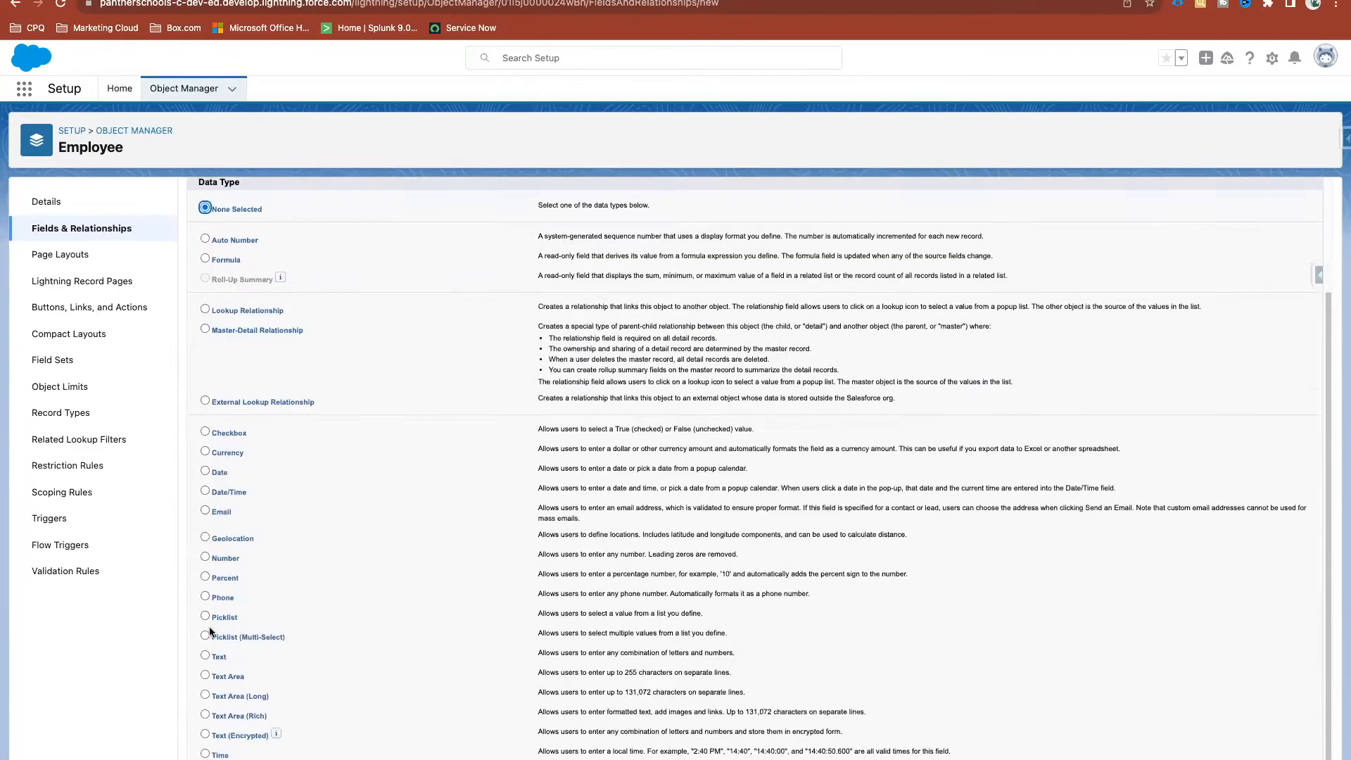
pyautogui.click(221, 585)
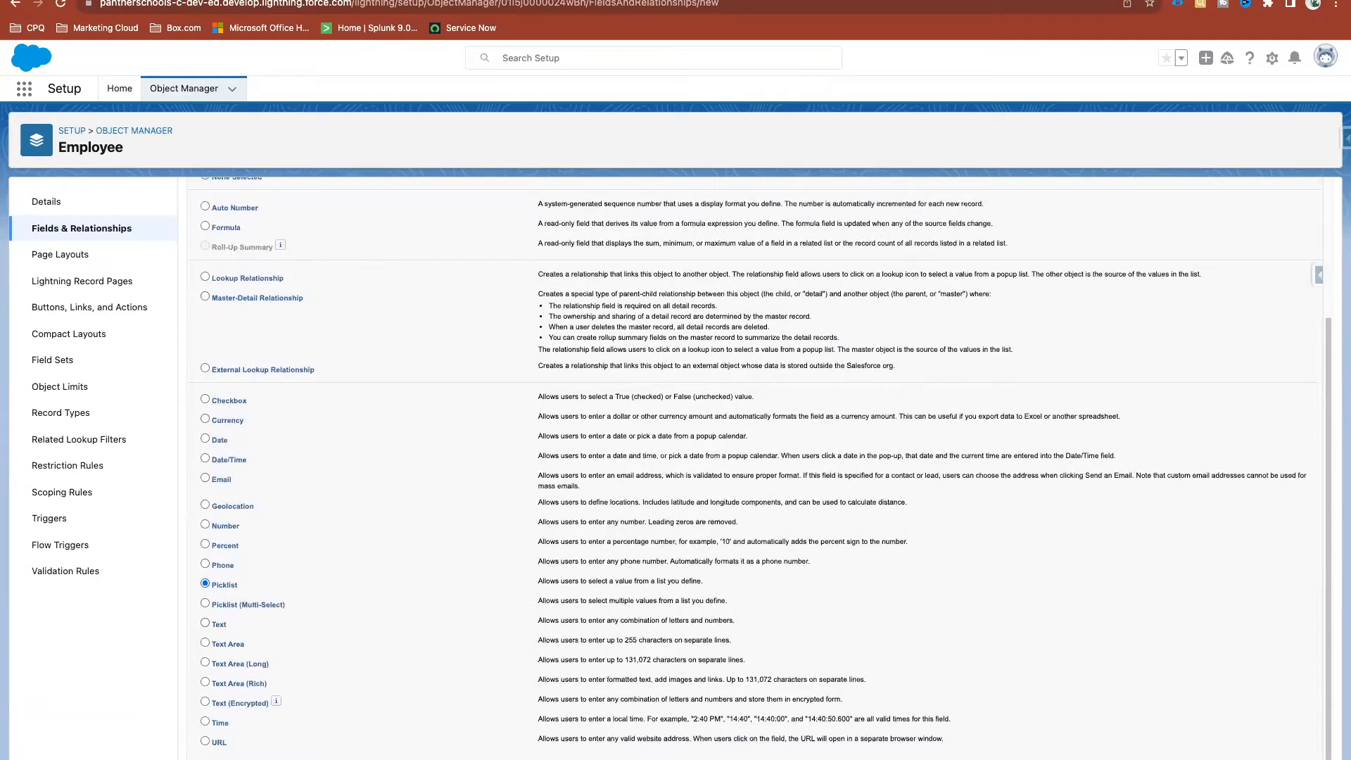
pyautogui.press('Return')
# Label the field Country and choose to enter its picklist values manually
pyautogui.click(453, 297)
pyautogui.write('Country')
pyautogui.click(496, 260)
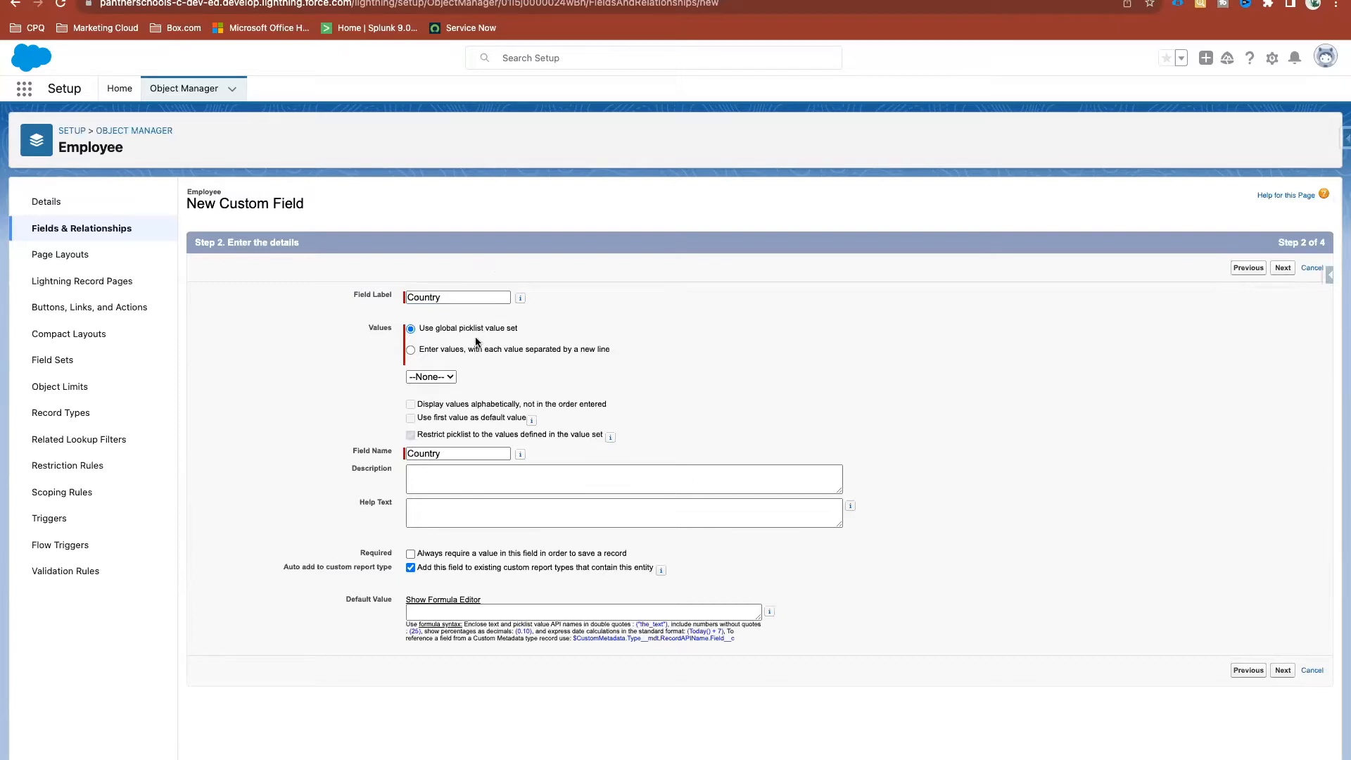
pyautogui.click(454, 349)
pyautogui.click(448, 405)
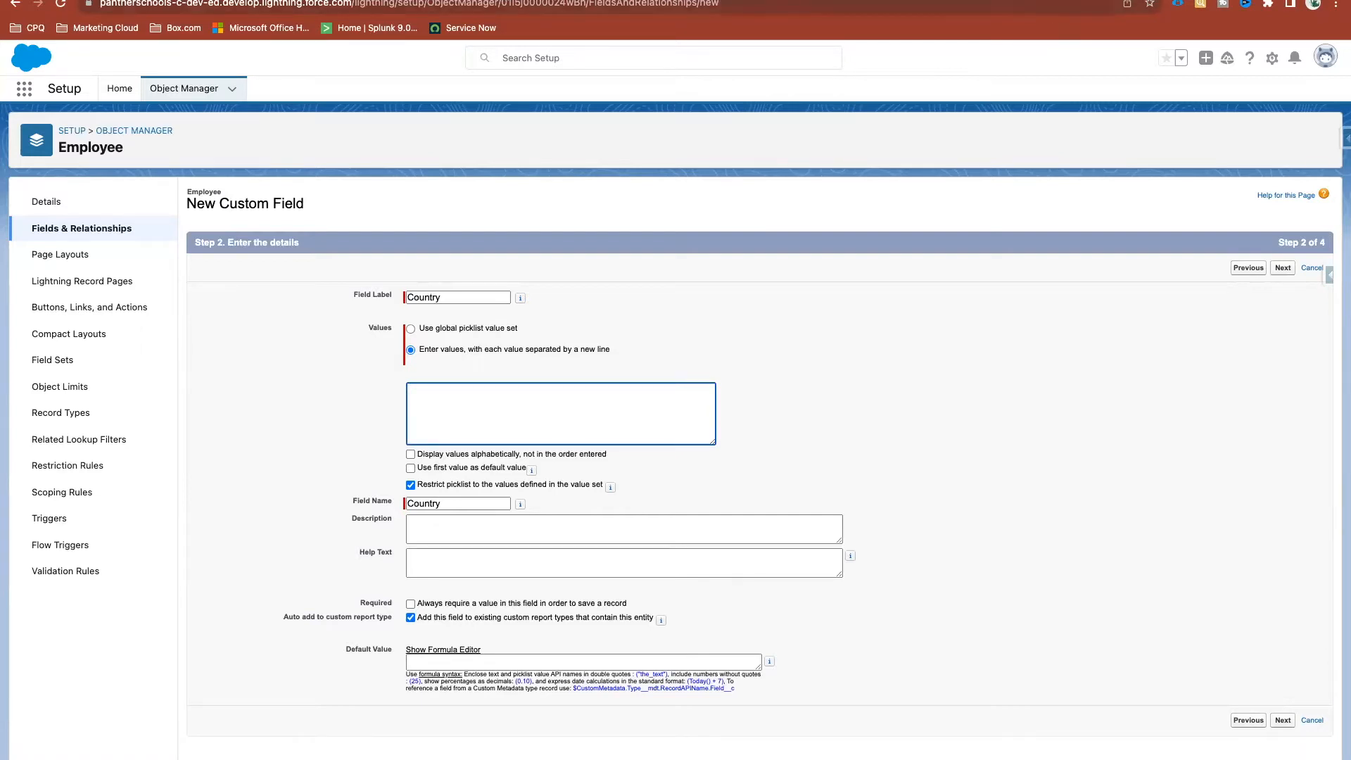
pyautogui.press('super+t')
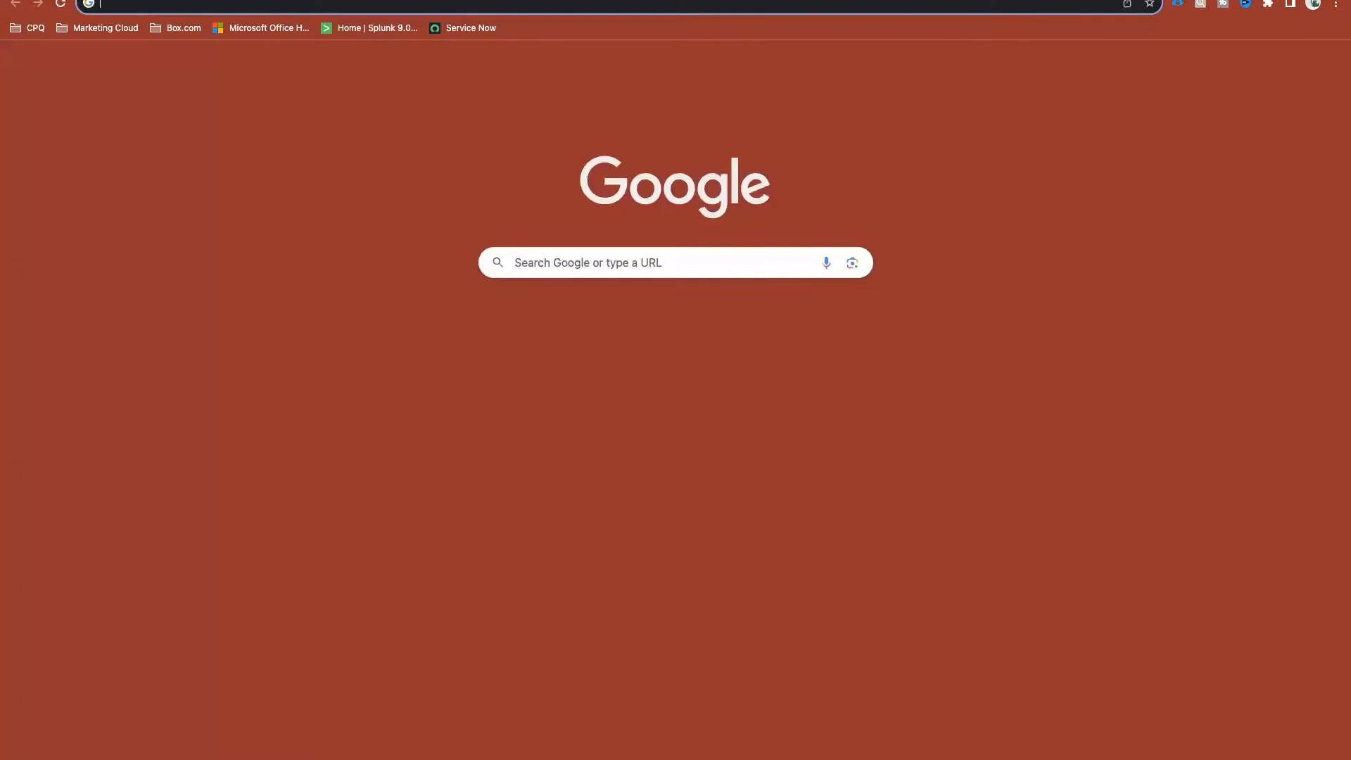
# Ask Bard to 'List all the countries in the form of table'
pyautogui.write('bar')
pyautogui.press('Return')
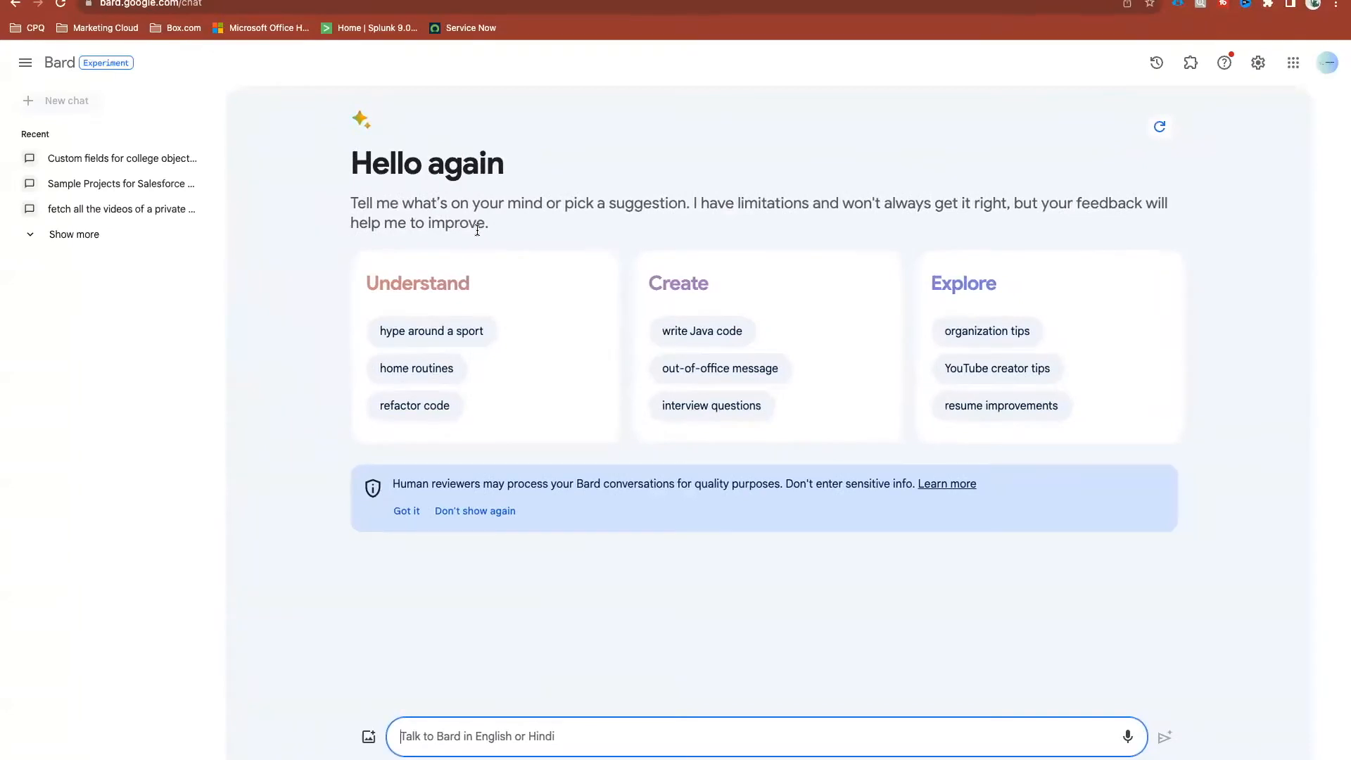
pyautogui.write('Lis')
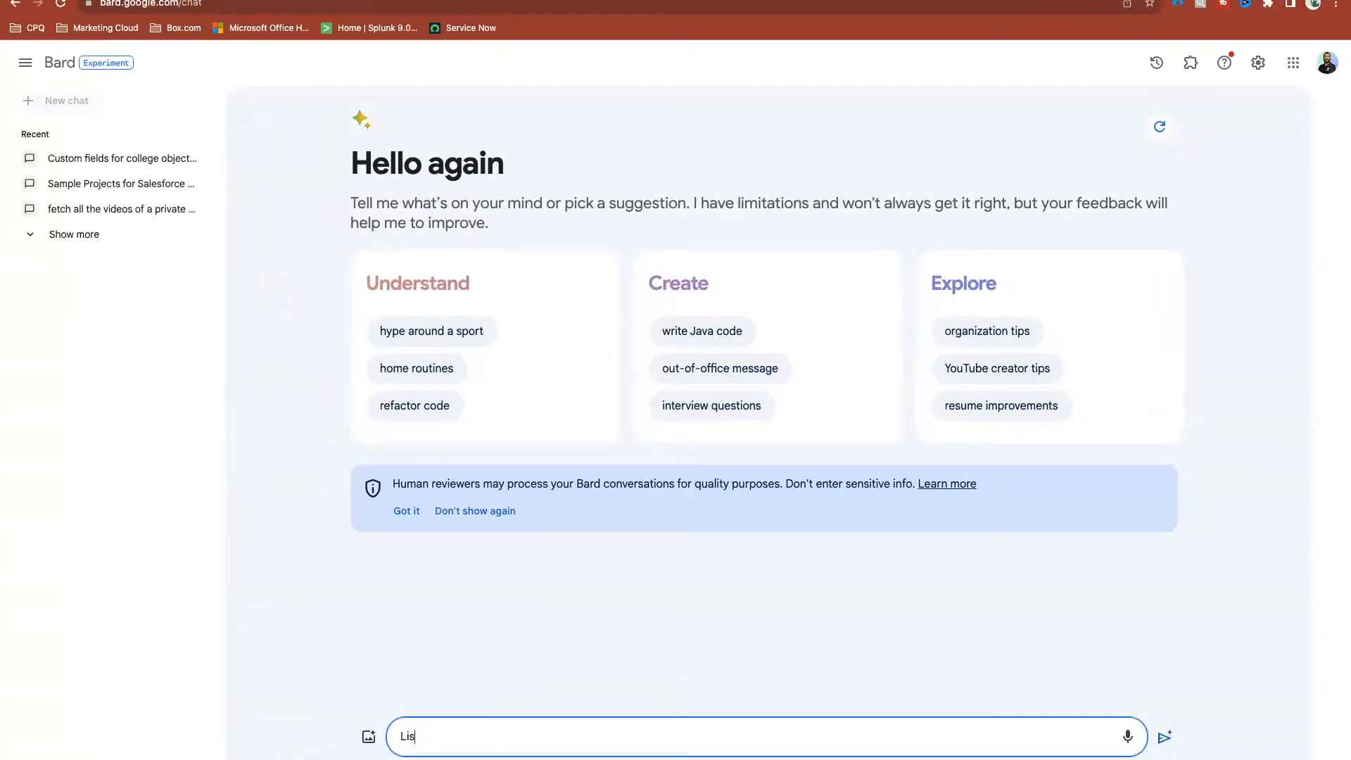
pyautogui.write('t all the coubn')
pyautogui.press('BackSpace')
pyautogui.press('BackSpace')
pyautogui.write('ntries in gh')
pyautogui.press('BackSpace')
pyautogui.press('BackSpace')
pyautogui.write('the form of table')
pyautogui.press('Return')
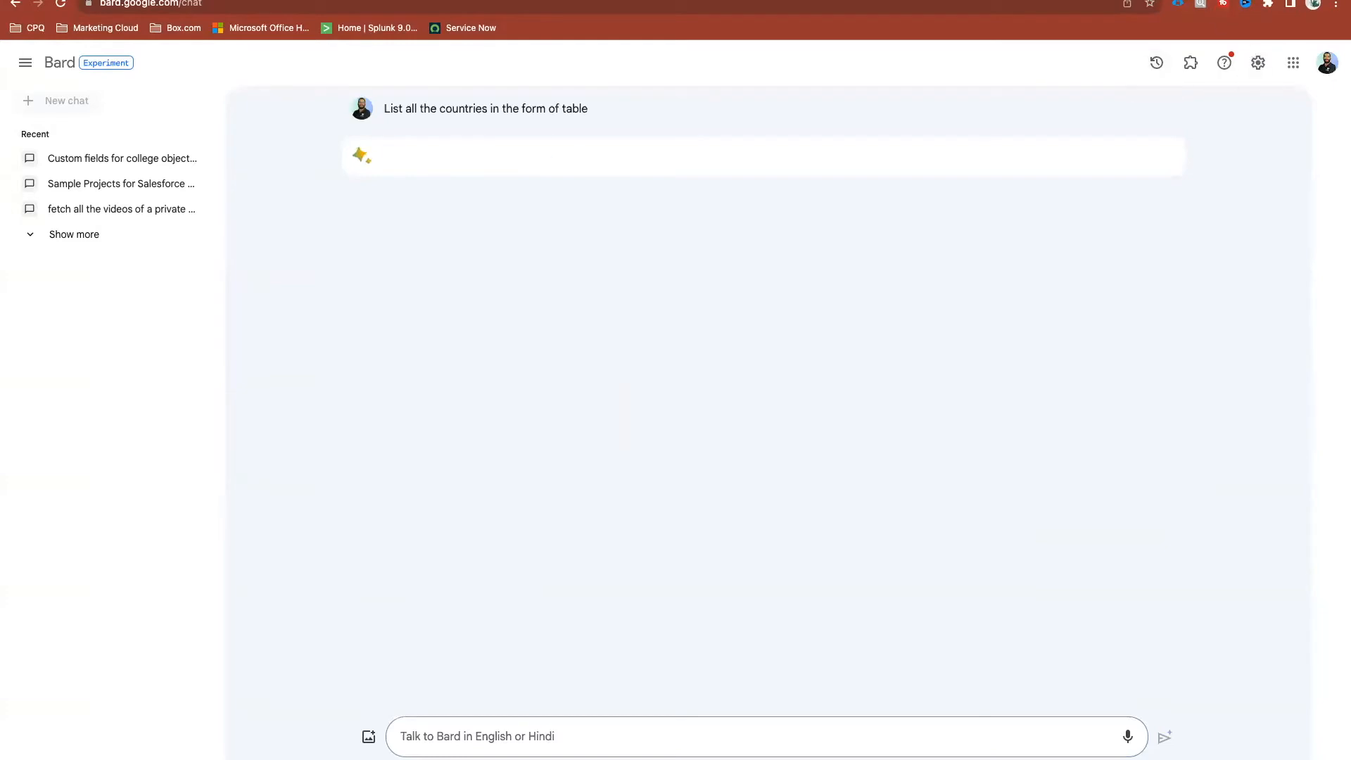
pyautogui.press('super+t')
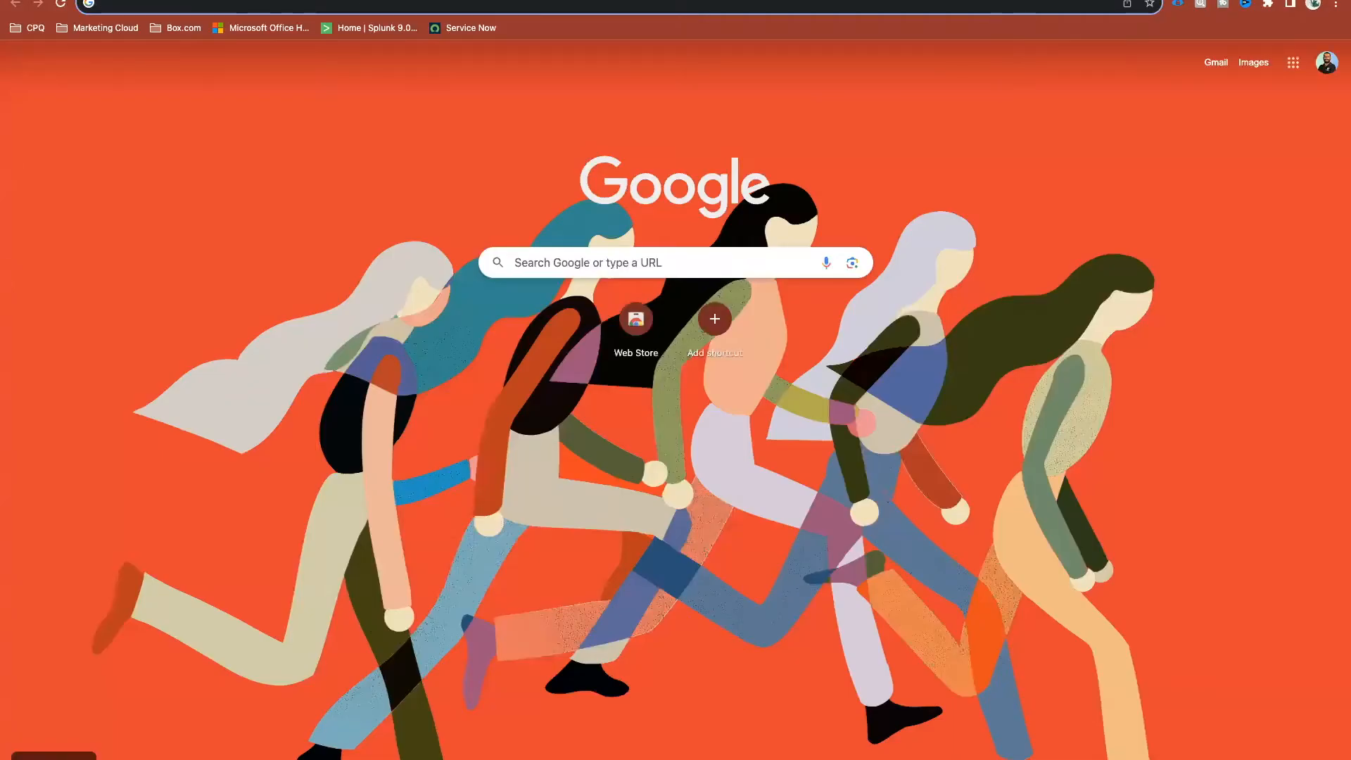
# Search Google for 'all countires list' and open Britannica's list of countries
pyautogui.write('all countires list')
pyautogui.press('Return')
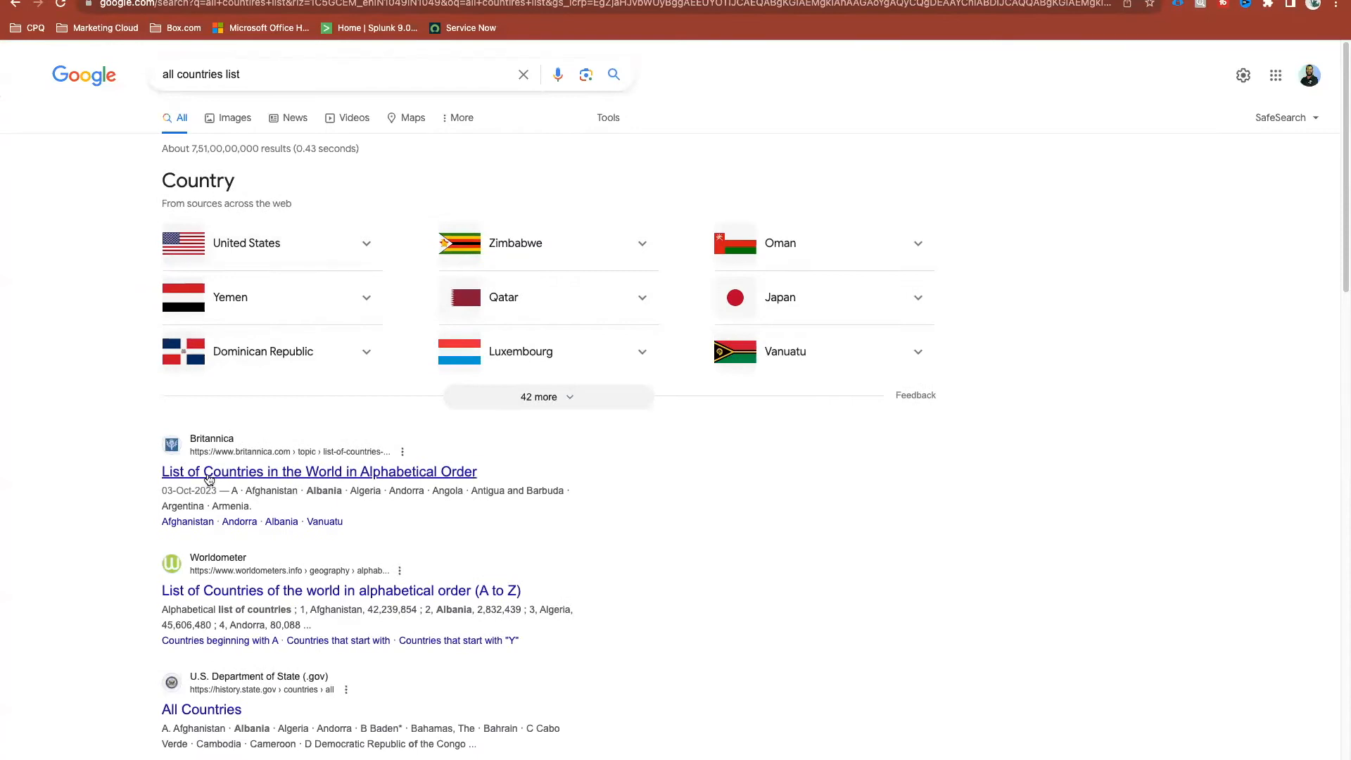
pyautogui.keyDown('super'); pyautogui.click(367, 474); pyautogui.keyUp('super')
pyautogui.scroll(-1, 639, 533)
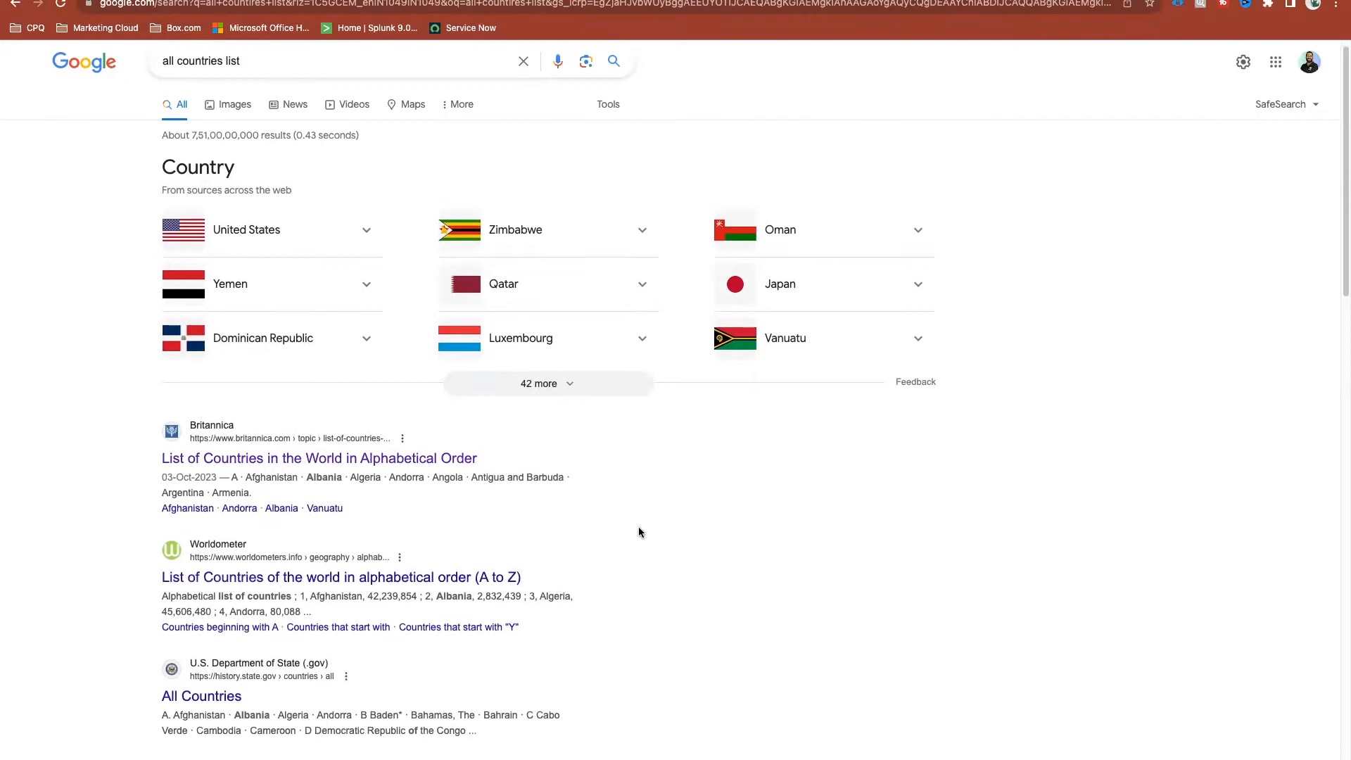
pyautogui.scroll(-3, 639, 532)
# Scroll through Britannica's alphabetical list of countries
pyautogui.hotkey('ctrl', 'Tab')
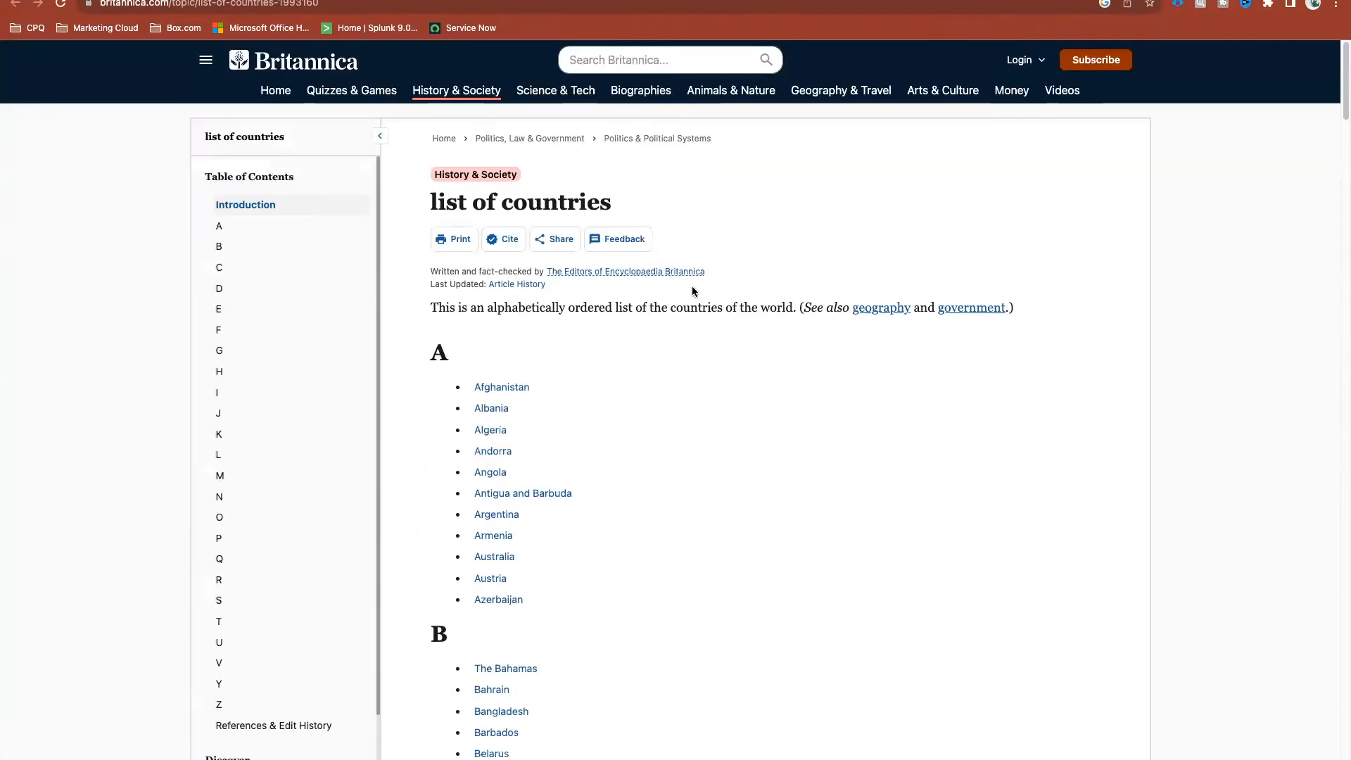
pyautogui.moveTo(524, 602); pyautogui.dragTo(468, 387)
pyautogui.scroll(-5, 468, 394)
pyautogui.moveTo(514, 614); pyautogui.dragTo(470, 271)
pyautogui.scroll(-12, 471, 269)
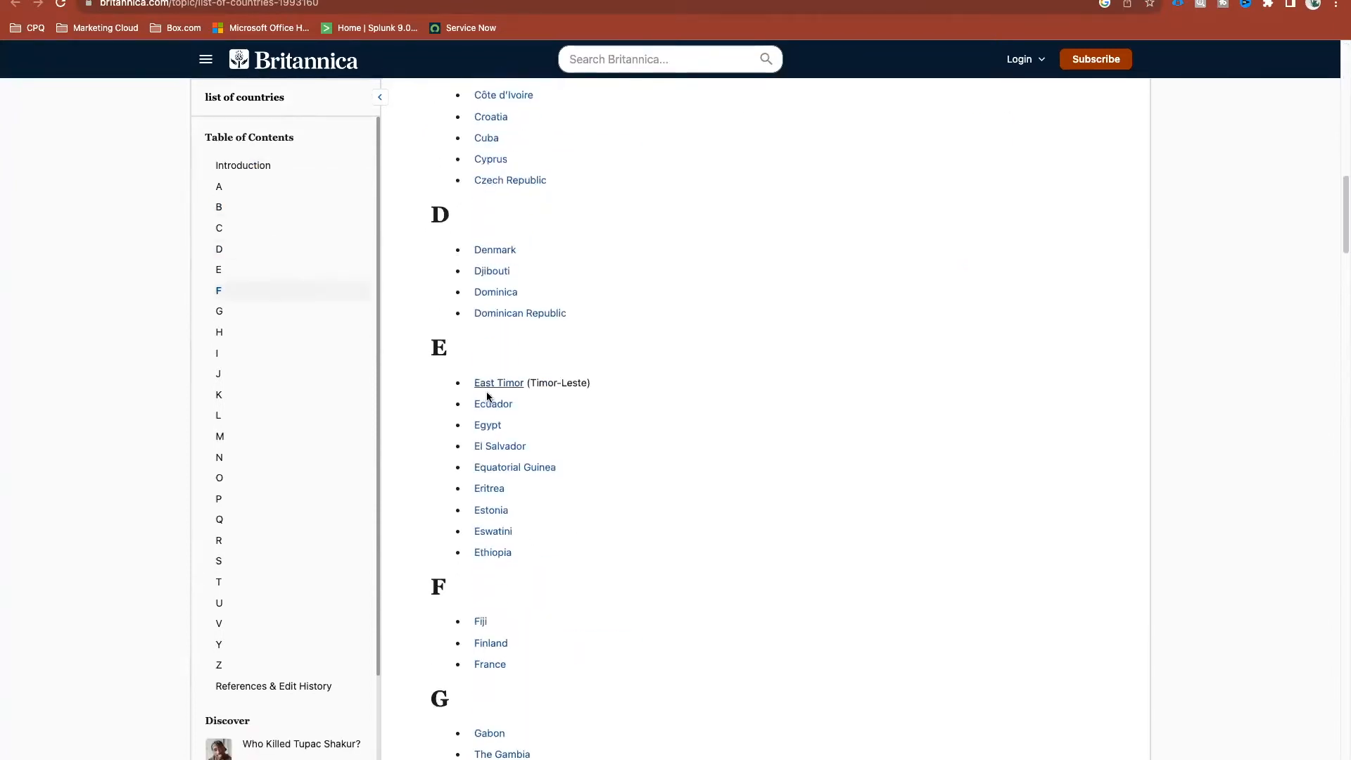
pyautogui.scroll(-13, 543, 276)
pyautogui.scroll(-20, 542, 277)
pyautogui.scroll(-3, 542, 274)
pyautogui.scroll(6, 543, 287)
pyautogui.scroll(-1, 544, 288)
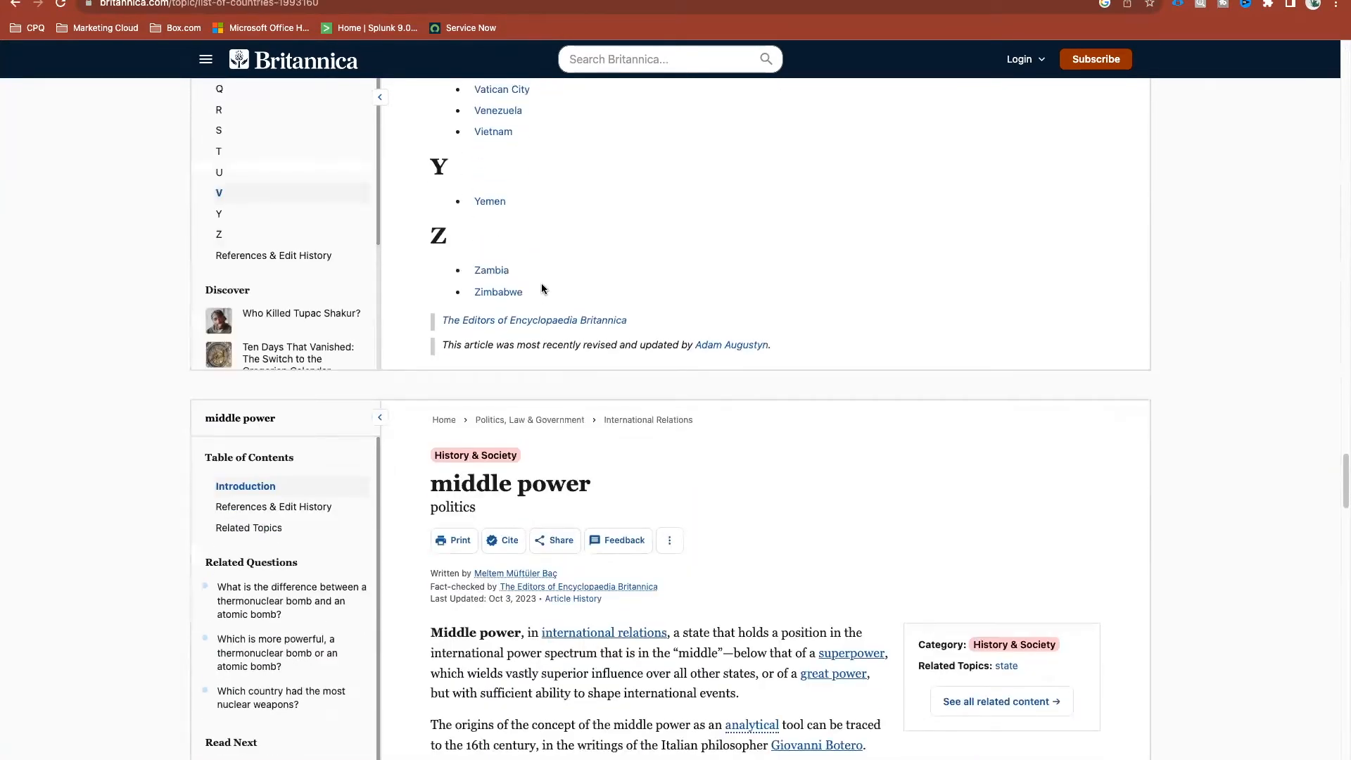
pyautogui.scroll(-8, 542, 288)
pyautogui.scroll(15, 543, 288)
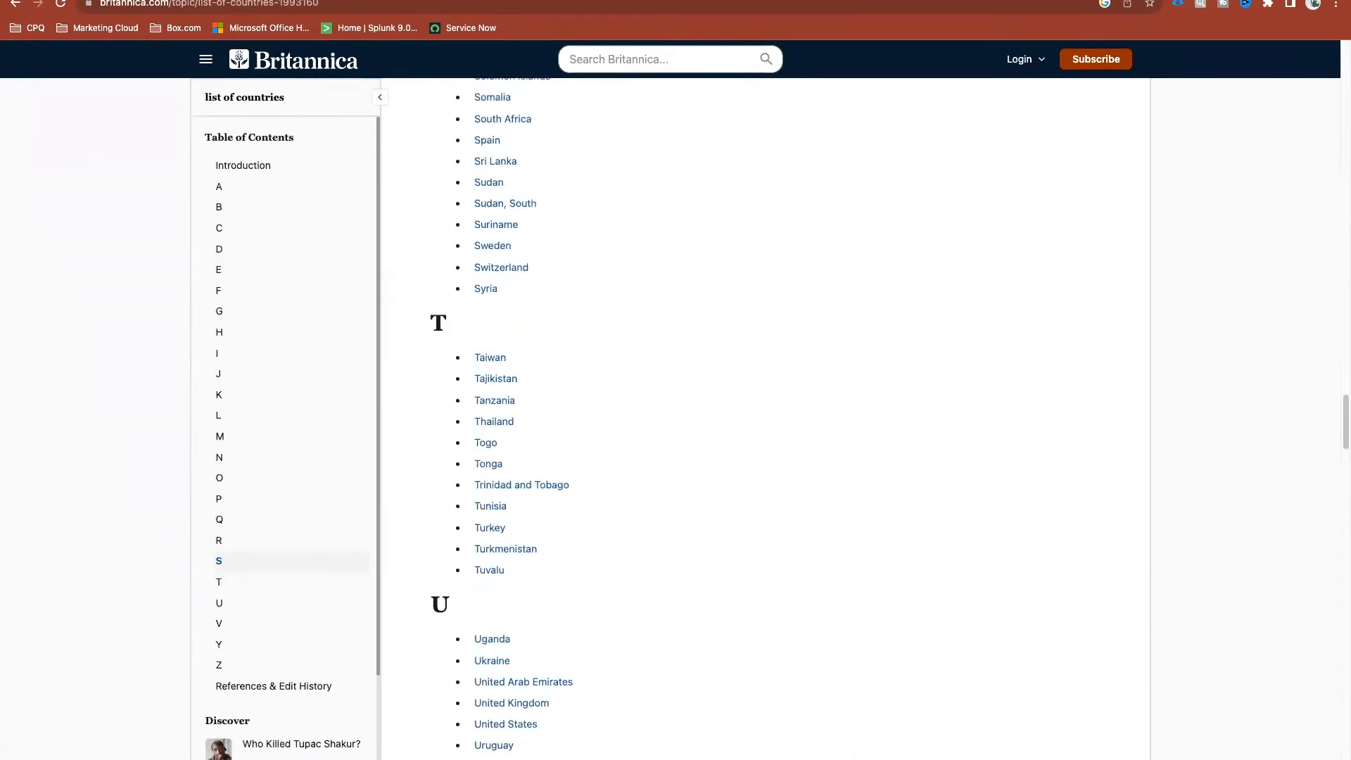
# Return to Bard and scroll its numbered country table down to 92 Kiribati
pyautogui.click(810, 1)
pyautogui.scroll(-13, 601, 436)
pyautogui.scroll(-20, 598, 436)
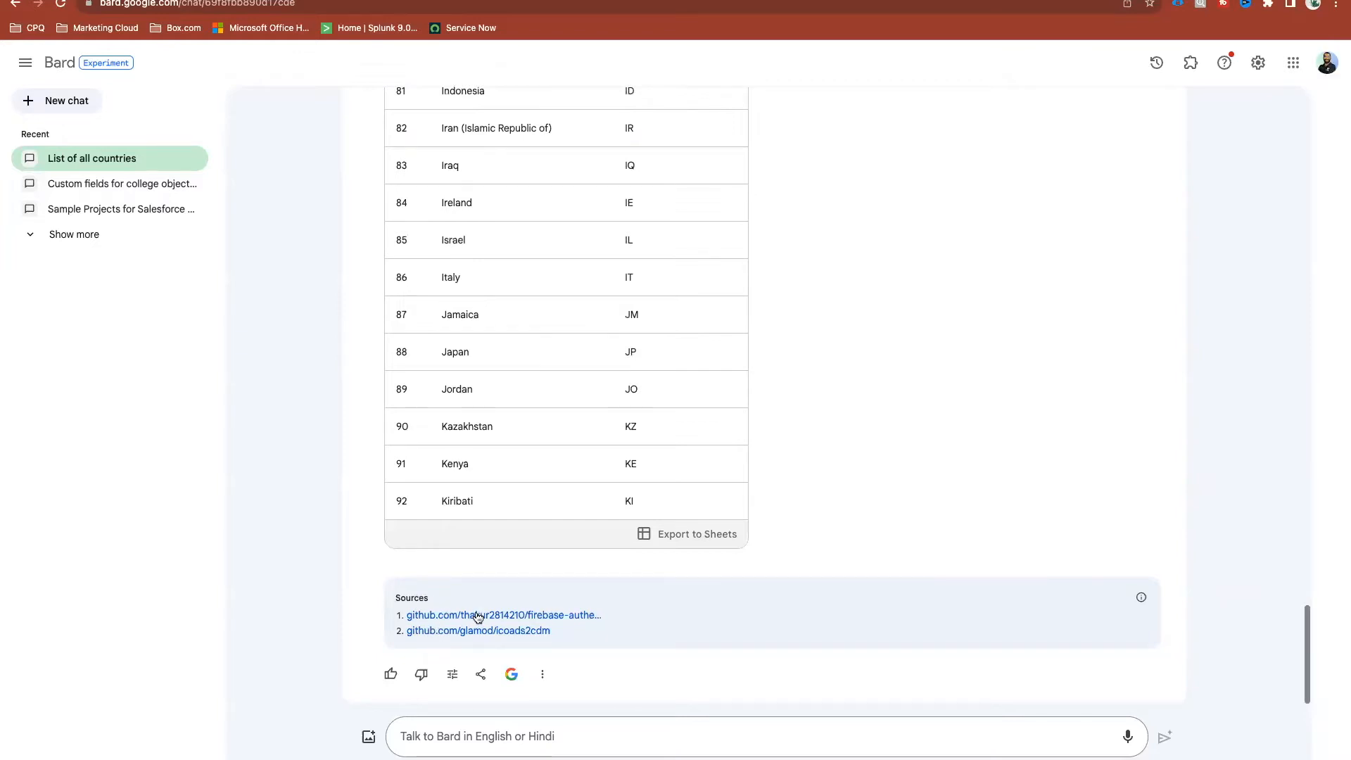
# Export Bard's Rank, Country and ISO code table to a new Google Sheets spreadsheet and open it
pyautogui.doubleClick(402, 597)
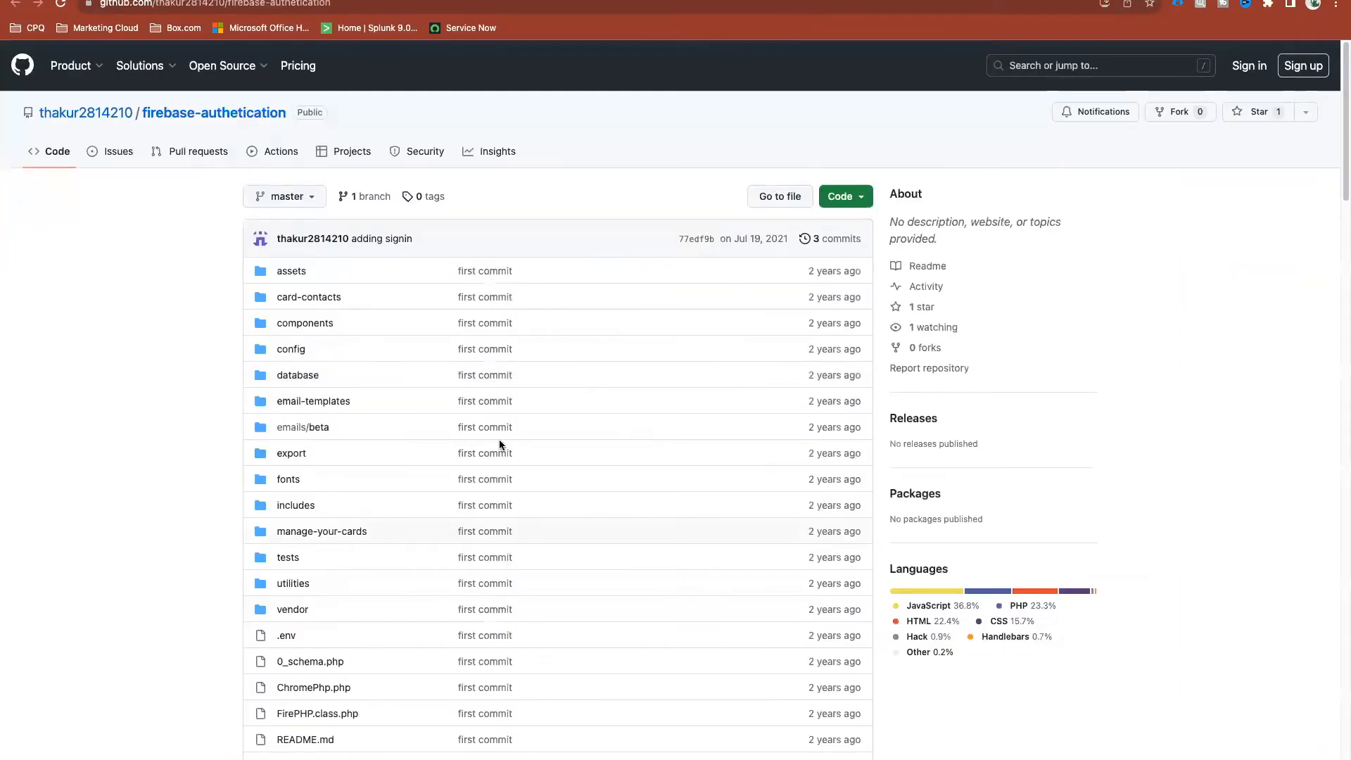
pyautogui.scroll(-20, 500, 439)
pyautogui.scroll(20, 391, 617)
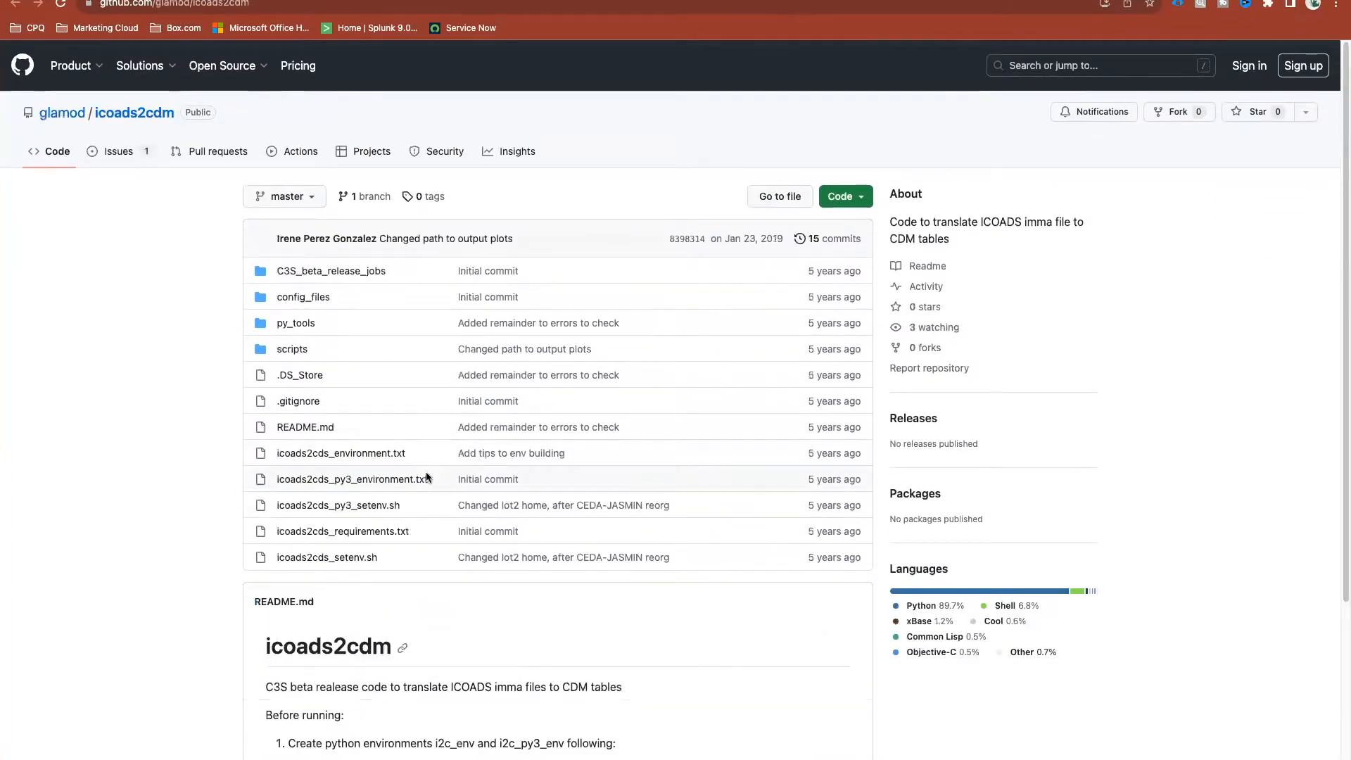
pyautogui.scroll(-5, 427, 476)
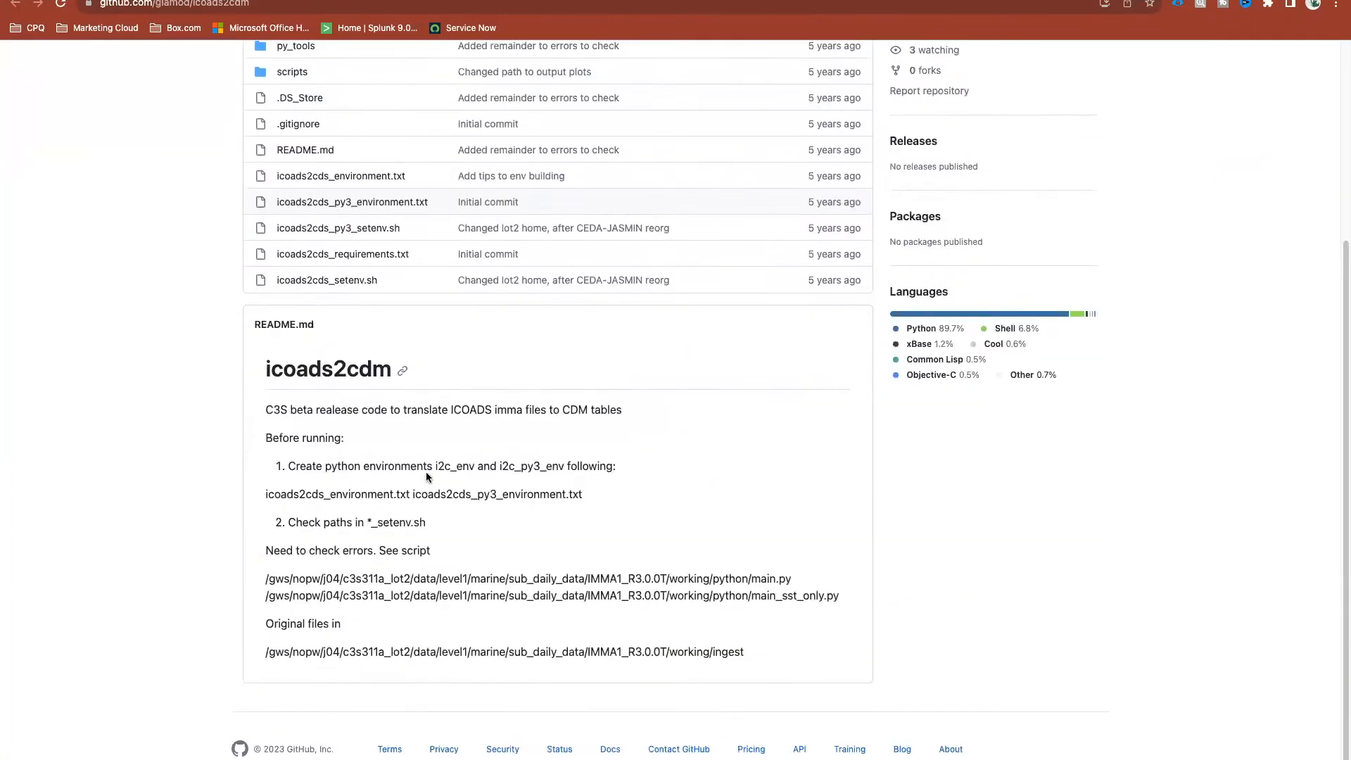
pyautogui.scroll(10, 425, 476)
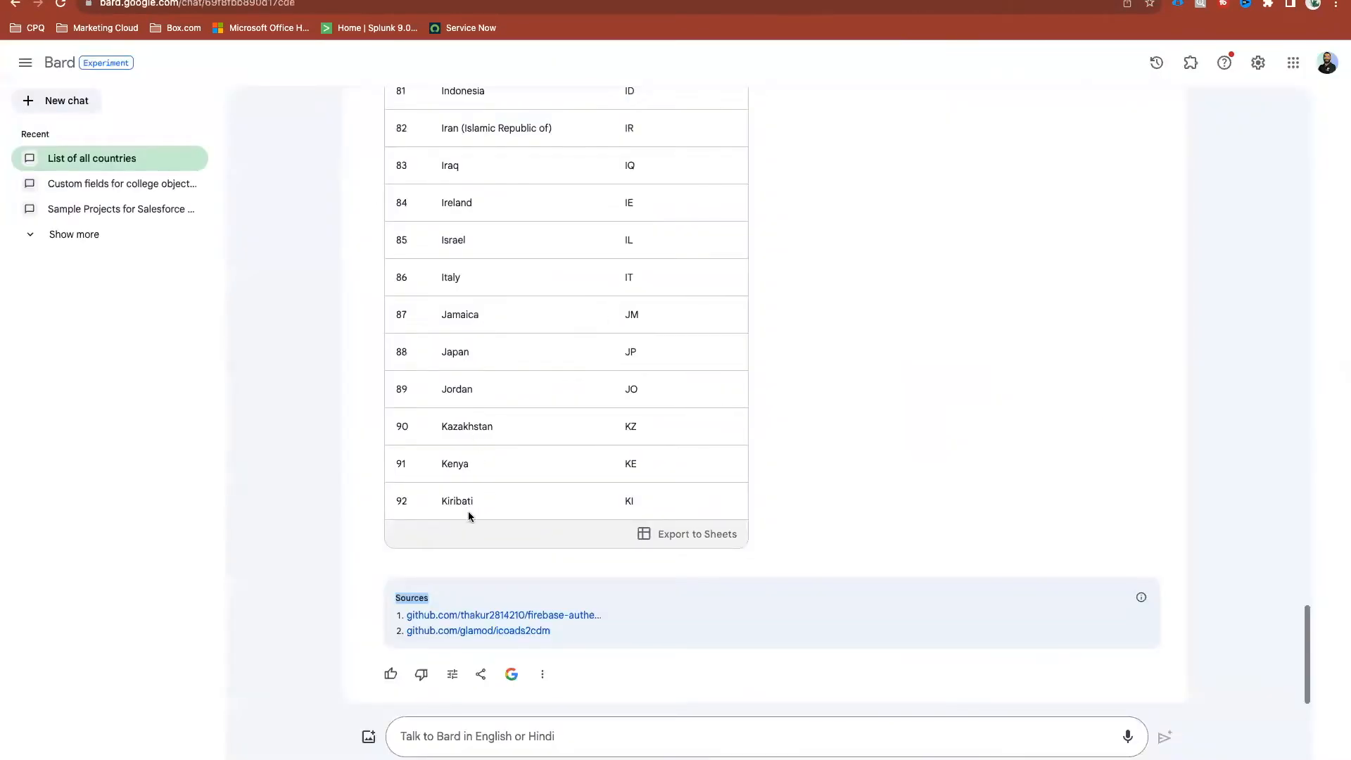
pyautogui.moveTo(470, 516); pyautogui.dragTo(450, 240)
pyautogui.click(920, 416)
pyautogui.click(704, 538)
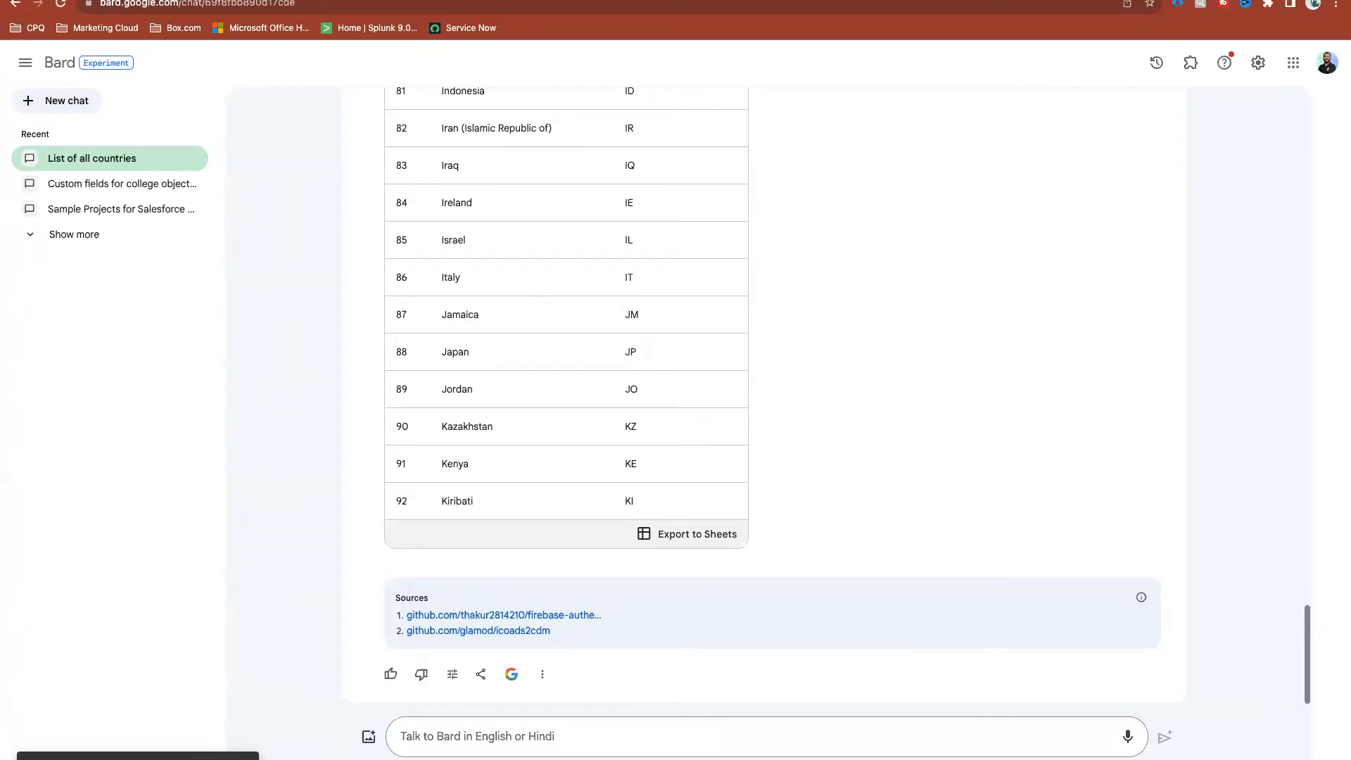
pyautogui.click(185, 759)
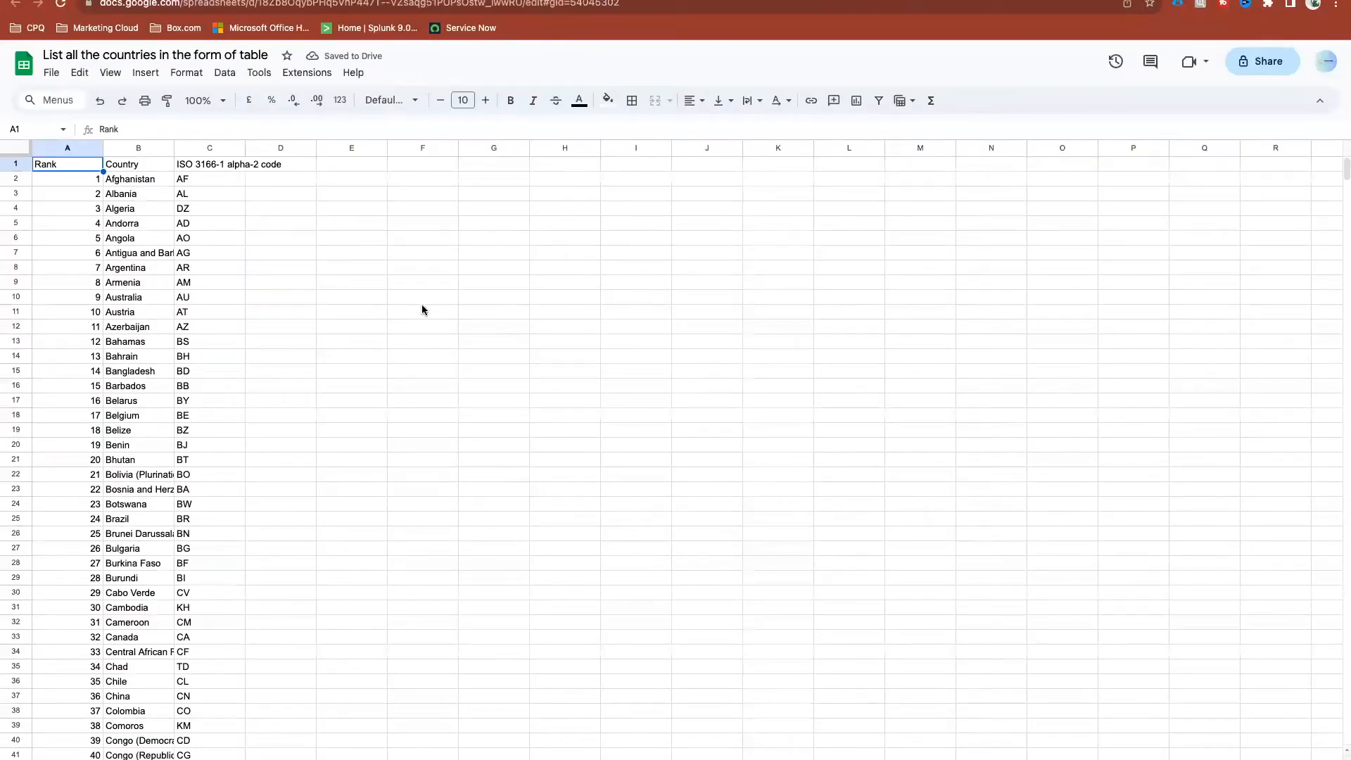
# In the country spreadsheet, auto-fit columns A–C to their contents
pyautogui.click(740, 0)
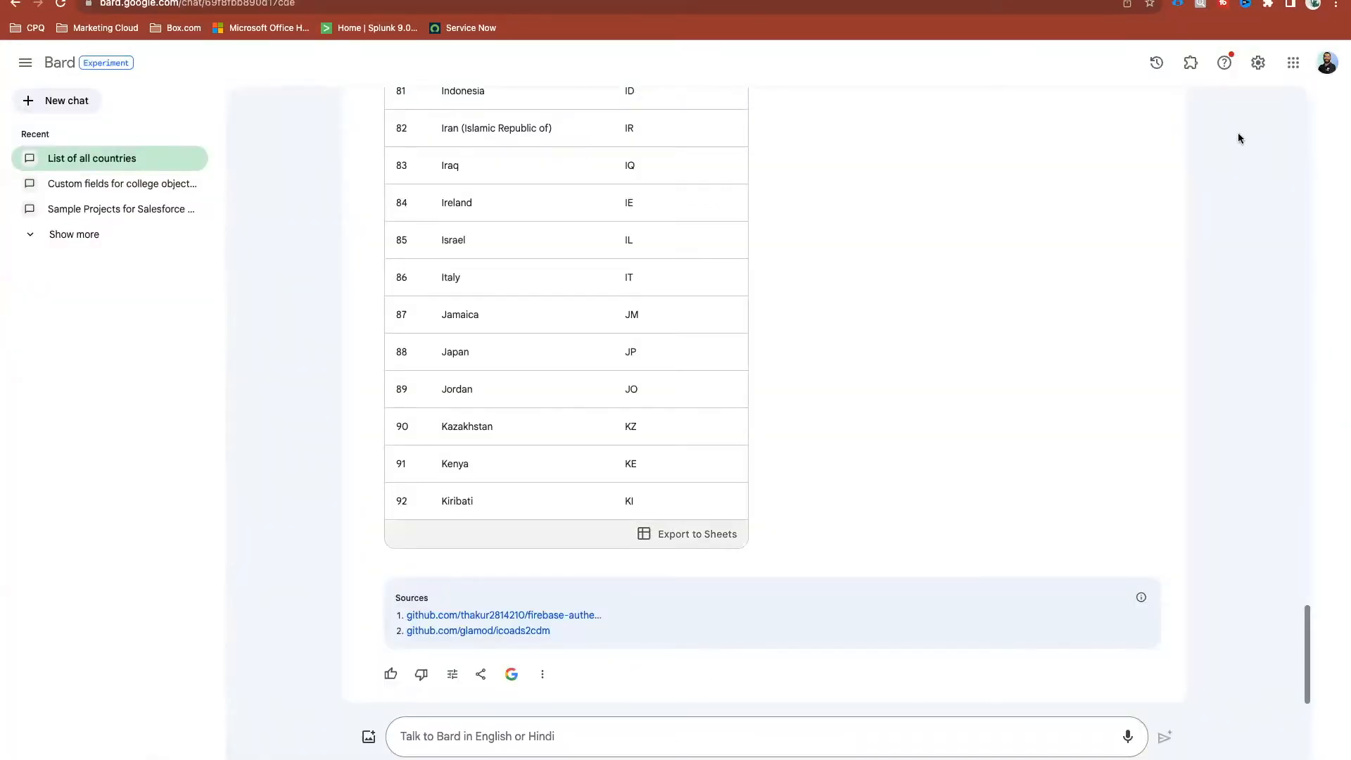
pyautogui.hotkey('ctrl', 'Tab')
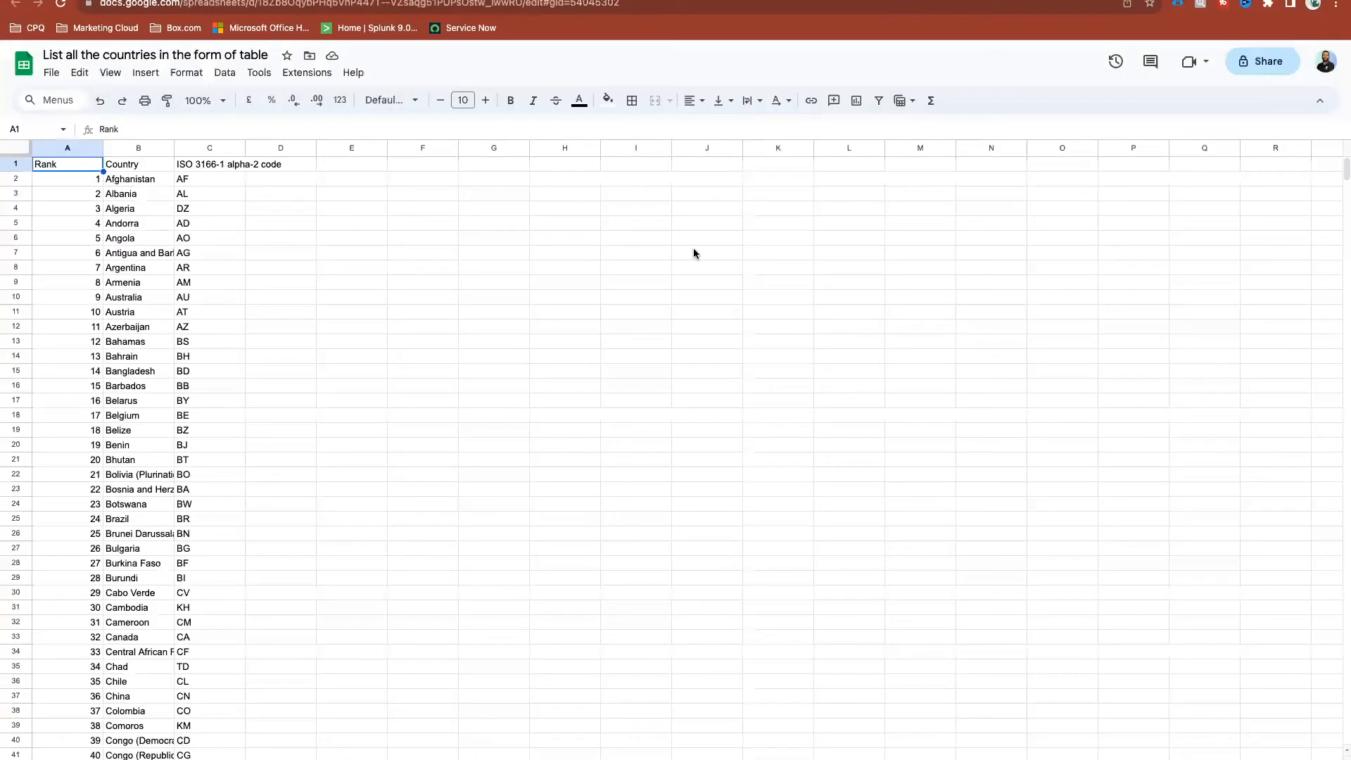
pyautogui.click(18, 146)
pyautogui.doubleClick(103, 147)
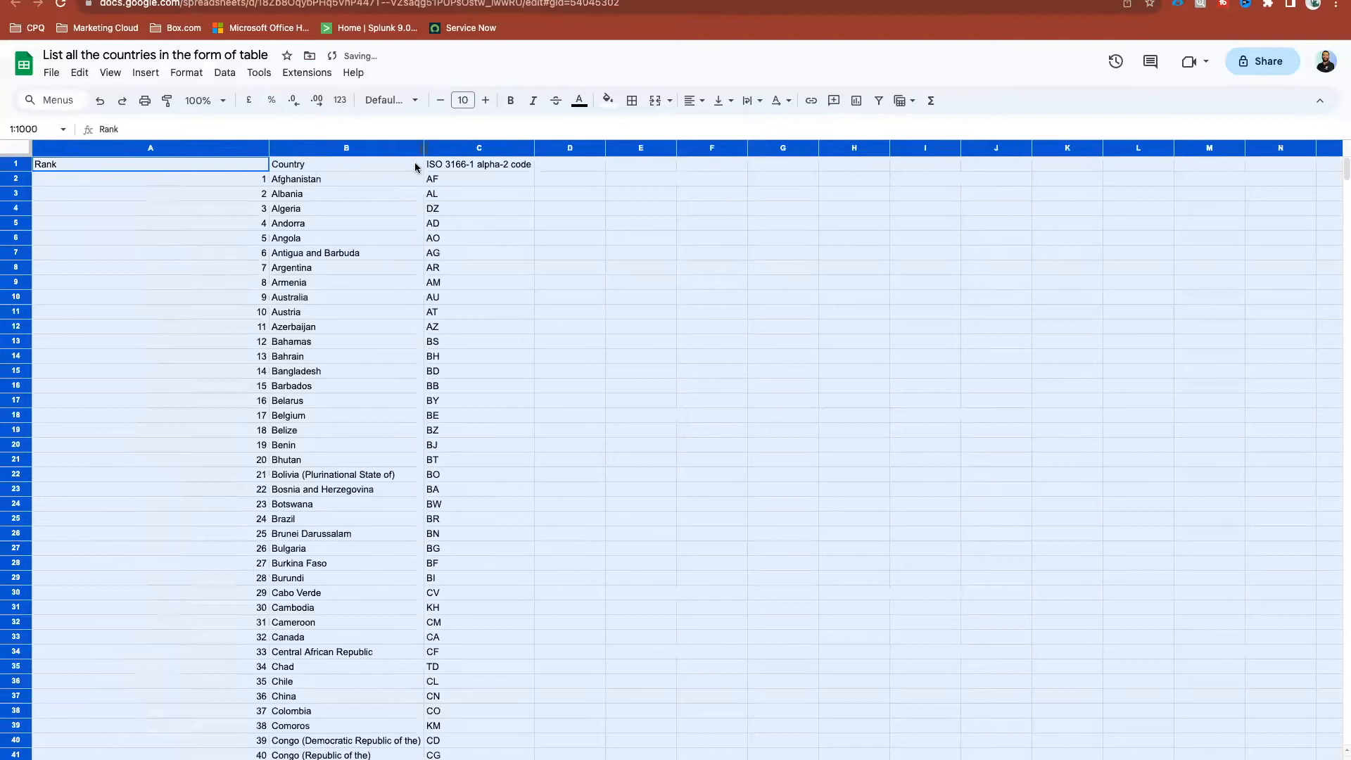
# Copy the country names B2:B93, Afghanistan through Kiribati, and return to Salesforce
pyautogui.click(334, 182)
pyautogui.scroll(-15, 339, 483)
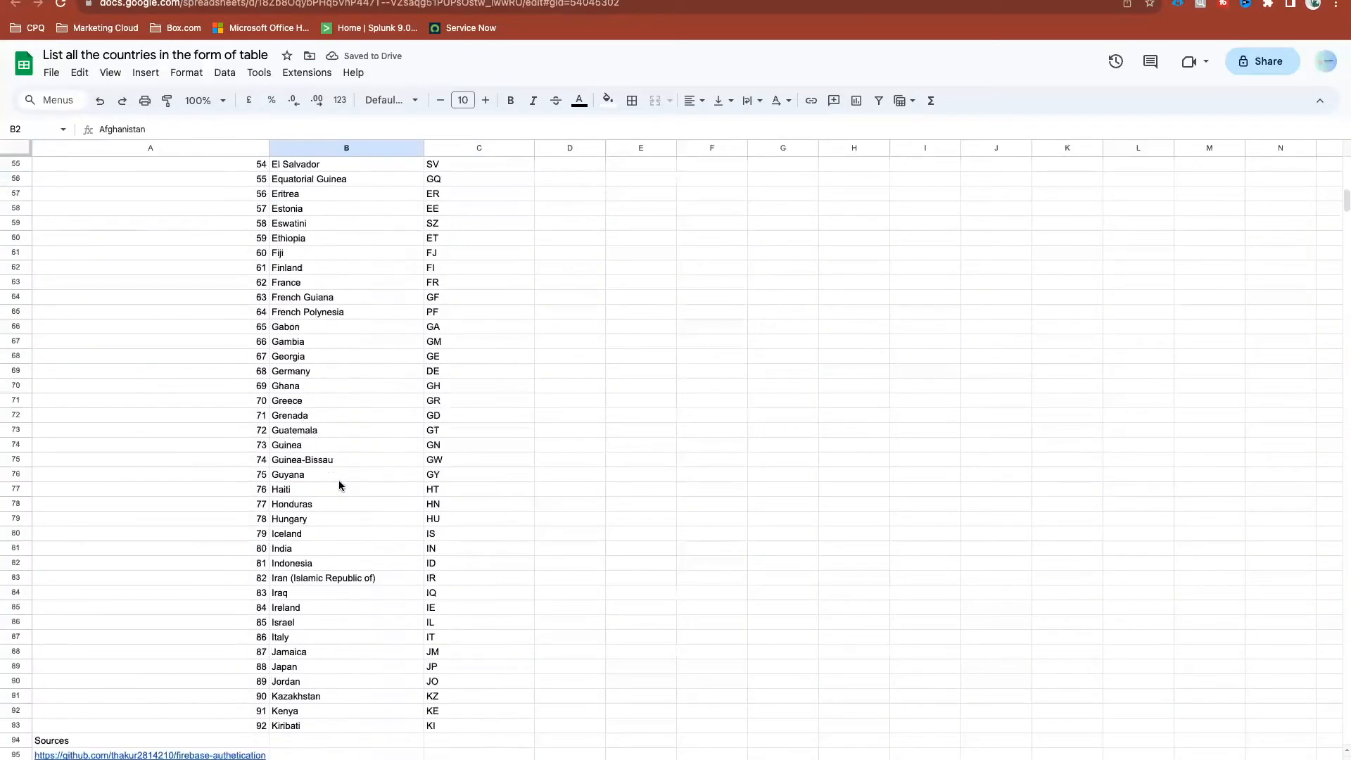
pyautogui.scroll(-5, 339, 486)
pyautogui.keyDown('shift'); pyautogui.click(318, 501); pyautogui.keyUp('shift')
pyautogui.hotkey('ctrl', 'c')
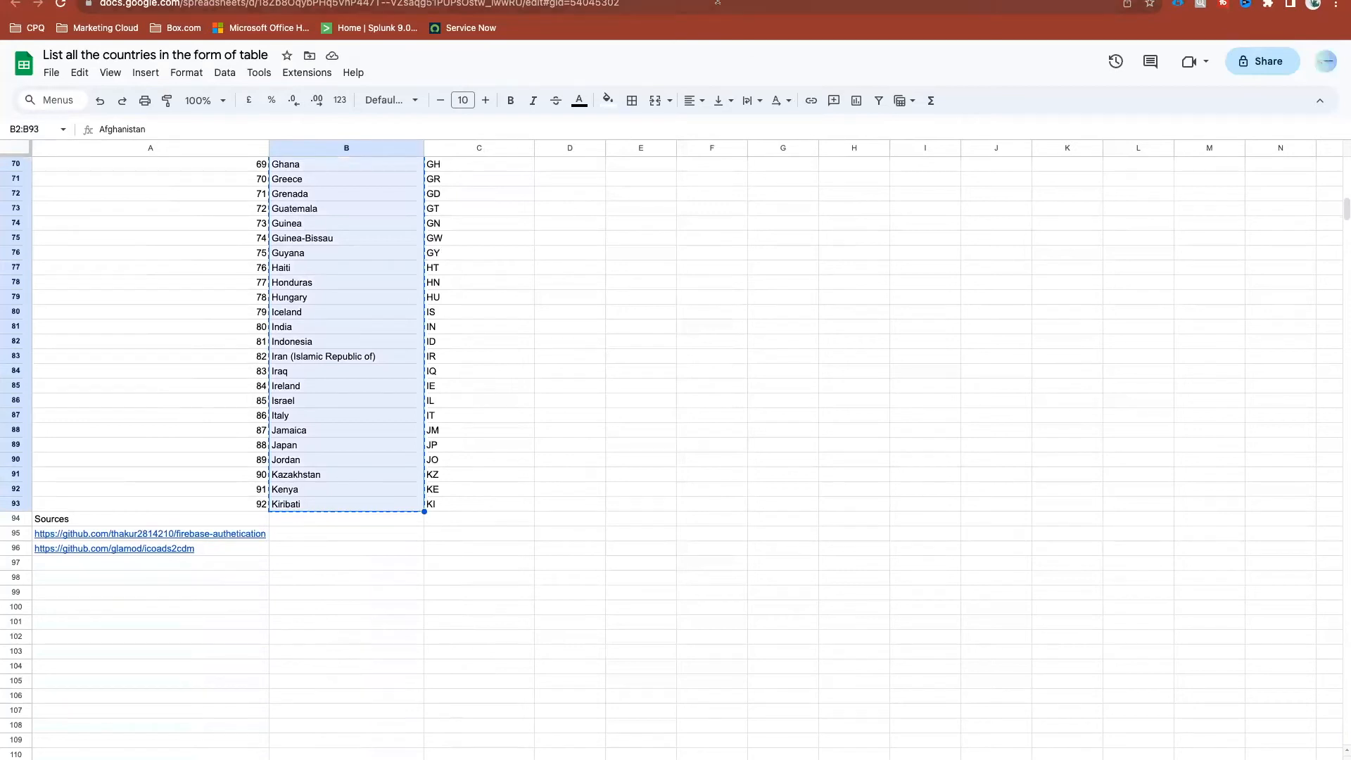
pyautogui.hotkey('ctrl', 'Tab')
# Paste the copied country names into the Country picklist's values box
pyautogui.click(459, 399)
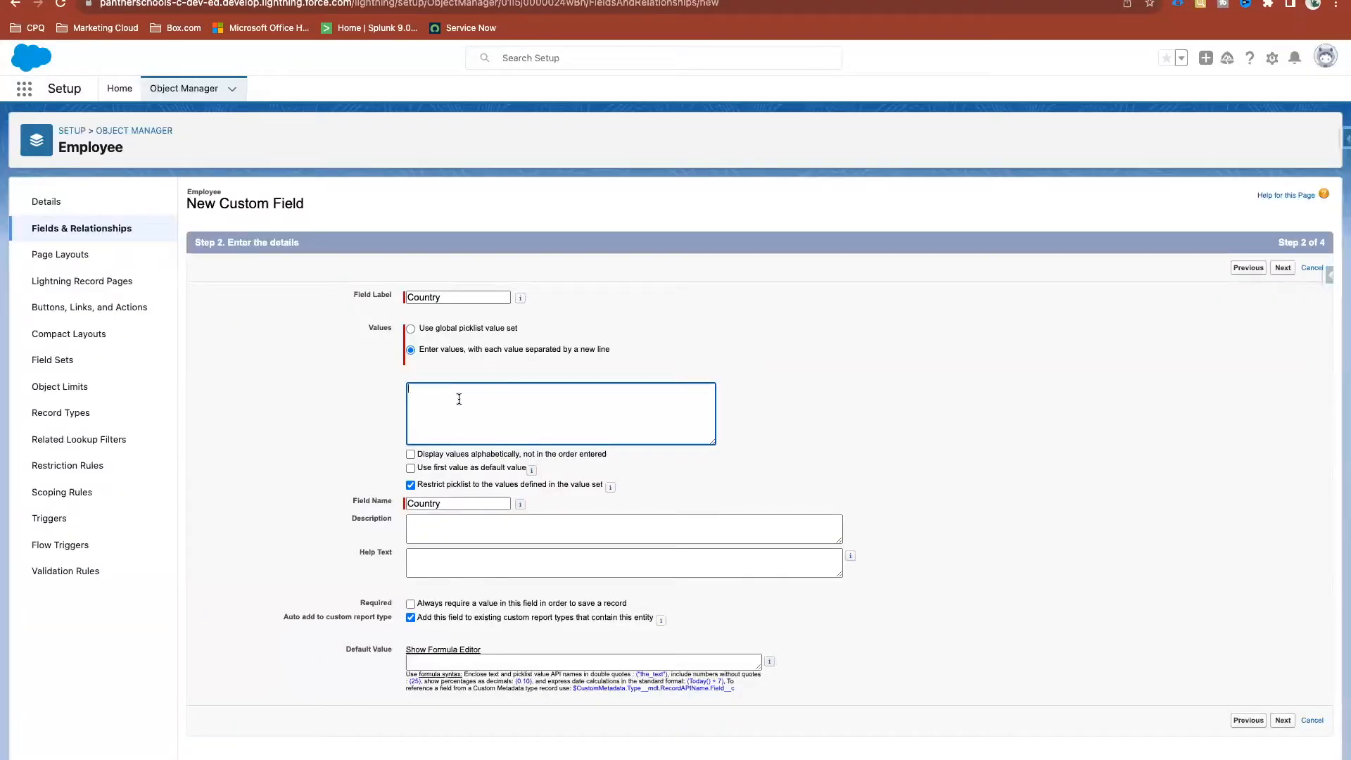
pyautogui.hotkey('ctrl', 'v')
pyautogui.scroll(15, 584, 424)
pyautogui.click(838, 437)
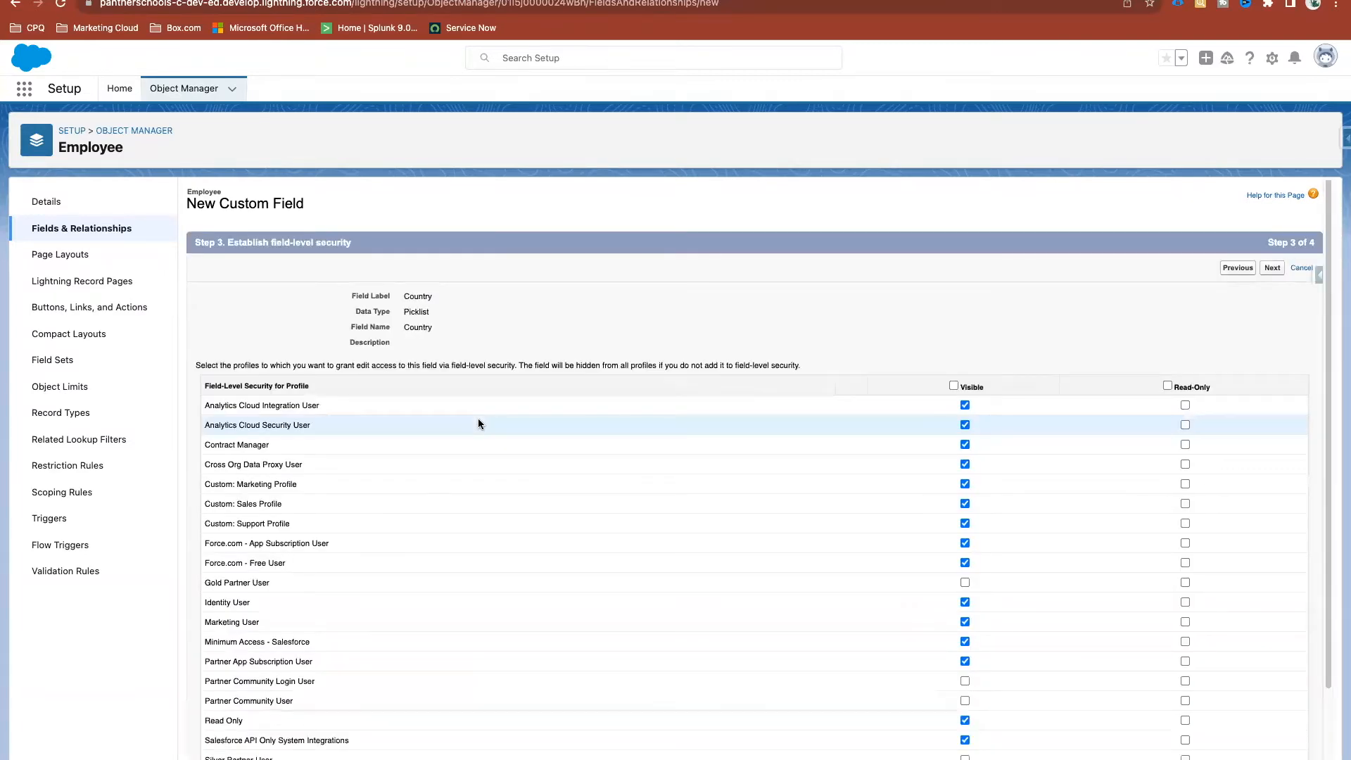
# Make the Country field visible to every profile and continue to page layouts
pyautogui.click(954, 386)
pyautogui.scroll(-2, 1040, 417)
pyautogui.scroll(2, 1041, 417)
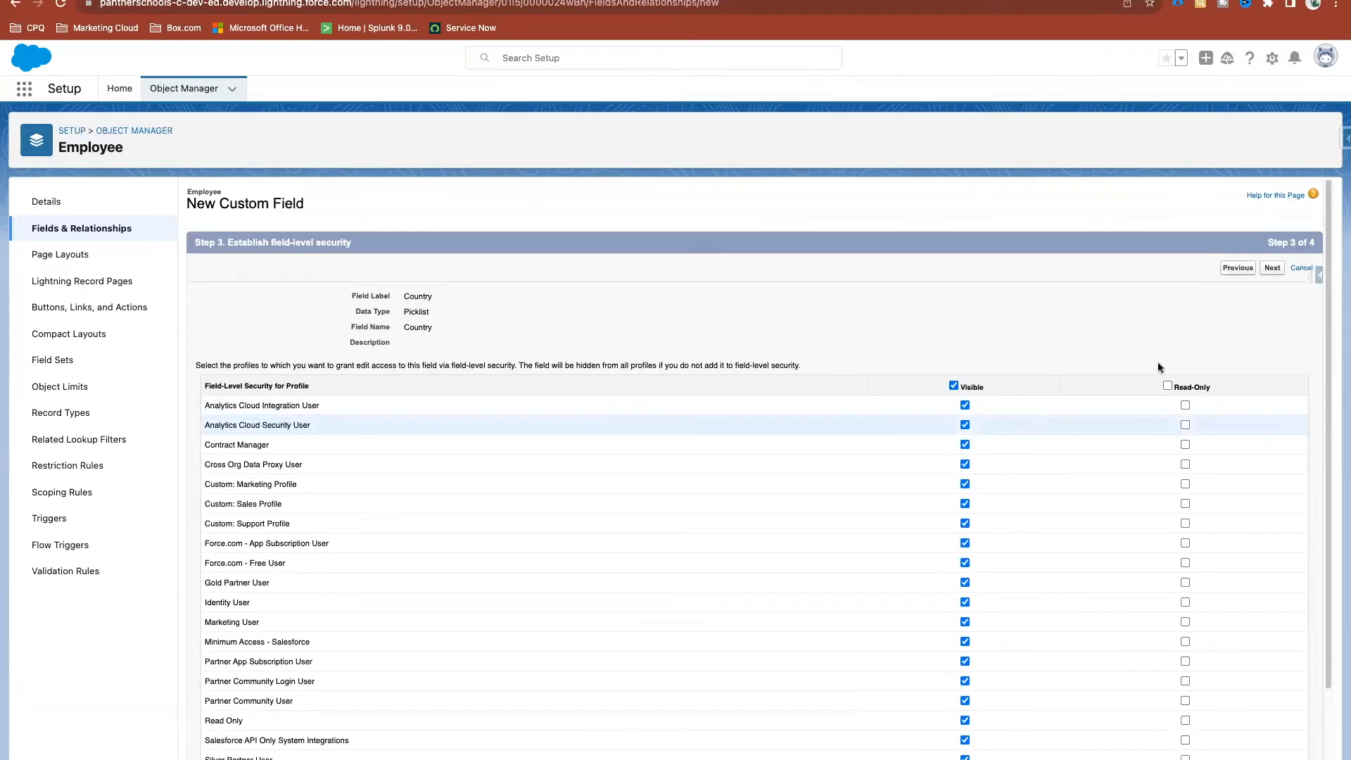
pyautogui.click(1273, 269)
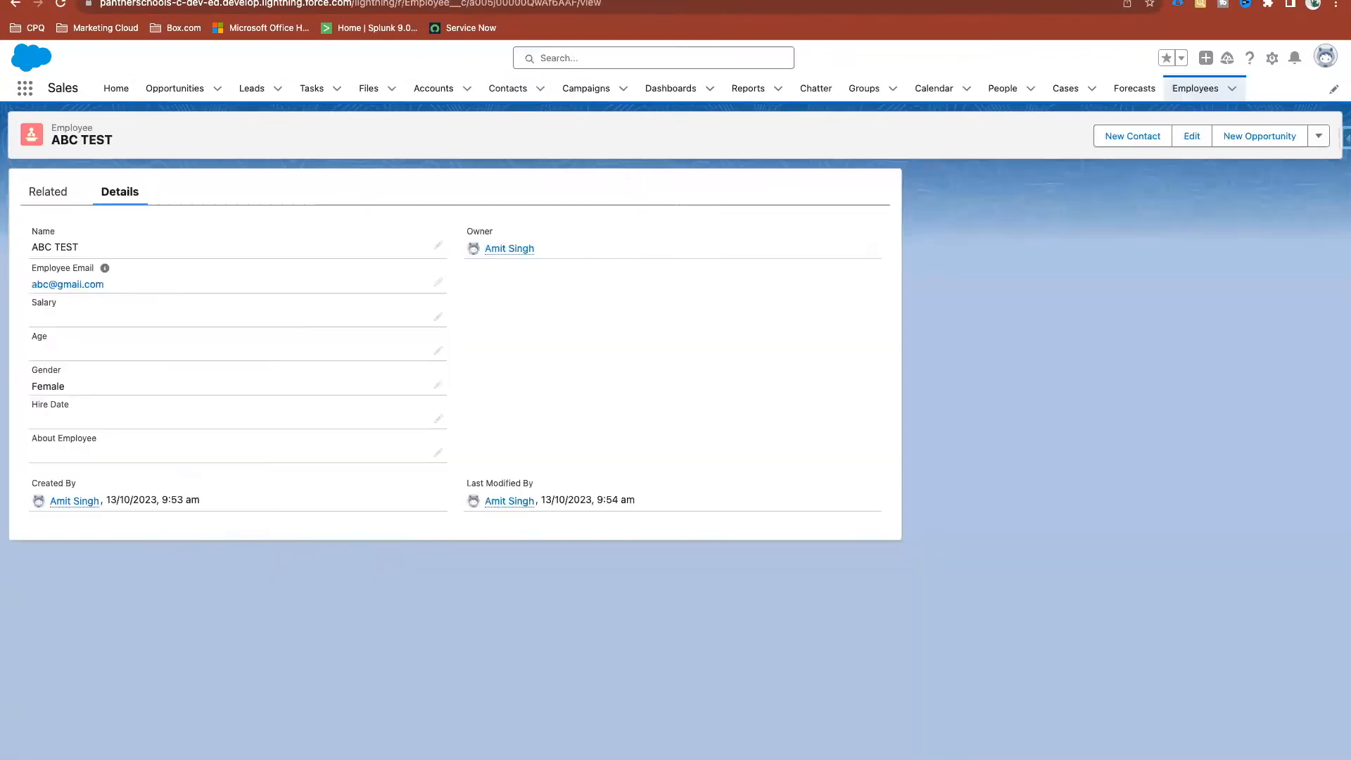
# Reload the ABC TEST employee record and set its Country to India
pyautogui.rightClick(386, 157)
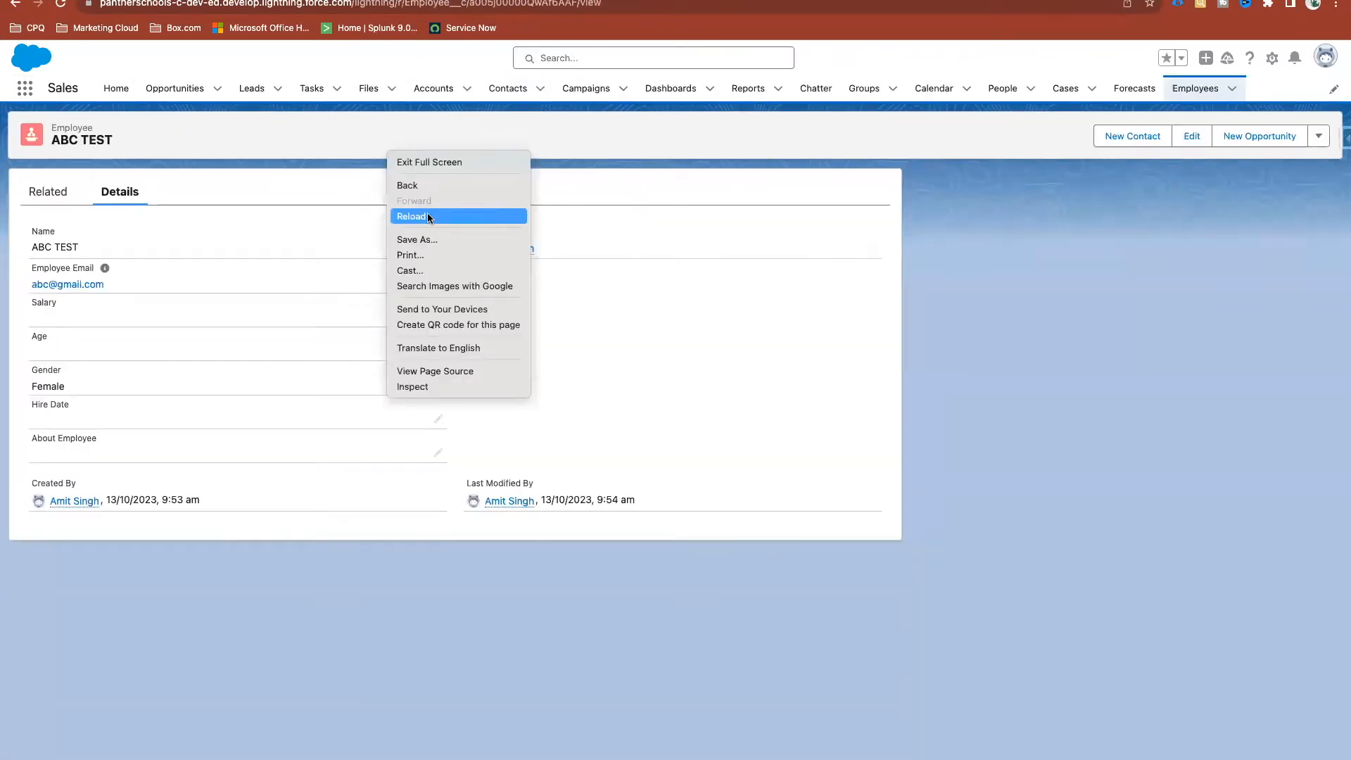
pyautogui.click(421, 213)
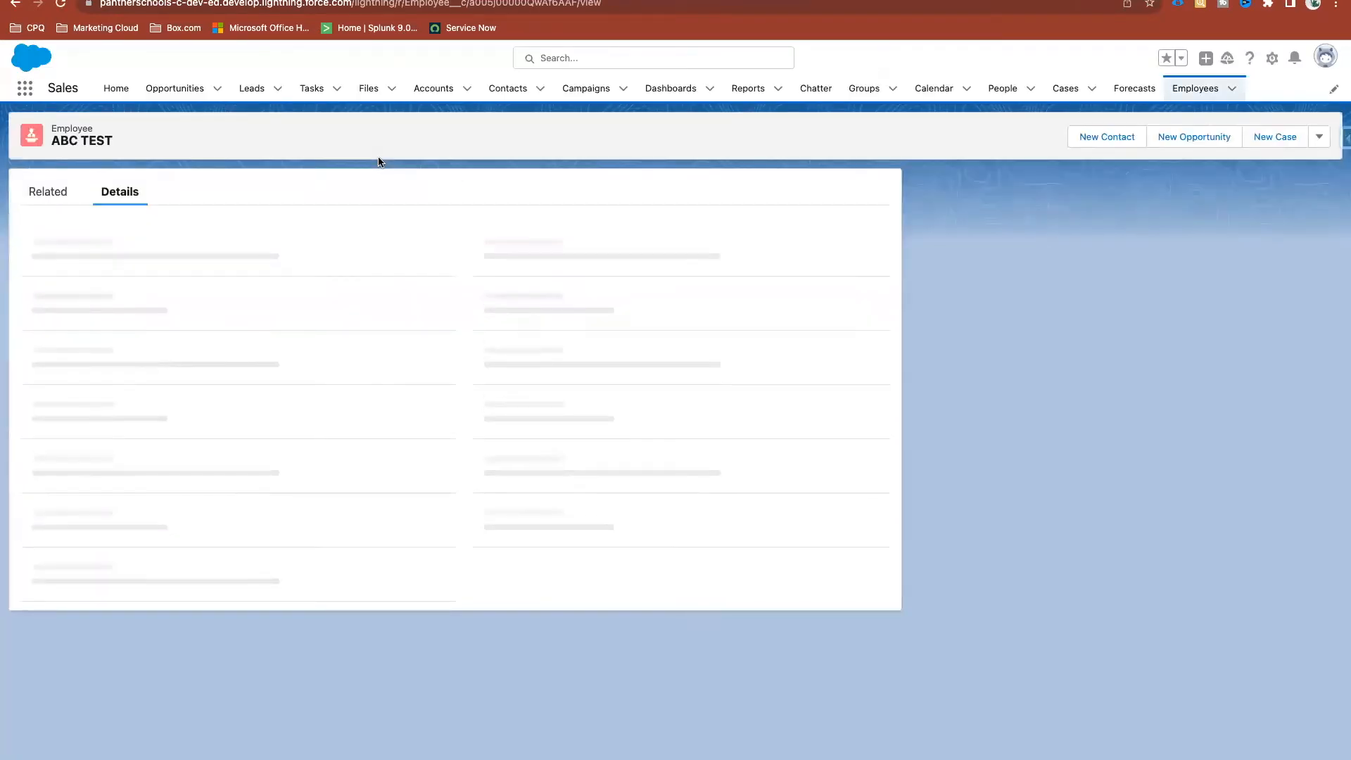
pyautogui.click(438, 485)
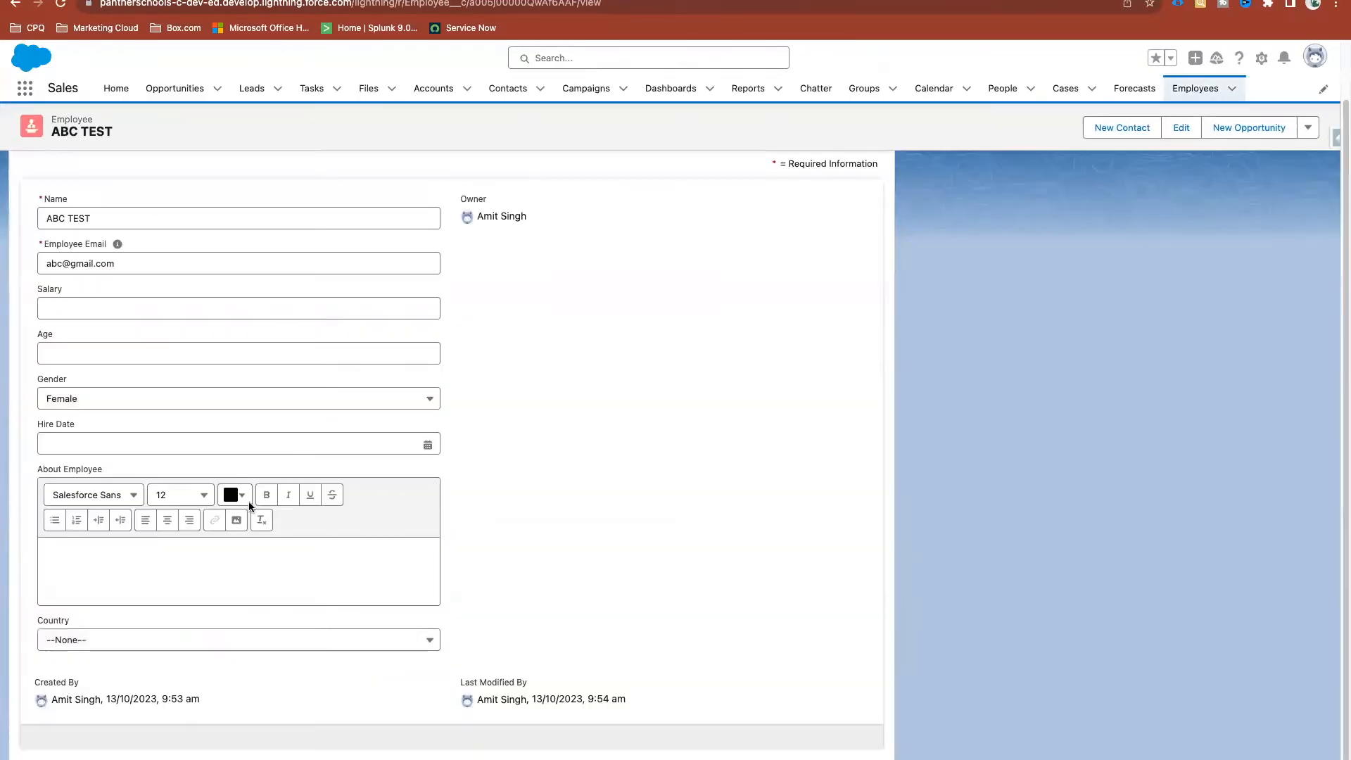
pyautogui.click(151, 641)
pyautogui.press('i')
pyautogui.press('n')
pyautogui.press('Return')
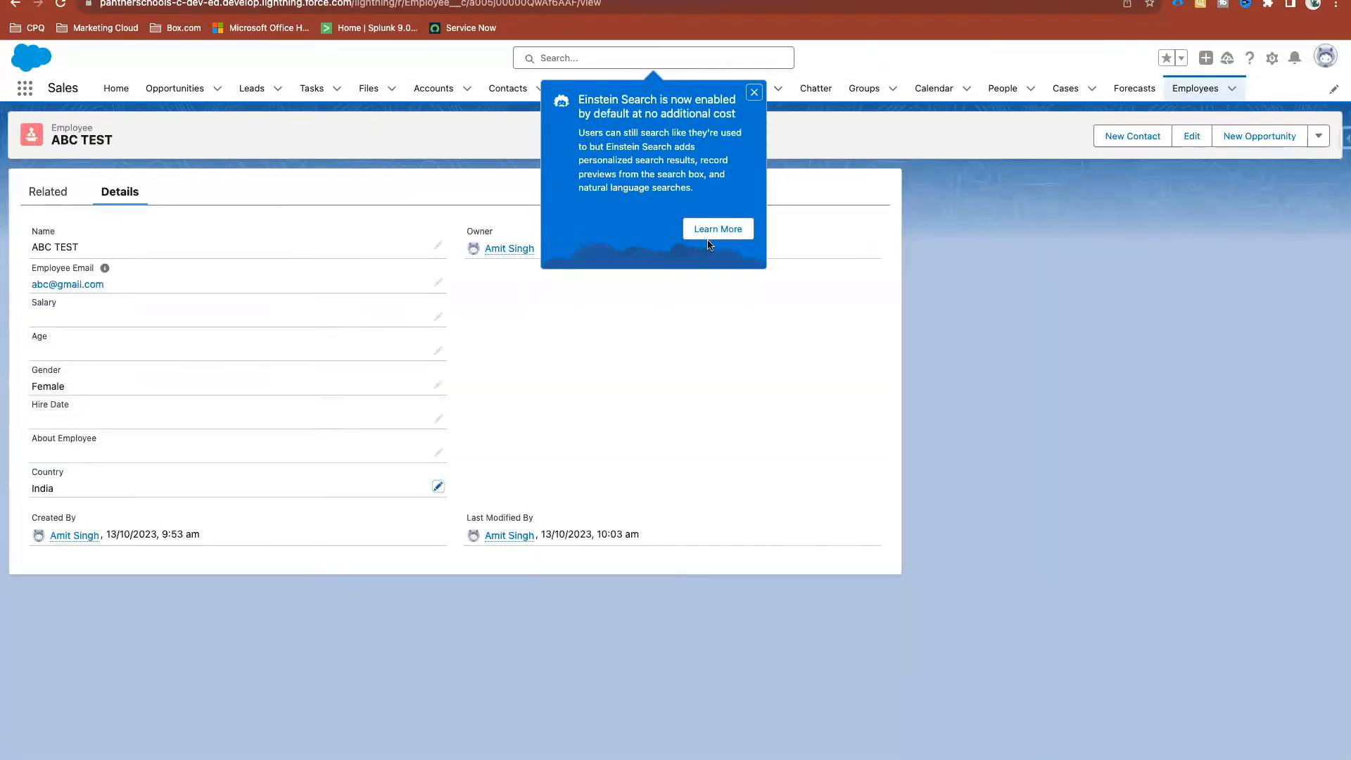
# Dismiss the Einstein Search tip and bring up the Setup shortcuts menu
pyautogui.click(754, 92)
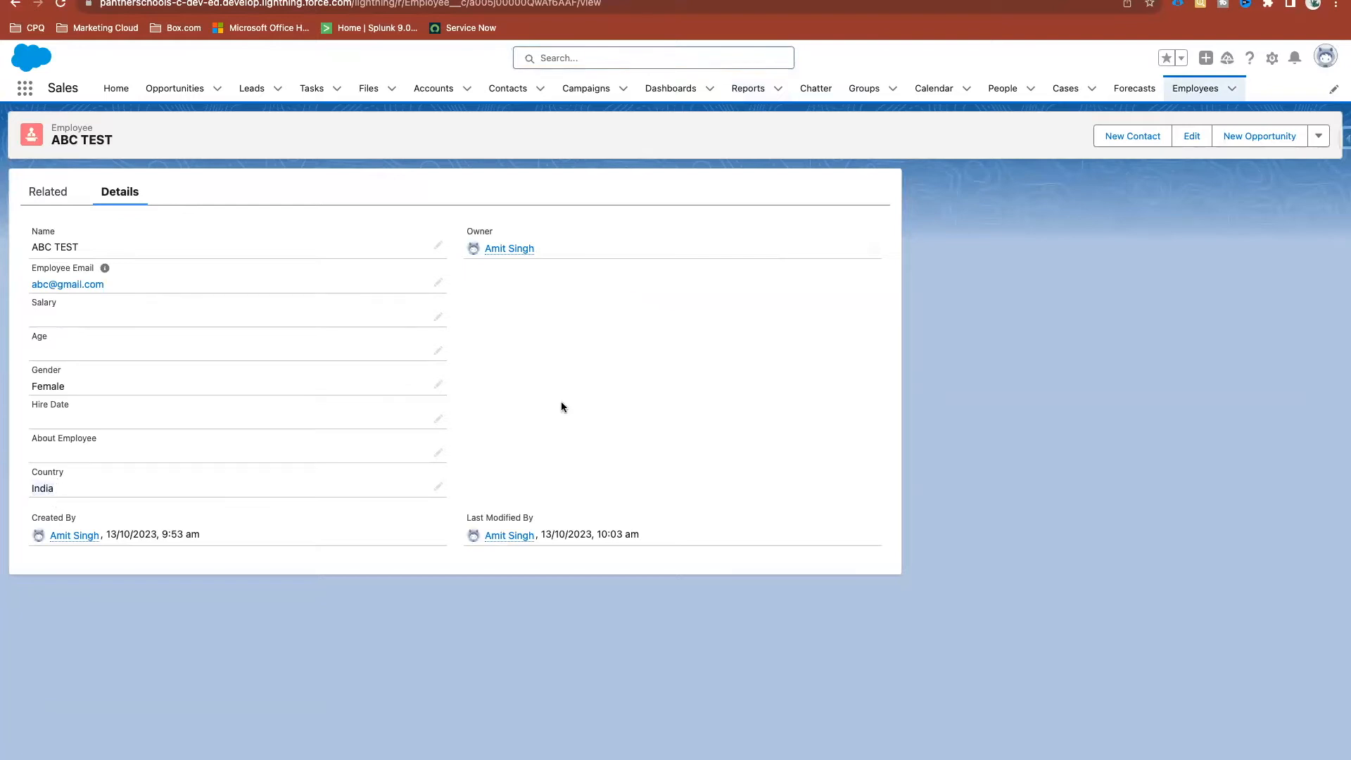
pyautogui.moveTo(95, 130); pyautogui.dragTo(51, 129)
pyautogui.click(1272, 60)
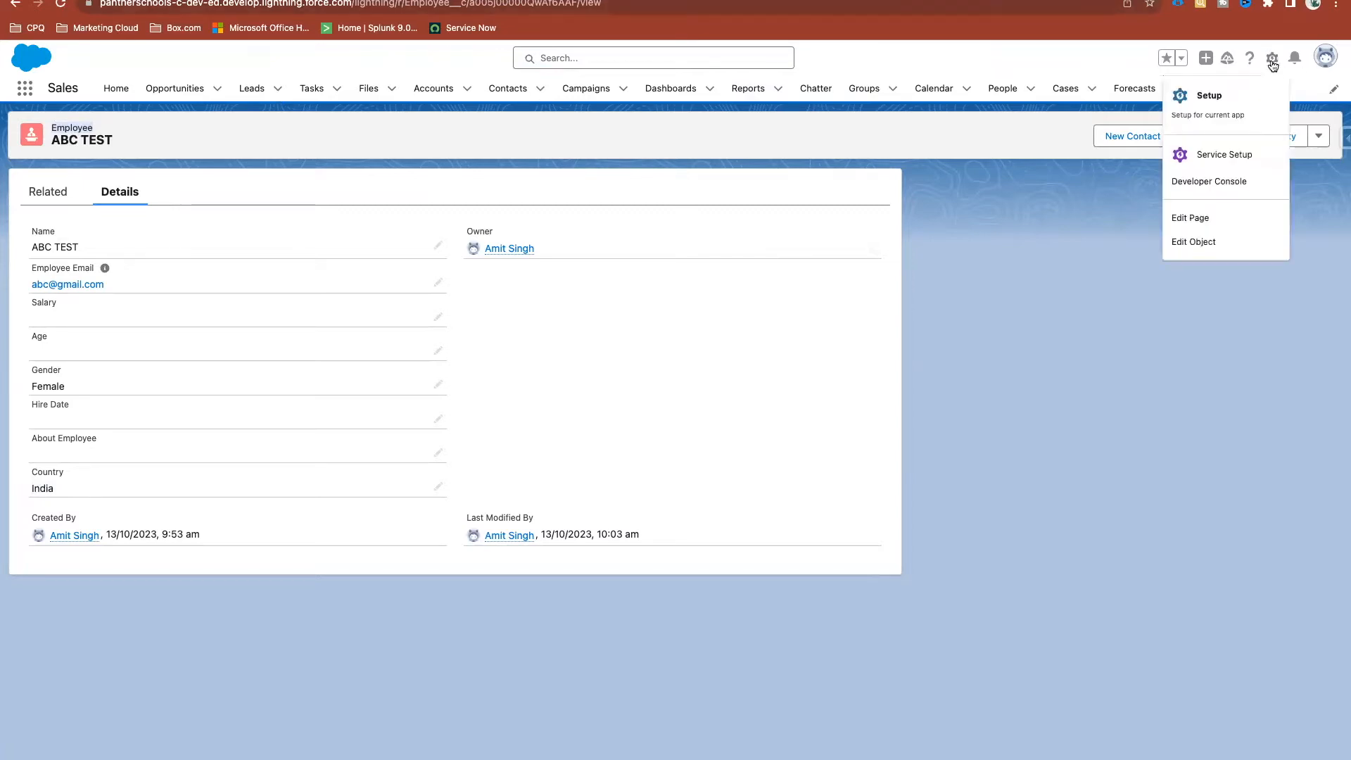
# Start a new custom object from the Setup Object Manager
pyautogui.click(1205, 100)
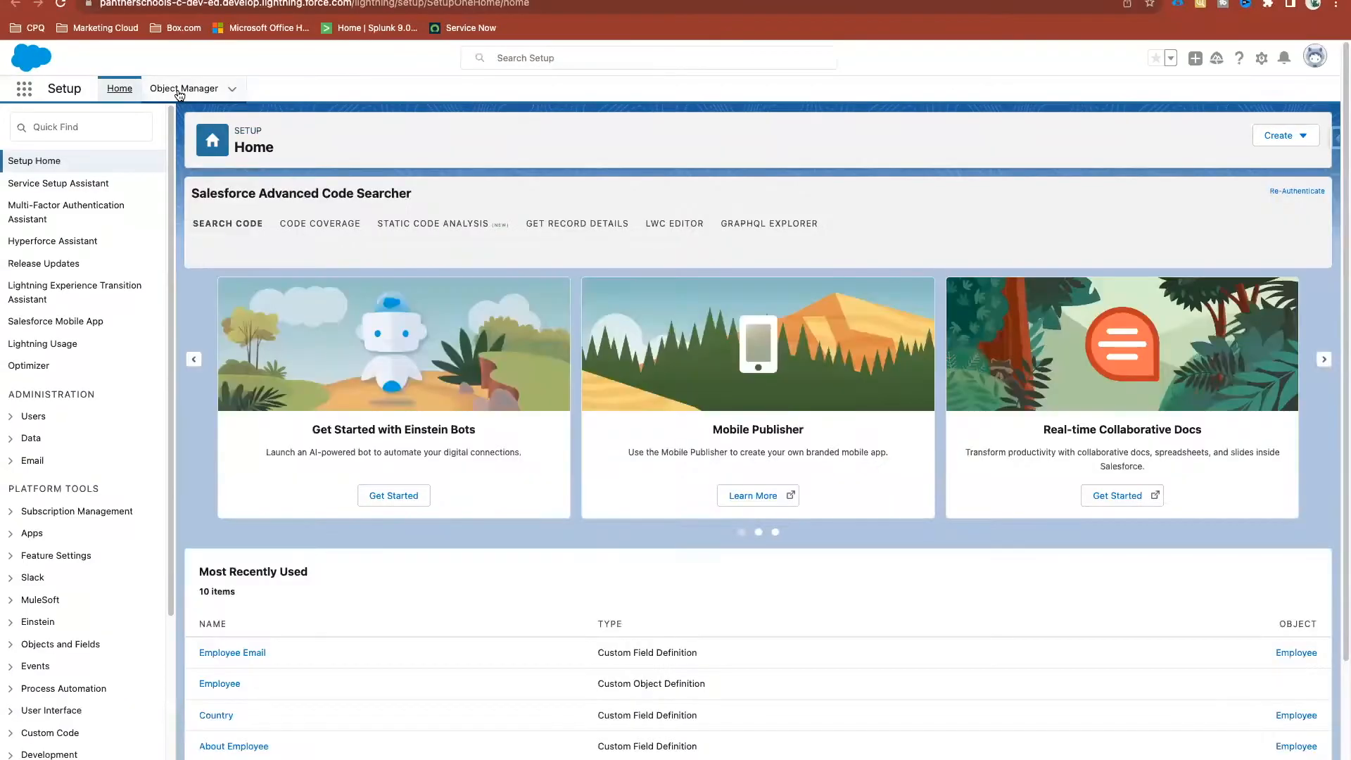
pyautogui.click(183, 88)
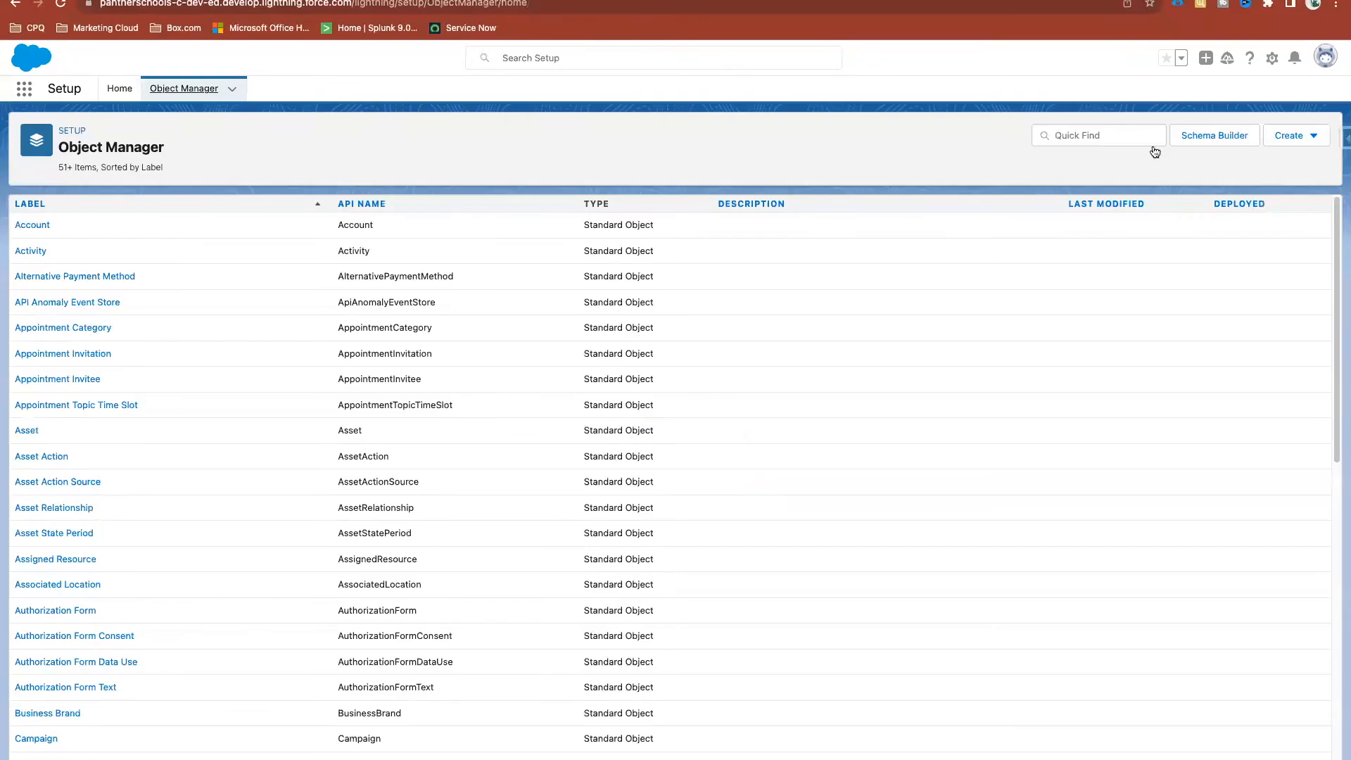
pyautogui.click(1297, 136)
pyautogui.click(1253, 173)
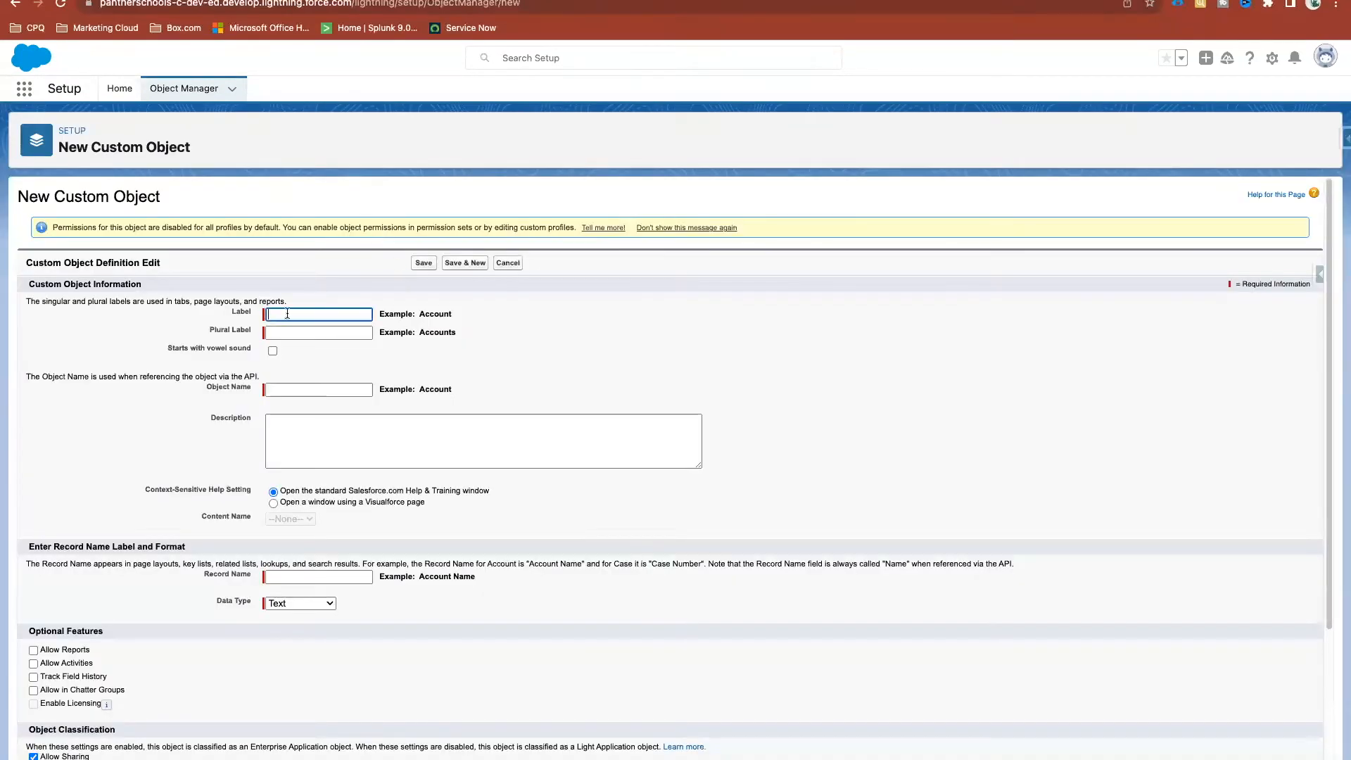
# Enter Customer as the object label and Customers as the plural label
pyautogui.click(289, 314)
pyautogui.write('Customer')
pyautogui.press('Tab')
pyautogui.write('Customers')
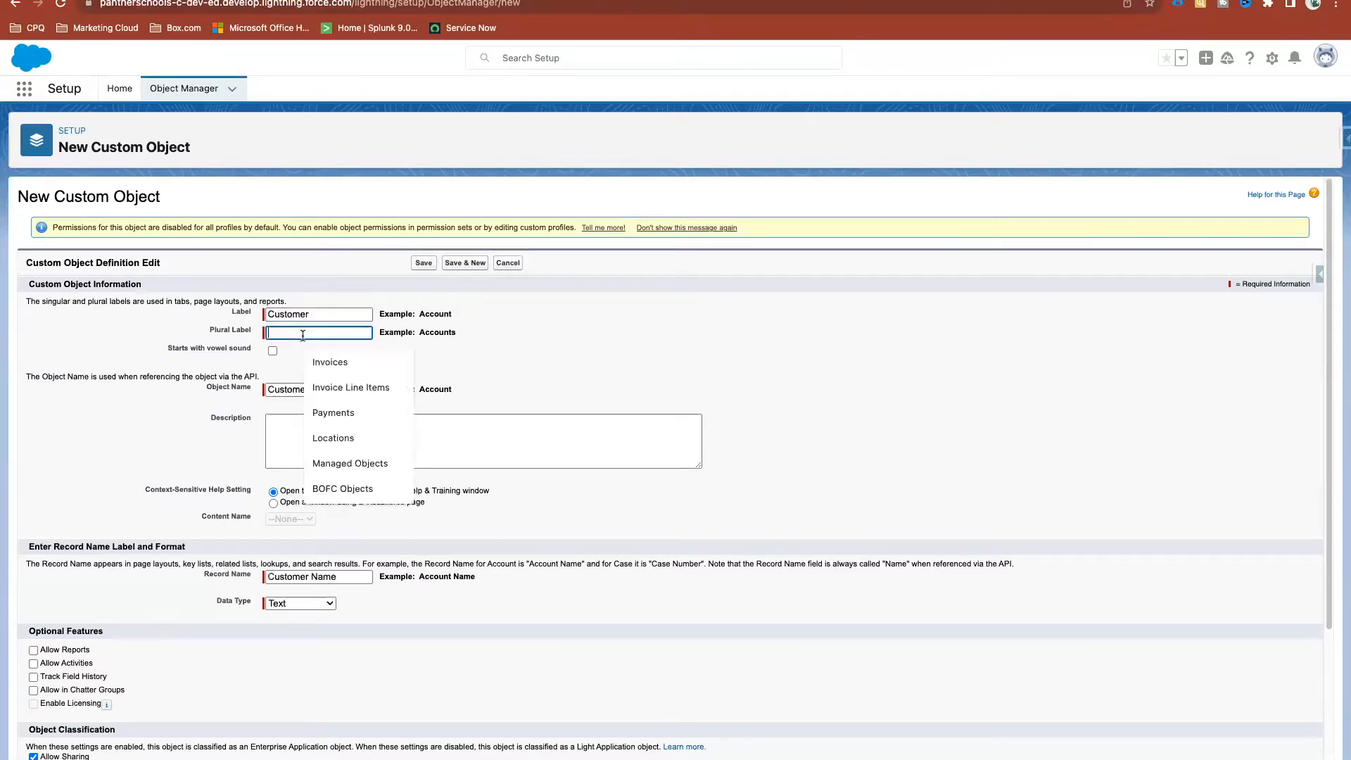
# Set the record name to Name, keeping Text as its data type
pyautogui.scroll(-3, 457, 379)
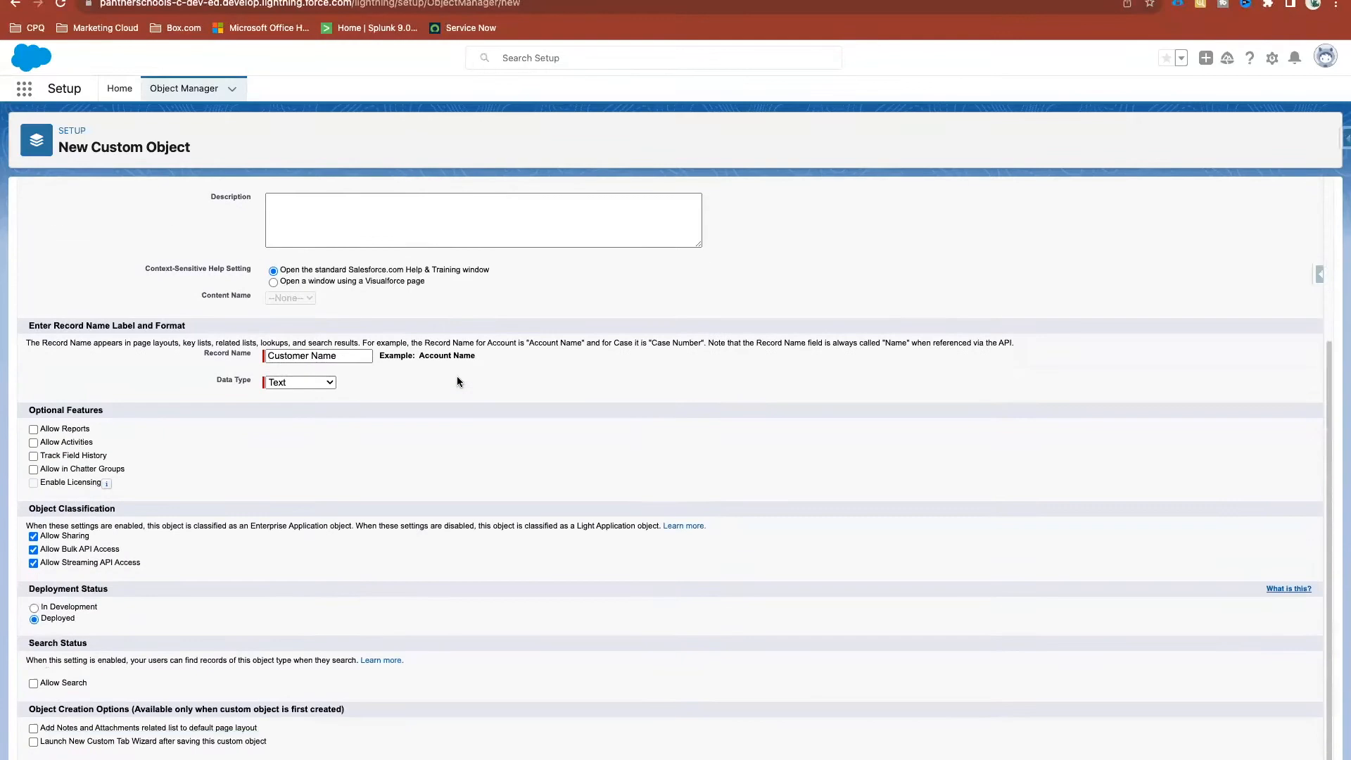
pyautogui.moveTo(195, 352); pyautogui.dragTo(261, 360)
pyautogui.click(198, 355)
pyautogui.click(367, 357)
pyautogui.moveTo(366, 357); pyautogui.dragTo(221, 362)
pyautogui.doubleClick(288, 358)
pyautogui.press('BackSpace')
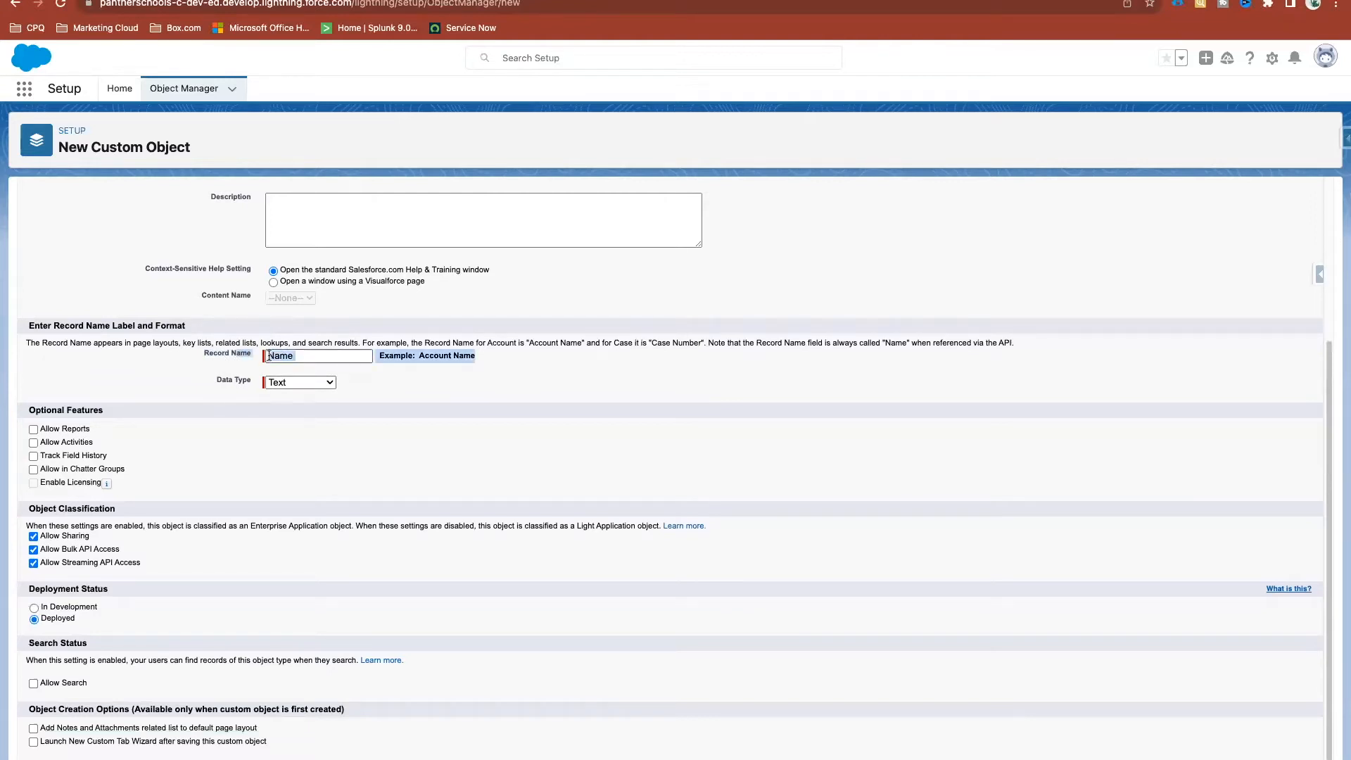
pyautogui.click(198, 326)
pyautogui.moveTo(197, 326); pyautogui.dragTo(32, 326)
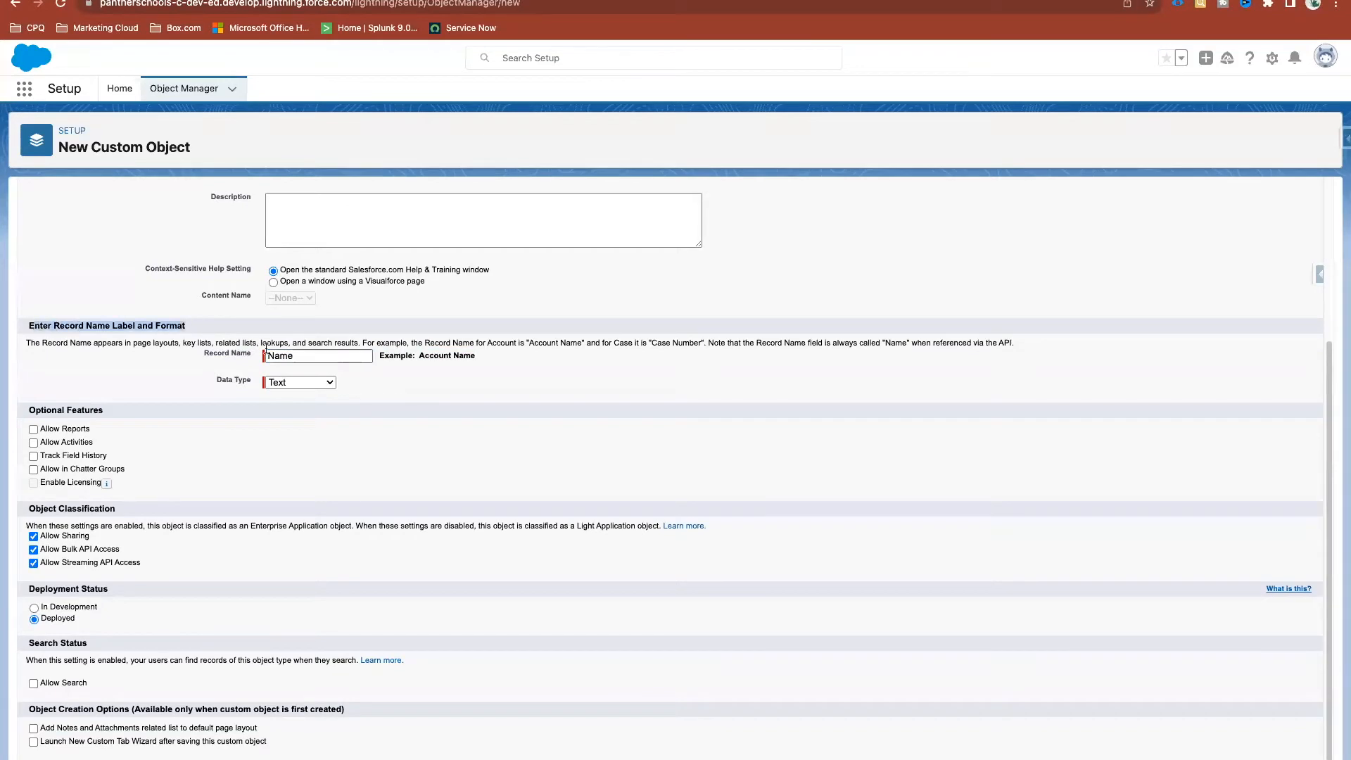
pyautogui.moveTo(315, 354); pyautogui.dragTo(240, 374)
pyautogui.click(289, 383)
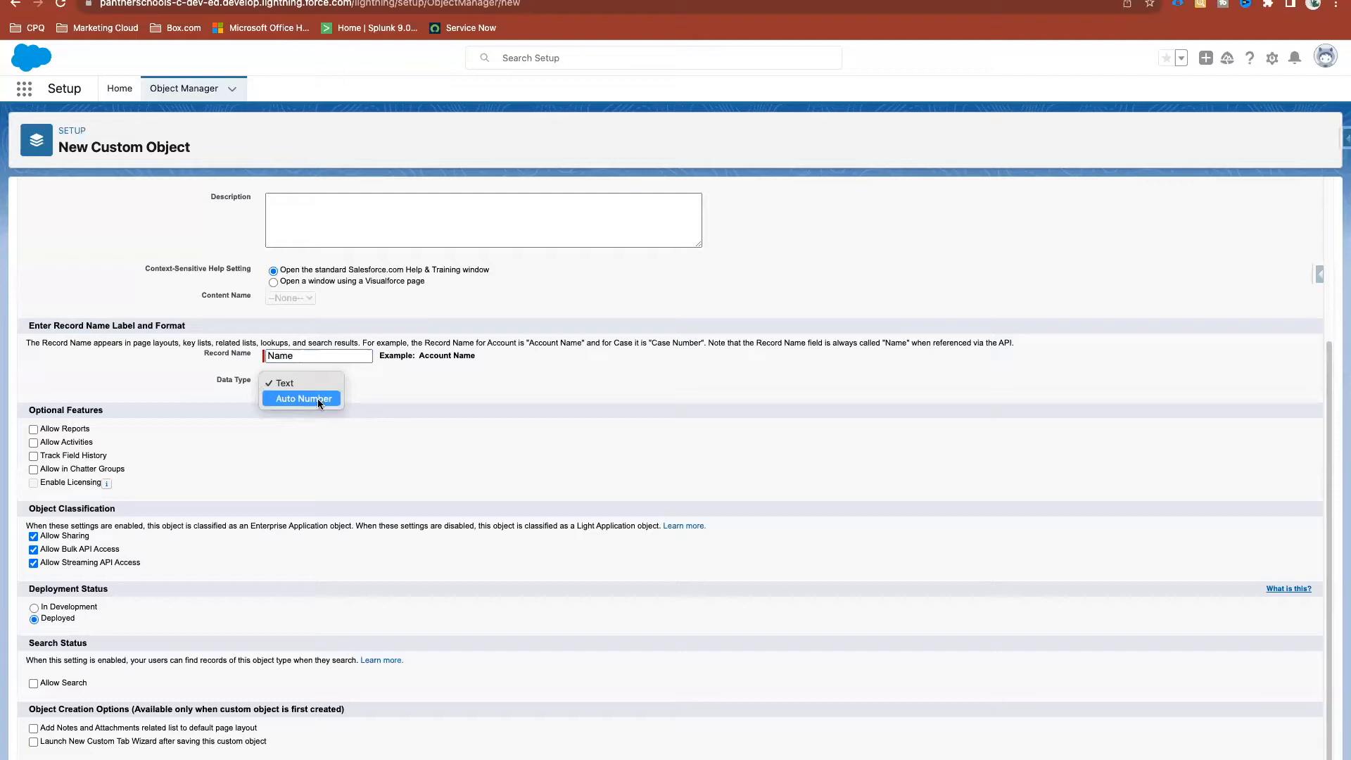
pyautogui.click(298, 386)
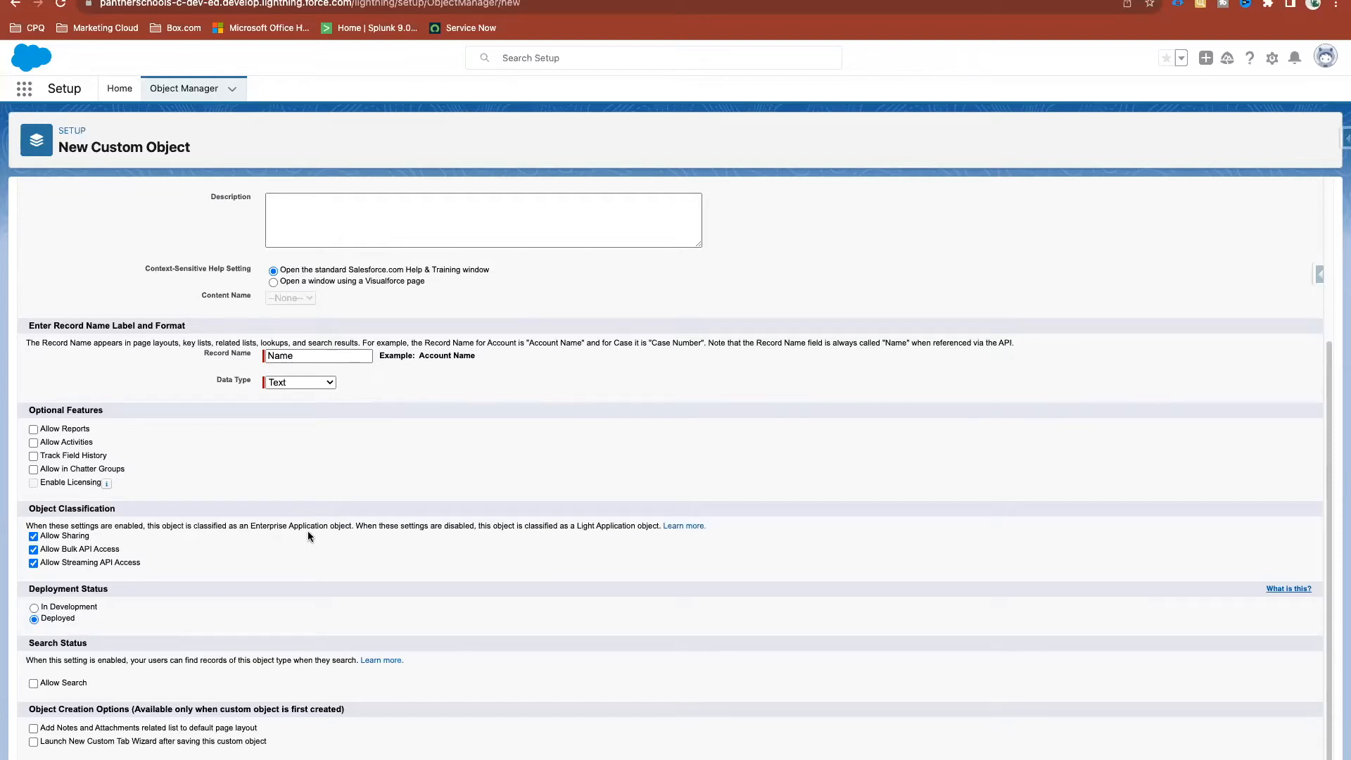
# Enable 'Launch New Custom Tab Wizard after saving this custom object'
pyautogui.scroll(4, 308, 536)
pyautogui.moveTo(327, 317); pyautogui.dragTo(218, 321)
pyautogui.press('super+c')
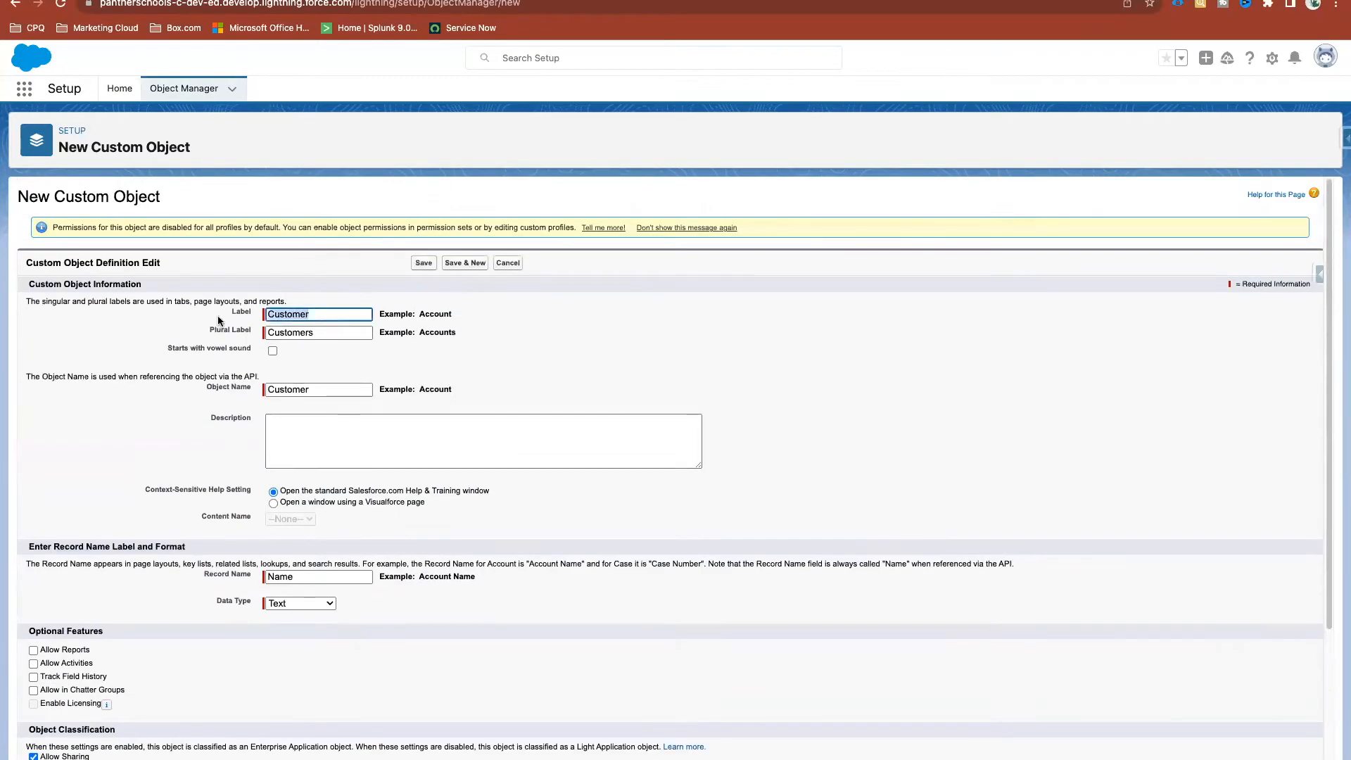
pyautogui.scroll(-3, 582, 361)
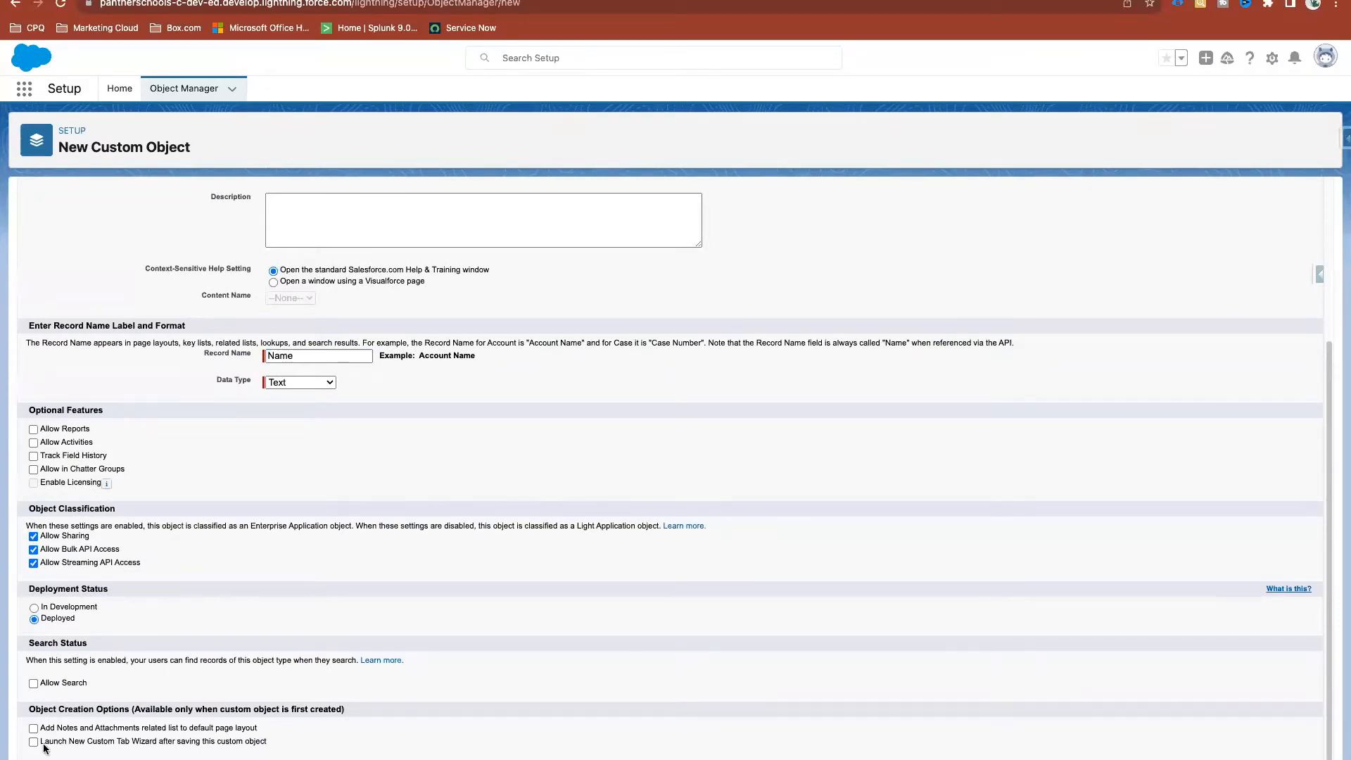
pyautogui.moveTo(41, 745); pyautogui.dragTo(266, 746)
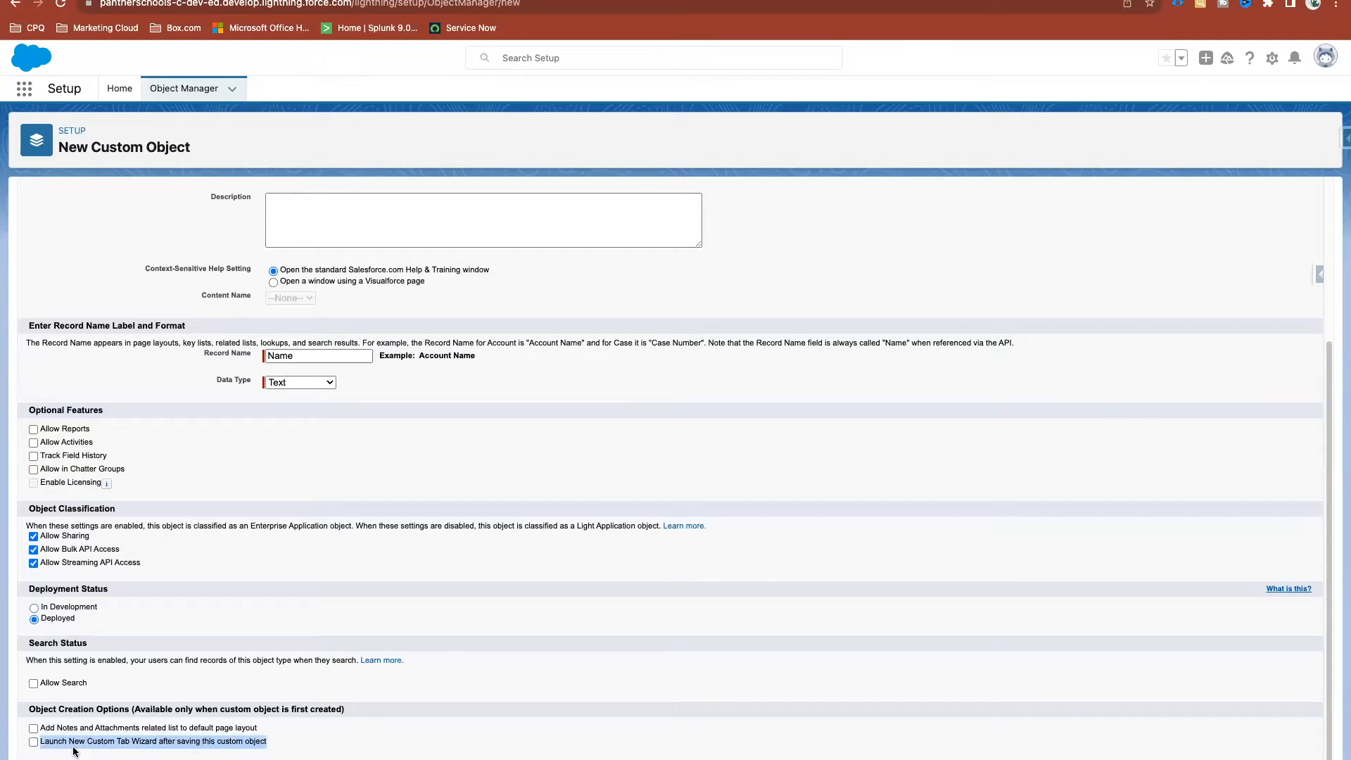
pyautogui.click(33, 742)
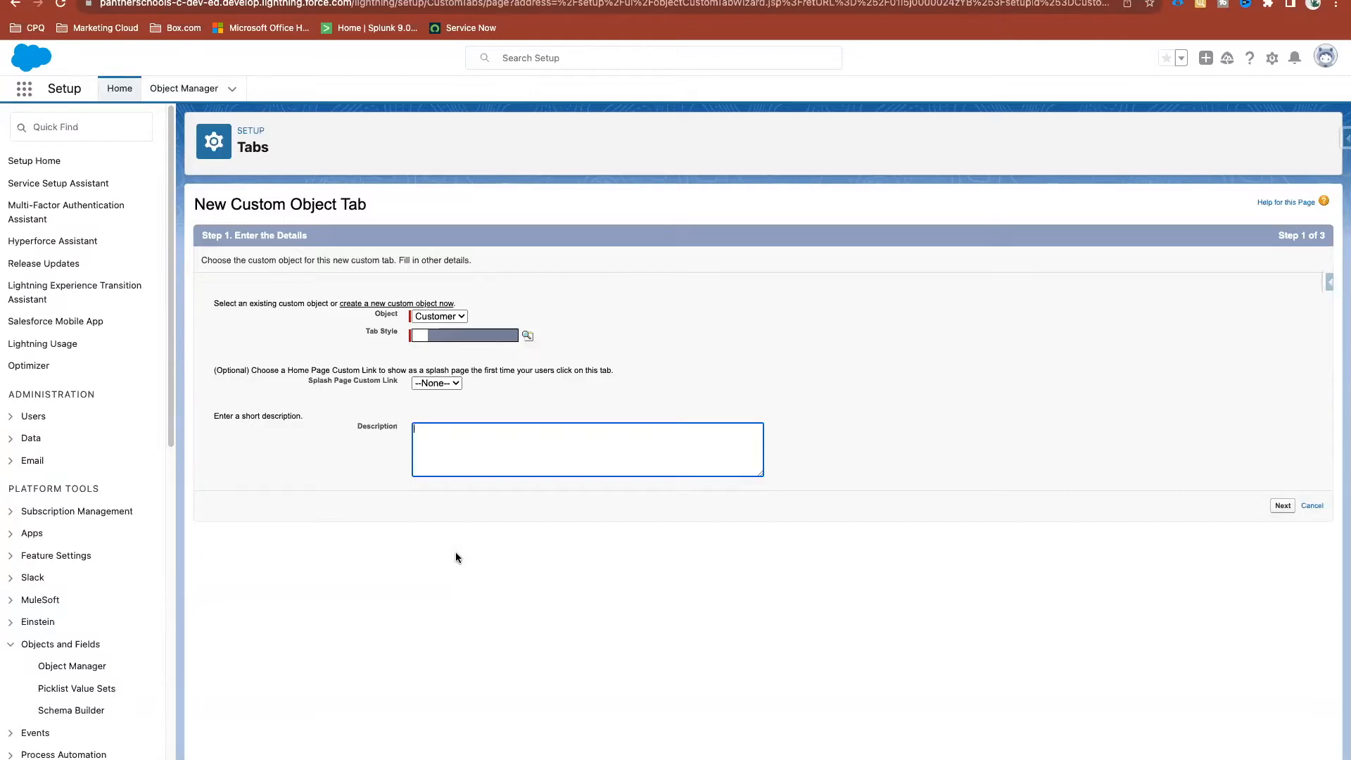
# Give the Customer tab the Bridge style and continue past profiles to app selection
pyautogui.click(480, 336)
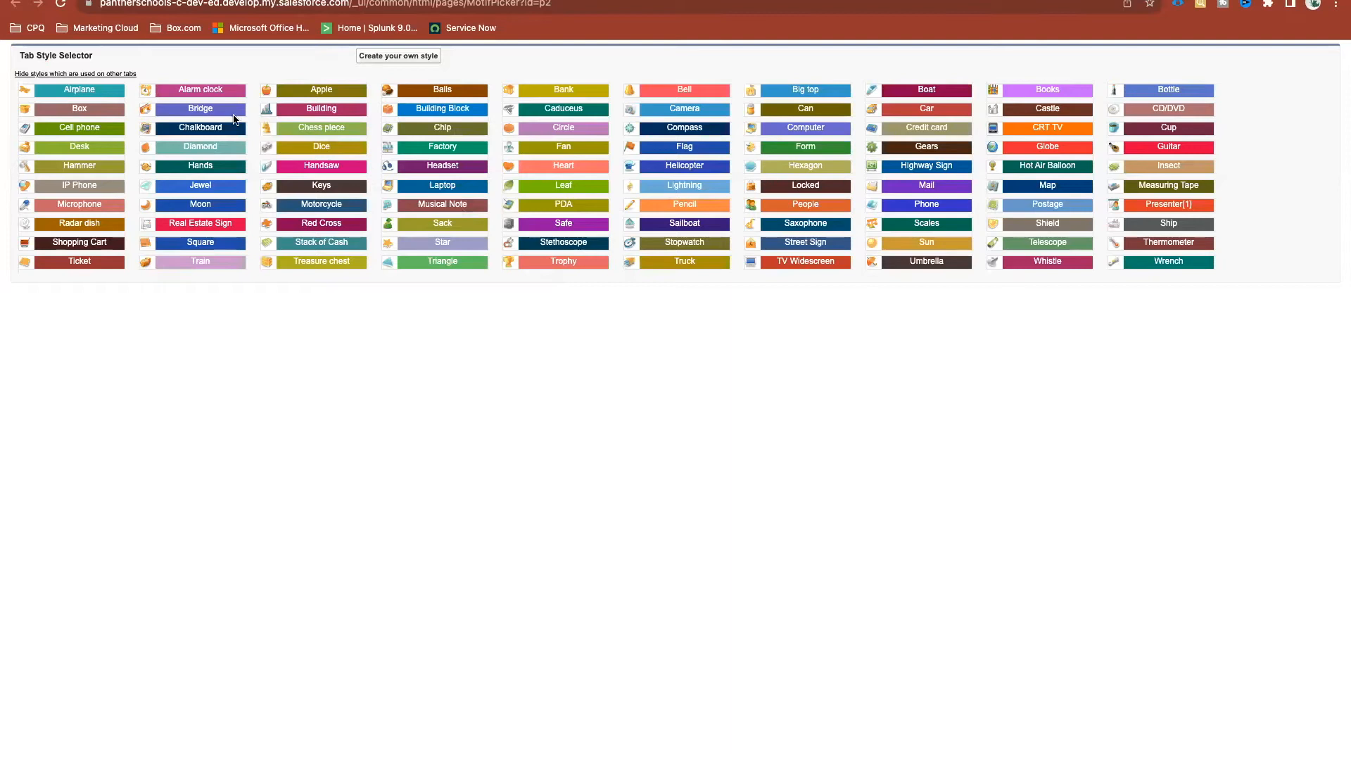
pyautogui.click(160, 111)
pyautogui.click(1281, 507)
pyautogui.scroll(-5, 984, 392)
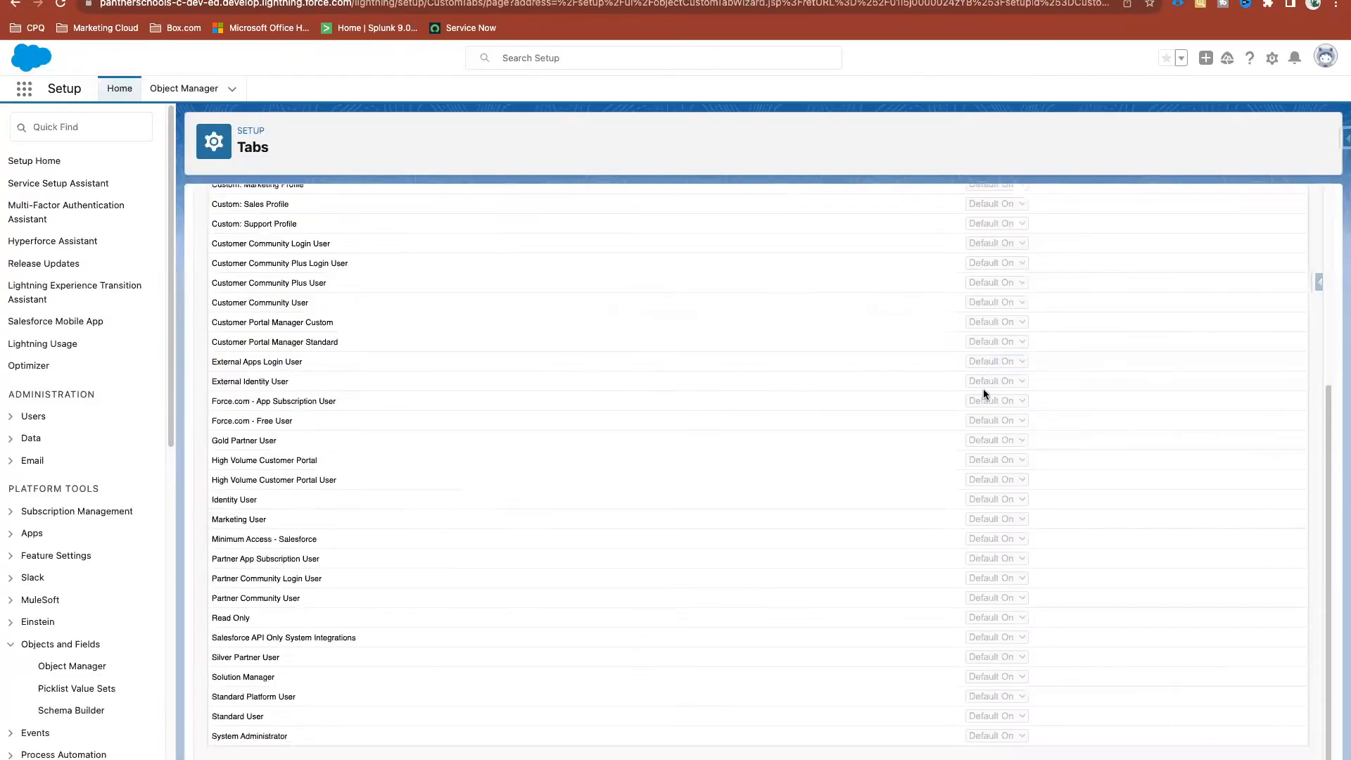
pyautogui.click(1259, 751)
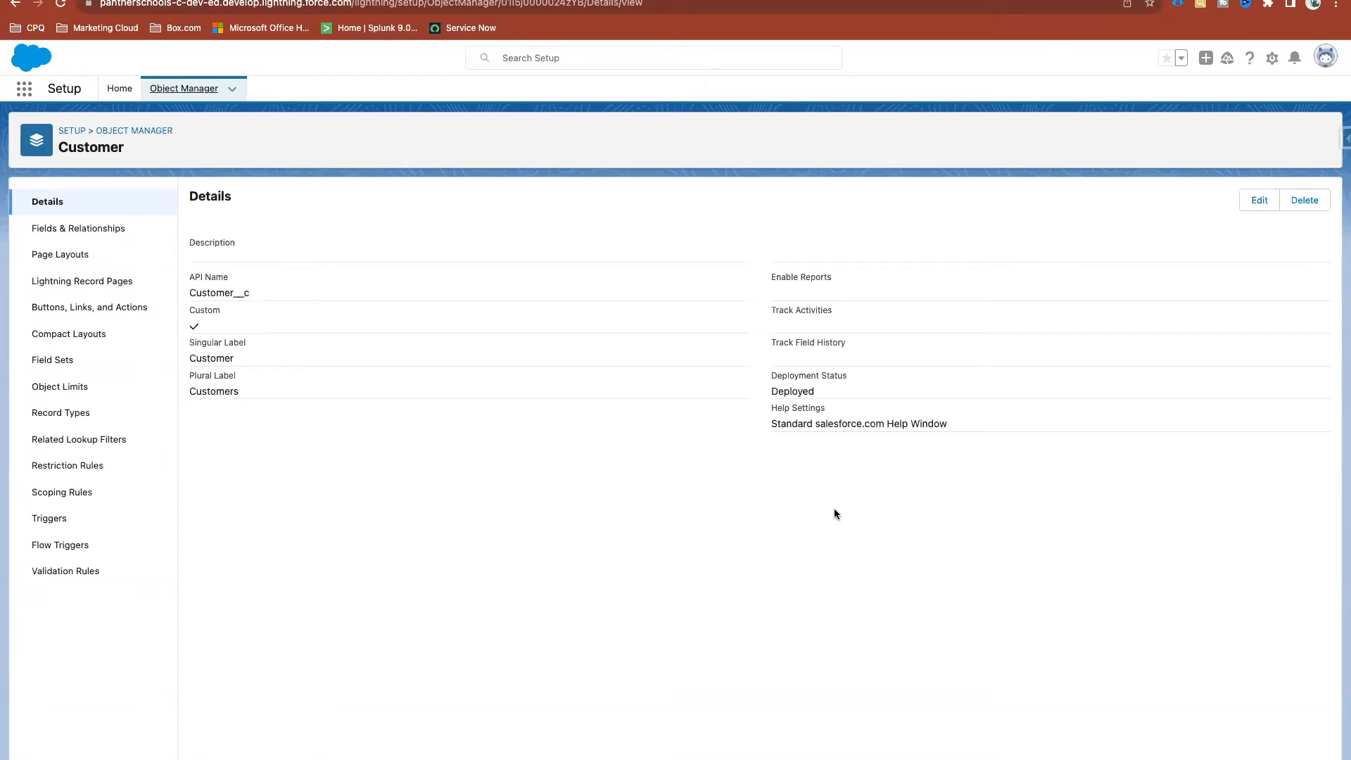
# Create a new picklist field on Customer labelled Country
pyautogui.click(82, 228)
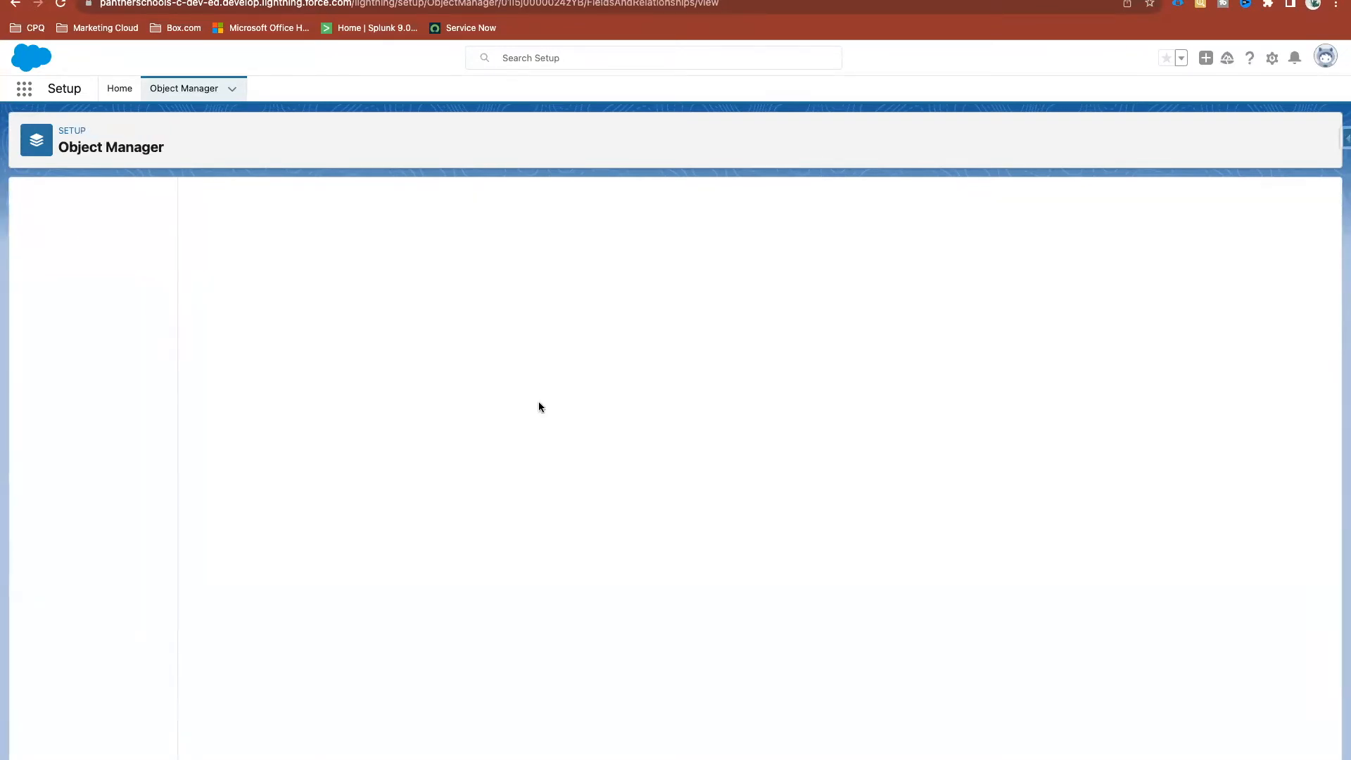
pyautogui.click(1032, 204)
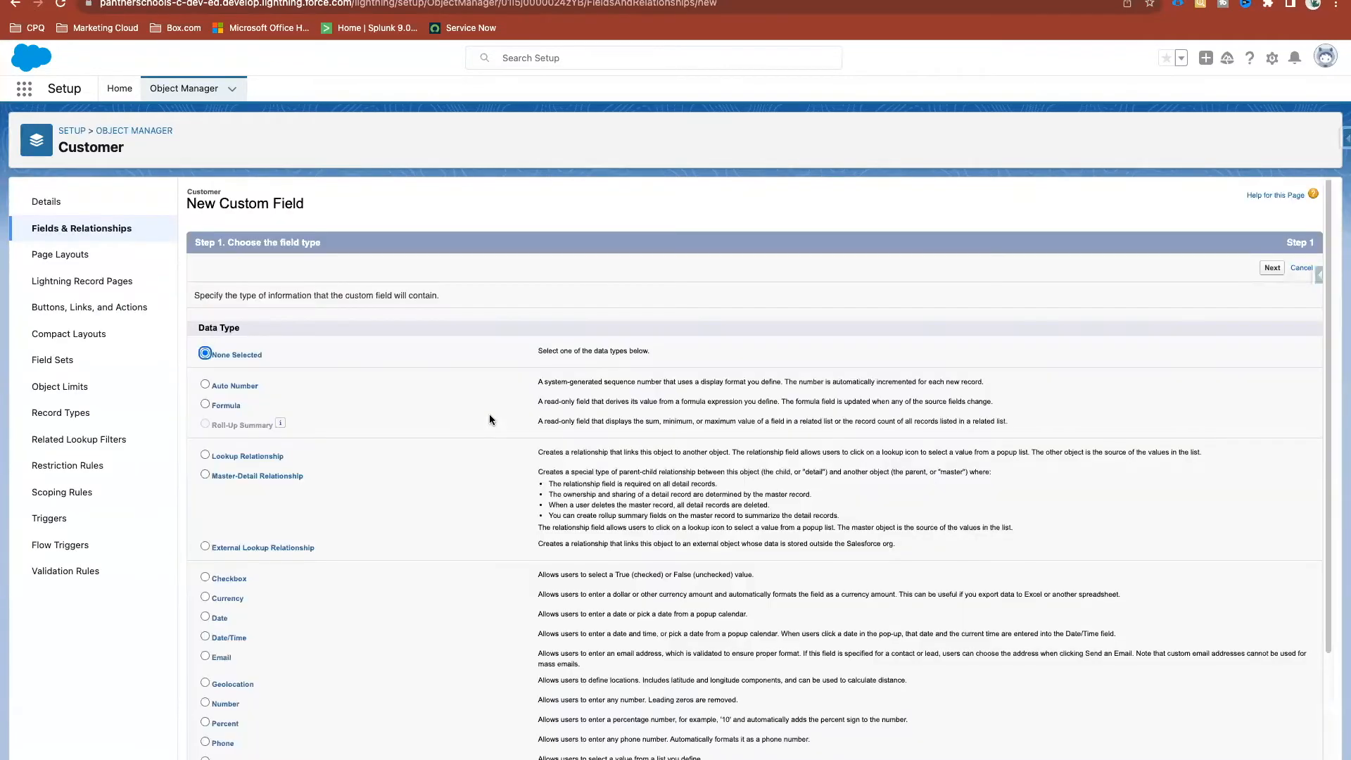
pyautogui.scroll(-2, 490, 418)
pyautogui.click(217, 582)
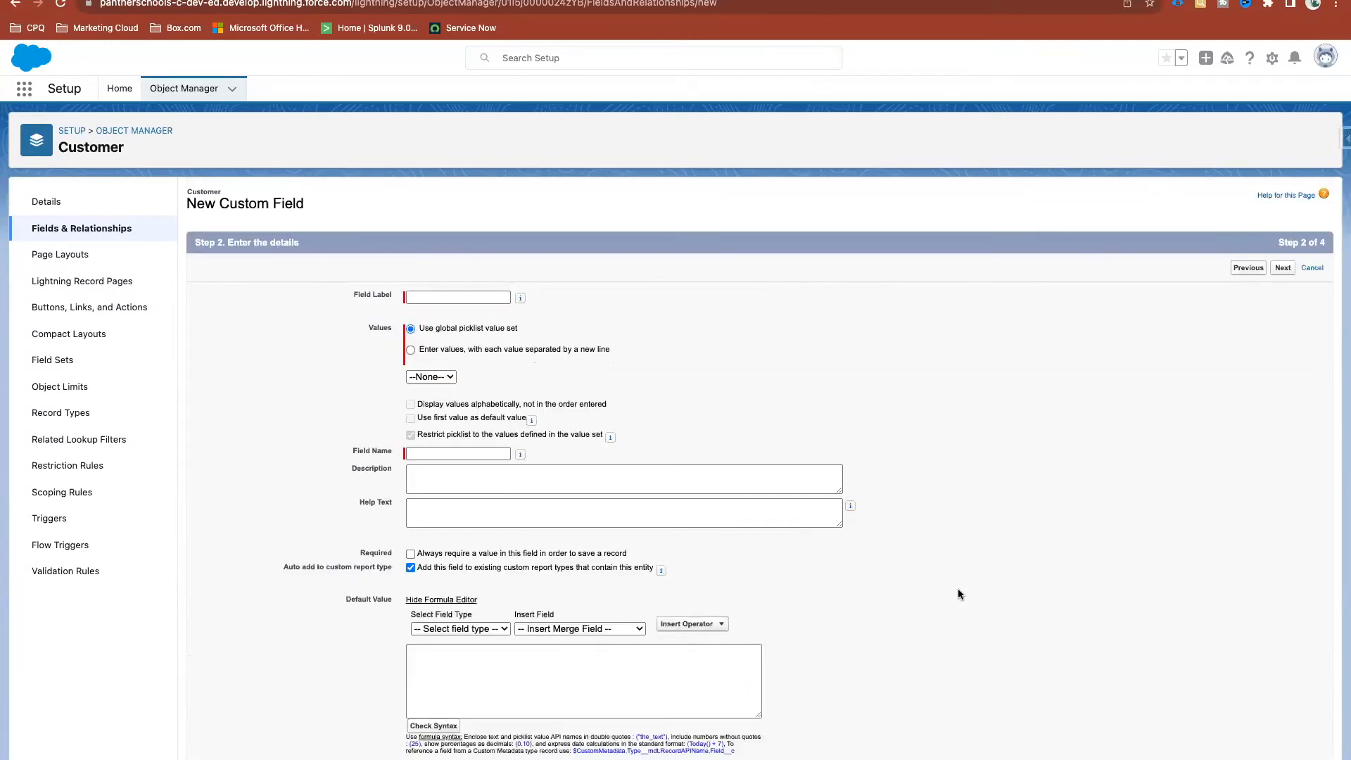
pyautogui.click(432, 297)
pyautogui.write('Country')
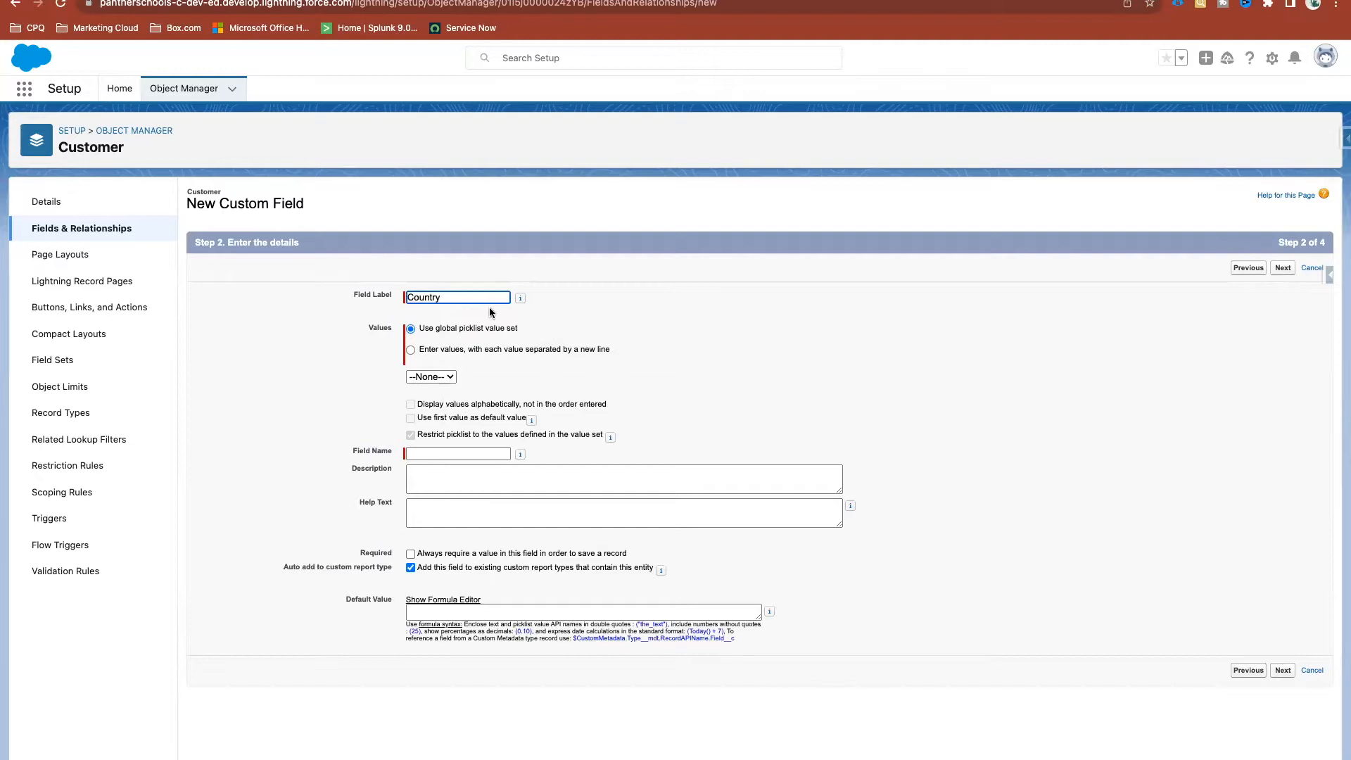
pyautogui.click(524, 311)
# Enter the spreadsheet's country names as the Country picklist values
pyautogui.click(470, 352)
pyautogui.click(437, 408)
pyautogui.press('super+v')
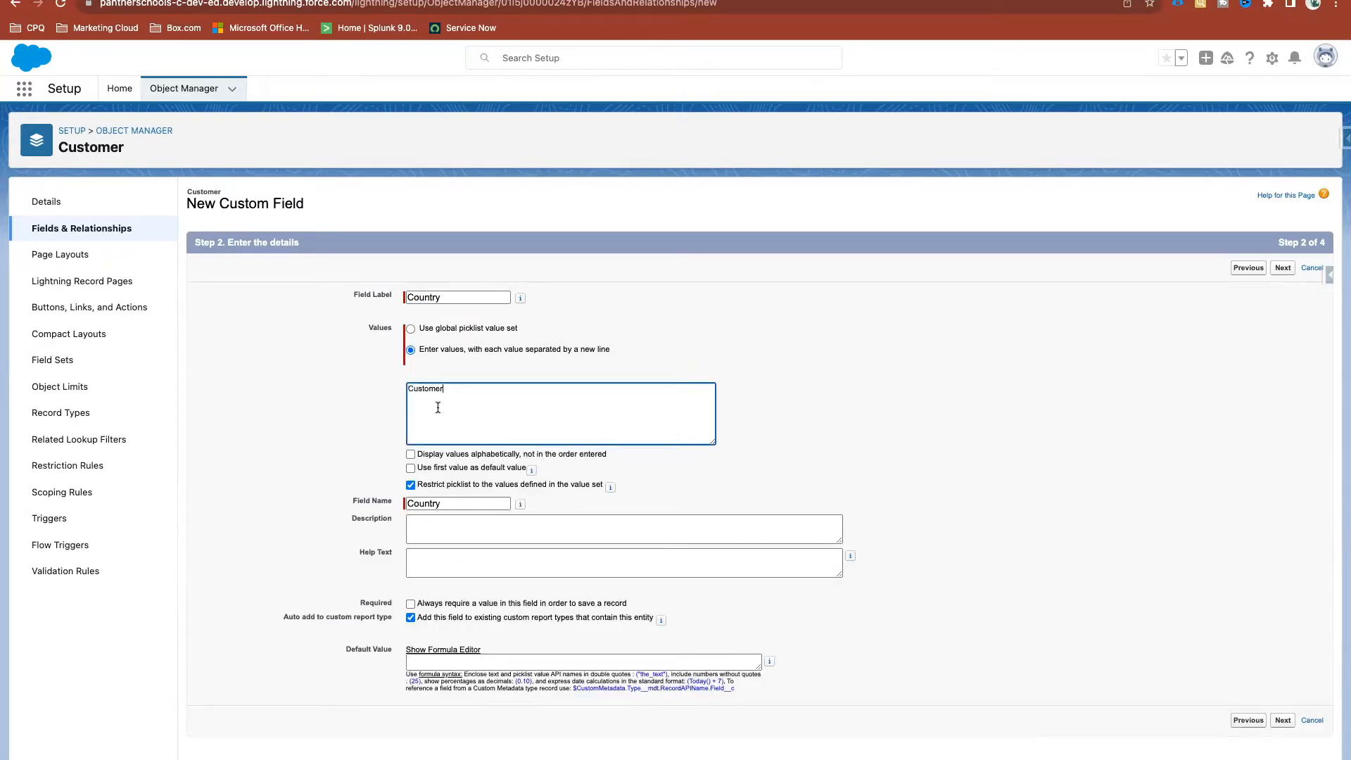
pyautogui.press('super+z')
pyautogui.click(521, 1)
pyautogui.press('super+c')
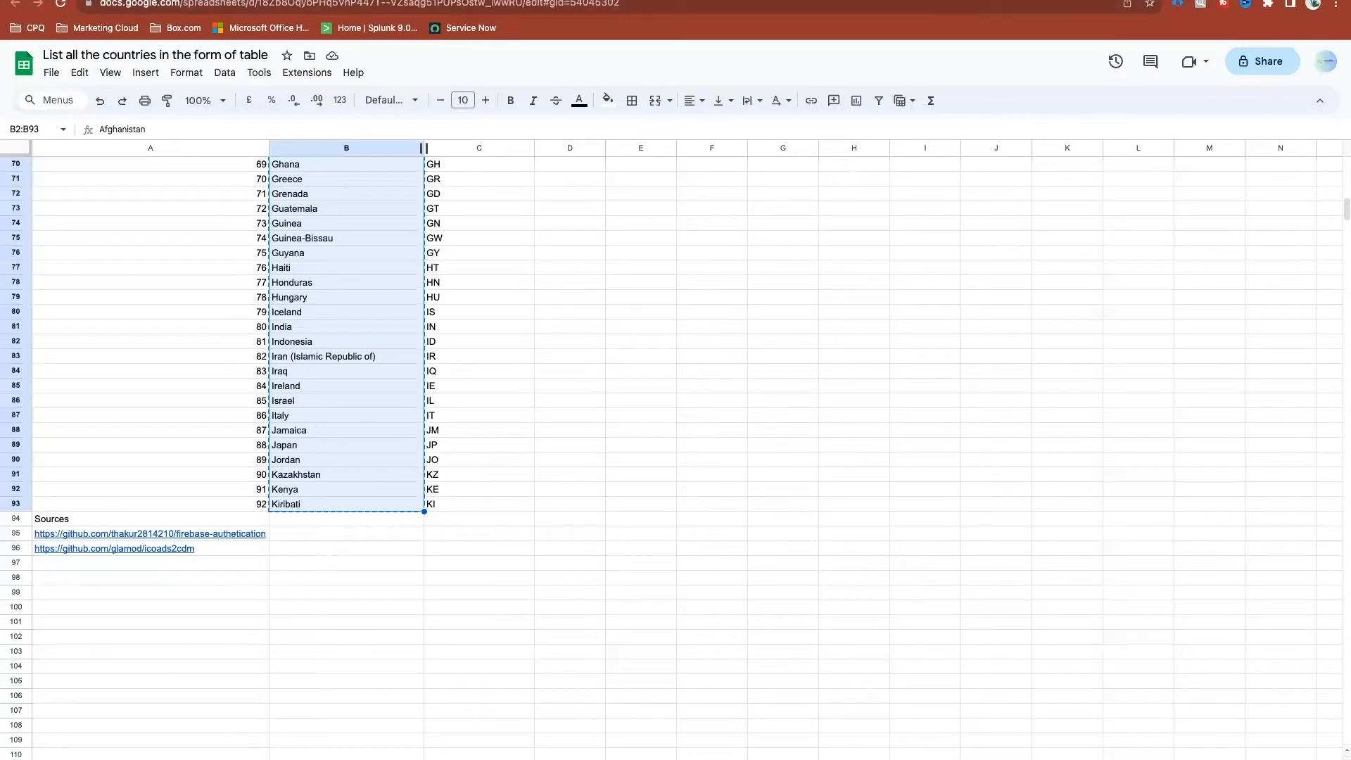
pyautogui.click(443, 1)
pyautogui.press('super+v')
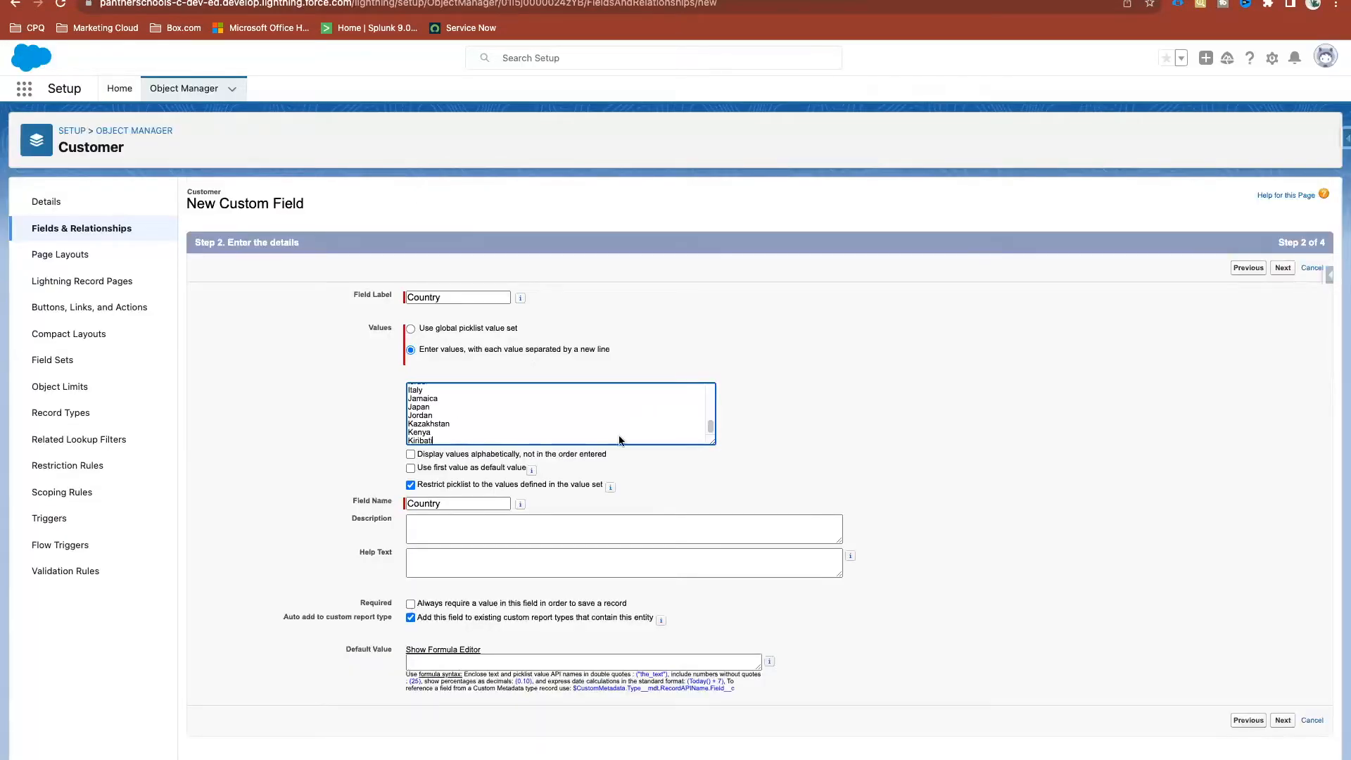
# Make the Country field visible to all profiles, keep it on the layout, and save
pyautogui.click(1282, 269)
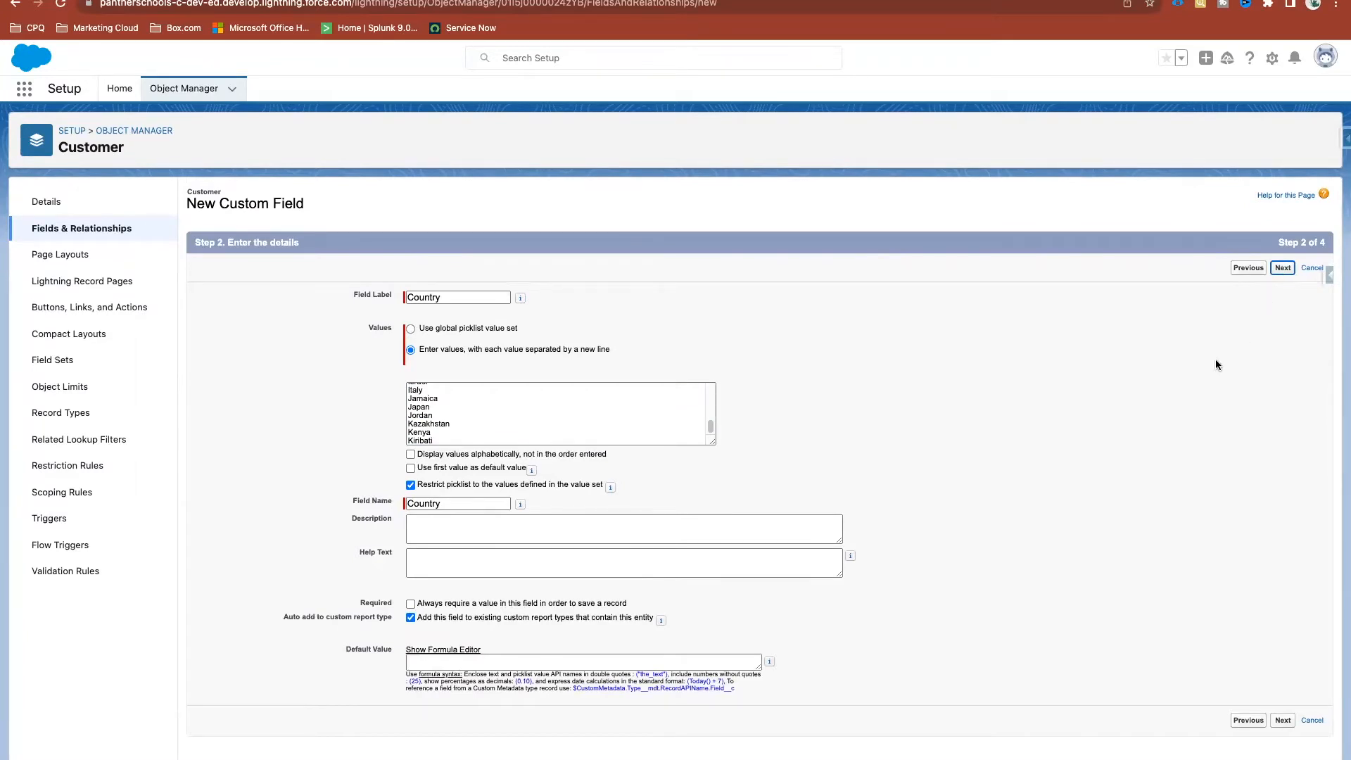
pyautogui.click(954, 386)
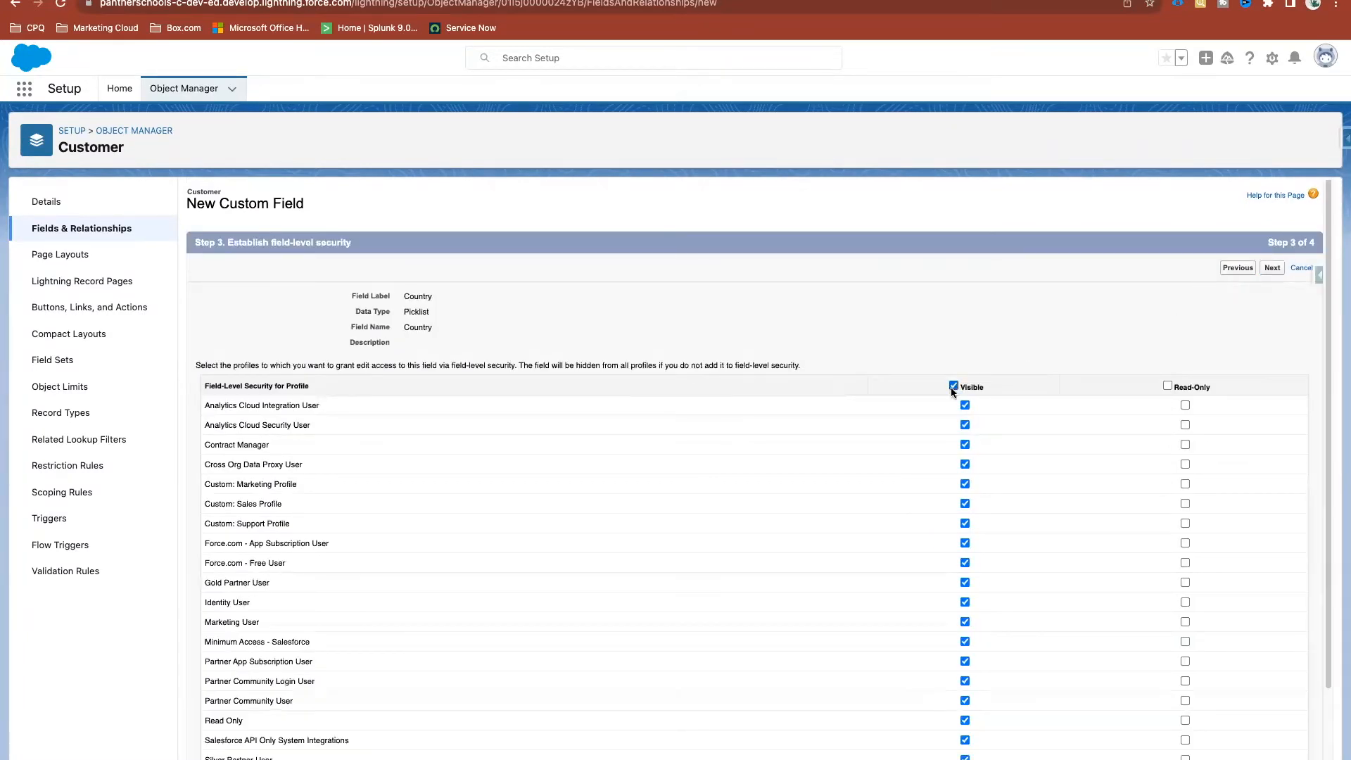
pyautogui.click(1272, 269)
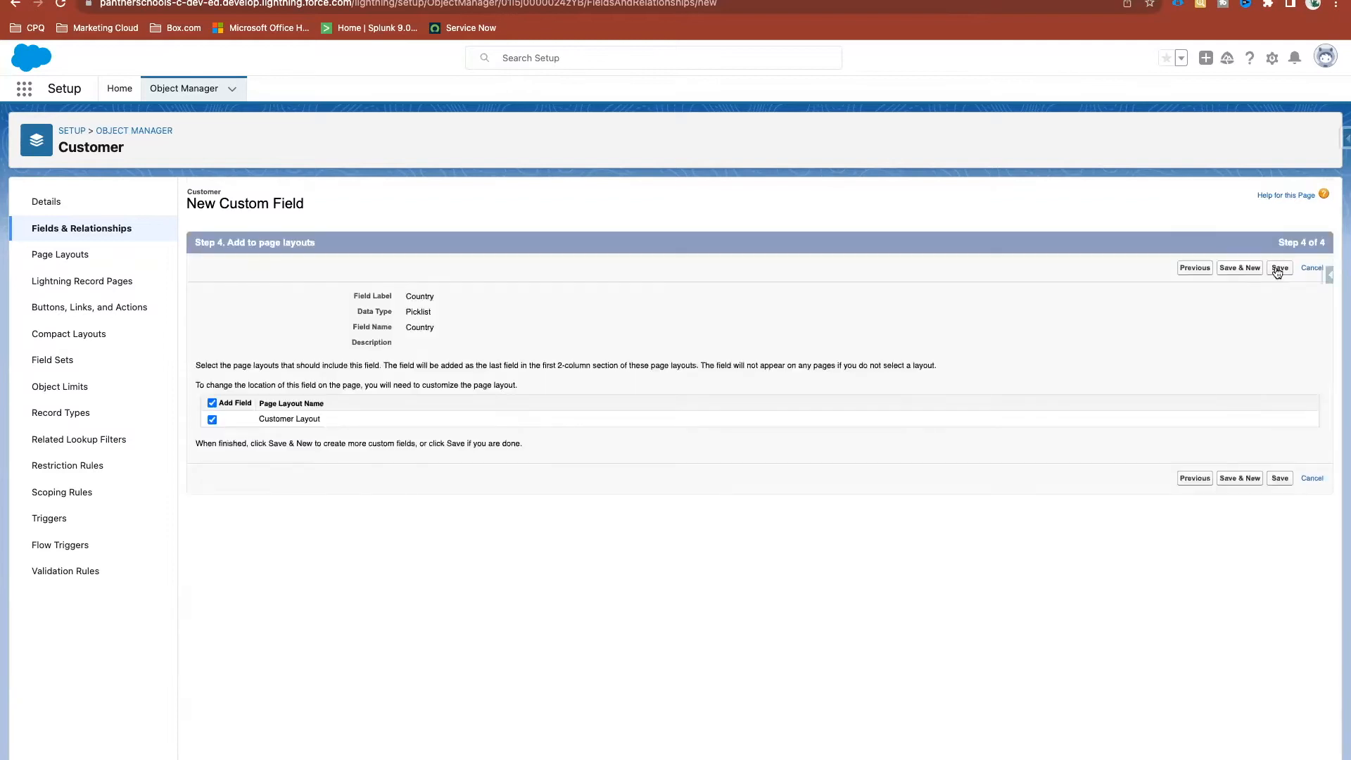
pyautogui.click(1279, 271)
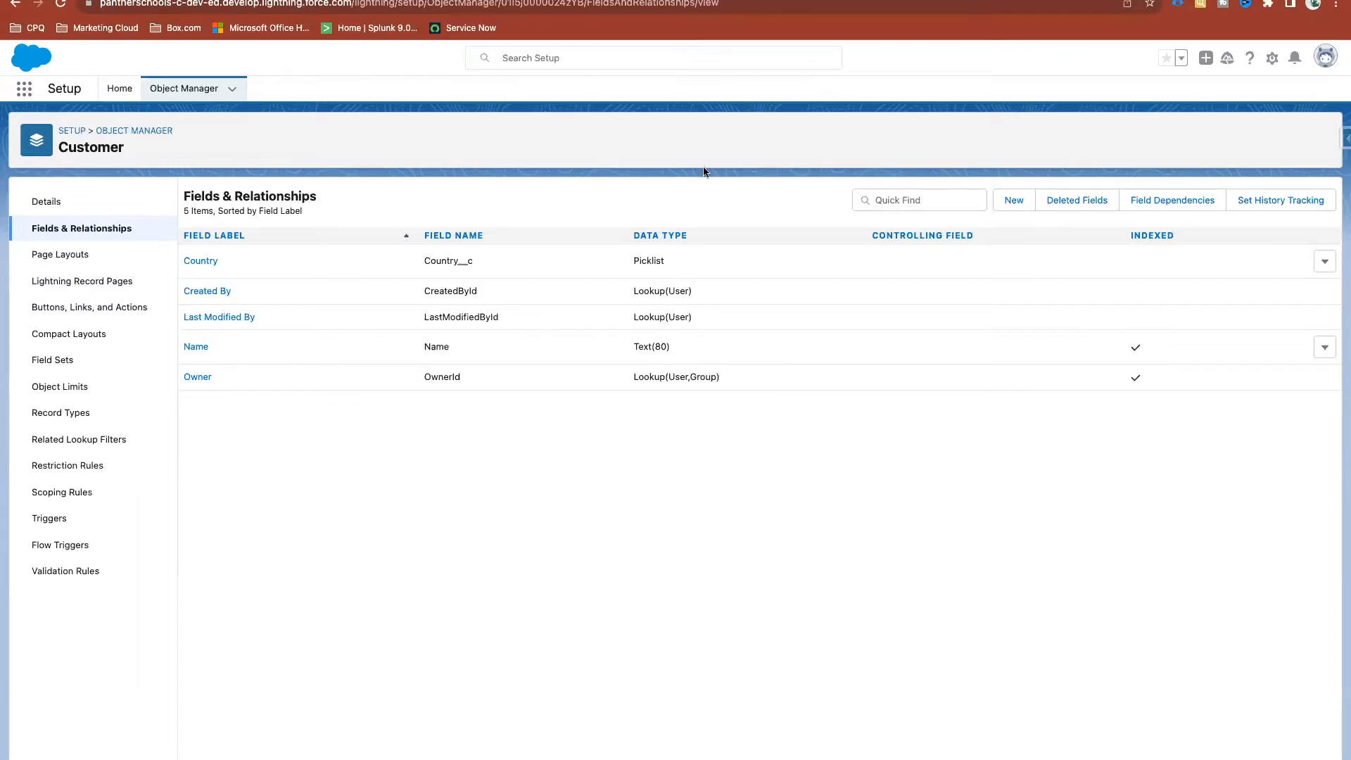
pyautogui.click(408, 1)
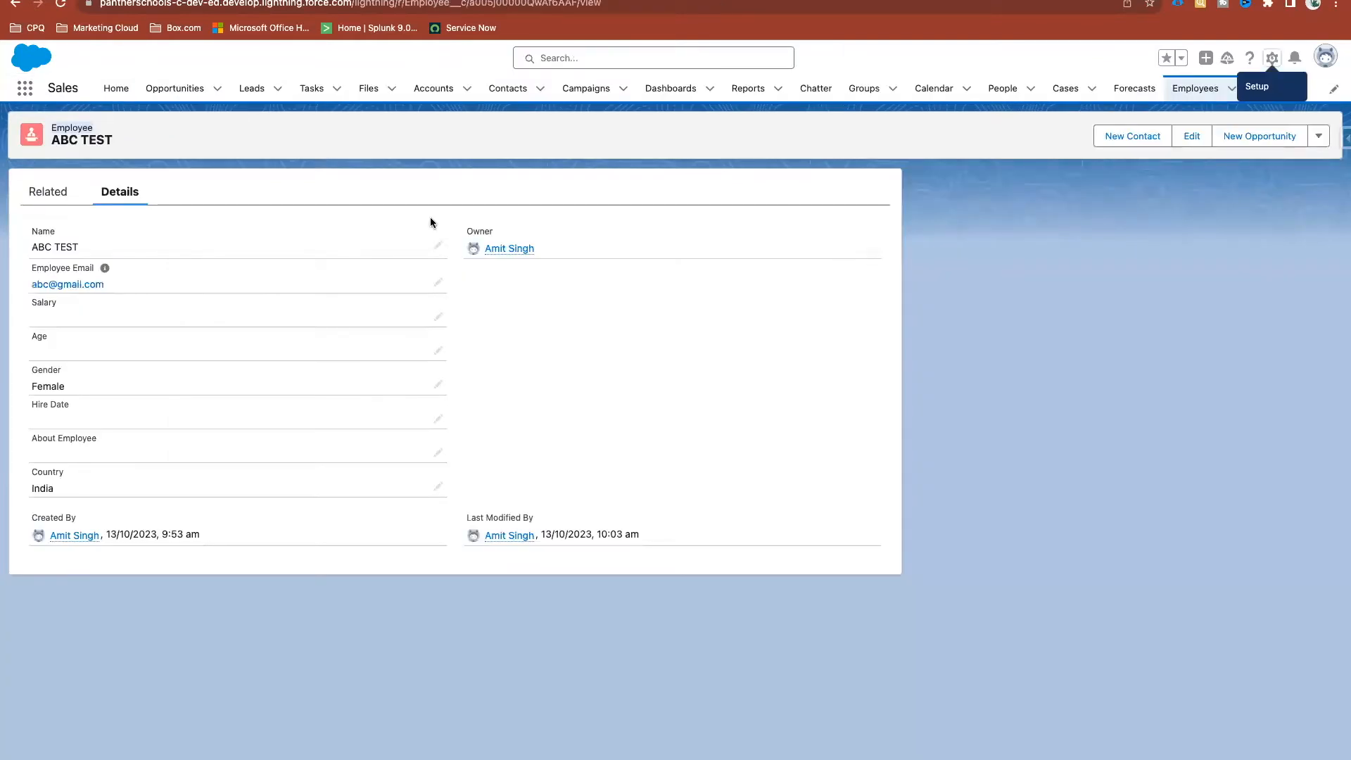
pyautogui.click(438, 492)
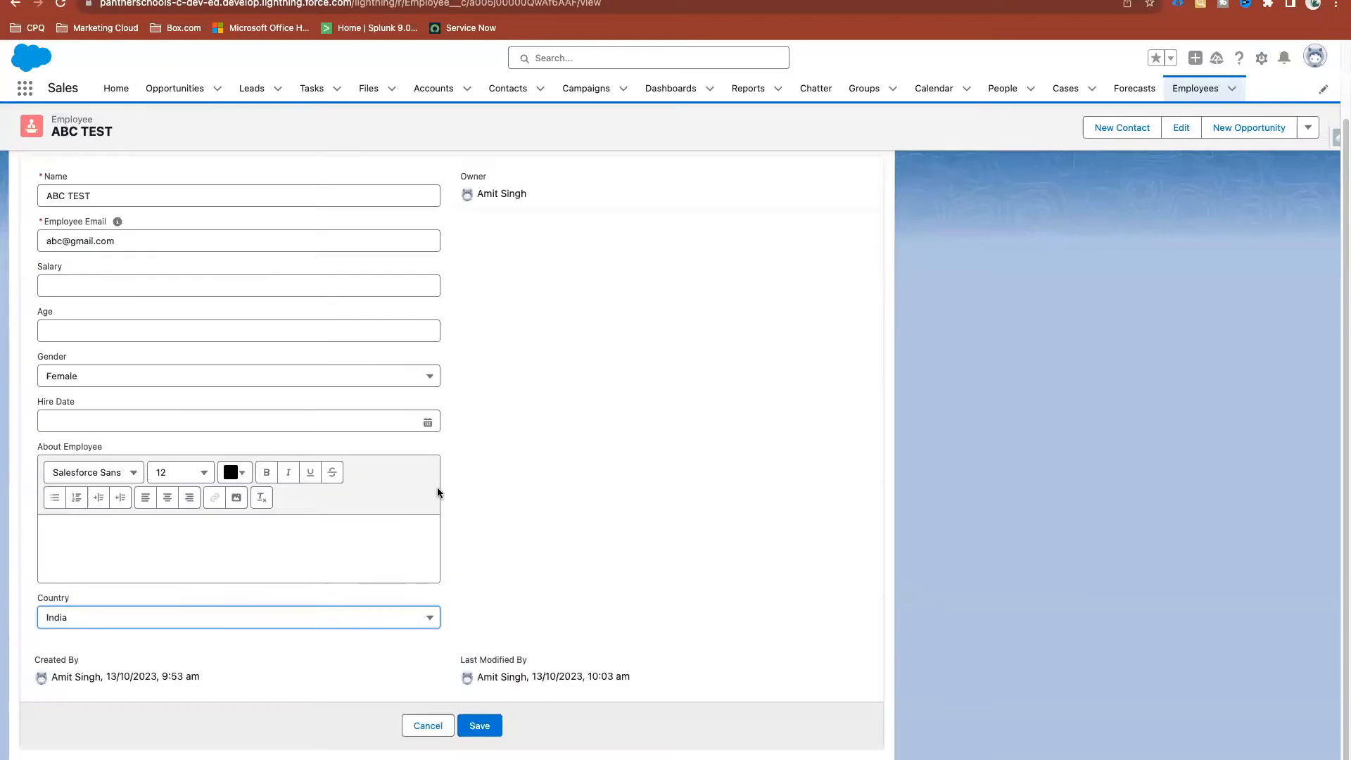
pyautogui.click(220, 614)
pyautogui.scroll(15, 229, 477)
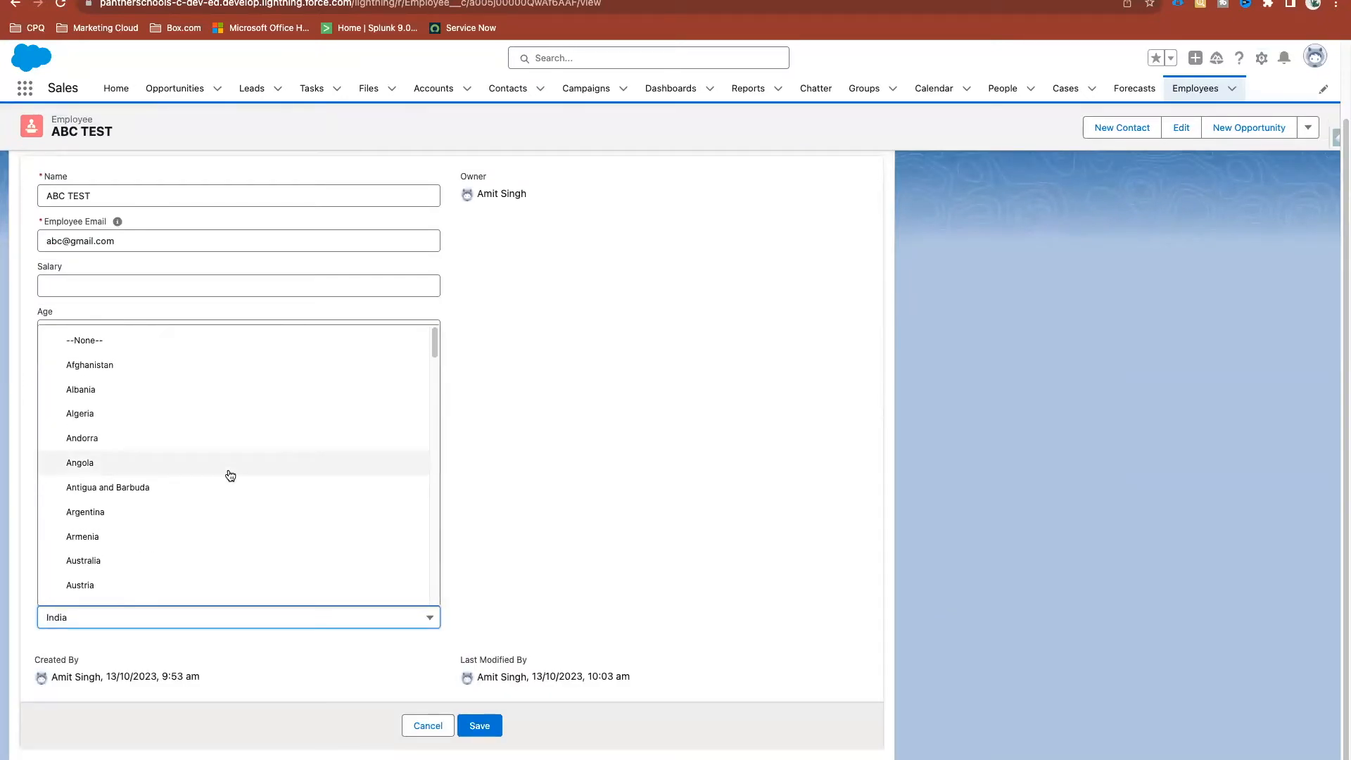
pyautogui.click(428, 726)
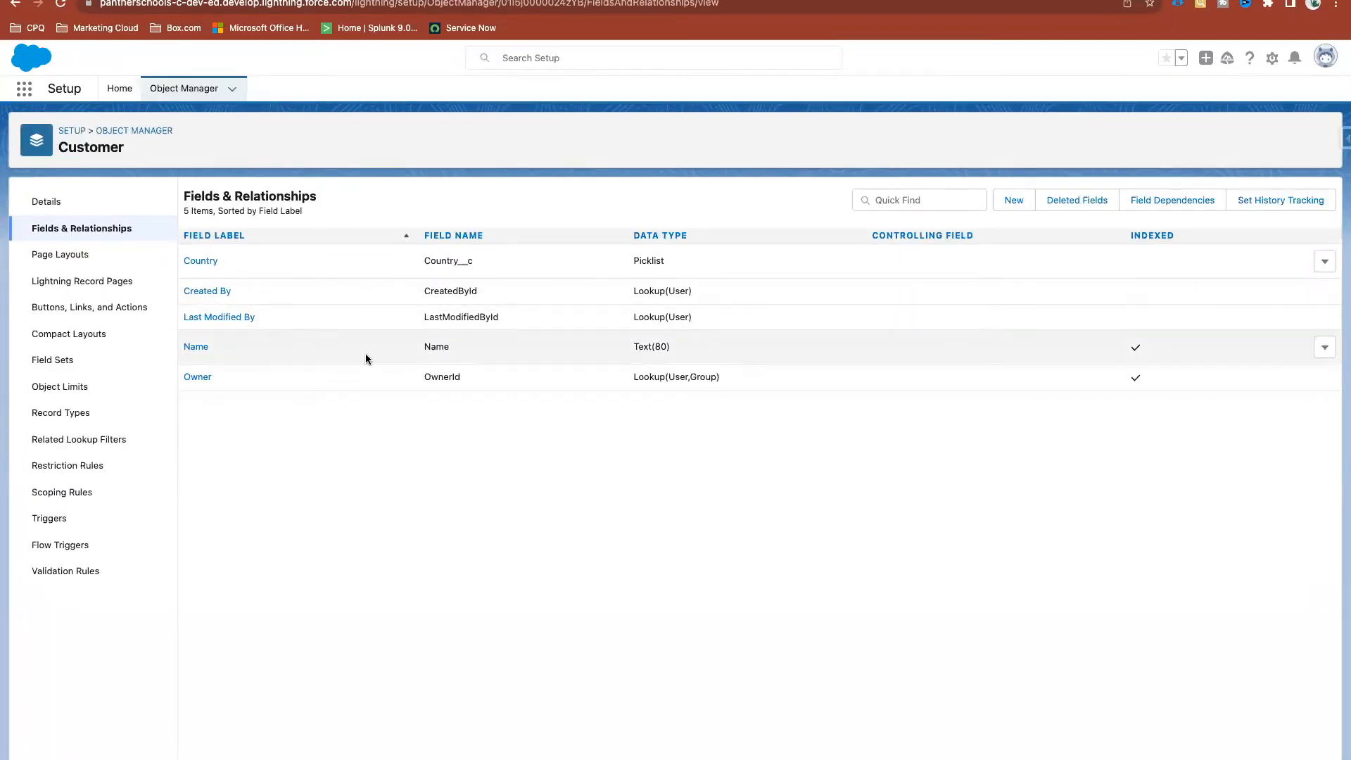
# Review the Customer Country field's values, then open the Employee Country field's details
pyautogui.click(206, 263)
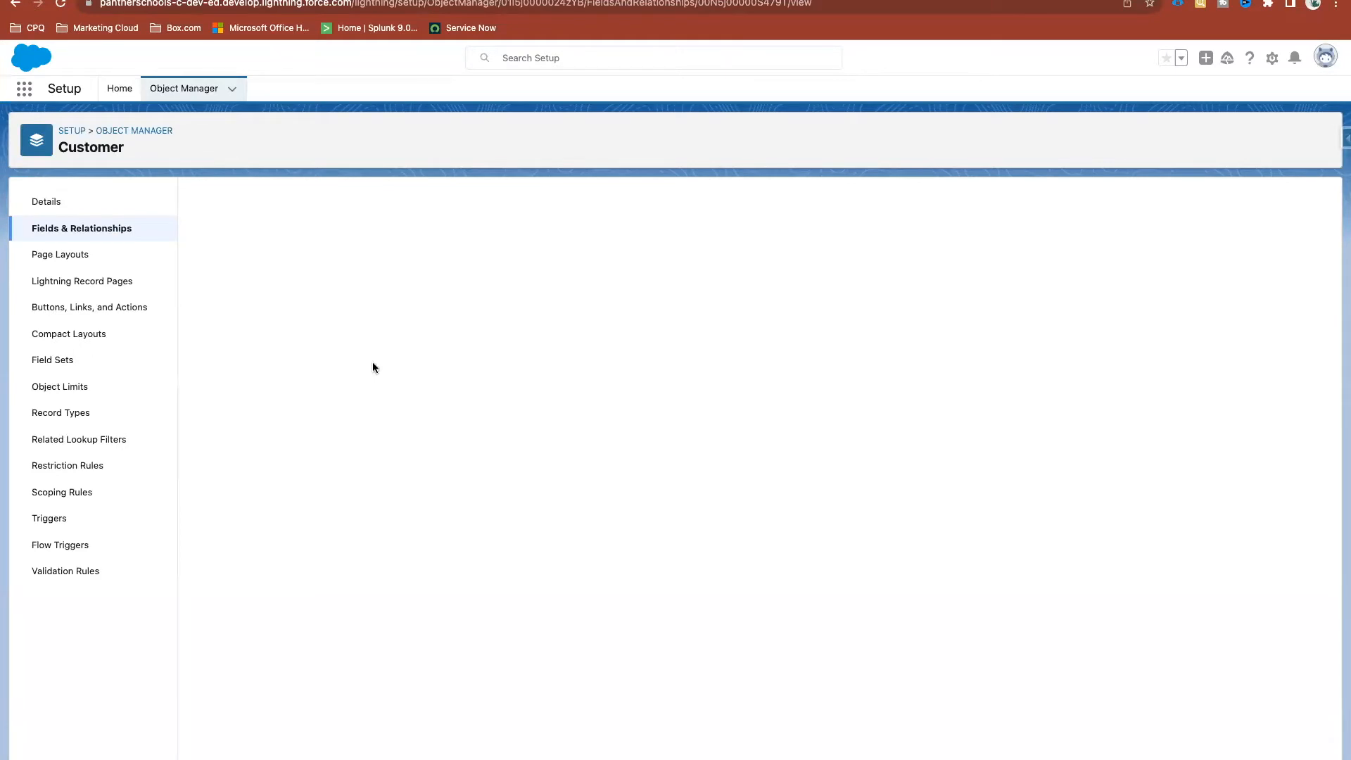
pyautogui.scroll(-5, 407, 484)
pyautogui.scroll(-5, 408, 478)
pyautogui.scroll(4, 446, 413)
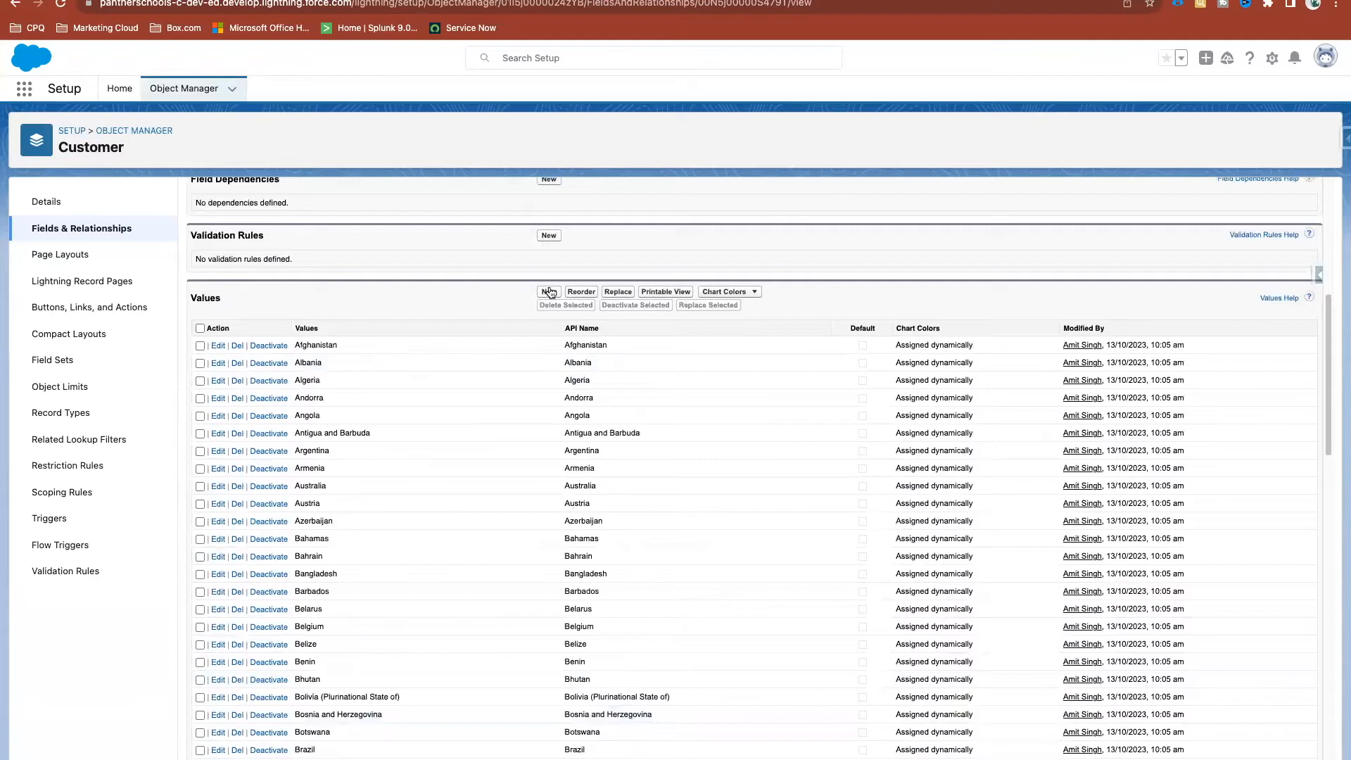
pyautogui.click(549, 291)
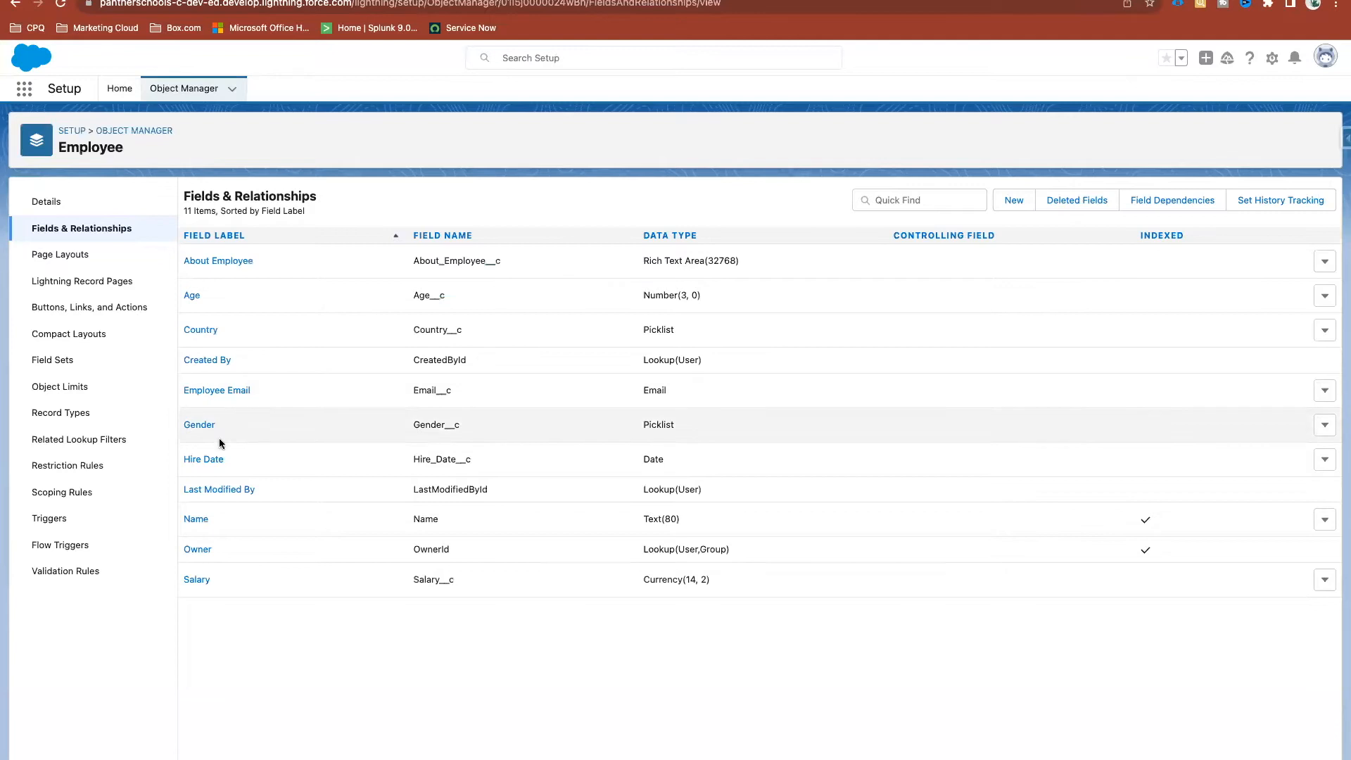
pyautogui.click(201, 330)
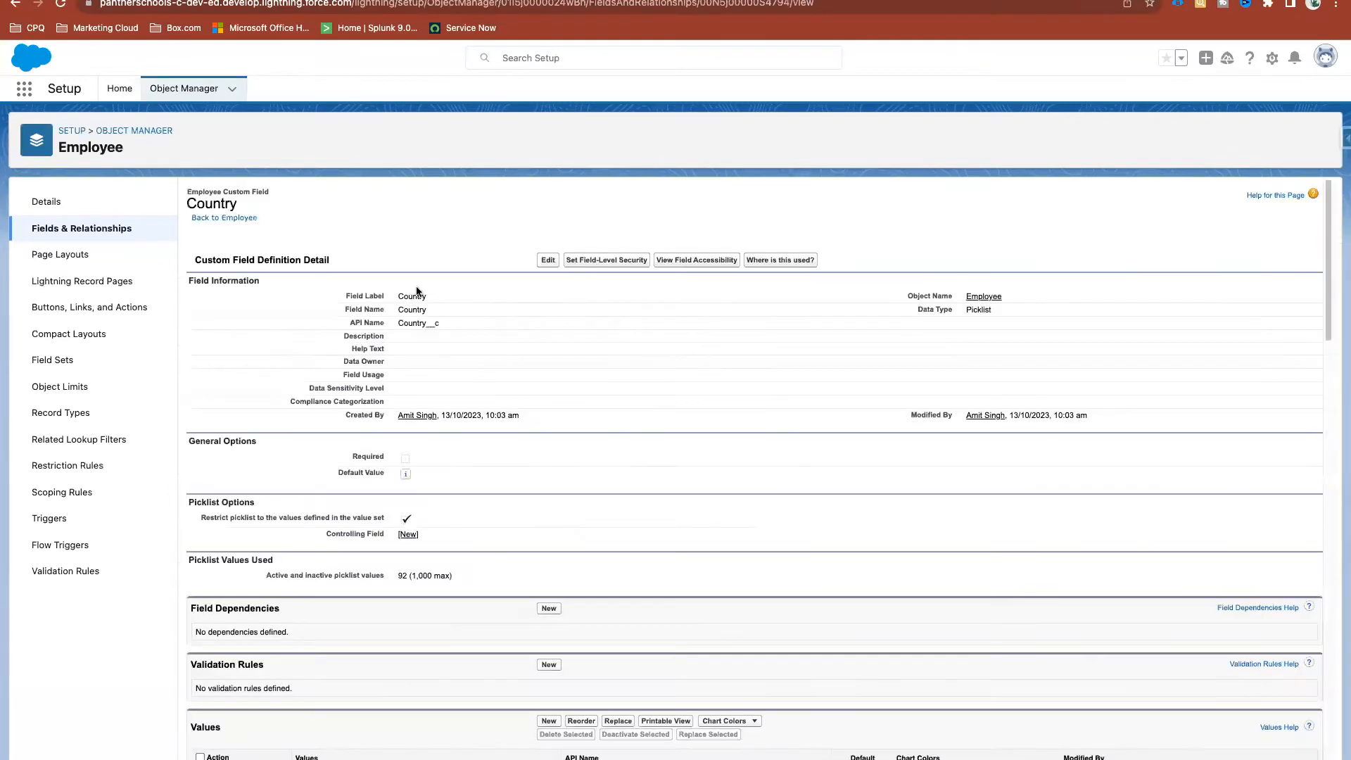
pyautogui.scroll(-3, 438, 699)
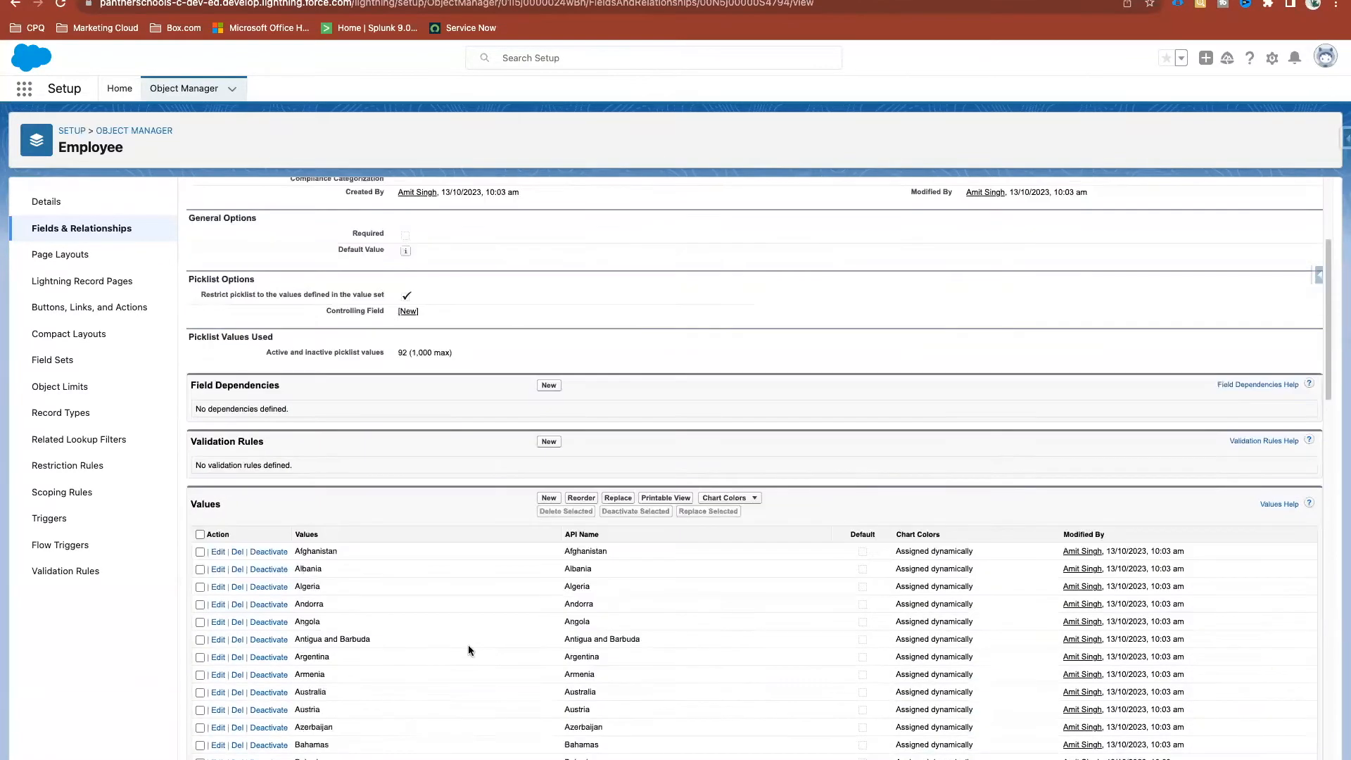
# Start adding new values to the Employee Country picklist
pyautogui.click(548, 498)
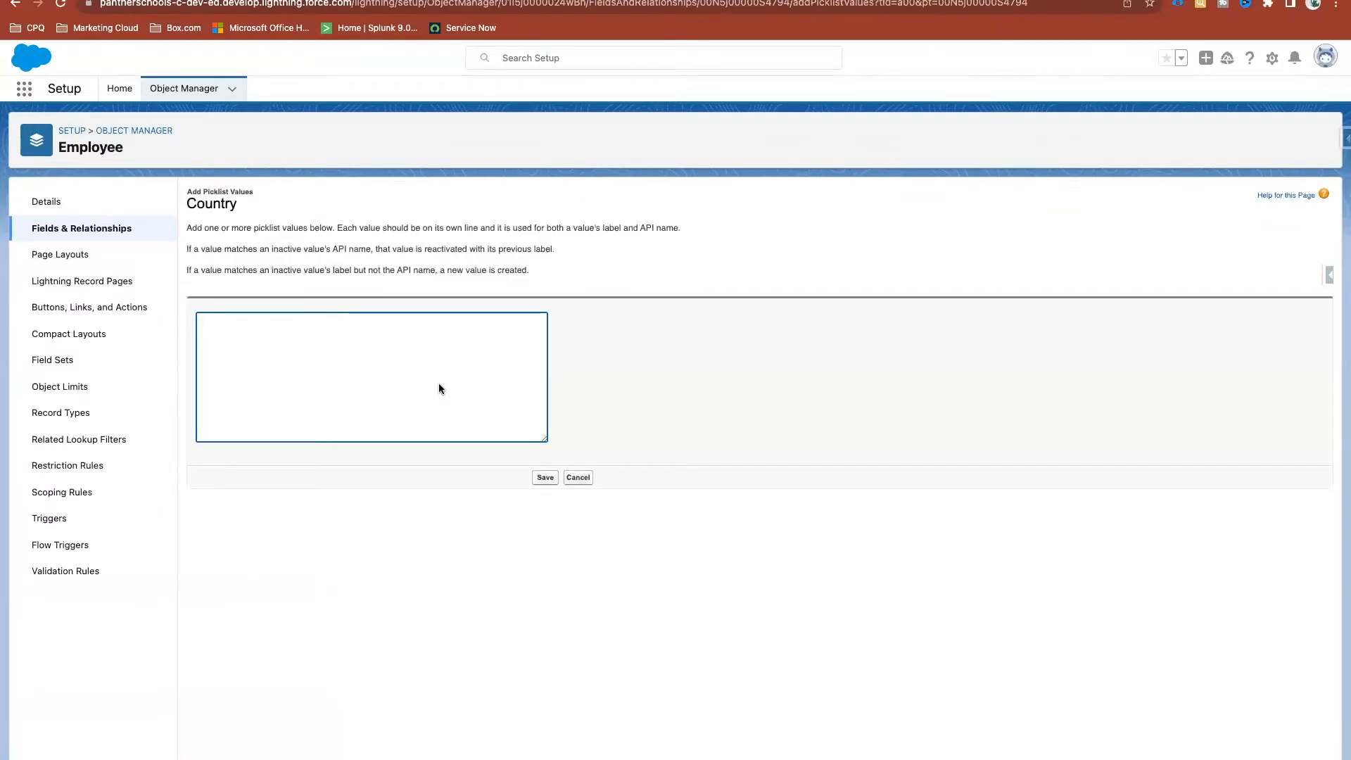
pyautogui.click(579, 478)
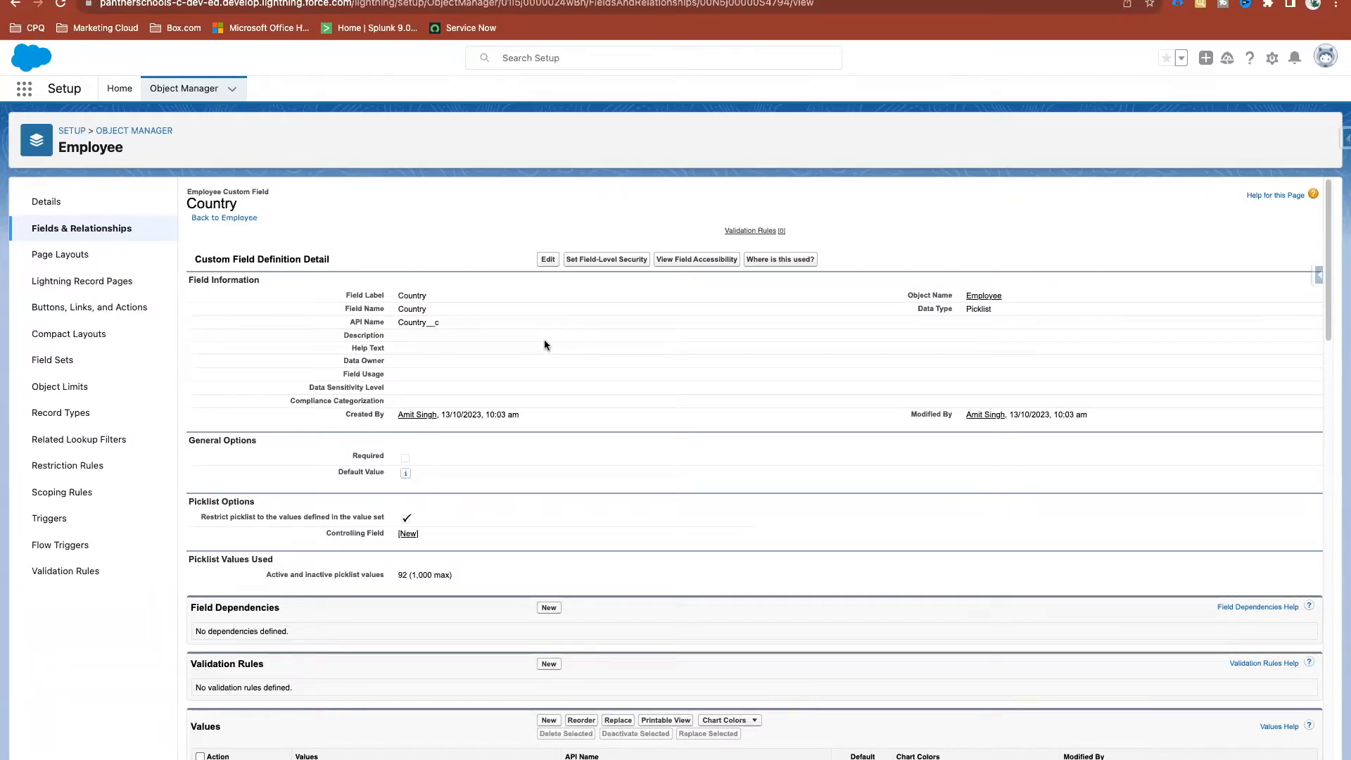
pyautogui.scroll(-7, 495, 431)
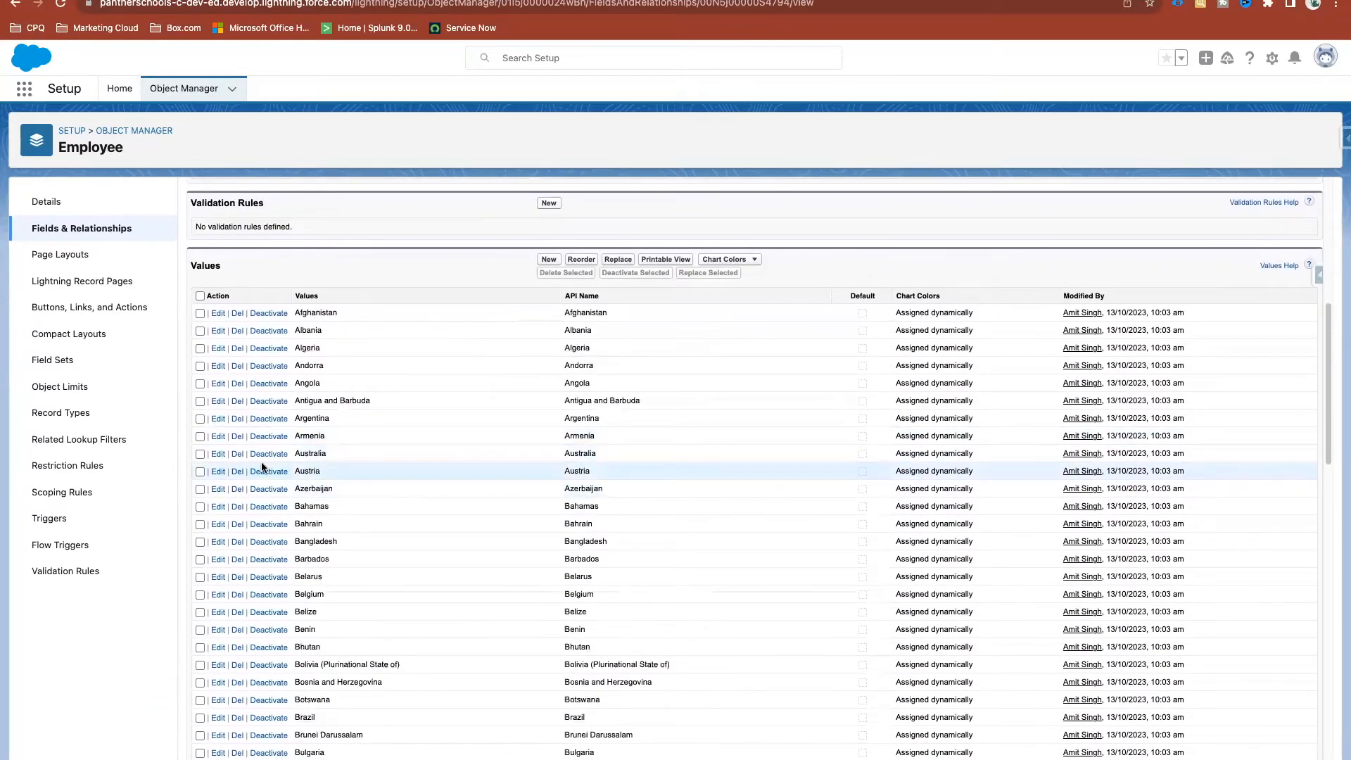
pyautogui.click(200, 402)
pyautogui.click(200, 419)
pyautogui.click(200, 437)
pyautogui.click(200, 454)
pyautogui.click(200, 472)
pyautogui.click(200, 489)
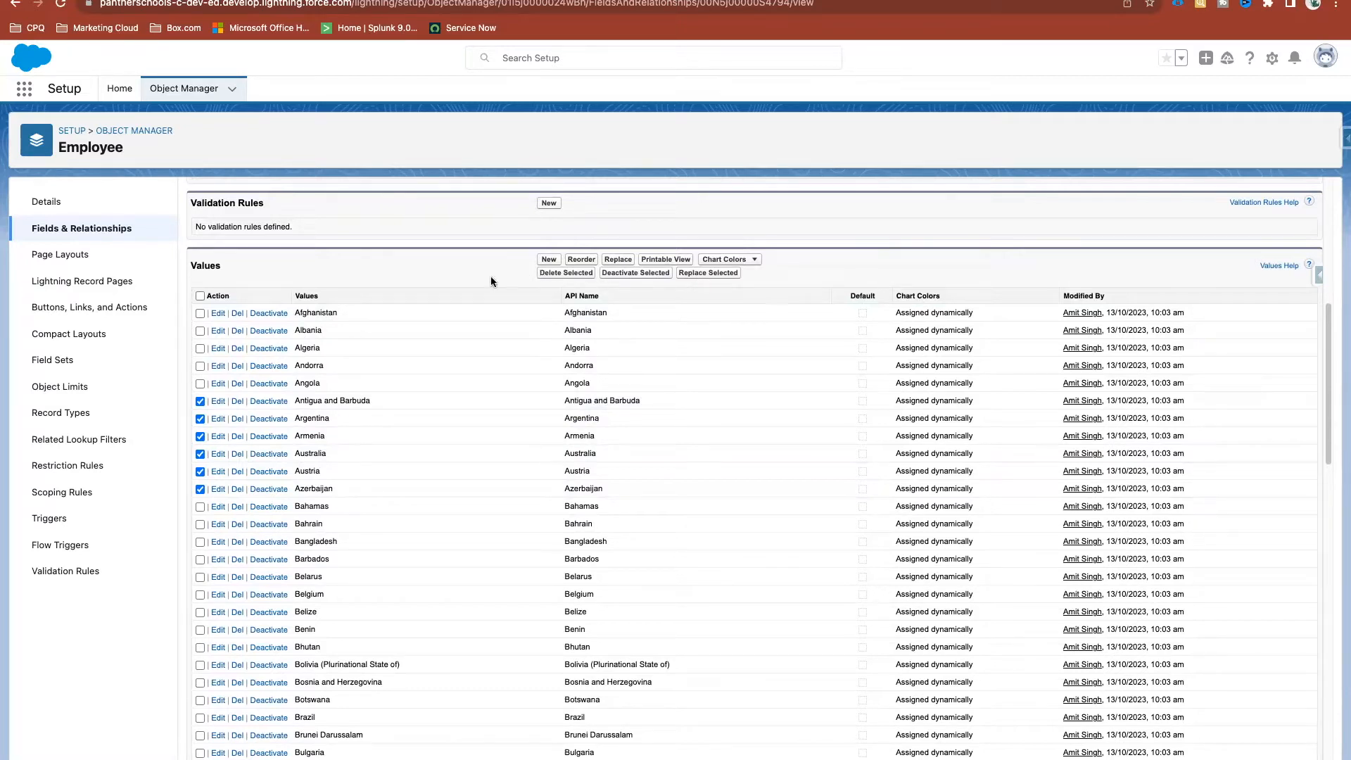
pyautogui.click(201, 402)
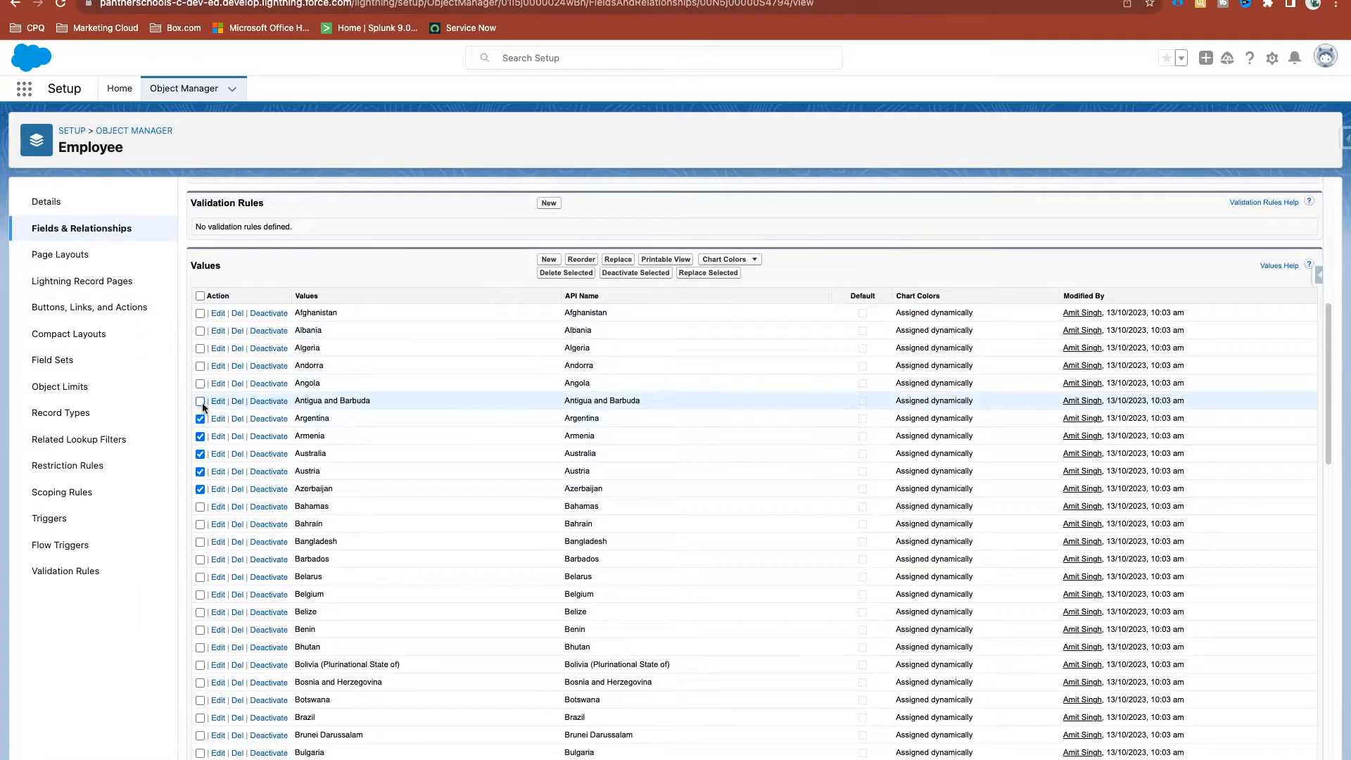
pyautogui.click(201, 419)
pyautogui.click(200, 437)
pyautogui.click(200, 454)
pyautogui.click(199, 471)
pyautogui.click(201, 489)
pyautogui.scroll(5, 479, 366)
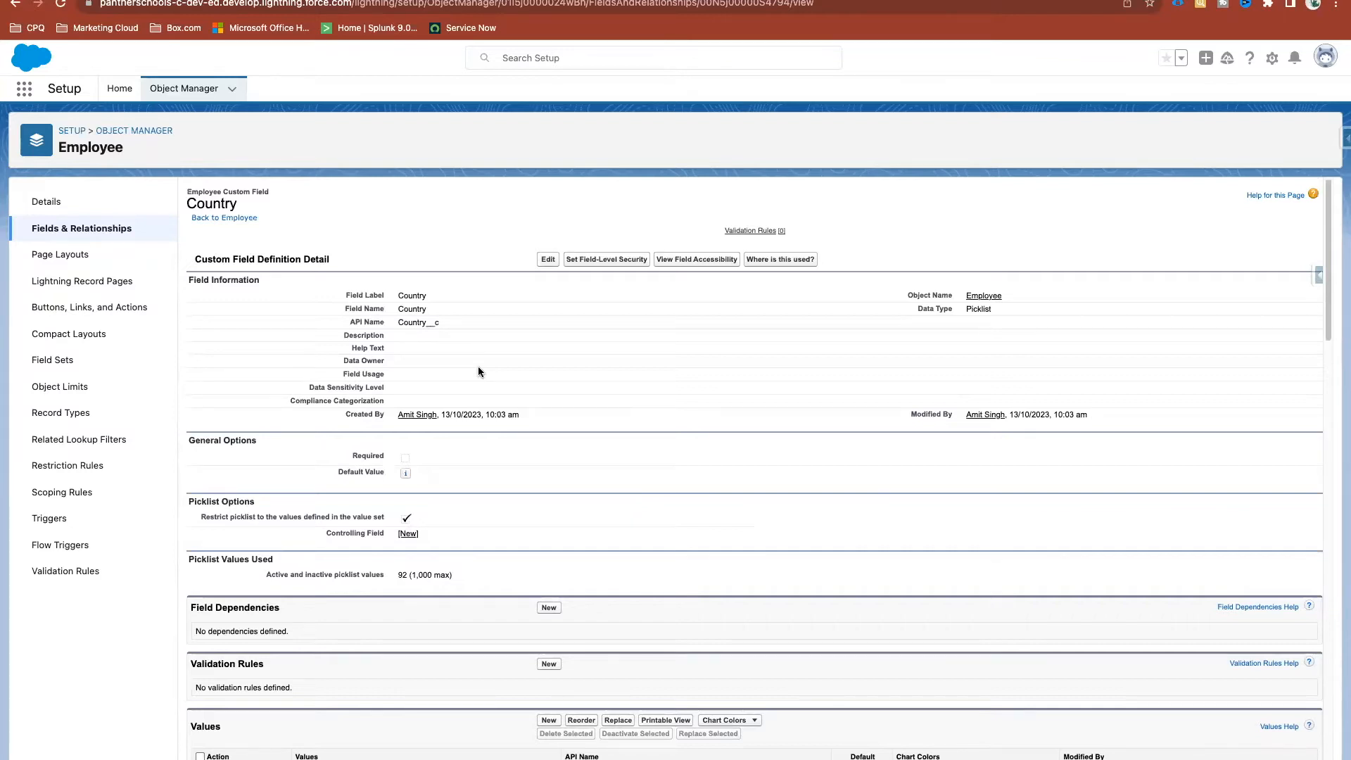
# Return to the Employee Fields & Relationships list with its 11 fields
pyautogui.click(41, 229)
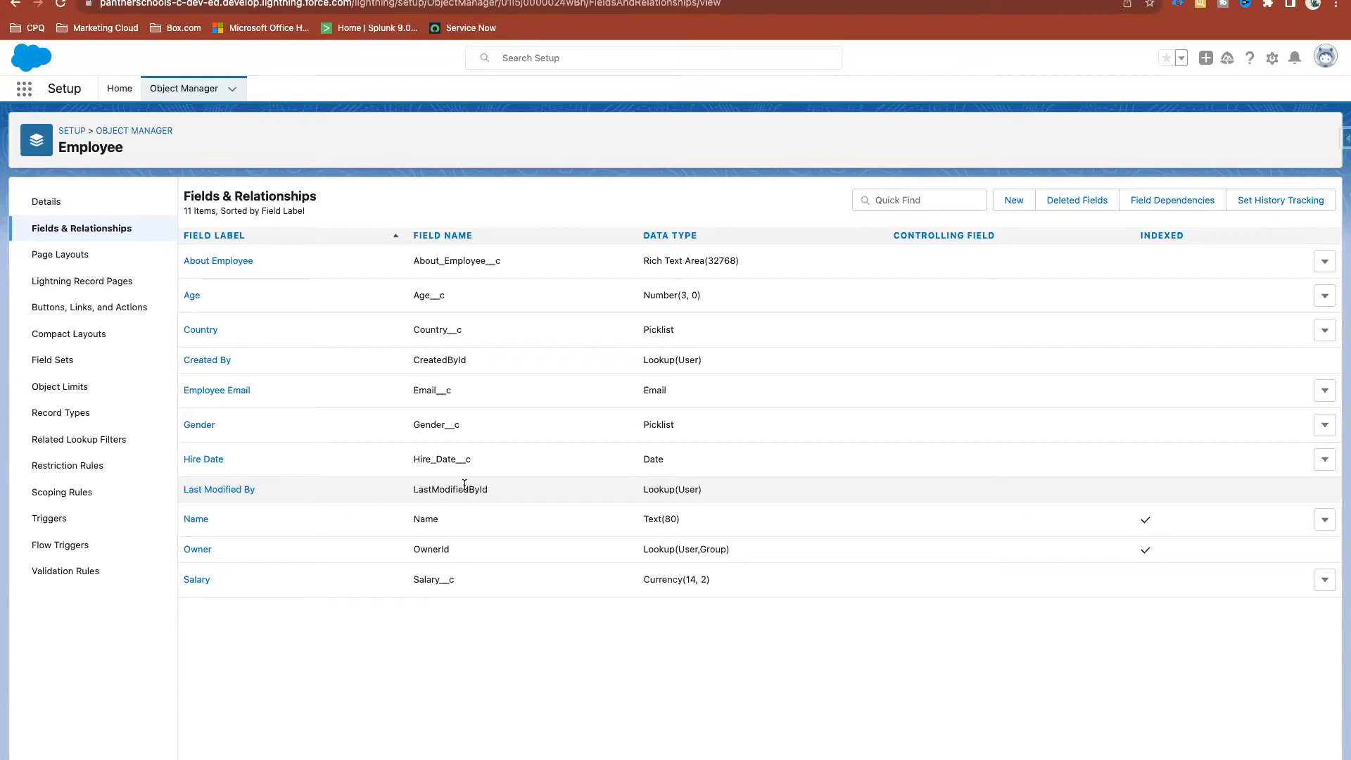
pyautogui.click(206, 331)
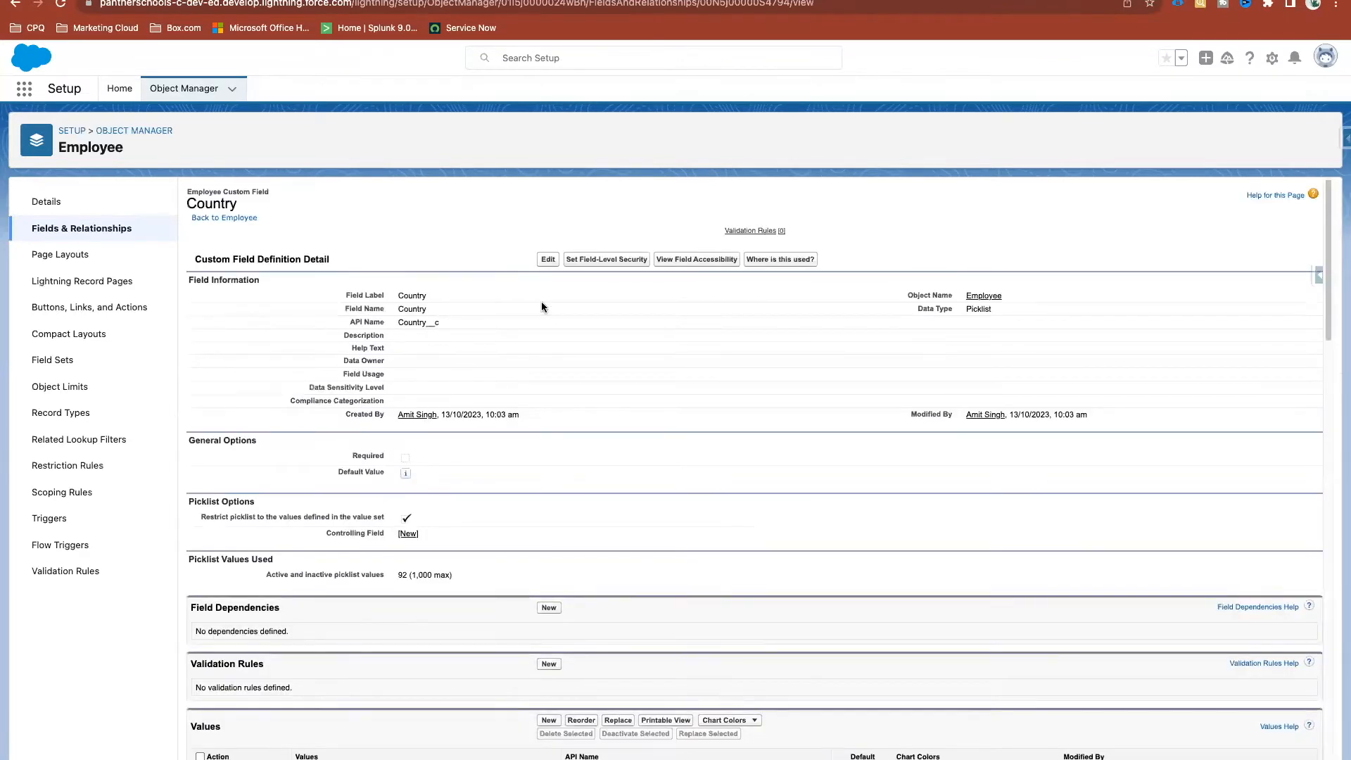
pyautogui.click(545, 259)
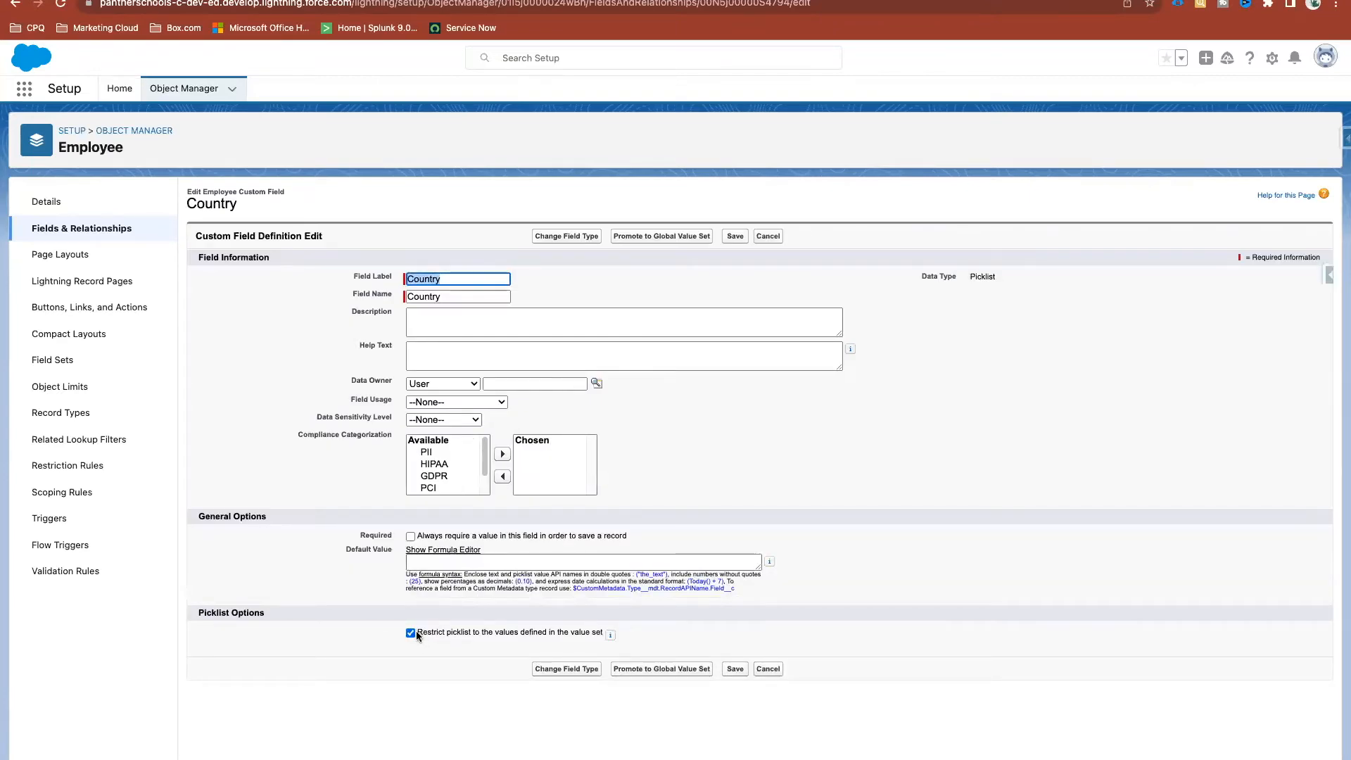
pyautogui.moveTo(417, 636); pyautogui.dragTo(604, 635)
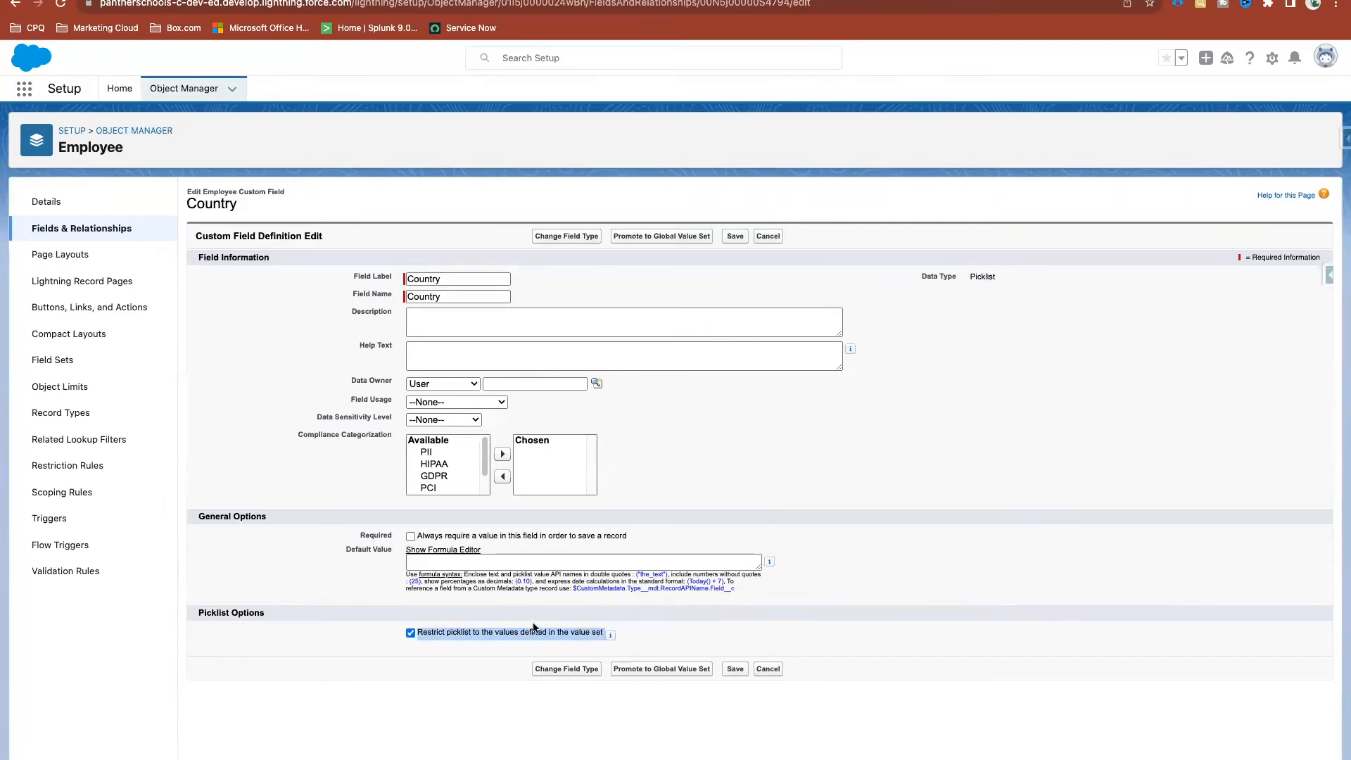
pyautogui.click(488, 750)
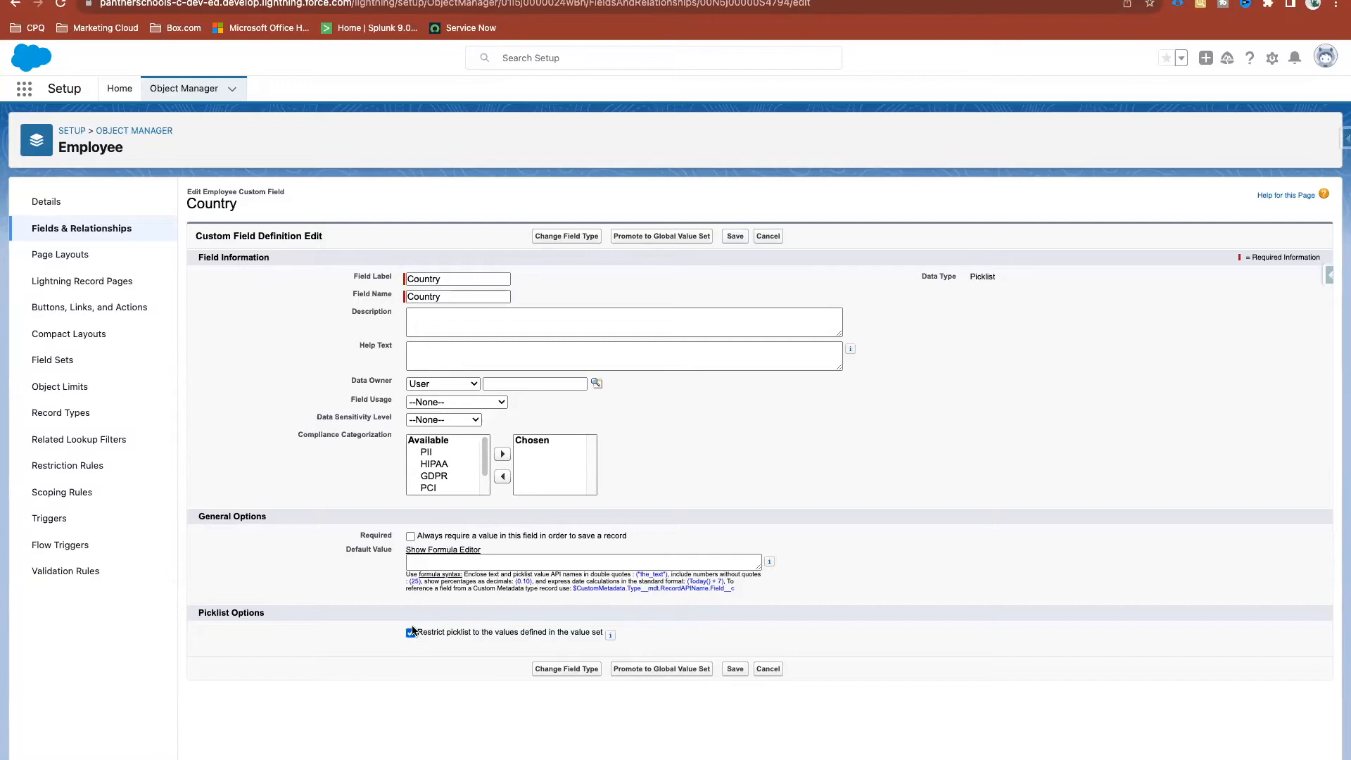
pyautogui.click(79, 229)
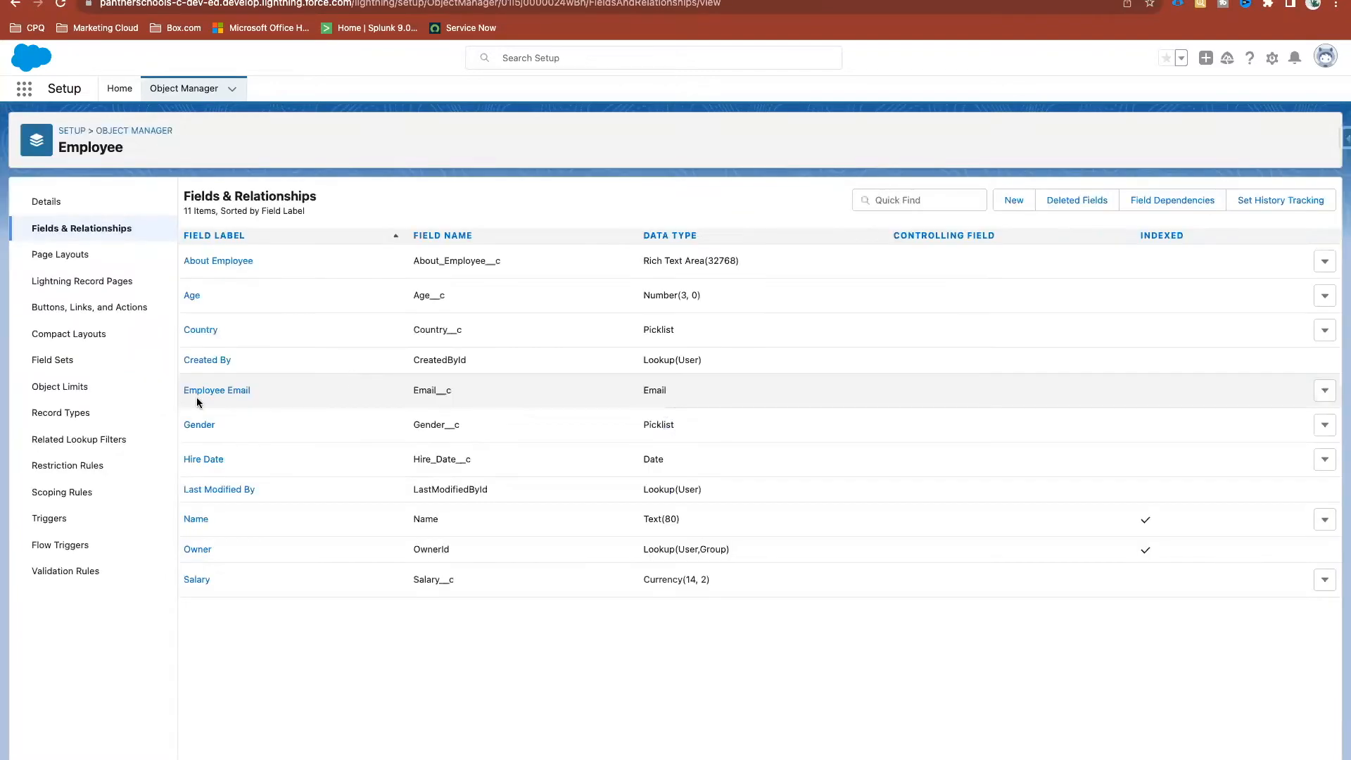
pyautogui.click(199, 426)
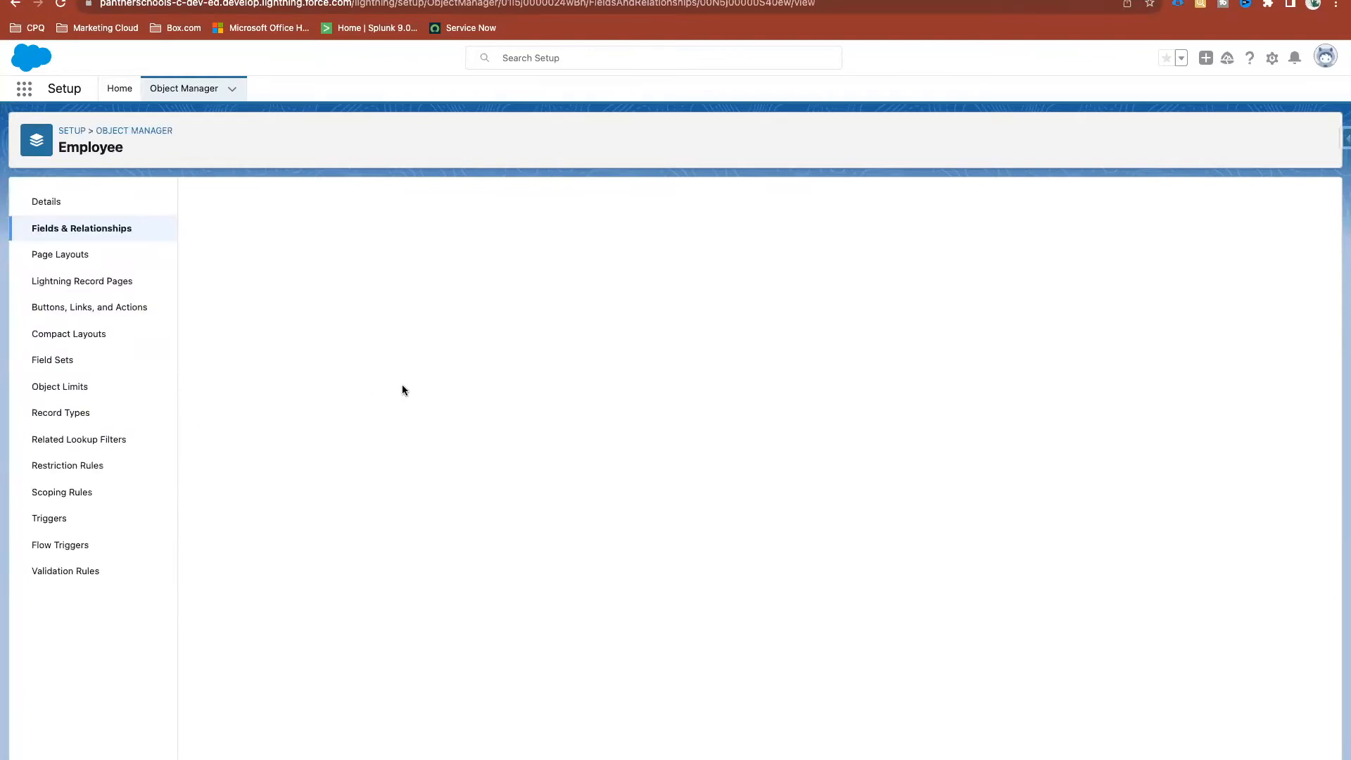
pyautogui.moveTo(196, 516); pyautogui.dragTo(393, 524)
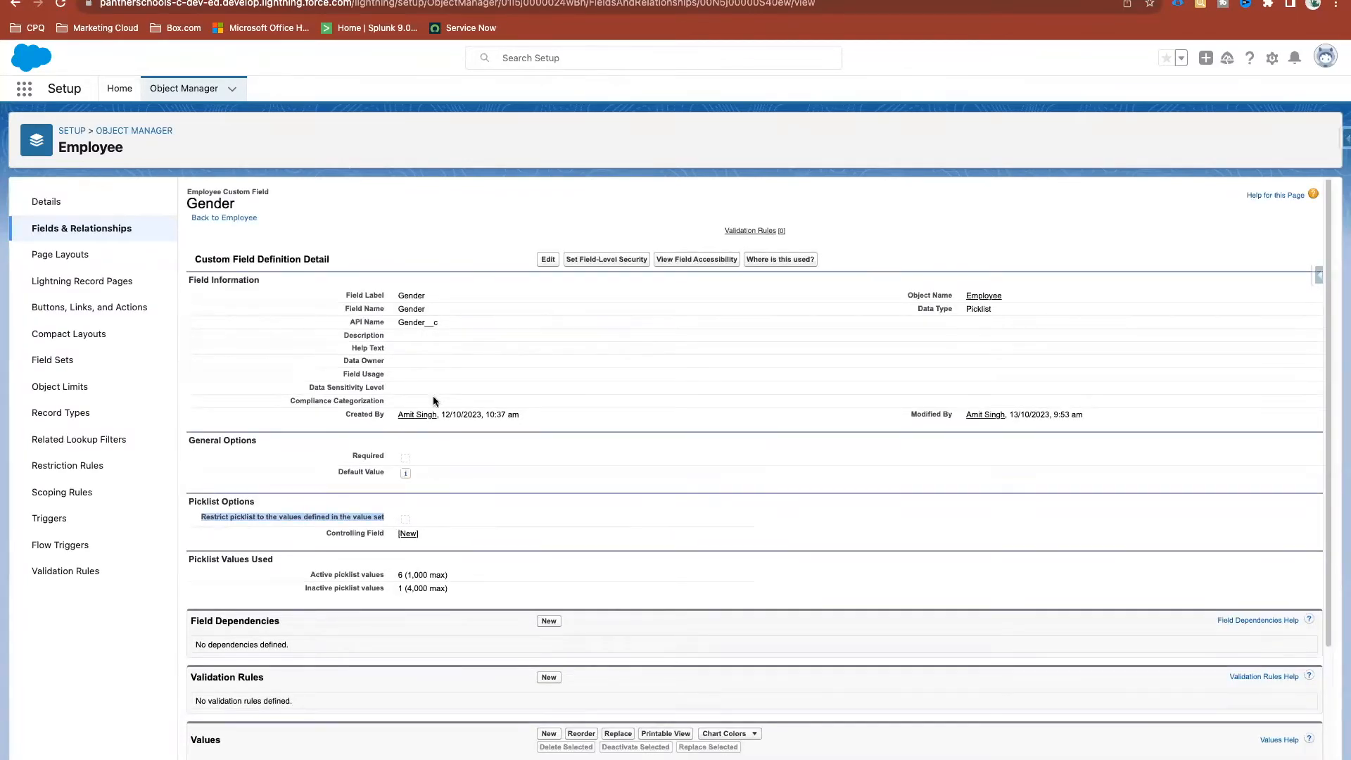
pyautogui.click(548, 260)
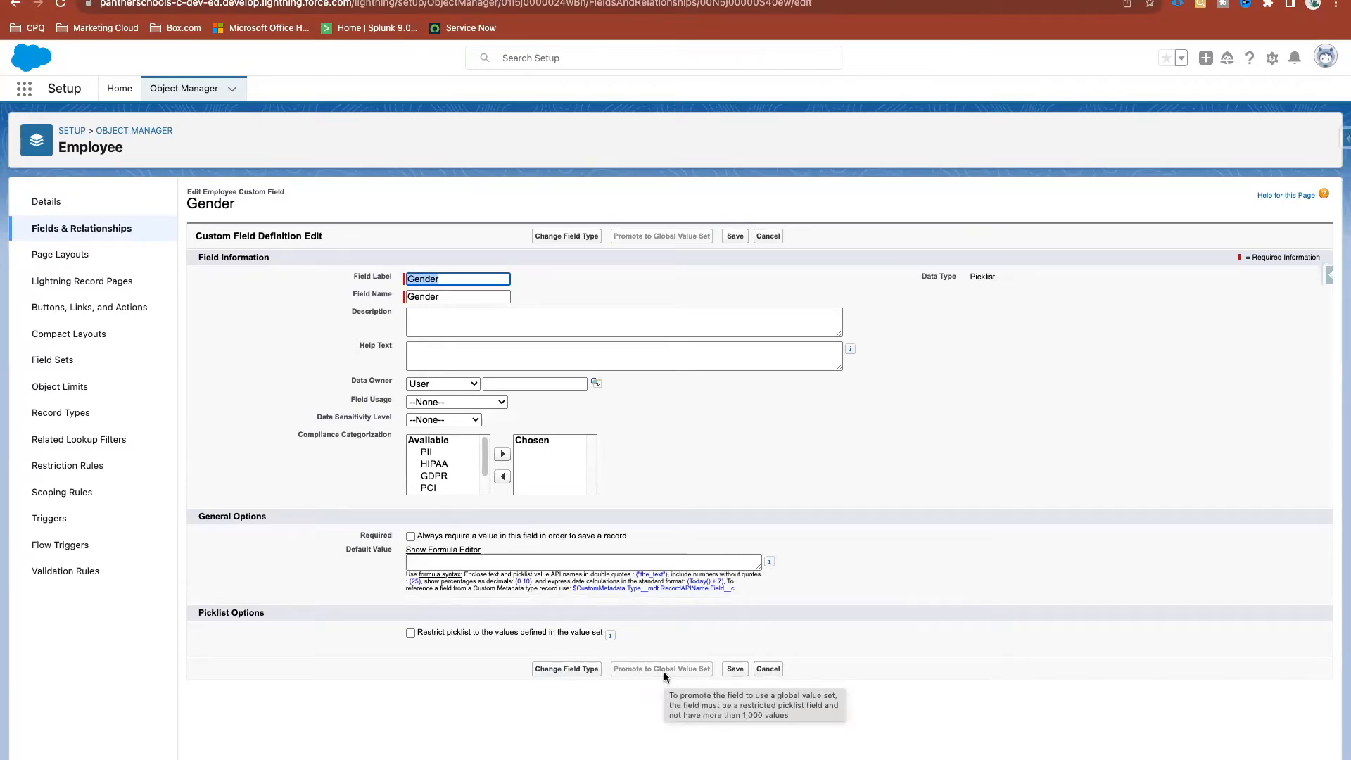
pyautogui.click(767, 237)
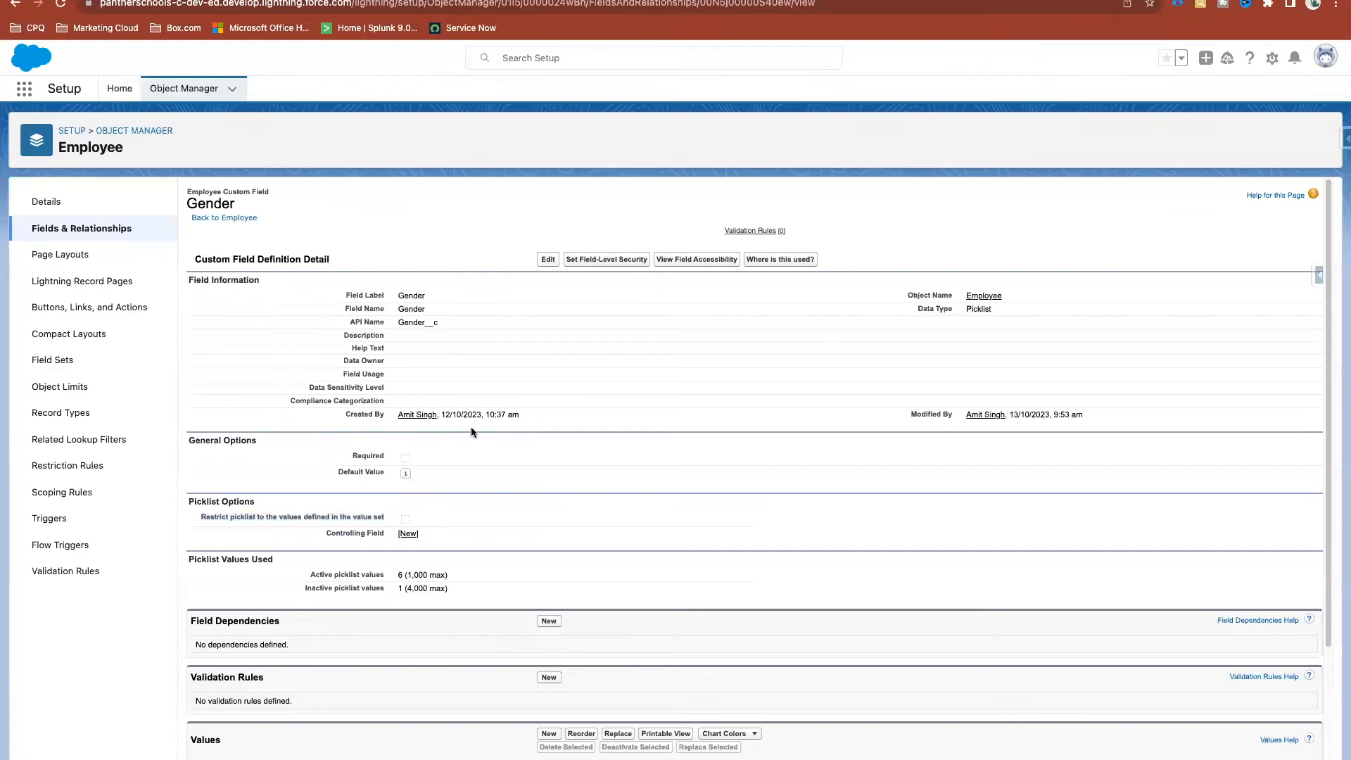
pyautogui.click(82, 231)
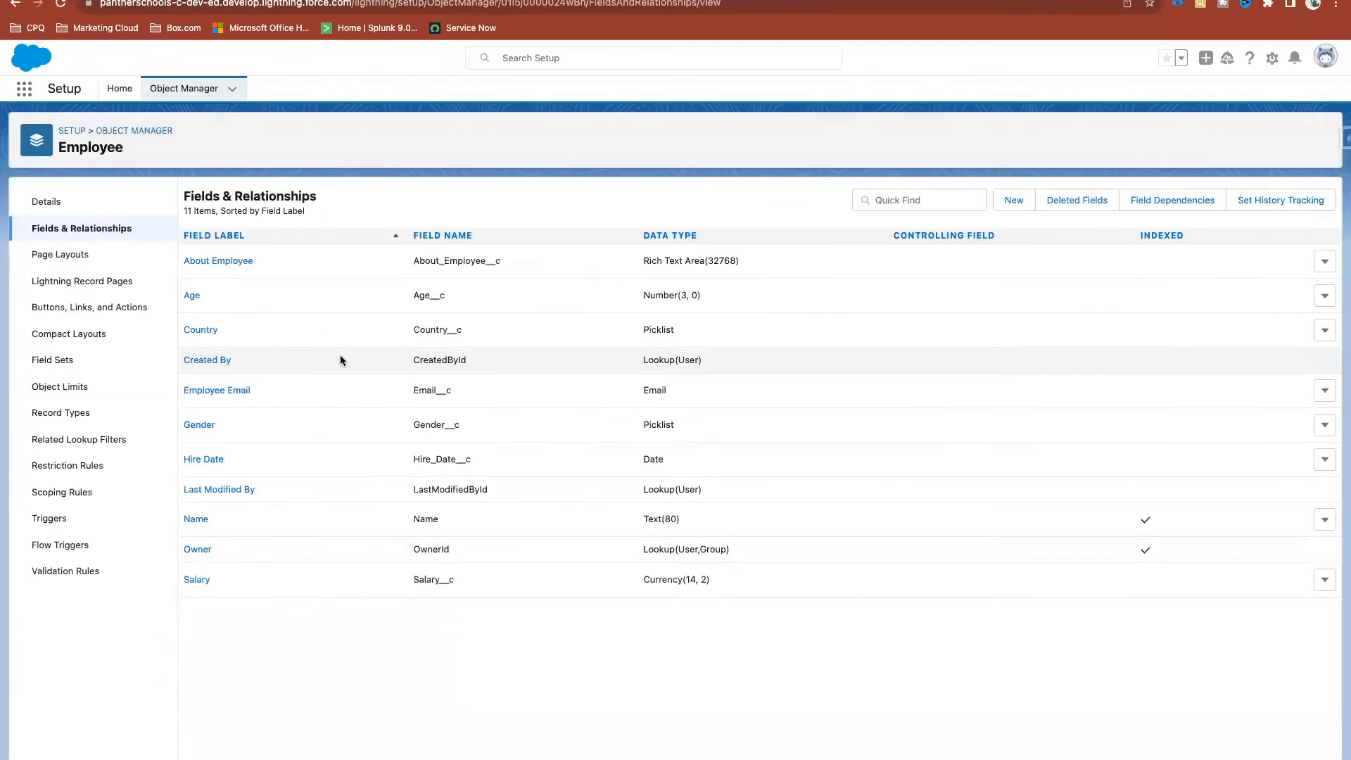
# Promote the Employee Country picklist to a global value set labelled Country
pyautogui.click(203, 330)
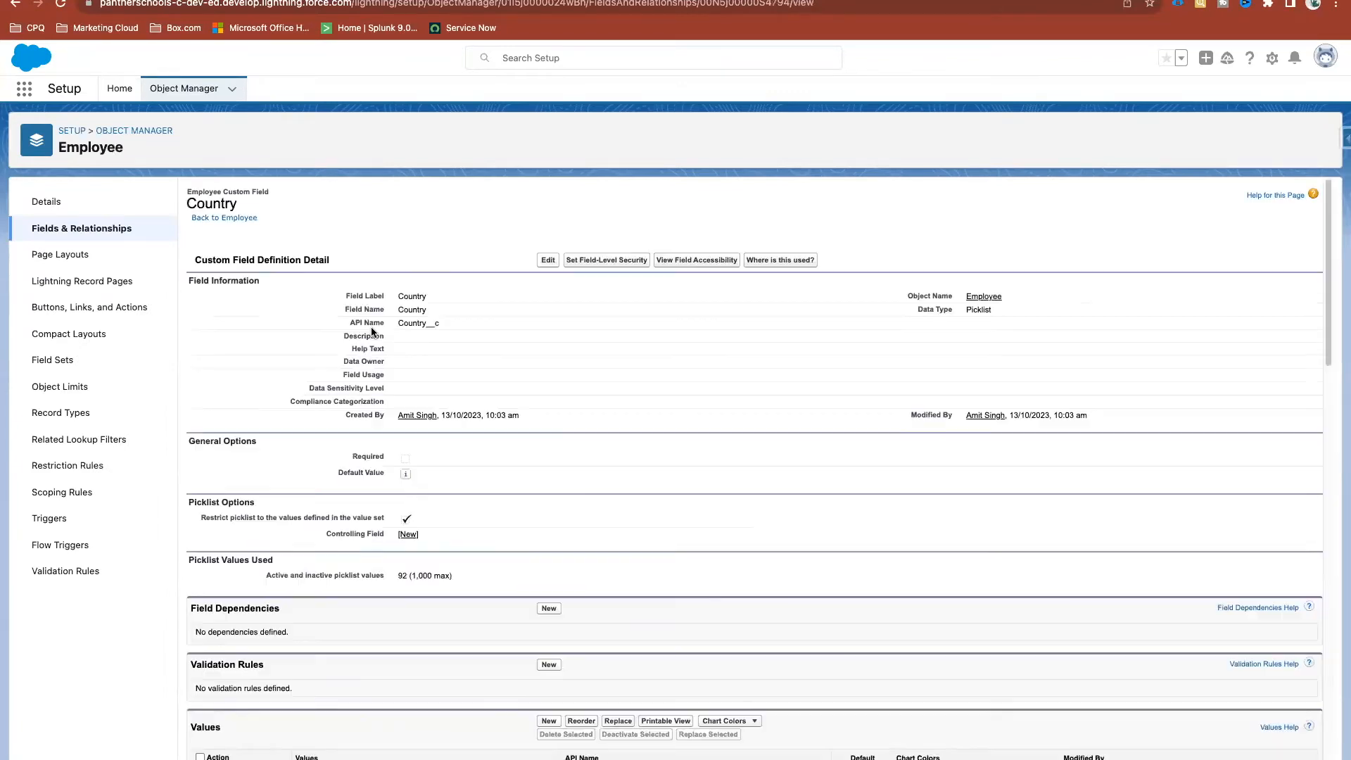
pyautogui.click(550, 261)
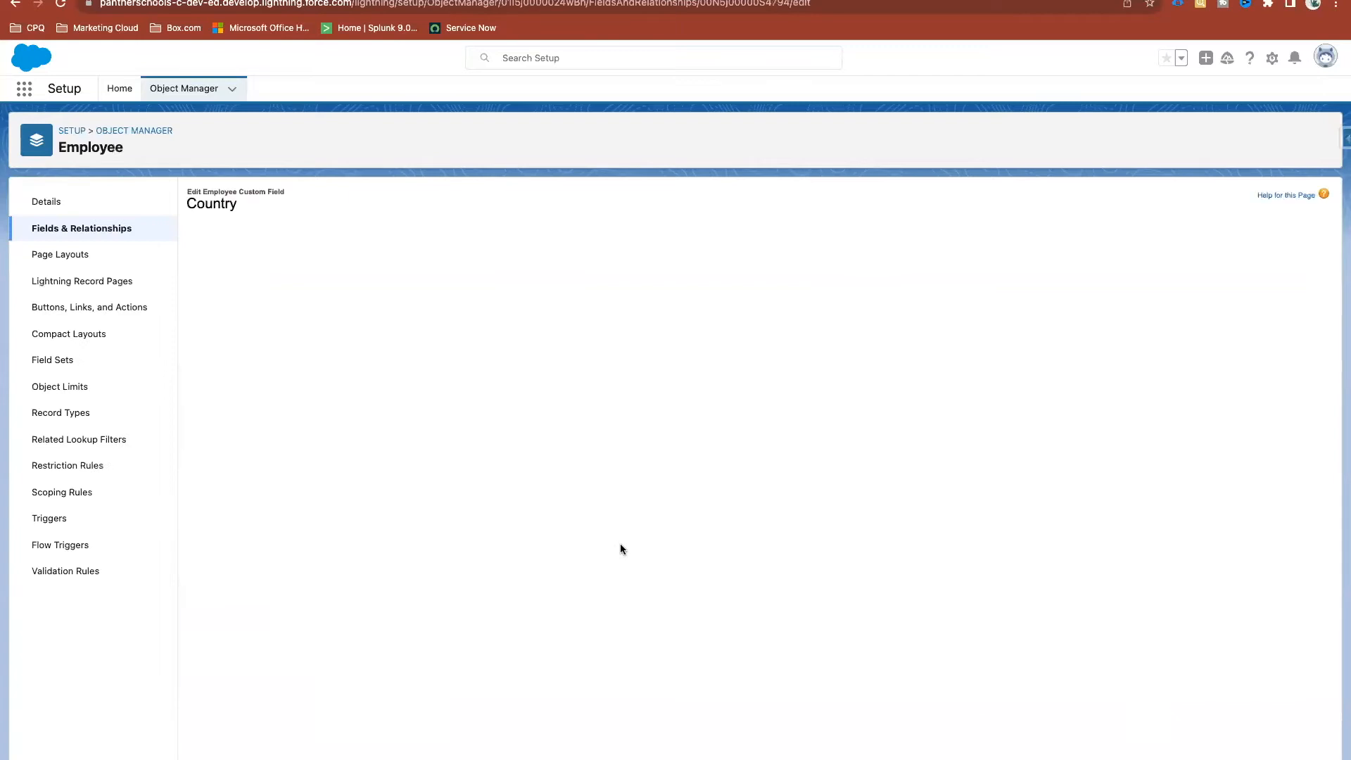
pyautogui.click(653, 670)
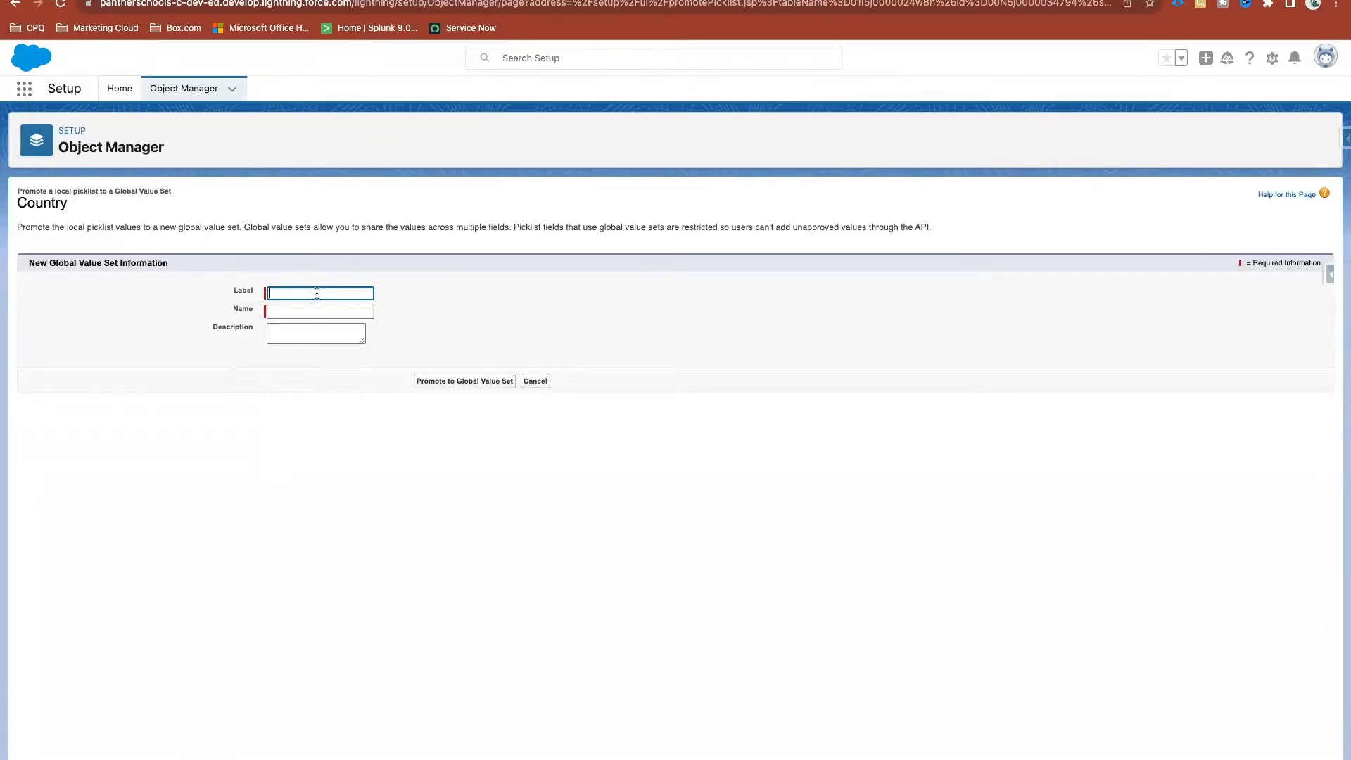
pyautogui.write('Country')
pyautogui.press('Tab')
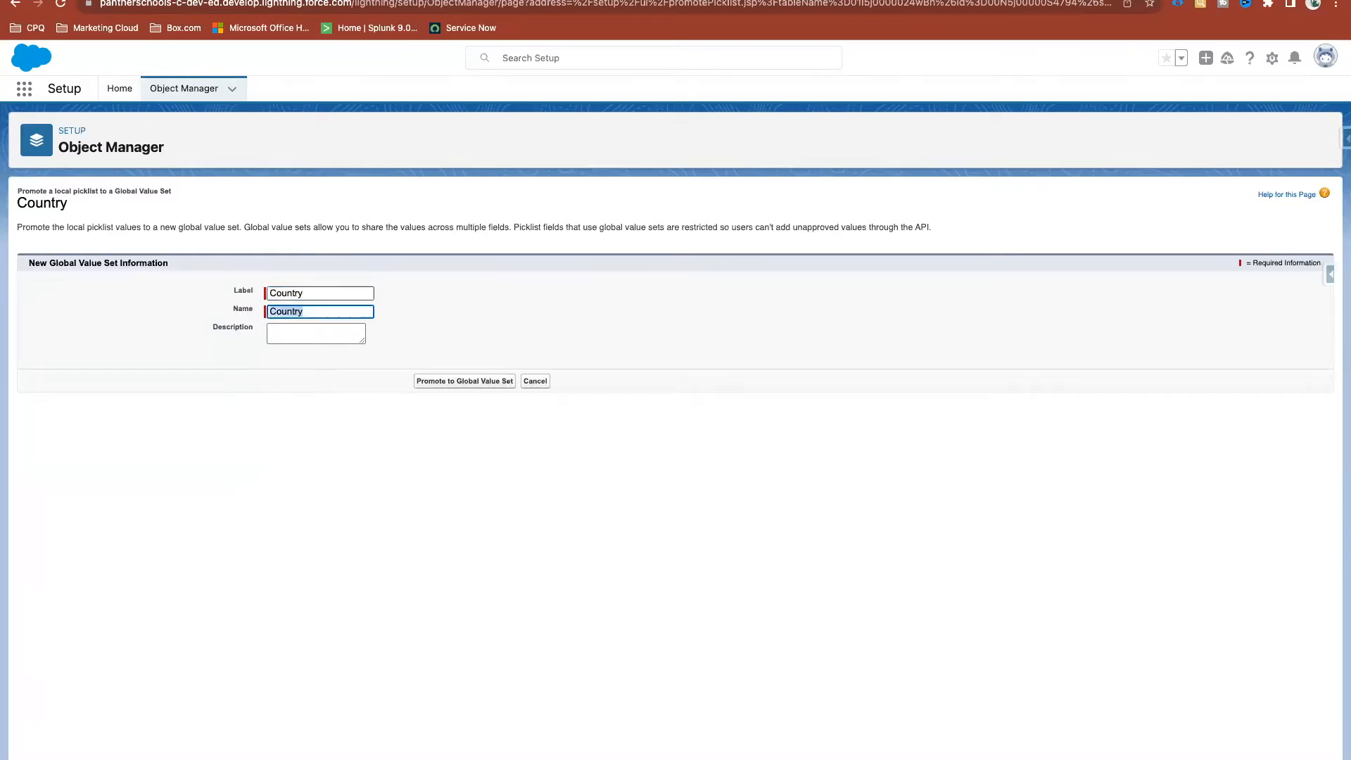
pyautogui.click(460, 389)
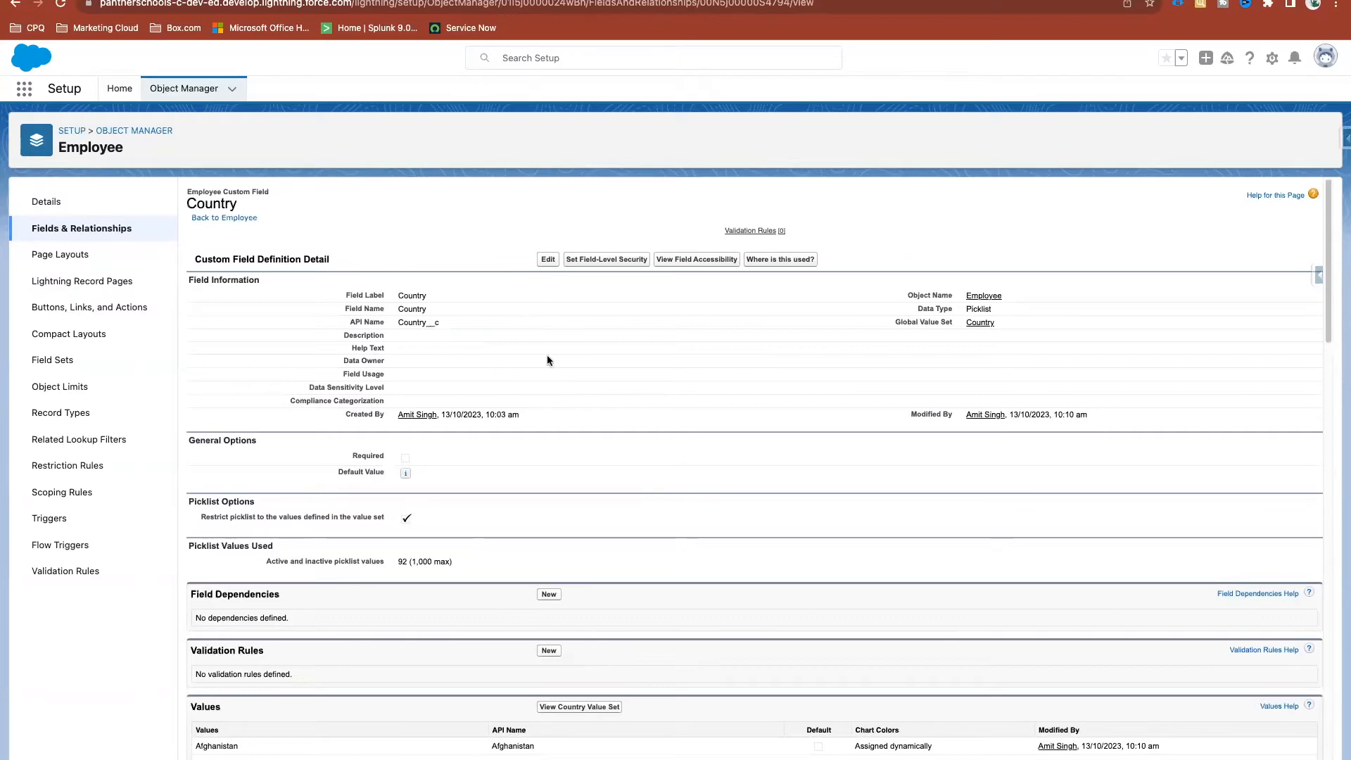
# Reopen the Employee Country field's edit form to show the locked restrict option, then cancel without saving
pyautogui.click(548, 259)
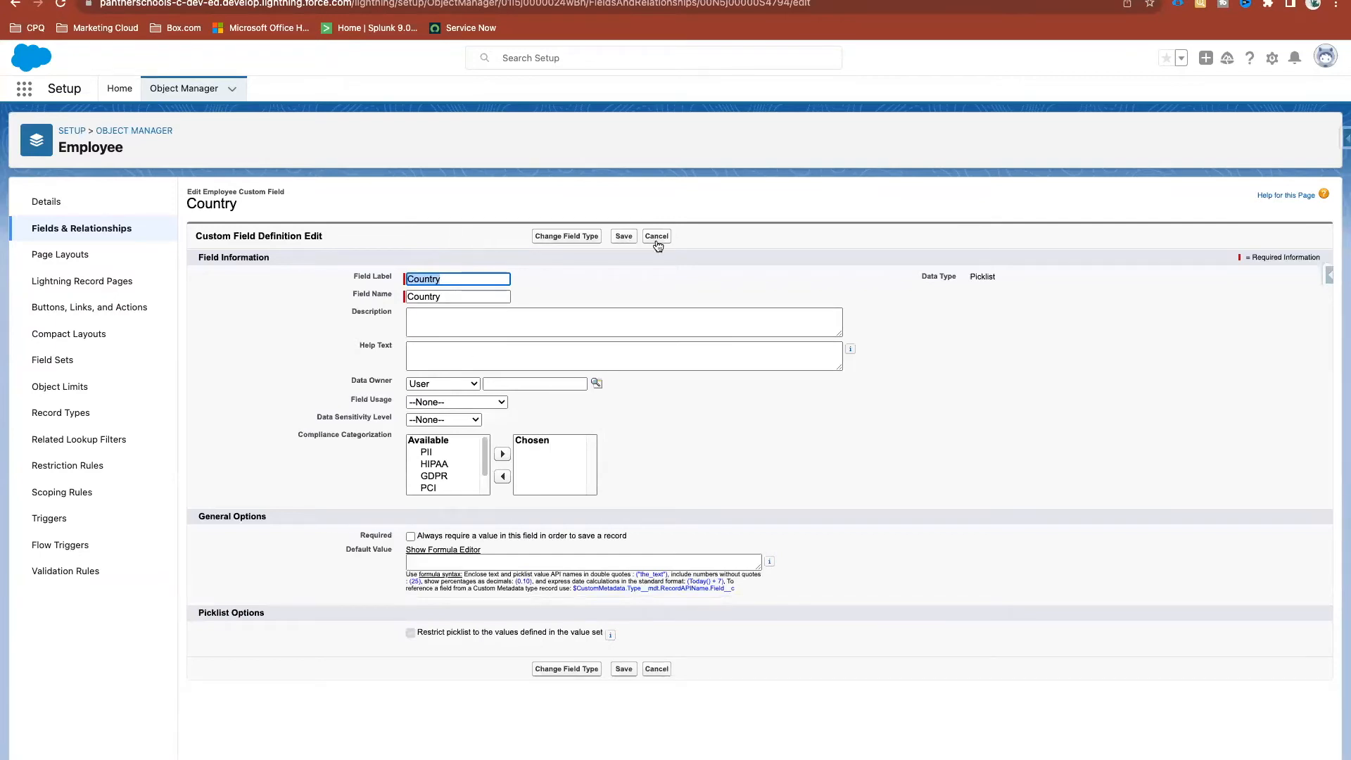
pyautogui.moveTo(412, 634); pyautogui.dragTo(601, 634)
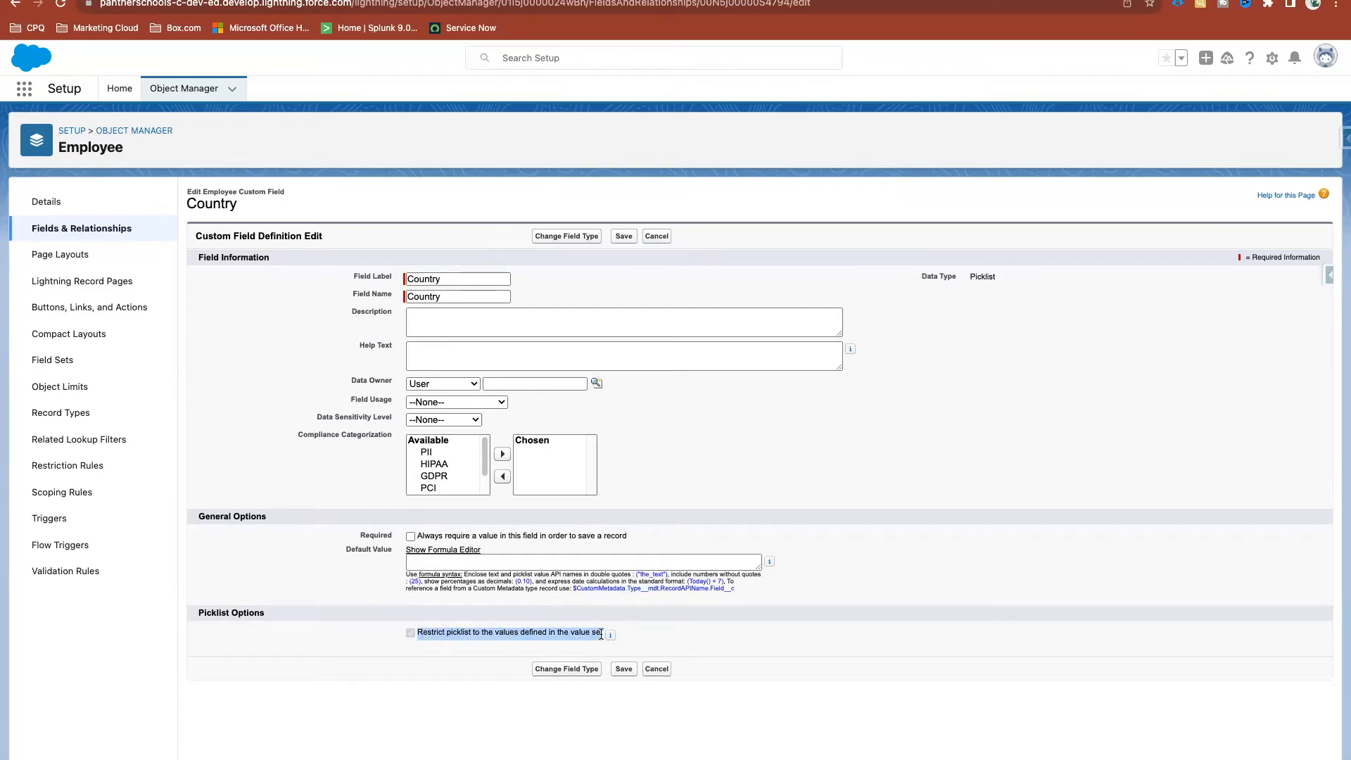
pyautogui.click(504, 640)
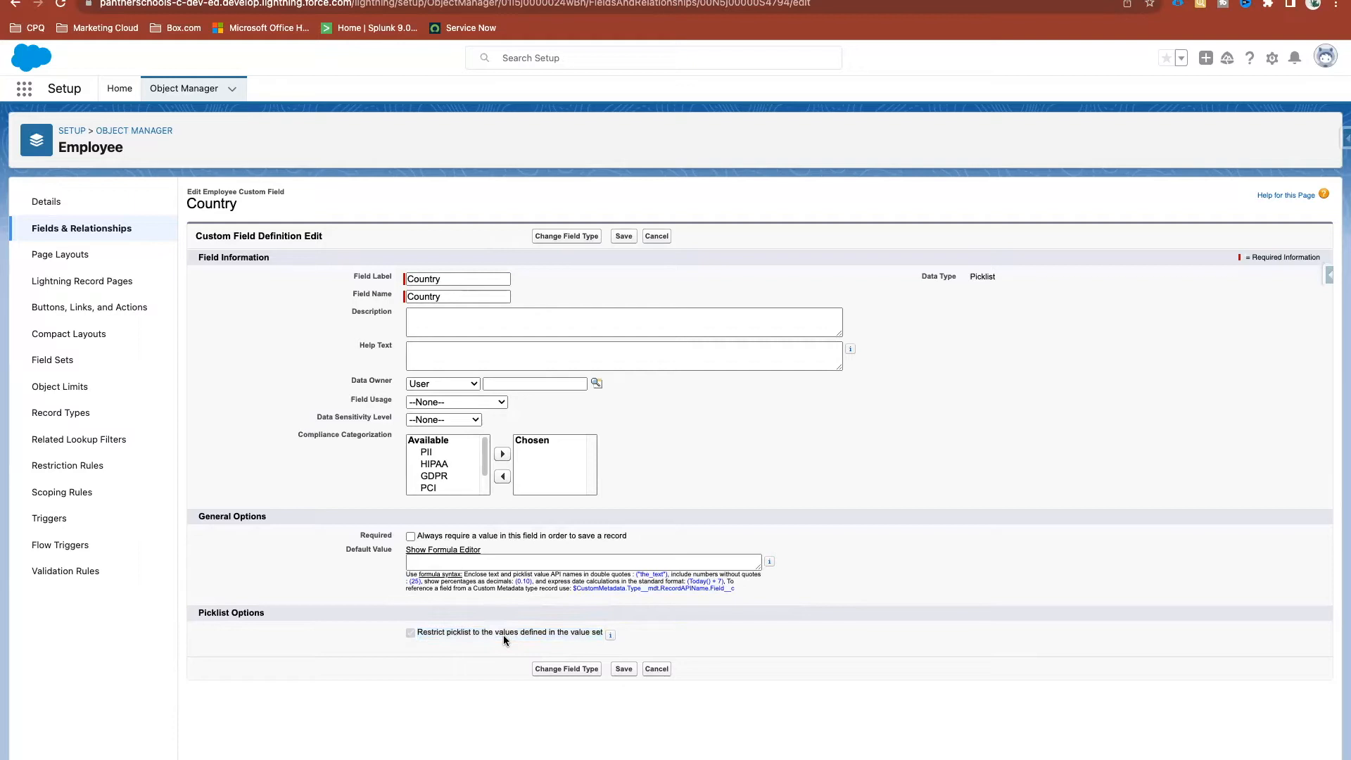
pyautogui.click(653, 668)
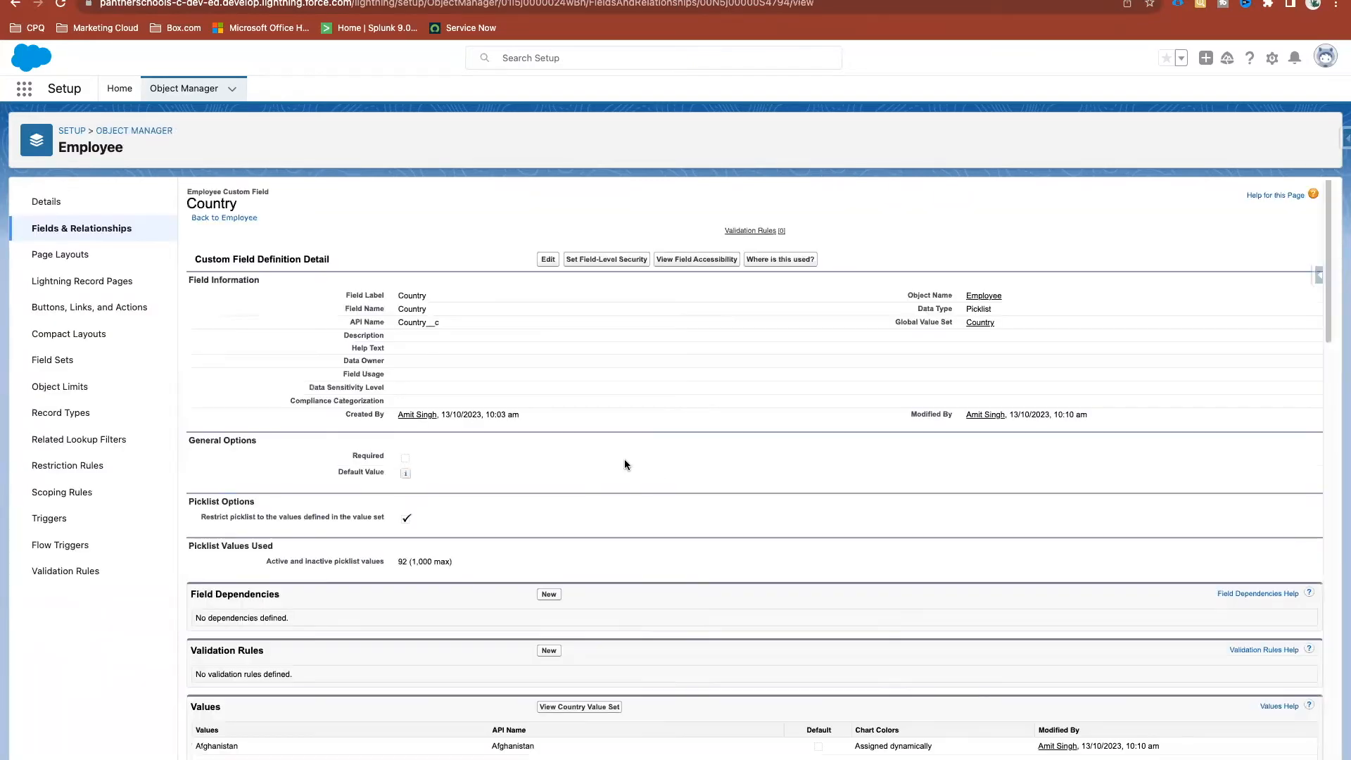
# Go from the field's Values section to the Country global value set page
pyautogui.scroll(-3, 623, 459)
pyautogui.scroll(-5, 623, 459)
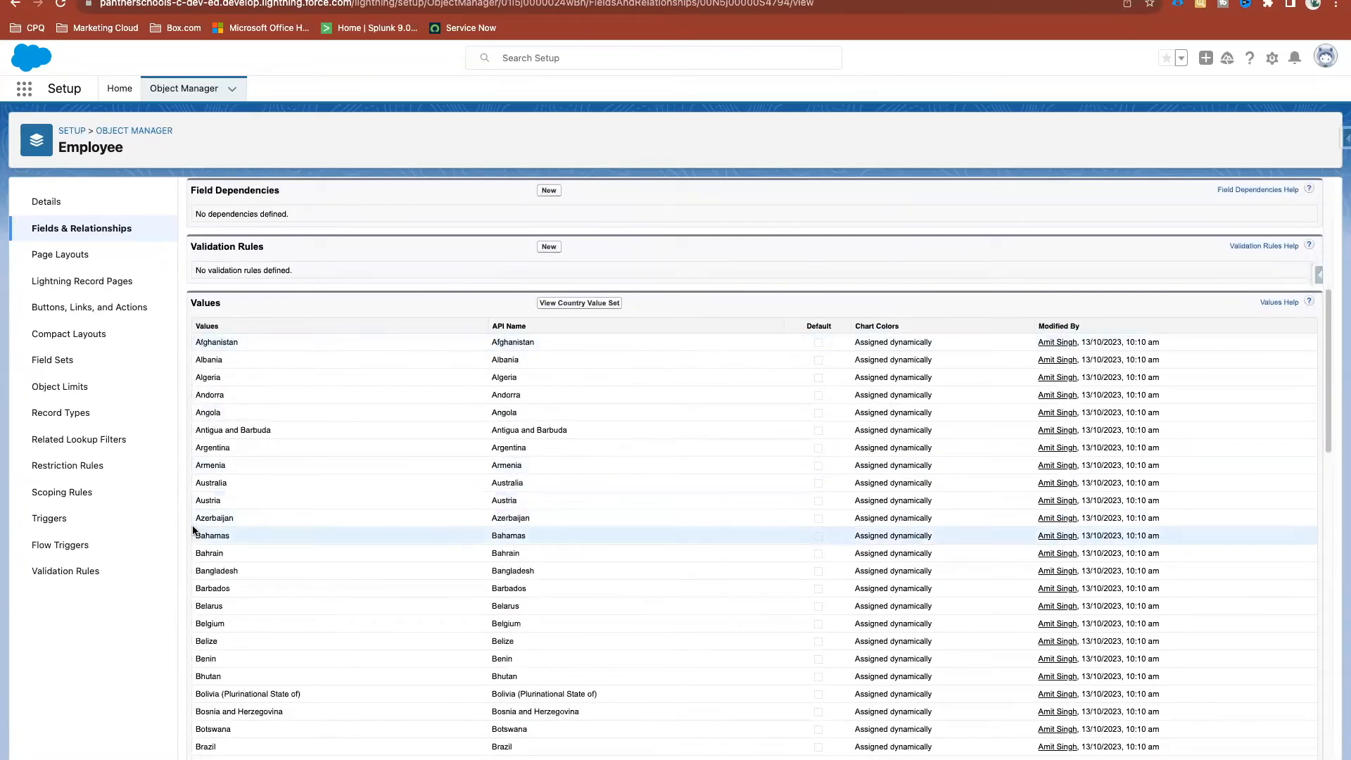
pyautogui.scroll(-20, 193, 530)
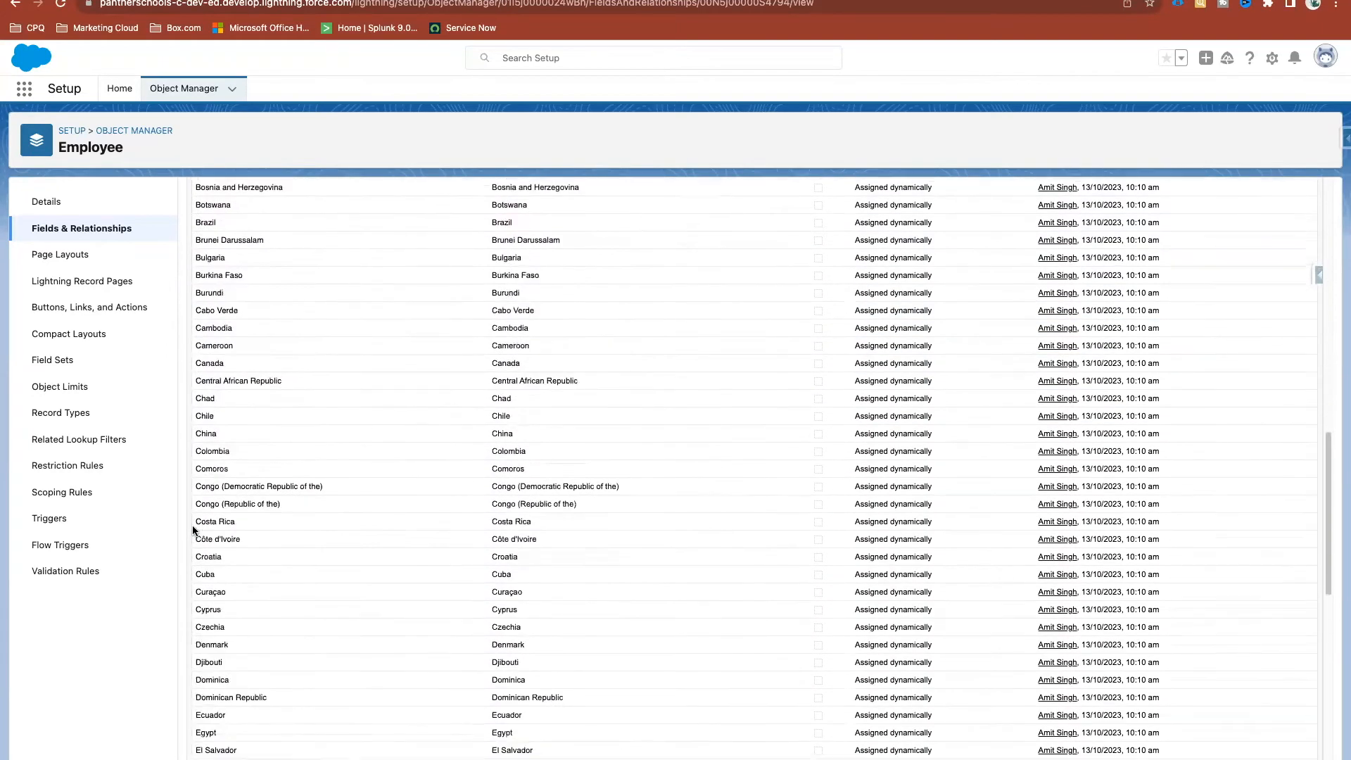
pyautogui.scroll(20, 192, 525)
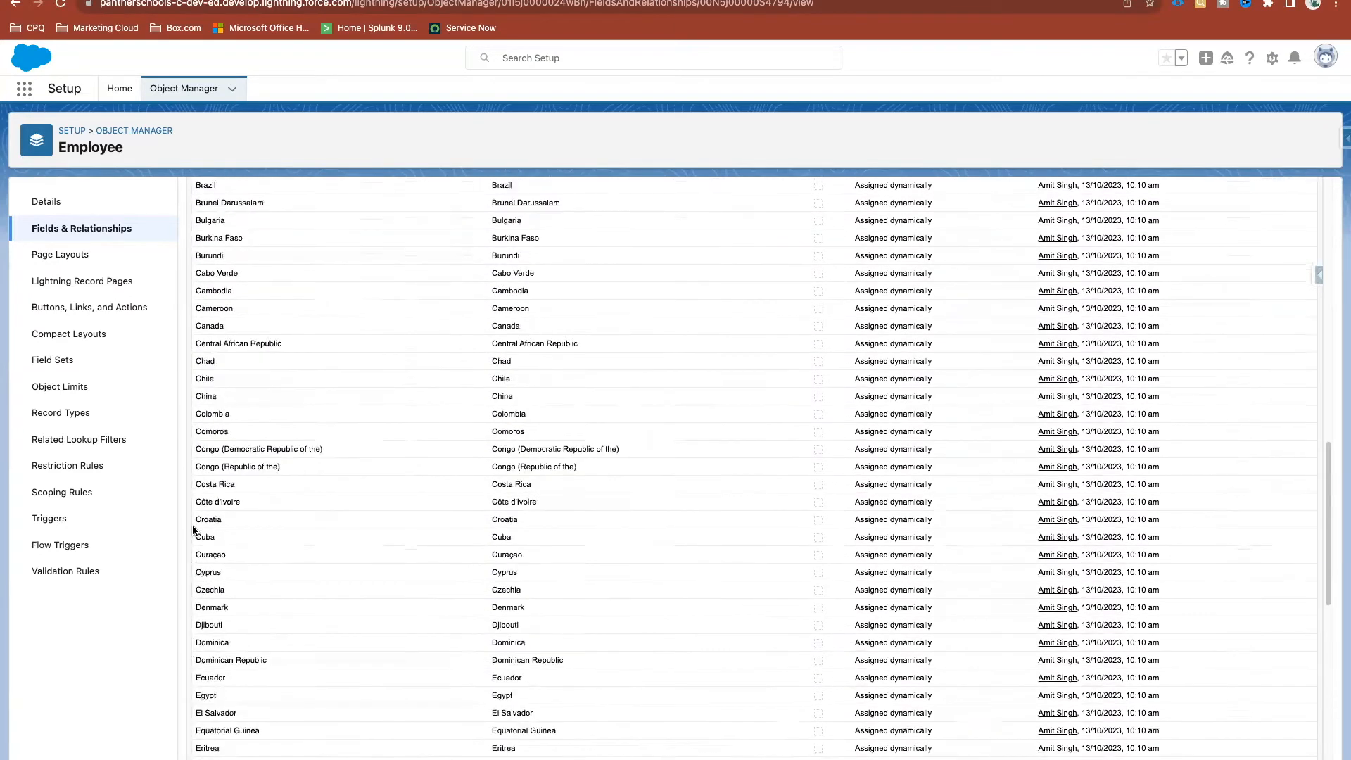
pyautogui.scroll(2, 206, 502)
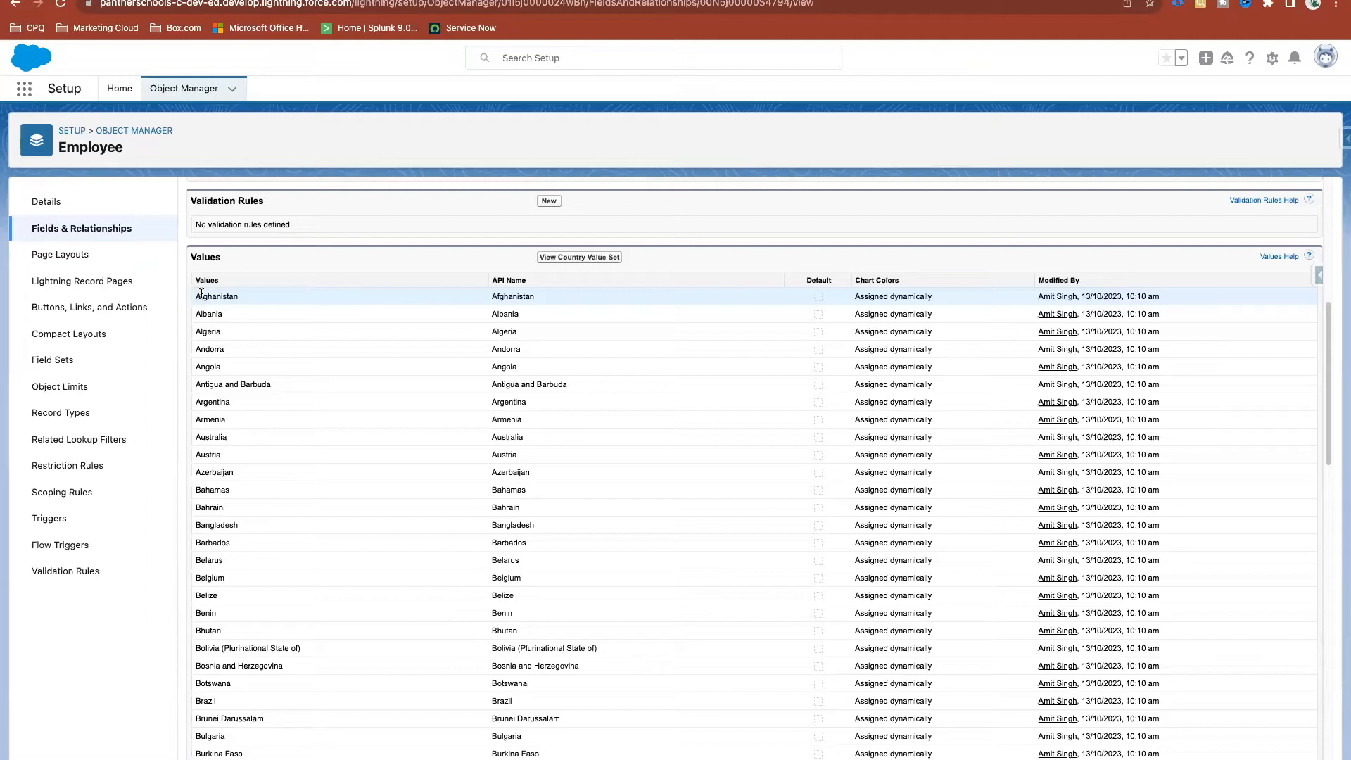
pyautogui.scroll(5, 201, 293)
pyautogui.scroll(-5, 324, 292)
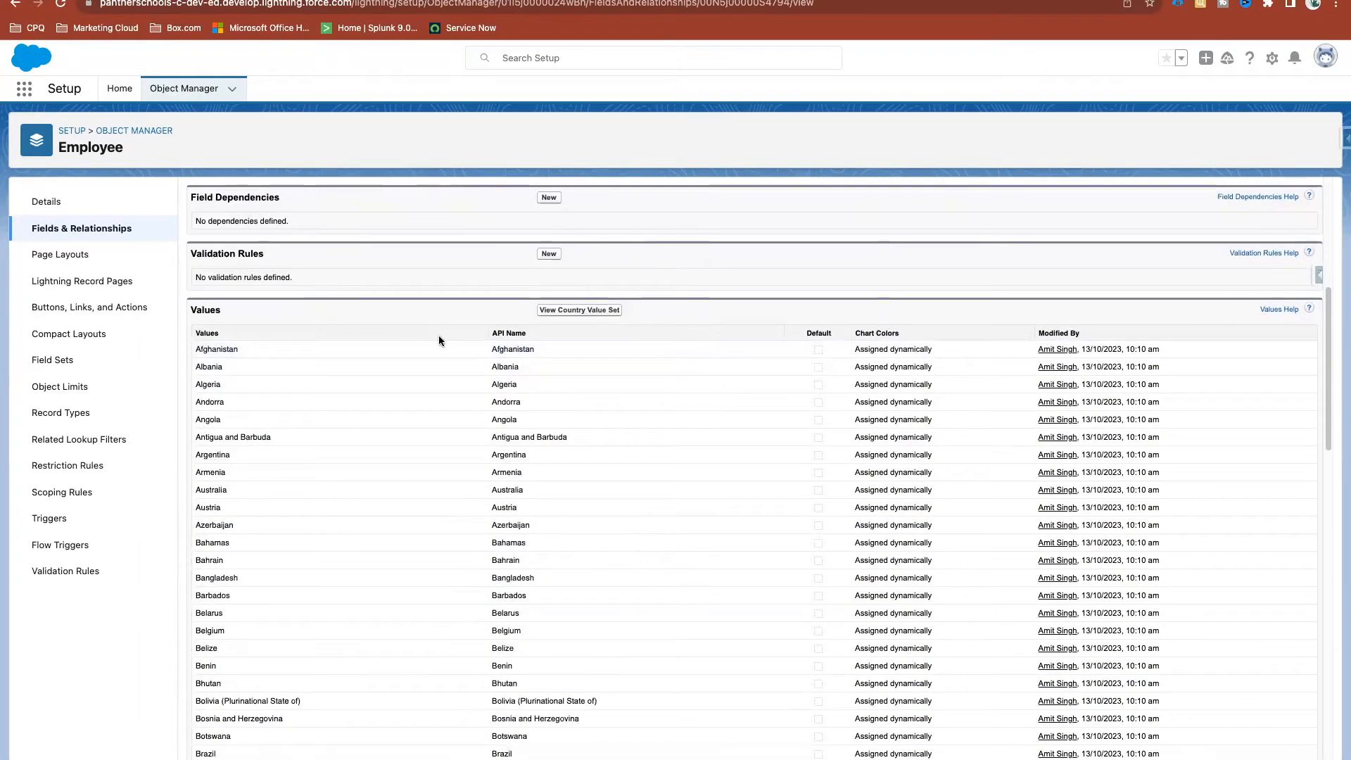
pyautogui.click(589, 315)
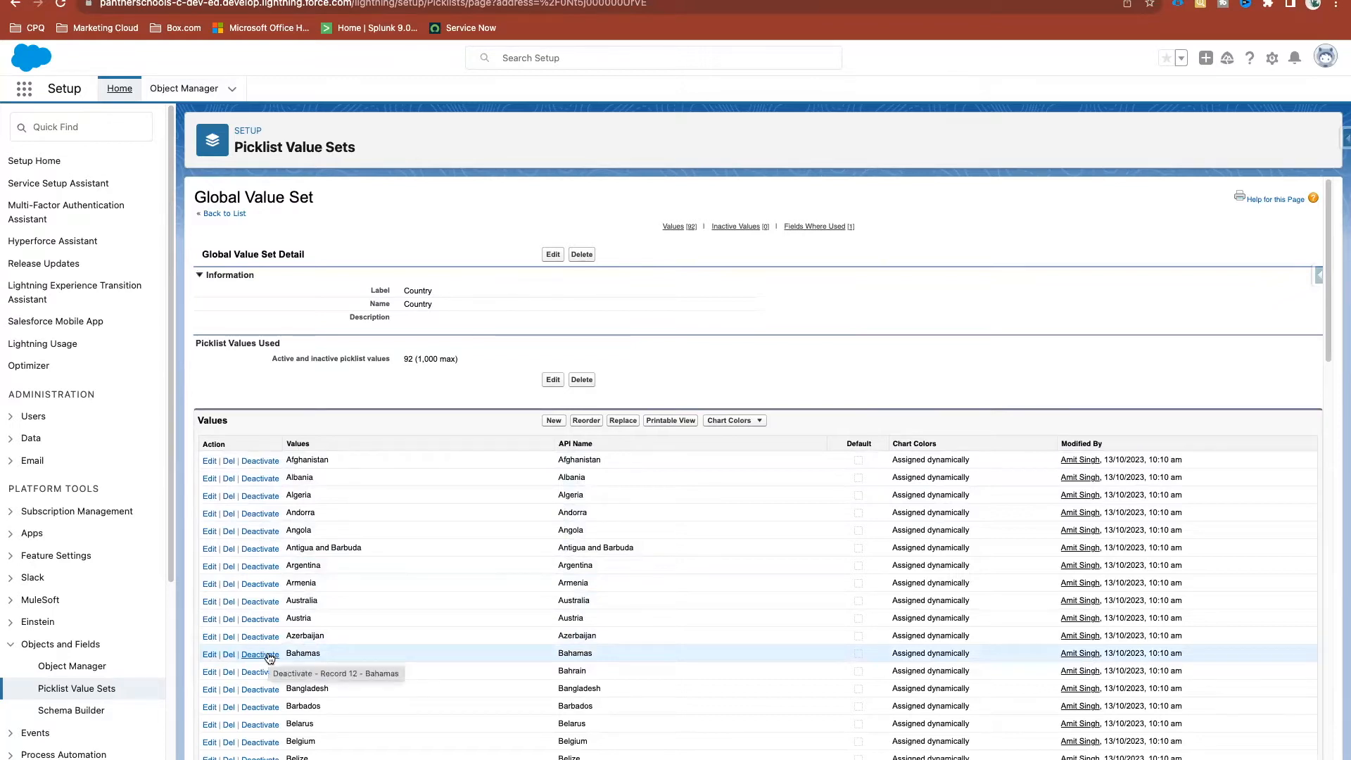
# Add 'New Country' as a Country global value set value, then switch to the ABC TEST employee tab
pyautogui.scroll(-20, 270, 658)
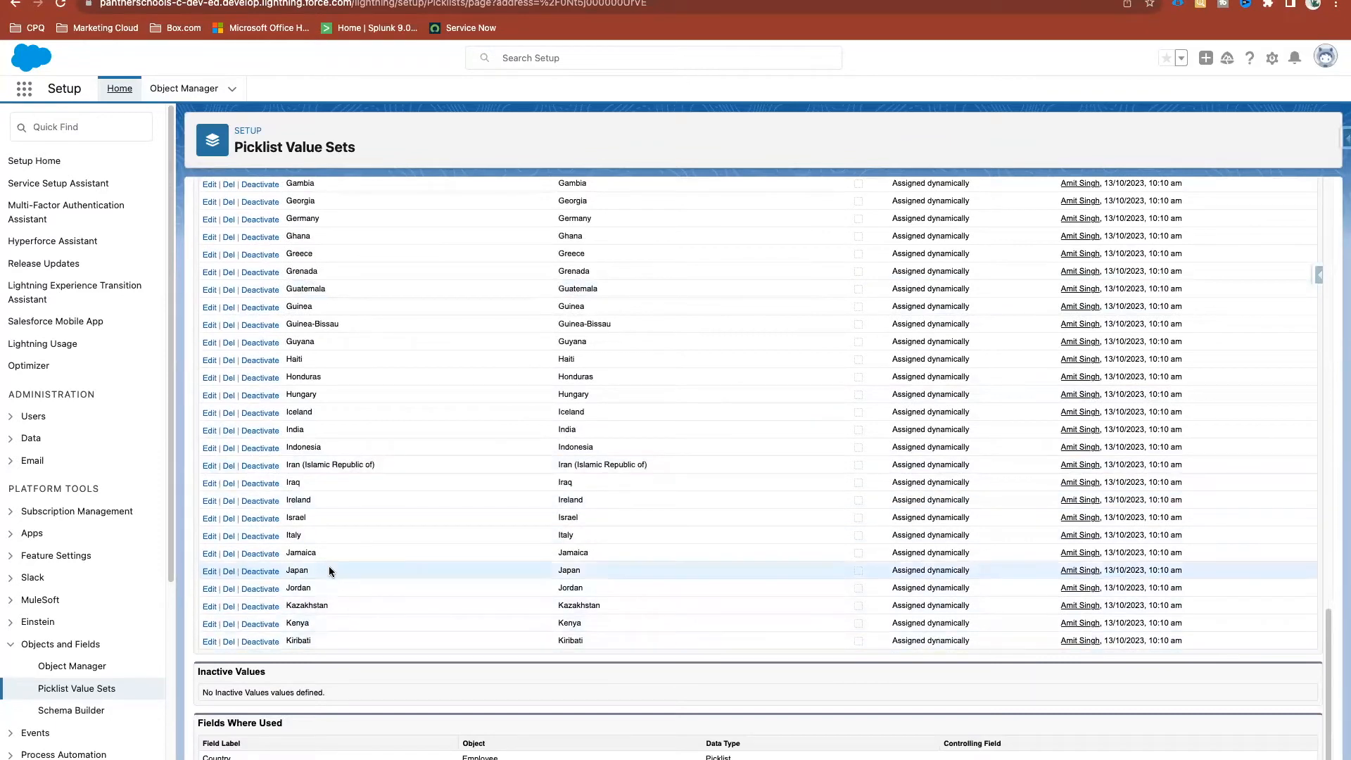
pyautogui.scroll(20, 328, 566)
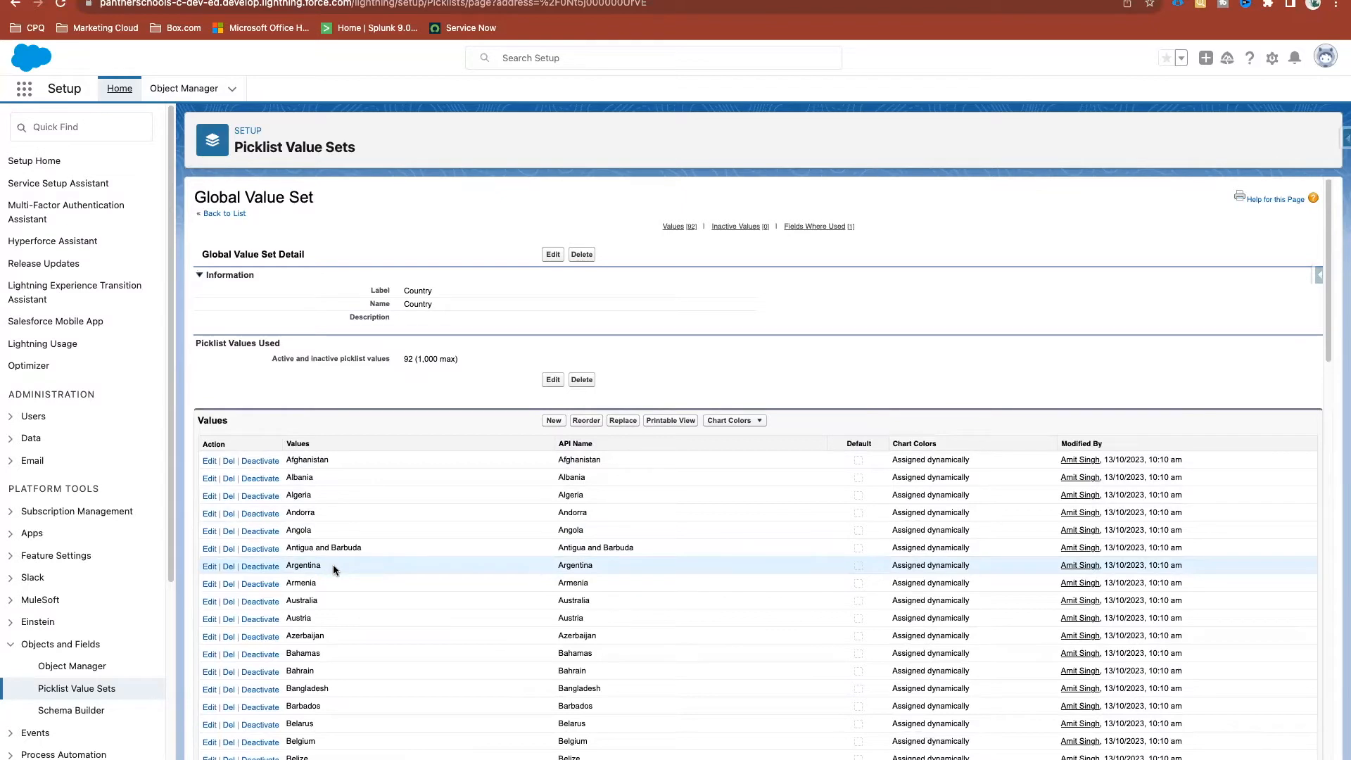
pyautogui.scroll(-1, 335, 571)
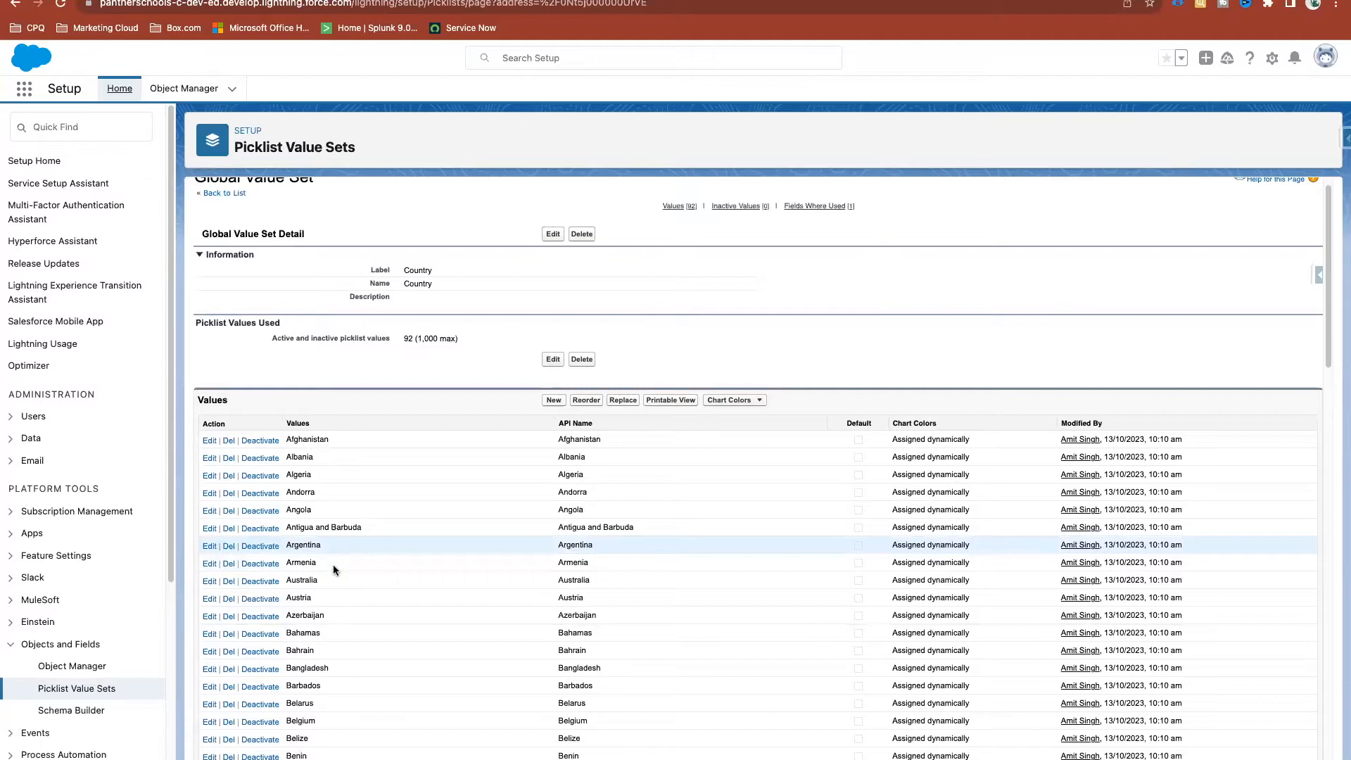
pyautogui.scroll(1, 361, 536)
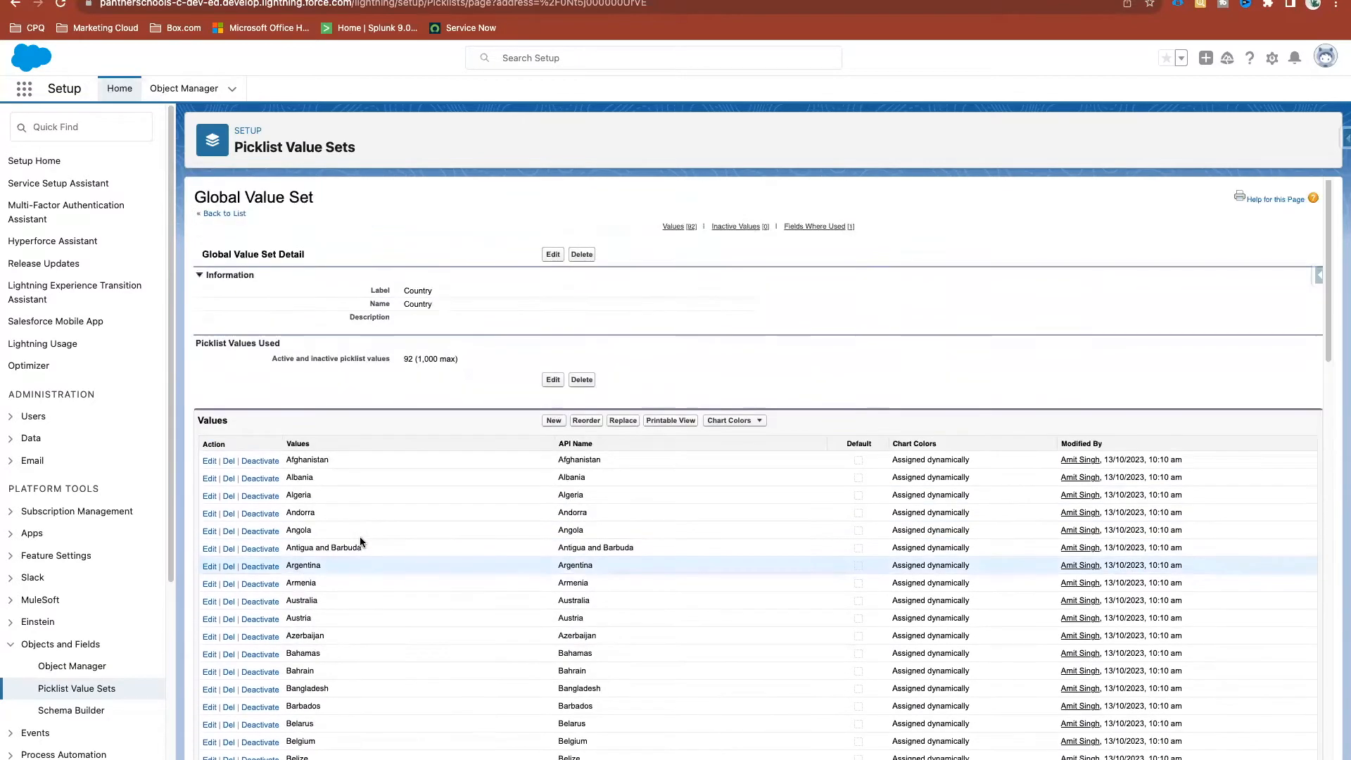
pyautogui.click(556, 420)
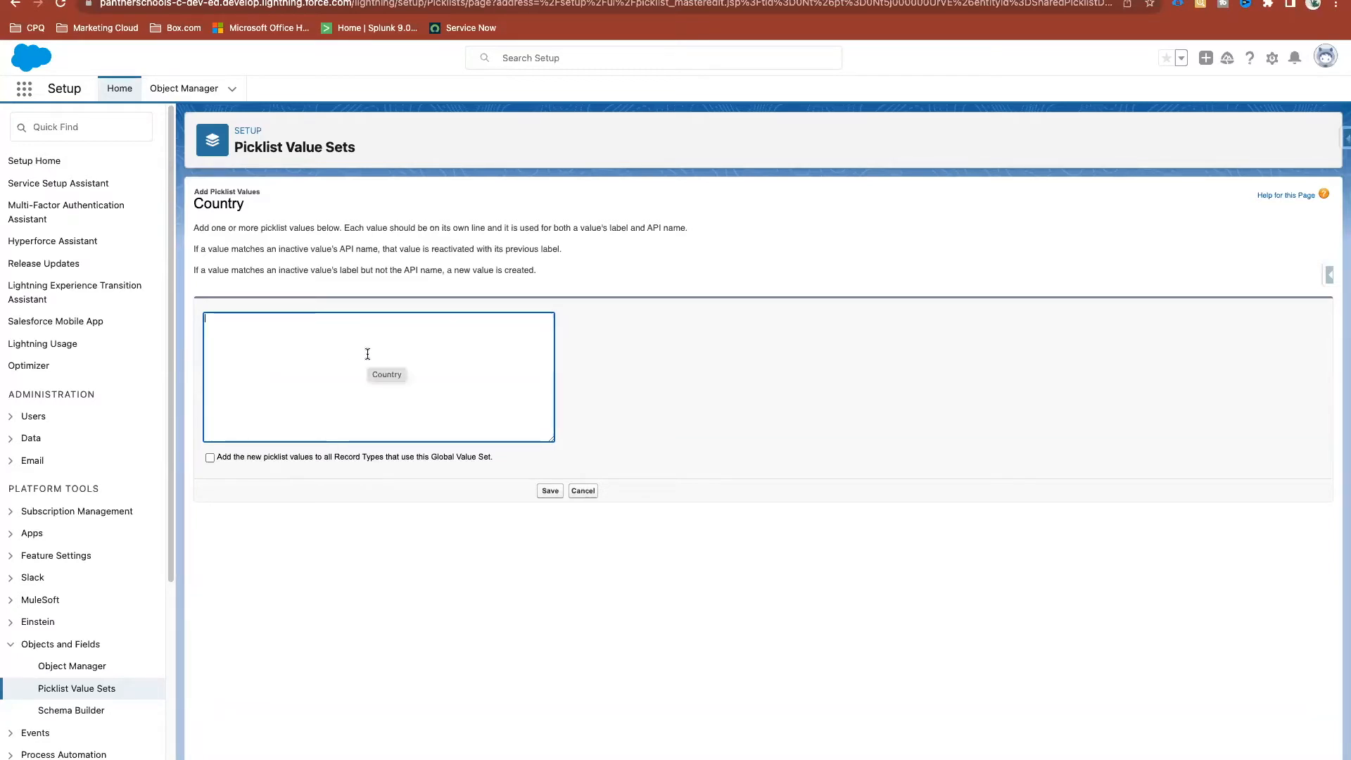
pyautogui.write('New Country')
pyautogui.click(543, 494)
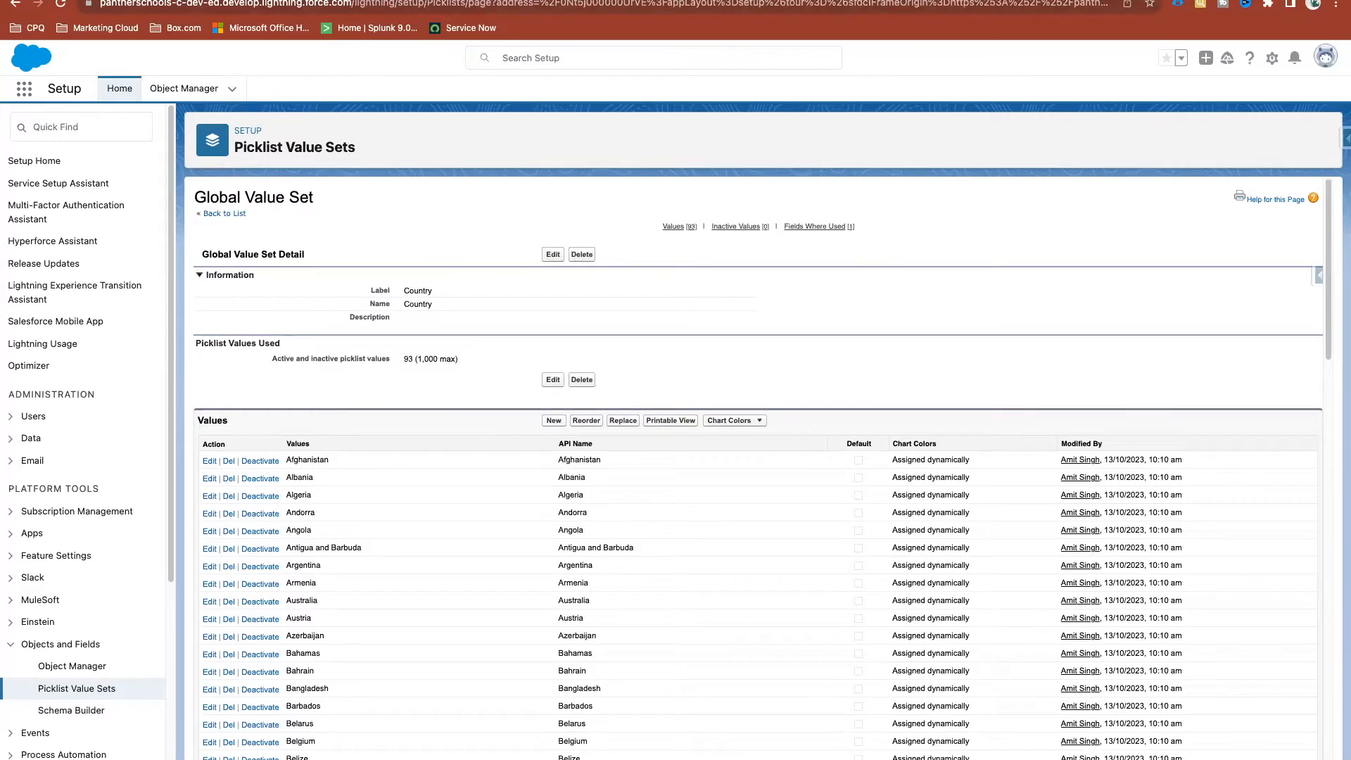
pyautogui.click(380, 0)
# Reload the ABC TEST employee record page so New Country appears among its Country choices
pyautogui.rightClick(130, 135)
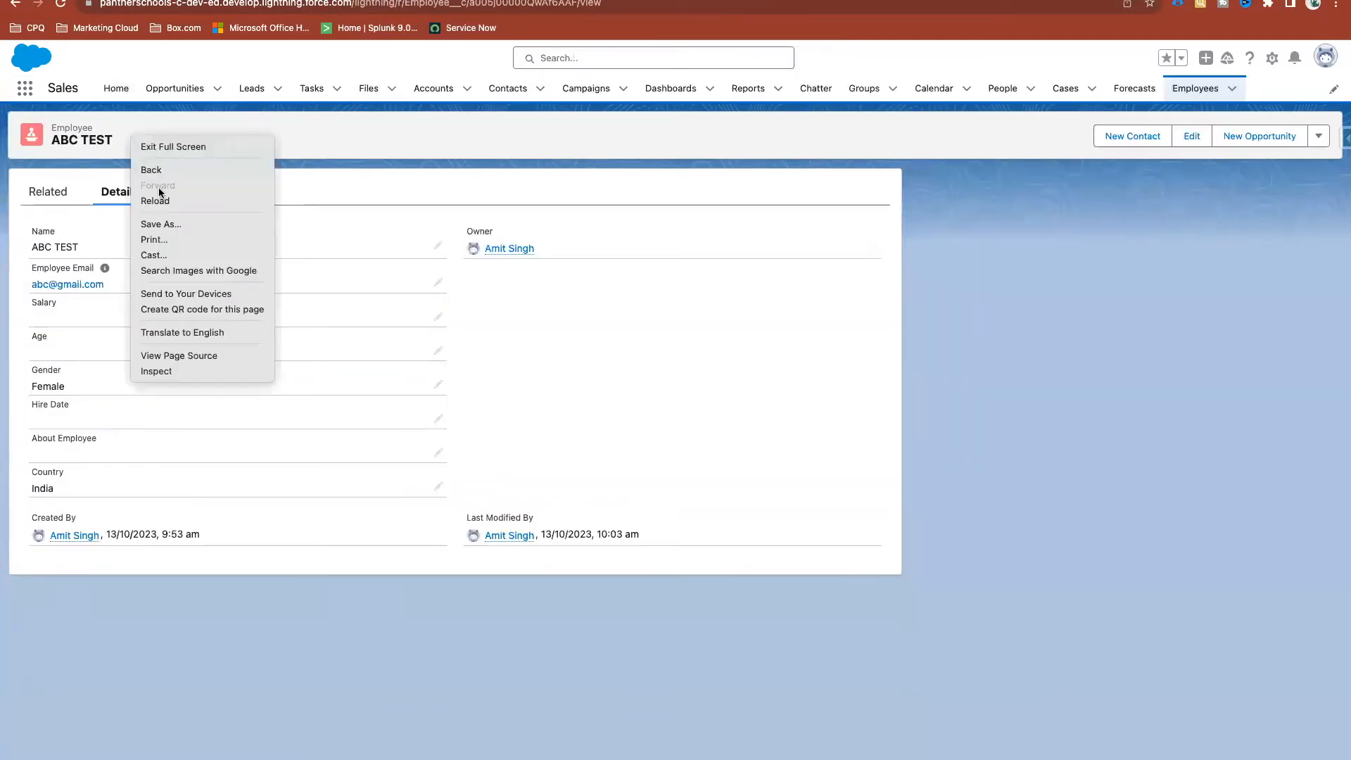
pyautogui.click(156, 201)
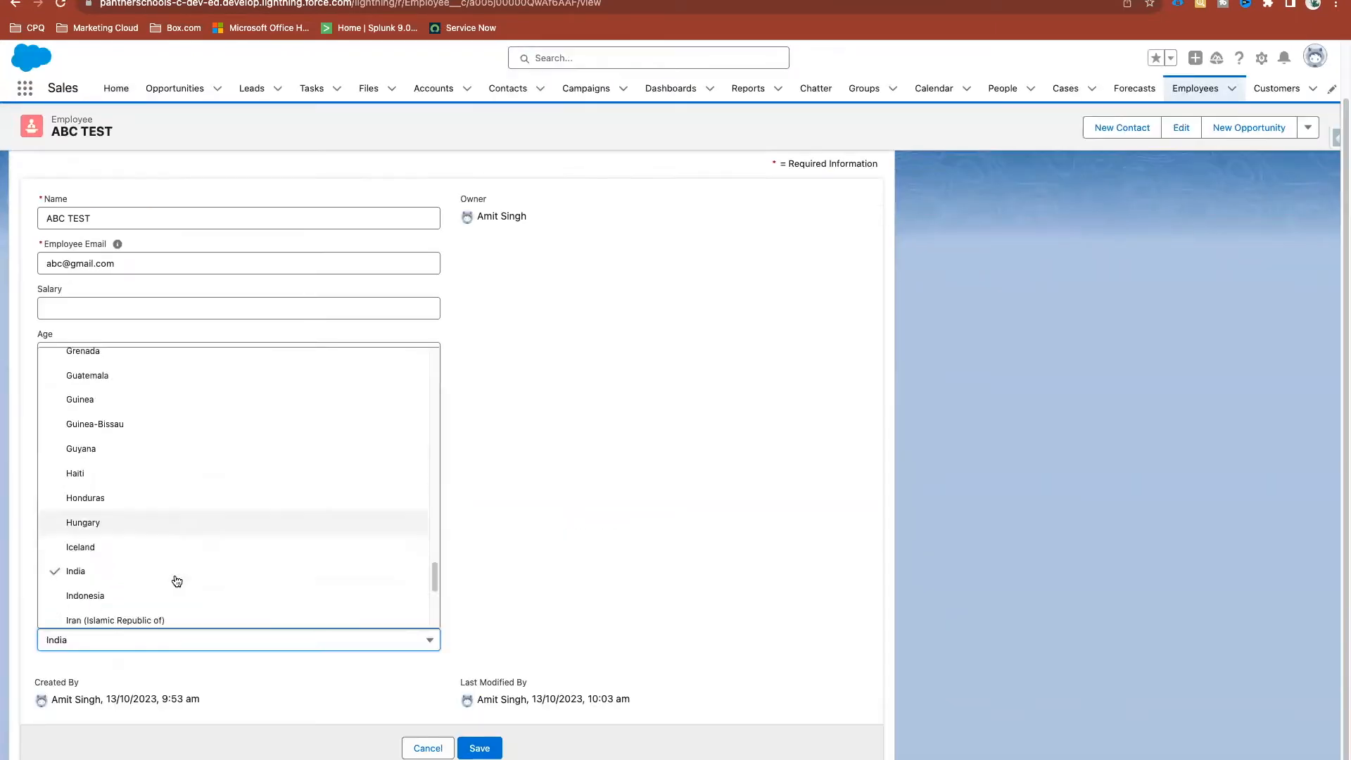
pyautogui.scroll(-5, 176, 582)
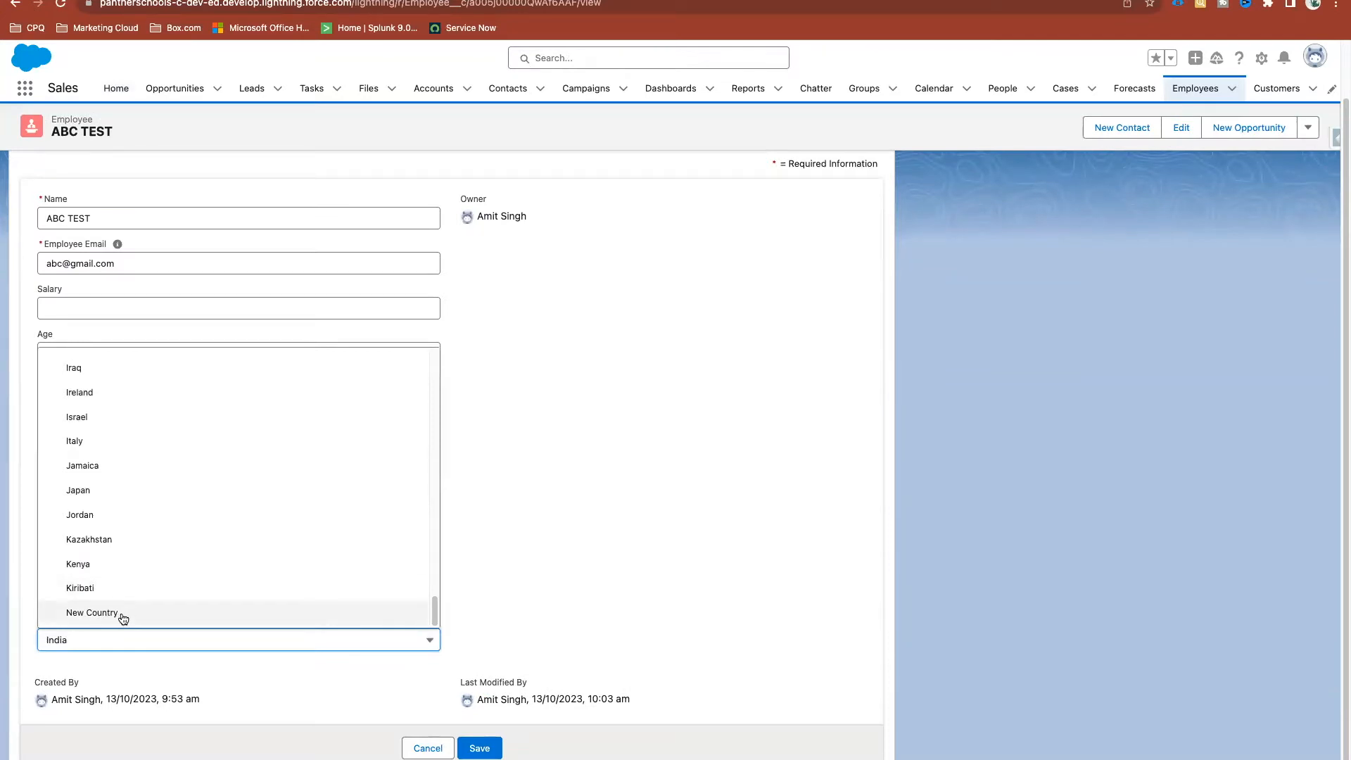
pyautogui.scroll(20, 123, 618)
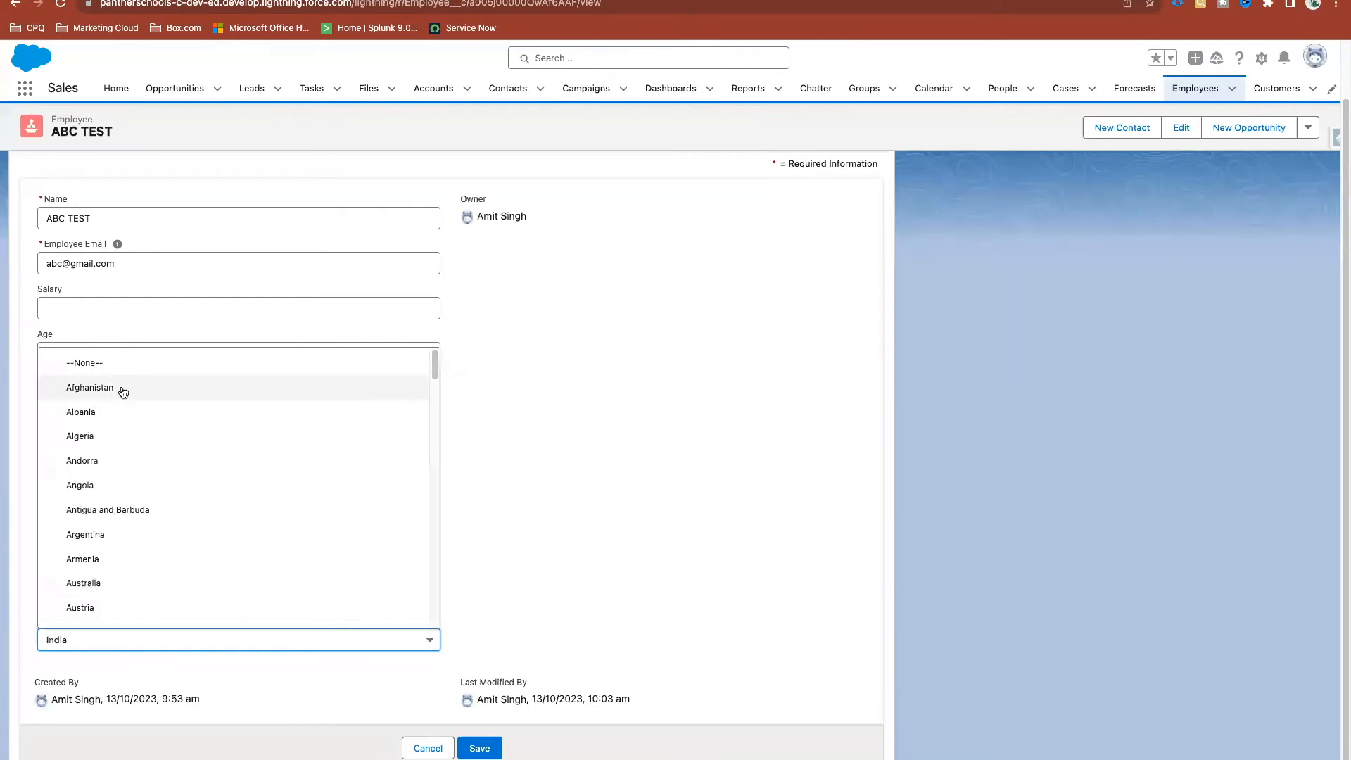
# Deactivate the New Country and Kiribati values in the Country global value set
pyautogui.click(563, 1)
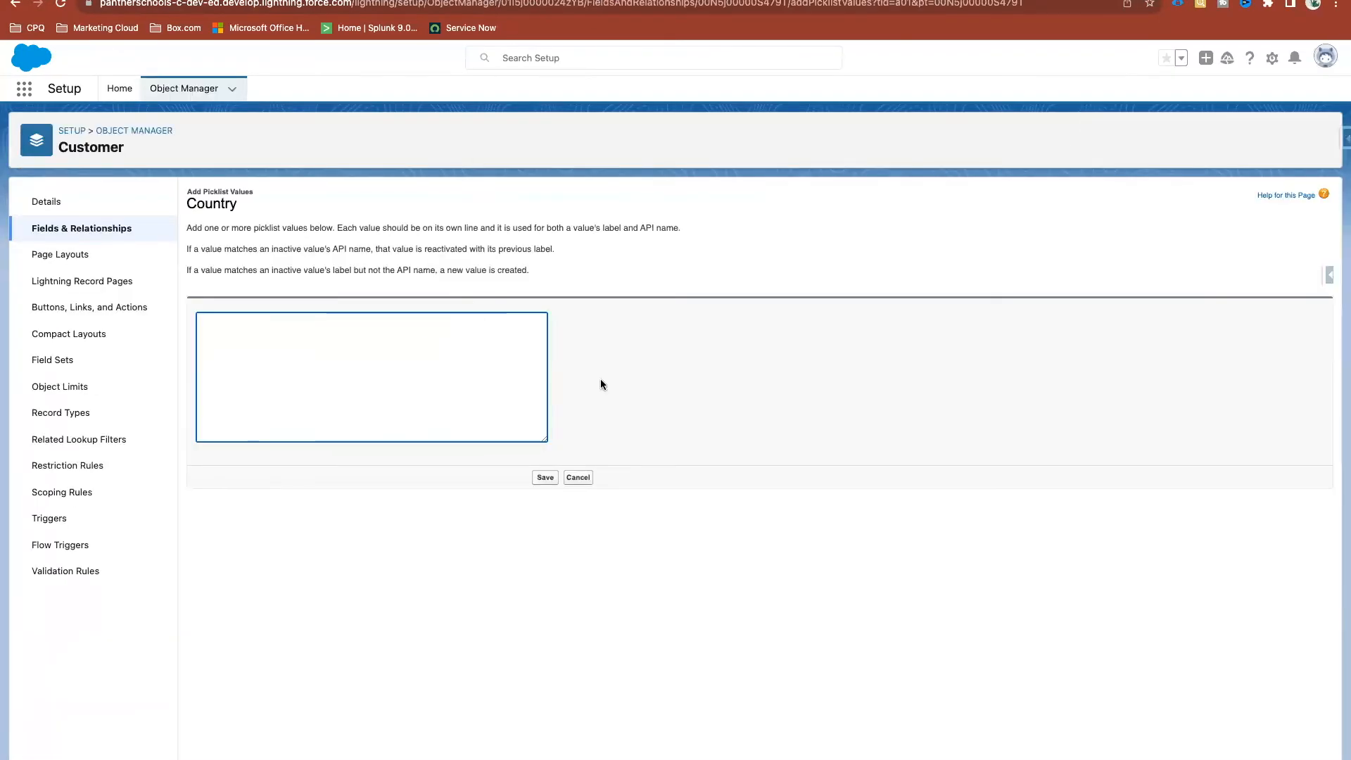
pyautogui.click(648, 1)
pyautogui.scroll(-15, 358, 563)
pyautogui.scroll(-7, 357, 560)
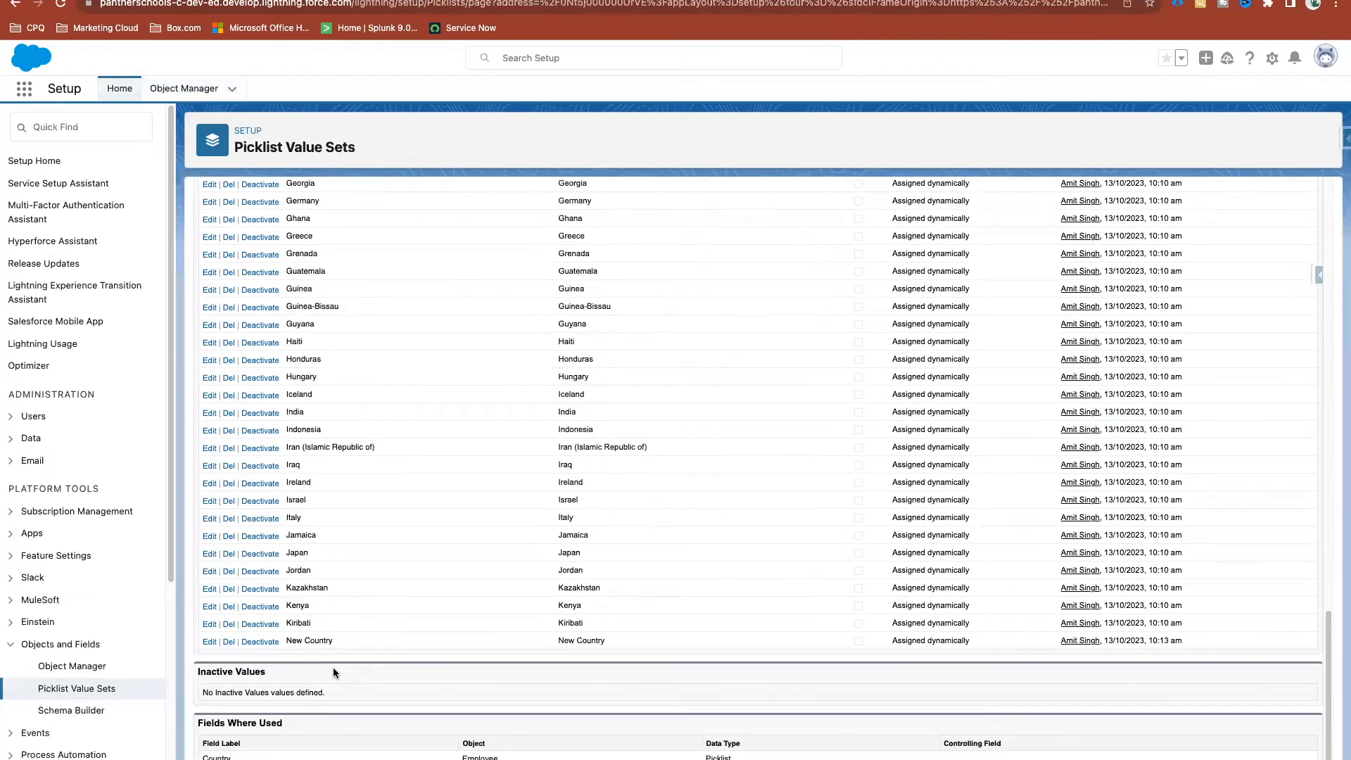
pyautogui.click(261, 642)
pyautogui.click(794, 83)
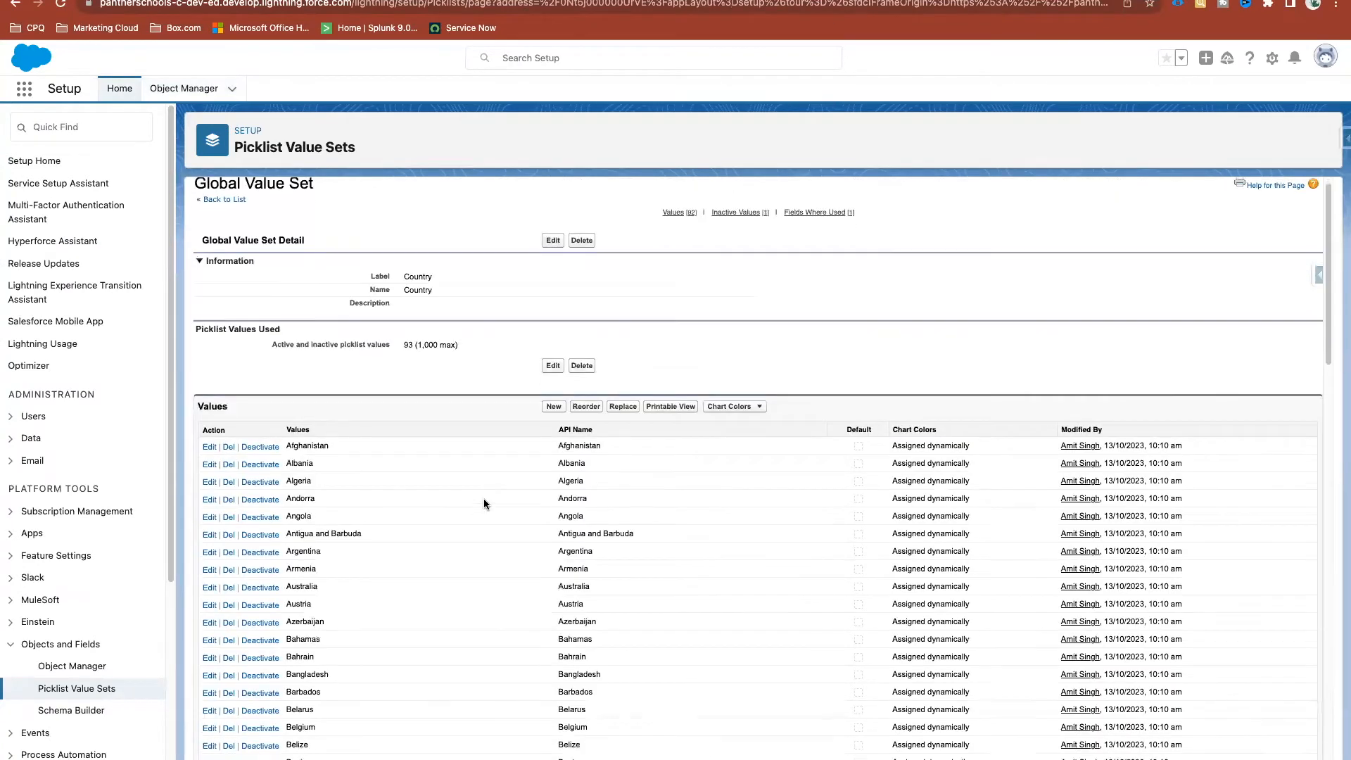
pyautogui.click(262, 627)
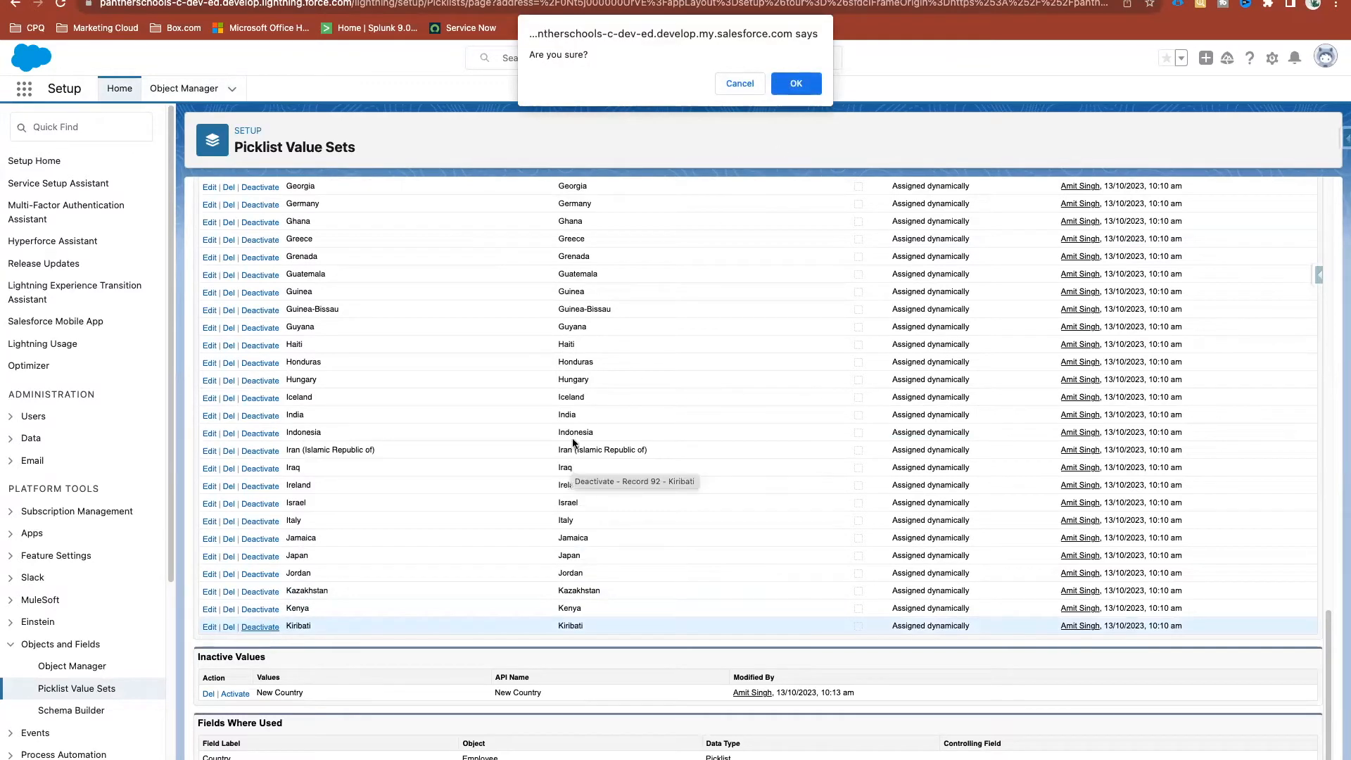
pyautogui.click(795, 83)
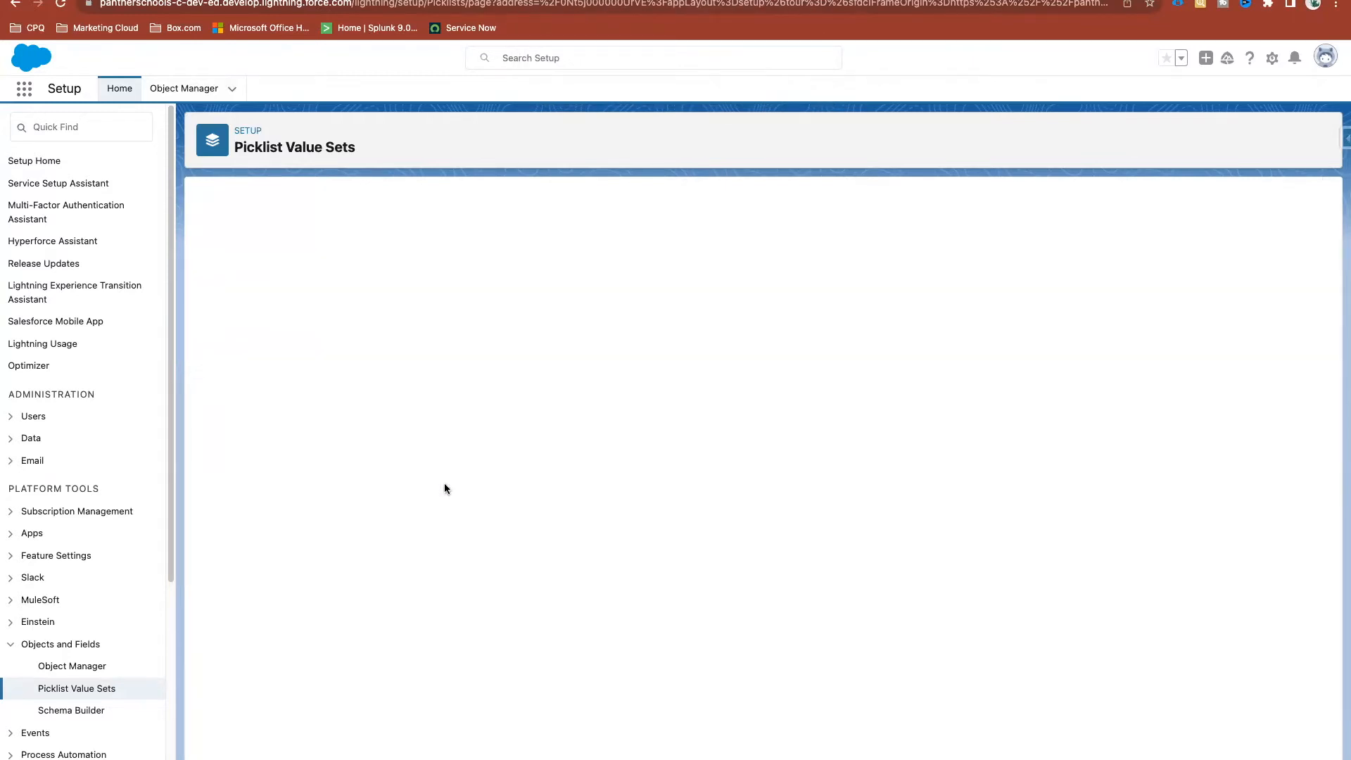
# Review the Inactive Values rows and Fields Where Used, which shows Employee using the set
pyautogui.scroll(-20, 445, 484)
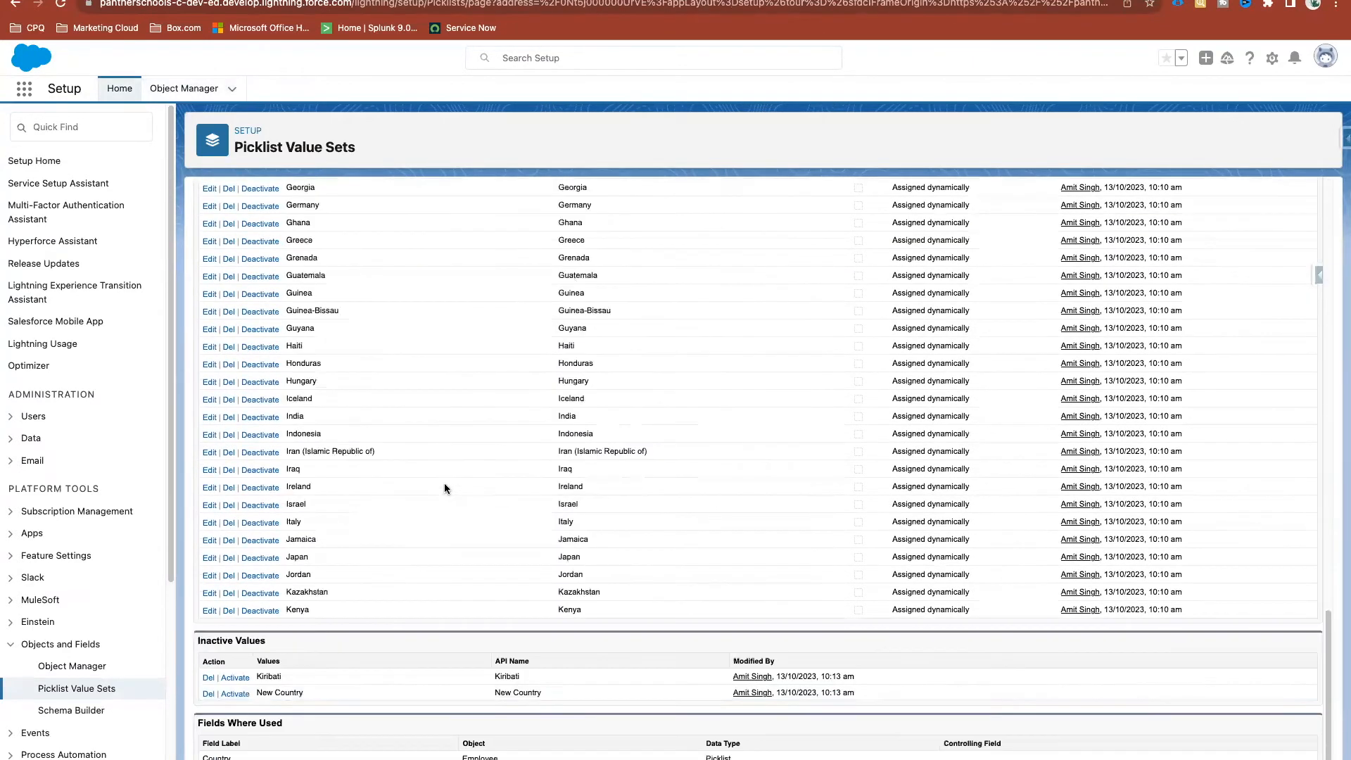
pyautogui.moveTo(309, 693); pyautogui.dragTo(200, 678)
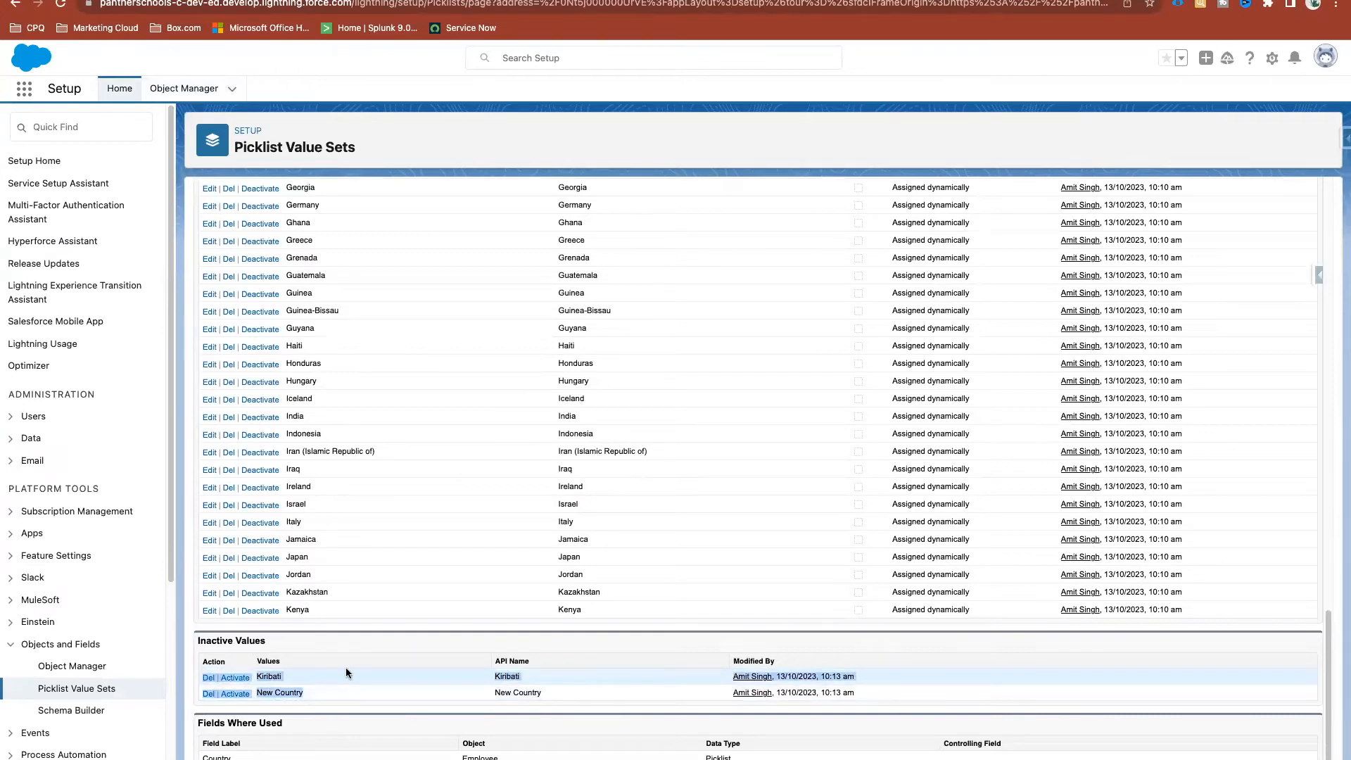
pyautogui.click(302, 723)
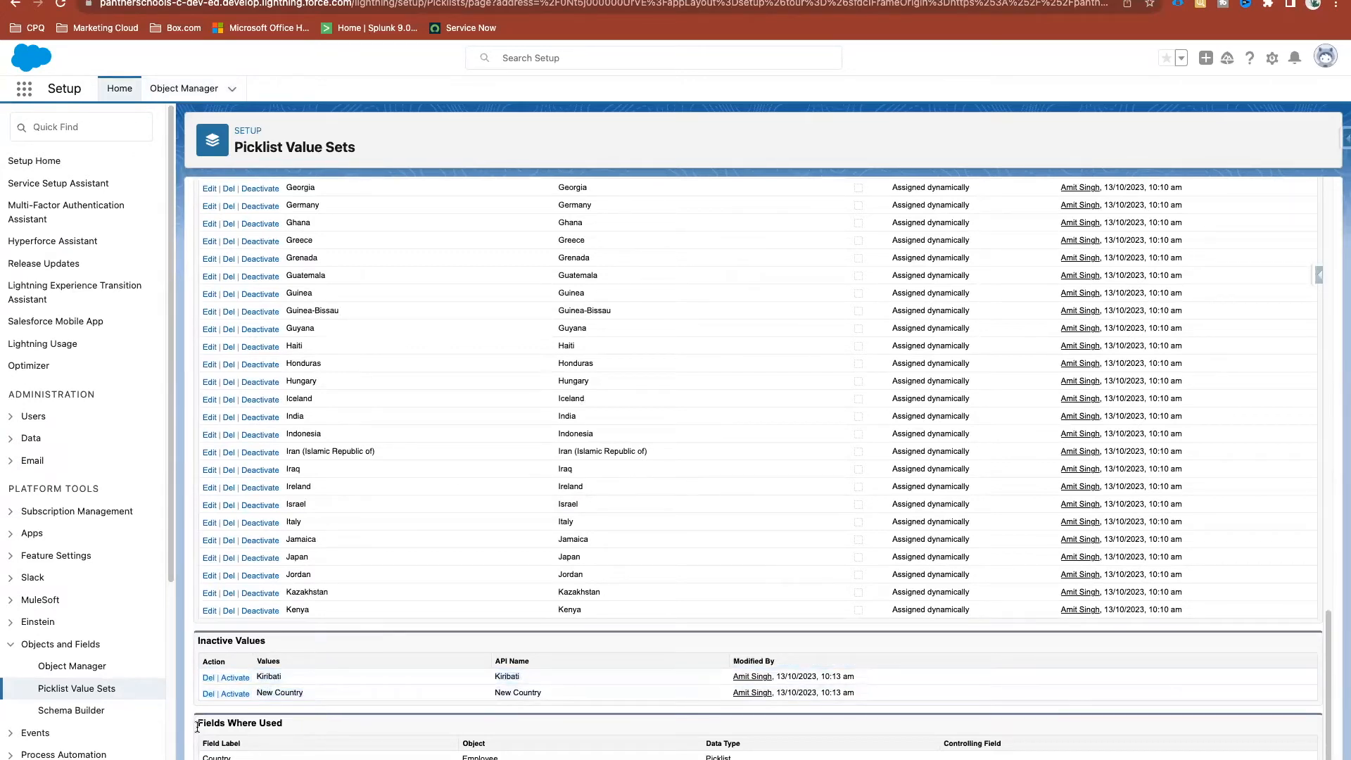
pyautogui.moveTo(196, 723); pyautogui.dragTo(315, 724)
pyautogui.click(315, 723)
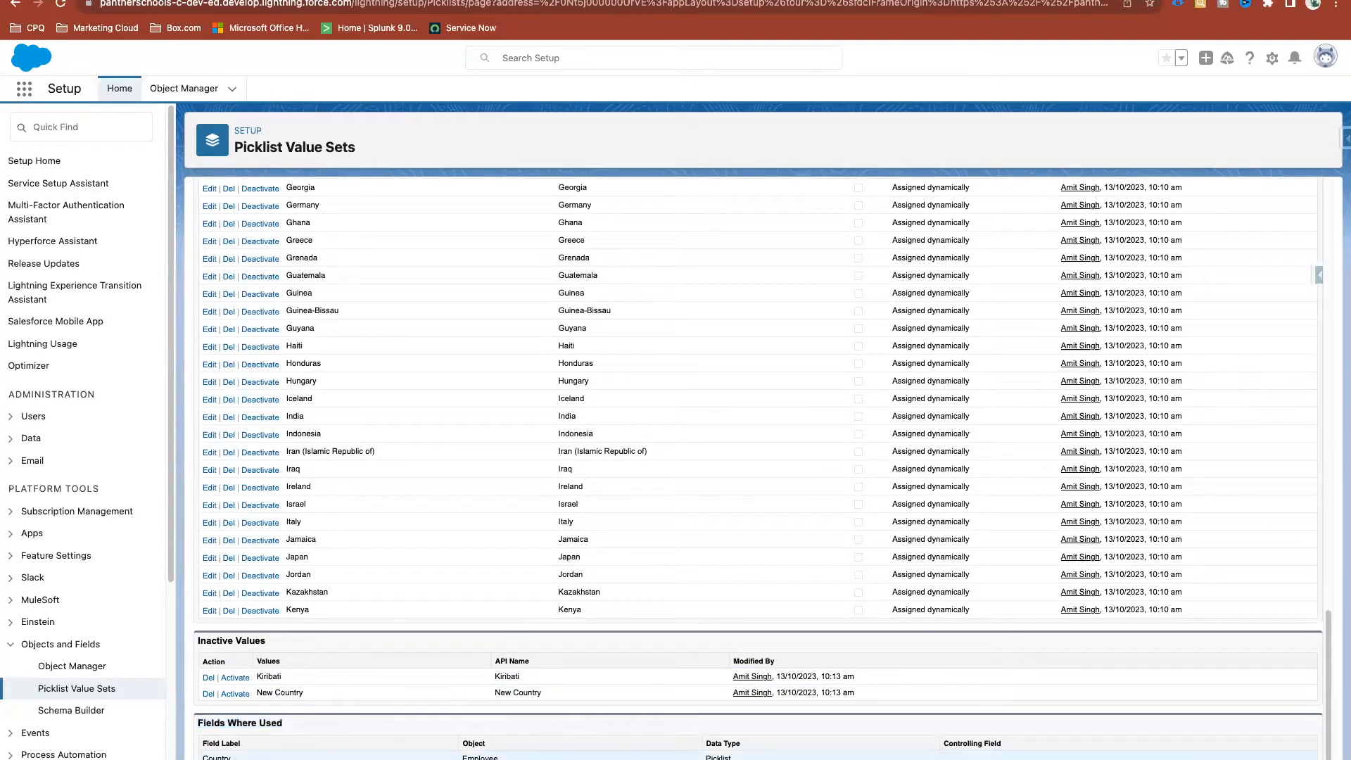
pyautogui.moveTo(511, 757); pyautogui.dragTo(458, 758)
pyautogui.scroll(20, 543, 461)
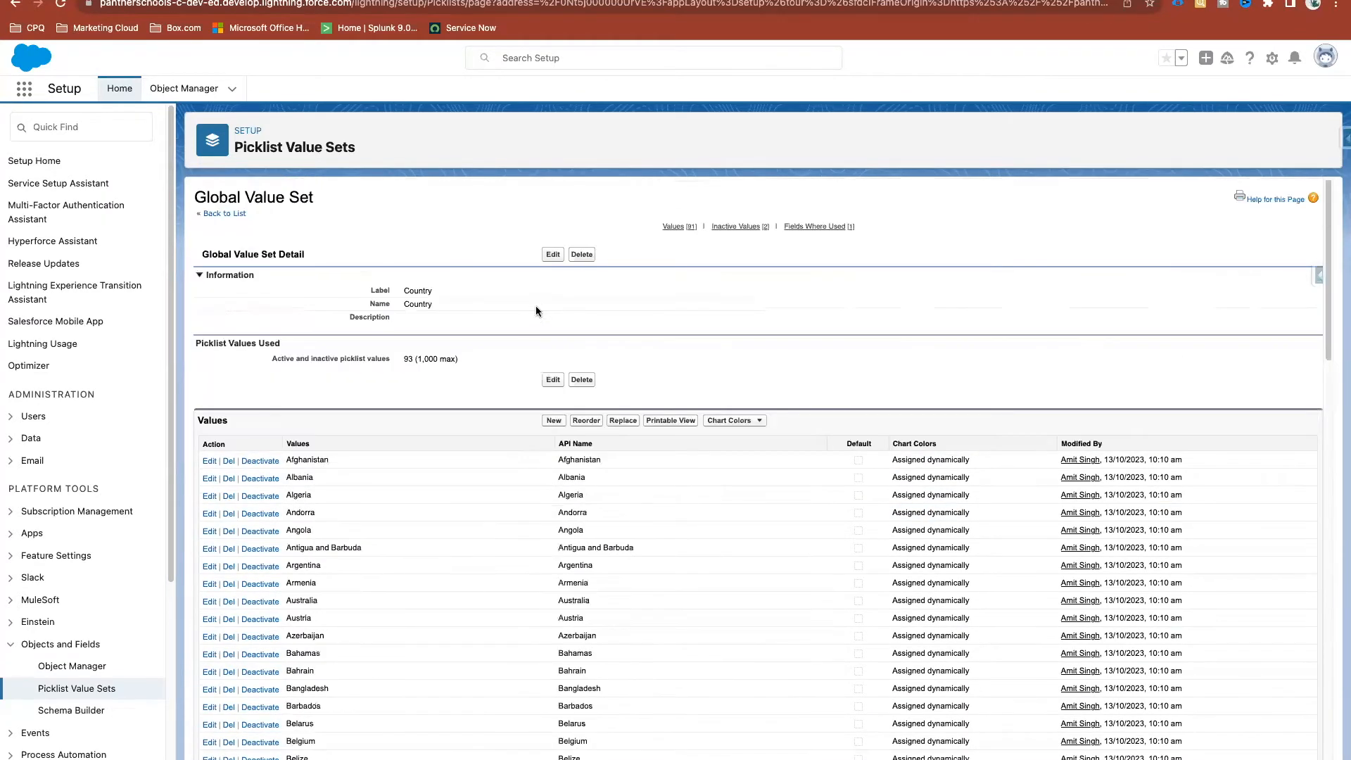
pyautogui.moveTo(315, 197); pyautogui.dragTo(192, 197)
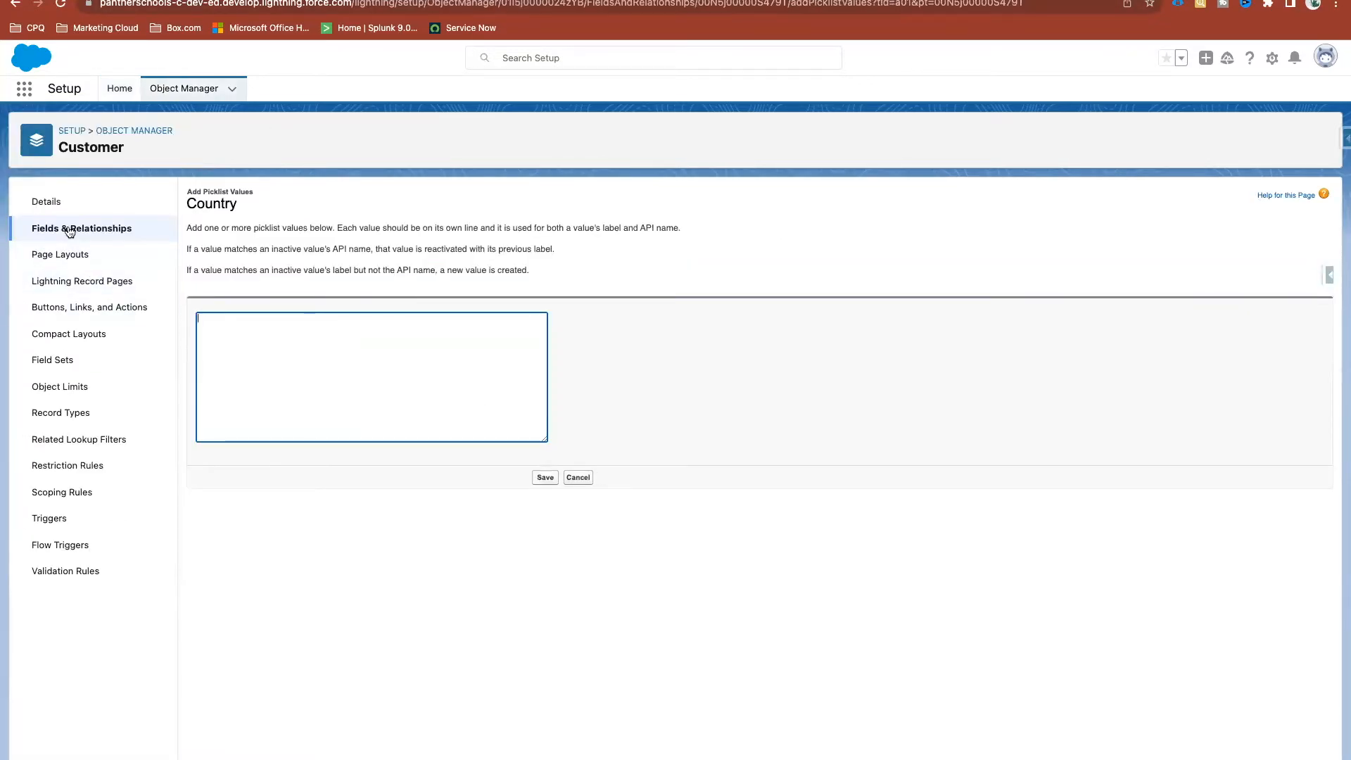
# Open the Customer object's Country field for editing in Fields & Relationships
pyautogui.click(66, 231)
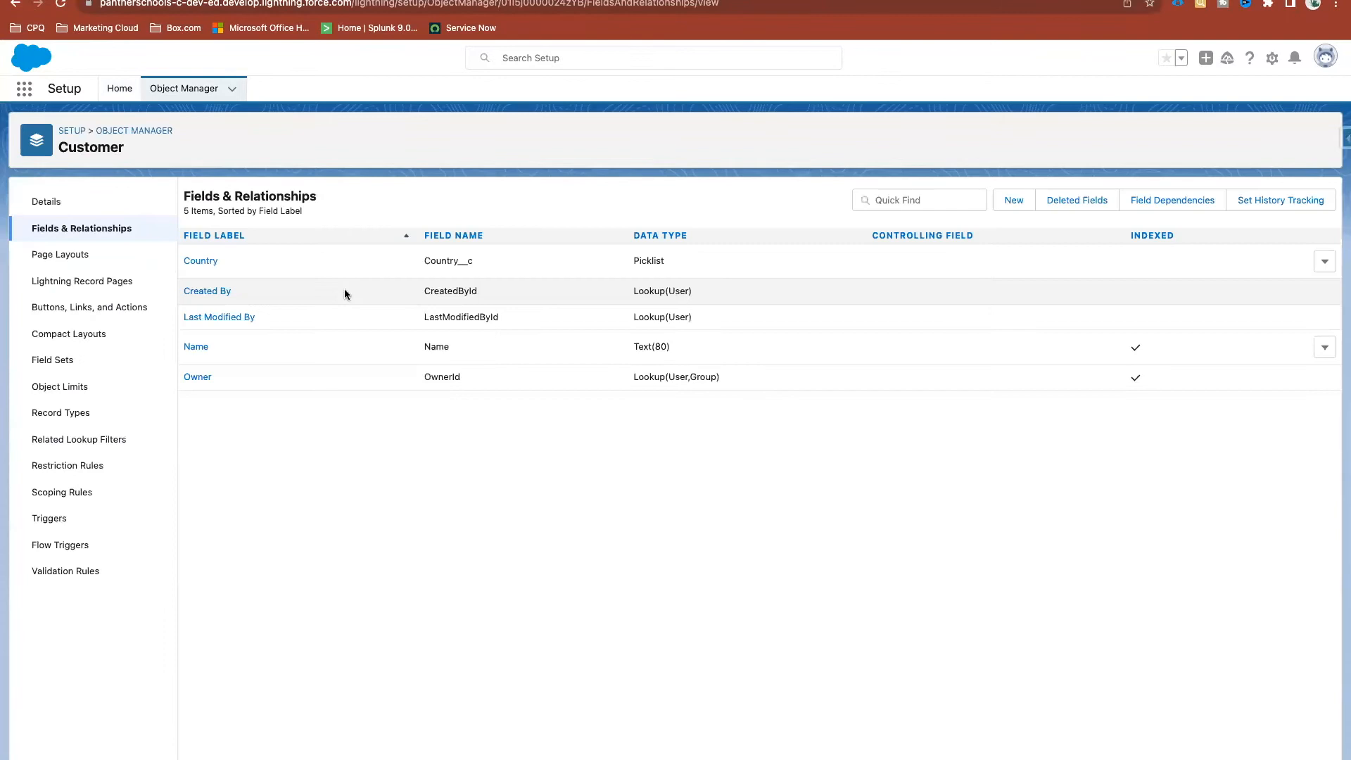
pyautogui.click(1325, 262)
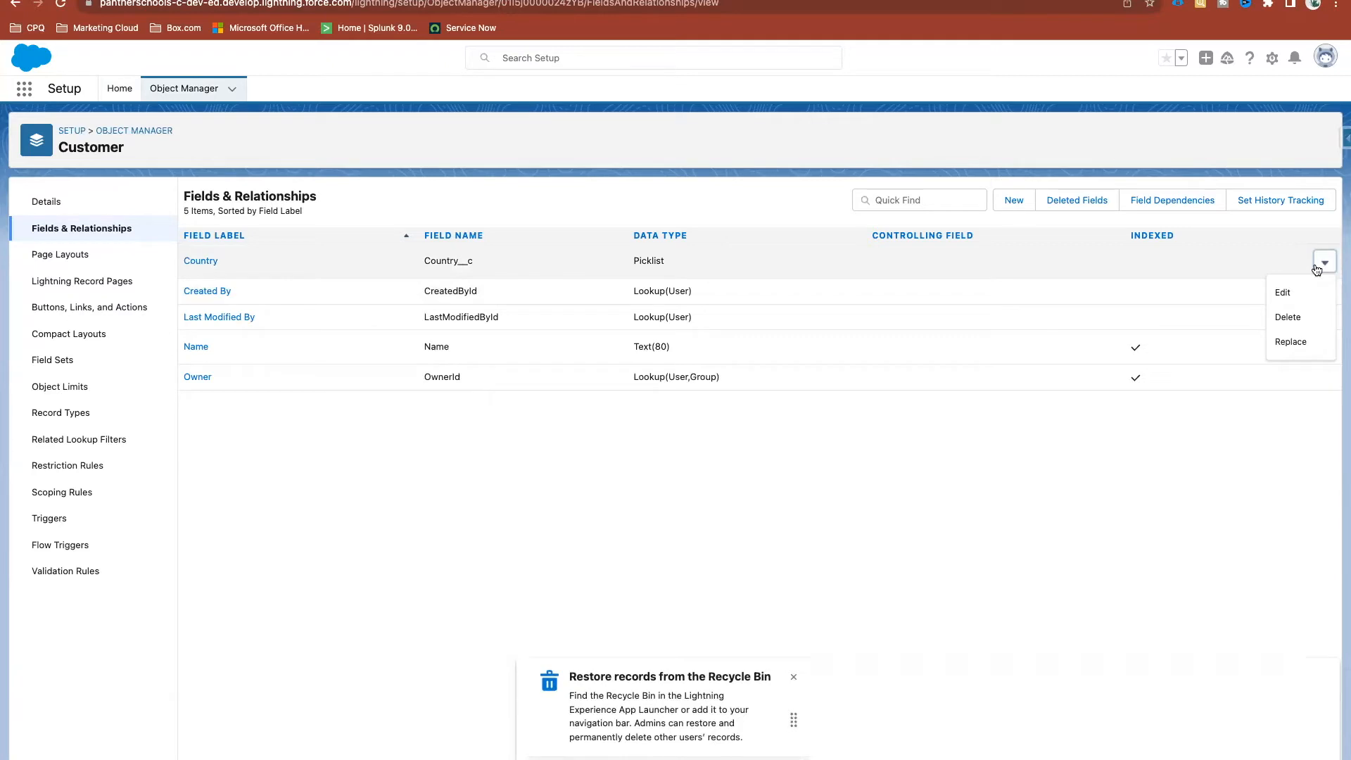
pyautogui.click(1291, 295)
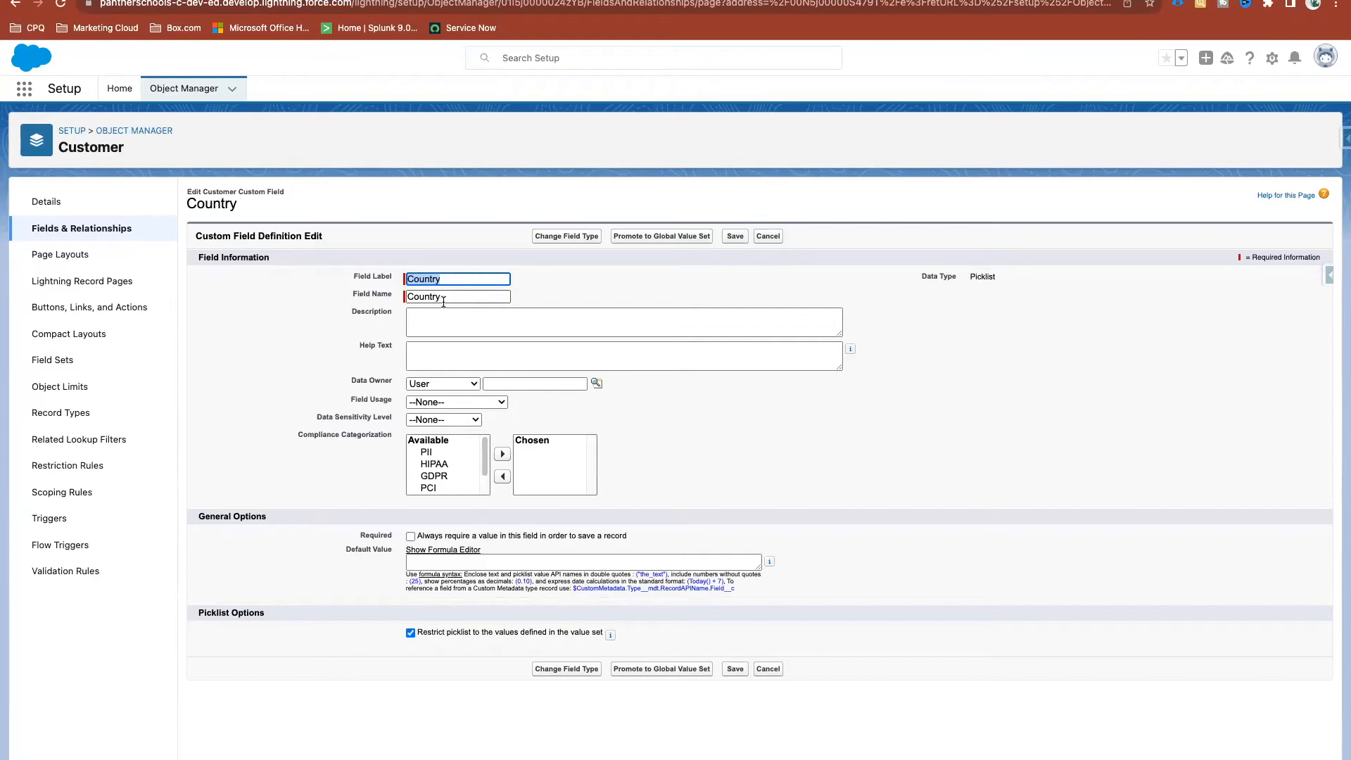
# Change the Field Name to Country_del, acknowledge the rename warning, and save
pyautogui.click(444, 301)
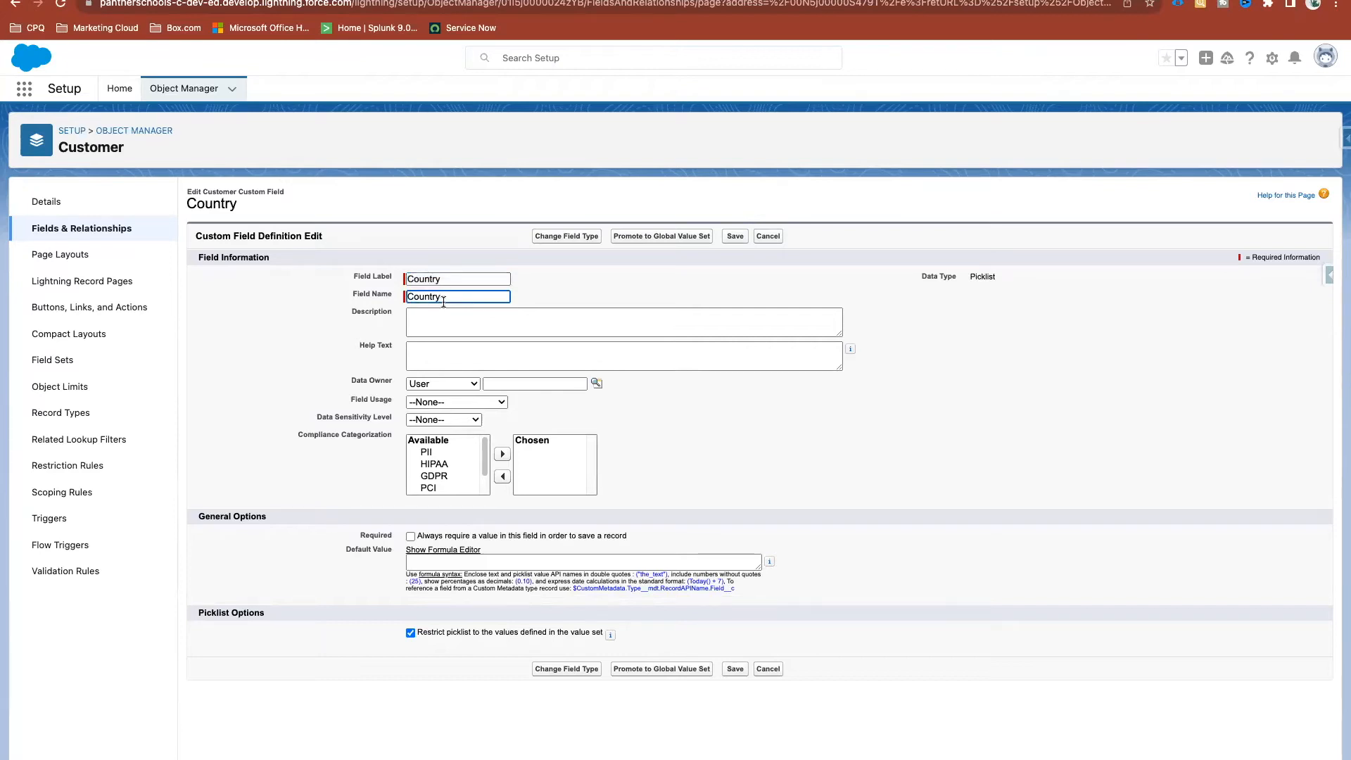
pyautogui.write('_old')
pyautogui.press('BackSpace')
pyautogui.press('BackSpace')
pyautogui.press('BackSpace')
pyautogui.write('de')
pyautogui.click(626, 271)
pyautogui.click(804, 102)
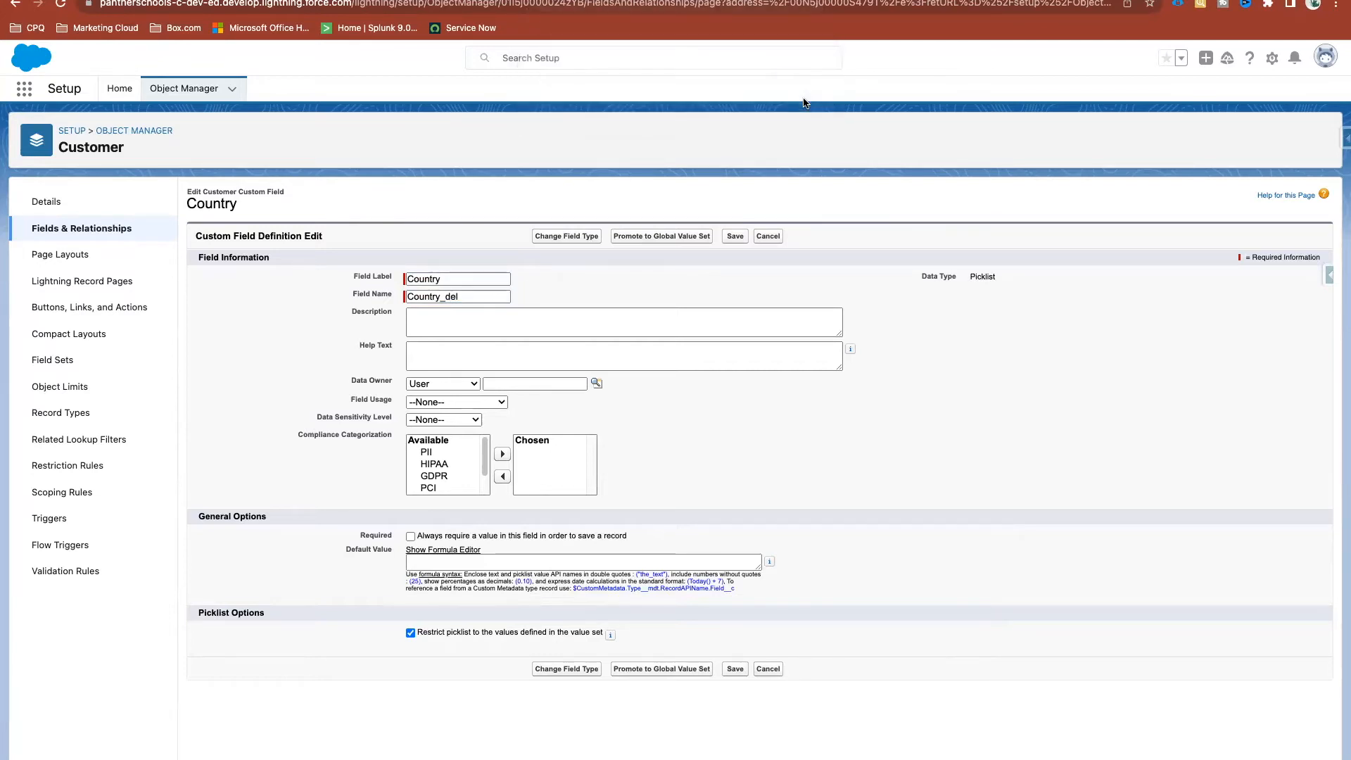
pyautogui.moveTo(477, 295); pyautogui.dragTo(370, 289)
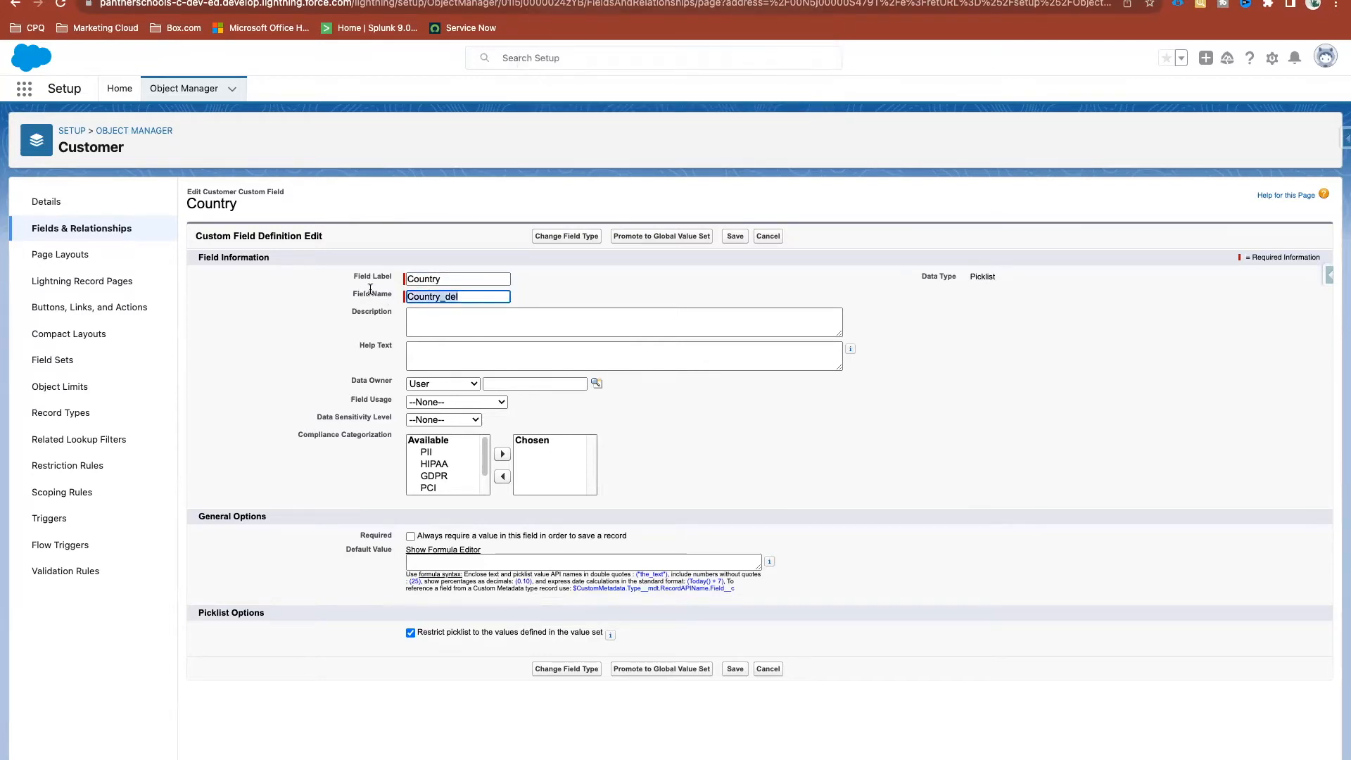
pyautogui.click(473, 303)
pyautogui.moveTo(473, 303); pyautogui.dragTo(371, 297)
pyautogui.doubleClick(465, 296)
pyautogui.click(735, 236)
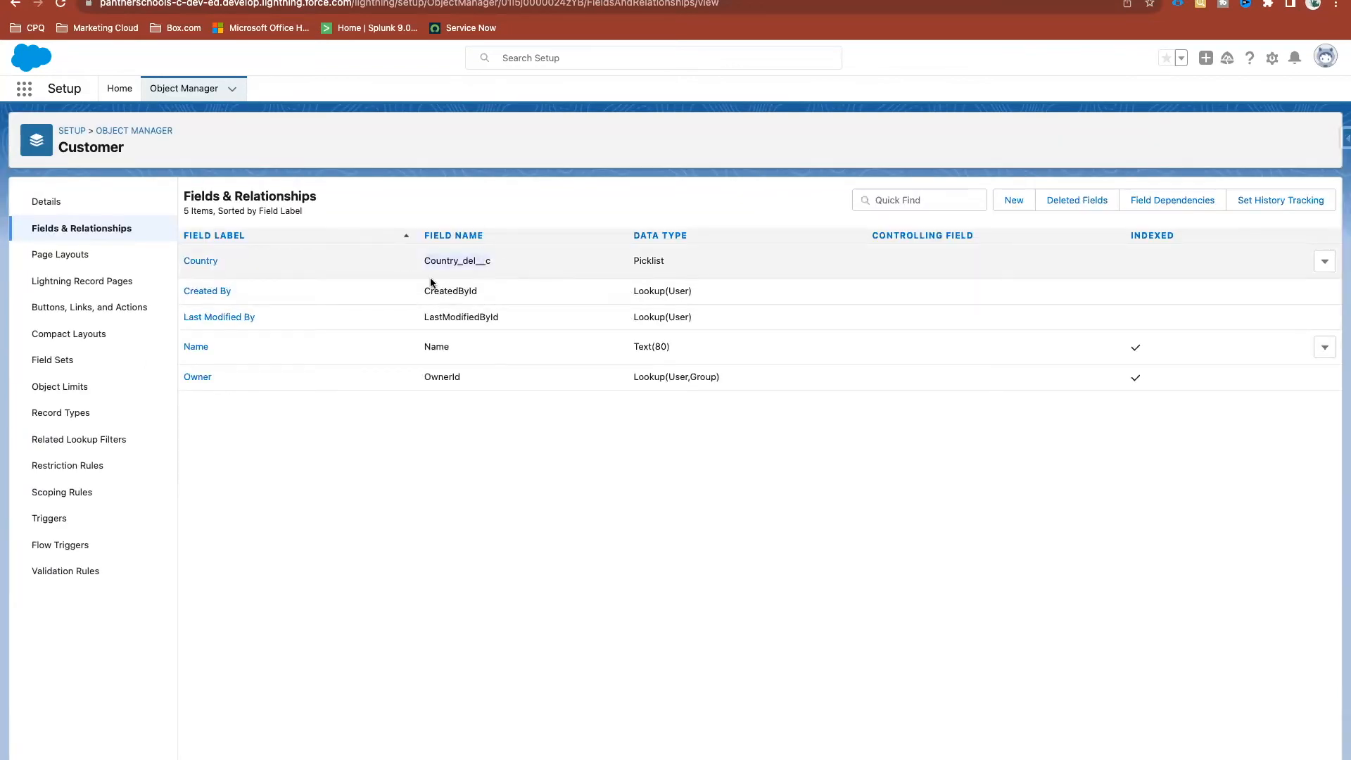
# Start a new Customer picklist field labelled Country, with the field name auto-filled
pyautogui.click(1015, 200)
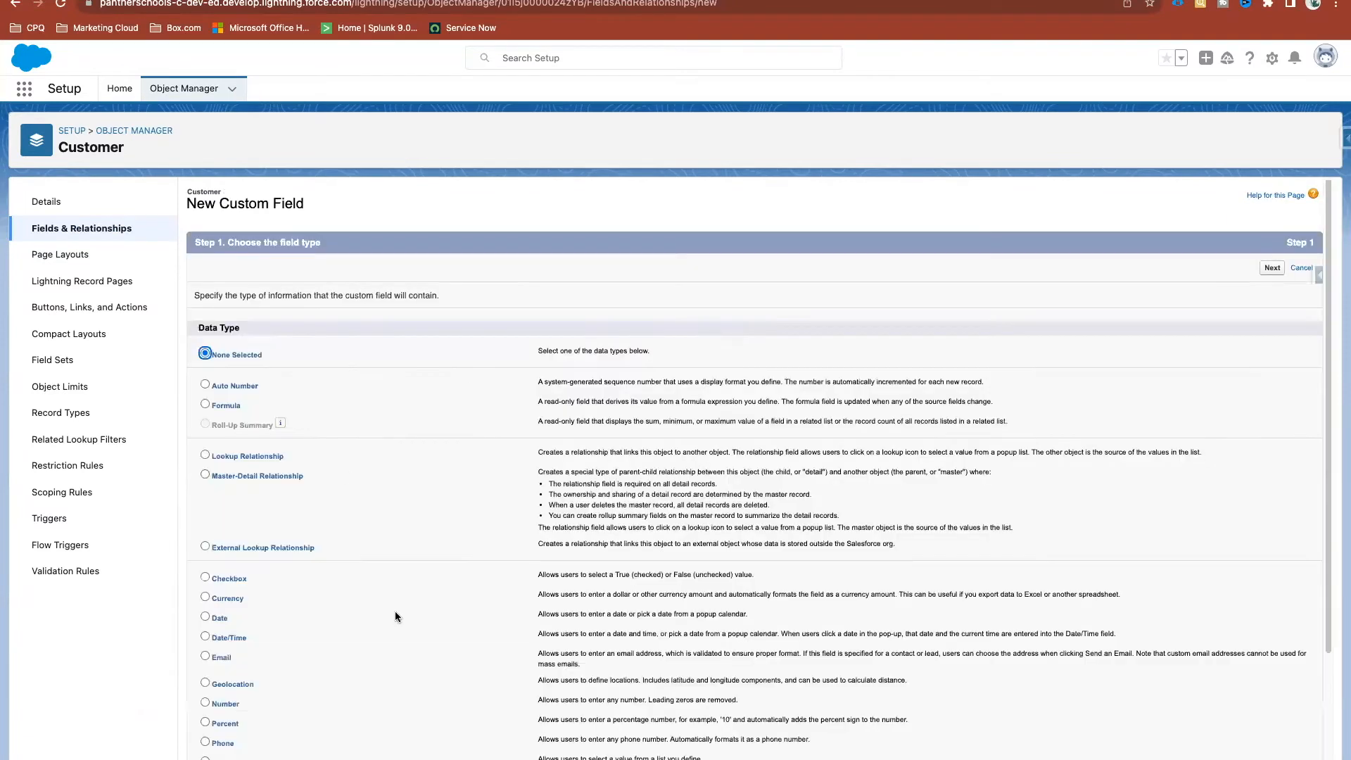
pyautogui.scroll(-5, 395, 620)
pyautogui.click(224, 585)
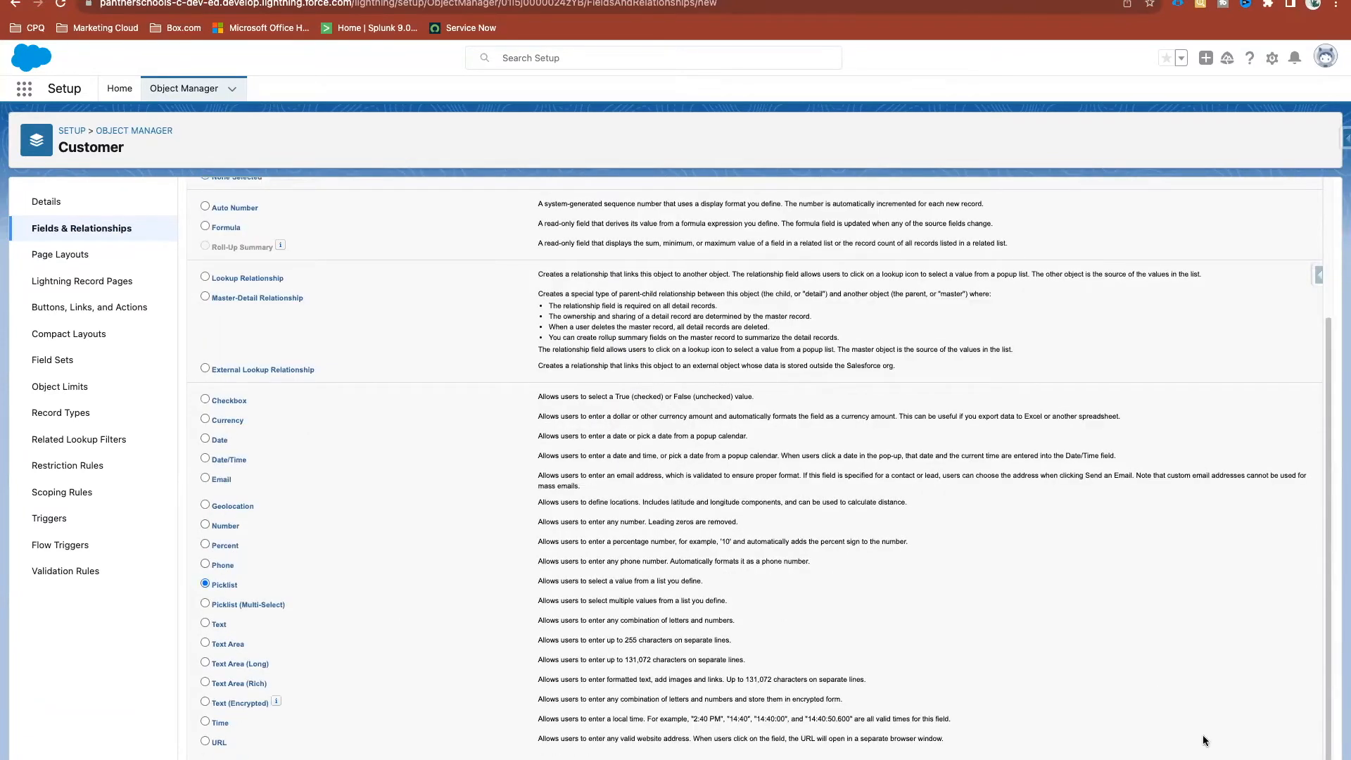
pyautogui.click(449, 300)
pyautogui.write('Country')
pyautogui.click(479, 332)
pyautogui.click(537, 272)
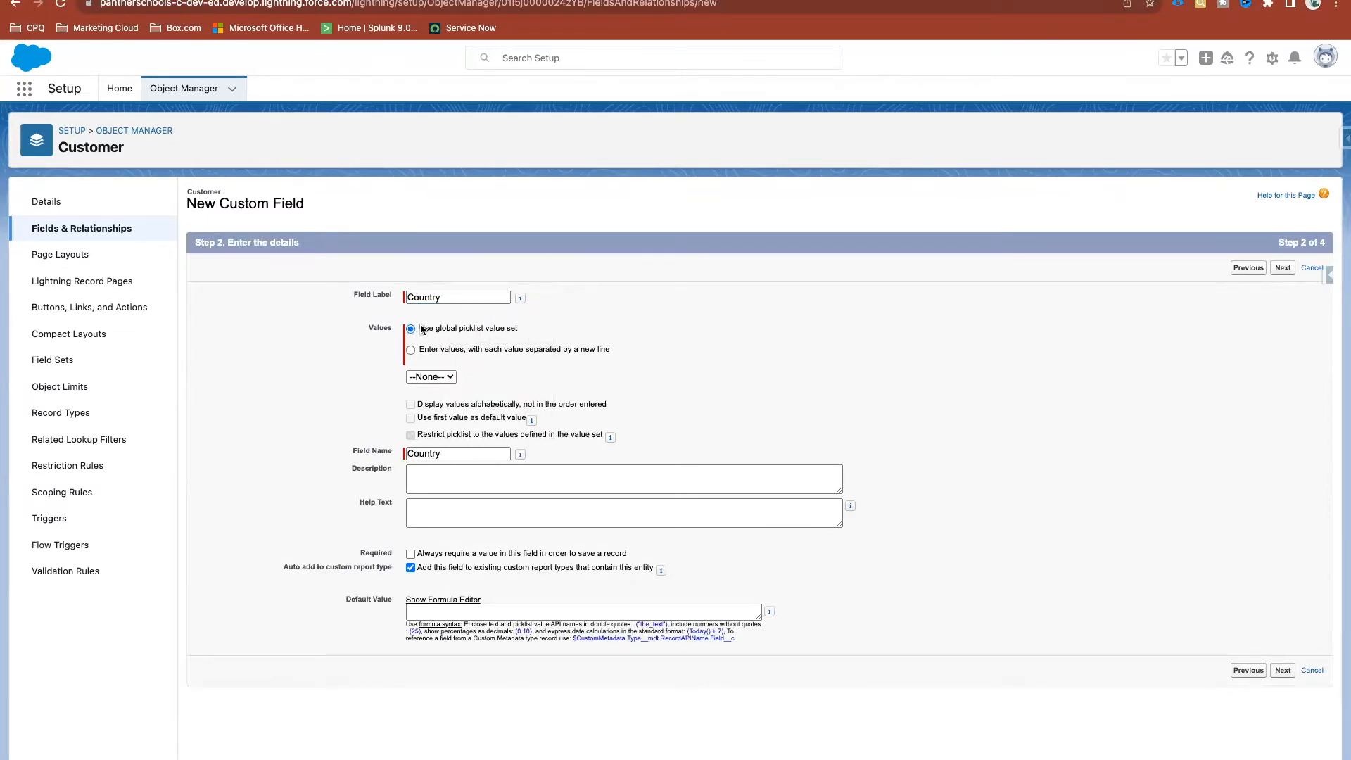
# Base the picklist on the Country global value set, make it visible to all profiles, and save
pyautogui.moveTo(420, 329); pyautogui.dragTo(526, 329)
pyautogui.moveTo(627, 352); pyautogui.dragTo(412, 346)
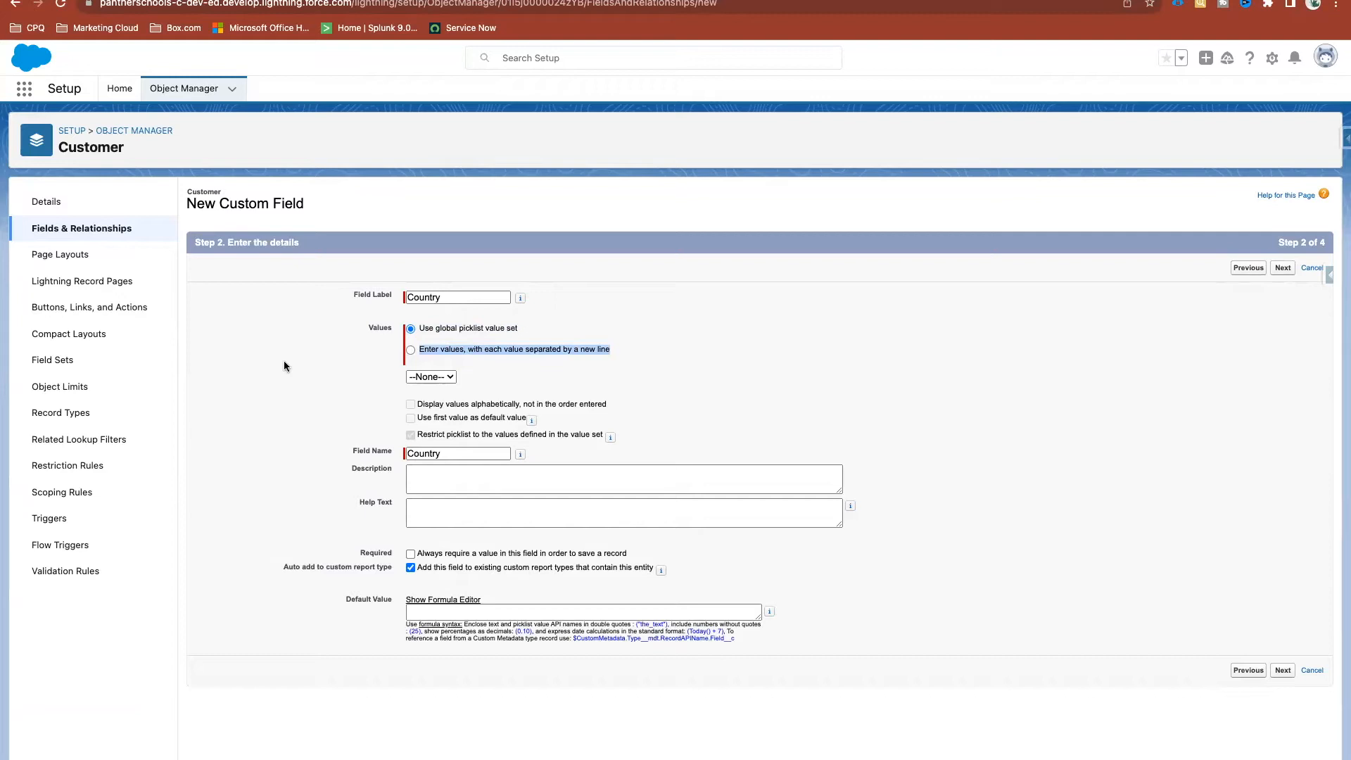
pyautogui.moveTo(419, 328); pyautogui.dragTo(531, 331)
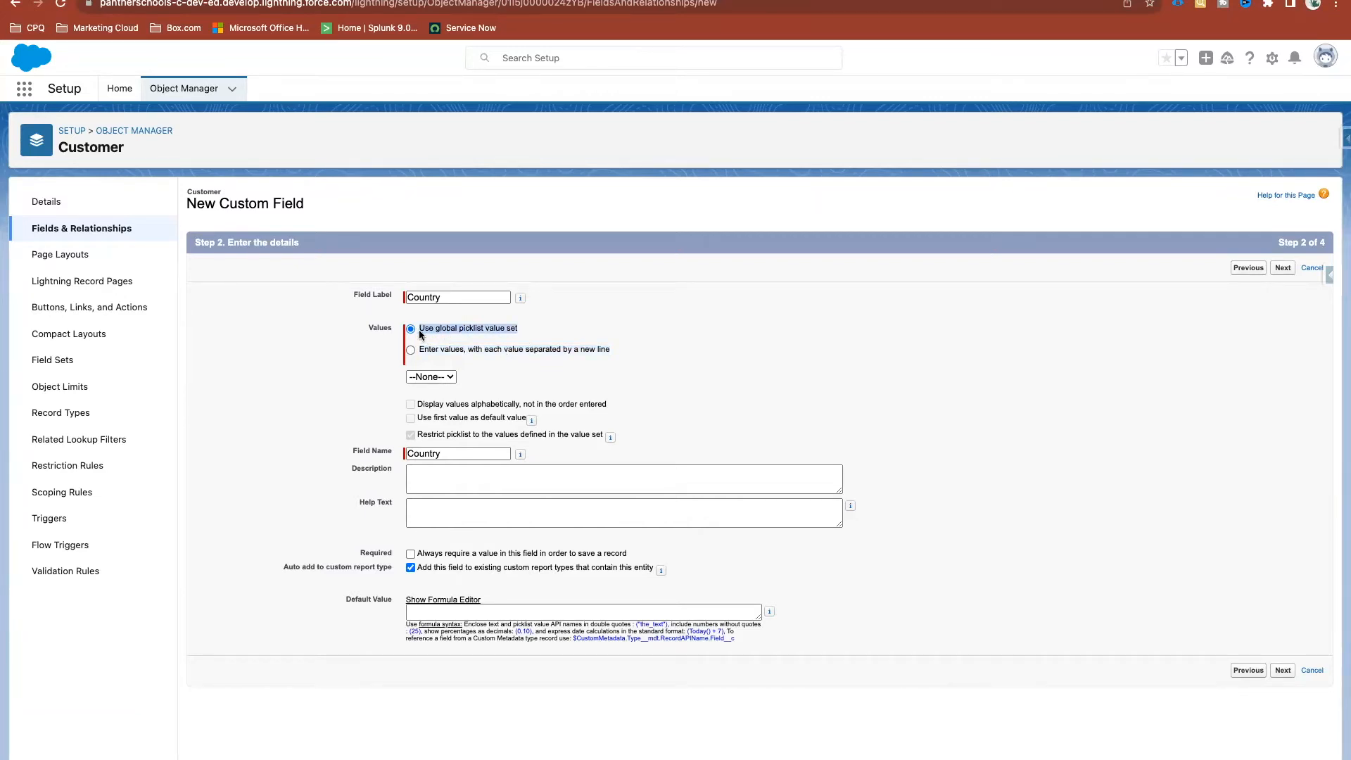
pyautogui.click(448, 378)
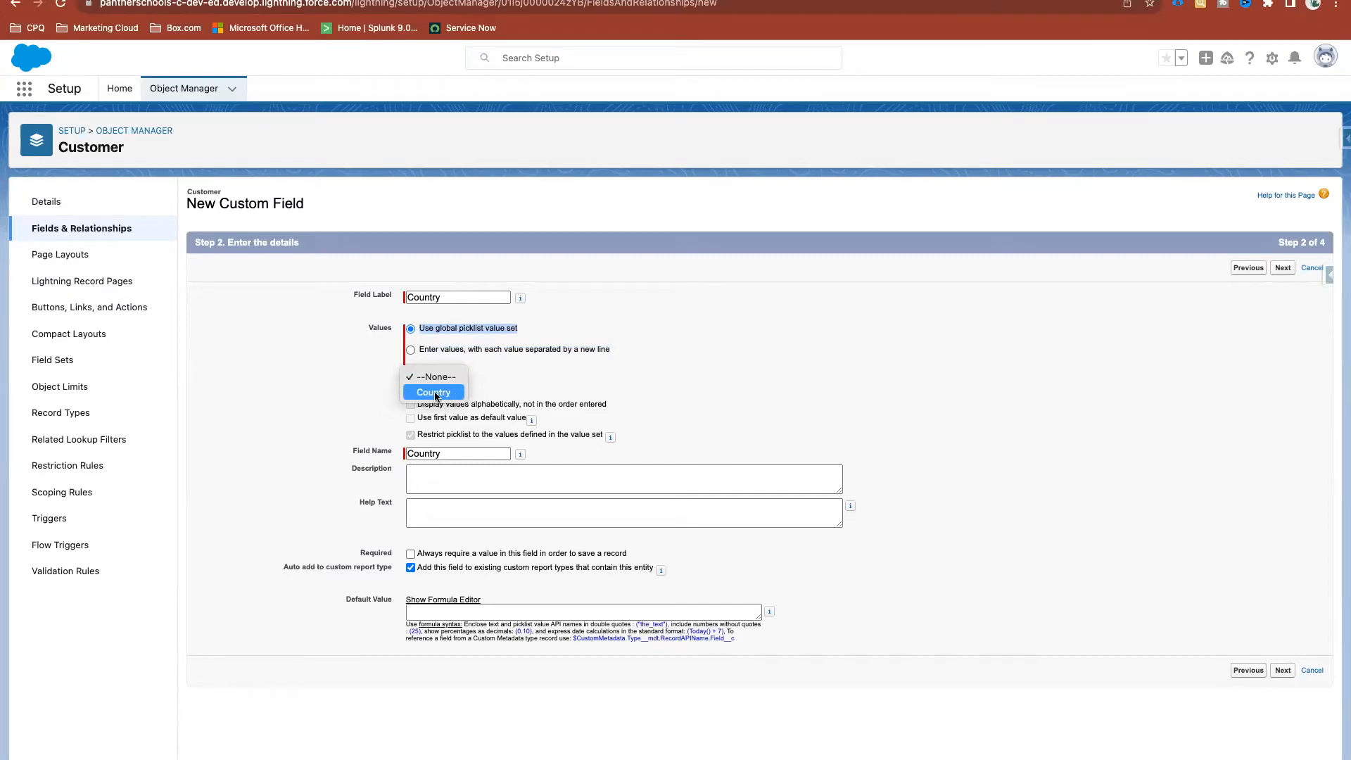
pyautogui.click(435, 393)
pyautogui.click(741, 398)
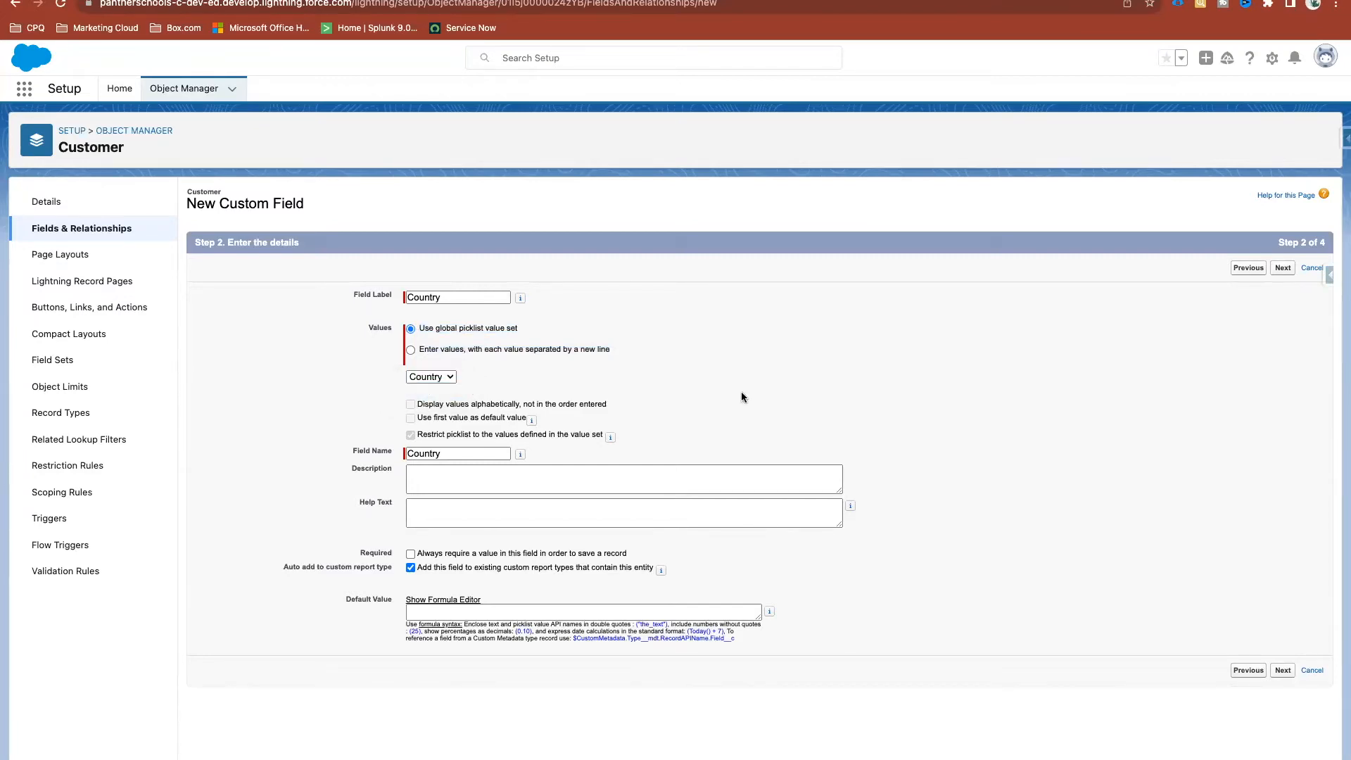
pyautogui.click(1283, 268)
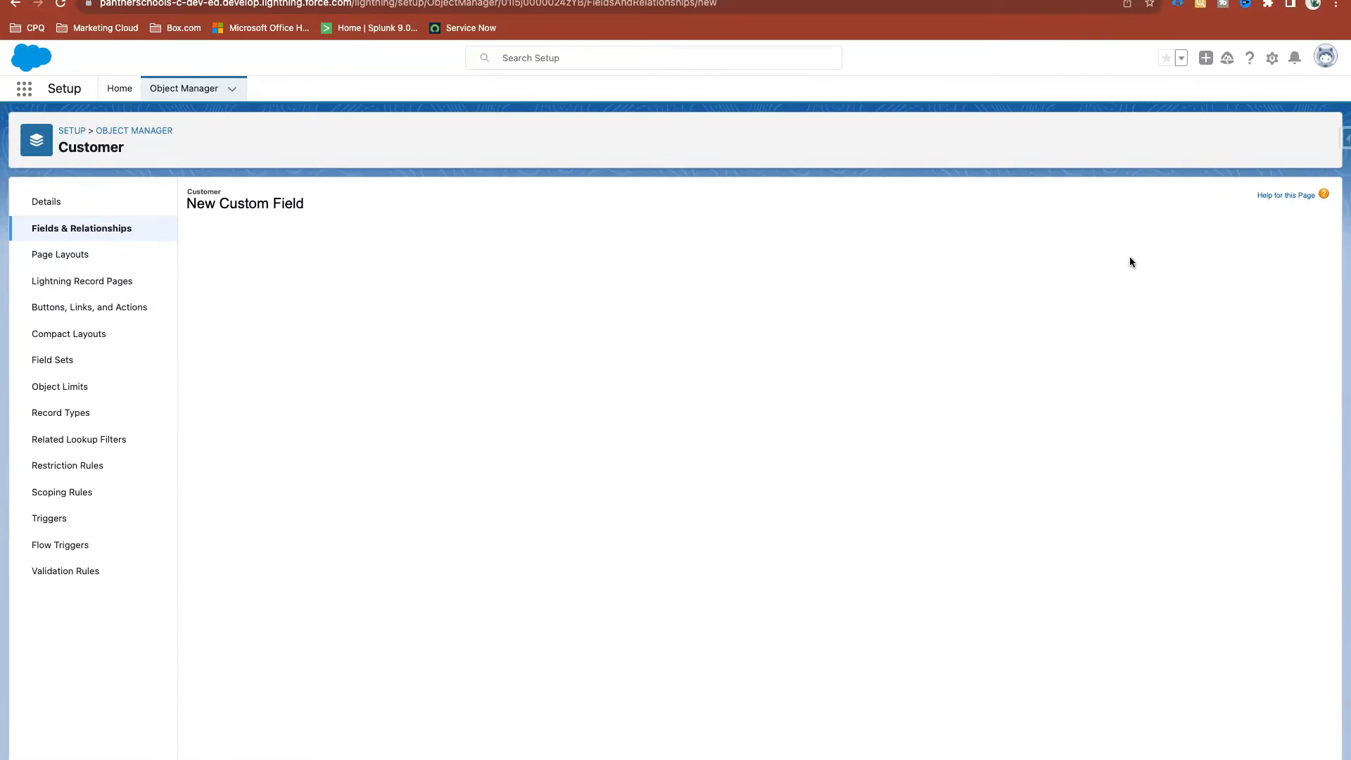
pyautogui.click(953, 386)
pyautogui.click(1271, 270)
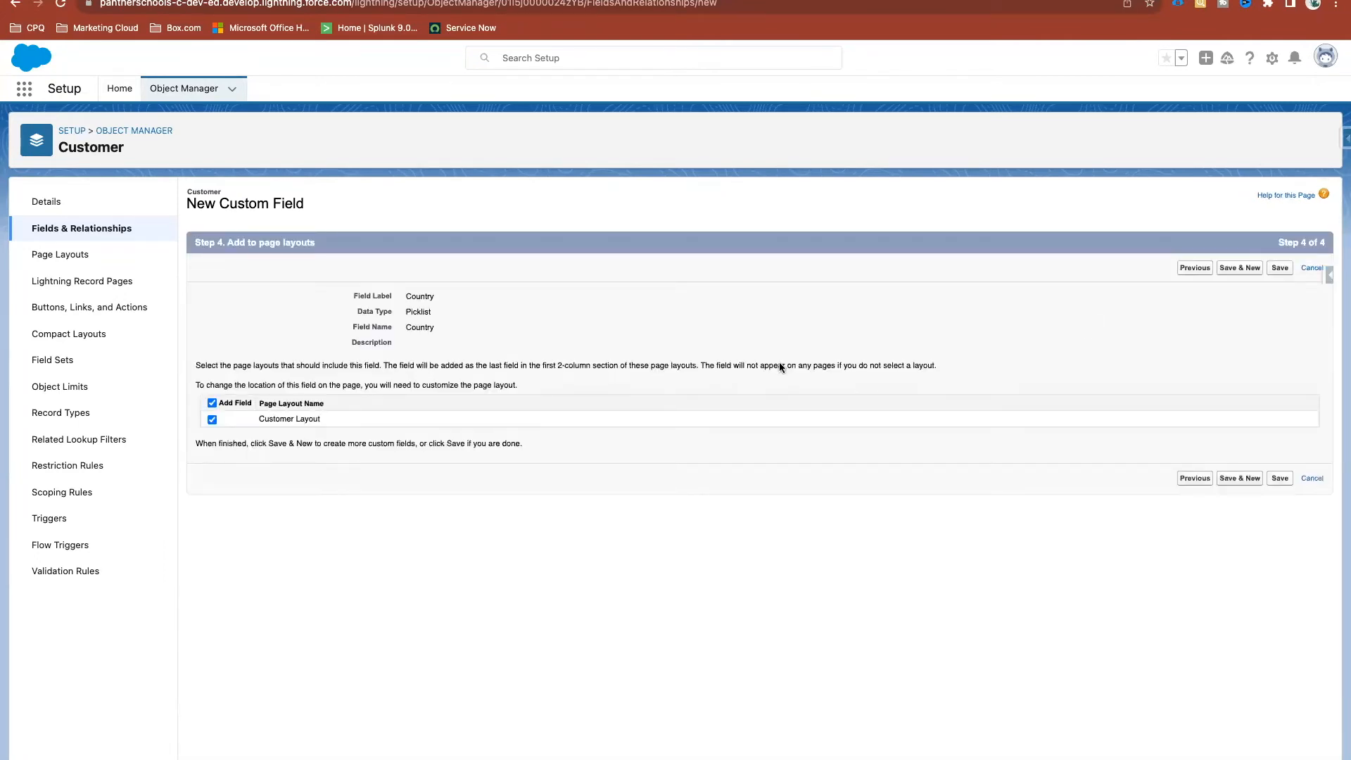
pyautogui.click(1281, 269)
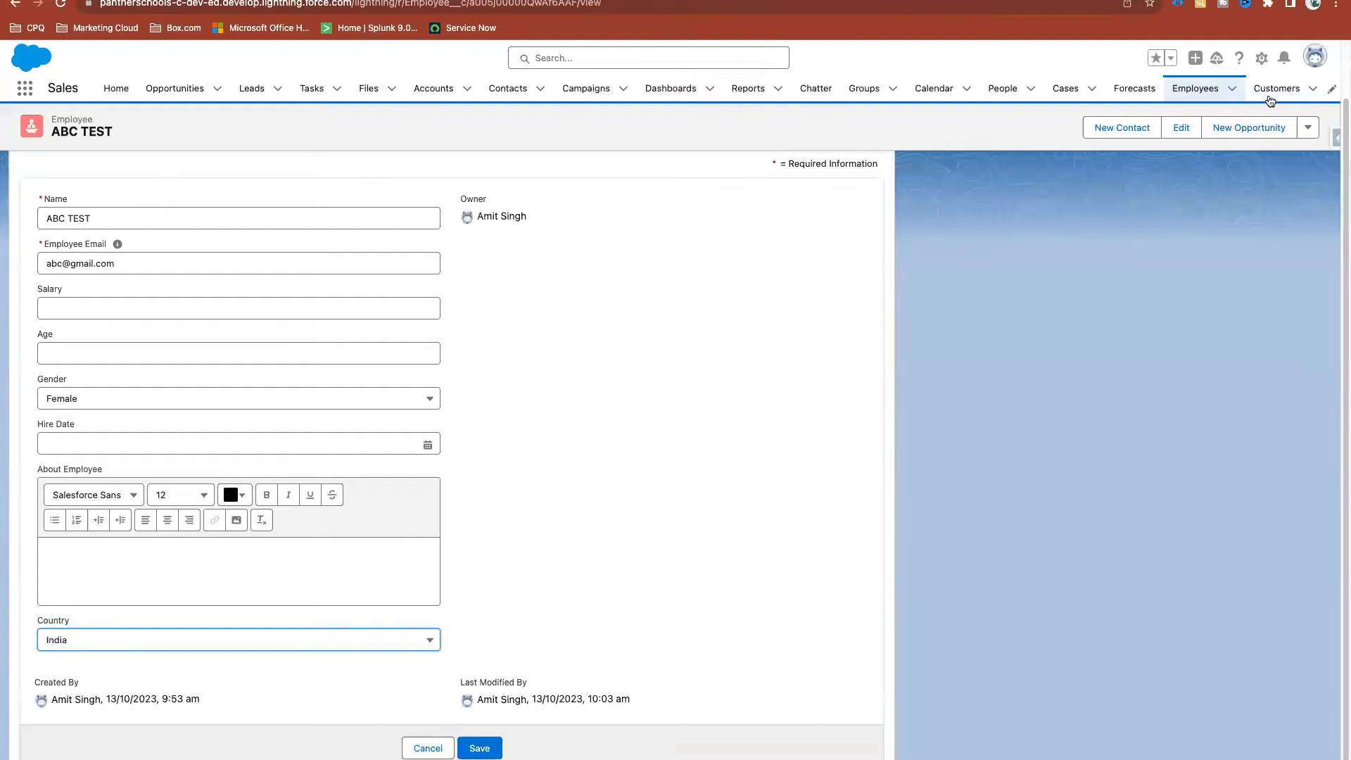
# Open a New Customer form and browse the countries in both Country picklists
pyautogui.click(1270, 99)
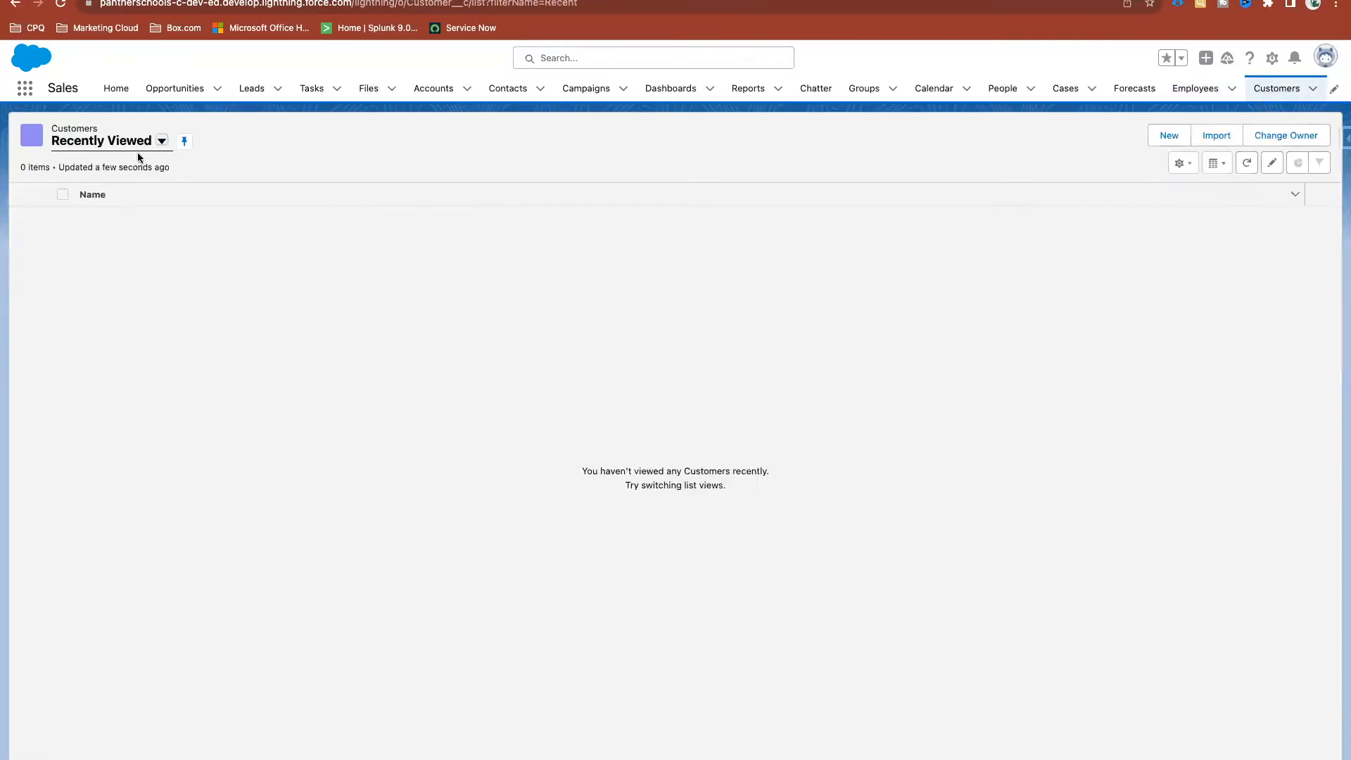
pyautogui.click(1167, 140)
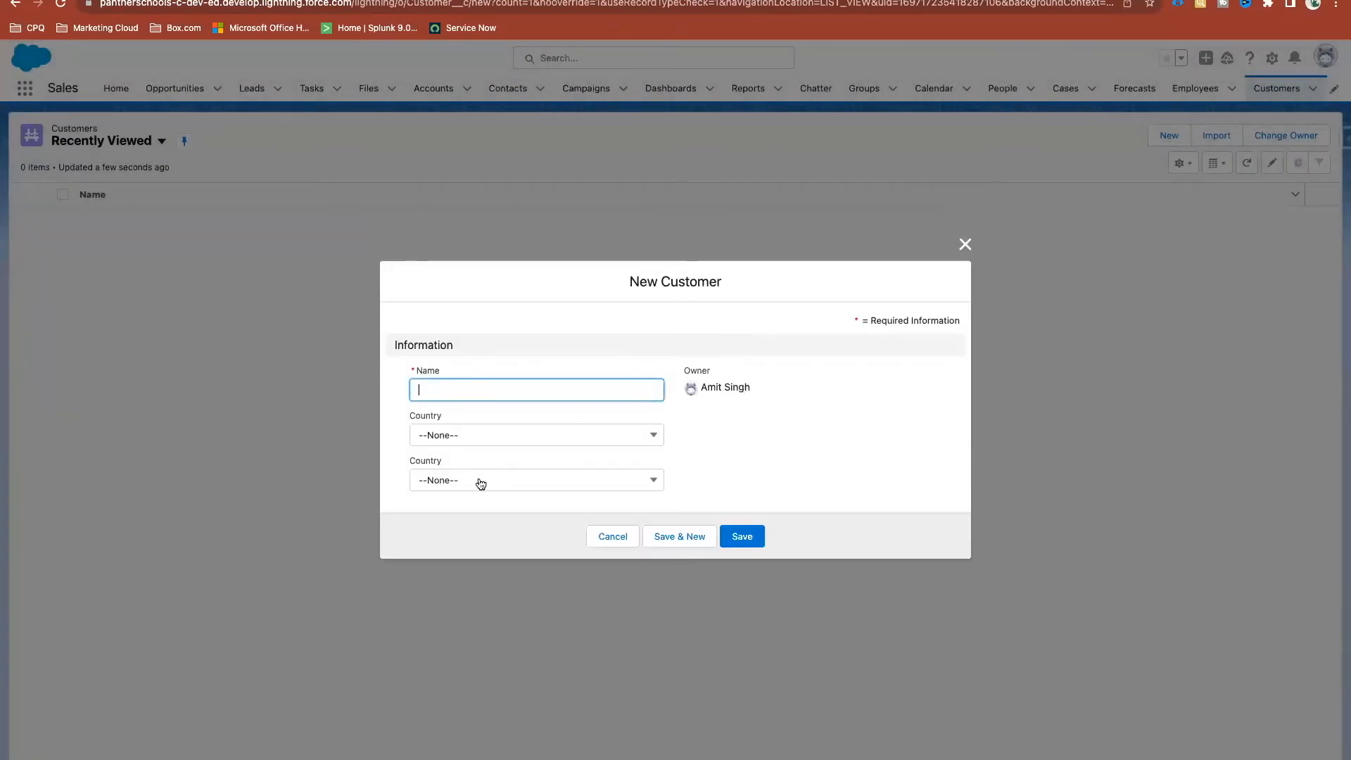
pyautogui.click(478, 480)
pyautogui.scroll(-15, 501, 601)
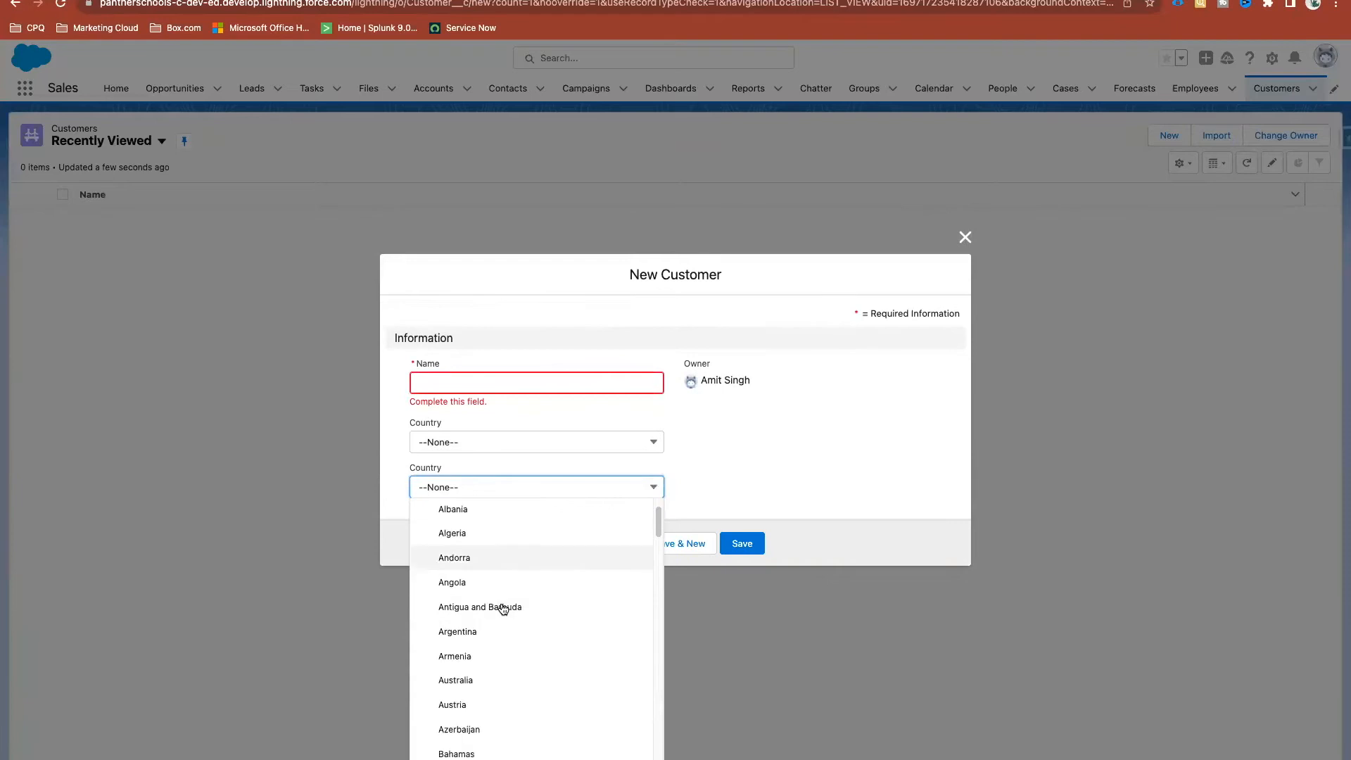
pyautogui.scroll(-3, 502, 607)
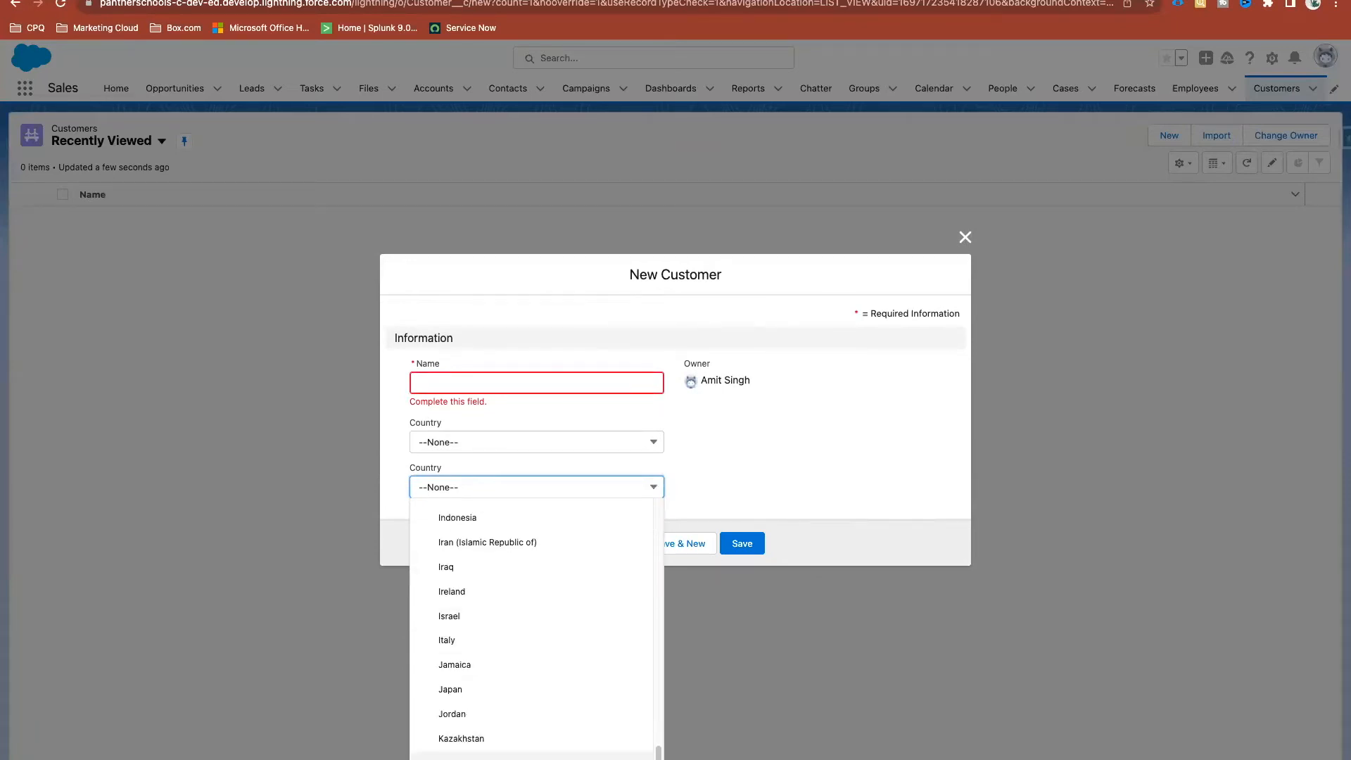
pyautogui.click(447, 442)
pyautogui.scroll(-10, 504, 587)
pyautogui.scroll(-10, 503, 588)
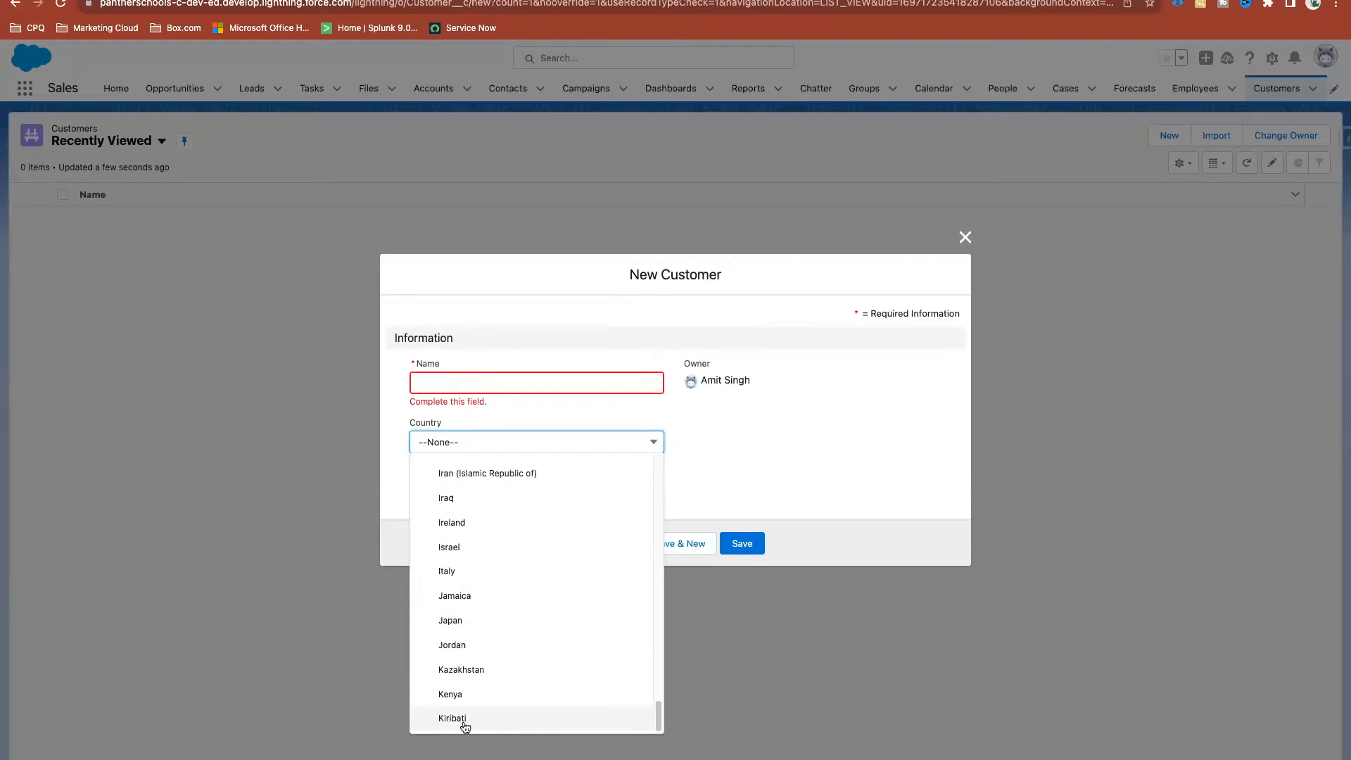
pyautogui.click(715, 492)
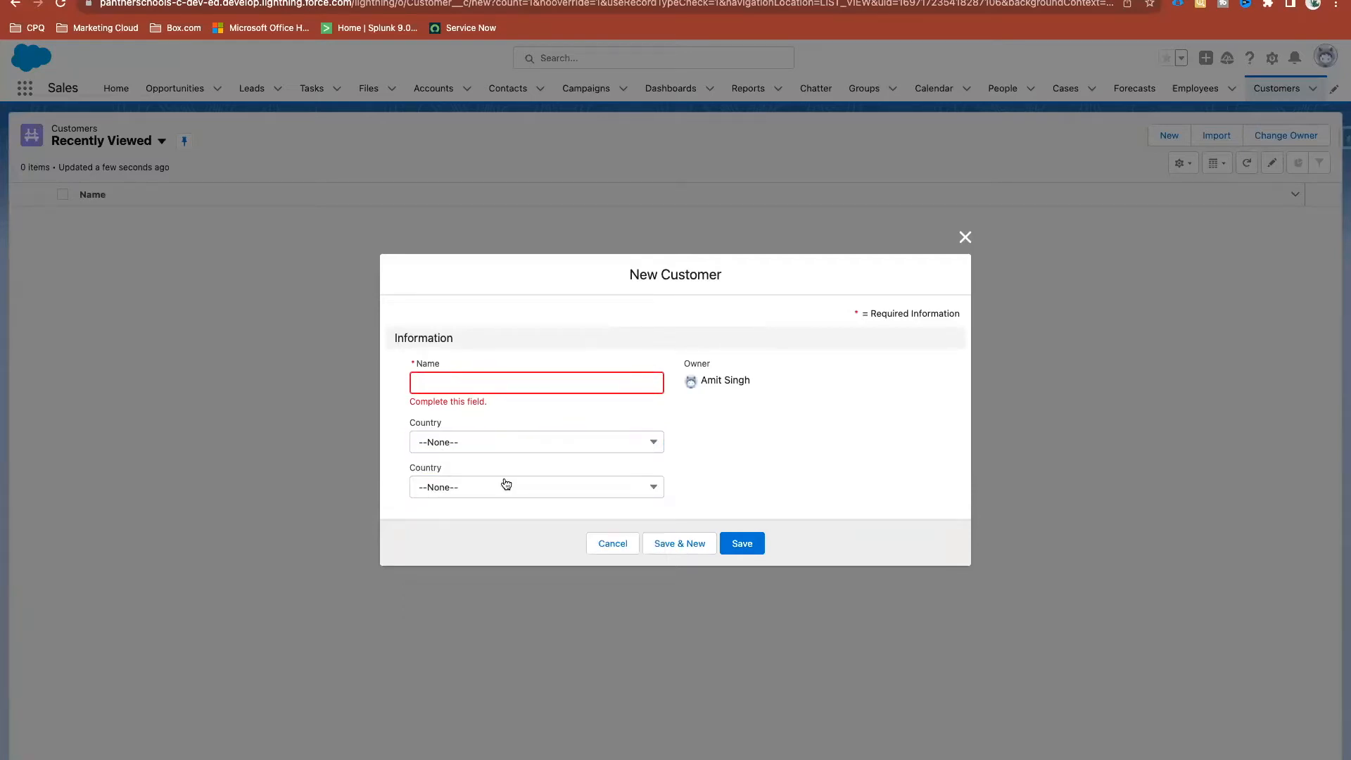
# Recheck the second Country picklist's values, then cancel the new customer
pyautogui.click(504, 485)
pyautogui.scroll(-15, 531, 583)
pyautogui.scroll(-3, 533, 583)
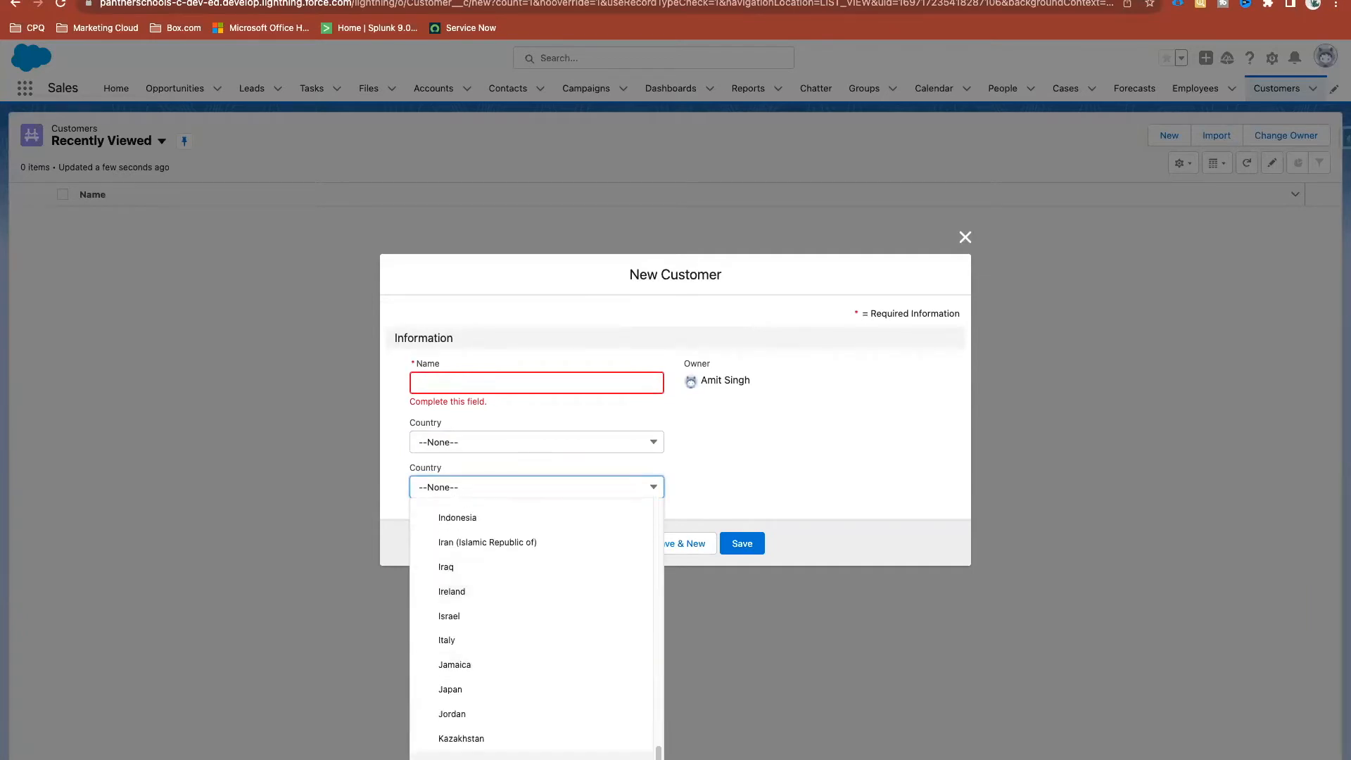
pyautogui.click(780, 402)
pyautogui.click(616, 549)
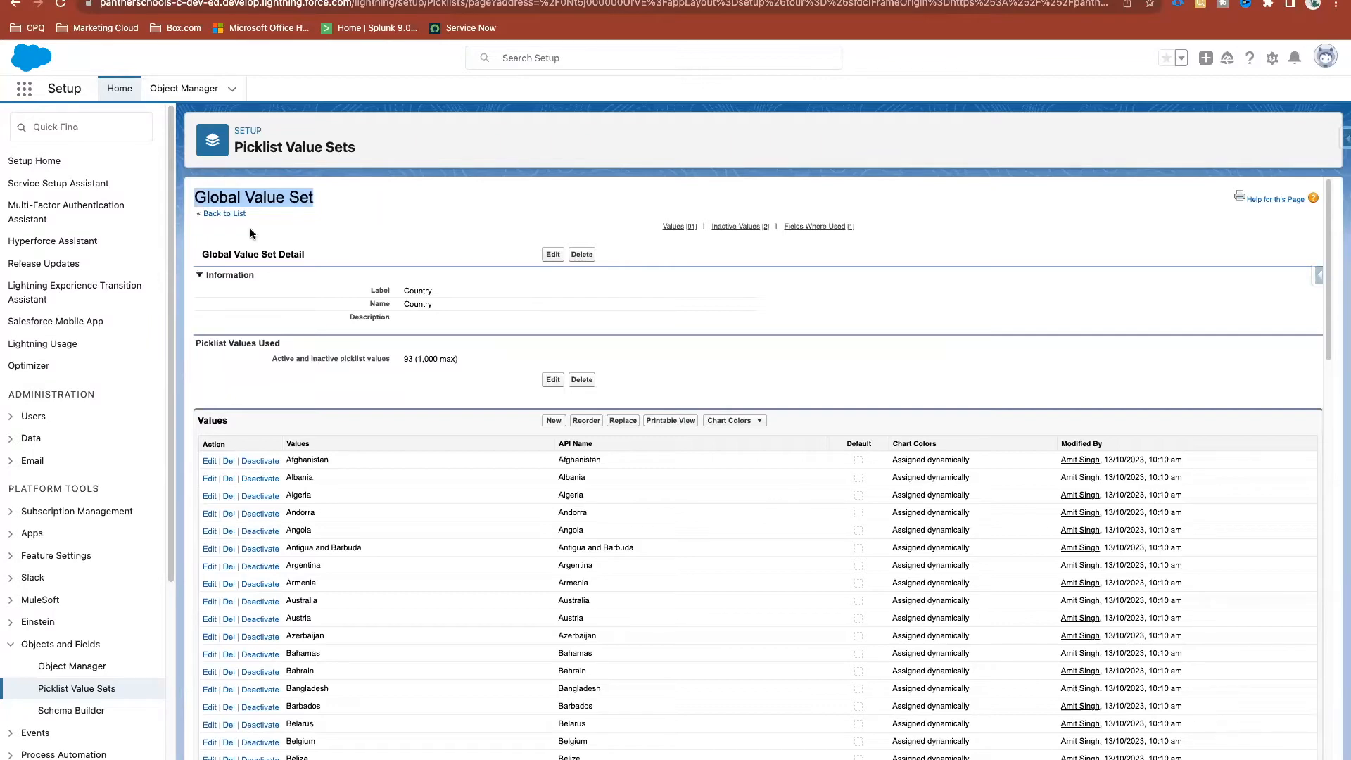
# Search Setup for 'picklist', open Picklist Value Sets, and start a new global value set
pyautogui.click(119, 132)
pyautogui.write('picklist')
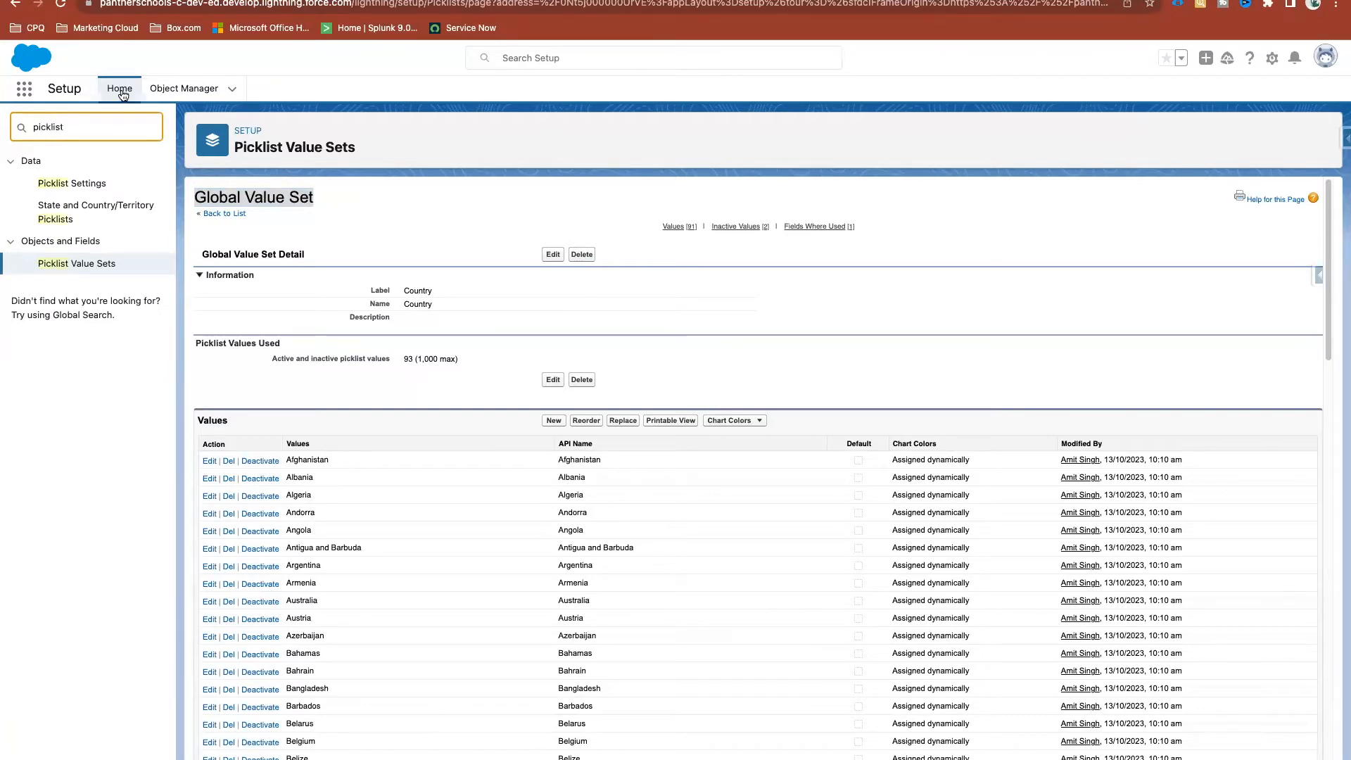
pyautogui.press('super+a')
pyautogui.click(84, 266)
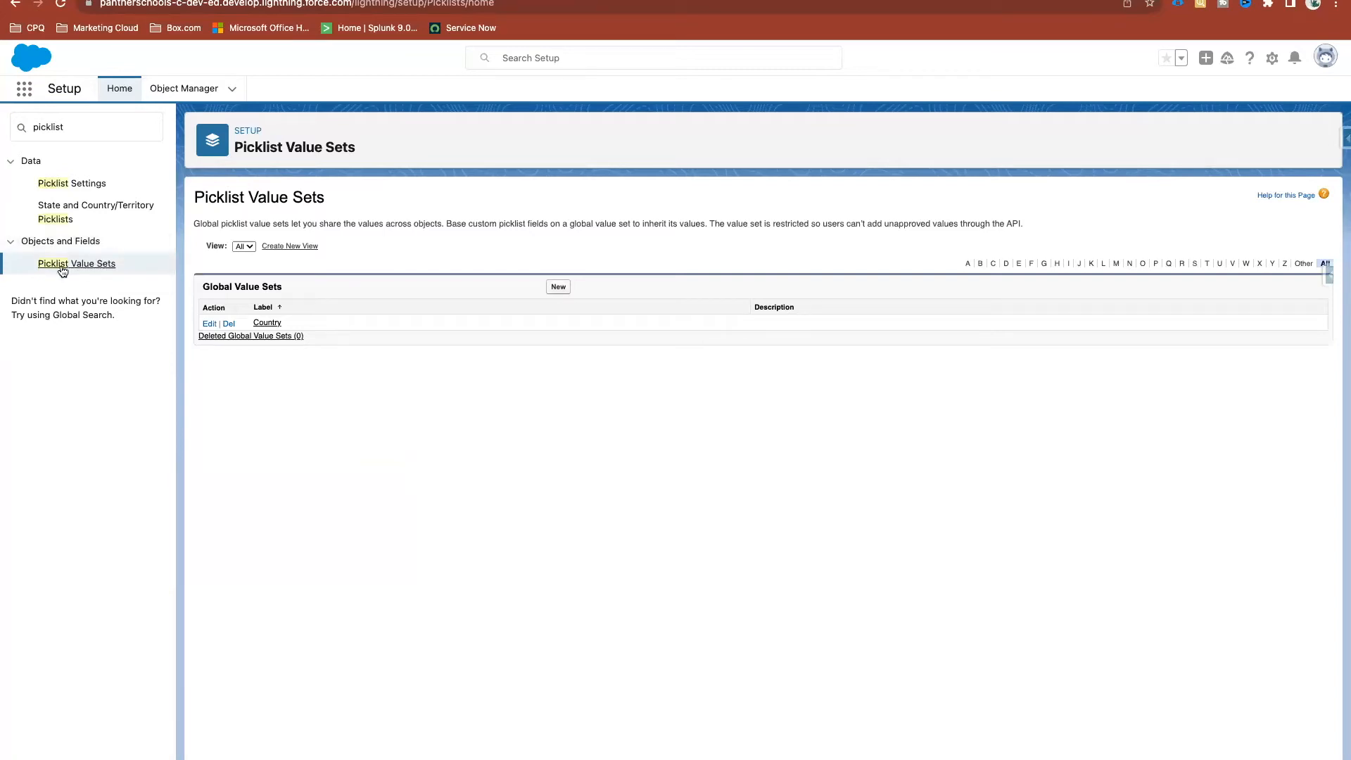
pyautogui.click(559, 289)
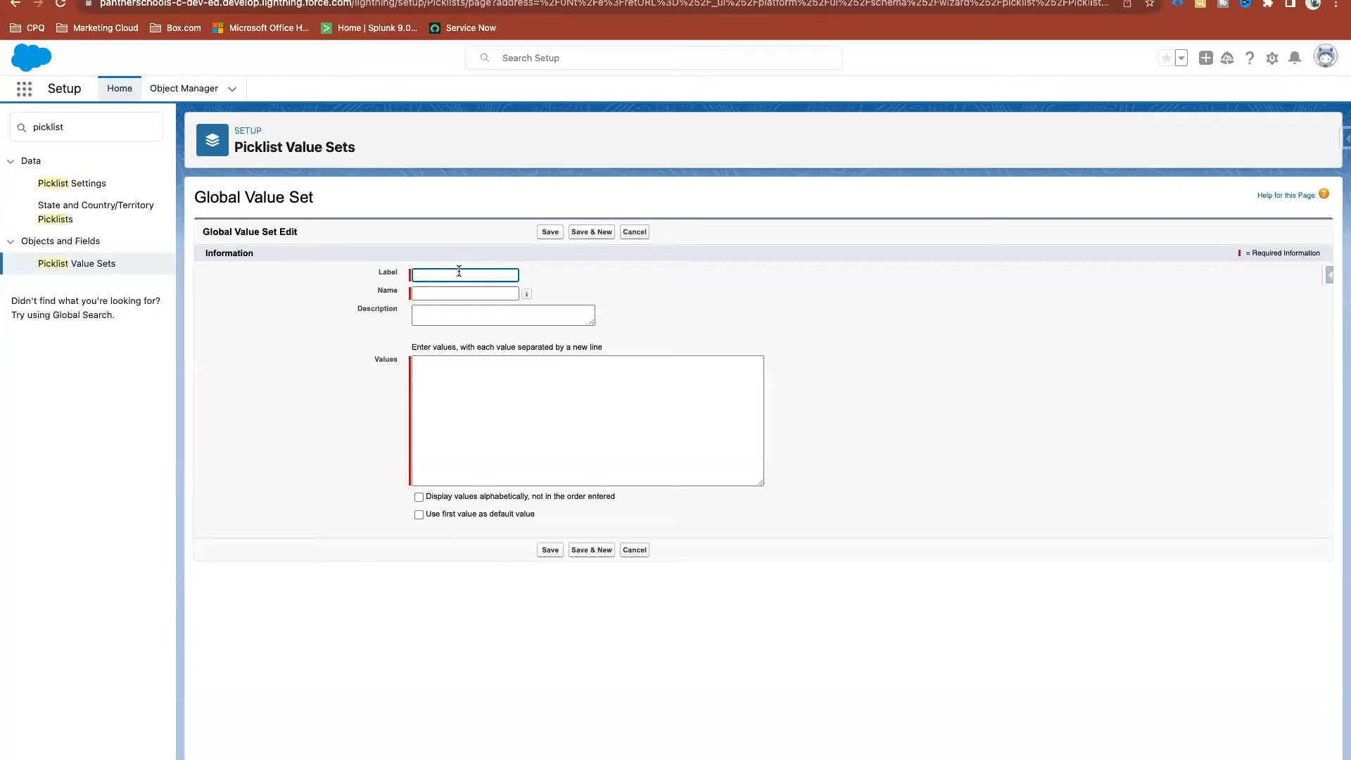
# Label the new value set 'State', then ask Bard 'List all the states of various countries'
pyautogui.write('State')
pyautogui.click(592, 276)
pyautogui.hotkey('ctrl', 'Tab')
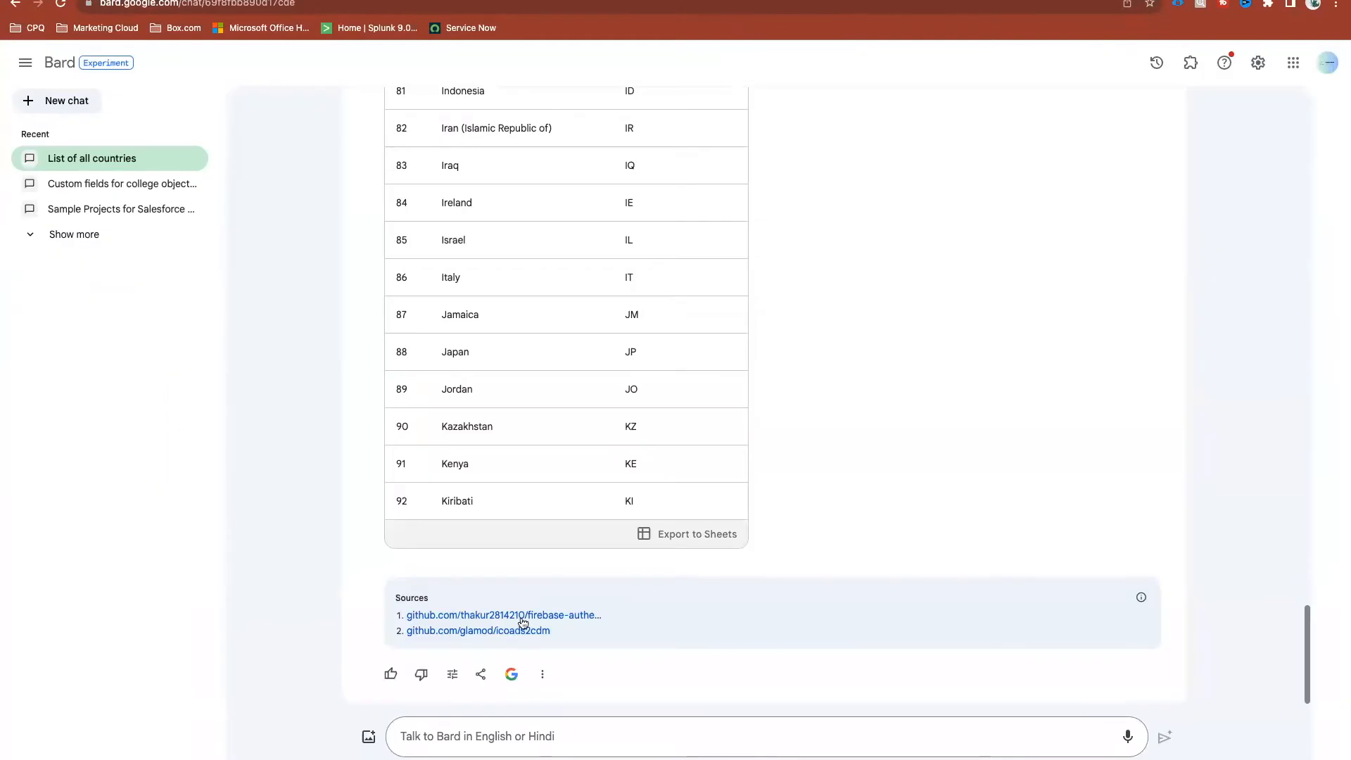
pyautogui.click(470, 741)
pyautogui.write('L')
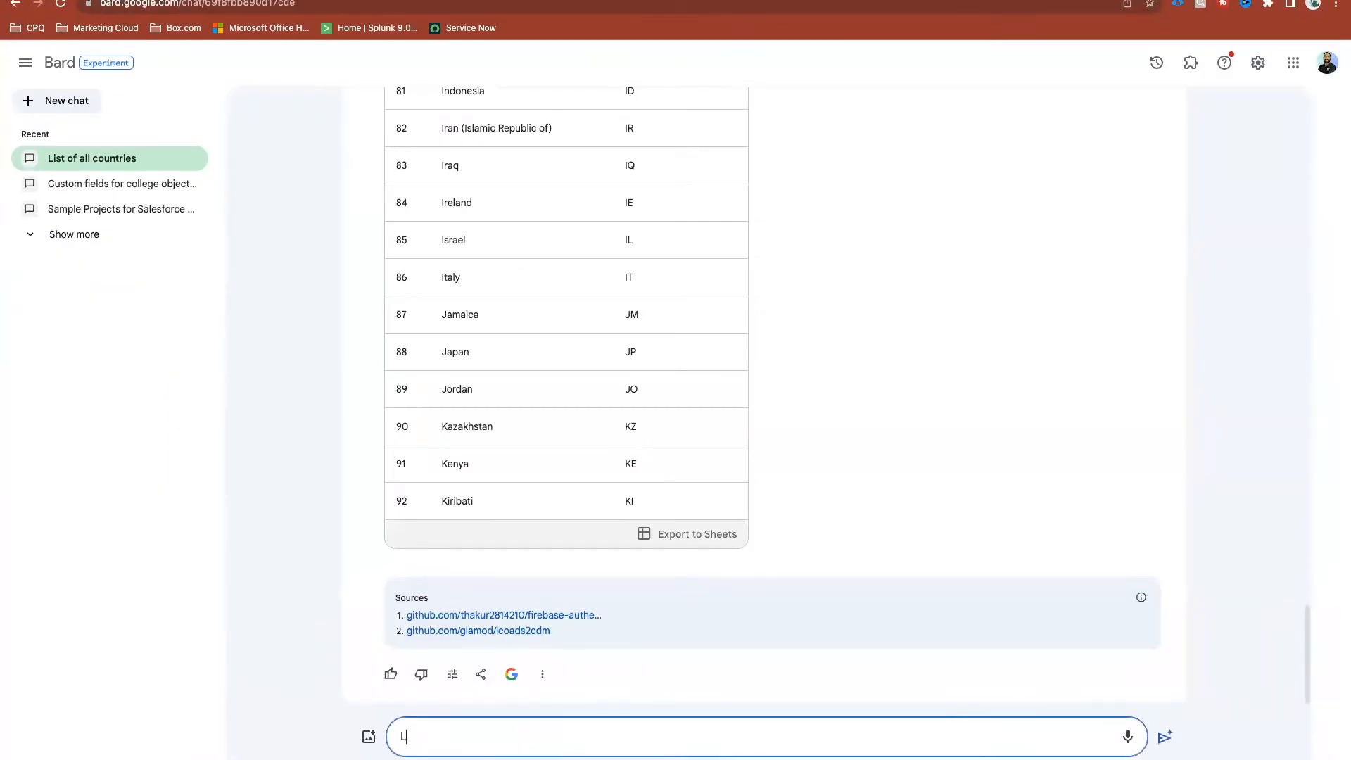
pyautogui.write('ist all the states of various countries')
pyautogui.press('Return')
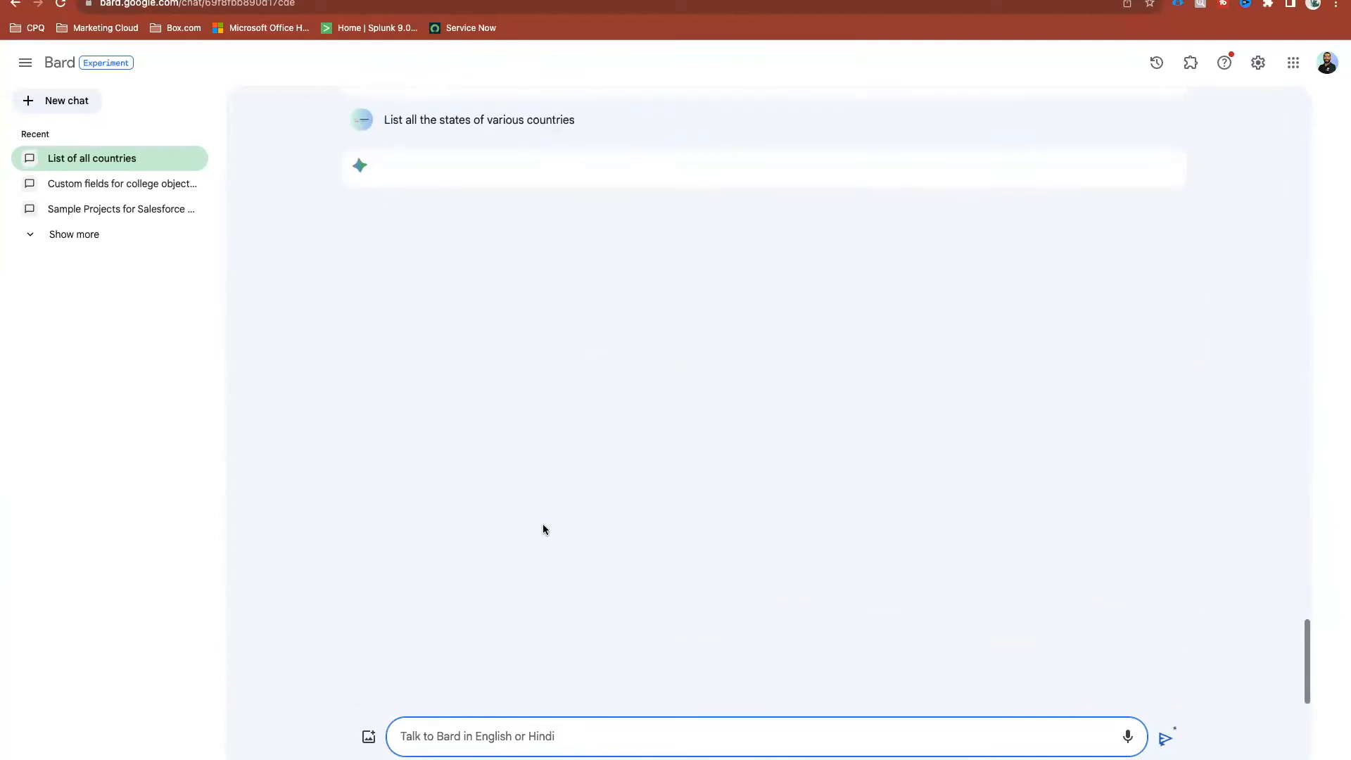
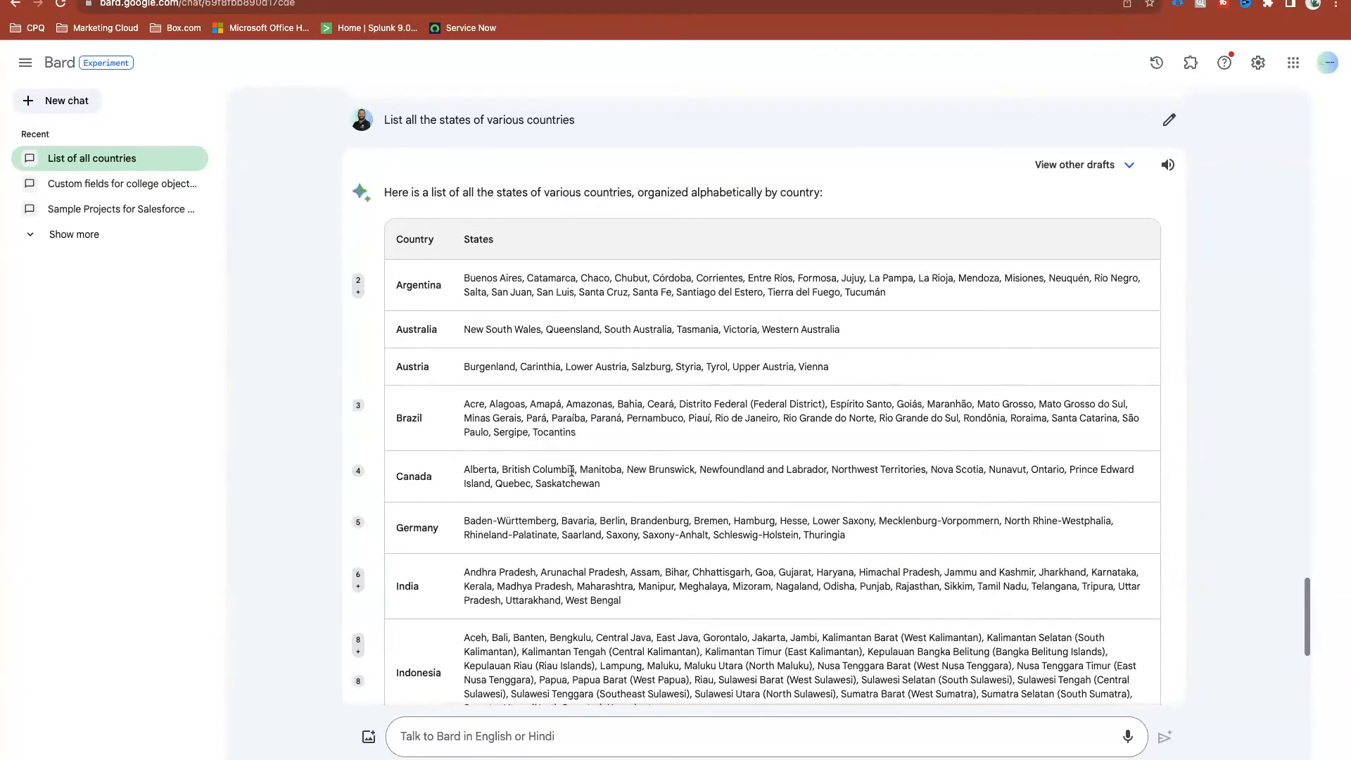
# Resend the earlier states prompt to Bard with 'one state in one row of a tab' appended
pyautogui.scroll(-5, 641, 450)
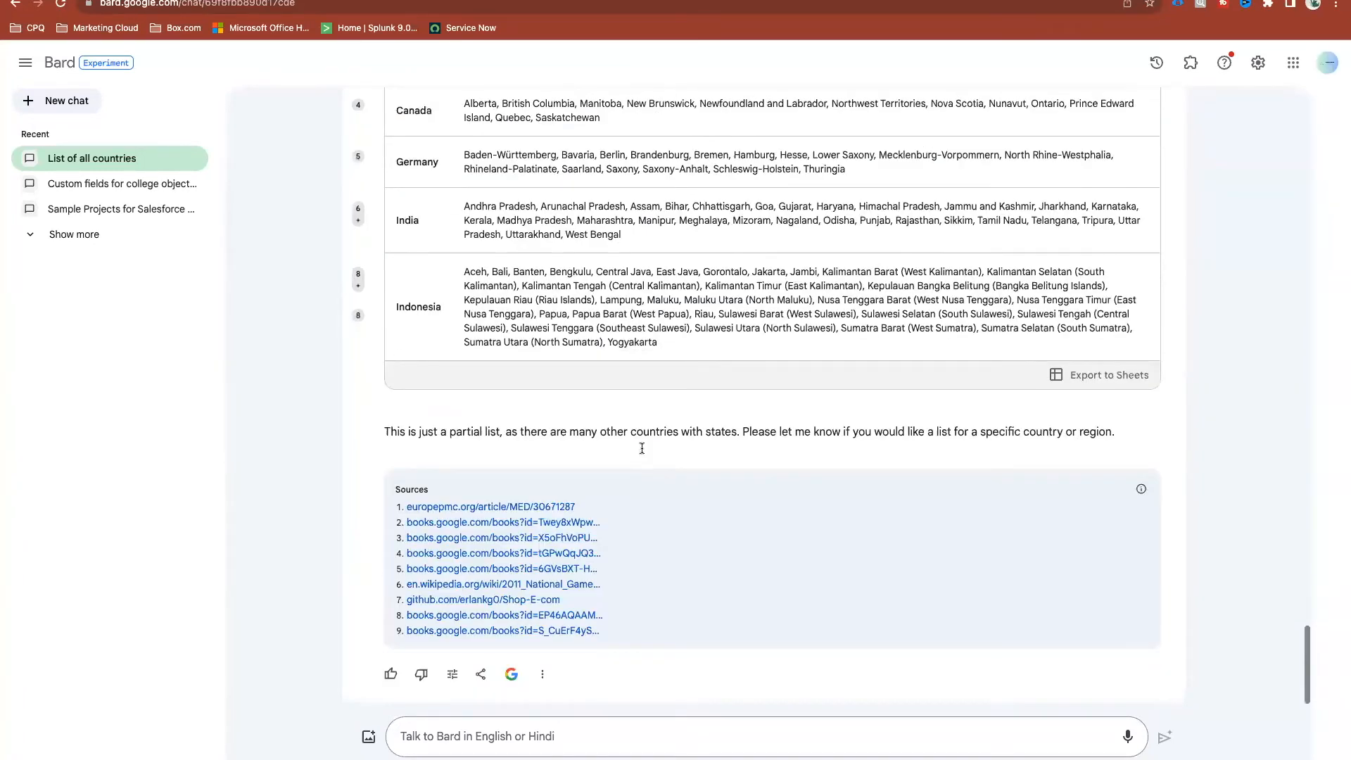
pyautogui.scroll(1, 716, 424)
pyautogui.scroll(1, 716, 427)
pyautogui.scroll(5, 780, 279)
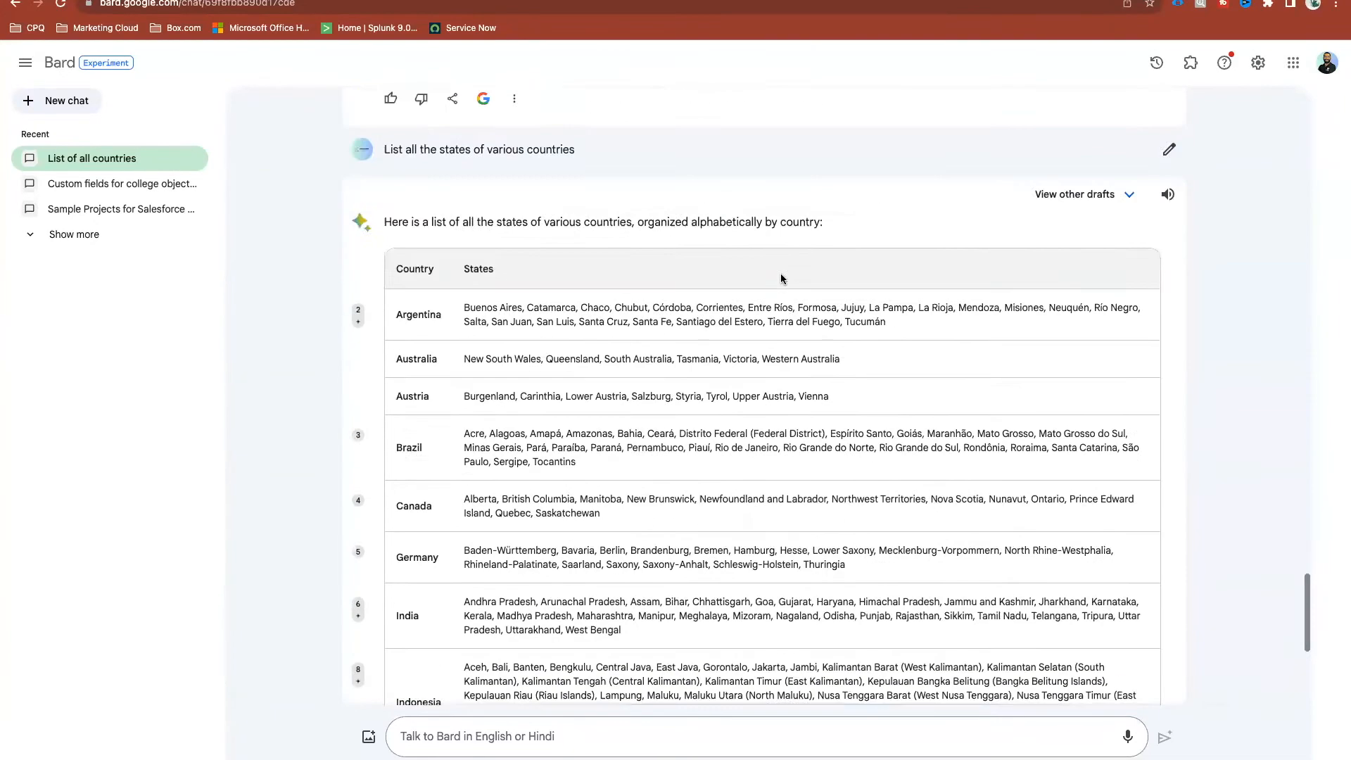
pyautogui.scroll(-6, 780, 279)
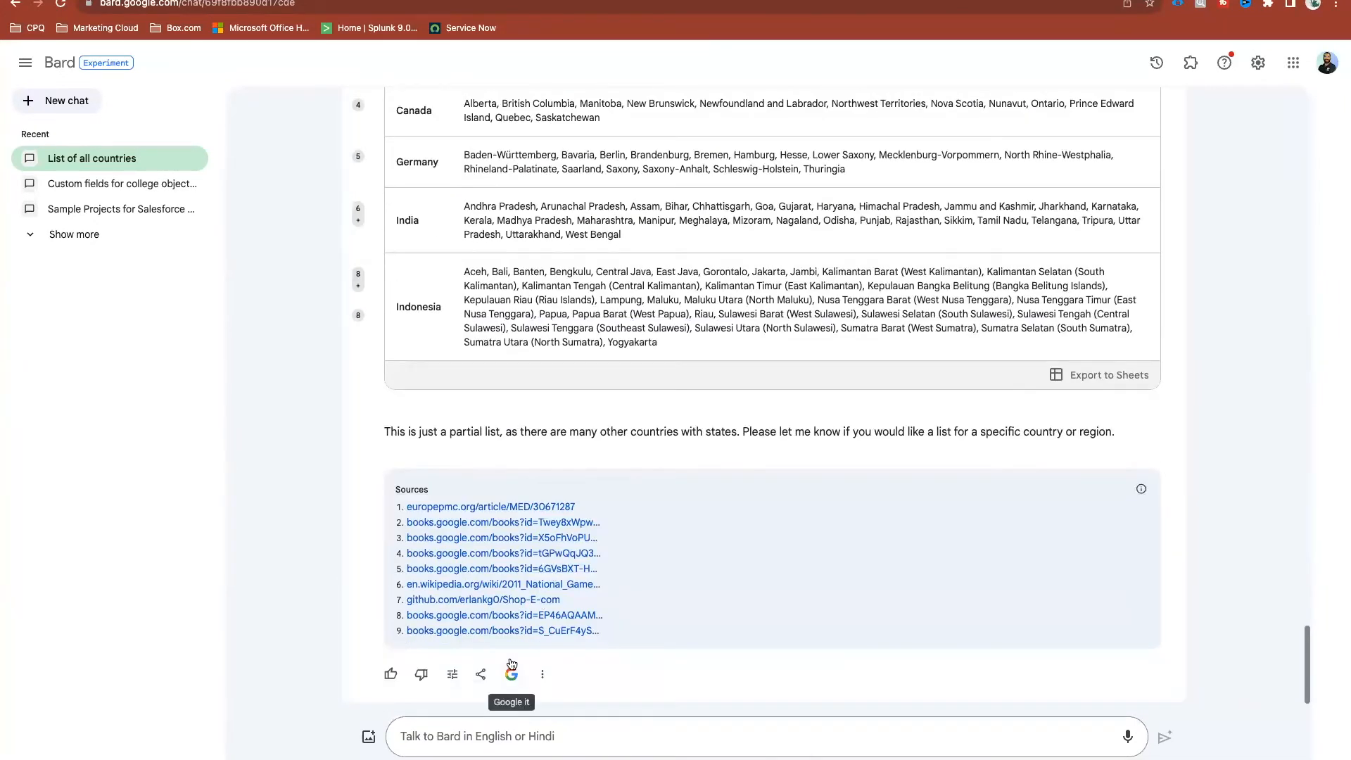
pyautogui.scroll(1, 503, 679)
pyautogui.scroll(10, 502, 676)
pyautogui.tripleClick(468, 184)
pyautogui.hotkey('ctrl', 'c')
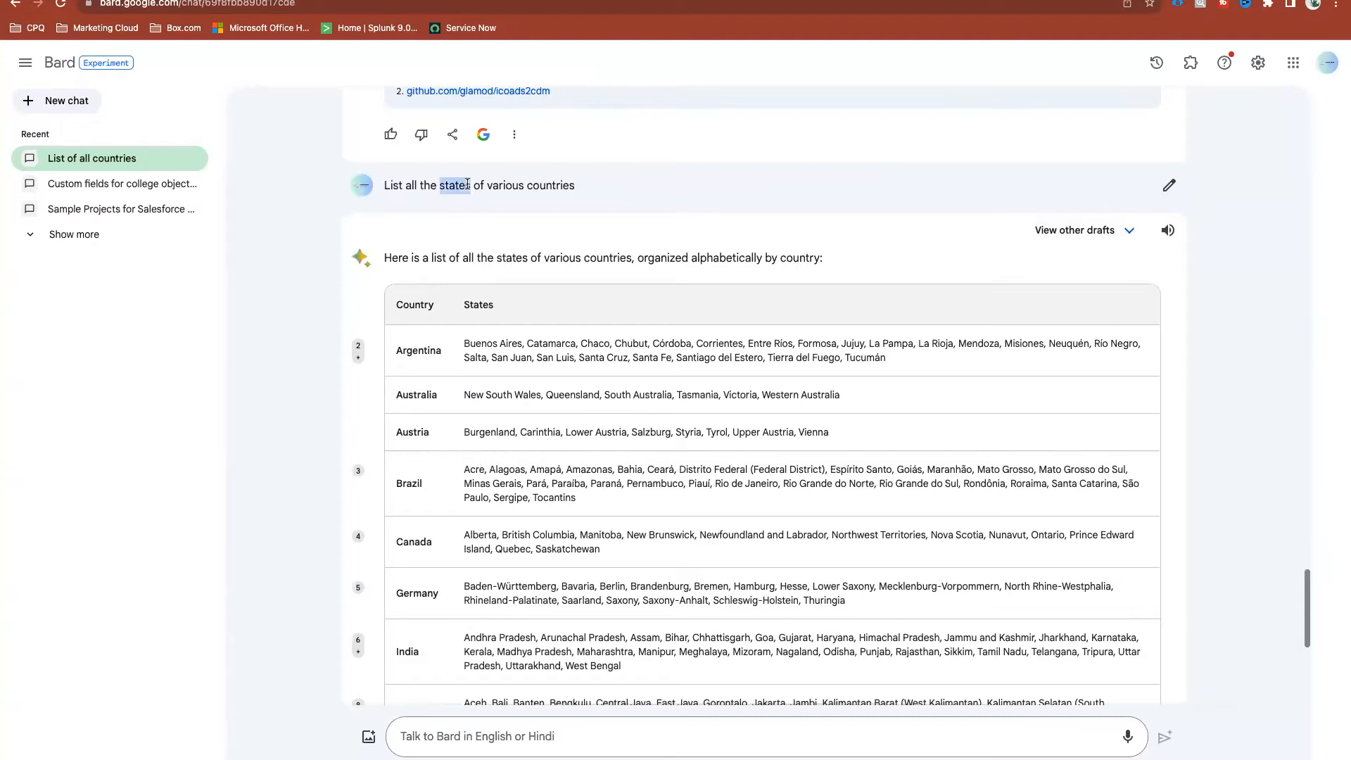
pyautogui.scroll(-6, 467, 184)
pyautogui.click(457, 735)
pyautogui.hotkey('ctrl', 'v')
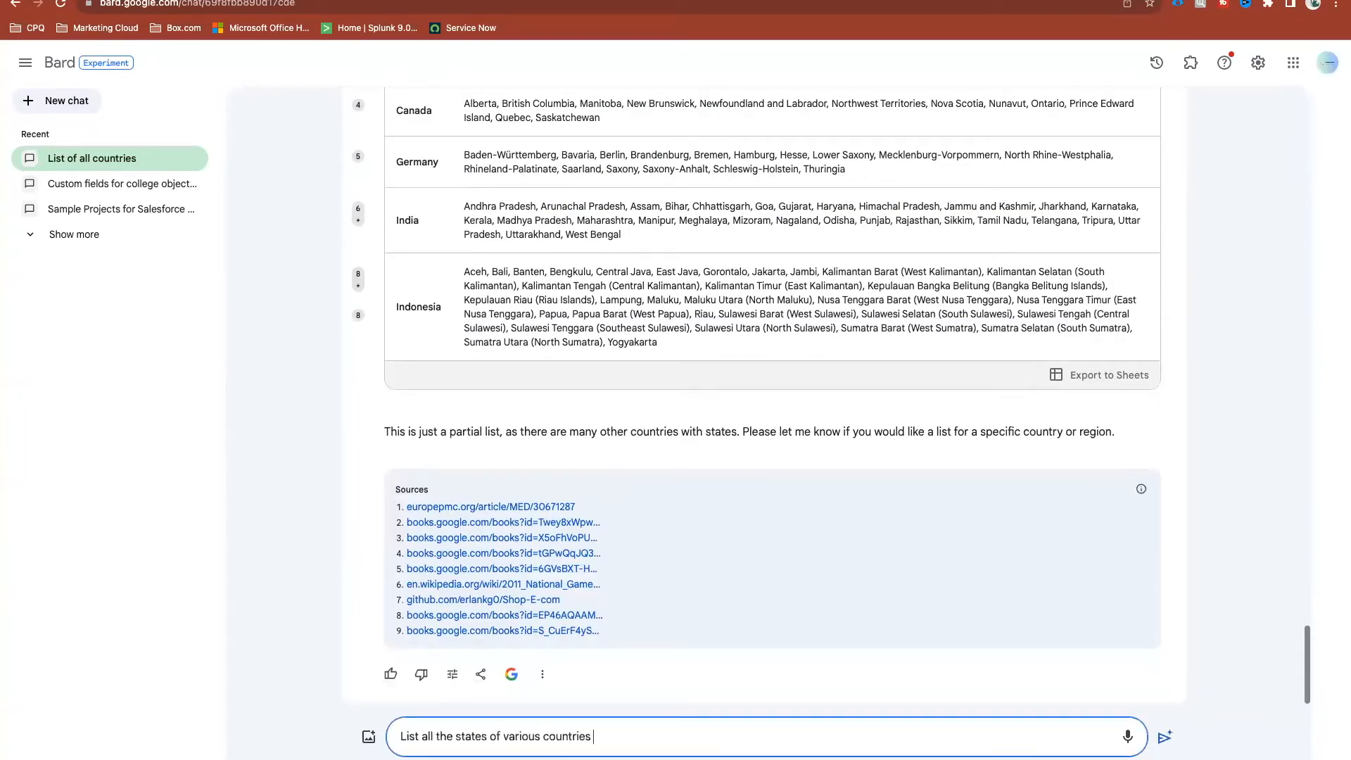
pyautogui.write('one state in one row of a table')
pyautogui.press('Return')
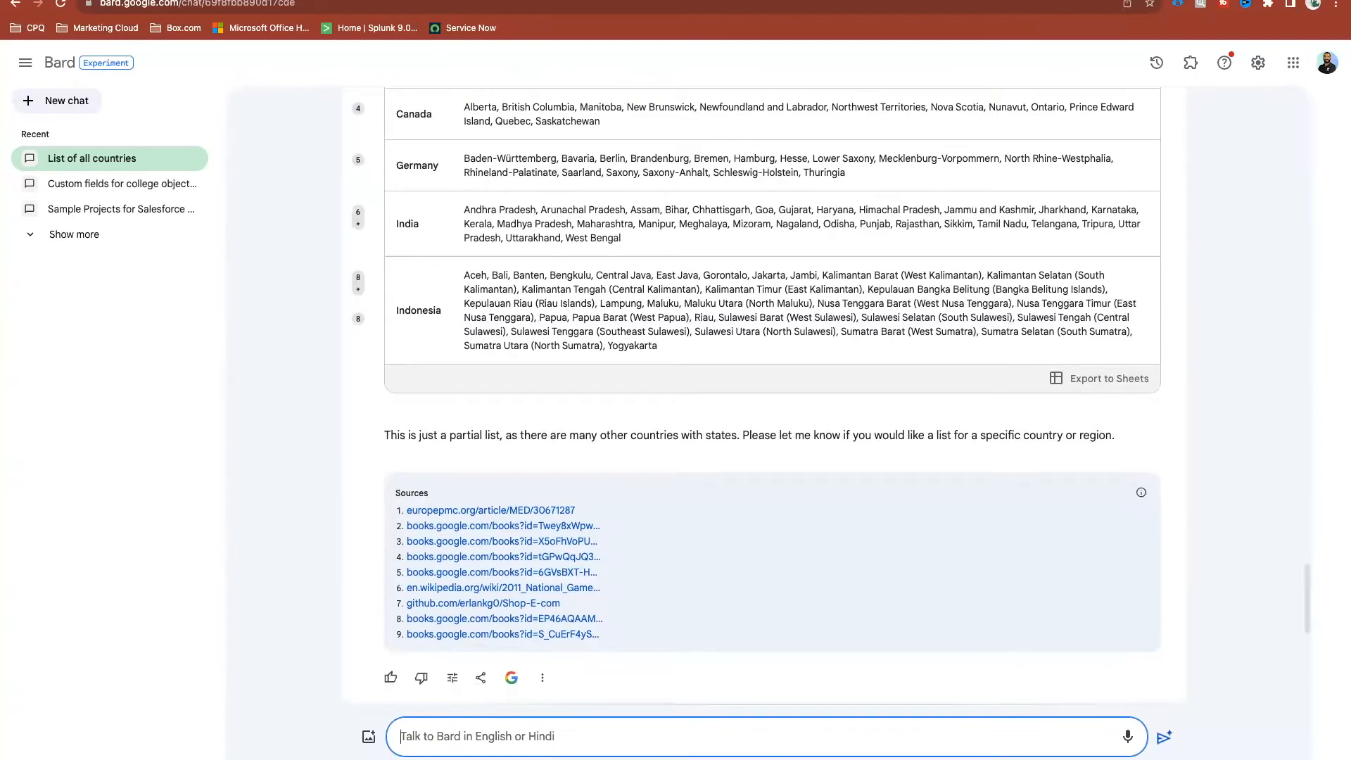
# Select India's list of states in Bard's reply, then reselect the new prompt text
pyautogui.scroll(4, 526, 385)
pyautogui.click(527, 387)
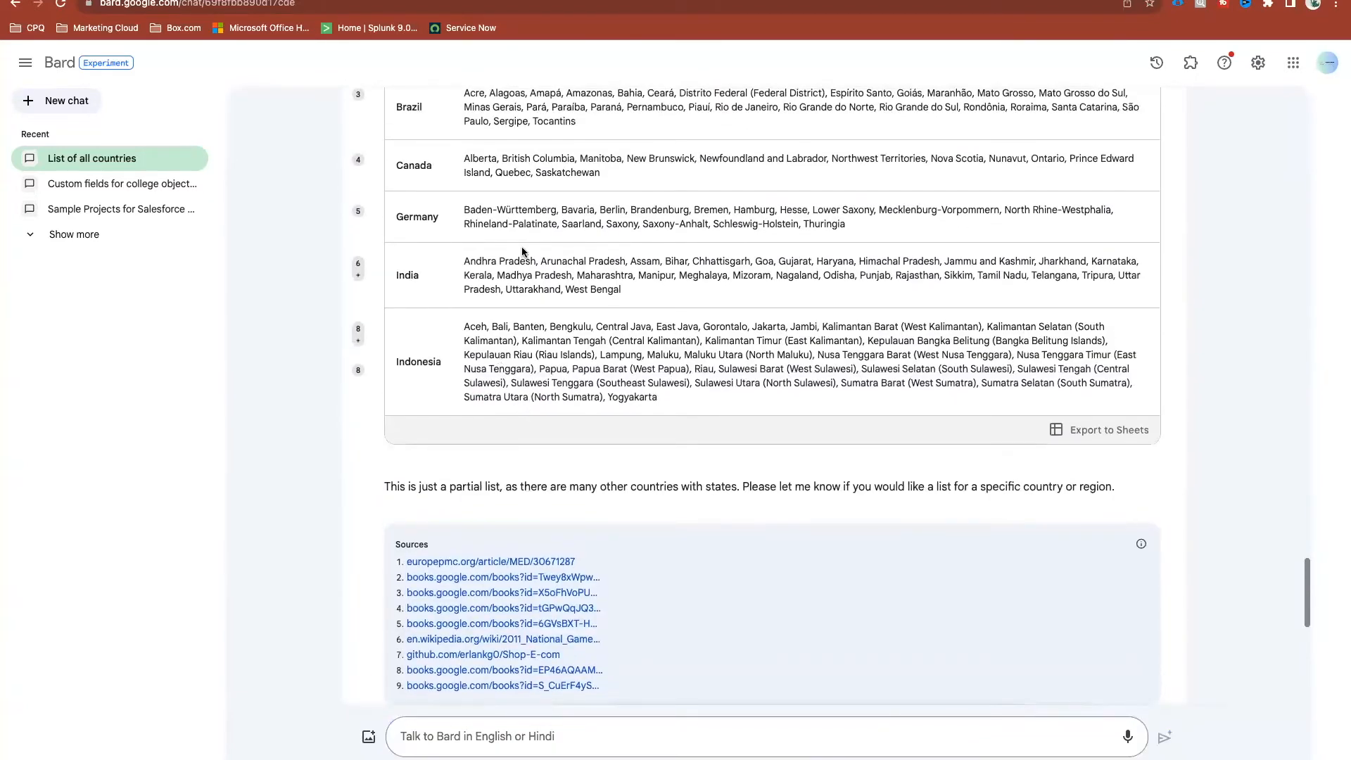
pyautogui.moveTo(594, 299); pyautogui.dragTo(468, 257)
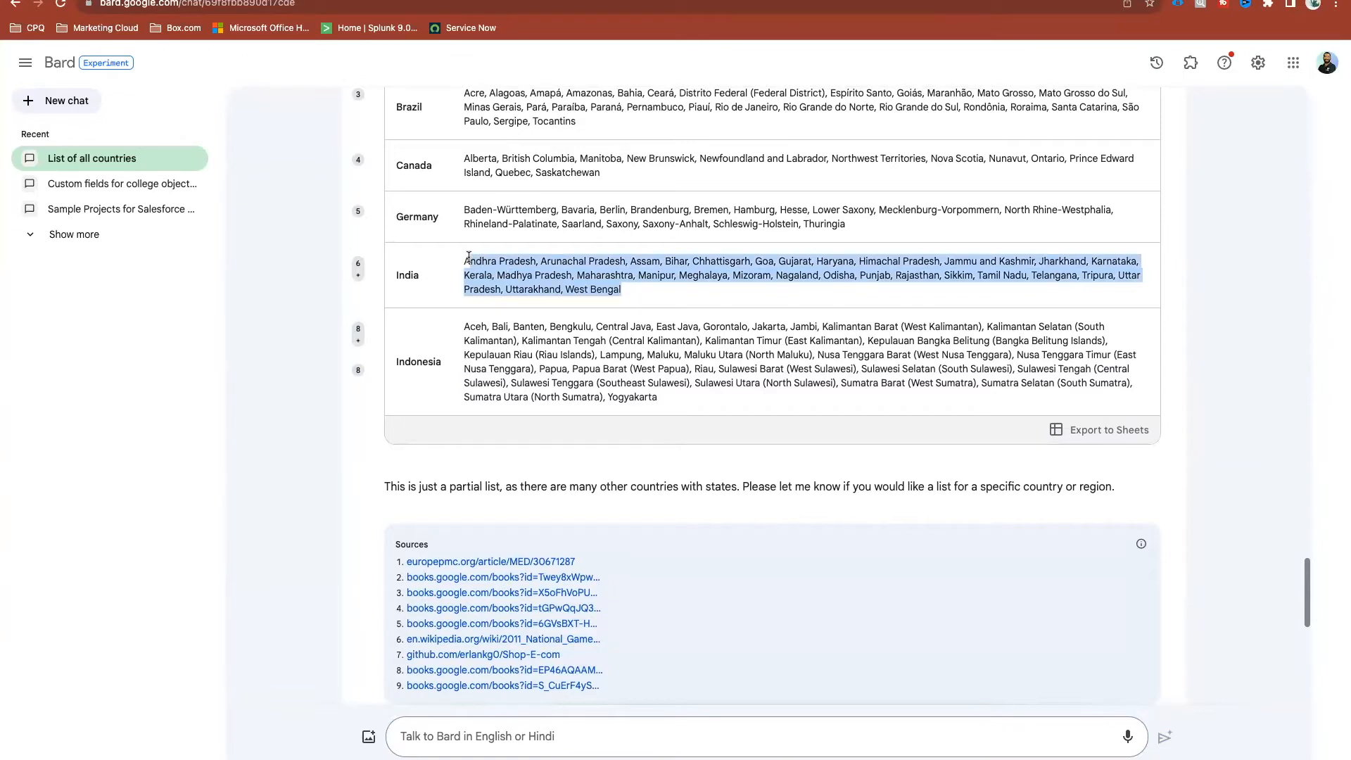
pyautogui.scroll(-9, 468, 256)
pyautogui.scroll(11, 468, 256)
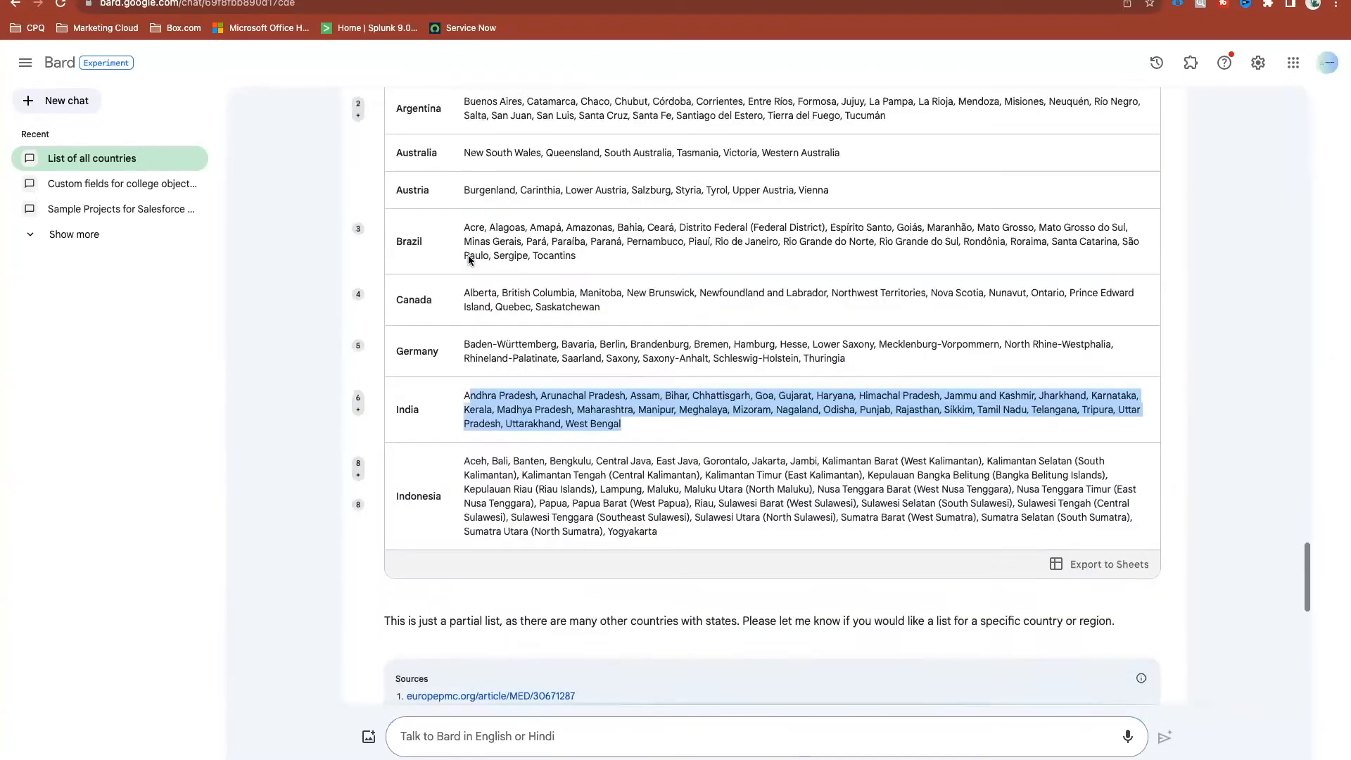
pyautogui.scroll(4, 469, 259)
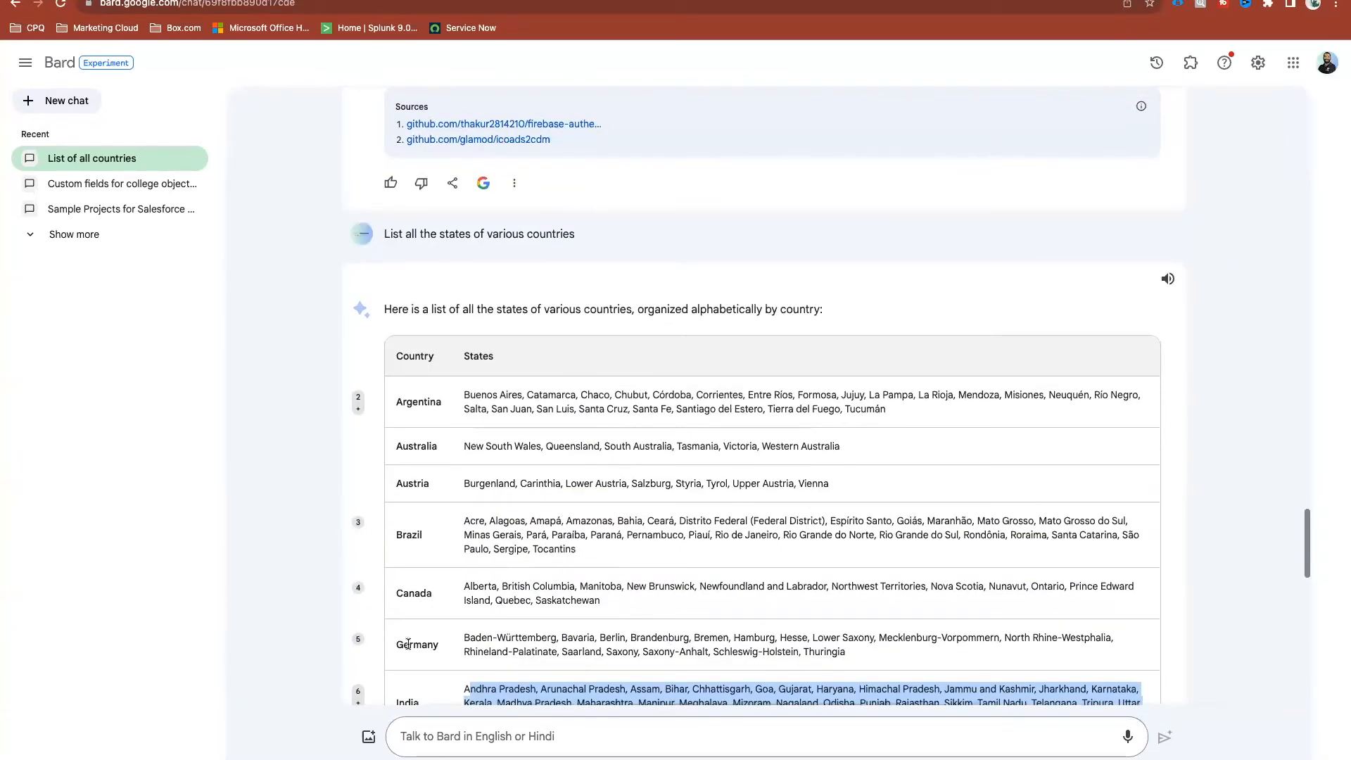
pyautogui.scroll(-15, 468, 429)
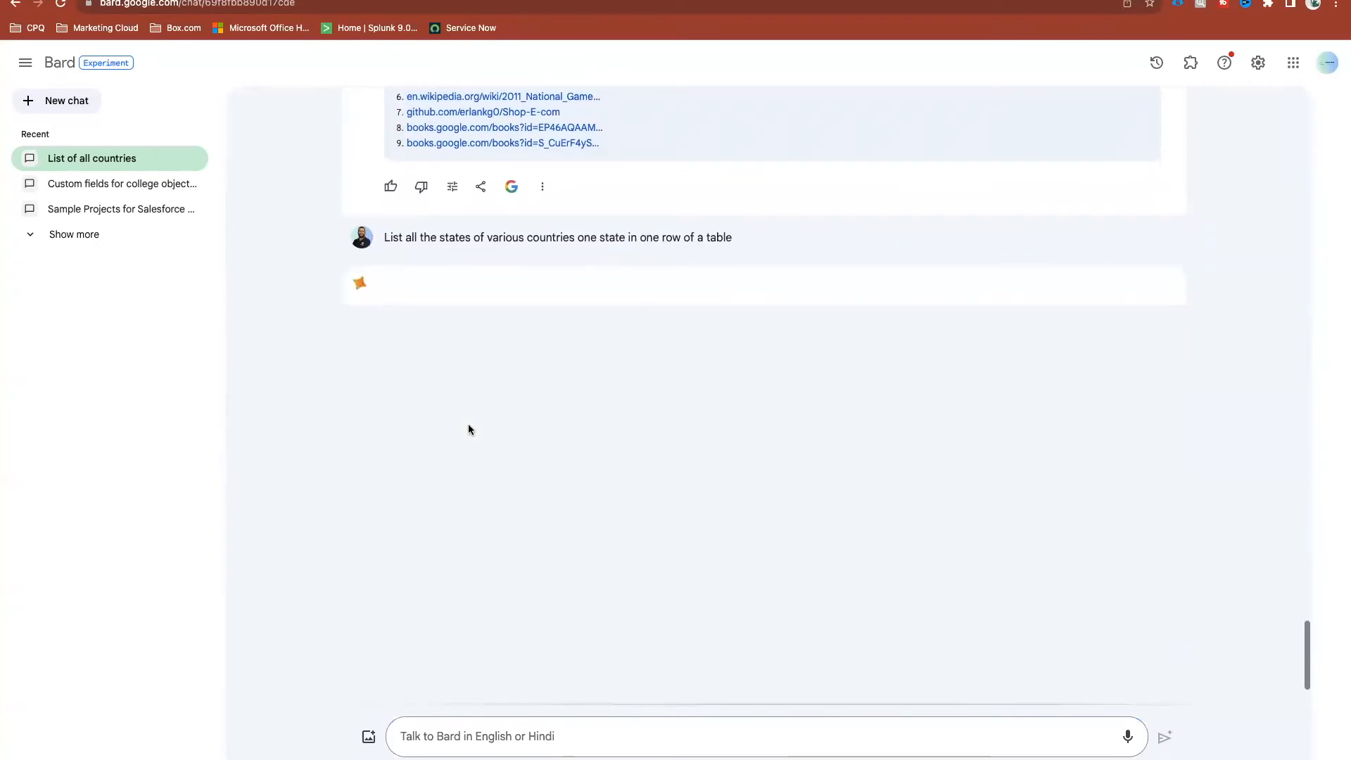
pyautogui.tripleClick(462, 183)
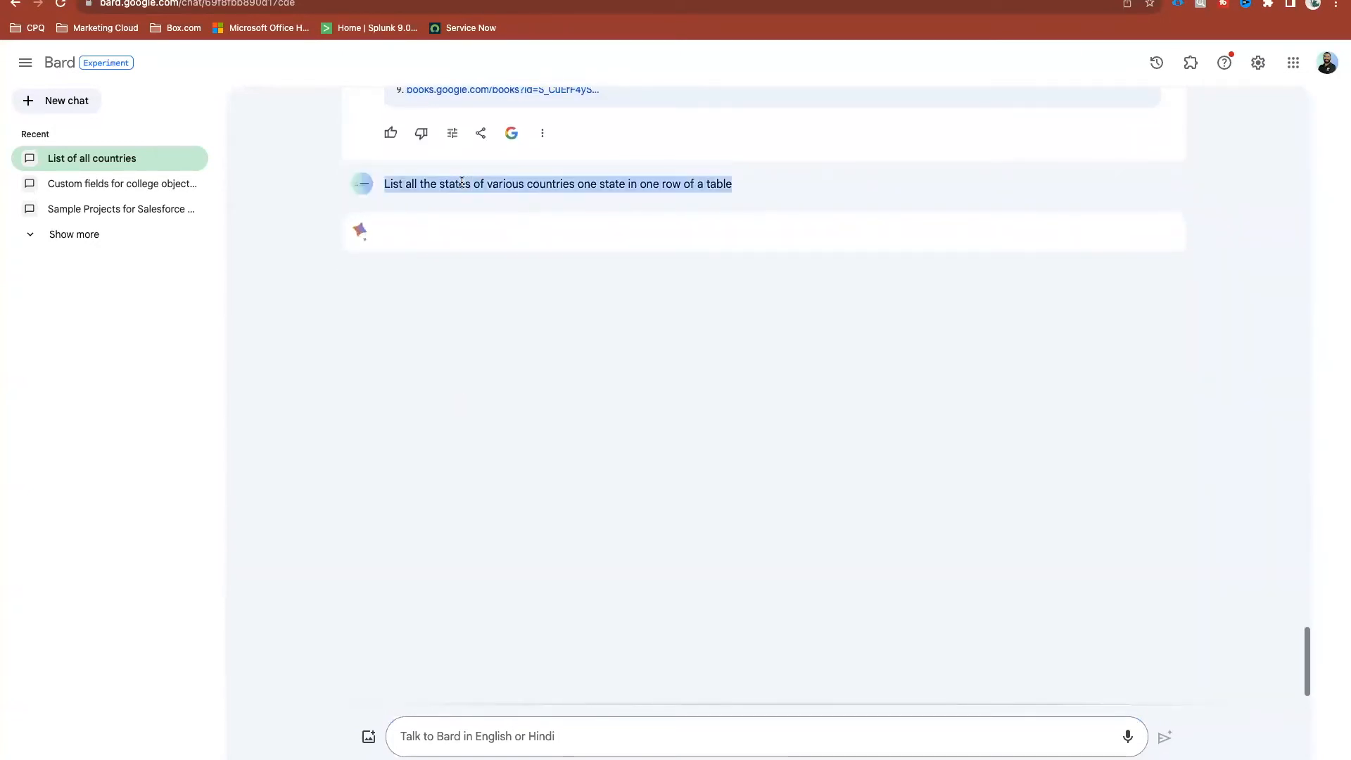
# Search Google for 'list of all the states' and skim the results
pyautogui.click(795, 1)
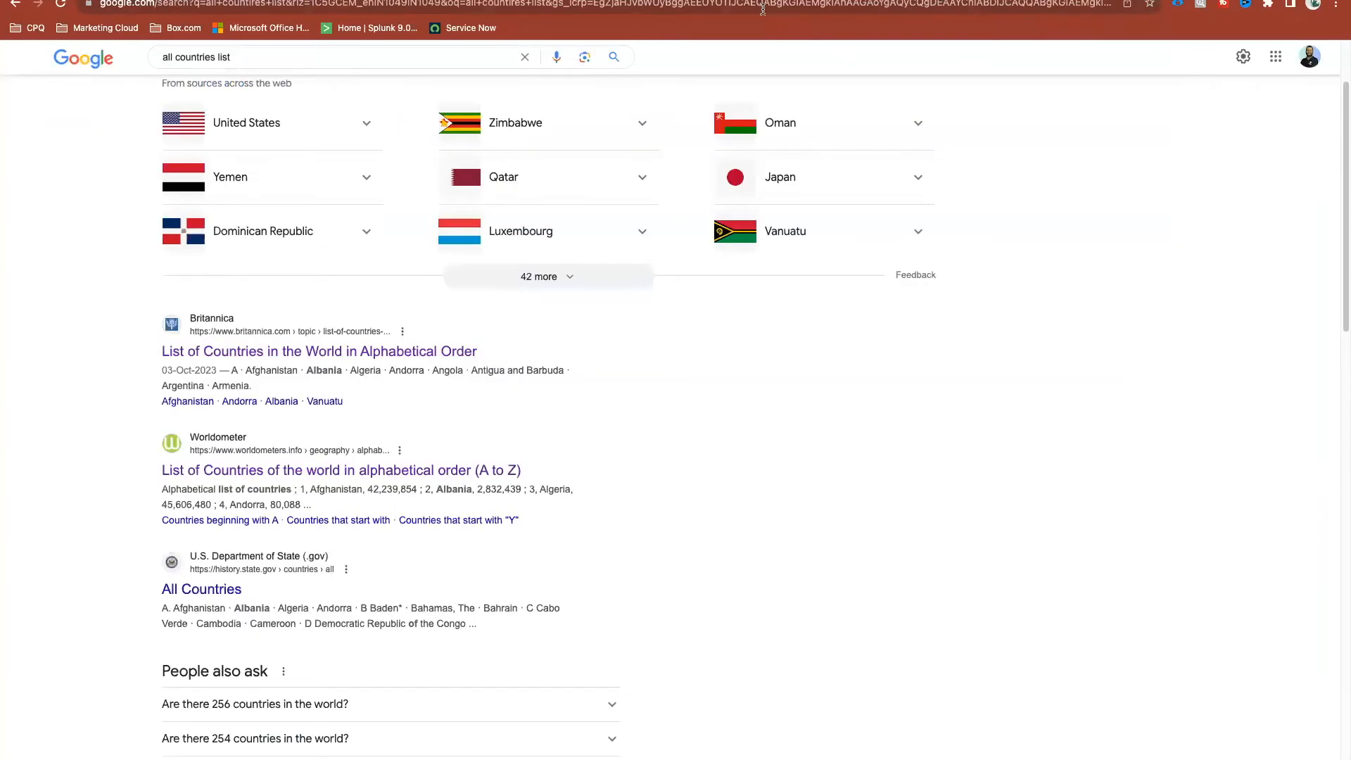
pyautogui.click(763, 9)
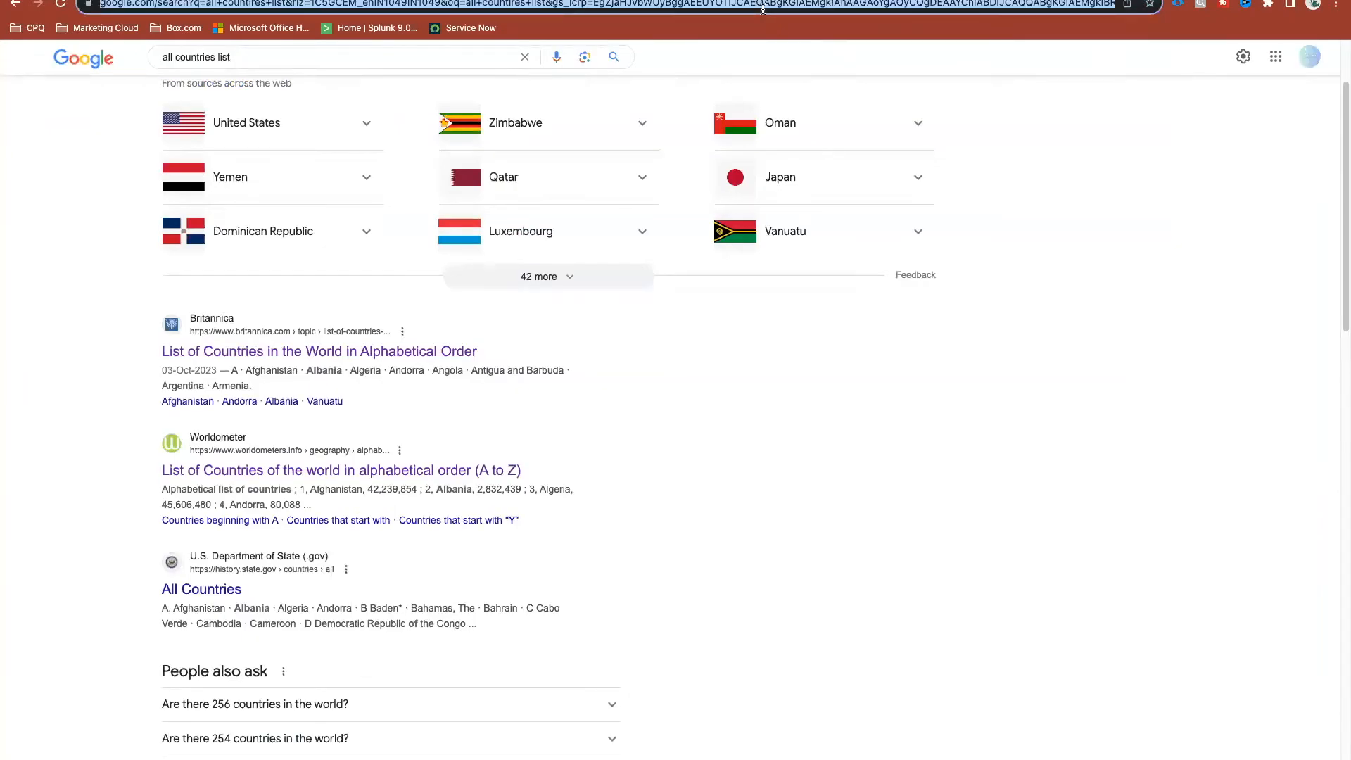
pyautogui.write('list of al')
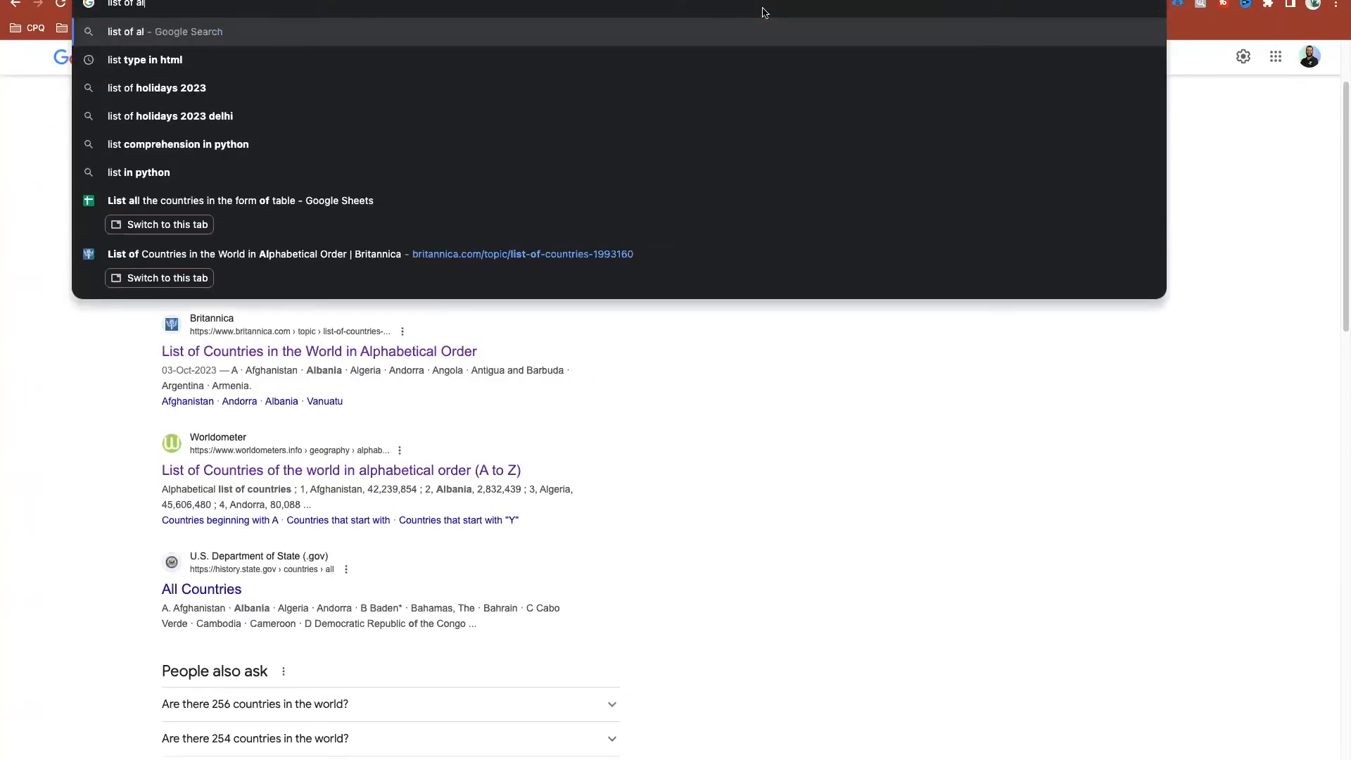
pyautogui.write('l the states')
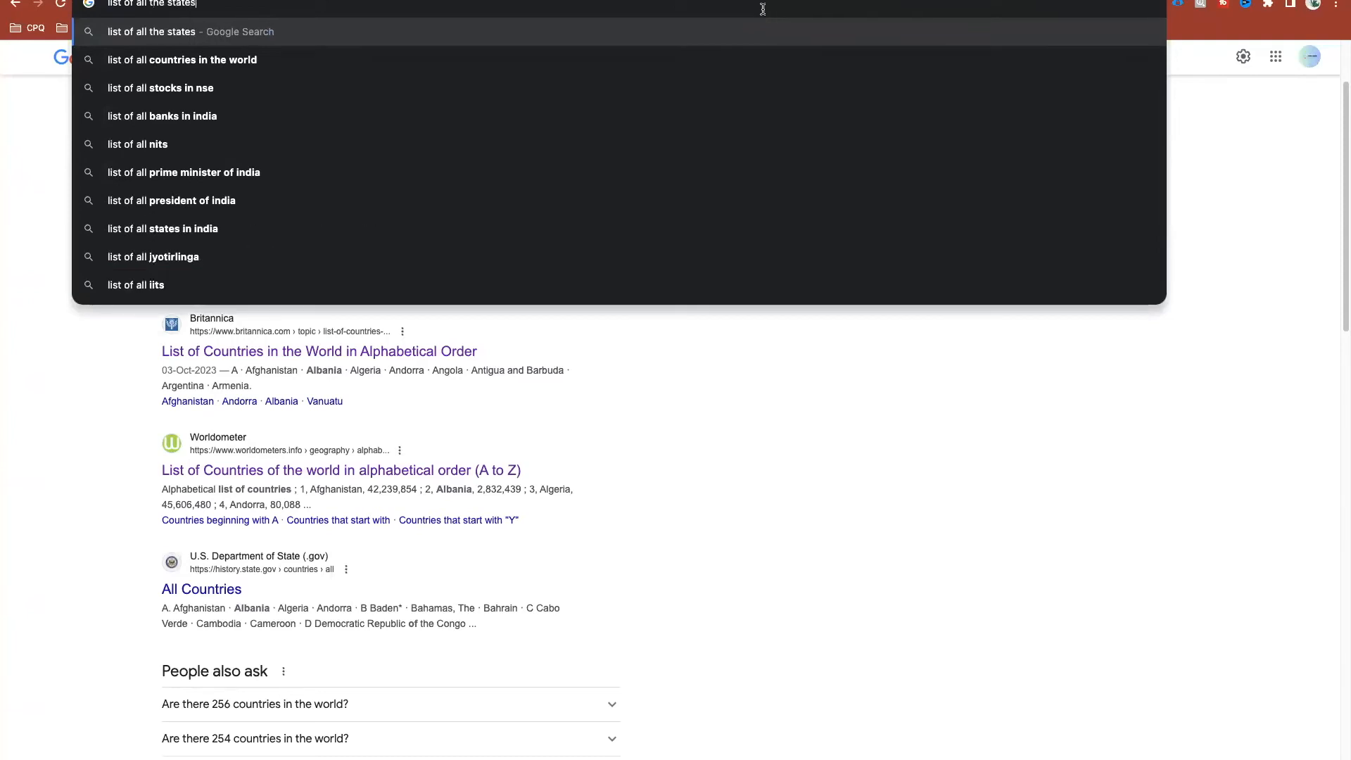
pyautogui.press('Return')
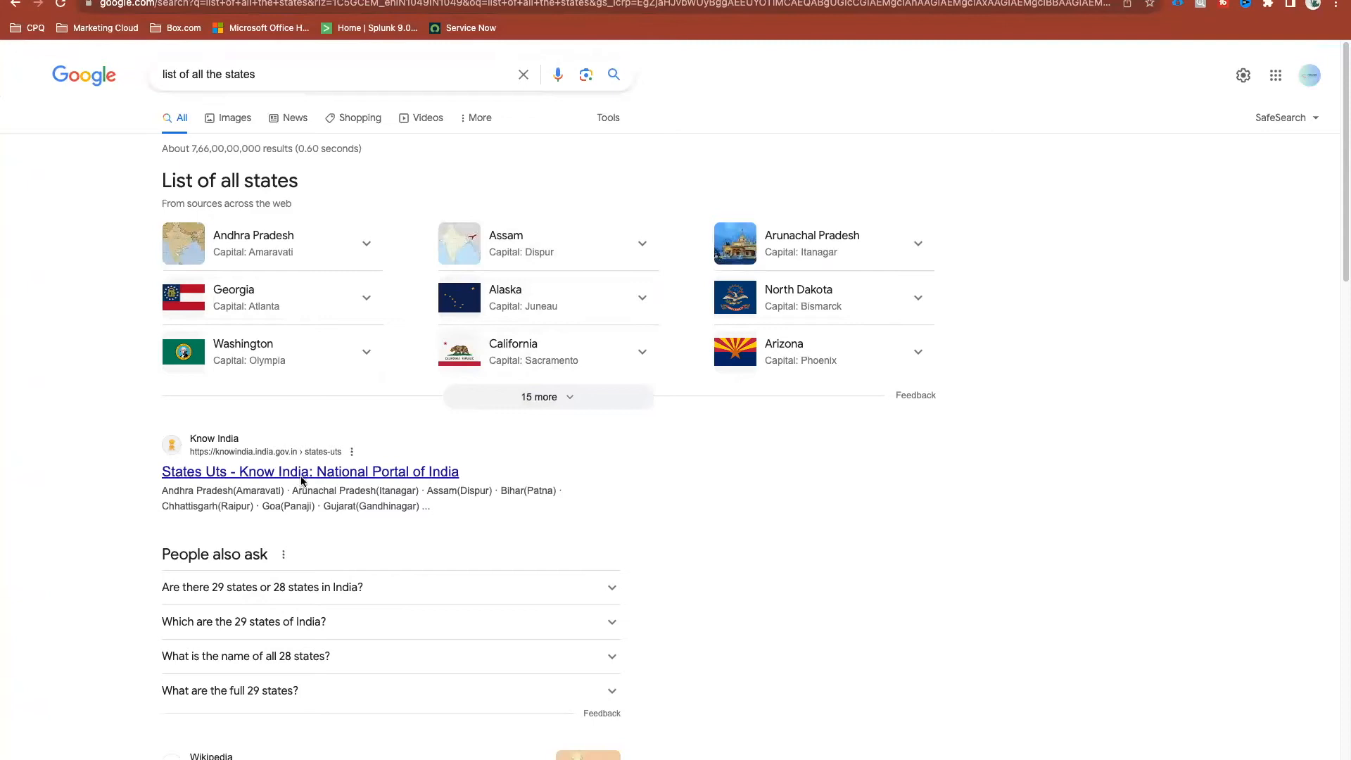
pyautogui.scroll(-1, 323, 521)
pyautogui.scroll(-5, 325, 535)
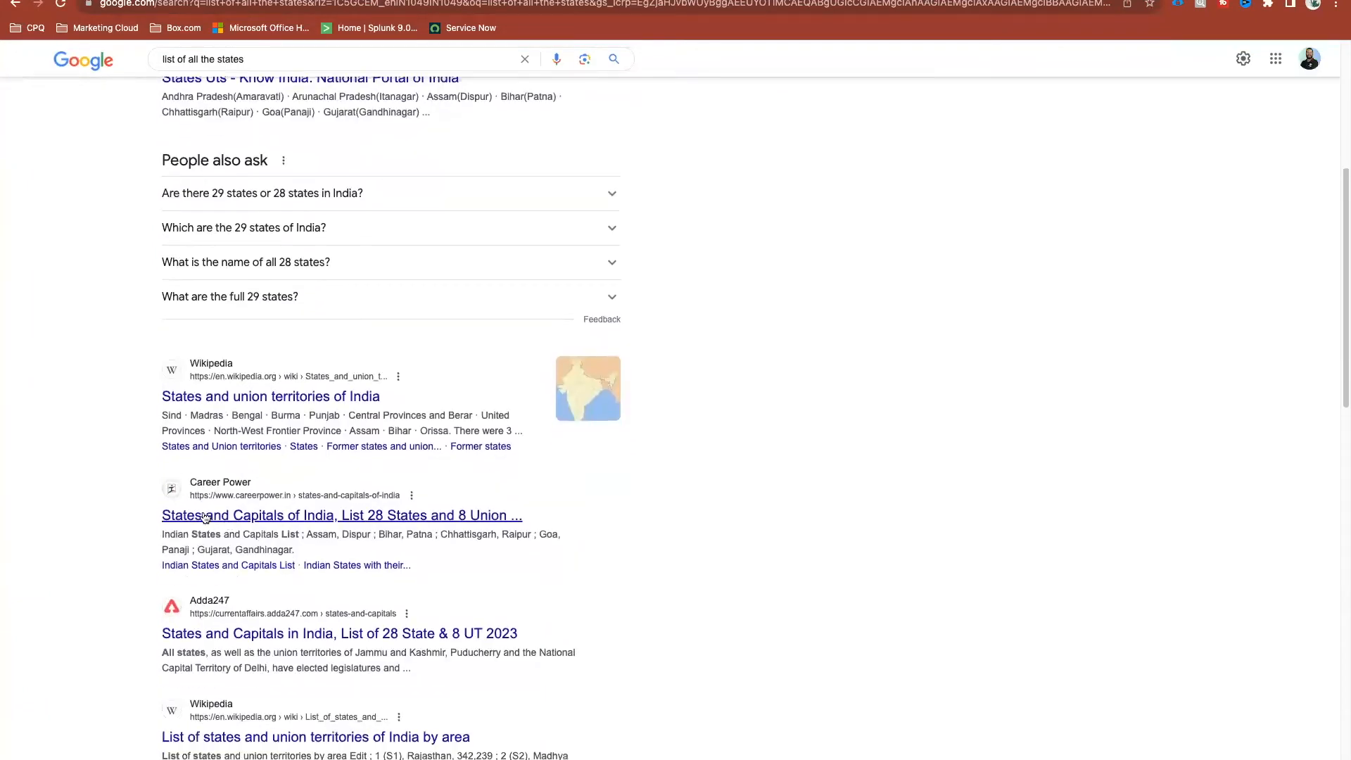
pyautogui.scroll(-1, 399, 531)
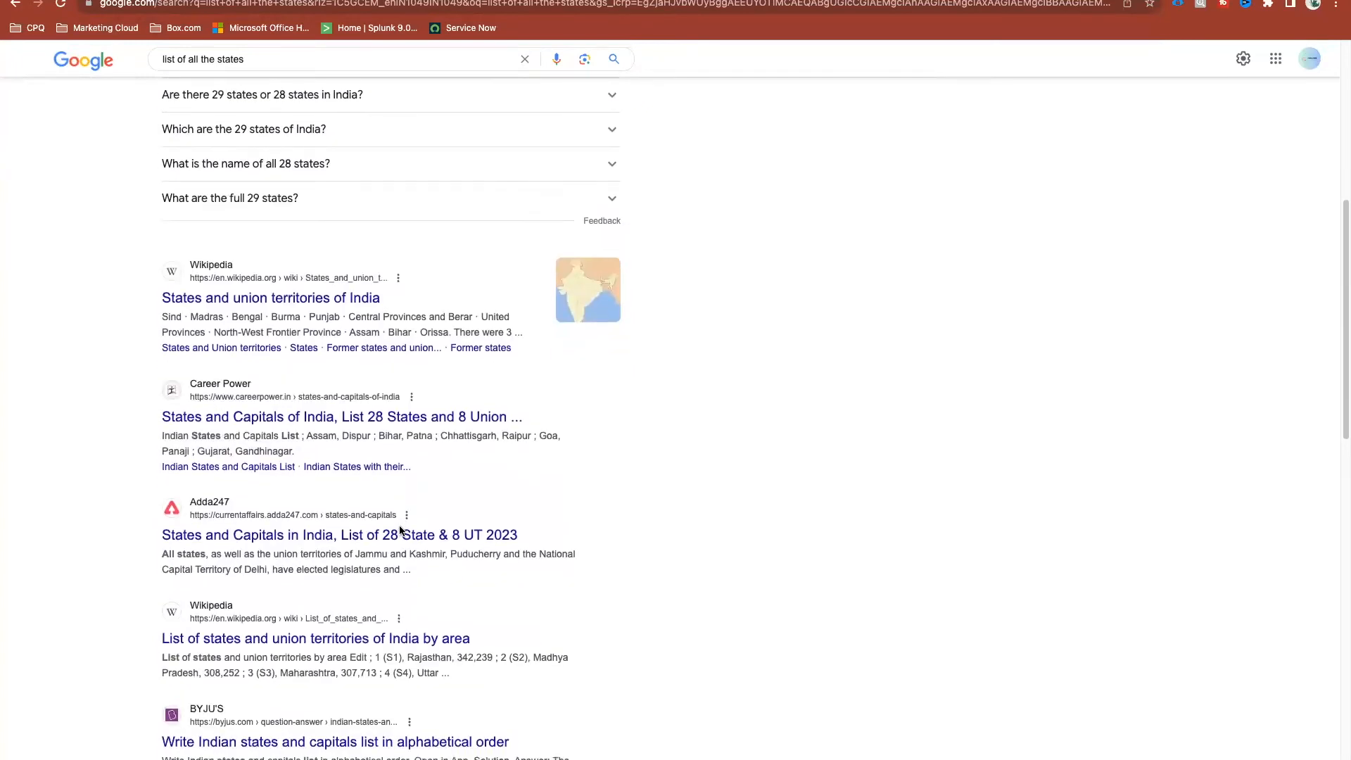
pyautogui.scroll(8, 394, 532)
# Refine the search to 'list of all the states for all countries' and browse the results
pyautogui.click(289, 74)
pyautogui.write('for all cop')
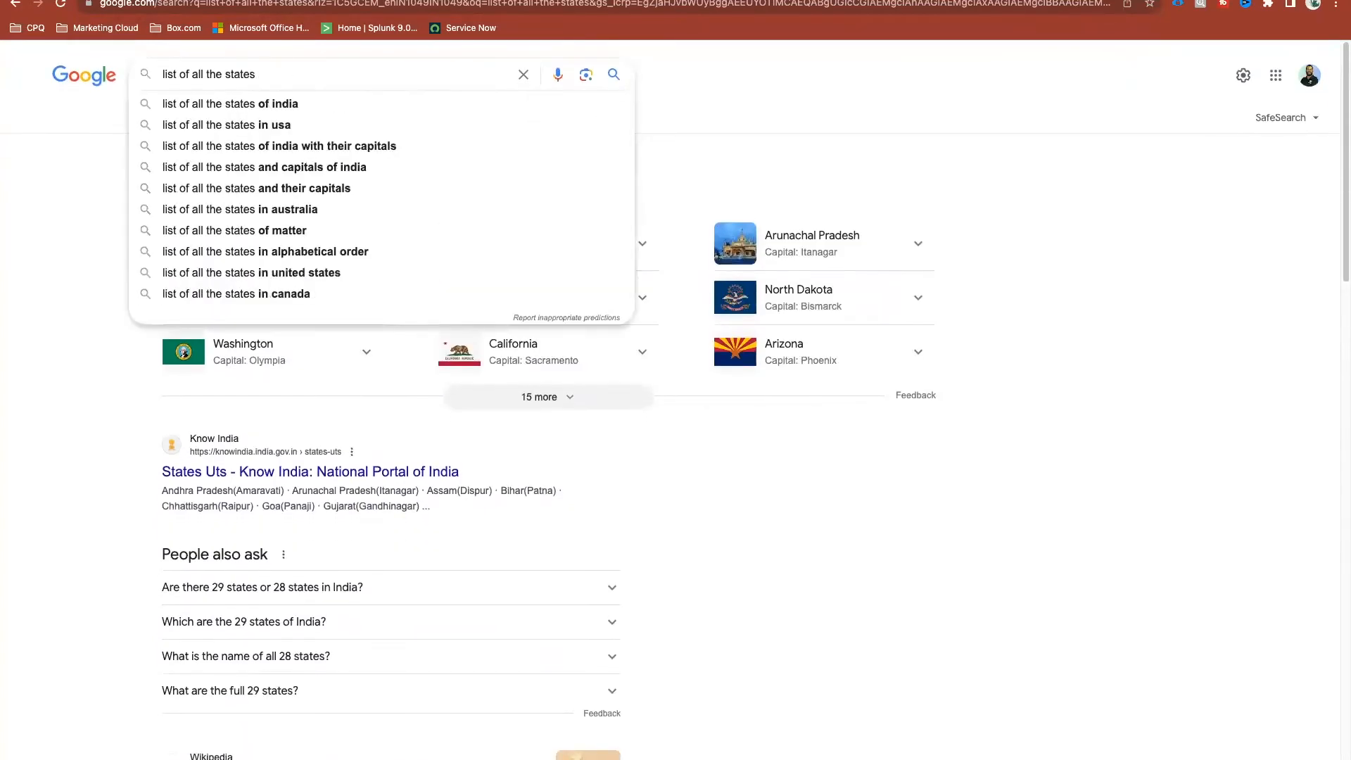
pyautogui.write('unt')
pyautogui.press('BackSpace')
pyautogui.press('BackSpace')
pyautogui.press('BackSpace')
pyautogui.press('BackSpace')
pyautogui.write('or all coo')
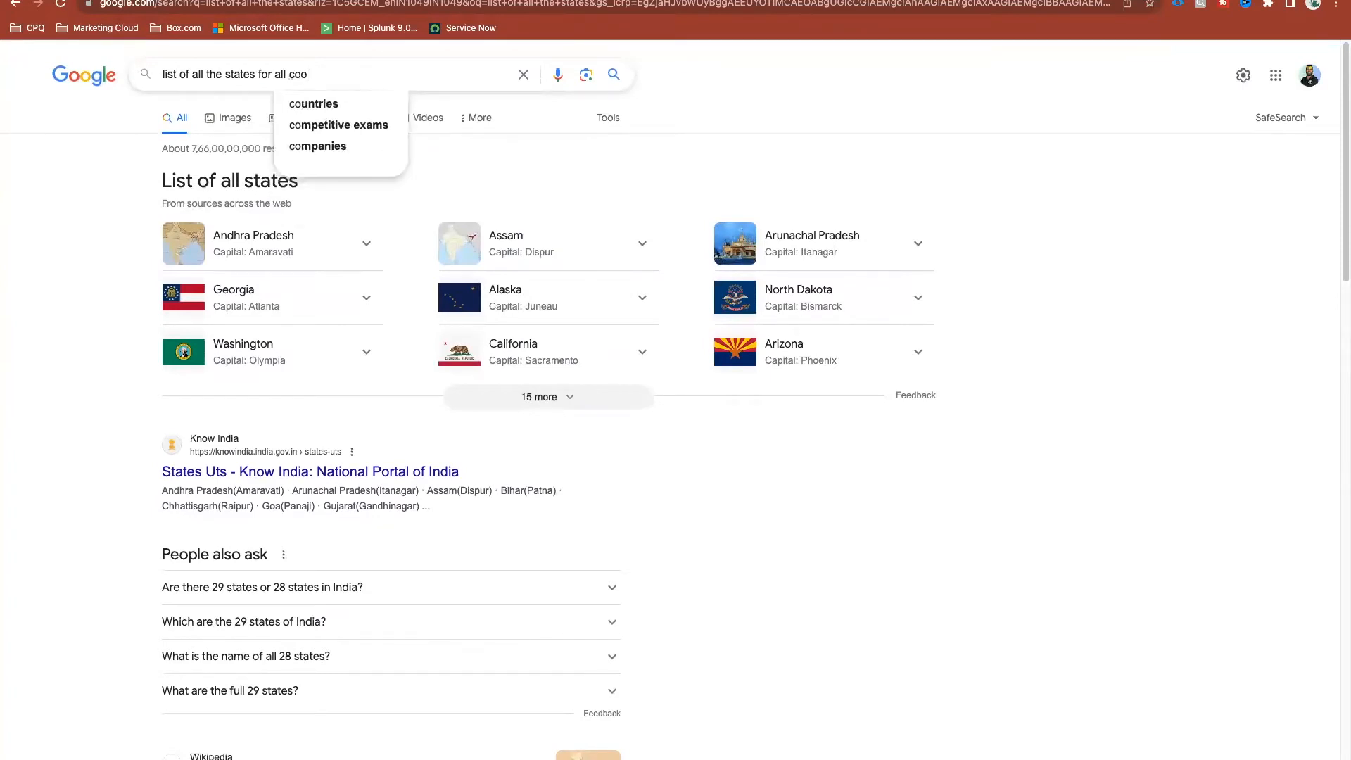
pyautogui.write('un')
pyautogui.press('Down')
pyautogui.press('Return')
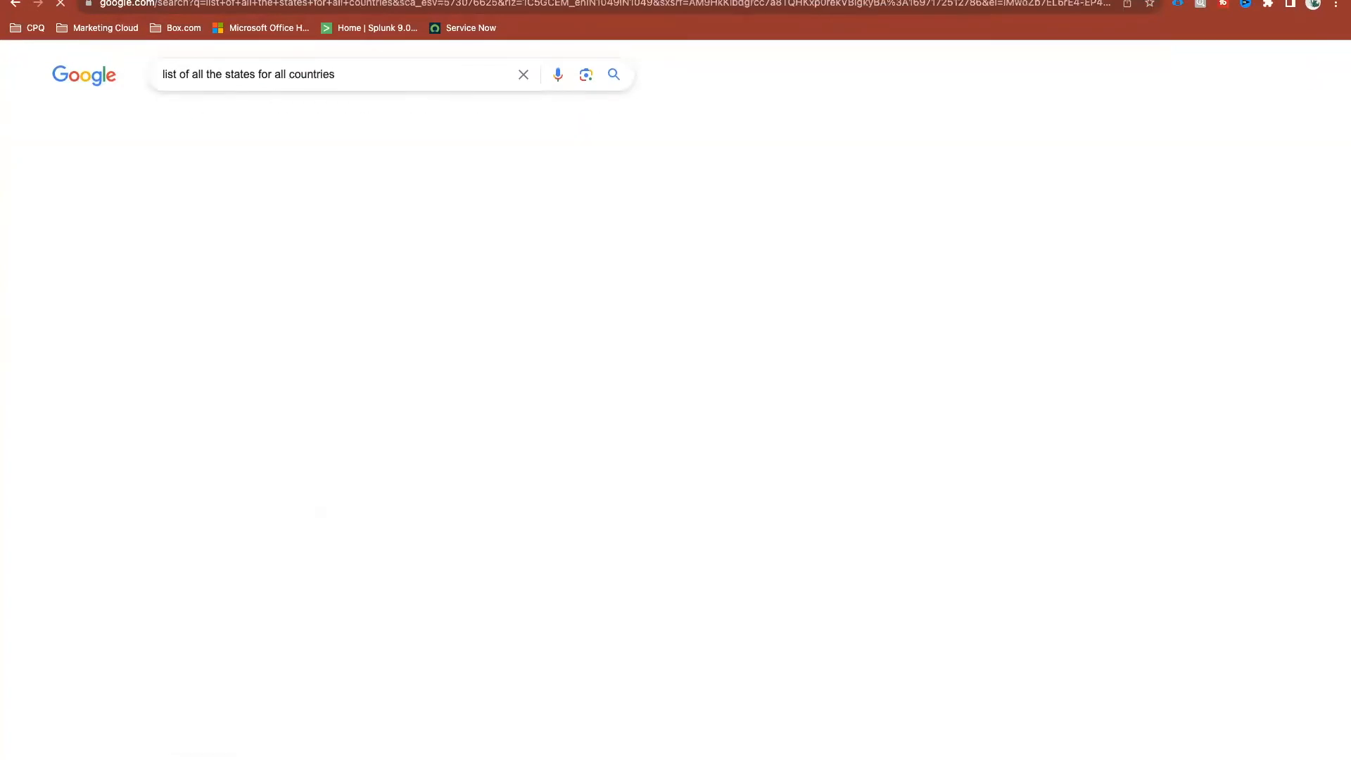
pyautogui.scroll(-3, 272, 535)
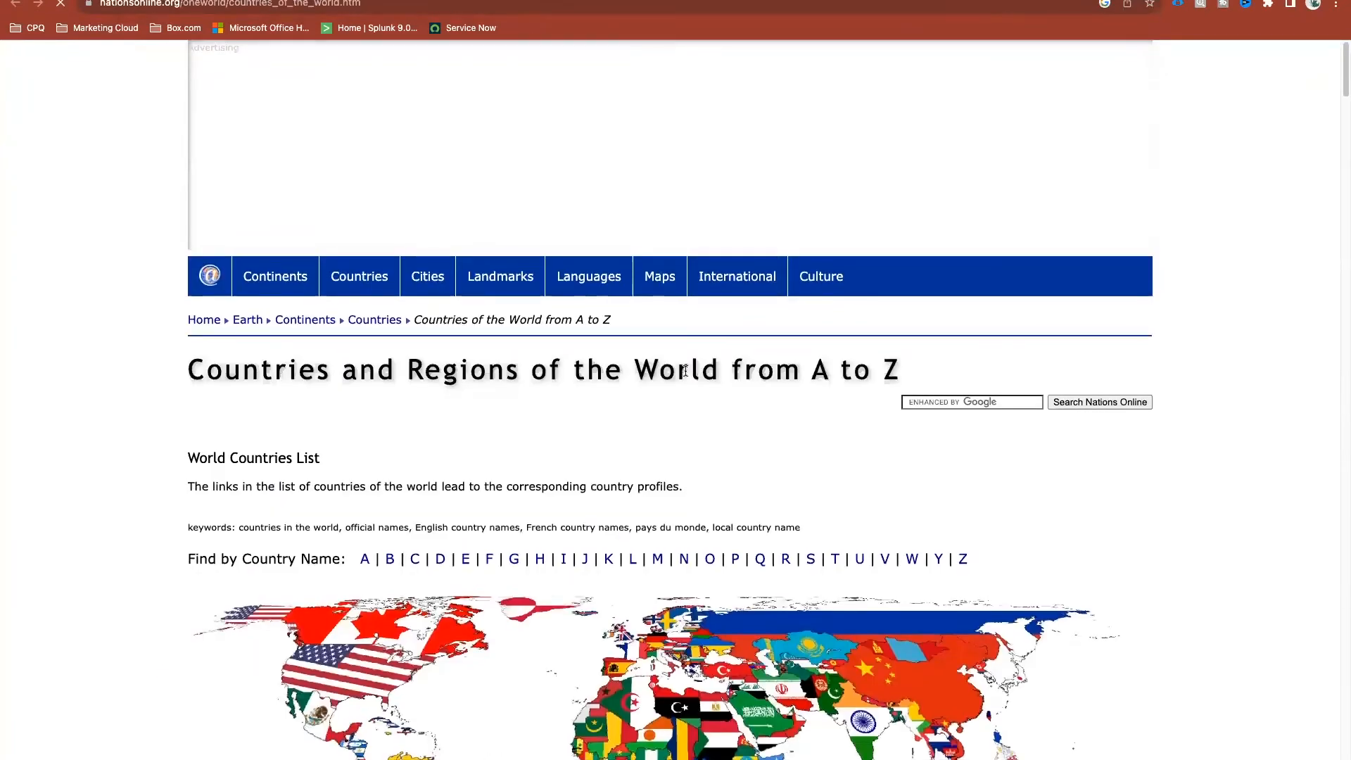
pyautogui.scroll(-10, 686, 373)
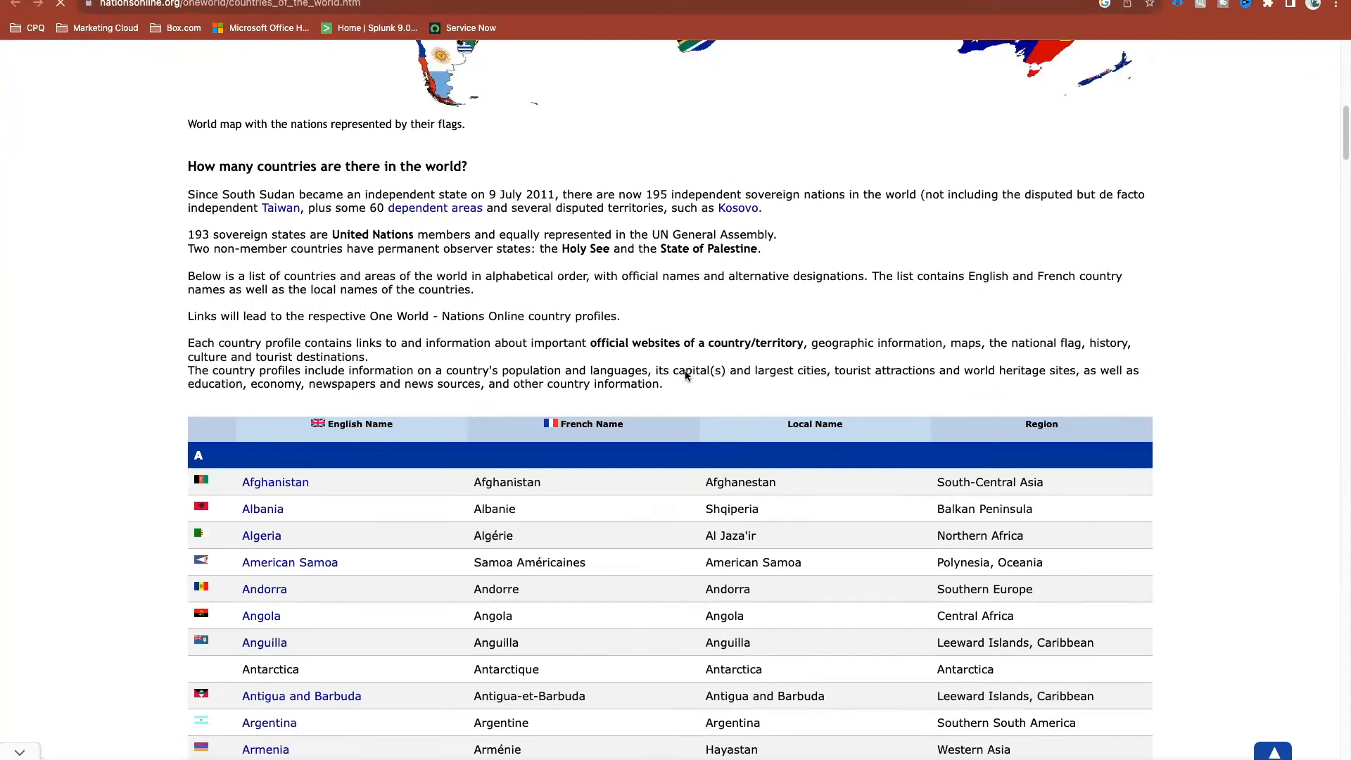
pyautogui.scroll(-1, 686, 375)
pyautogui.scroll(-1, 685, 376)
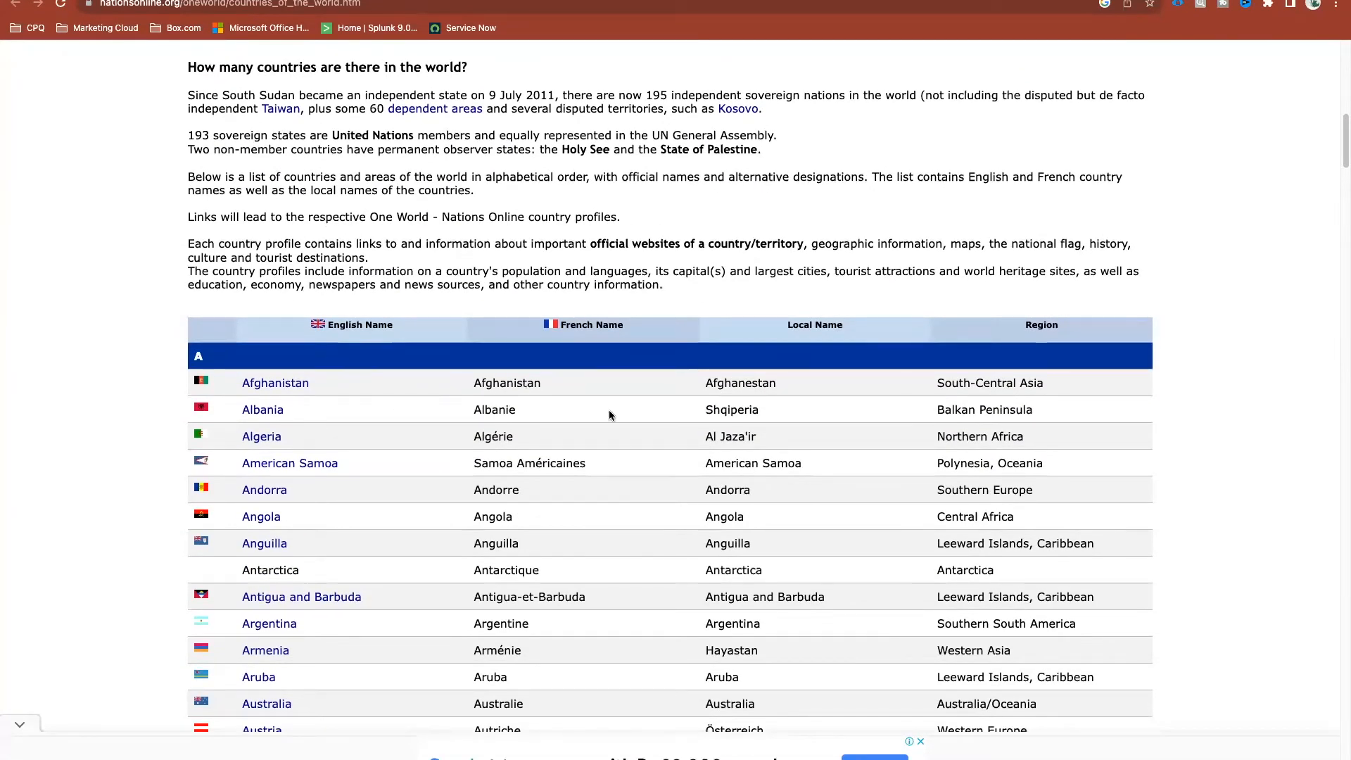
pyautogui.scroll(-20, 787, 499)
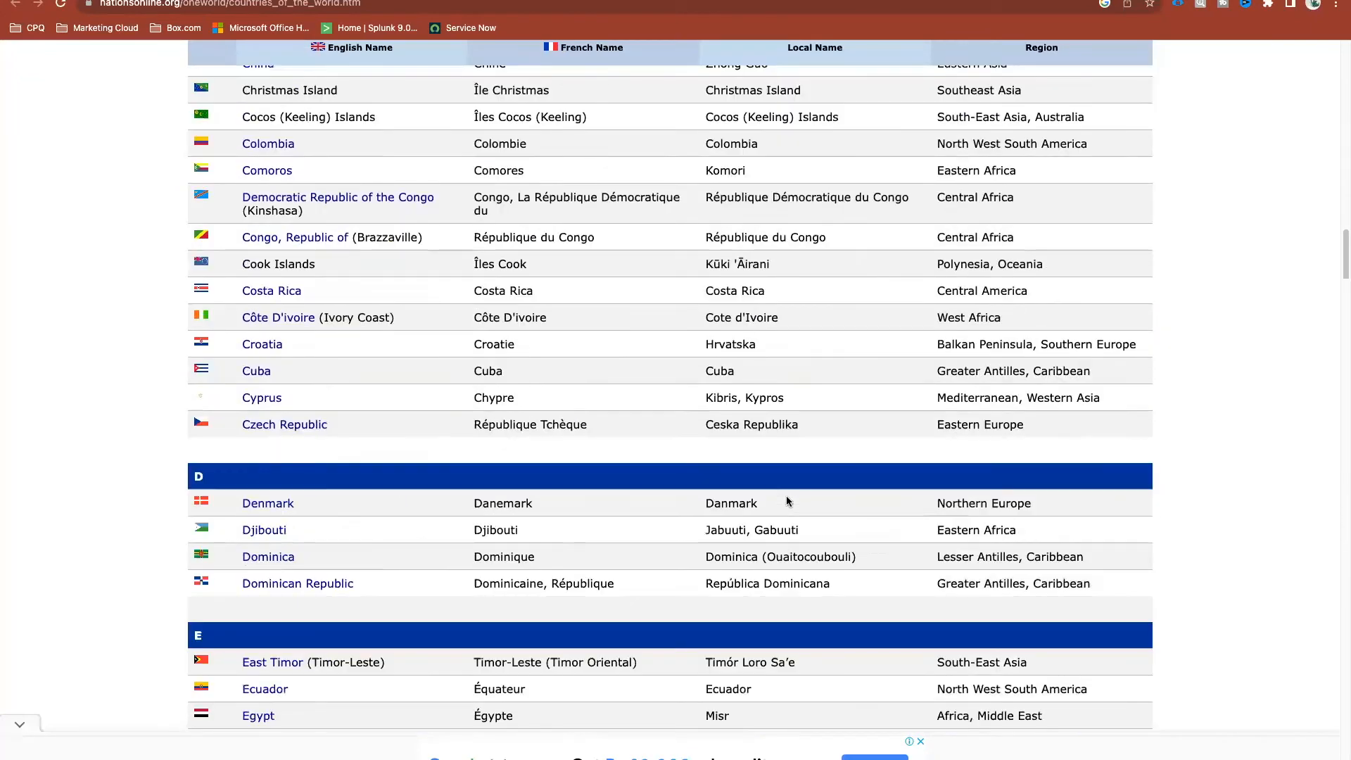
pyautogui.scroll(-7, 787, 496)
pyautogui.scroll(7, 786, 496)
pyautogui.scroll(-8, 787, 494)
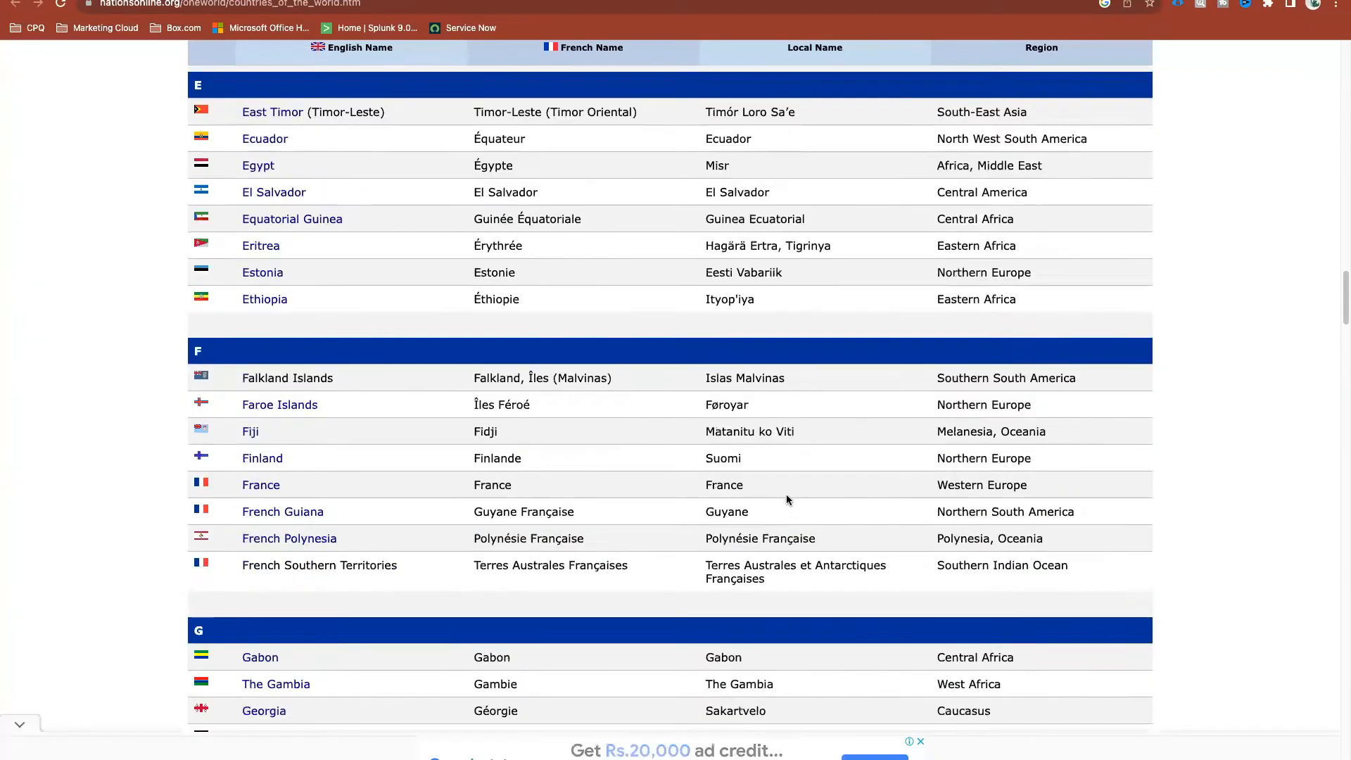
pyautogui.scroll(-20, 787, 497)
pyautogui.scroll(-20, 787, 498)
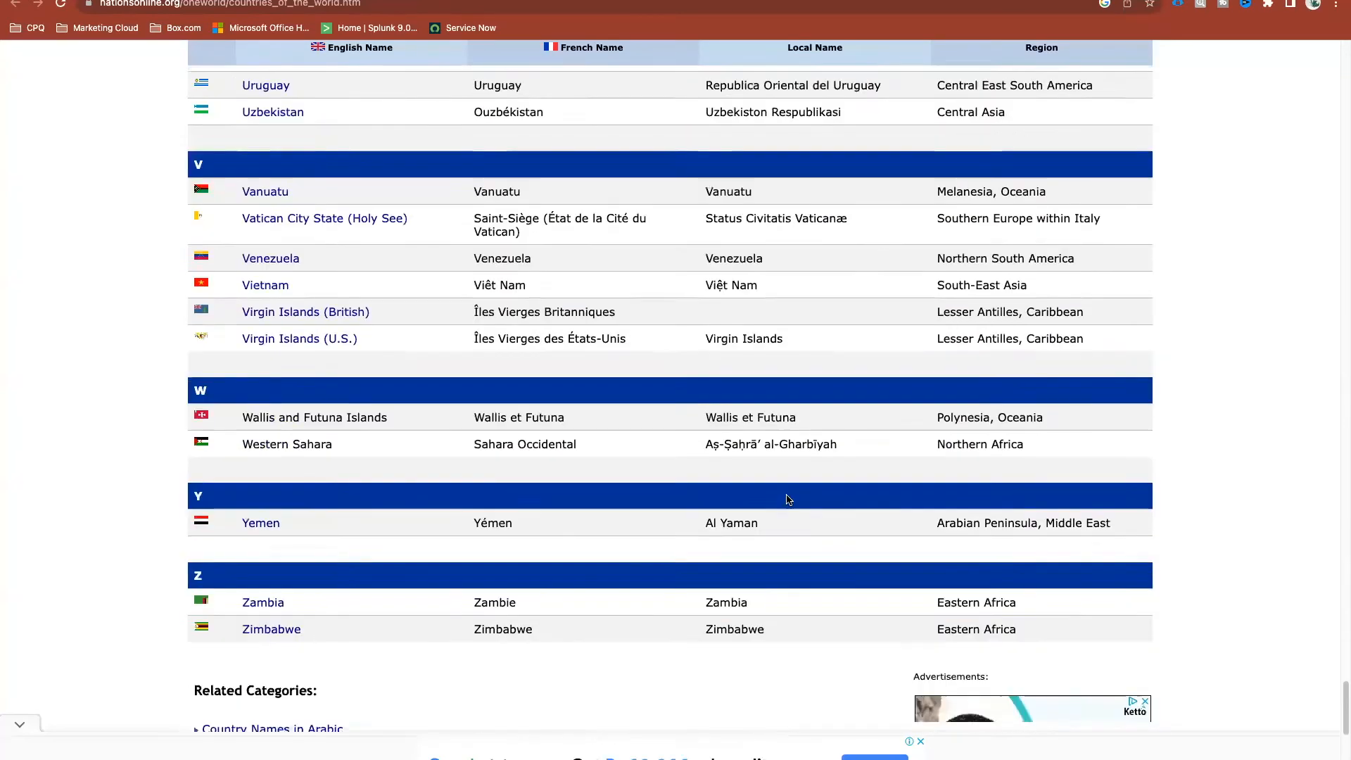
pyautogui.scroll(-8, 787, 498)
pyautogui.scroll(5, 289, 383)
# Open the Zambia country page past the ad and scroll through it
pyautogui.click(266, 389)
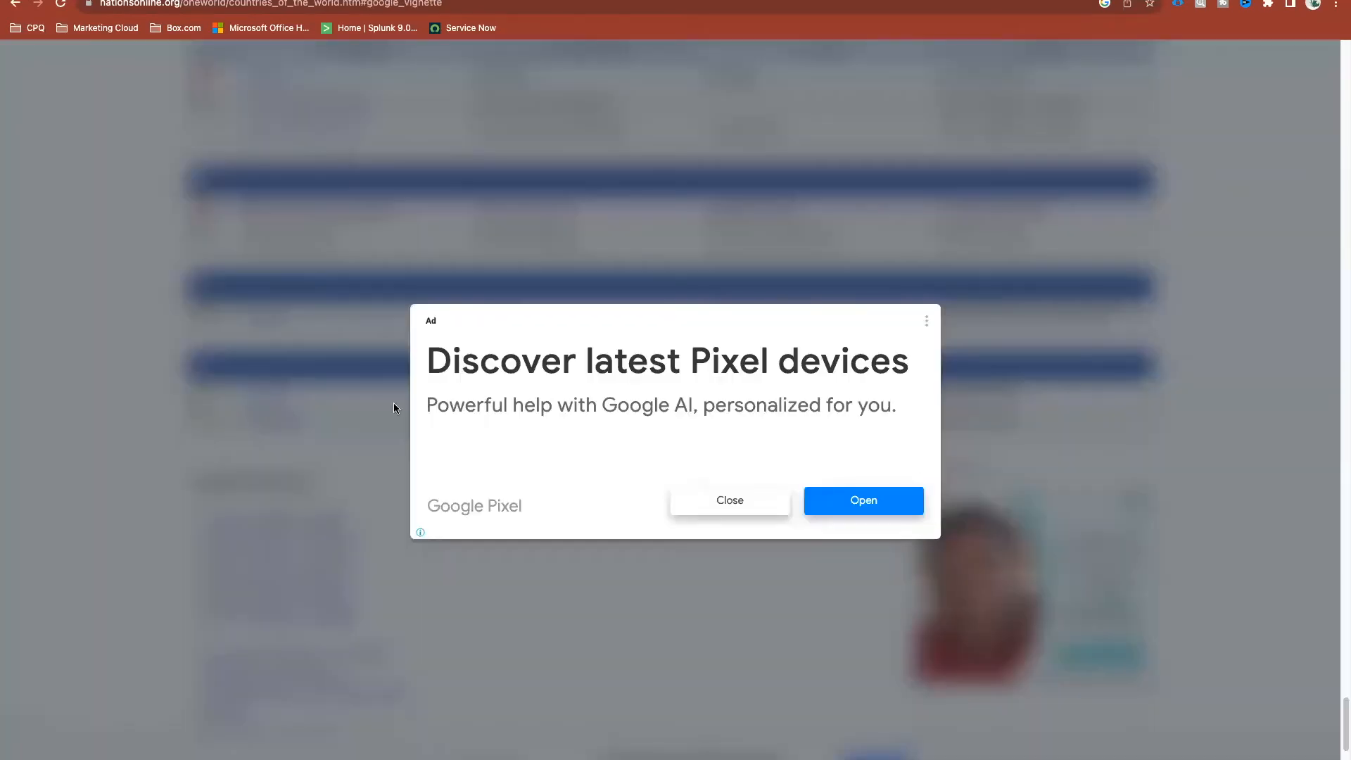
pyautogui.click(759, 502)
pyautogui.scroll(-3, 588, 340)
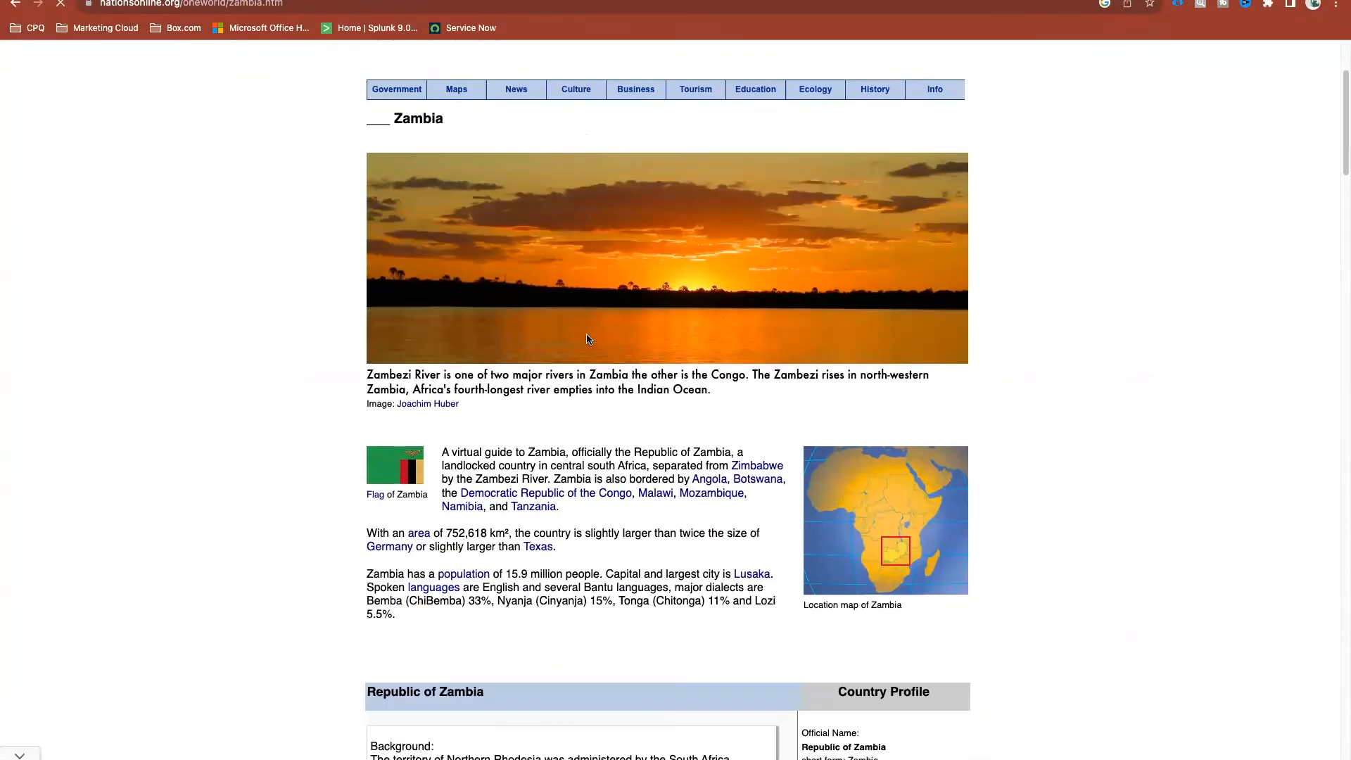
pyautogui.scroll(-15, 589, 339)
pyautogui.scroll(-15, 589, 340)
pyautogui.scroll(-15, 589, 340)
# Cycle through the Britannica and Google results back to the Bard chat with the states table
pyautogui.hotkey('ctrl', 'shift', 'Tab')
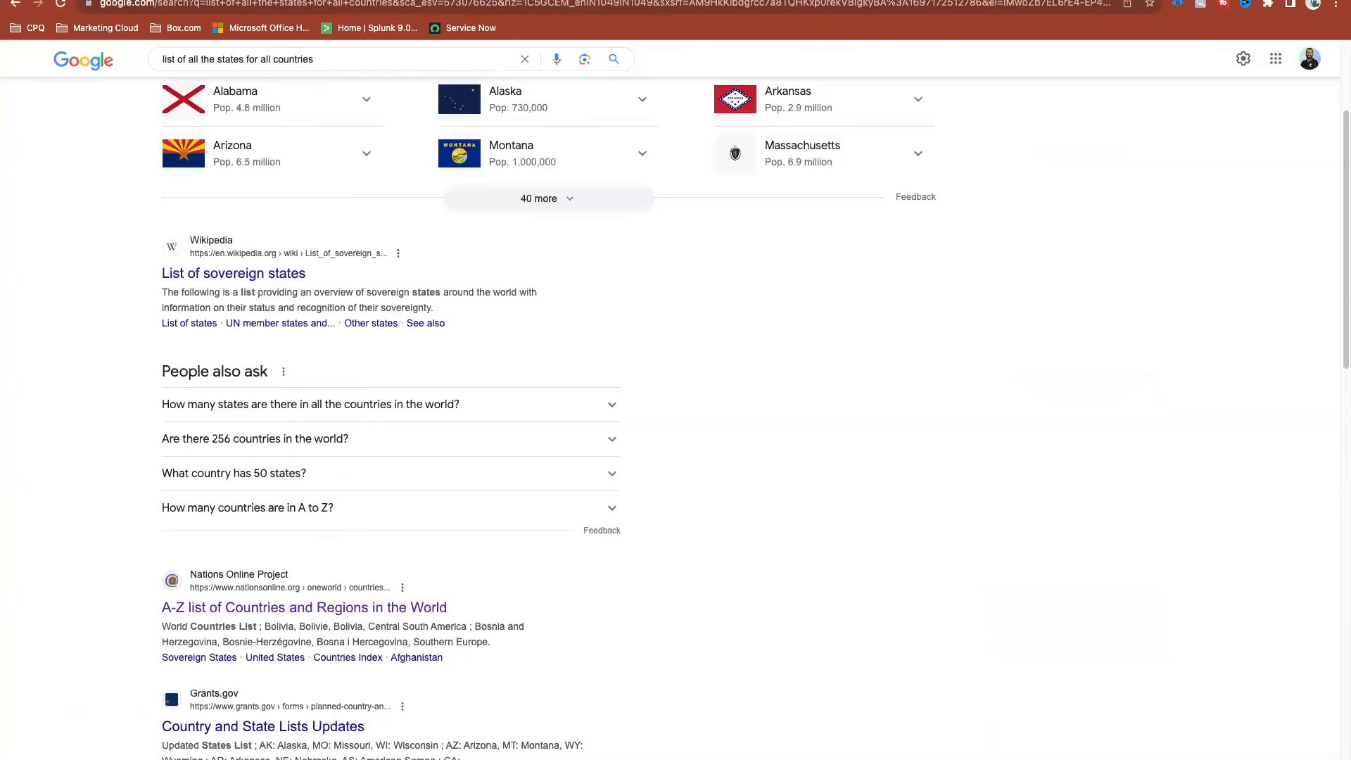
pyautogui.hotkey('ctrl', 'shift', 'Tab')
pyautogui.scroll(3, 591, 458)
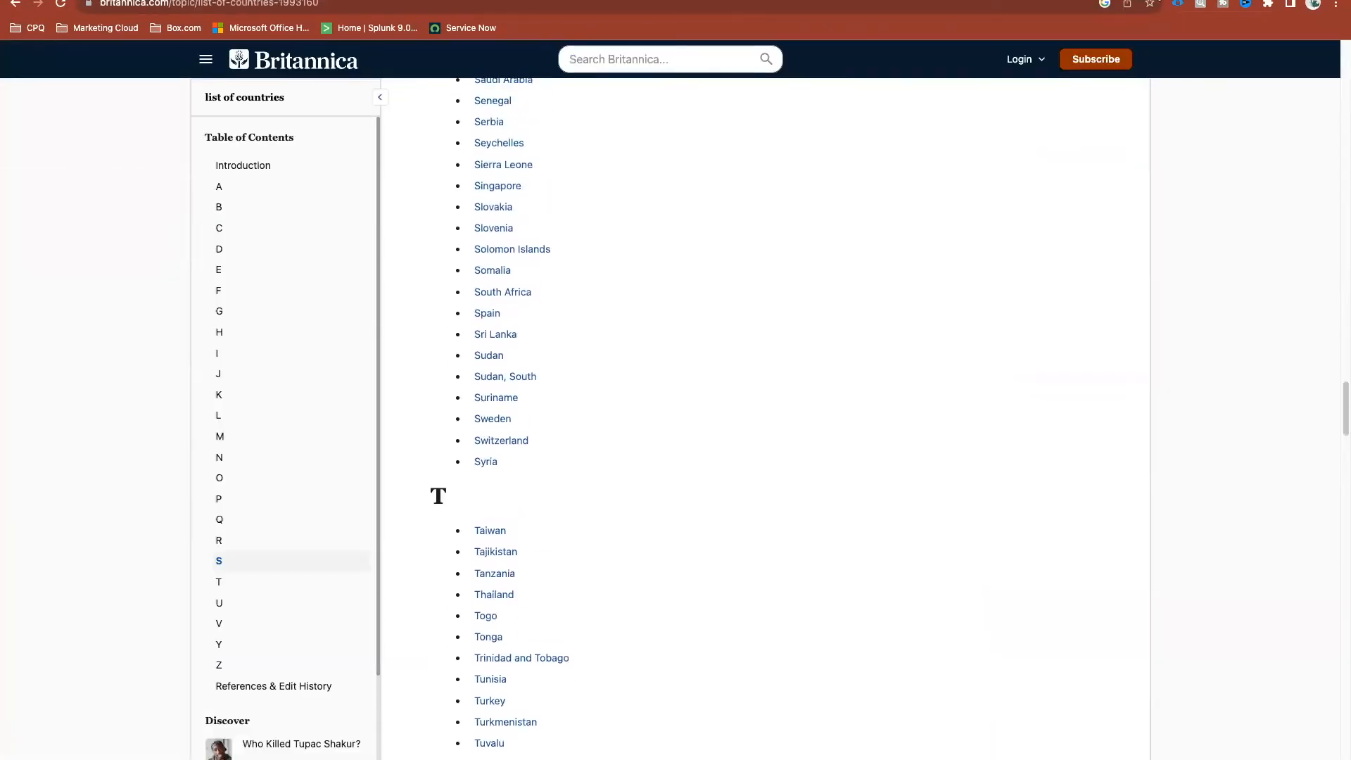
pyautogui.hotkey('ctrl', 'Tab')
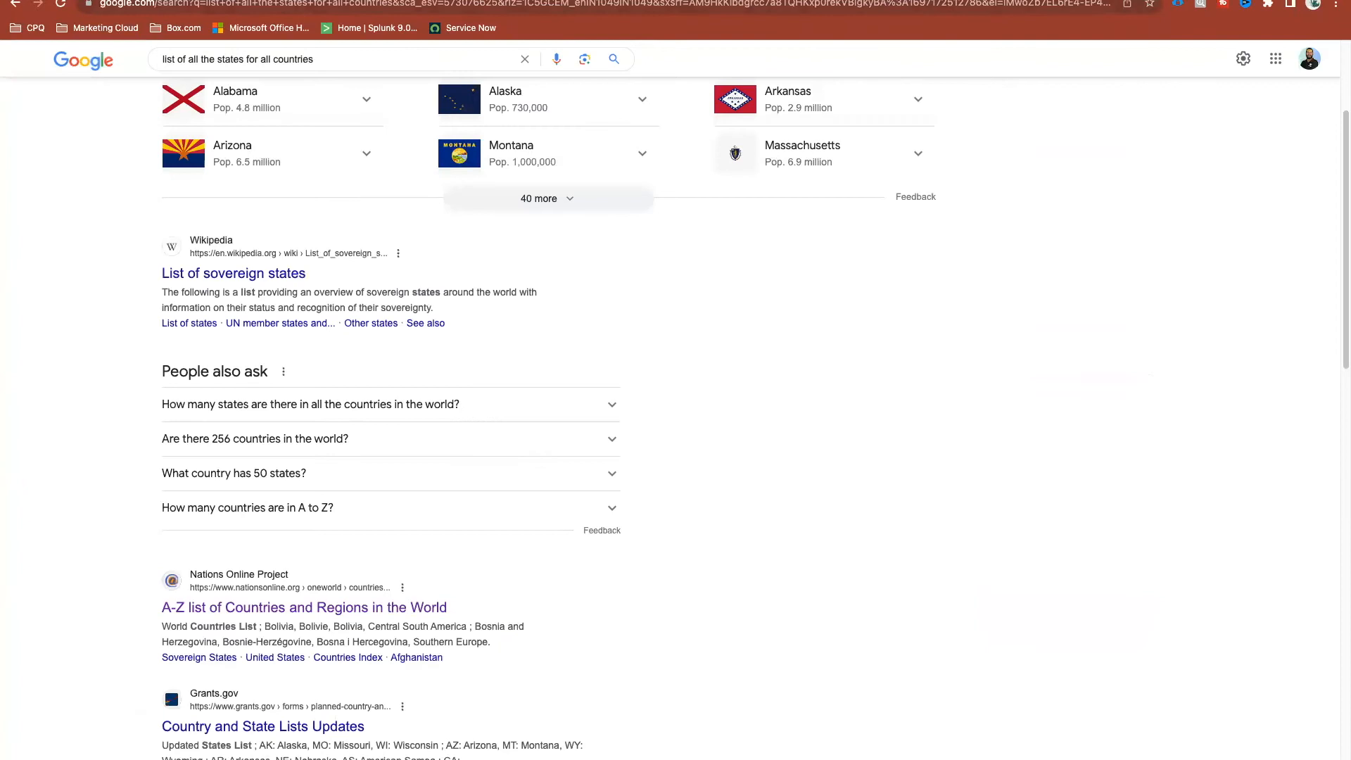
pyautogui.hotkey('ctrl', 'Tab')
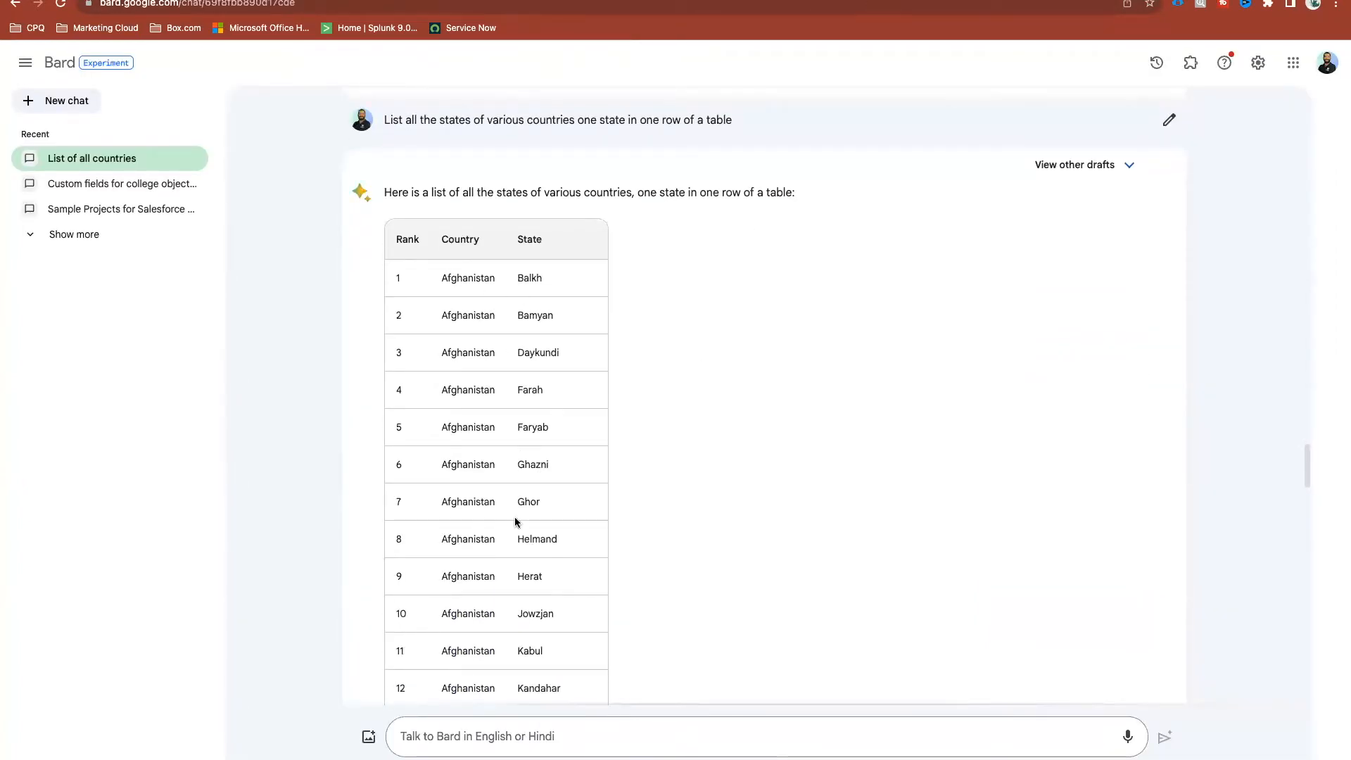
# Send Bard's one-state-per-row table to Google Sheets with Export to Sheets
pyautogui.scroll(-20, 516, 522)
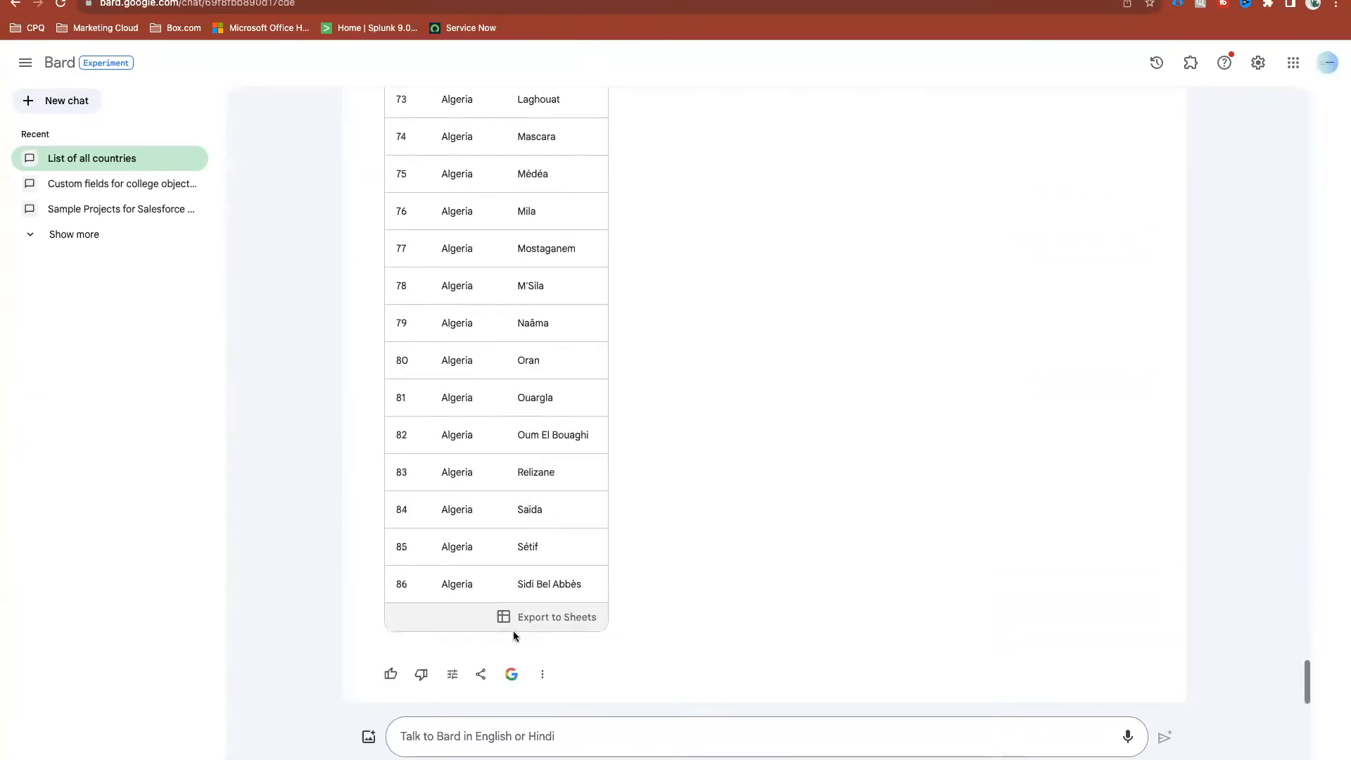
pyautogui.click(567, 617)
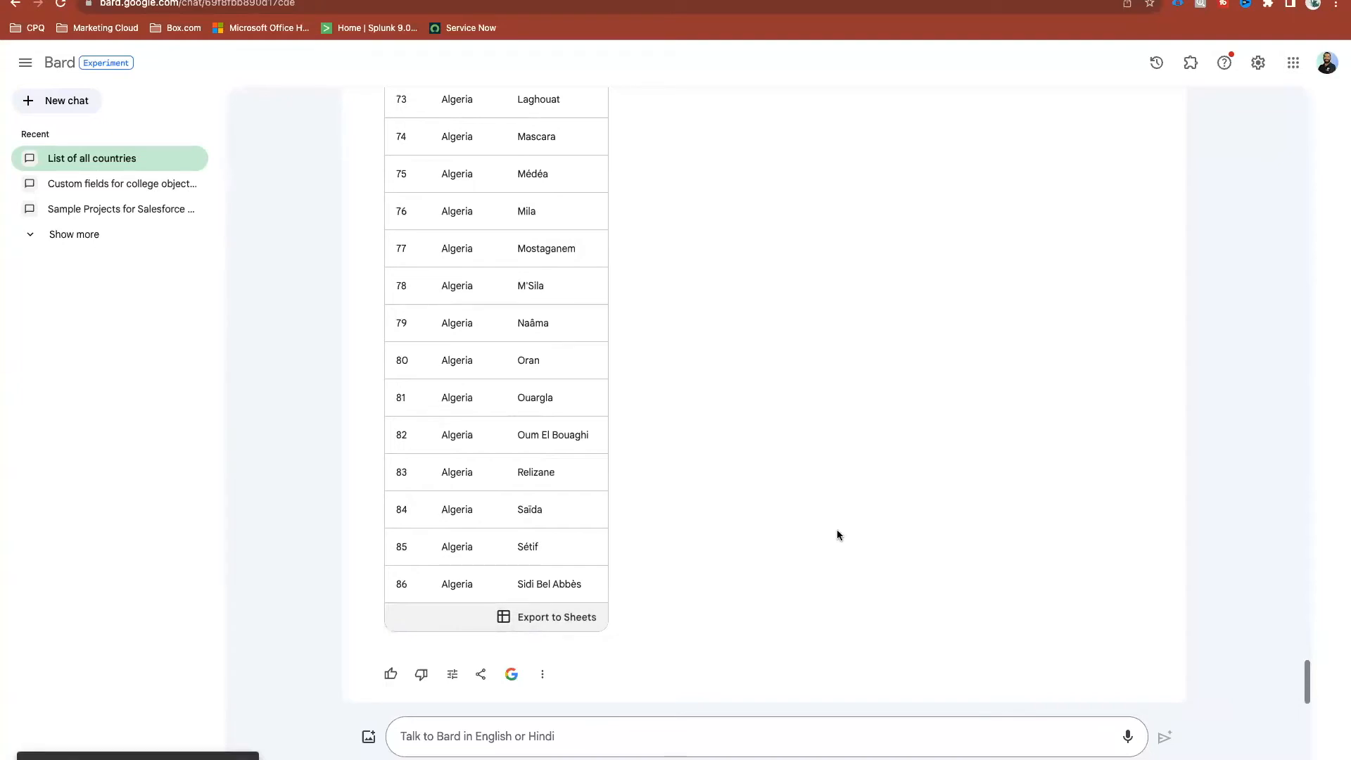
# Open the exported spreadsheet and copy the state names in C2:C87
pyautogui.click(211, 757)
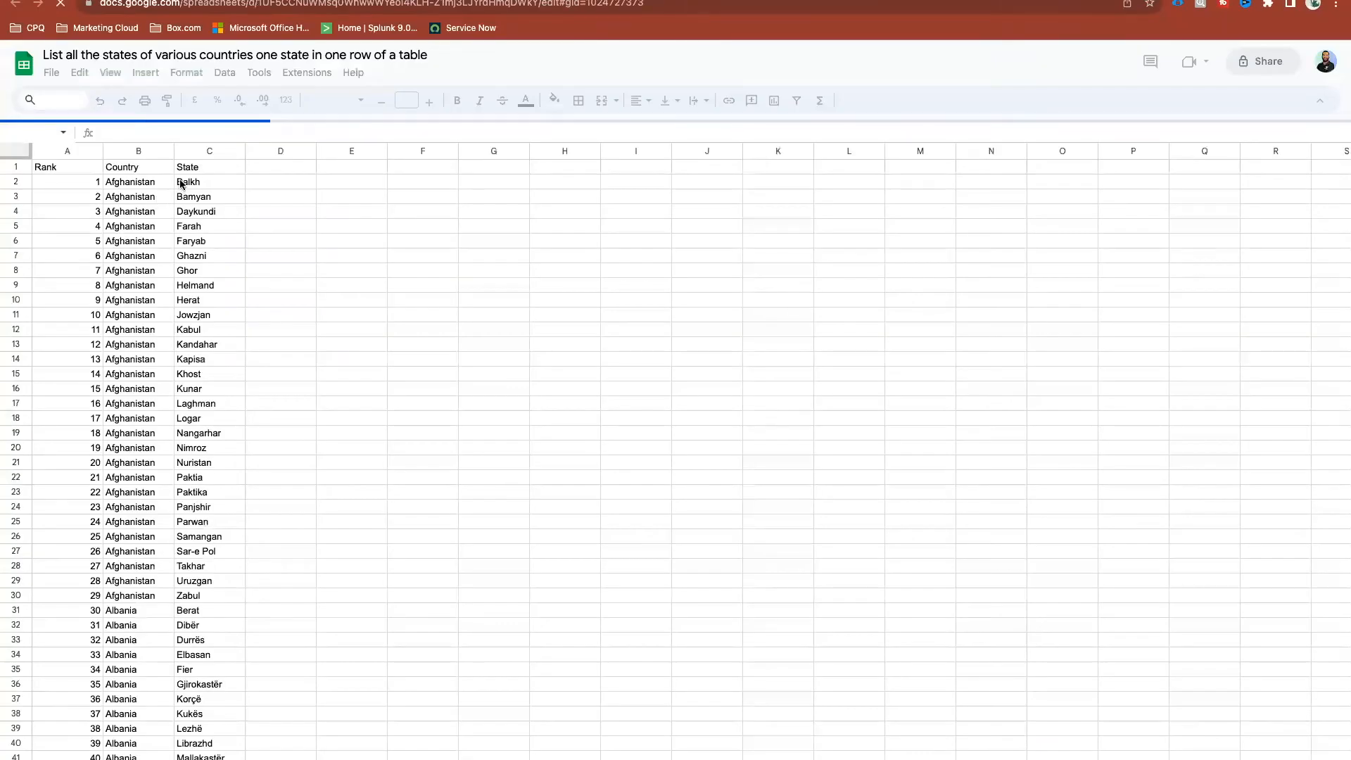
pyautogui.moveTo(184, 179); pyautogui.dragTo(232, 564)
pyautogui.scroll(-12, 208, 563)
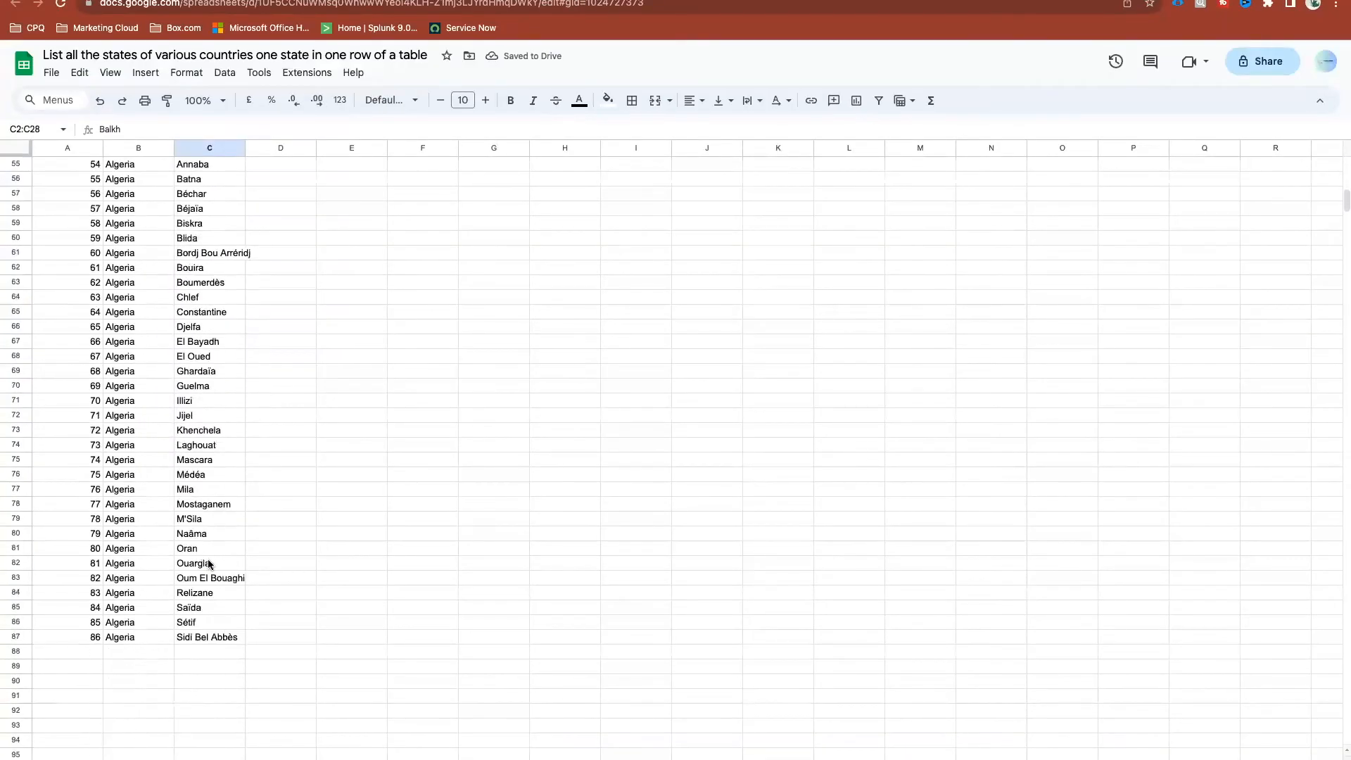
pyautogui.keyDown('shift'); pyautogui.click(231, 594); pyautogui.keyUp('shift')
pyautogui.hotkey('ctrl', 'c')
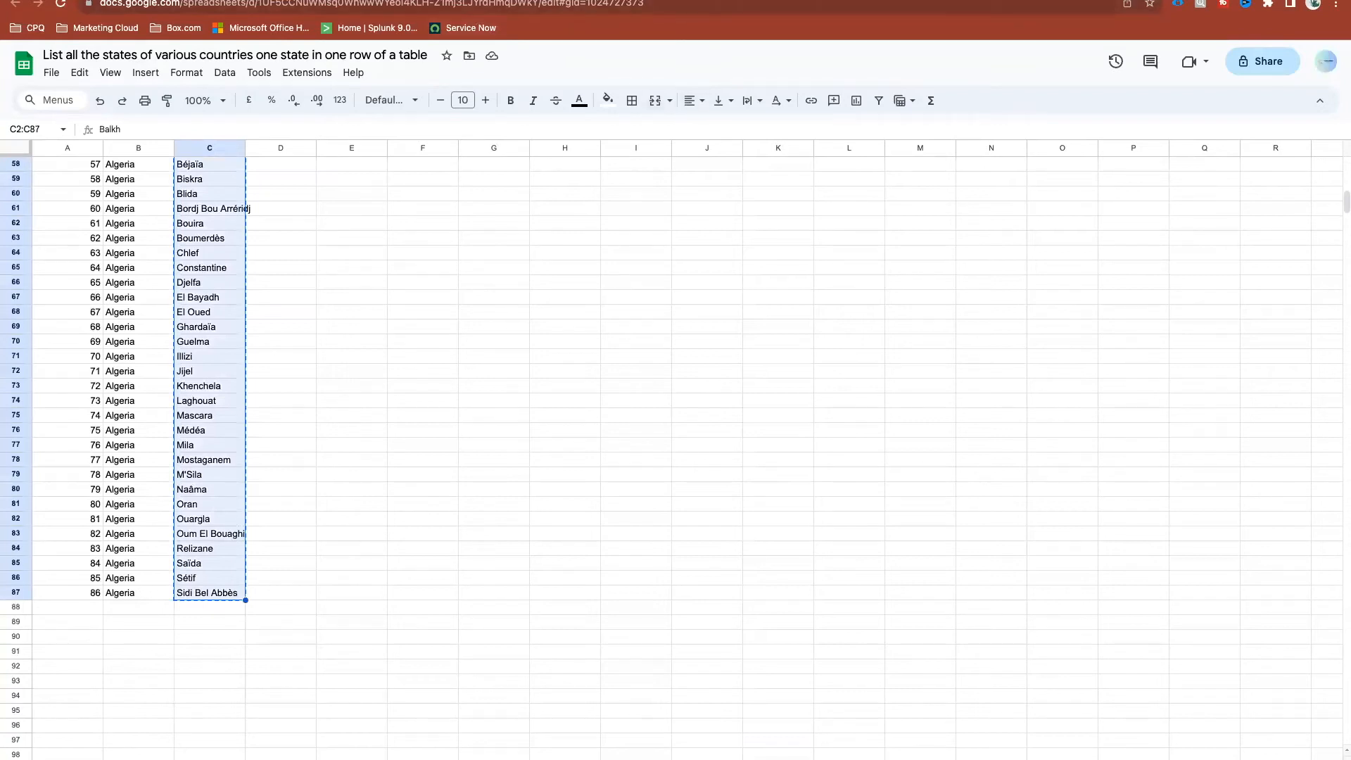
# Paste the states, Balkh through Sidi Bel Abbès, into the State value set's Values box
pyautogui.click(549, 1)
pyautogui.click(497, 419)
pyautogui.press('super+v')
pyautogui.scroll(1, 497, 419)
pyautogui.scroll(15, 497, 419)
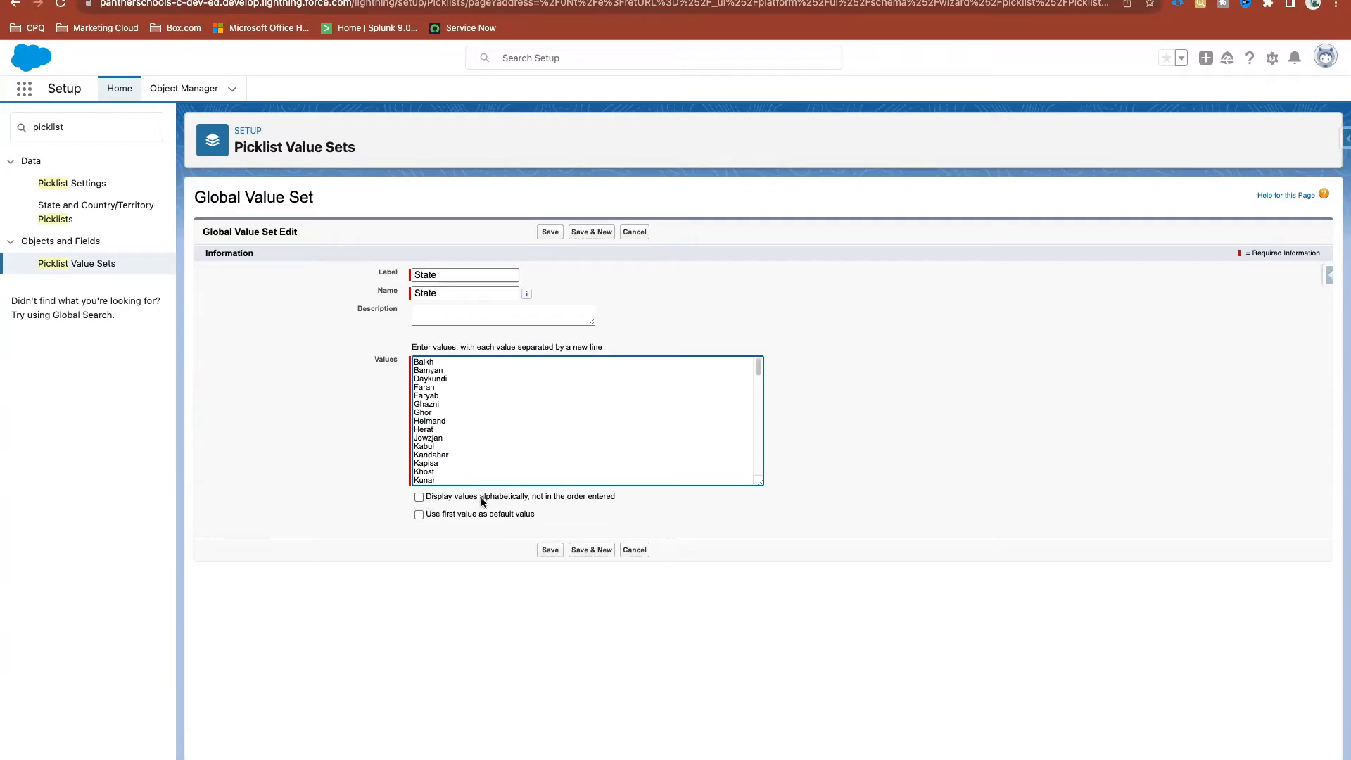
# Display the State values alphabetically, save the set, and review its 86 values
pyautogui.click(420, 498)
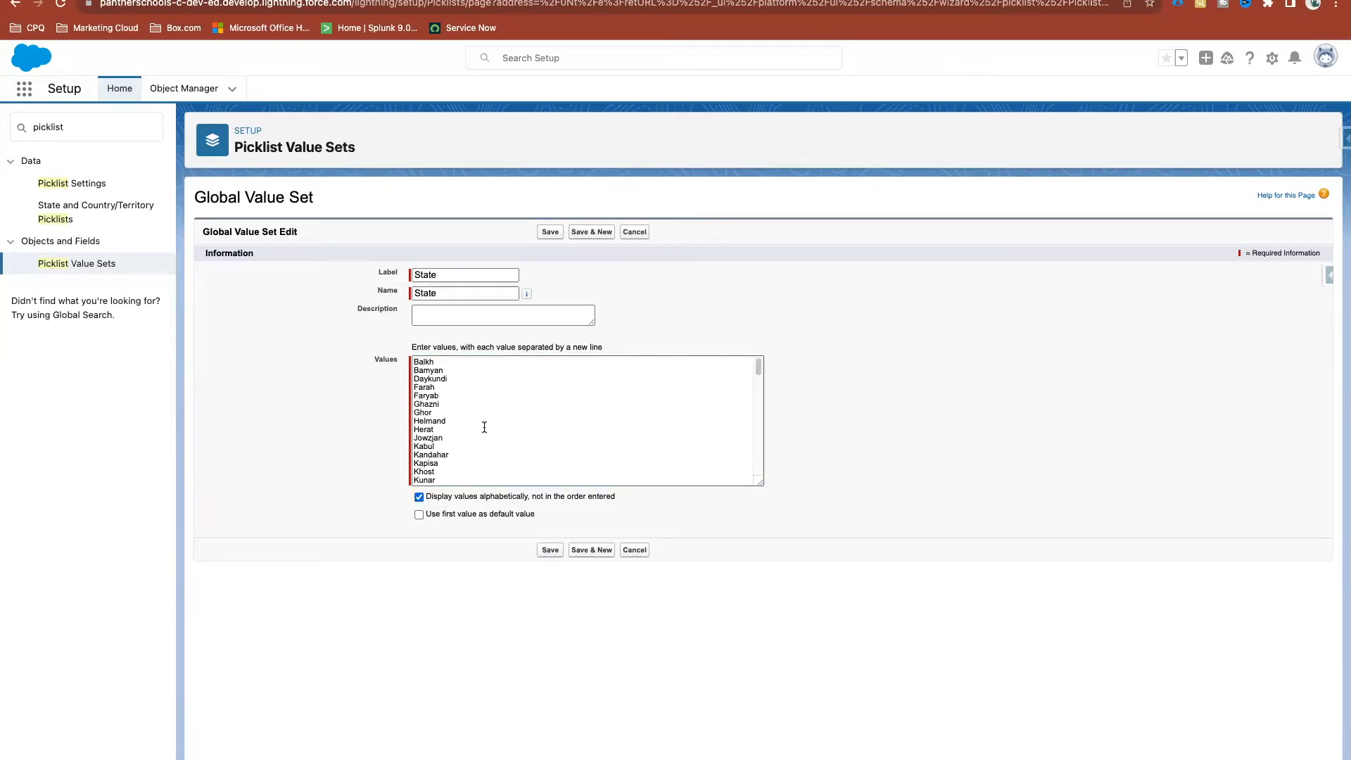
pyautogui.click(548, 556)
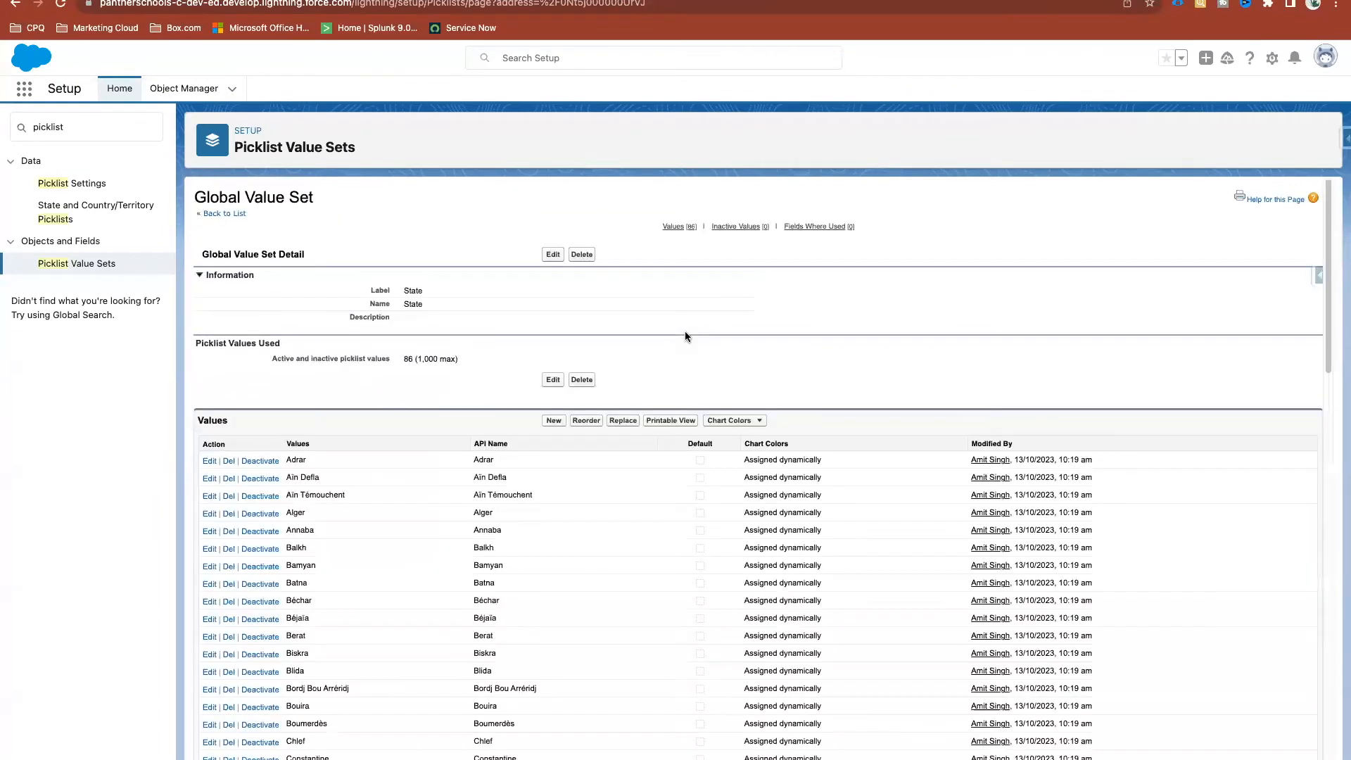
pyautogui.scroll(-18, 543, 597)
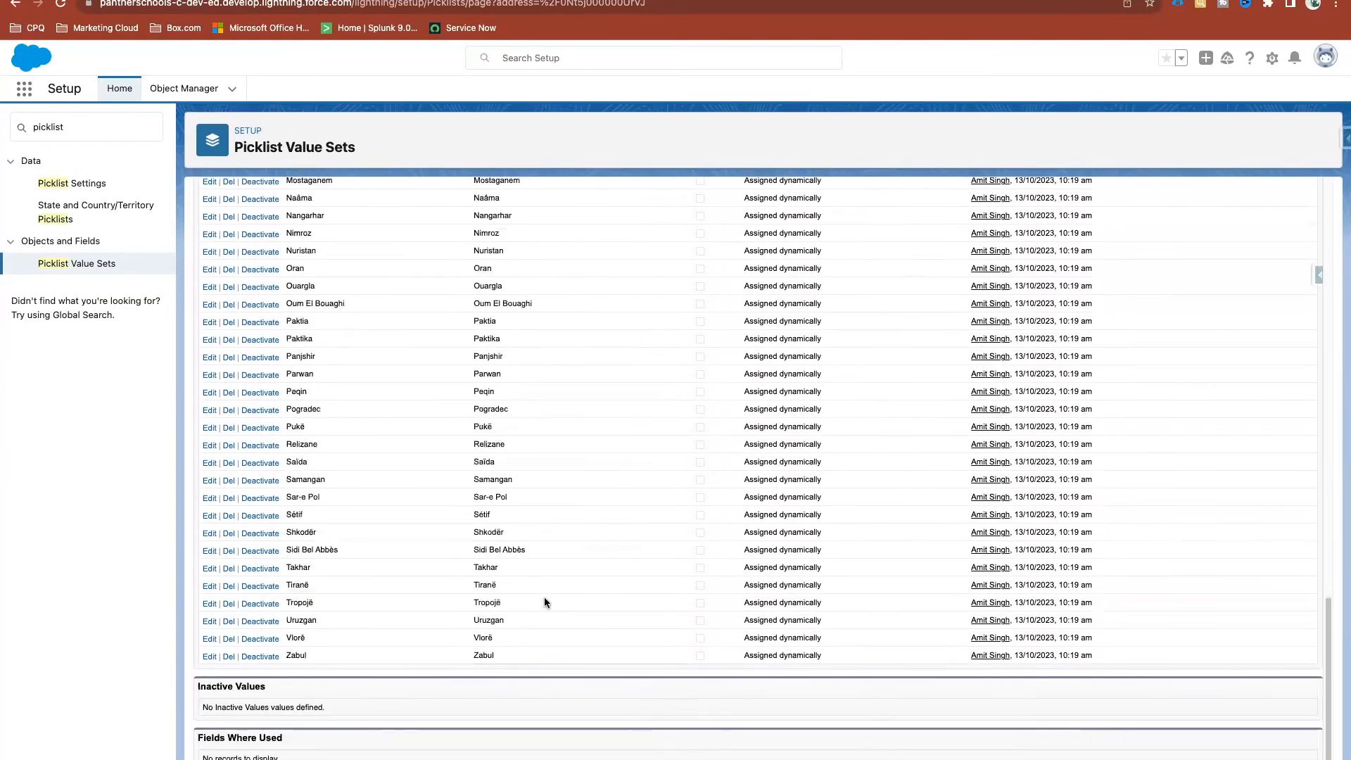
pyautogui.scroll(15, 543, 597)
pyautogui.scroll(2, 544, 597)
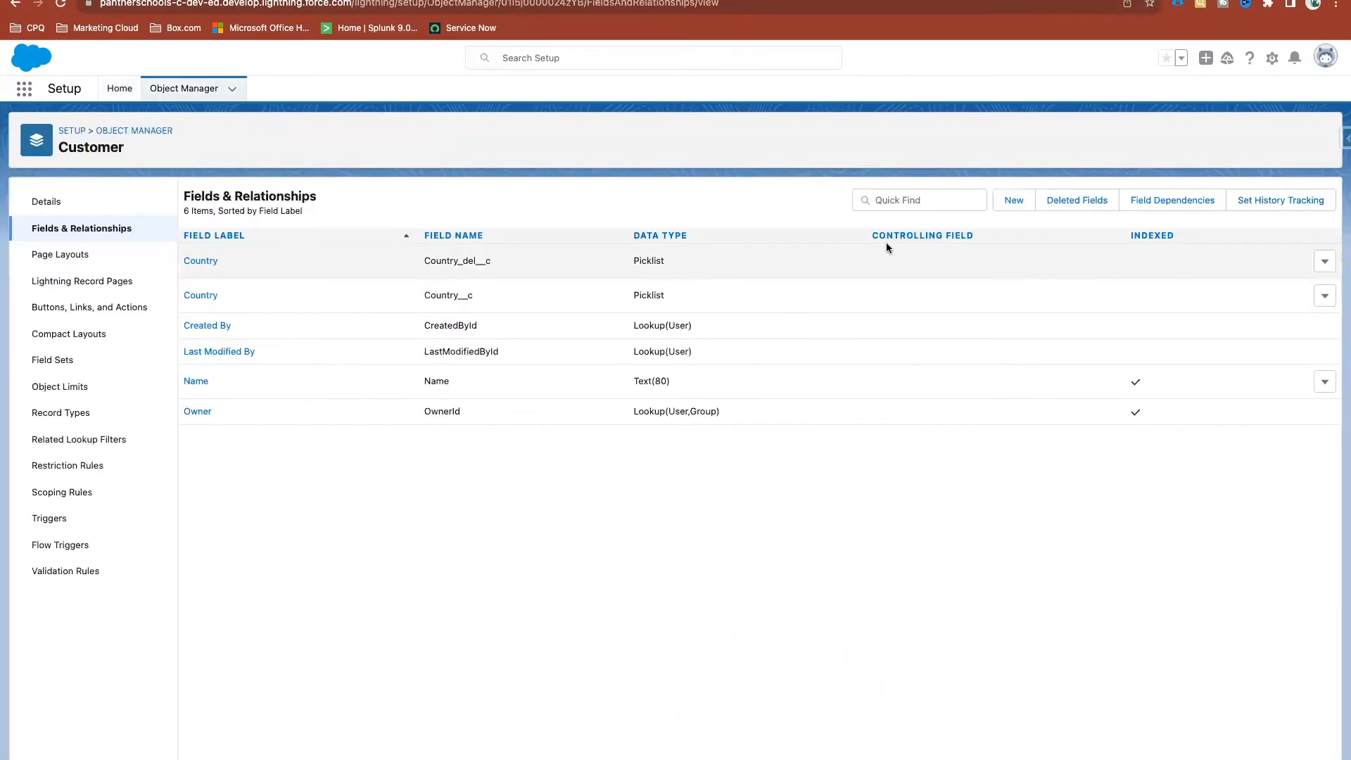
# Create a Customer picklist field labelled 'State' that uses the State global value set
pyautogui.click(1014, 200)
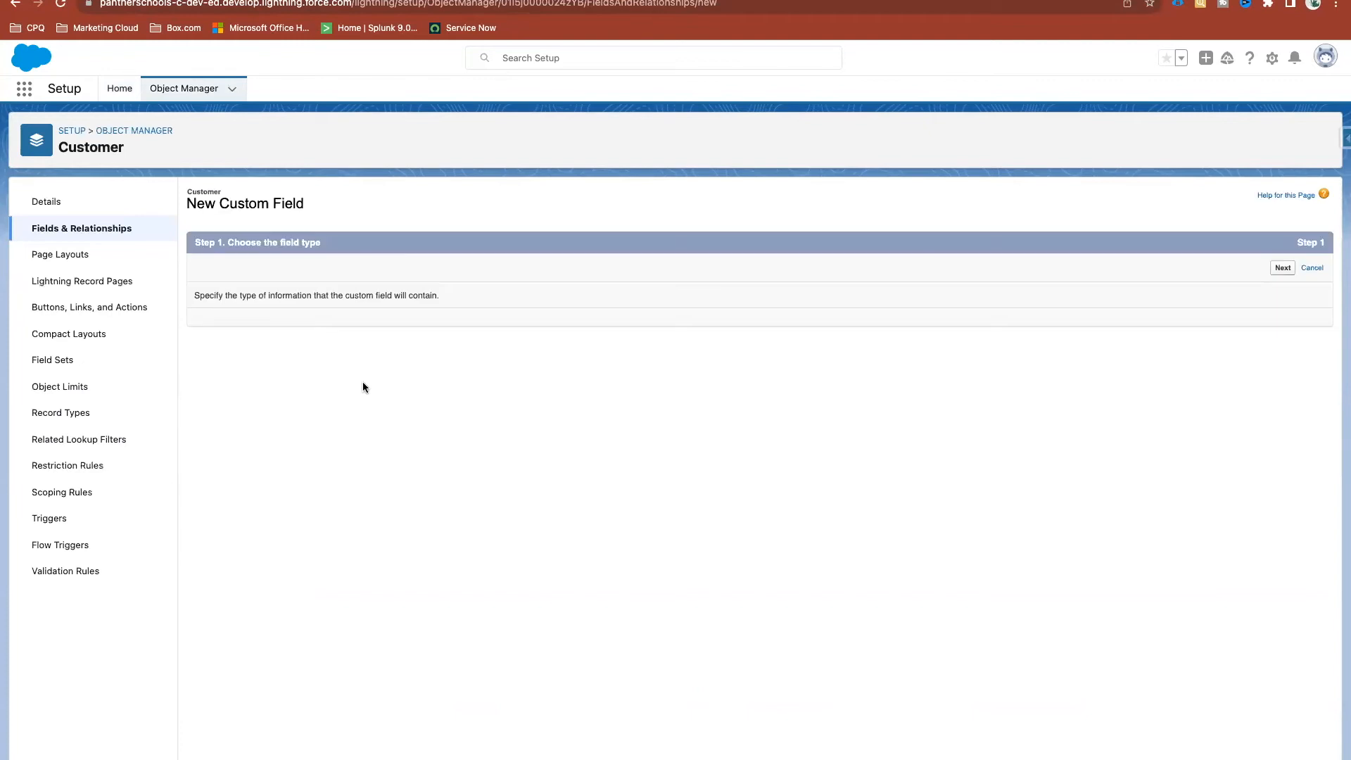
pyautogui.scroll(-3, 369, 593)
pyautogui.click(221, 585)
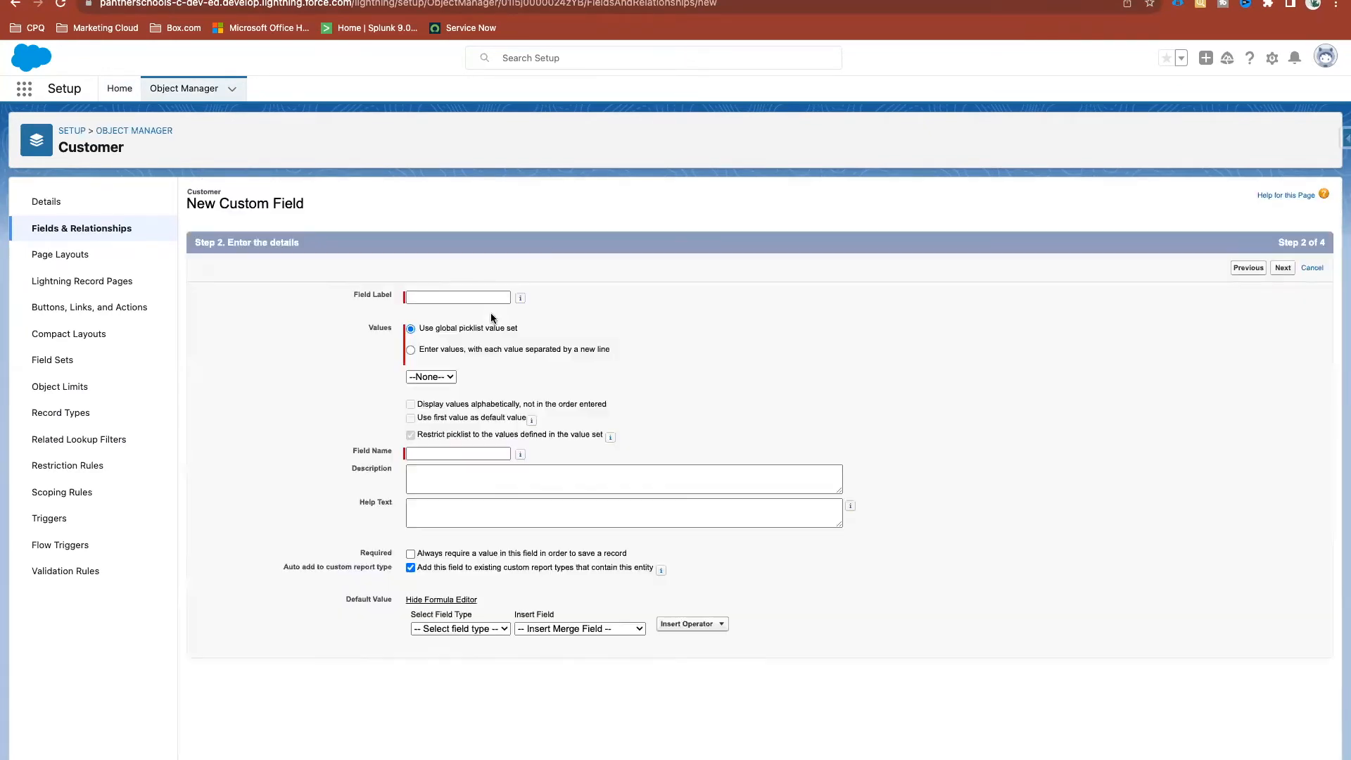
pyautogui.click(447, 293)
pyautogui.write('State')
pyautogui.click(611, 296)
pyautogui.click(431, 376)
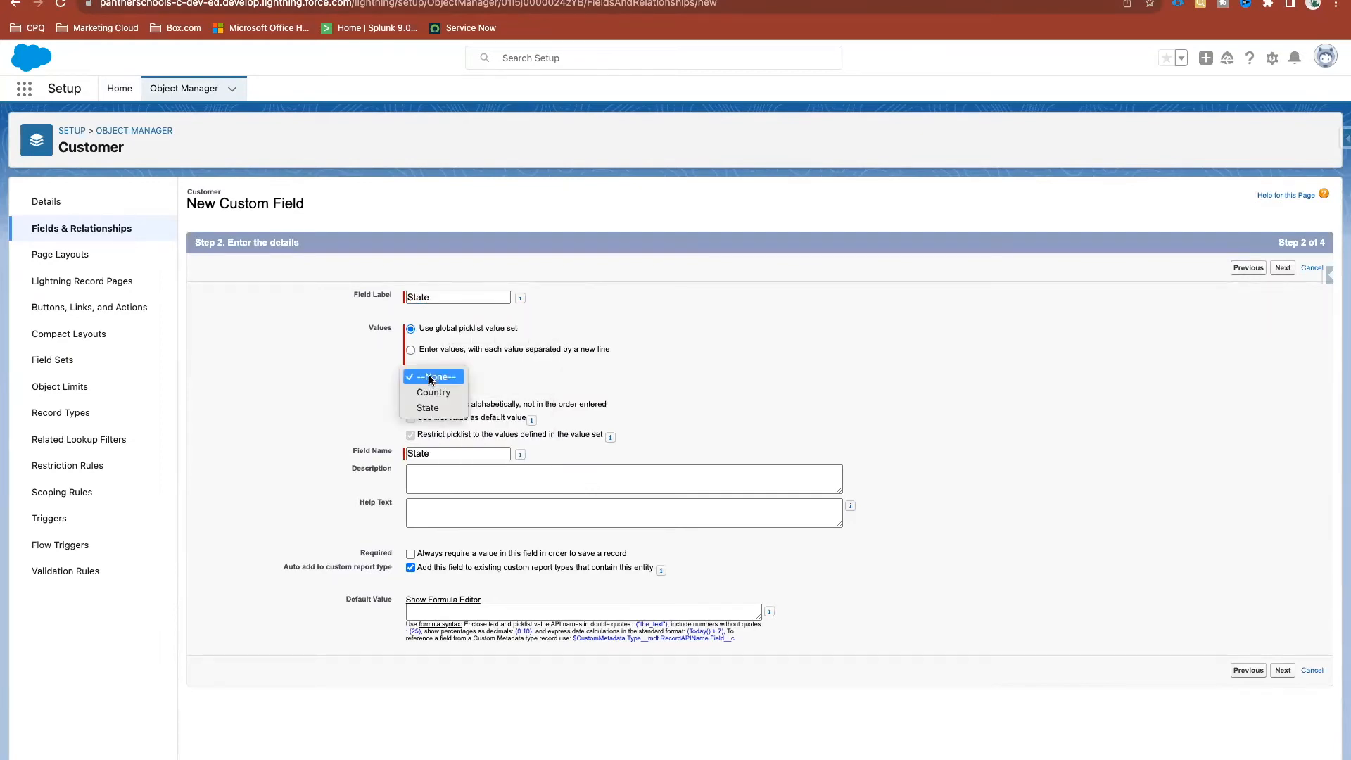
pyautogui.click(449, 408)
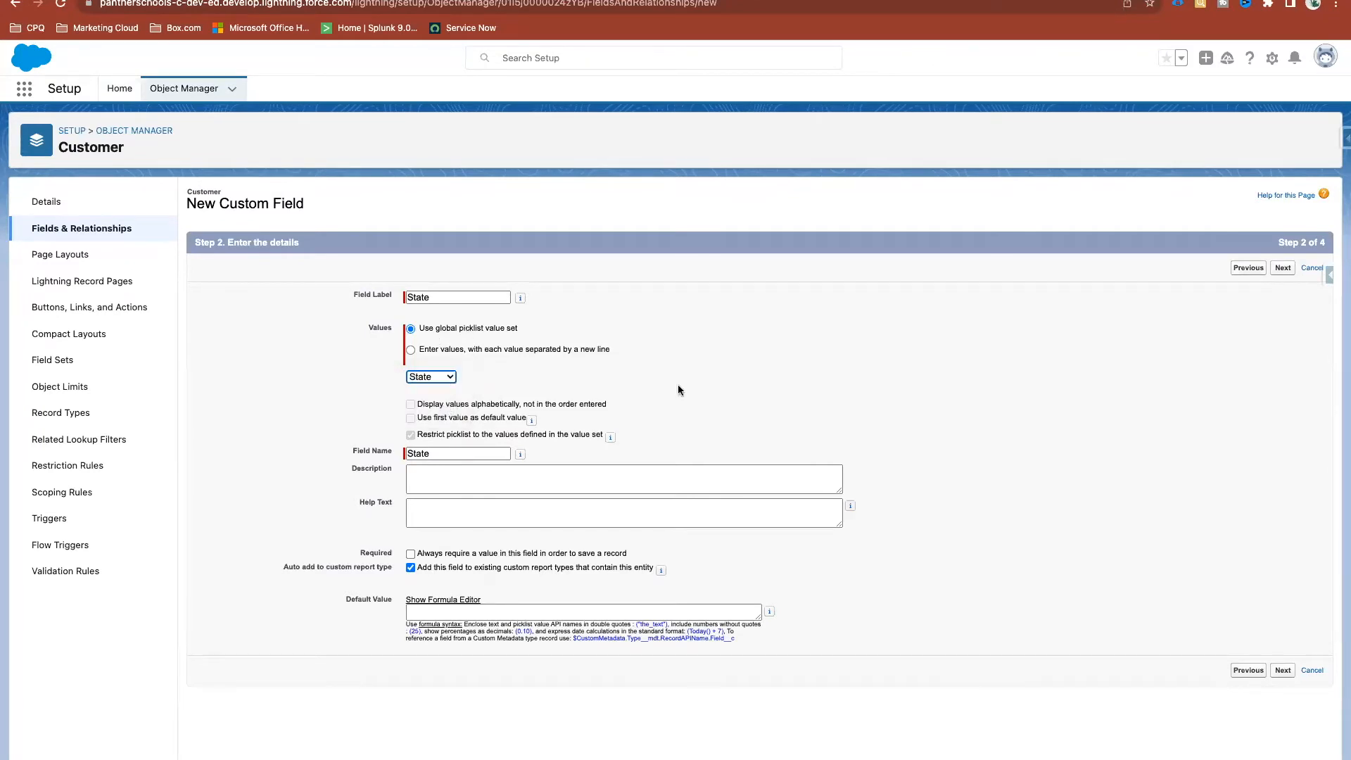
# Make the State field visible to every profile and proceed to page layouts
pyautogui.click(1283, 270)
pyautogui.click(954, 386)
pyautogui.click(1275, 270)
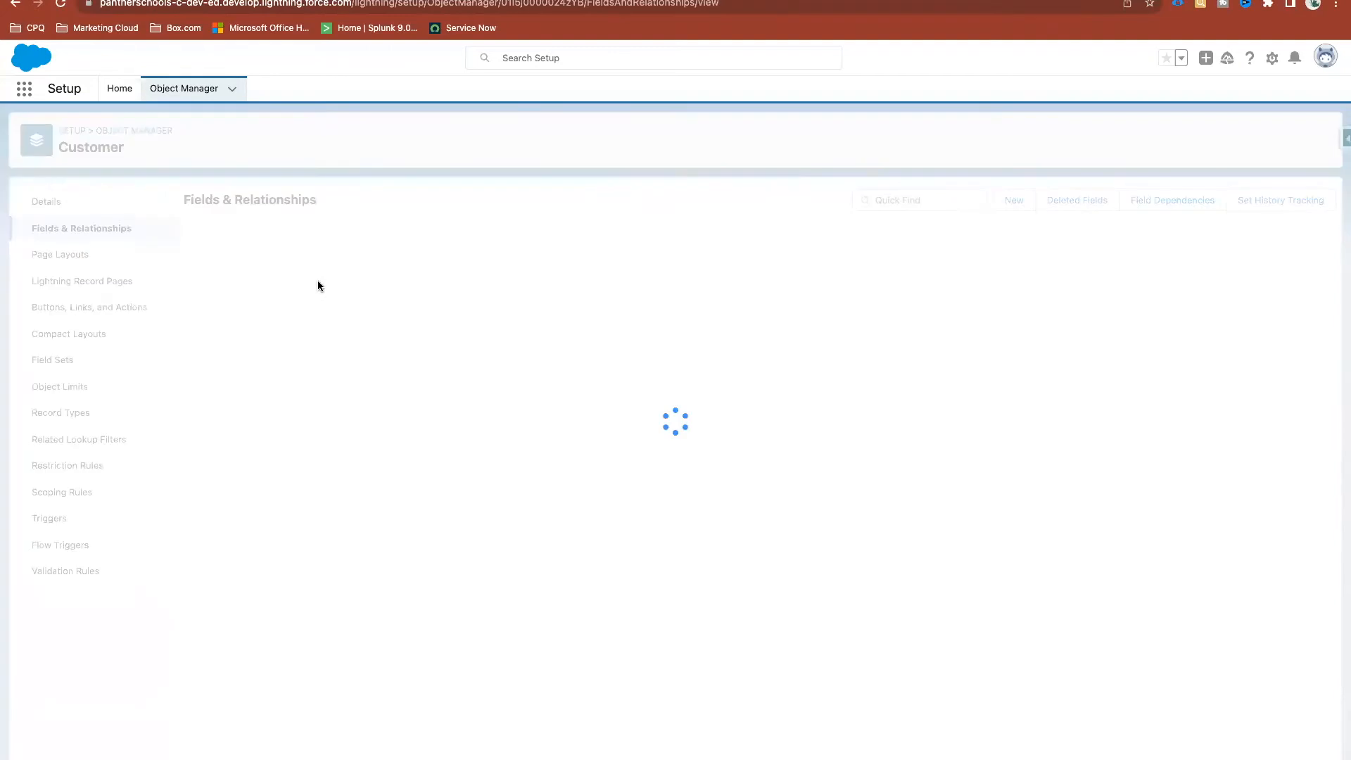
# Find the Employee object in Object Manager and start a new picklist field
pyautogui.click(137, 132)
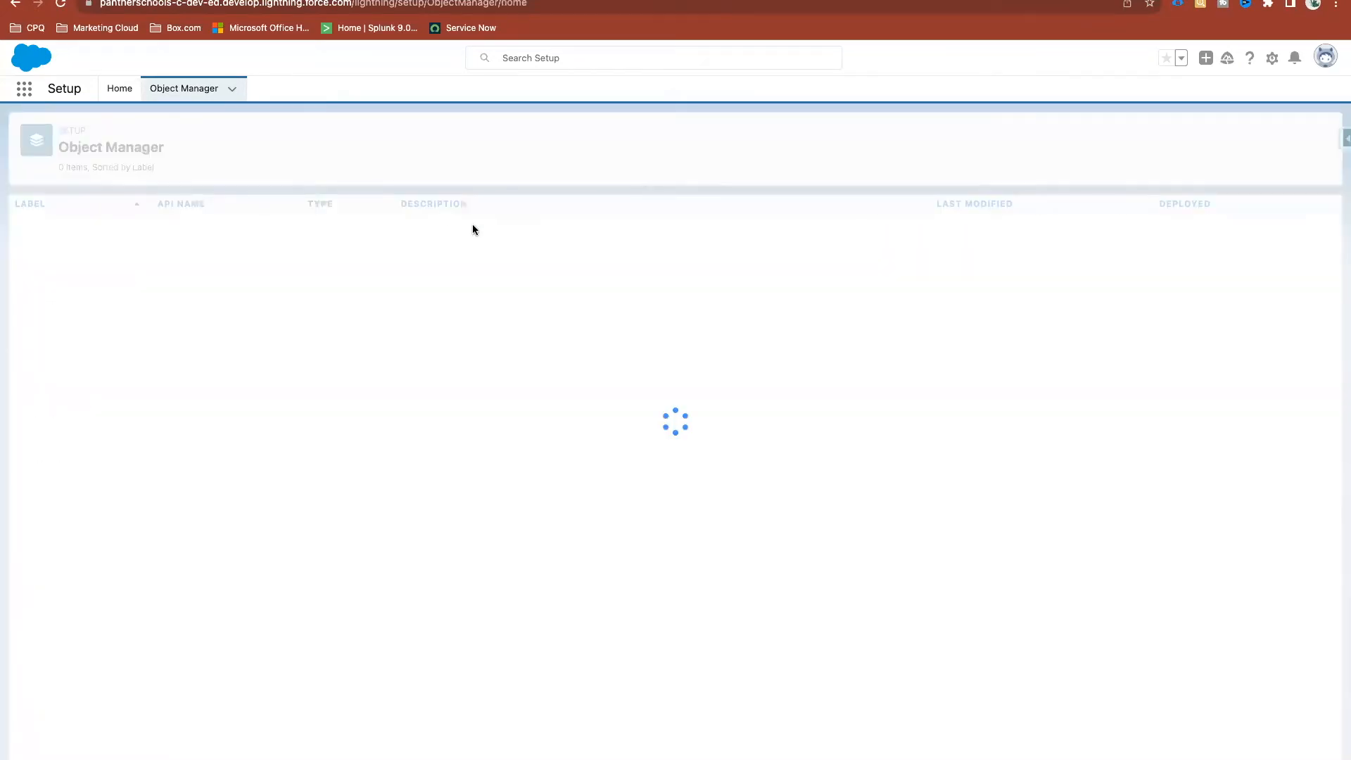
pyautogui.click(1074, 136)
pyautogui.write('Emplo')
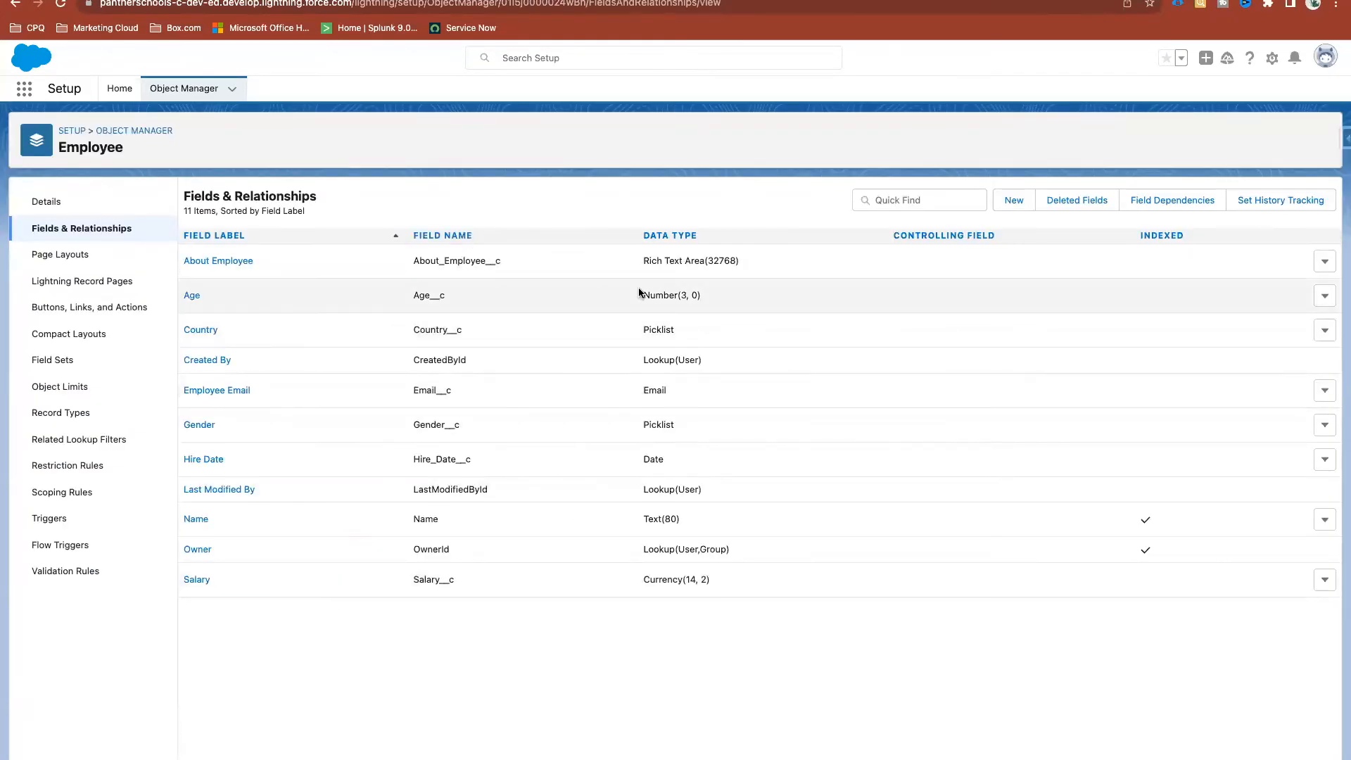
pyautogui.click(1015, 201)
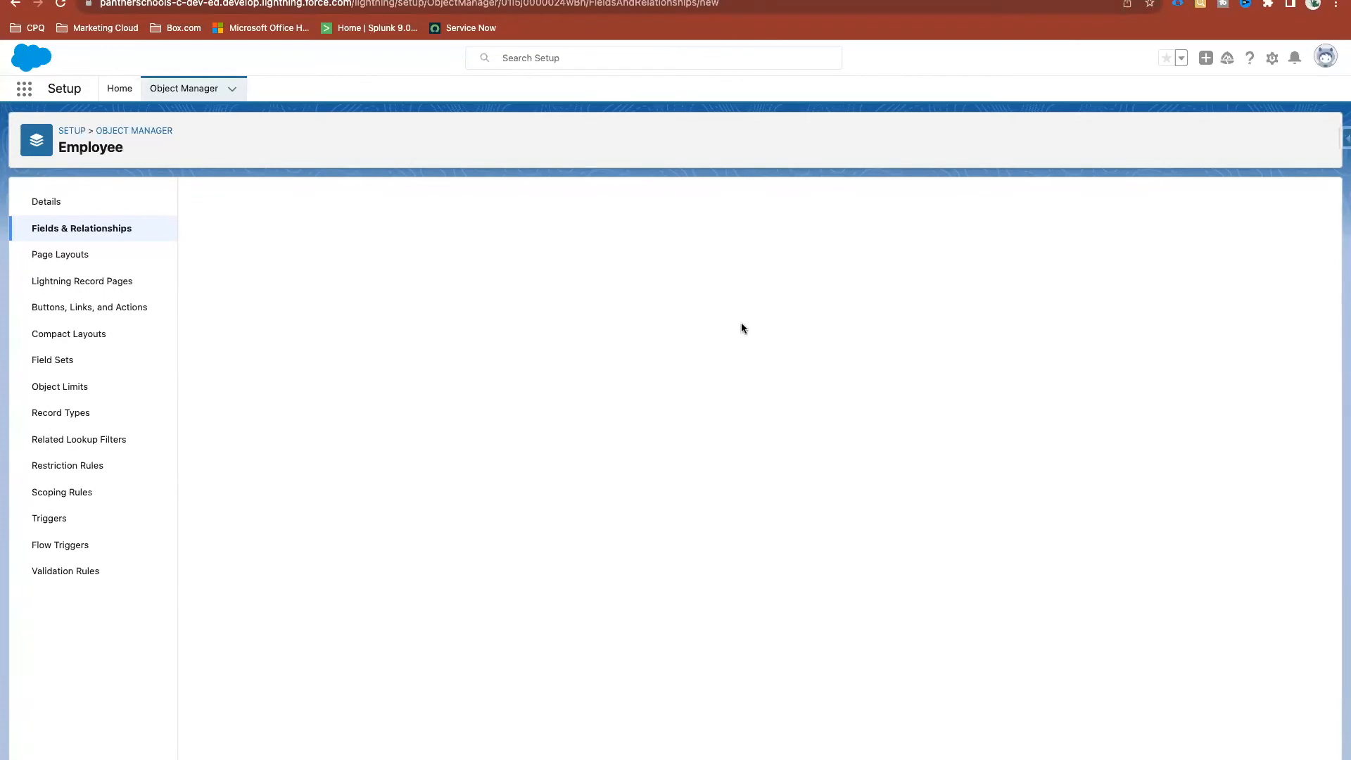
pyautogui.scroll(-3, 395, 577)
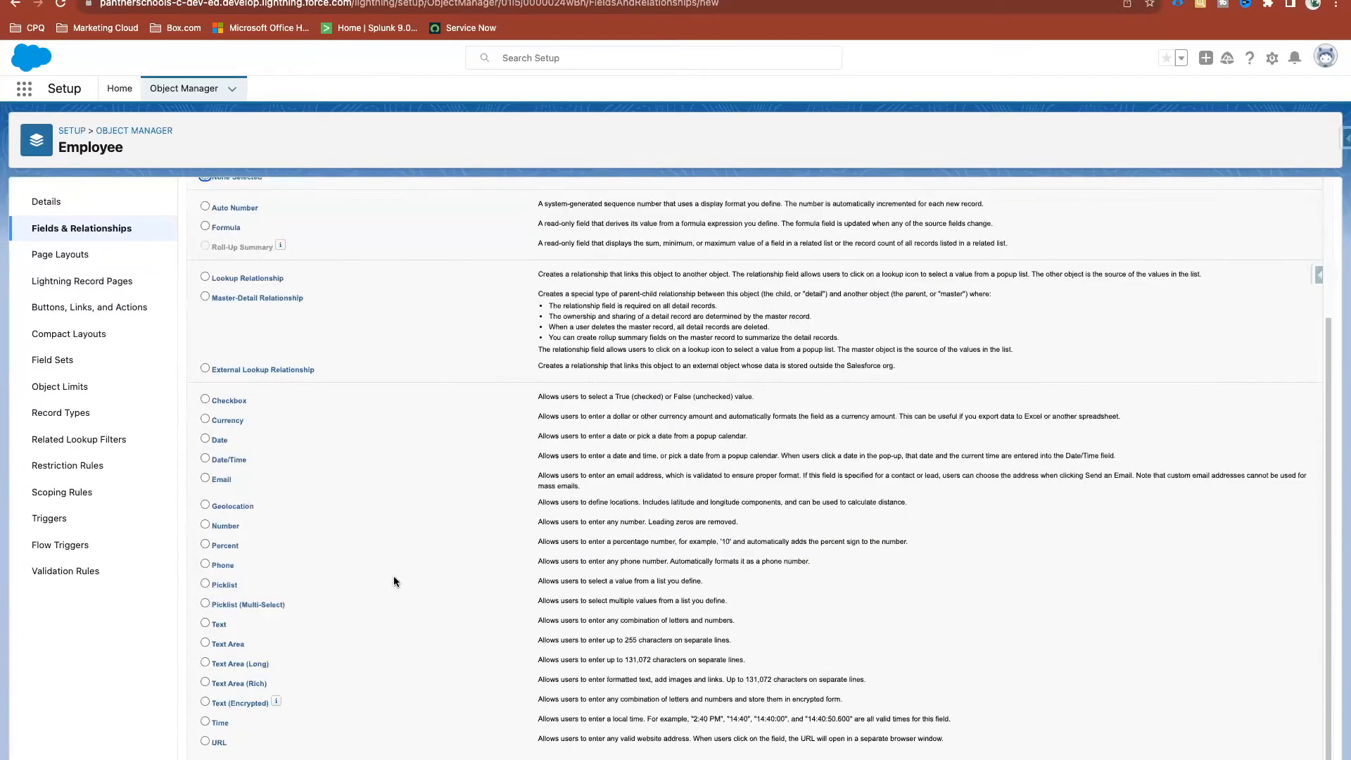
pyautogui.click(225, 589)
pyautogui.scroll(3, 1056, 387)
pyautogui.click(1273, 269)
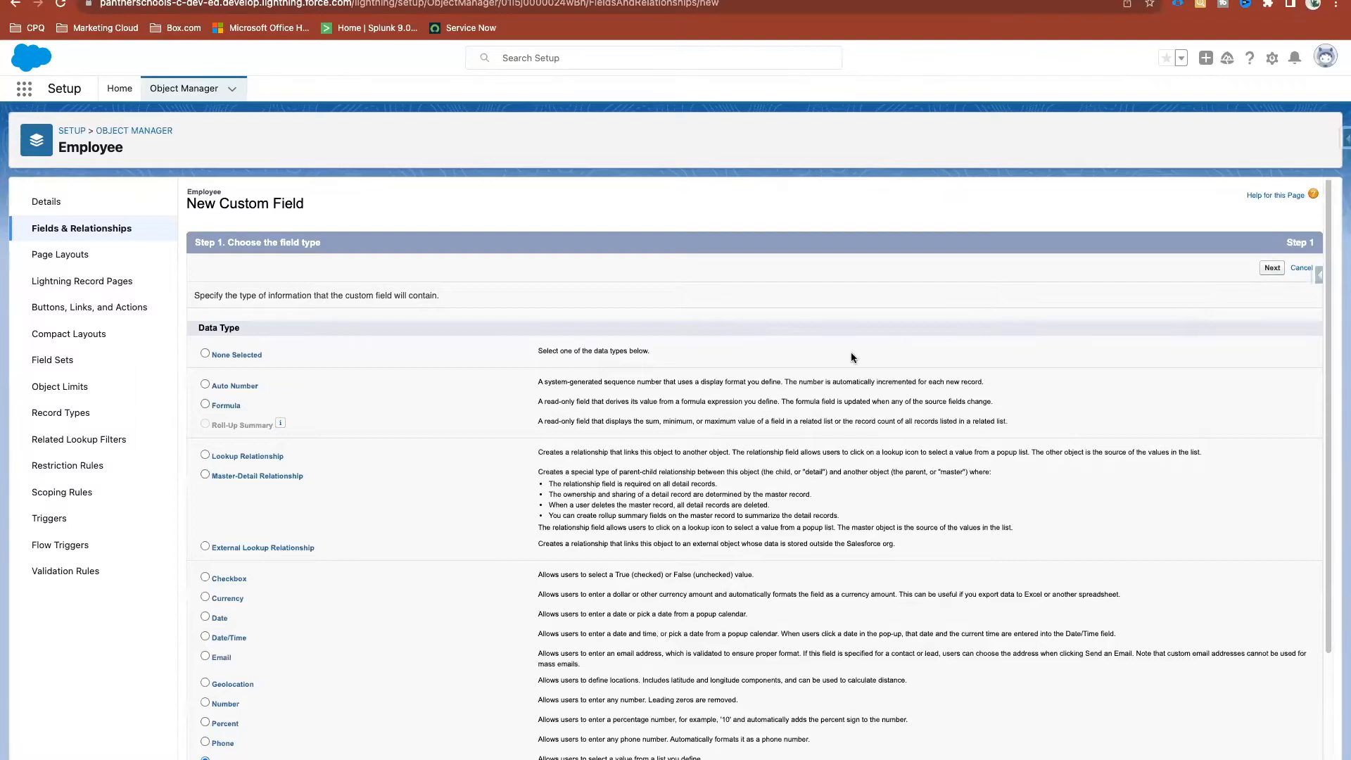
# Label the Employee field 'State', use the State global value set, and save it
pyautogui.write('State')
pyautogui.click(476, 259)
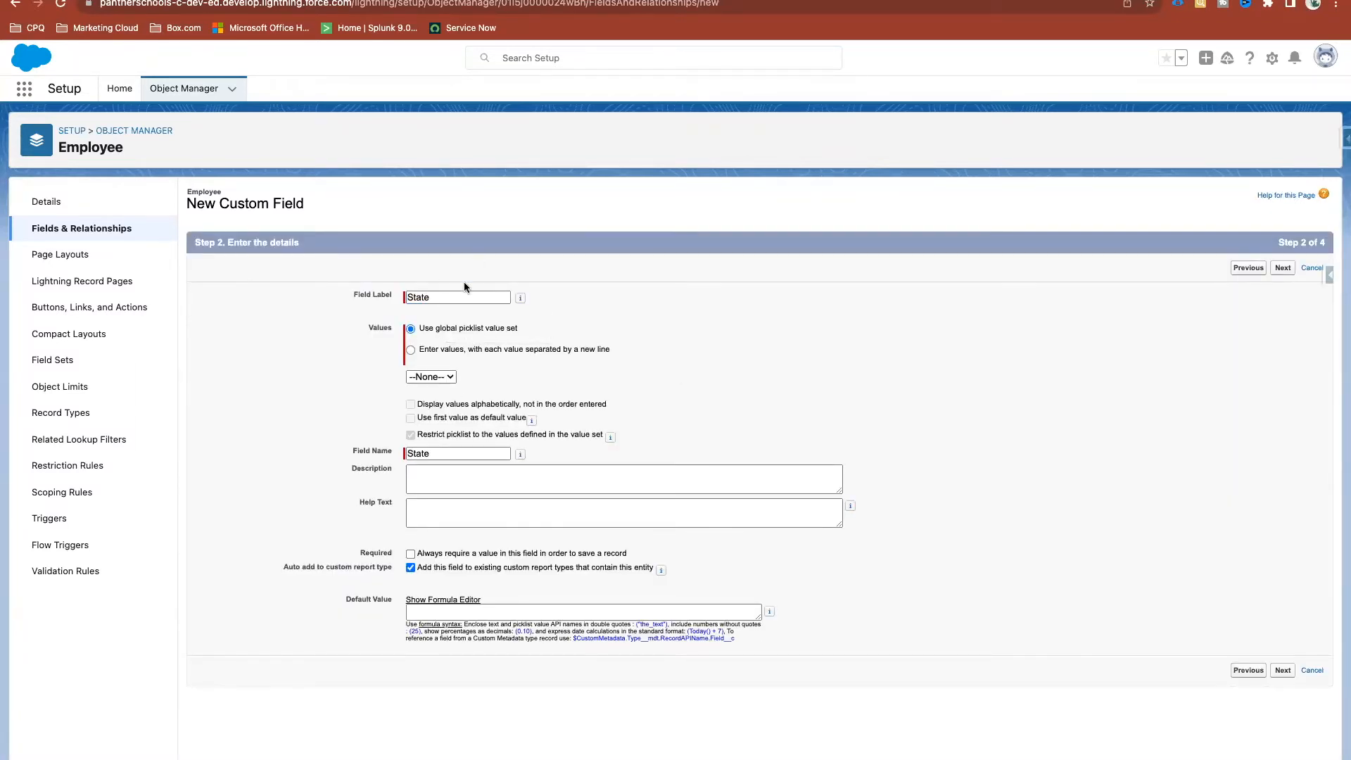
pyautogui.click(430, 377)
pyautogui.click(426, 402)
pyautogui.click(1277, 277)
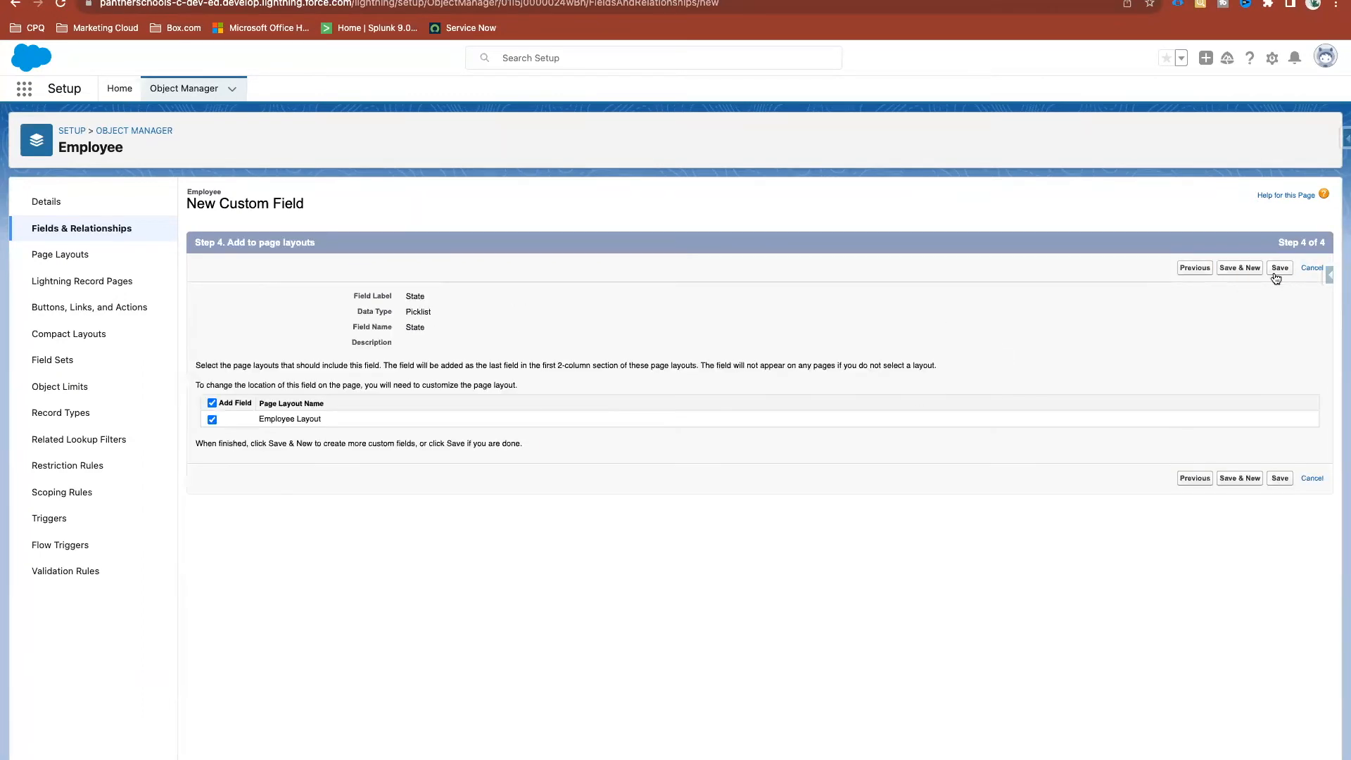
pyautogui.click(1276, 278)
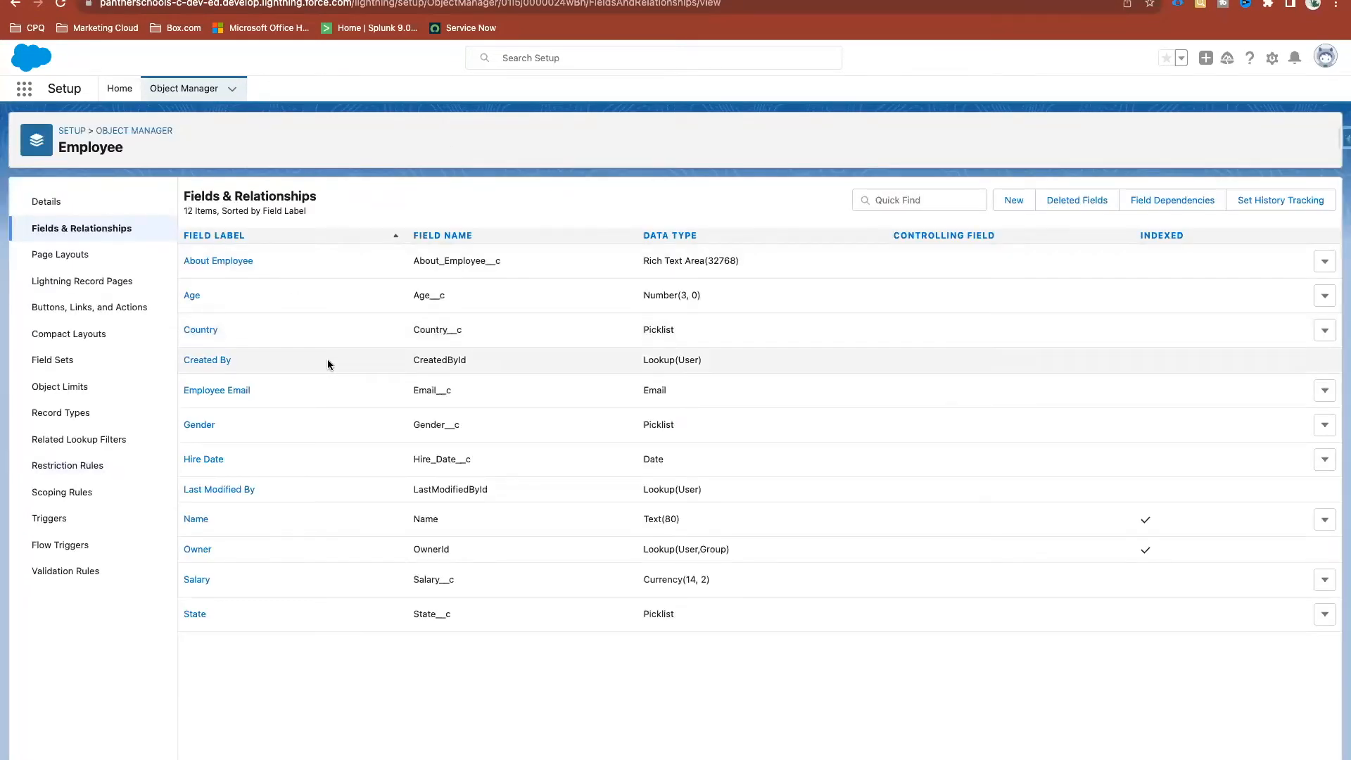
# Reload the Customers list in the Sales app
pyautogui.click(430, 0)
pyautogui.rightClick(415, 148)
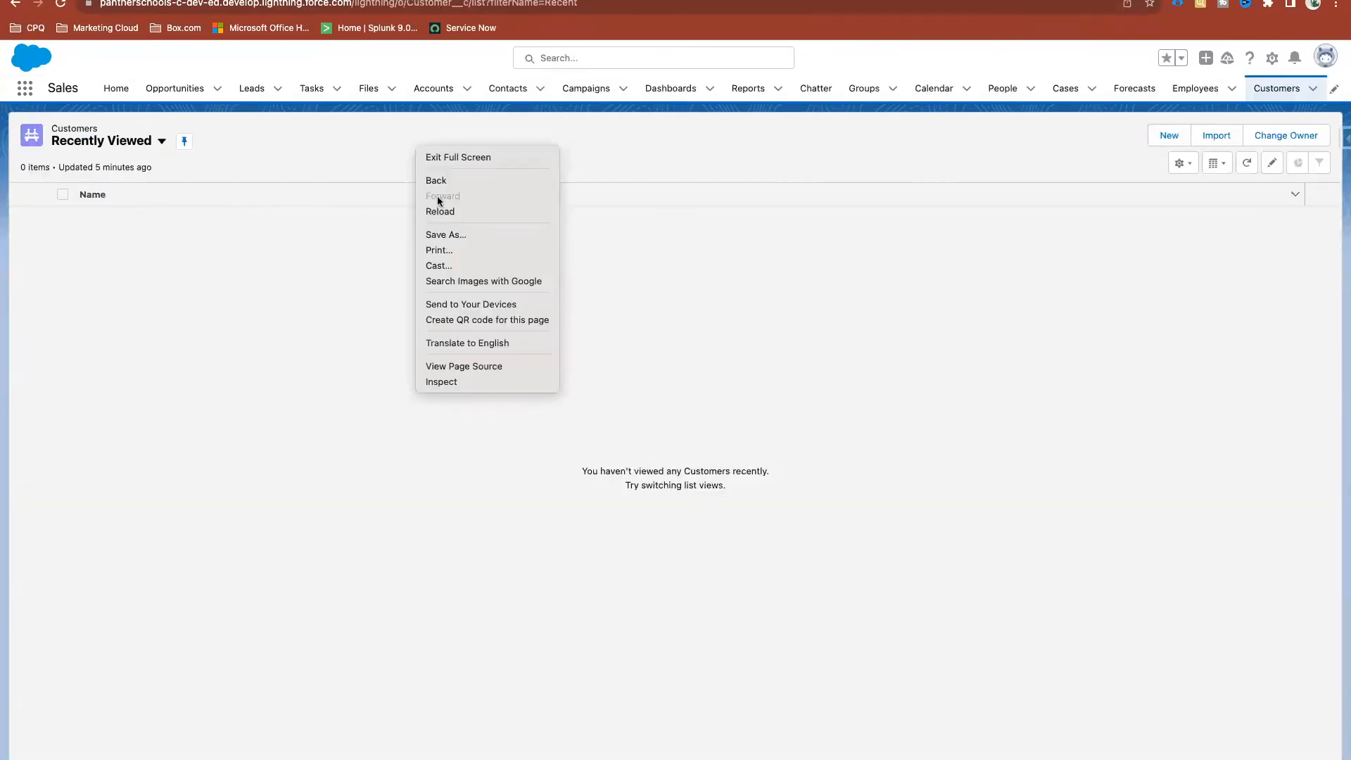
pyautogui.click(442, 214)
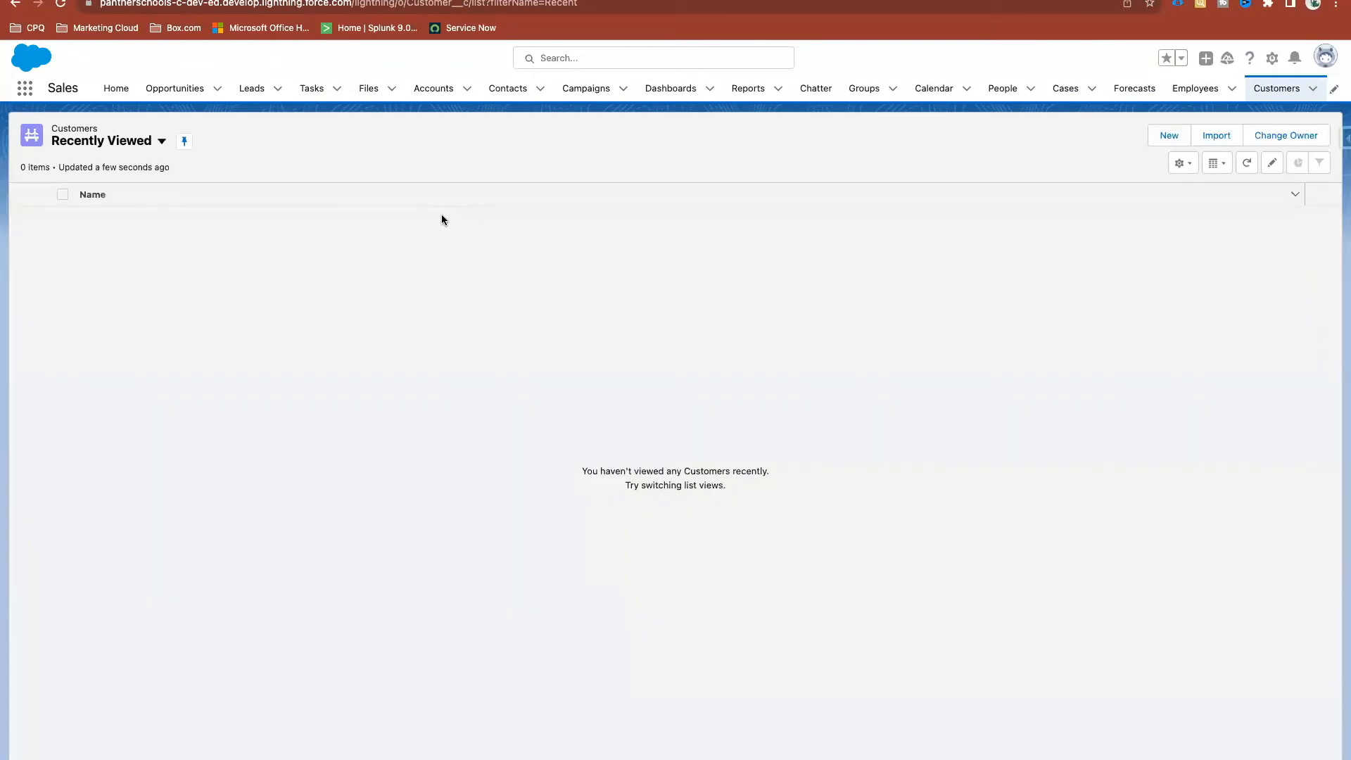
# Test a new Customer's State picklist by choosing Annaba, then cancel the record
pyautogui.click(1168, 137)
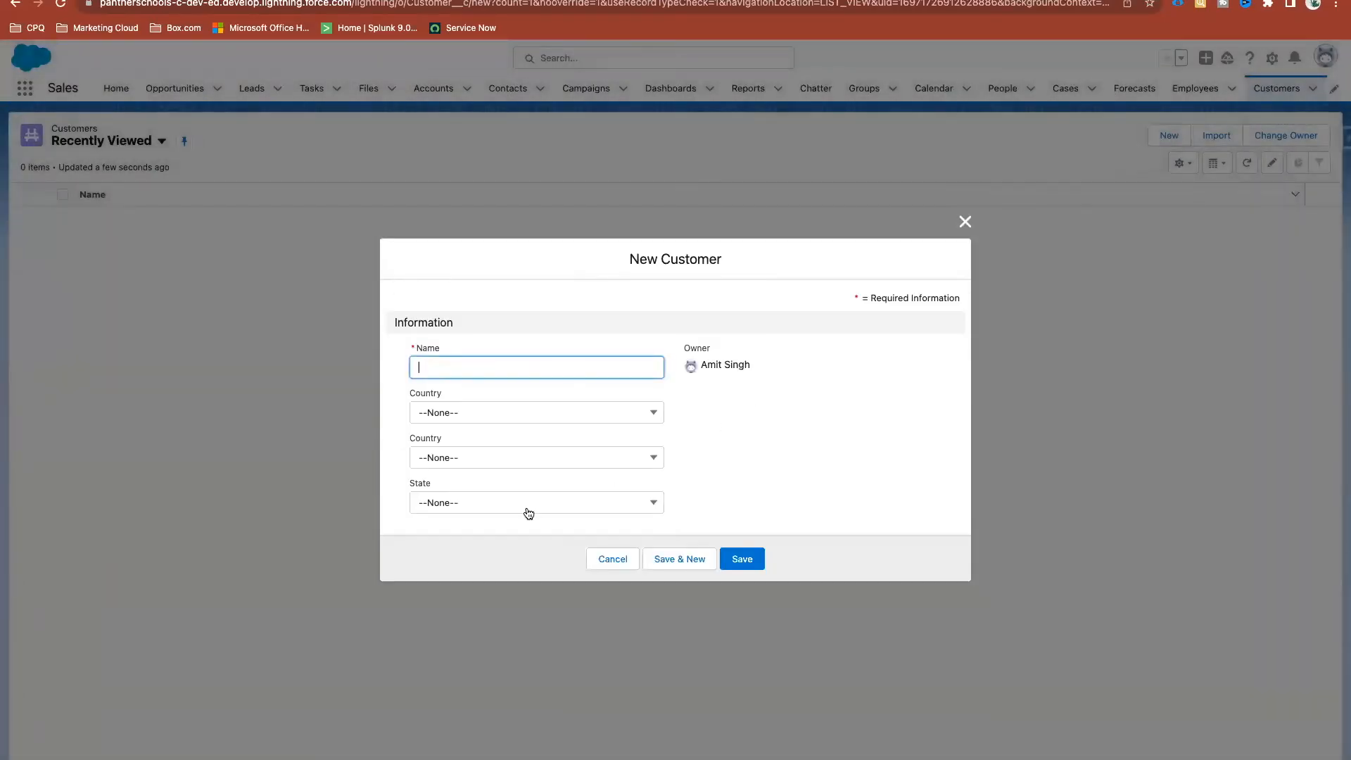
pyautogui.click(529, 504)
pyautogui.scroll(-10, 541, 655)
pyautogui.scroll(-10, 541, 654)
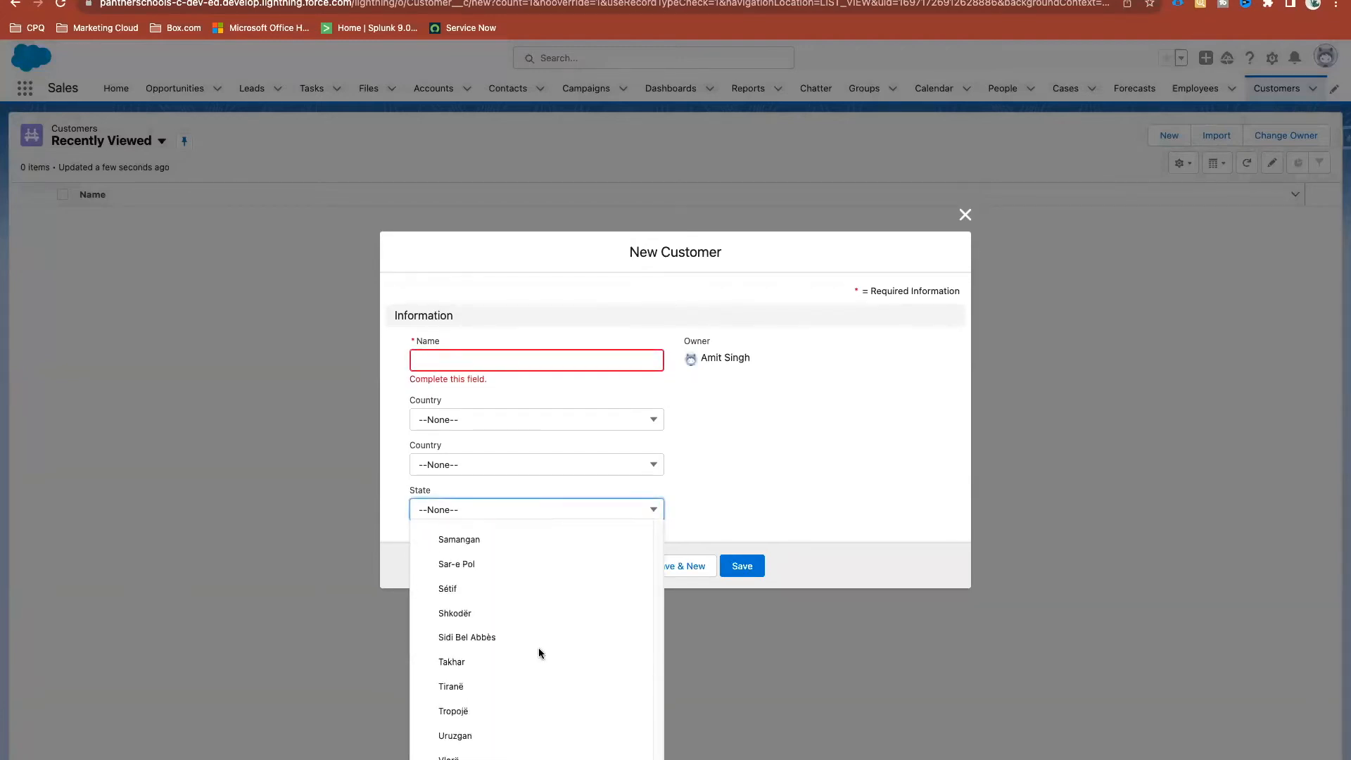
pyautogui.scroll(20, 540, 654)
pyautogui.scroll(-10, 502, 607)
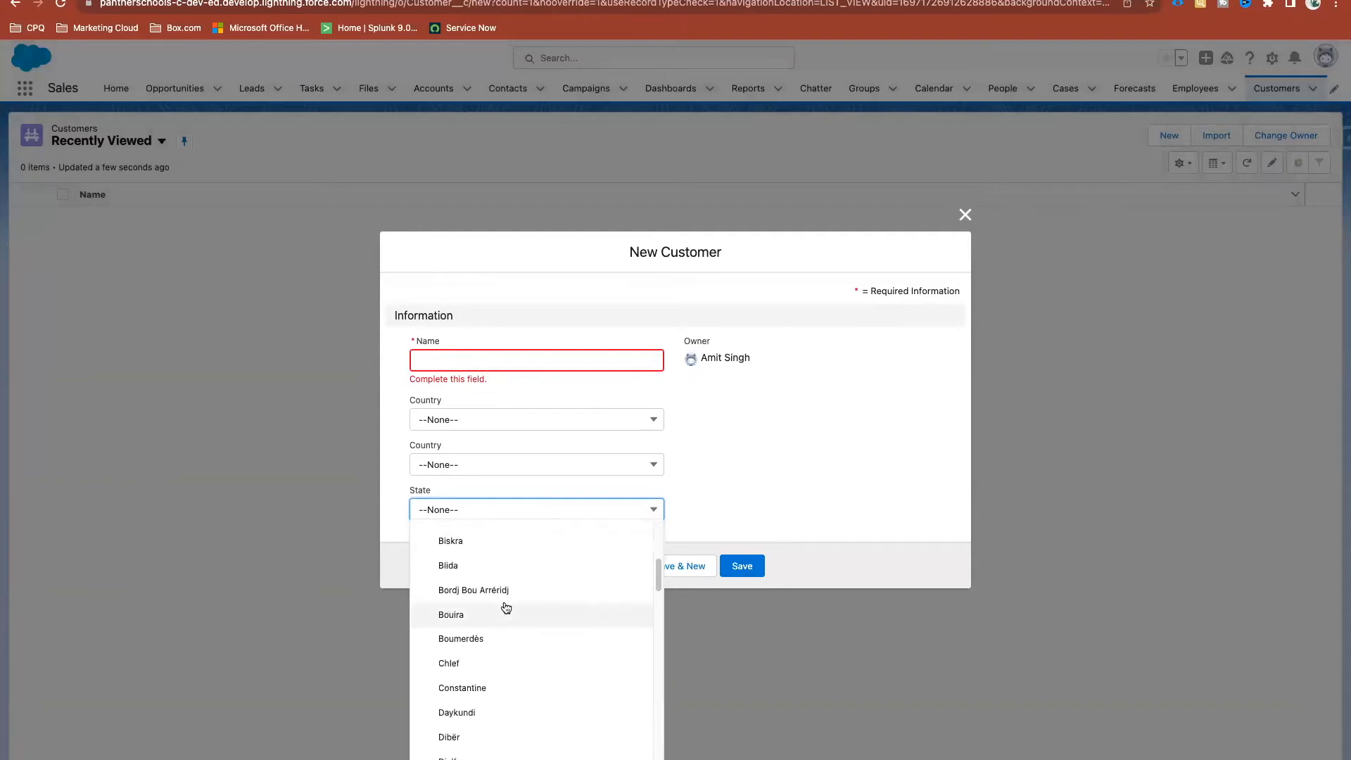
pyautogui.scroll(-10, 506, 608)
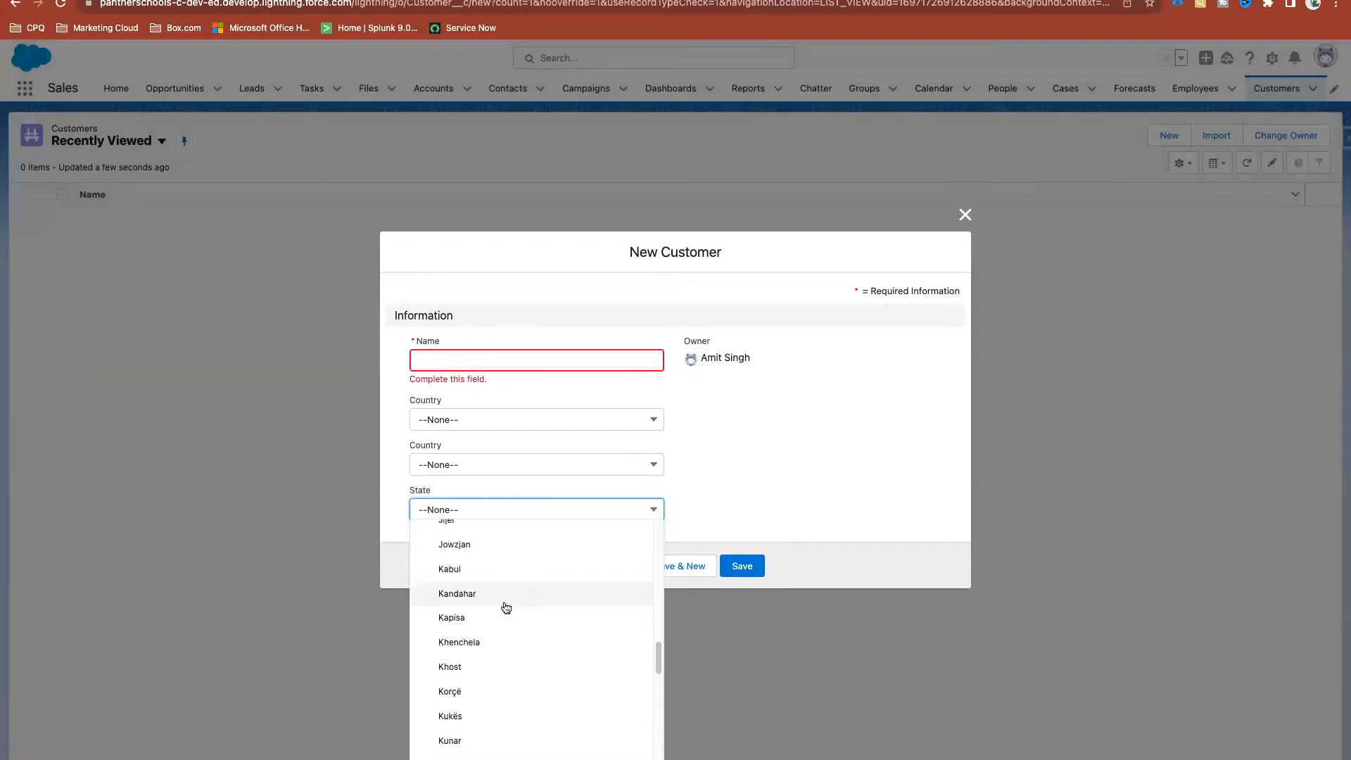
pyautogui.scroll(-3, 506, 607)
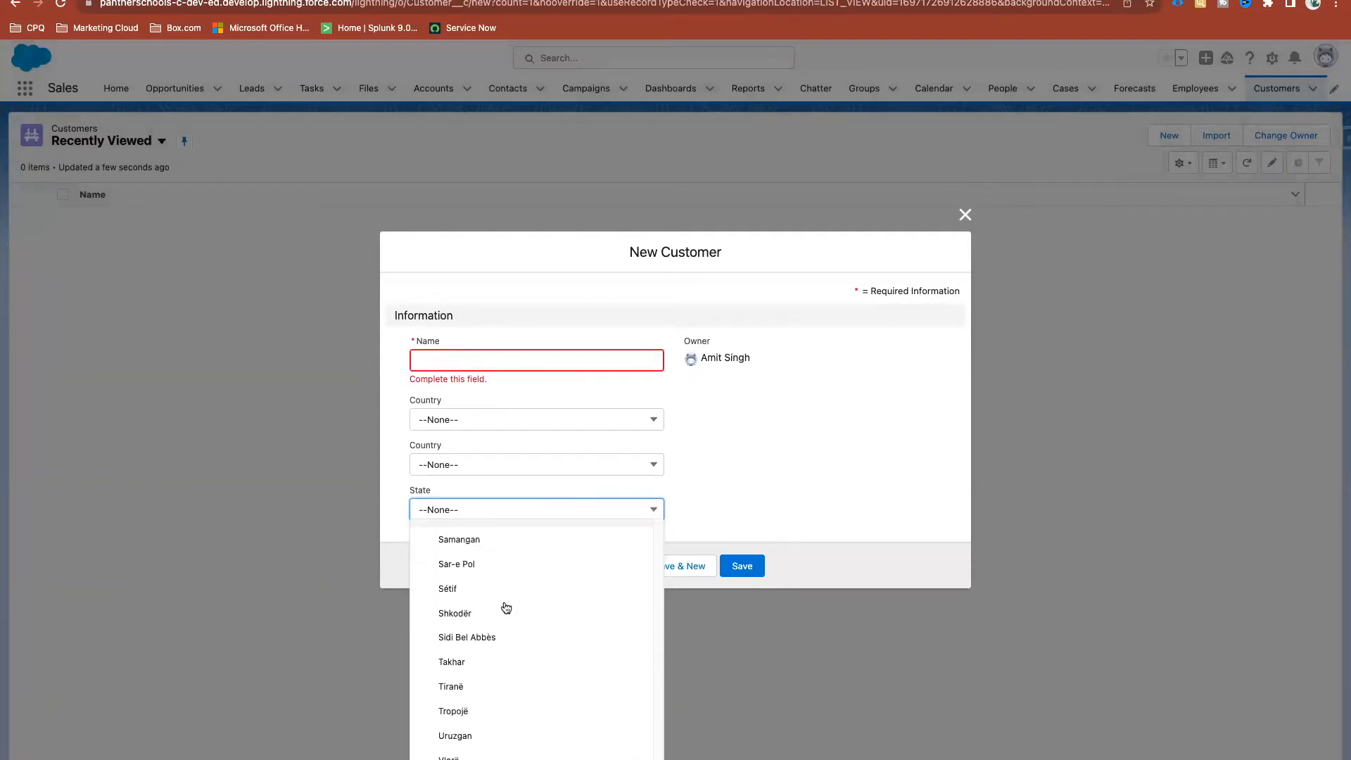
pyautogui.scroll(20, 518, 646)
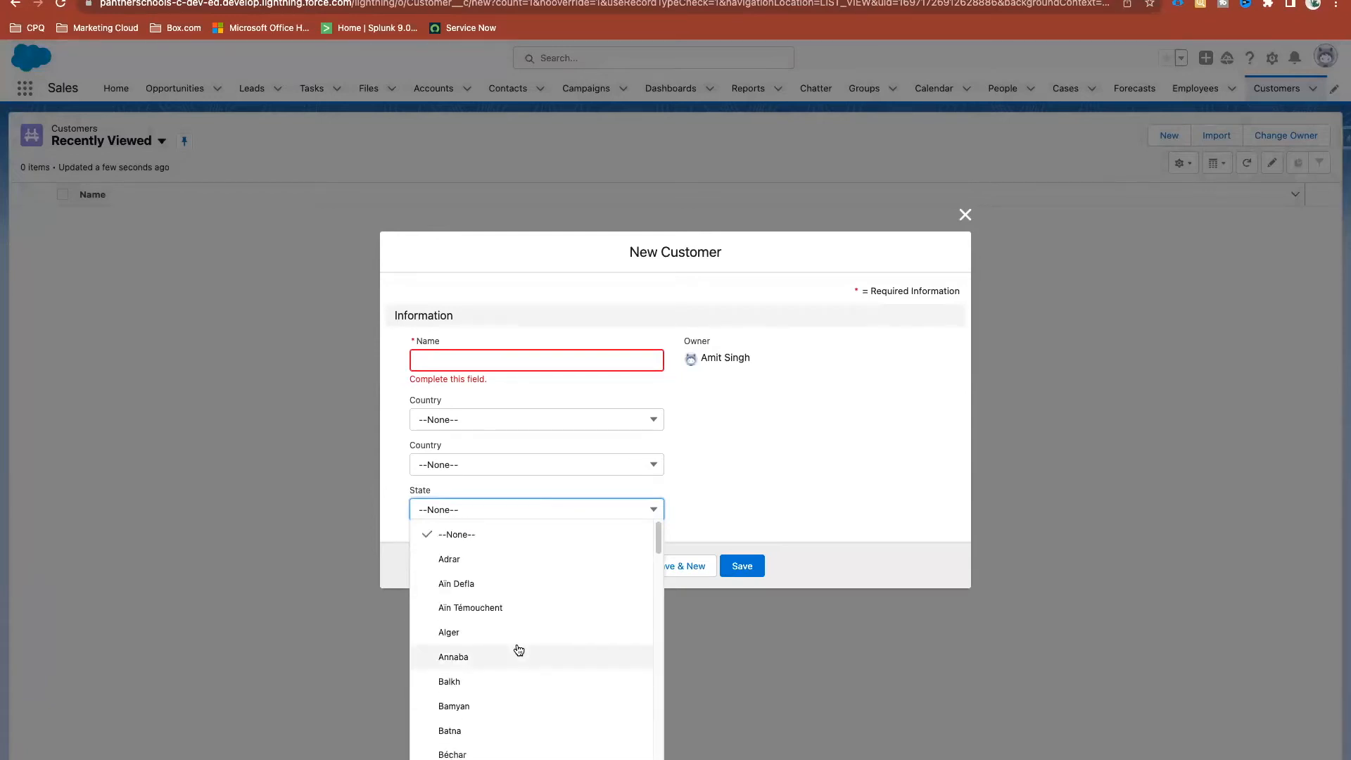
pyautogui.click(518, 650)
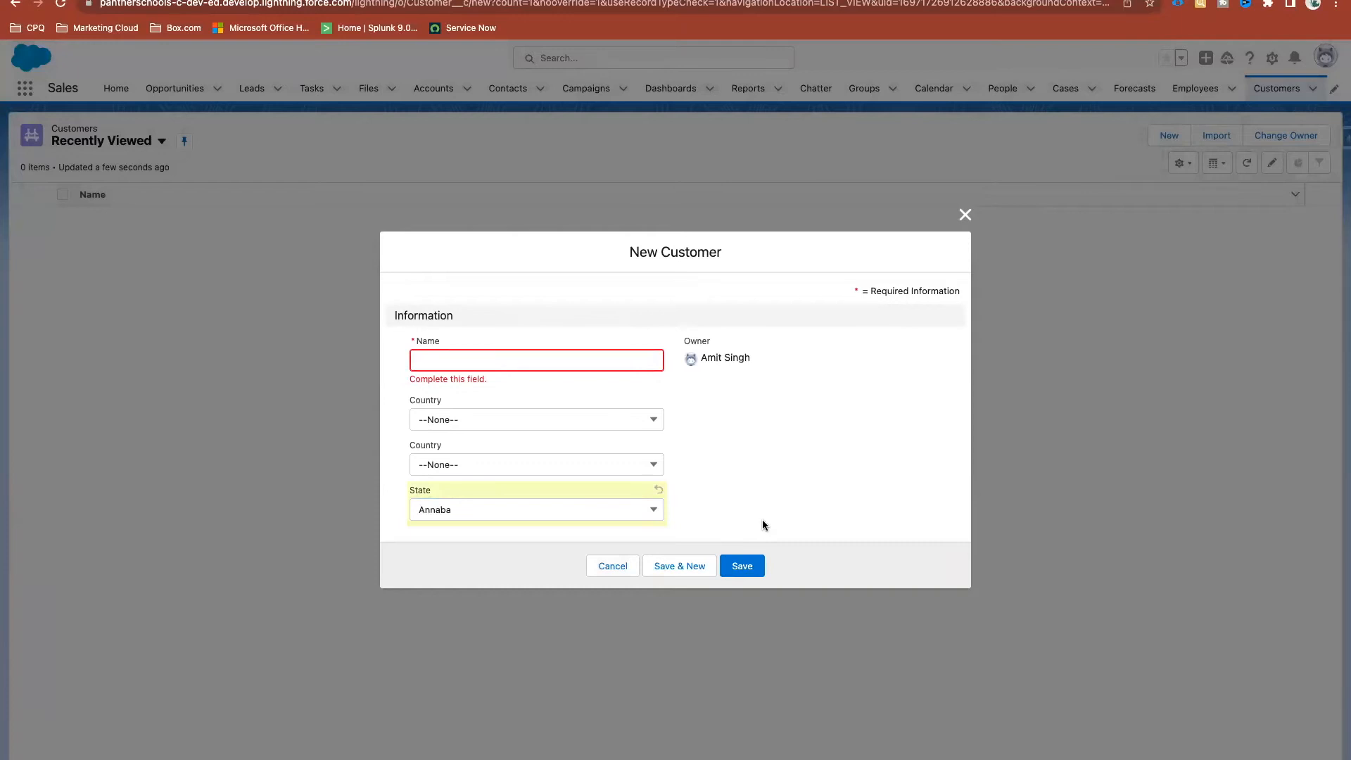
pyautogui.click(612, 567)
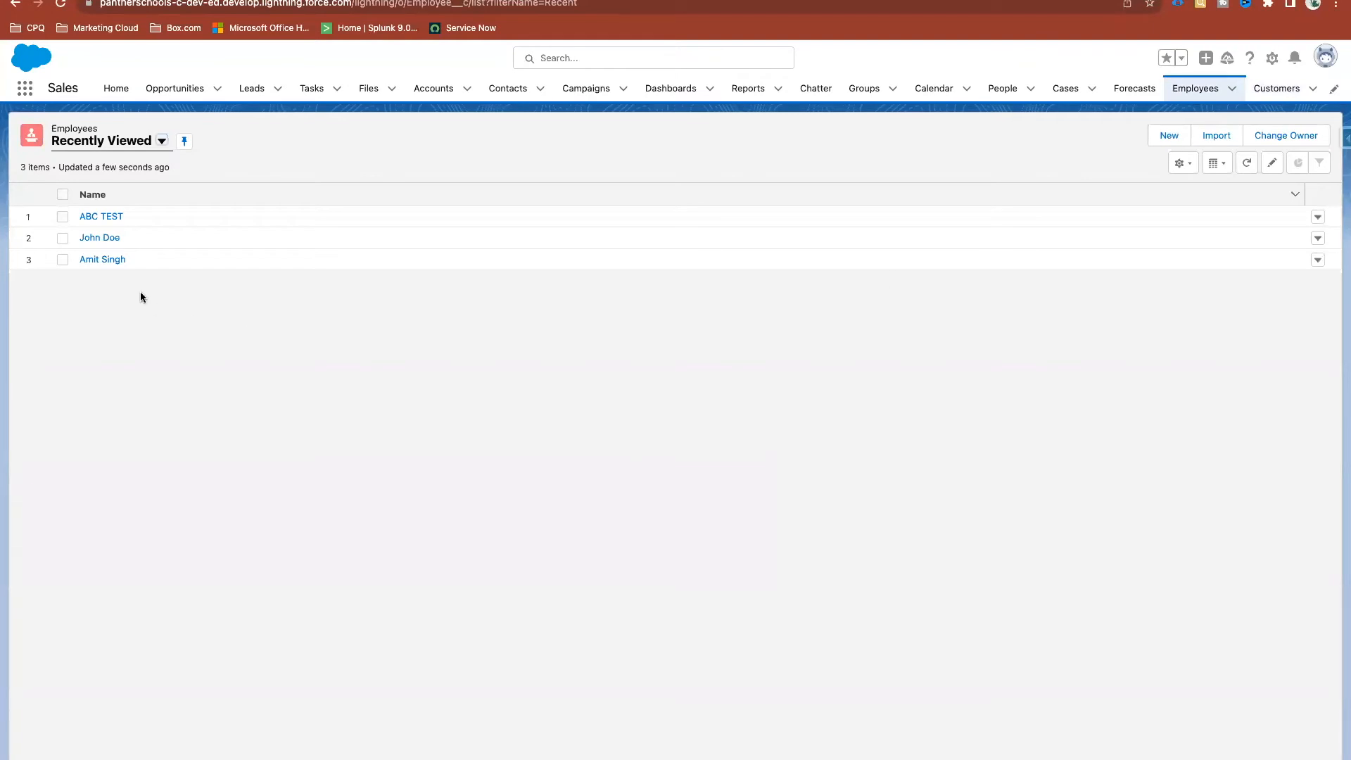
# Edit employee ABC TEST, browse its State dropdown options, and cancel without saving
pyautogui.click(107, 219)
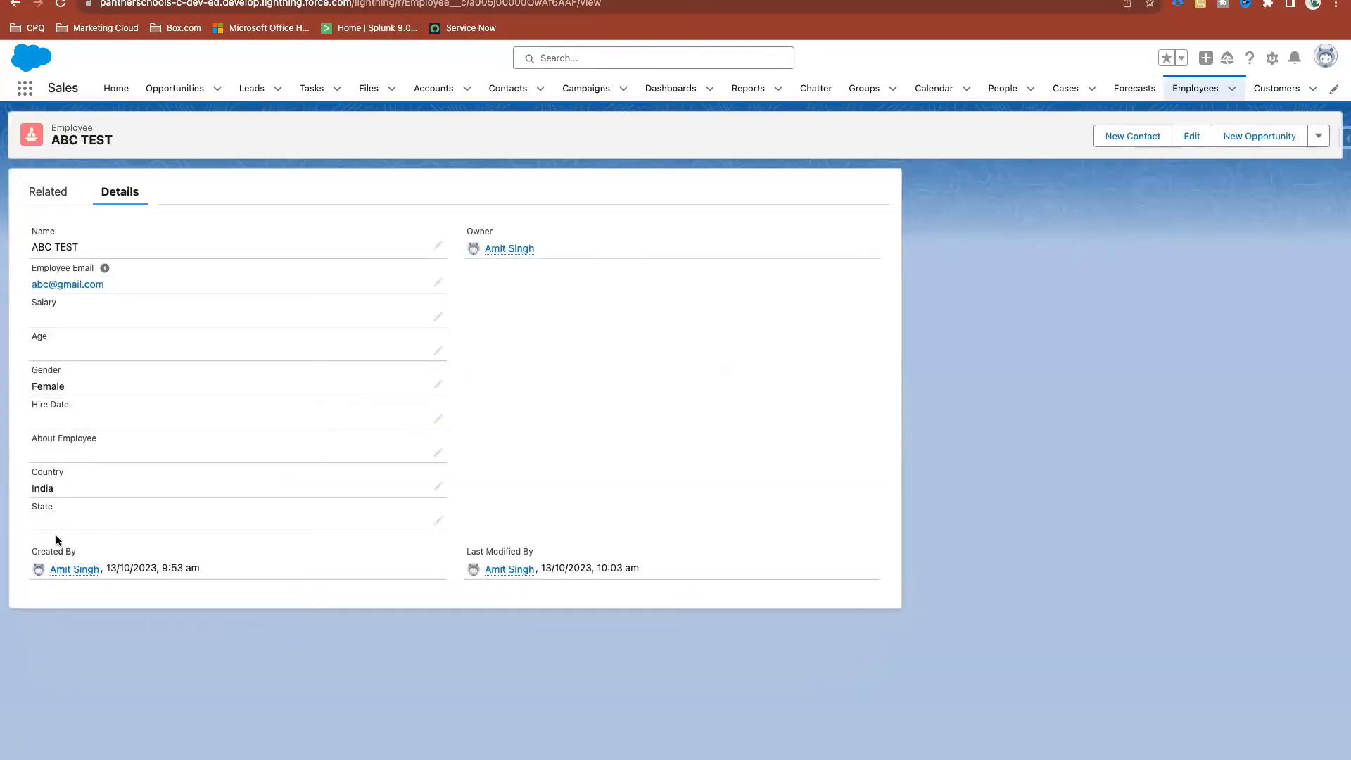
pyautogui.click(438, 524)
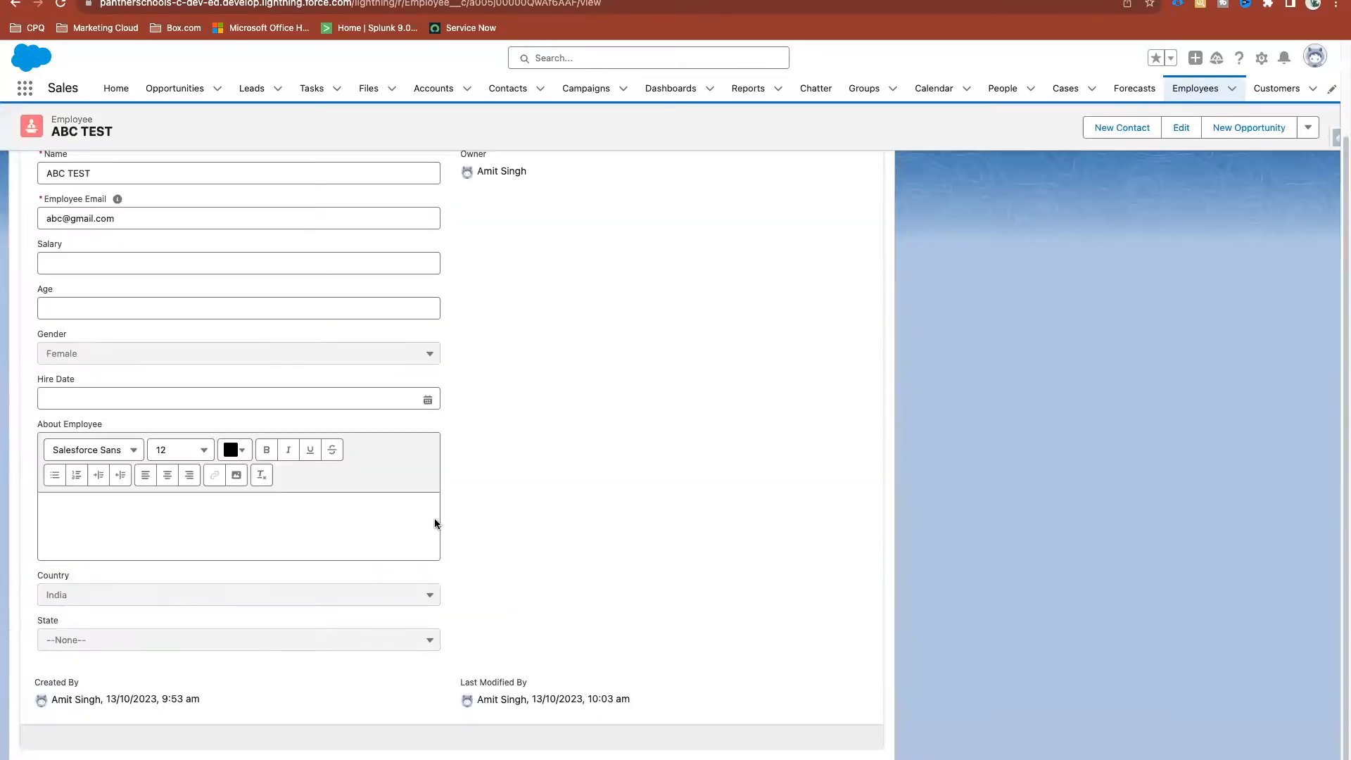
pyautogui.click(237, 642)
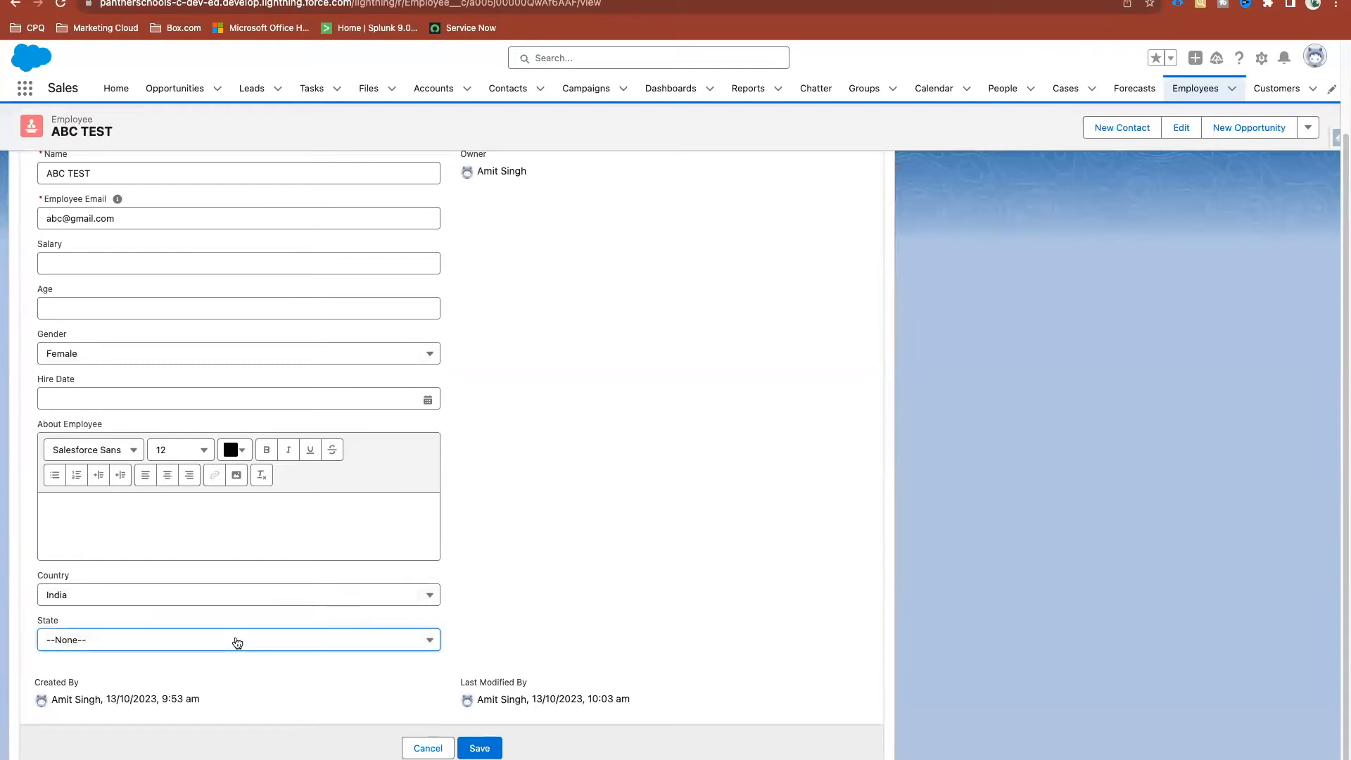
pyautogui.scroll(-15, 238, 490)
pyautogui.scroll(15, 240, 491)
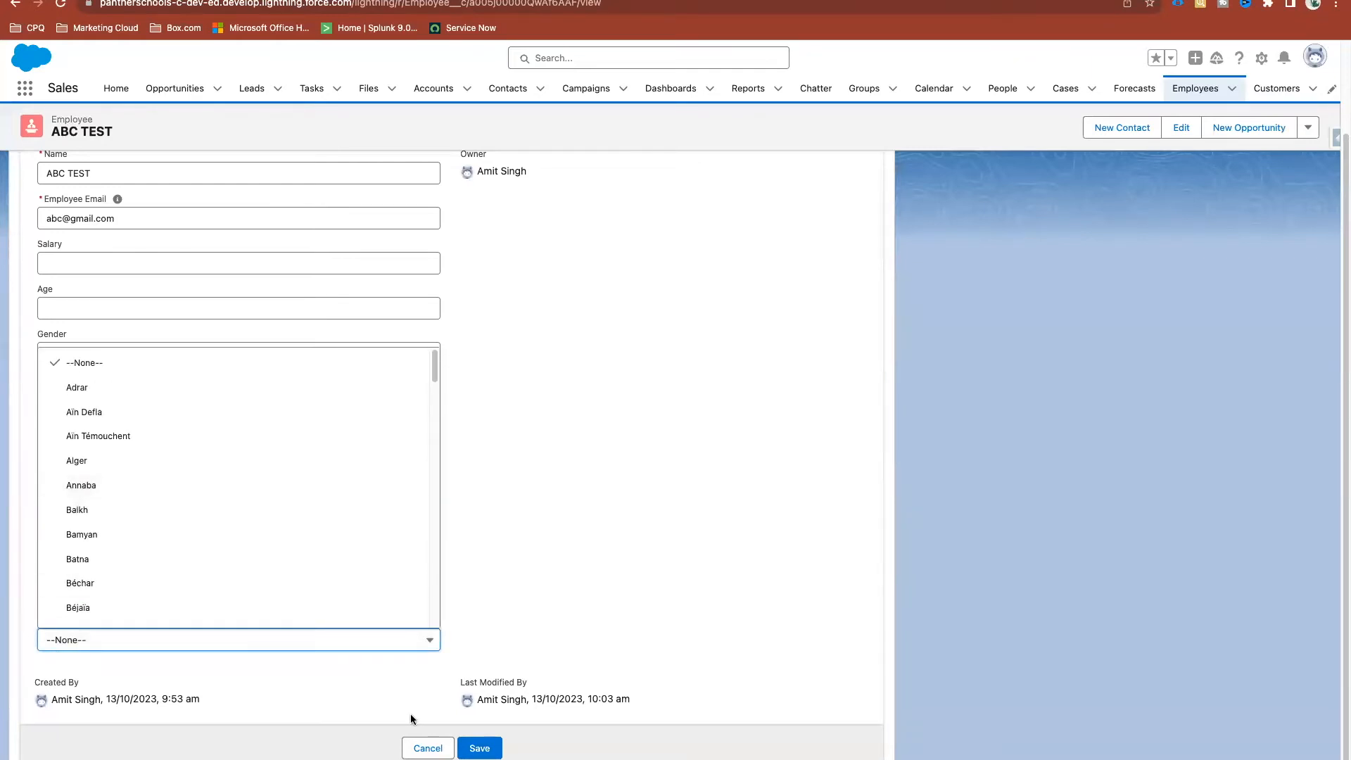
pyautogui.click(429, 747)
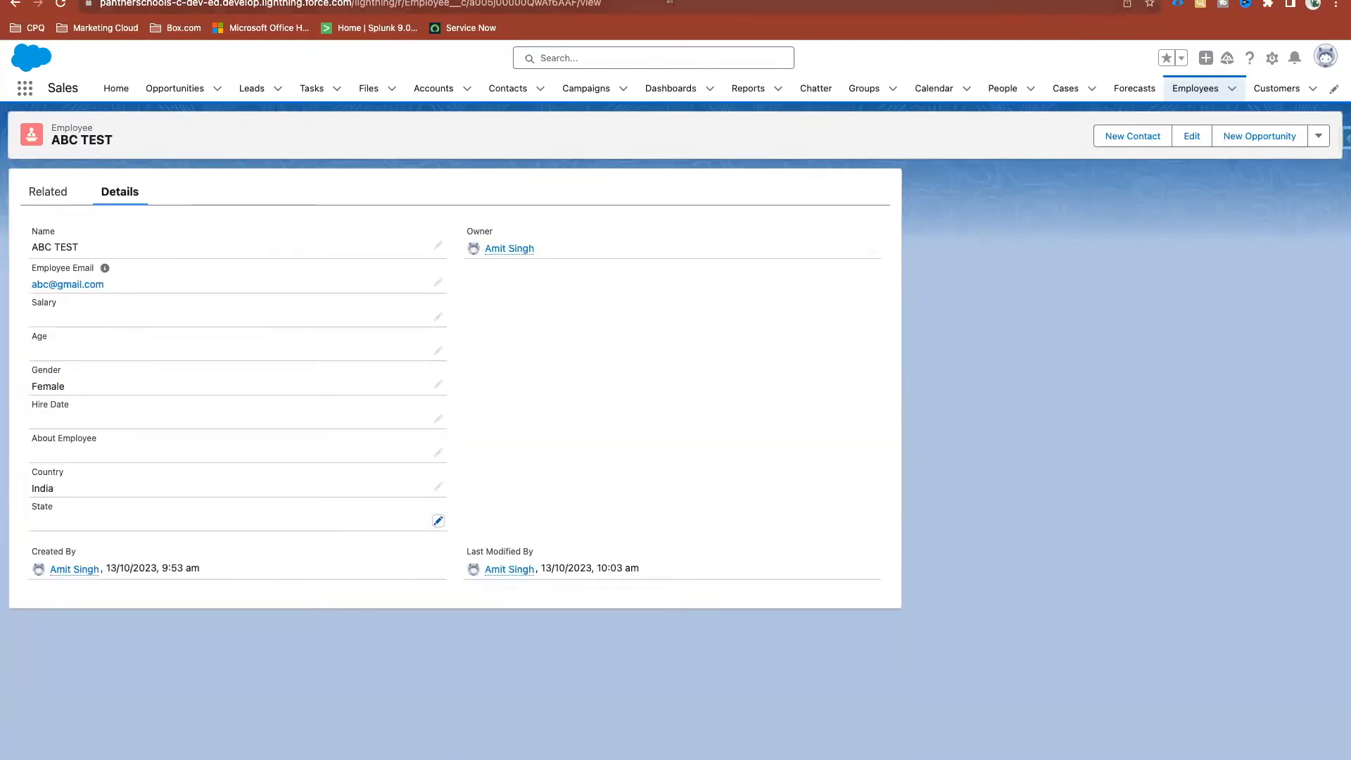
pyautogui.click(592, 0)
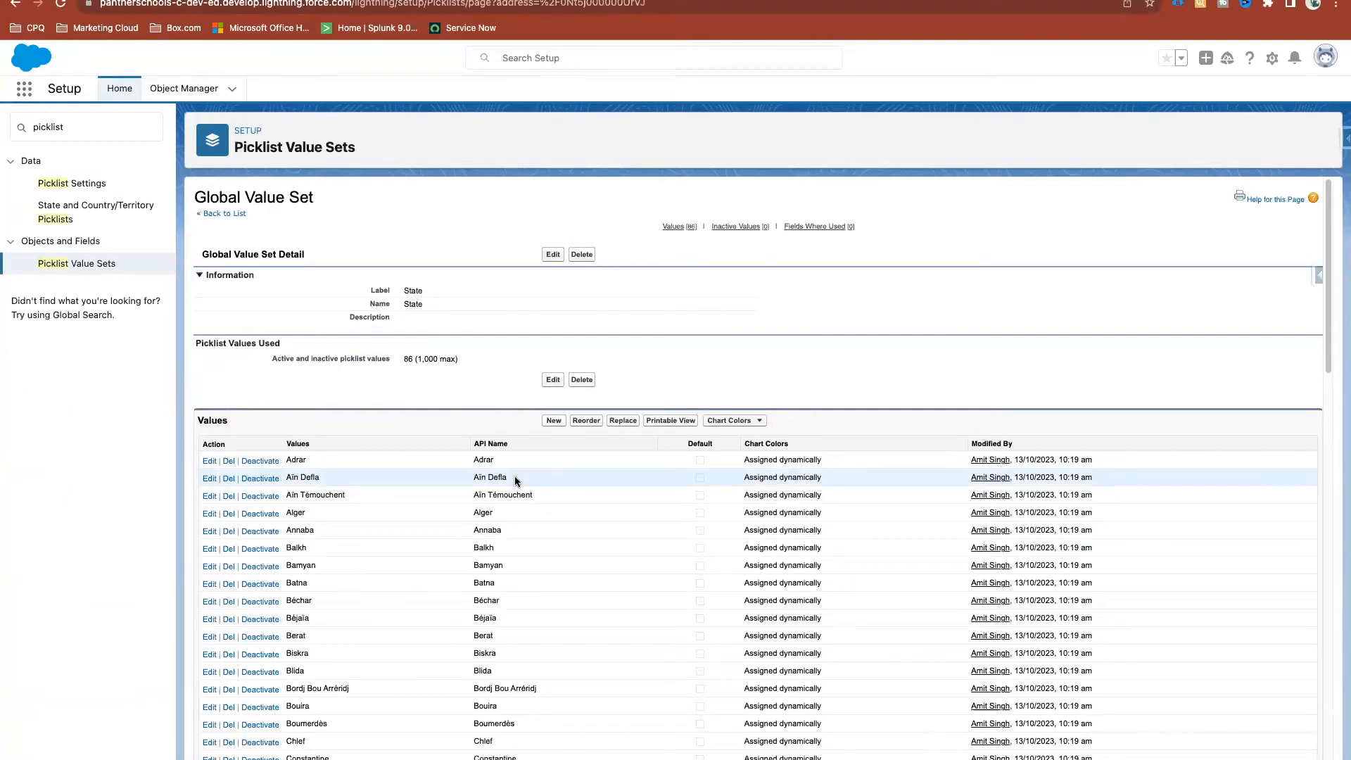
# Reopen the Picklist Value Sets list in Setup
pyautogui.click(84, 270)
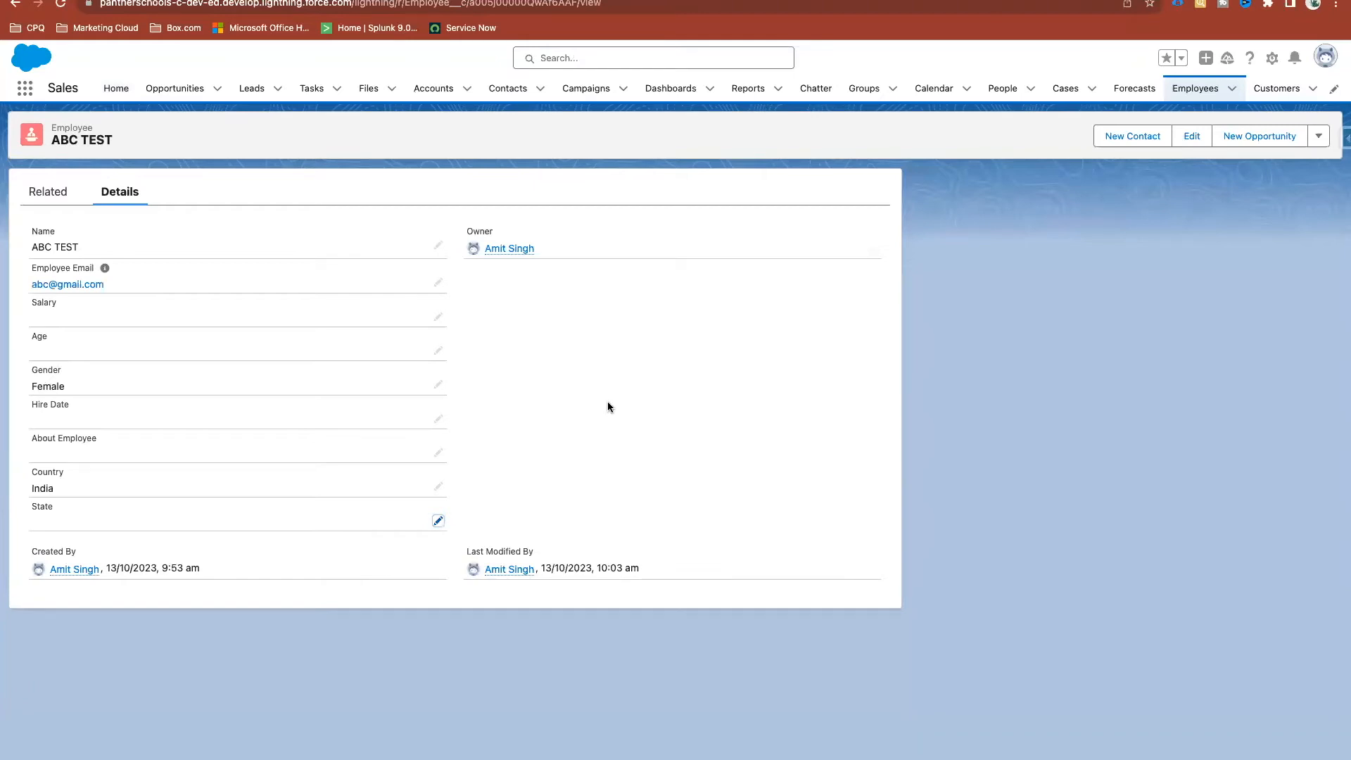
# Inline-edit ABC TEST's record, keep Country India and review the State options offered
pyautogui.click(438, 485)
pyautogui.click(191, 574)
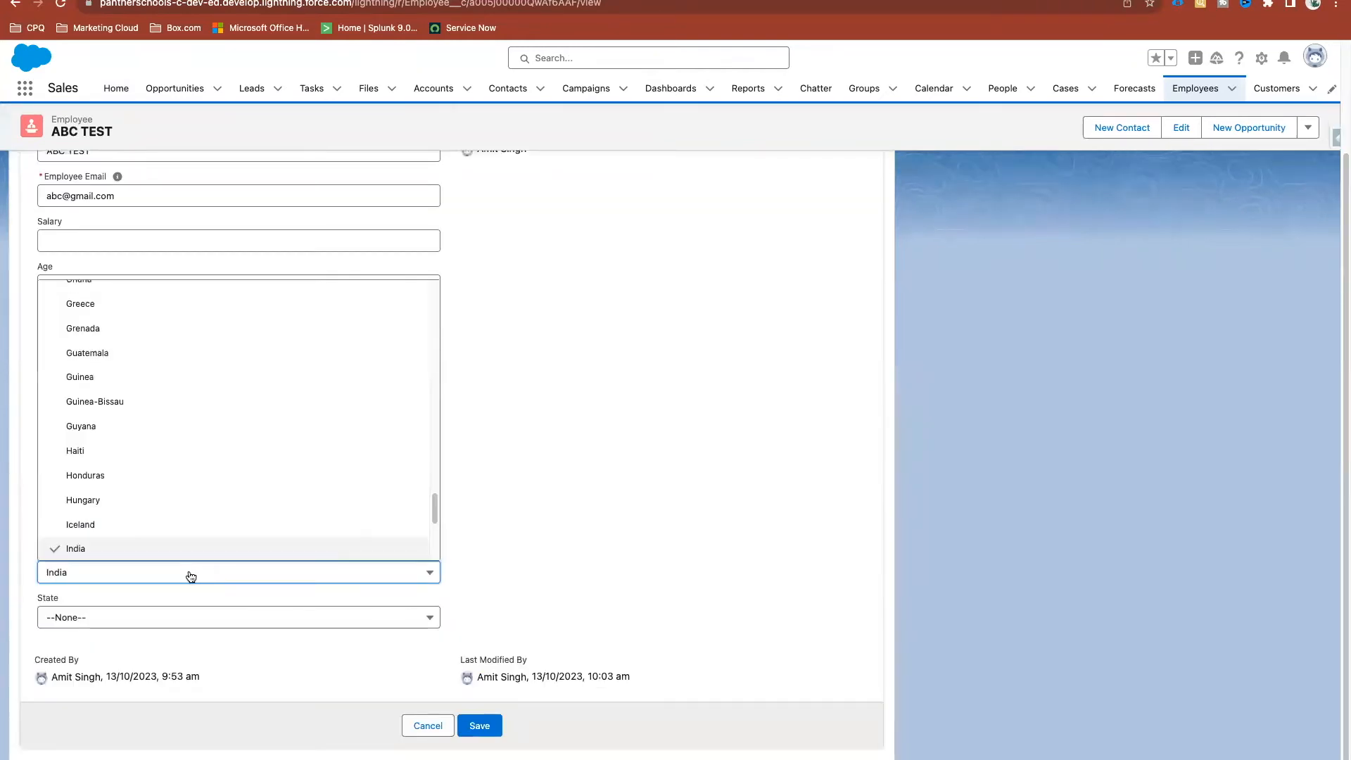
pyautogui.click(552, 572)
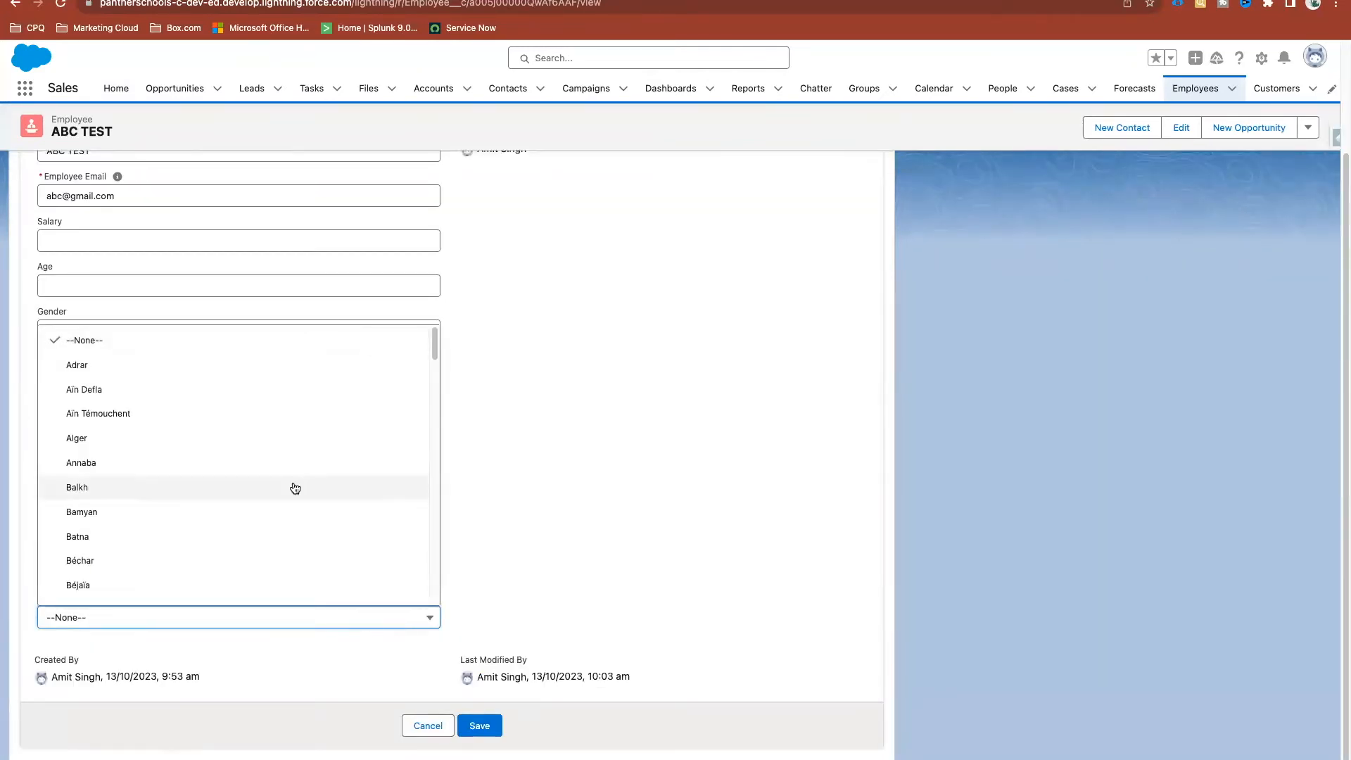
pyautogui.scroll(-15, 295, 488)
pyautogui.click(606, 511)
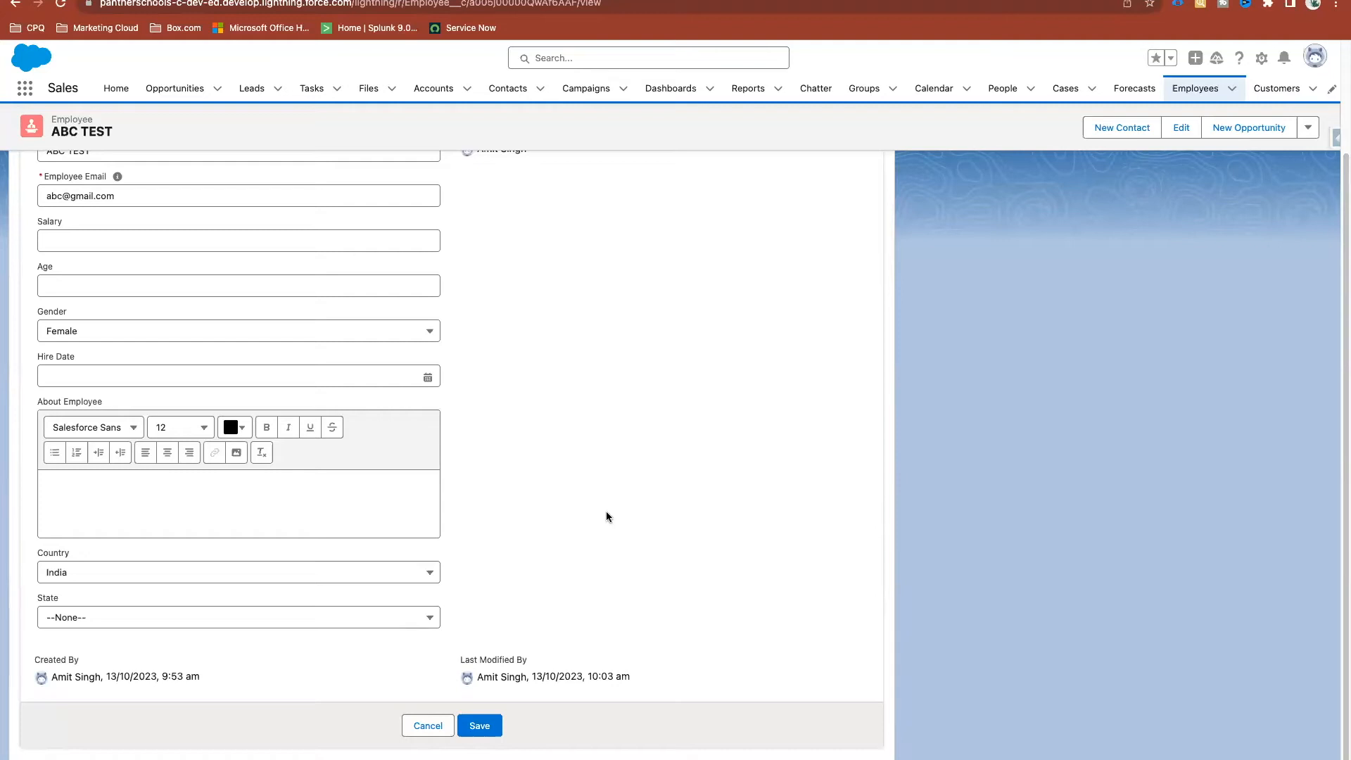
pyautogui.click(155, 620)
pyautogui.scroll(-5, 203, 493)
pyautogui.scroll(-10, 205, 495)
pyautogui.scroll(15, 205, 496)
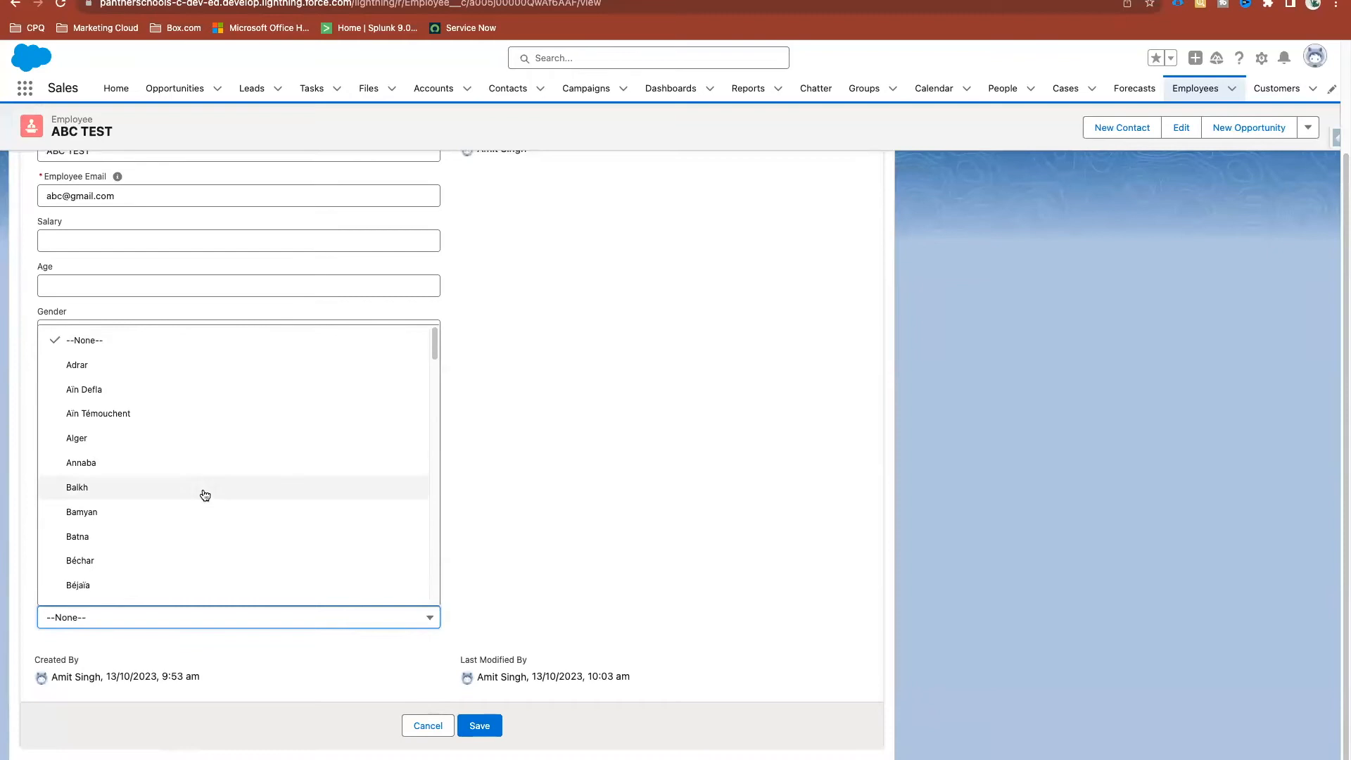
pyautogui.click(554, 462)
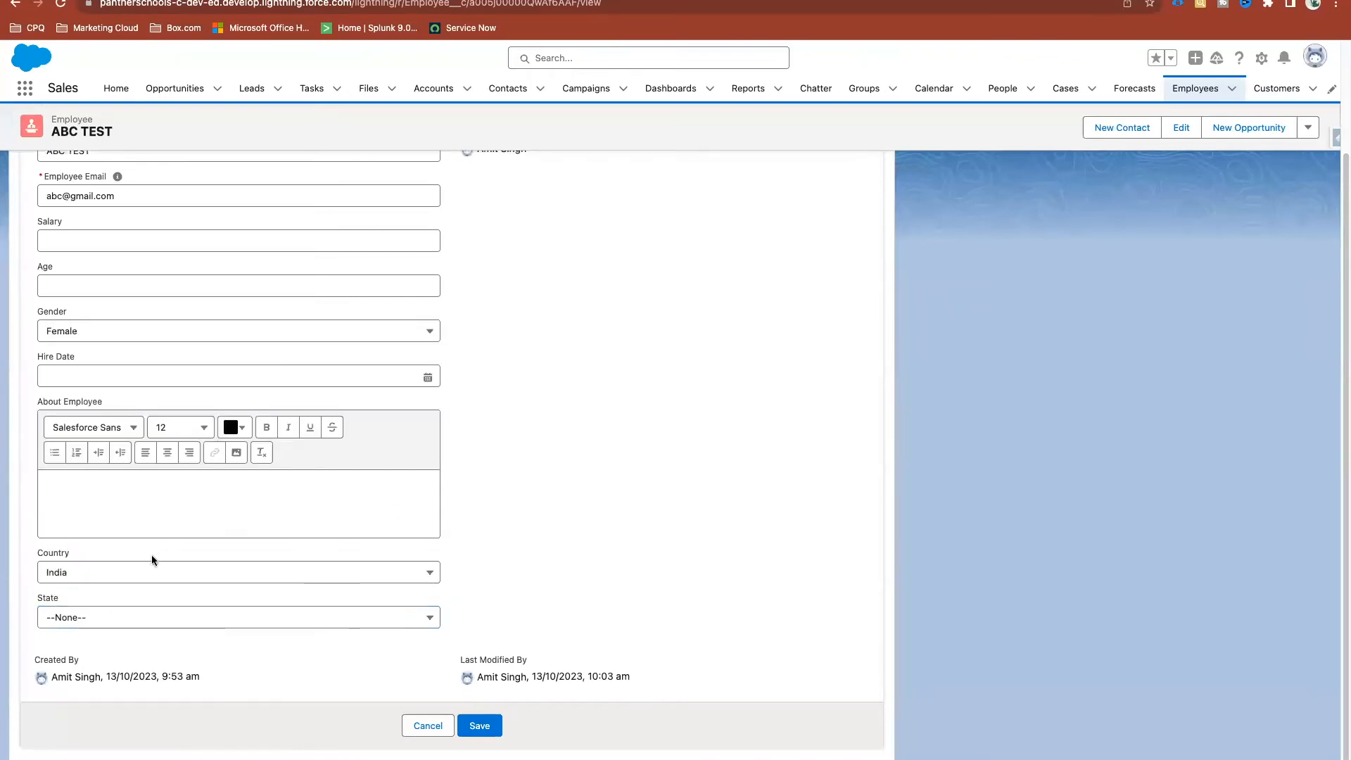
# Switch Country to Afghanistan, check its State options, cancel the edits and go to Quip
pyautogui.click(134, 571)
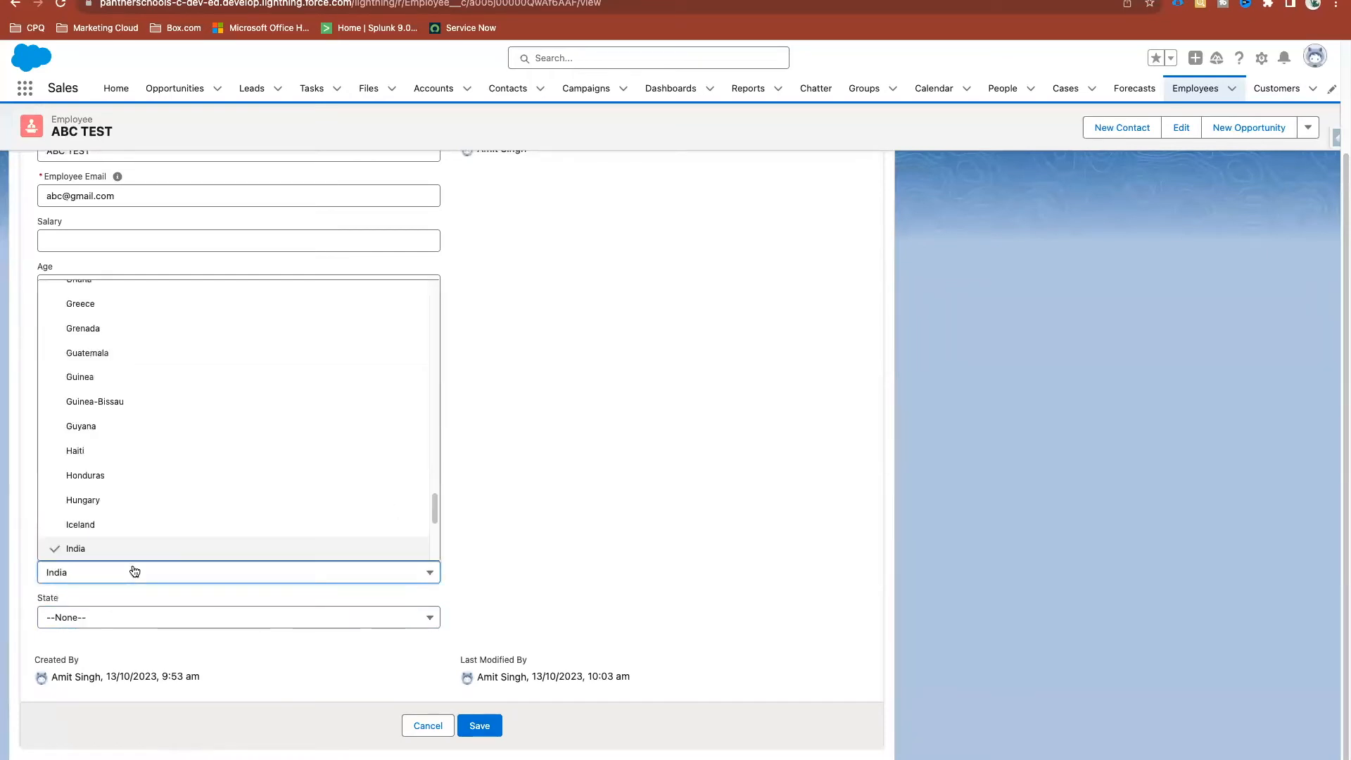
pyautogui.click(143, 617)
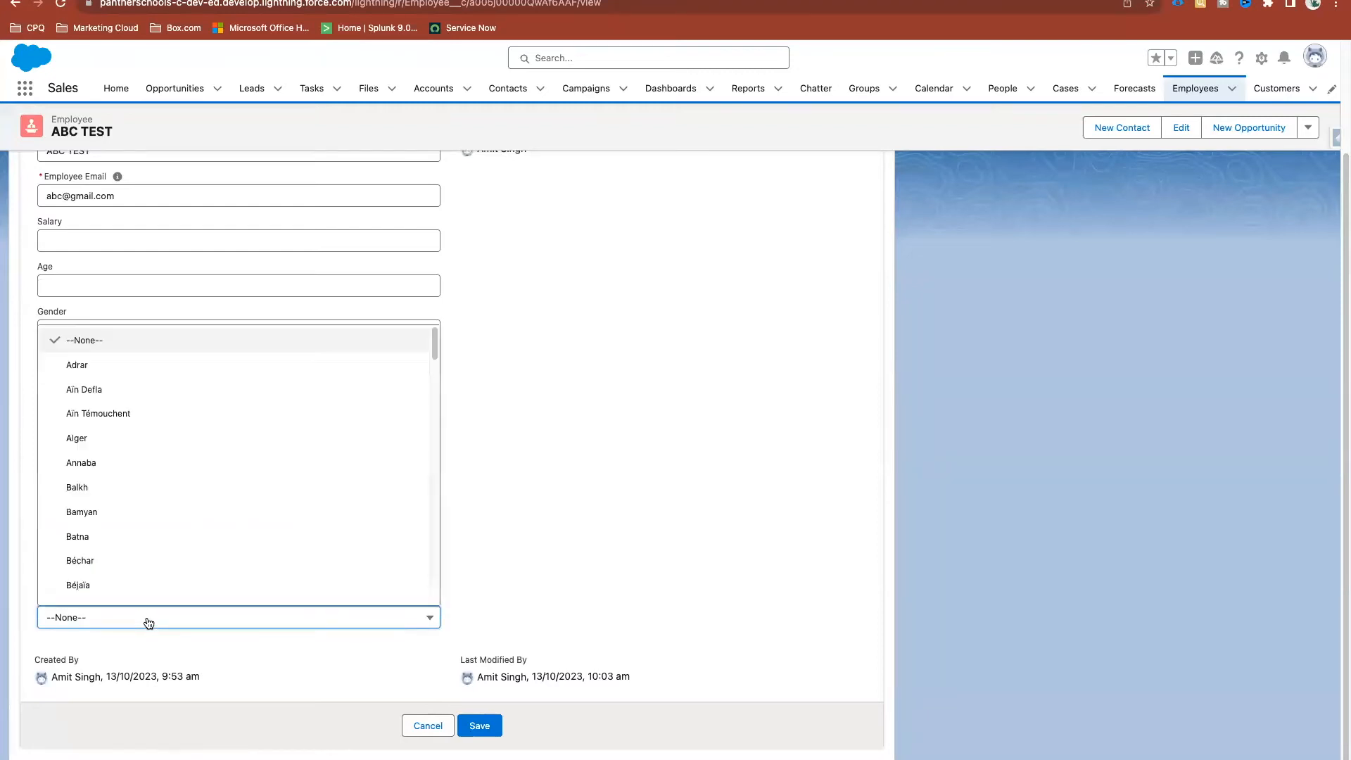
pyautogui.scroll(-15, 189, 507)
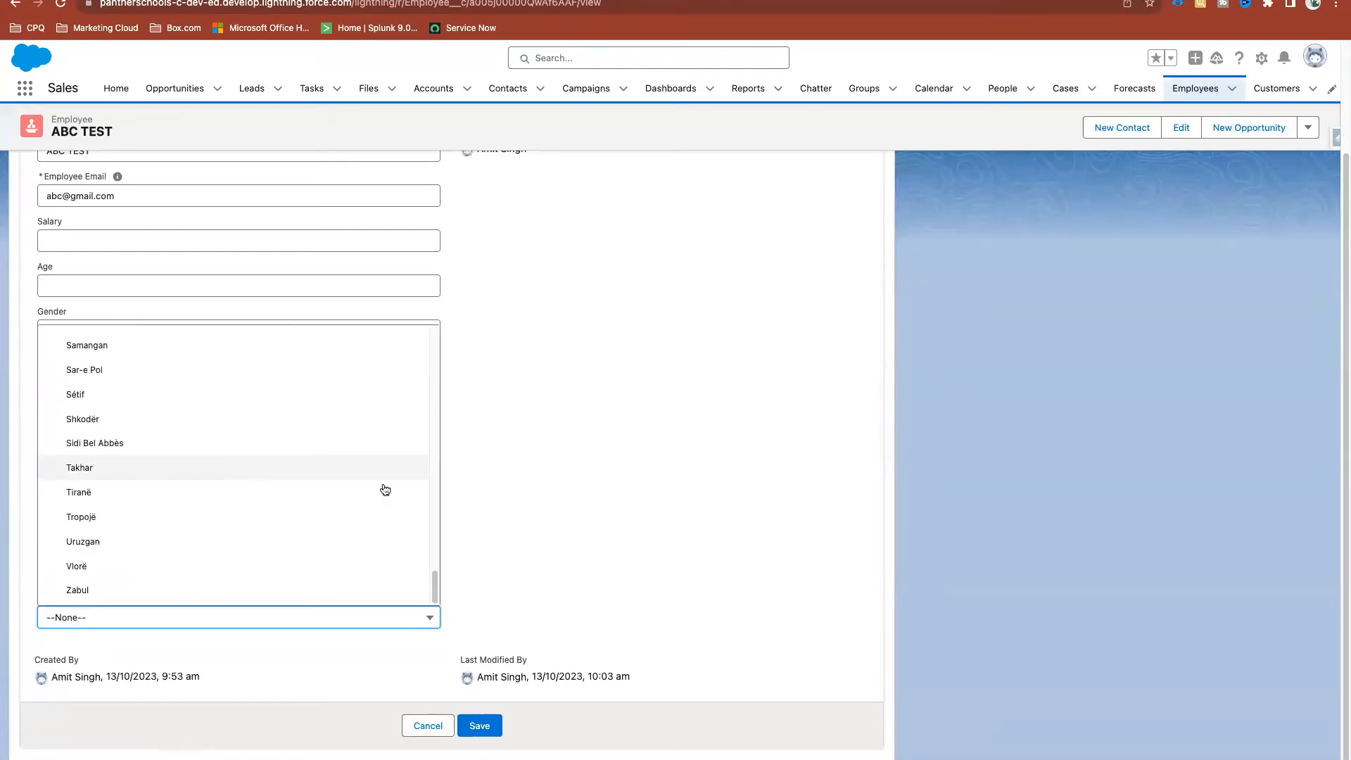
pyautogui.click(613, 531)
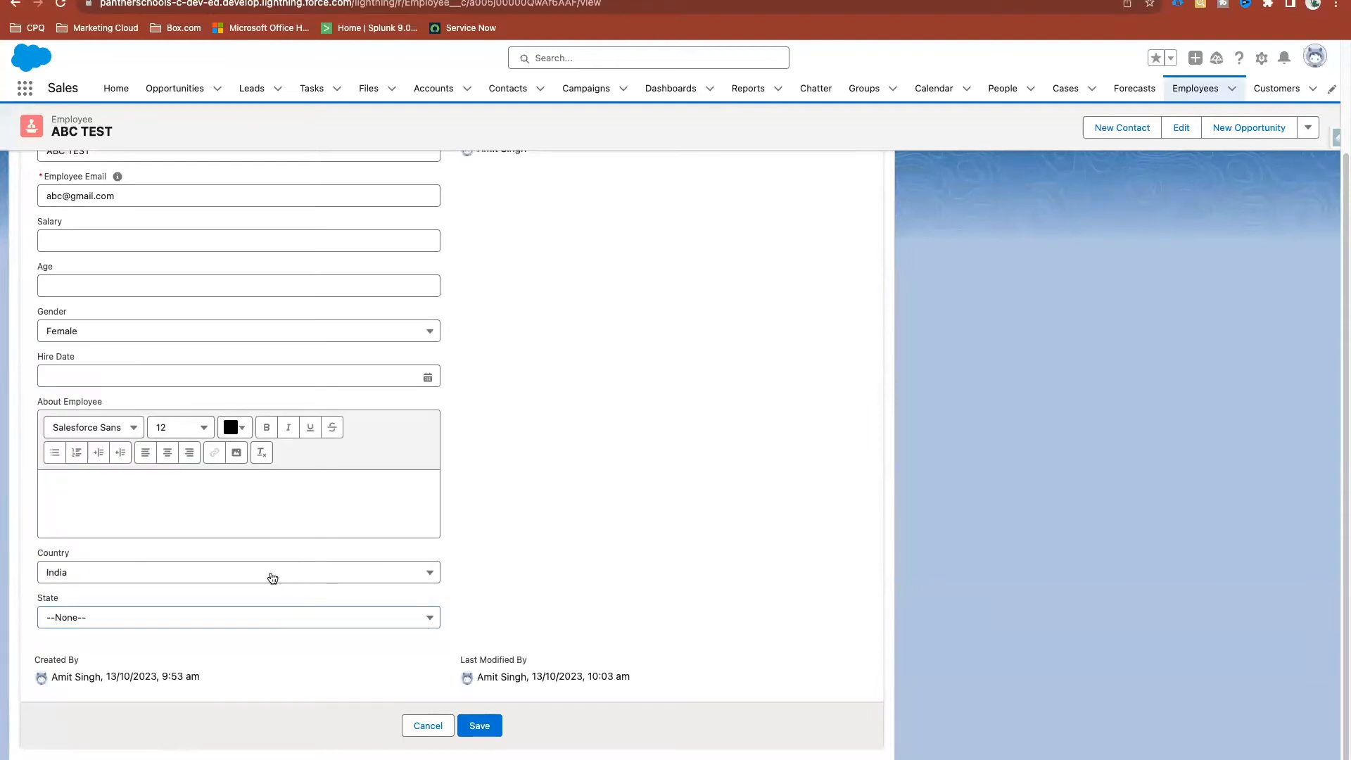
pyautogui.click(272, 576)
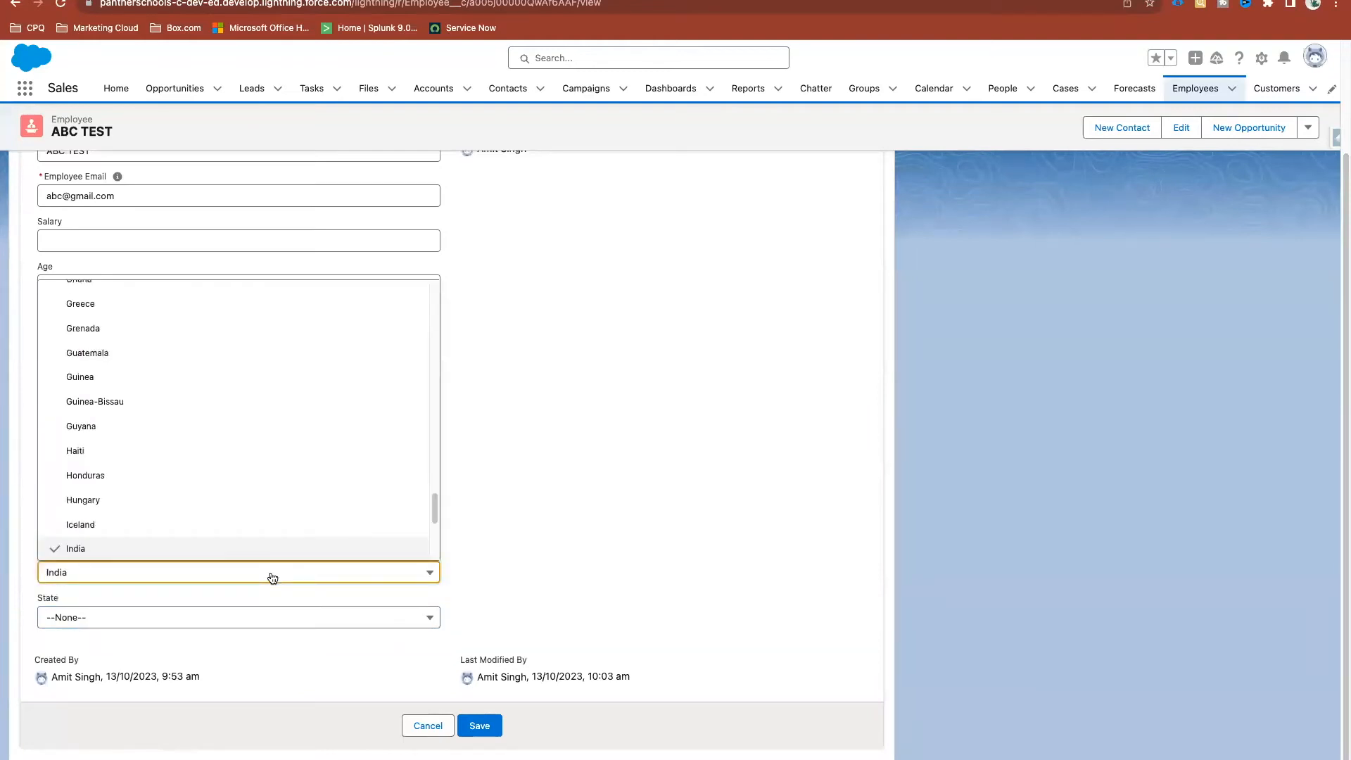
pyautogui.scroll(-4, 262, 432)
pyautogui.scroll(20, 262, 433)
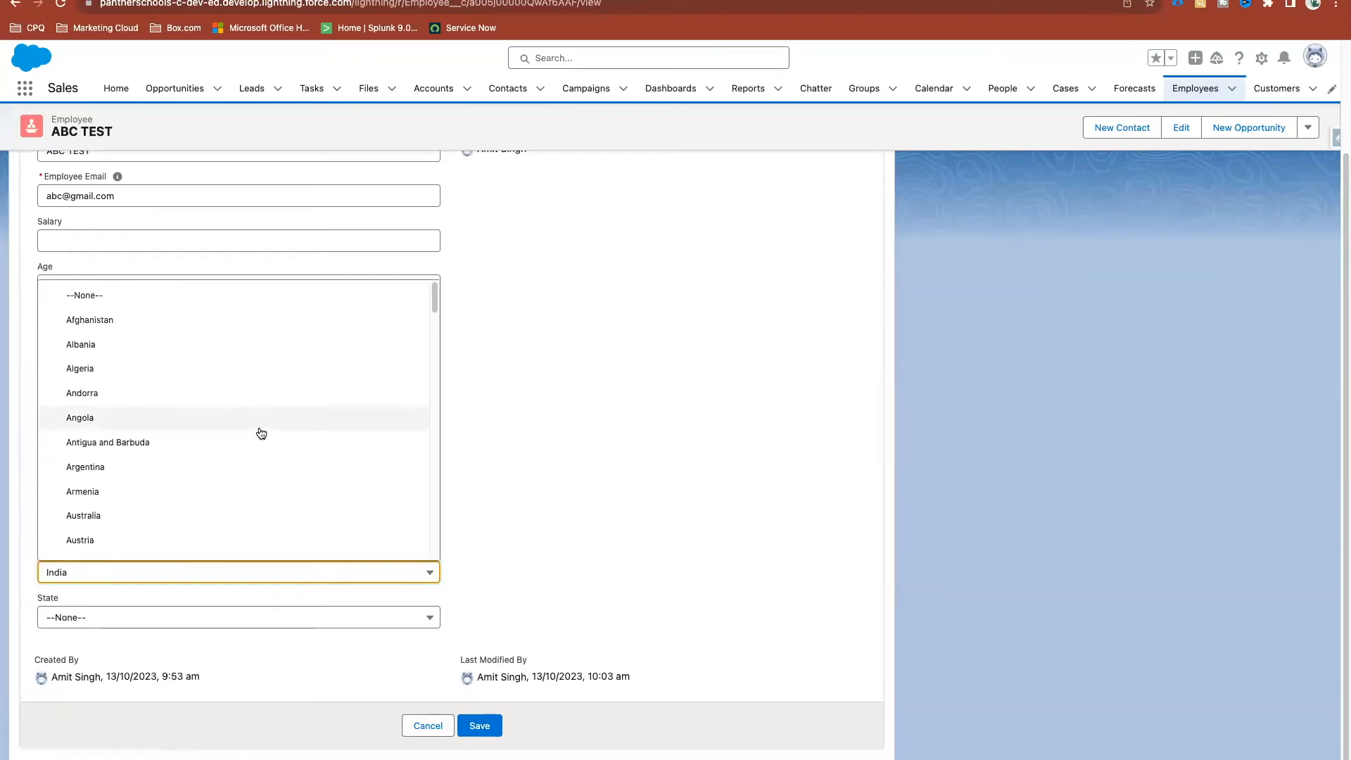
pyautogui.click(109, 319)
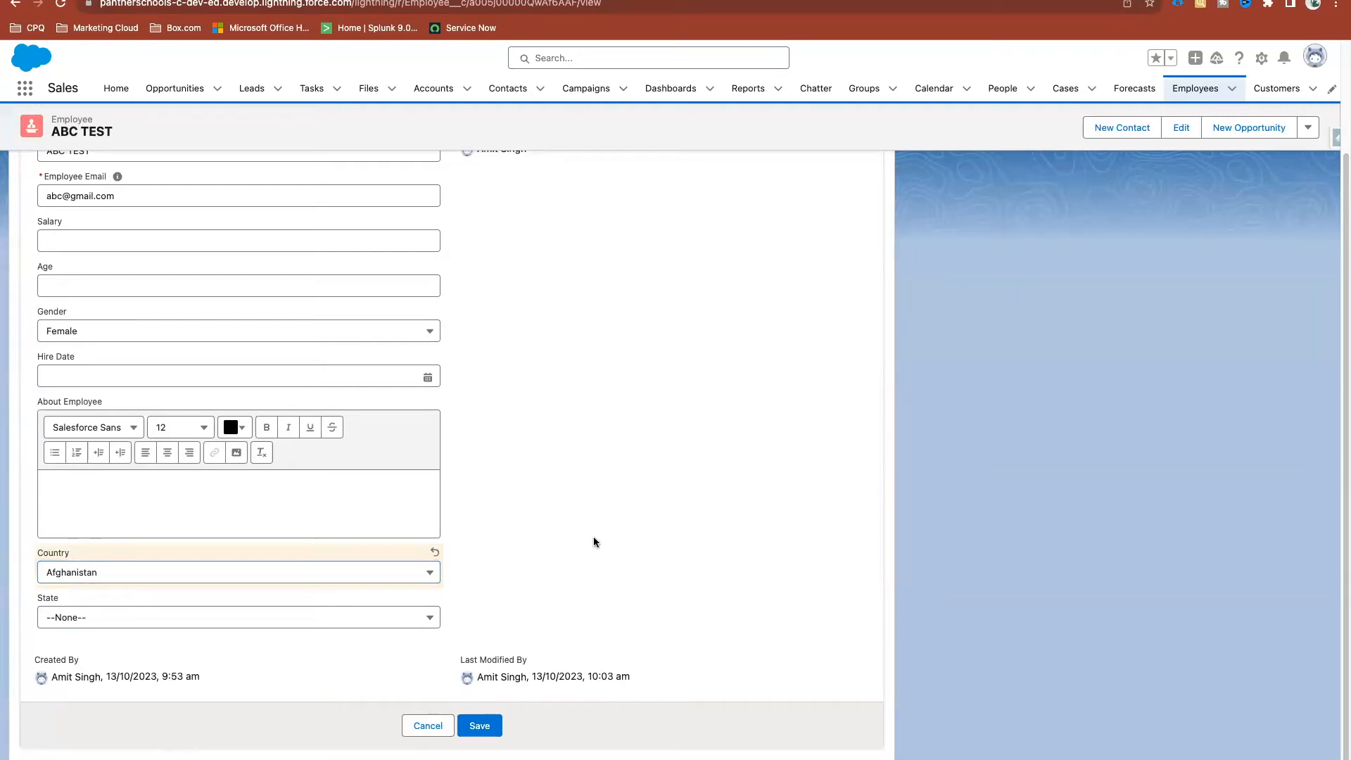
pyautogui.click(279, 624)
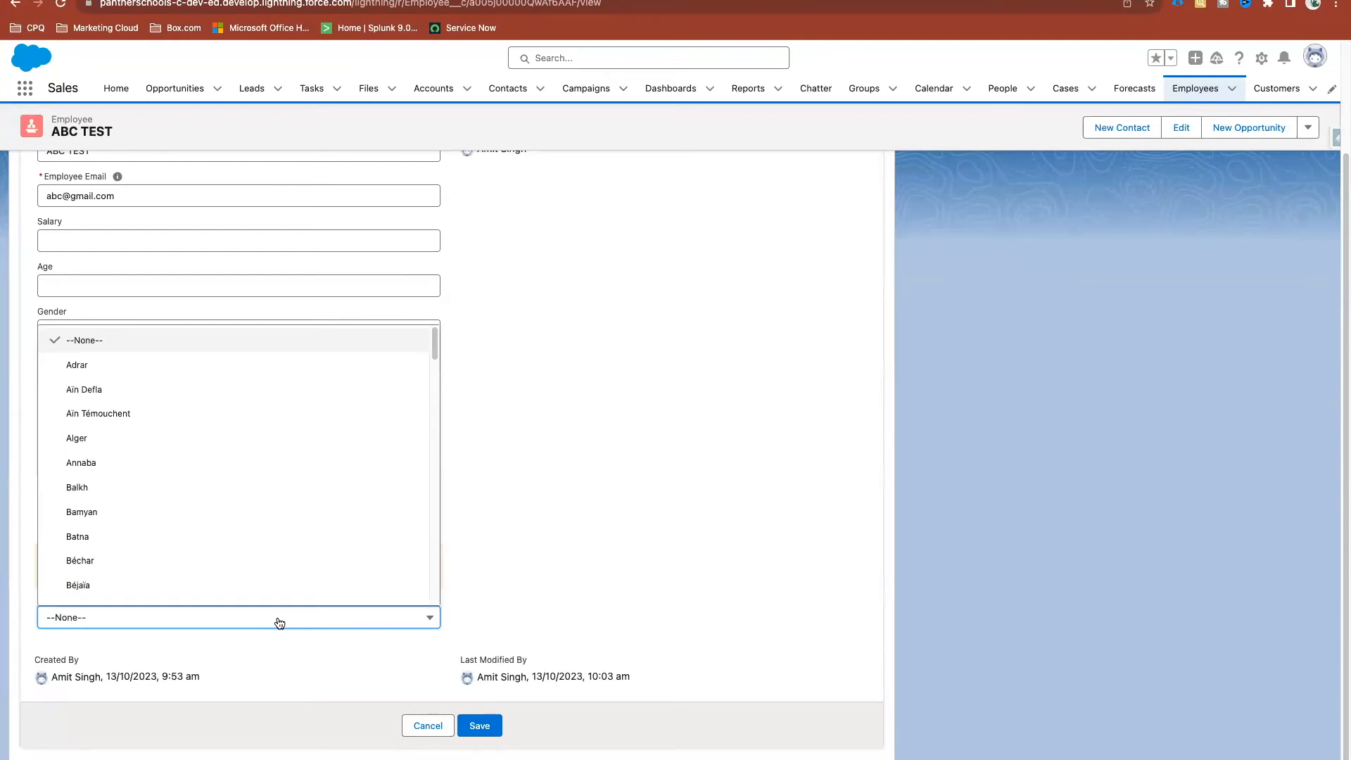
pyautogui.click(427, 719)
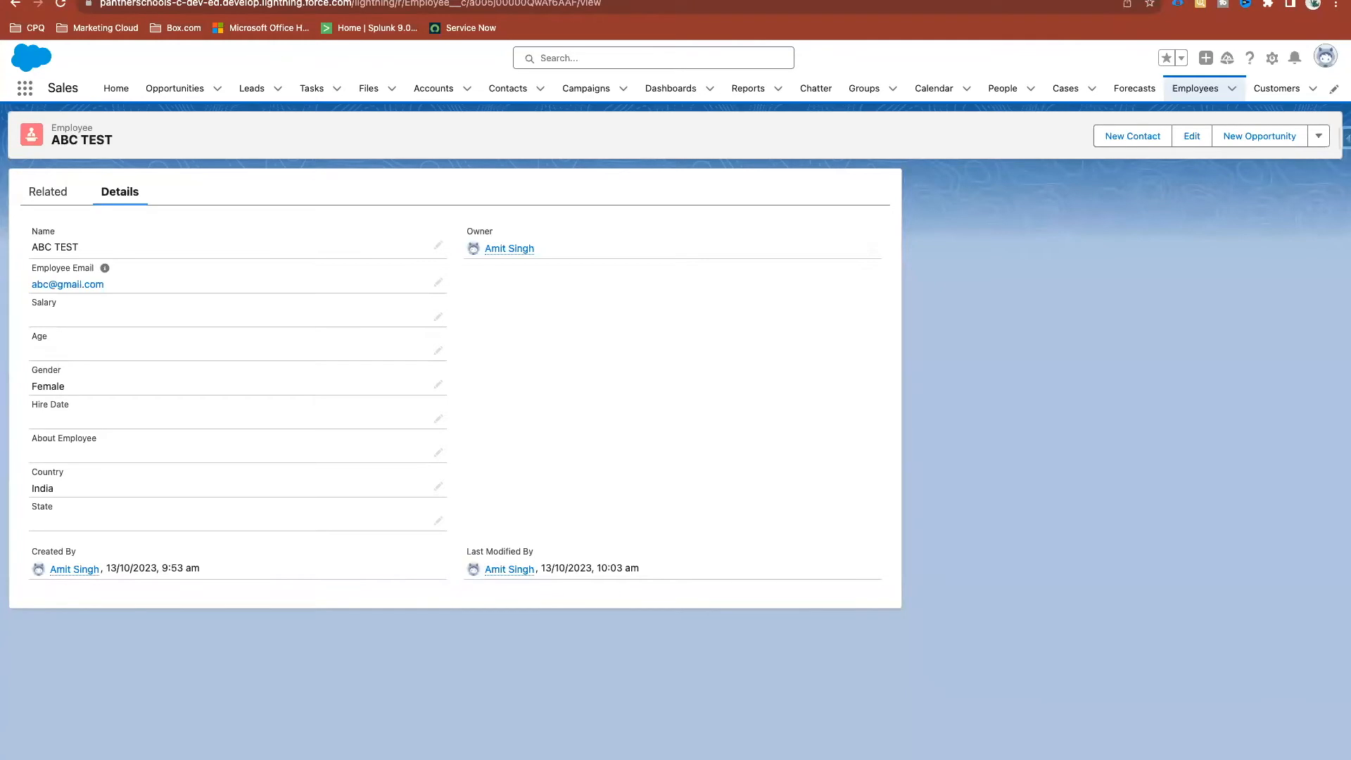
pyautogui.hotkey('ctrl', 'Tab')
# Add a 'Dependent Picklist' bullet with sub-bullets 'Controlling Picklist' and 'Dependent Picklist'
pyautogui.click(475, 311)
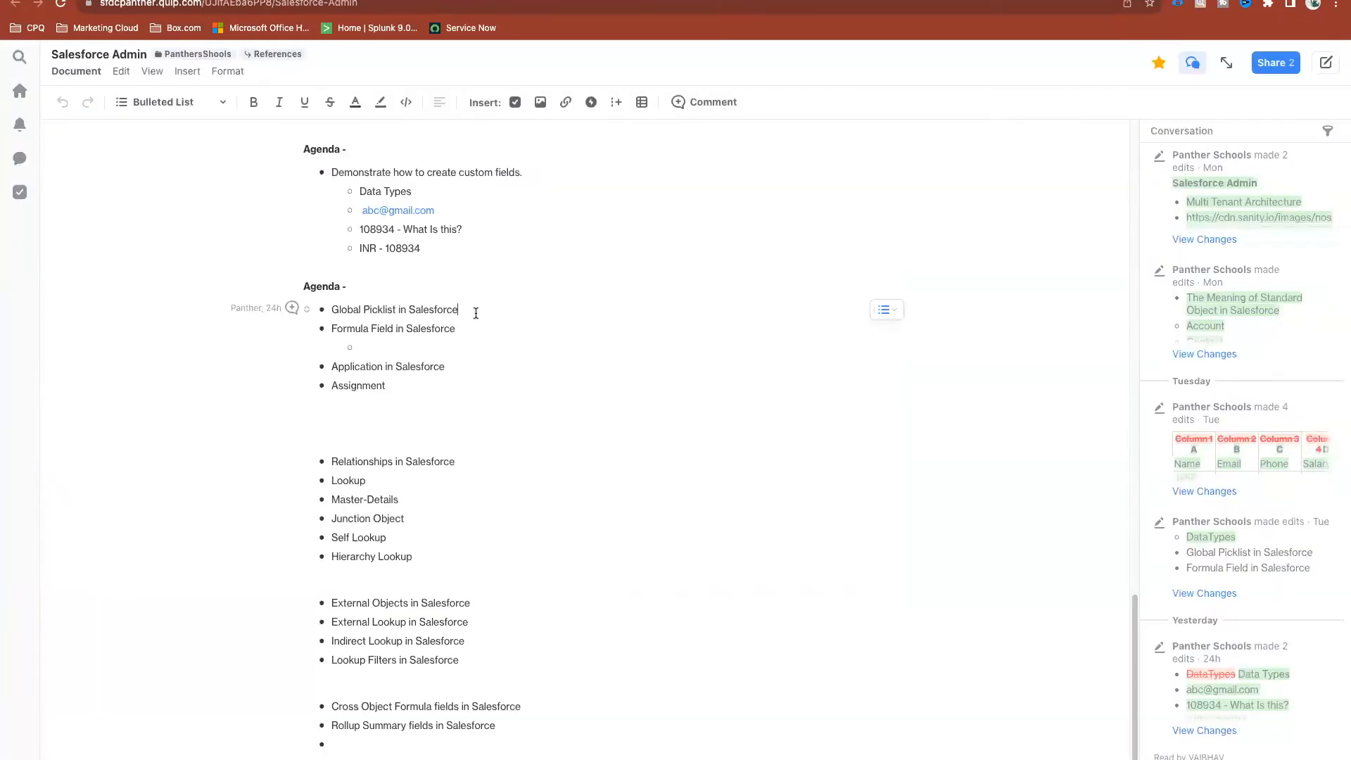
pyautogui.press('Return')
pyautogui.write('Dependen')
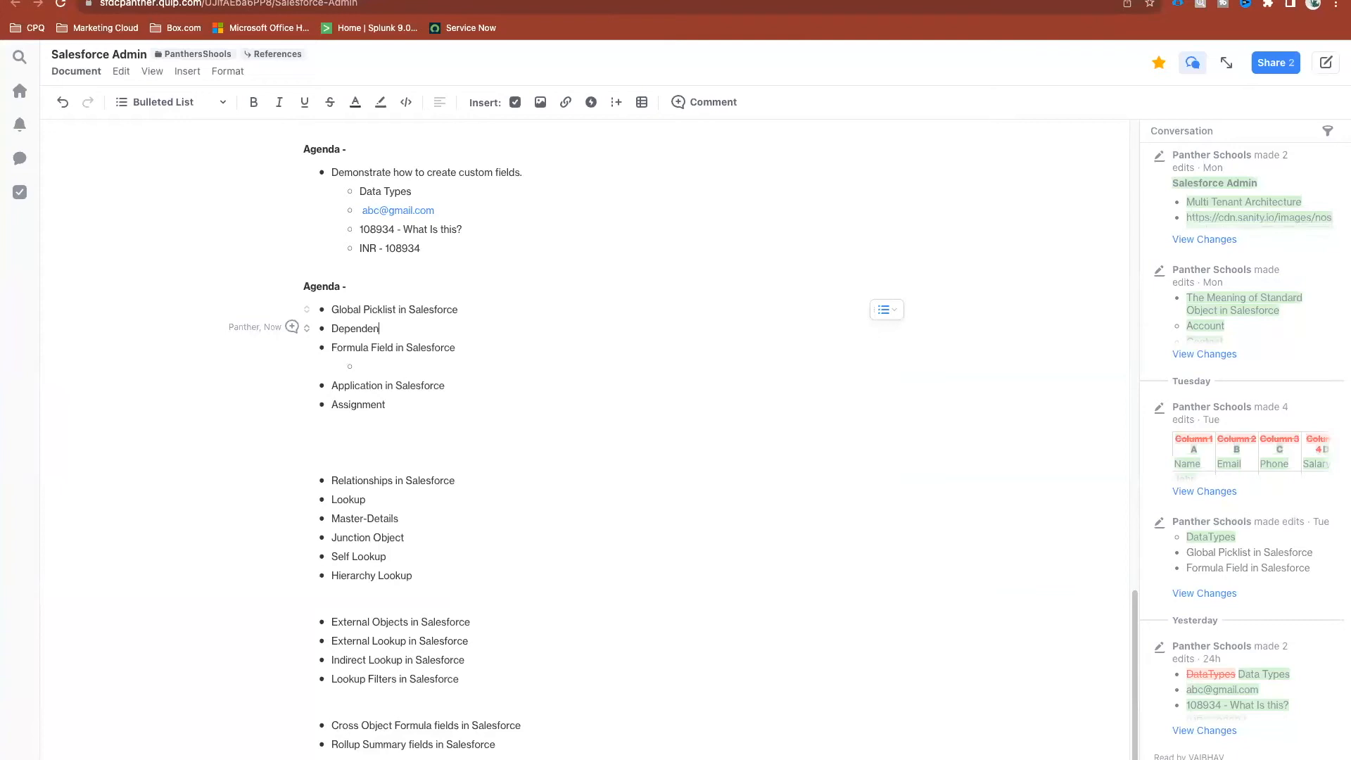
pyautogui.write('t Picklist')
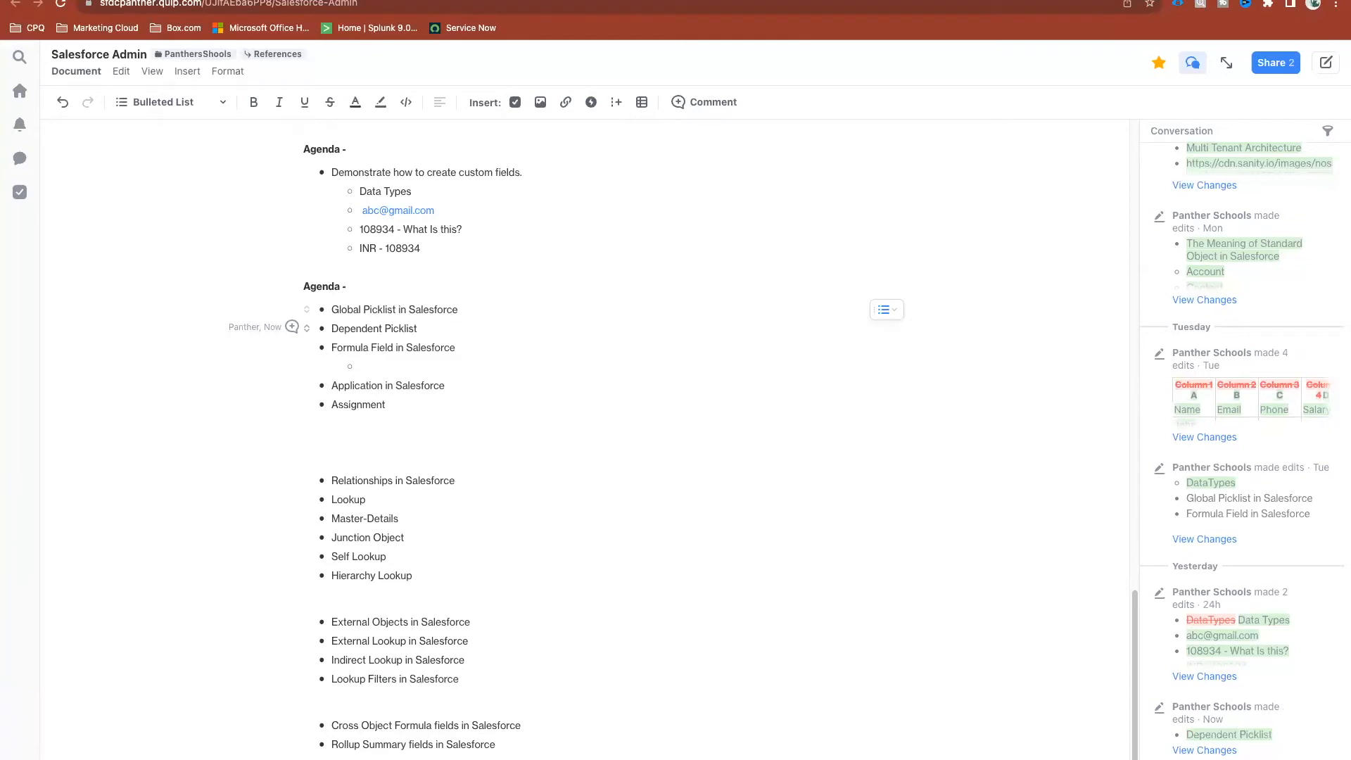
pyautogui.press('Return')
pyautogui.press('Tab')
pyautogui.write('Con')
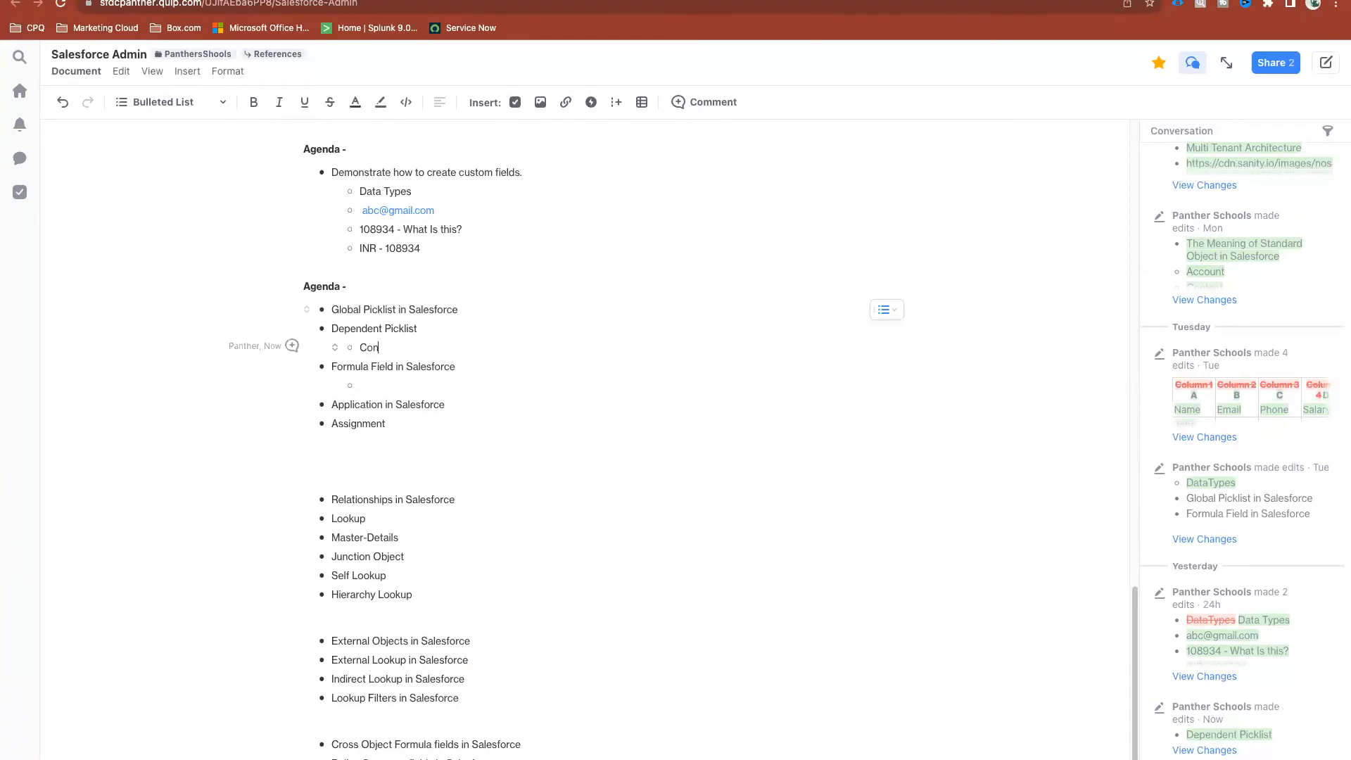
pyautogui.write('trolling Picklist')
pyautogui.press('Return')
pyautogui.write('Depe')
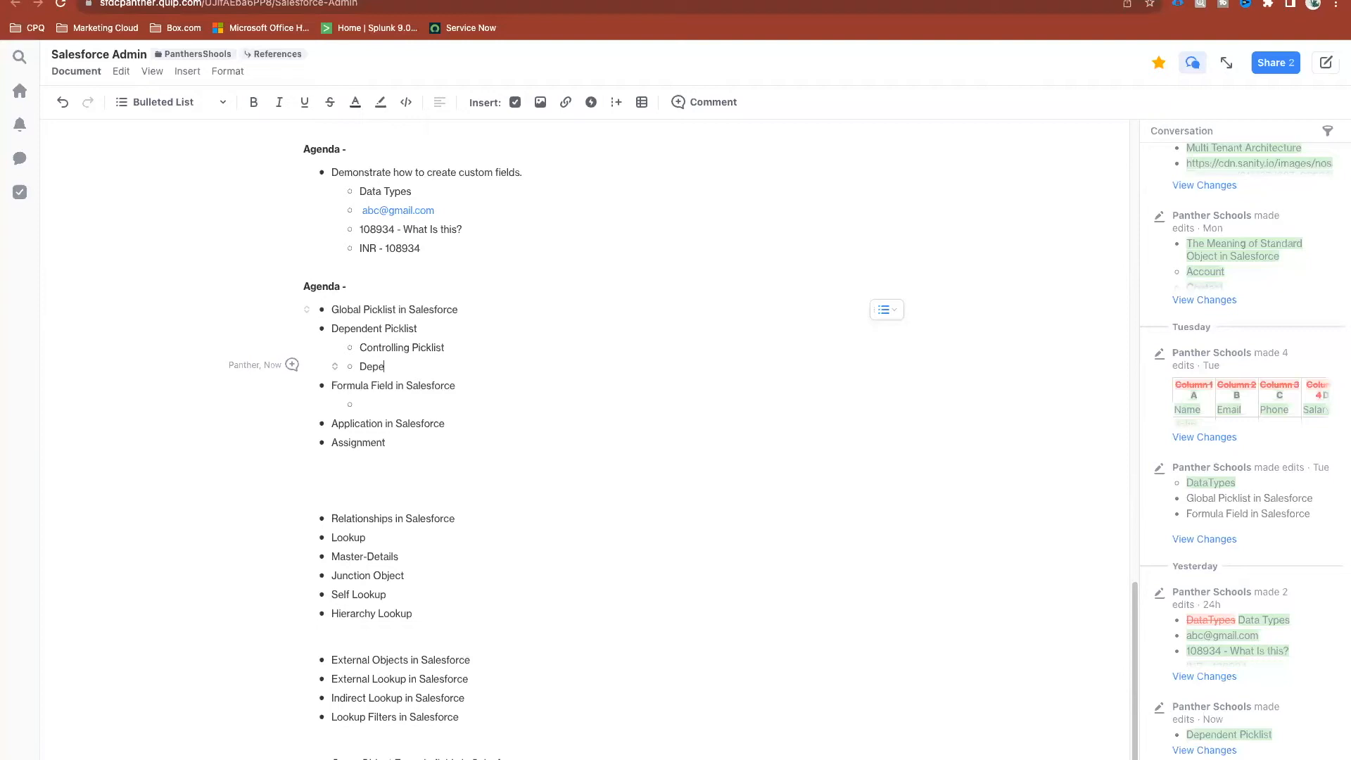
pyautogui.write('ndent Picli')
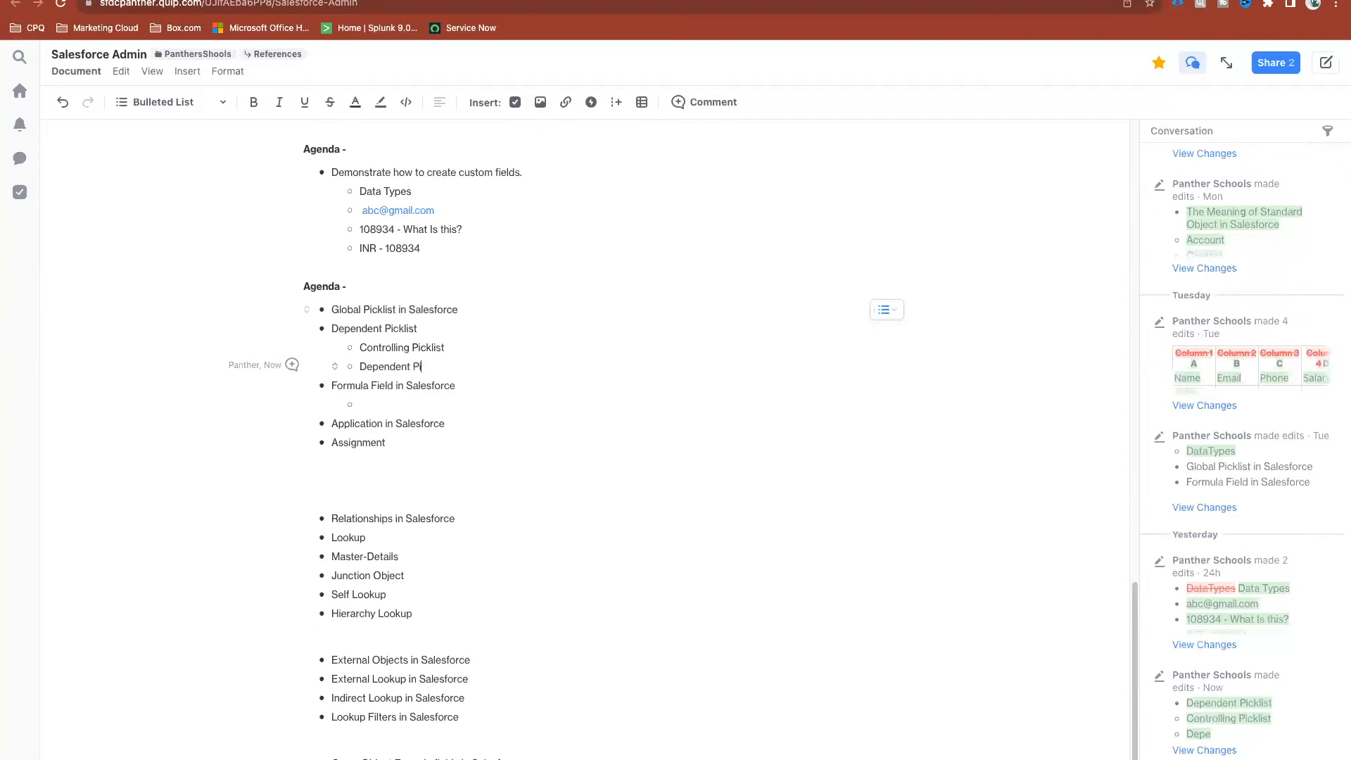
pyautogui.press('BackSpace')
pyautogui.press('BackSpace')
pyautogui.write('klist')
# Add empty indented bullets under both sub-items and rename them 'Controlling Field' and 'Dependent Field'
pyautogui.click(458, 347)
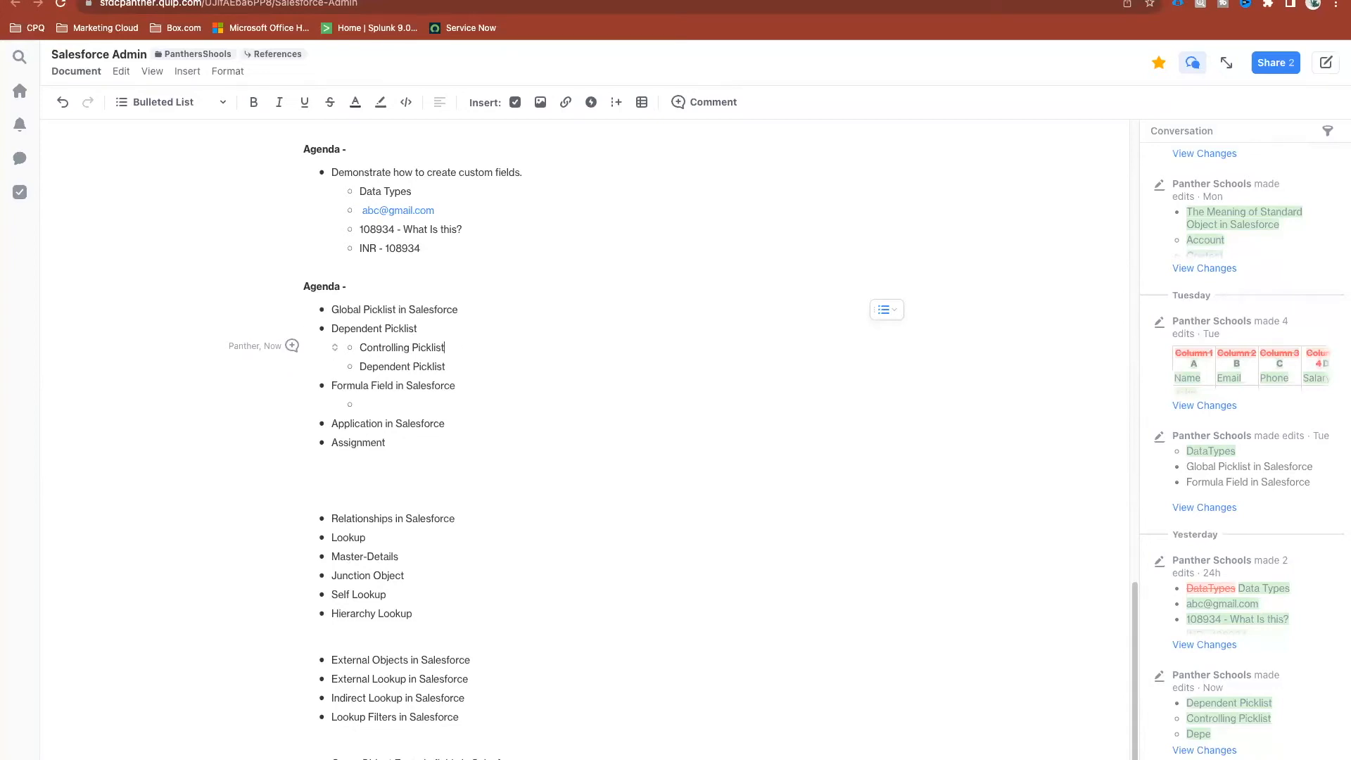
pyautogui.press('Return')
pyautogui.press('Tab')
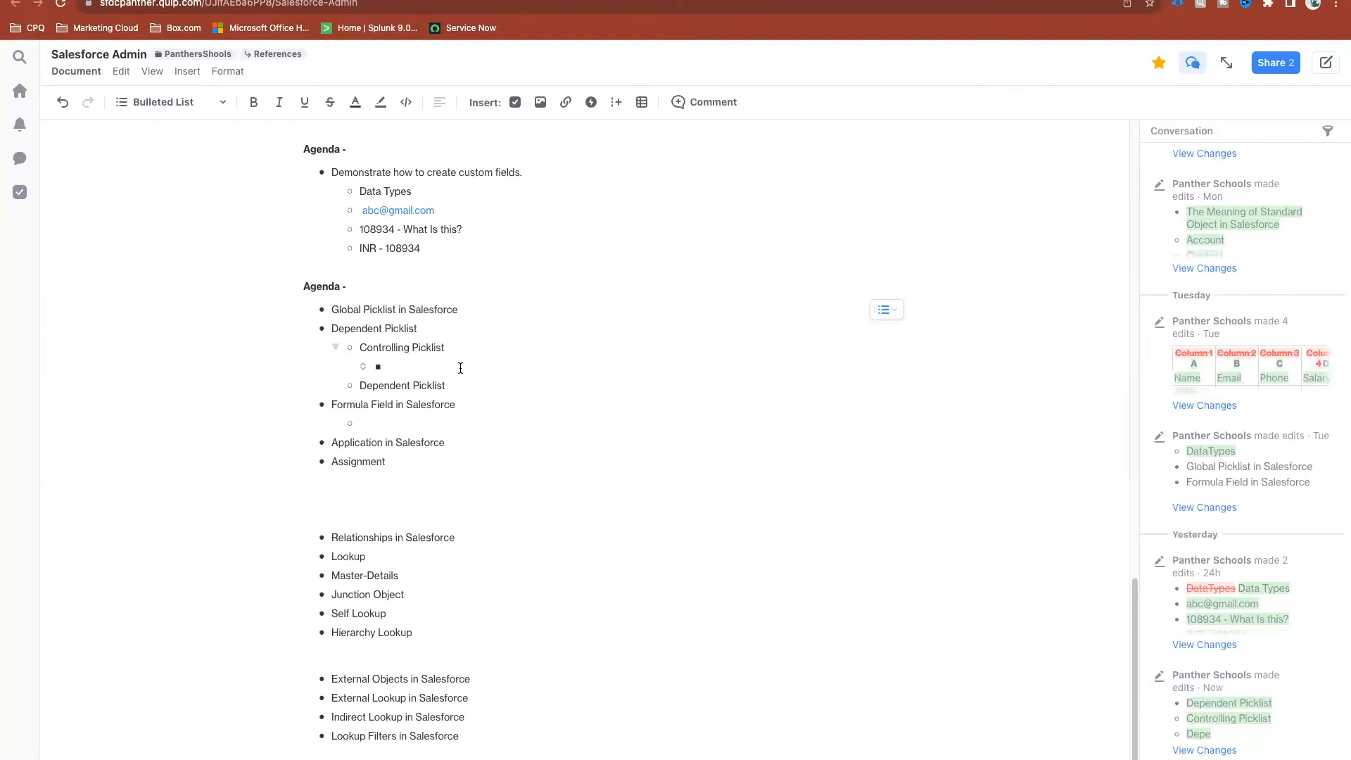
pyautogui.click(460, 385)
pyautogui.press('Return')
pyautogui.press('Tab')
pyautogui.click(404, 365)
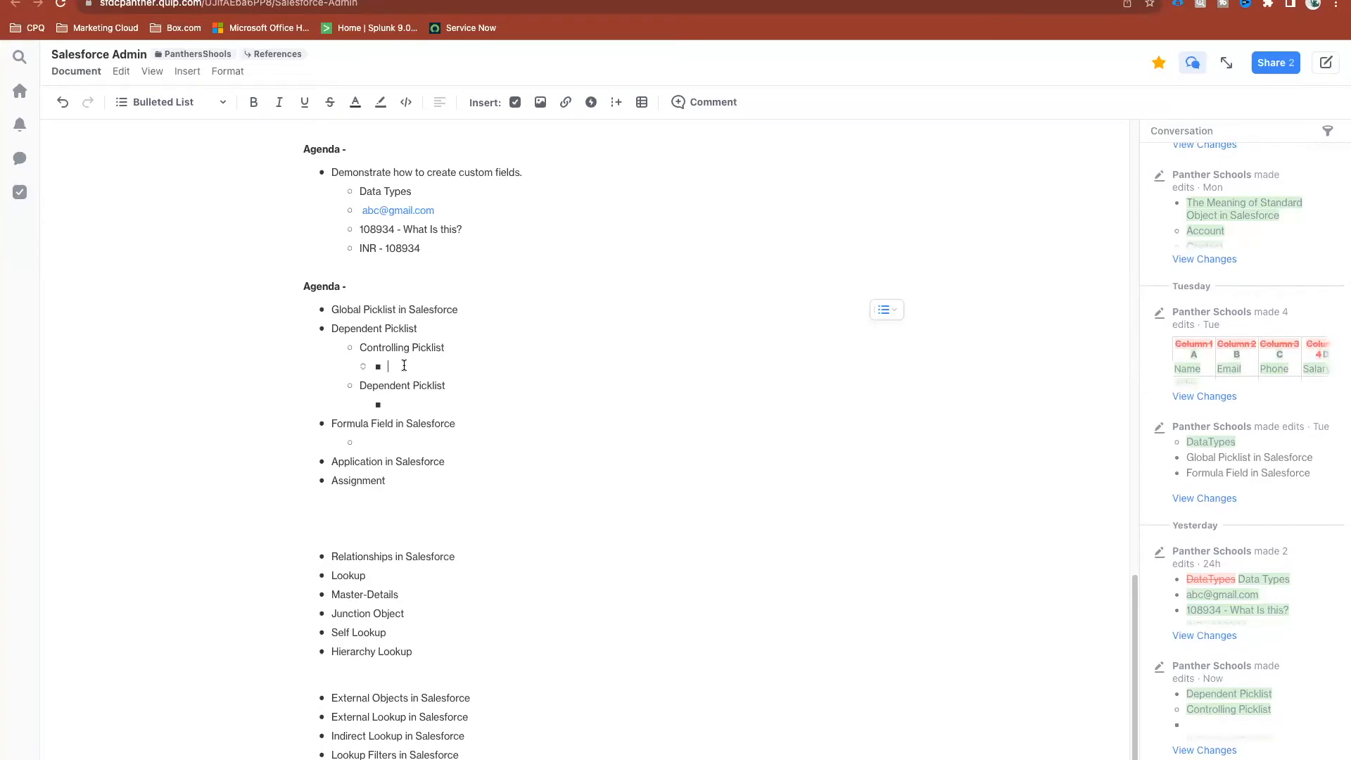
pyautogui.doubleClick(423, 348)
pyautogui.write('Field')
pyautogui.doubleClick(431, 386)
pyautogui.write('Field')
# List 'Picklist [Single - Select]' and 'Checkbox' under Controlling Field
pyautogui.click(417, 367)
pyautogui.write('Picklist')
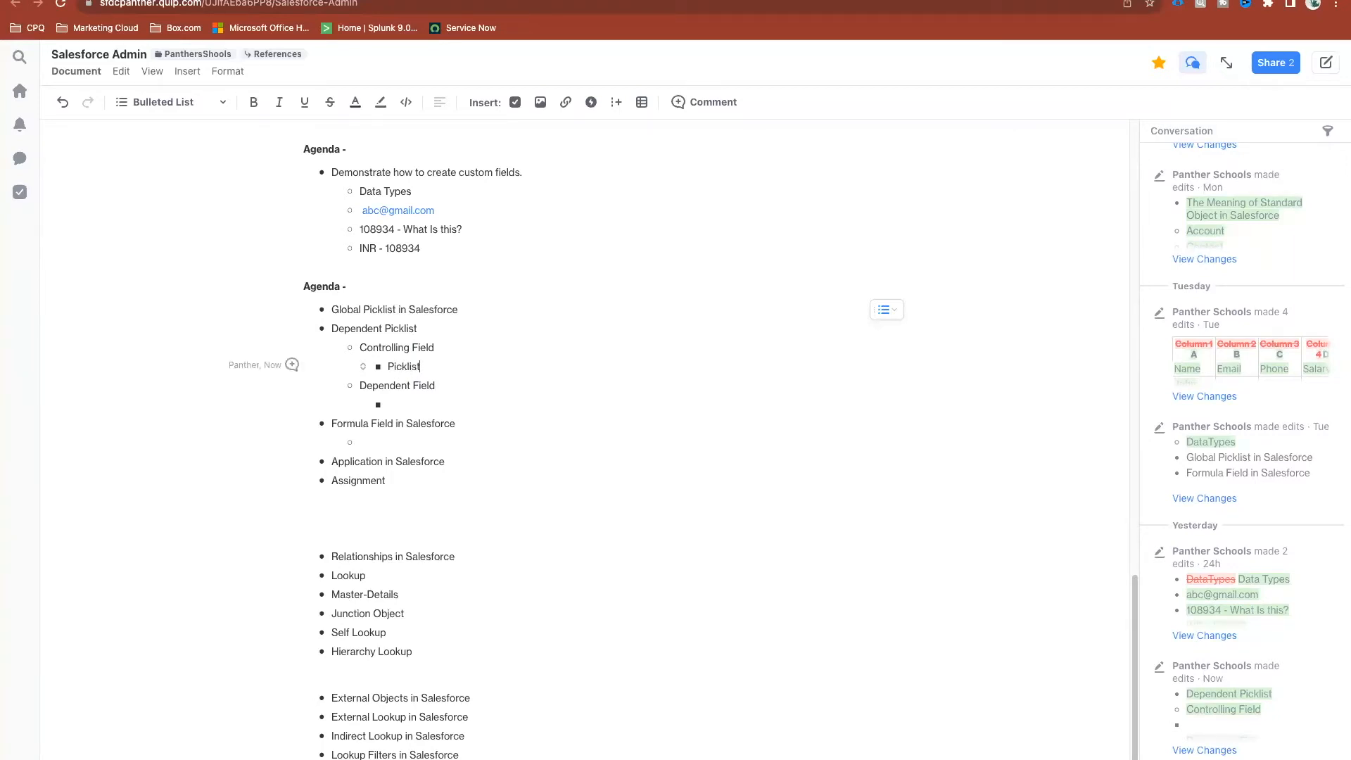
pyautogui.press('Return')
pyautogui.write('Checkbox')
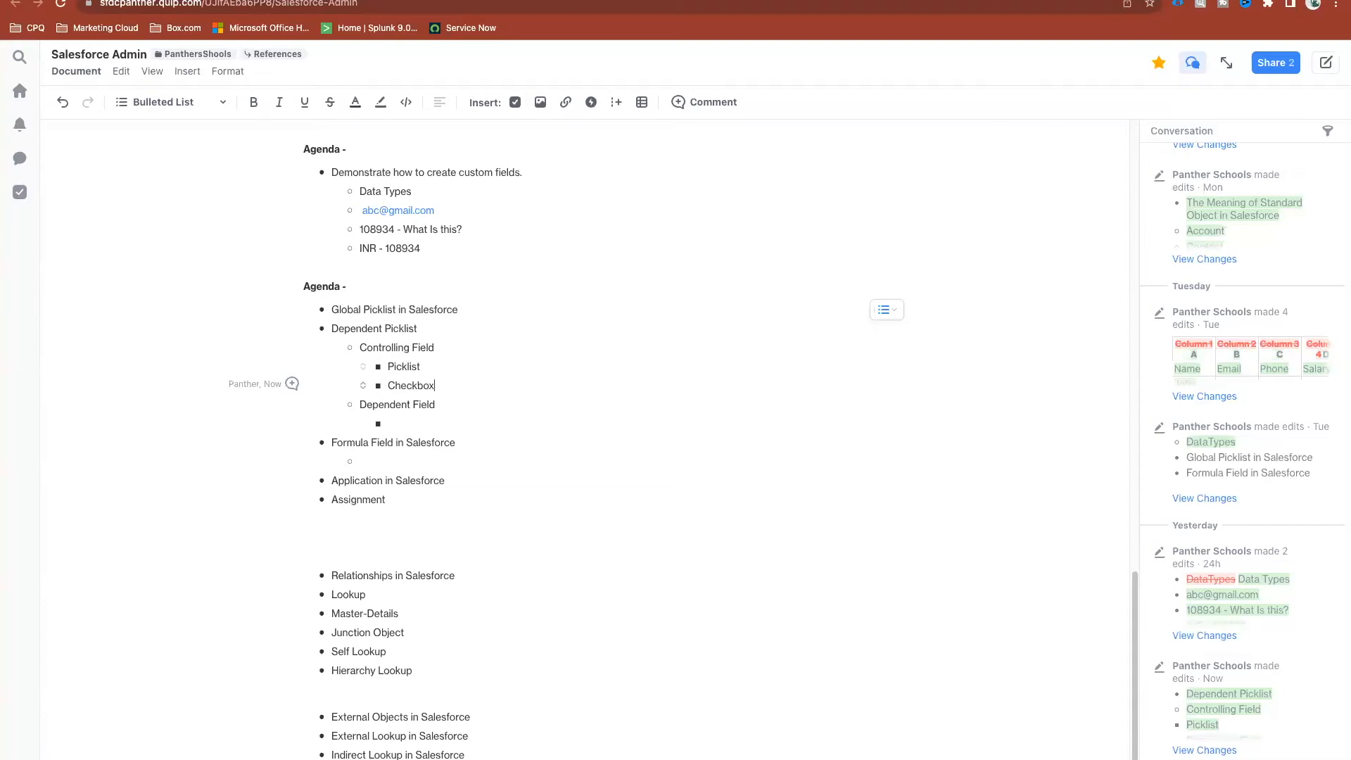
pyautogui.click(425, 366)
pyautogui.write('[Single')
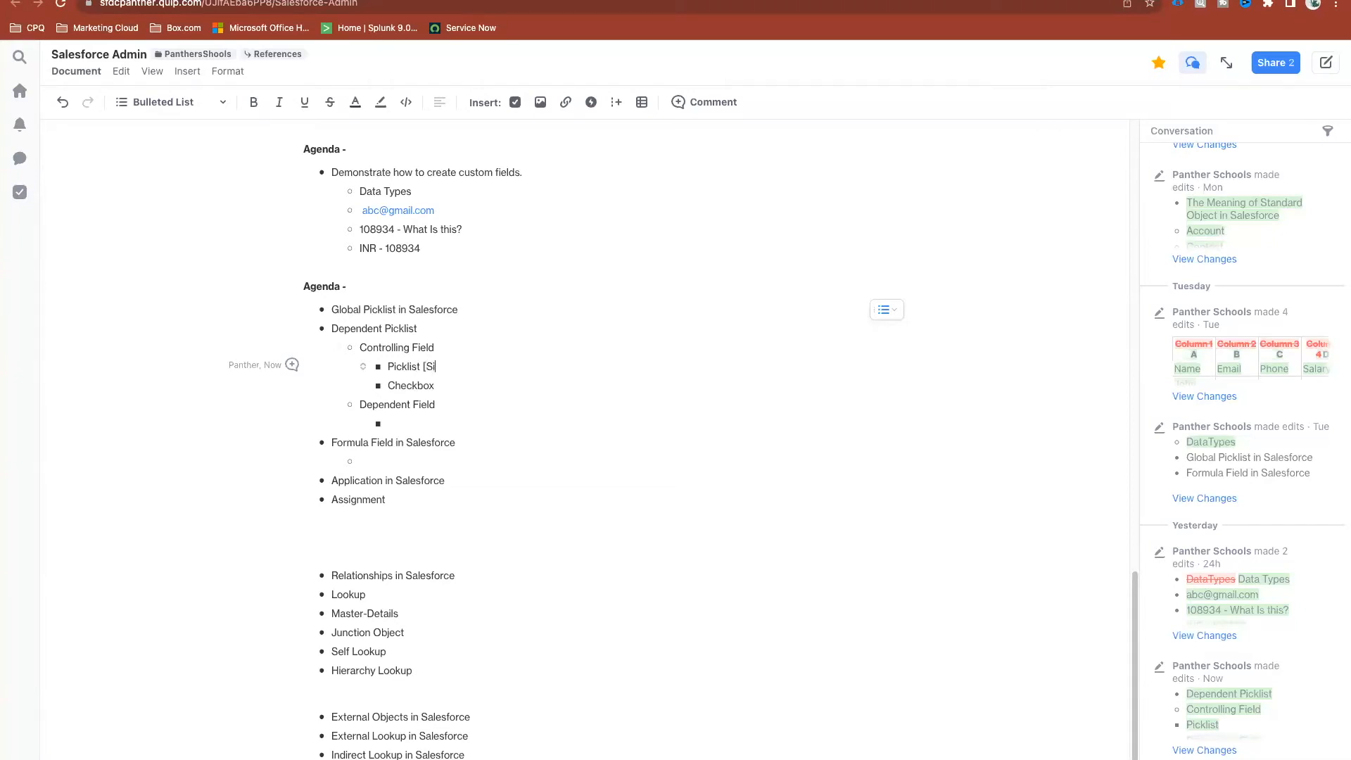
pyautogui.press('BackSpace')
pyautogui.press('BackSpace')
pyautogui.write('le - Select')
pyautogui.moveTo(498, 366); pyautogui.dragTo(389, 384)
pyautogui.click(440, 384)
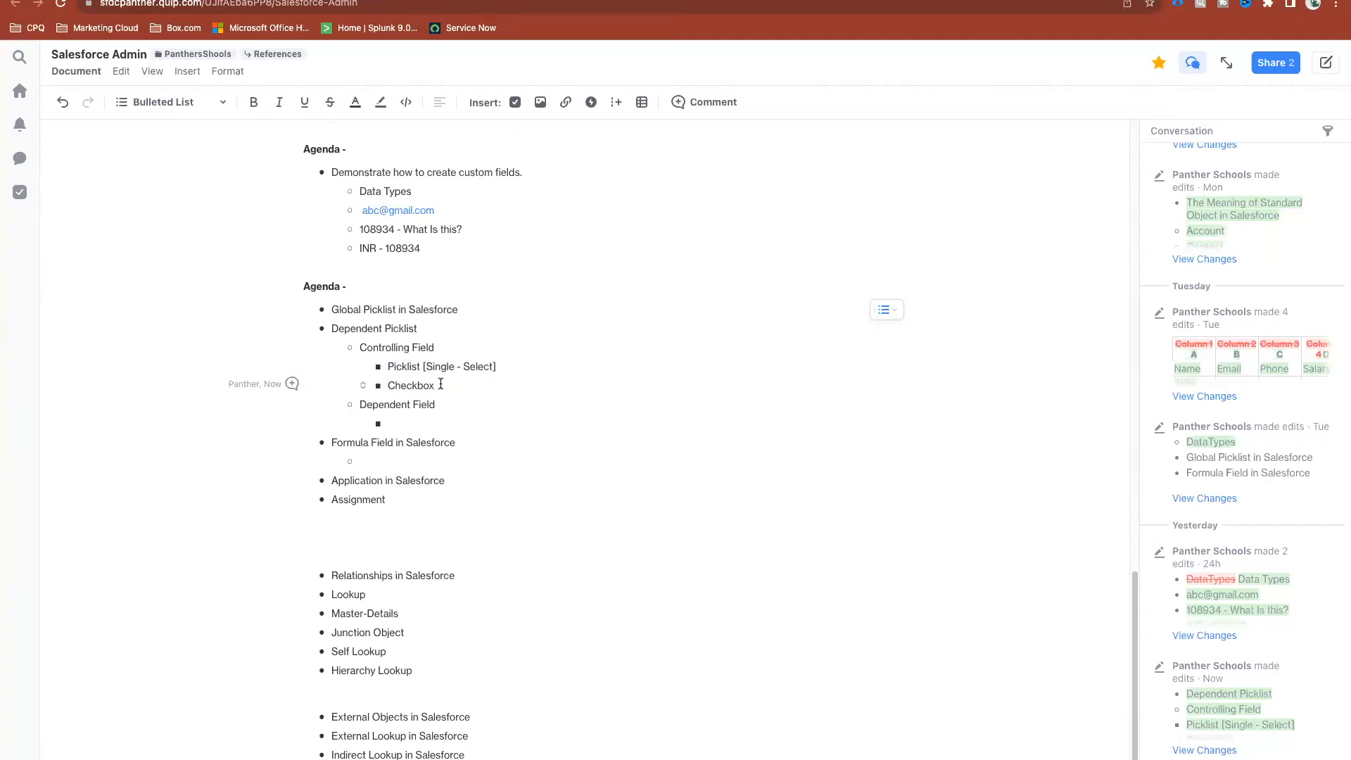
# Under Dependent Field, list 'Picklist [Single - Select]', 'Picklist [Multi - Select]' and 'Check - Need to check'
pyautogui.moveTo(388, 366); pyautogui.dragTo(498, 368)
pyautogui.press('super+c')
pyautogui.click(410, 422)
pyautogui.press('super+v')
pyautogui.press('Return')
pyautogui.press('super+v')
pyautogui.doubleClick(438, 443)
pyautogui.write('Multi')
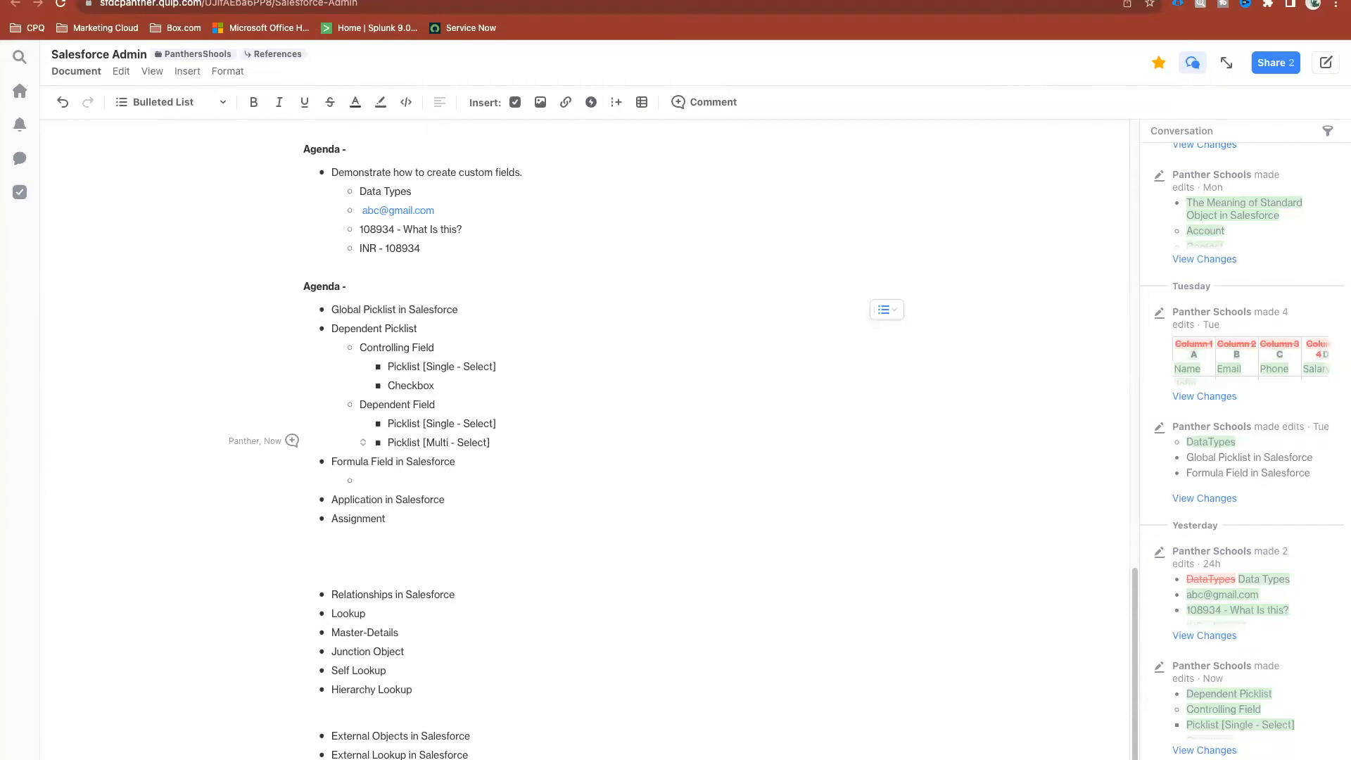
pyautogui.click(504, 445)
pyautogui.press('Return')
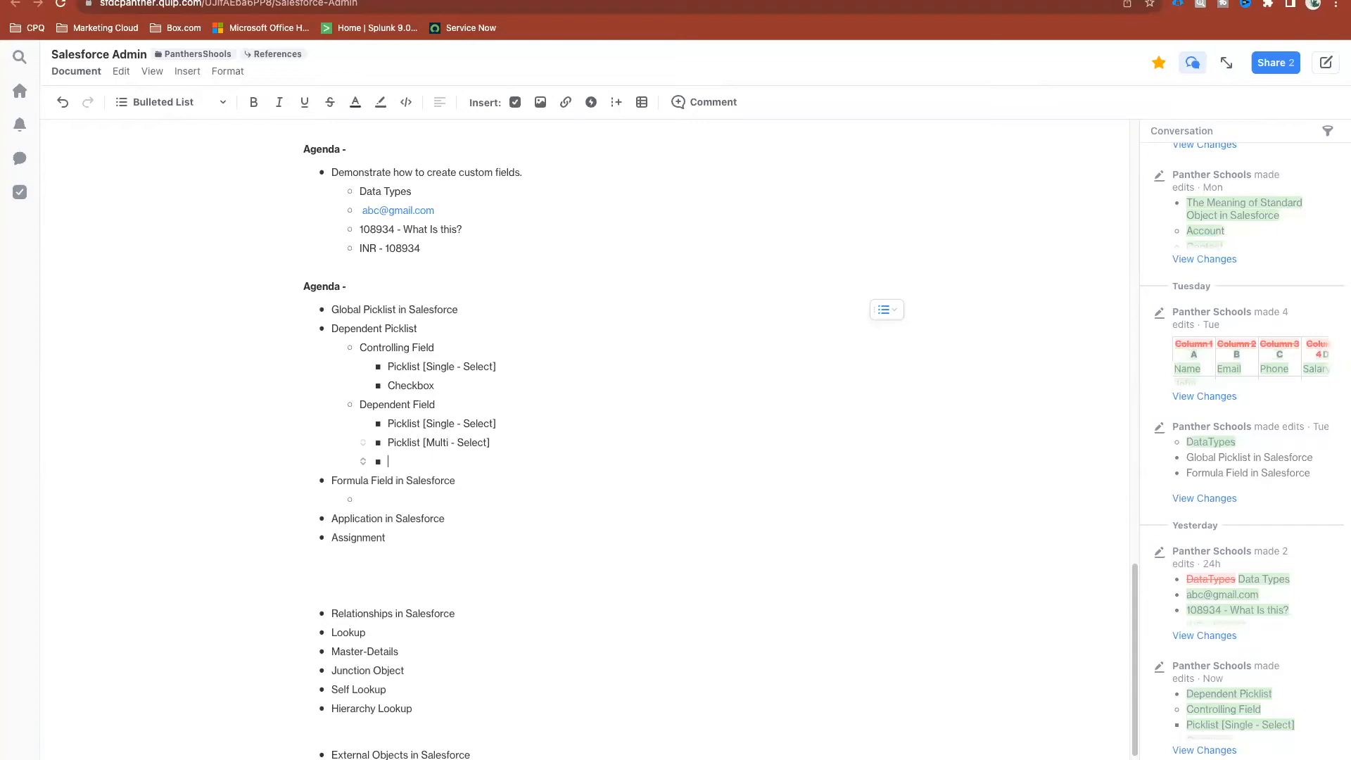
pyautogui.press('BackSpace')
pyautogui.press('BackSpace')
pyautogui.press('BackSpace')
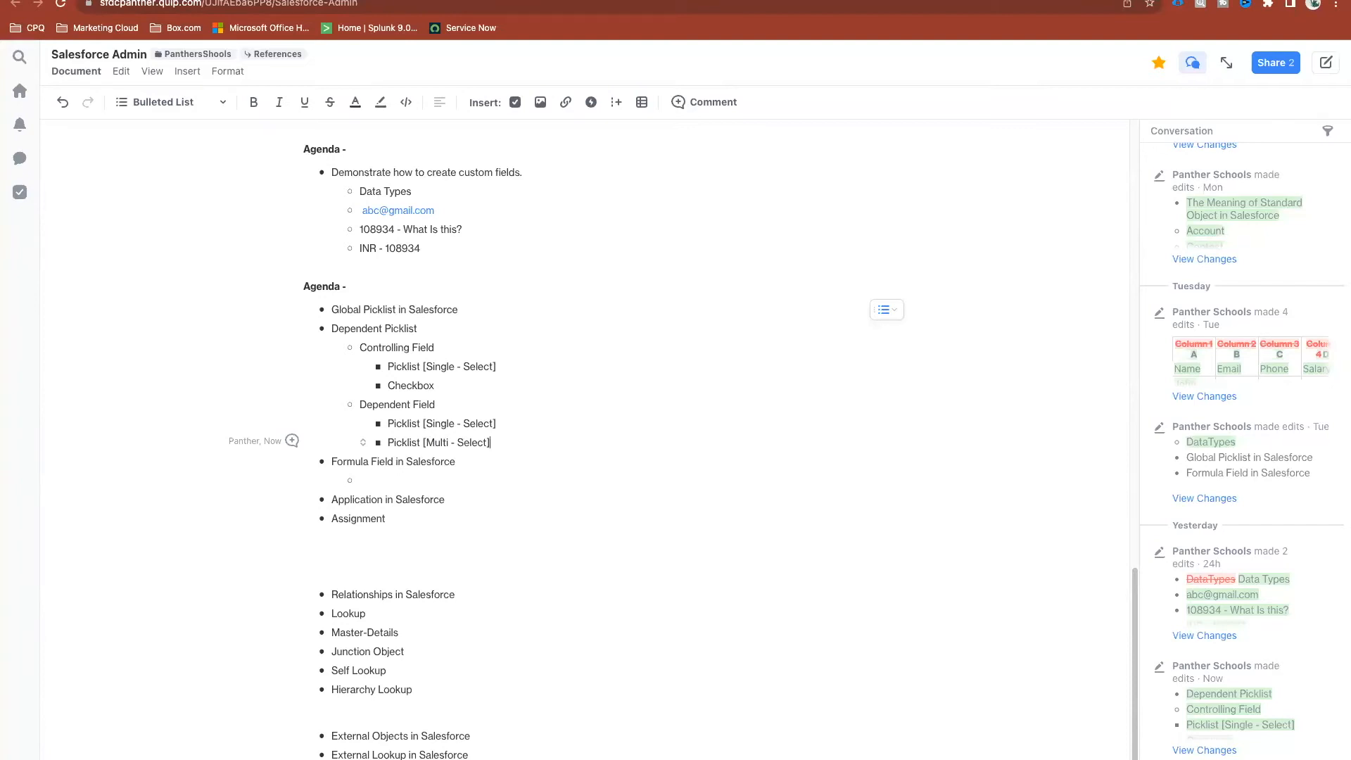
pyautogui.press('Return')
pyautogui.write('Check - Need to check')
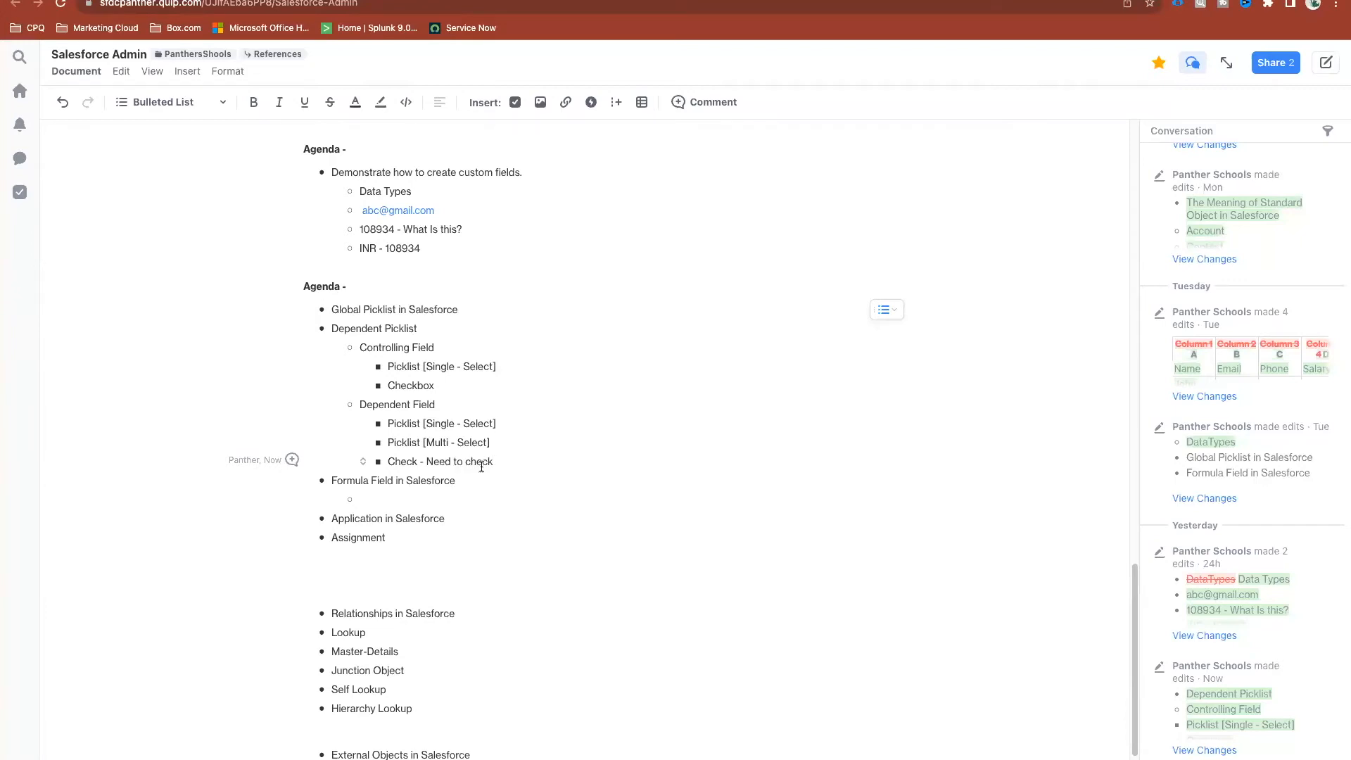
# Add a 'Standard Picklist Field' can-not-be-used bullet ending with '- Need to check'
pyautogui.moveTo(494, 461); pyautogui.dragTo(361, 348)
pyautogui.click(469, 389)
pyautogui.click(503, 460)
pyautogui.press('Return')
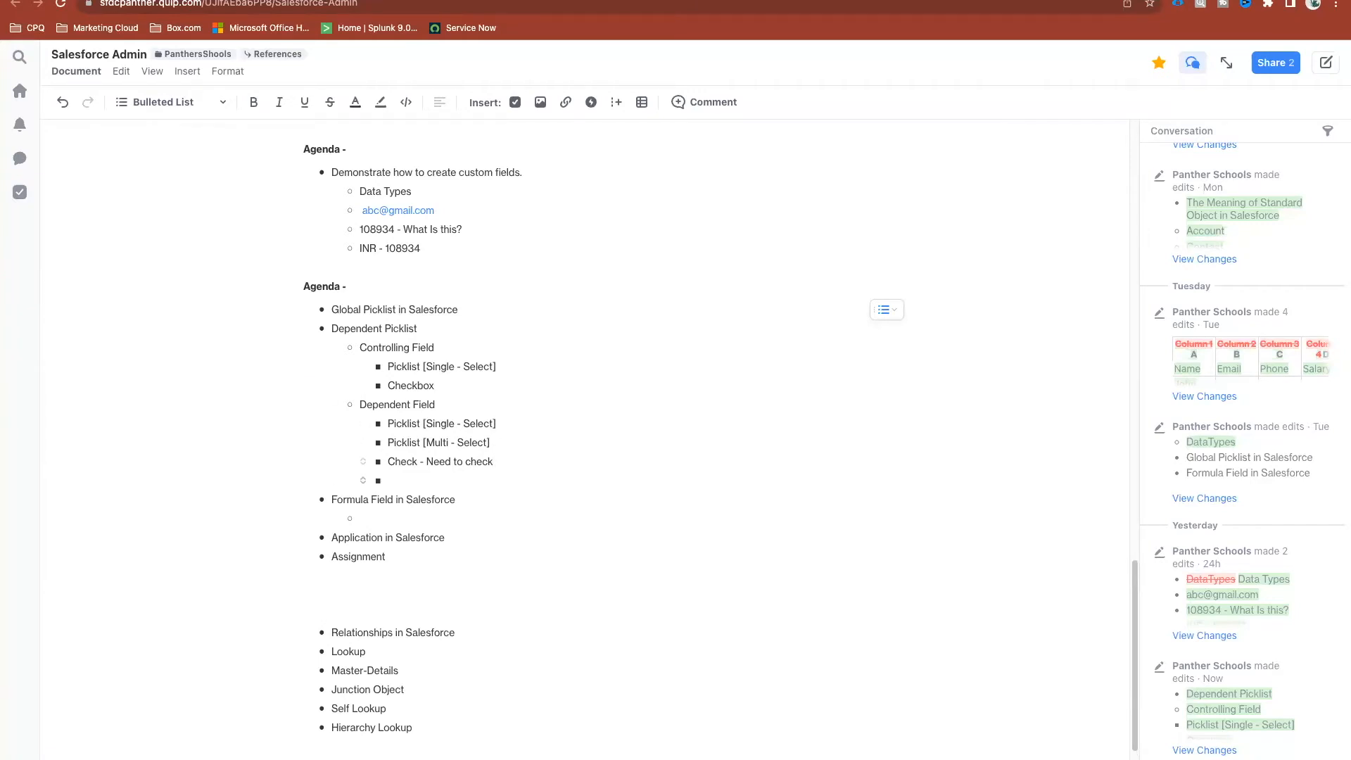
pyautogui.write('Standard Picklist')
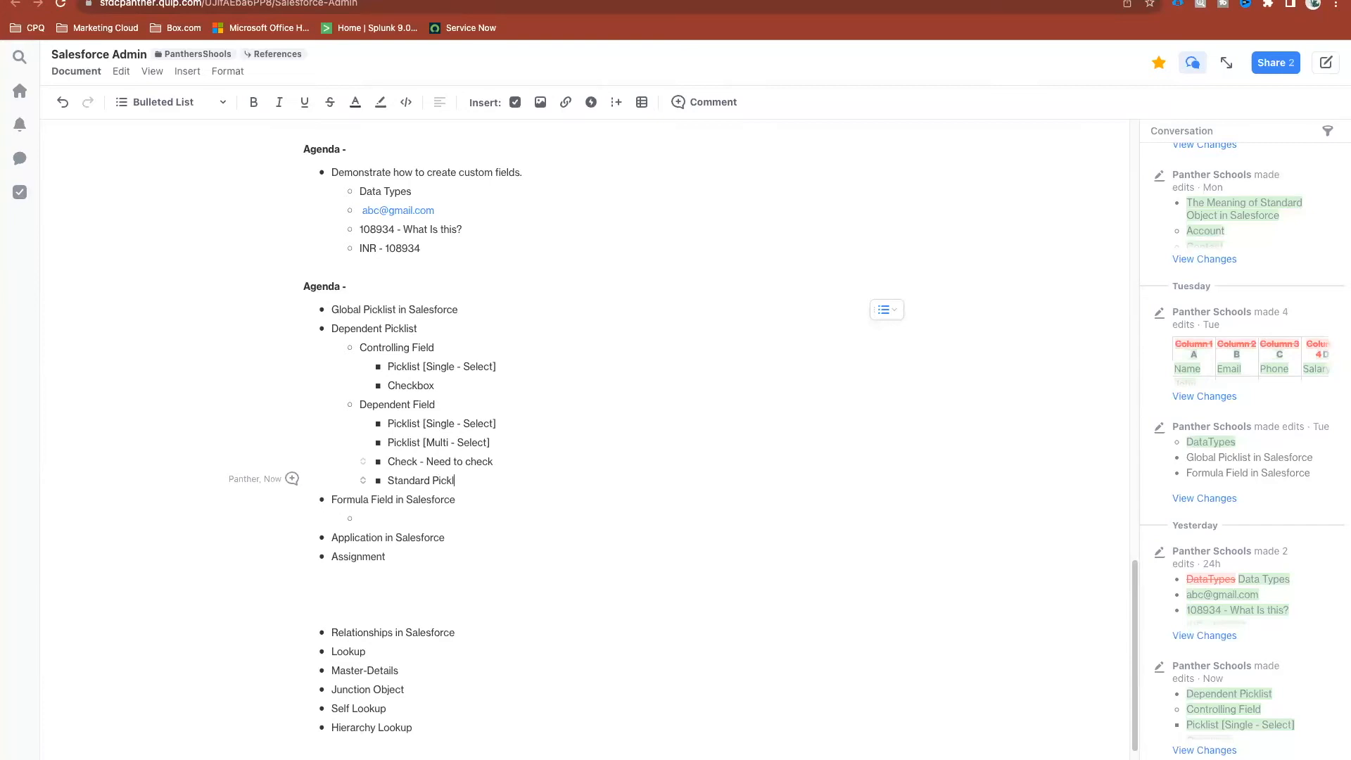
pyautogui.write('ield. C Can not be used -')
pyautogui.moveTo(420, 461); pyautogui.dragTo(514, 460)
pyautogui.hotkey('ctrl', 'c')
pyautogui.click(584, 480)
pyautogui.hotkey('ctrl', 'v')
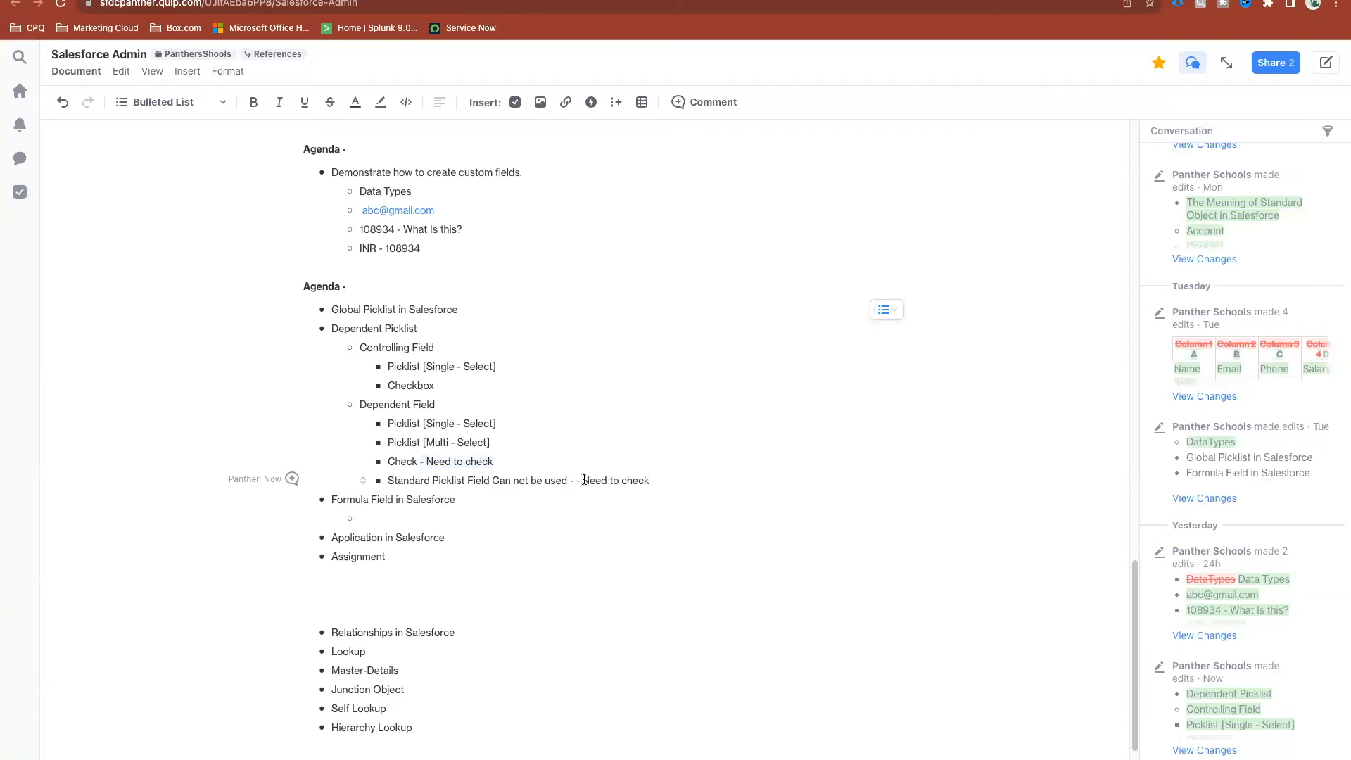
pyautogui.click(584, 479)
pyautogui.press('BackSpace')
pyautogui.press('BackSpace')
# Add 'Standard Picklist Field Can be used' under Checkbox, then return to Salesforce Setup
pyautogui.moveTo(388, 481); pyautogui.dragTo(485, 478)
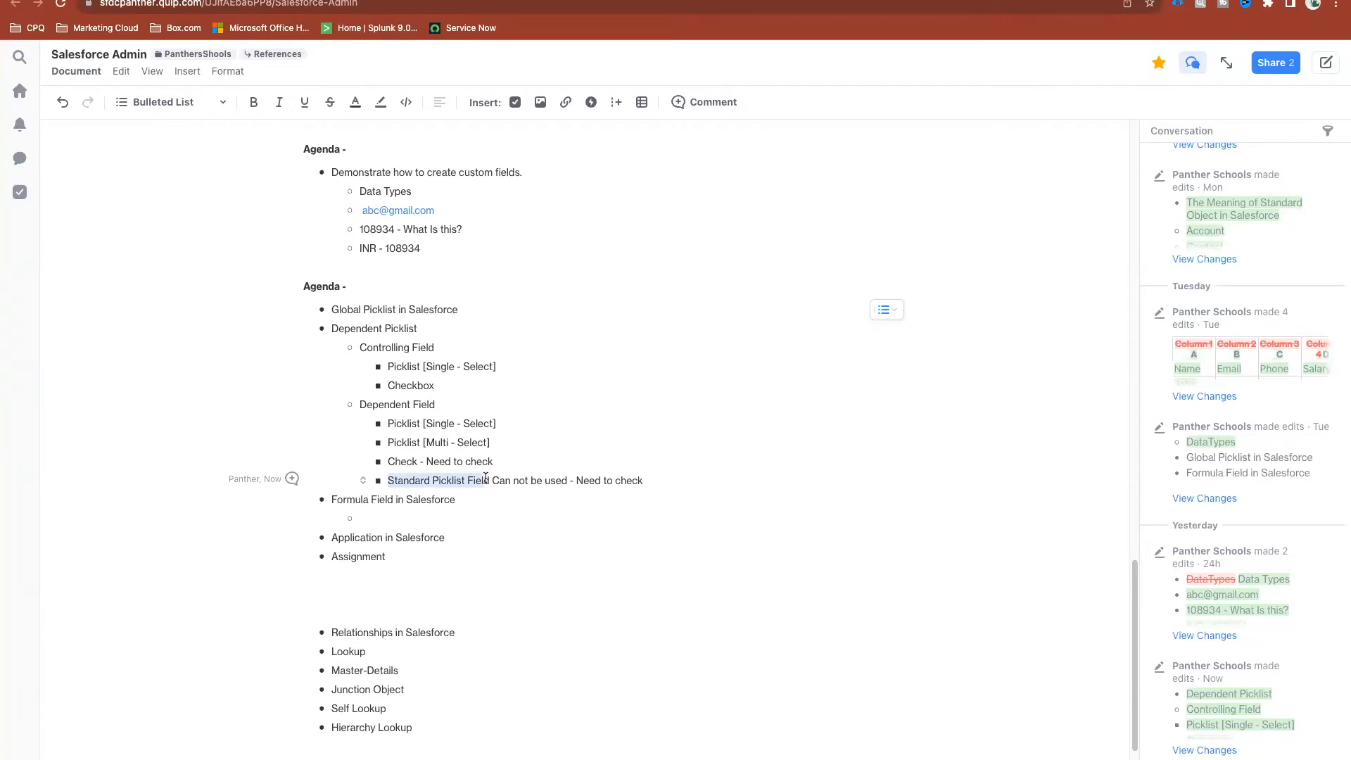
pyautogui.click(489, 478)
pyautogui.moveTo(488, 478); pyautogui.dragTo(387, 478)
pyautogui.press('super+c')
pyautogui.click(465, 387)
pyautogui.press('Return')
pyautogui.press('super+v')
pyautogui.write('Can be user')
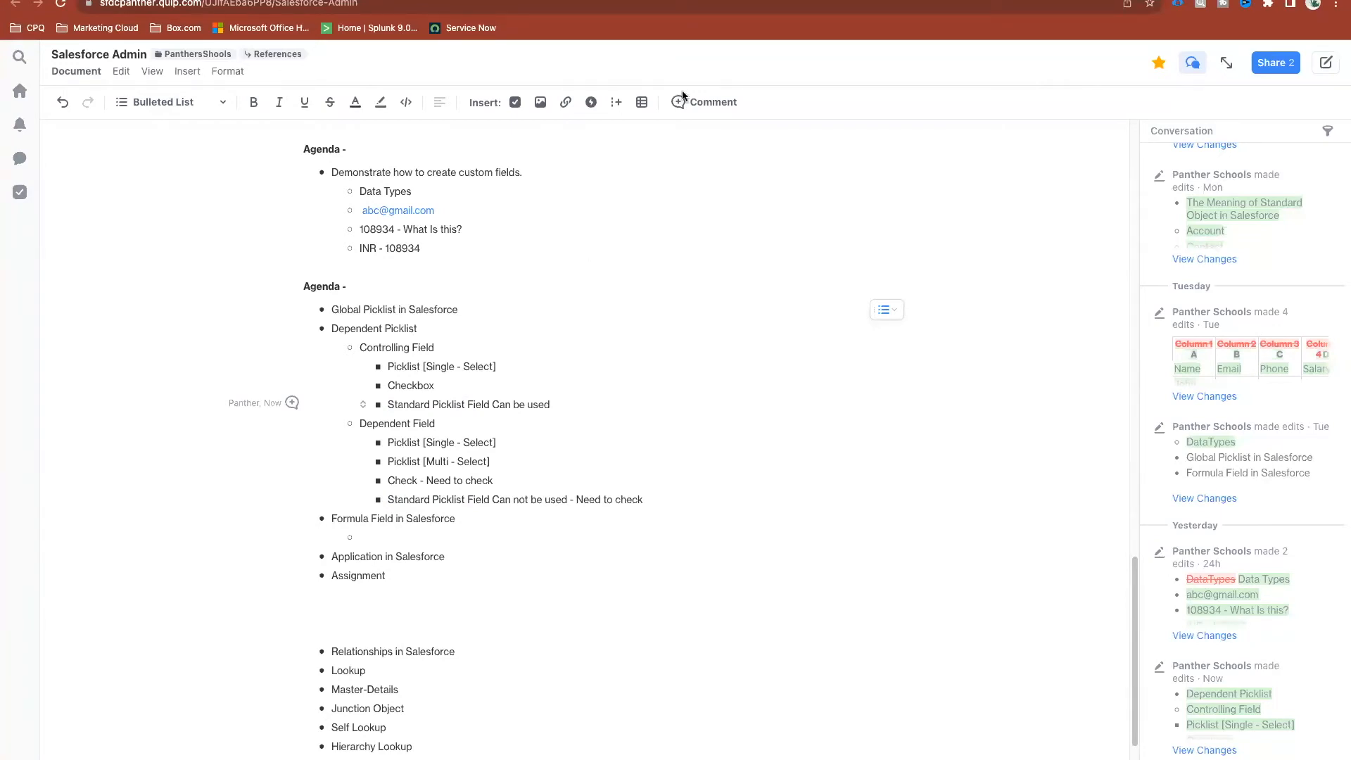
pyautogui.click(394, 2)
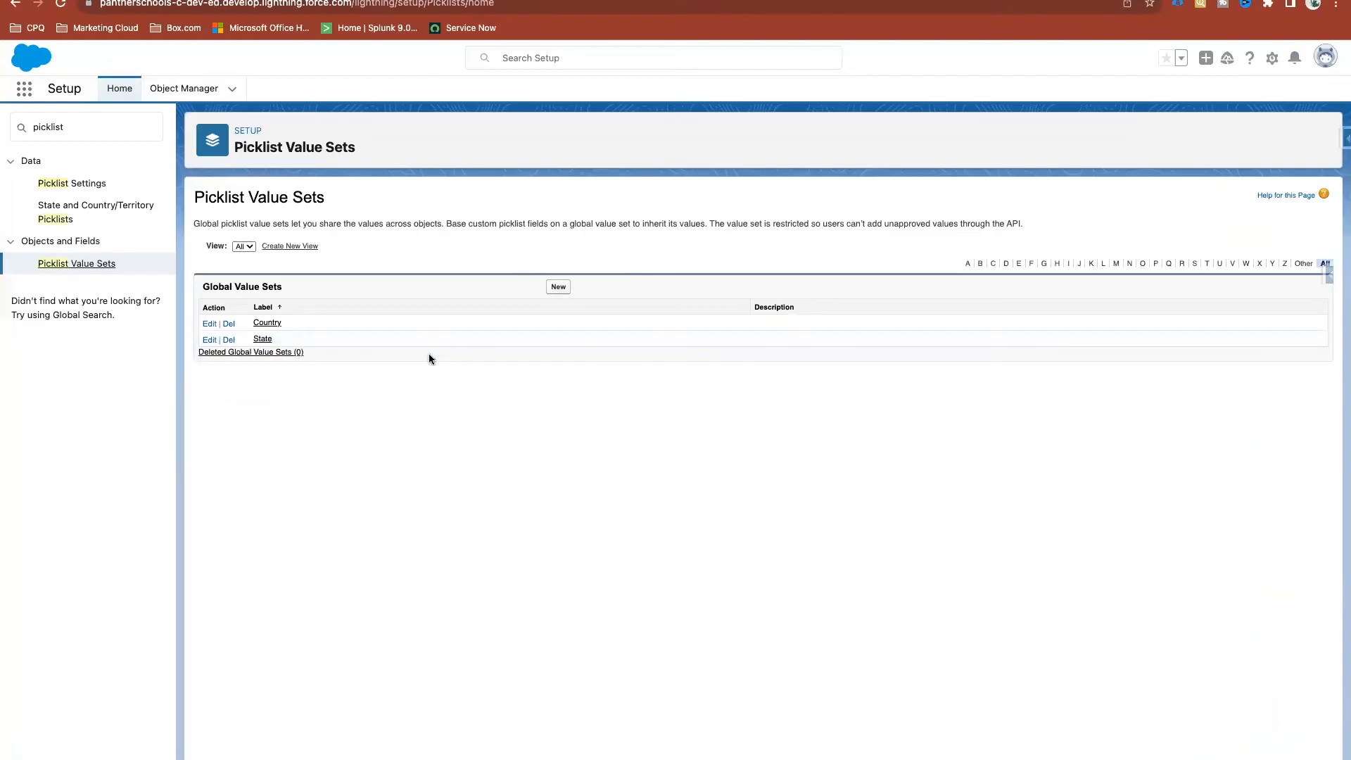
# Open the State global value set and bring up its Add Picklist Values form
pyautogui.click(265, 341)
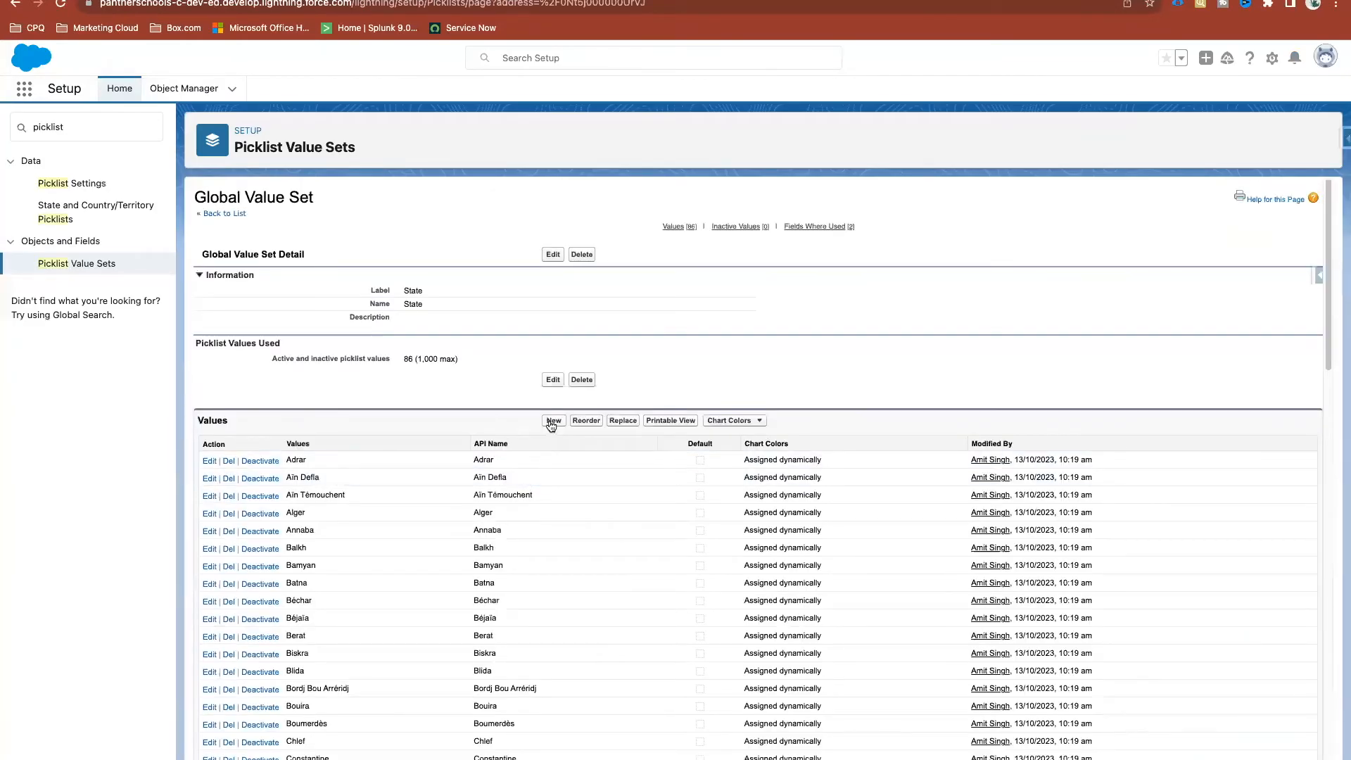
pyautogui.click(553, 421)
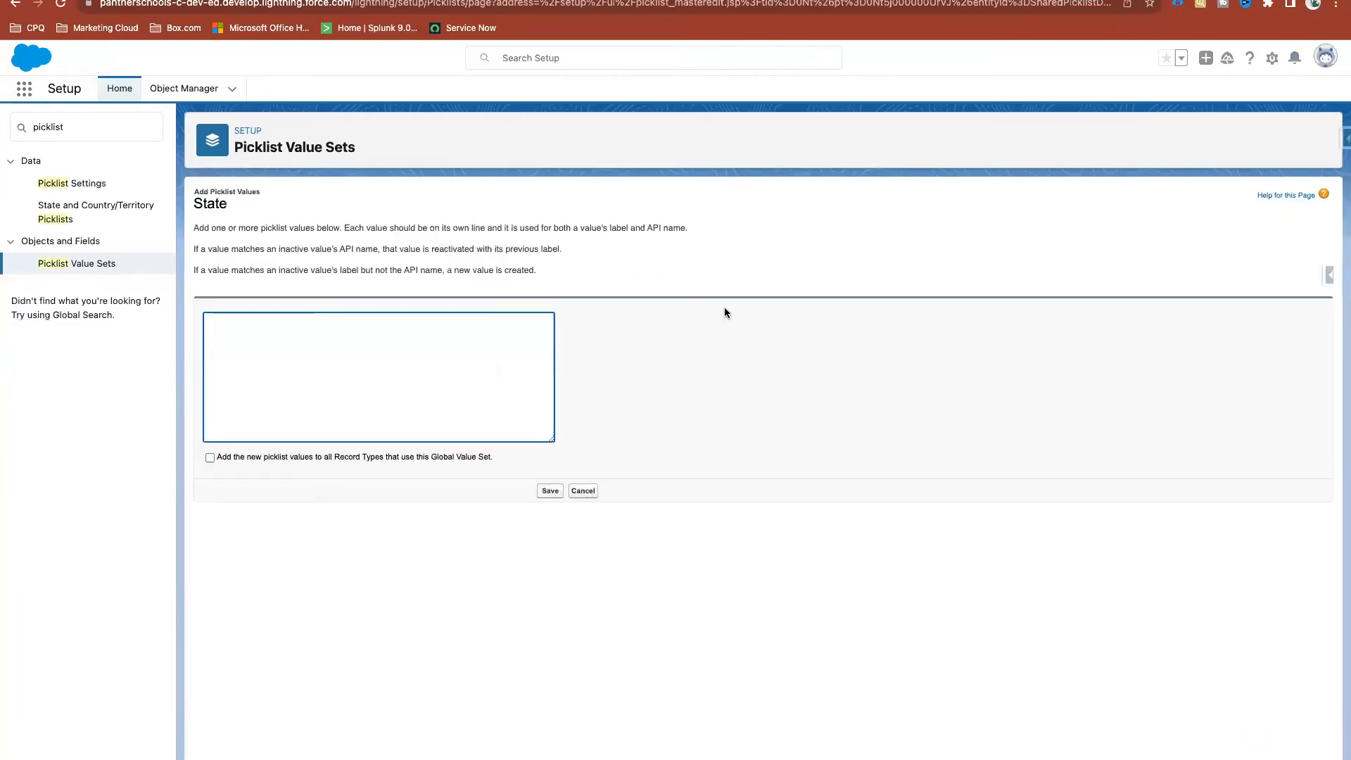
pyautogui.click(583, 490)
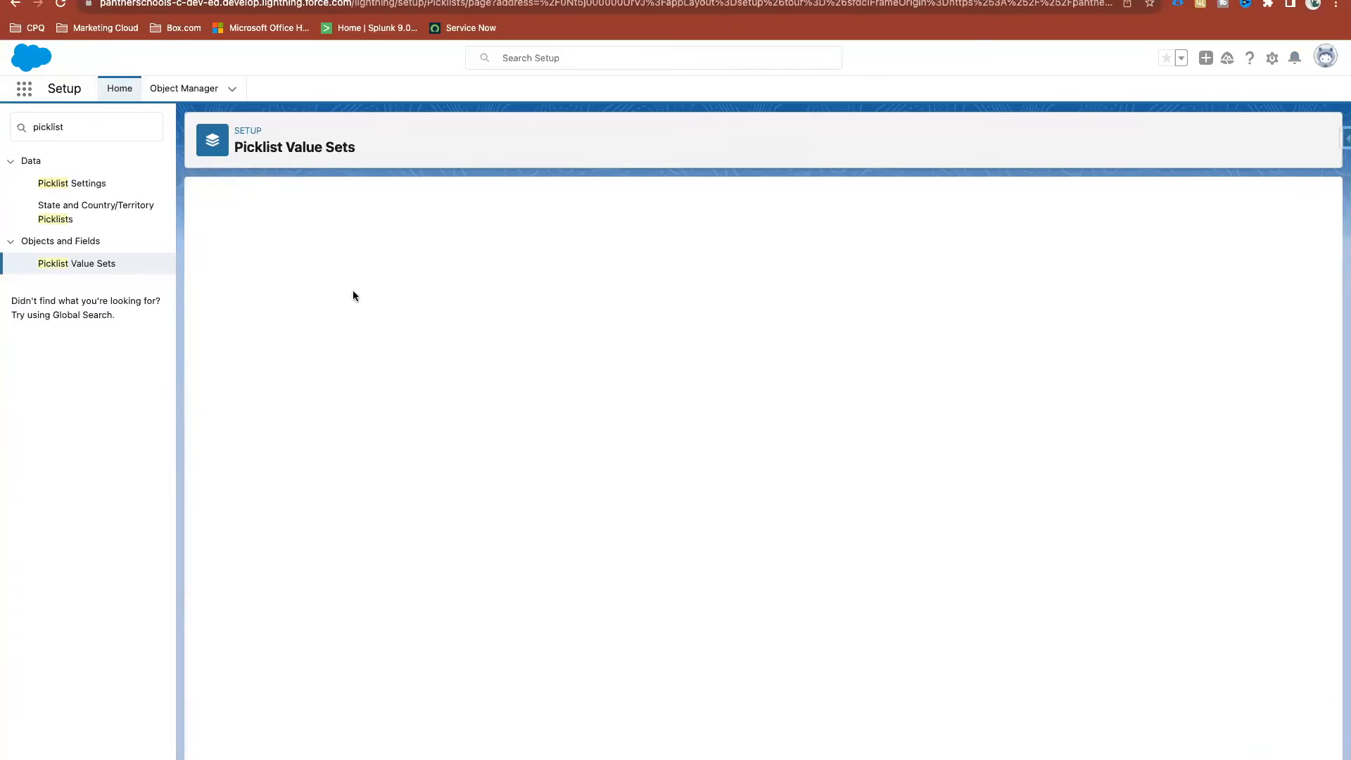
pyautogui.click(69, 264)
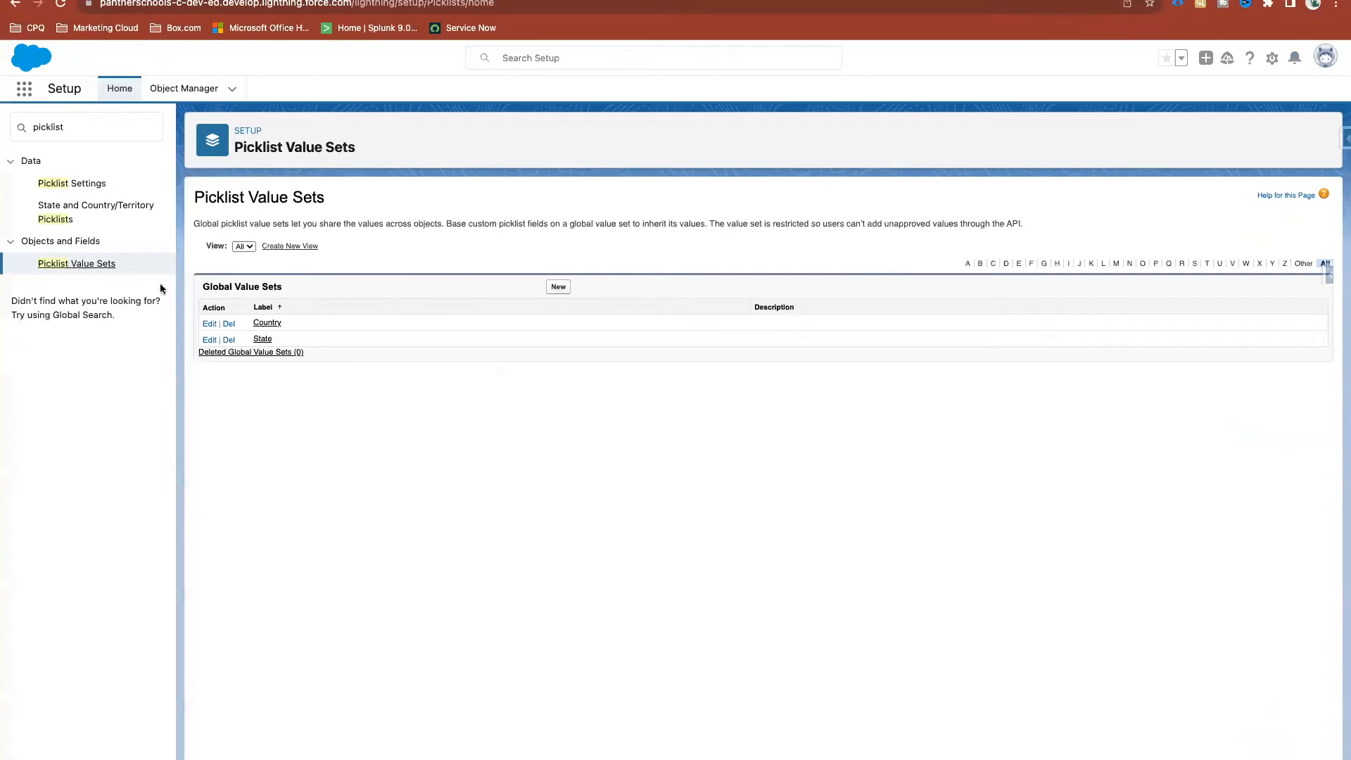
pyautogui.click(262, 340)
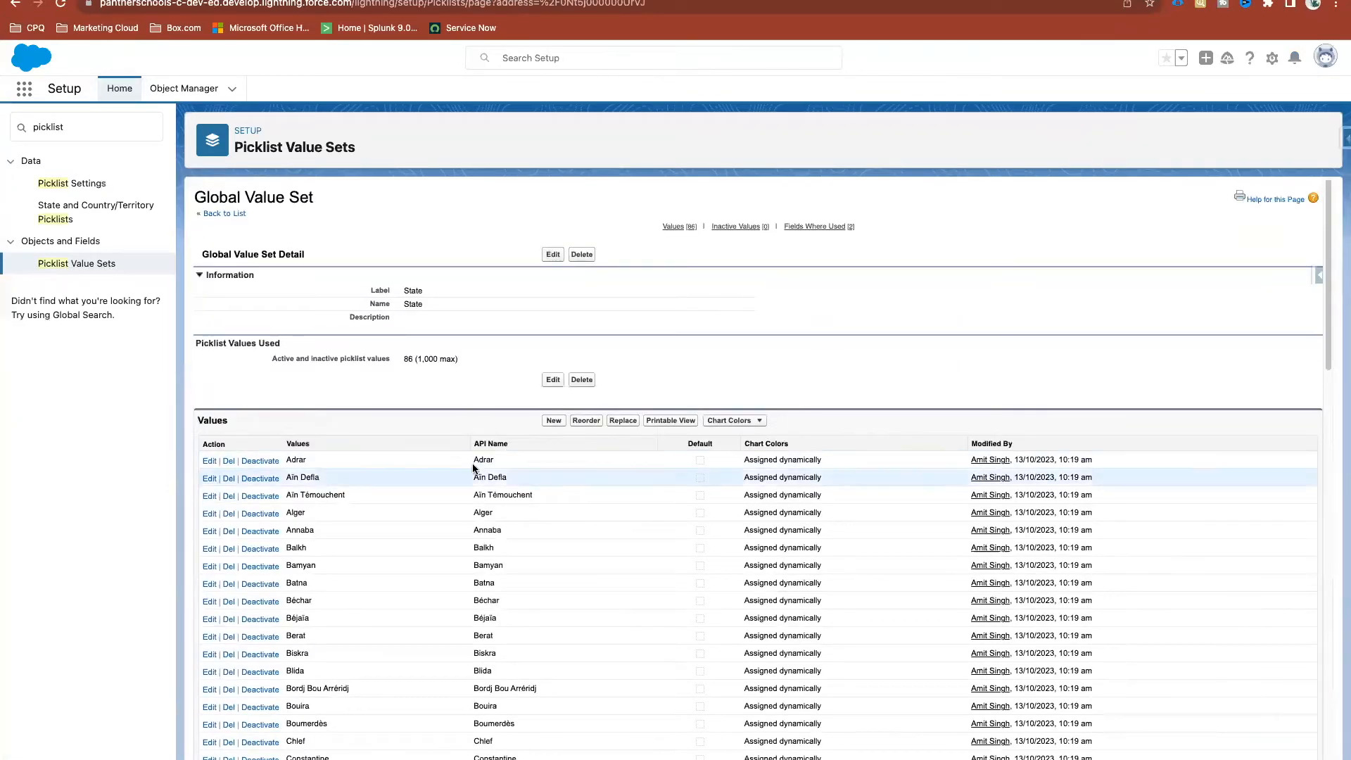
pyautogui.click(544, 422)
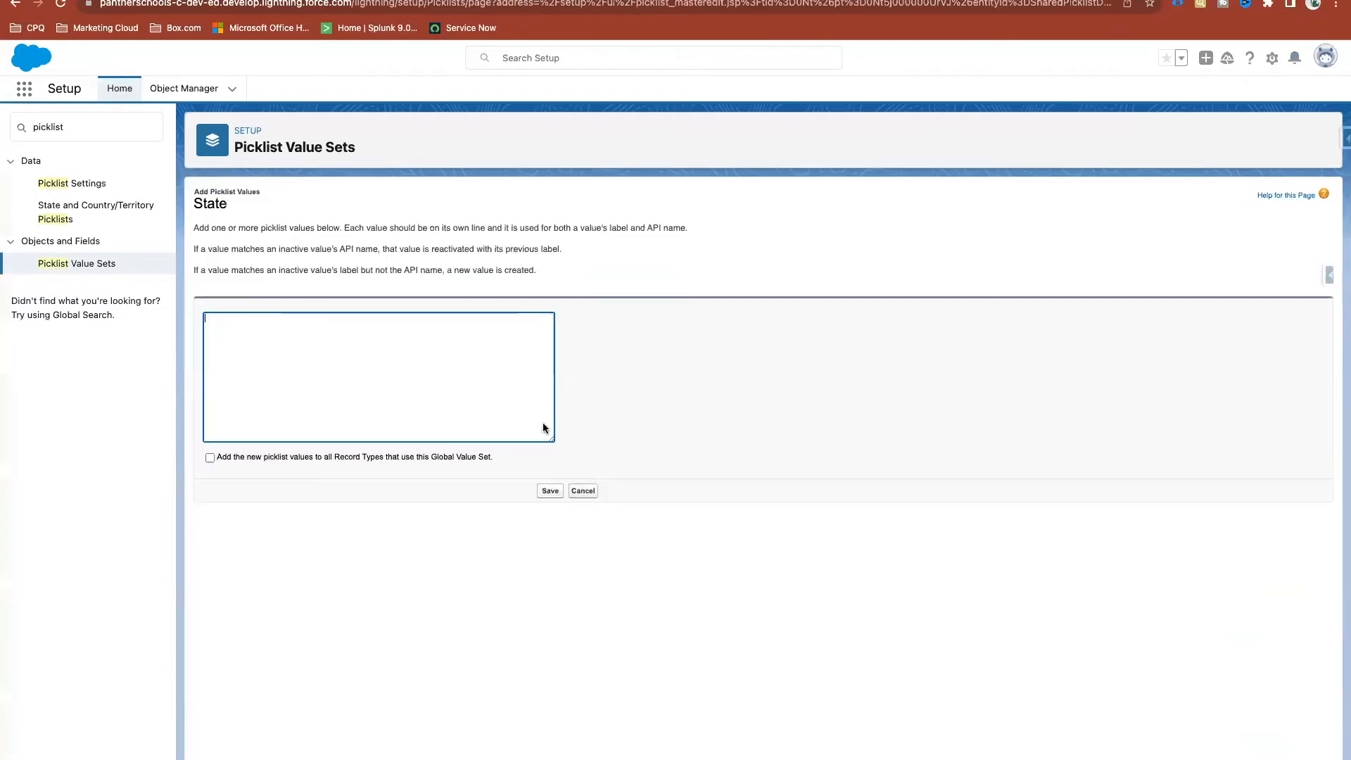
# Select India's full list of states in Bard's country-states table
pyautogui.click(814, 0)
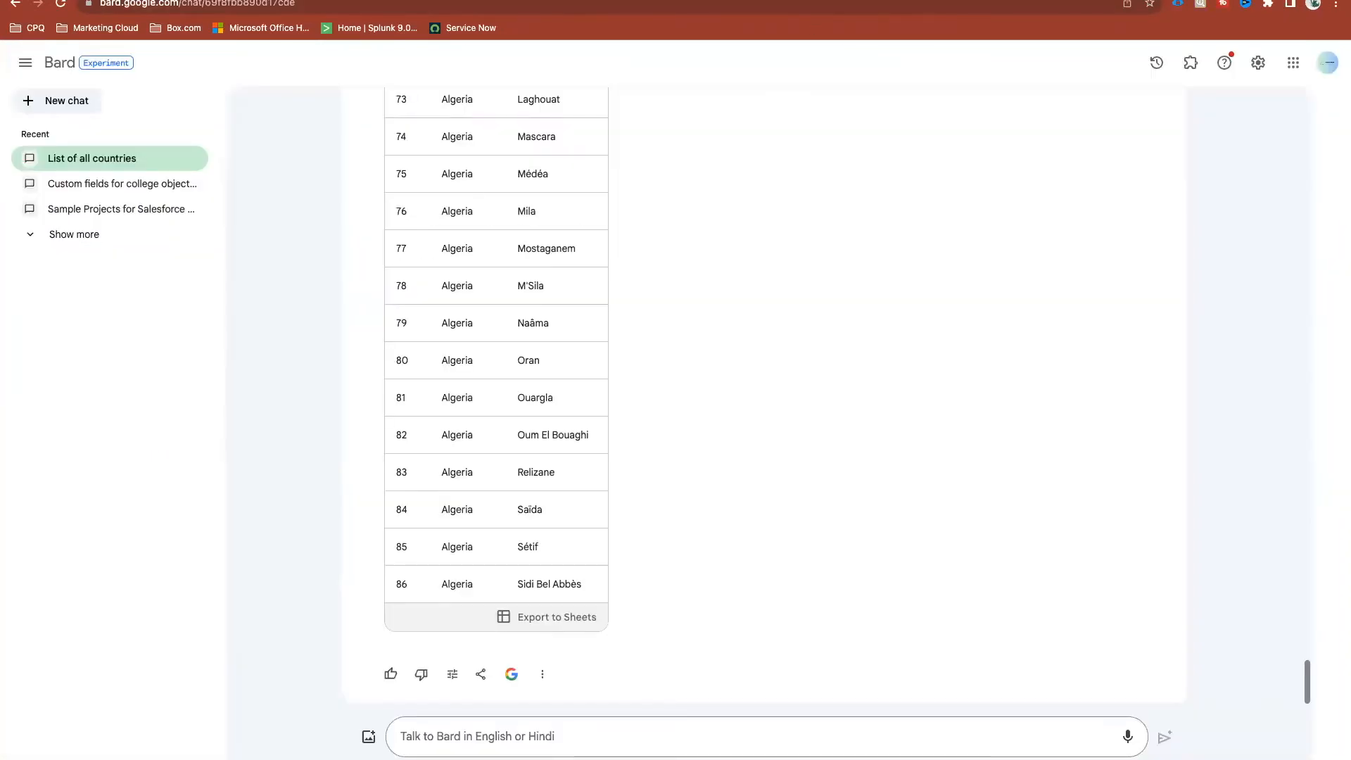
pyautogui.scroll(20, 699, 369)
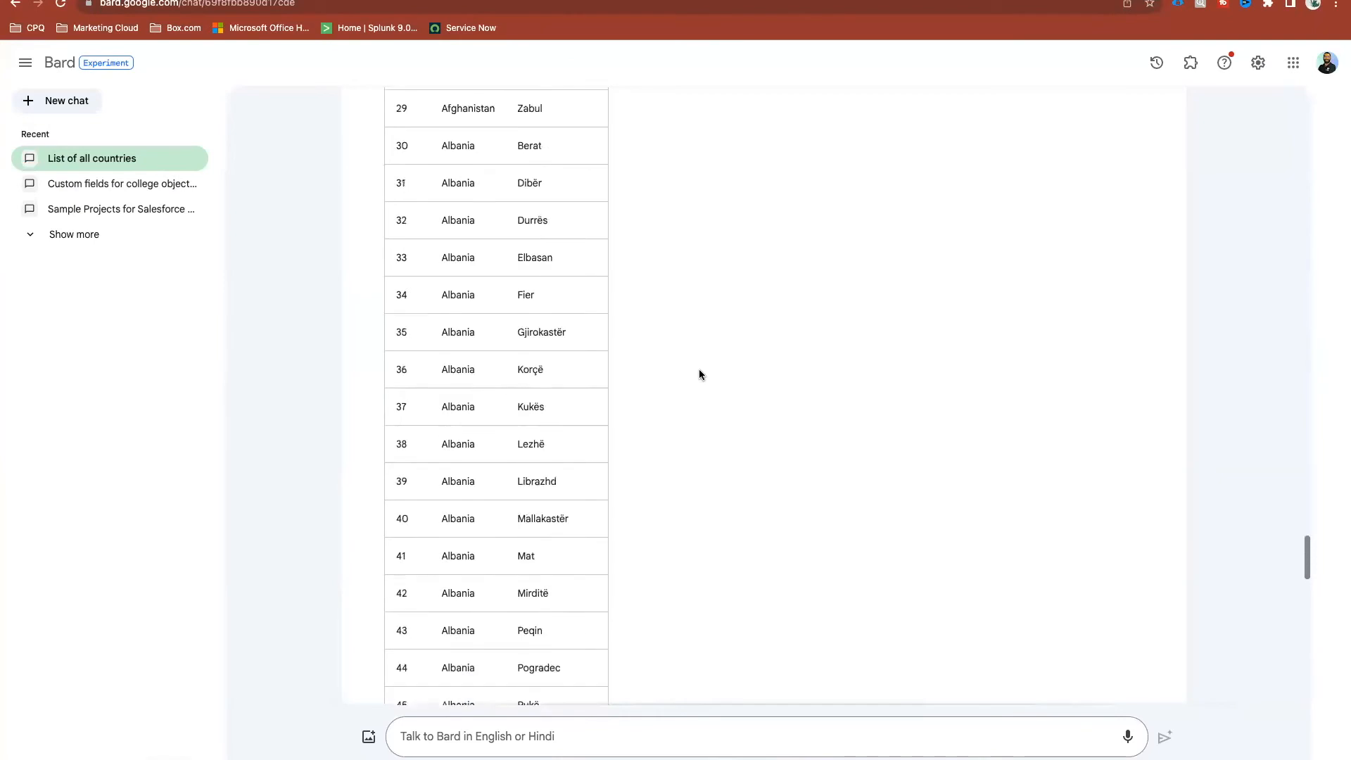
pyautogui.scroll(20, 699, 369)
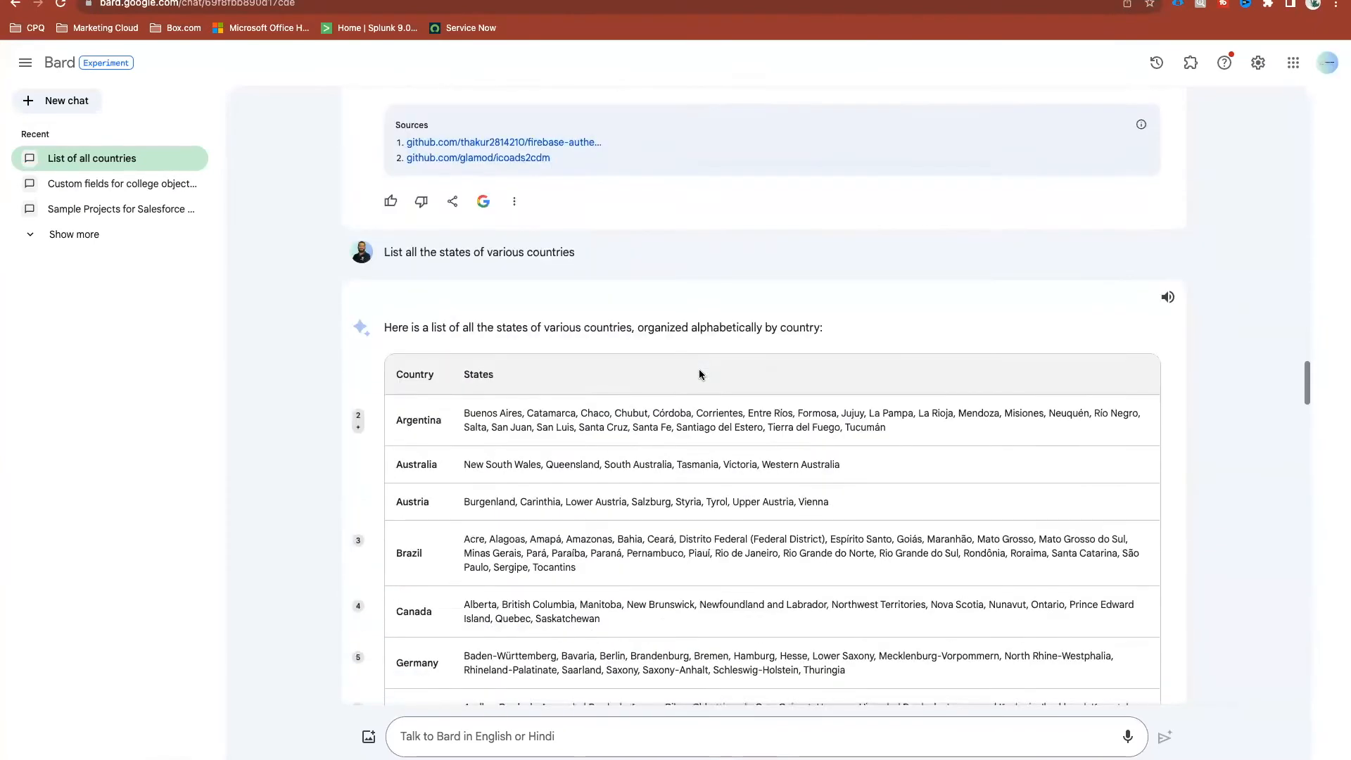
pyautogui.scroll(-3, 699, 368)
pyautogui.scroll(-1, 700, 371)
pyautogui.doubleClick(409, 502)
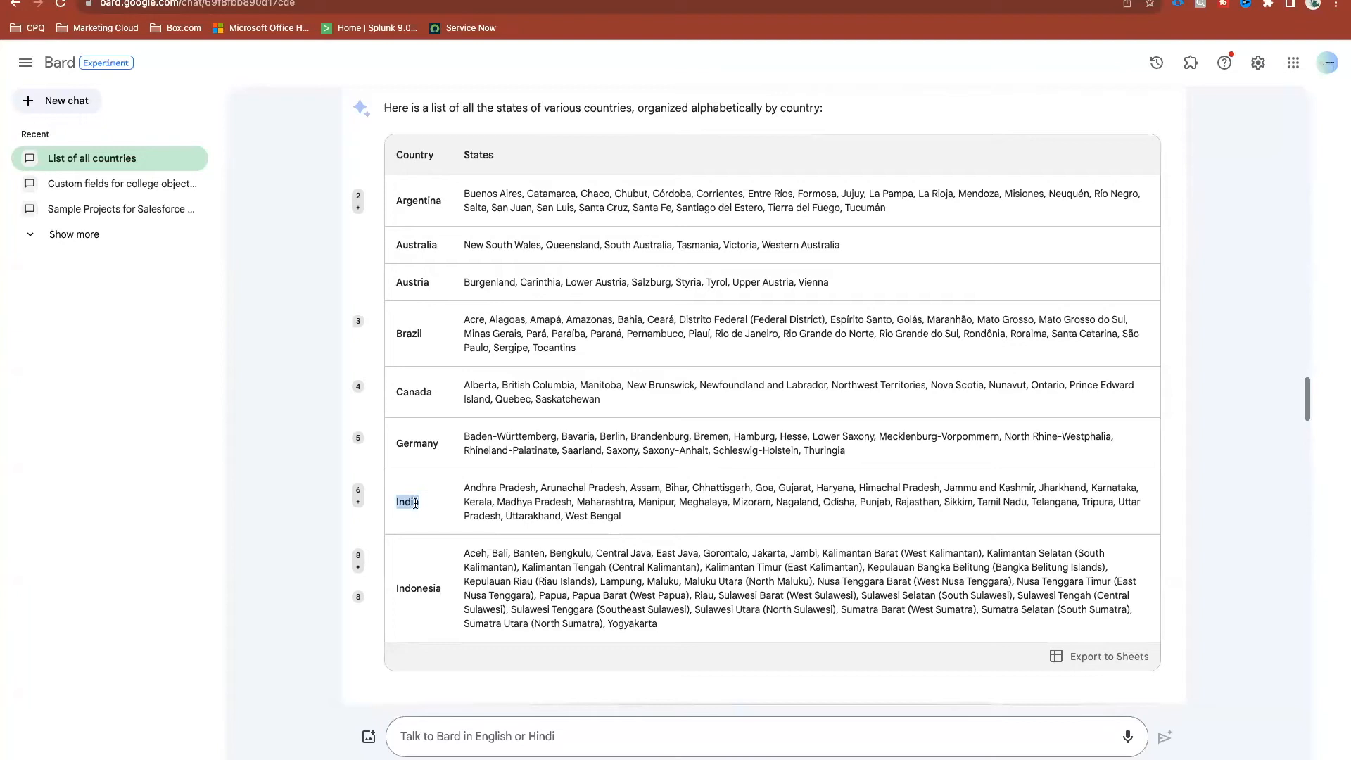
pyautogui.moveTo(621, 521); pyautogui.dragTo(465, 489)
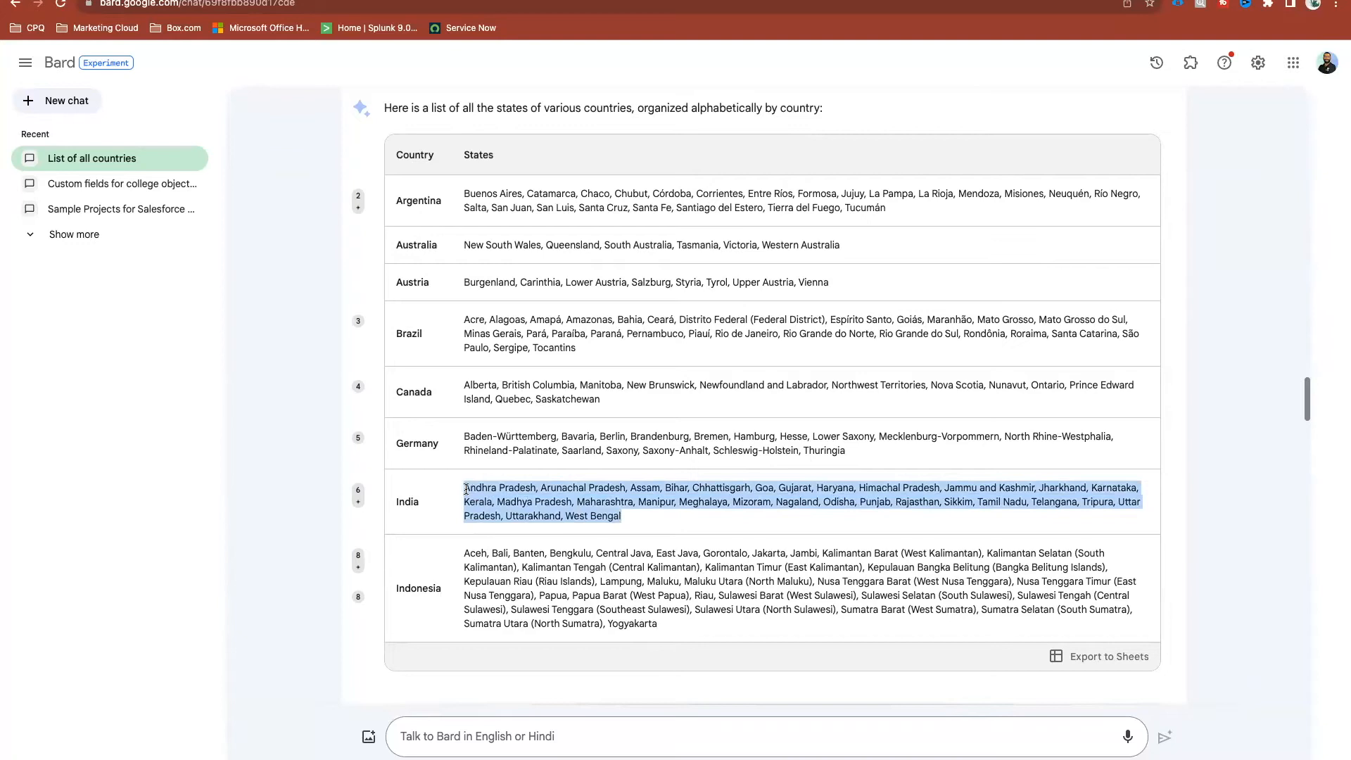
# Paste the comma-separated list of Indian states into the Add Picklist Values box and zoom in
pyautogui.hotkey('ctrl', 'Tab')
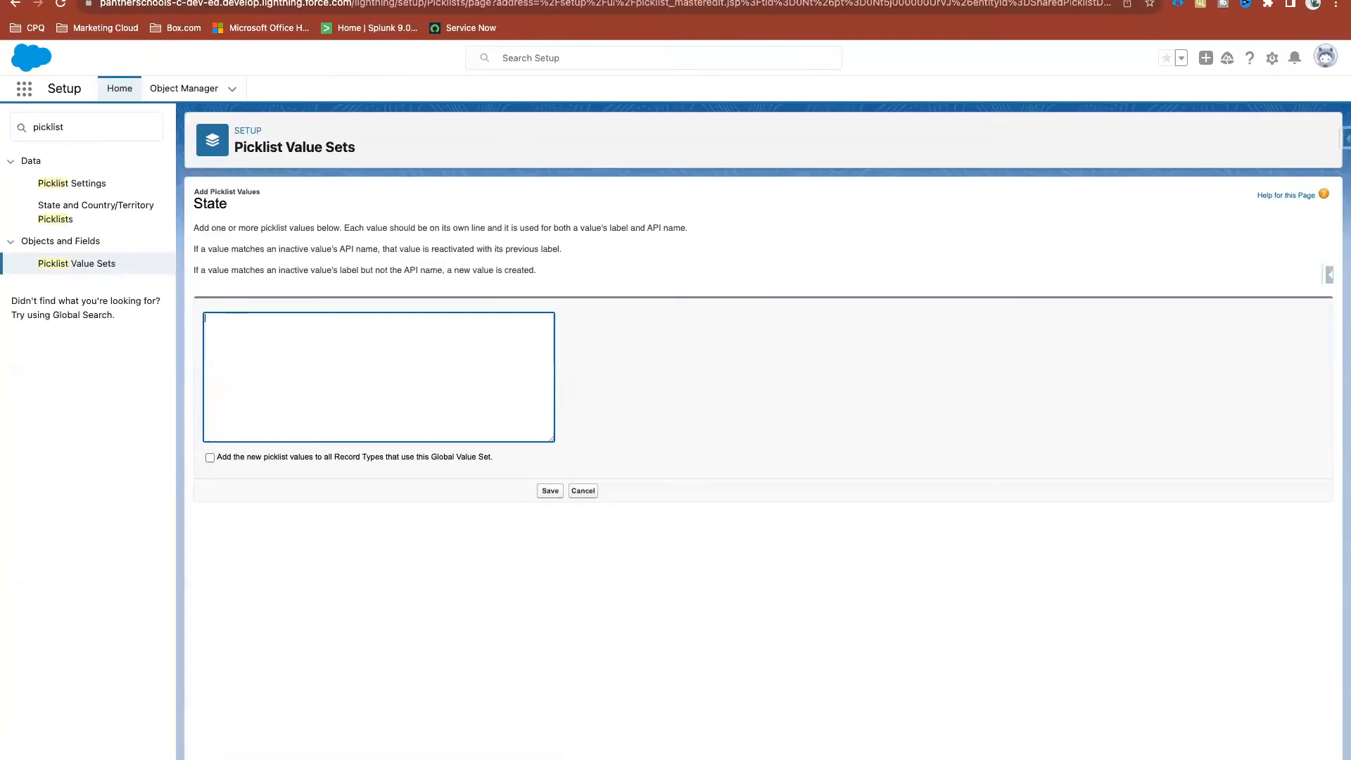
pyautogui.press('super+v')
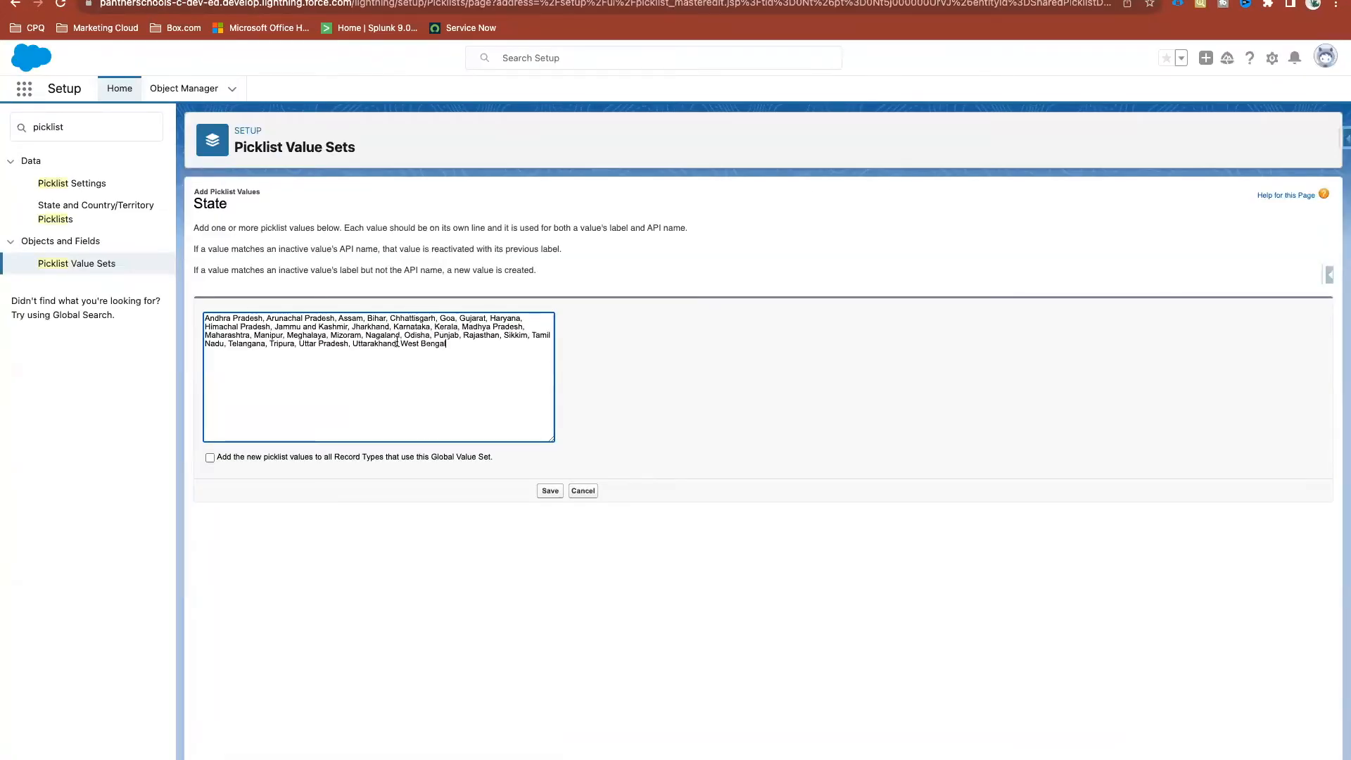
pyautogui.click(611, 398)
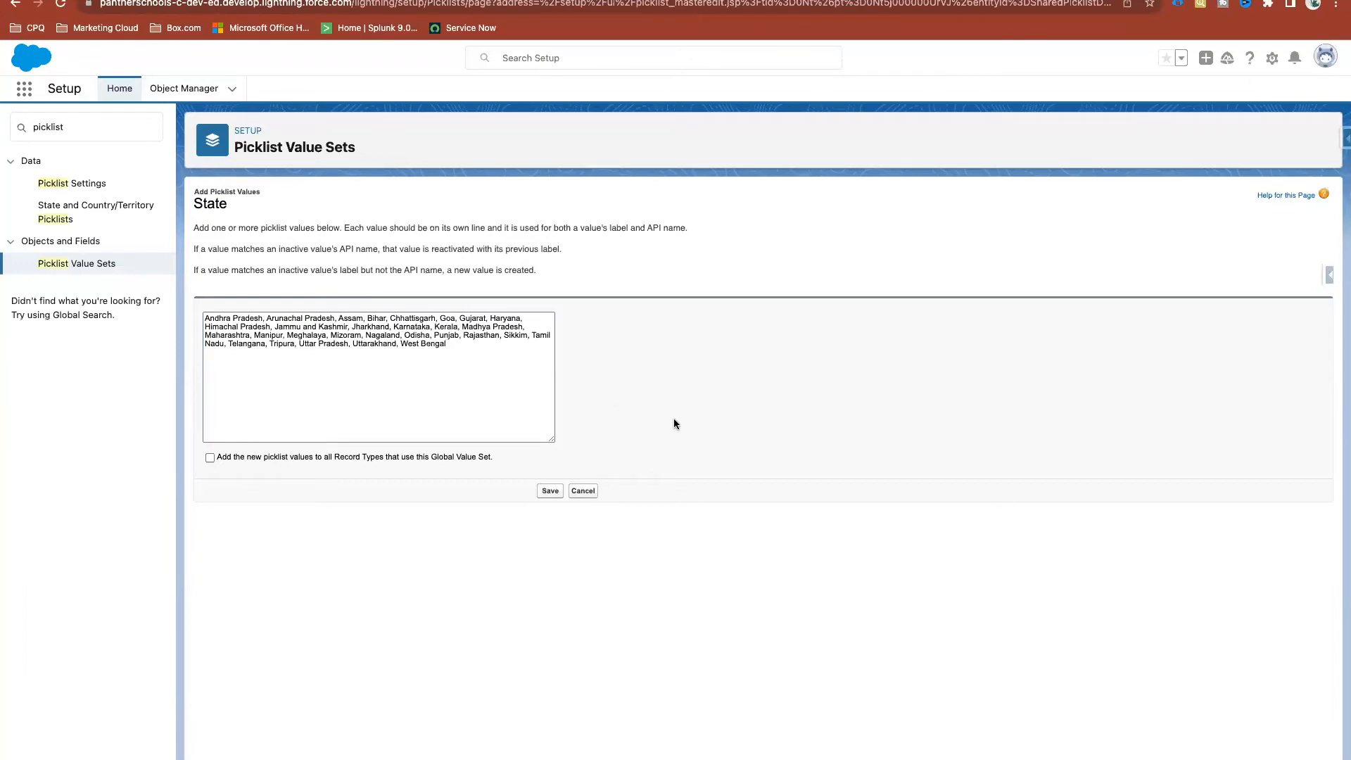
pyautogui.scroll(2, 694, 383)
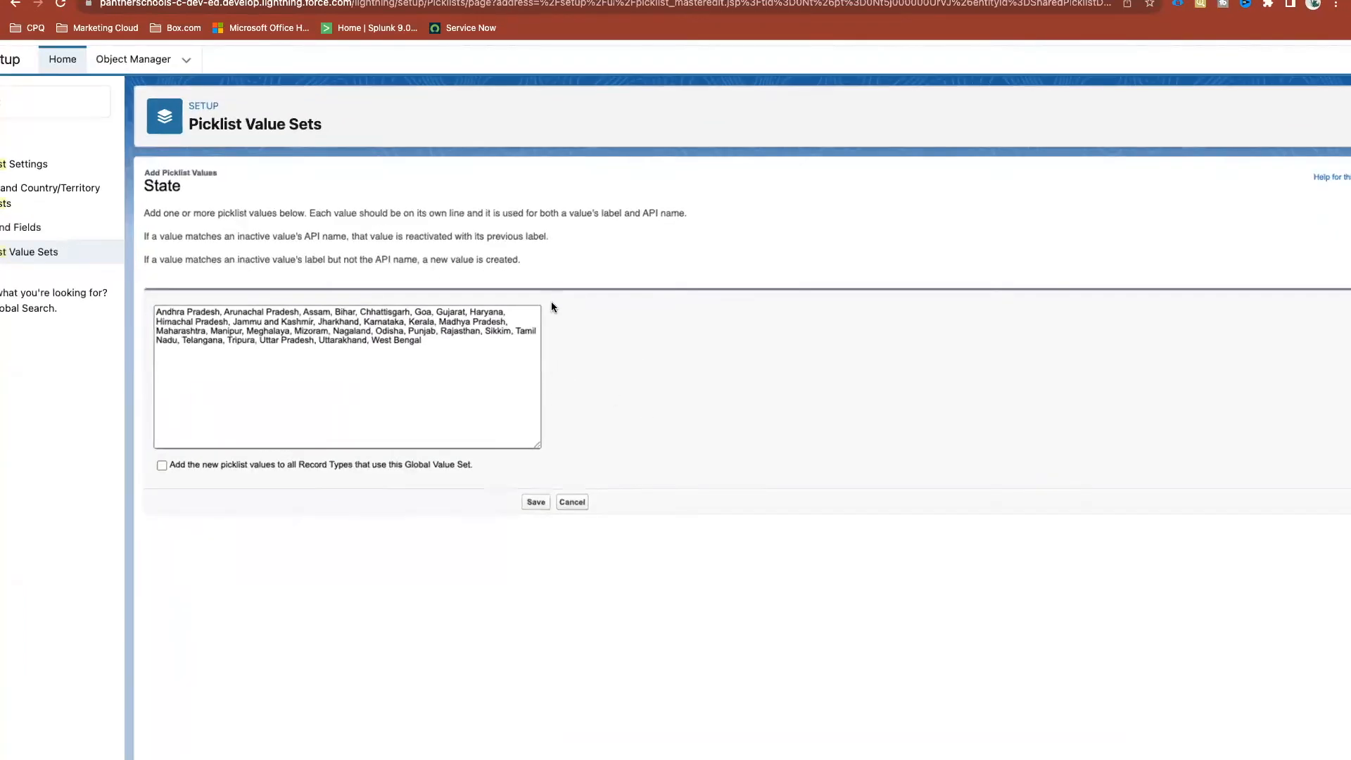
pyautogui.press('super+equal')
pyautogui.press('super+equal')
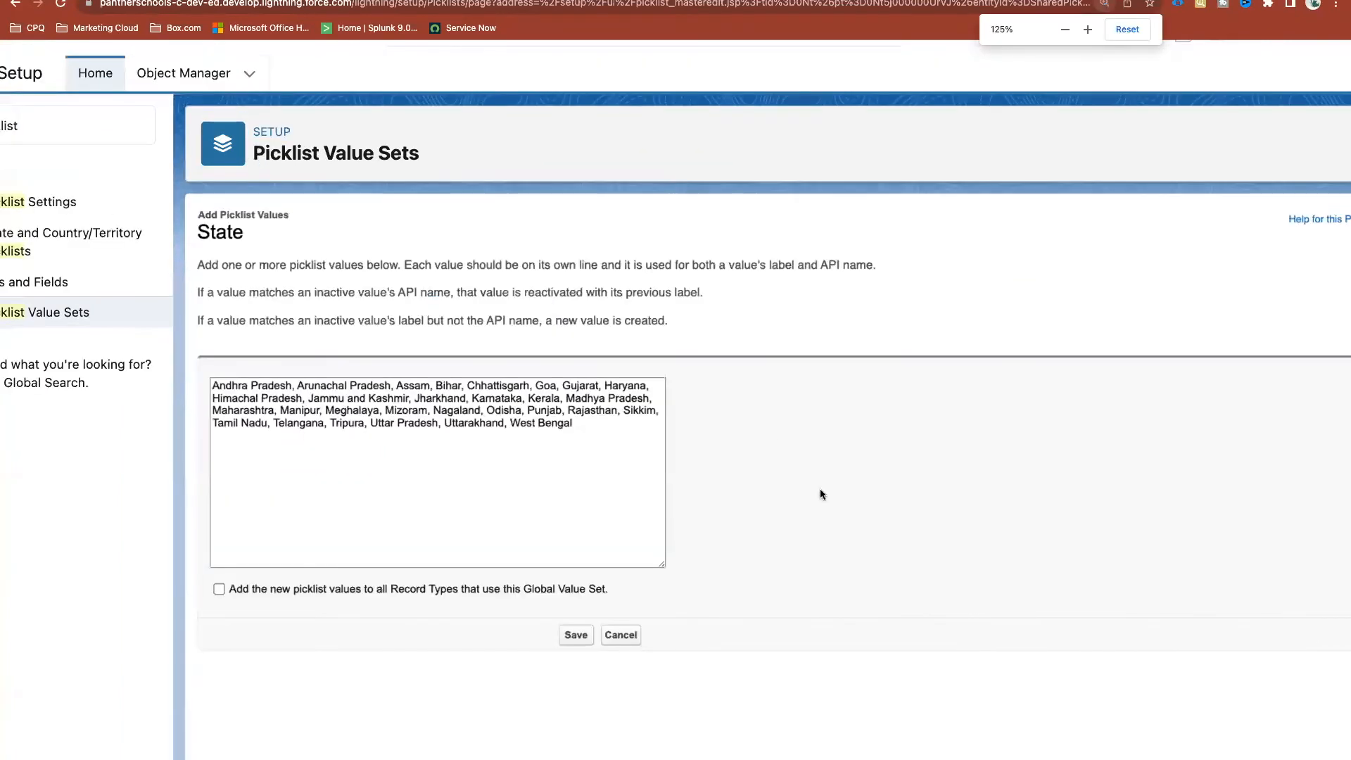
pyautogui.scroll(5, 821, 493)
pyautogui.hscroll(-5, 776, 365)
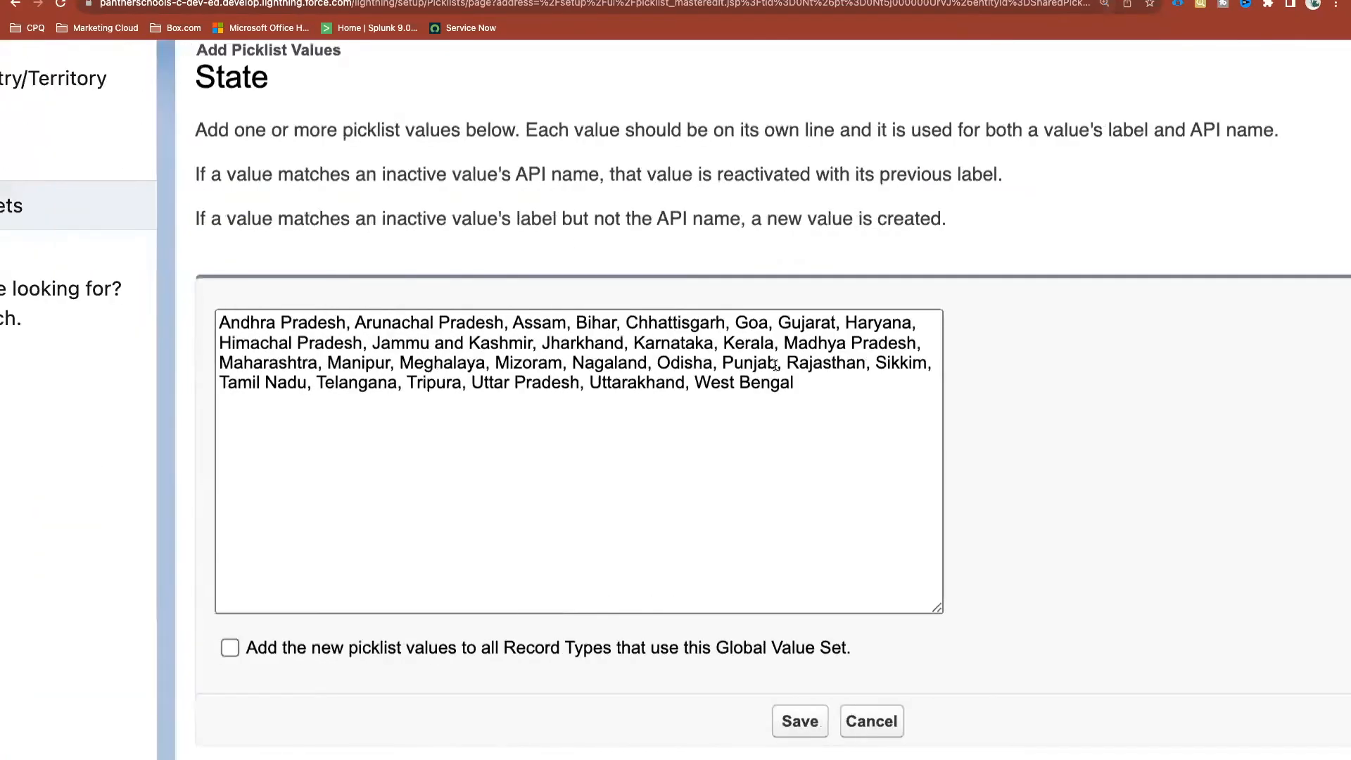
pyautogui.hscroll(-3, 776, 366)
pyautogui.scroll(-1, 776, 365)
pyautogui.hscroll(2, 776, 365)
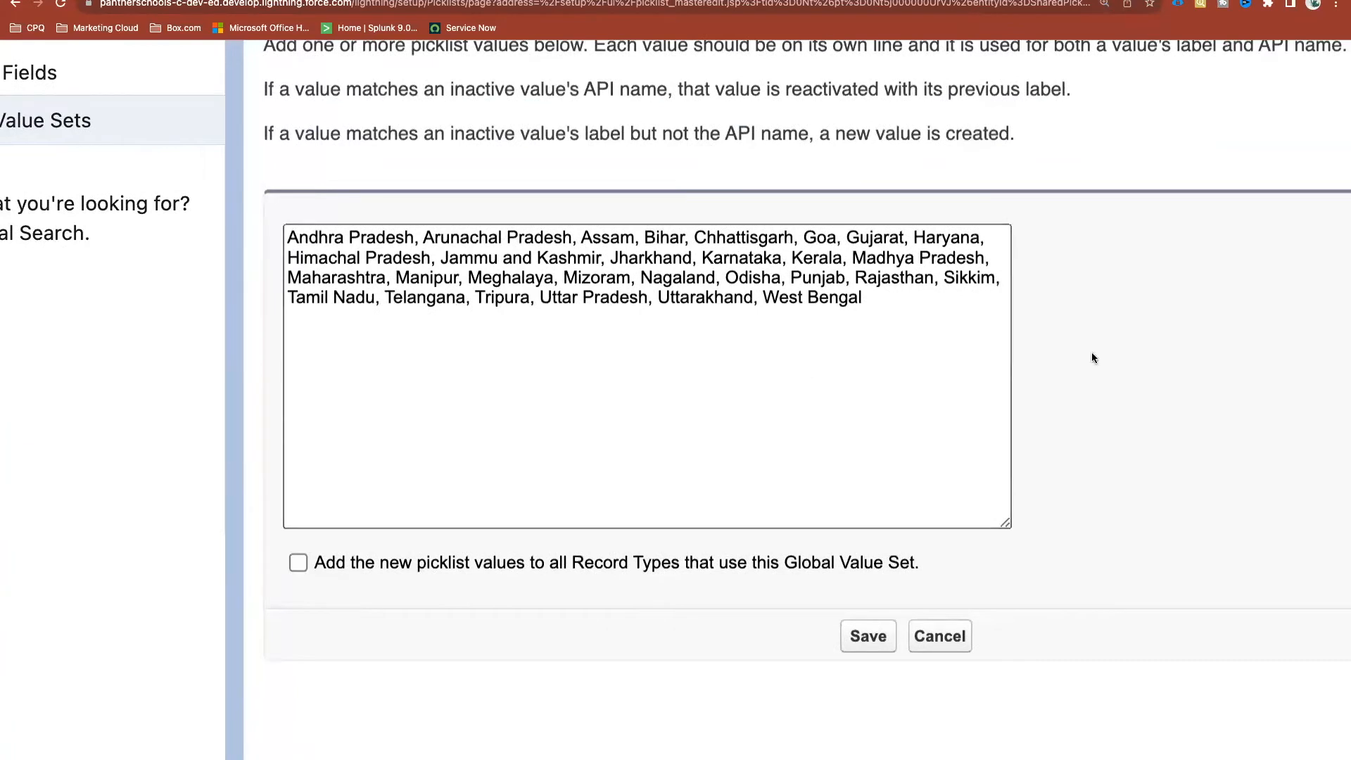
pyautogui.scroll(3, 1092, 353)
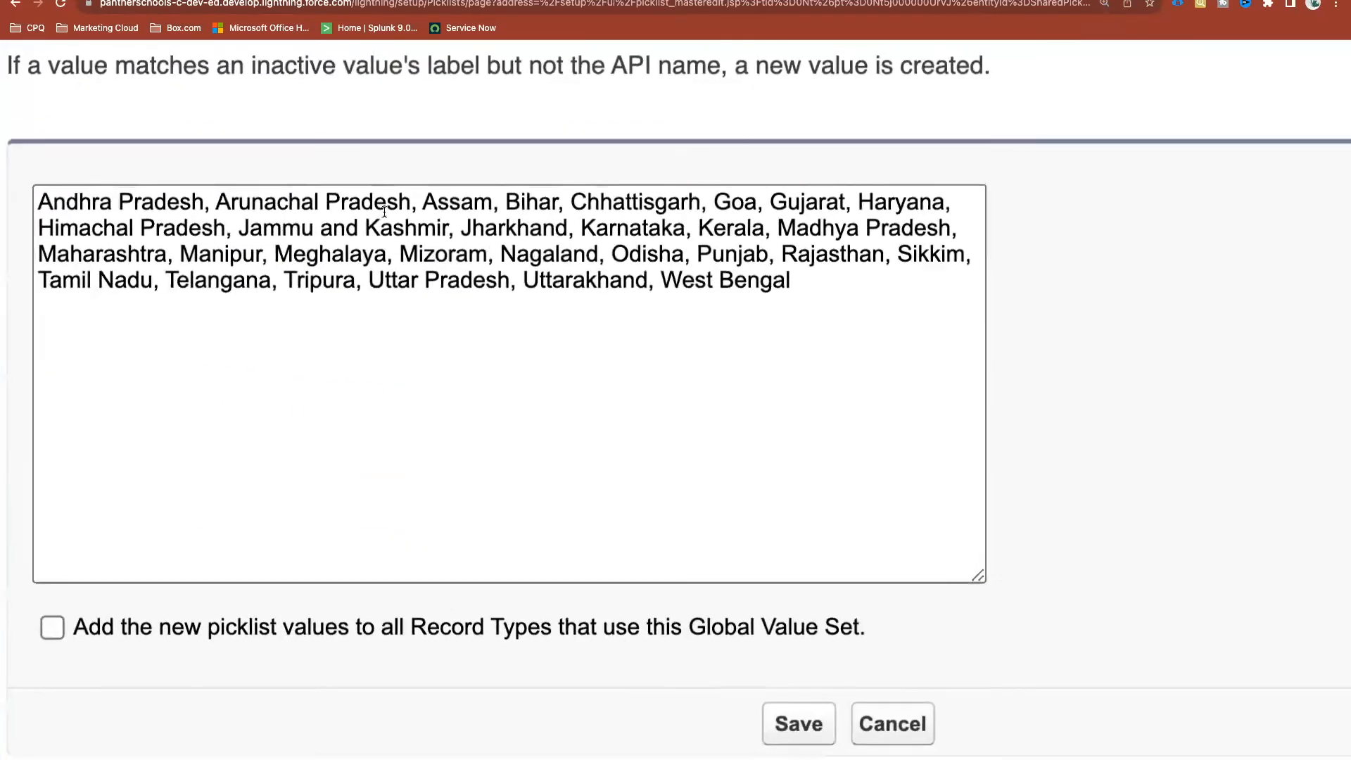
pyautogui.hscroll(-3, 384, 212)
# Put Andhra Pradesh through Himachal Pradesh on separate lines, leaving Assam and Bihar together
pyautogui.click(397, 203)
pyautogui.press('BackSpace')
pyautogui.press('BackSpace')
pyautogui.press('Return')
pyautogui.click(432, 231)
pyautogui.press('BackSpace')
pyautogui.press('BackSpace')
pyautogui.press('Return')
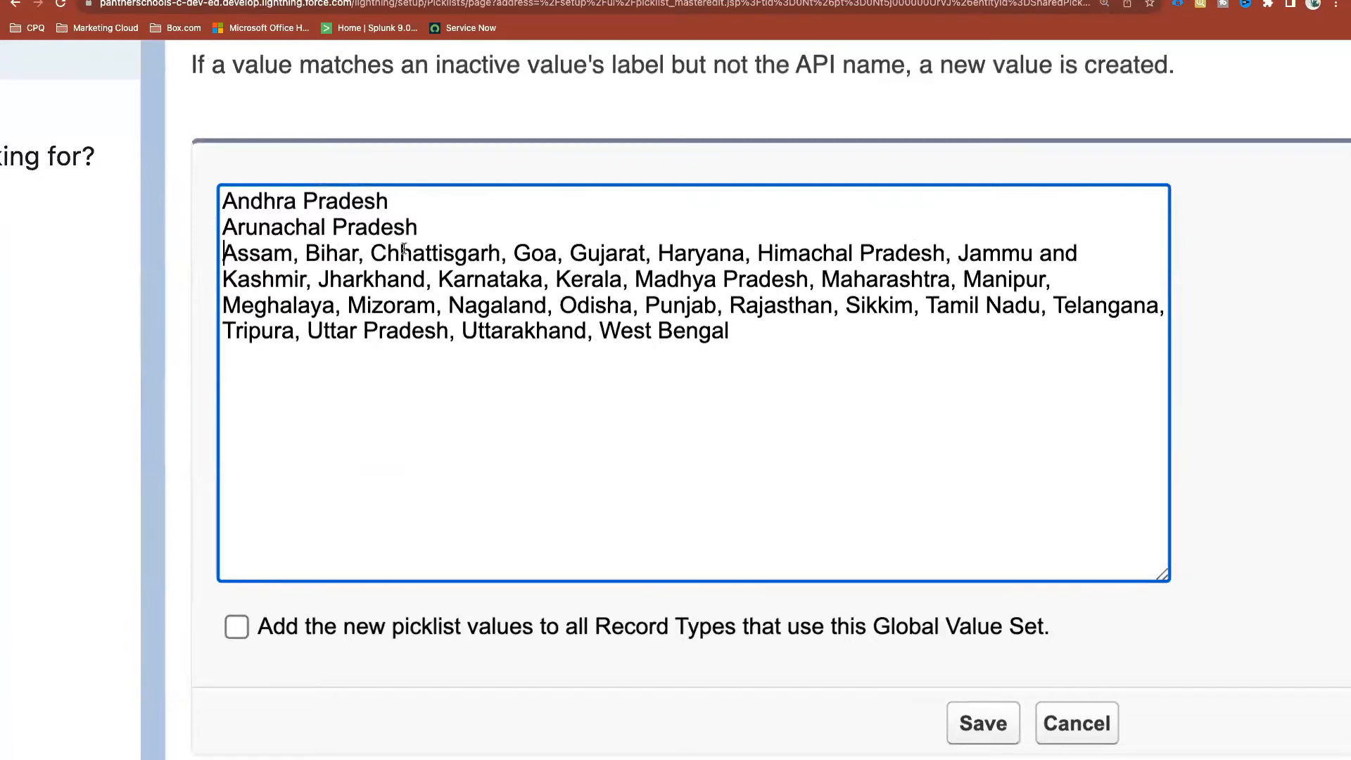
pyautogui.click(365, 254)
pyautogui.press('Right')
pyautogui.press('BackSpace')
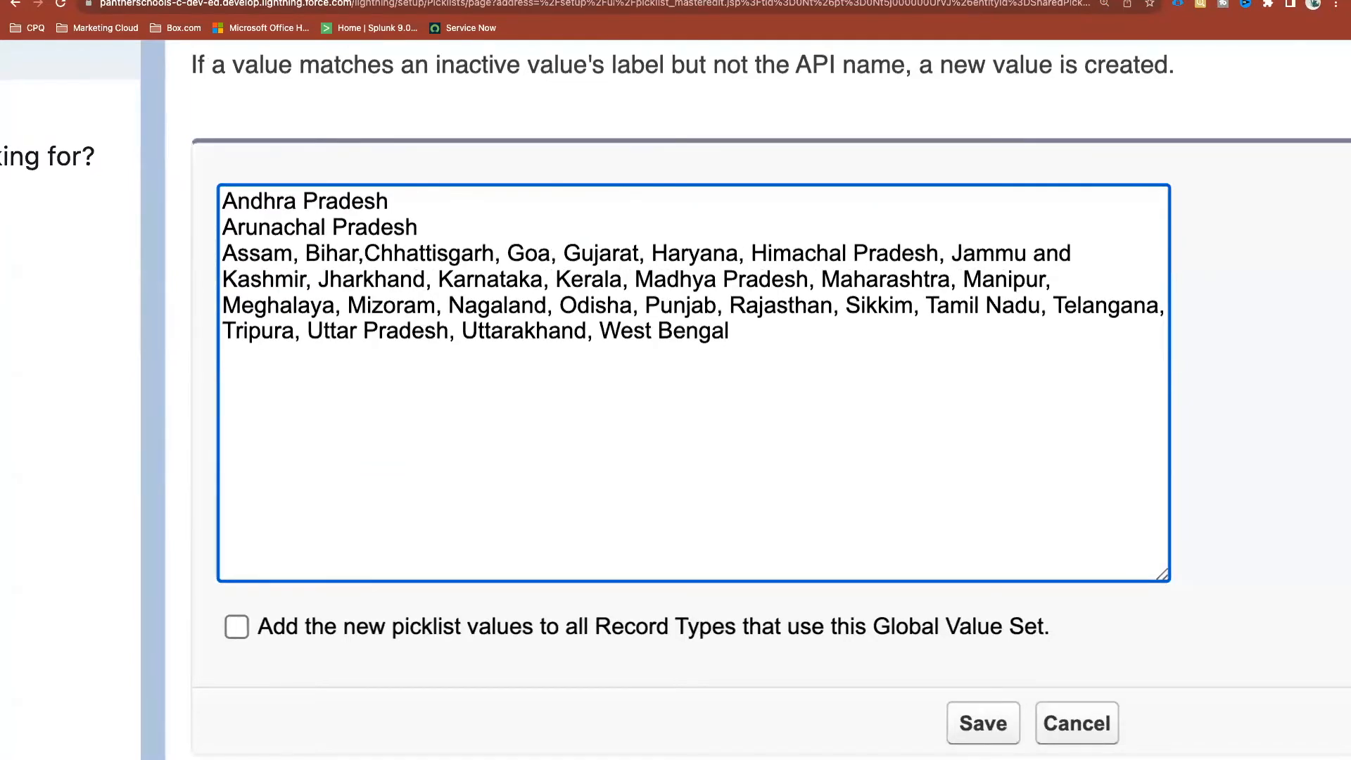
pyautogui.press('BackSpace')
pyautogui.press('Return')
pyautogui.click(365, 280)
pyautogui.press('BackSpace')
pyautogui.press('BackSpace')
pyautogui.press('Return')
pyautogui.click(279, 305)
pyautogui.press('BackSpace')
pyautogui.press('BackSpace')
pyautogui.press('Return')
pyautogui.click(311, 331)
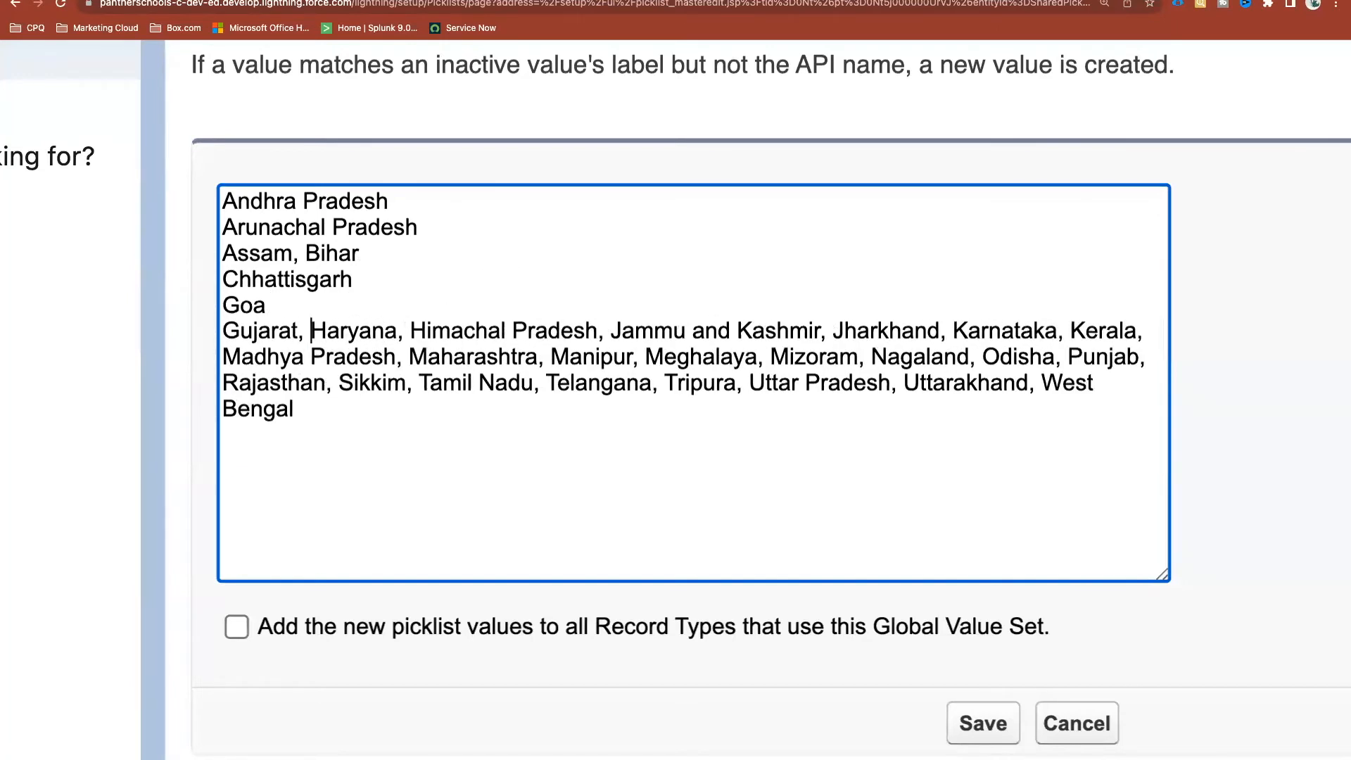
pyautogui.press('BackSpace')
pyautogui.press('BackSpace')
pyautogui.press('Return')
pyautogui.click(321, 356)
pyautogui.press('BackSpace')
pyautogui.press('BackSpace')
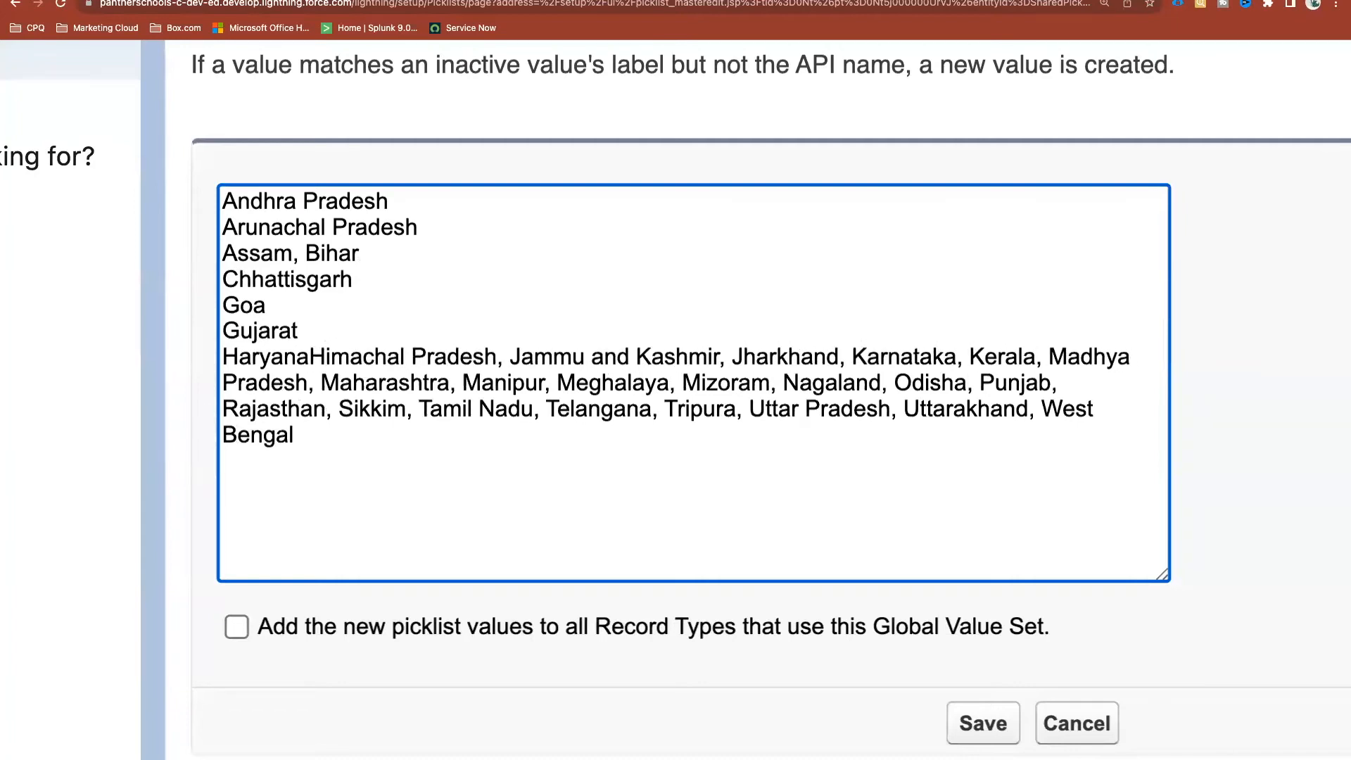
pyautogui.press('Return')
# Move Jammu and Kashmir, Jharkhand, Karnataka, Kerala, Madhya Pradesh, Maharashtra, Manipur and Meghalaya onto their own lines
pyautogui.click(424, 382)
pyautogui.press('BackSpace')
pyautogui.press('BackSpace')
pyautogui.press('Return')
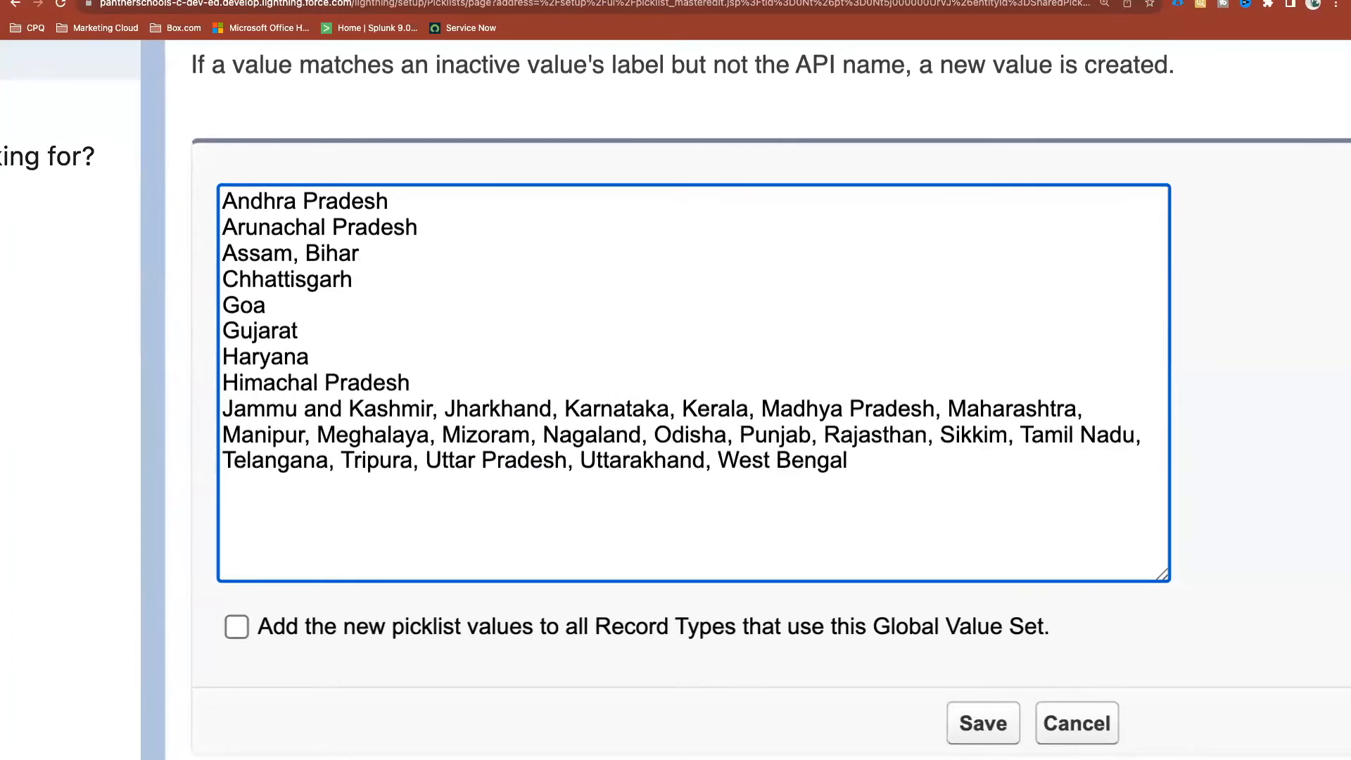
pyautogui.click(442, 410)
pyautogui.press('BackSpace')
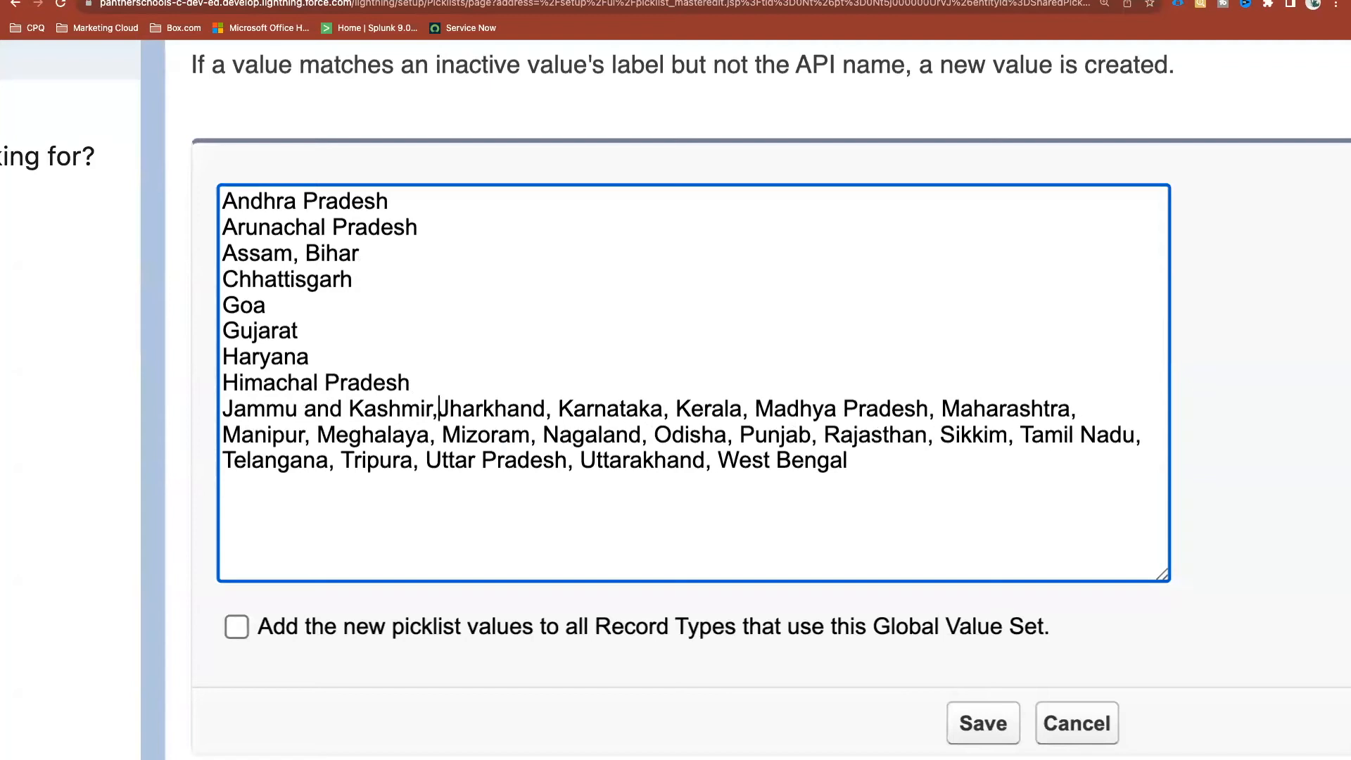
pyautogui.press('BackSpace')
pyautogui.press('Return')
pyautogui.click(345, 434)
pyautogui.press('BackSpace')
pyautogui.press('BackSpace')
pyautogui.press('Return')
pyautogui.click(332, 460)
pyautogui.press('BackSpace')
pyautogui.press('BackSpace')
pyautogui.press('Return')
pyautogui.click(297, 487)
pyautogui.press('BackSpace')
pyautogui.press('BackSpace')
pyautogui.press('Return')
pyautogui.click(410, 513)
pyautogui.press('BackSpace')
pyautogui.press('BackSpace')
pyautogui.press('Return')
pyautogui.click(462, 539)
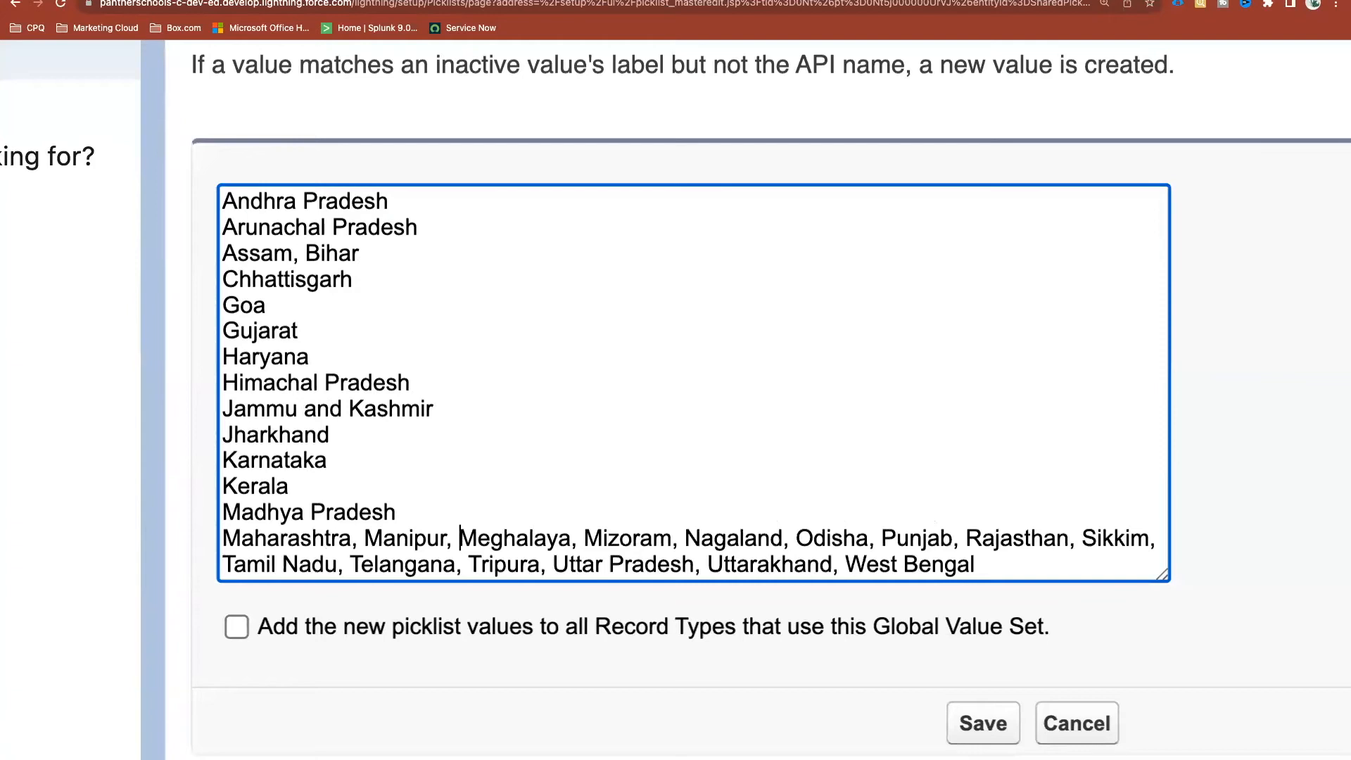
pyautogui.press('BackSpace')
pyautogui.press('BackSpace')
pyautogui.press('Return')
pyautogui.click(364, 538)
pyautogui.press('BackSpace')
pyautogui.press('BackSpace')
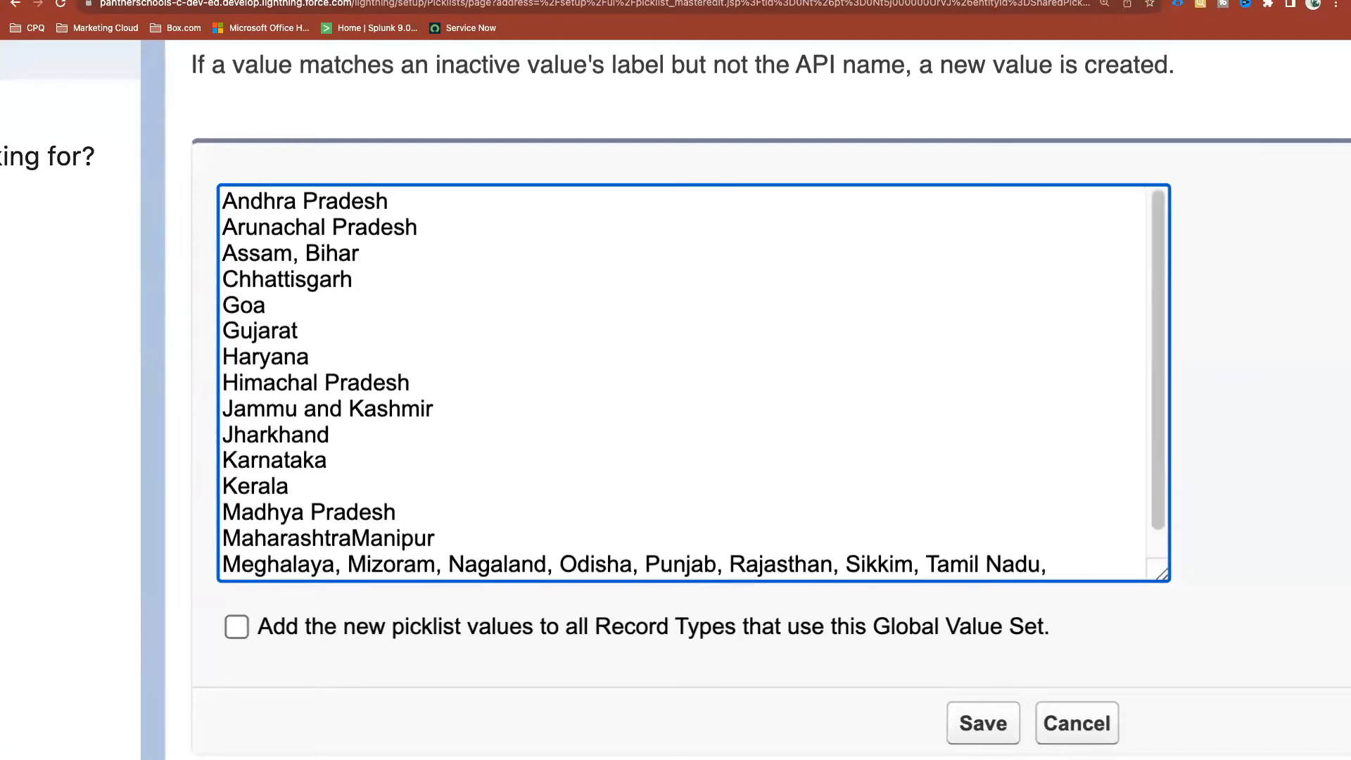
pyautogui.press('Return')
# Move Mizoram, Nagaland, Odisha, Punjab, Rajasthan and Sikkim onto their own lines
pyautogui.scroll(-2, 365, 538)
pyautogui.click(348, 539)
pyautogui.press('BackSpace')
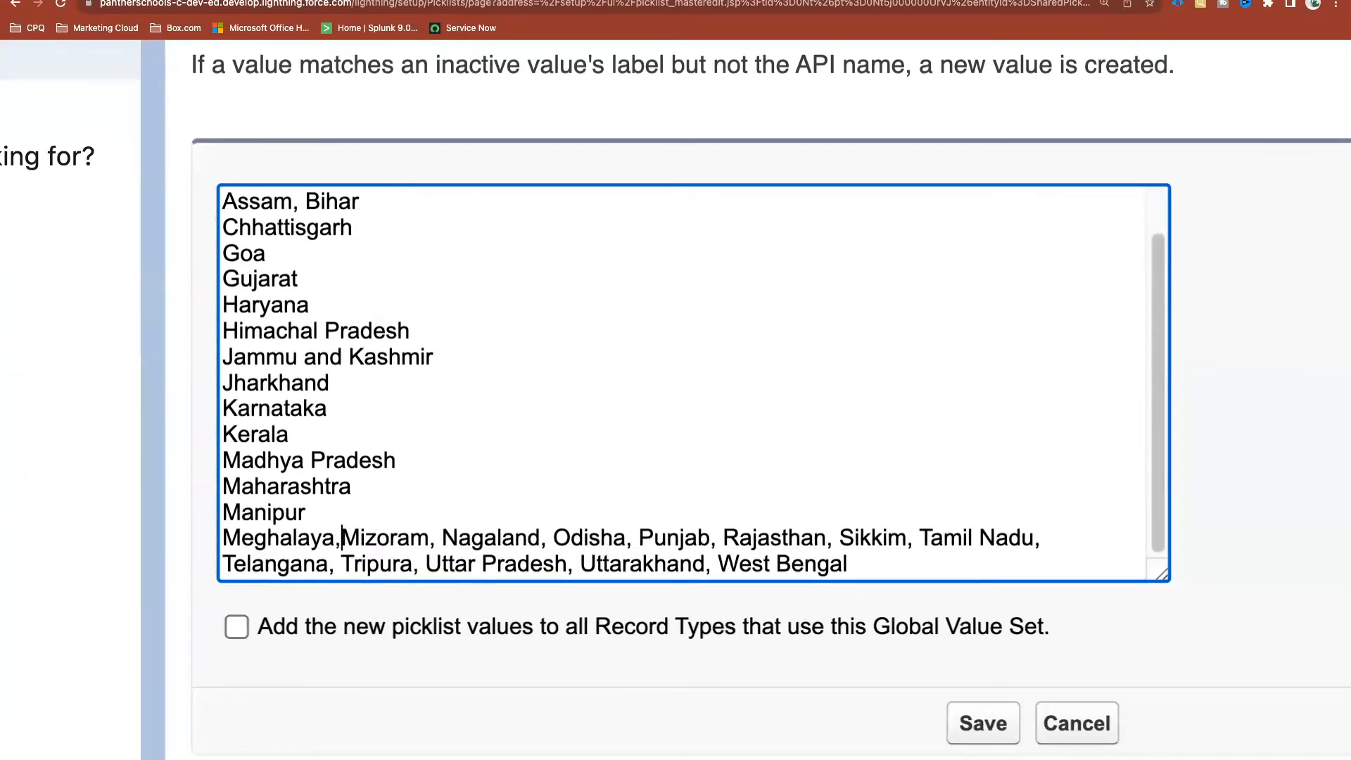
pyautogui.press('BackSpace')
pyautogui.press('Return')
pyautogui.click(324, 564)
pyautogui.press('BackSpace')
pyautogui.press('BackSpace')
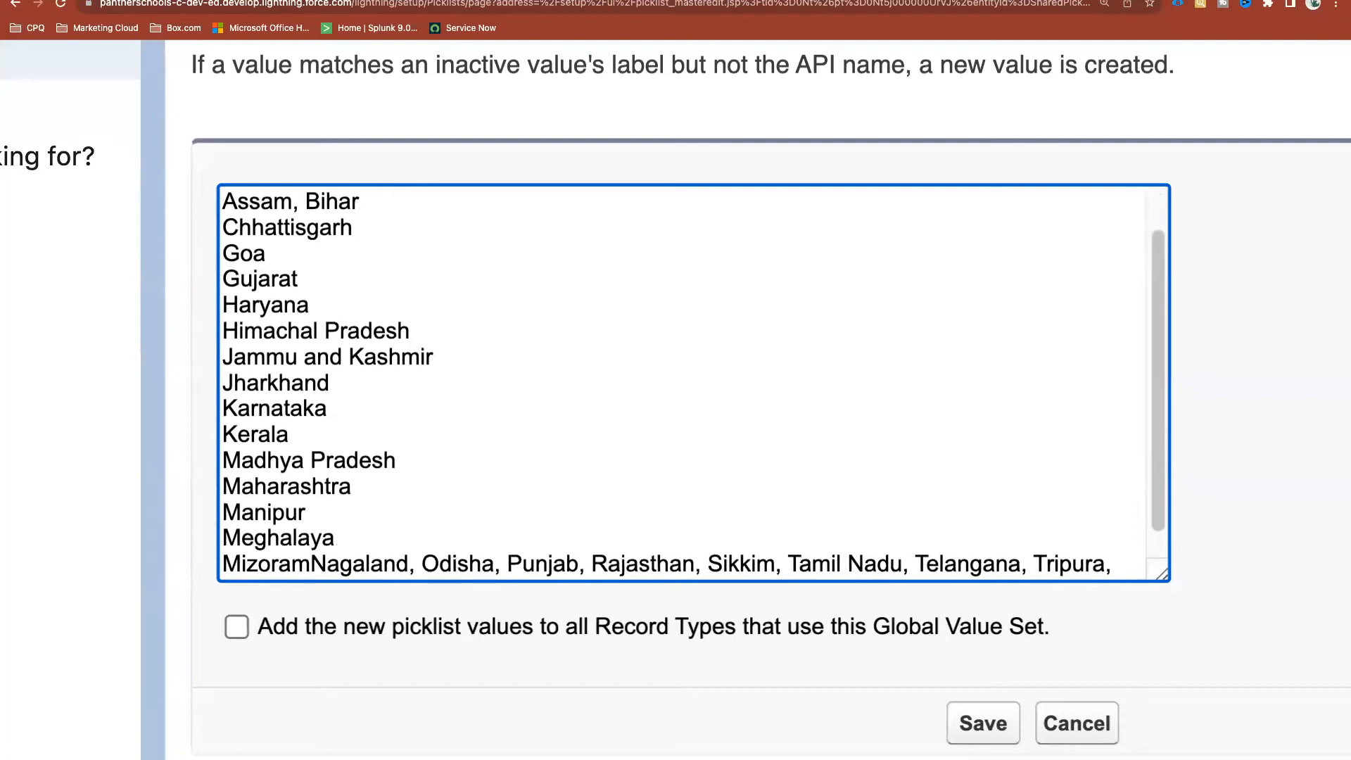
pyautogui.press('Return')
pyautogui.scroll(-1, 351, 555)
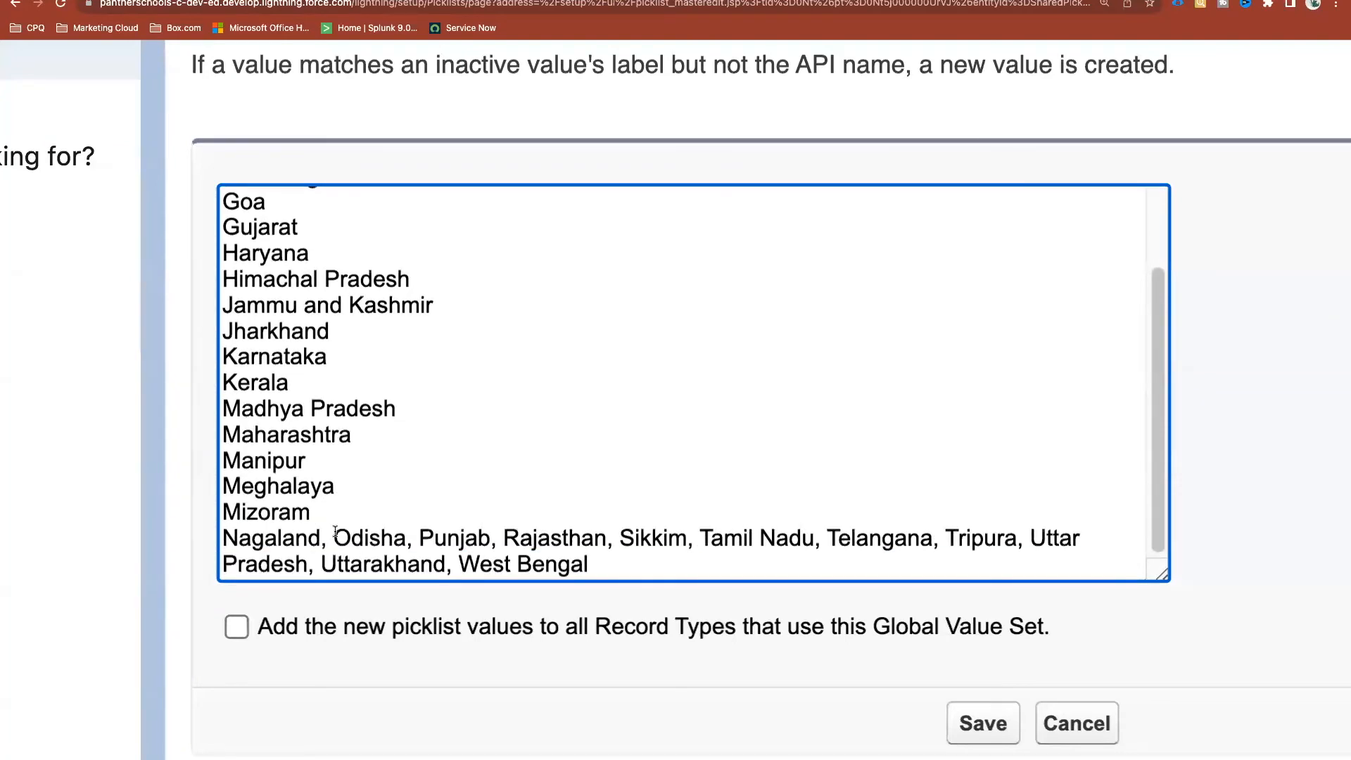
pyautogui.click(335, 539)
pyautogui.press('BackSpace')
pyautogui.press('BackSpace')
pyautogui.press('Return')
pyautogui.click(308, 564)
pyautogui.press('BackSpace')
pyautogui.press('BackSpace')
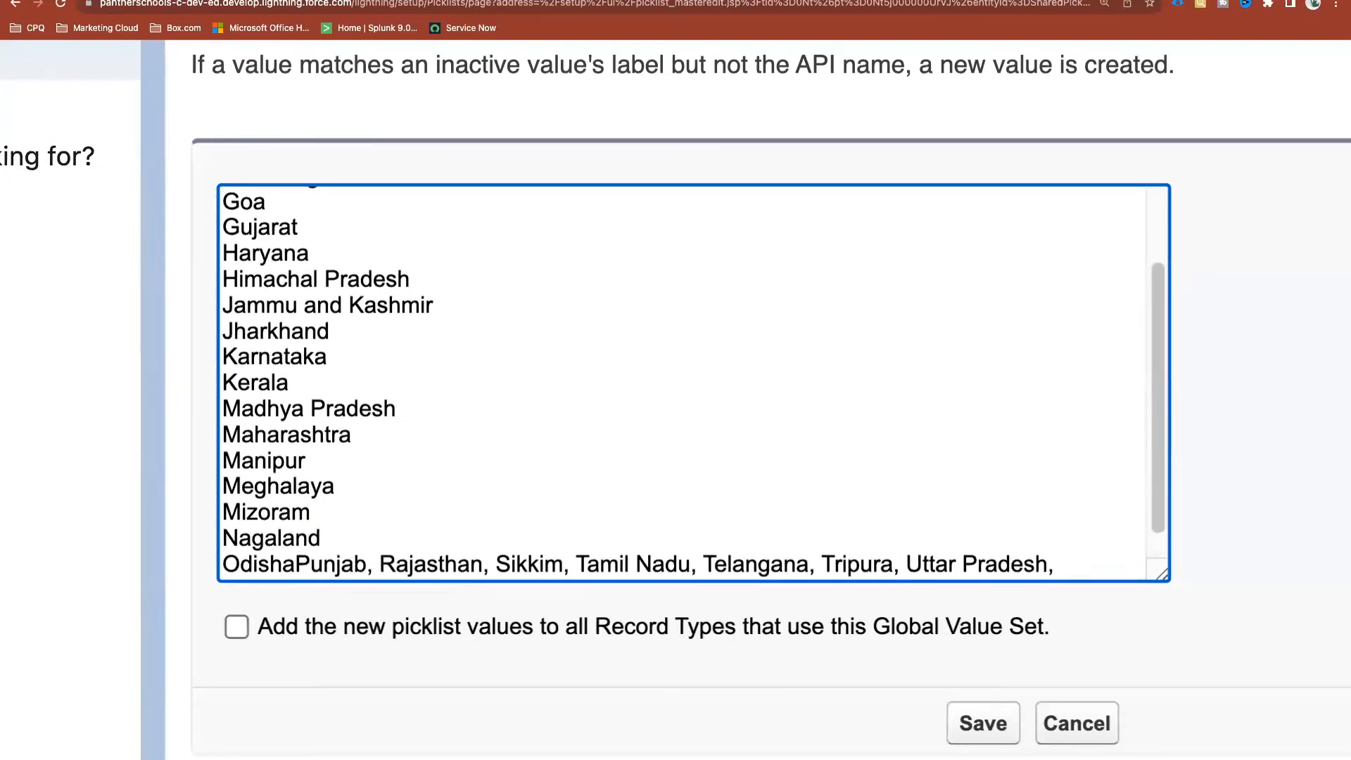
pyautogui.press('Return')
pyautogui.click(310, 564)
pyautogui.press('BackSpace')
pyautogui.press('BackSpace')
pyautogui.press('Return')
pyautogui.click(339, 568)
pyautogui.press('BackSpace')
pyautogui.press('BackSpace')
pyautogui.press('Return')
# Put Tamil Nadu, Telangana, Tripura, Uttar Pradesh, Uttarakhand and West Bengal on separate lines, undoing one slip
pyautogui.click(306, 567)
pyautogui.press('BackSpace')
pyautogui.press('BackSpace')
pyautogui.press('Return')
pyautogui.click(355, 567)
pyautogui.press('BackSpace')
pyautogui.press('BackSpace')
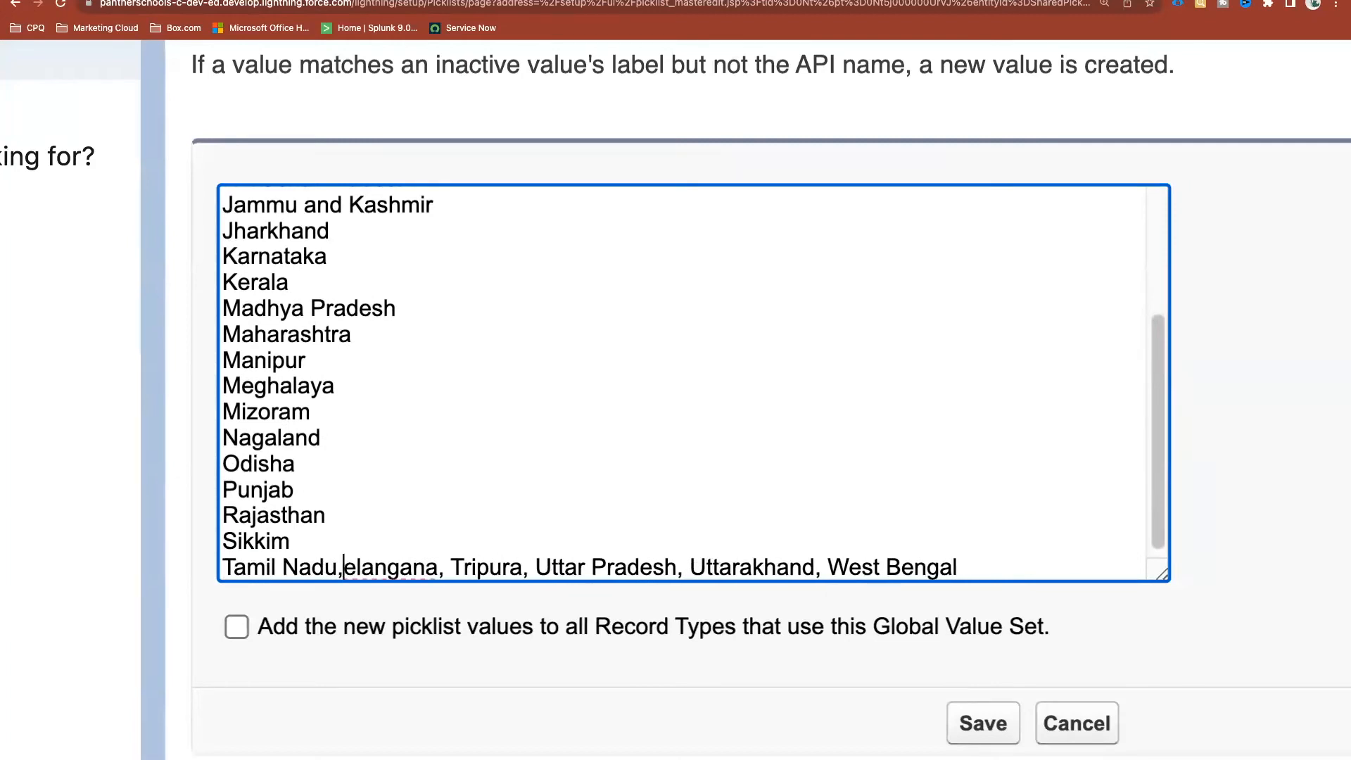
pyautogui.press('Return')
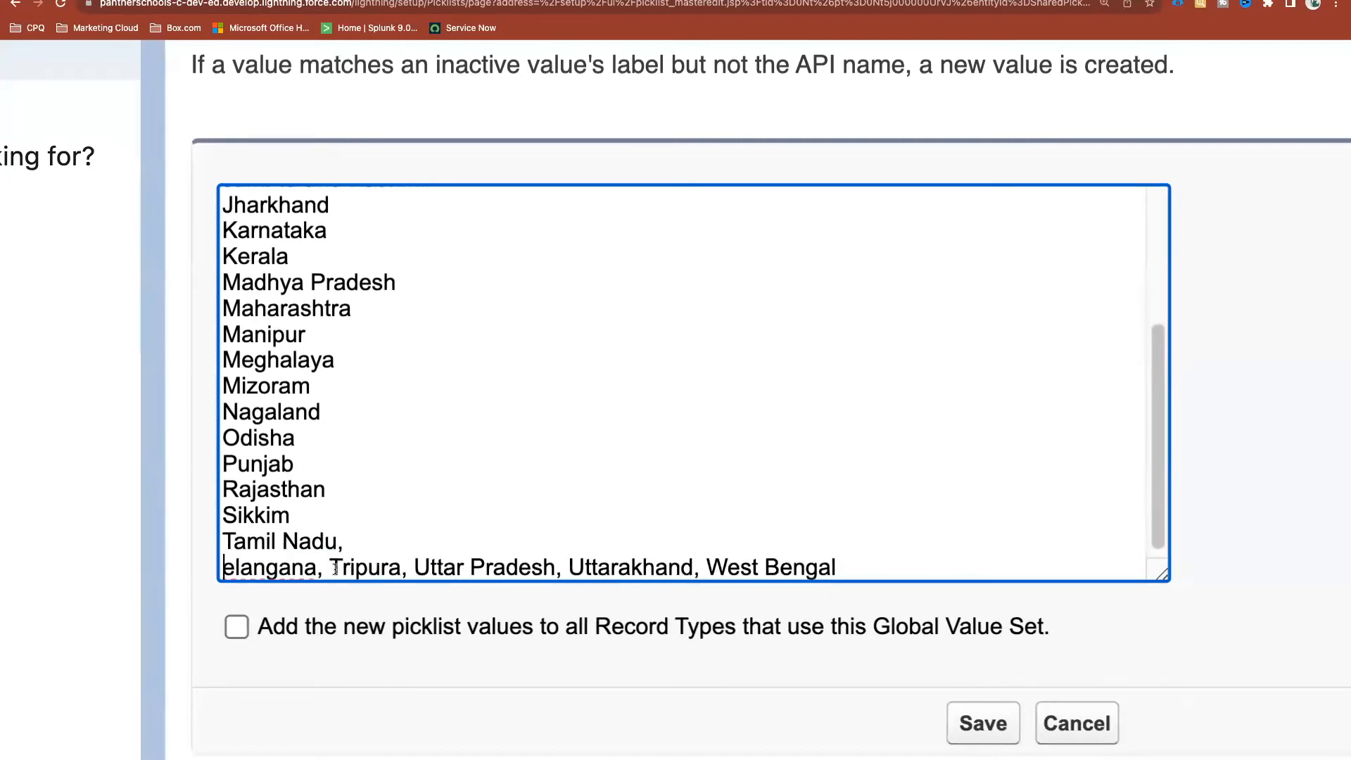
pyautogui.press('super+z')
pyautogui.press('super+z')
pyautogui.press('BackSpace')
pyautogui.press('BackSpace')
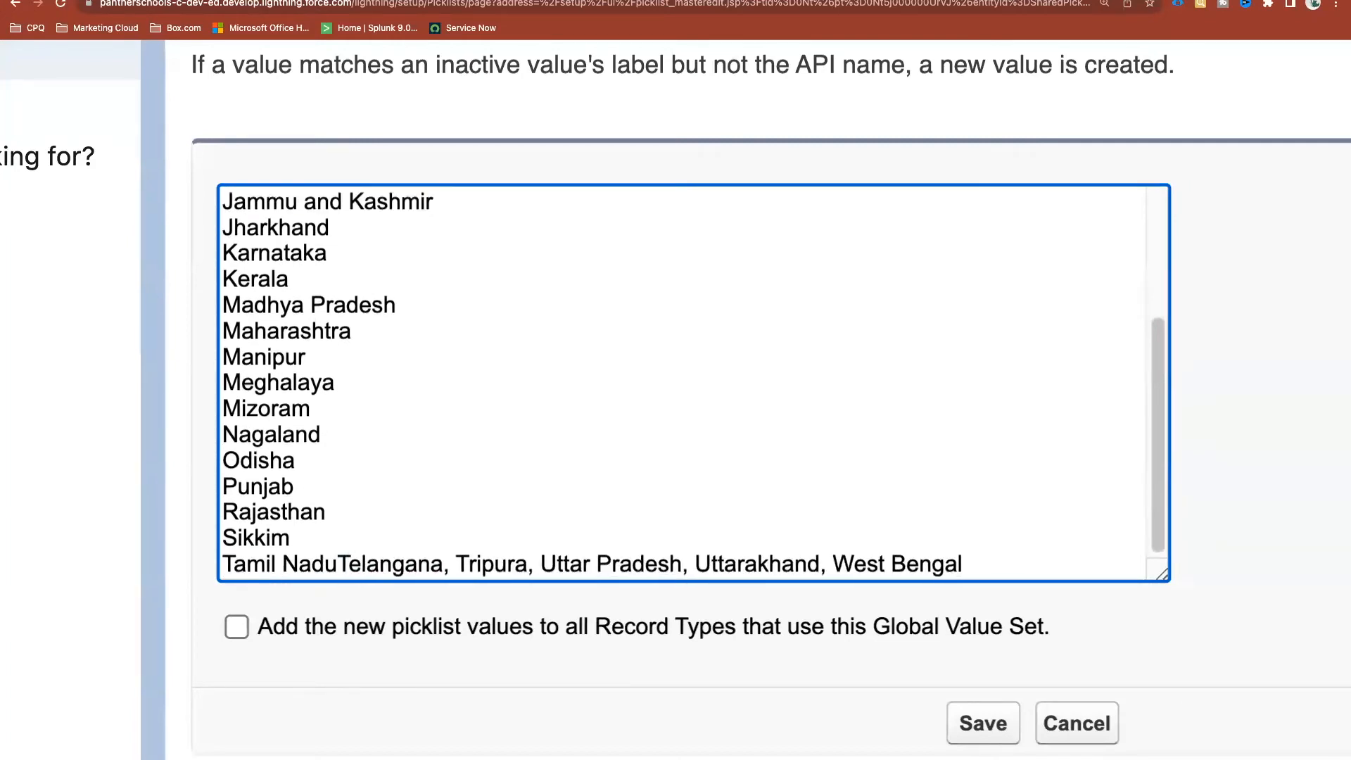
pyautogui.press('Return')
pyautogui.press('BackSpace')
pyautogui.press('BackSpace')
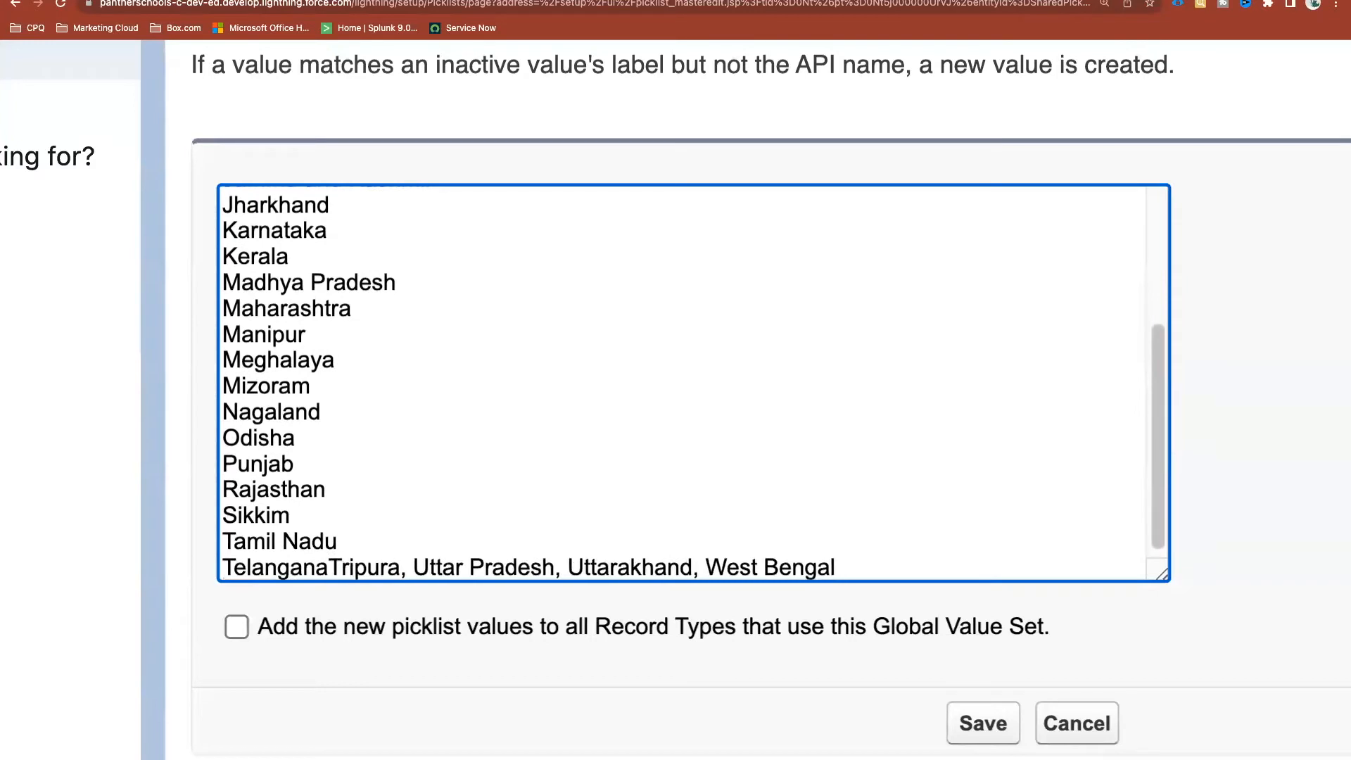
pyautogui.press('Return')
pyautogui.press('BackSpace')
pyautogui.press('BackSpace')
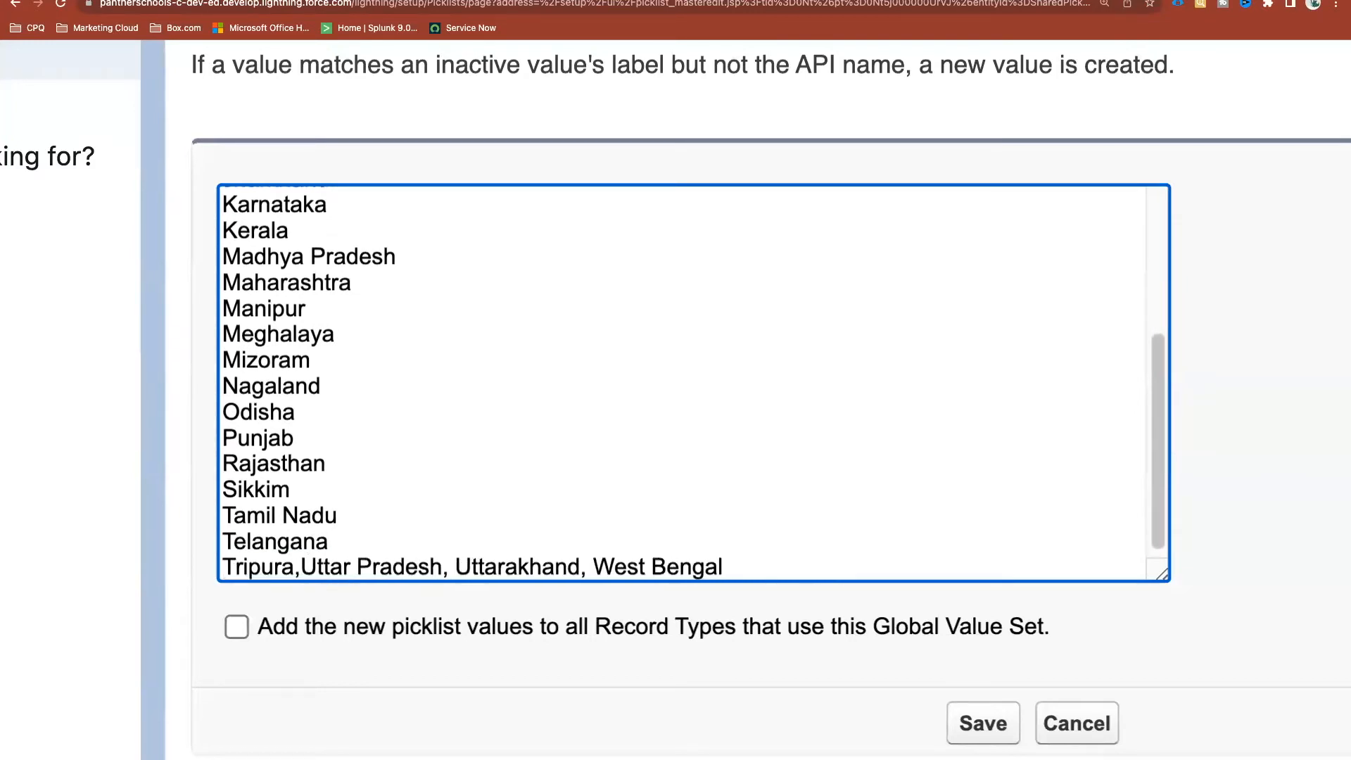
pyautogui.press('Return')
pyautogui.click(377, 563)
pyautogui.press('BackSpace')
pyautogui.press('BackSpace')
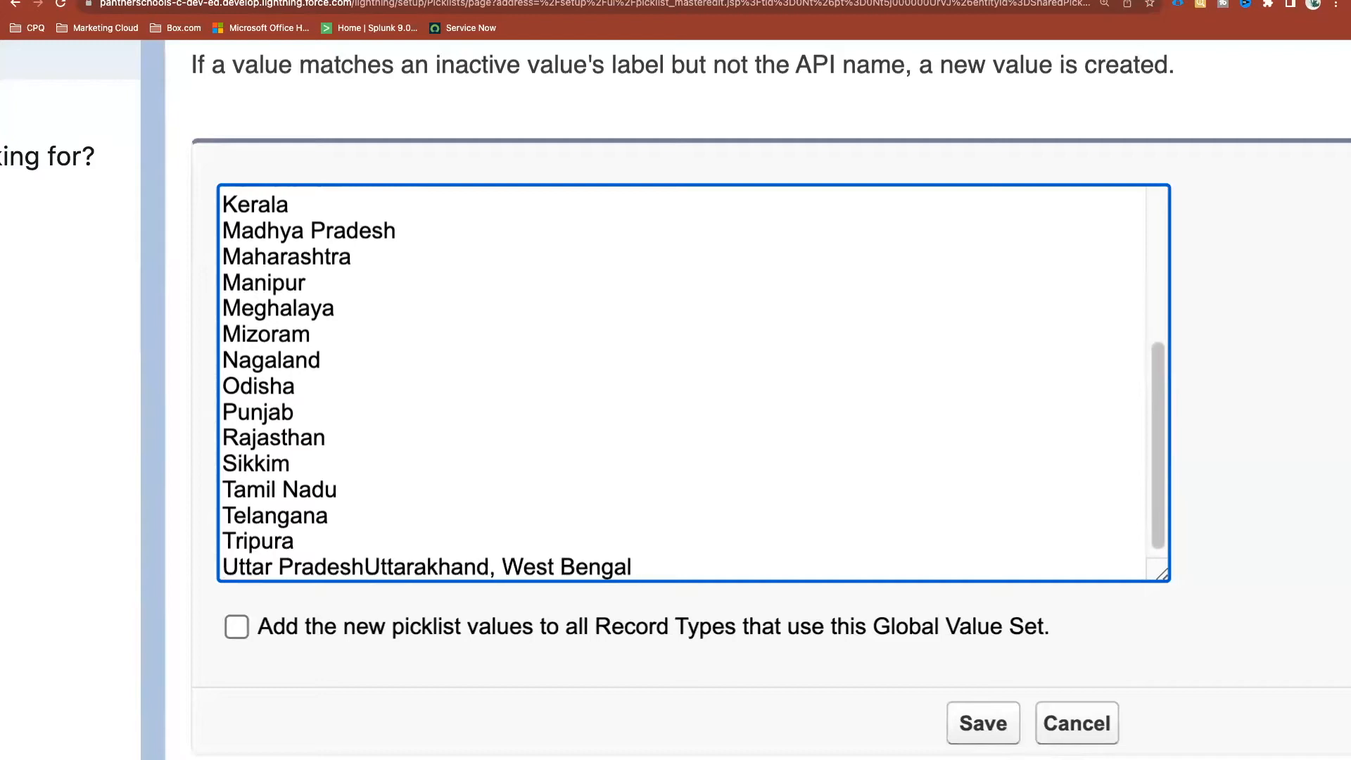
pyautogui.press('Return')
pyautogui.click(358, 567)
pyautogui.press('BackSpace')
pyautogui.press('BackSpace')
pyautogui.press('Return')
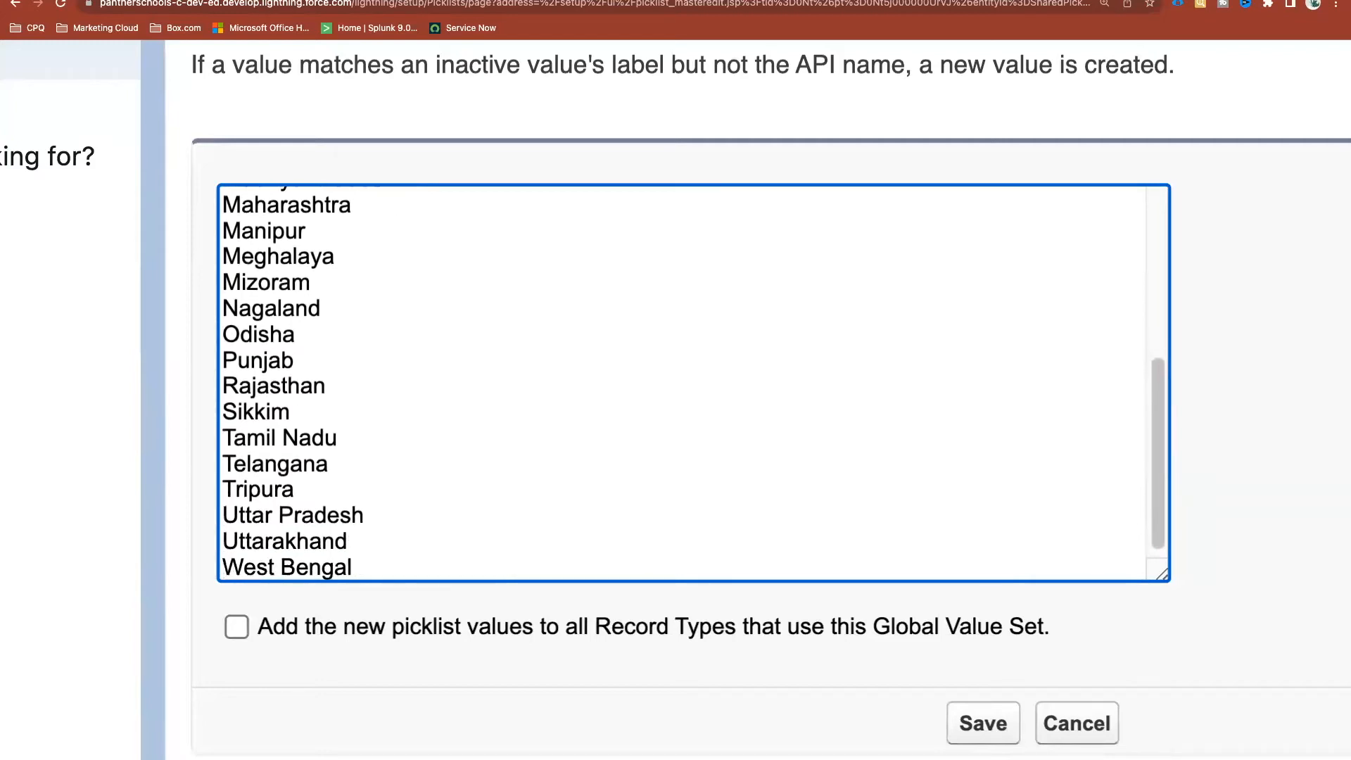
pyautogui.scroll(-1, 408, 567)
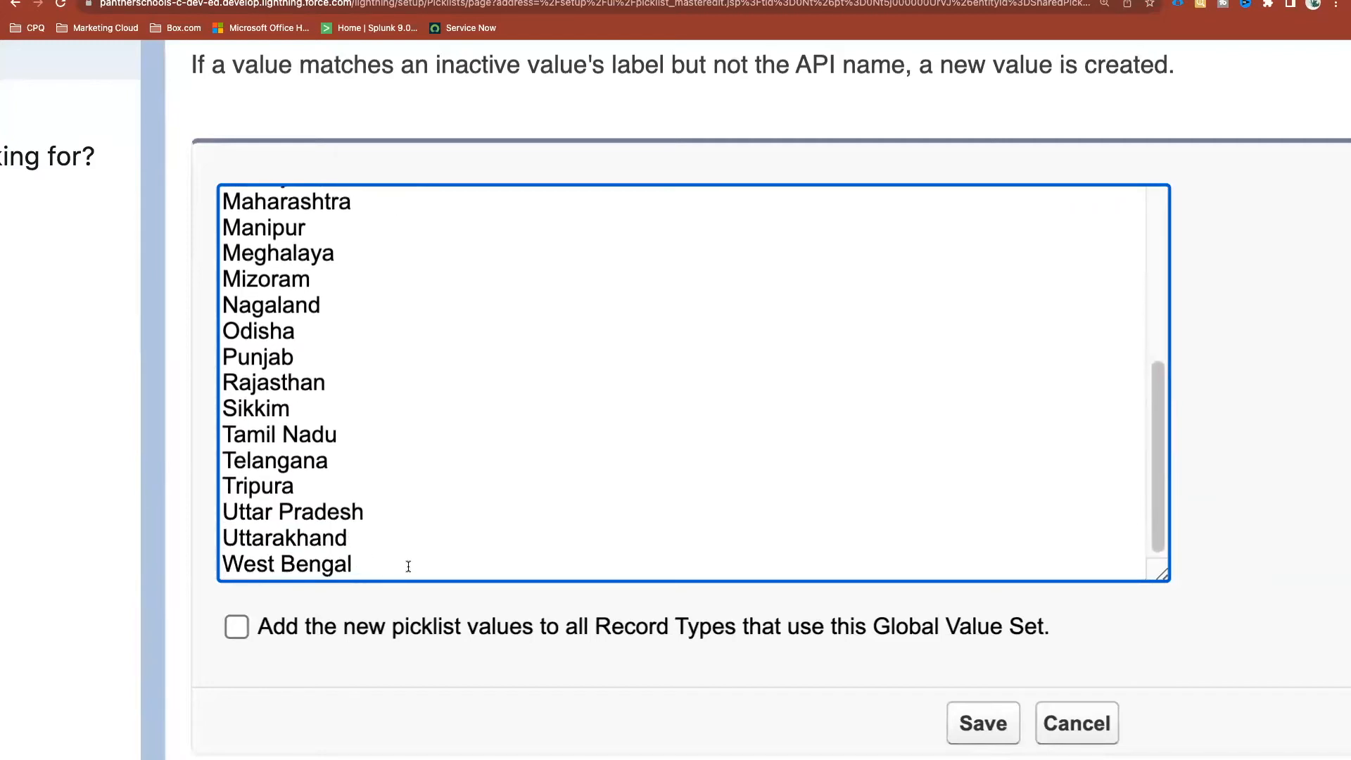
pyautogui.scroll(5, 409, 567)
# Split Assam and Bihar onto separate lines and remove Bihar's leading space
pyautogui.scroll(-5, 409, 567)
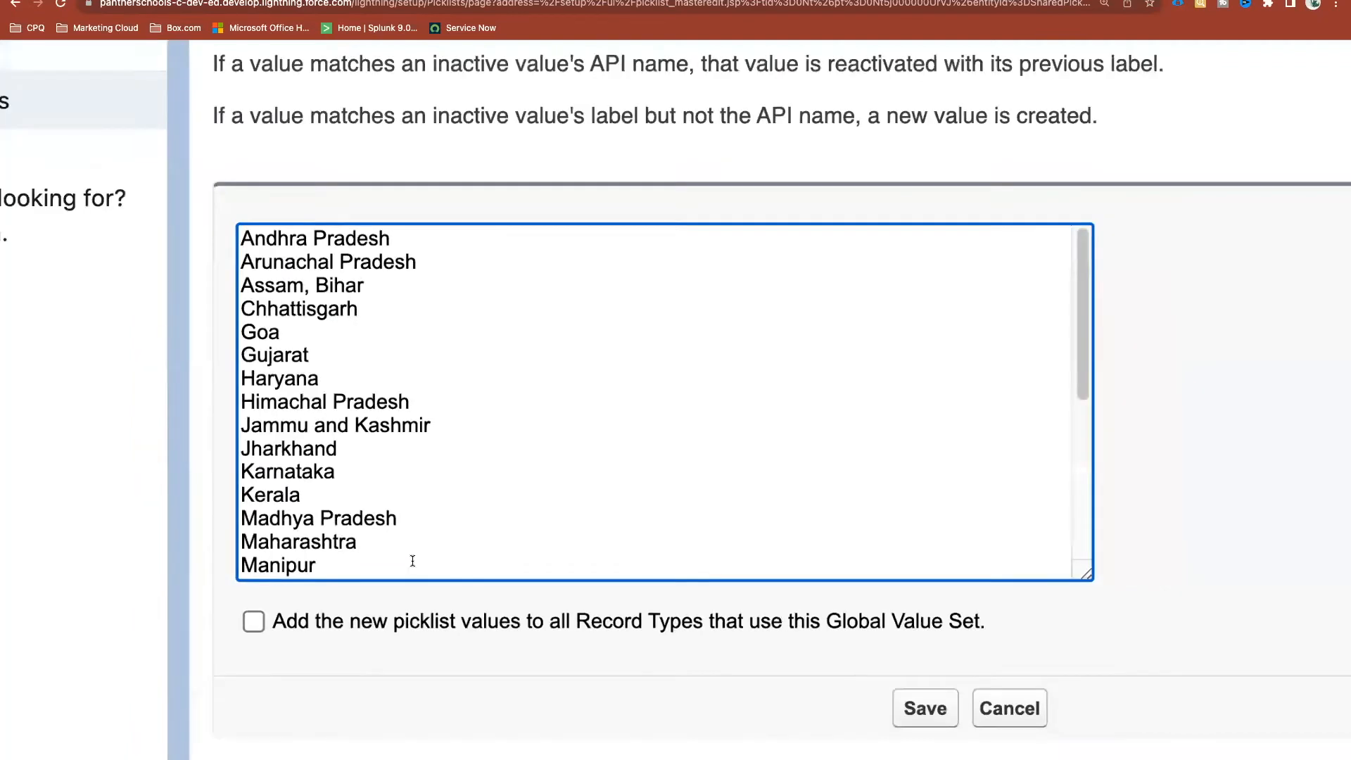
pyautogui.scroll(1, 528, 478)
pyautogui.scroll(-1, 528, 478)
pyautogui.scroll(-1, 528, 478)
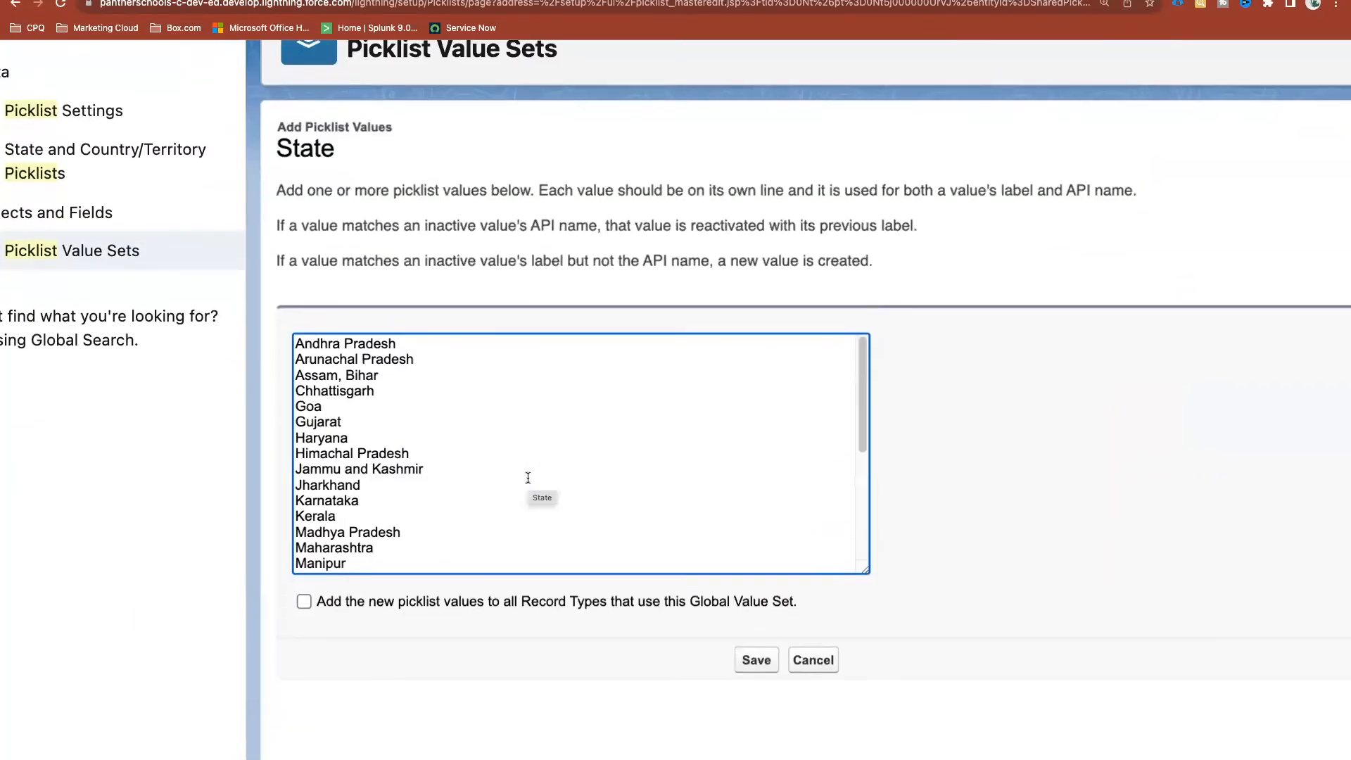
pyautogui.scroll(-5, 425, 458)
pyautogui.scroll(5, 426, 455)
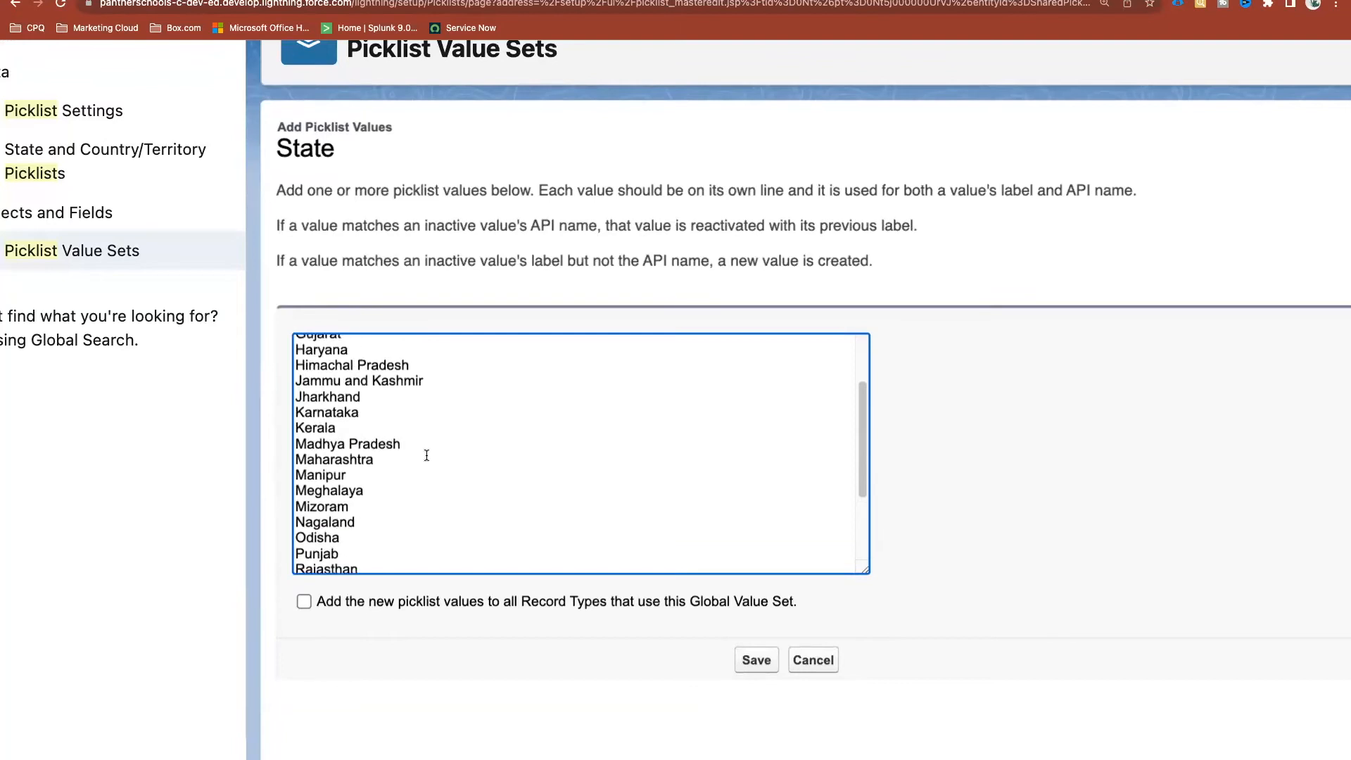
pyautogui.scroll(-5, 427, 455)
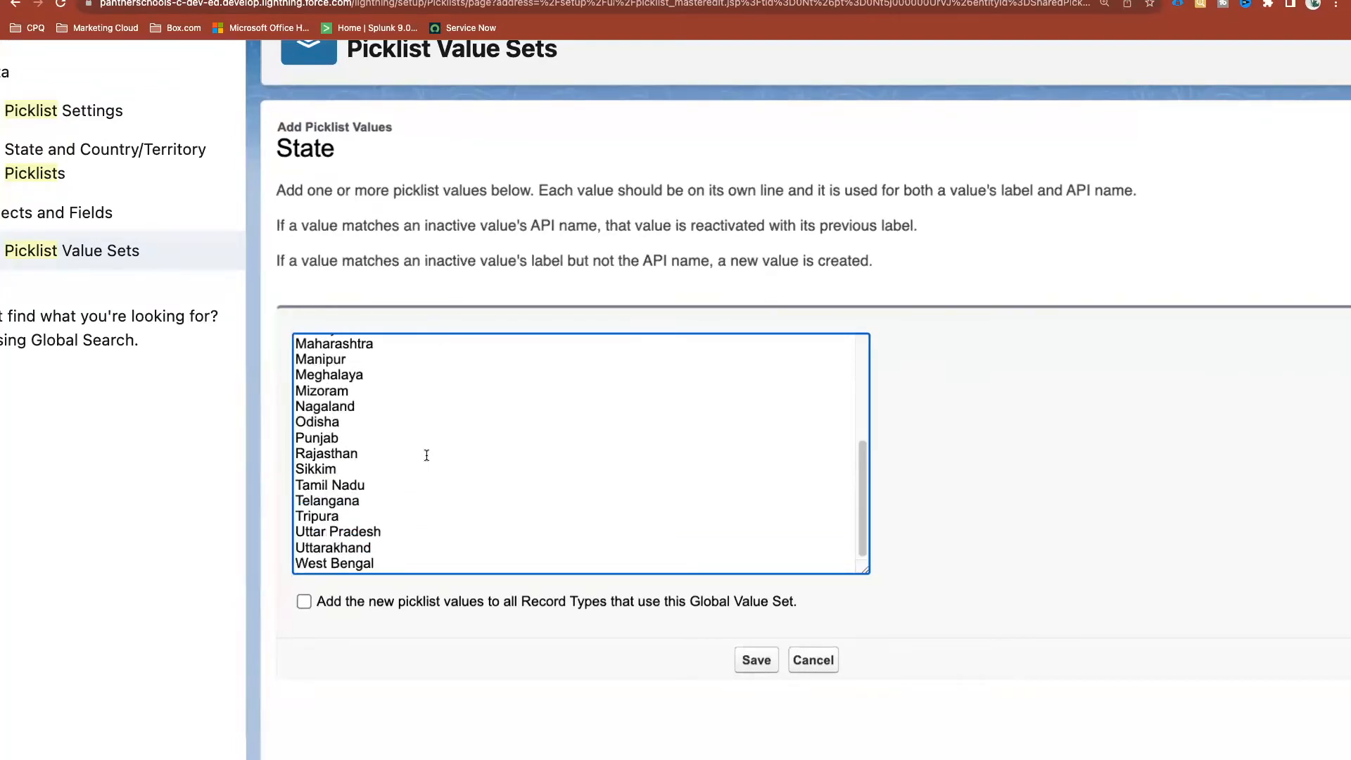
pyautogui.scroll(5, 427, 455)
pyautogui.click(342, 375)
pyautogui.press('BackSpace')
pyautogui.press('Return')
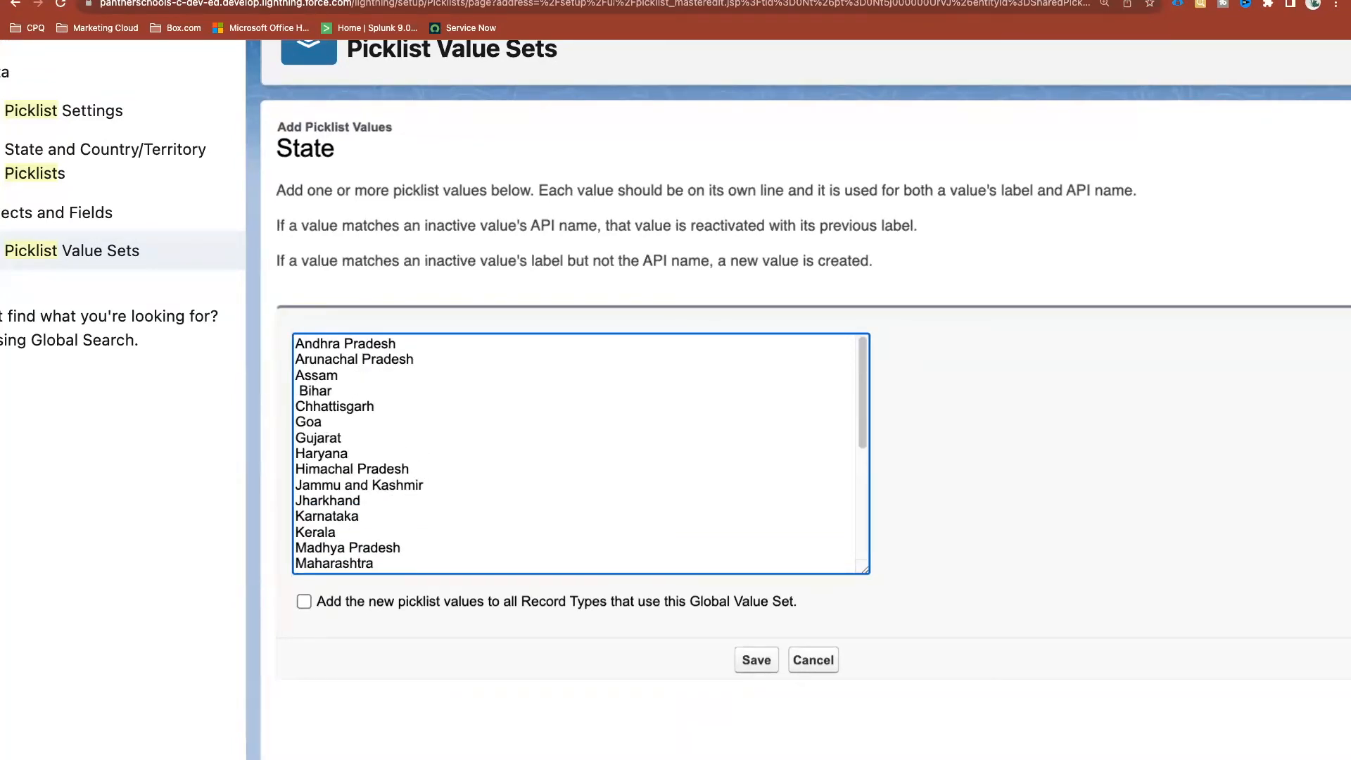
pyautogui.press('BackSpace')
# Save the Indian states into the State global value set, bringing it to 115 values
pyautogui.scroll(-2, 324, 433)
pyautogui.scroll(-5, 324, 432)
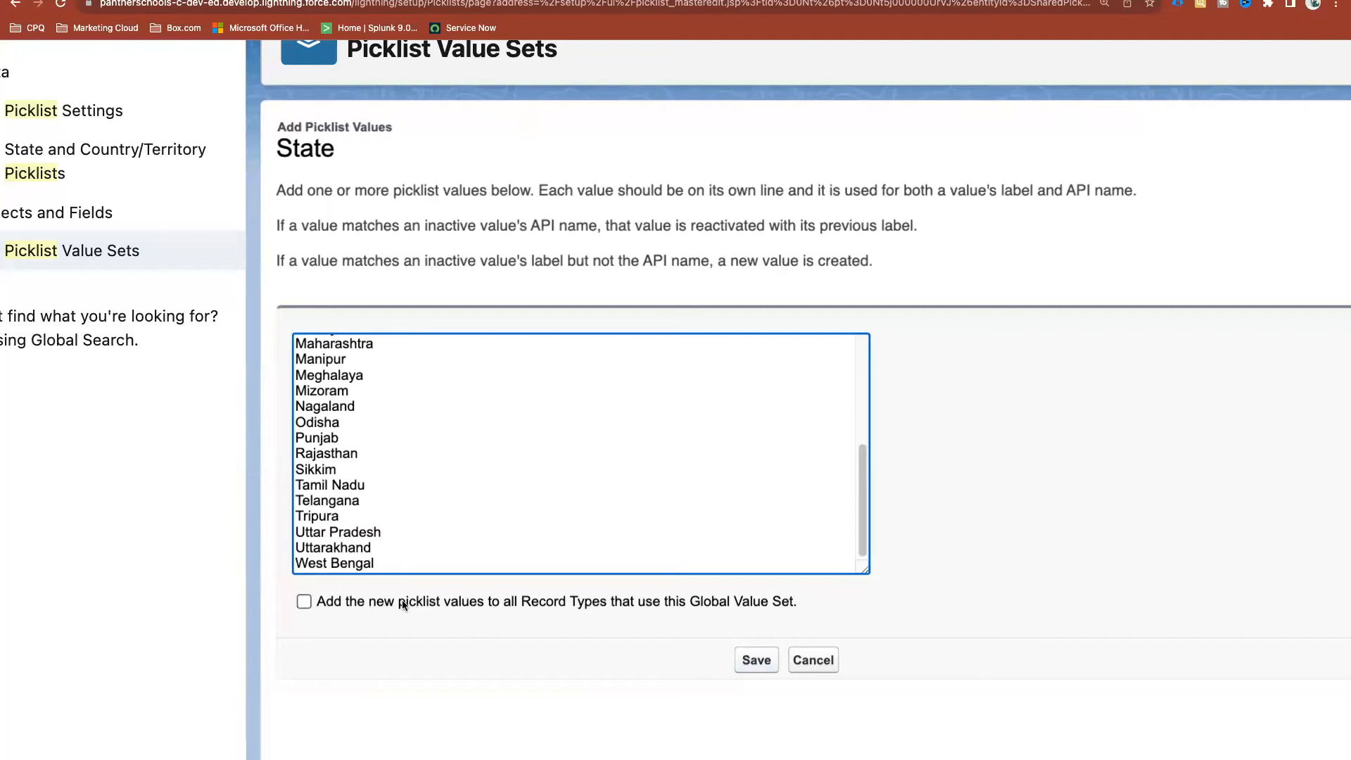
pyautogui.click(768, 657)
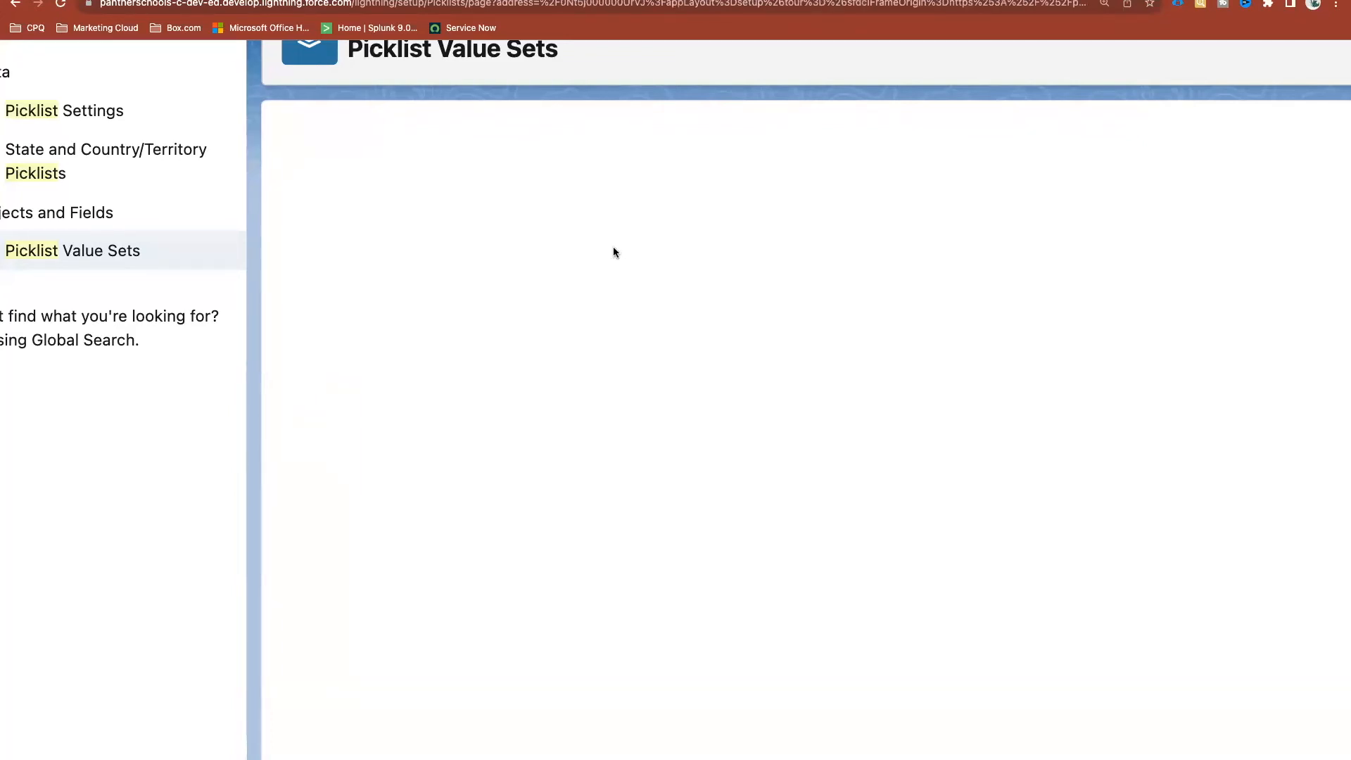
pyautogui.scroll(-3, 543, 437)
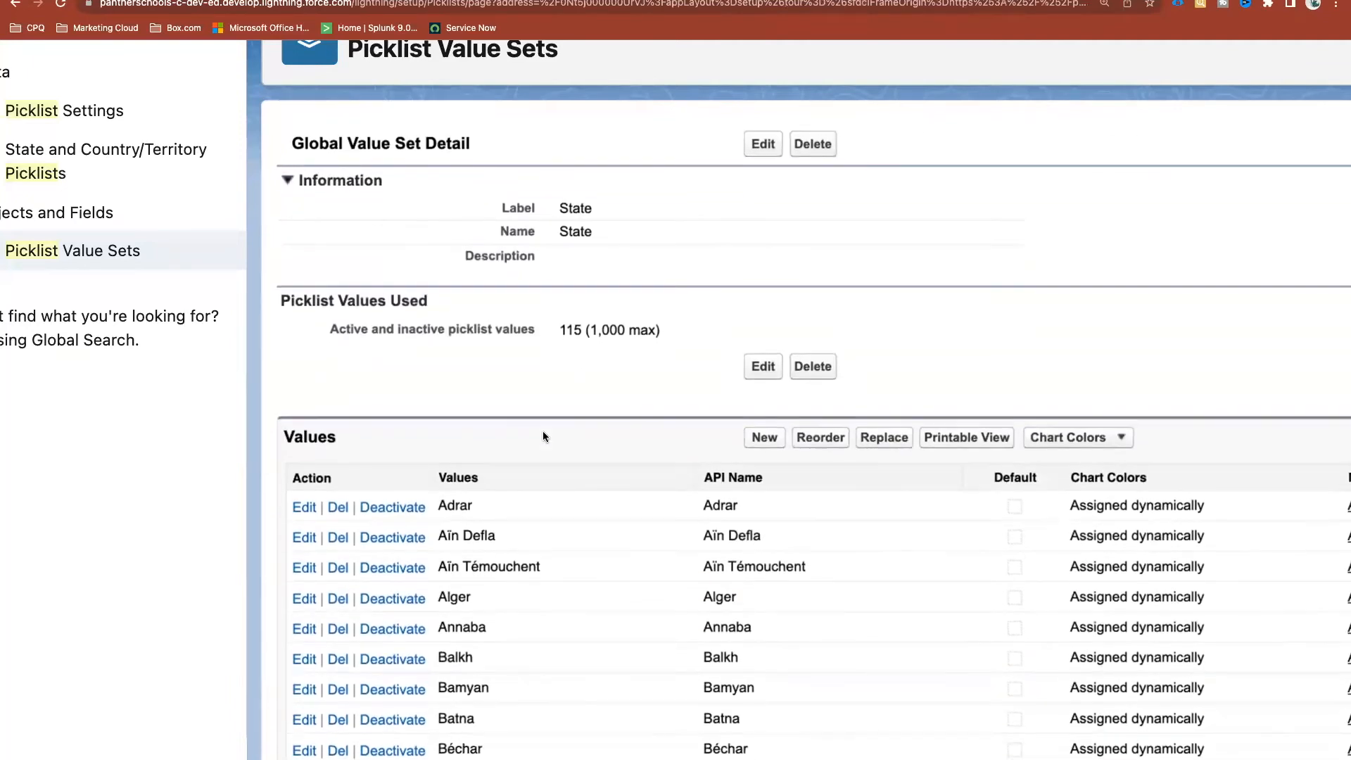
pyautogui.scroll(3, 543, 437)
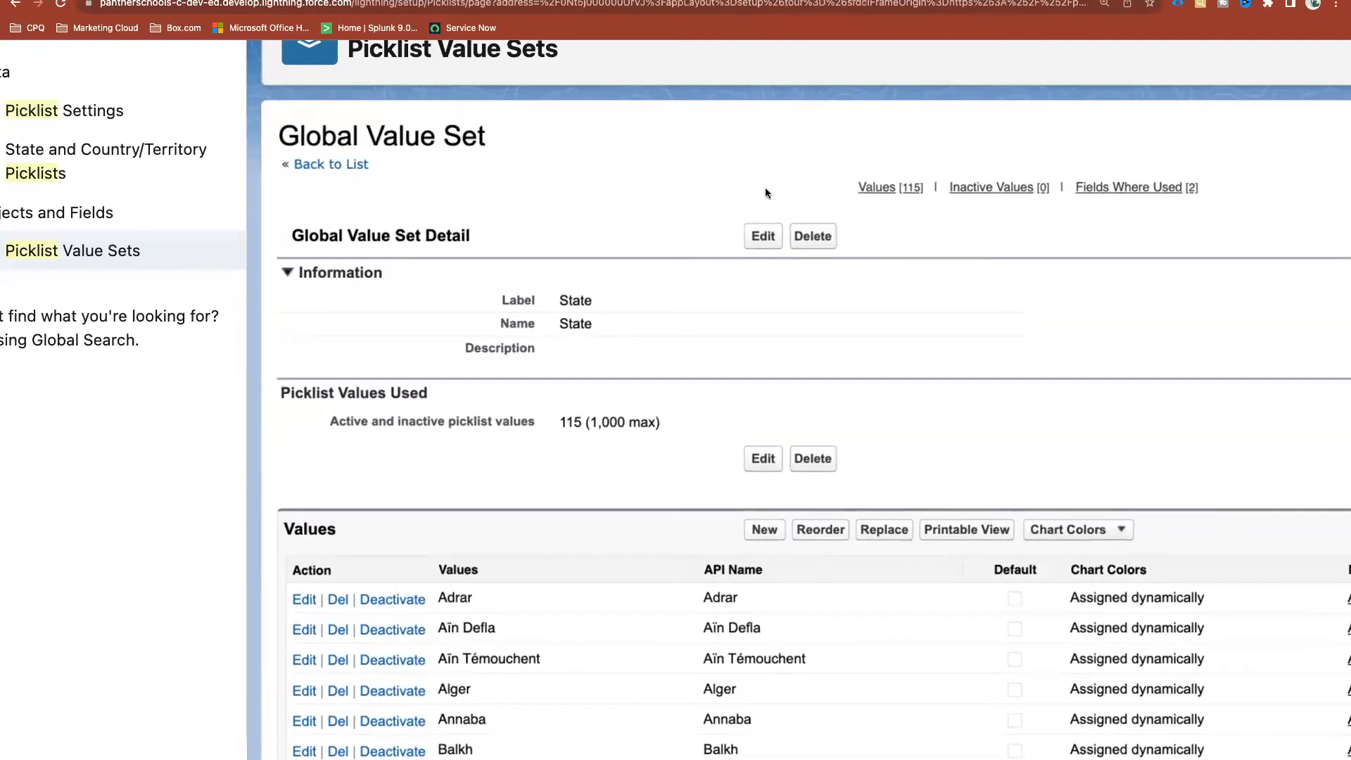
pyautogui.hotkey('ctrl', 'Tab')
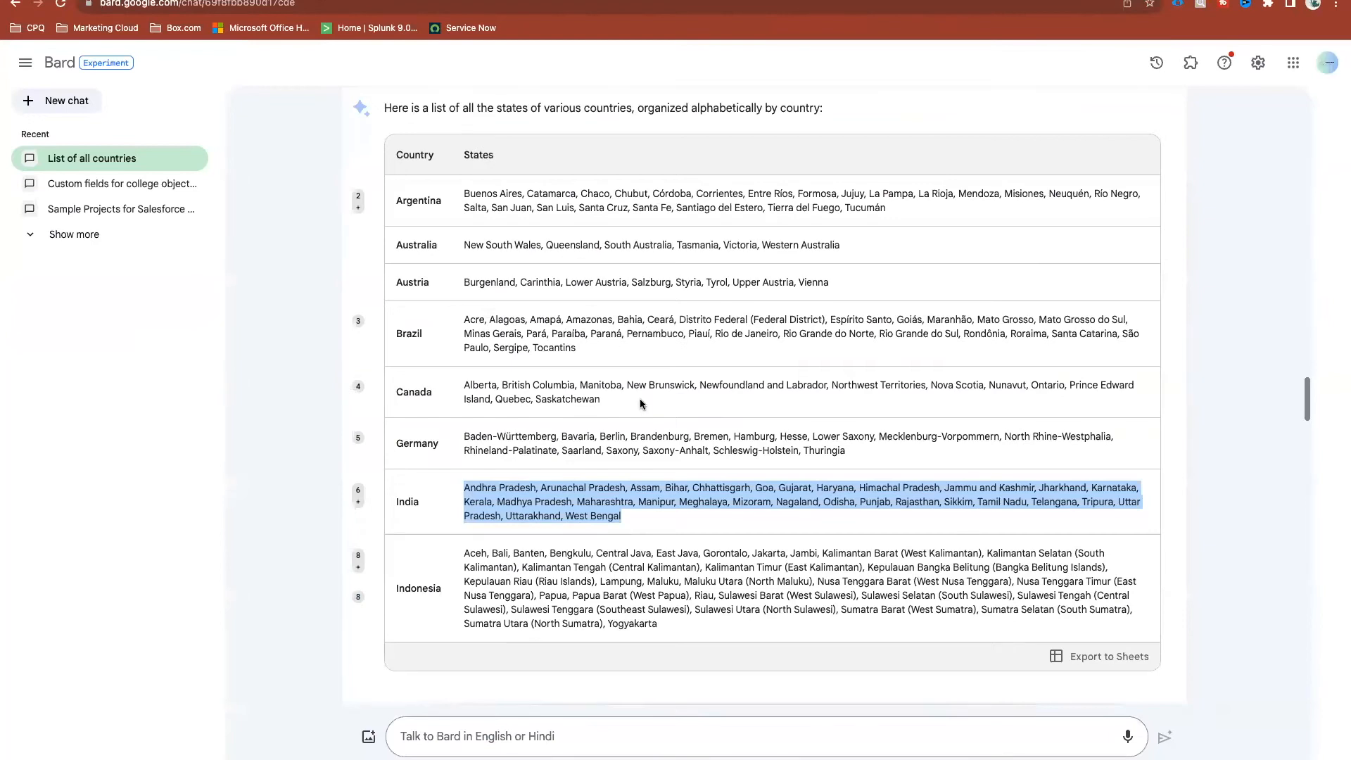
# Copy the full Argentina provinces cell from Bard's country and states table
pyautogui.scroll(-1, 542, 265)
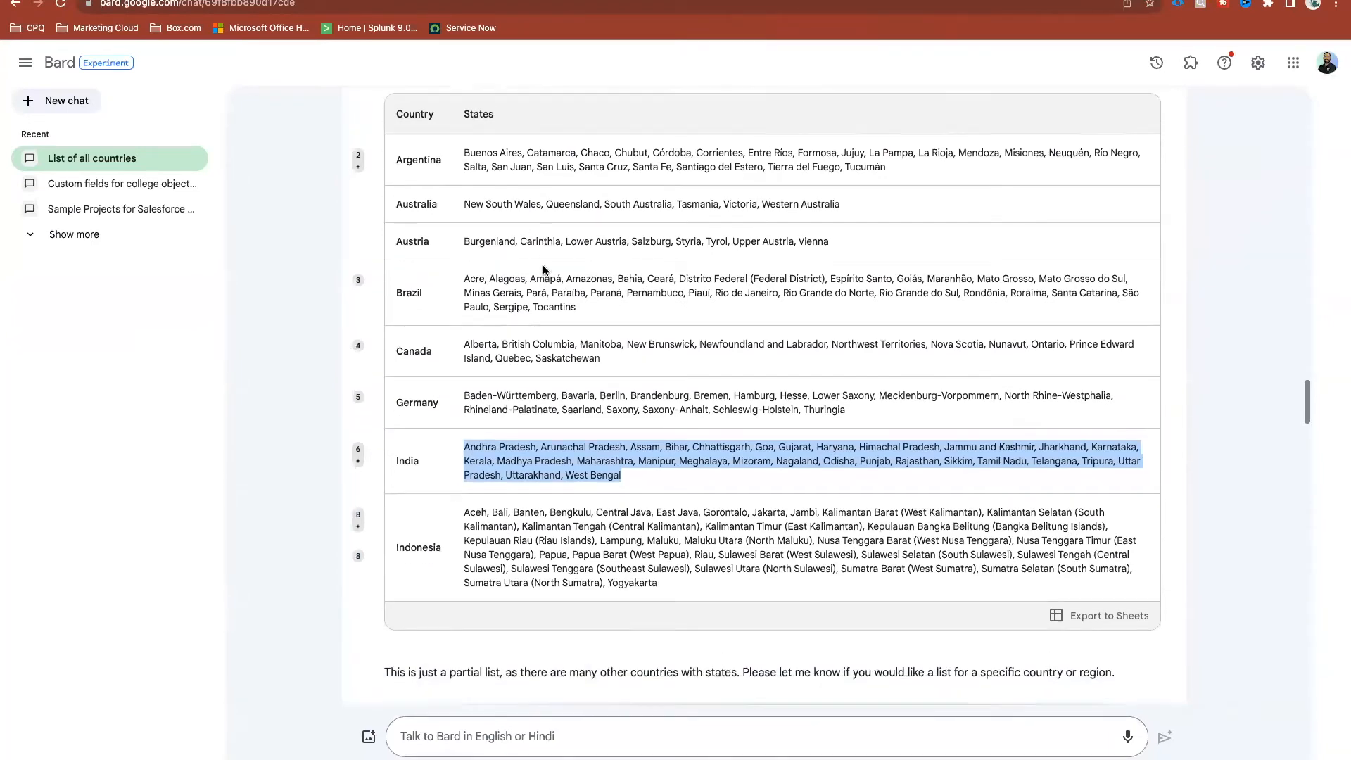
pyautogui.scroll(1, 542, 265)
pyautogui.click(512, 197)
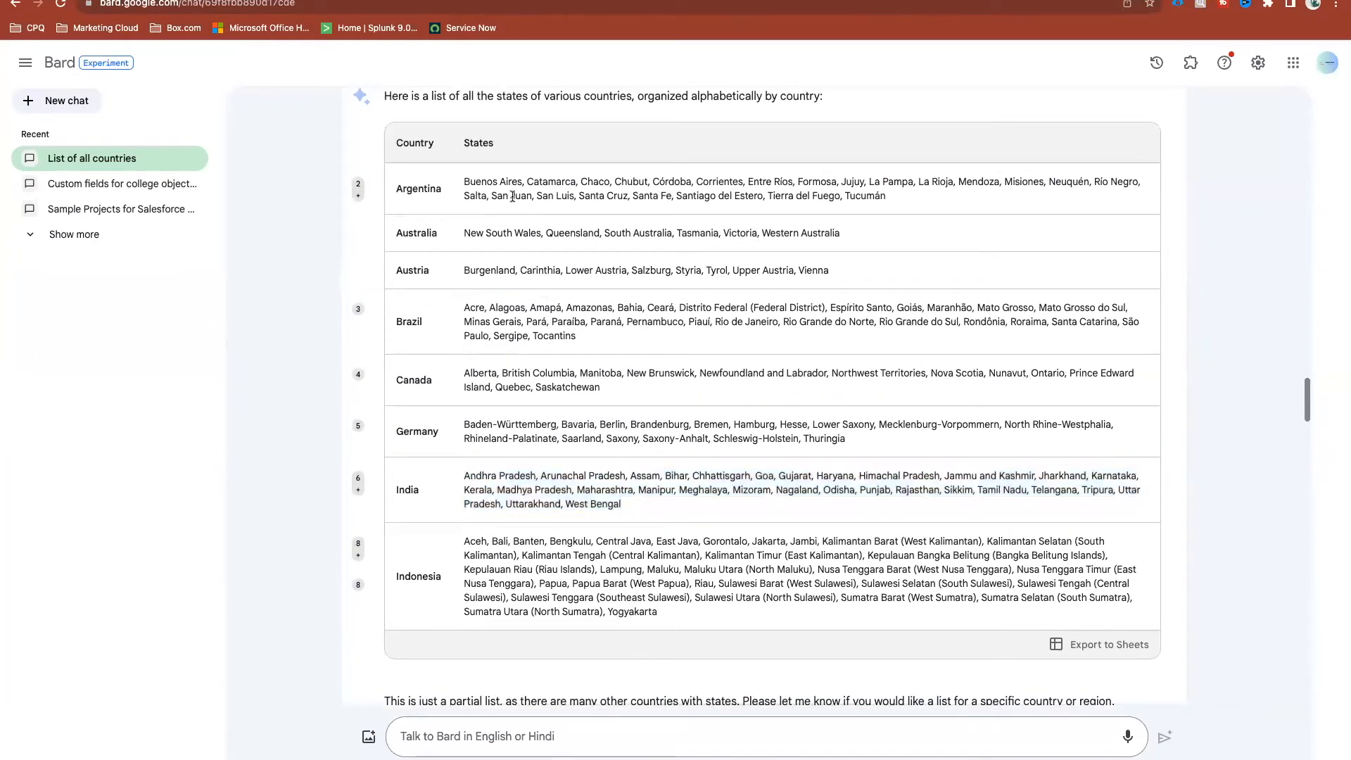
pyautogui.tripleClick(512, 196)
pyautogui.rightClick(512, 199)
pyautogui.click(535, 222)
# Paste the Argentine province list as new values in the State value set
pyautogui.click(688, 2)
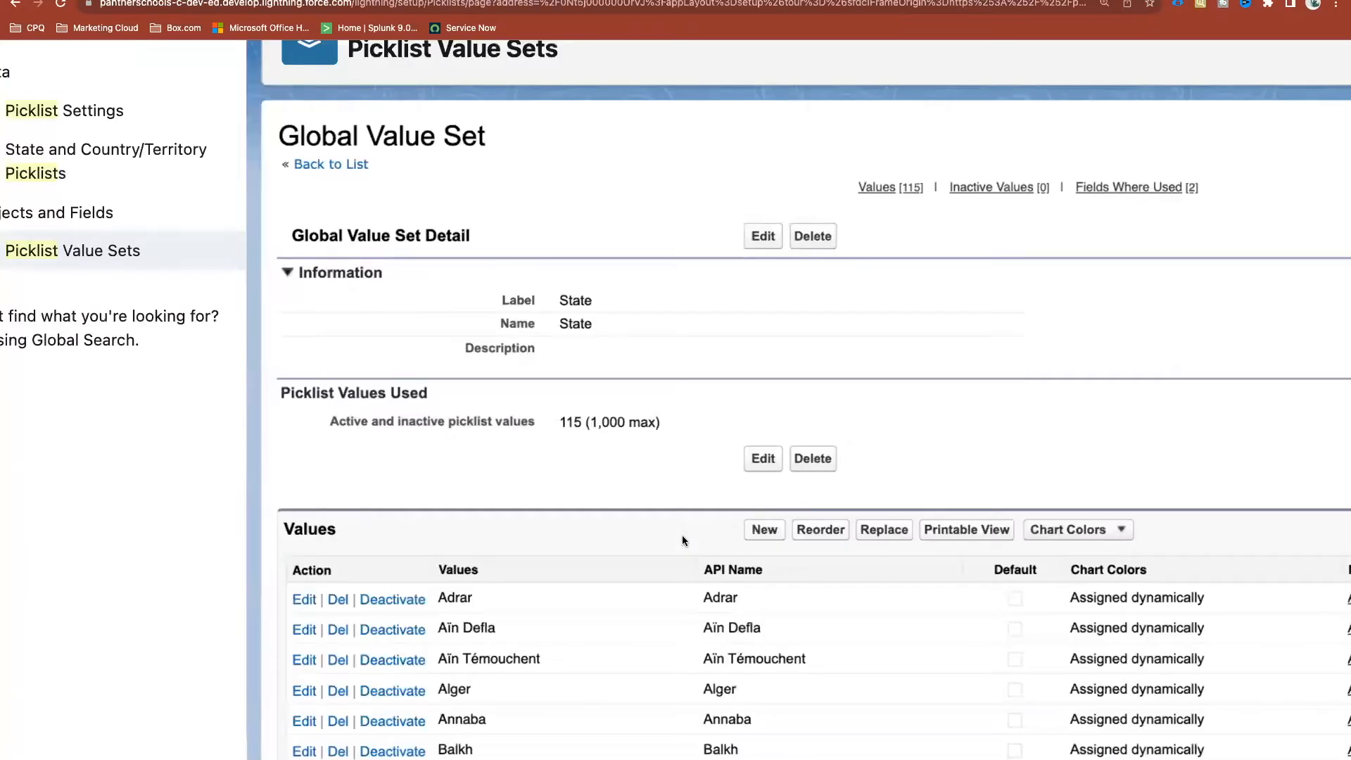
pyautogui.scroll(-2, 682, 535)
pyautogui.click(761, 417)
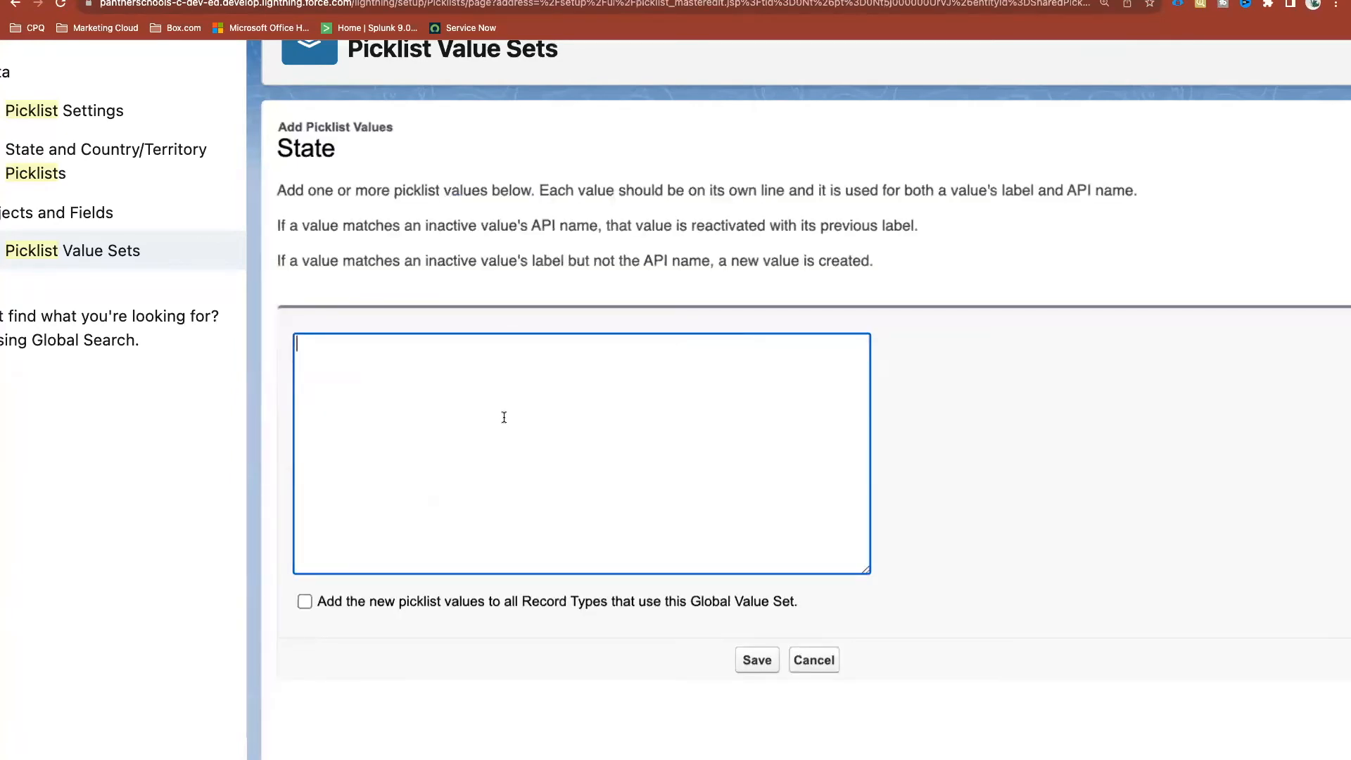
pyautogui.hotkey('ctrl', 'v')
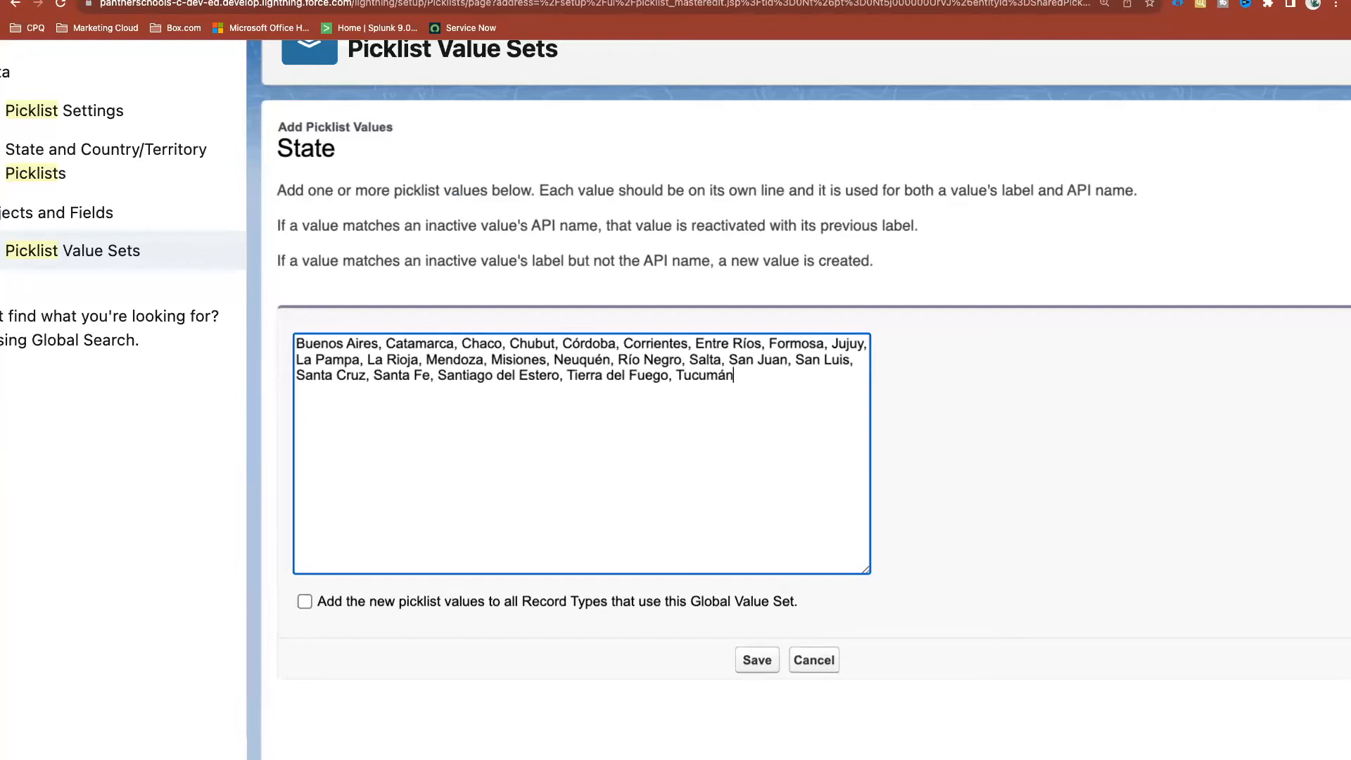
# Keep only Buenos Aires, Catamarca and Chaco, each on its own line, and save
pyautogui.press('BackSpace')
pyautogui.press('BackSpace')
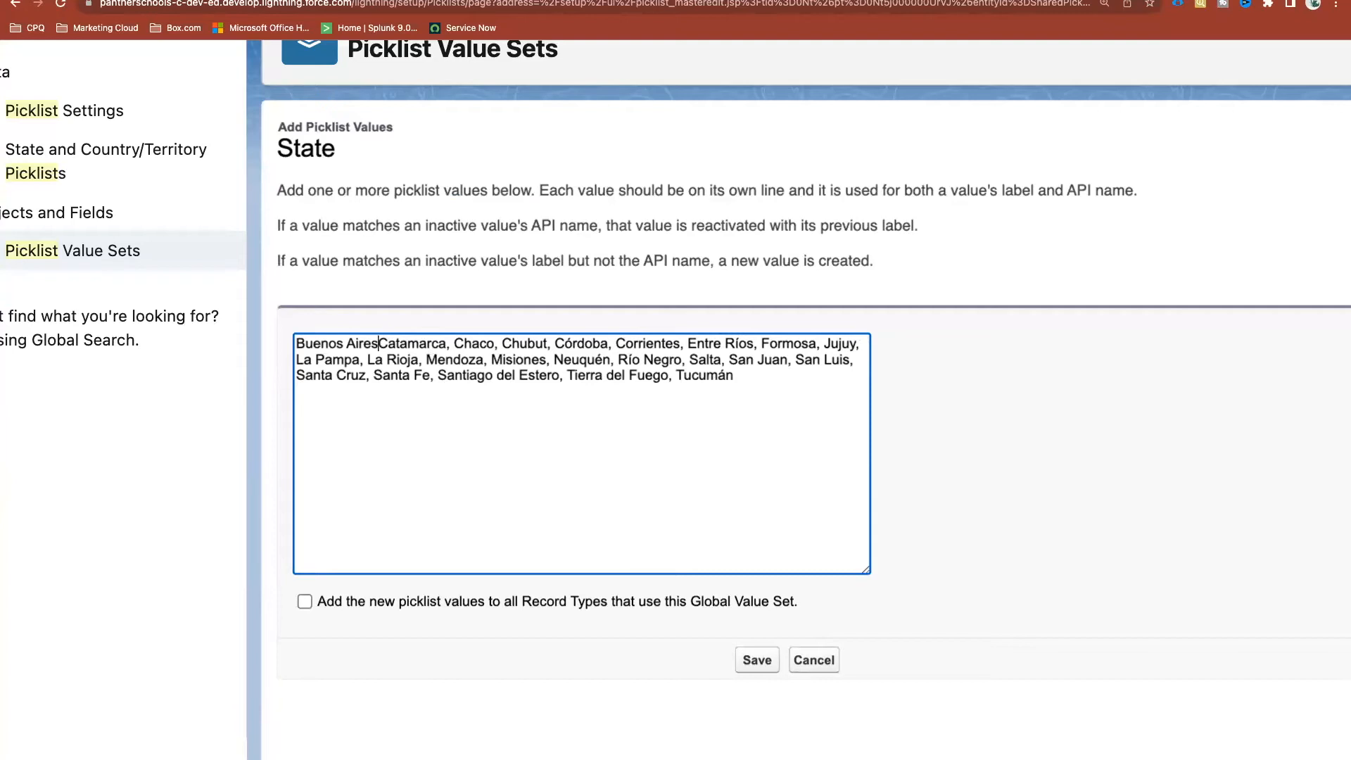
pyautogui.press('Return')
pyautogui.click(374, 358)
pyautogui.press('BackSpace')
pyautogui.press('BackSpace')
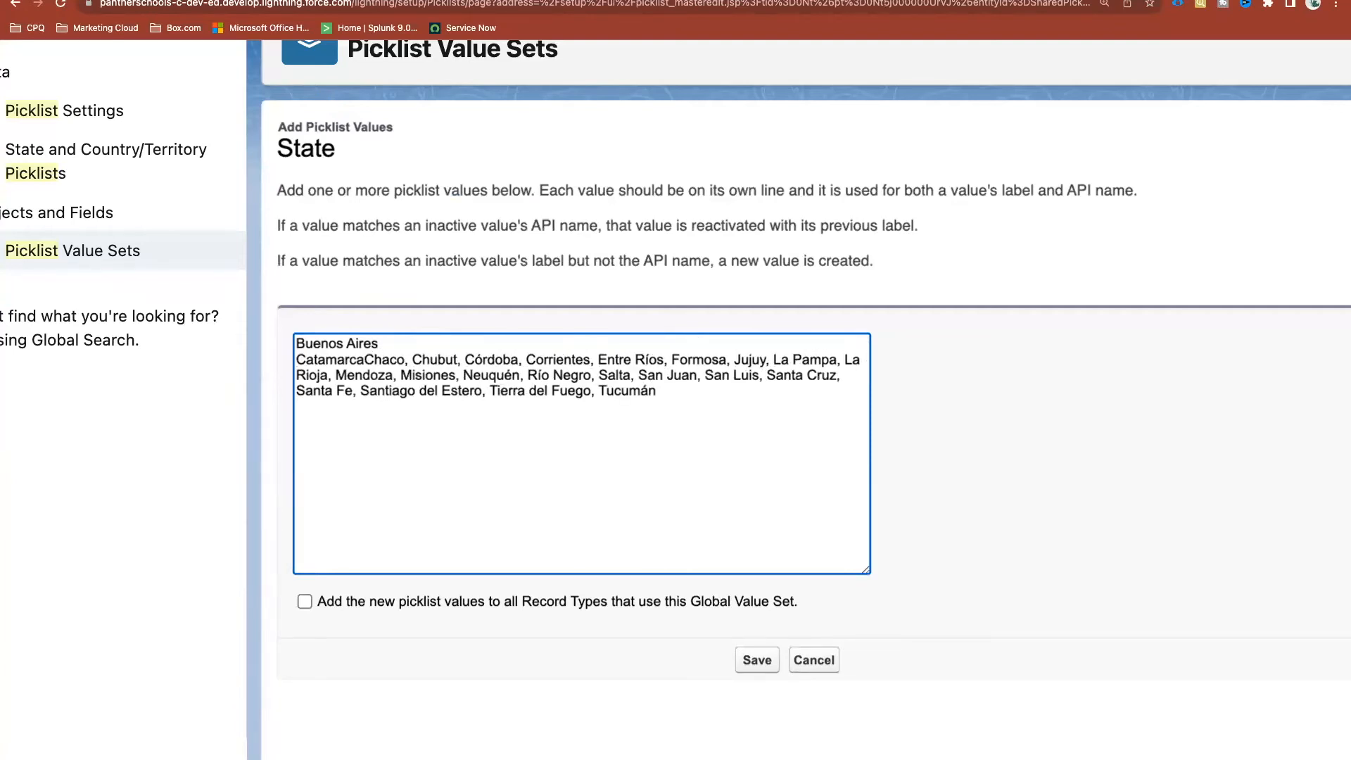
pyautogui.press('Return')
pyautogui.click(345, 376)
pyautogui.press('BackSpace')
pyautogui.press('BackSpace')
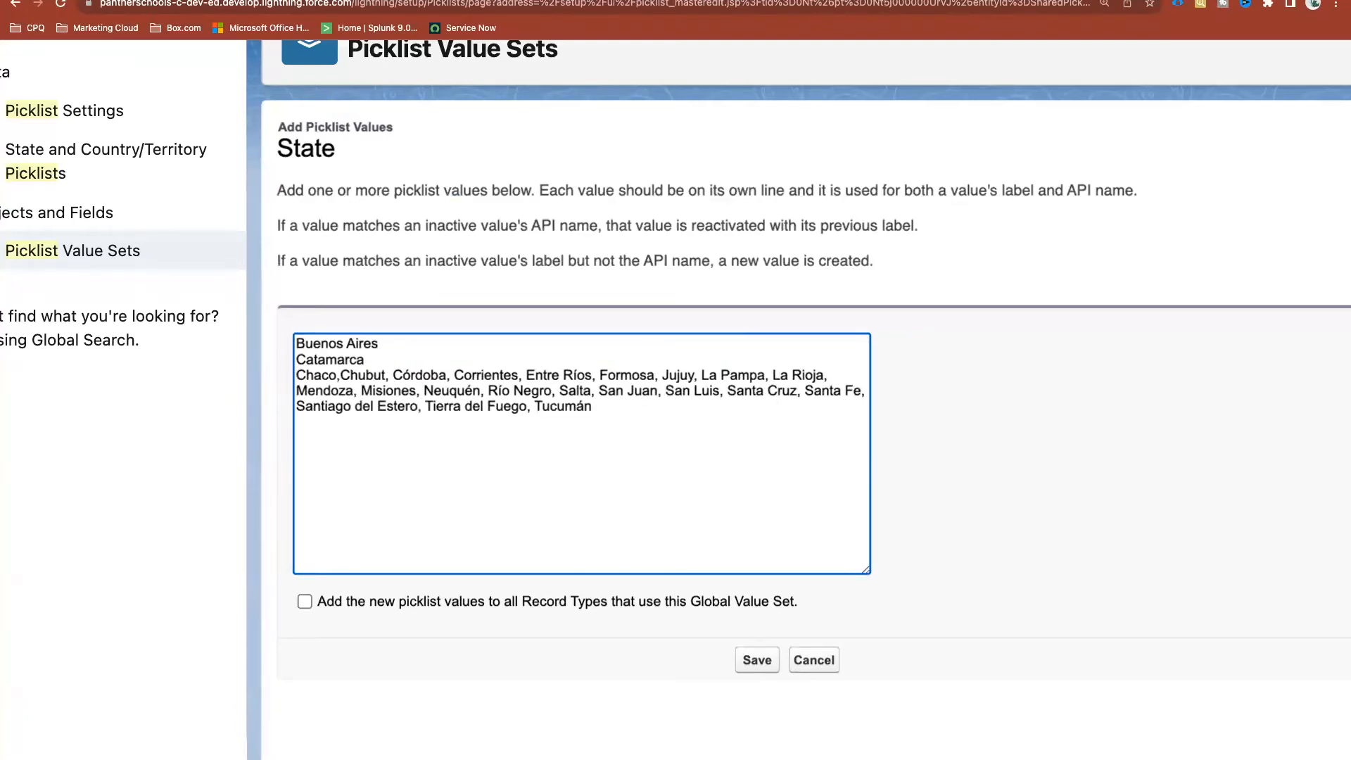
pyautogui.press('Return')
pyautogui.keyDown('shift'); pyautogui.click(538, 419); pyautogui.keyUp('shift')
pyautogui.press('BackSpace')
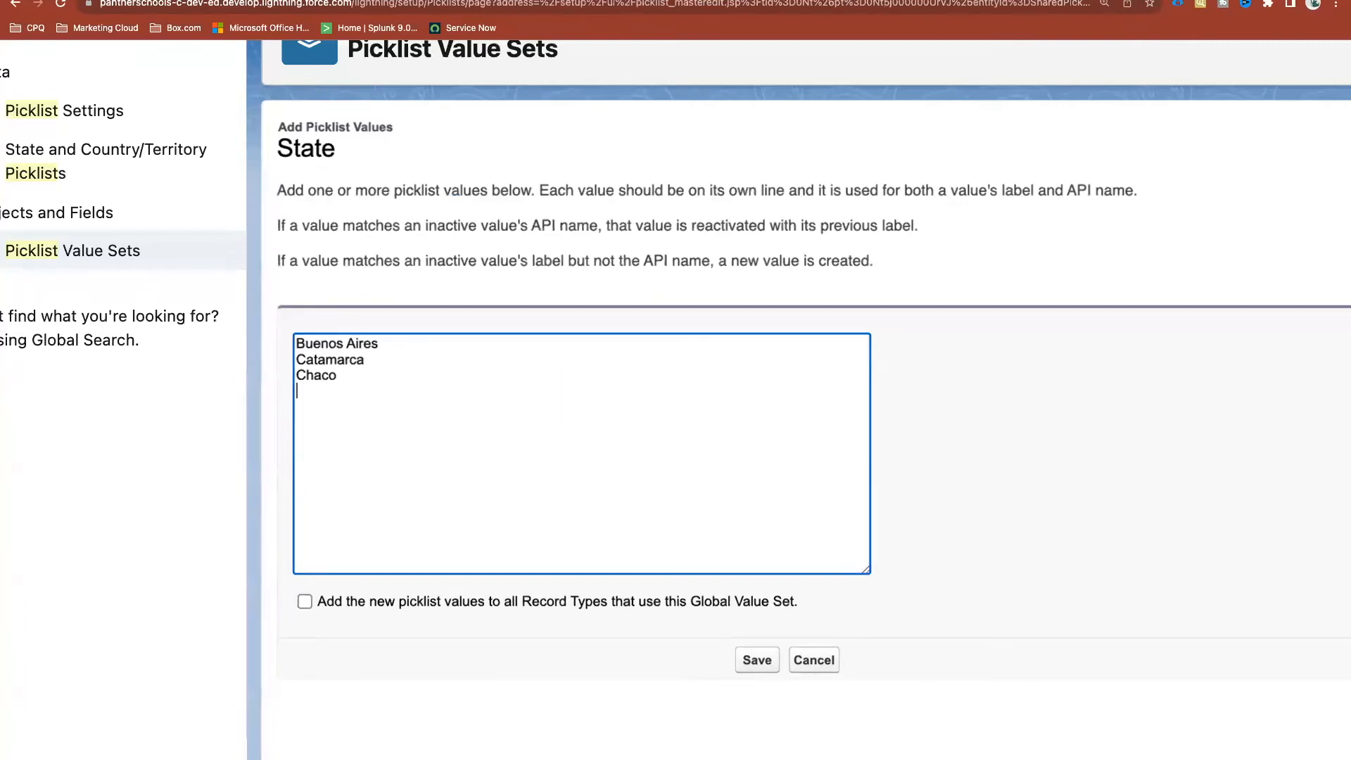
pyautogui.click(750, 663)
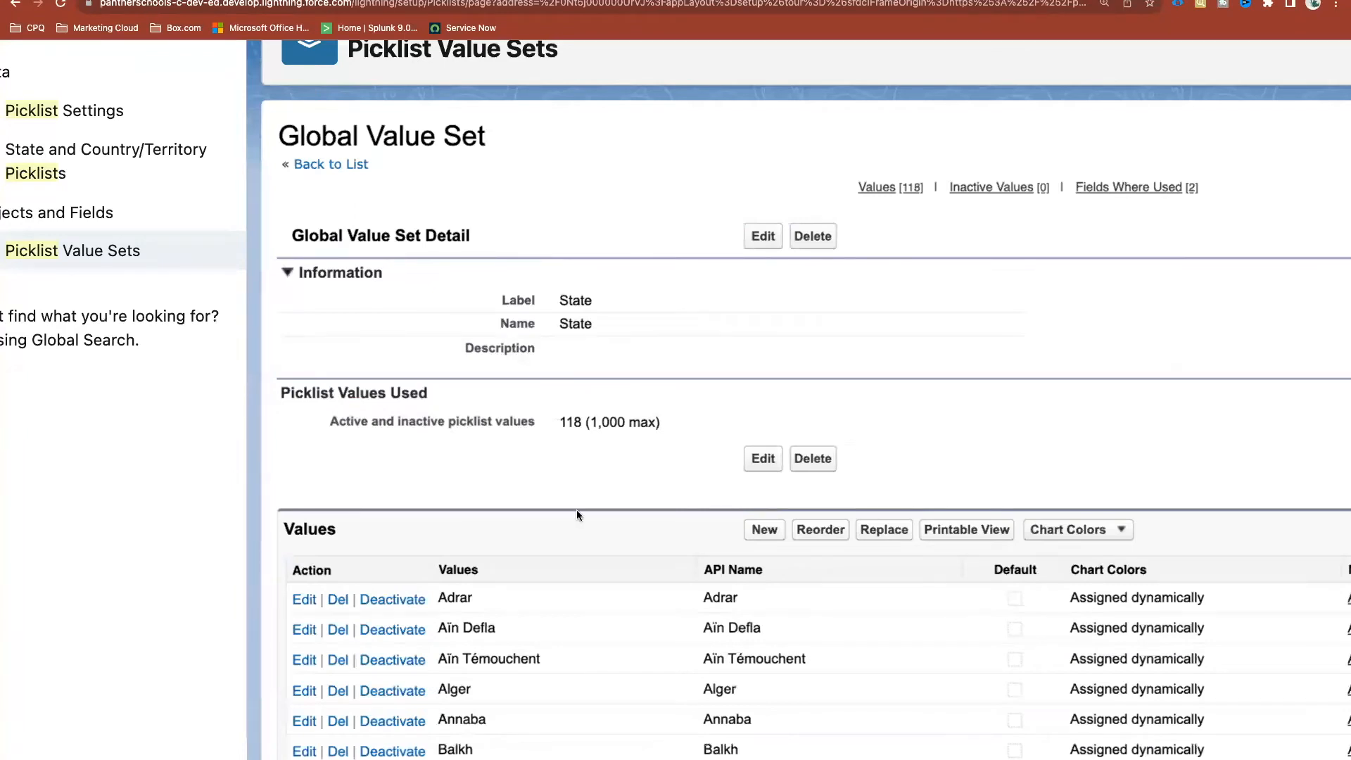
# Scroll the State values list to confirm Buenos Aires, Catamarca and Chaco appear
pyautogui.scroll(-5, 699, 346)
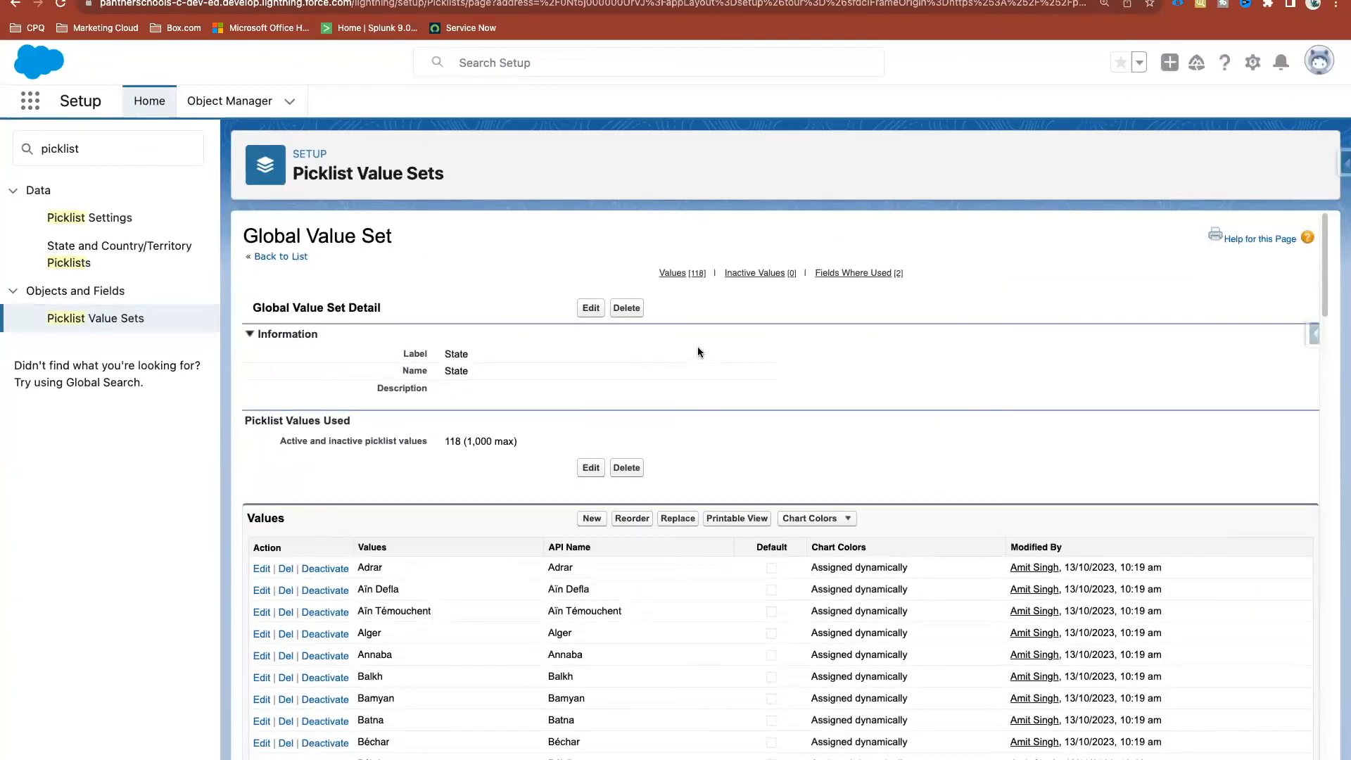
pyautogui.scroll(-20, 699, 349)
pyautogui.scroll(20, 698, 350)
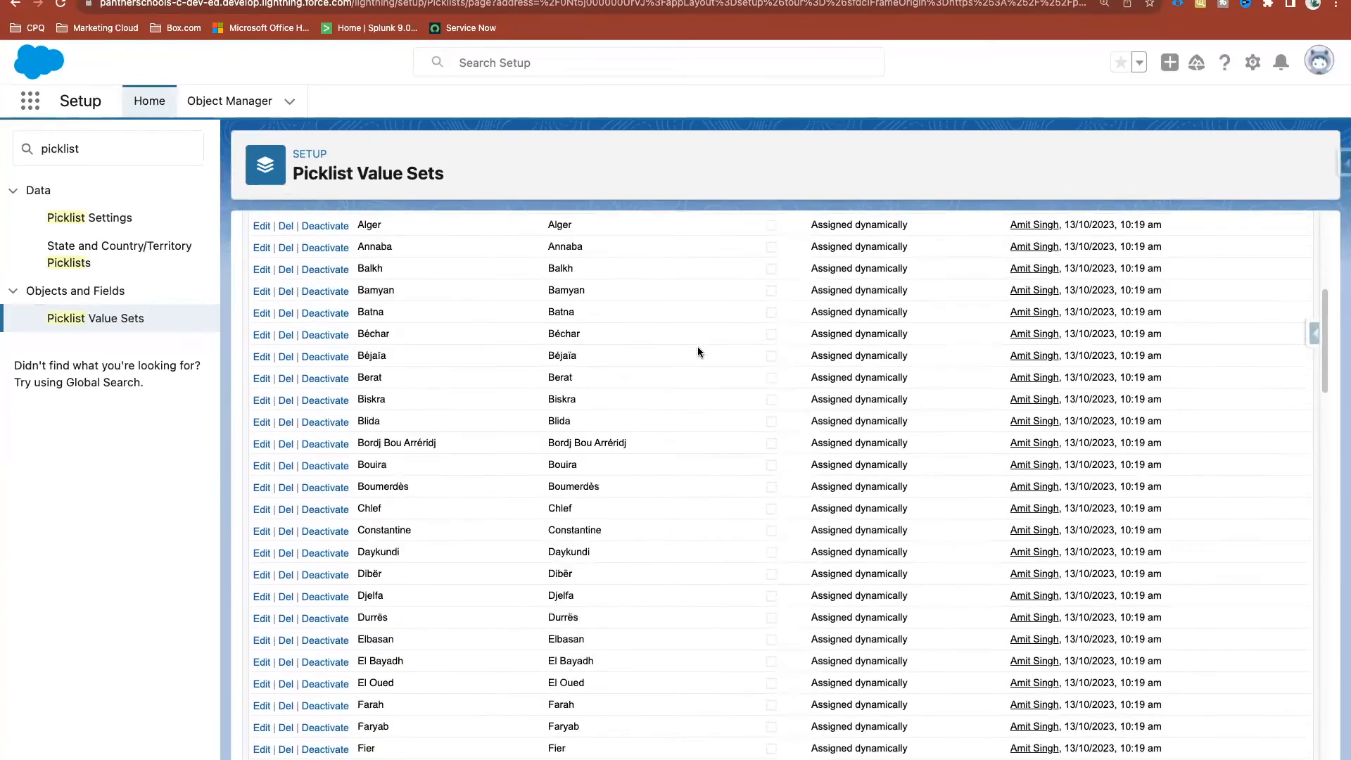
pyautogui.scroll(-15, 897, 332)
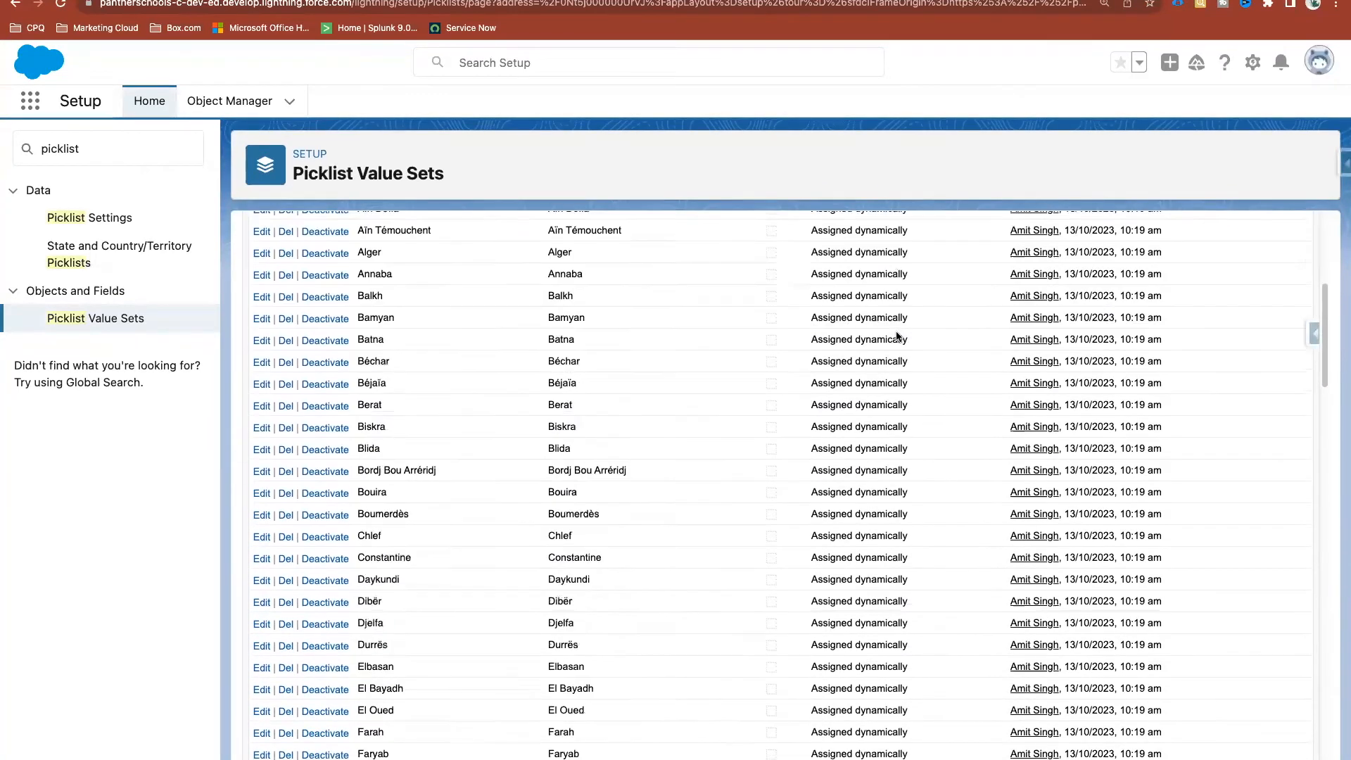
pyautogui.scroll(12, 897, 331)
pyautogui.scroll(-20, 896, 332)
pyautogui.scroll(-10, 898, 336)
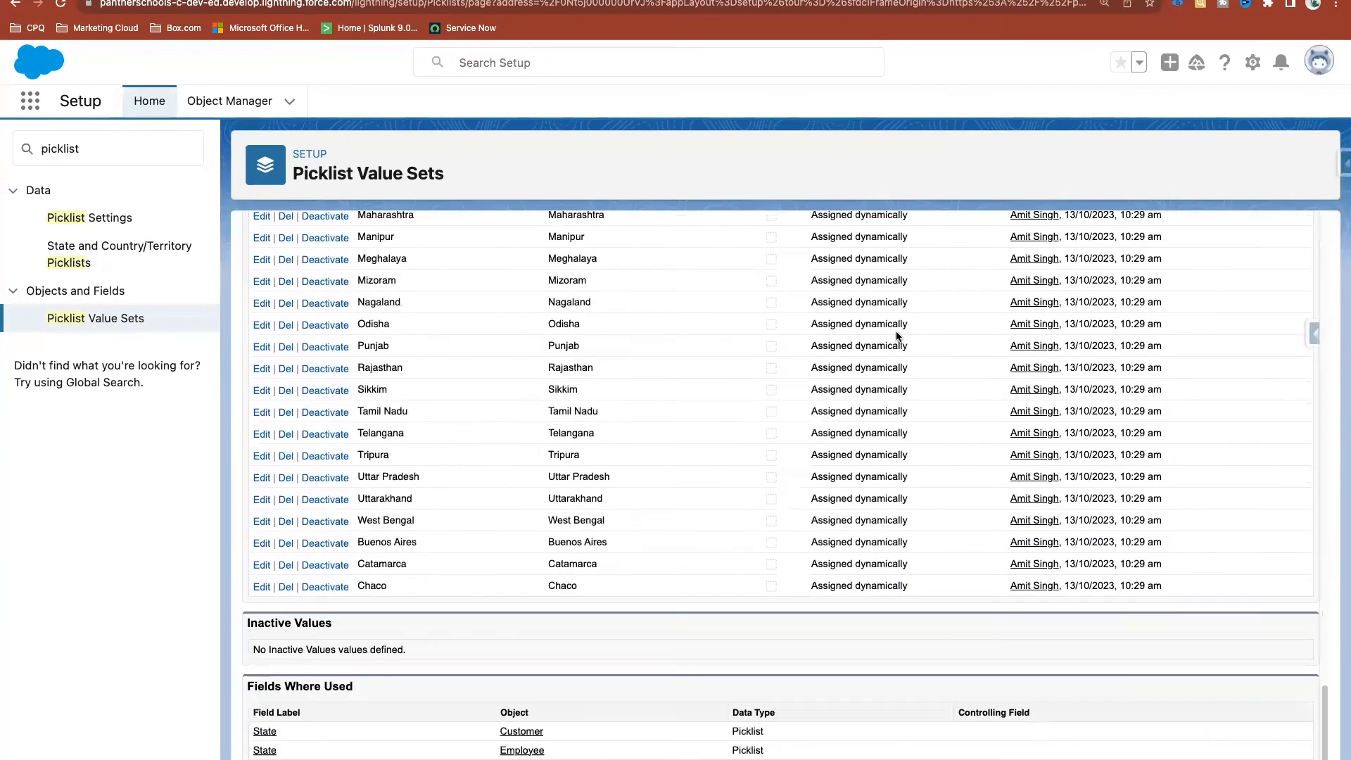
pyautogui.scroll(20, 898, 336)
pyautogui.scroll(-15, 898, 337)
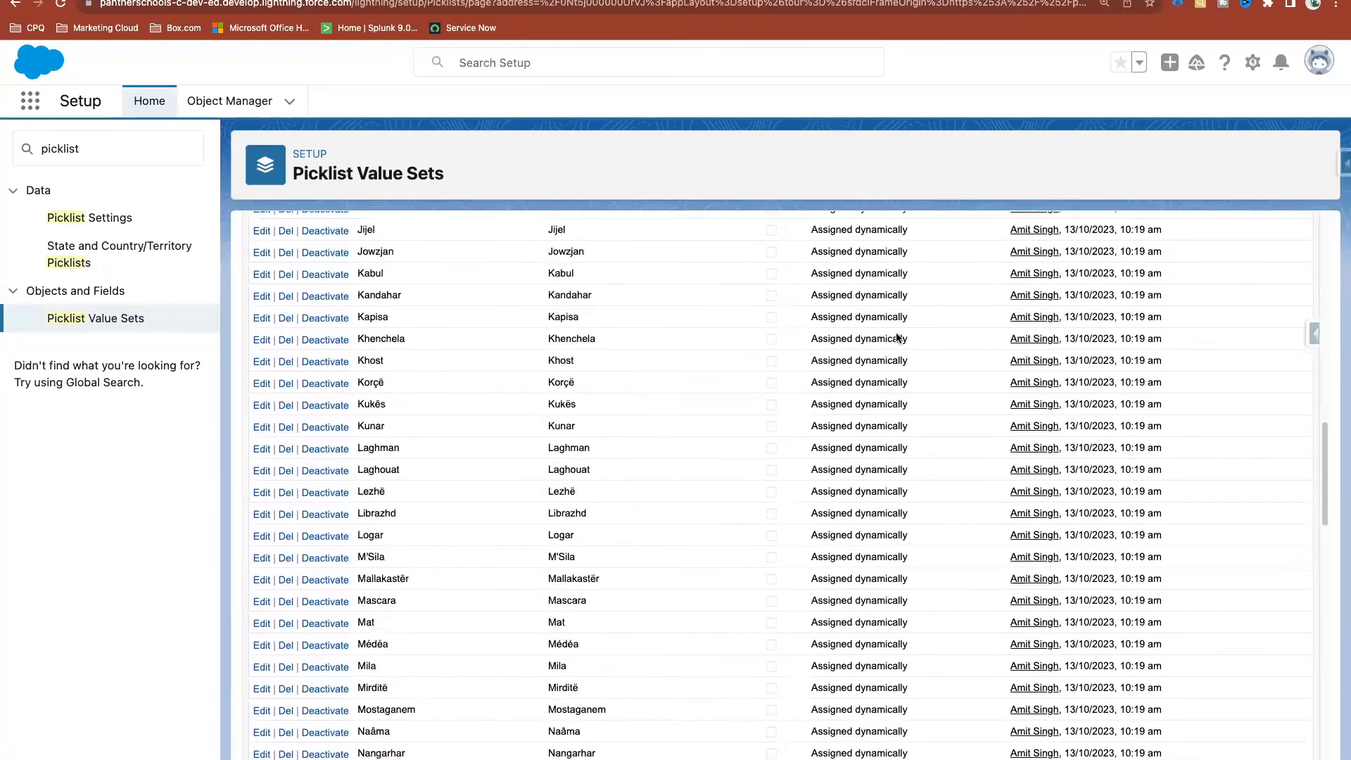
pyautogui.scroll(-8, 896, 336)
pyautogui.scroll(20, 897, 336)
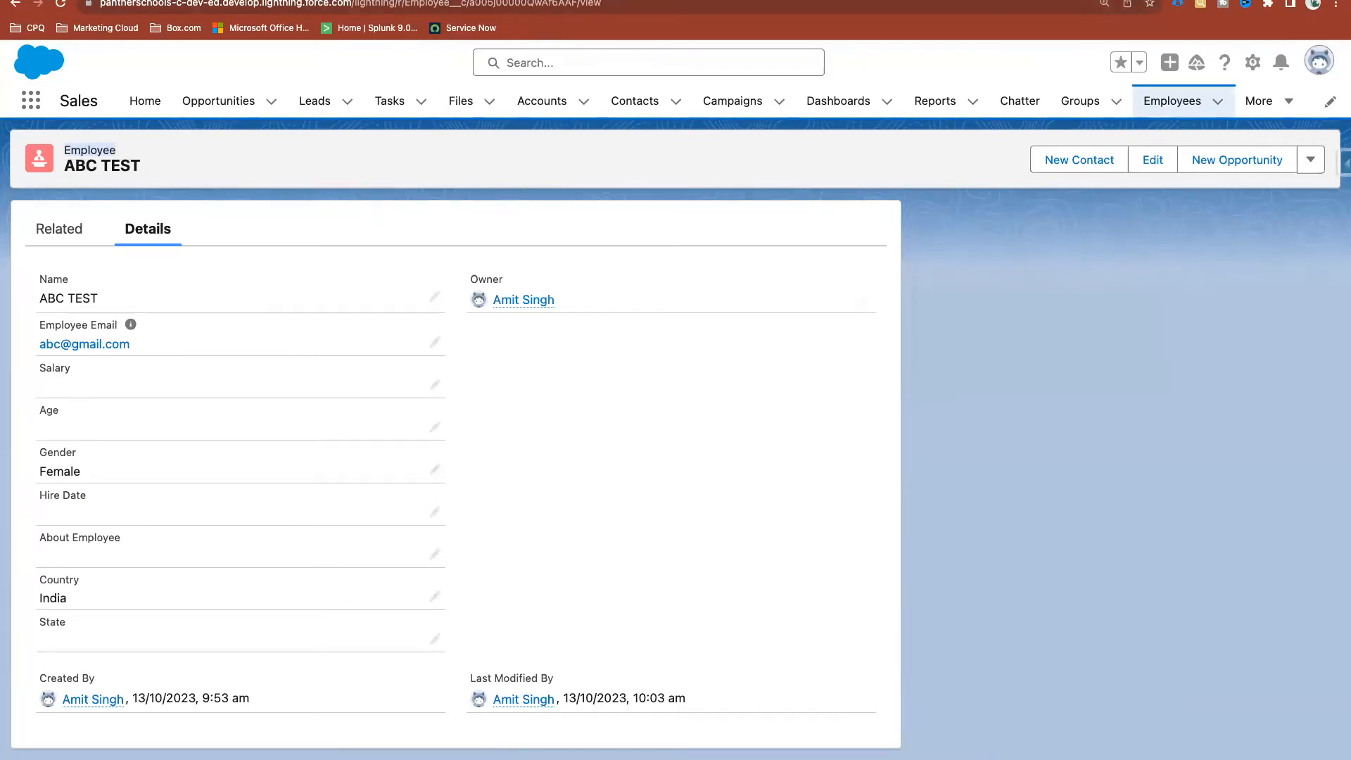
# Search 'Emplo' in Object Manager and open the Employee object's Fields & Relationships
pyautogui.click(437, 0)
pyautogui.click(103, 275)
pyautogui.click(157, 159)
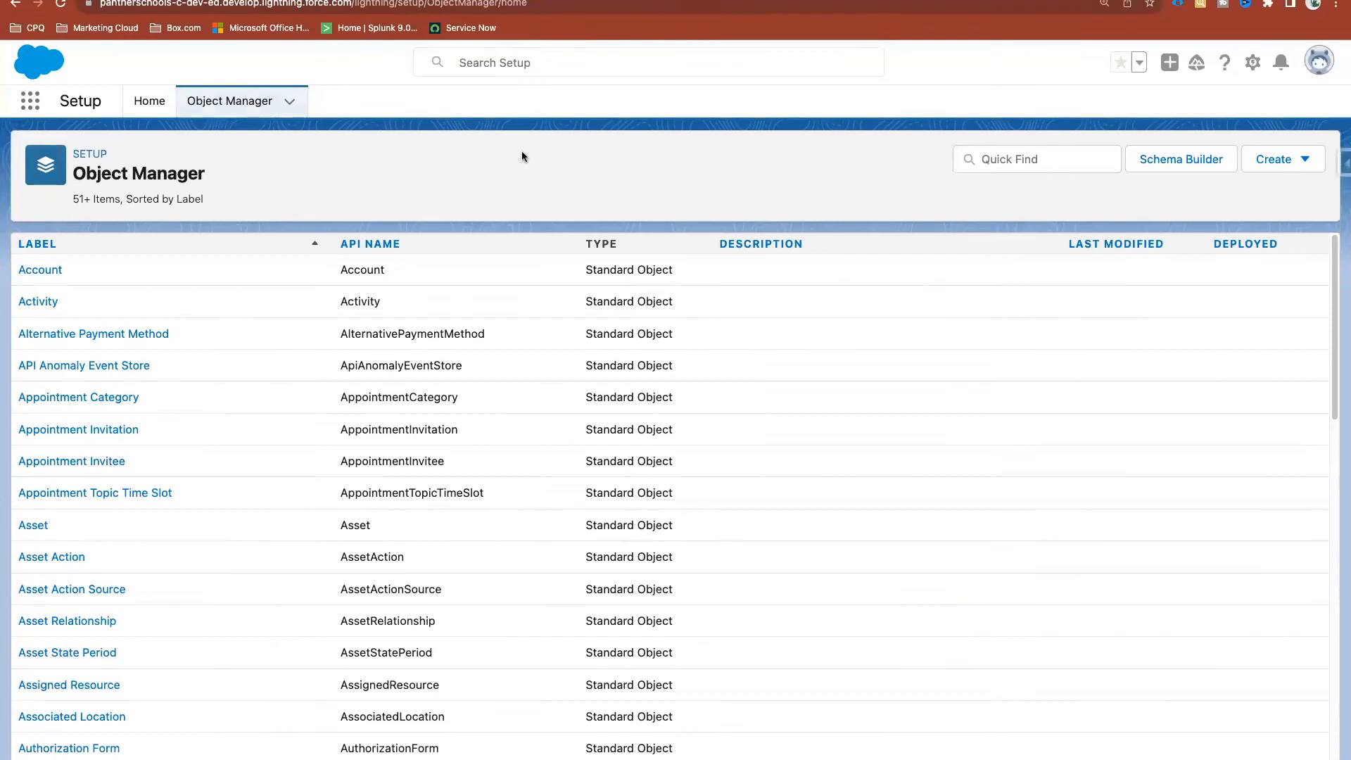
pyautogui.click(1029, 166)
pyautogui.write('Emplo')
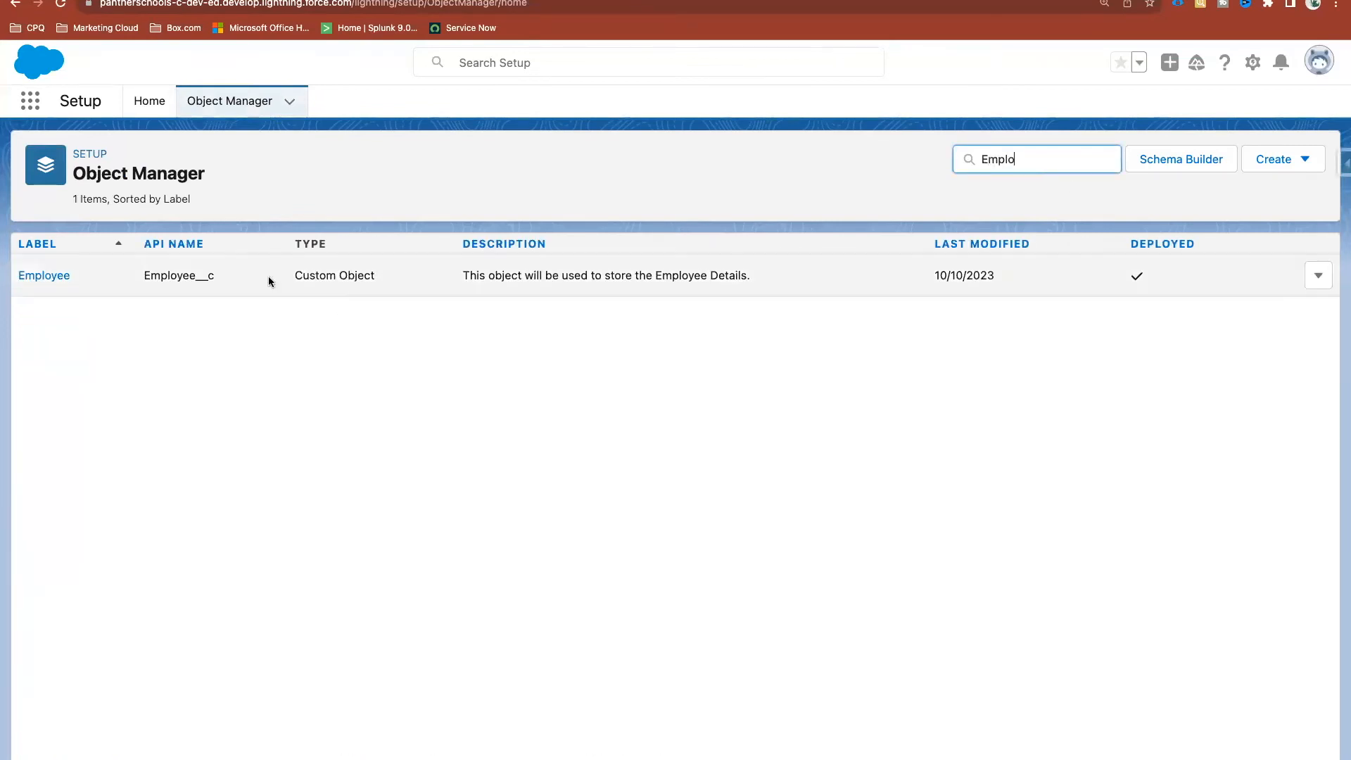
pyautogui.click(48, 277)
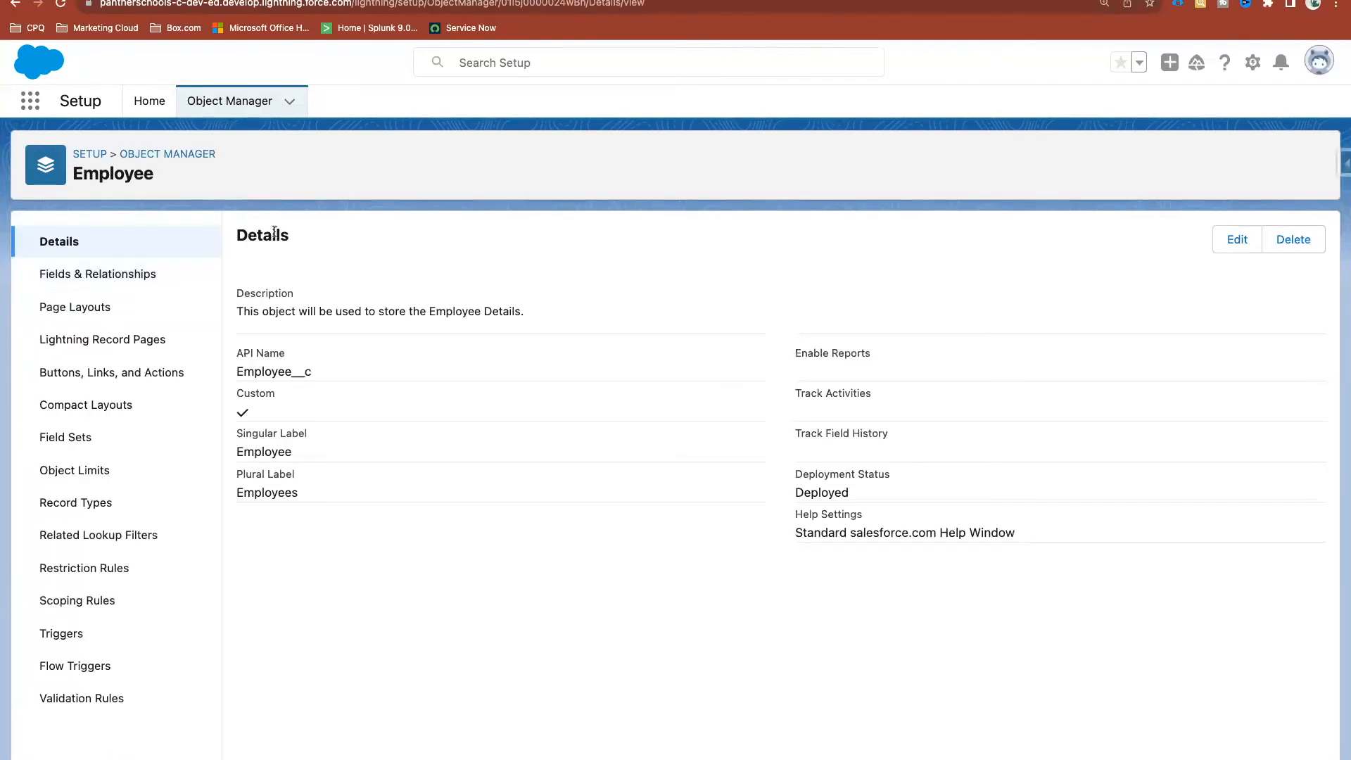
pyautogui.click(94, 277)
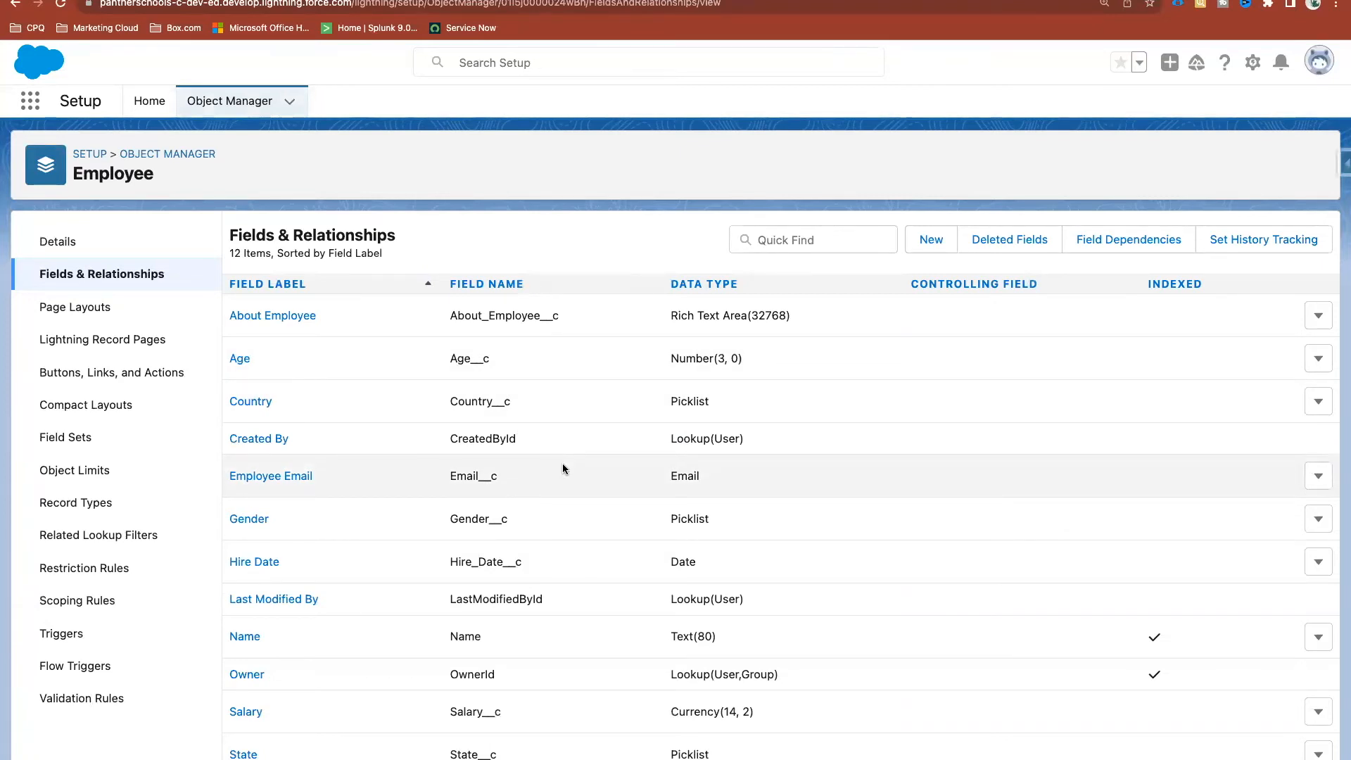
# Open Employee's Field Dependencies and start a new dependency
pyautogui.click(1113, 244)
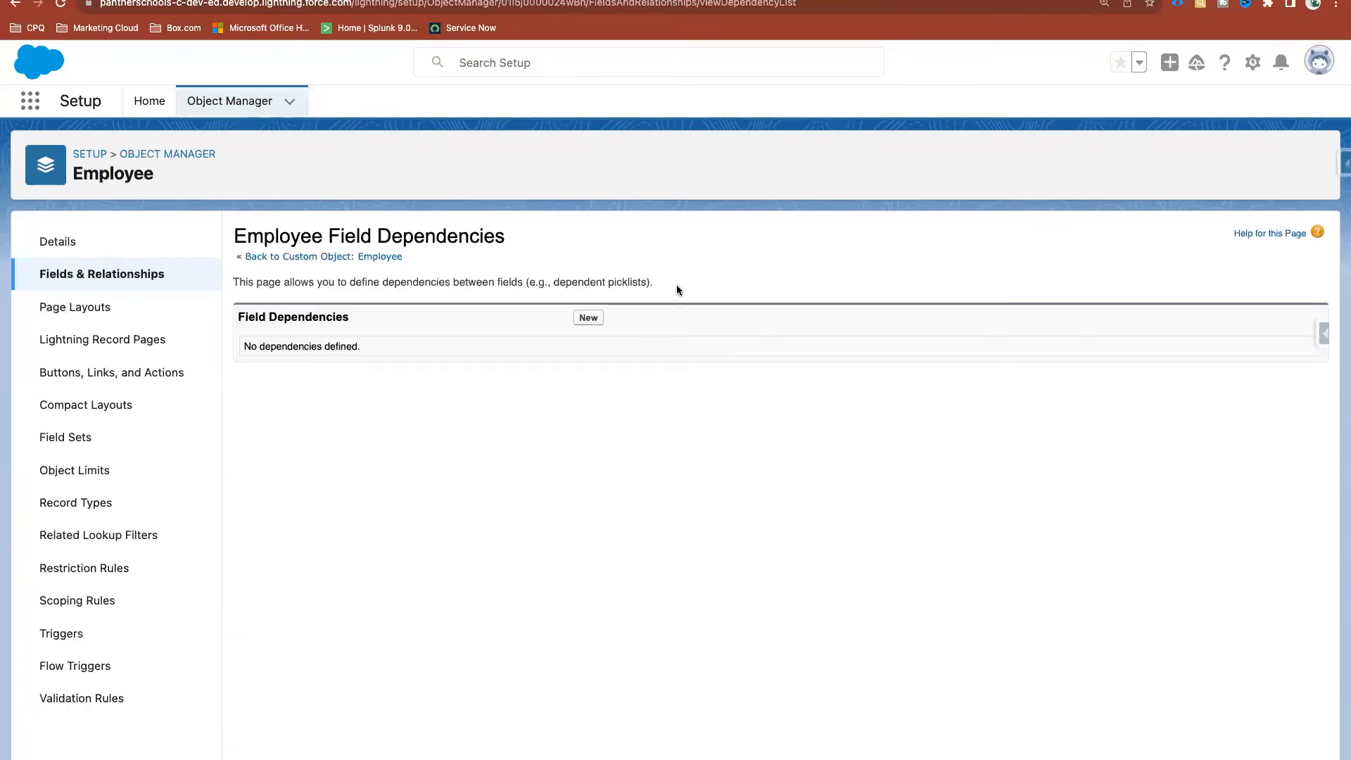
pyautogui.moveTo(689, 284); pyautogui.dragTo(240, 283)
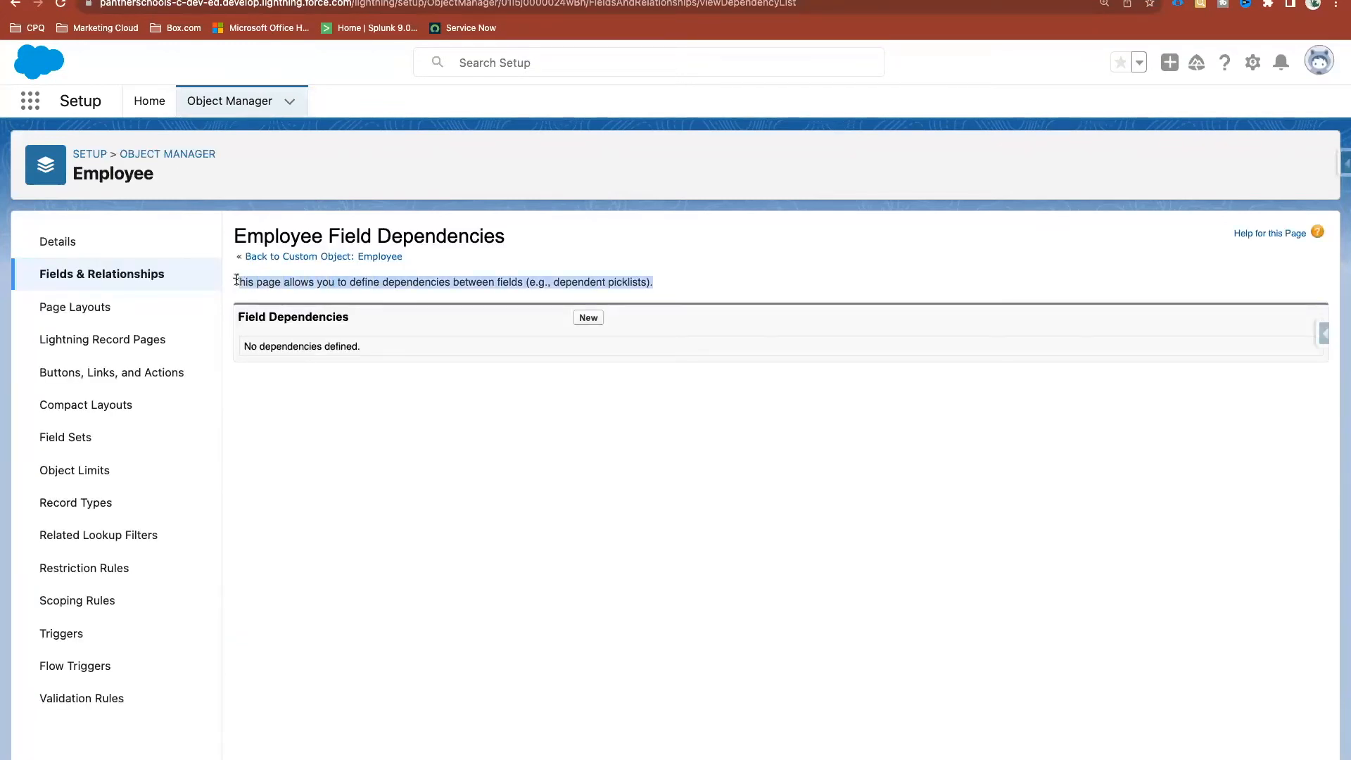
pyautogui.click(322, 383)
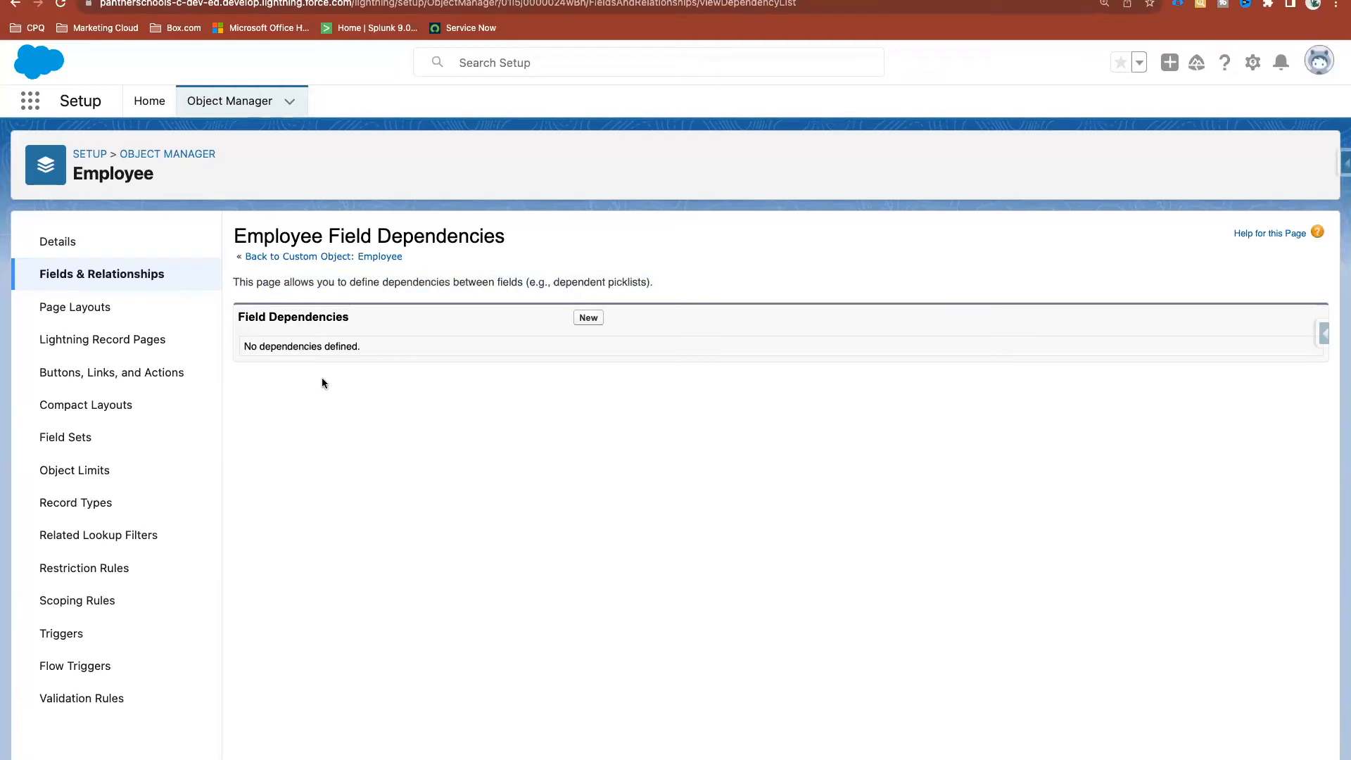
pyautogui.click(598, 324)
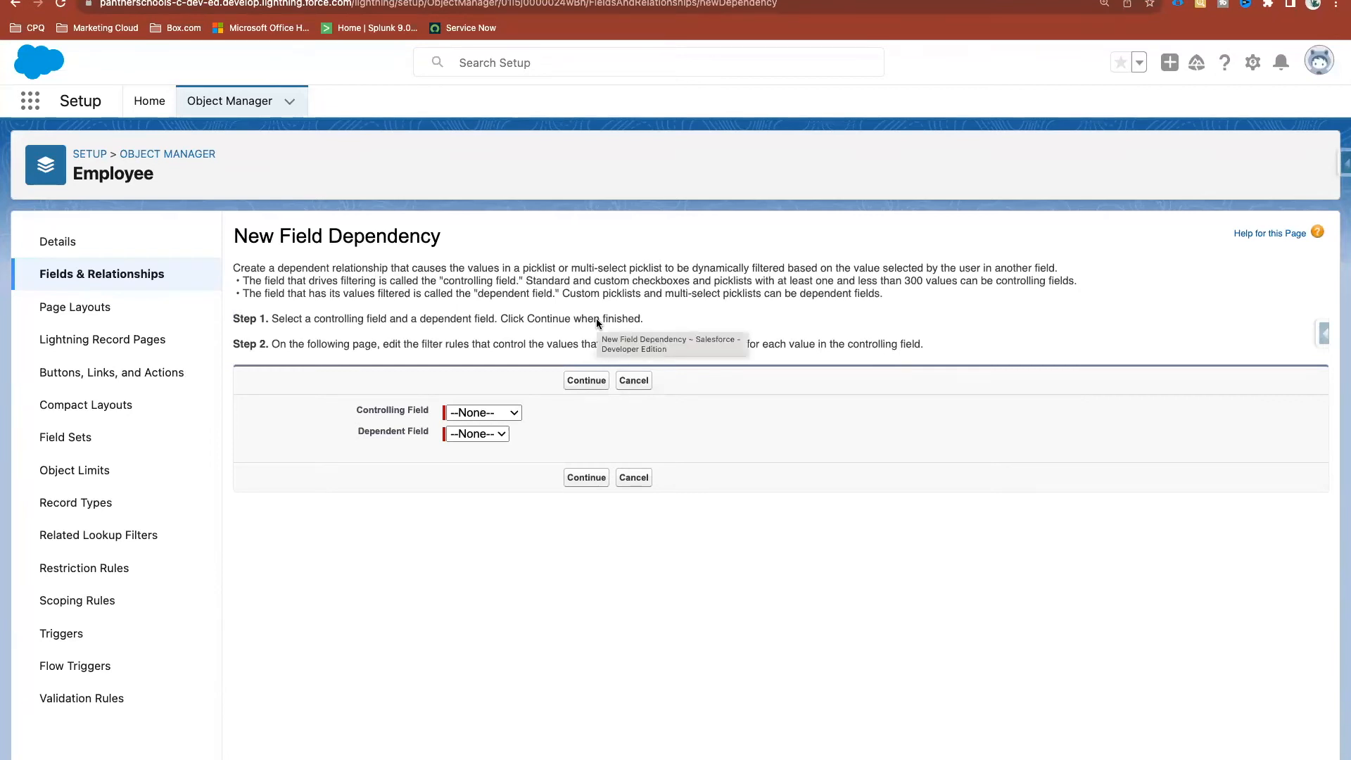
# Choose Country as the controlling field and State as the dependent field, then continue
pyautogui.moveTo(350, 412); pyautogui.dragTo(429, 411)
pyautogui.moveTo(356, 432); pyautogui.dragTo(427, 433)
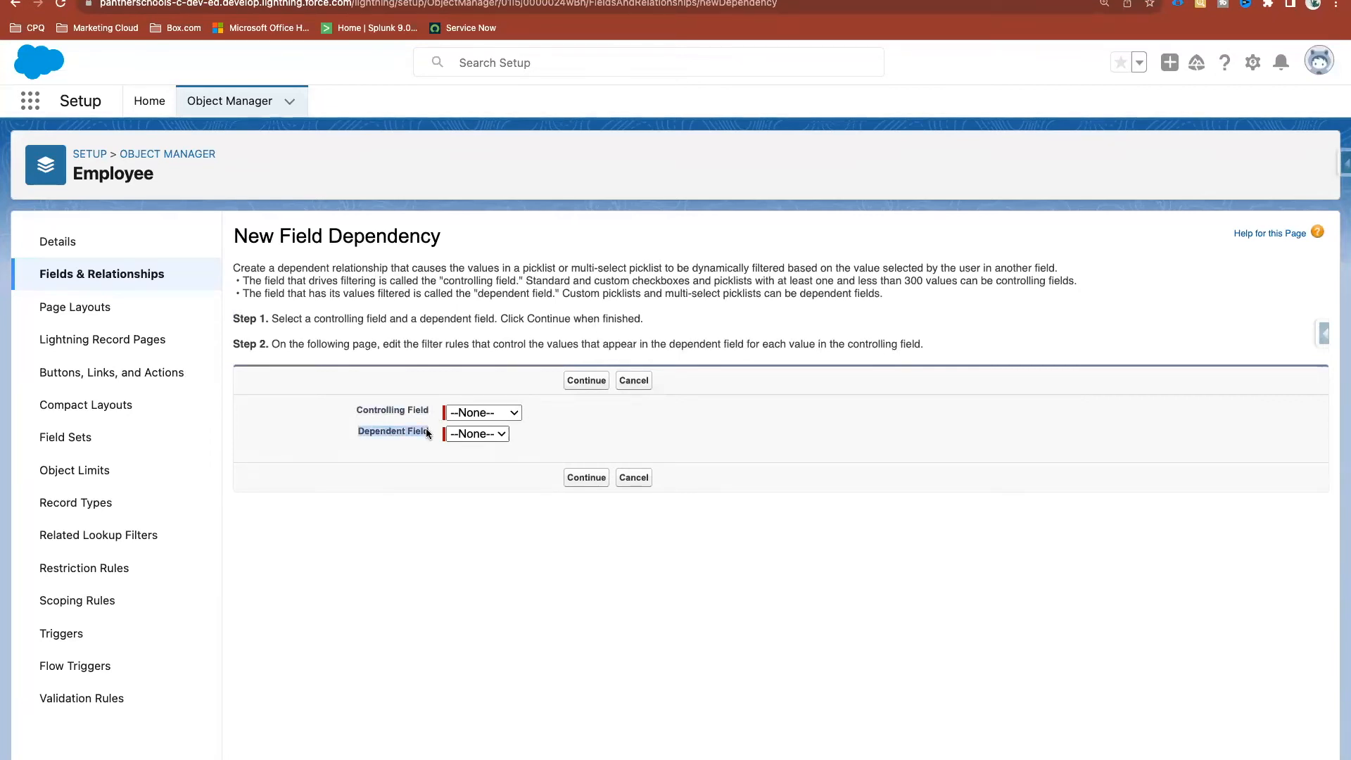
pyautogui.click(483, 413)
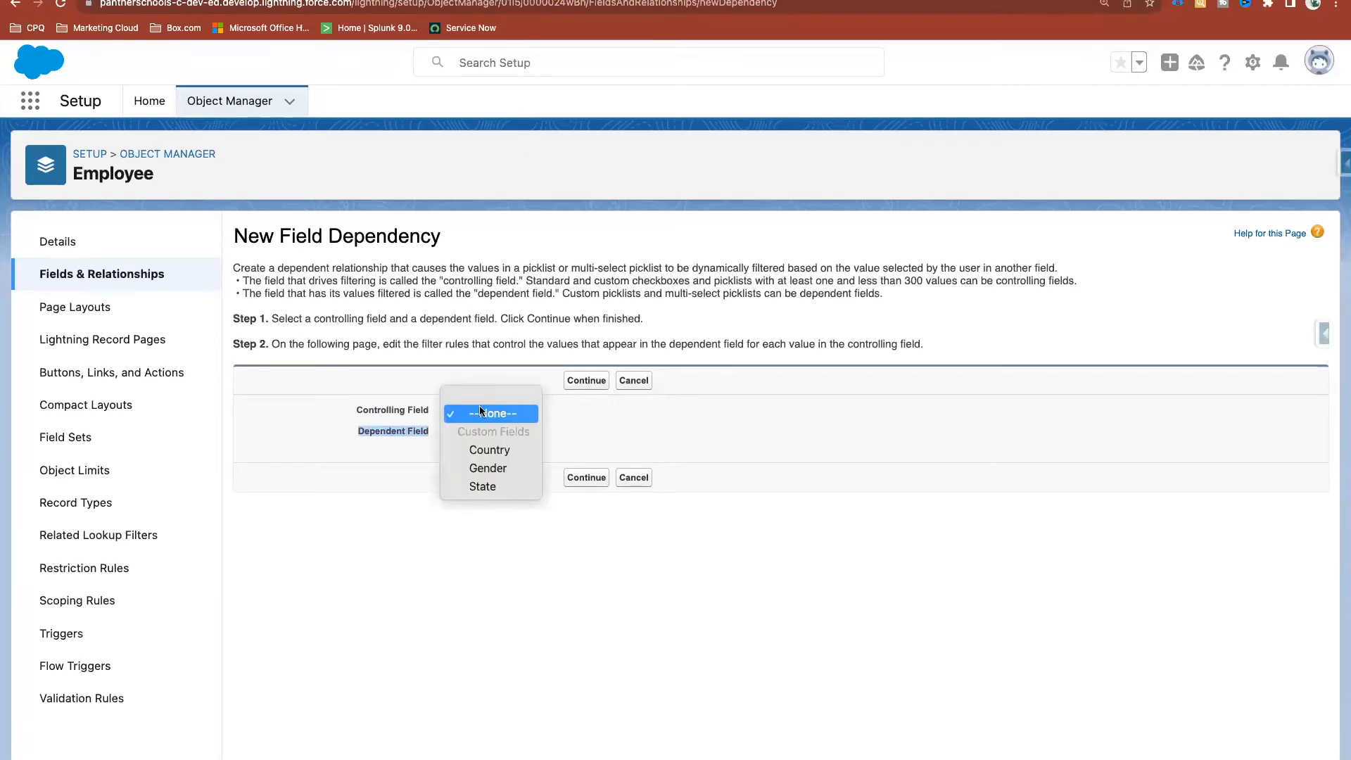
pyautogui.click(505, 450)
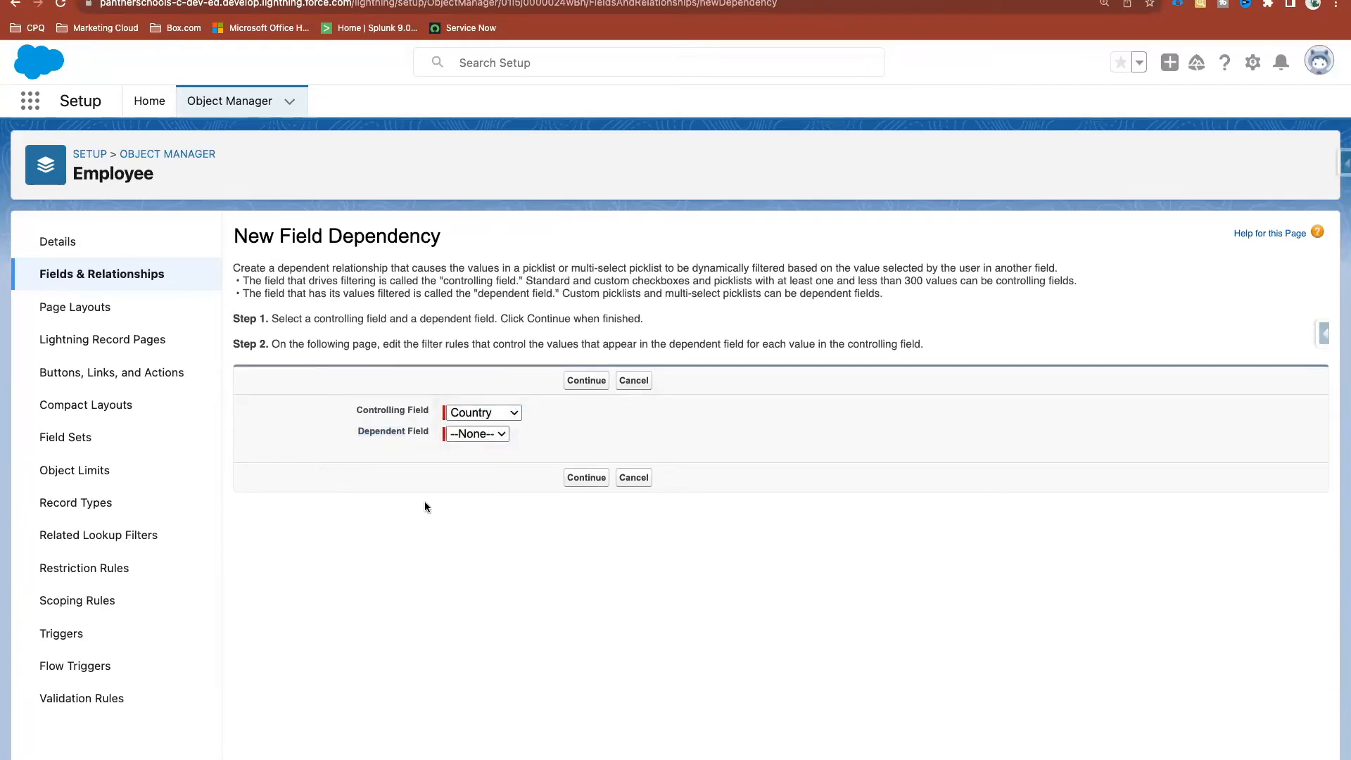
pyautogui.click(492, 435)
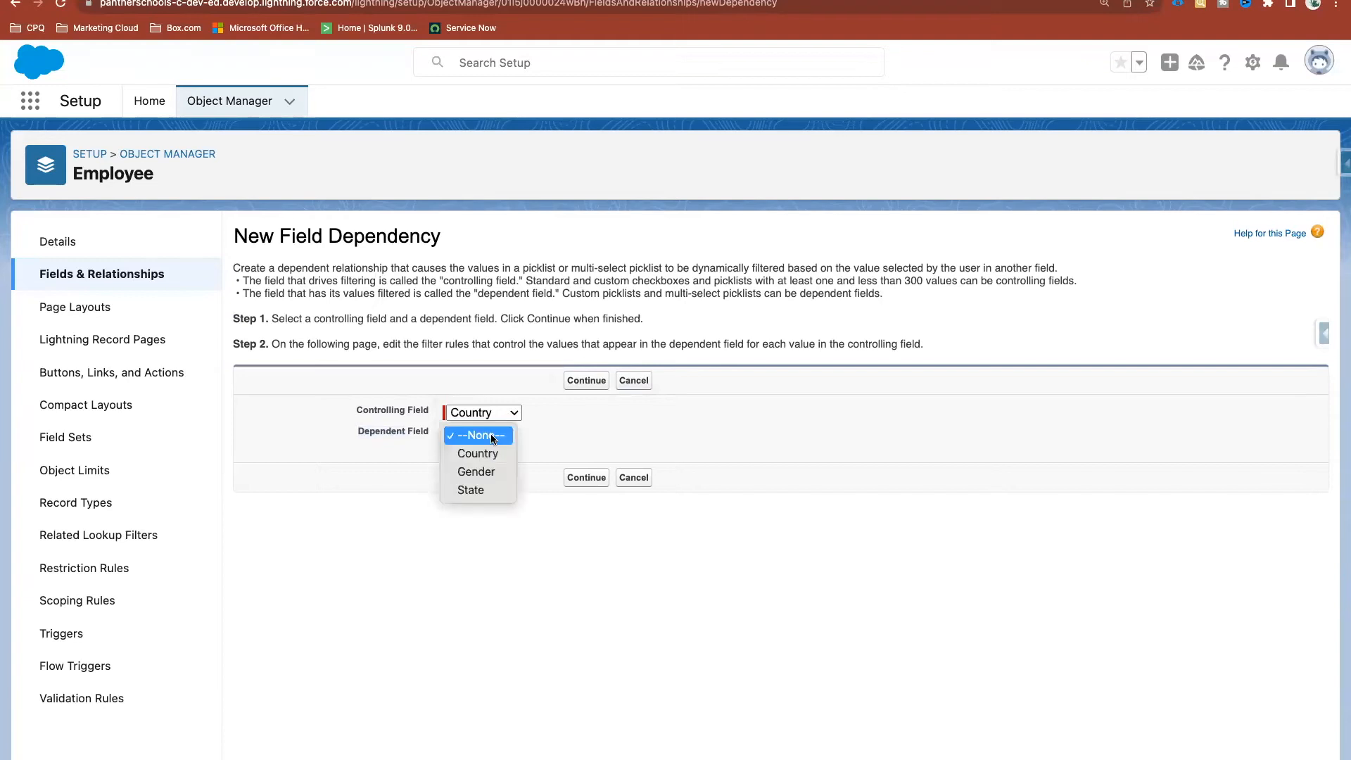
pyautogui.click(484, 486)
pyautogui.click(586, 479)
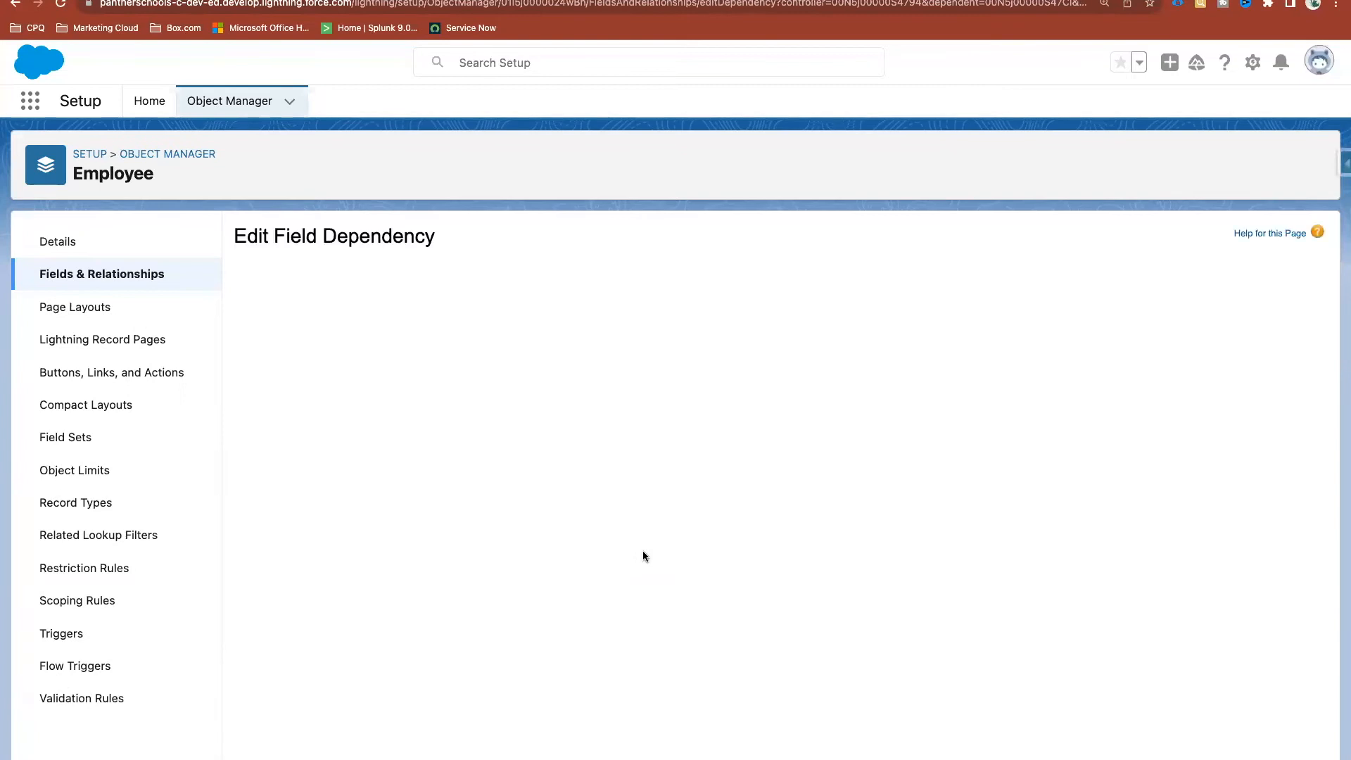
# Try View All on the Country/State matrix and dismiss the table-too-large warning
pyautogui.scroll(-4, 665, 450)
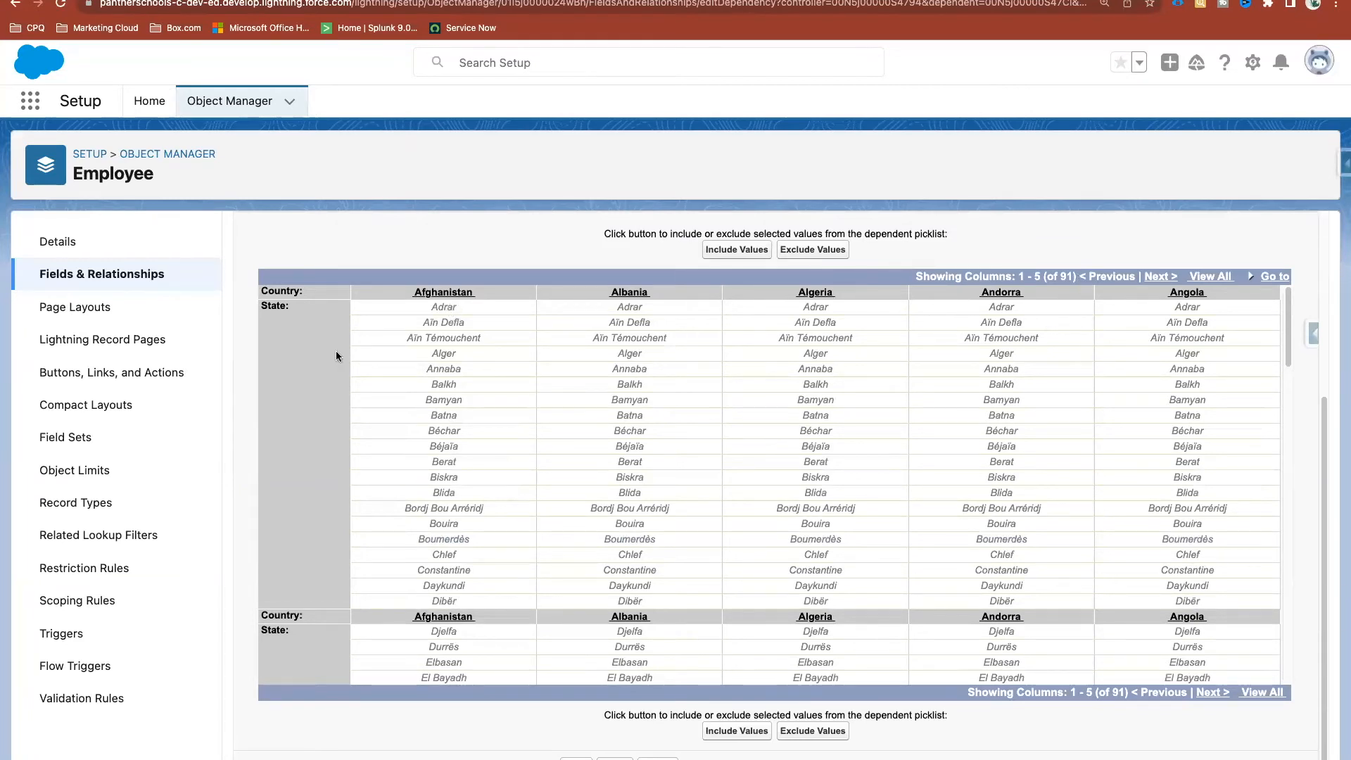
pyautogui.scroll(-15, 595, 542)
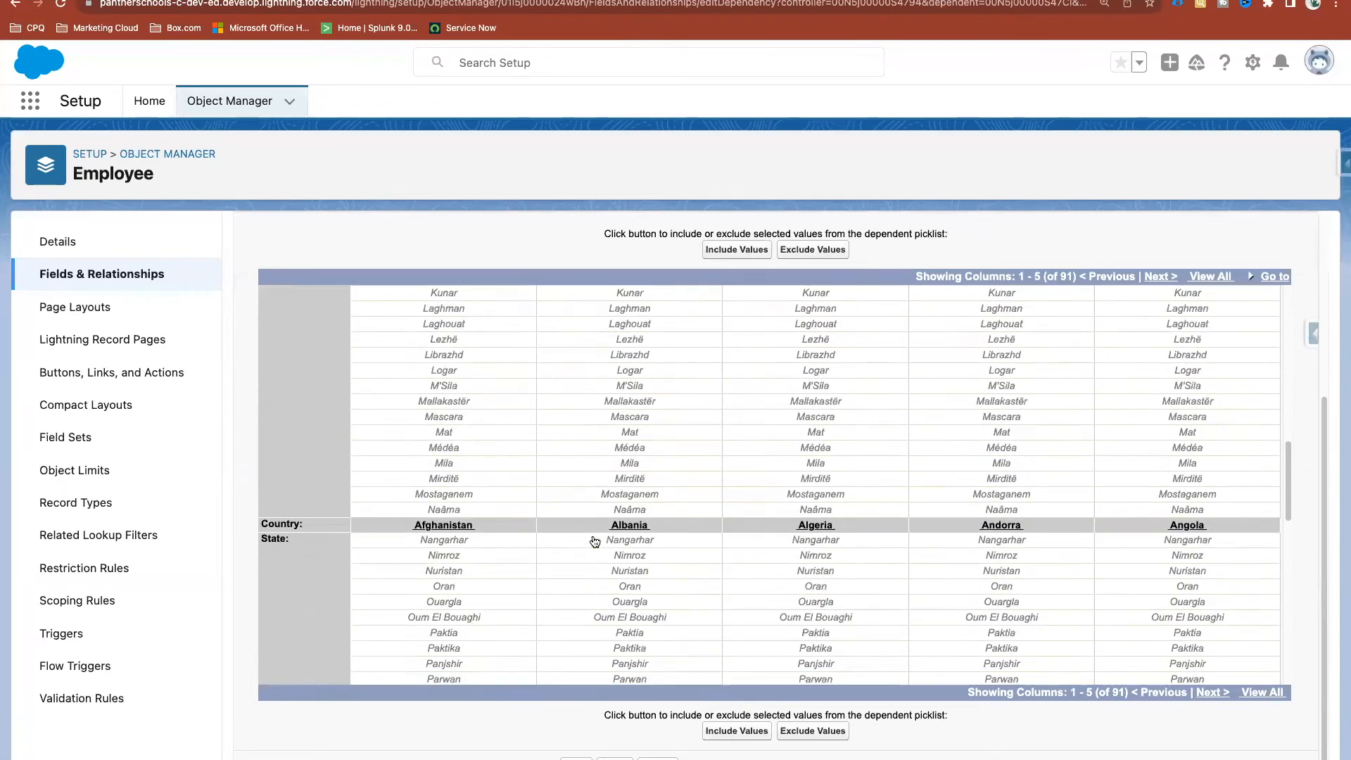
pyautogui.scroll(15, 595, 542)
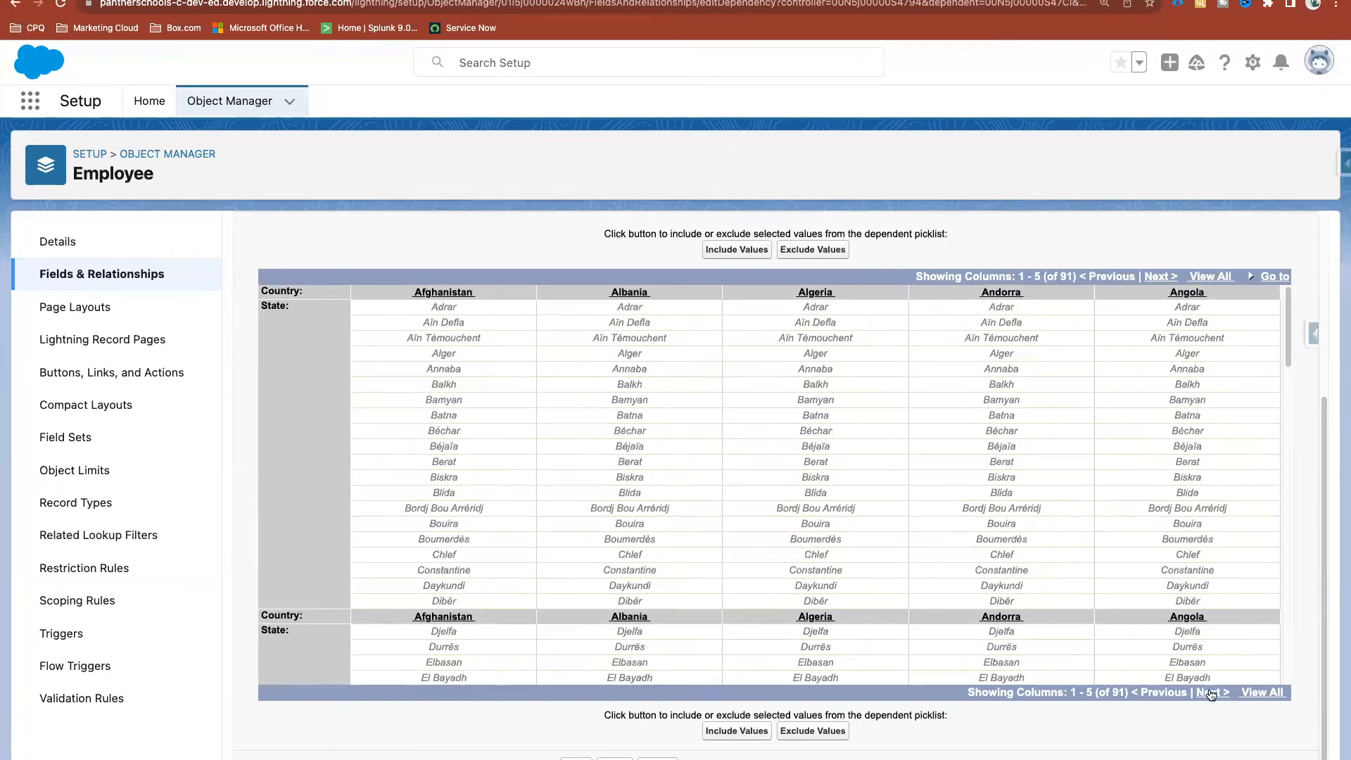
pyautogui.click(1216, 276)
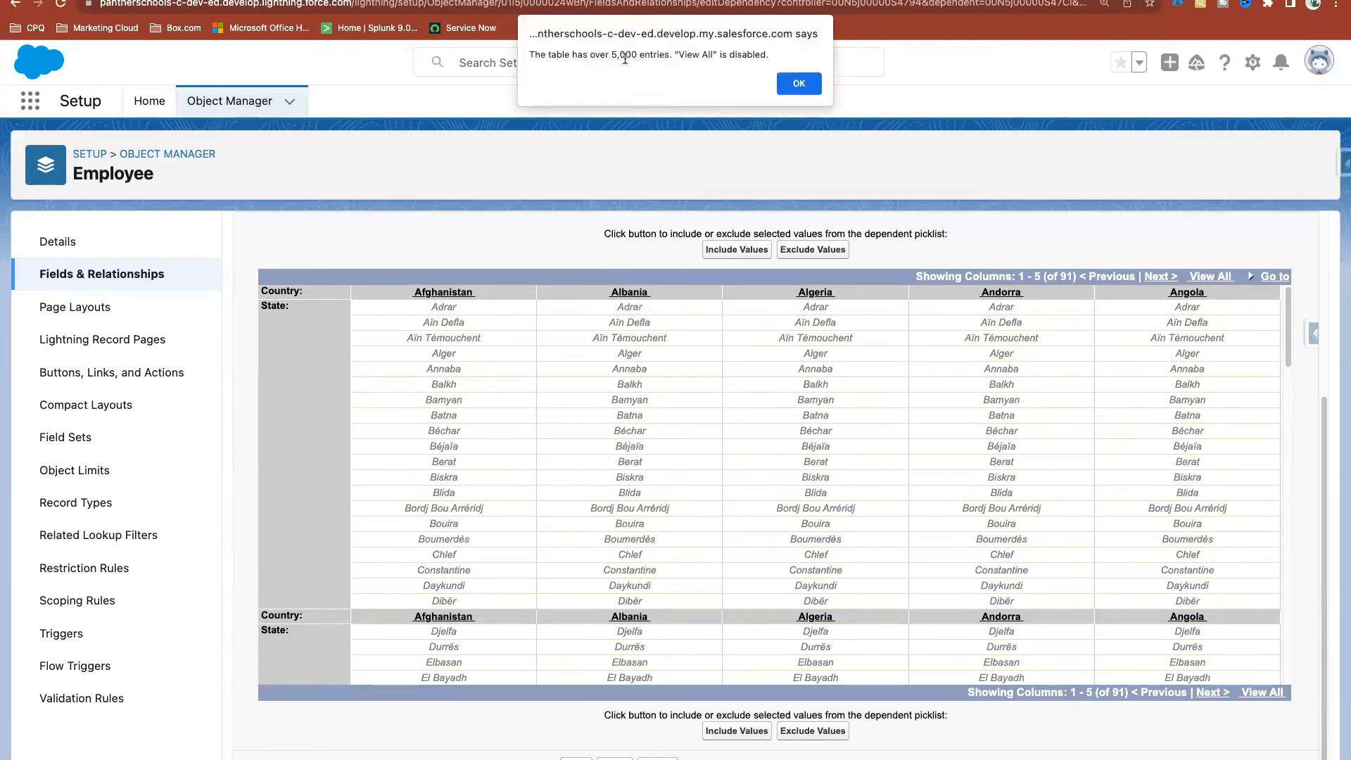
pyautogui.click(799, 83)
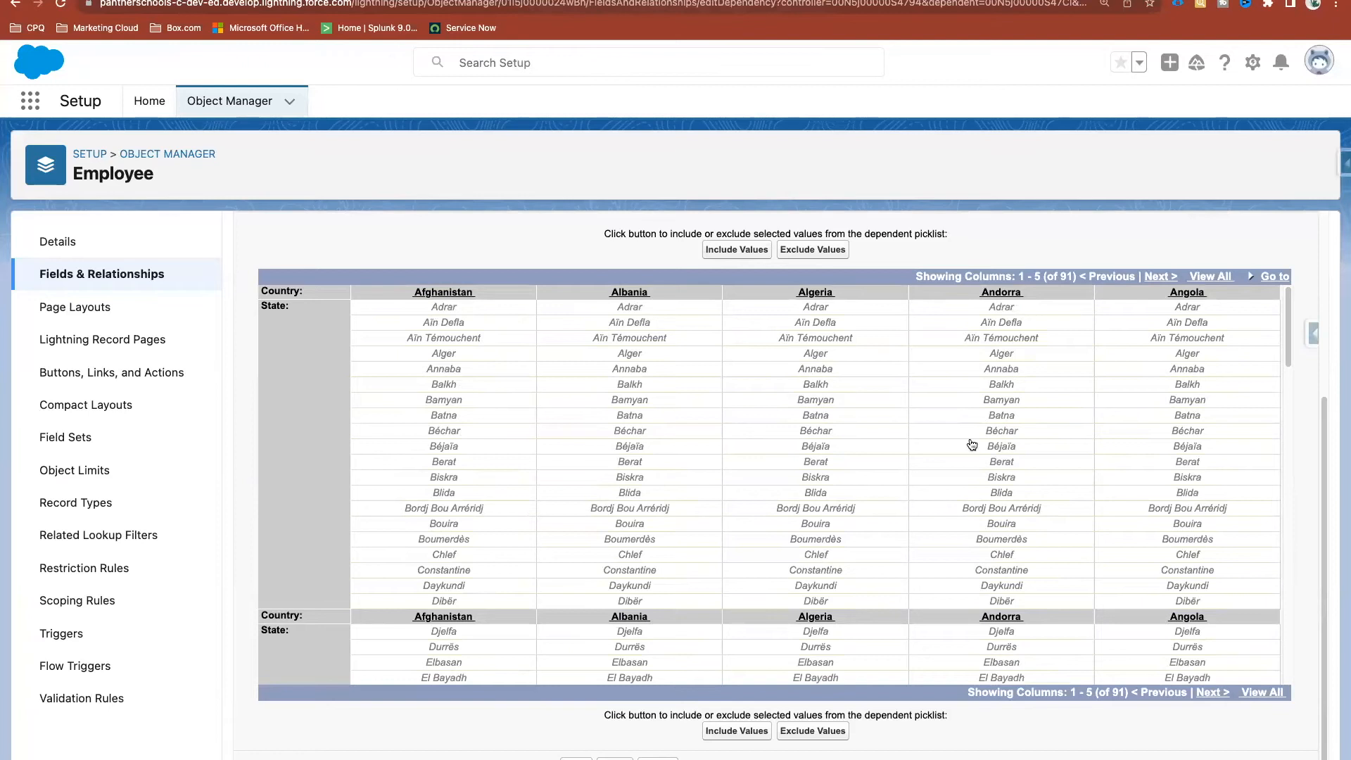
# Scroll through the matrix and select the Balkh cell under Algeria
pyautogui.scroll(-6, 866, 401)
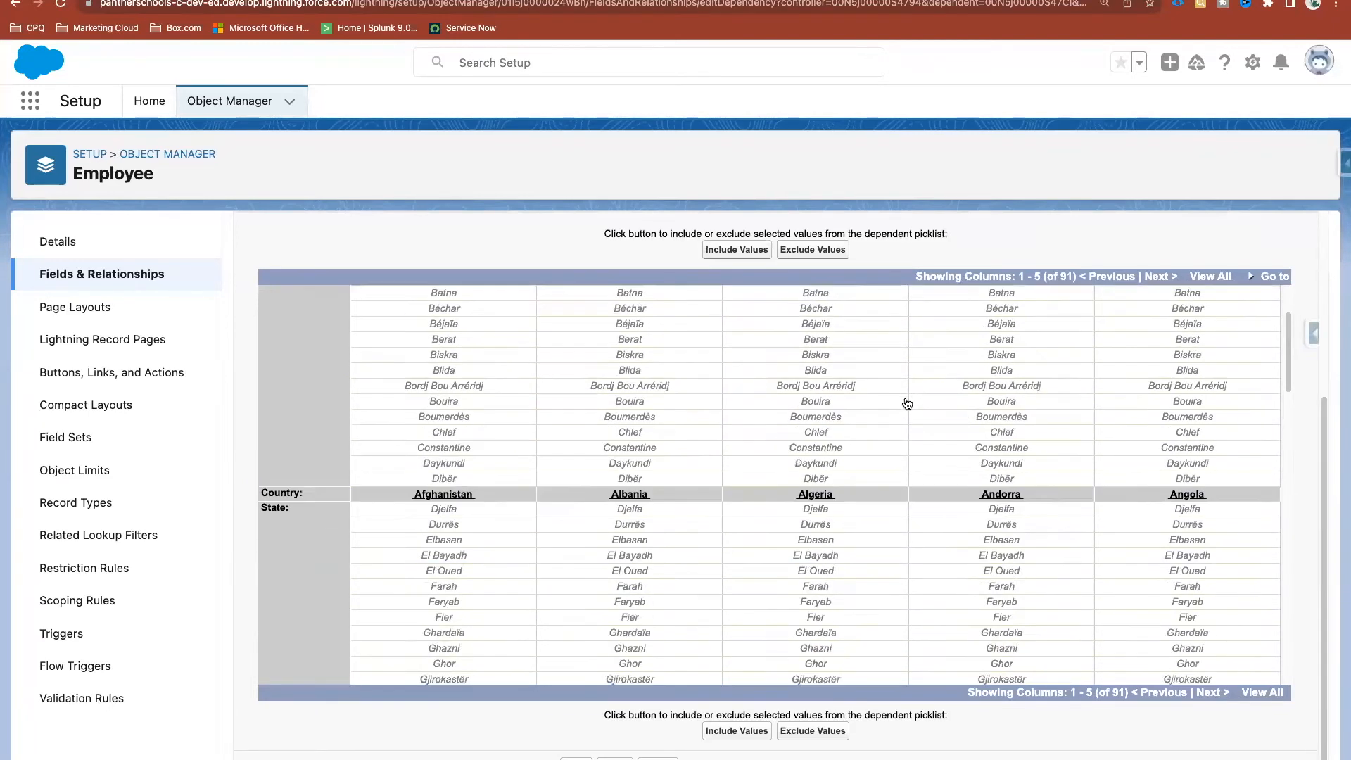
pyautogui.scroll(6, 907, 403)
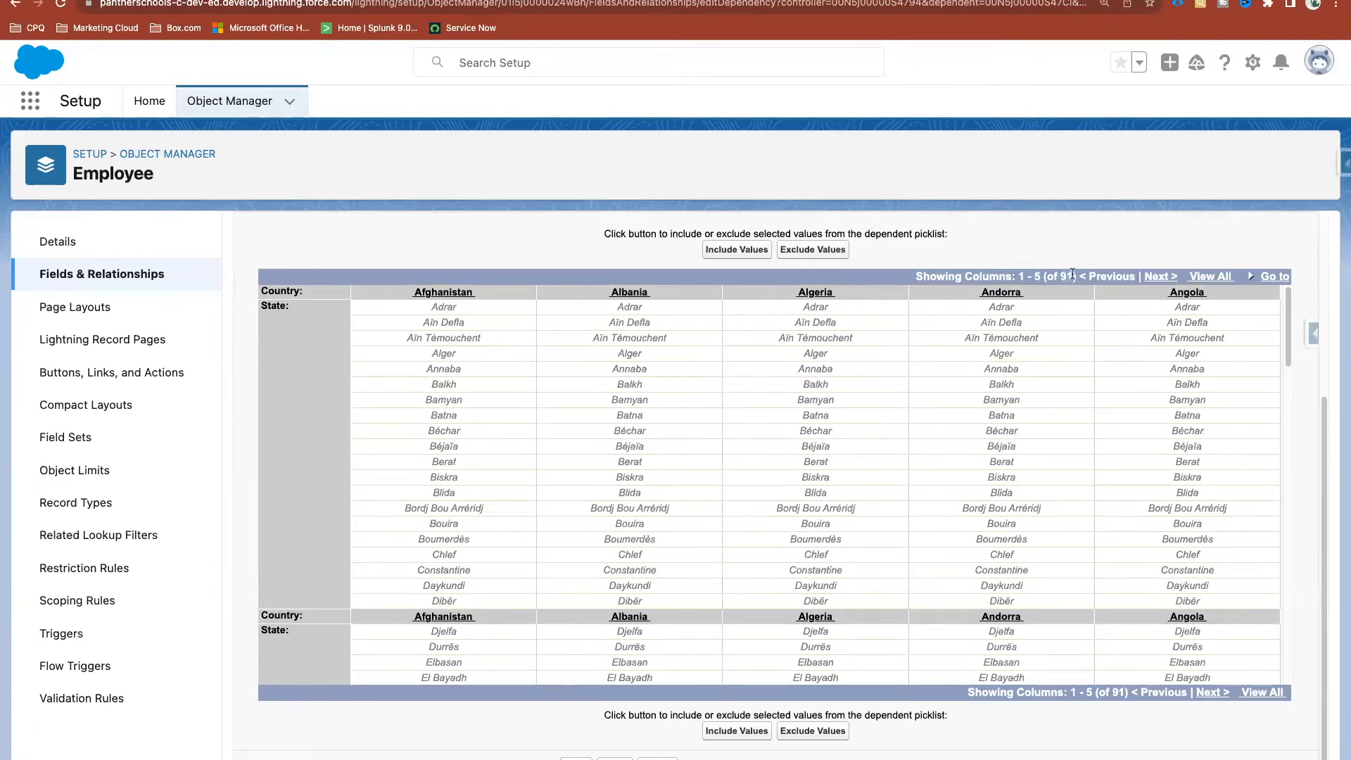
pyautogui.scroll(2, 704, 464)
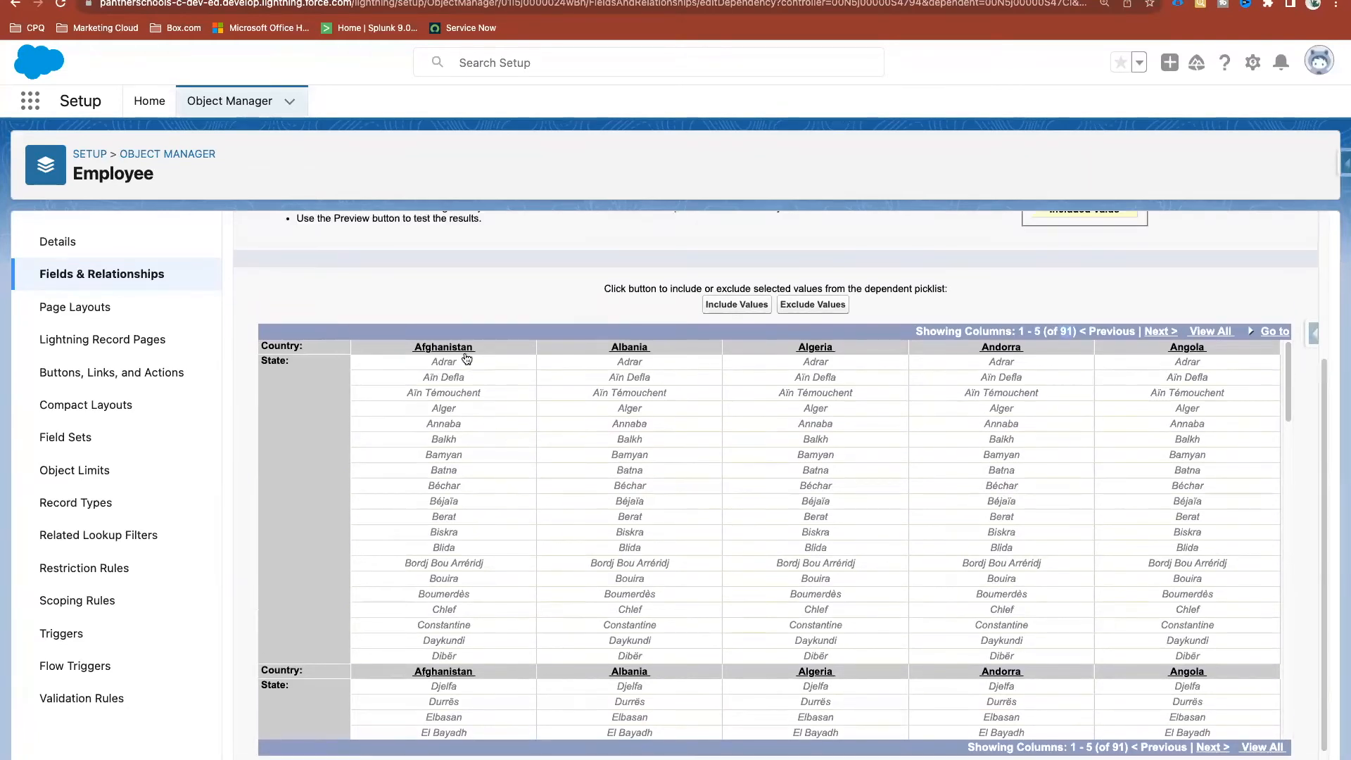
pyautogui.scroll(-20, 487, 642)
pyautogui.scroll(20, 484, 636)
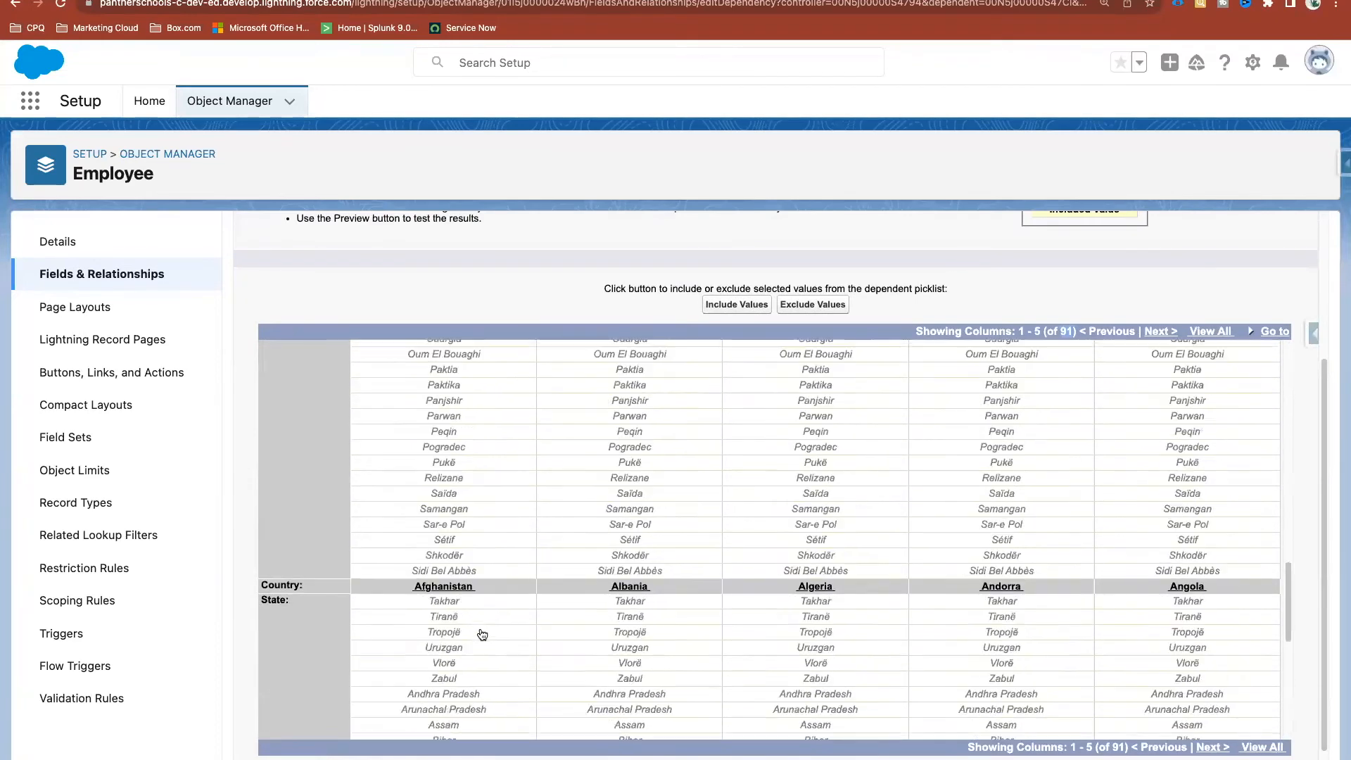
pyautogui.scroll(-20, 486, 644)
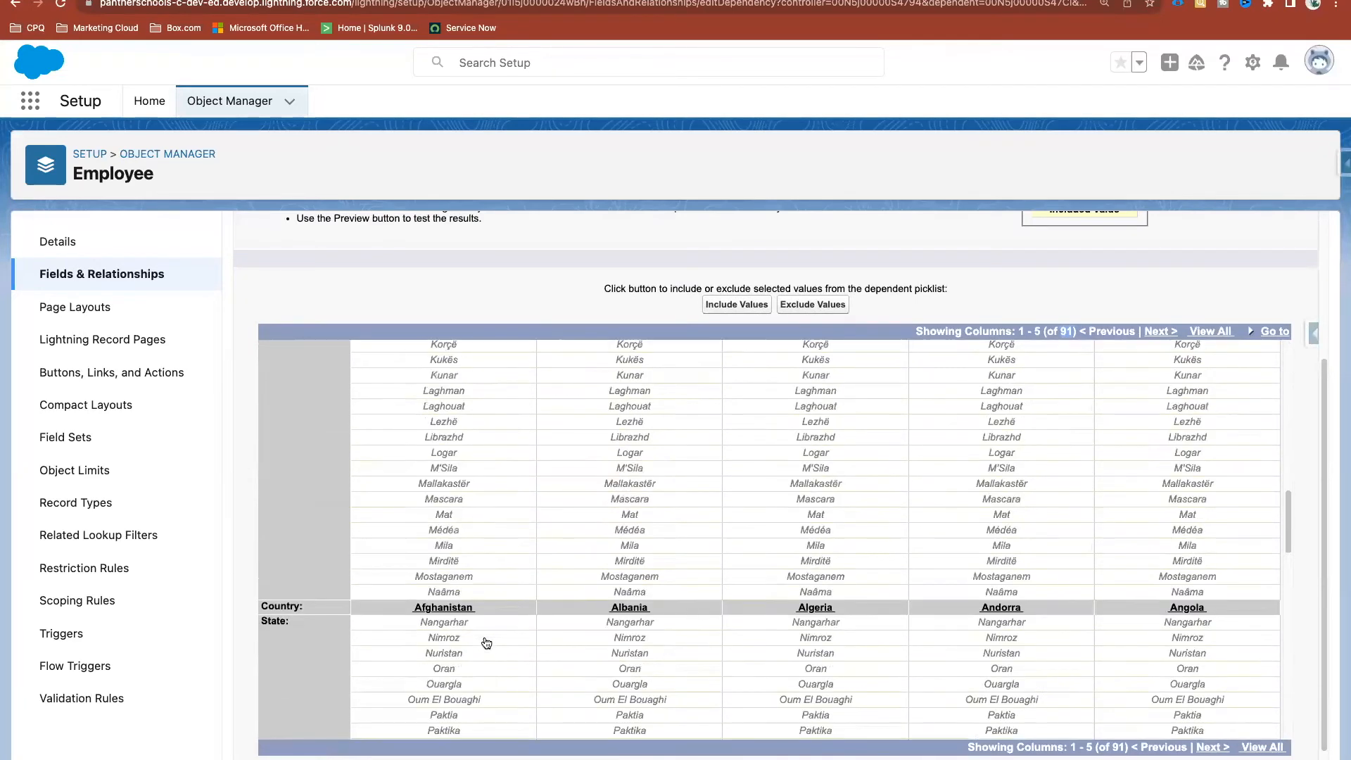
pyautogui.scroll(-5, 461, 663)
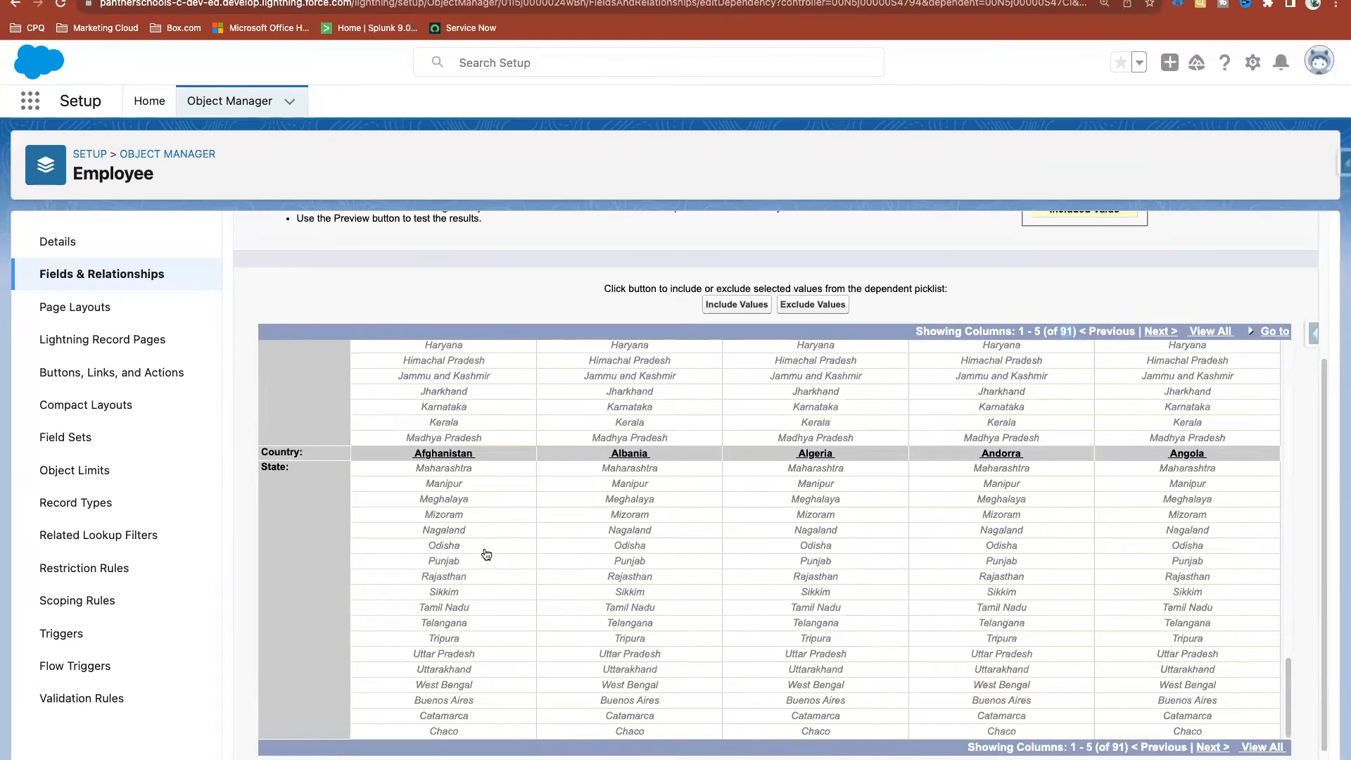
pyautogui.scroll(20, 487, 554)
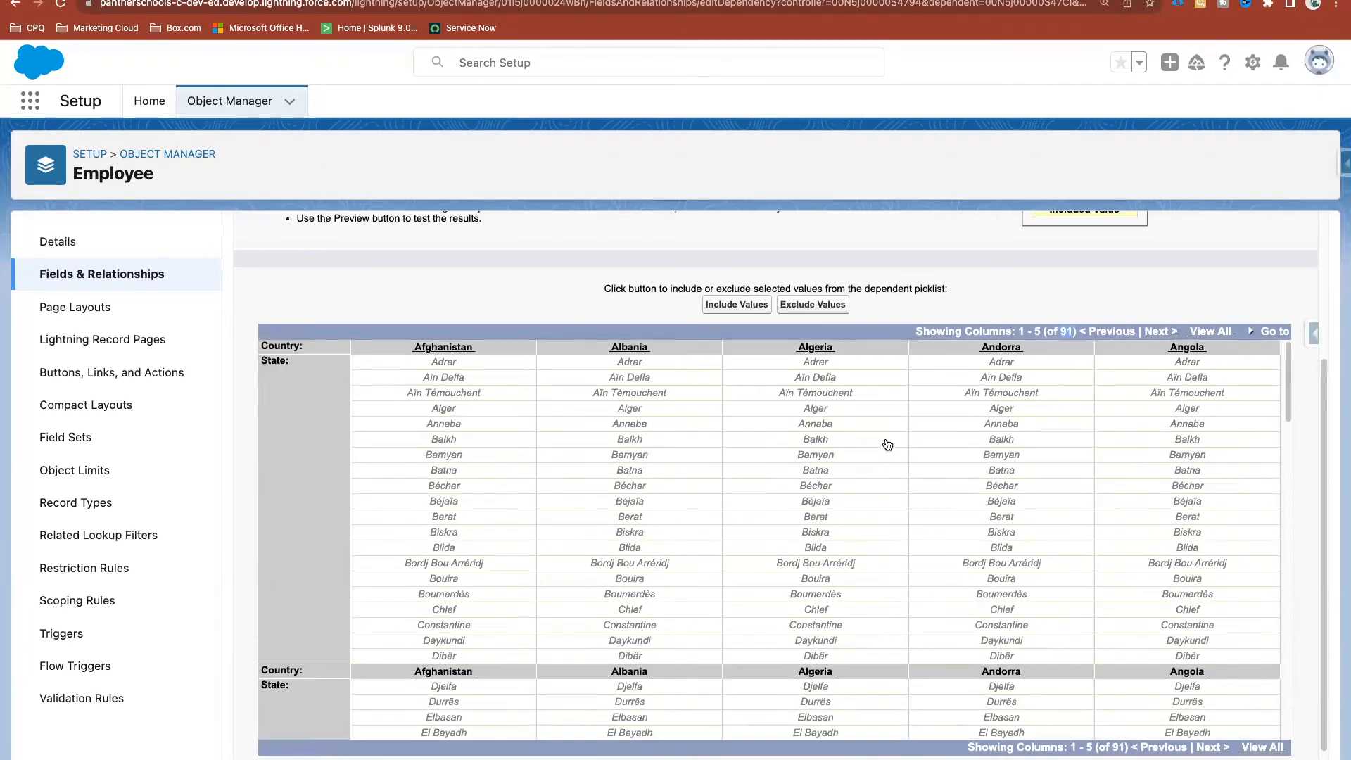
pyautogui.click(888, 443)
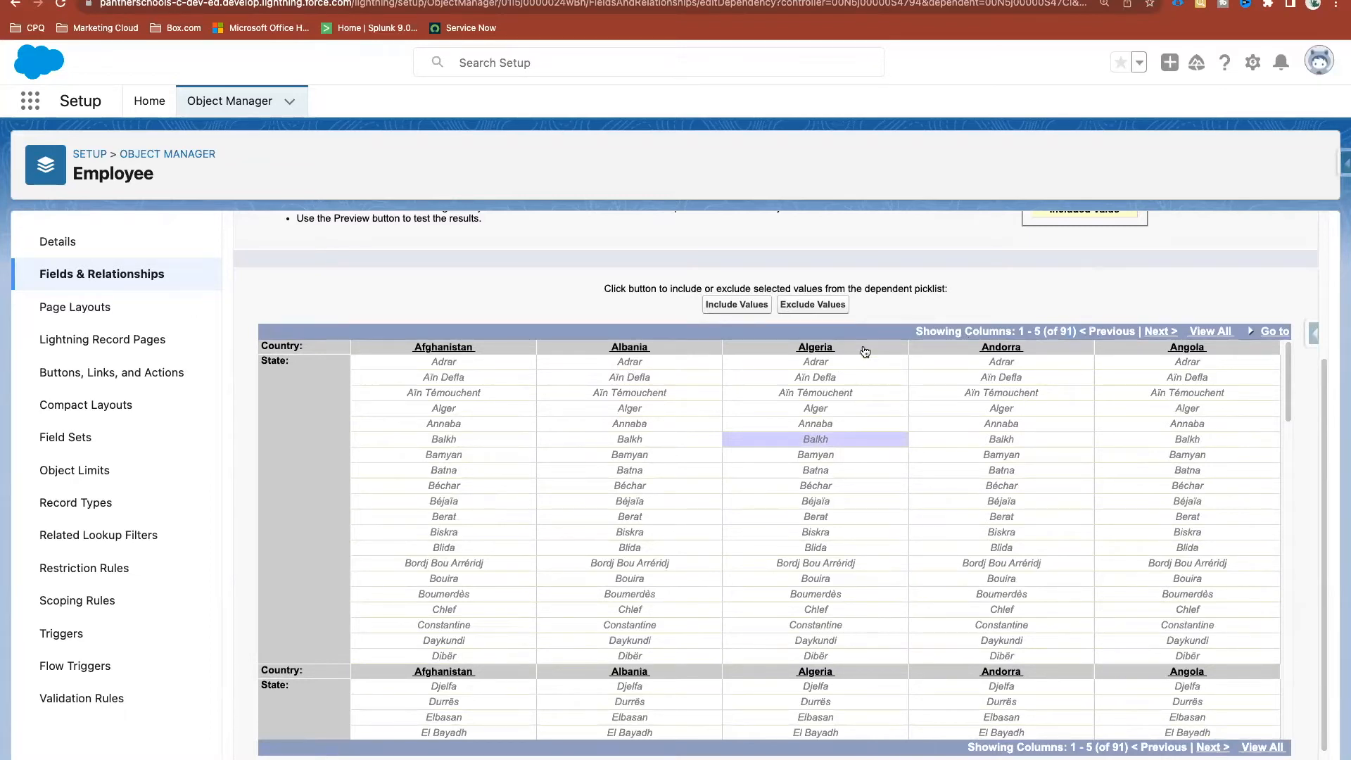
# Page to the next five countries, select Argentina's column, then return to Fields & Relationships
pyautogui.click(1159, 332)
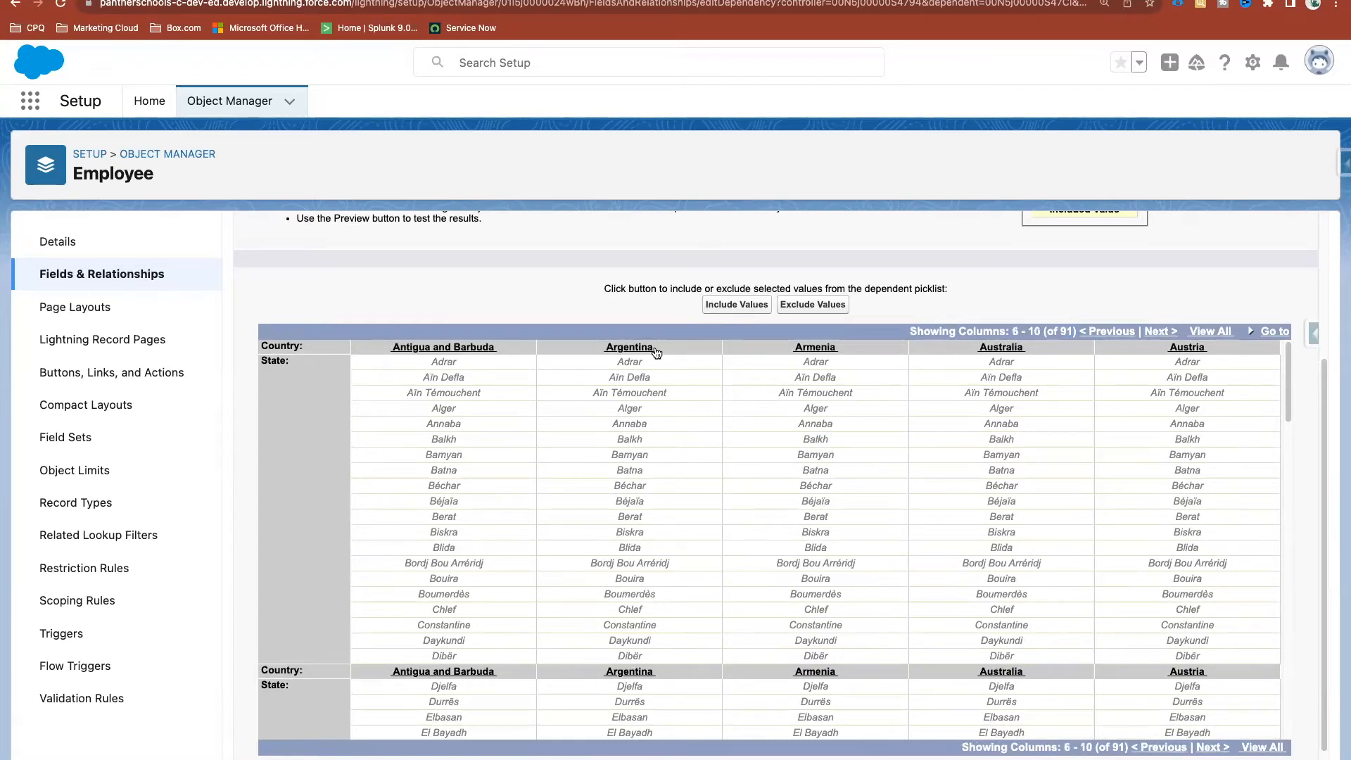
pyautogui.scroll(-1, 634, 324)
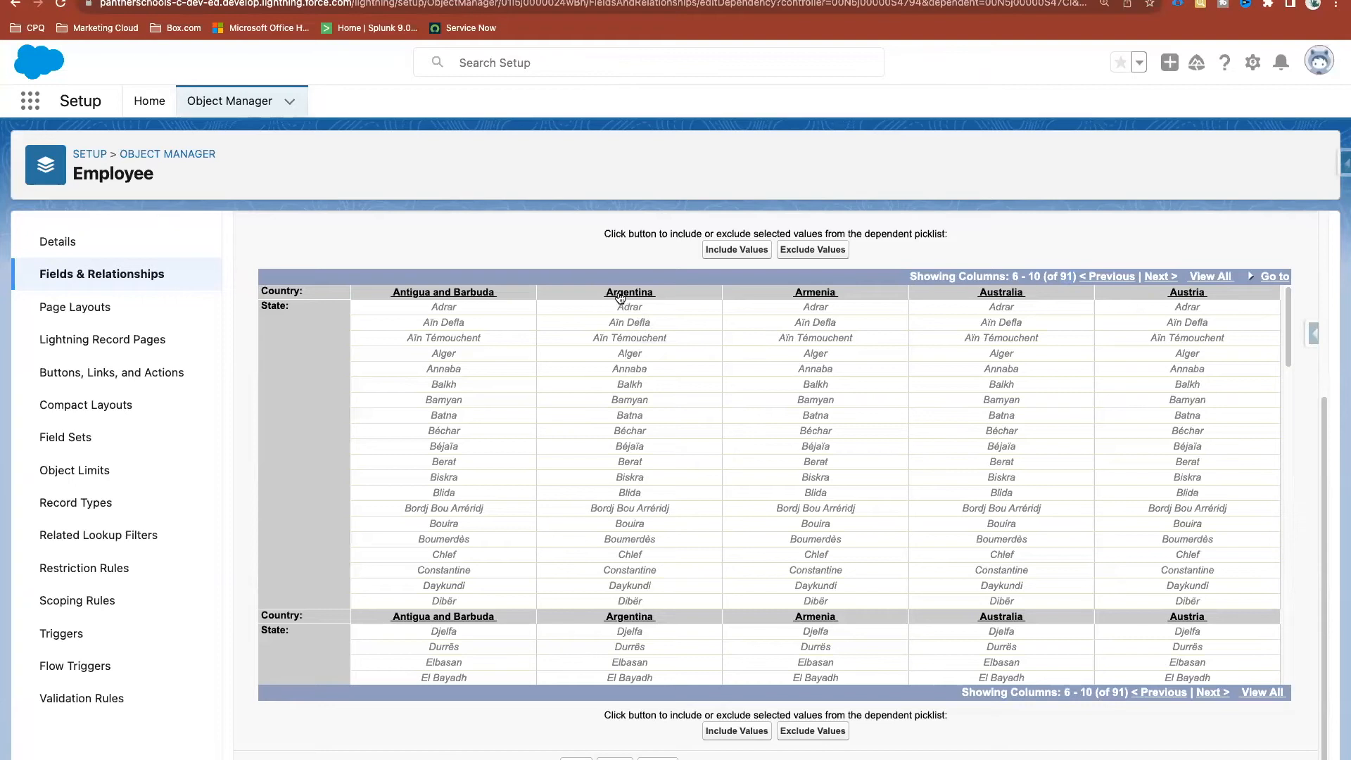
pyautogui.click(584, 294)
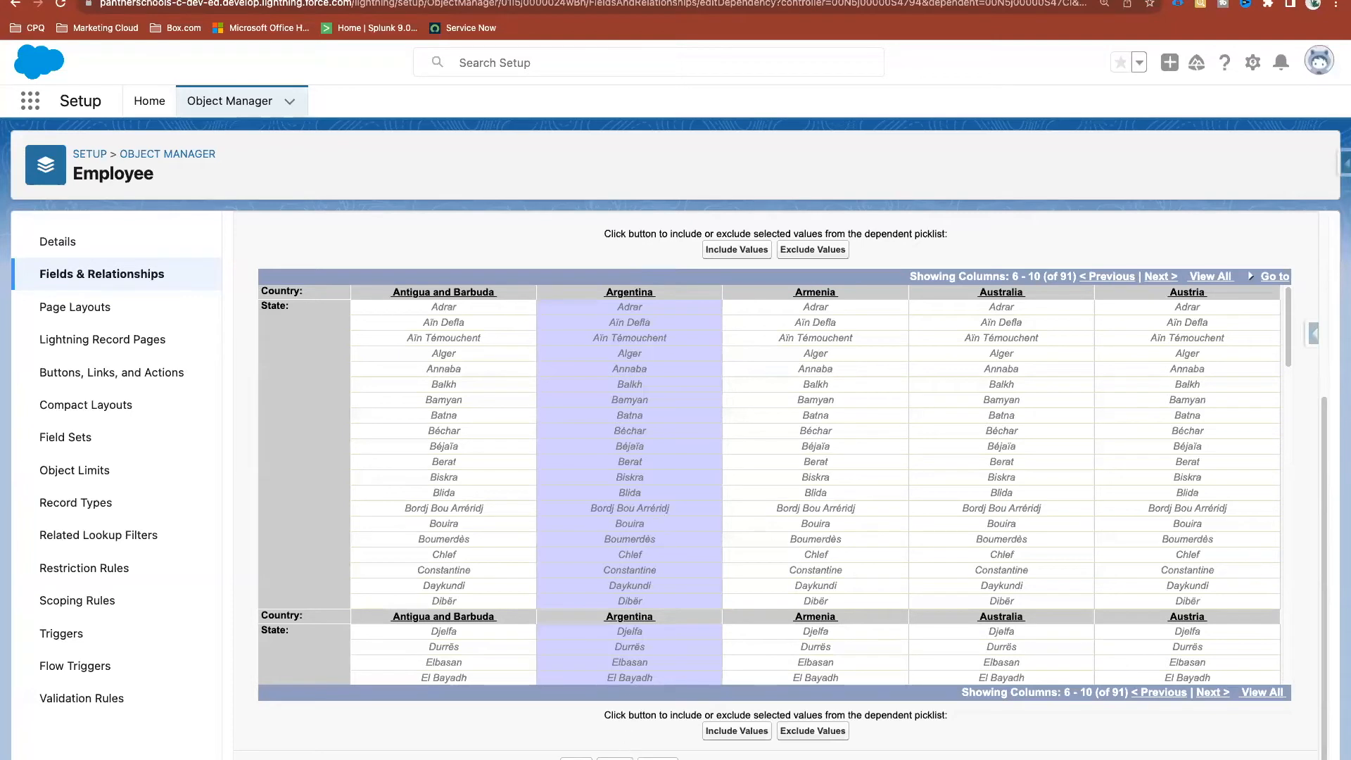
pyautogui.click(613, 758)
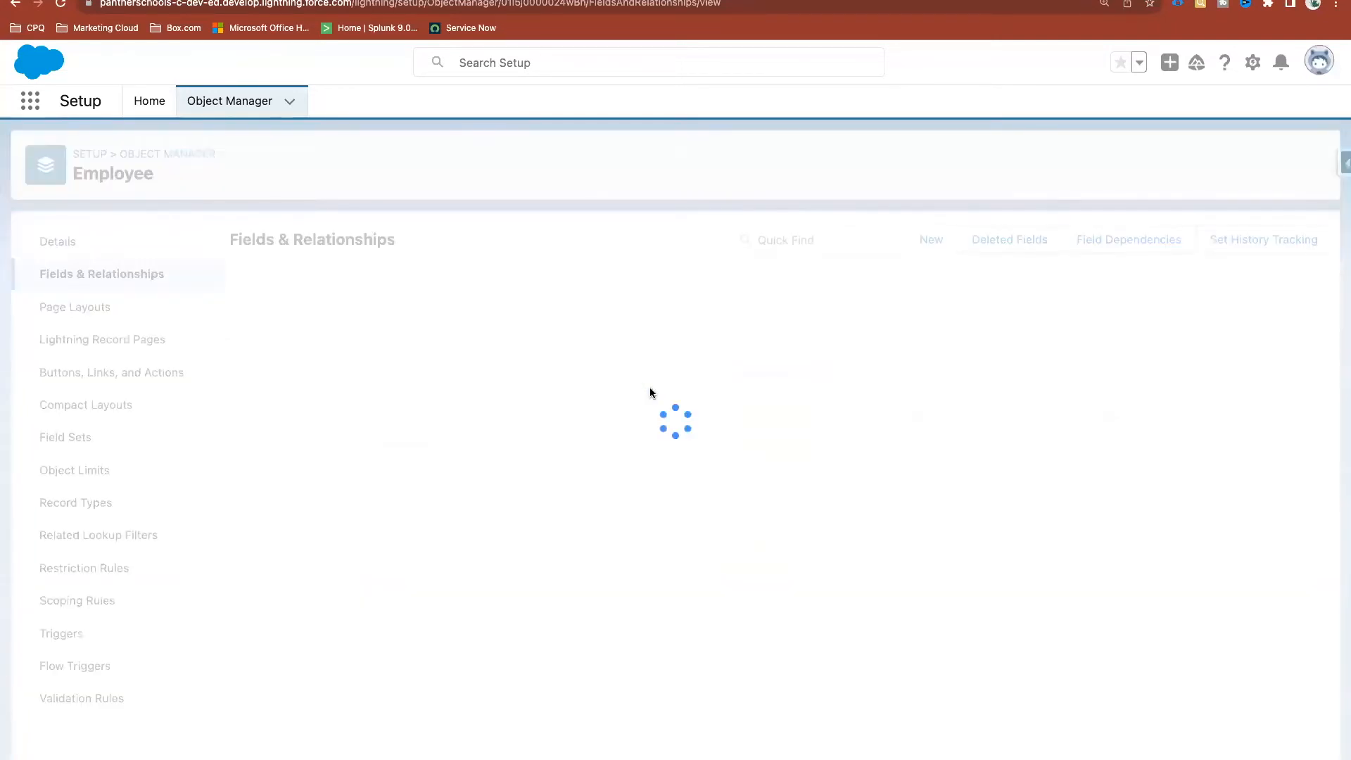
# Create a new field dependency again with Country controlling and State dependent
pyautogui.click(1149, 239)
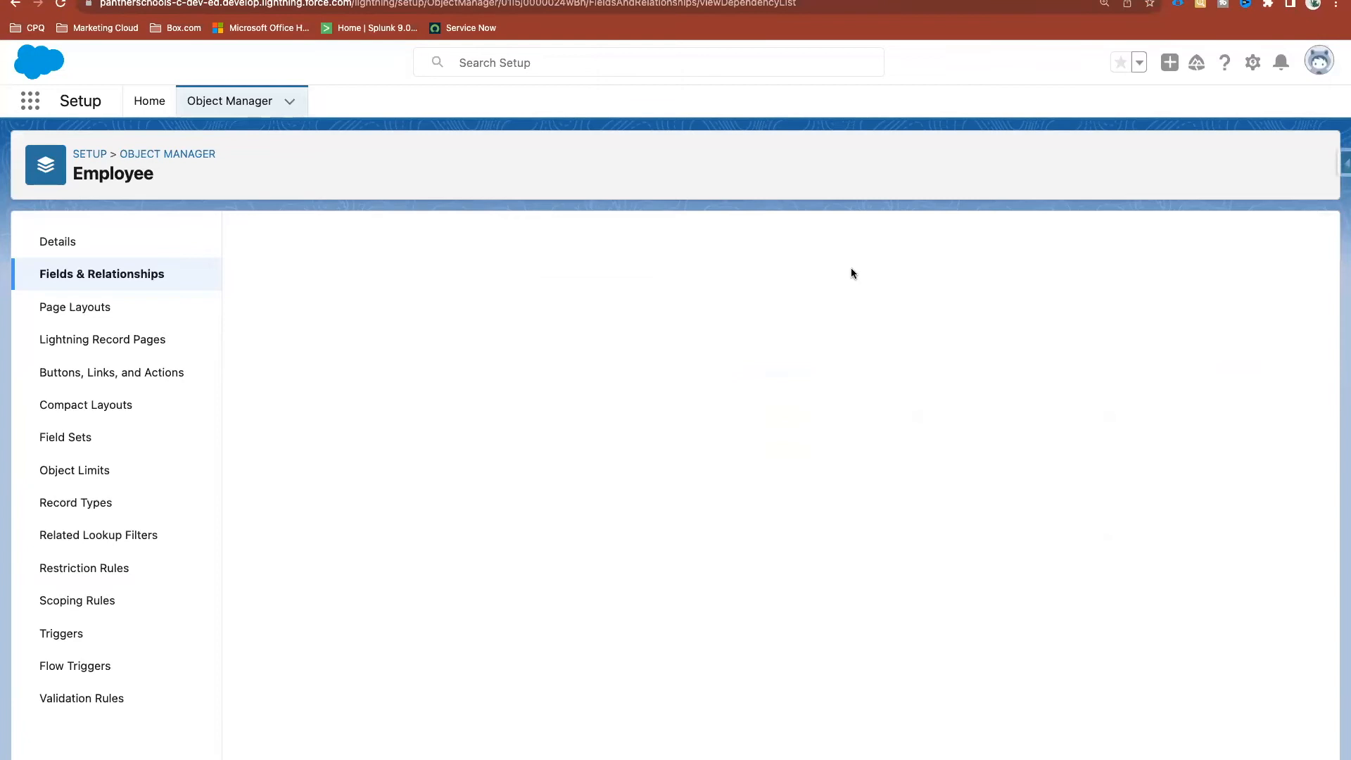
pyautogui.click(600, 319)
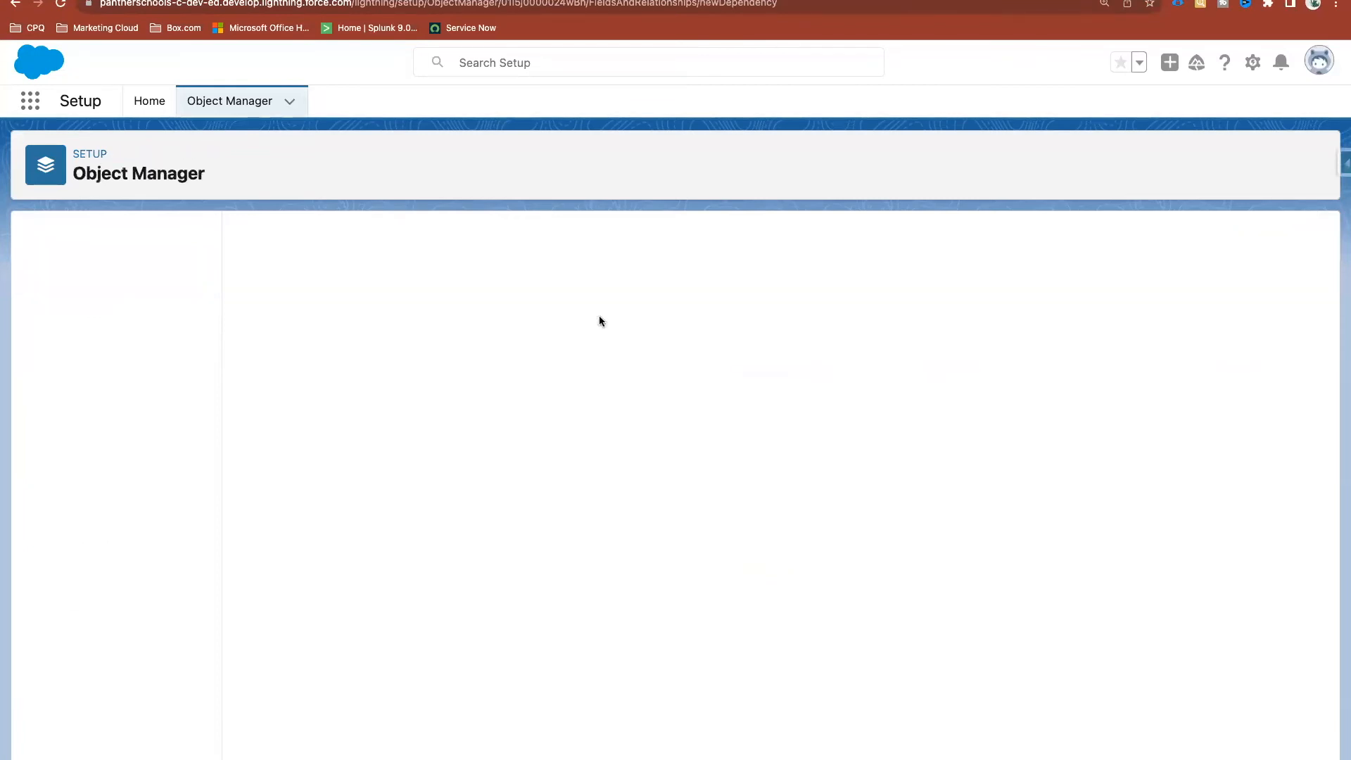
pyautogui.click(484, 413)
pyautogui.click(491, 454)
pyautogui.click(473, 435)
pyautogui.click(483, 490)
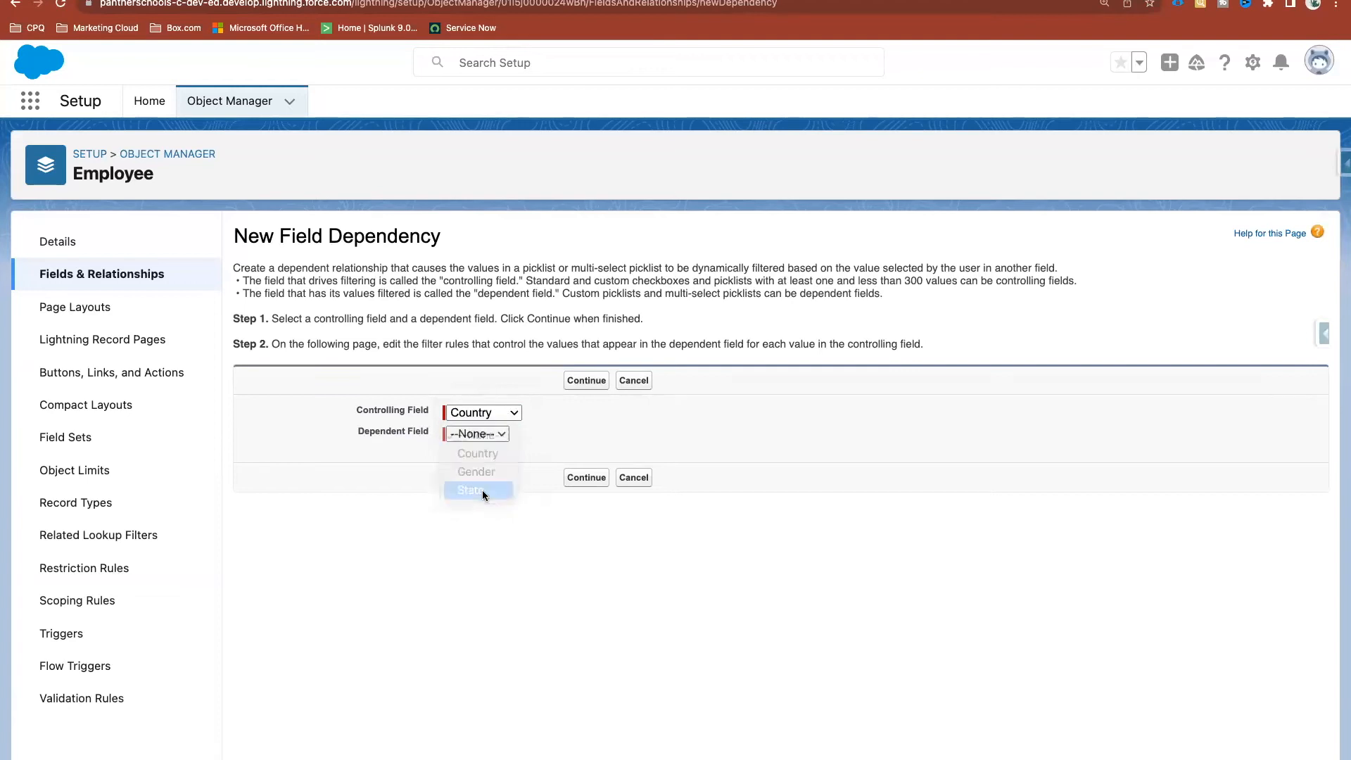
pyautogui.click(580, 382)
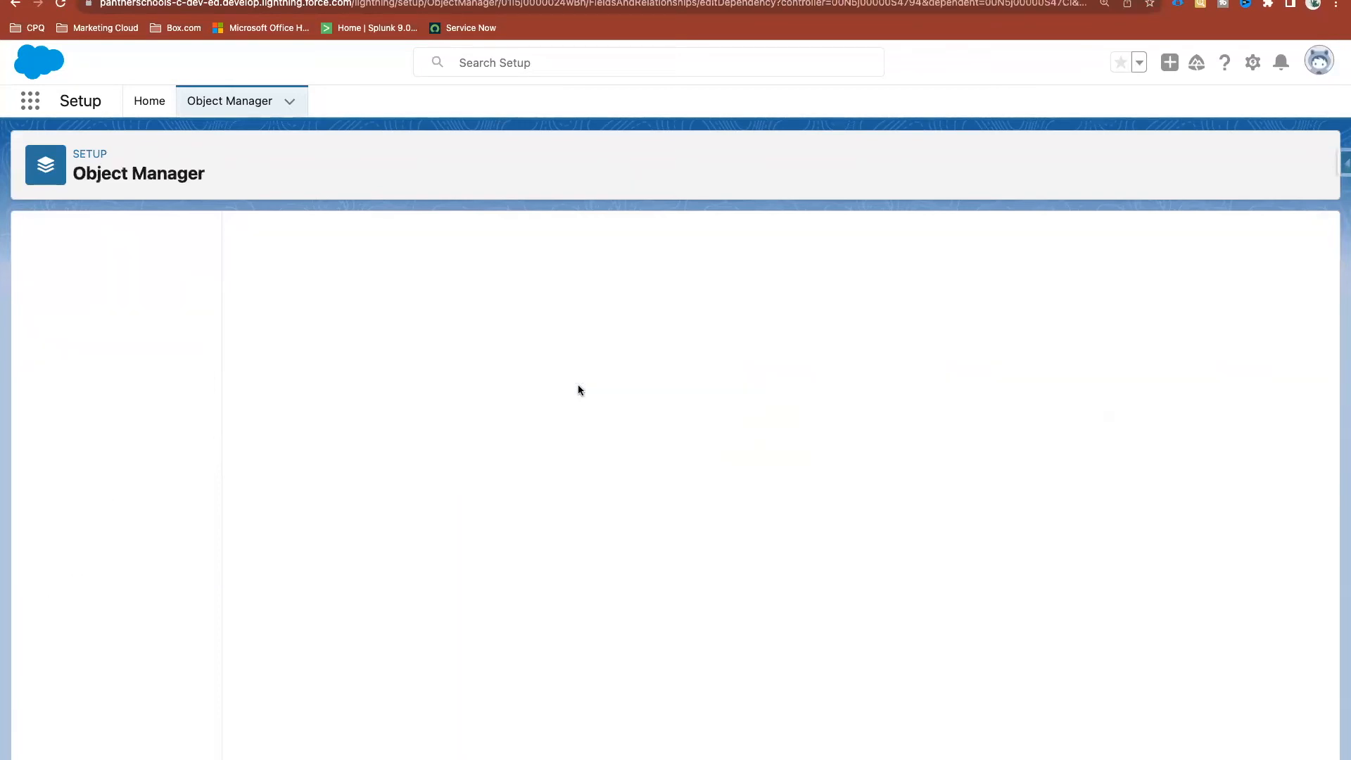
# Page the matrix to columns 6–10, Antigua and Barbuda through Austria, including Argentina
pyautogui.scroll(-2, 639, 450)
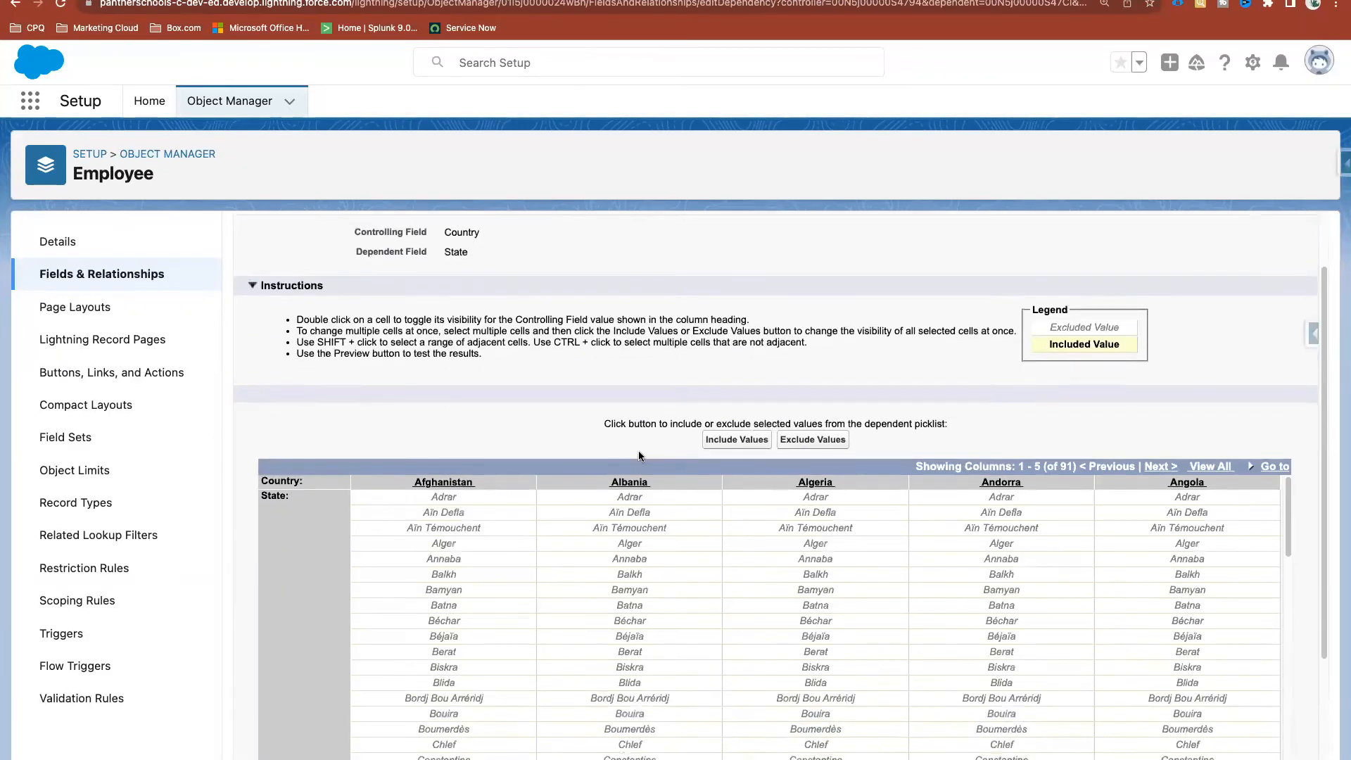
pyautogui.scroll(-2, 640, 450)
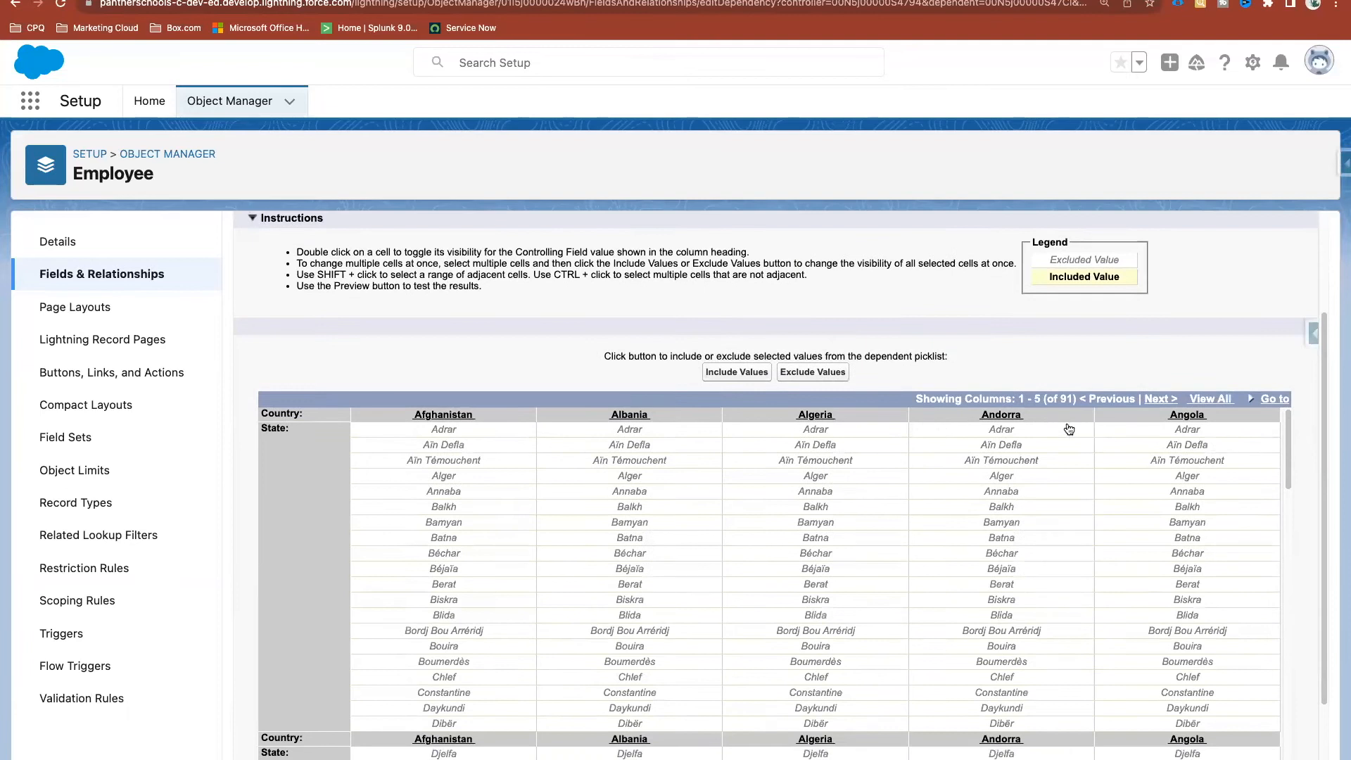
pyautogui.click(1158, 399)
pyautogui.scroll(-3, 626, 383)
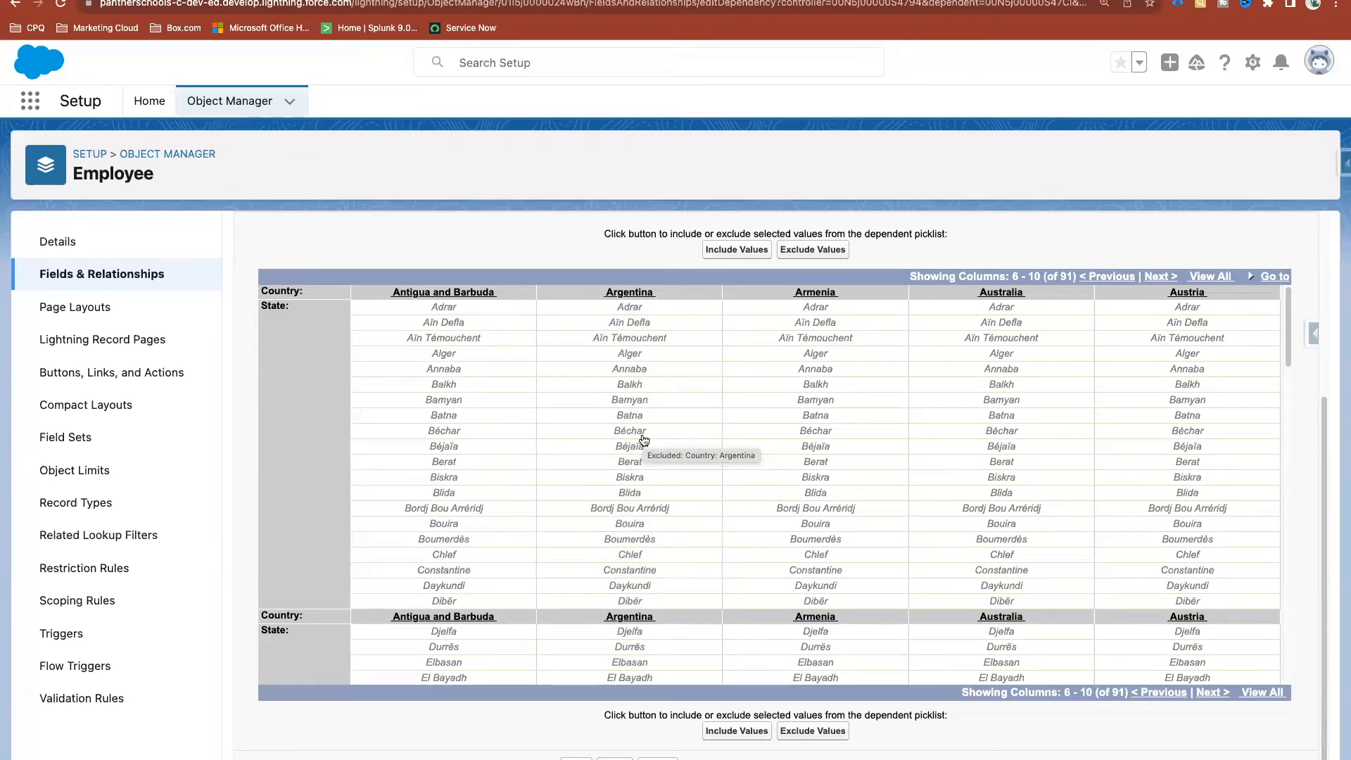
# In Bard, select 'Buenos Aires' in Argentina's states list
pyautogui.hotkey('ctrl', 'Tab')
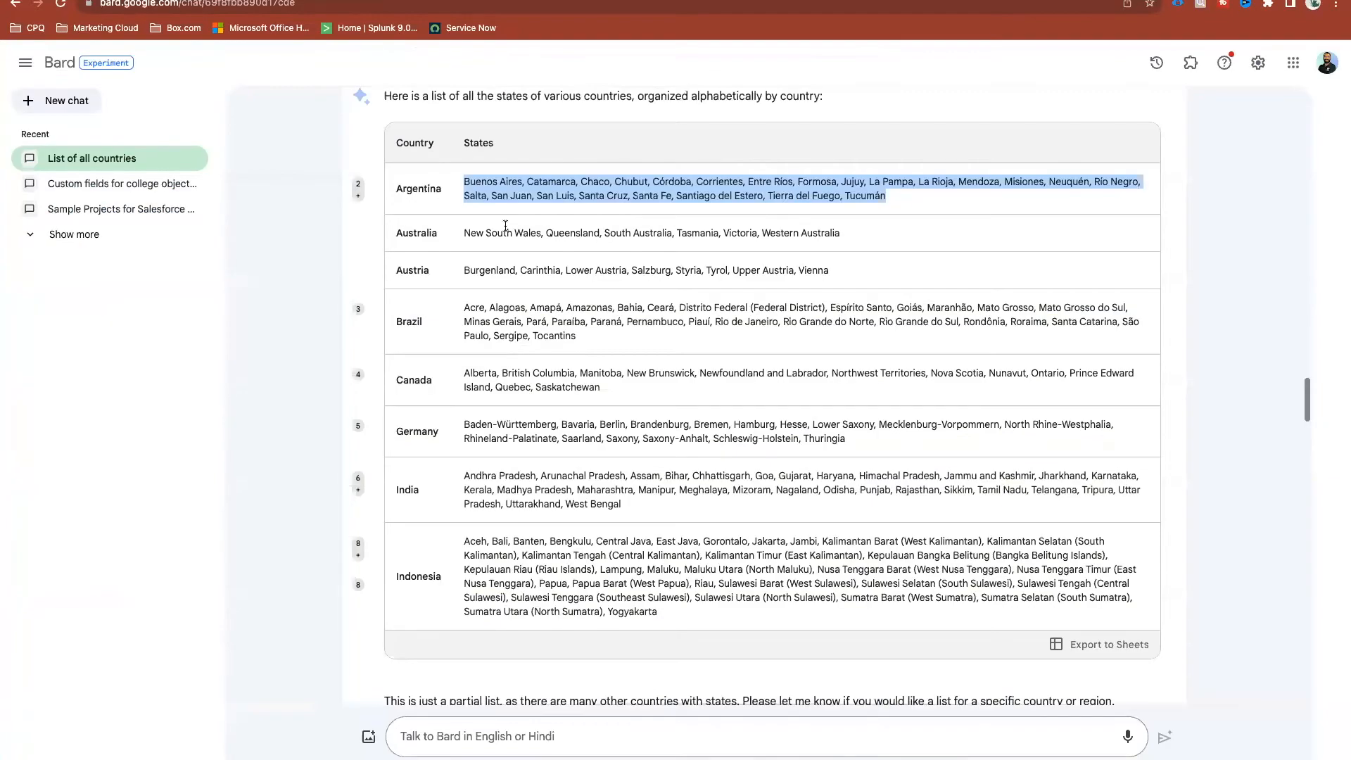
pyautogui.click(475, 186)
pyautogui.moveTo(463, 181); pyautogui.dragTo(524, 180)
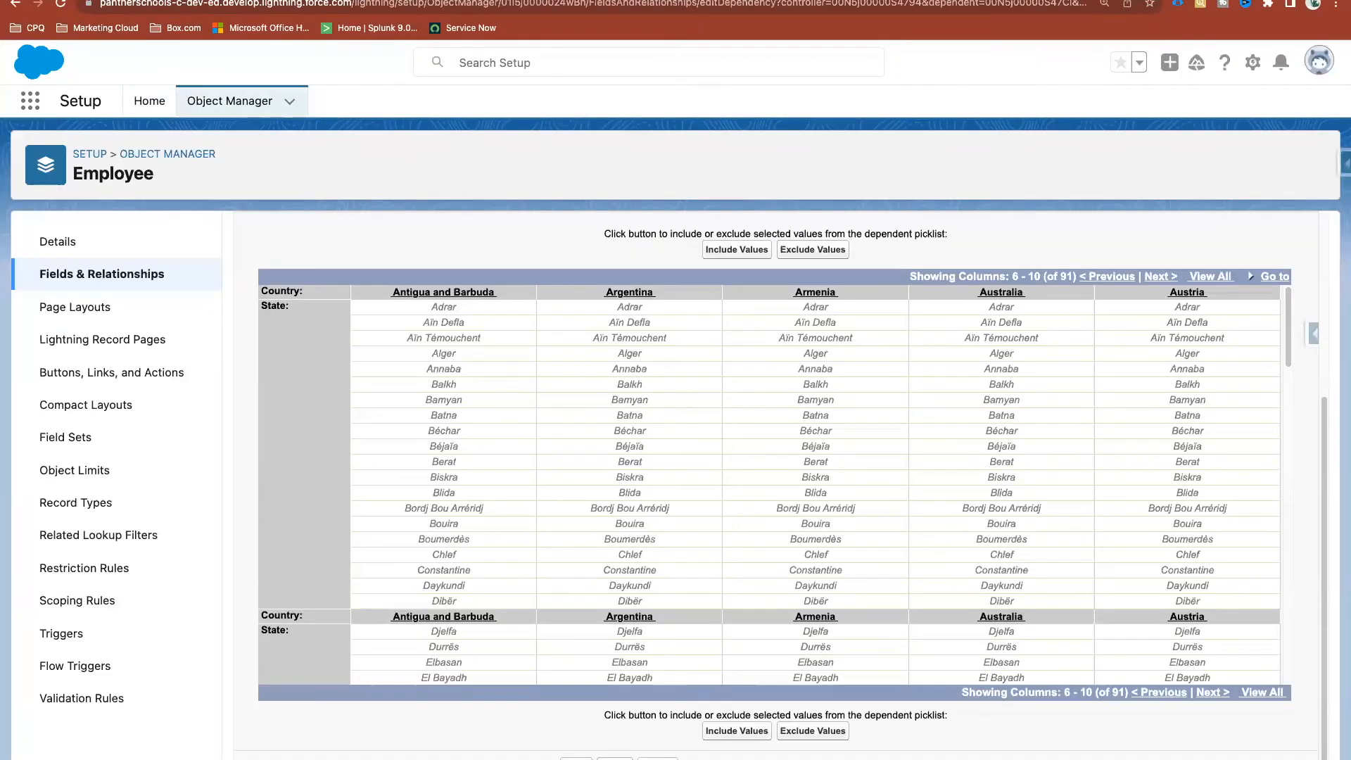
# Select Buenos Aires, Catamarca and Chaco under Argentina and include them
pyautogui.press('super+f')
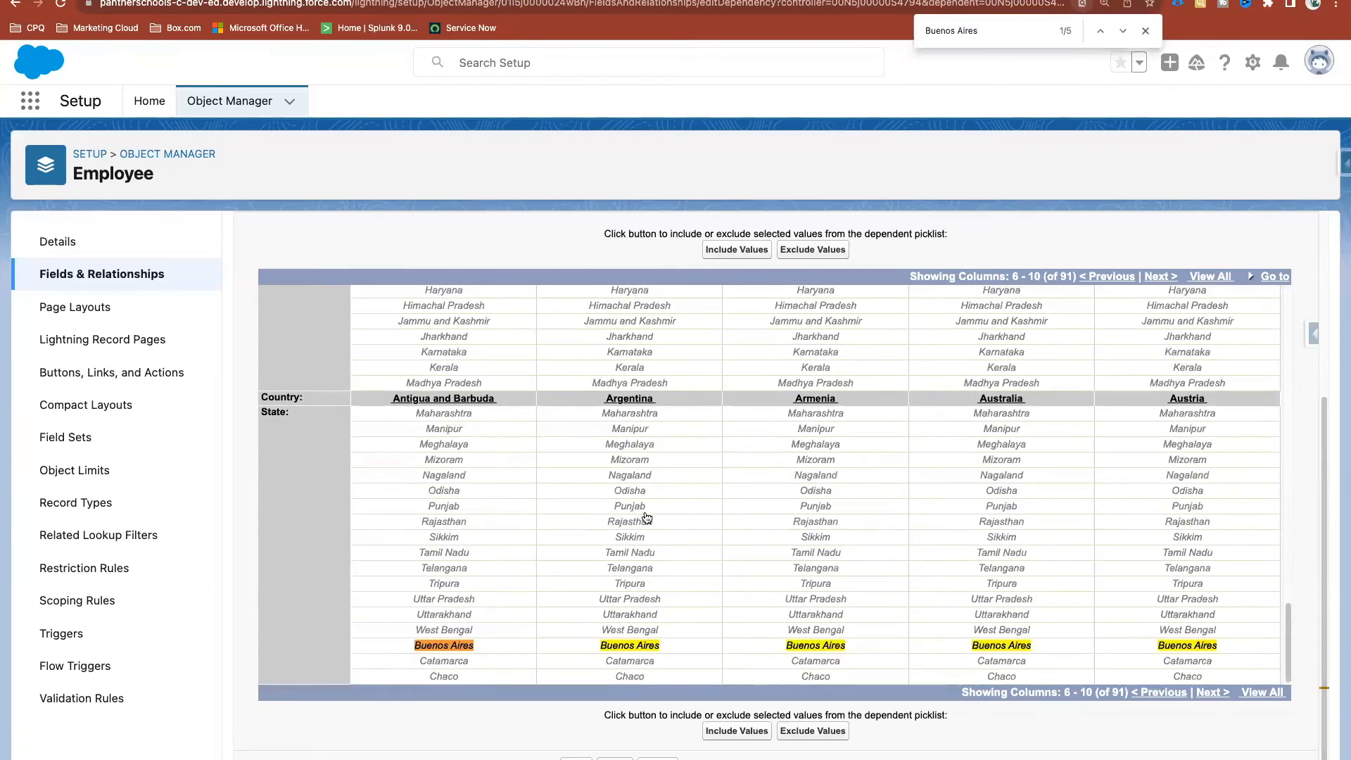
pyautogui.click(661, 646)
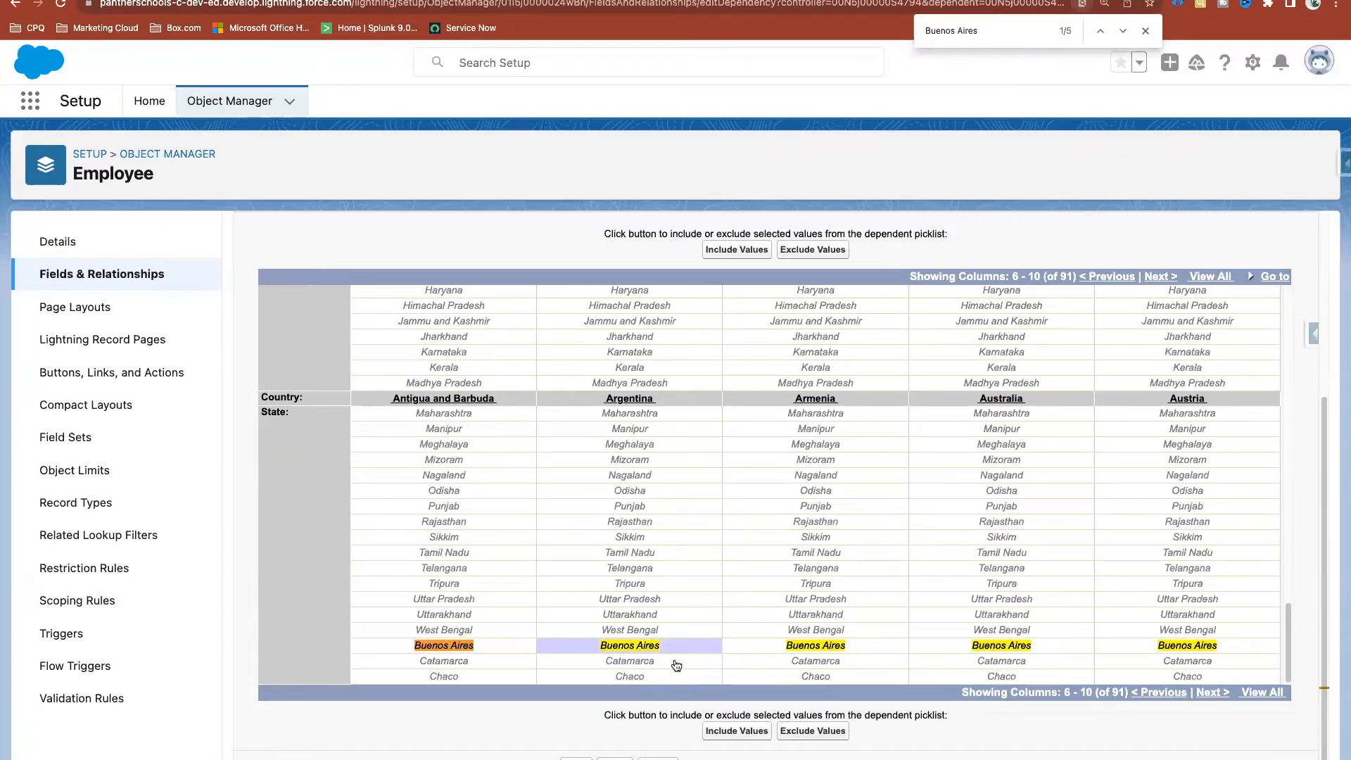
pyautogui.keyDown('shift'); pyautogui.click(674, 666); pyautogui.keyUp('shift')
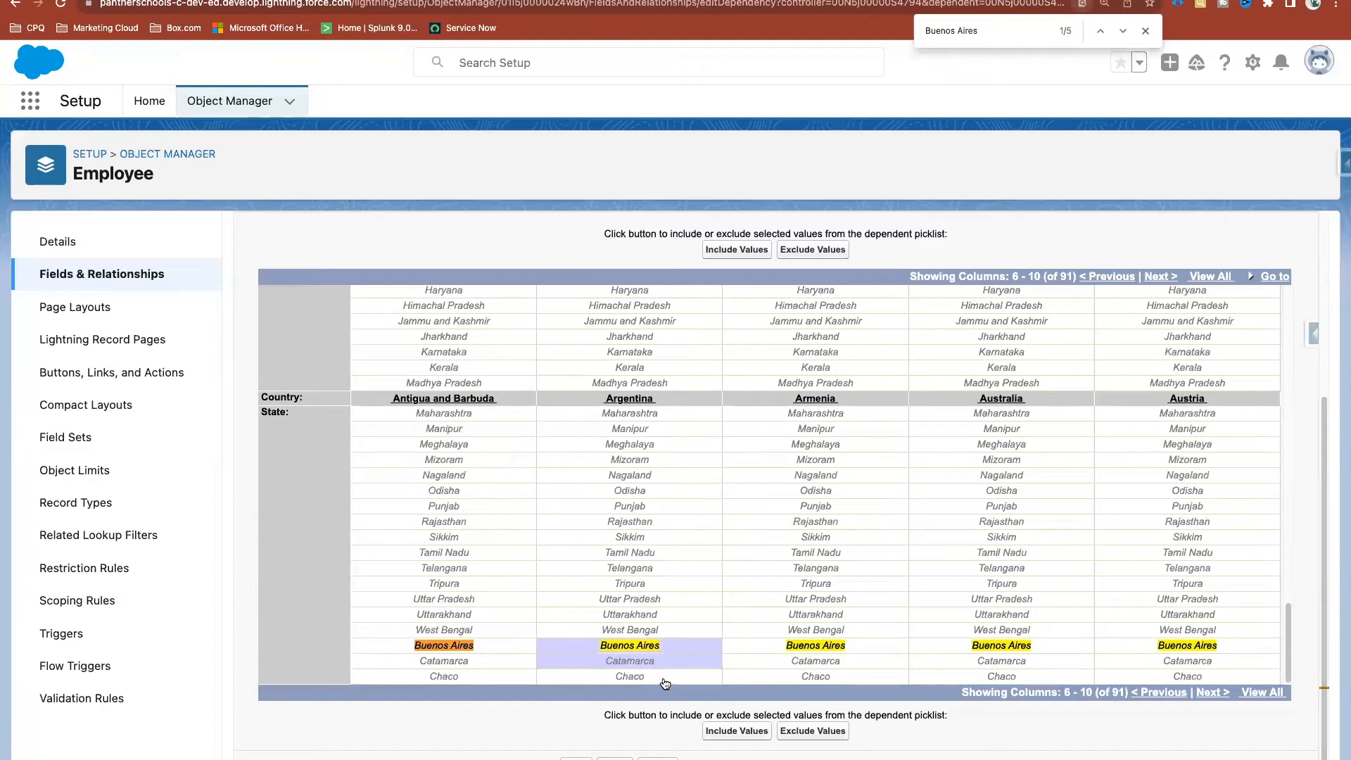
pyautogui.keyDown('shift'); pyautogui.click(666, 680); pyautogui.keyUp('shift')
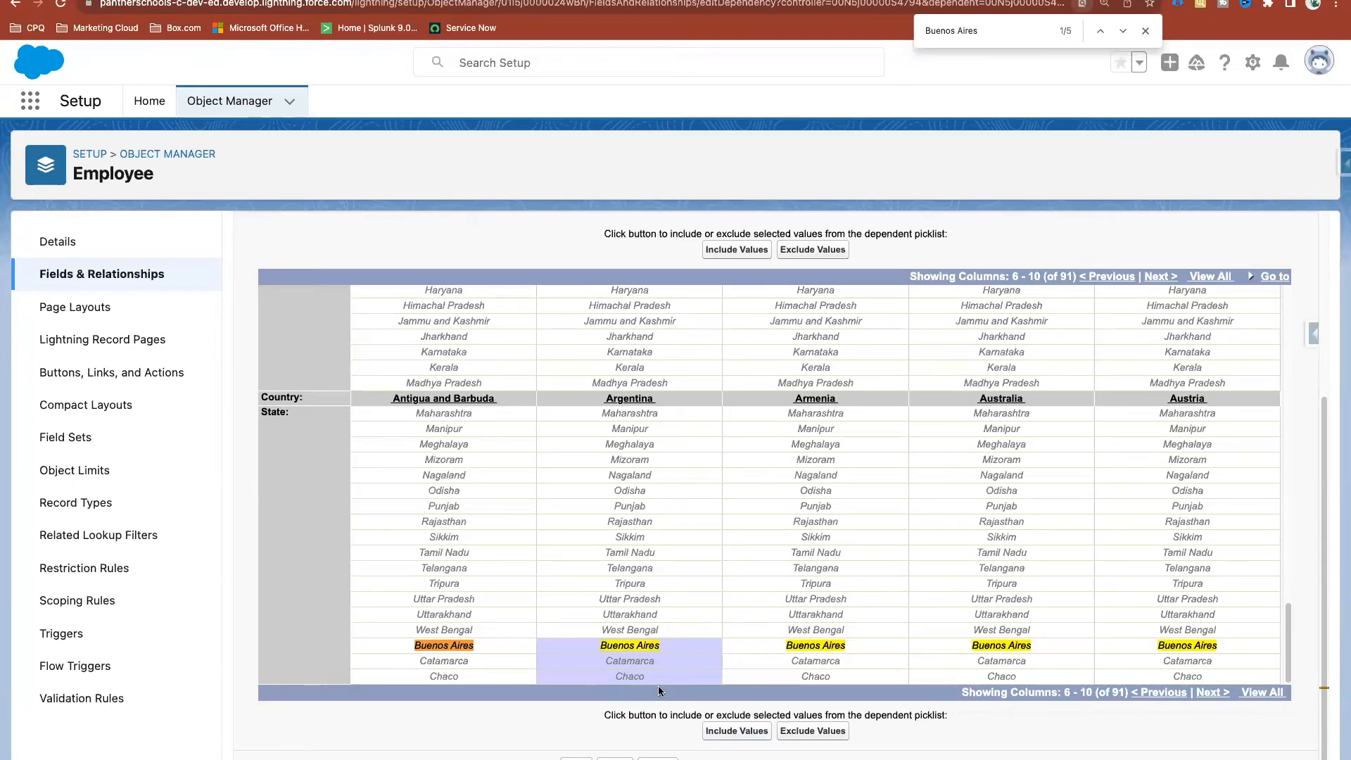
pyautogui.click(735, 737)
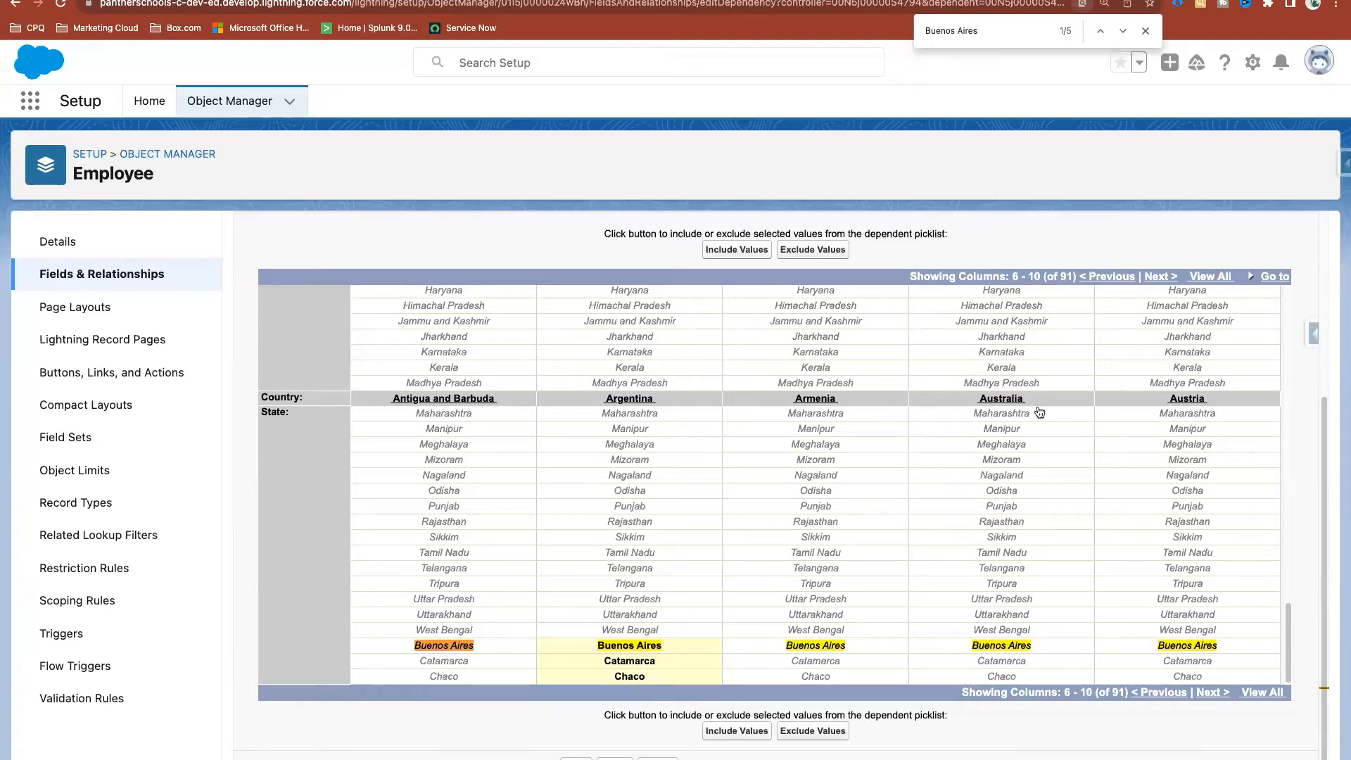
# Page through the country columns until India's column is showing
pyautogui.click(1161, 278)
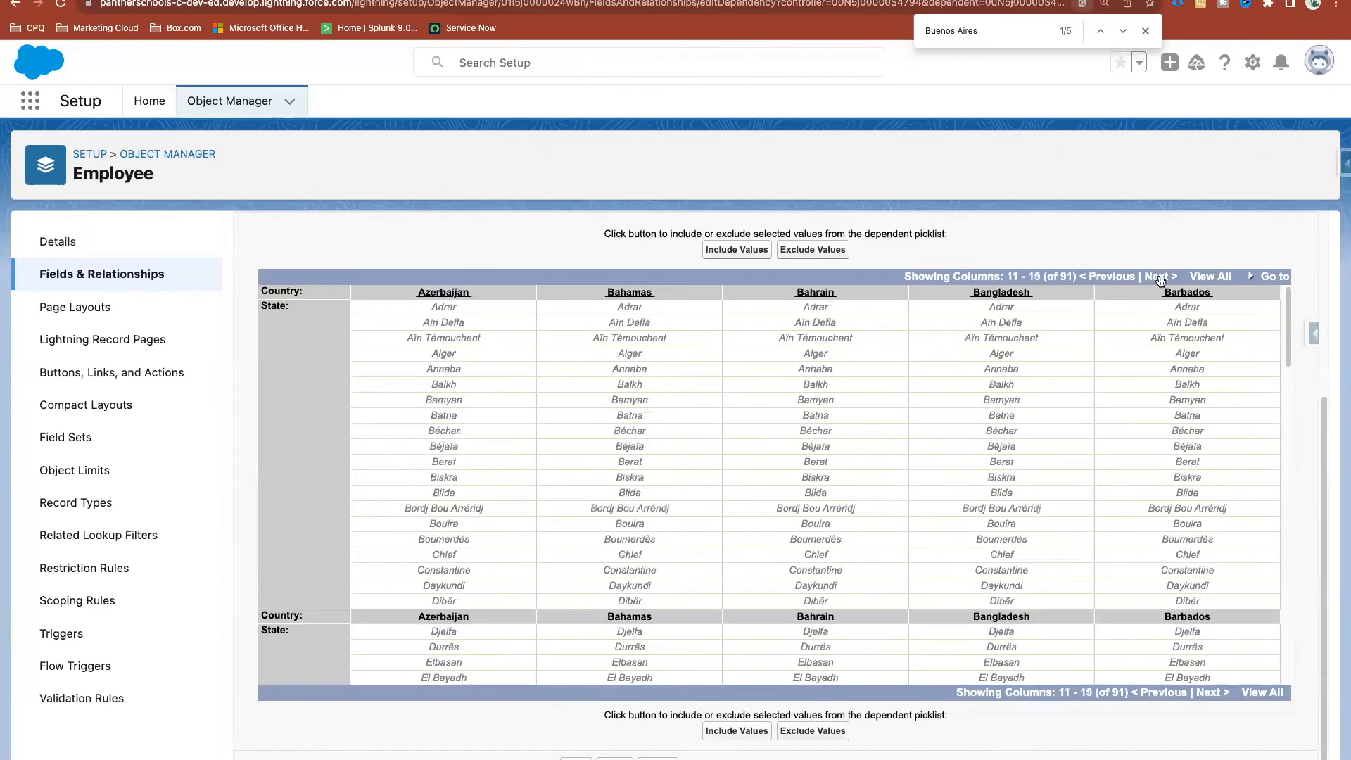
pyautogui.click(1161, 278)
pyautogui.click(1161, 278)
pyautogui.click(1161, 278)
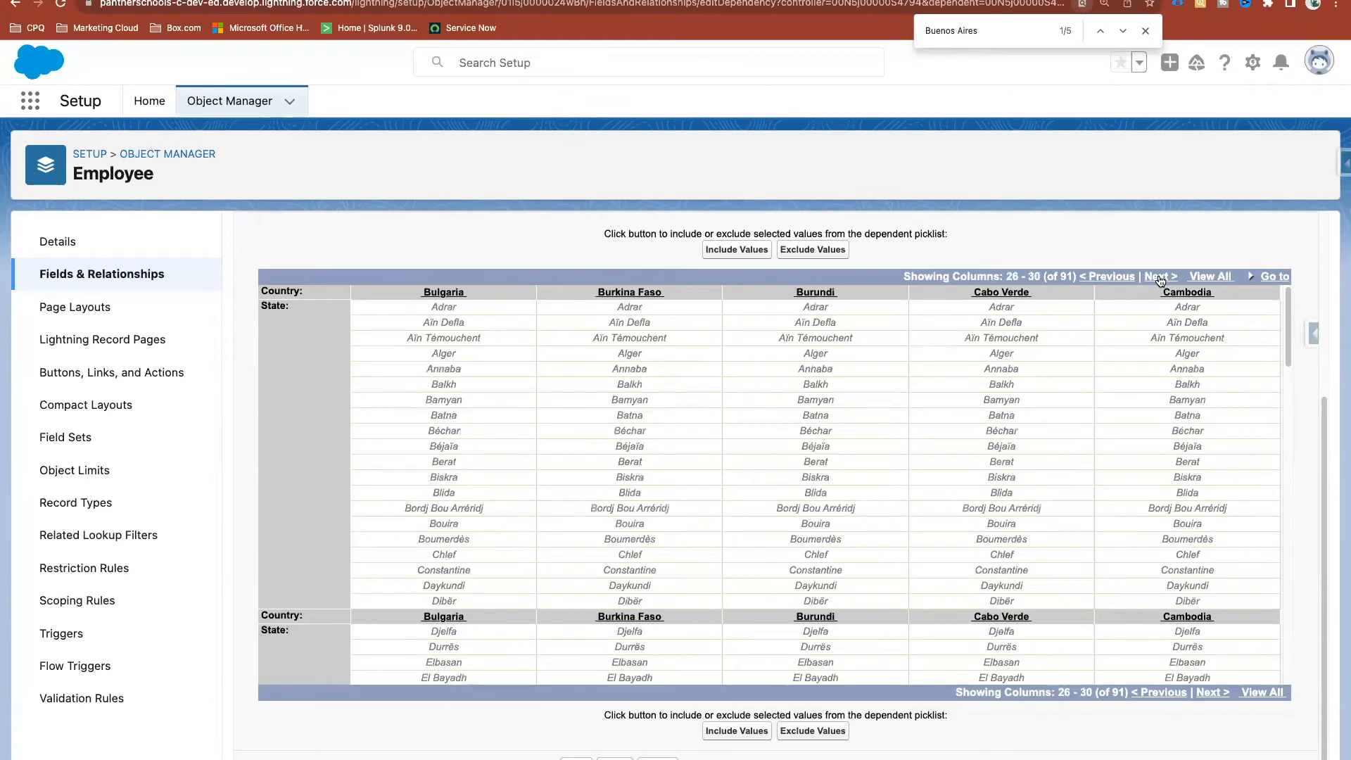
pyautogui.click(1160, 278)
pyautogui.click(1161, 278)
pyautogui.click(1160, 278)
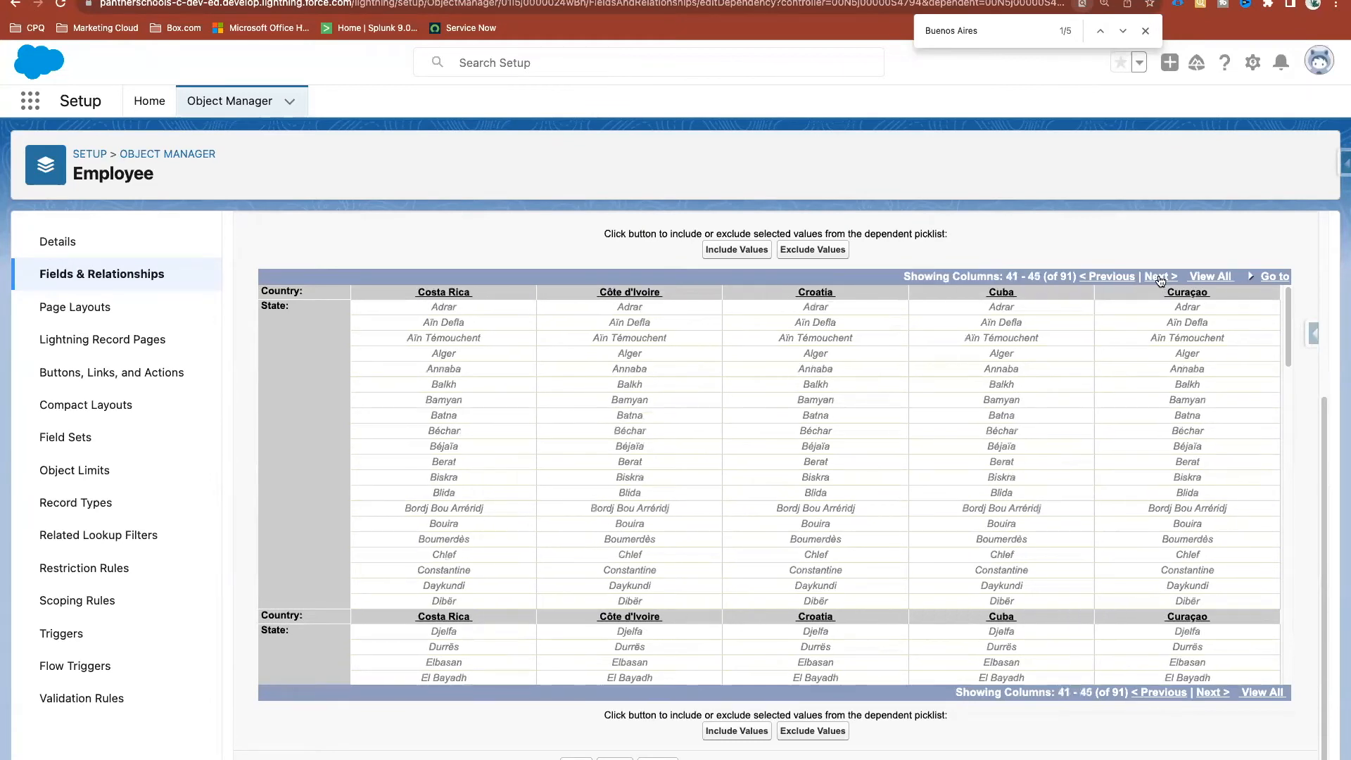
pyautogui.click(1161, 278)
pyautogui.click(1160, 278)
pyautogui.click(1161, 278)
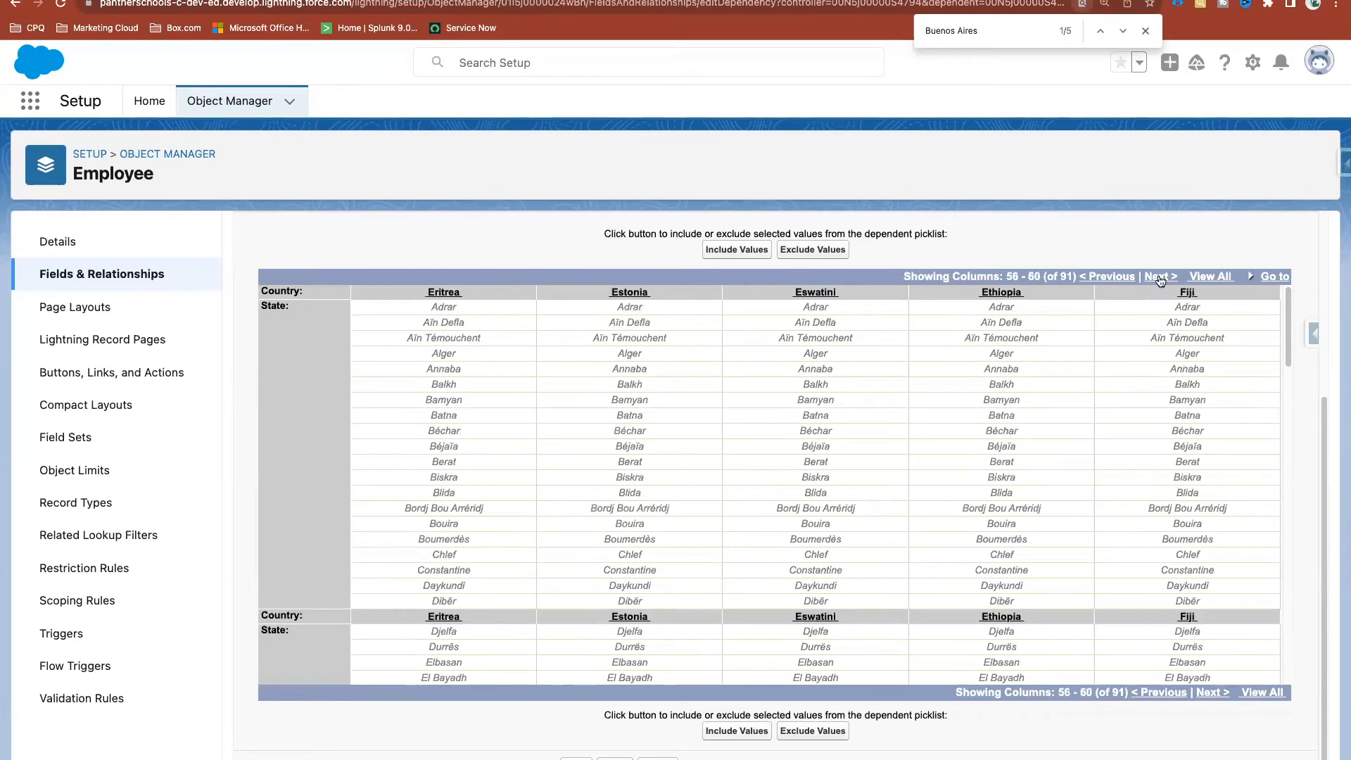
pyautogui.click(1161, 278)
pyautogui.click(1161, 278)
pyautogui.click(1161, 278)
pyautogui.click(1161, 278)
pyautogui.click(1161, 278)
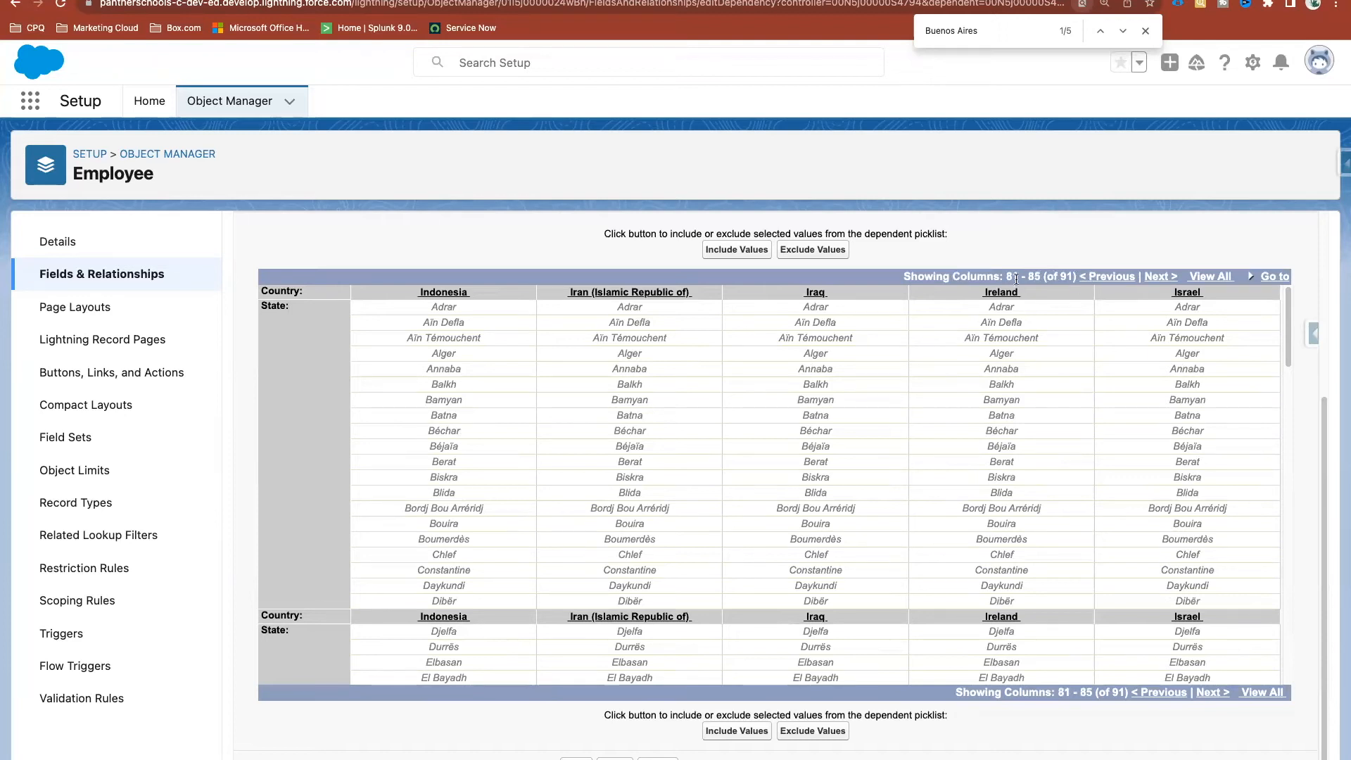
pyautogui.click(1110, 279)
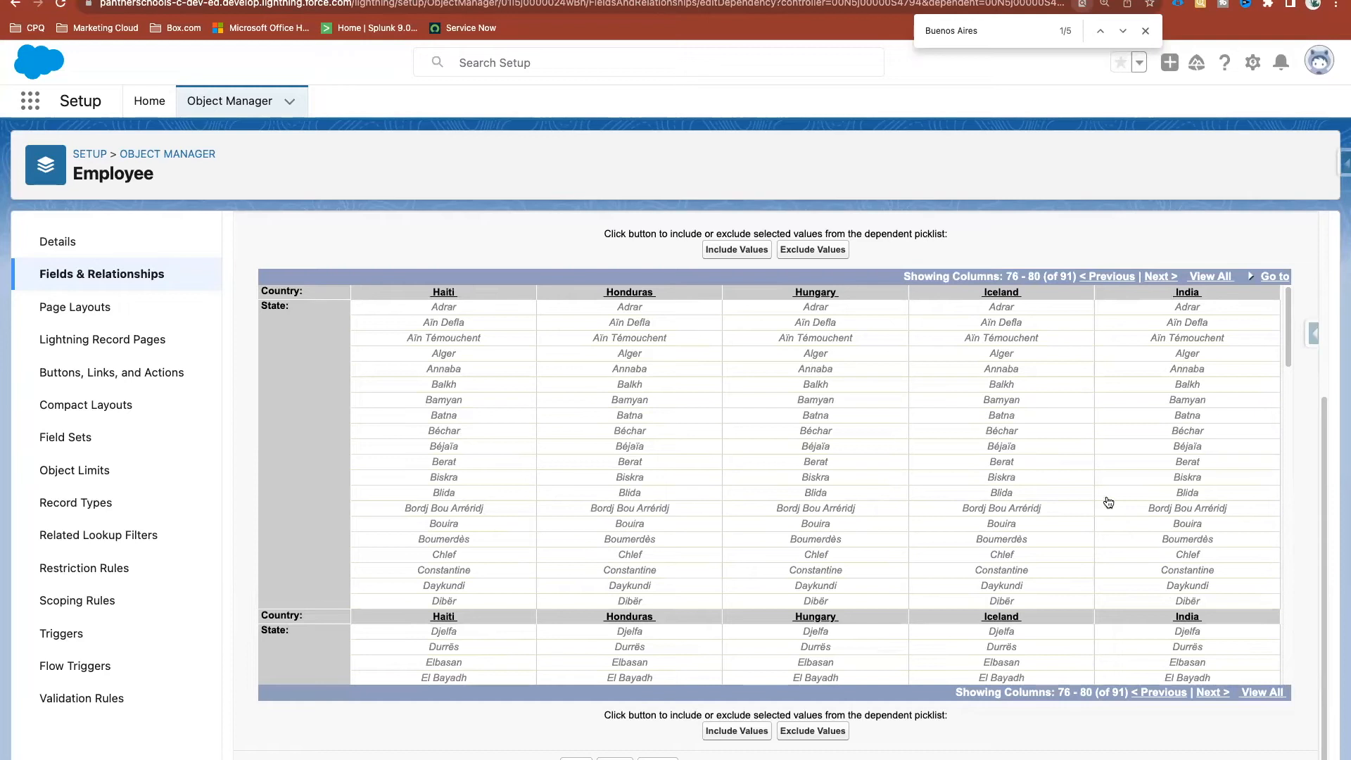
# Select India's states from Andhra Pradesh through West Bengal and include them
pyautogui.scroll(-5, 1154, 538)
pyautogui.scroll(-4, 1155, 538)
pyautogui.scroll(-2, 1154, 539)
pyautogui.scroll(-3, 1155, 538)
pyautogui.scroll(-3, 1154, 538)
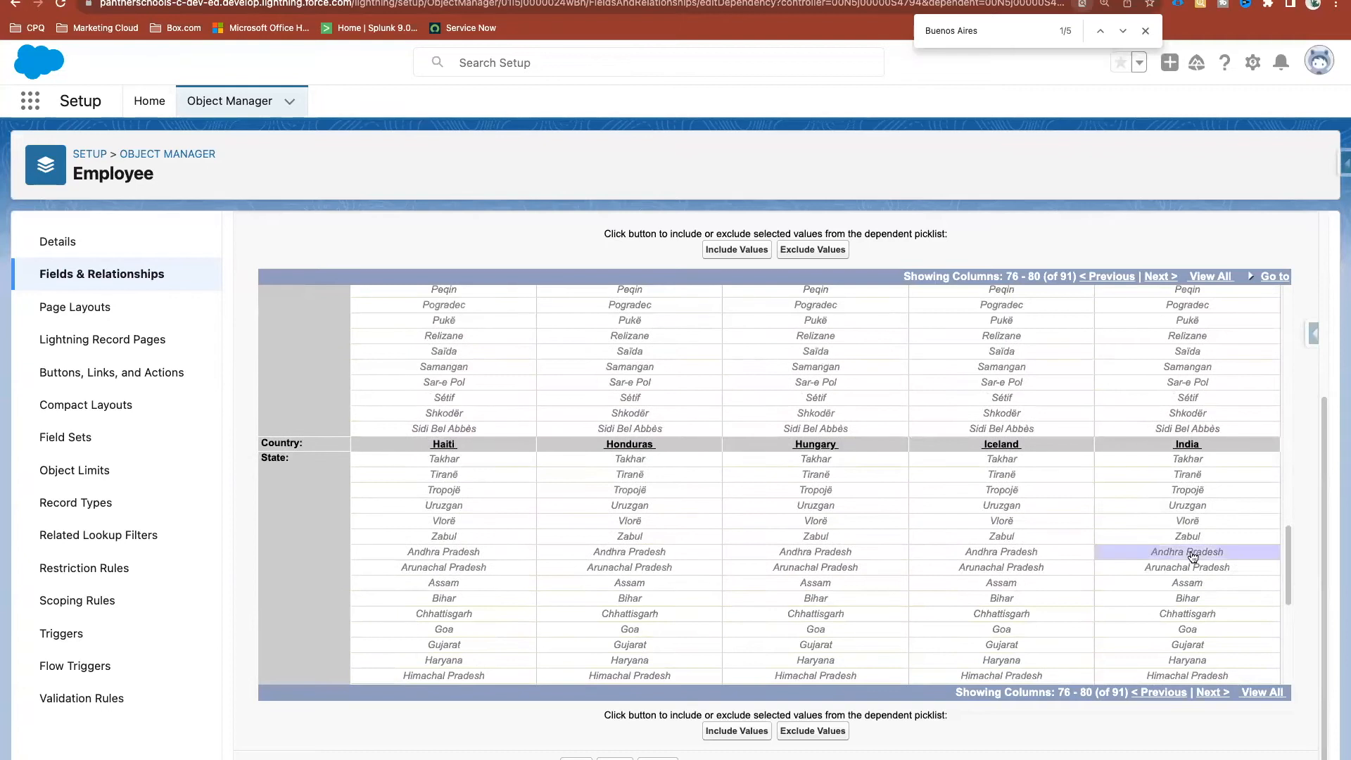
pyautogui.scroll(-3, 1193, 556)
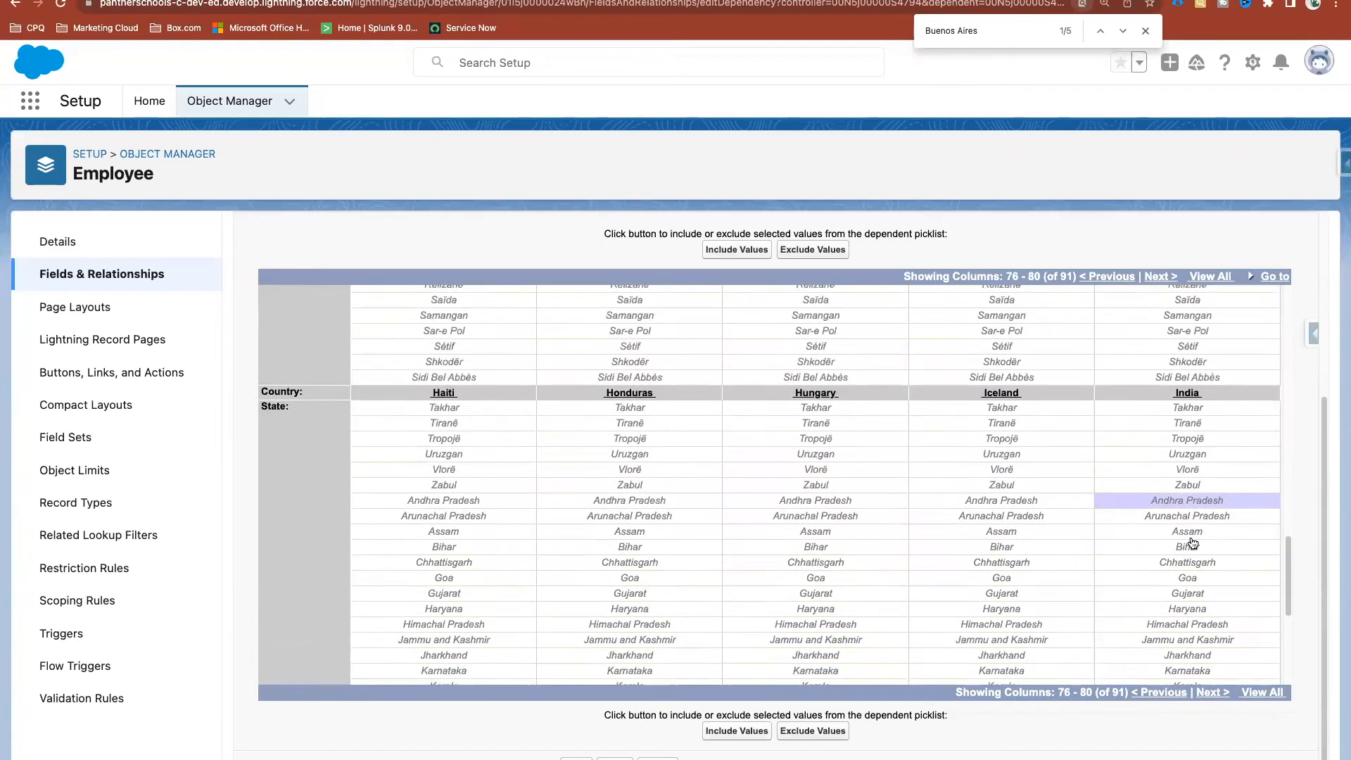
pyautogui.scroll(-3, 1194, 543)
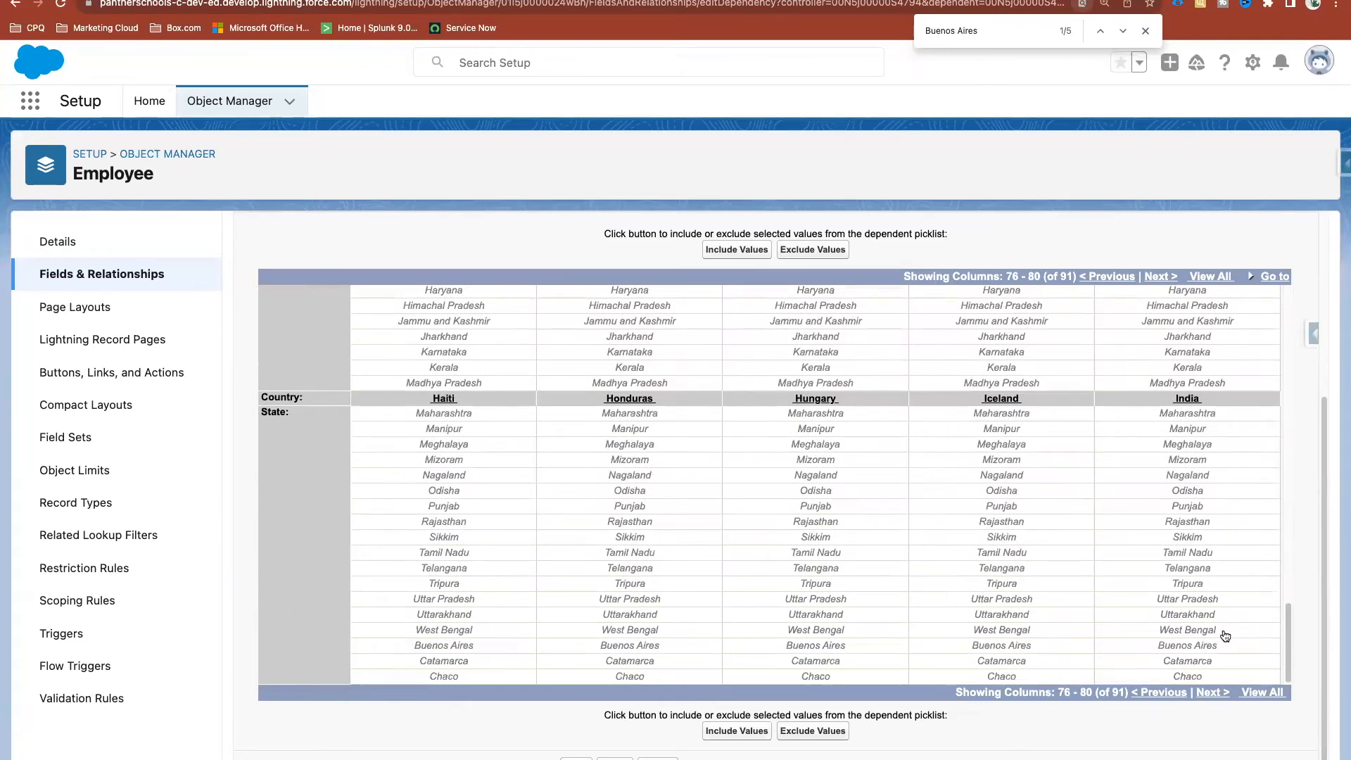
pyautogui.scroll(3, 1225, 635)
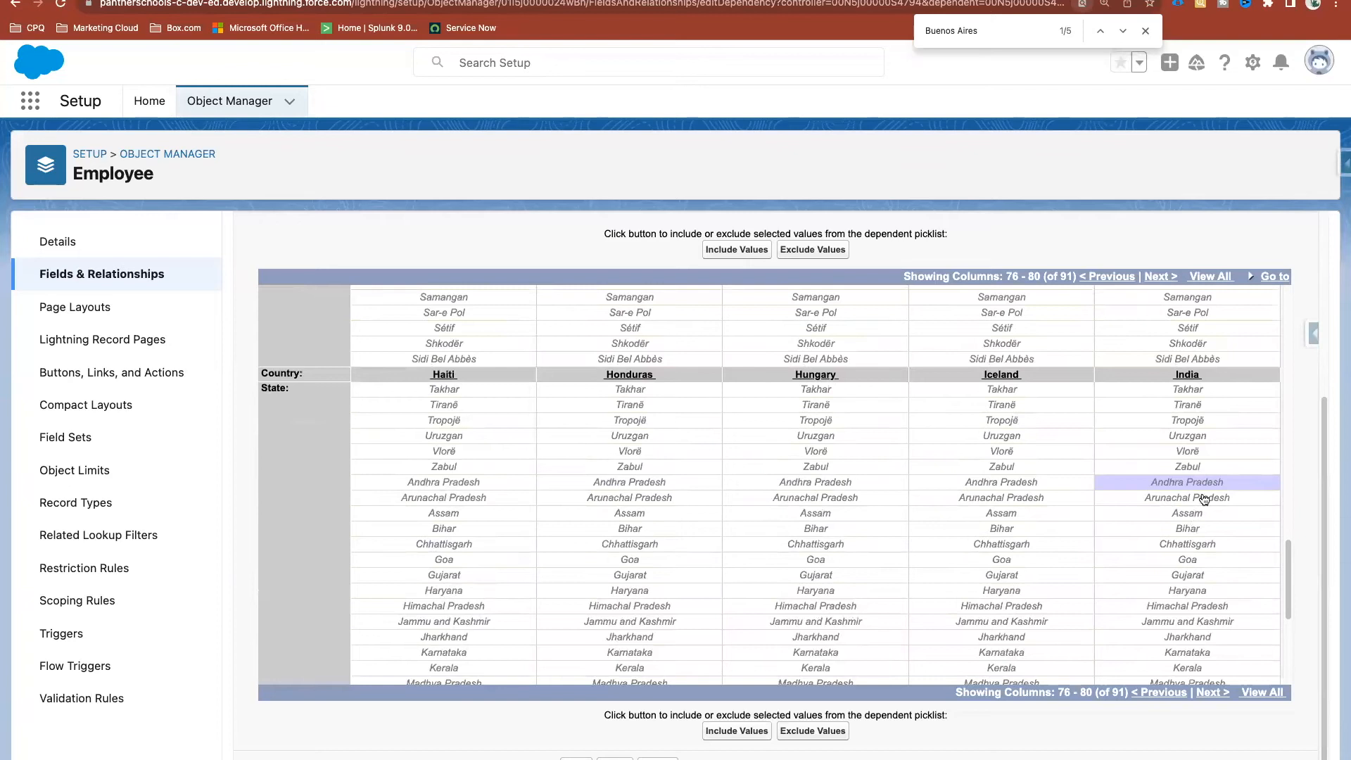
pyautogui.scroll(-3, 1200, 486)
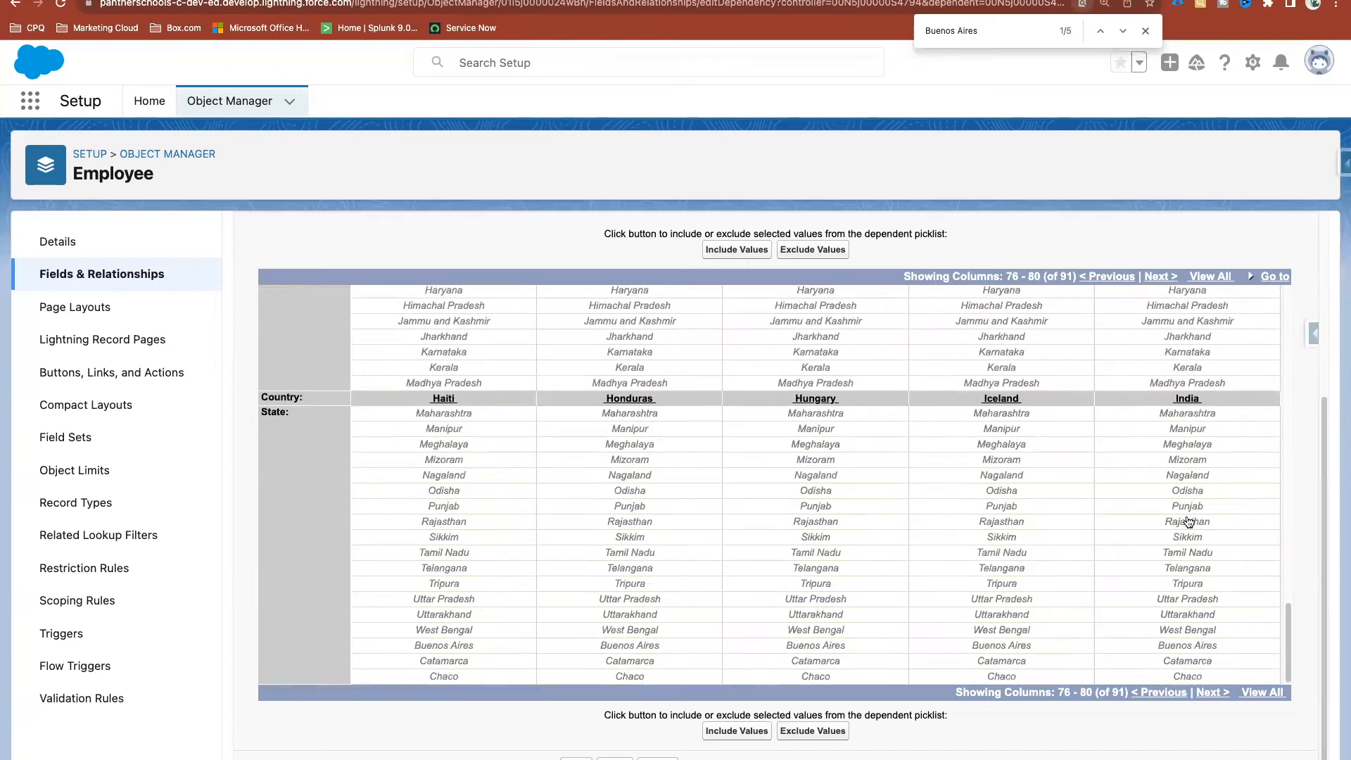
pyautogui.keyDown('shift'); pyautogui.click(1209, 635); pyautogui.keyUp('shift')
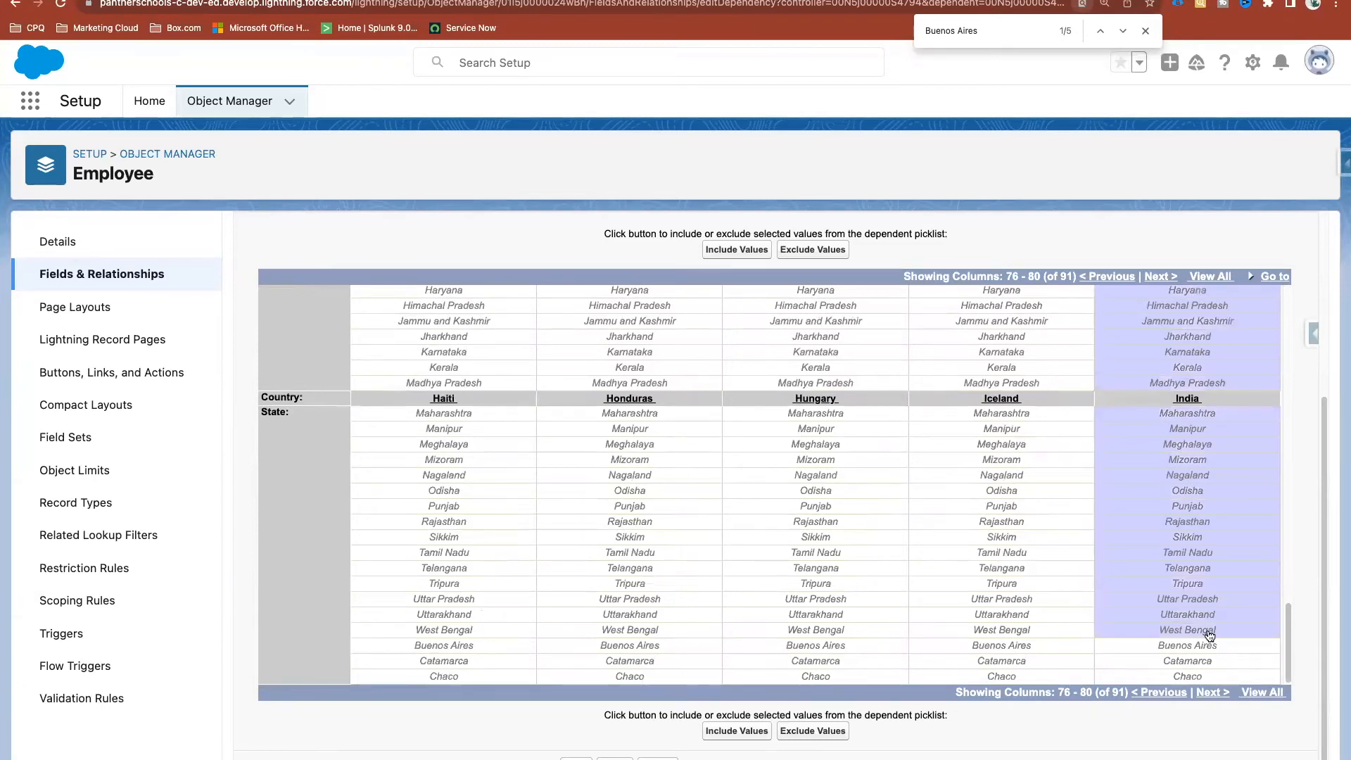
pyautogui.scroll(4, 1210, 635)
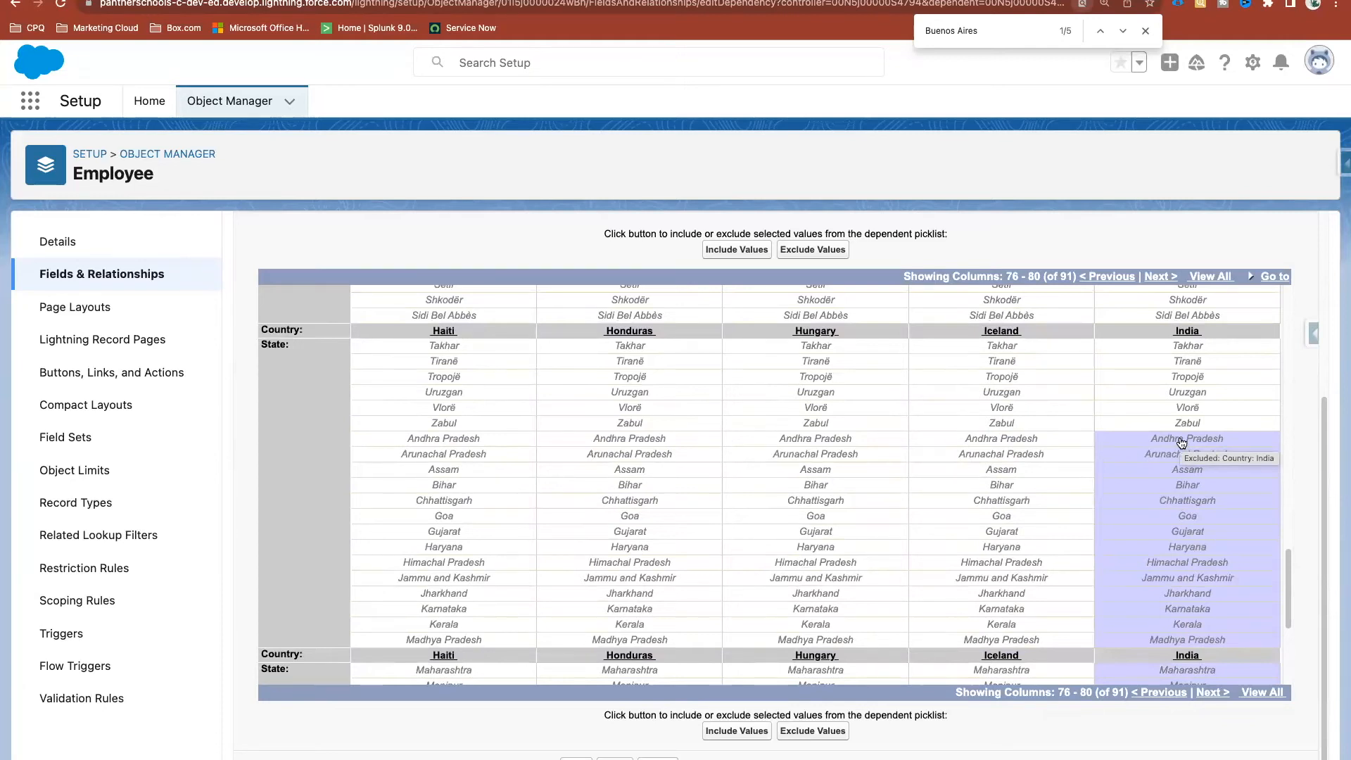
pyautogui.scroll(-4, 1182, 442)
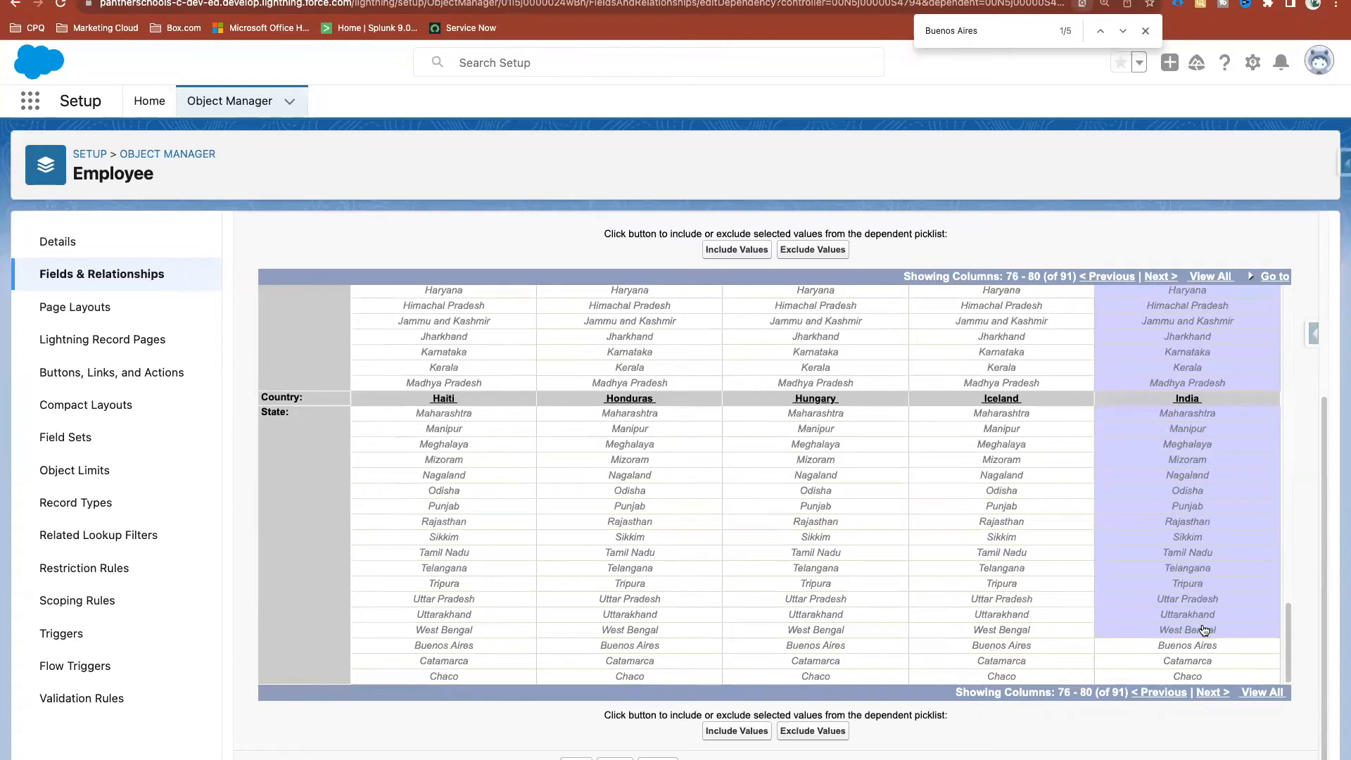
pyautogui.scroll(4, 1223, 554)
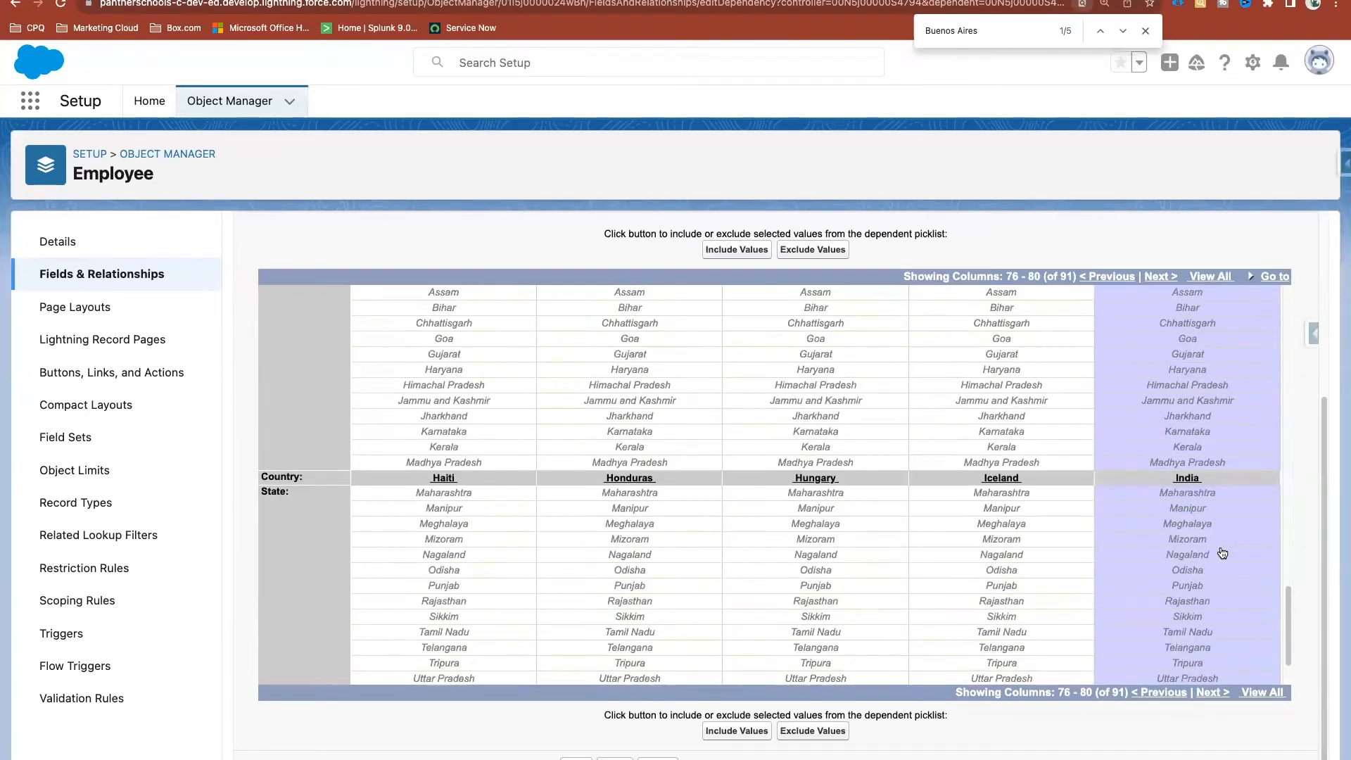
pyautogui.scroll(-4, 1215, 579)
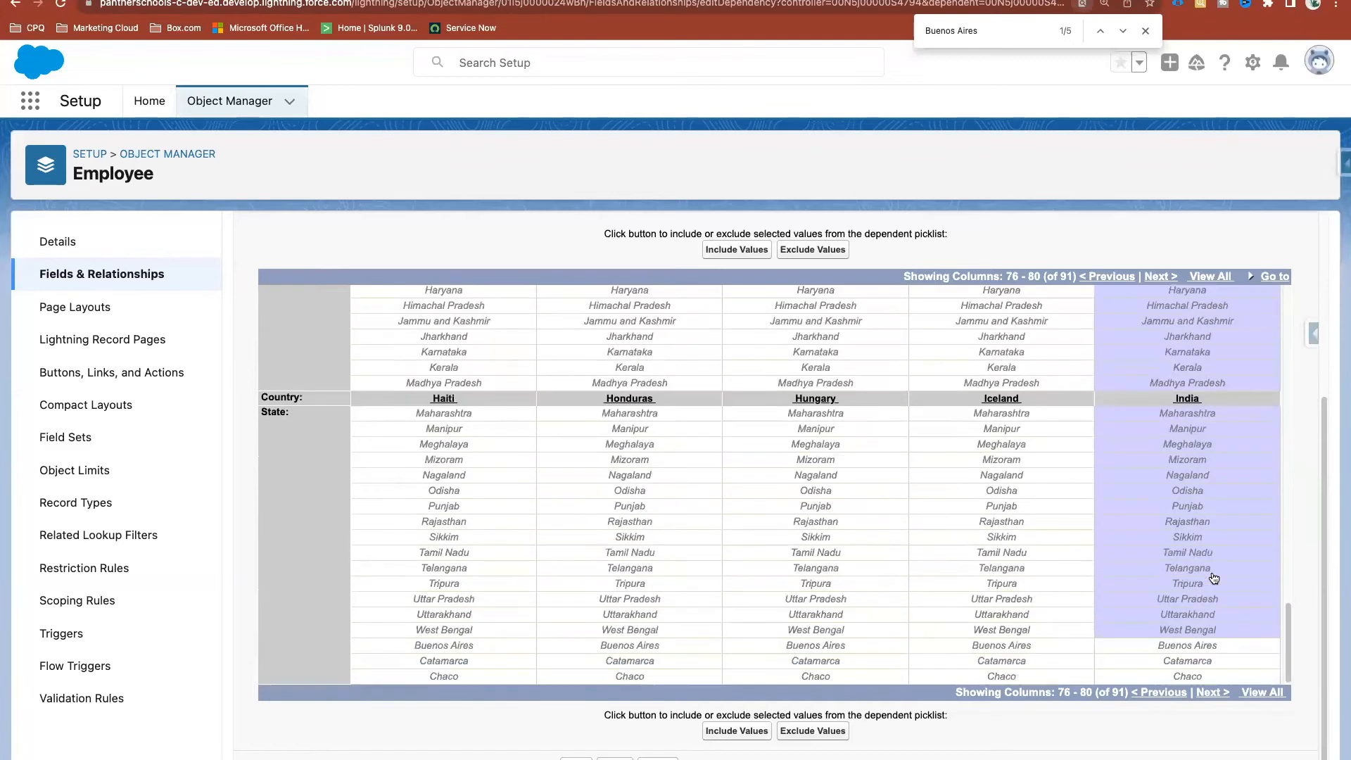
pyautogui.click(737, 731)
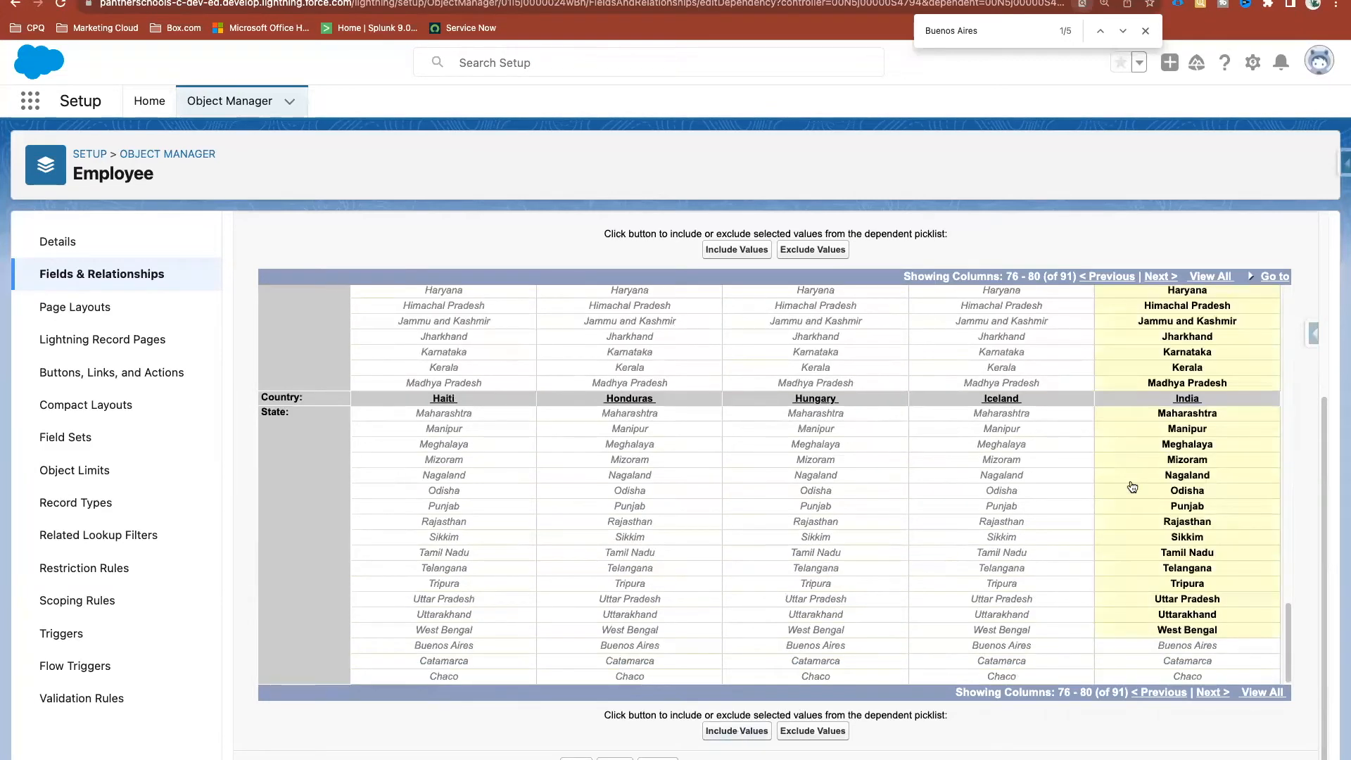
pyautogui.scroll(2, 1132, 467)
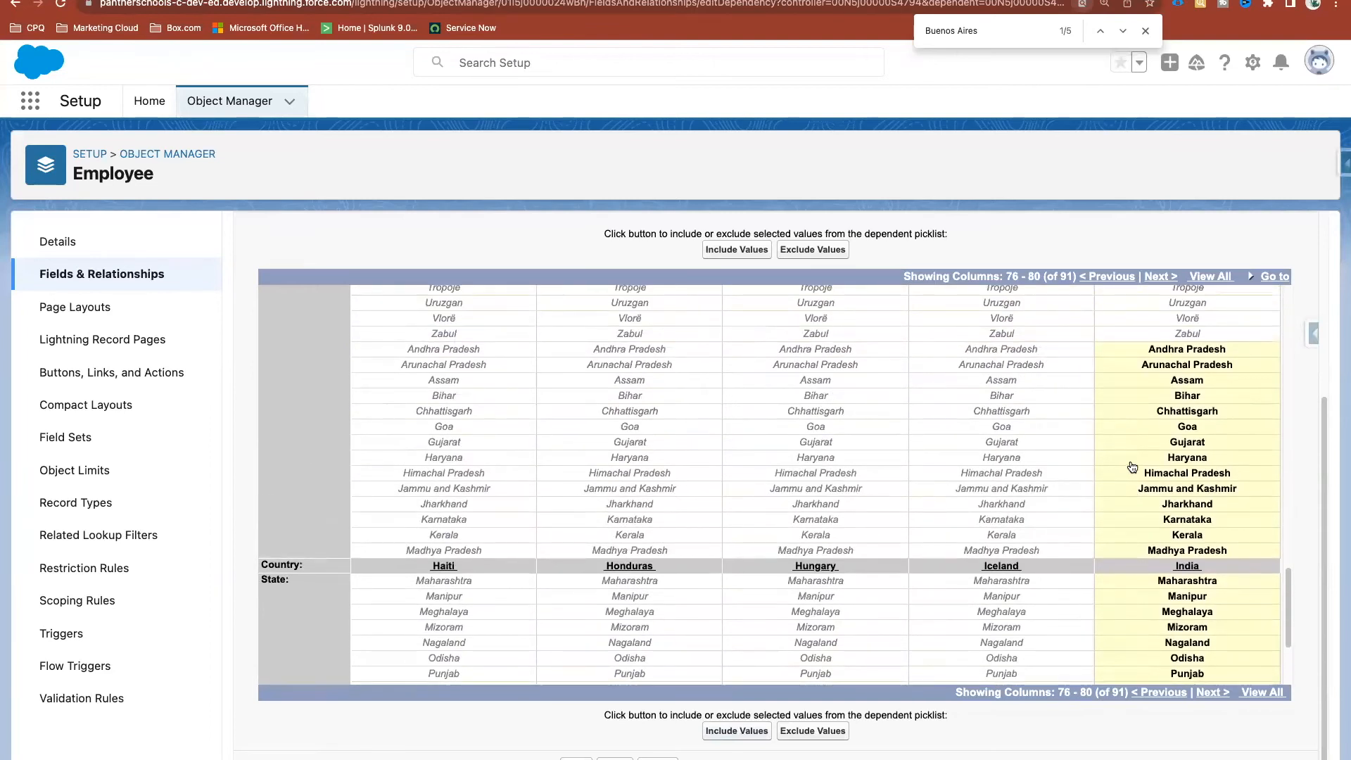
pyautogui.scroll(-2, 1133, 467)
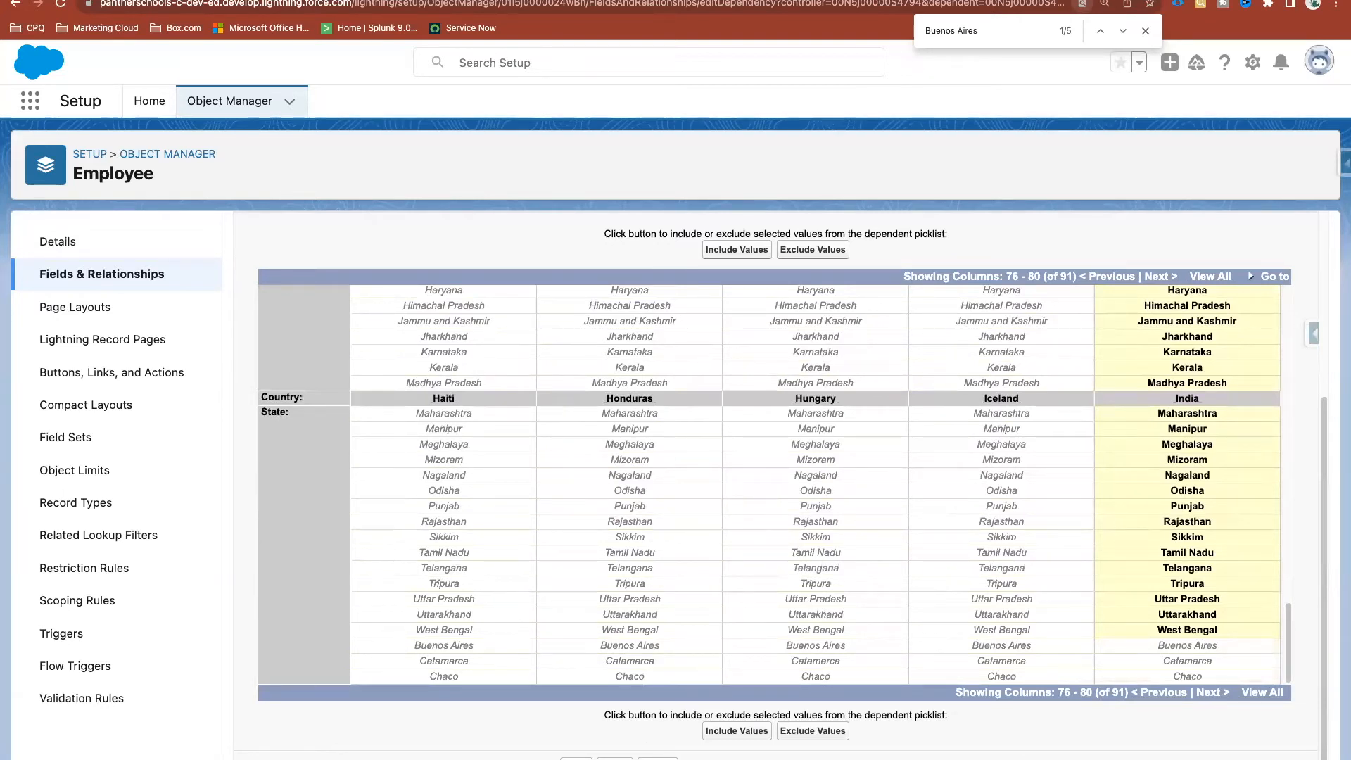
# Preview the dependency with India as Country and check its State choices
pyautogui.click(658, 758)
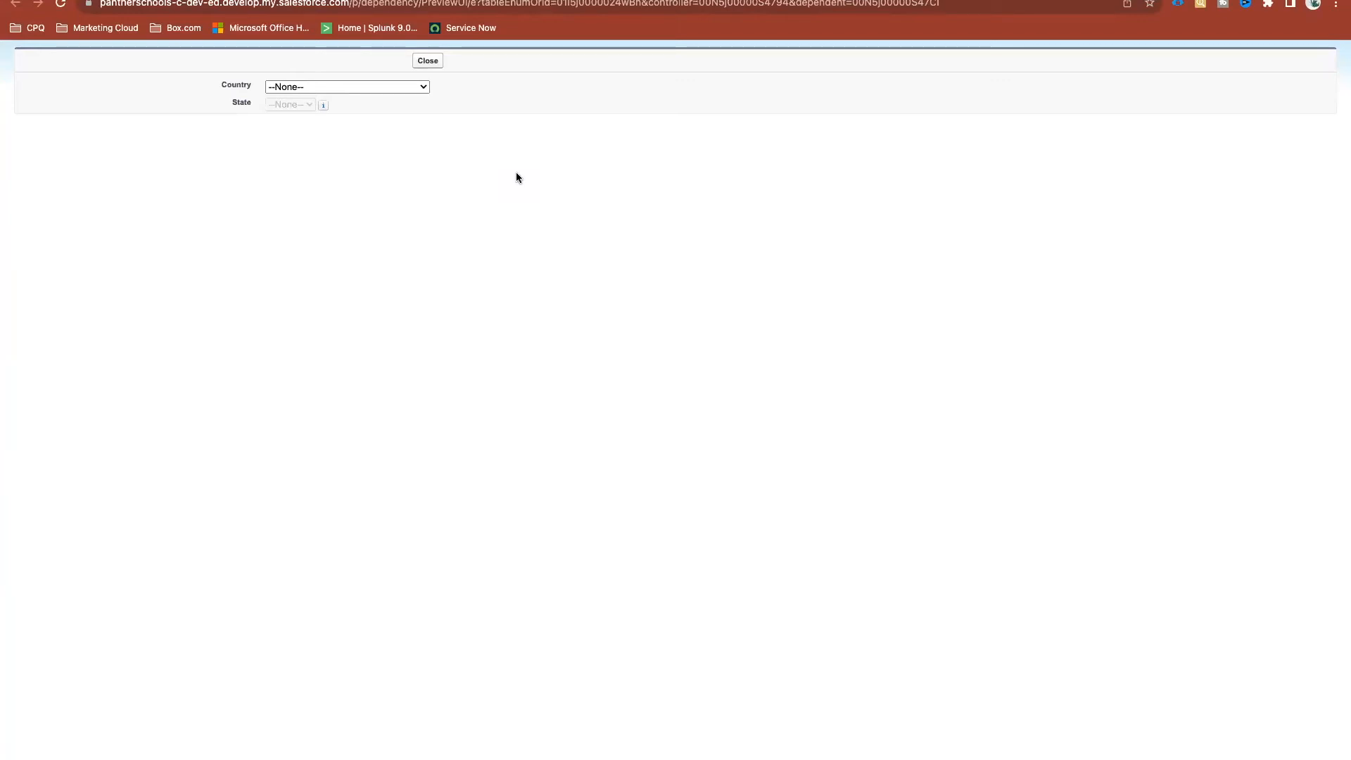
pyautogui.click(238, 86)
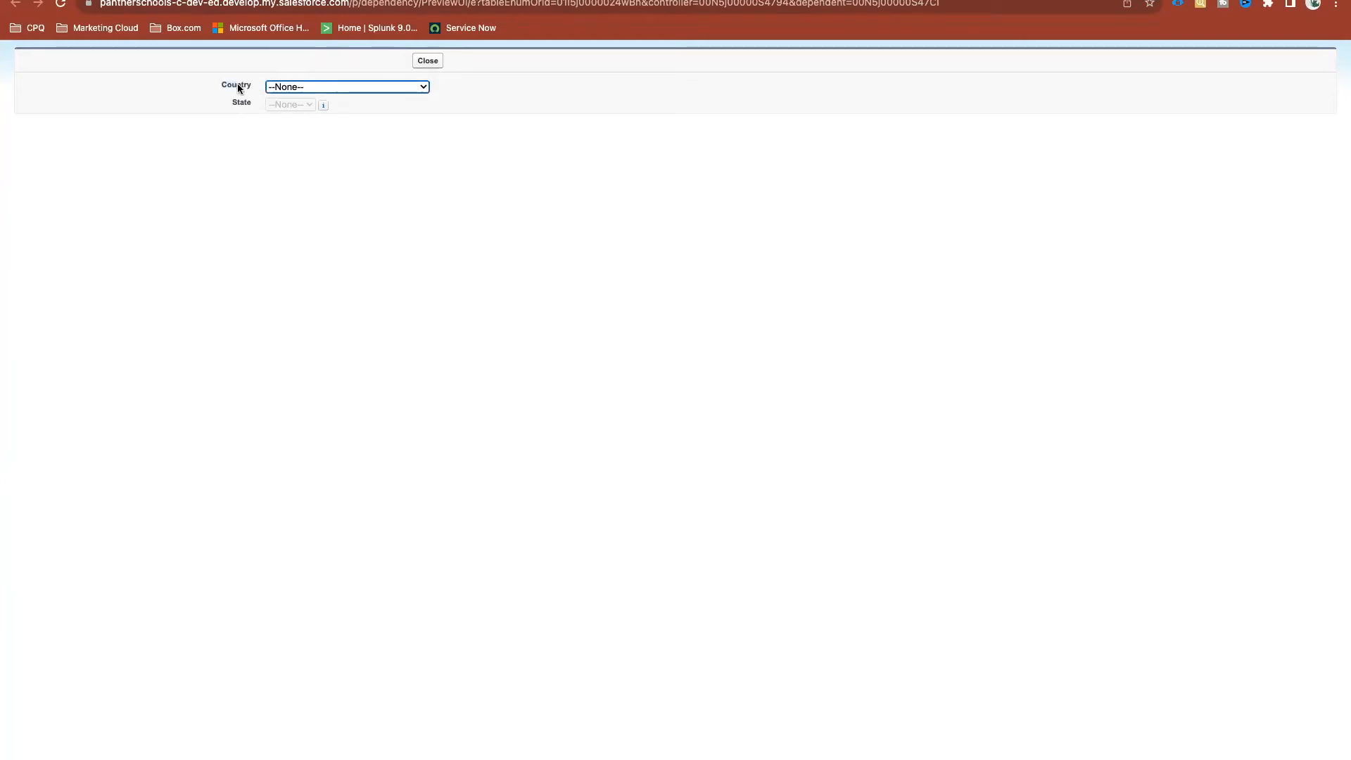
pyautogui.click(238, 104)
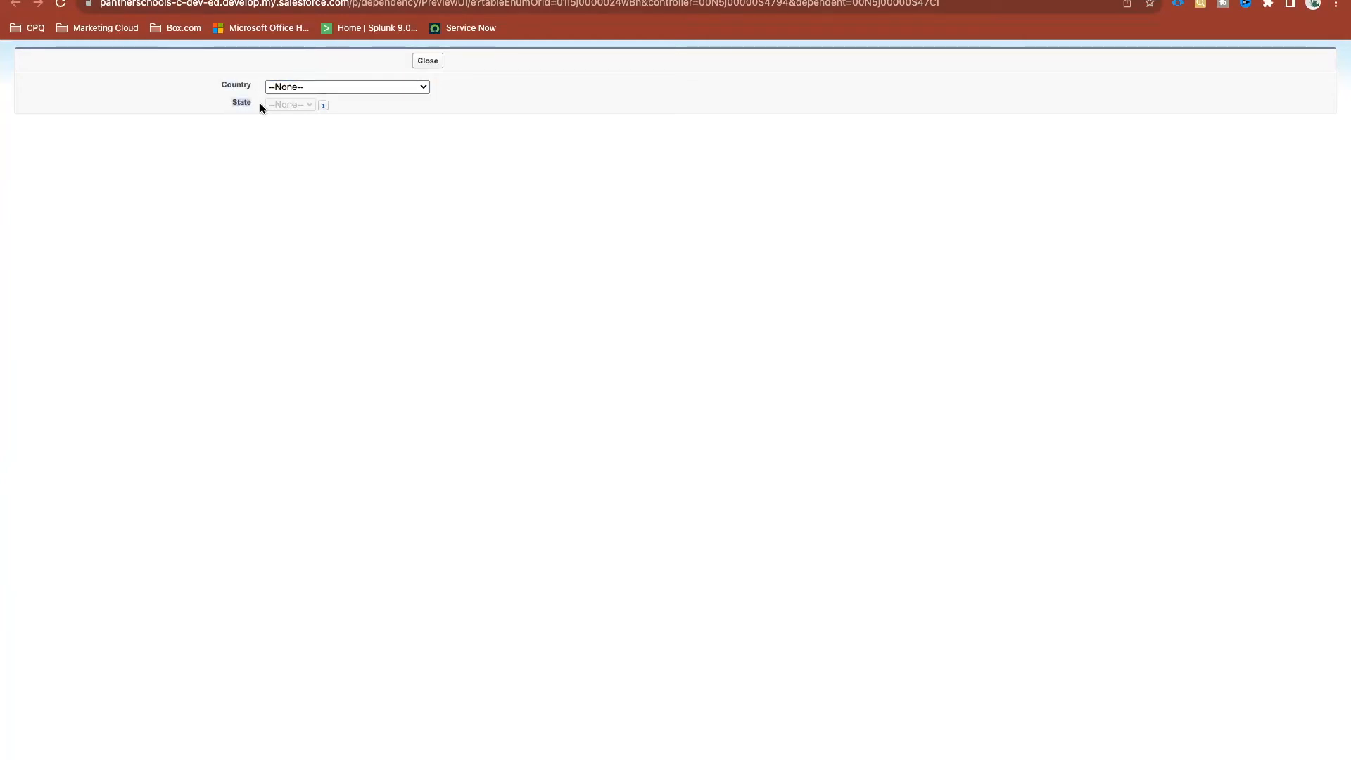
pyautogui.click(300, 85)
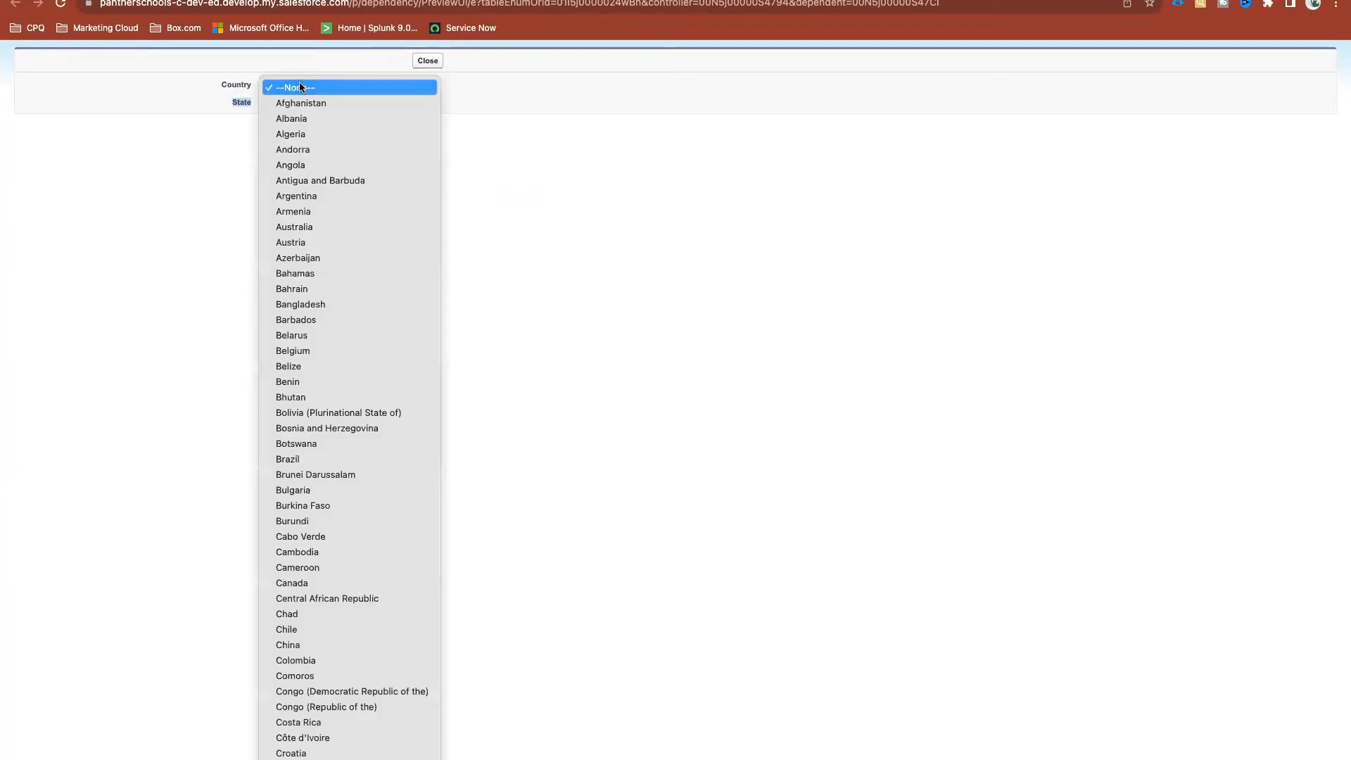
pyautogui.scroll(-10, 299, 86)
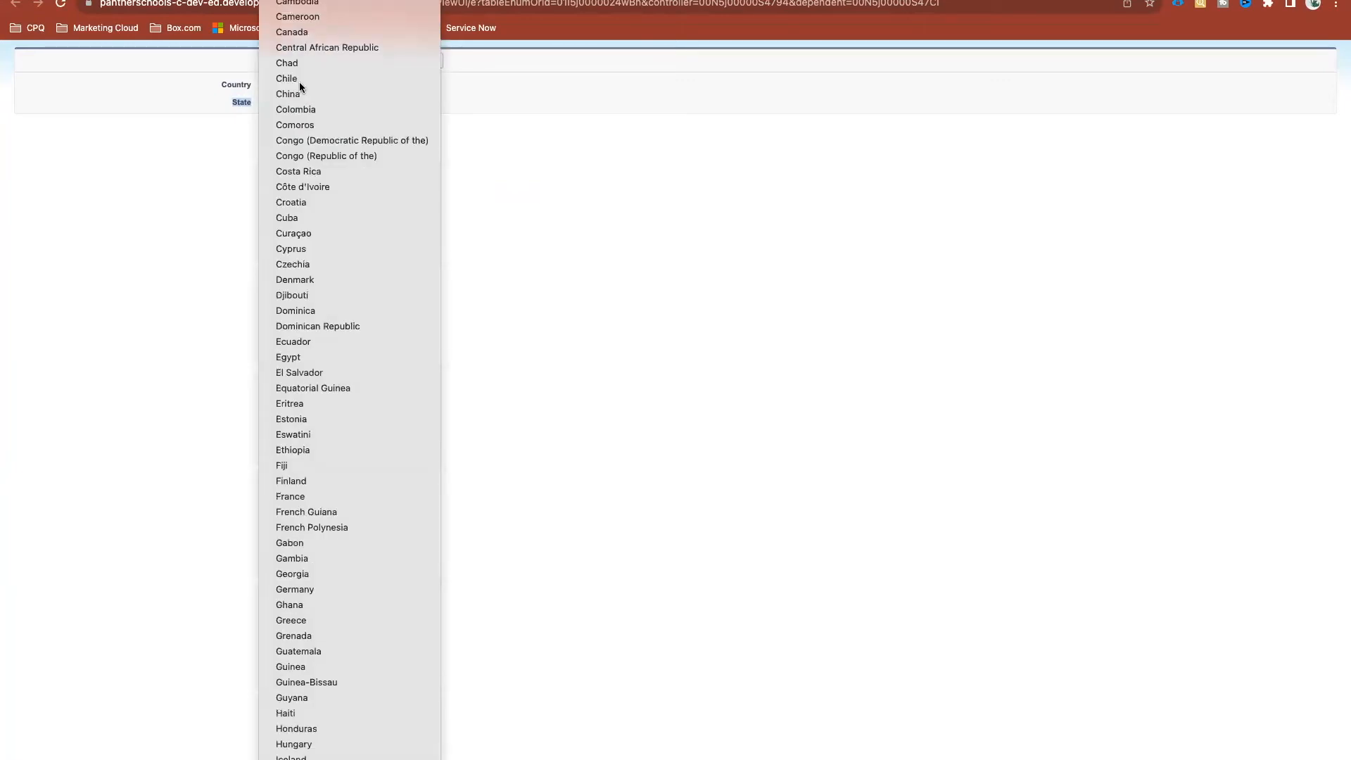
pyautogui.press('Return')
pyautogui.click(396, 198)
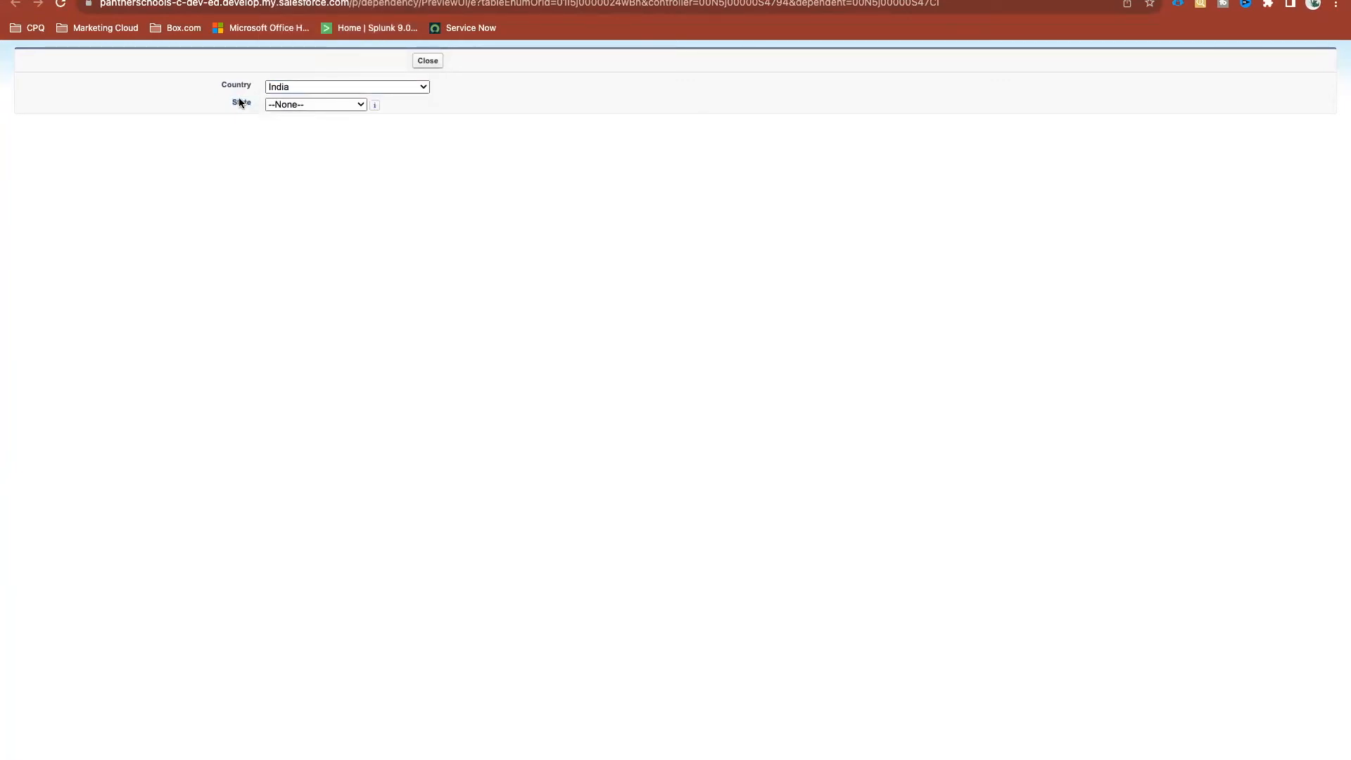
pyautogui.click(267, 105)
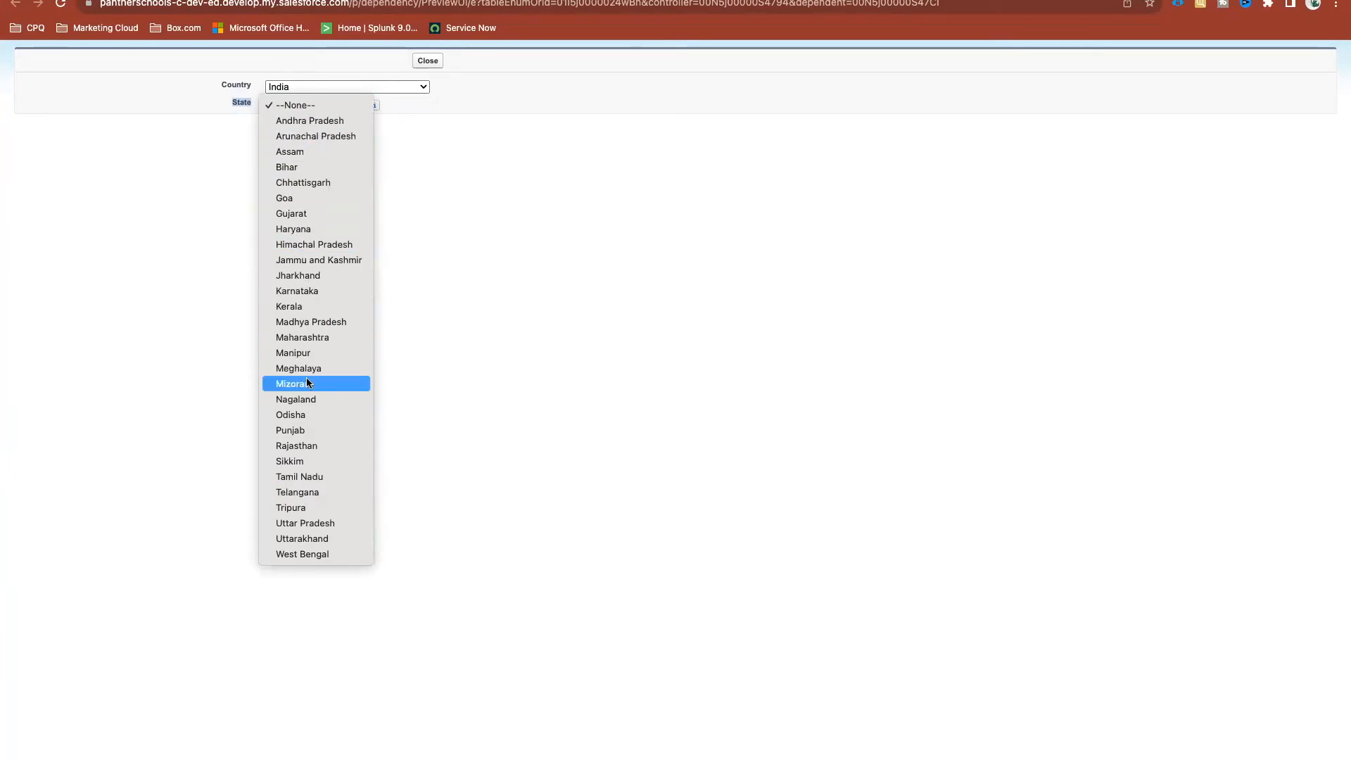
pyautogui.click(449, 162)
# Switch the preview to Argentina, confirm its three states, and close the preview
pyautogui.click(328, 90)
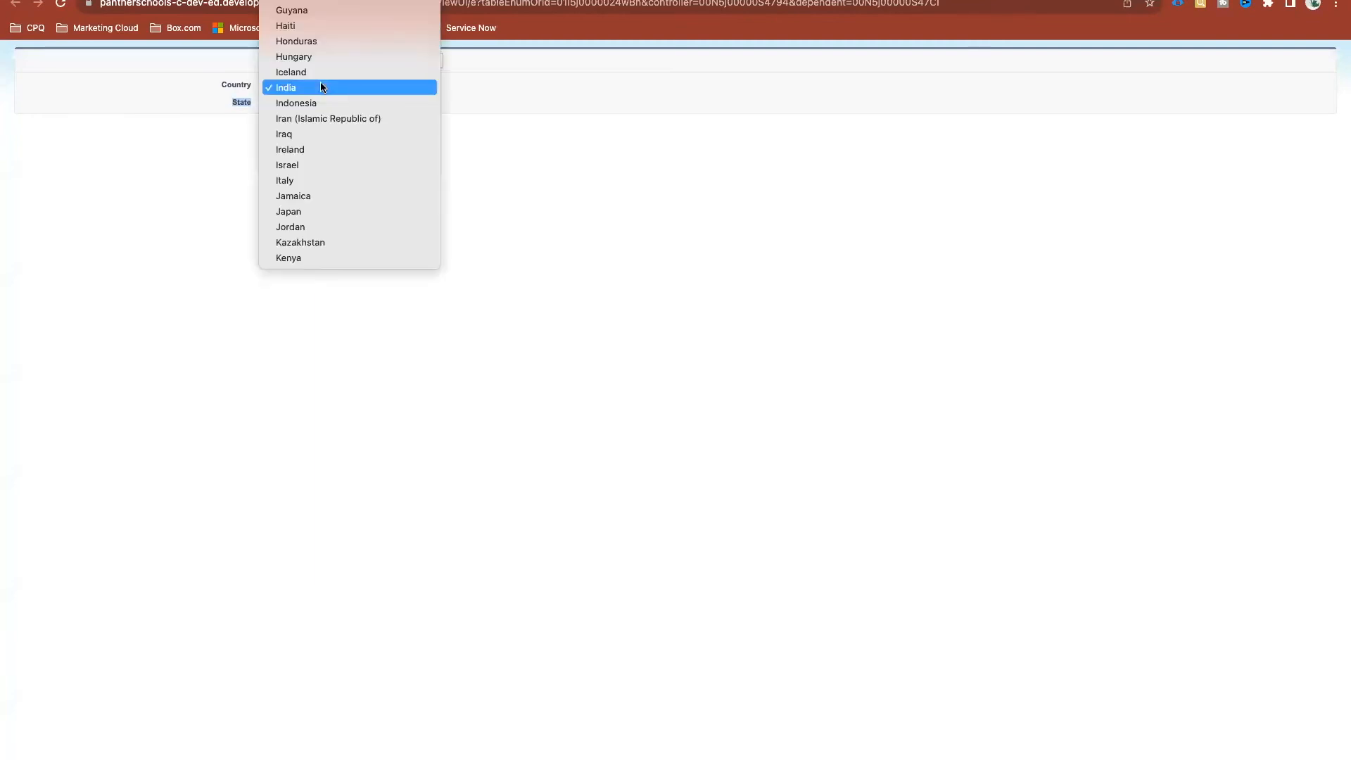
pyautogui.scroll(10, 321, 87)
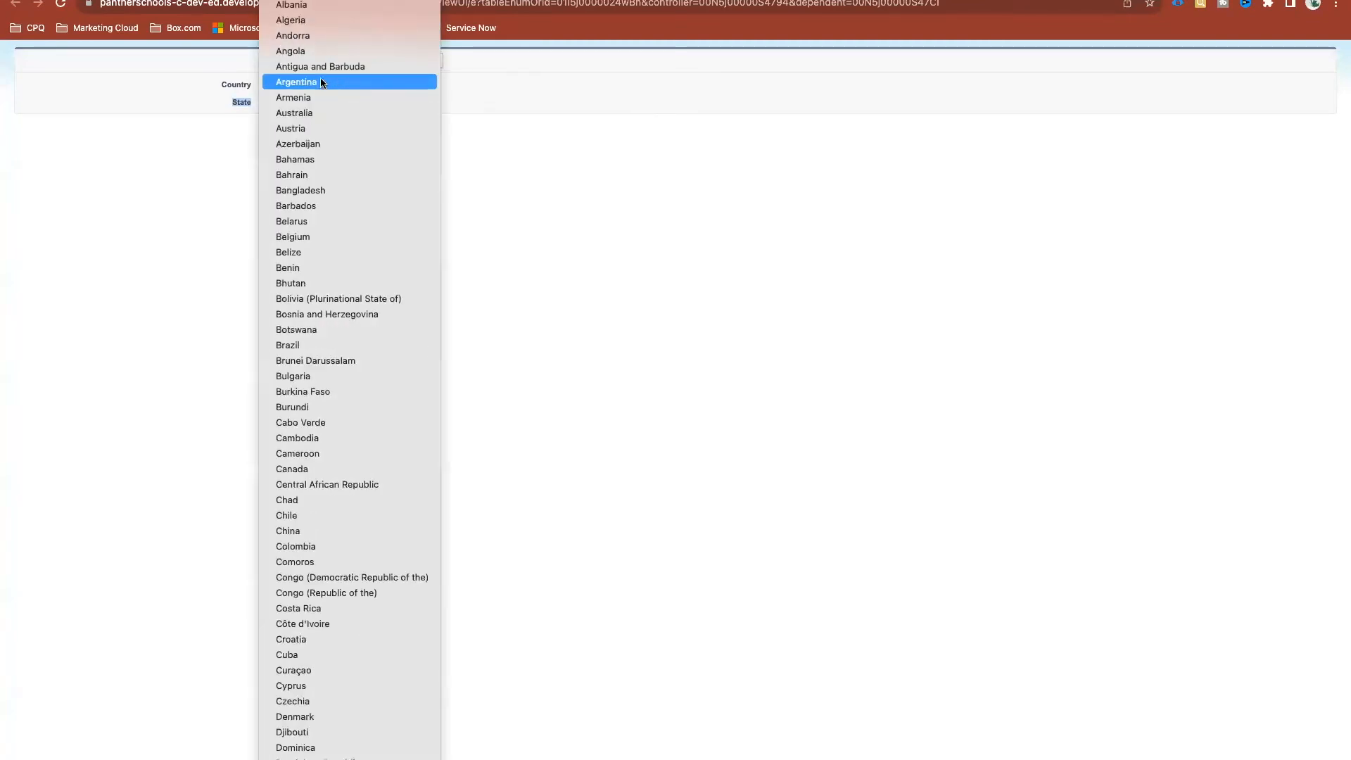
pyautogui.click(331, 79)
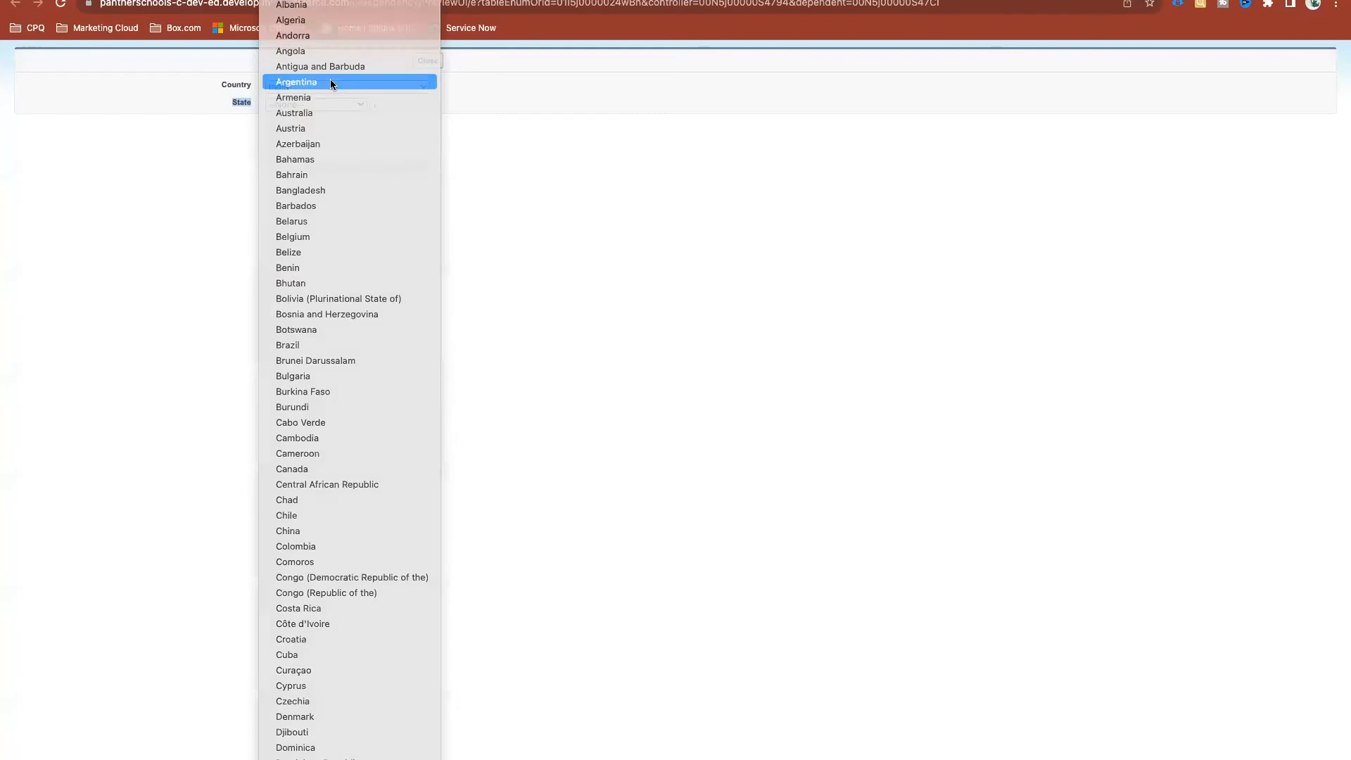
pyautogui.click(309, 104)
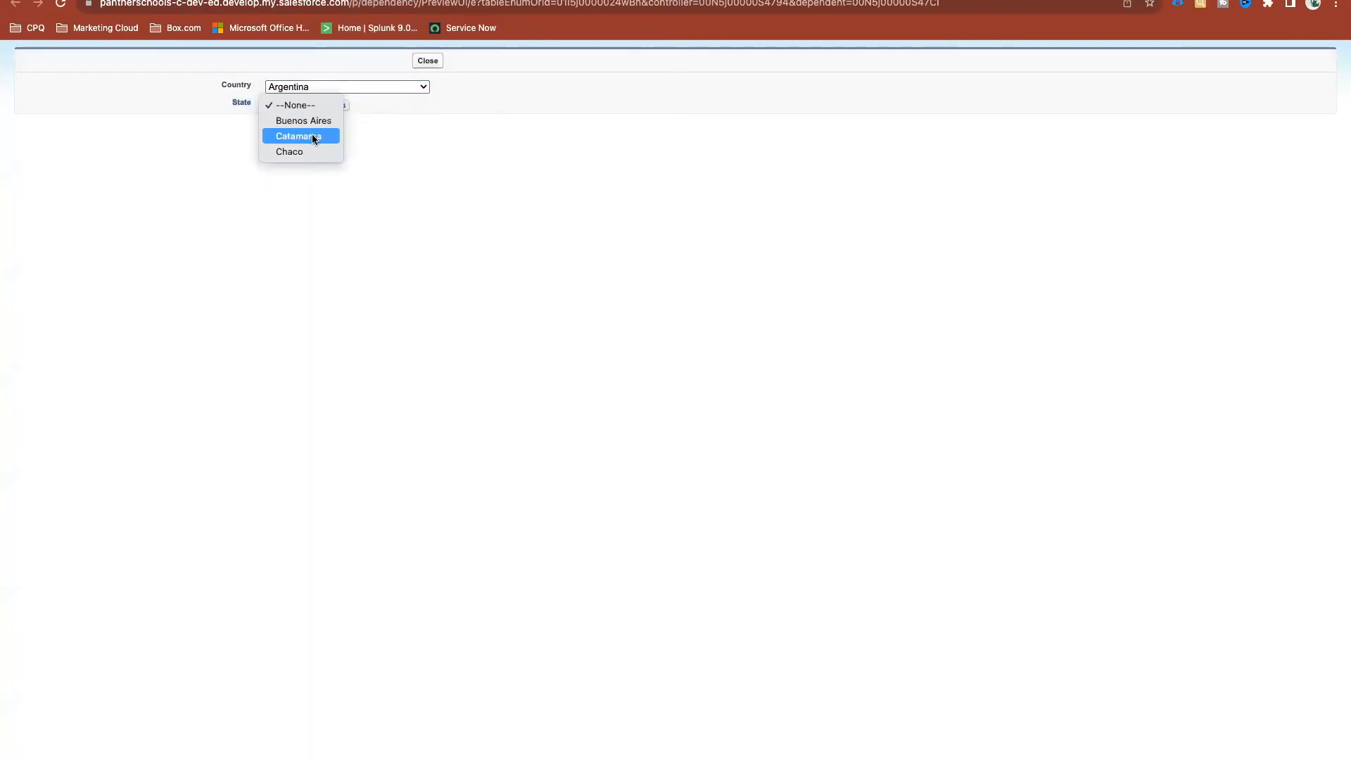
pyautogui.click(466, 201)
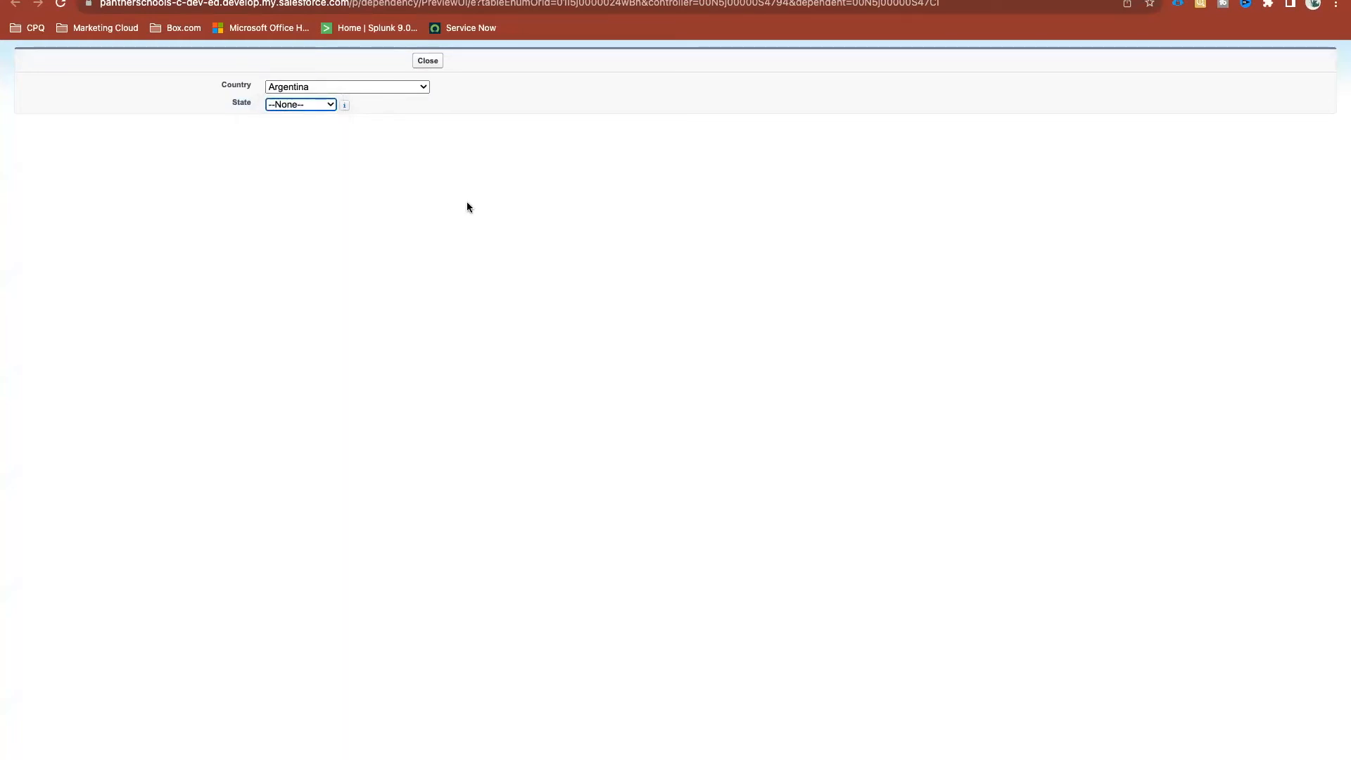
pyautogui.click(432, 64)
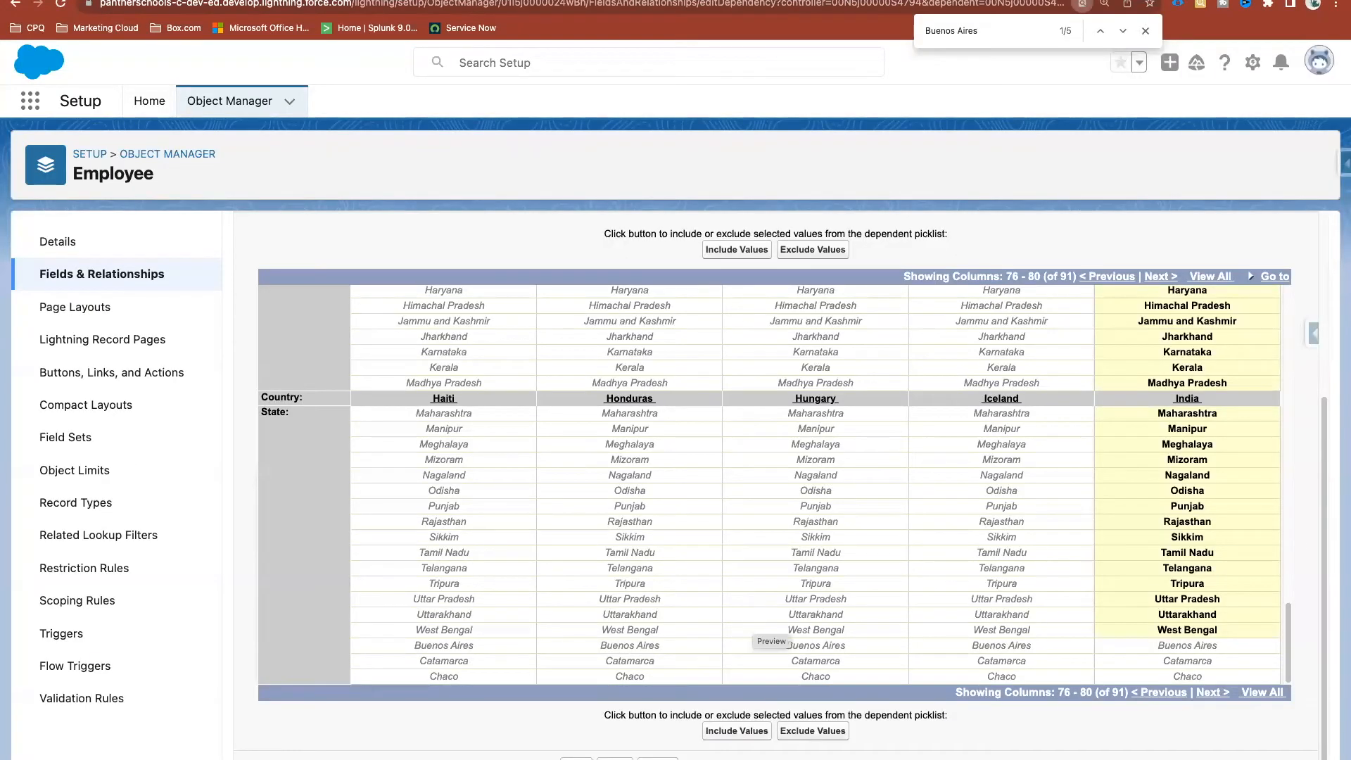
# Save the Country-to-State dependency despite the 89-countries warning, then reload the ABC TEST record tab
pyautogui.click(576, 757)
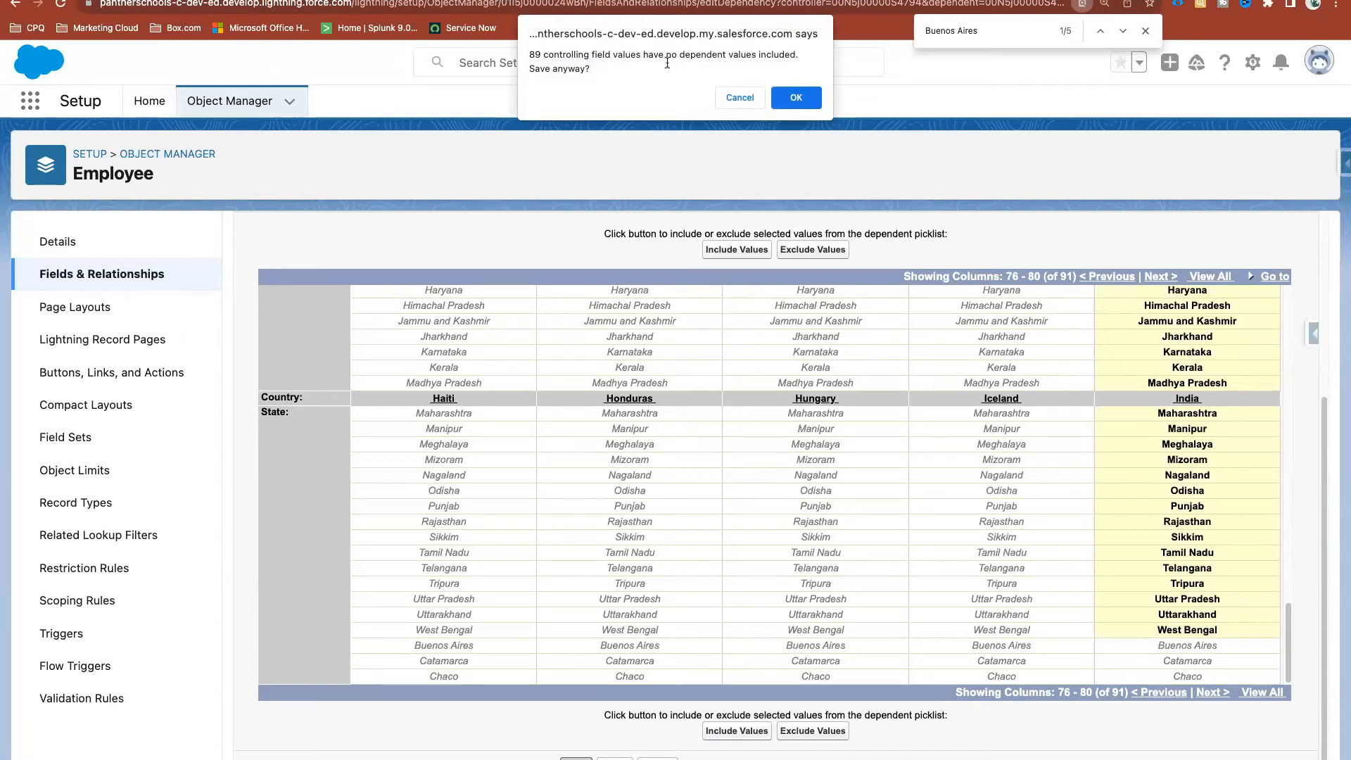
pyautogui.moveTo(573, 68); pyautogui.dragTo(649, 74)
pyautogui.click(790, 103)
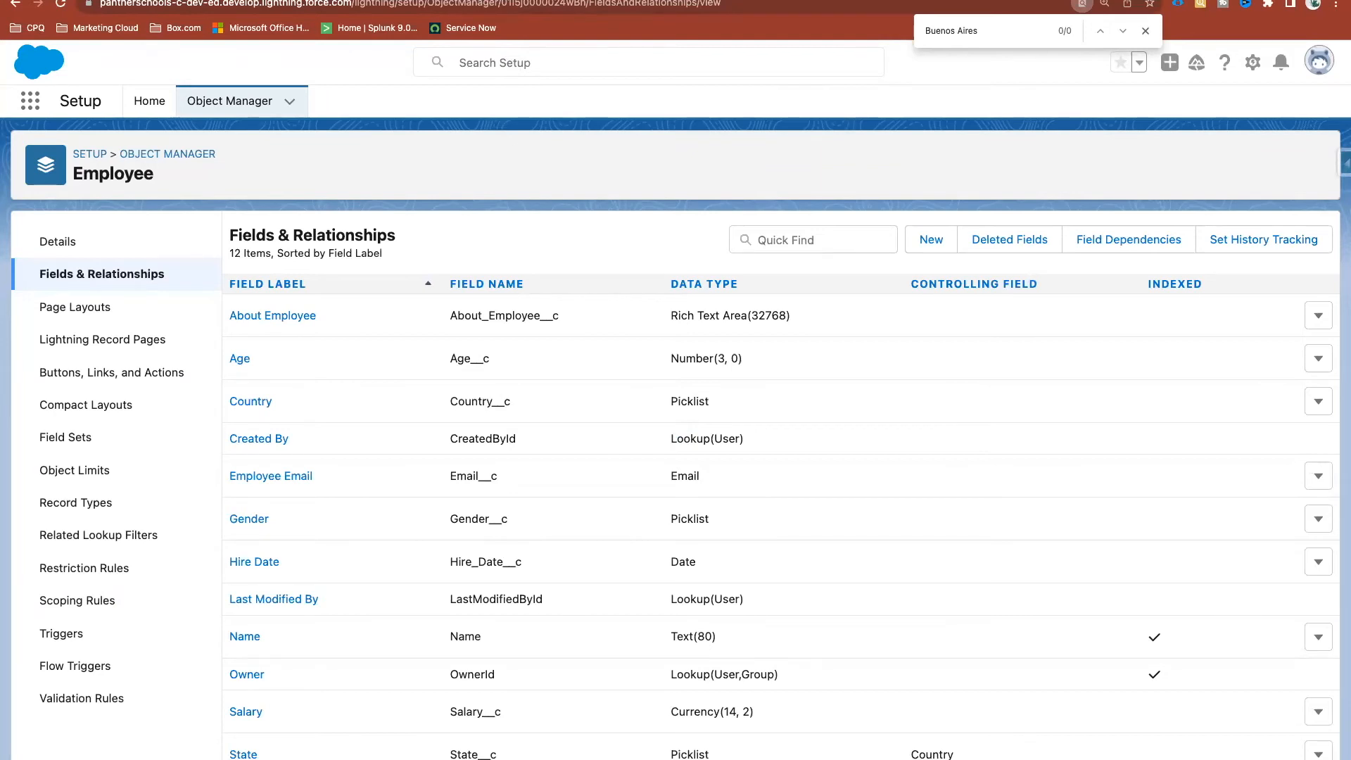
pyautogui.hotkey('ctrl', 'Tab')
pyautogui.rightClick(585, 170)
# Edit ABC TEST's State through the dependency editor, applying Sikkim under Country India
pyautogui.click(614, 233)
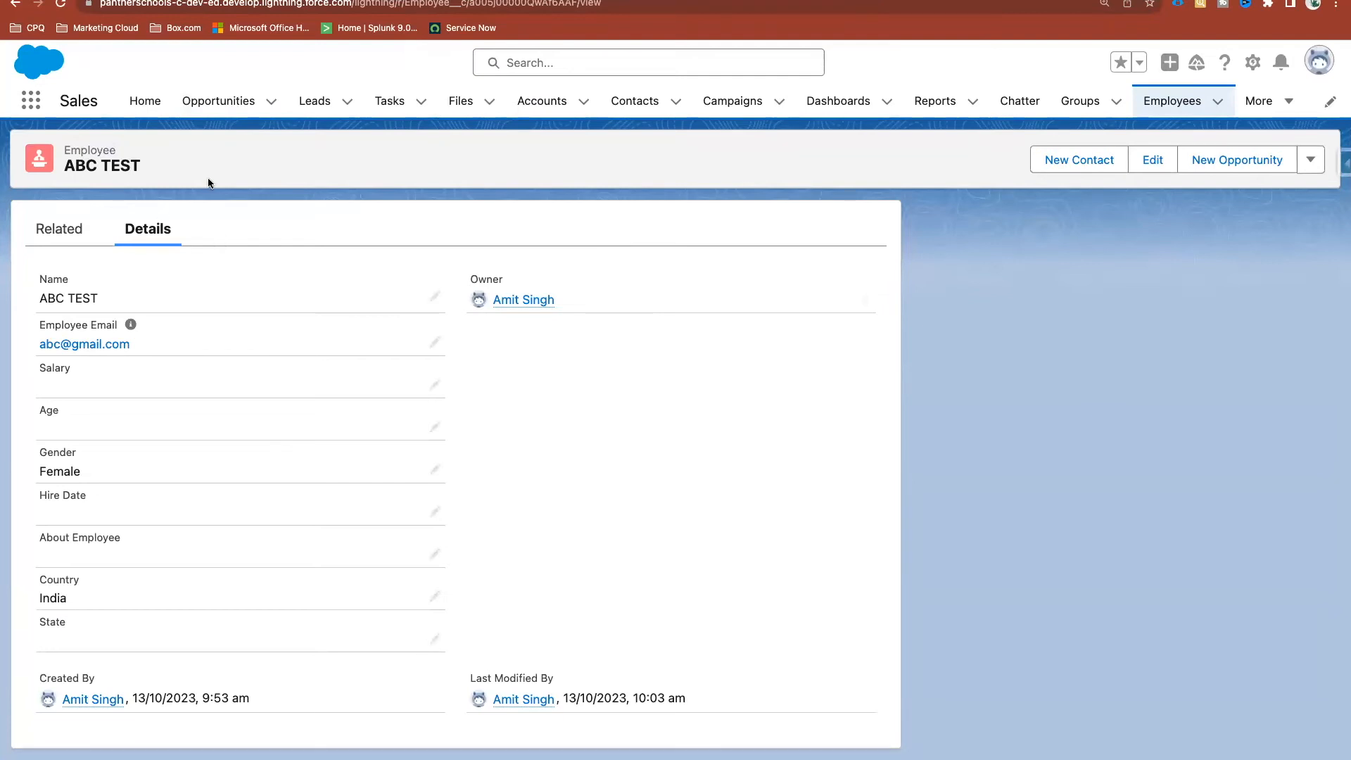
pyautogui.click(435, 639)
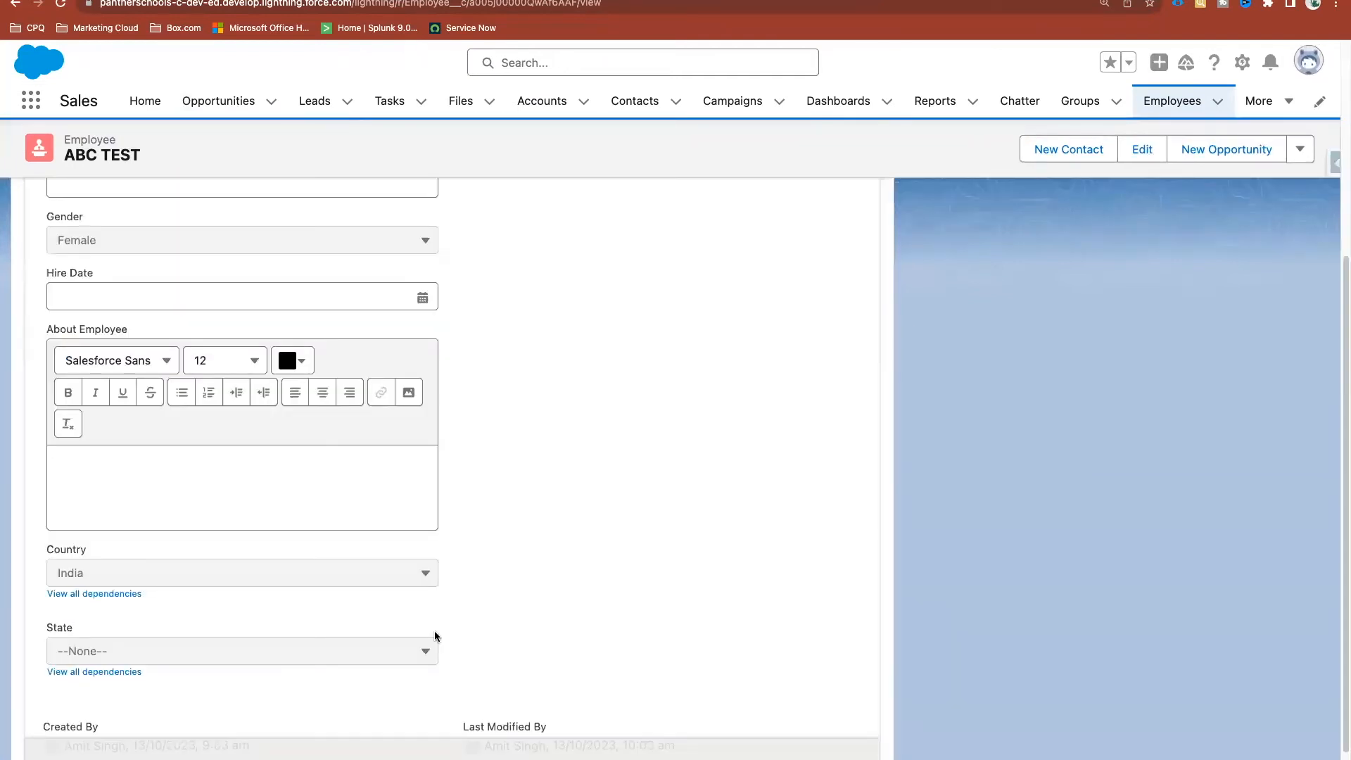
pyautogui.scroll(-2, 521, 623)
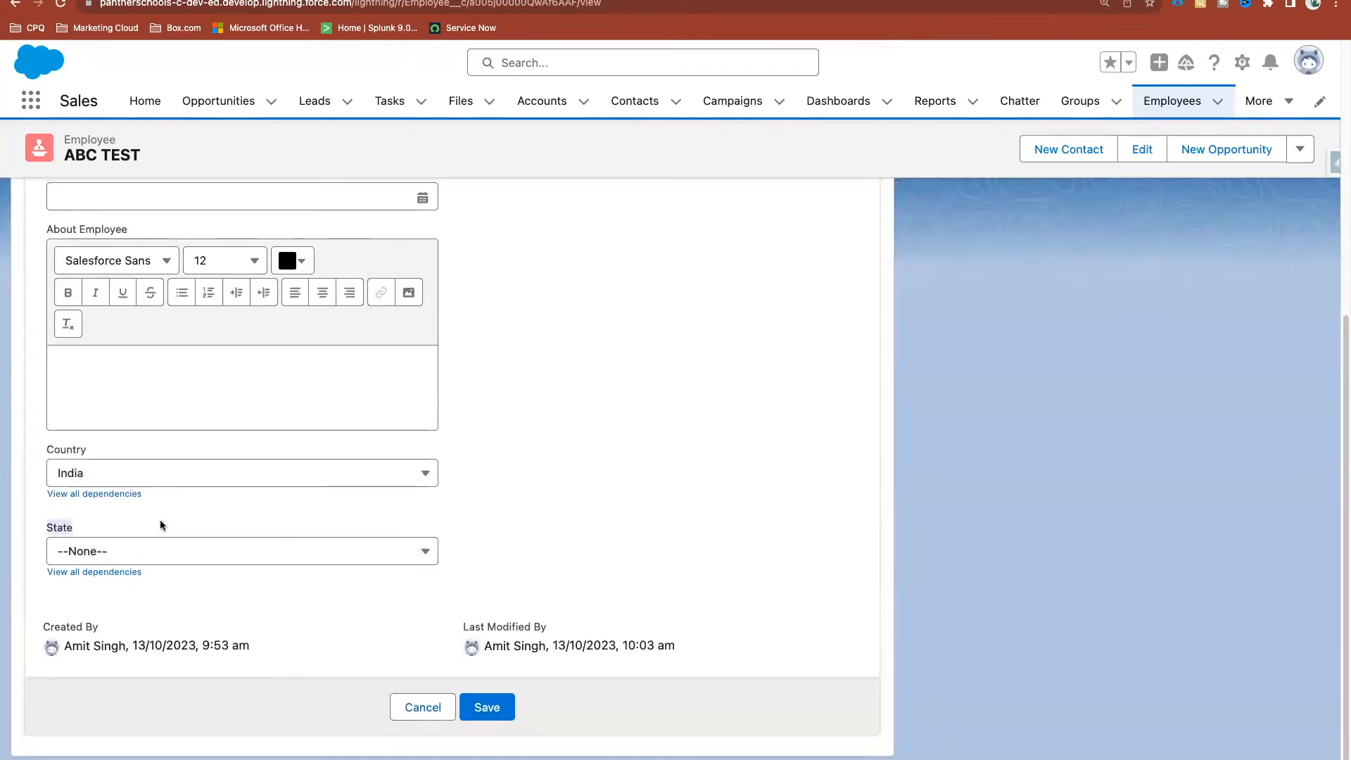
pyautogui.click(81, 496)
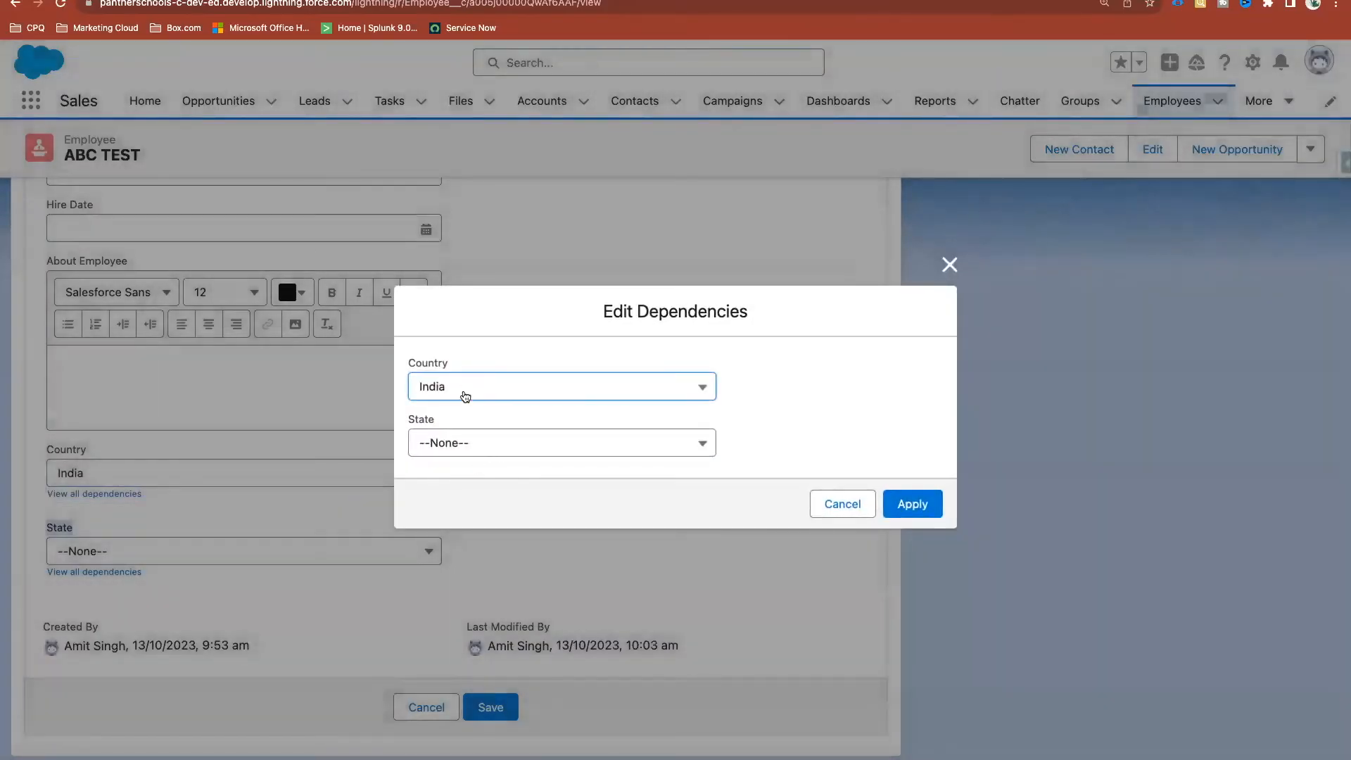
pyautogui.click(487, 449)
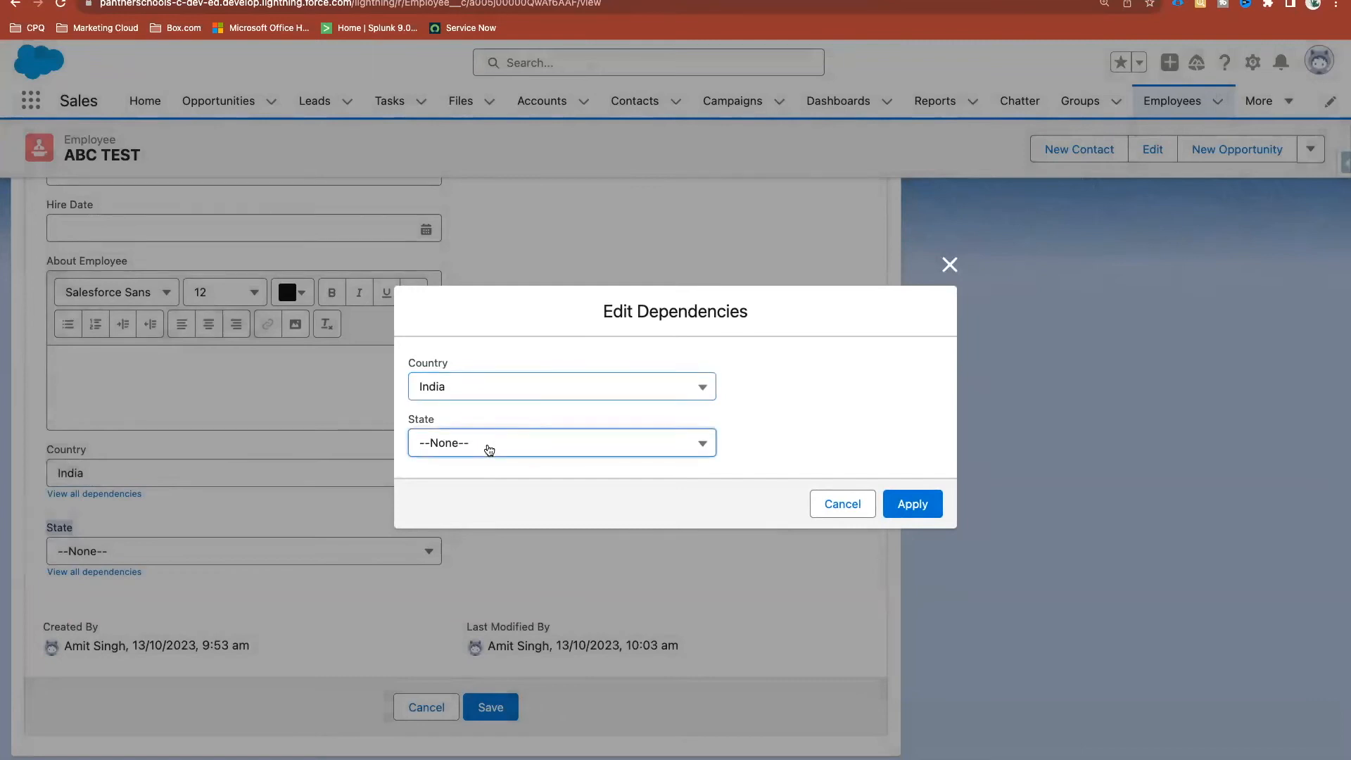
pyautogui.scroll(-5, 553, 359)
pyautogui.click(497, 232)
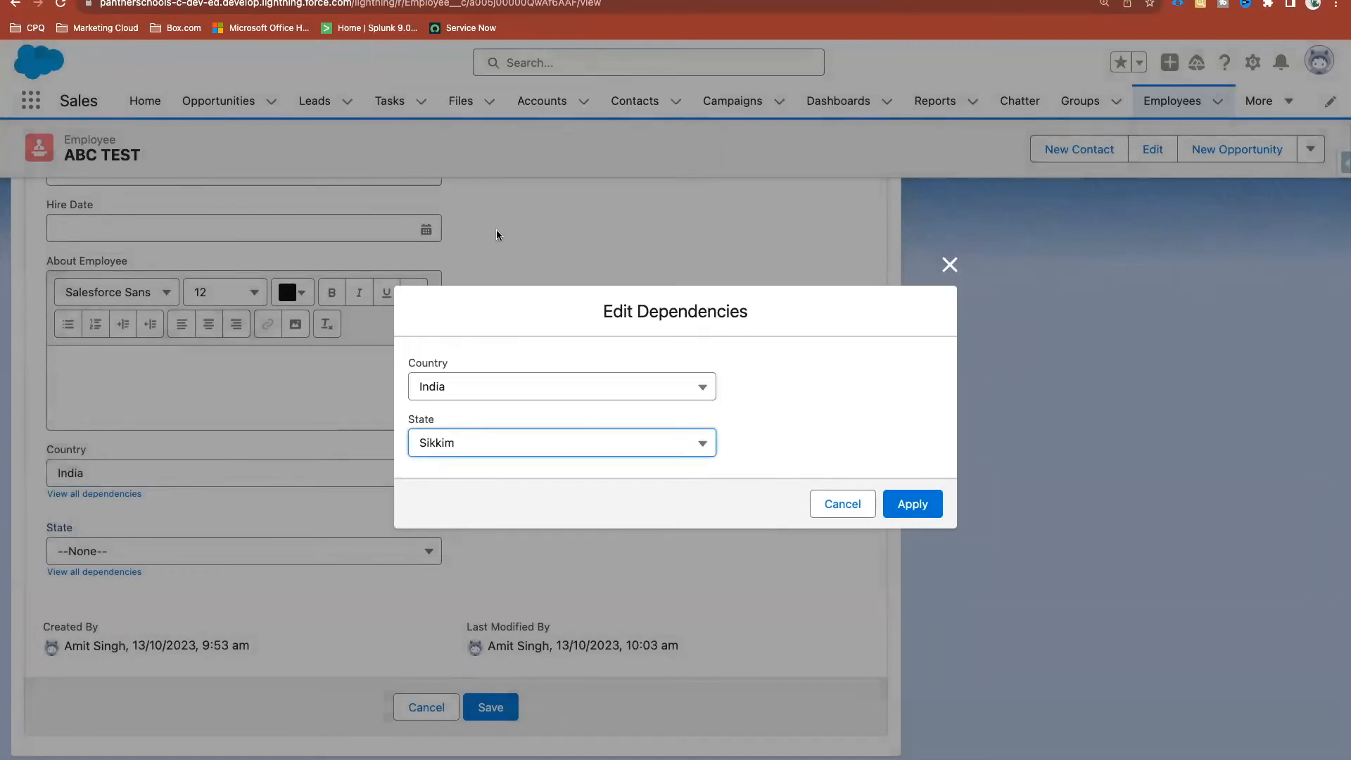
pyautogui.click(914, 505)
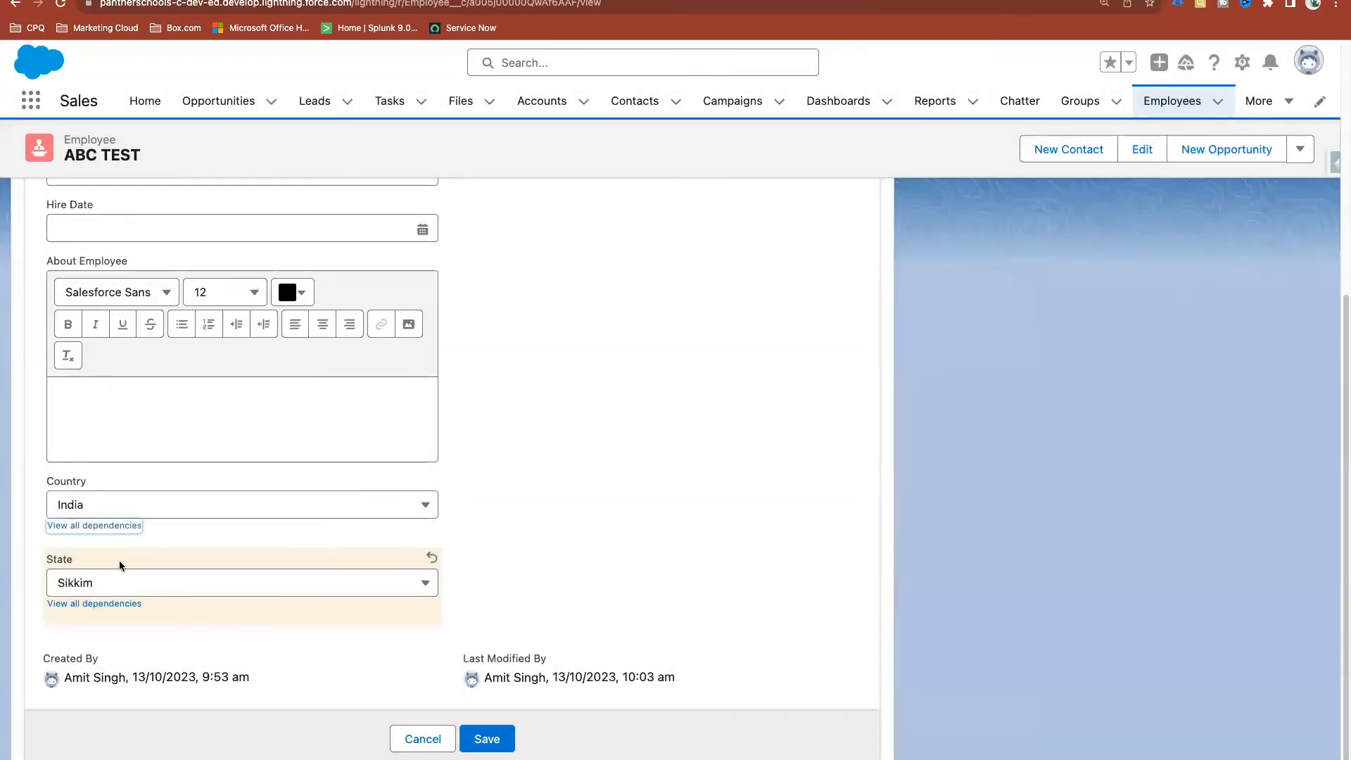
# Try Country Argentina with State Chaco, then switch the Country to Antigua and Barbuda
pyautogui.click(175, 507)
pyautogui.scroll(10, 173, 212)
pyautogui.scroll(10, 173, 210)
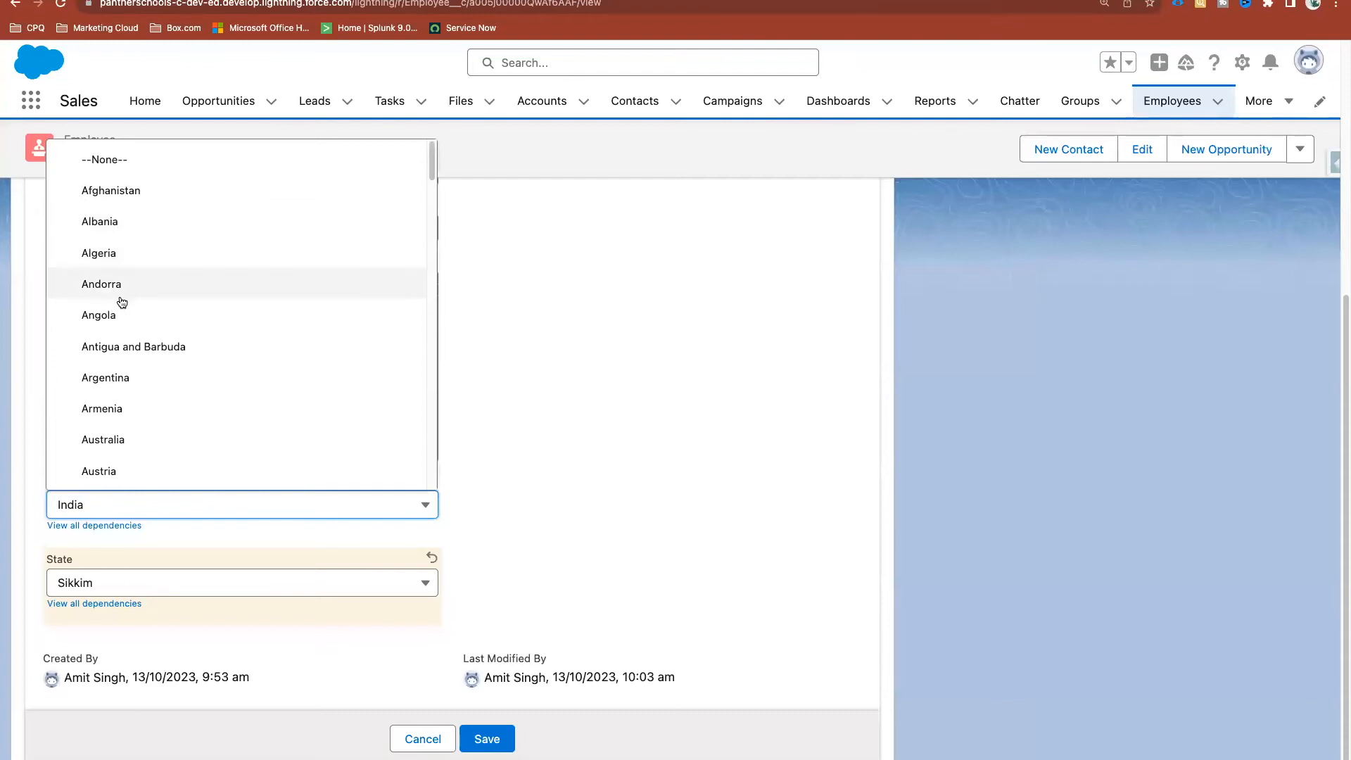
pyautogui.click(120, 380)
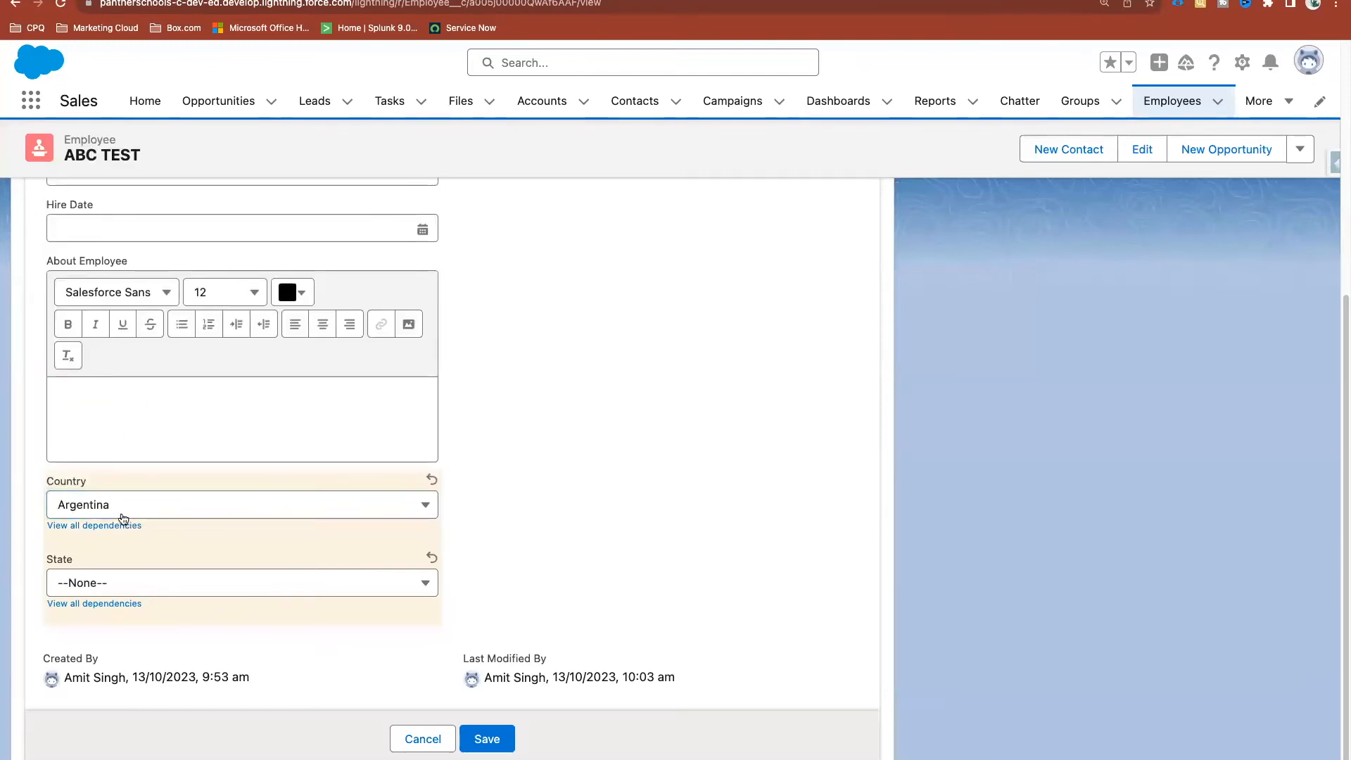
pyautogui.click(180, 583)
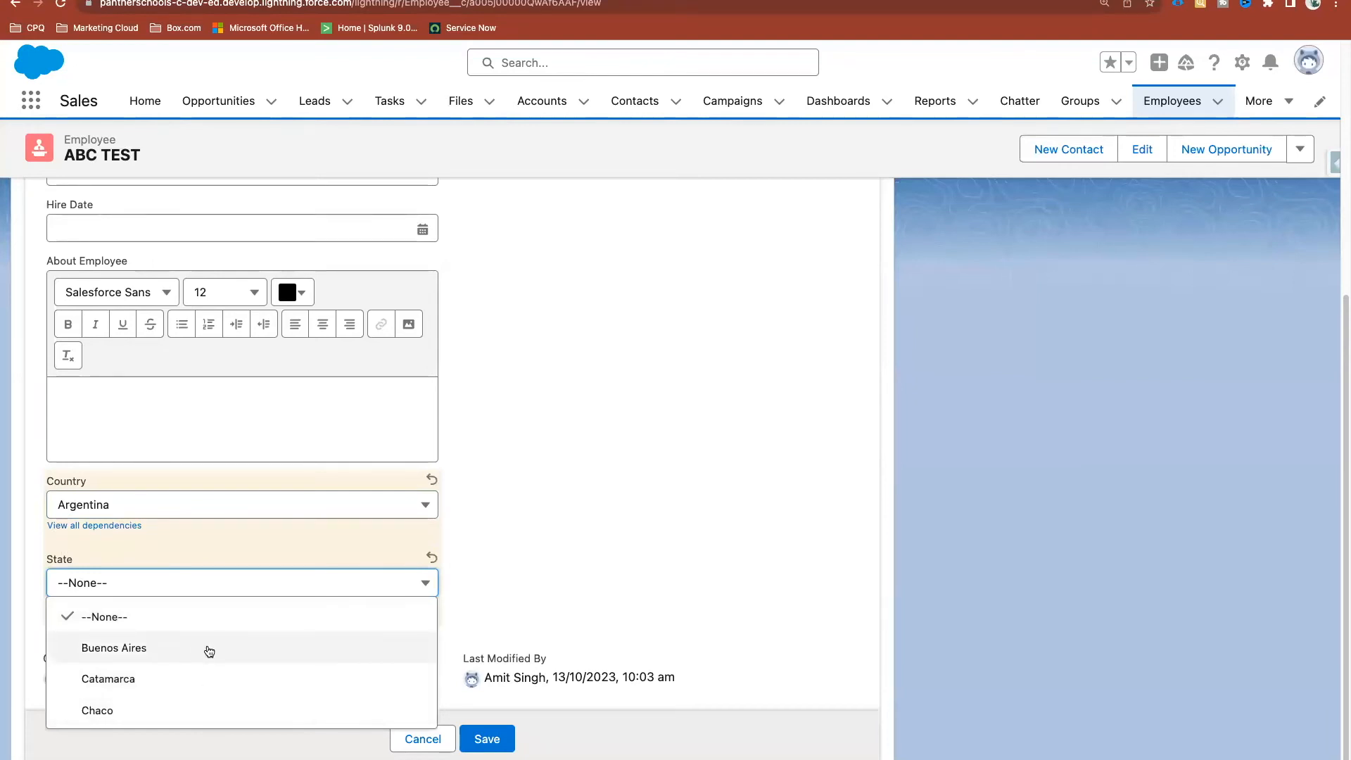
pyautogui.click(135, 713)
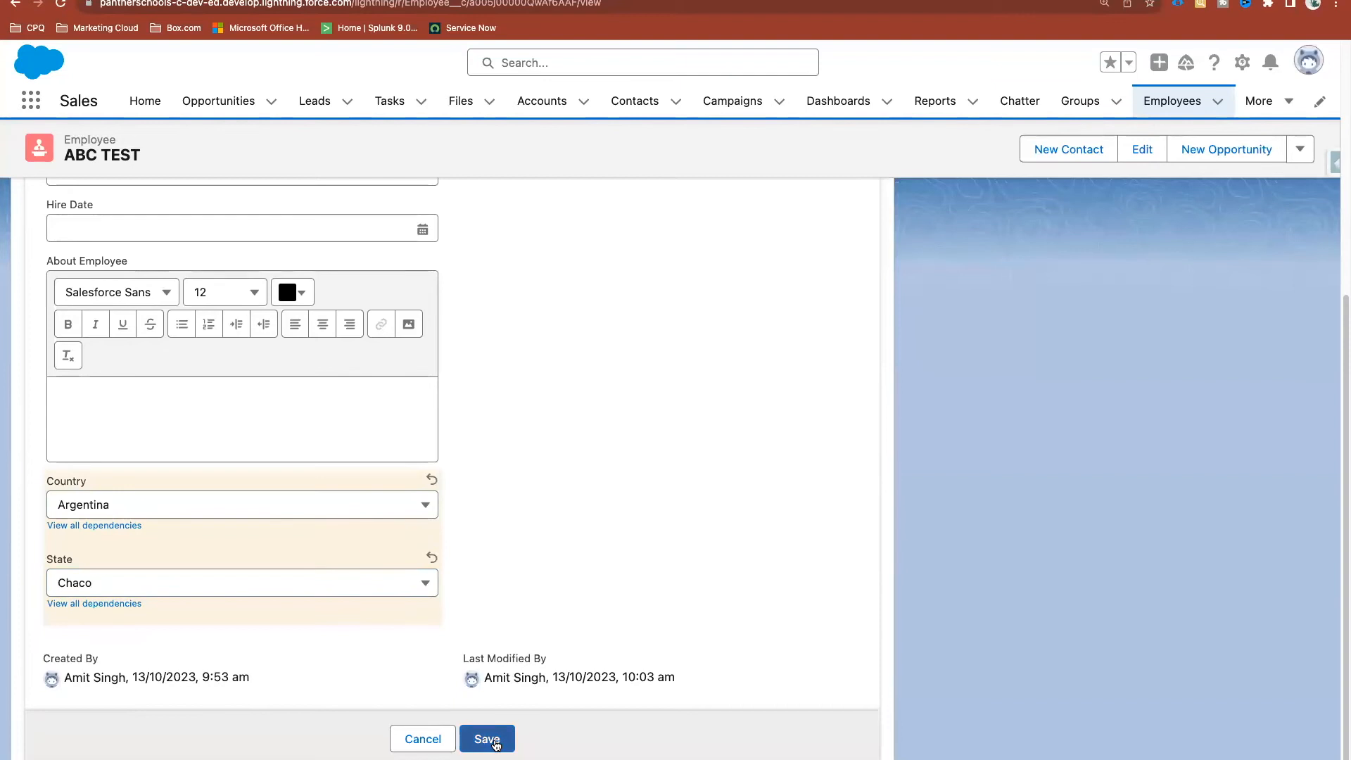
pyautogui.click(232, 507)
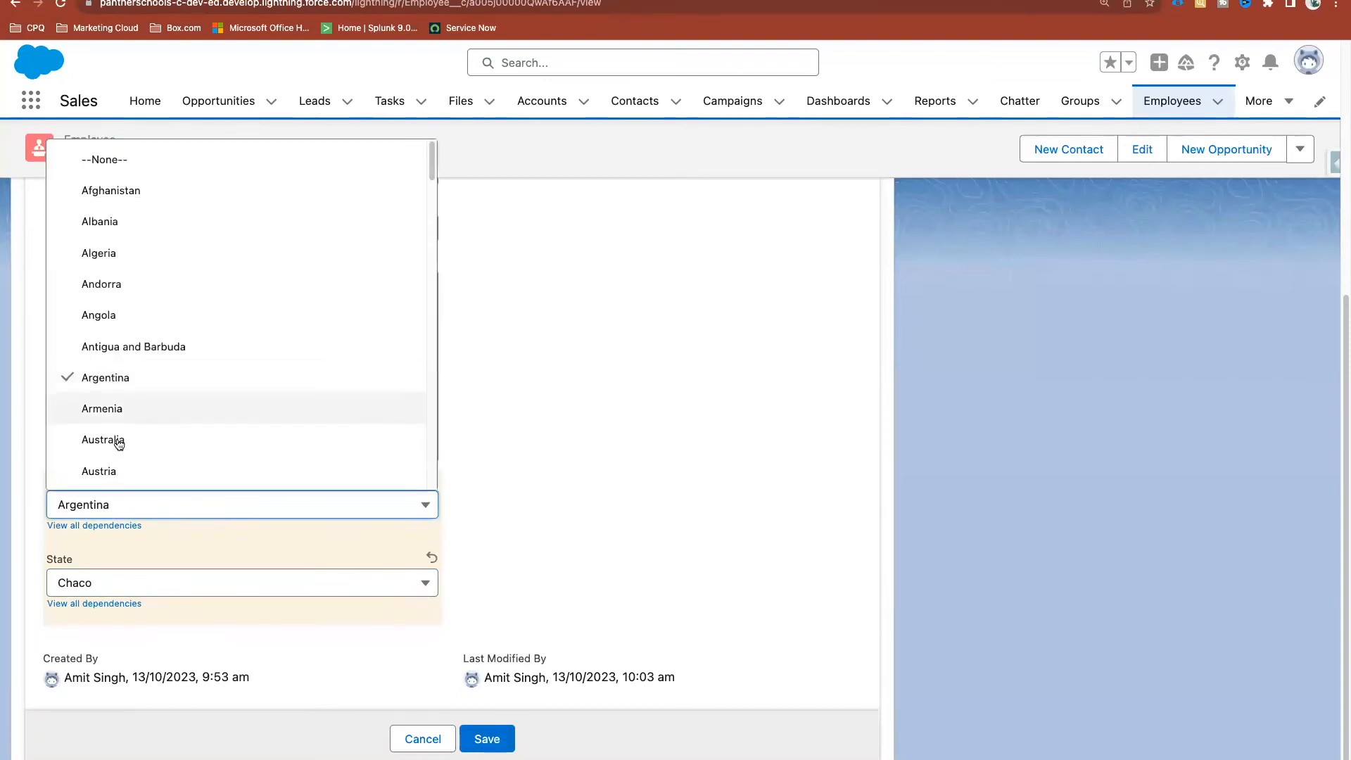
pyautogui.click(134, 348)
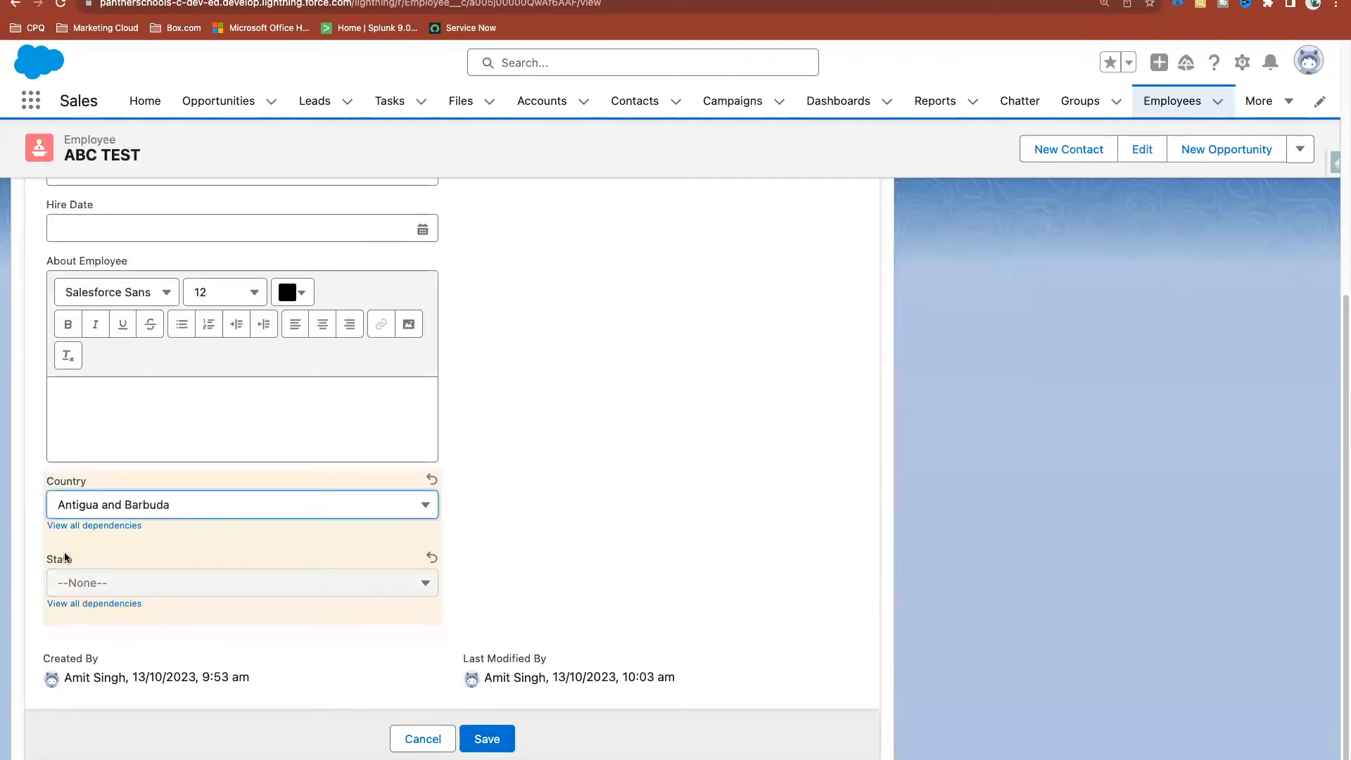
pyautogui.click(154, 551)
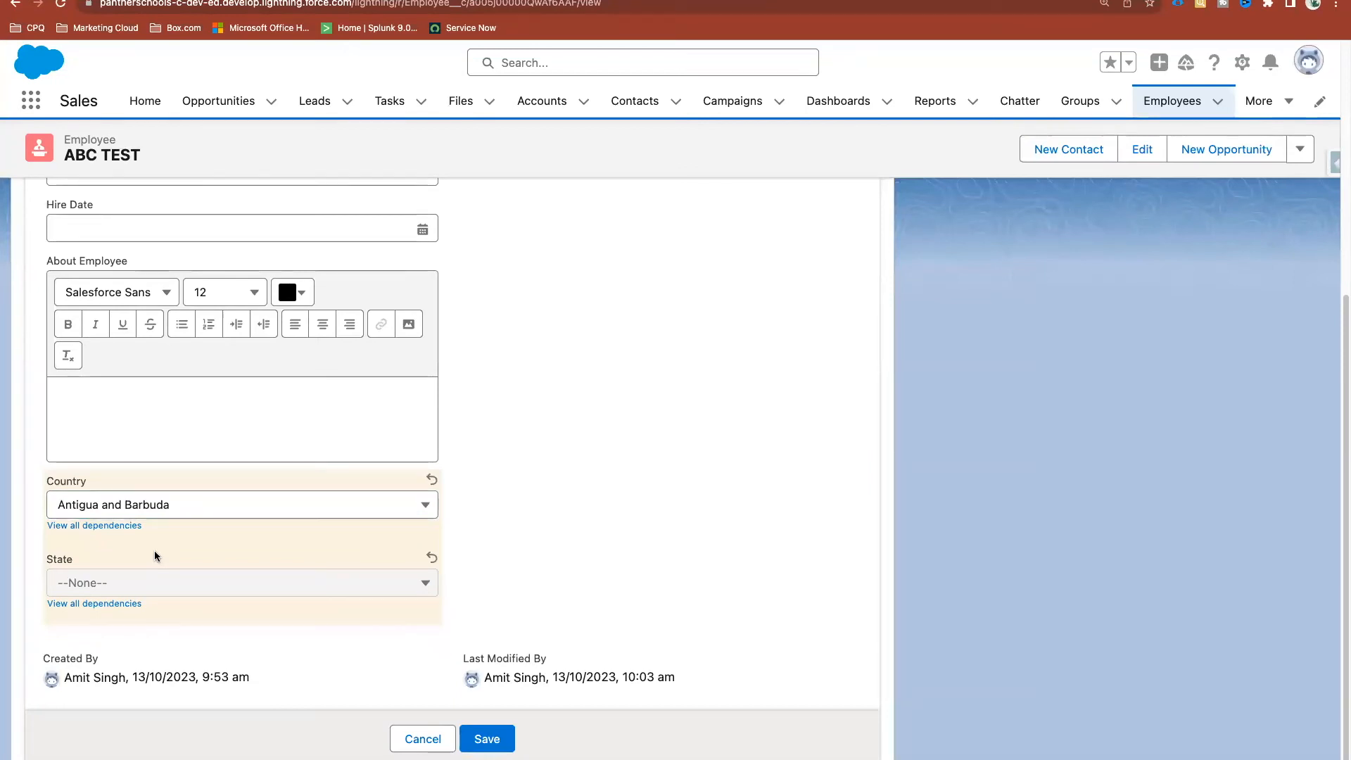
# Set Country back to India with State Gujarat and save the record
pyautogui.click(130, 503)
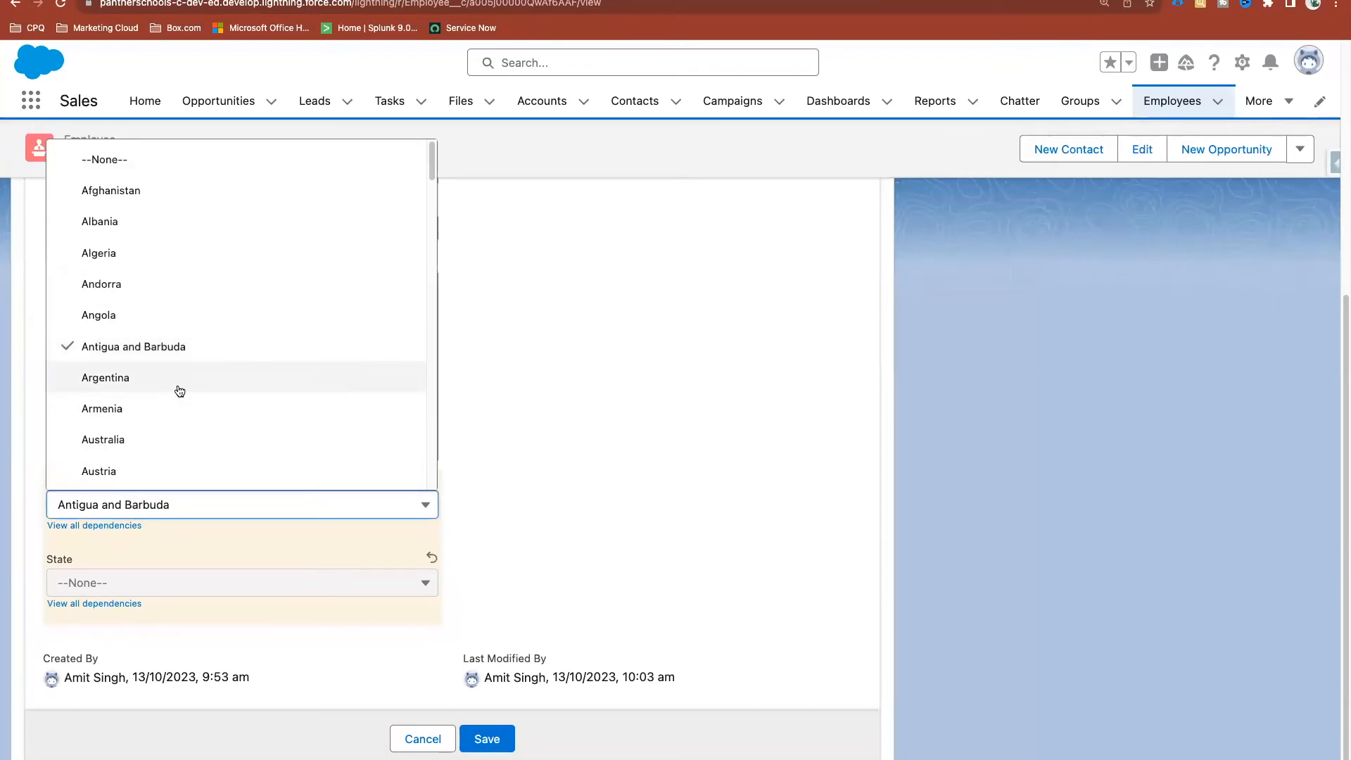
pyautogui.scroll(-10, 178, 389)
pyautogui.scroll(-2, 180, 391)
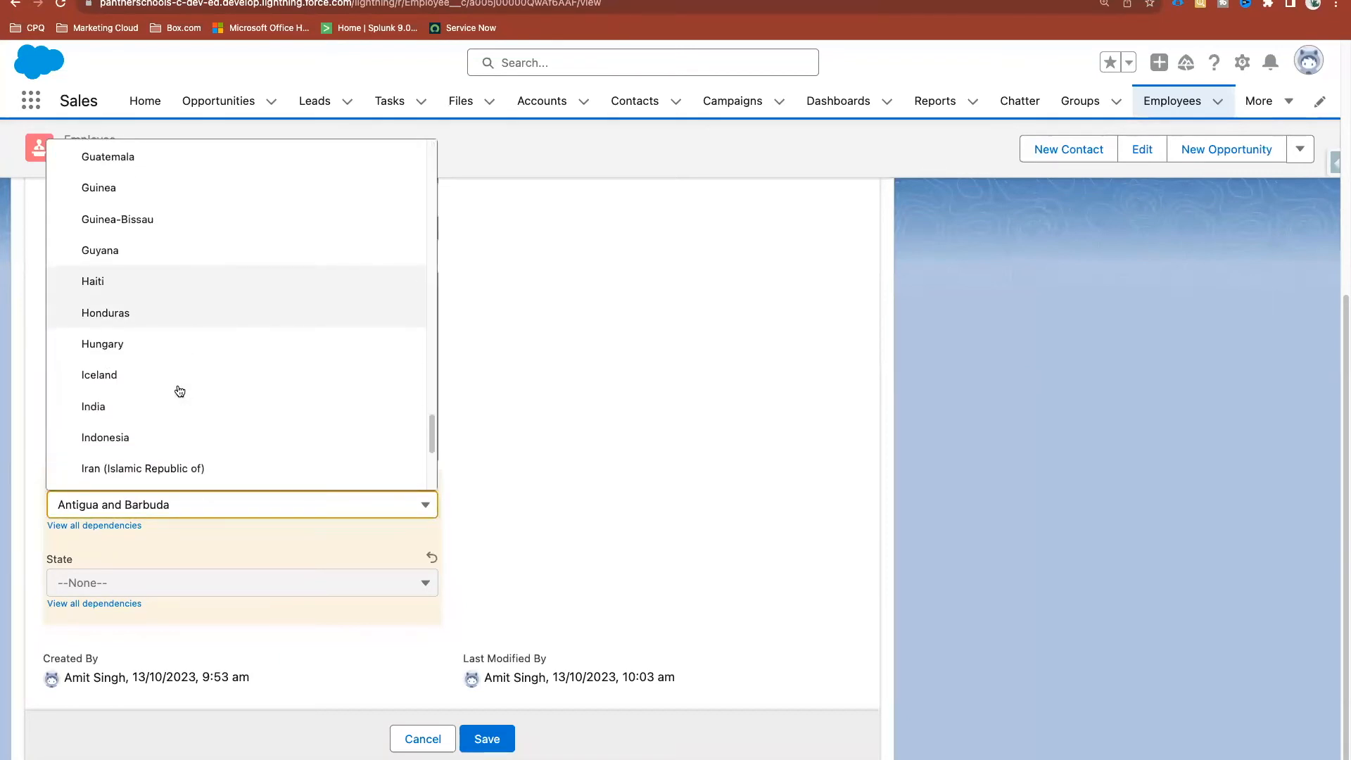
pyautogui.click(176, 400)
pyautogui.click(124, 582)
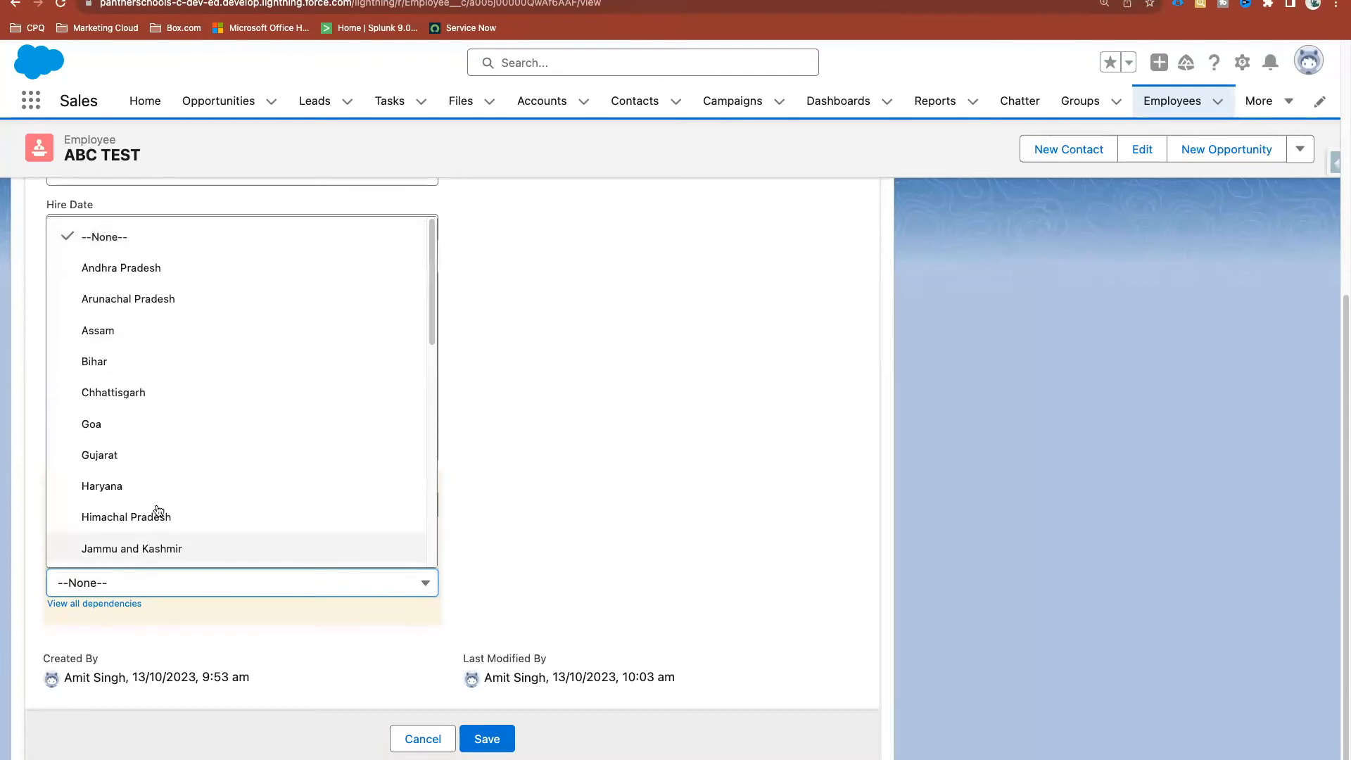
pyautogui.click(151, 455)
pyautogui.click(479, 735)
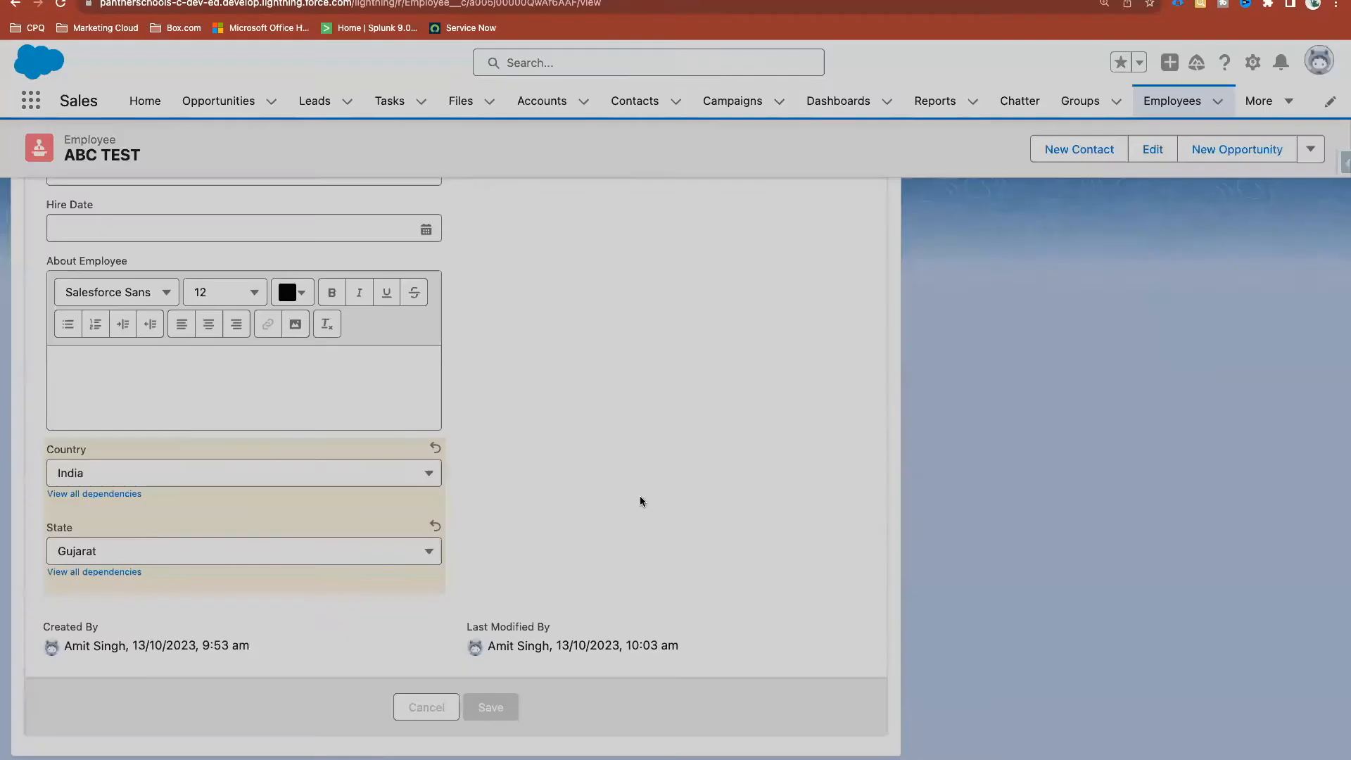
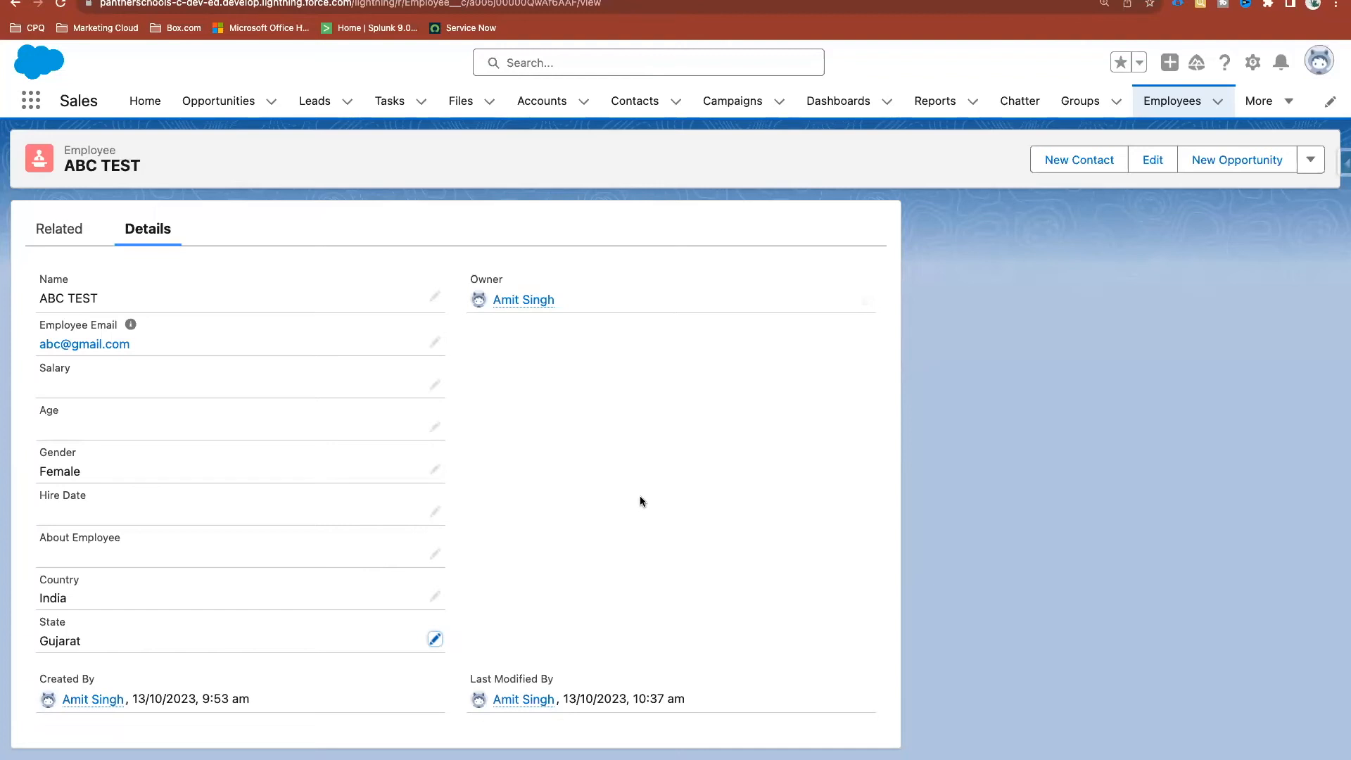
# Check Employee's 12 fields in Setup, then switch to the Salesforce Admin notes document
pyautogui.click(512, 0)
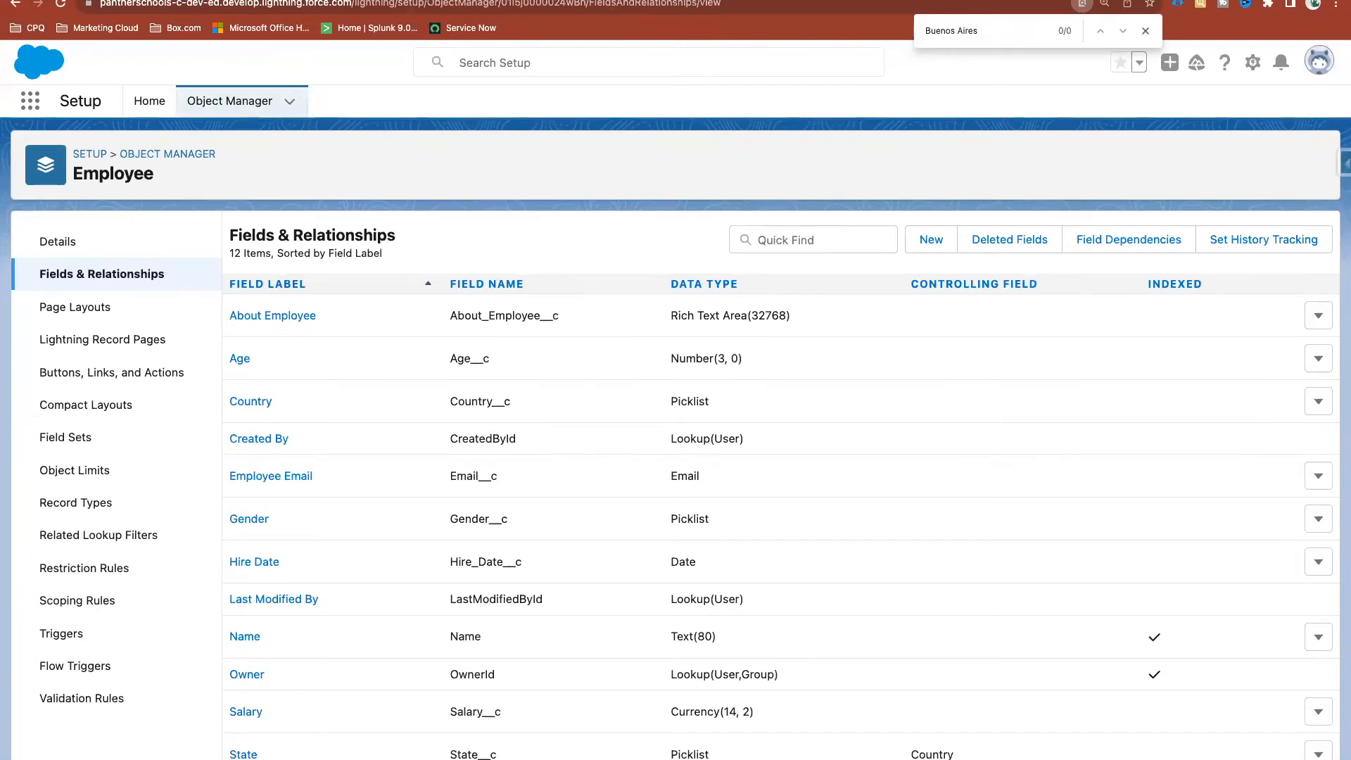
pyautogui.click(220, 0)
# Correct 'Check' to 'Checkbox' in the Quip notes' dependent field list
pyautogui.moveTo(501, 461); pyautogui.dragTo(386, 461)
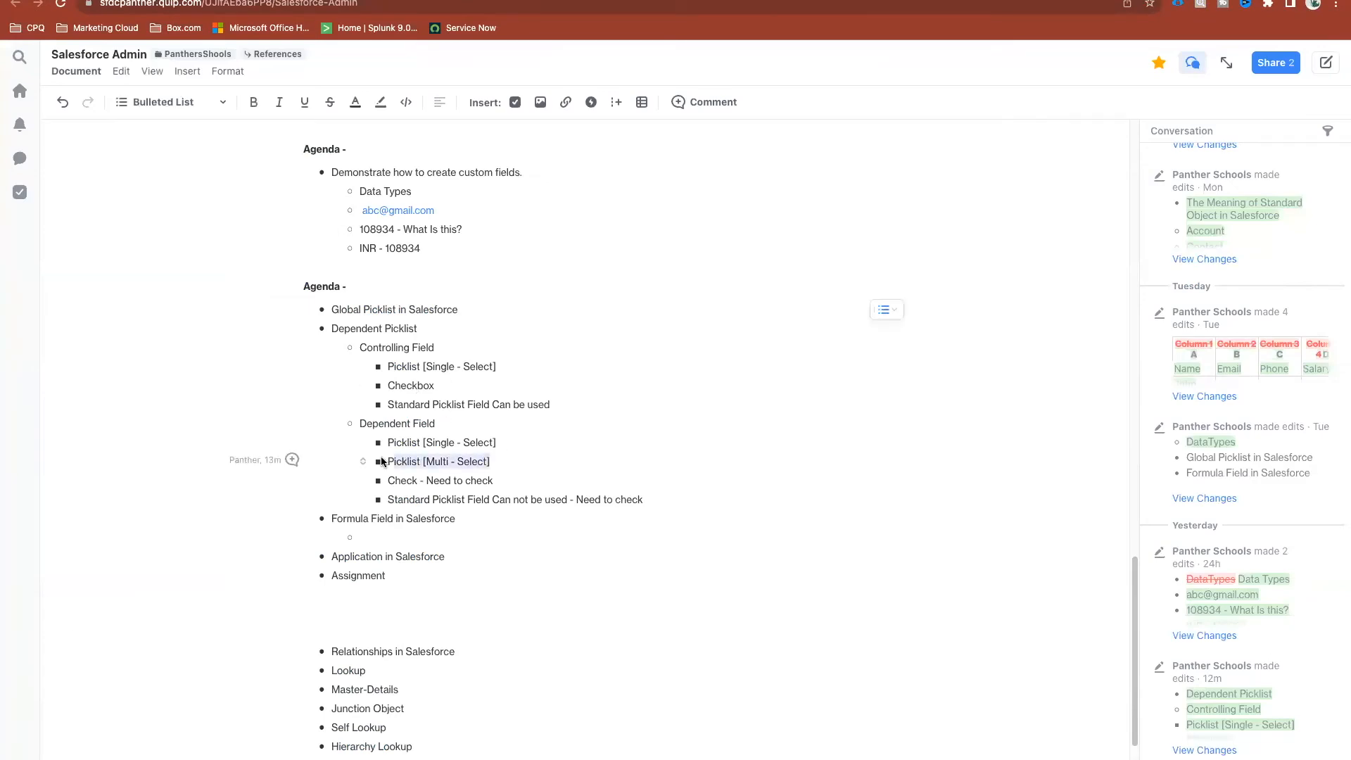
pyautogui.moveTo(508, 367); pyautogui.dragTo(389, 367)
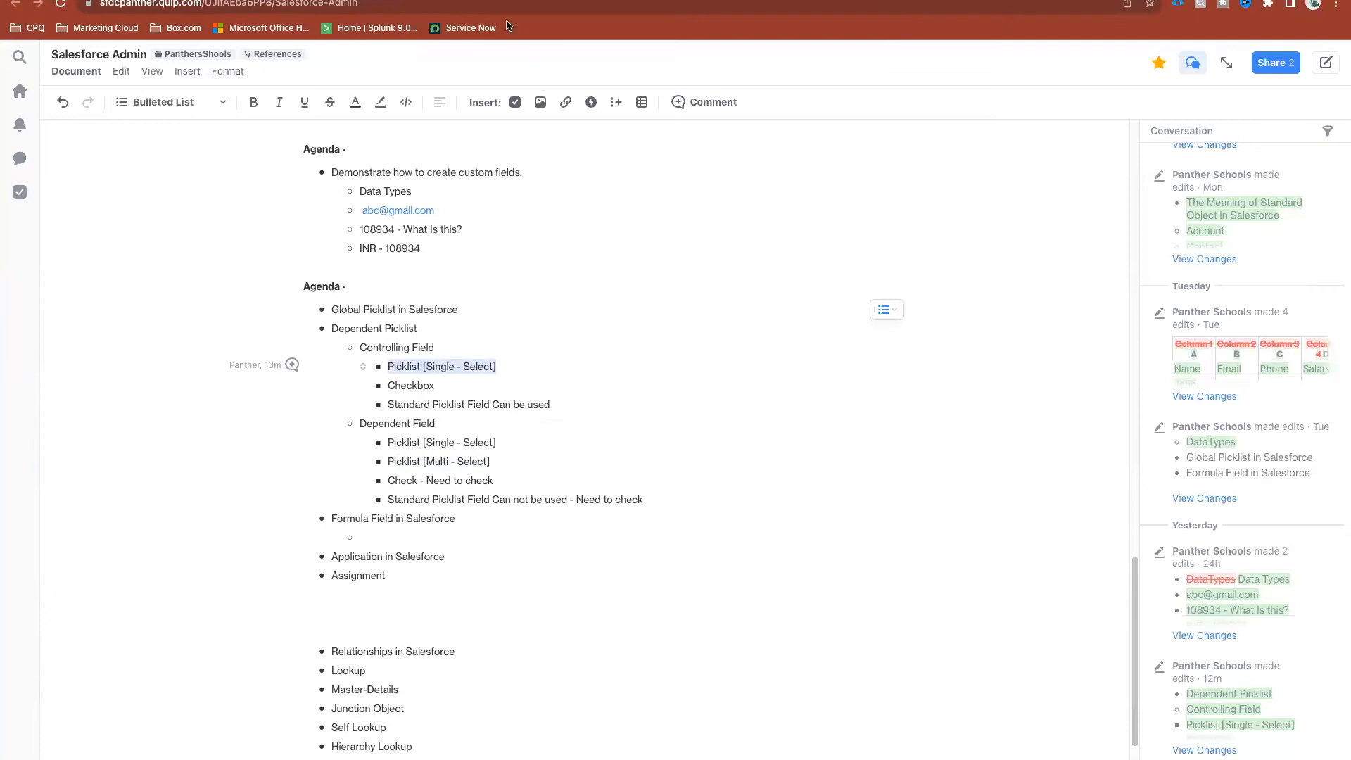
pyautogui.click(482, 390)
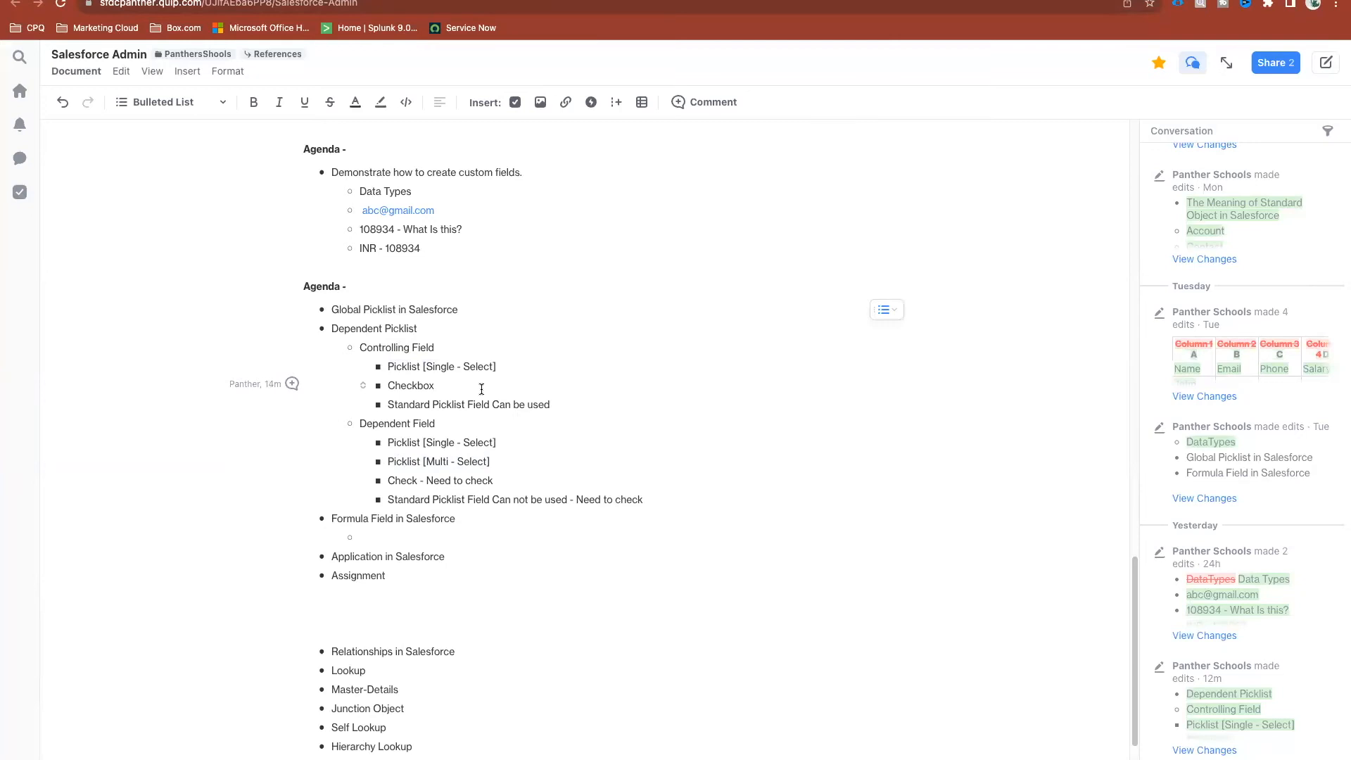
pyautogui.doubleClick(394, 385)
pyautogui.click(420, 481)
pyautogui.write('n')
pyautogui.press('BackSpace')
pyautogui.write('box')
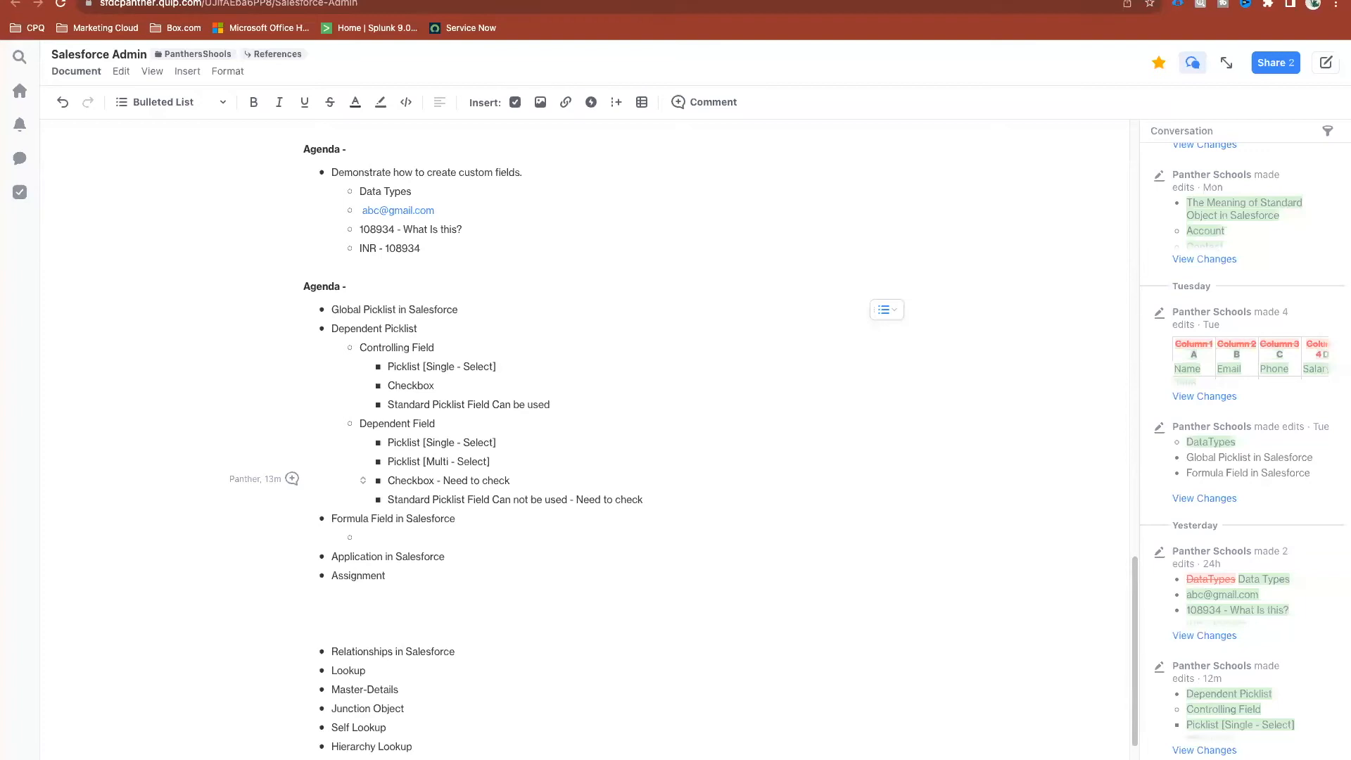
# Rename the 'Dependent Picklist' bullet to 'Dependent Fields' and return to Salesforce
pyautogui.doubleClick(389, 328)
pyautogui.write('Fields')
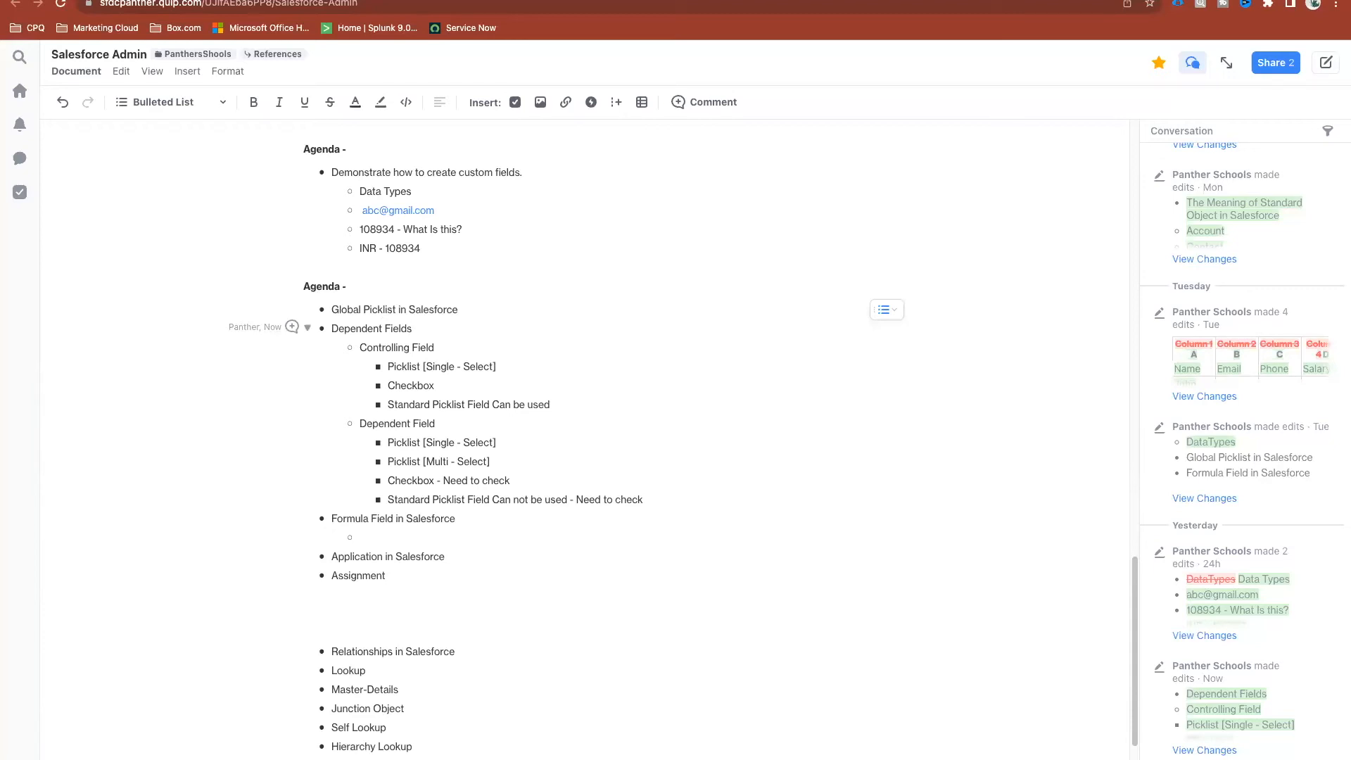
pyautogui.click(422, 0)
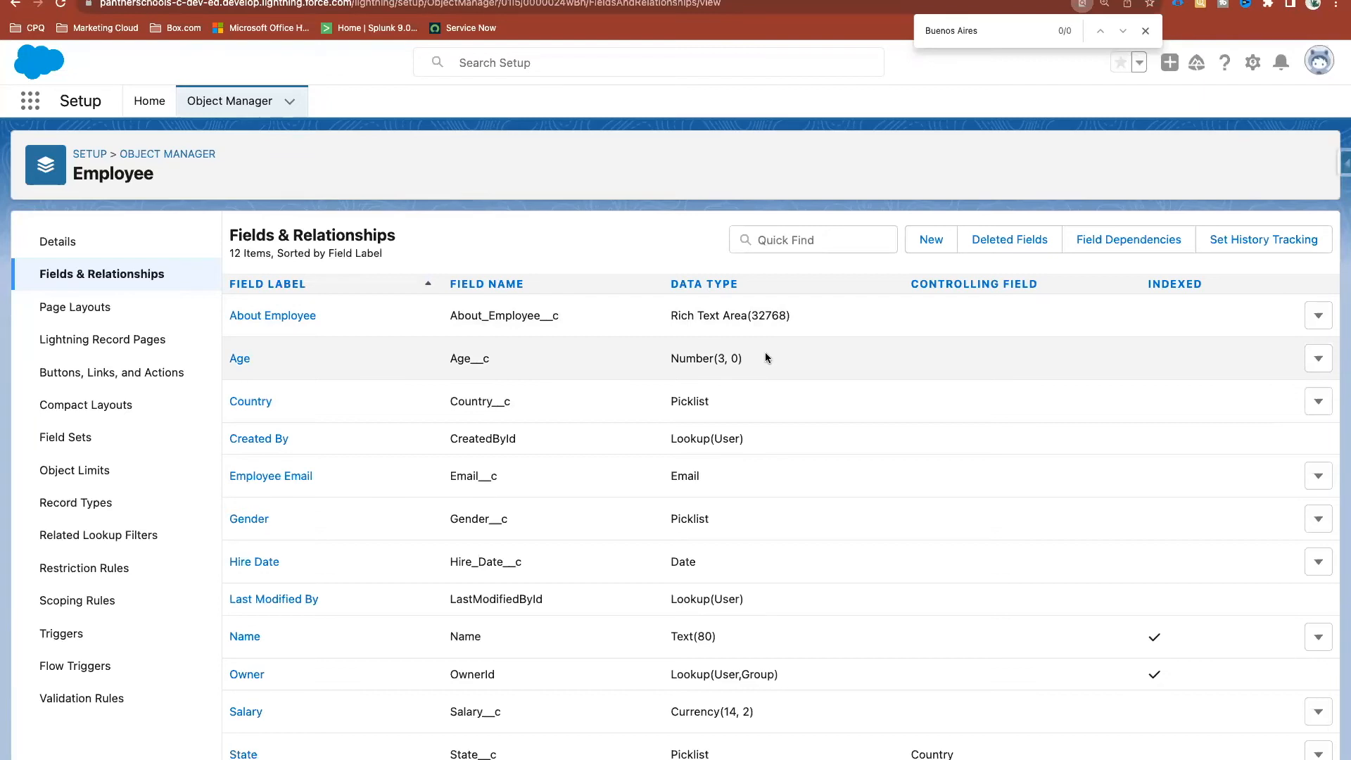
# Start a new Employee custom field with the Picklist (Multi-Select) data type
pyautogui.click(932, 244)
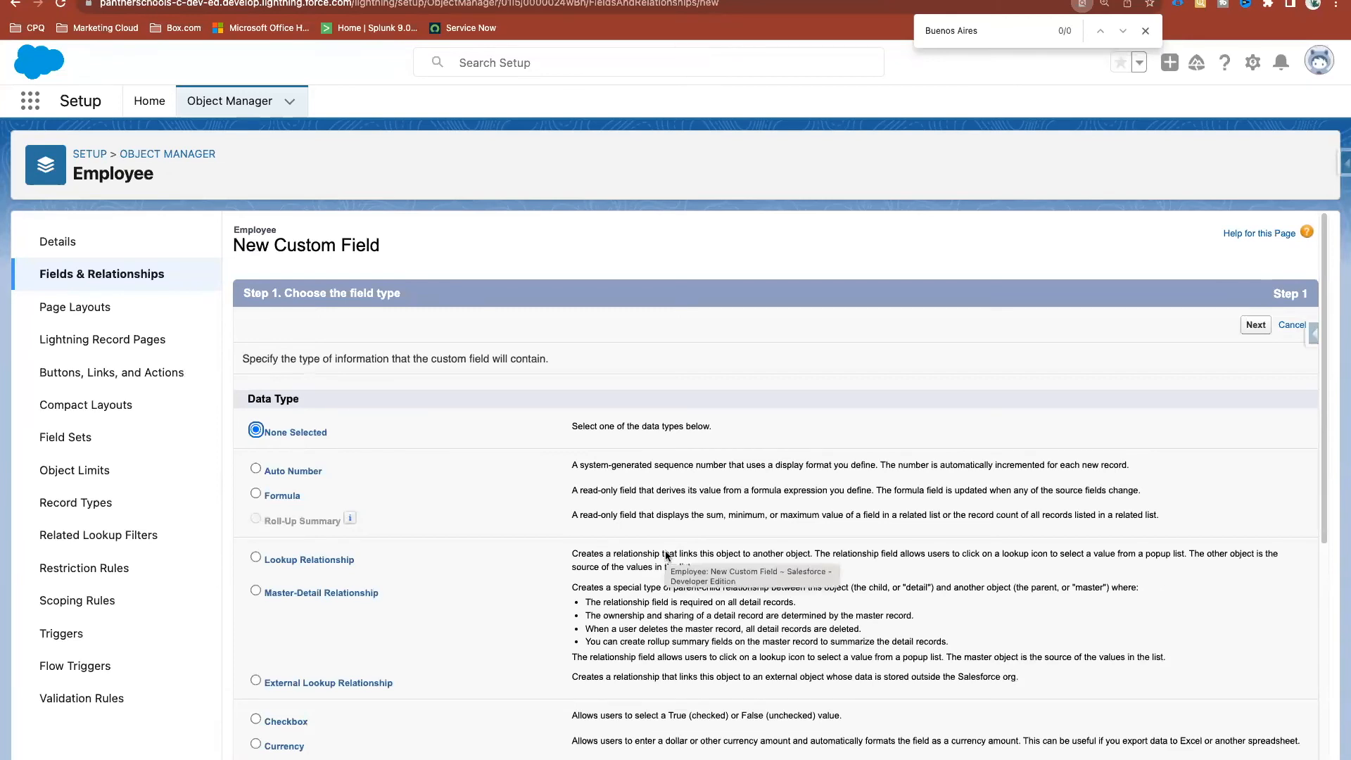
pyautogui.scroll(-6, 666, 556)
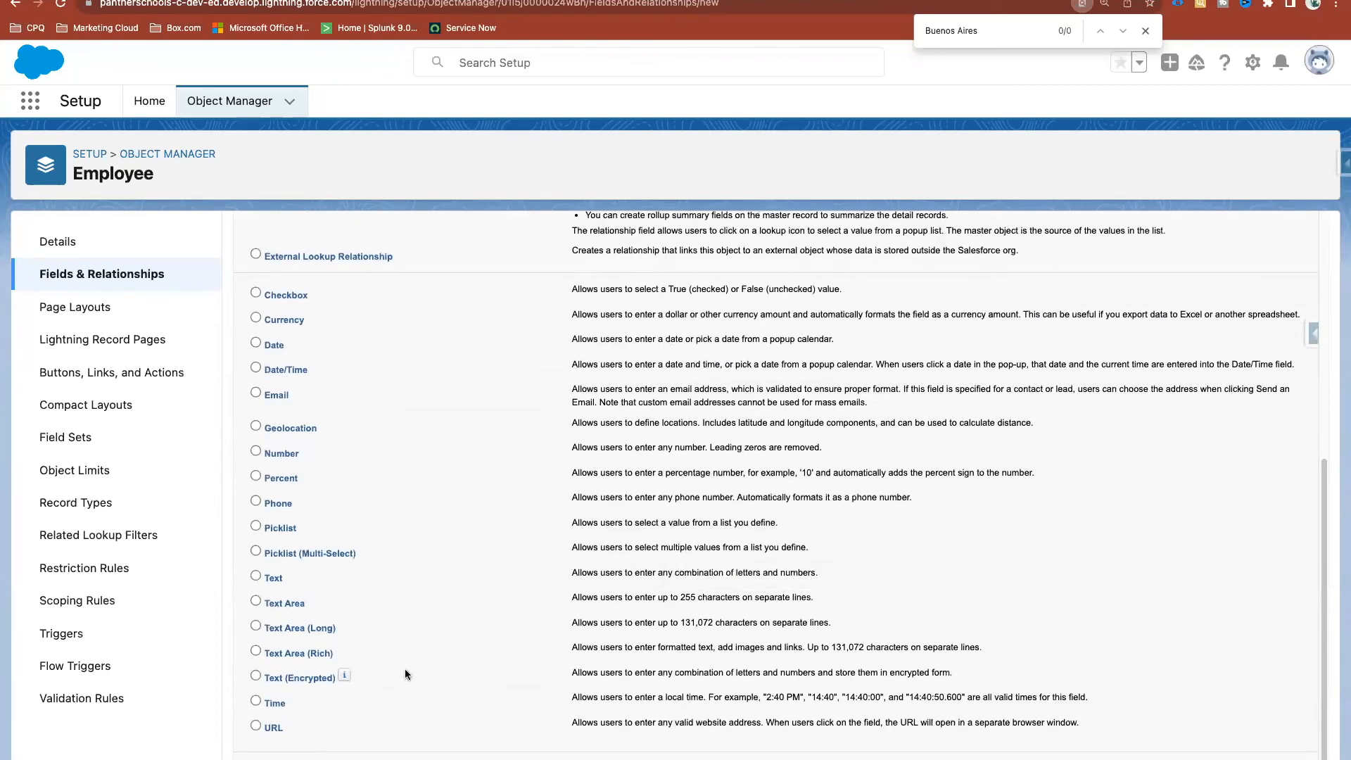
pyautogui.click(290, 654)
pyautogui.click(282, 554)
pyautogui.click(1256, 759)
pyautogui.click(1213, 325)
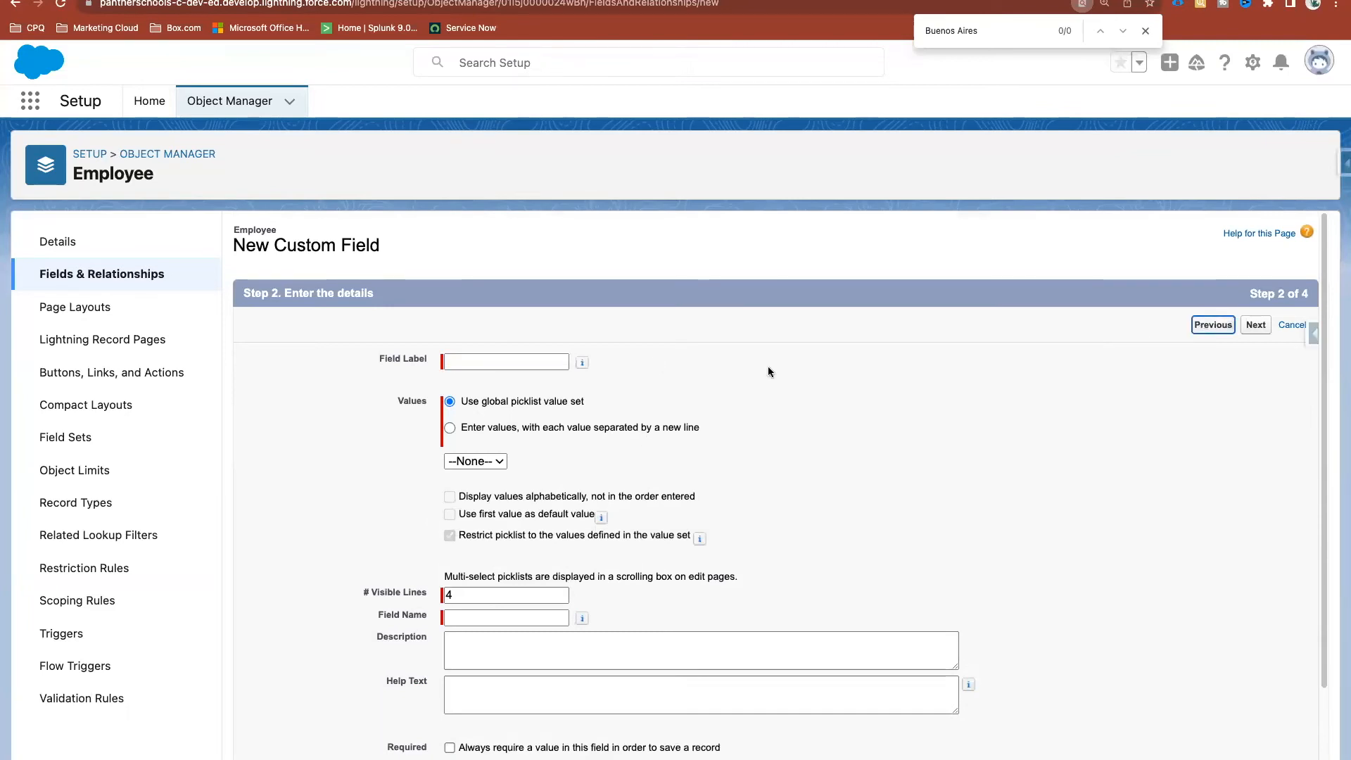
pyautogui.scroll(-6, 465, 423)
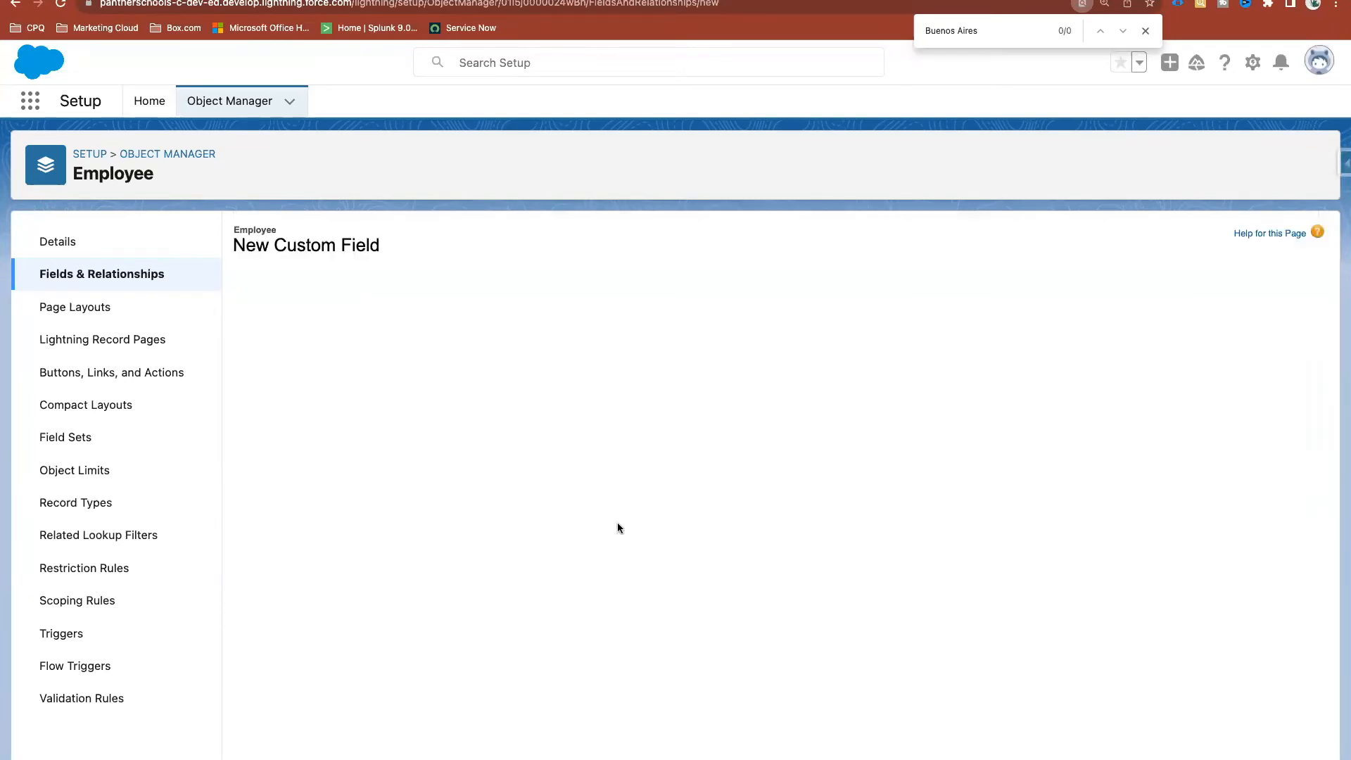
# Label the field Skills and choose to enter its values separated by new lines
pyautogui.click(479, 363)
pyautogui.write('Skills')
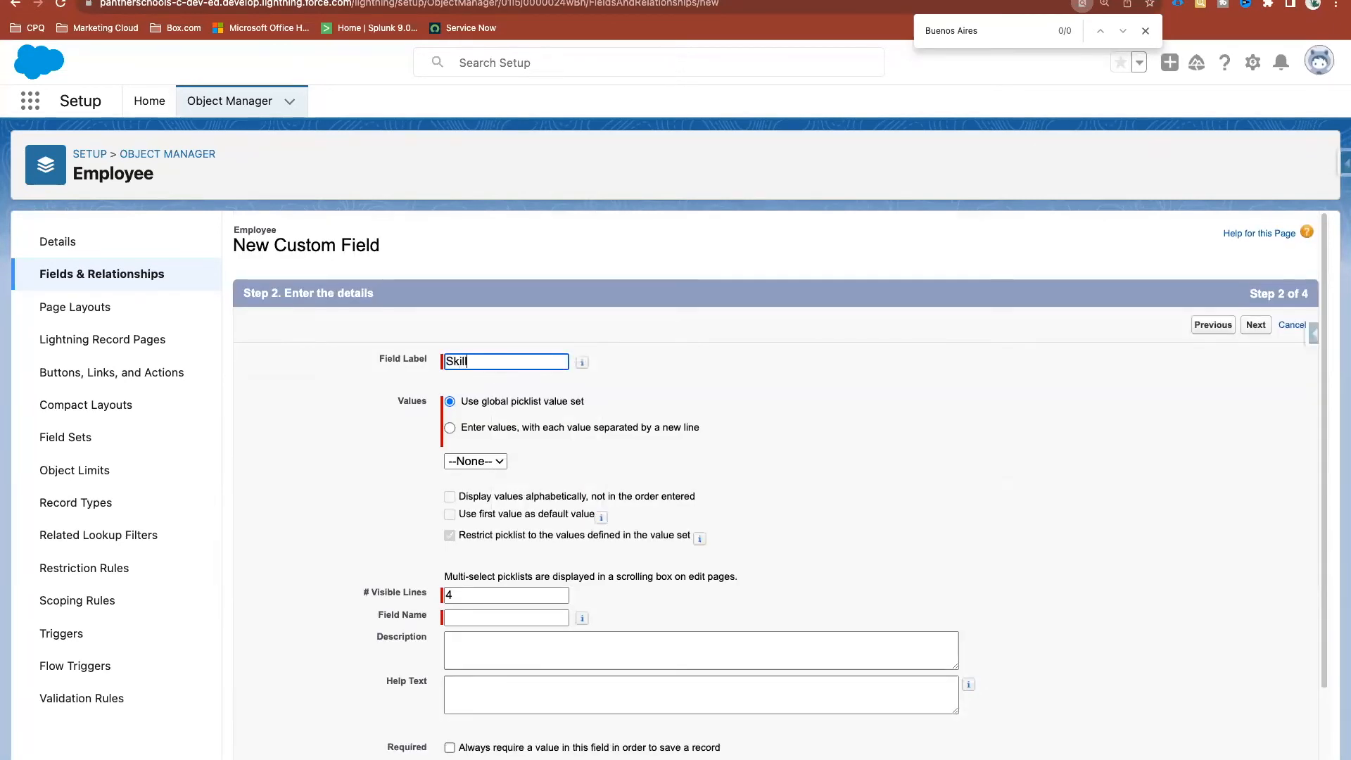
pyautogui.click(506, 332)
pyautogui.doubleClick(491, 361)
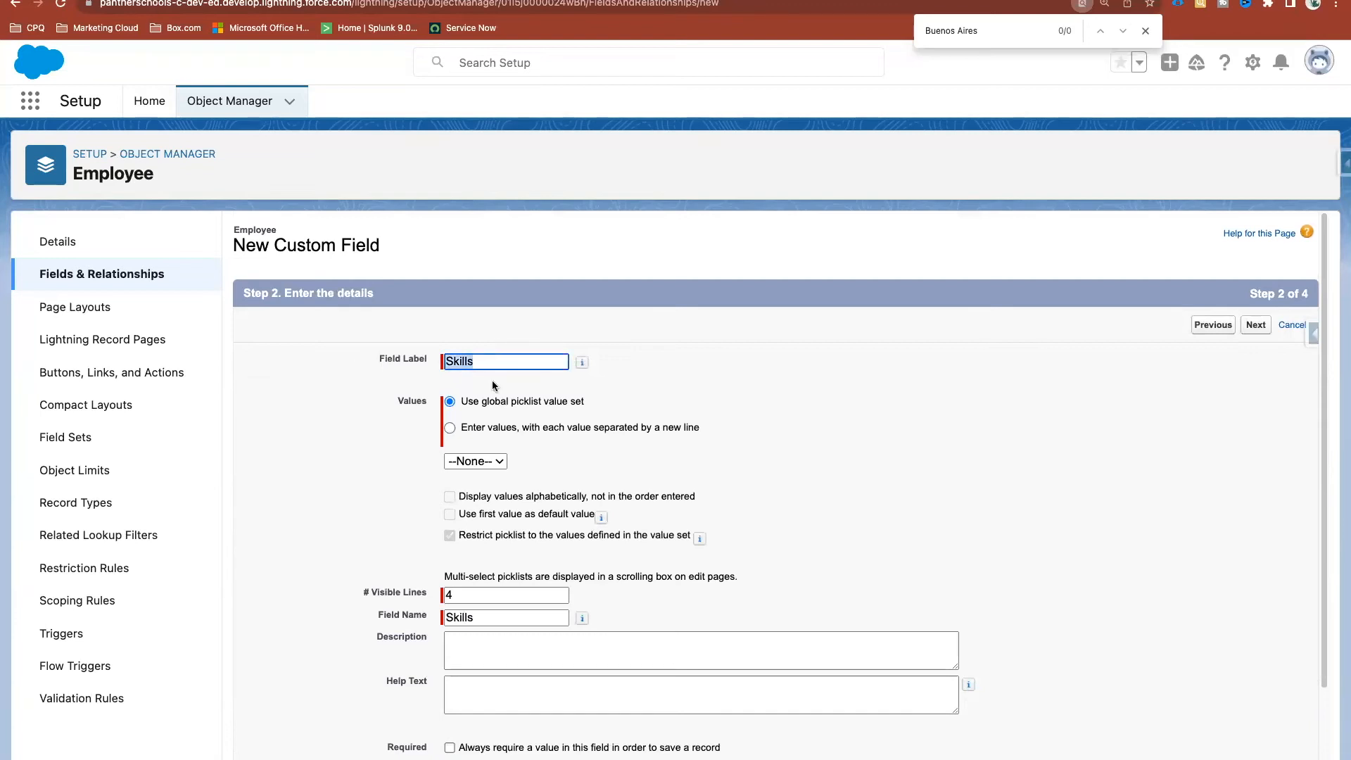
pyautogui.moveTo(459, 403); pyautogui.dragTo(589, 401)
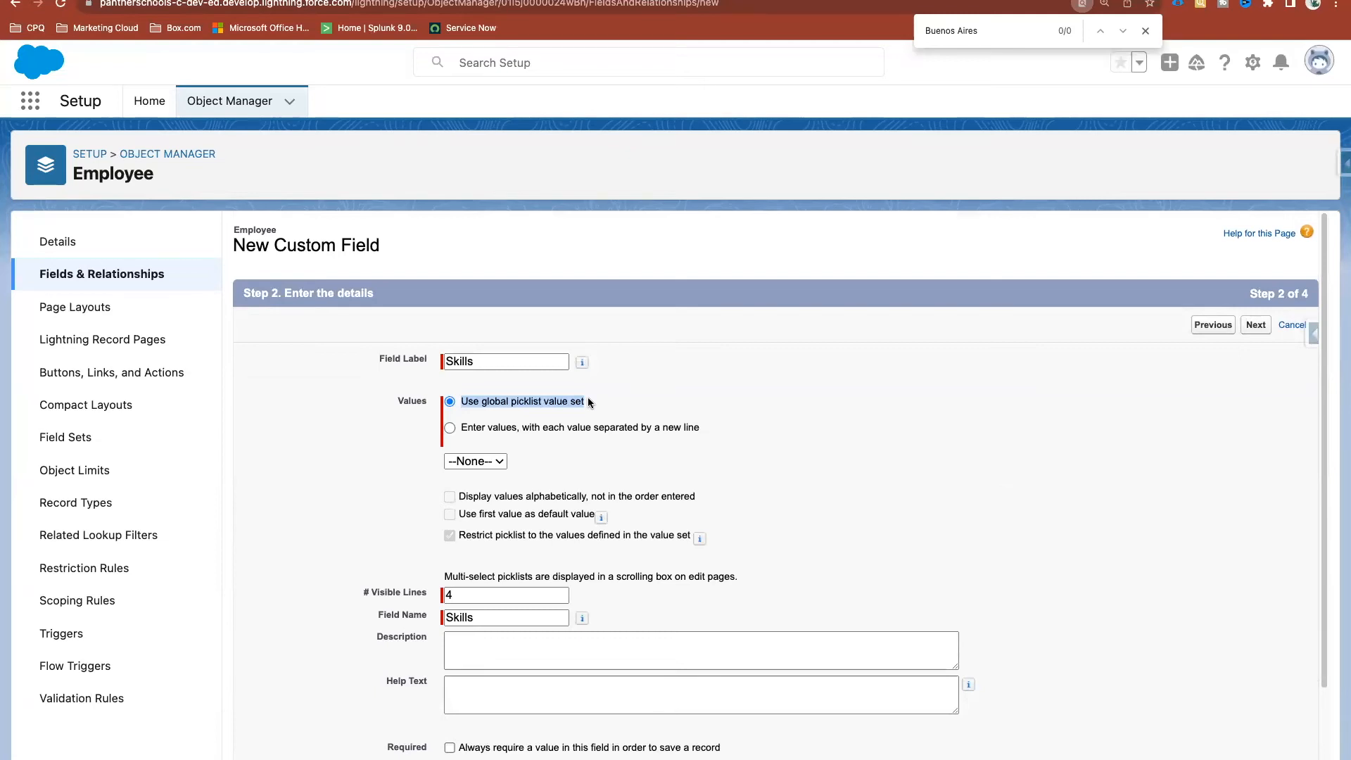
pyautogui.click(489, 429)
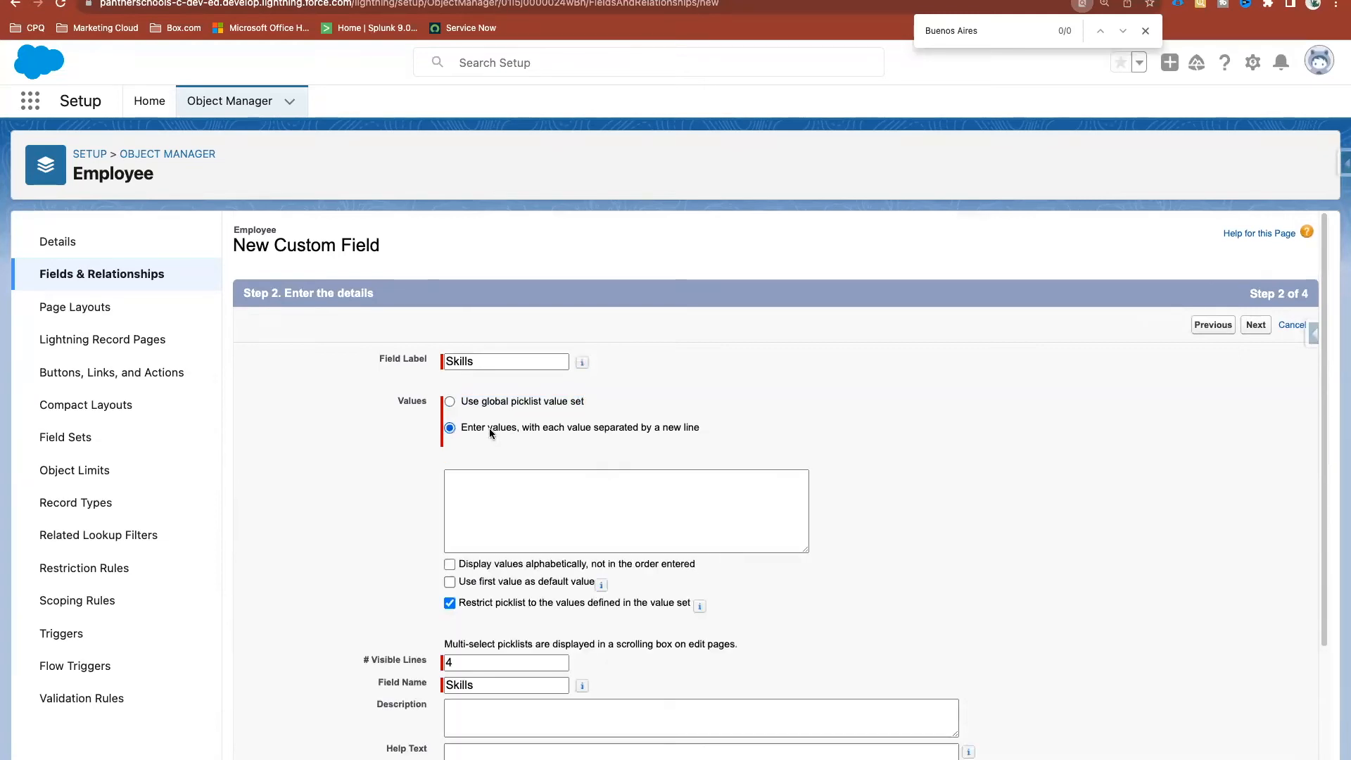
# Enter Skills values Salesforce Admin, Salesforce Developer, Marketing Cloud Integration, LWC Aura, Experience Cloud, Health Cloud
pyautogui.click(475, 489)
pyautogui.write('Sale')
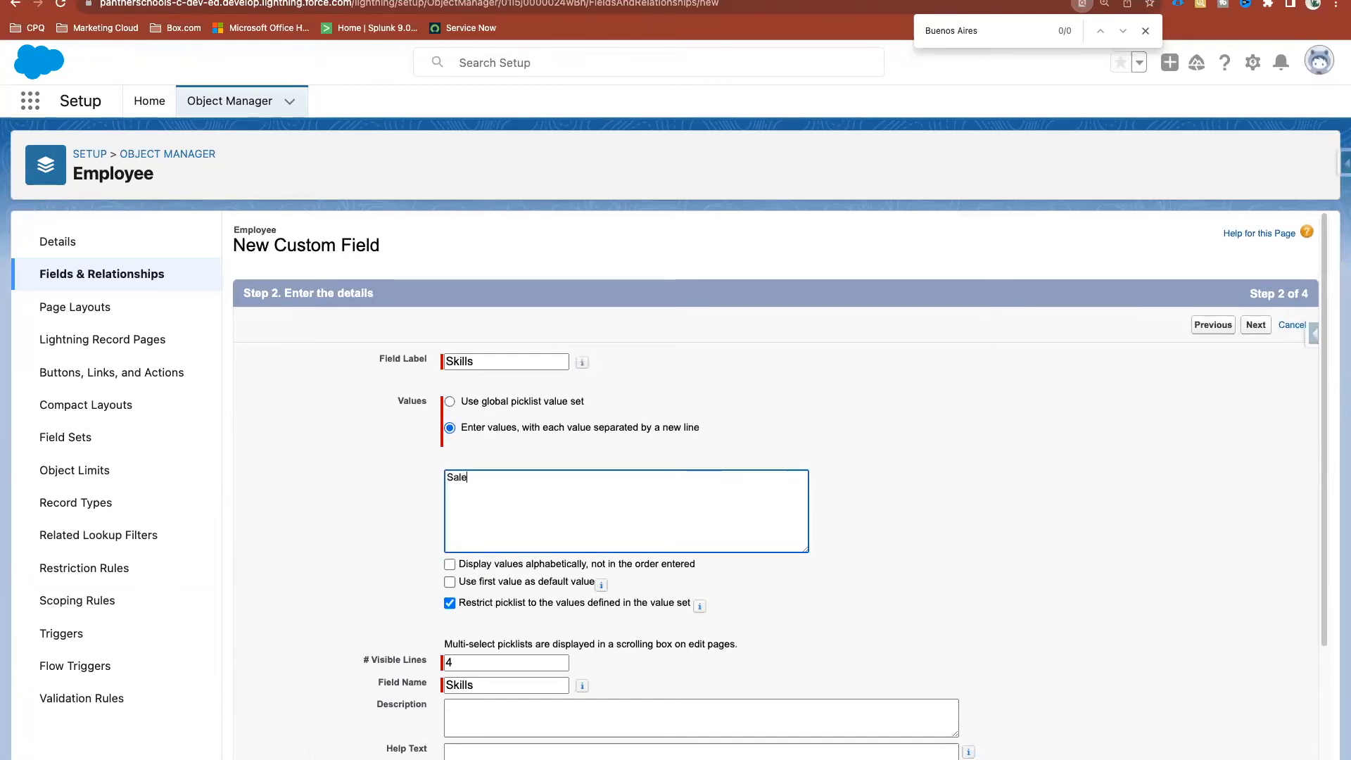
pyautogui.write('sforce Admin')
pyautogui.press('Return')
pyautogui.write('Salesforce ')
pyautogui.write('Developer')
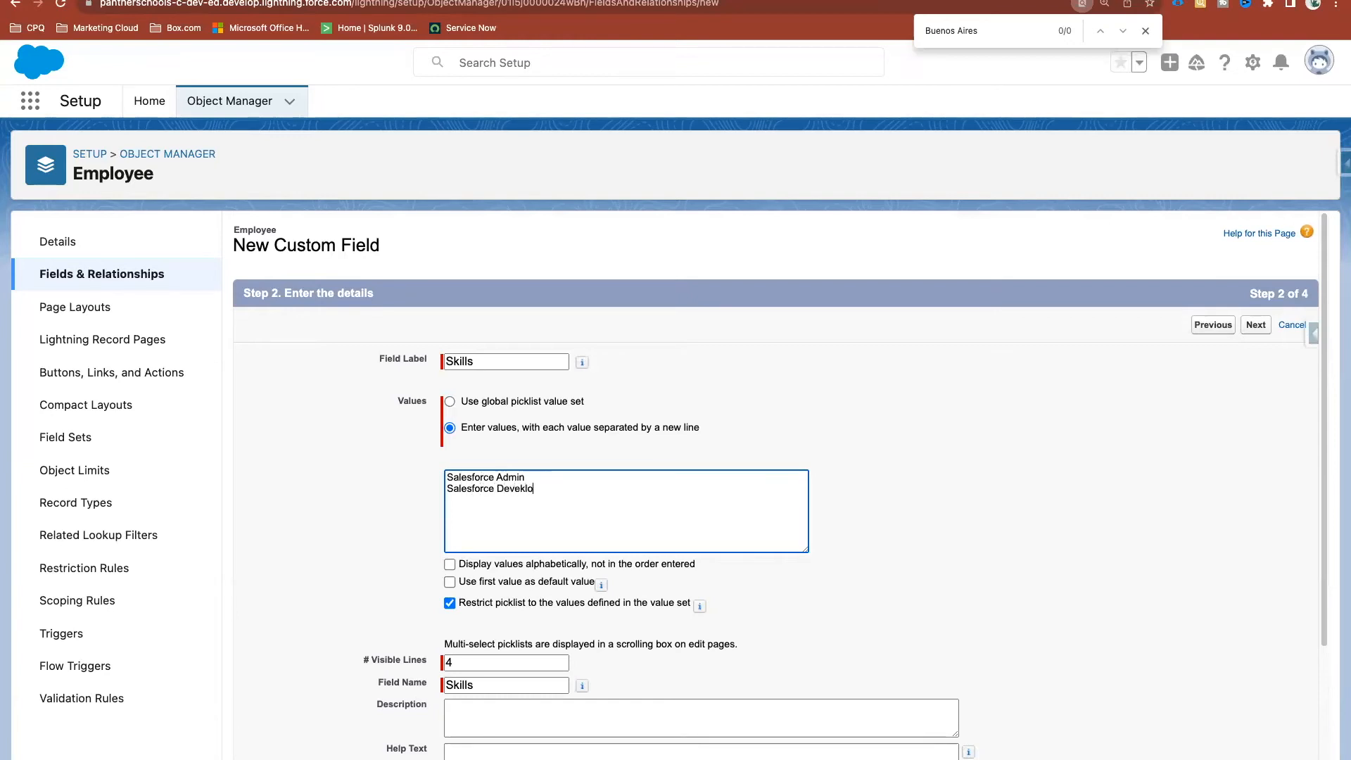
pyautogui.press('Return')
pyautogui.write('Marketing Cloud ')
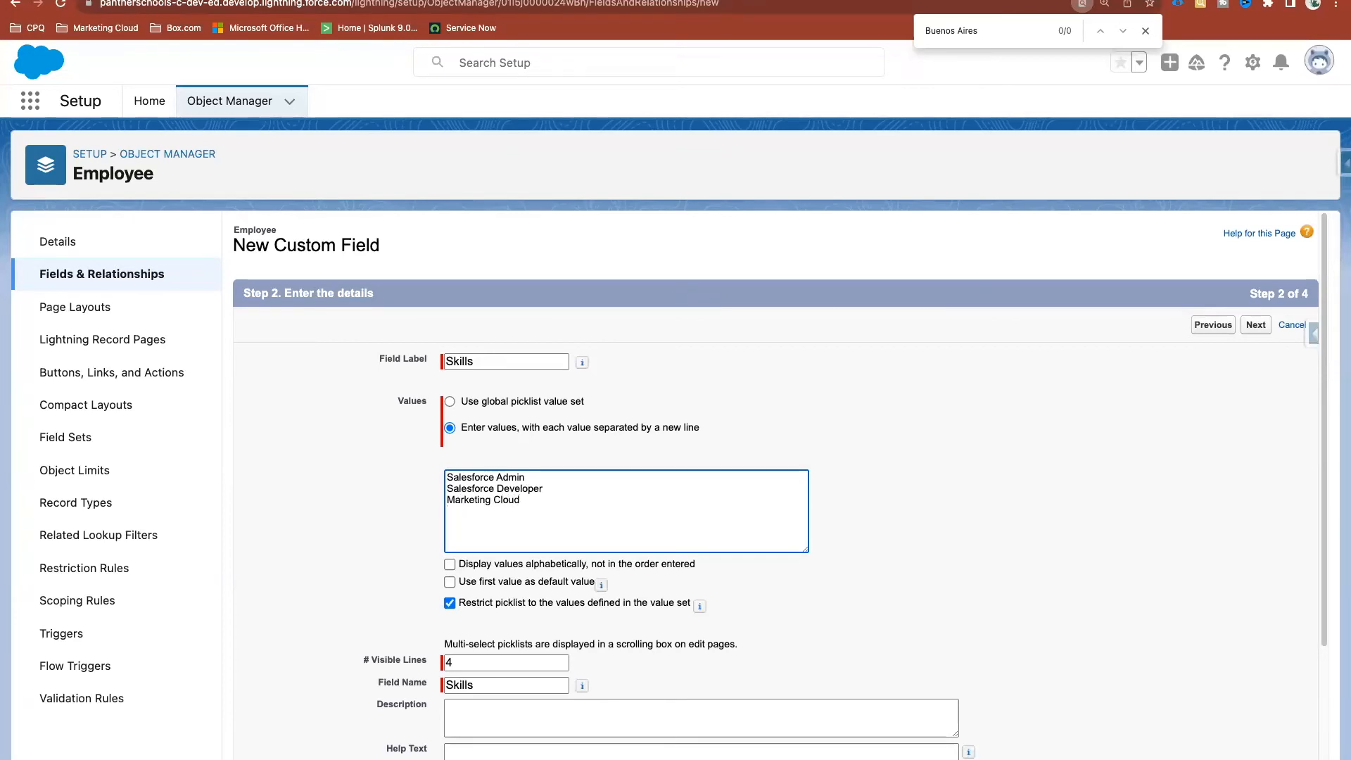
pyautogui.write('Integration')
pyautogui.press('Return')
pyautogui.write('LWC ')
pyautogui.write('Aura')
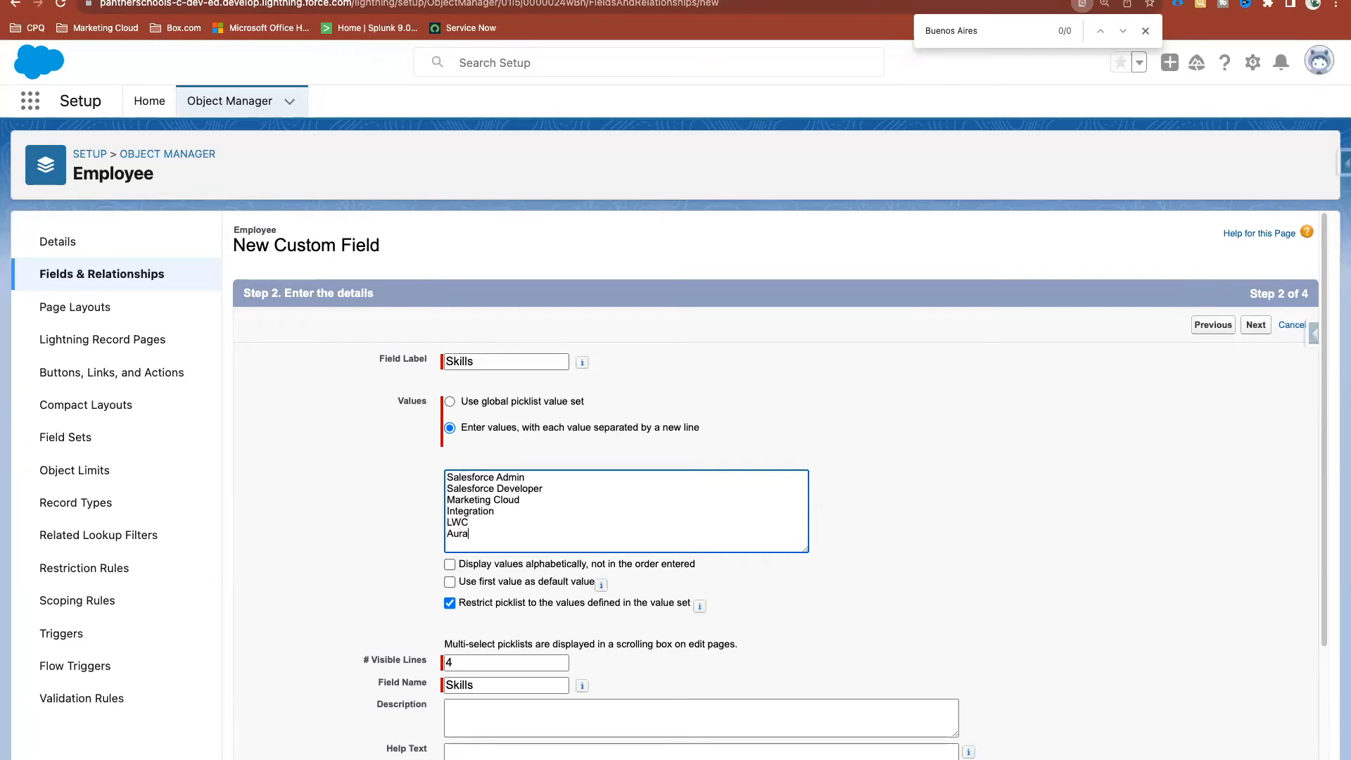
pyautogui.press('Return')
pyautogui.write('Experoie')
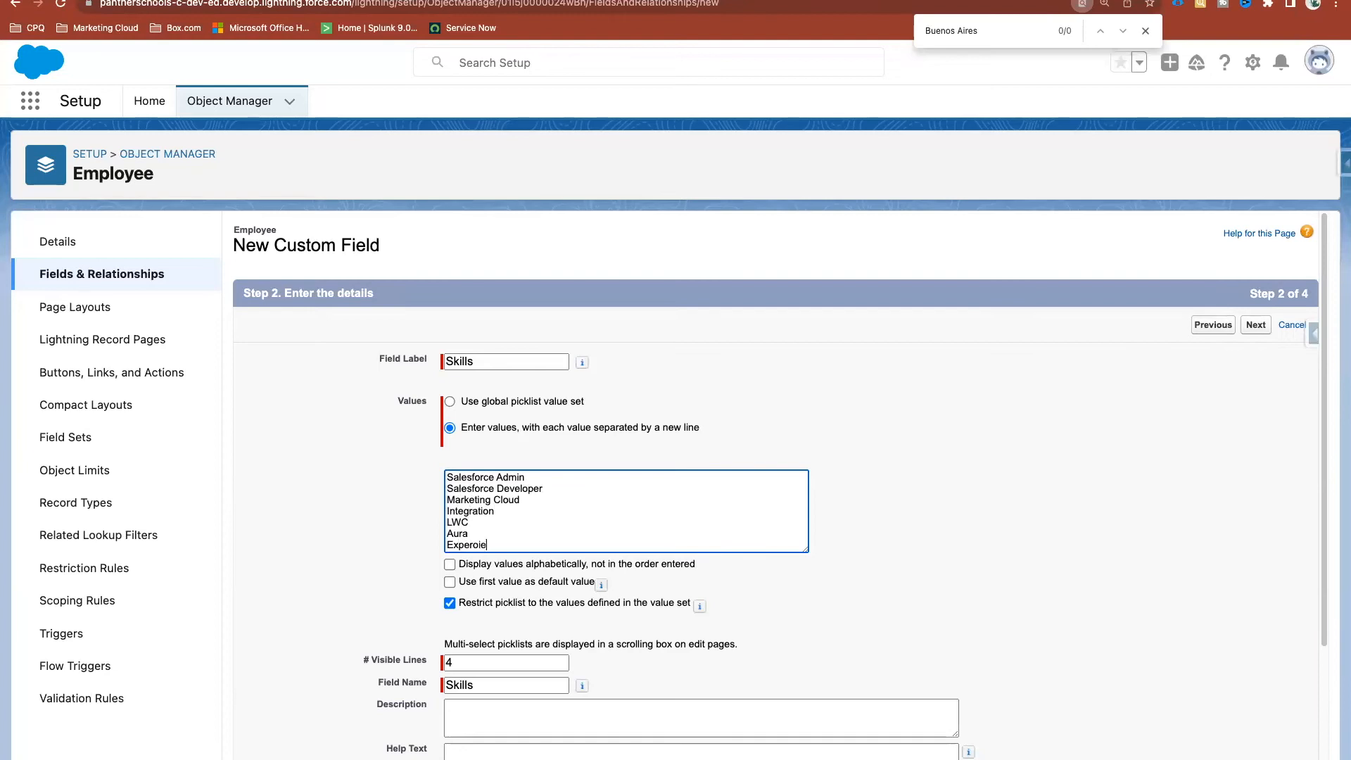
pyautogui.press('BackSpace')
pyautogui.write('ience Cloud')
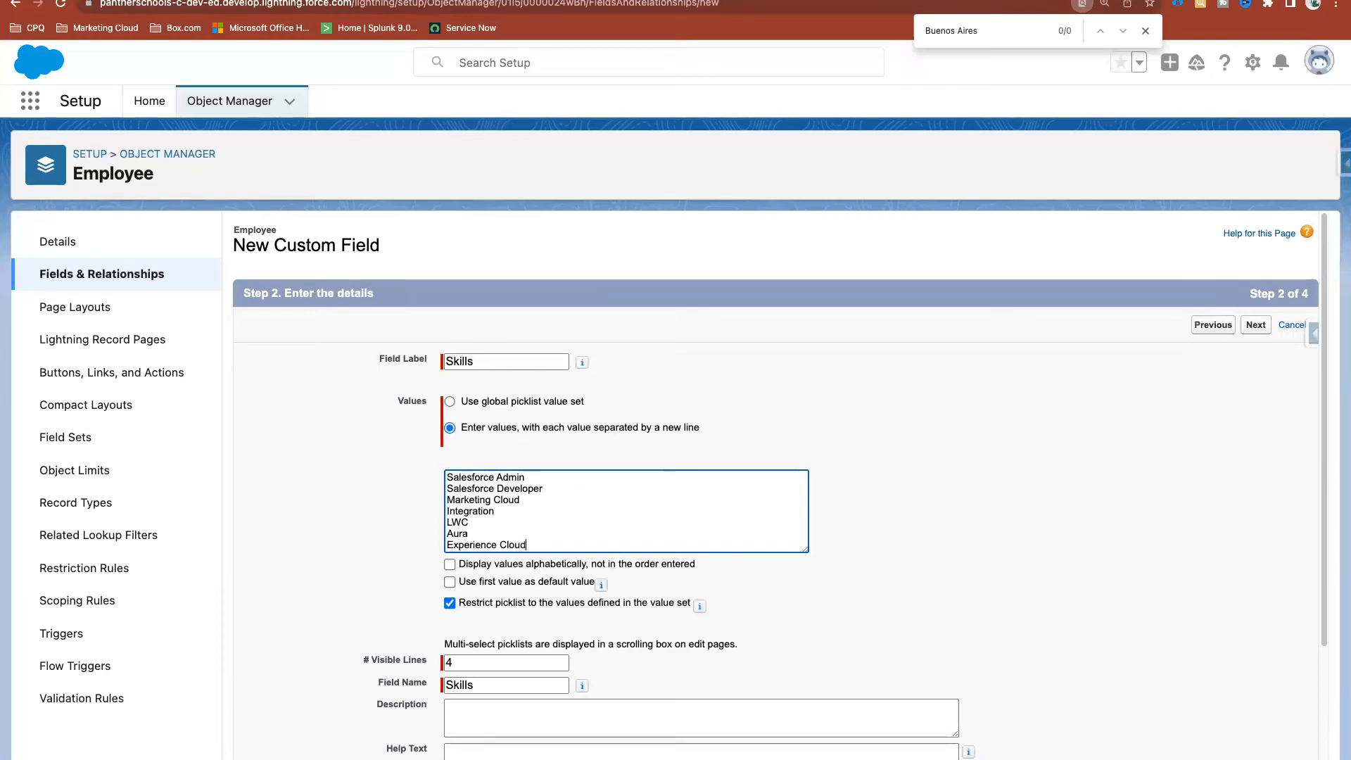
pyautogui.press('Return')
pyautogui.write('Health')
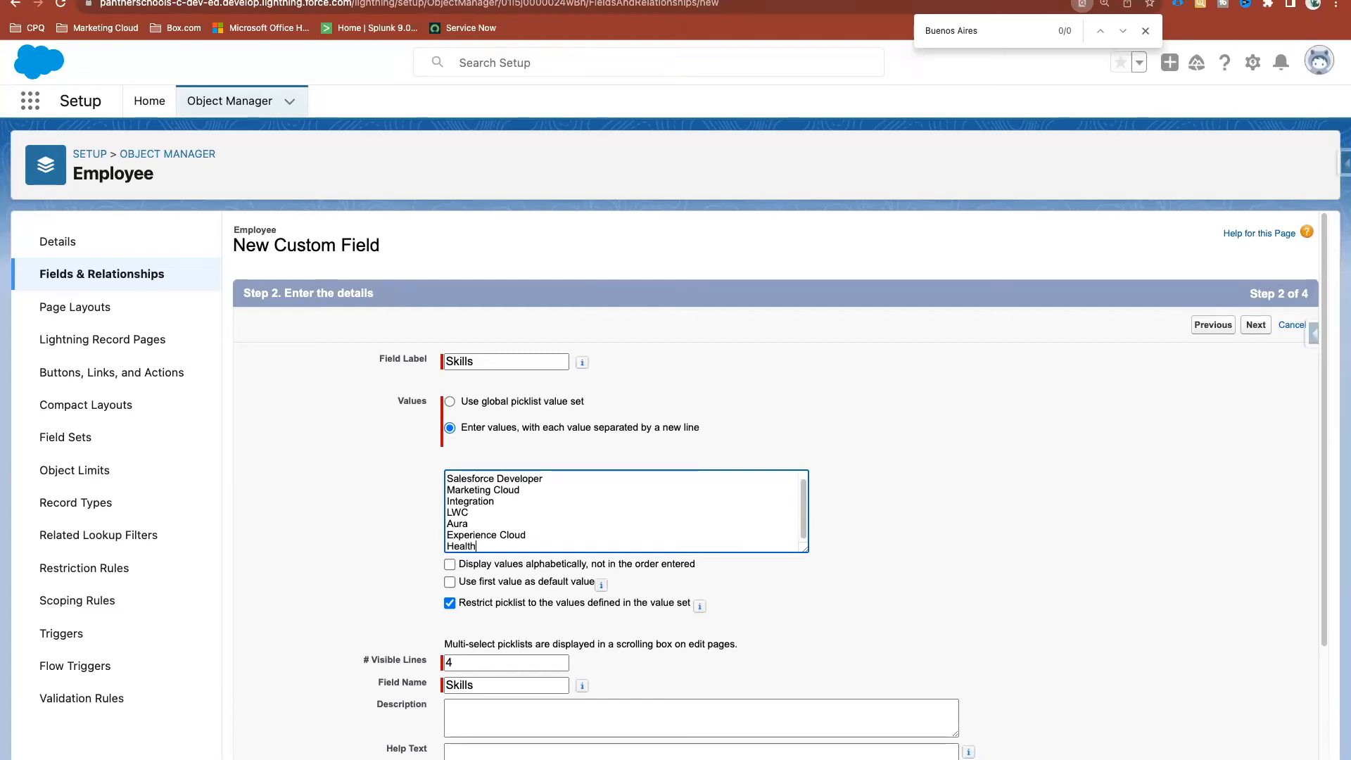
pyautogui.write(' Cloud')
pyautogui.press('Return')
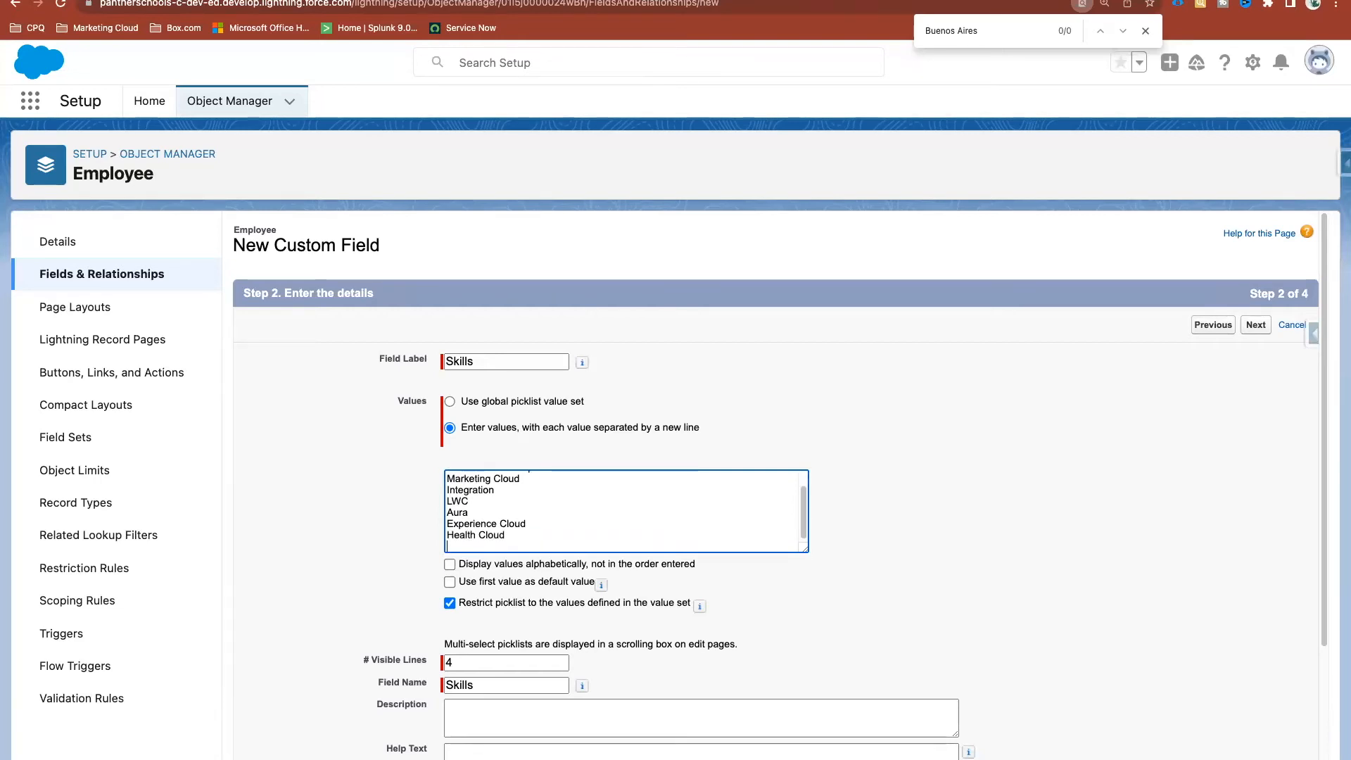
# Add Field Service Lighning, MuleSoft, Slack, Jira, Java, DevOps, DevSecOps, DevOps Center, Informatica, Node.js, React.js
pyautogui.write('Fi')
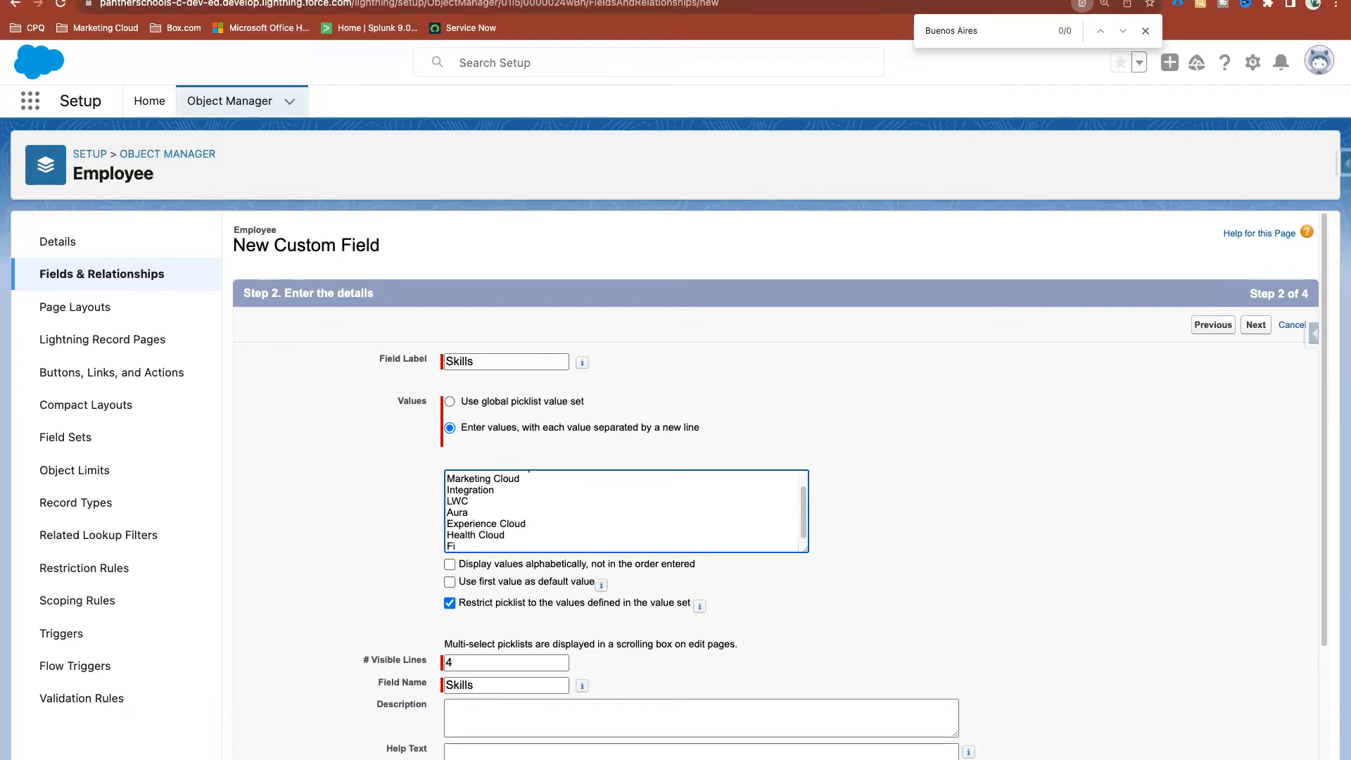
pyautogui.write('eld Service')
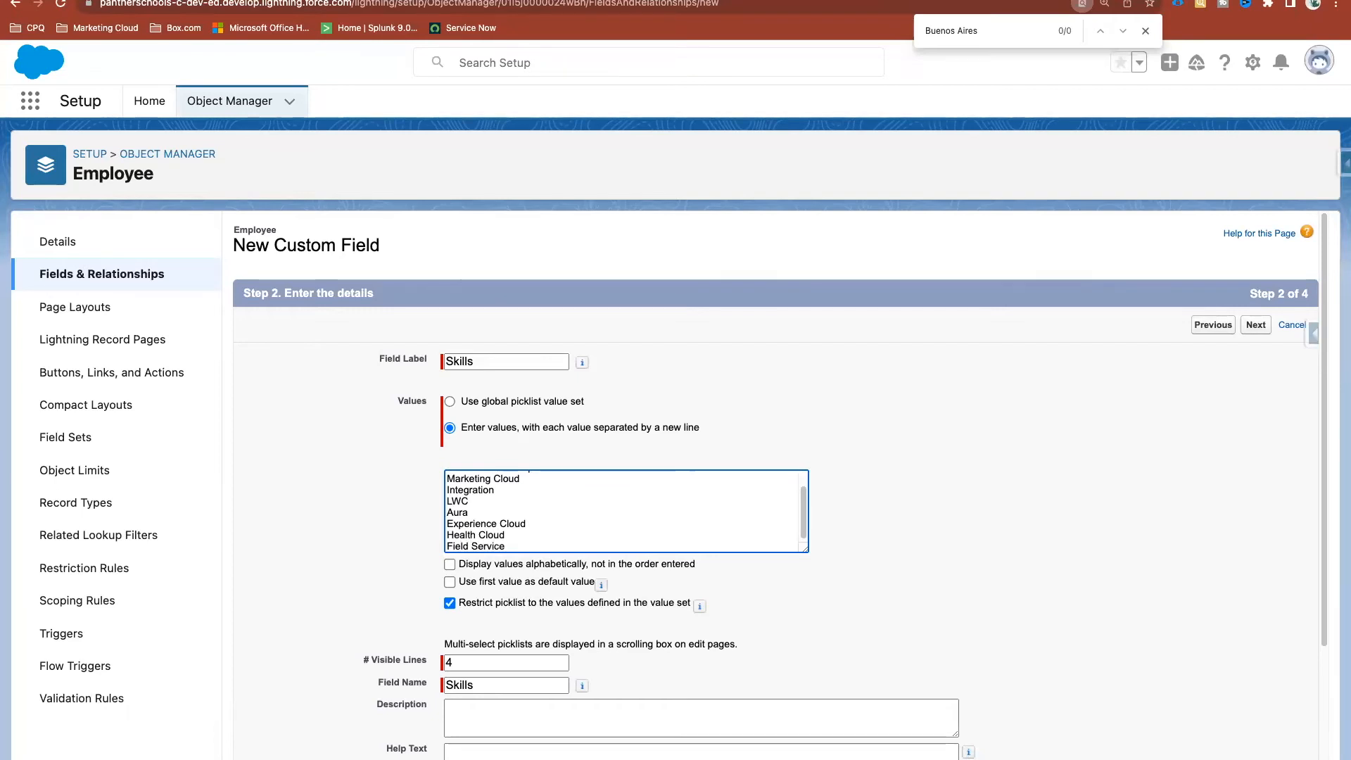
pyautogui.write(' Lighhning')
pyautogui.press('Return')
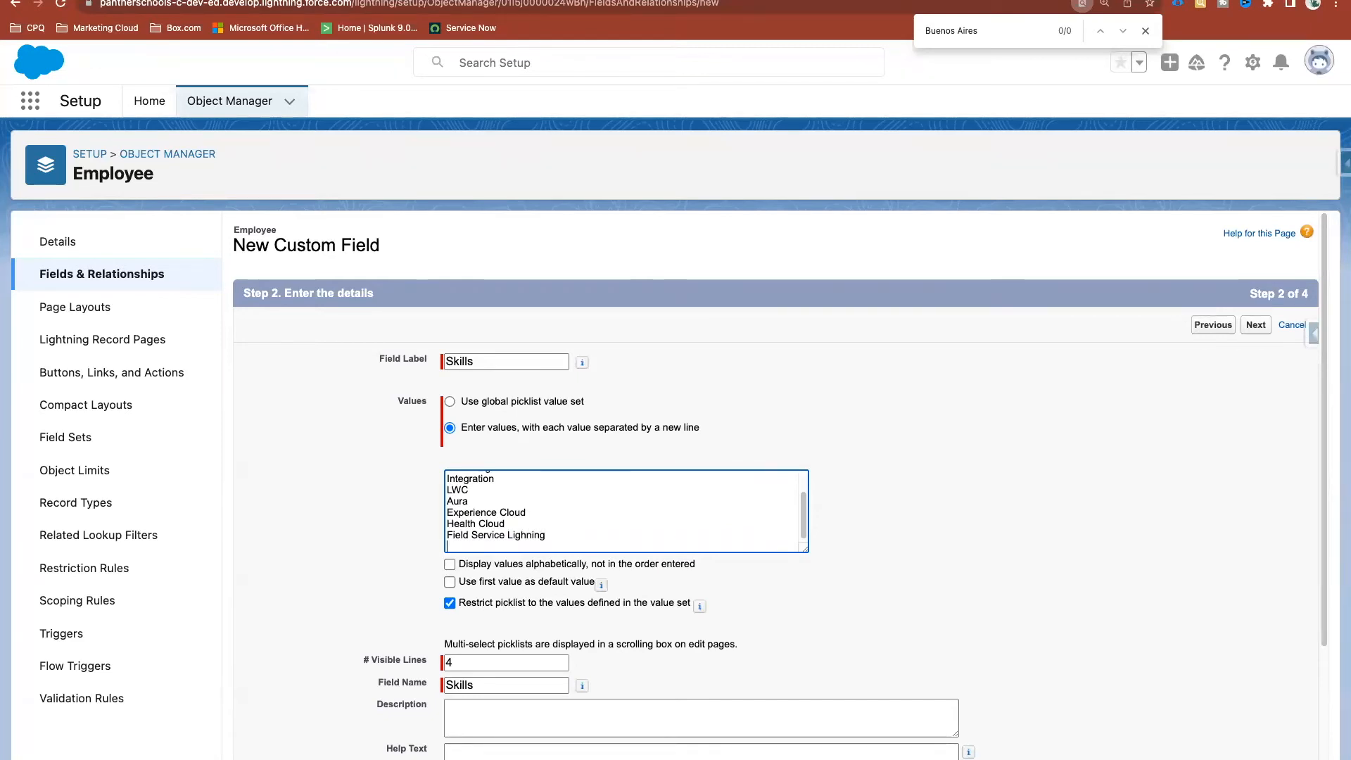
pyautogui.write('MuleSoft')
pyautogui.press('Return')
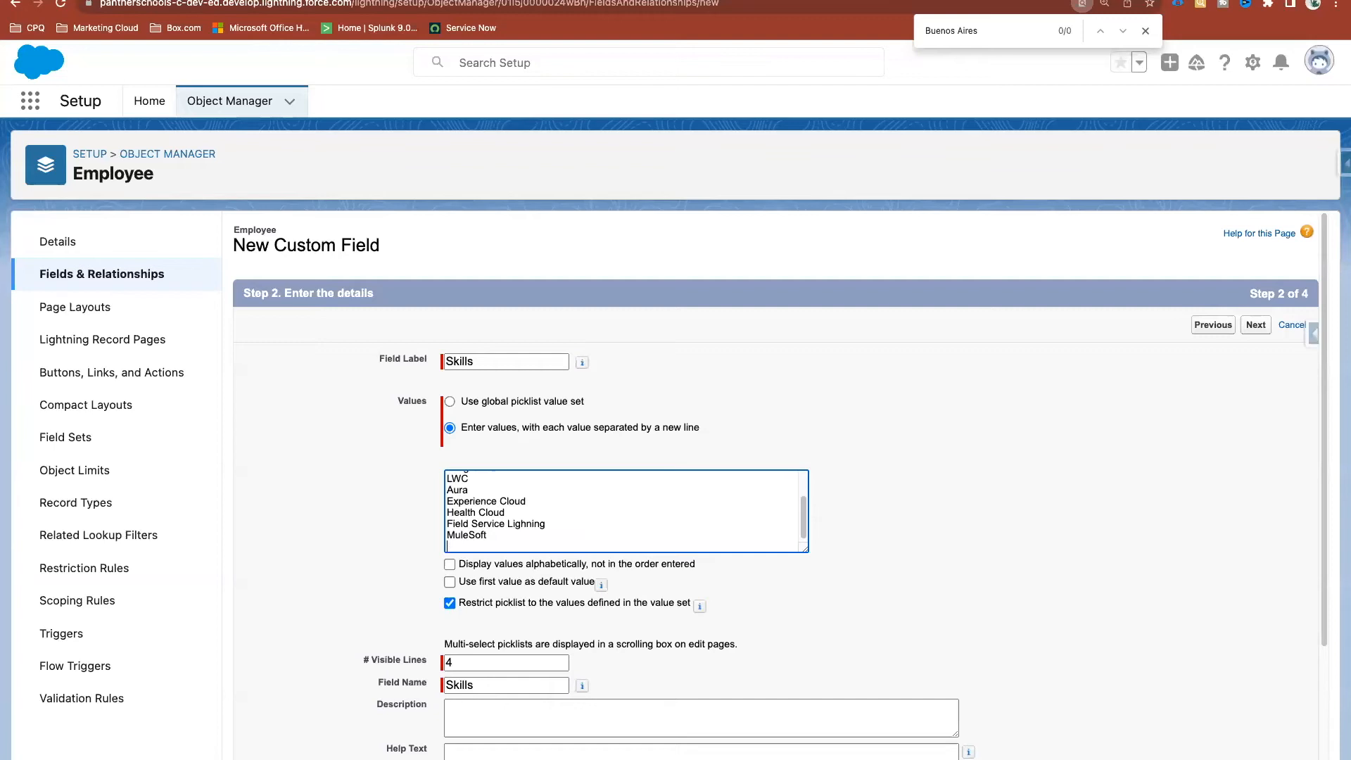
pyautogui.write('Slack')
pyautogui.press('Return')
pyautogui.write('J')
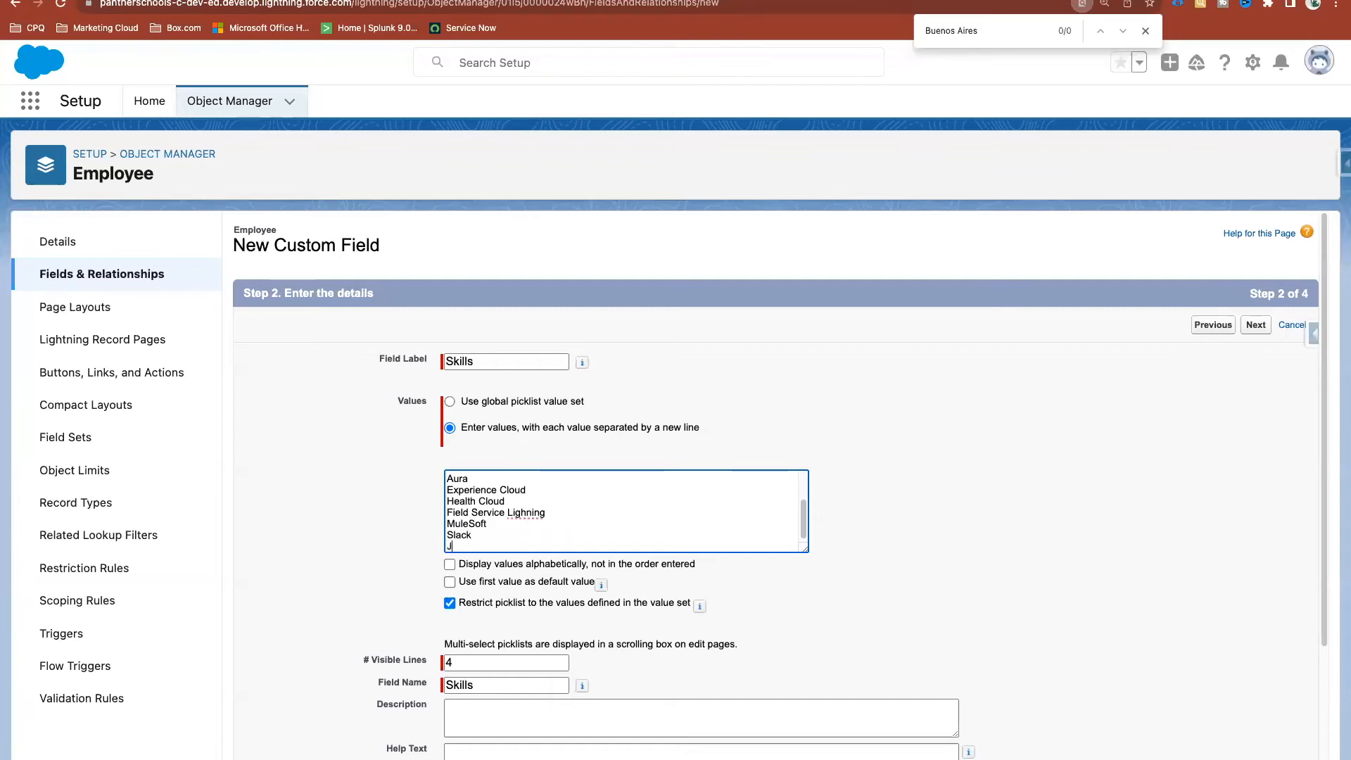
pyautogui.write('ira')
pyautogui.press('Return')
pyautogui.write('Java')
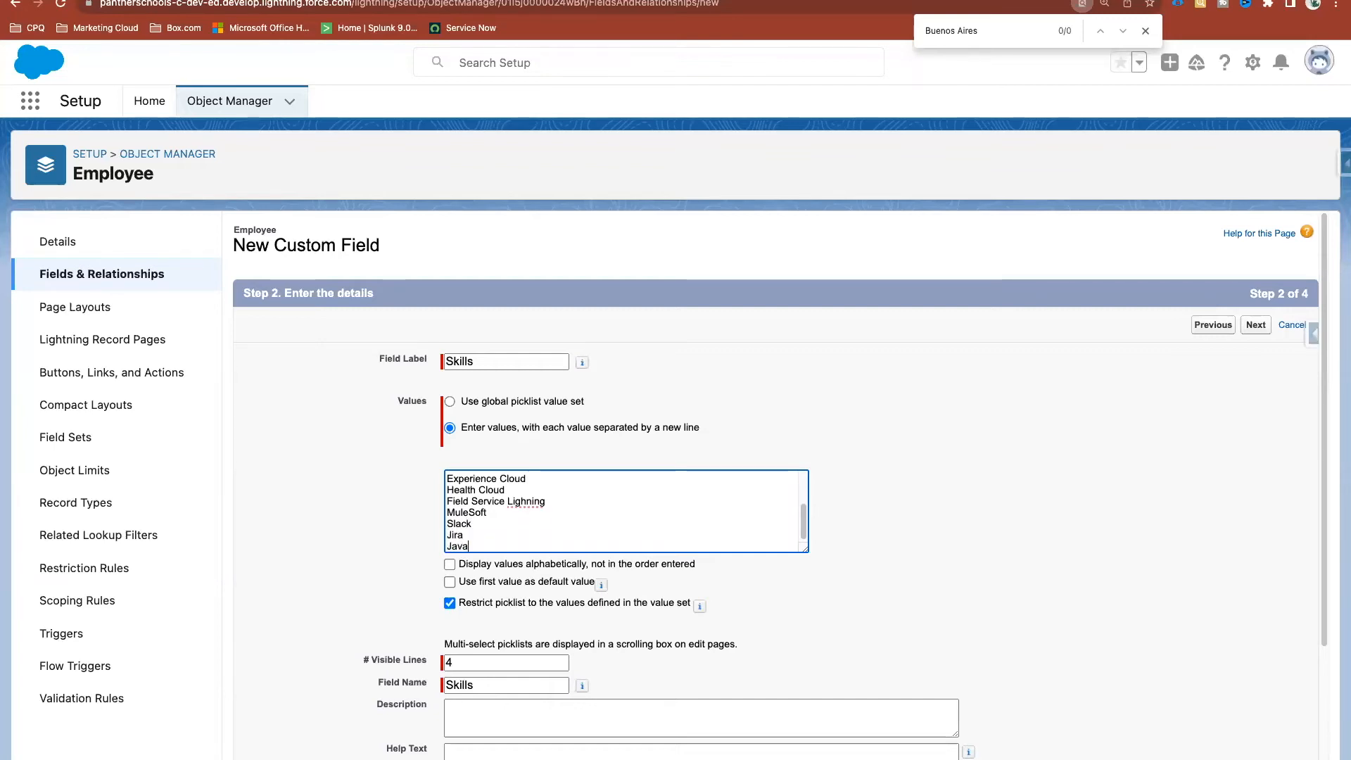
pyautogui.press('Return')
pyautogui.write('DevOps')
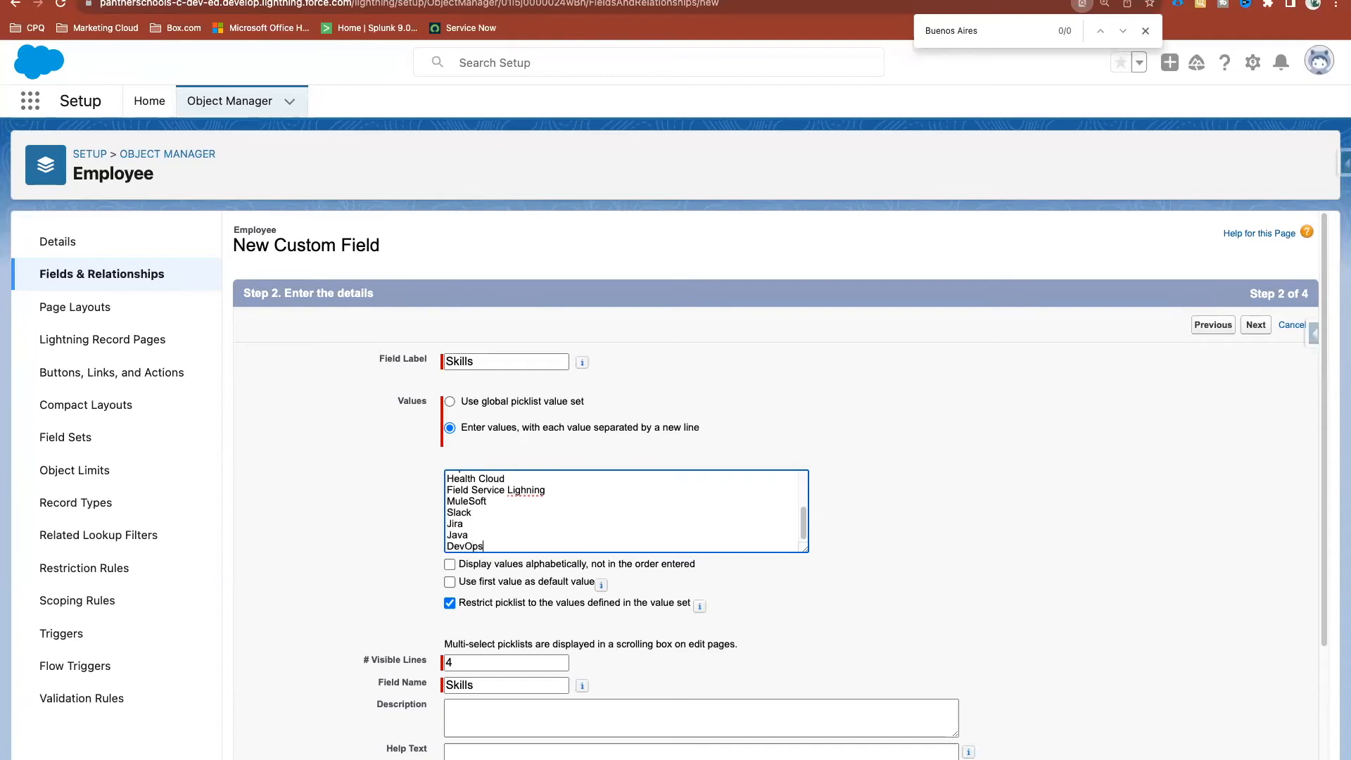
pyautogui.press('Return')
pyautogui.write('DevSecOps')
pyautogui.press('Return')
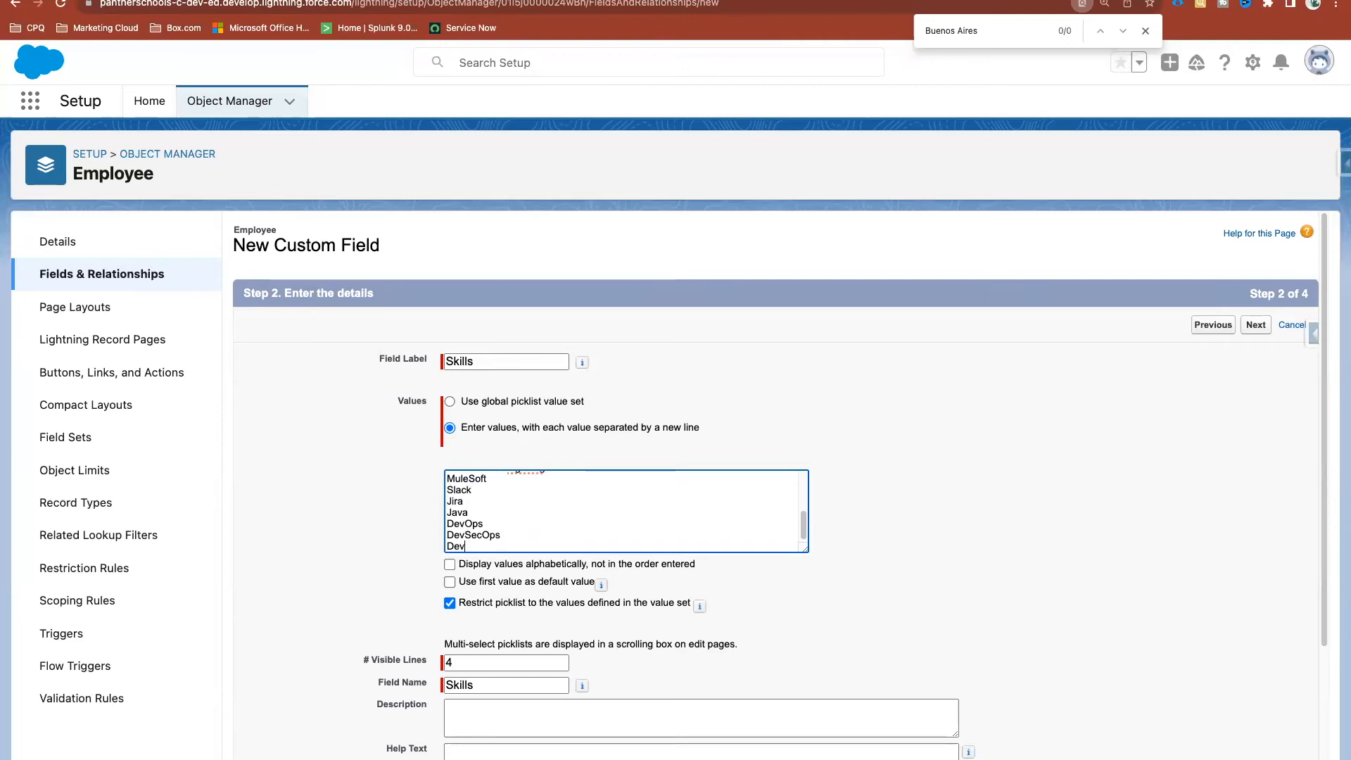
pyautogui.write('Ops Center')
pyautogui.press('Return')
pyautogui.write('Informatica')
pyautogui.press('Return')
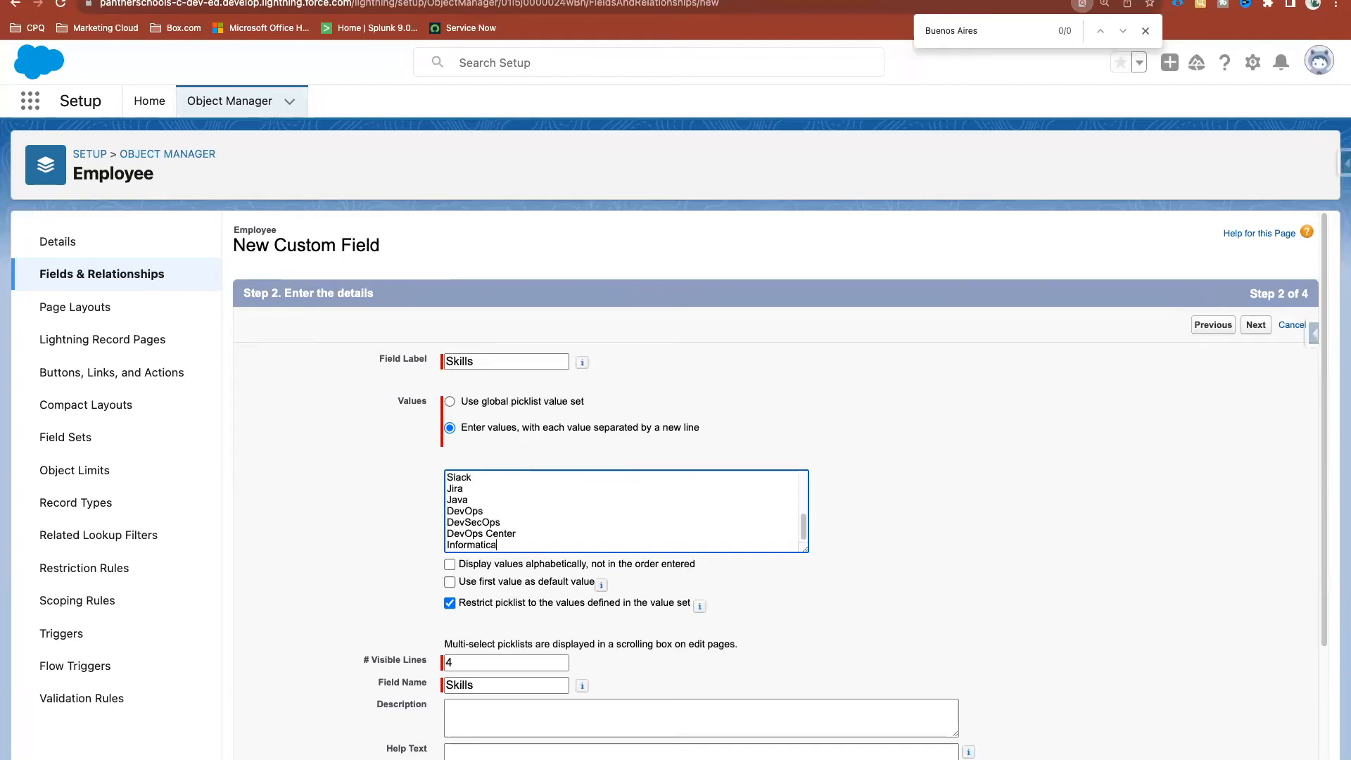
pyautogui.write('Node.js')
pyautogui.press('Return')
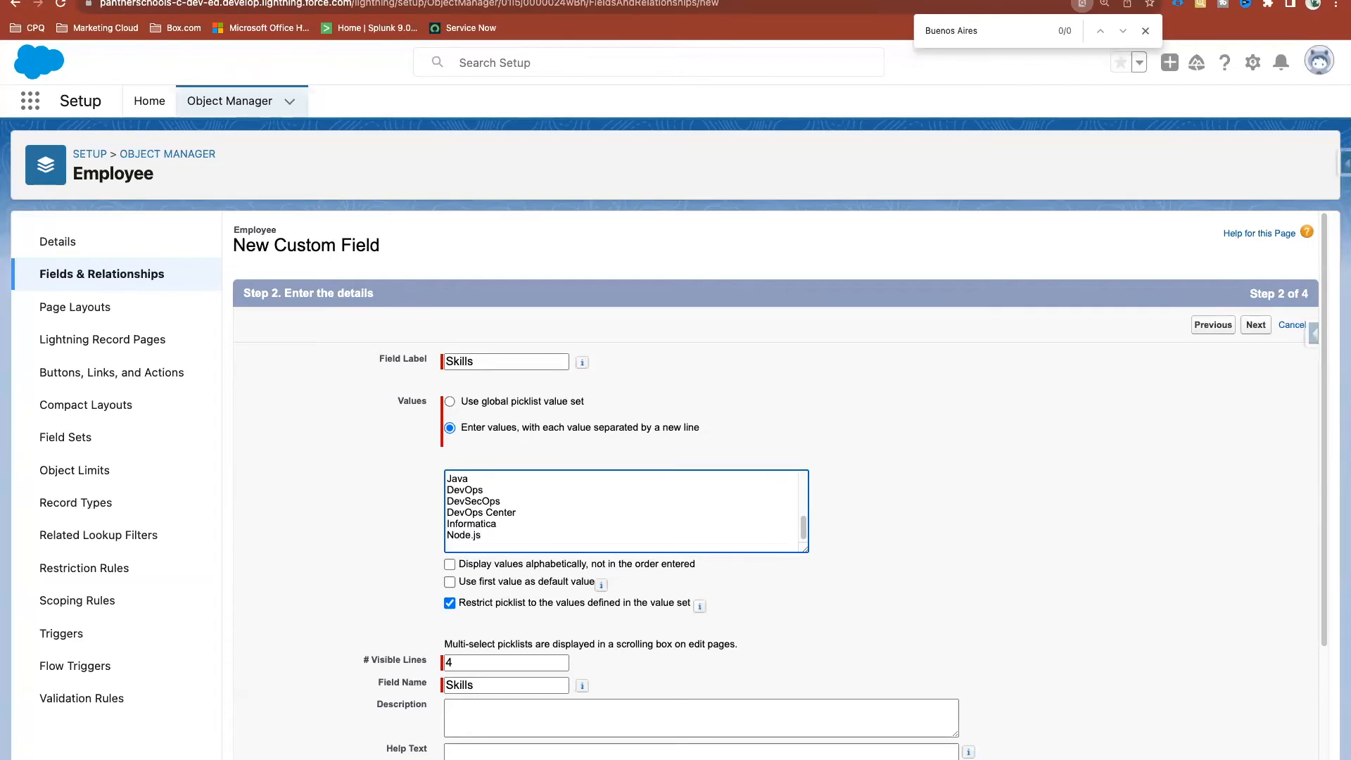
pyautogui.write('React.js')
pyautogui.press('Return')
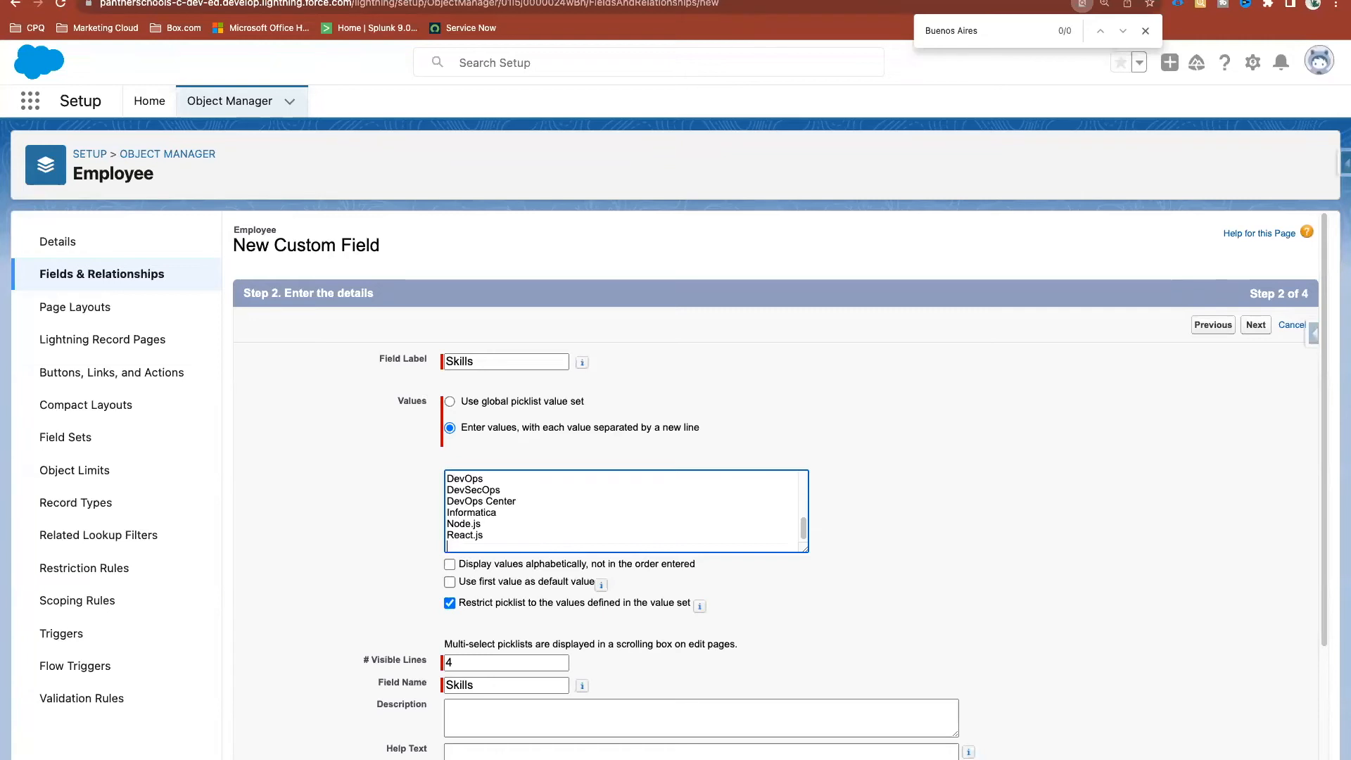
pyautogui.press('BackSpace')
# Change # Visible Lines from 4 to 5
pyautogui.scroll(10, 605, 525)
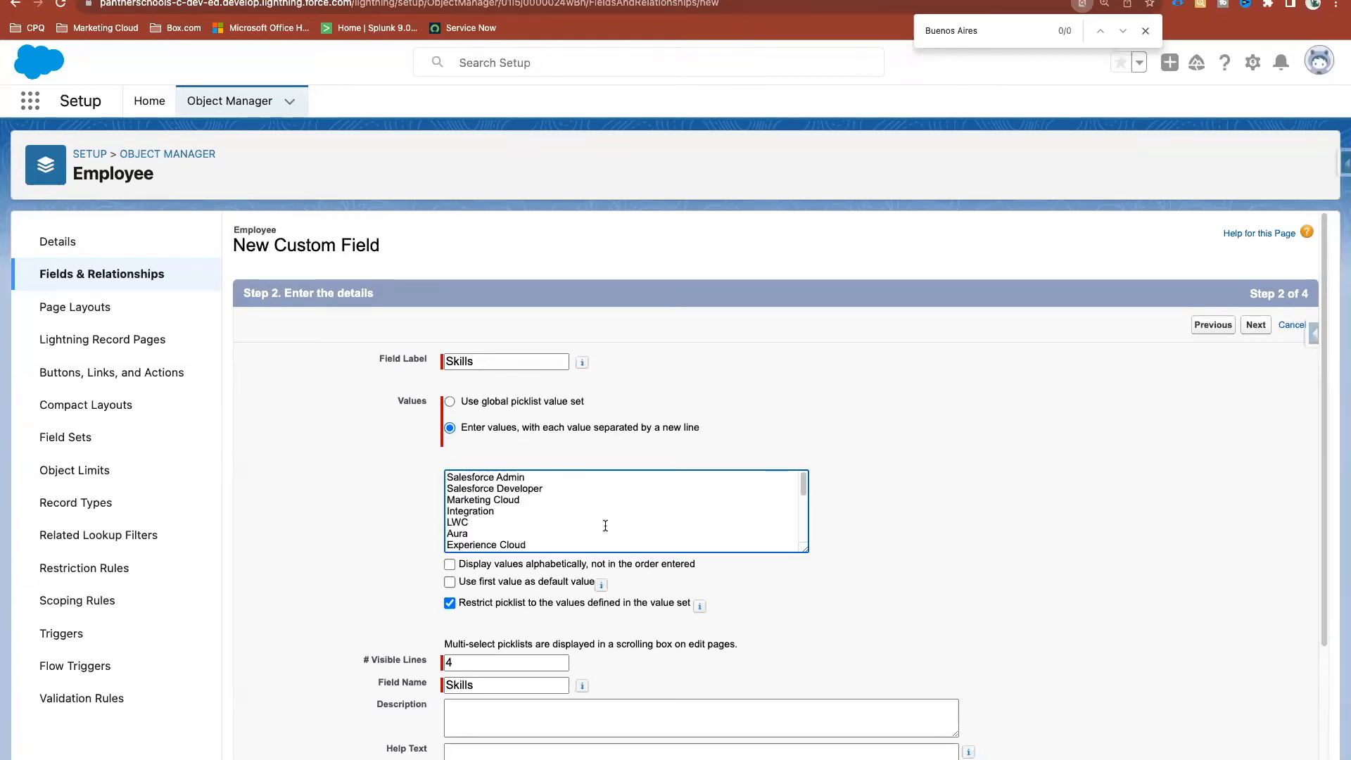
pyautogui.scroll(-10, 553, 469)
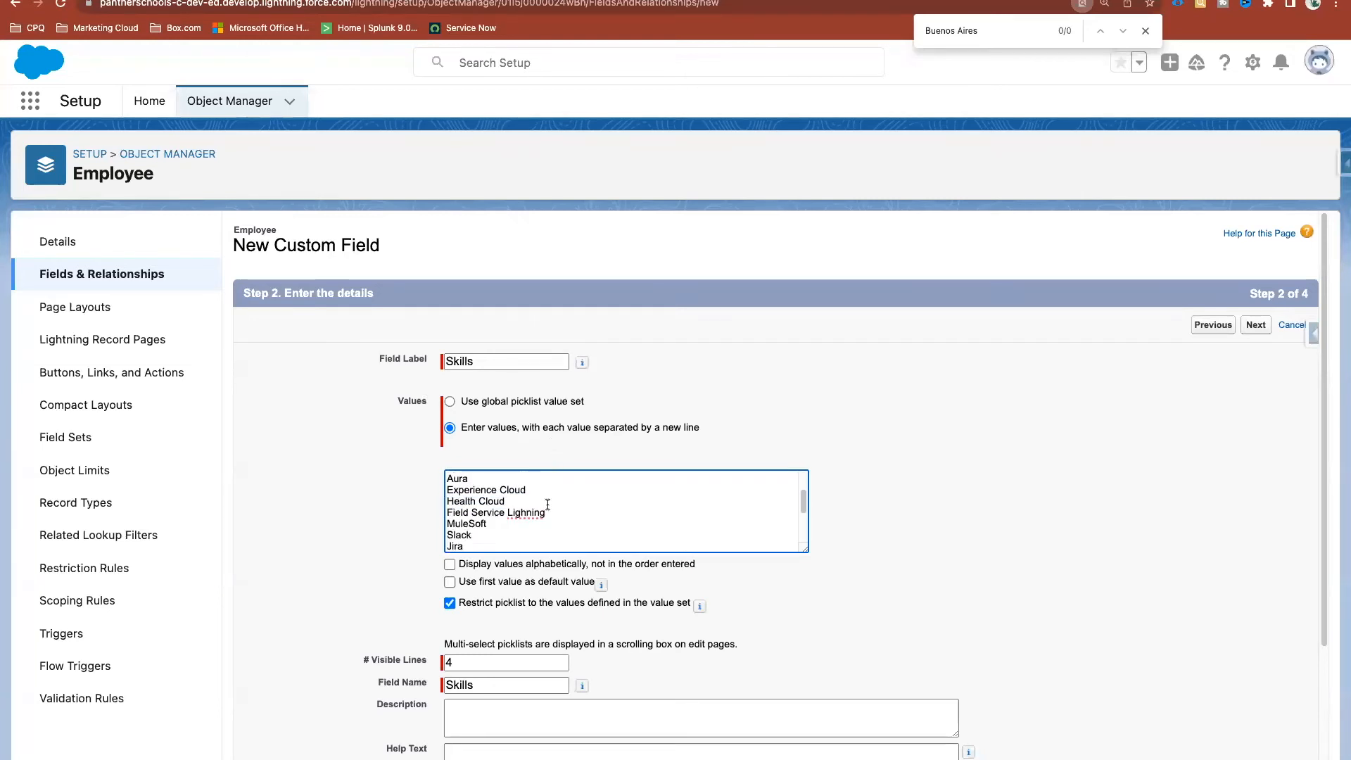
pyautogui.click(478, 662)
pyautogui.press('BackSpace')
pyautogui.write('2')
pyautogui.press('BackSpace')
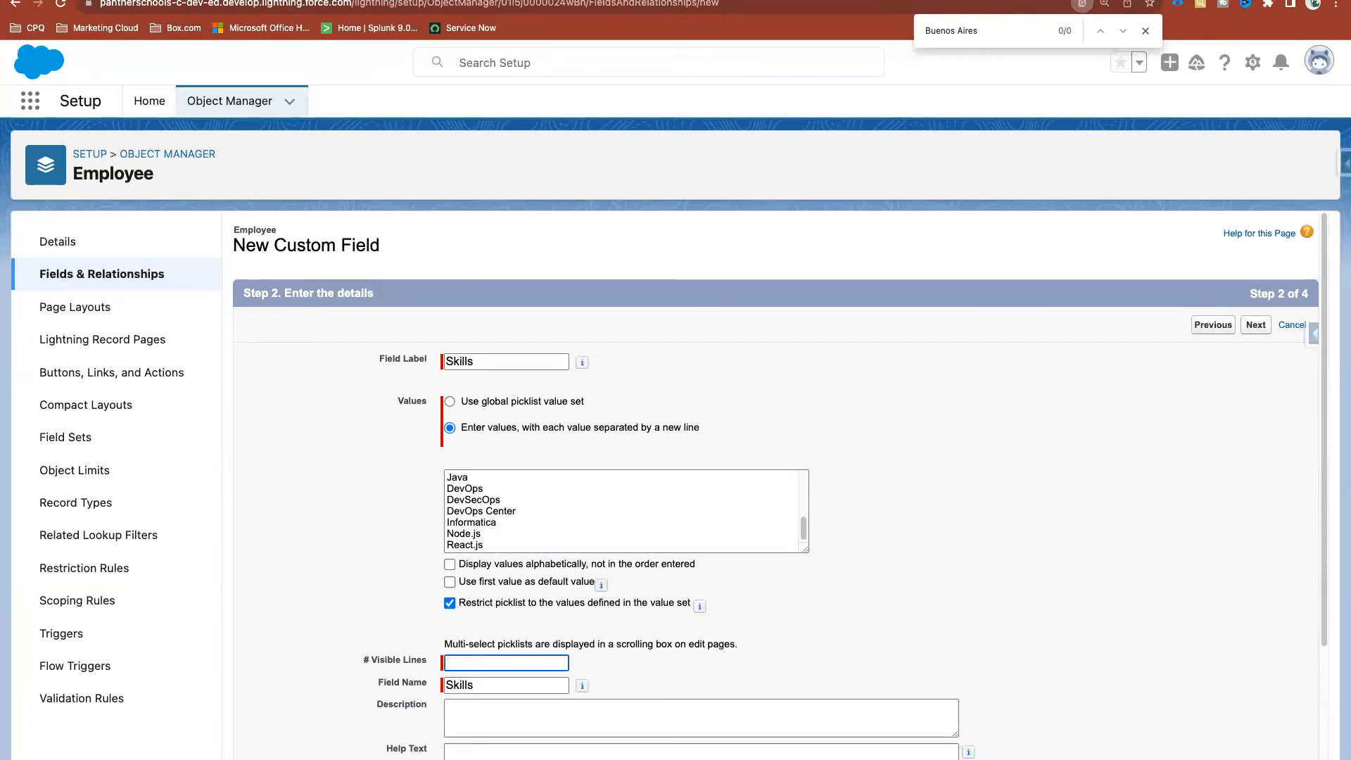
pyautogui.write('5')
pyautogui.click(877, 644)
# Accept default field-level security and page layouts, and save the Skills field
pyautogui.click(1257, 325)
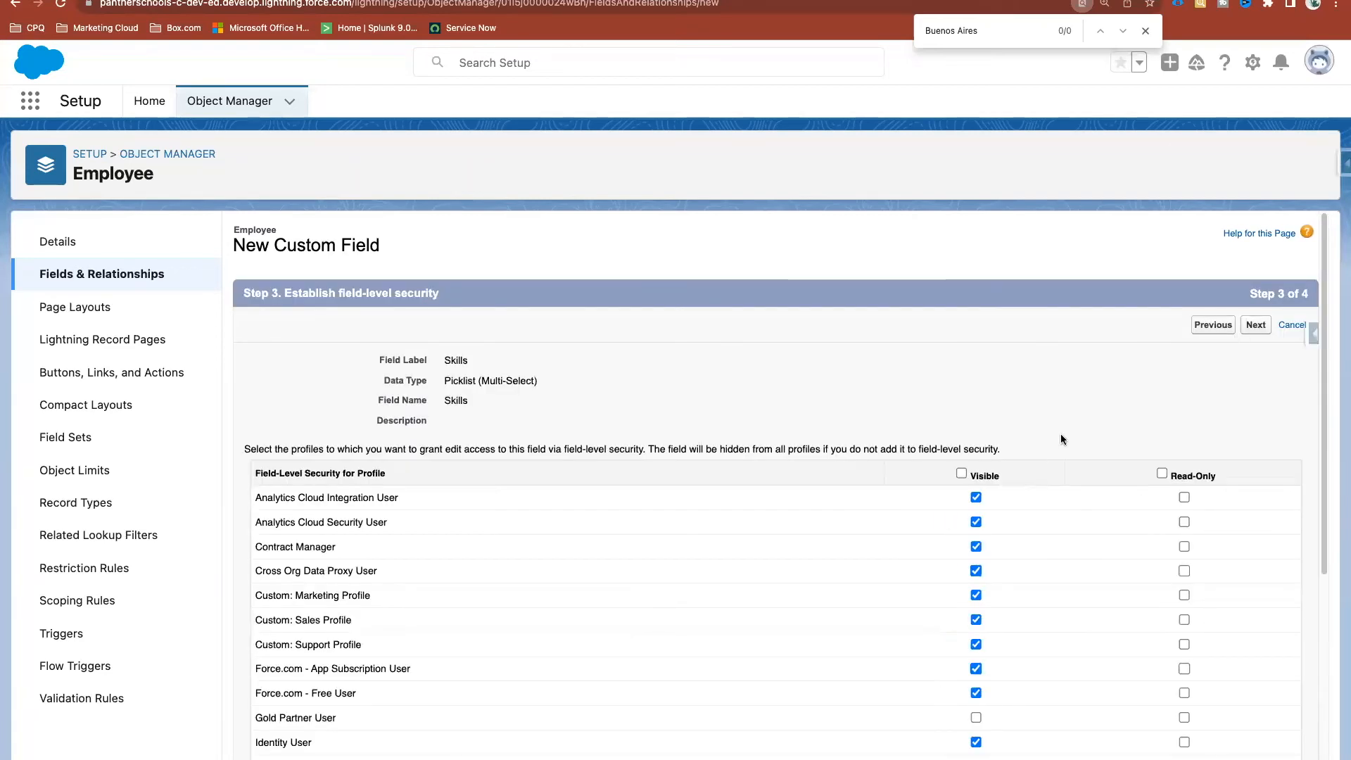
pyautogui.click(1257, 325)
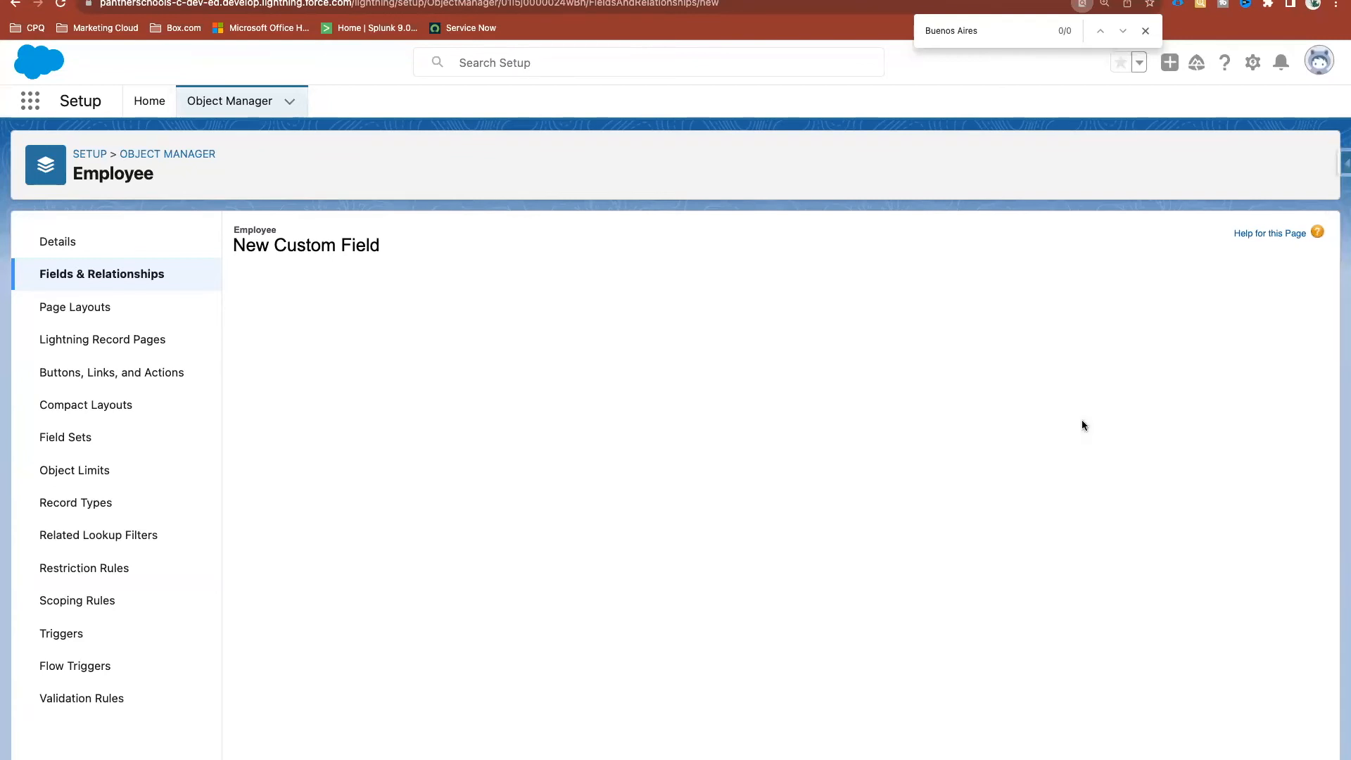
pyautogui.click(1267, 326)
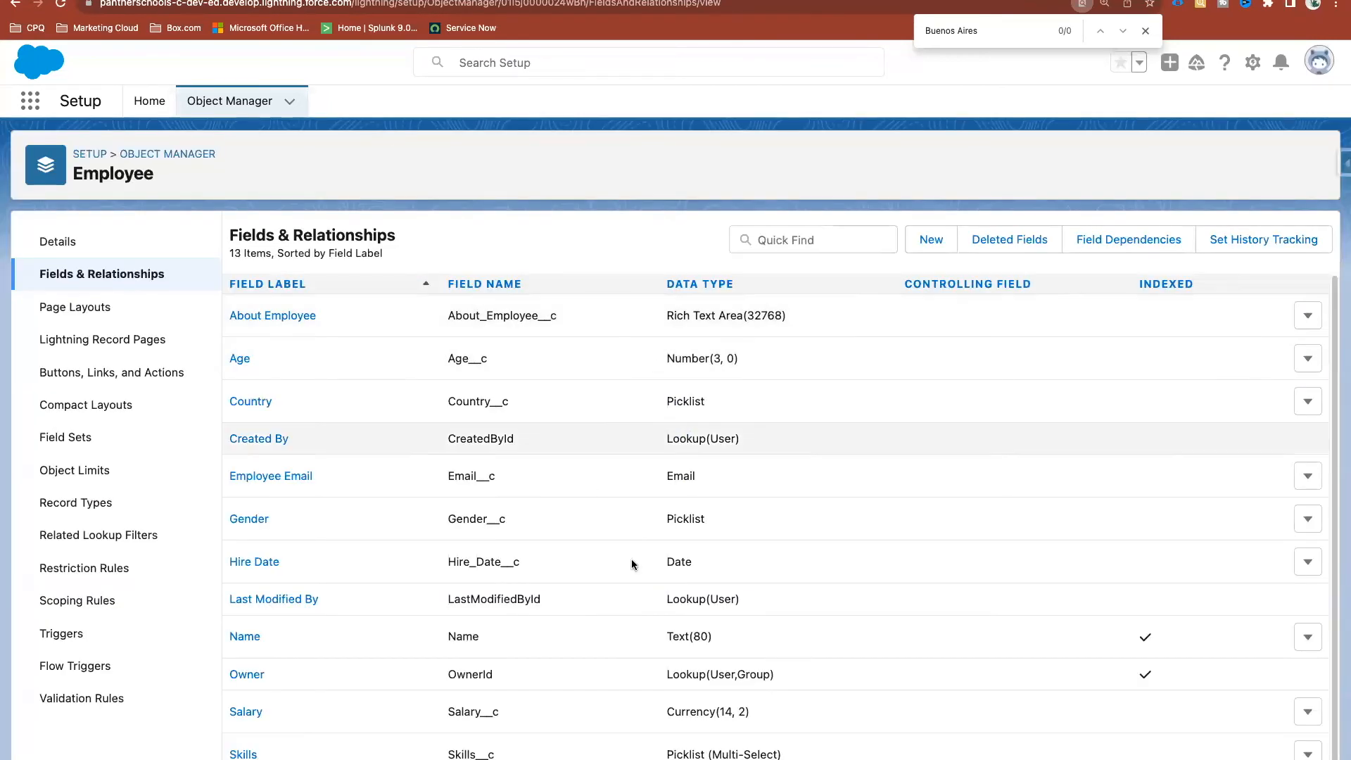
pyautogui.scroll(-1, 632, 559)
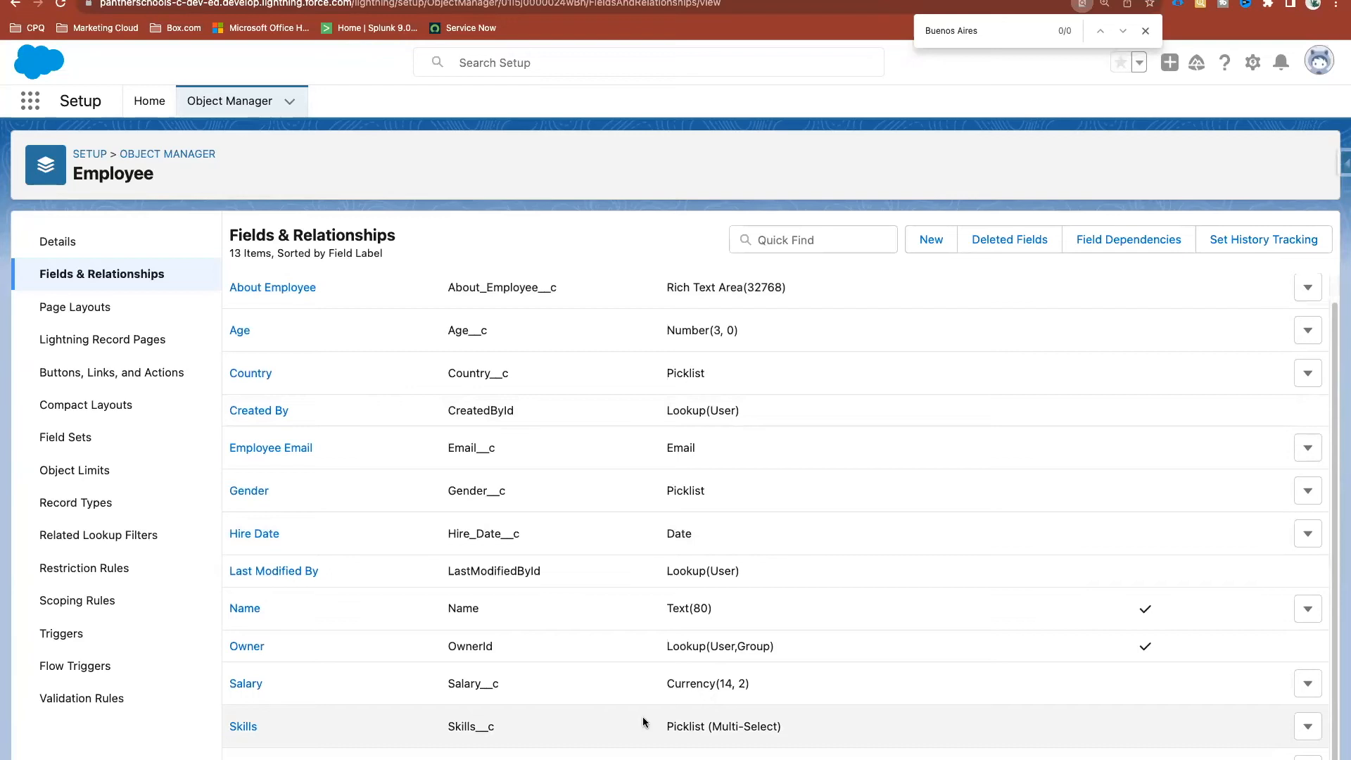
pyautogui.scroll(1, 576, 525)
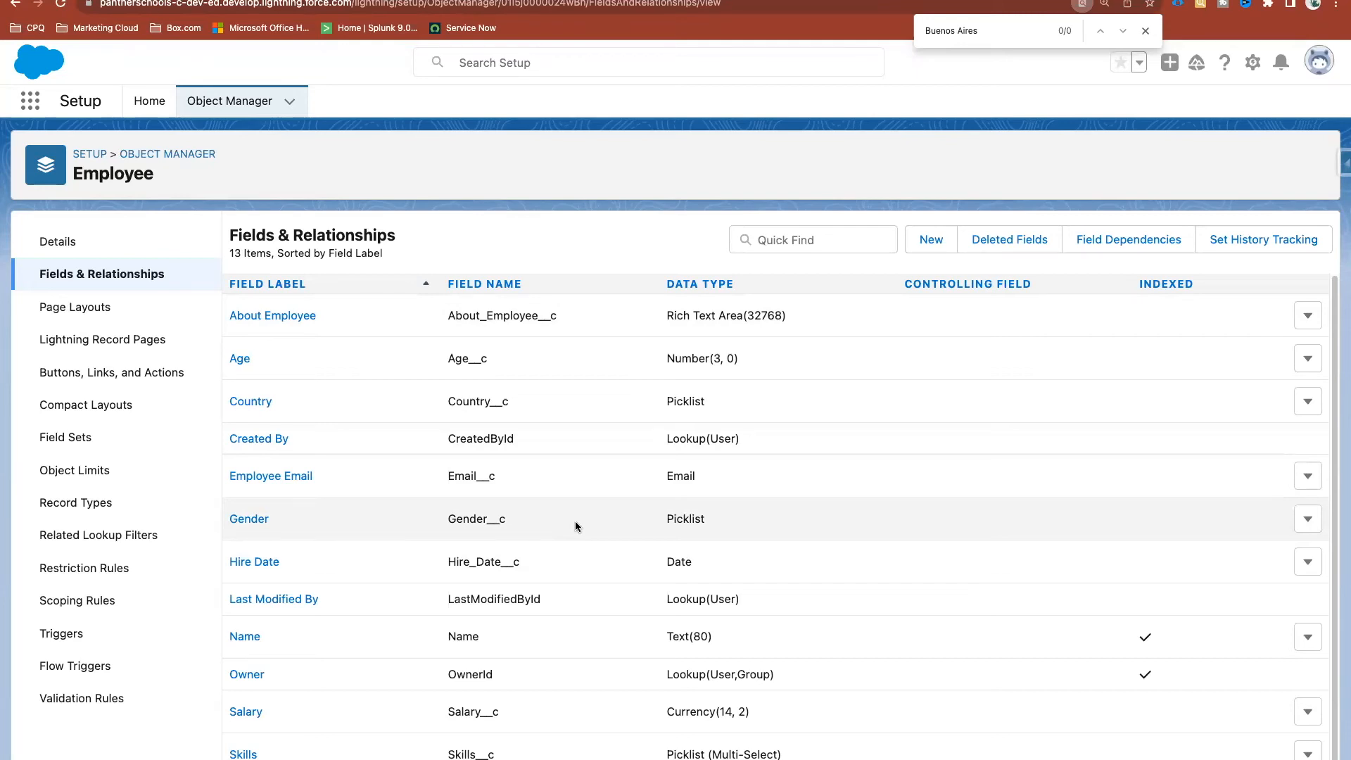
# Start a new Checkbox field labelled Active?, field name Active, default Unchecked
pyautogui.click(925, 247)
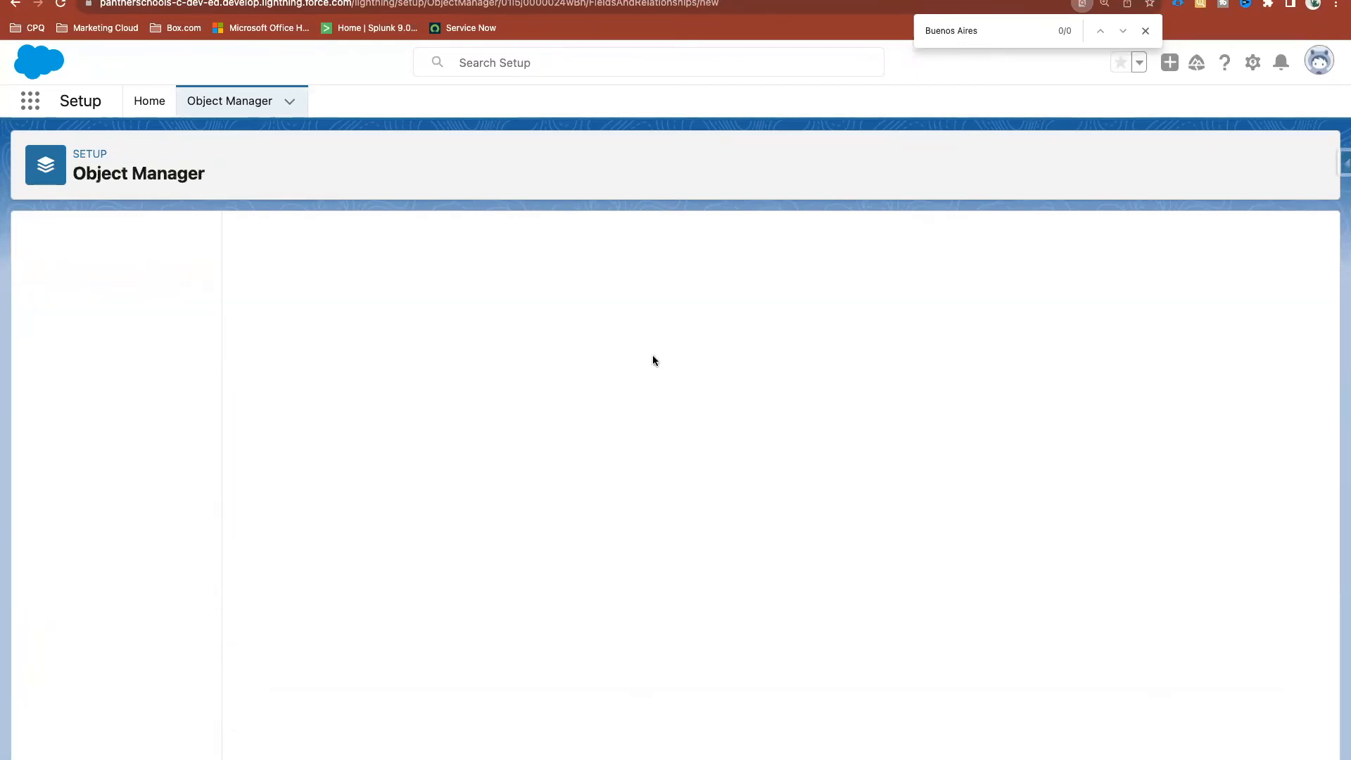
pyautogui.scroll(-6, 420, 428)
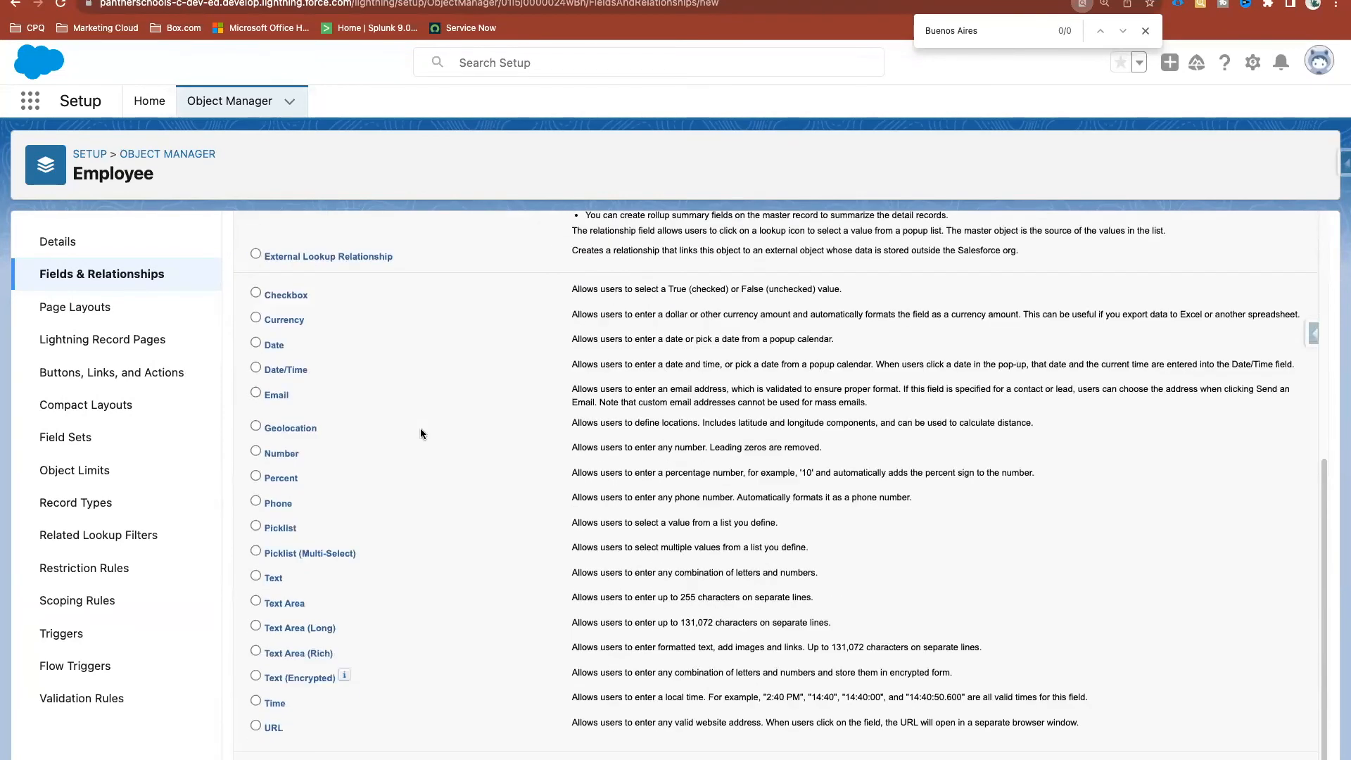
pyautogui.click(273, 296)
pyautogui.click(1256, 759)
pyautogui.write('Active?')
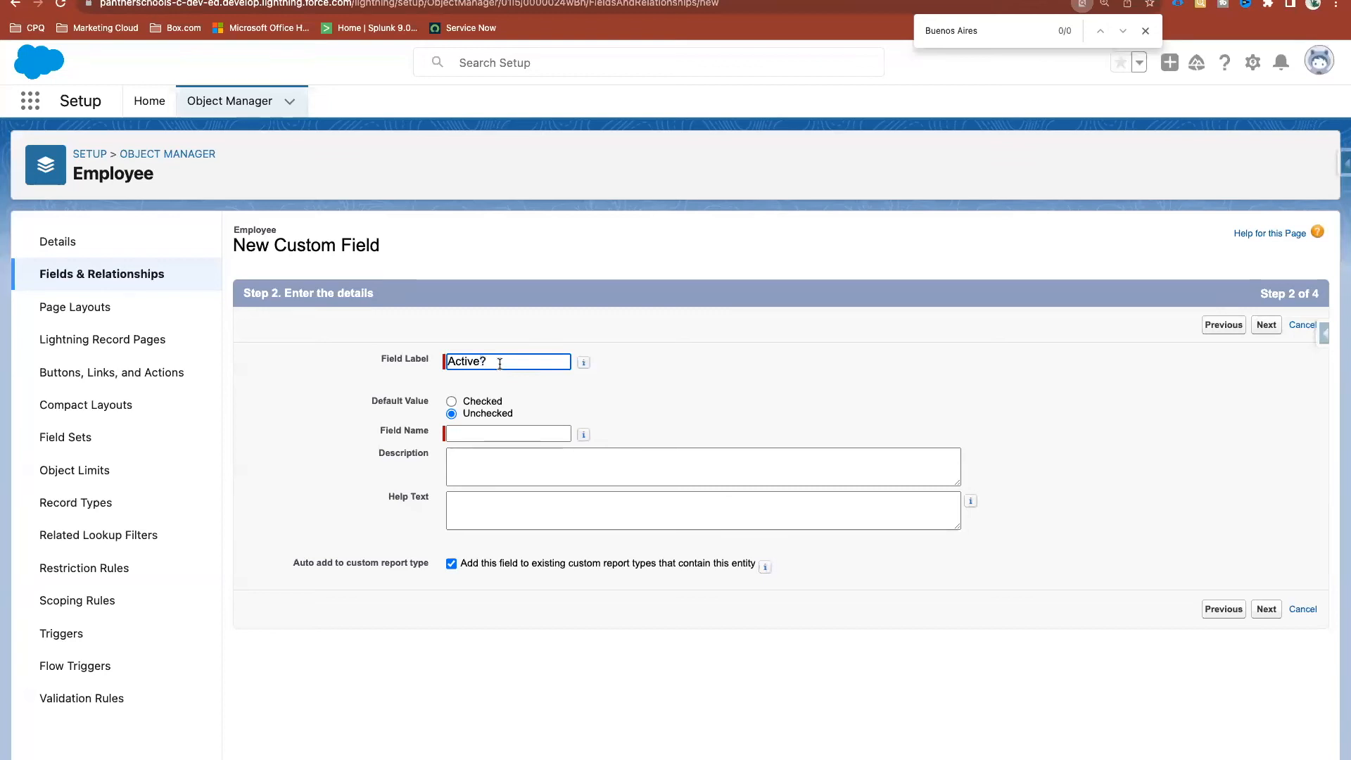
pyautogui.click(546, 387)
pyautogui.click(501, 432)
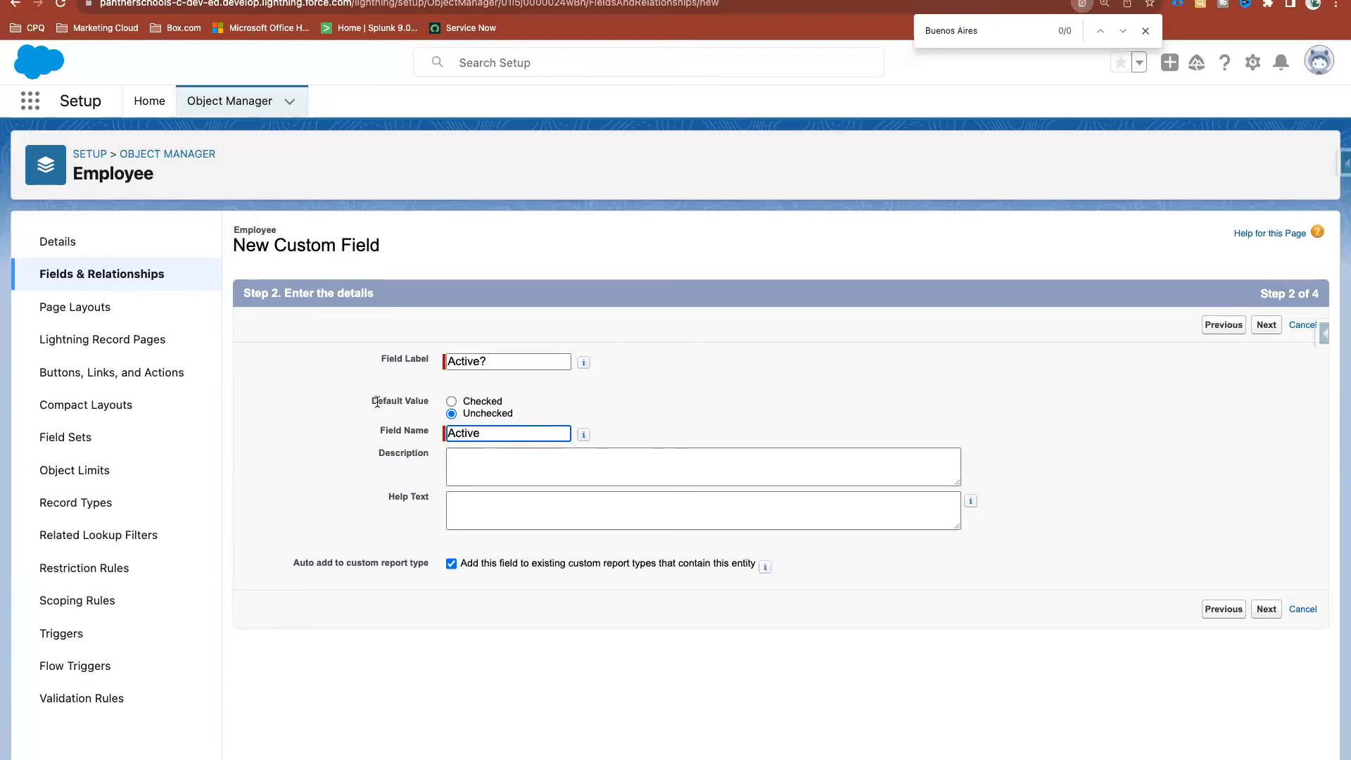
pyautogui.doubleClick(507, 413)
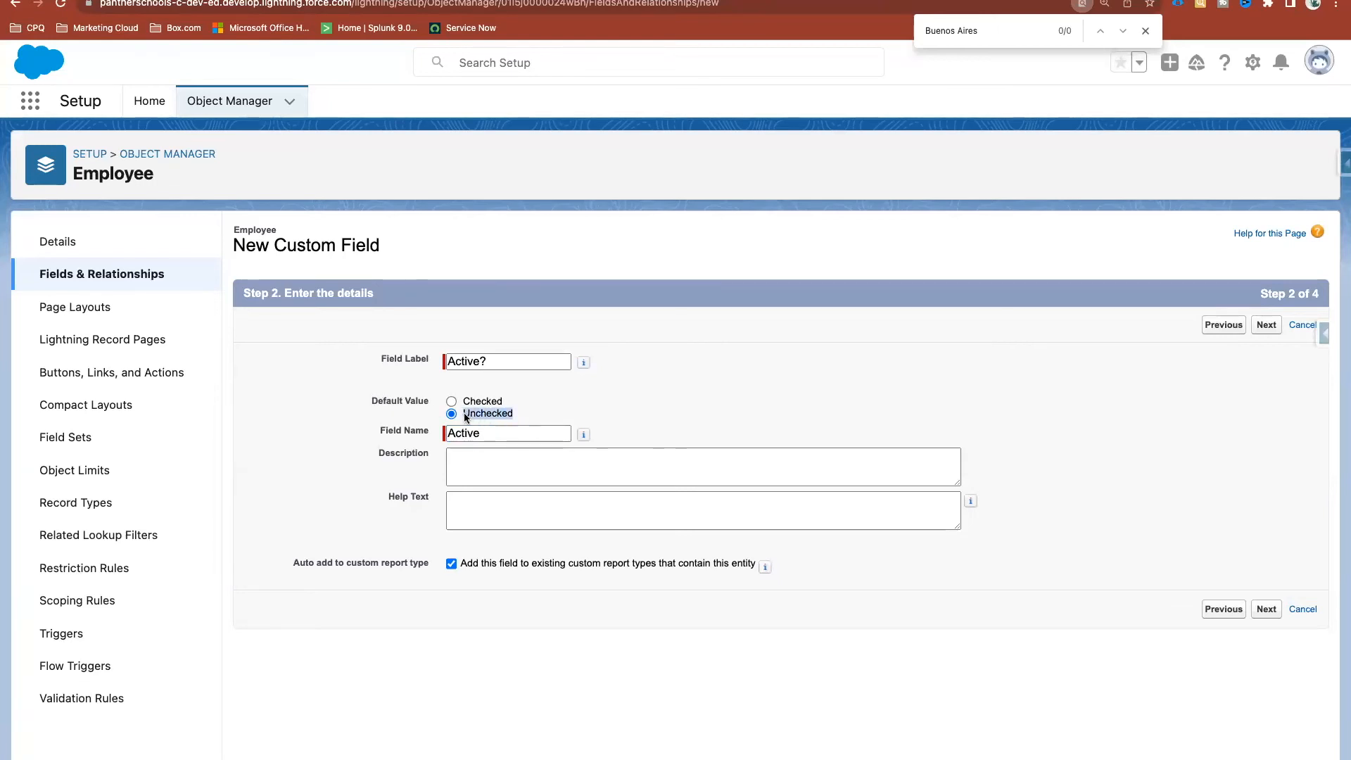
pyautogui.click(546, 413)
# Write help text 'Indicates whether the Employee is active or not. i.e Employee is currently working with us or not.'
pyautogui.click(474, 519)
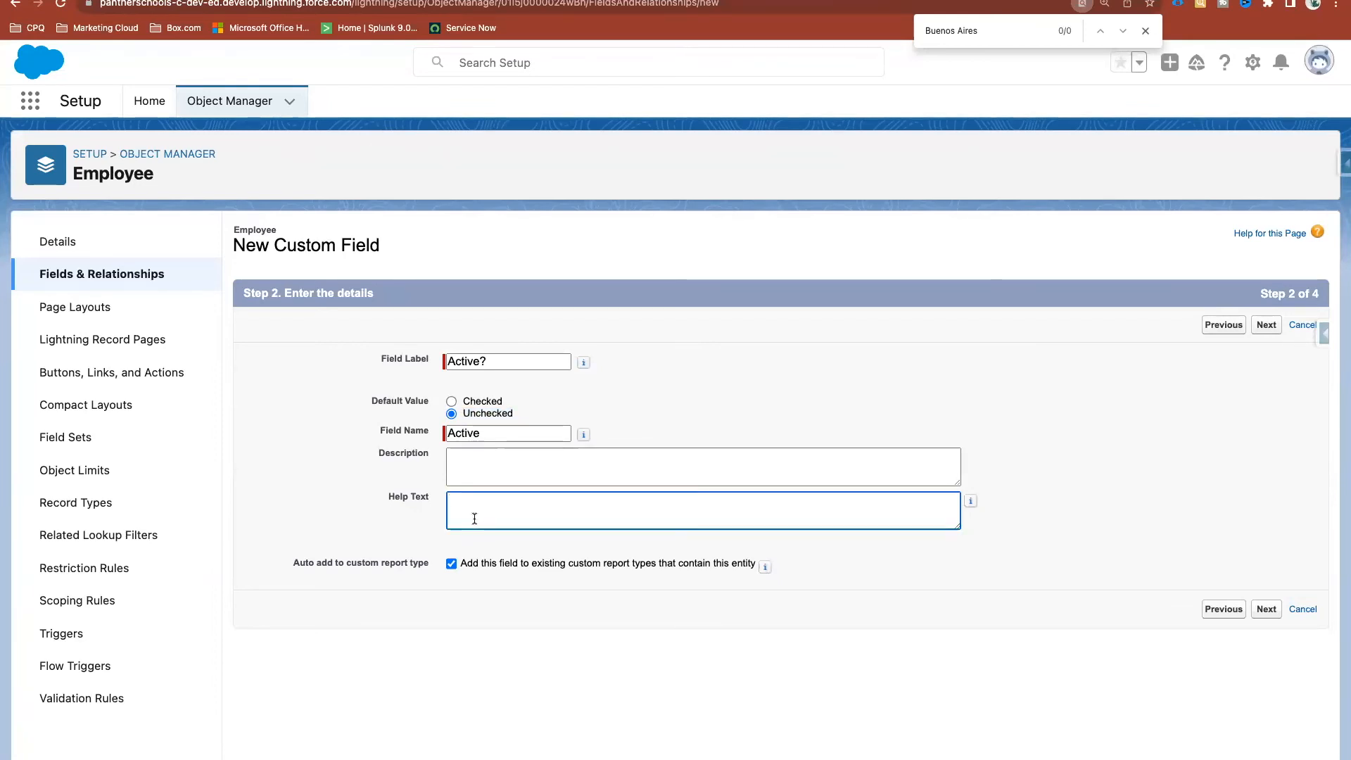
pyautogui.write('Indicates wheather the')
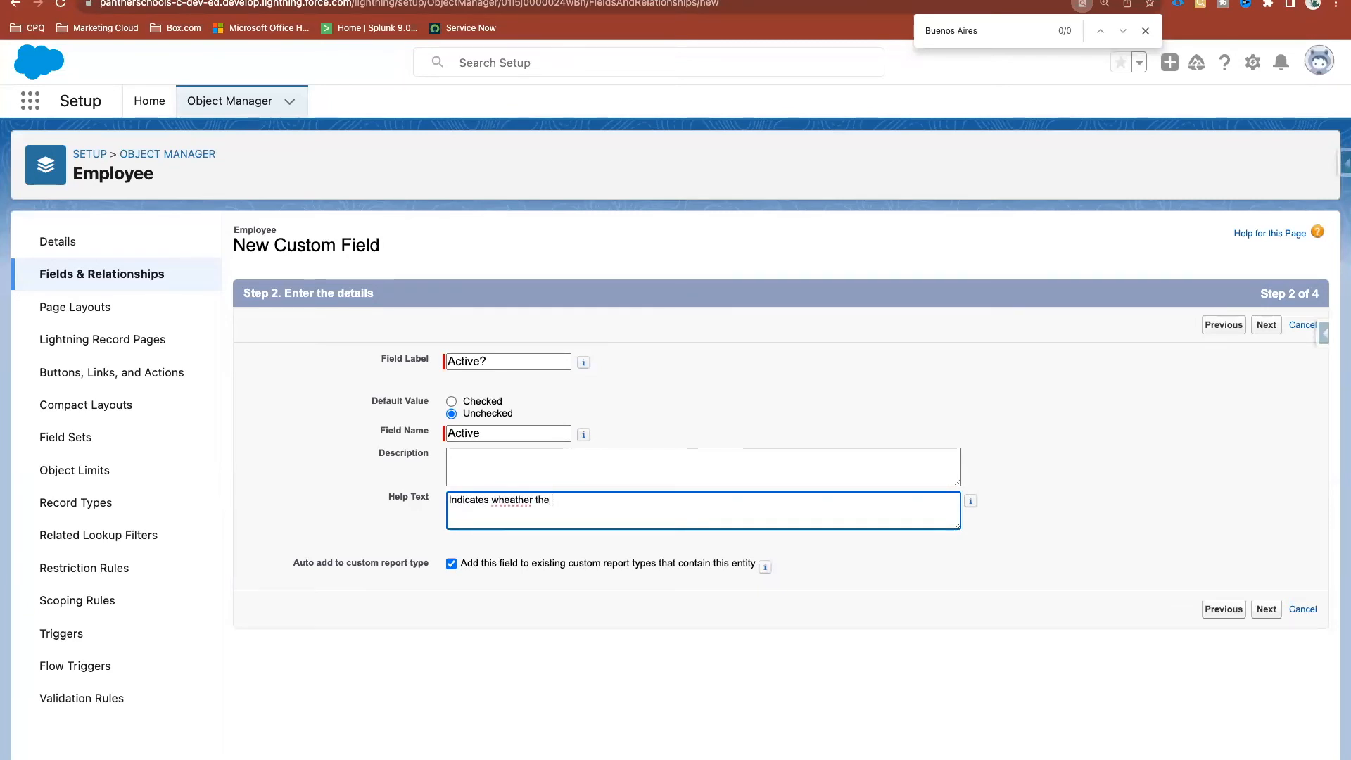
pyautogui.rightClick(513, 502)
pyautogui.press('Escape')
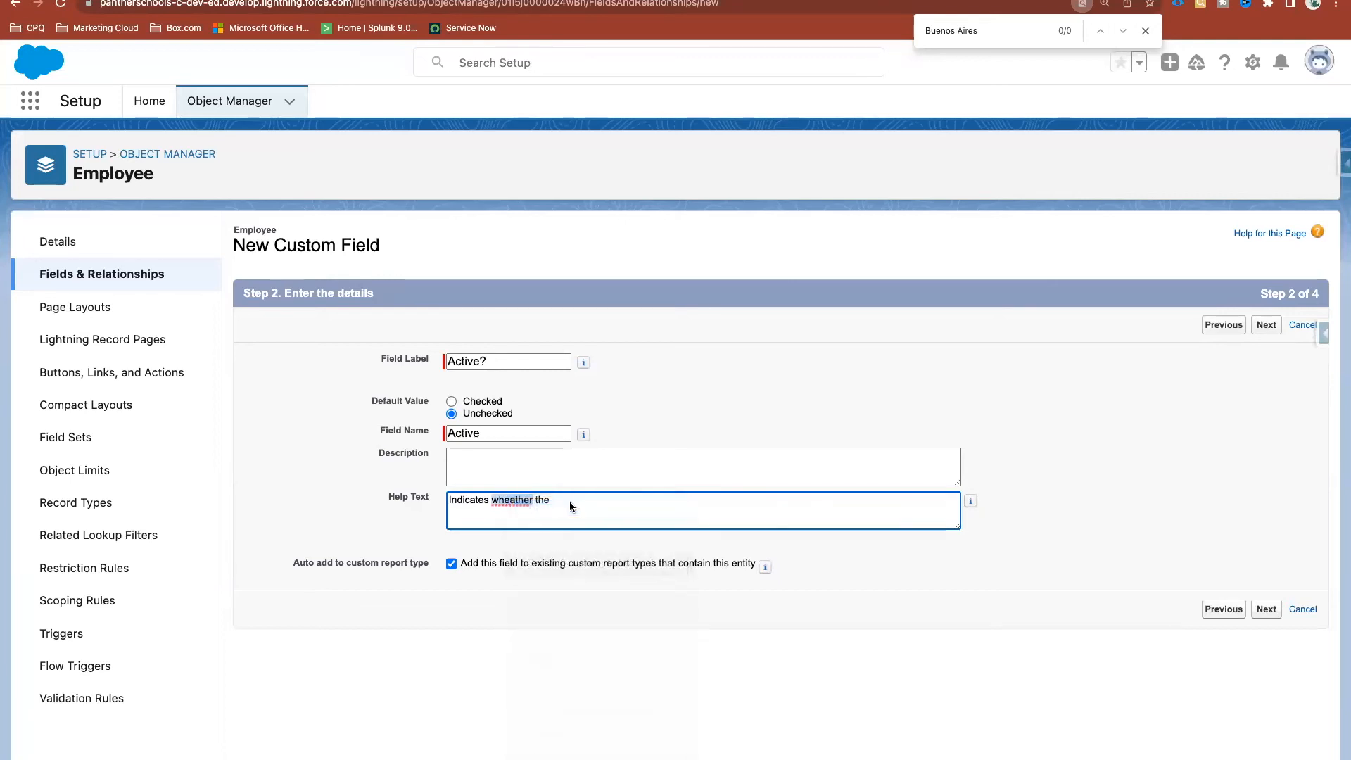
pyautogui.click(572, 507)
pyautogui.write('Emplo')
pyautogui.write('yee is ac')
pyautogui.write('e or ')
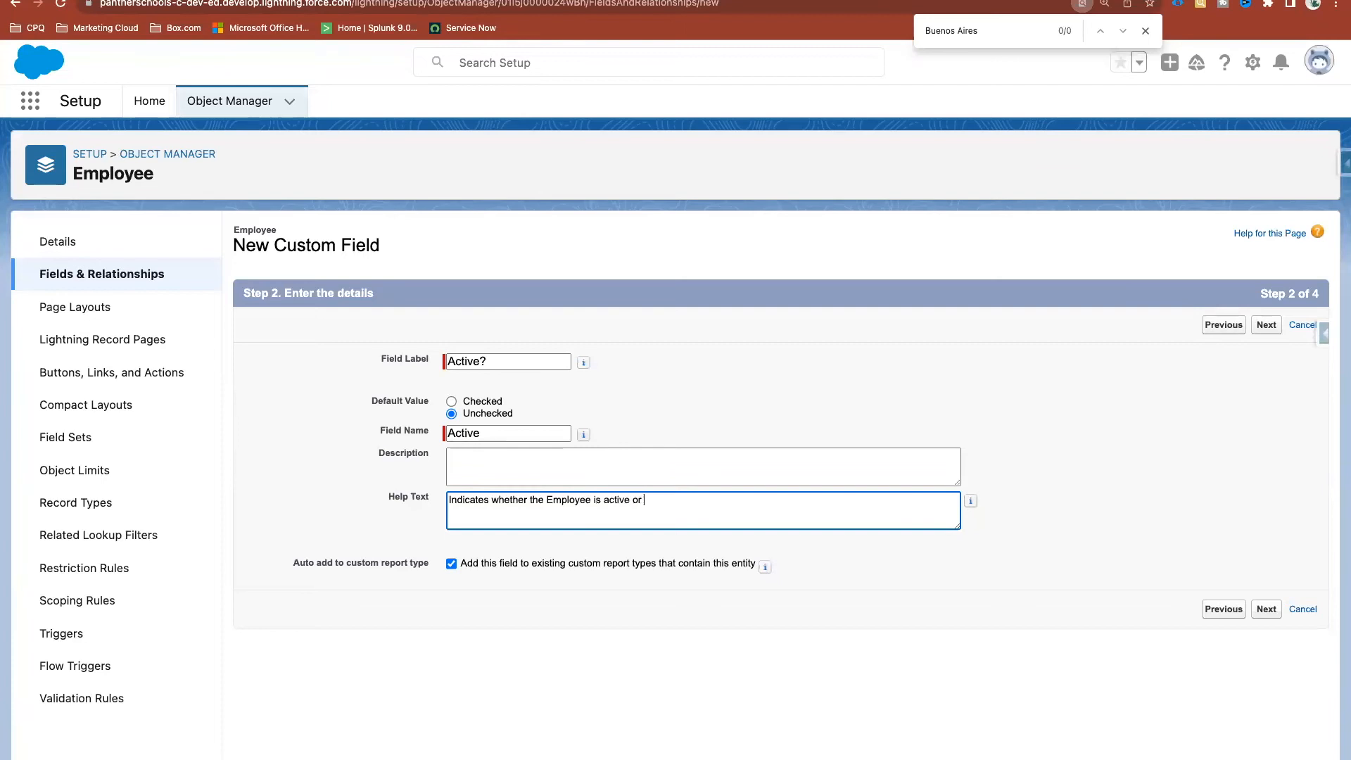
pyautogui.write('not. i.e E')
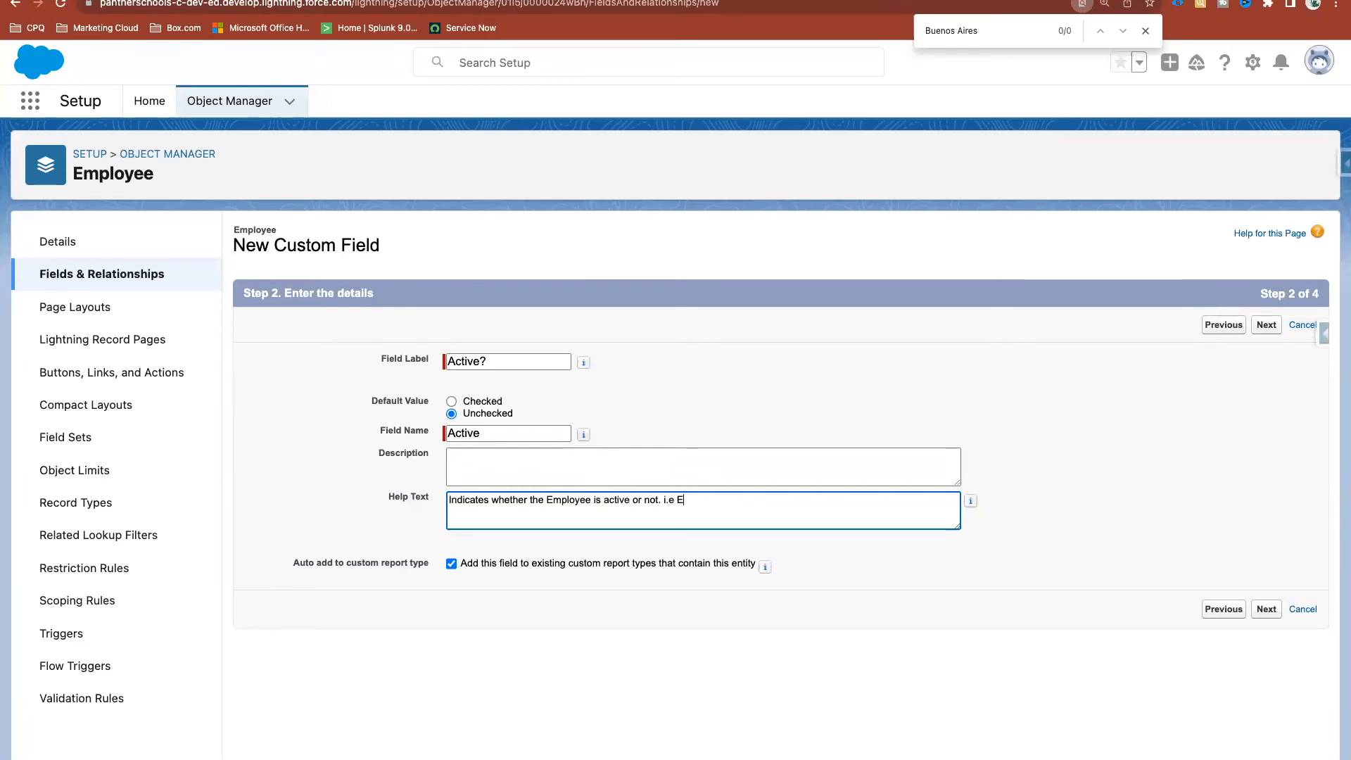
pyautogui.write('mployee is currently ')
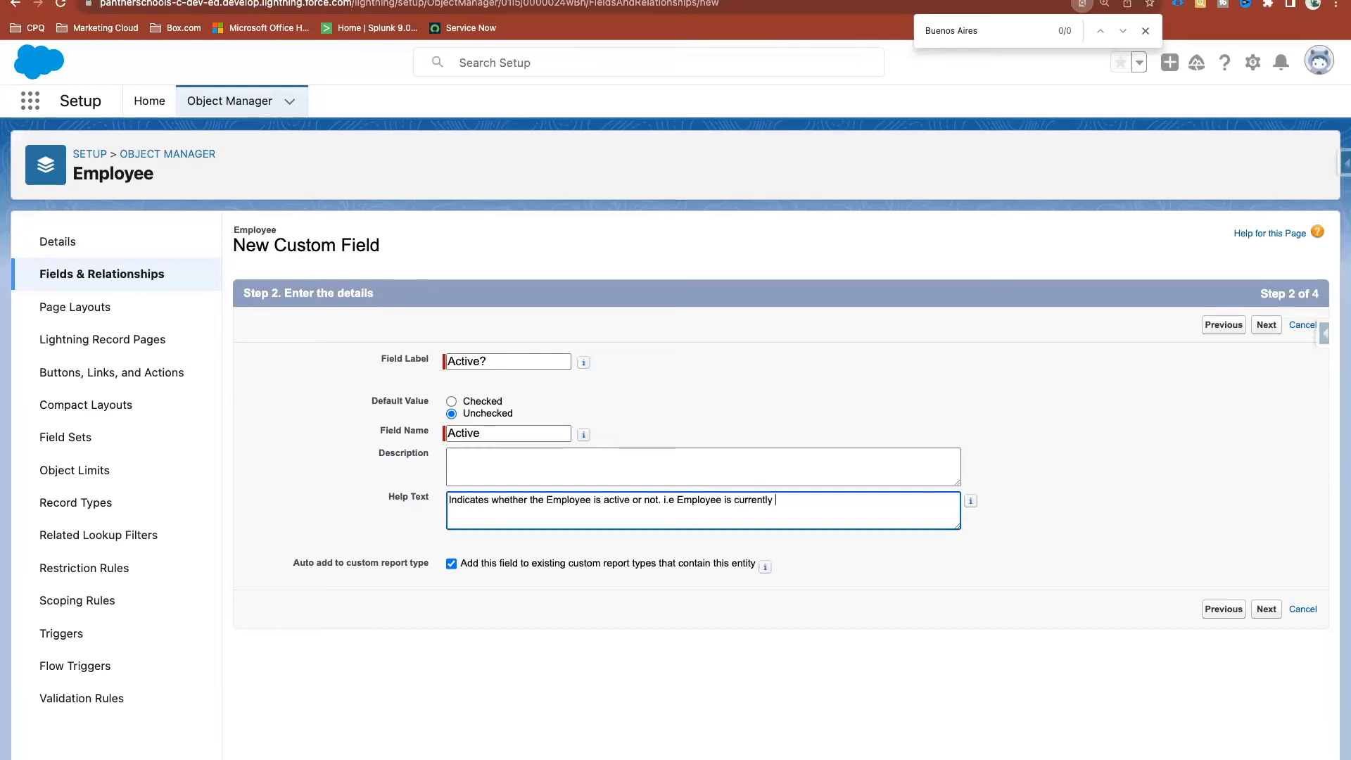
pyautogui.write('working witjh')
pyautogui.press('BackSpace')
pyautogui.press('BackSpace')
pyautogui.press('BackSpace')
pyautogui.write('h us or not.')
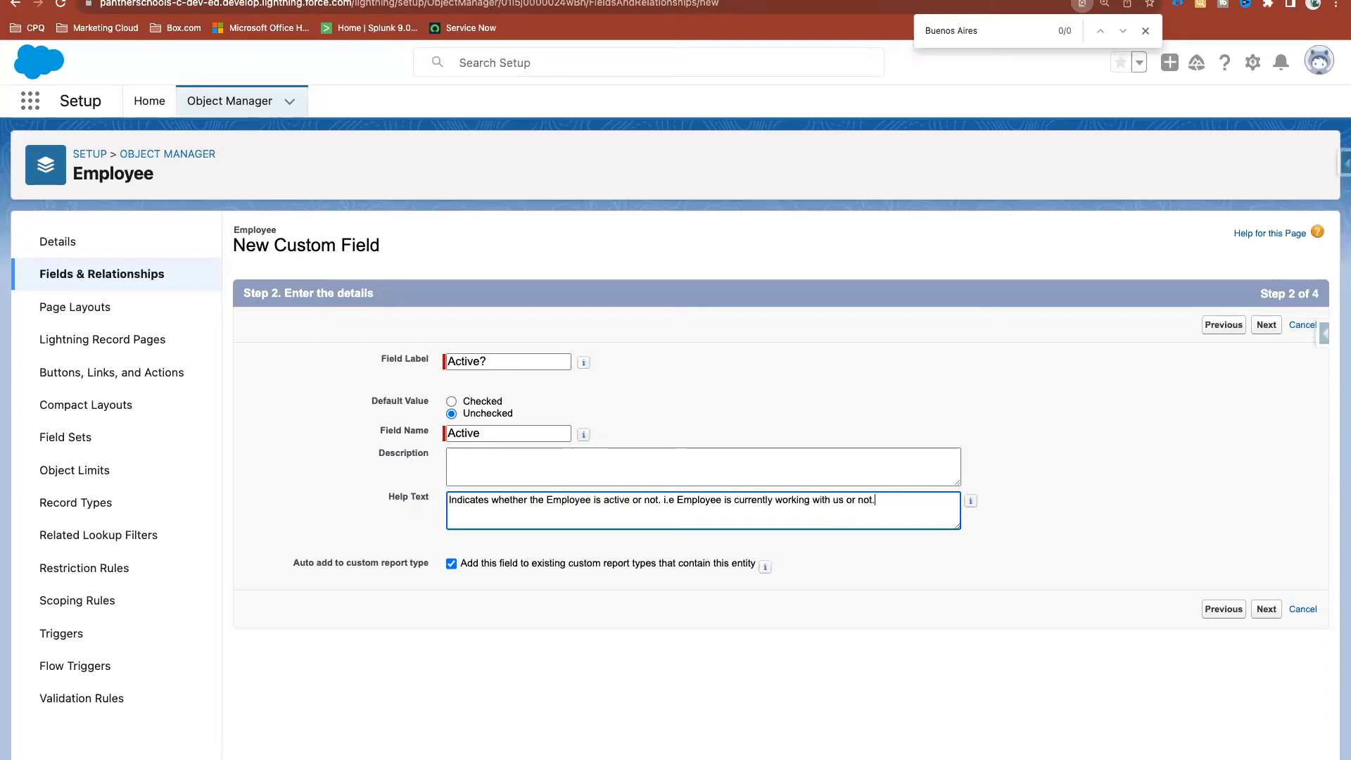
# Copy the help text into the Description and continue to field-level security
pyautogui.hotkey('ctrl', 'a')
pyautogui.hotkey('ctrl', 'c')
pyautogui.click(512, 467)
pyautogui.hotkey('ctrl', 'v')
pyautogui.click(742, 402)
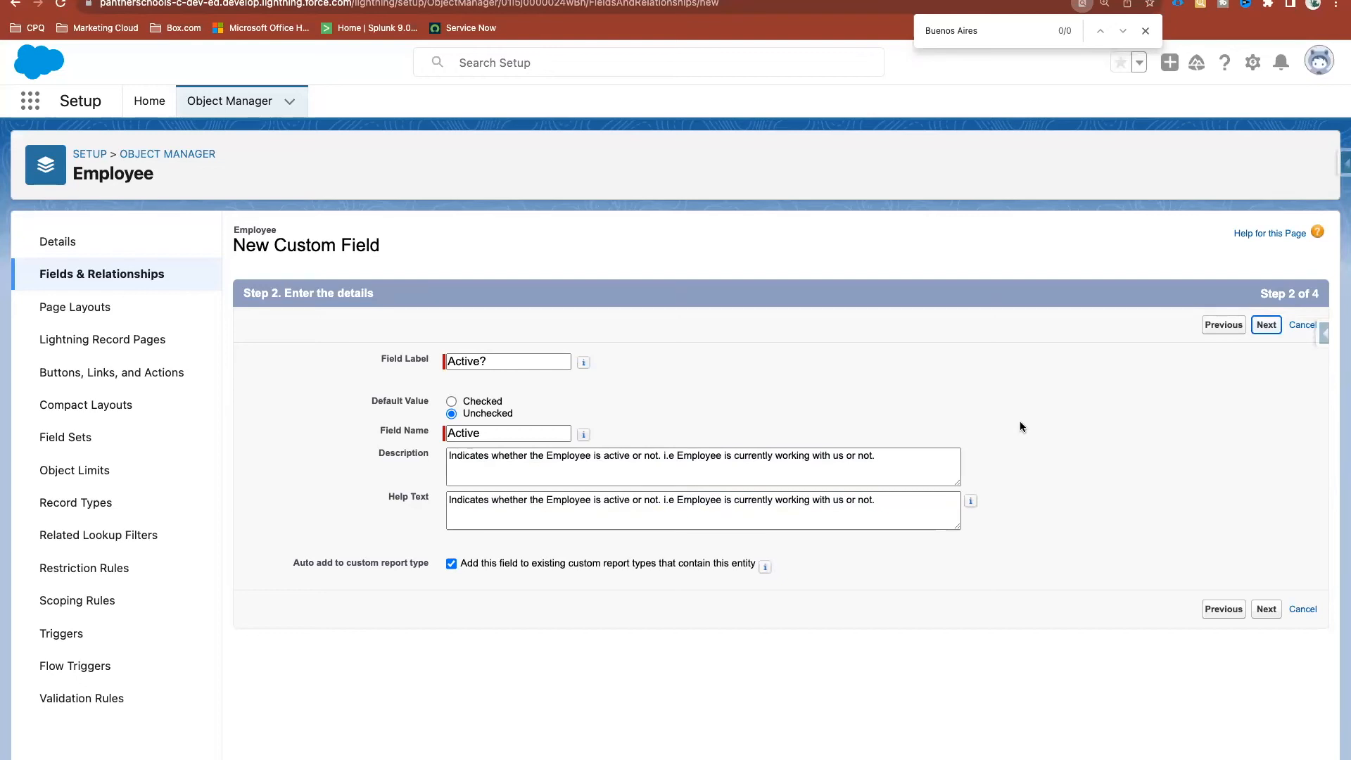
pyautogui.press('Return')
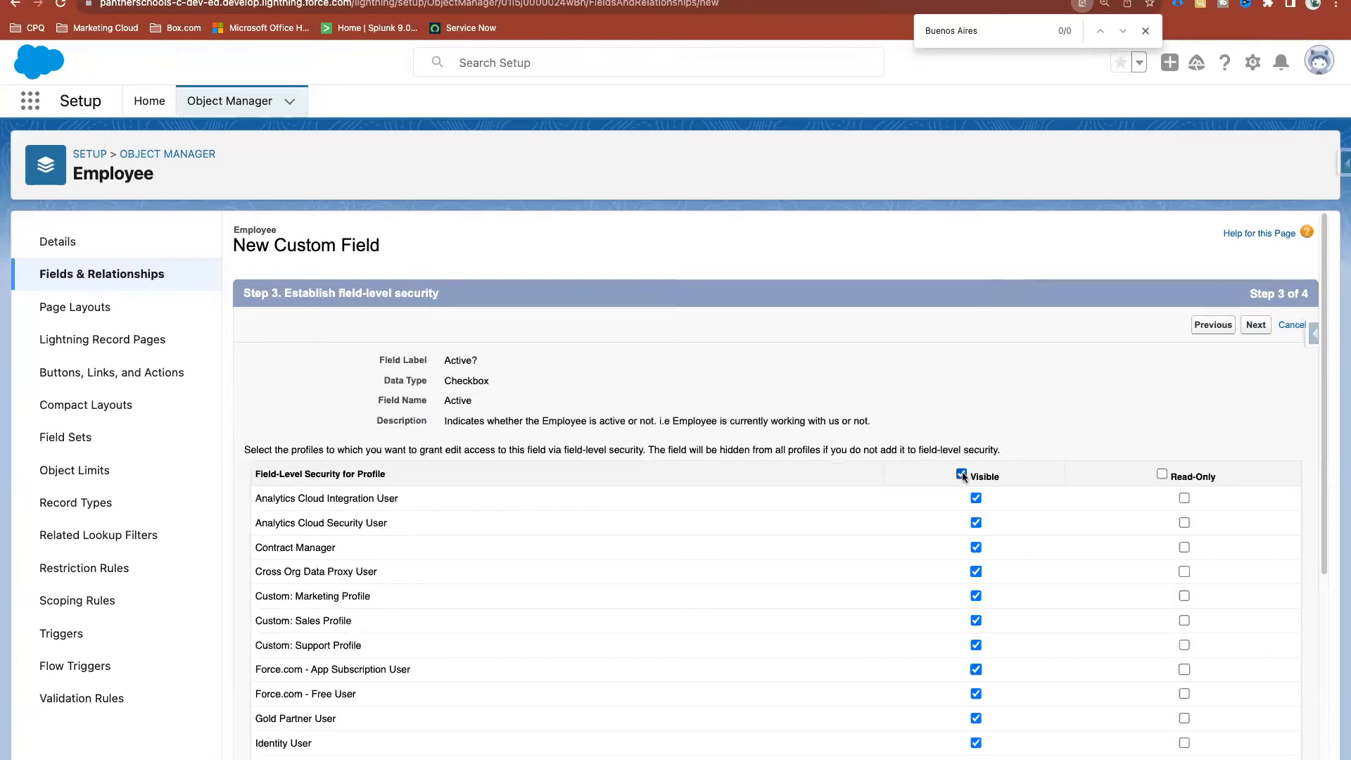
# Skip through page layouts and save the Active? checkbox field
pyautogui.click(1258, 333)
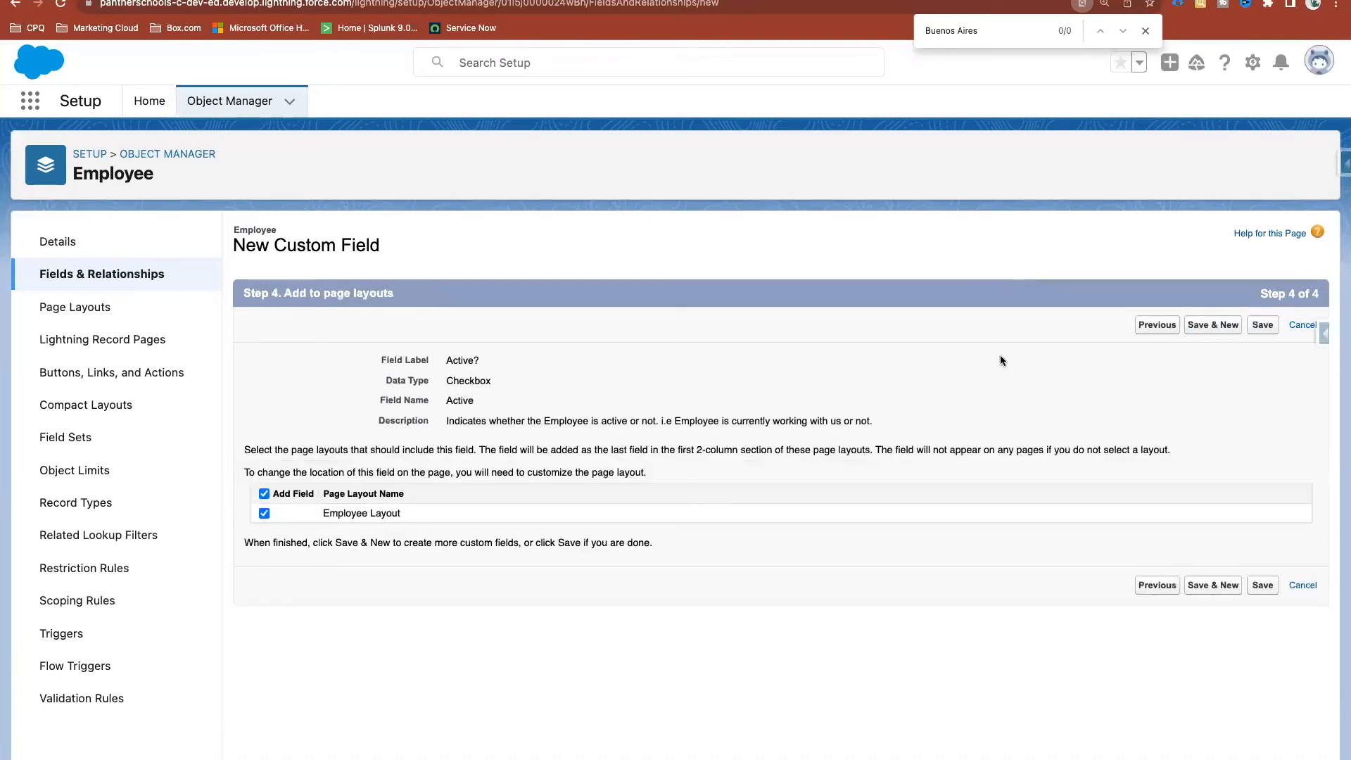
pyautogui.click(1261, 325)
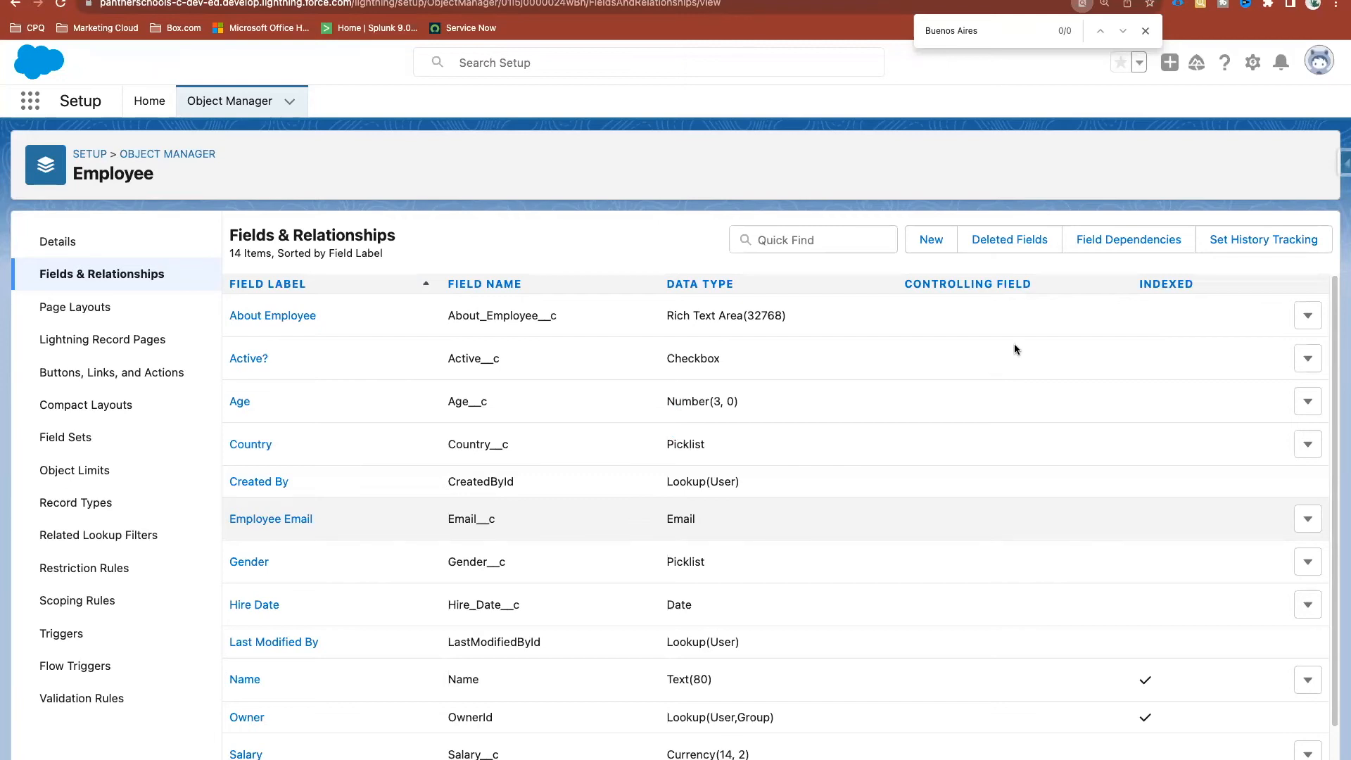
# Open Employee's Field Dependencies, note Country controlling State, and start a new dependency
pyautogui.click(1104, 241)
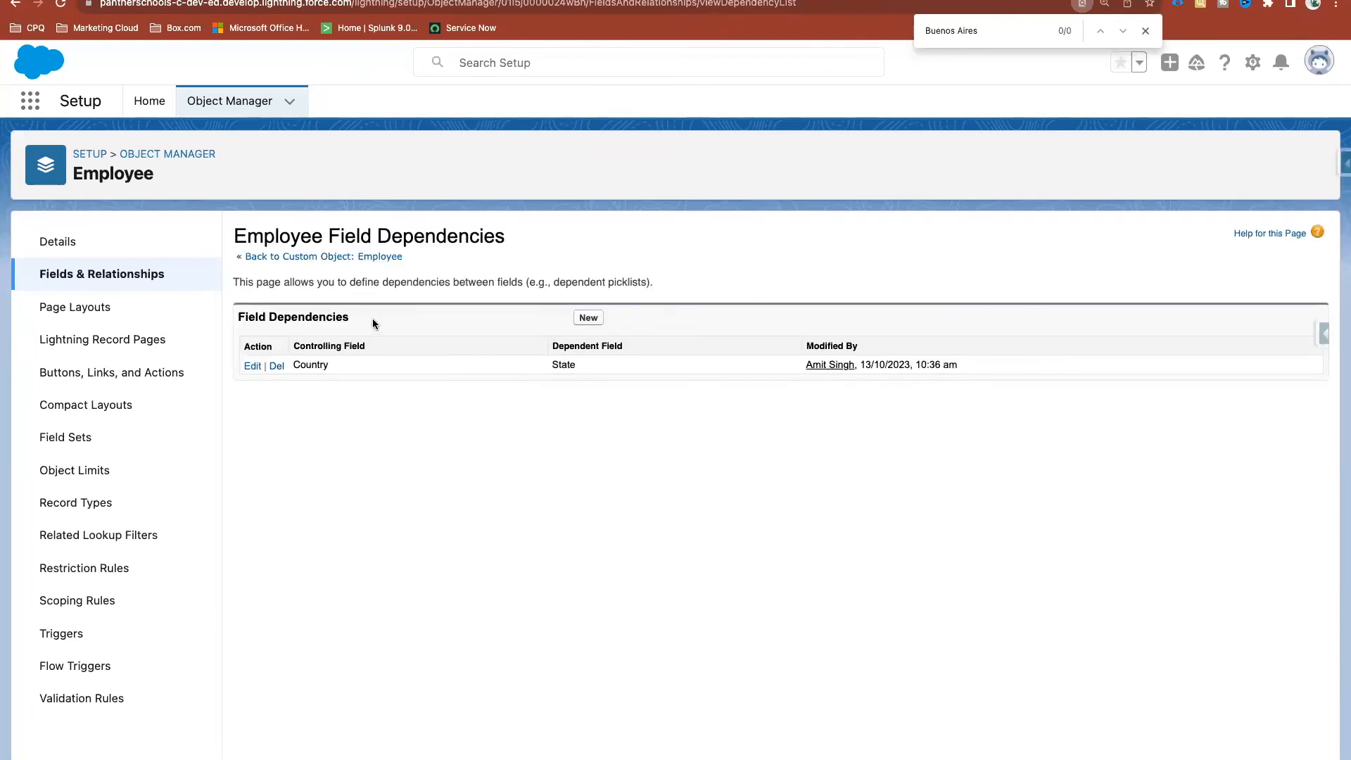
pyautogui.moveTo(373, 320); pyautogui.dragTo(241, 321)
pyautogui.doubleClick(318, 367)
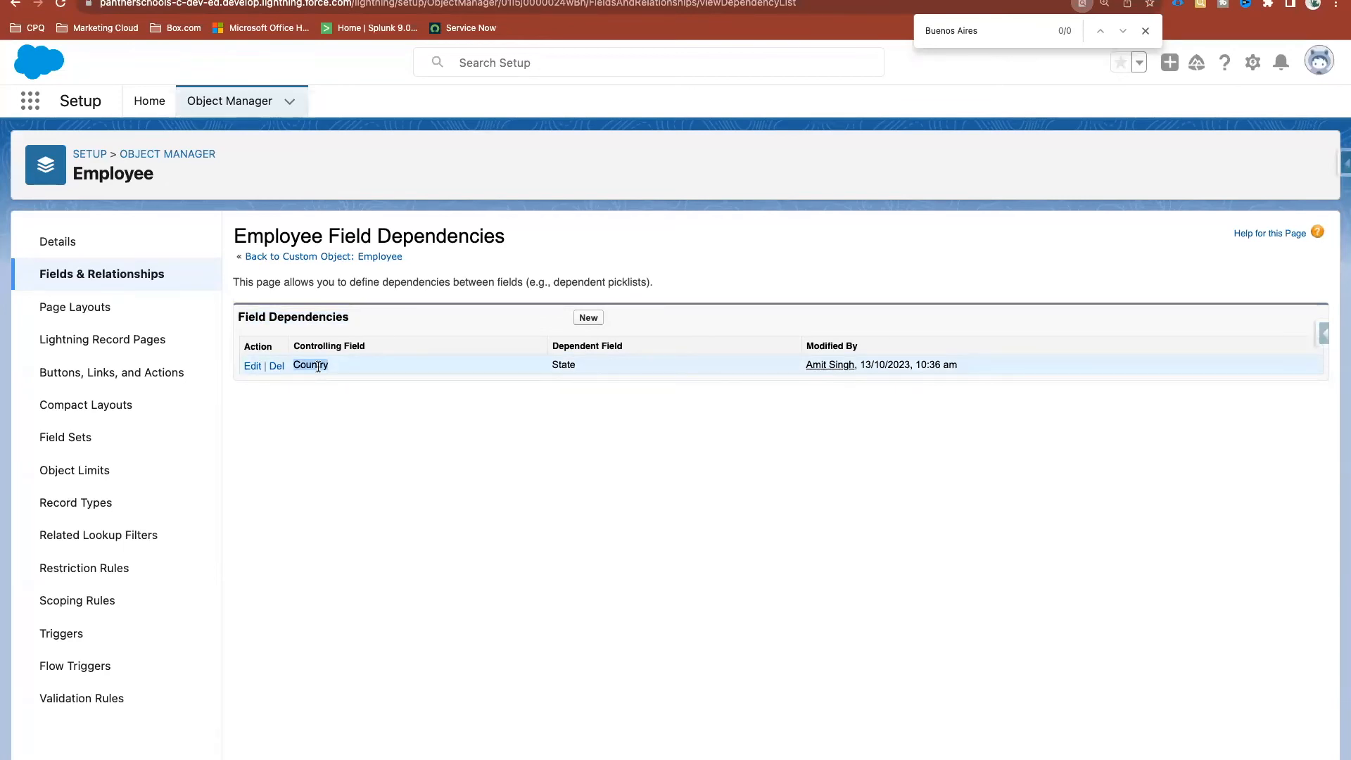
pyautogui.doubleClick(567, 367)
pyautogui.click(589, 319)
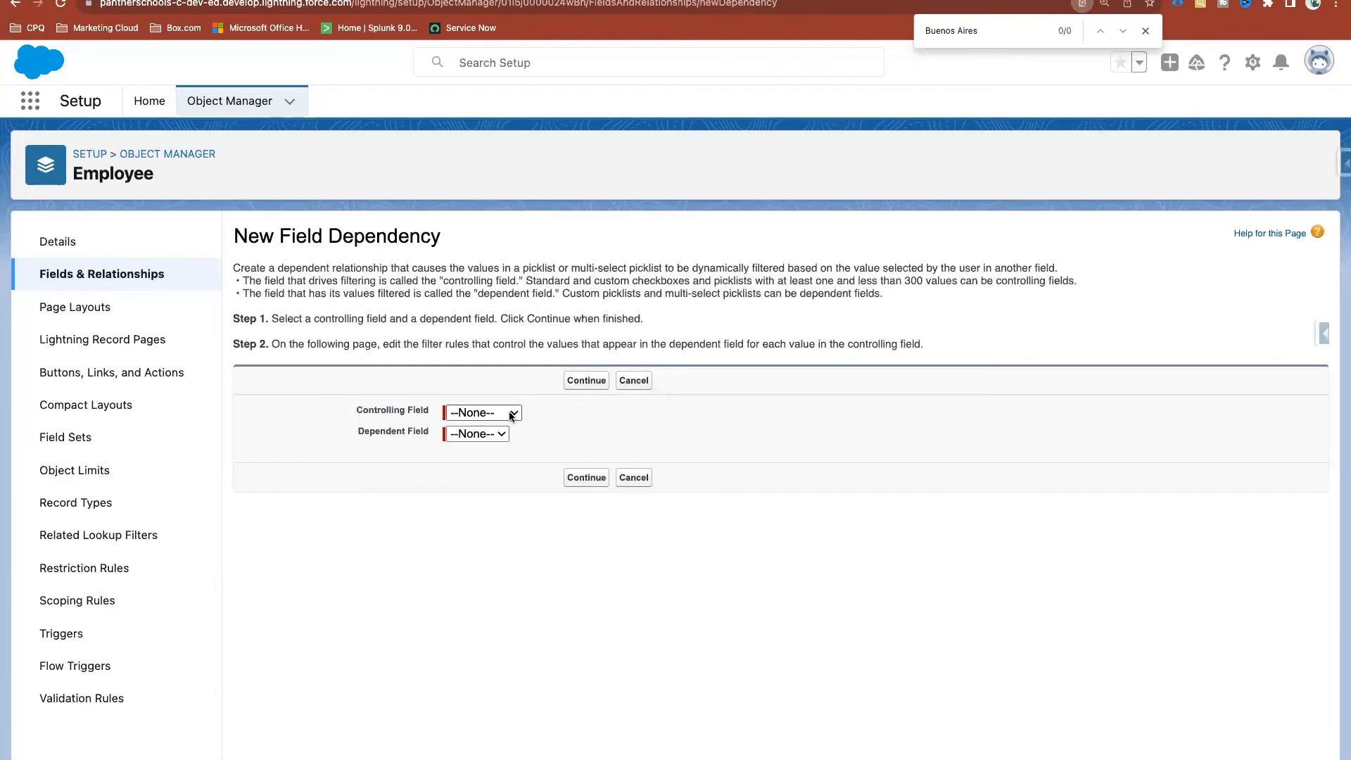
pyautogui.moveTo(352, 409); pyautogui.dragTo(449, 410)
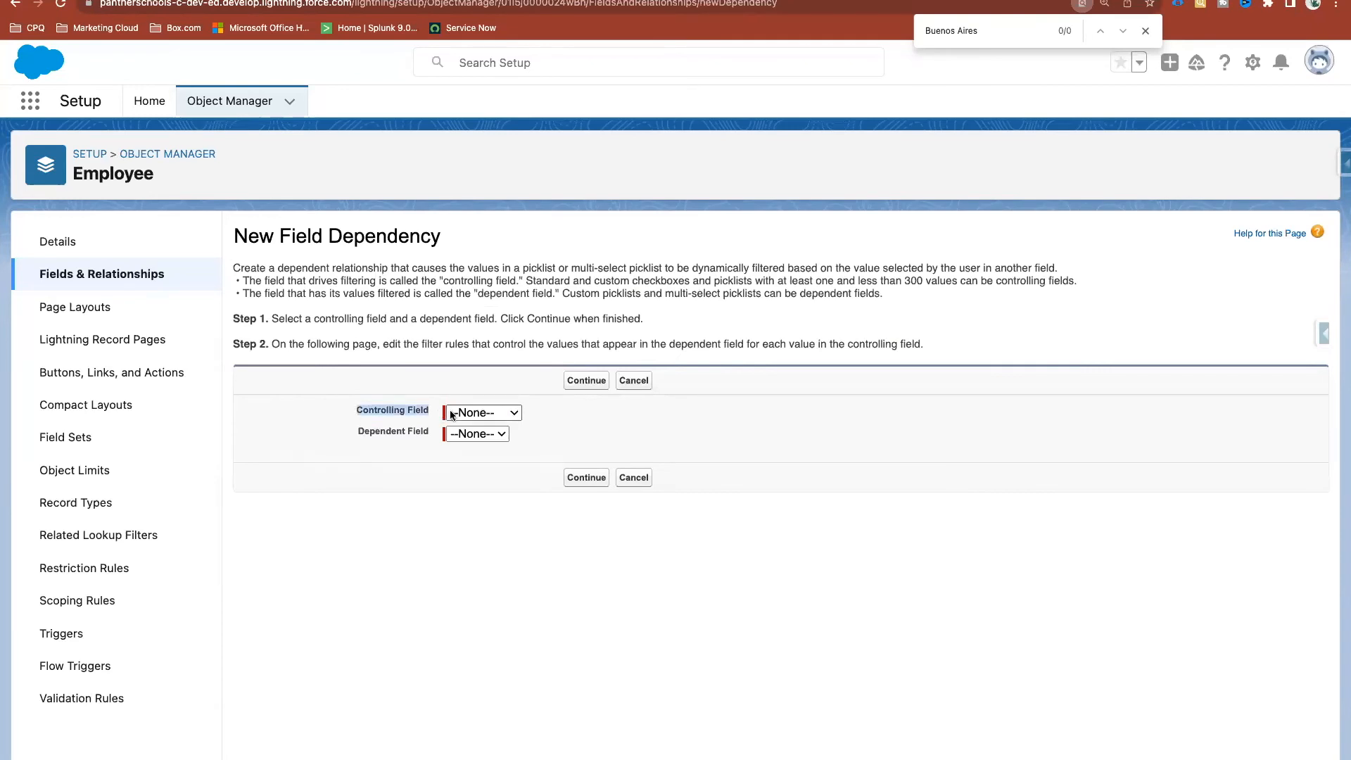
# Pick Active? as the controlling field, view the dependent field options, then switch to Quip
pyautogui.click(491, 413)
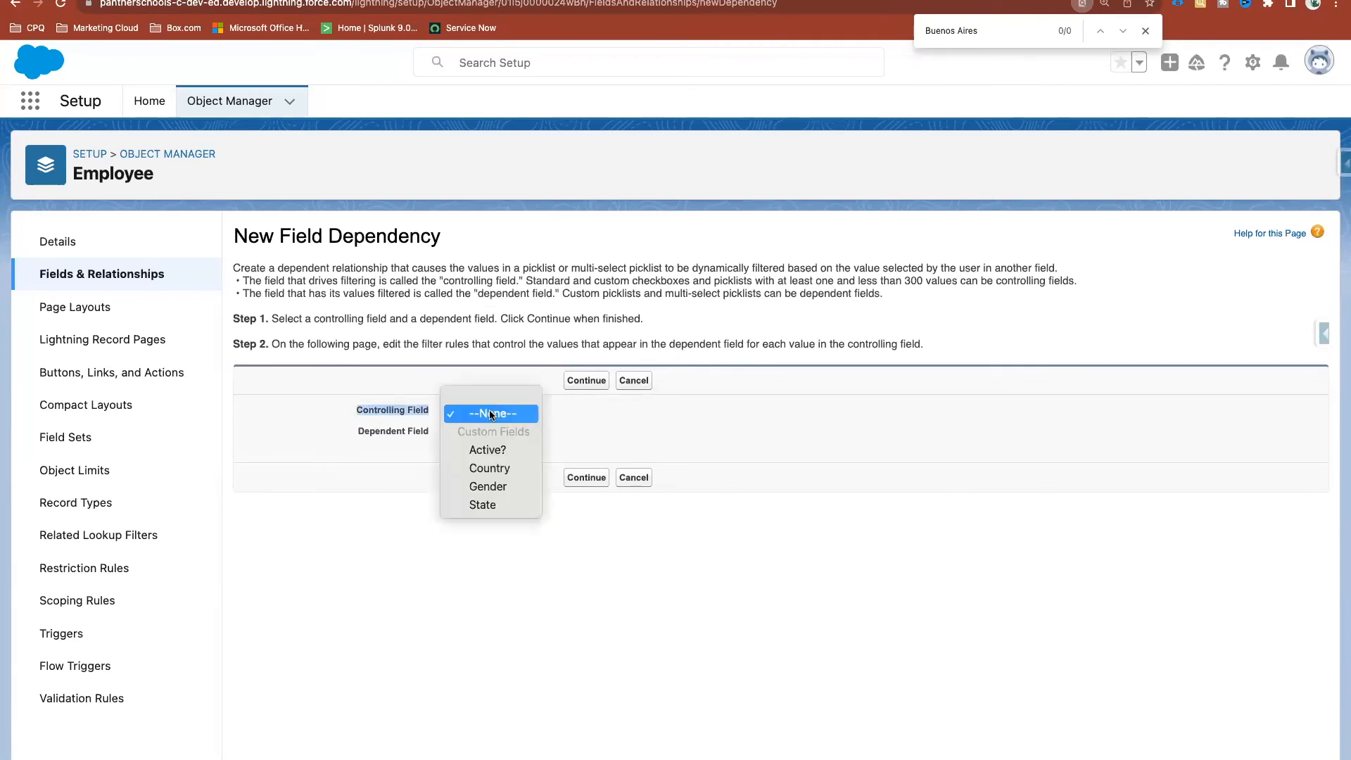
pyautogui.click(517, 450)
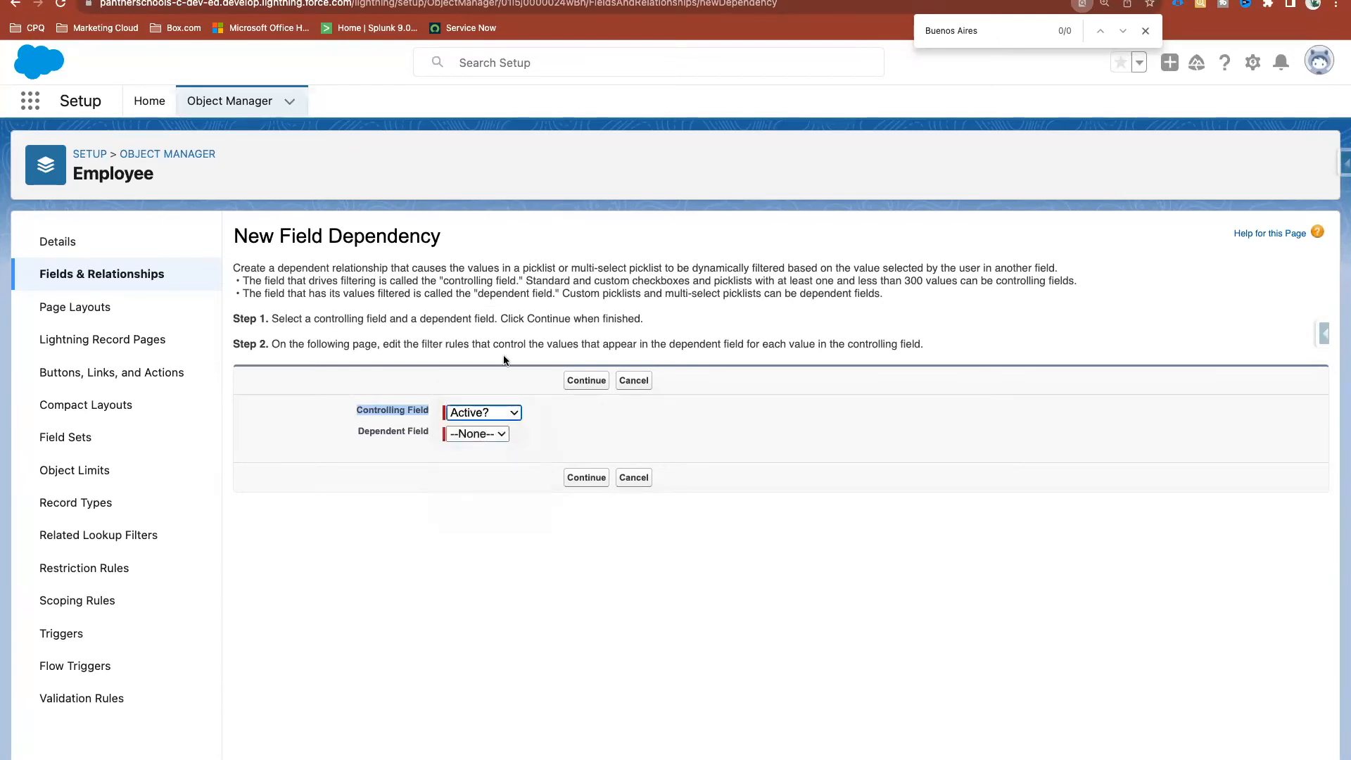
pyautogui.click(497, 435)
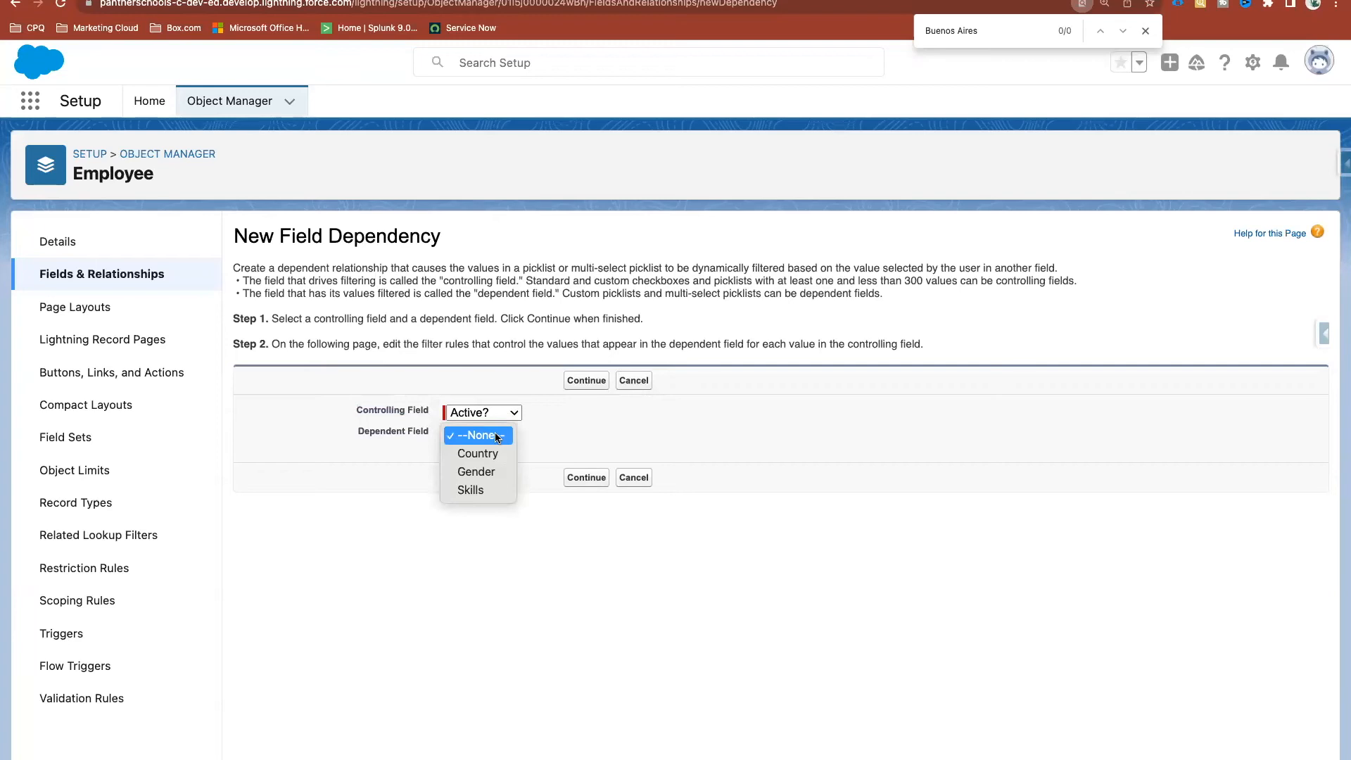
pyautogui.click(186, 2)
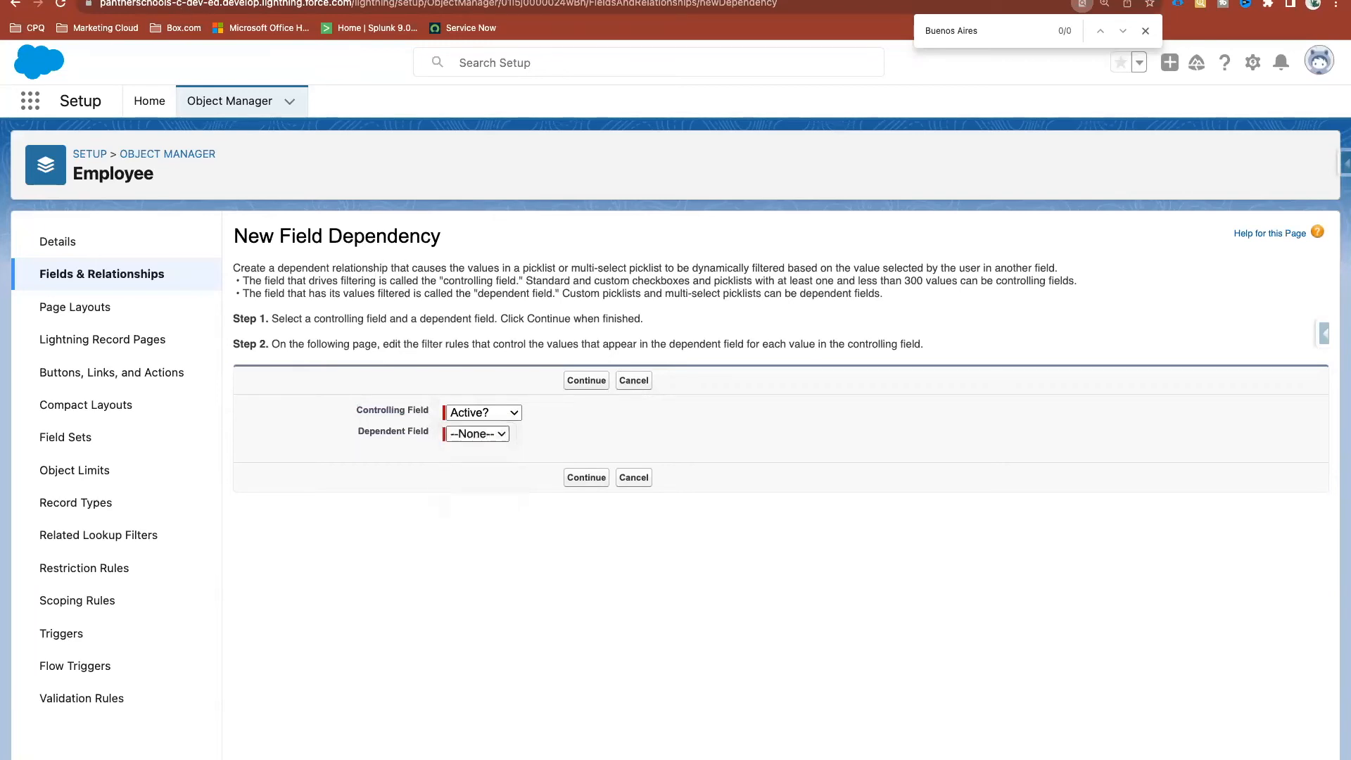
pyautogui.click(198, 1)
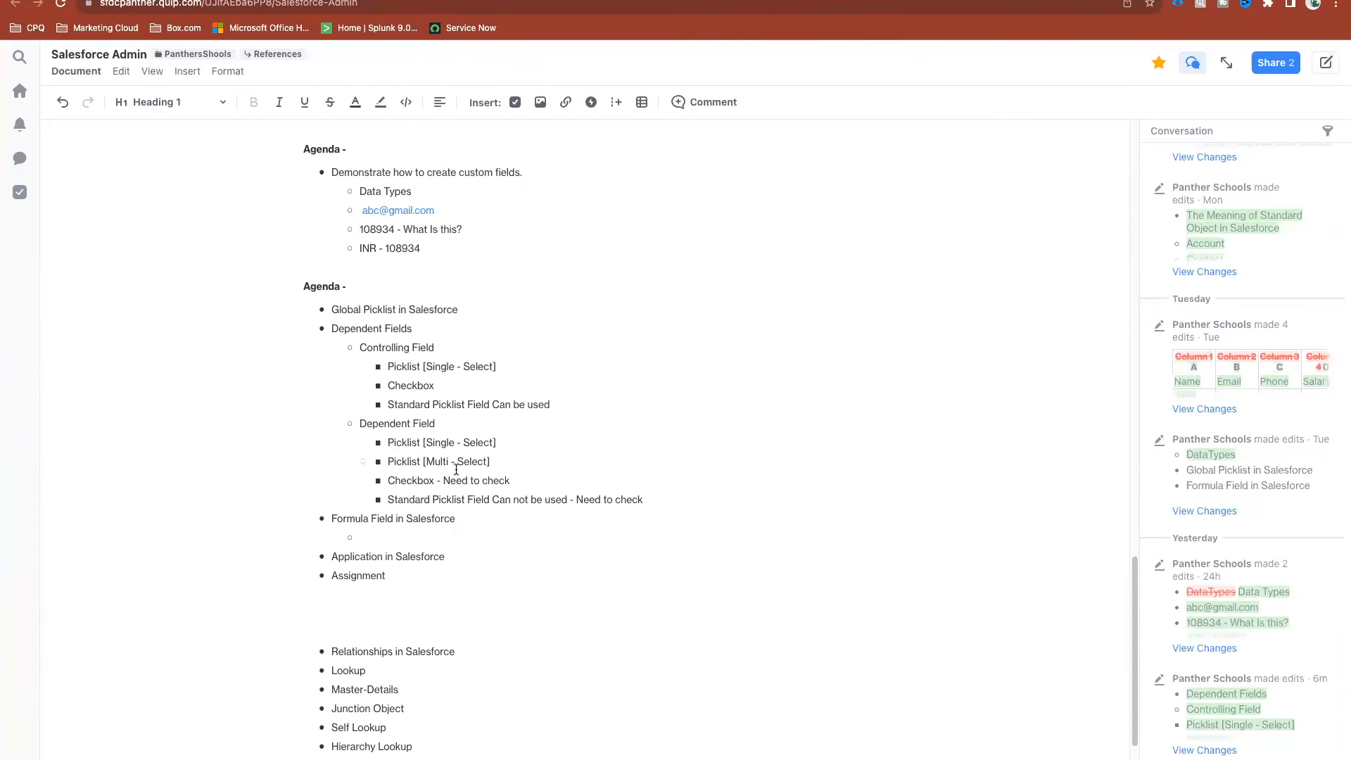
# Delete the 'Checkbox - Need to check' line from the notes and go back to Salesforce
pyautogui.tripleClick(522, 480)
pyautogui.press('BackSpace')
pyautogui.press('BackSpace')
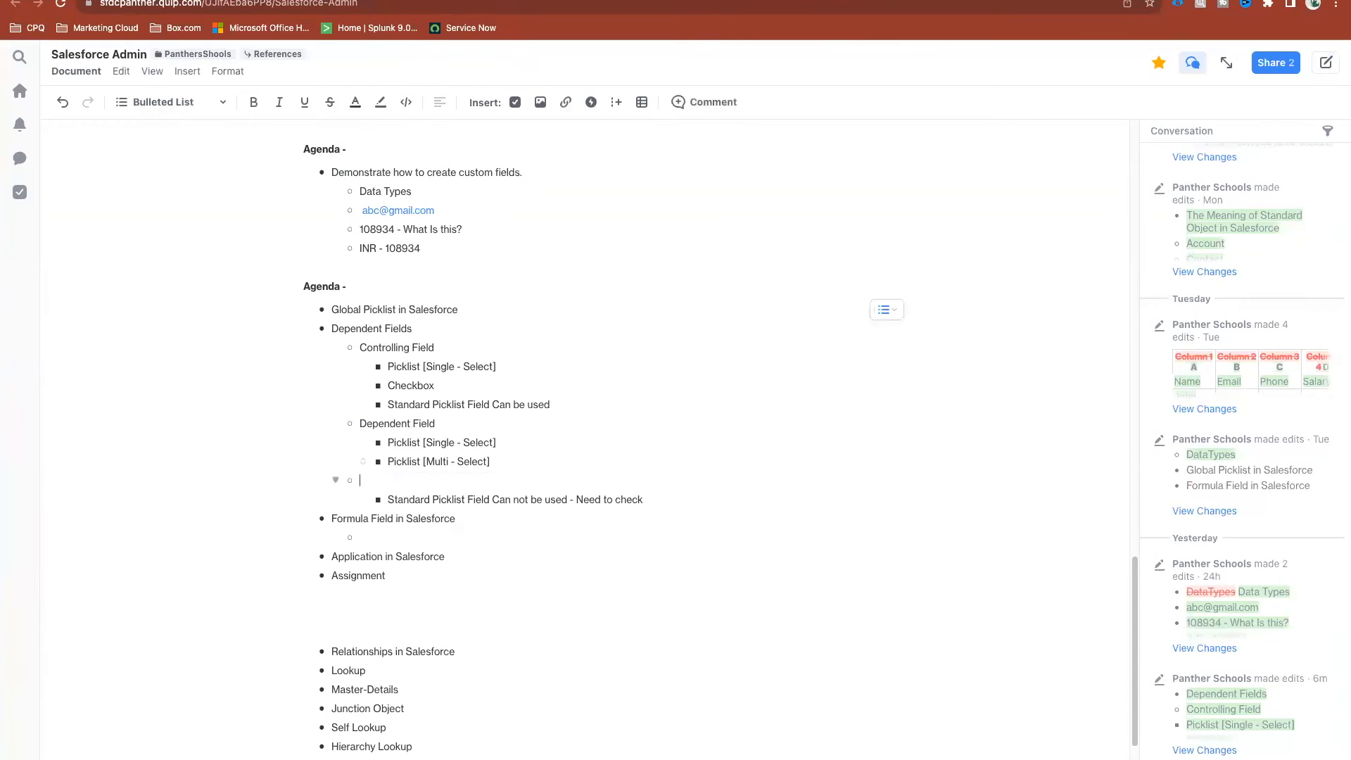
pyautogui.press('BackSpace')
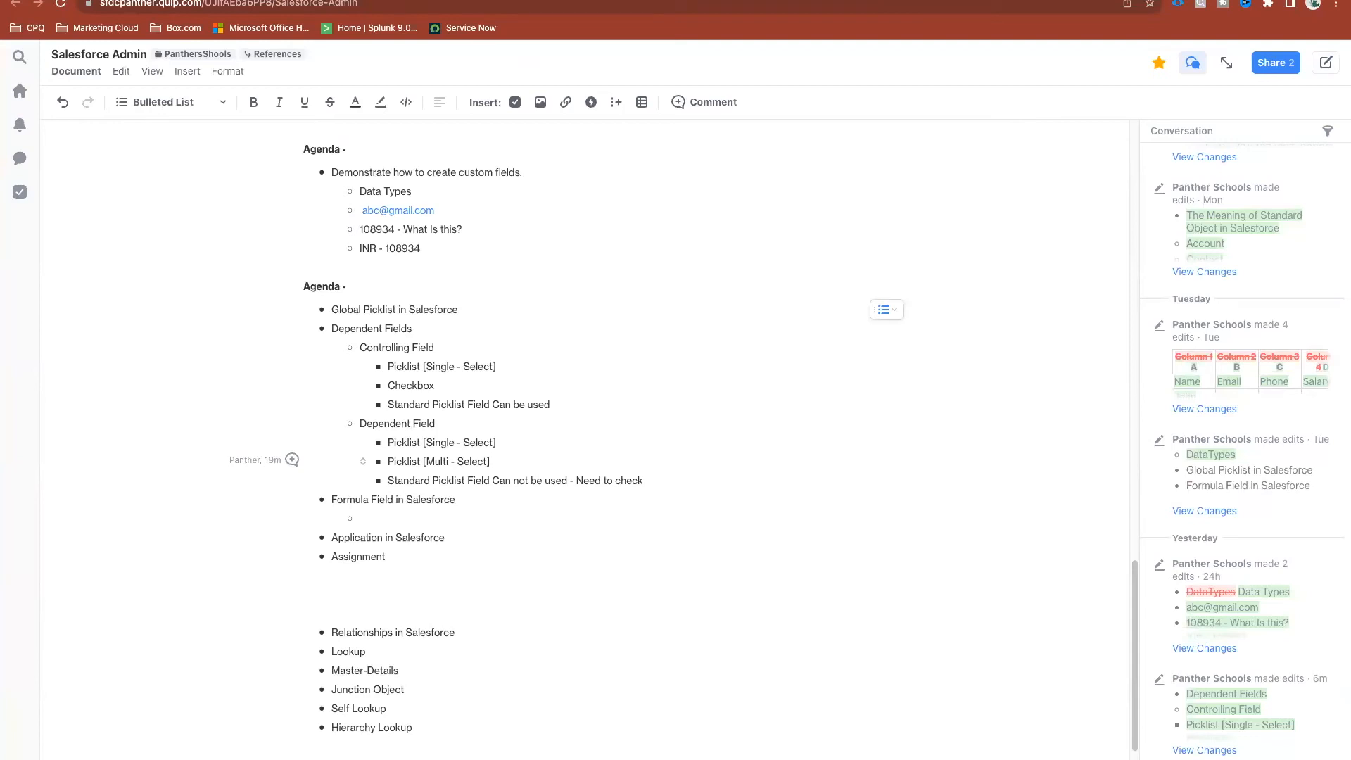
pyautogui.moveTo(503, 463); pyautogui.dragTo(397, 451)
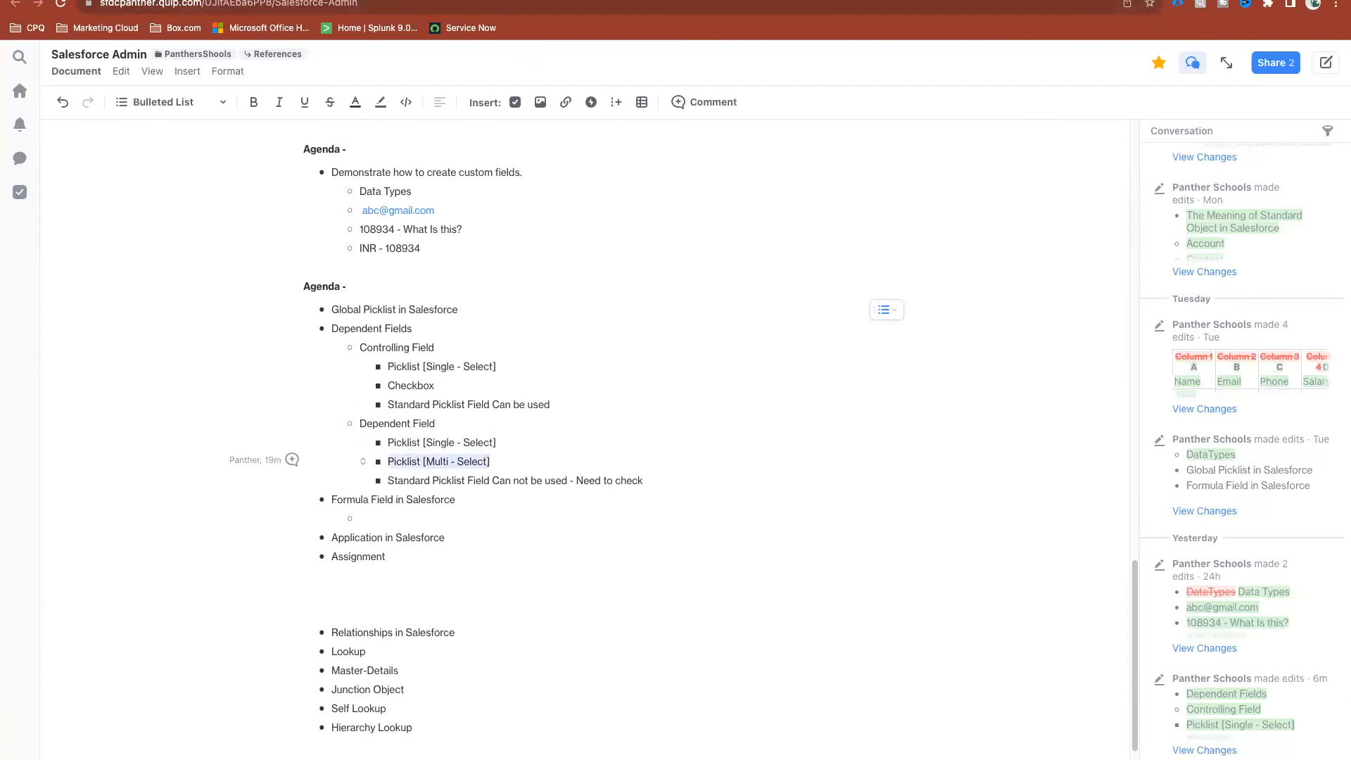
pyautogui.click(436, 1)
# Choose Skills as the dependent field, checking the Quip notes on its multi-select picklist type
pyautogui.click(476, 435)
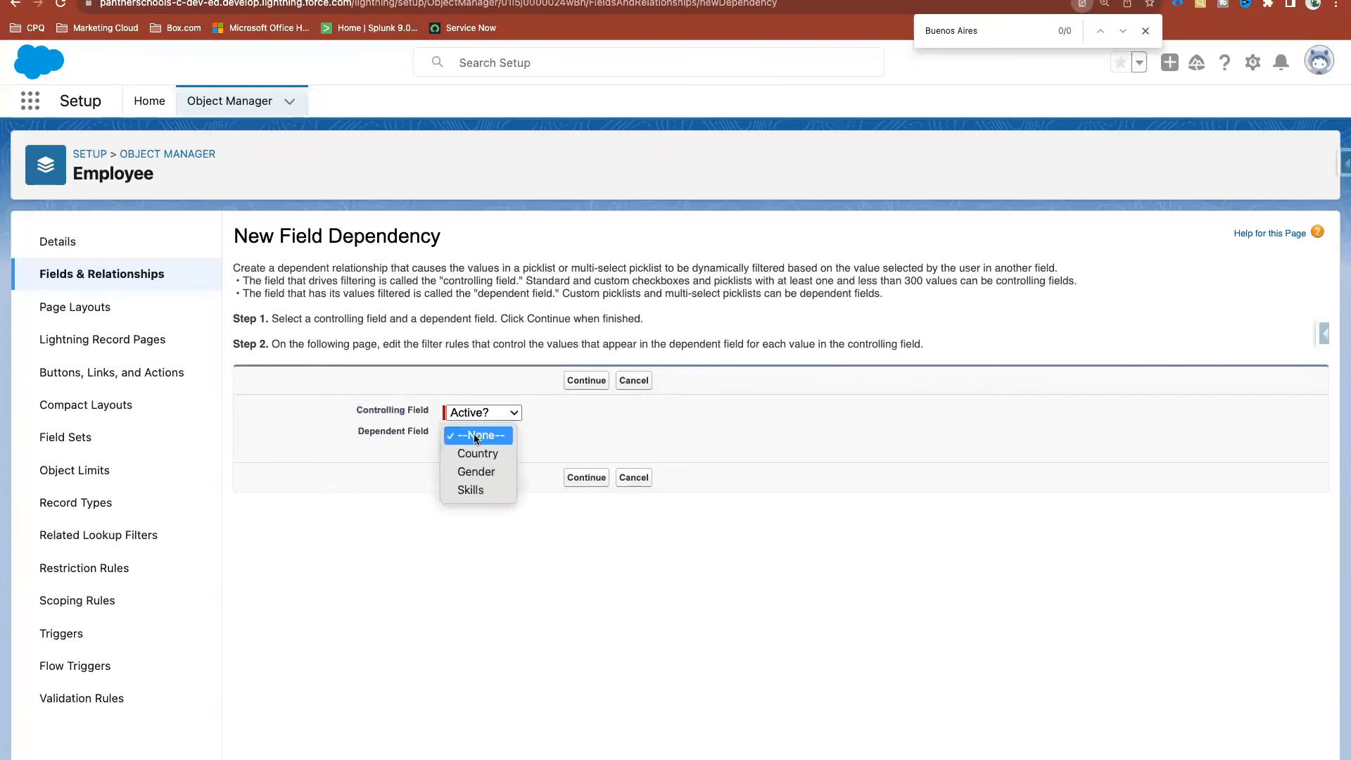
pyautogui.click(468, 490)
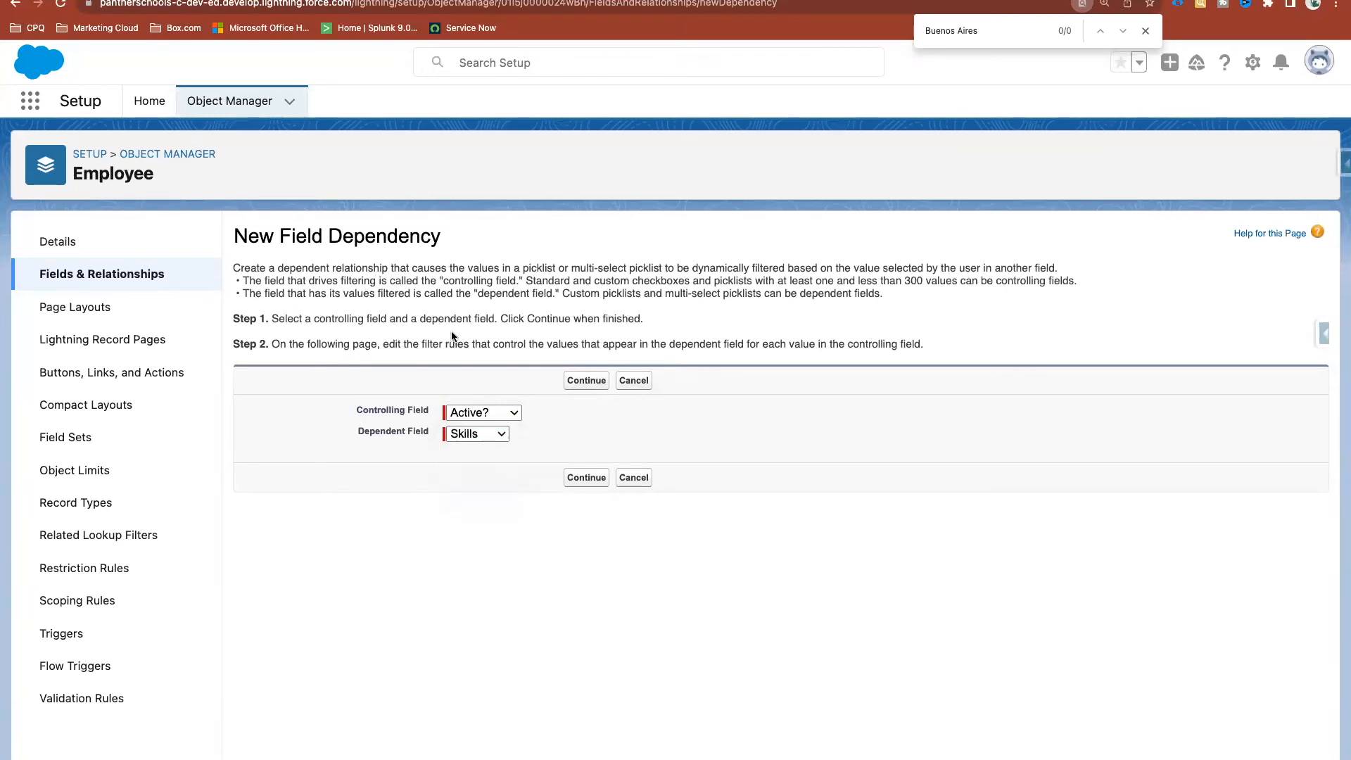
pyautogui.click(194, 4)
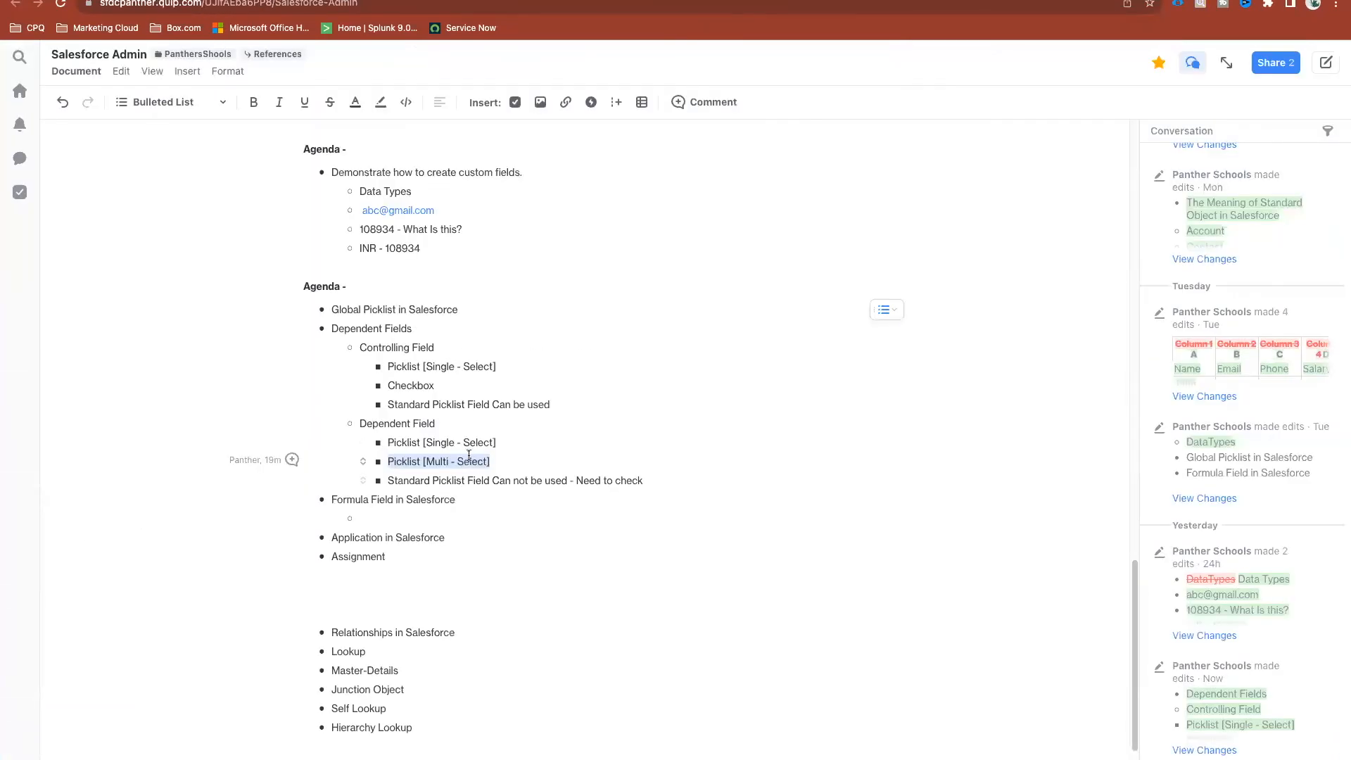
pyautogui.moveTo(496, 461); pyautogui.dragTo(389, 459)
pyautogui.click(523, 2)
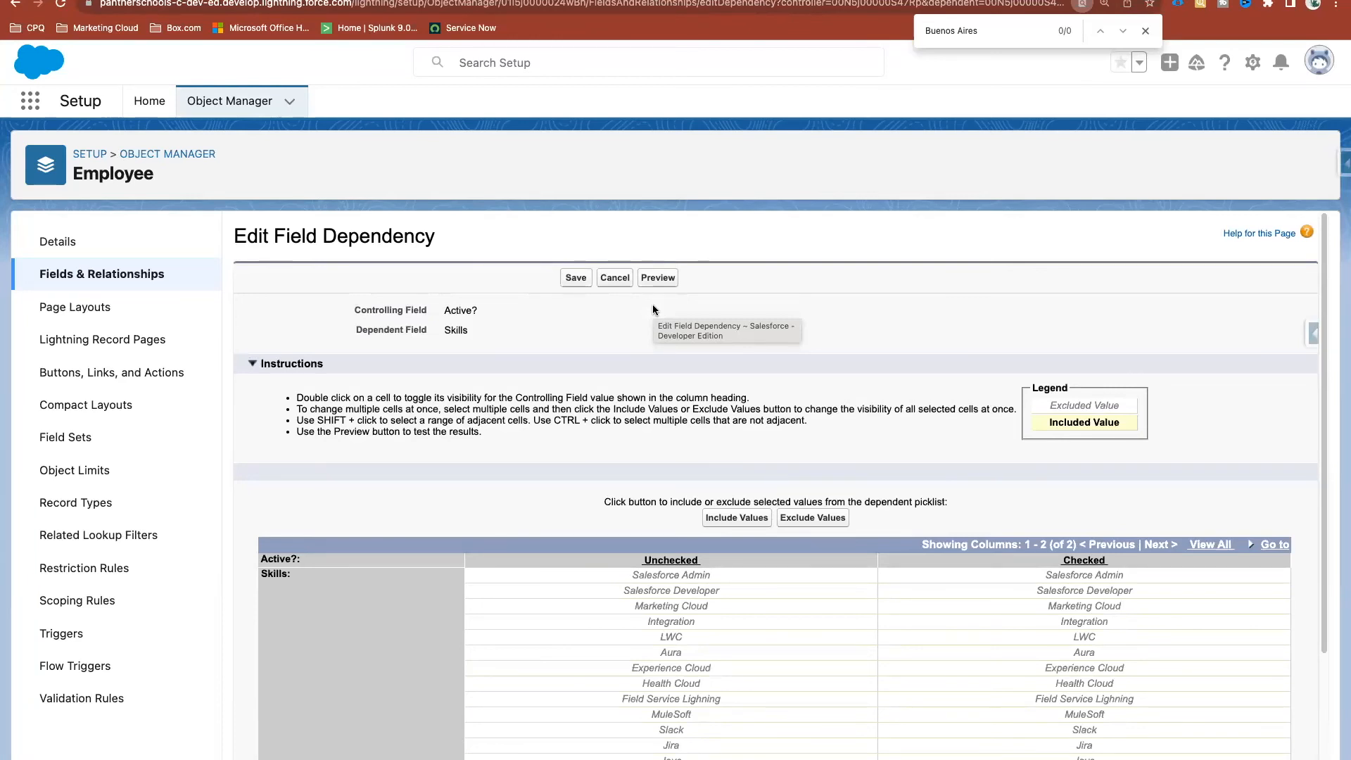
pyautogui.scroll(-5, 653, 304)
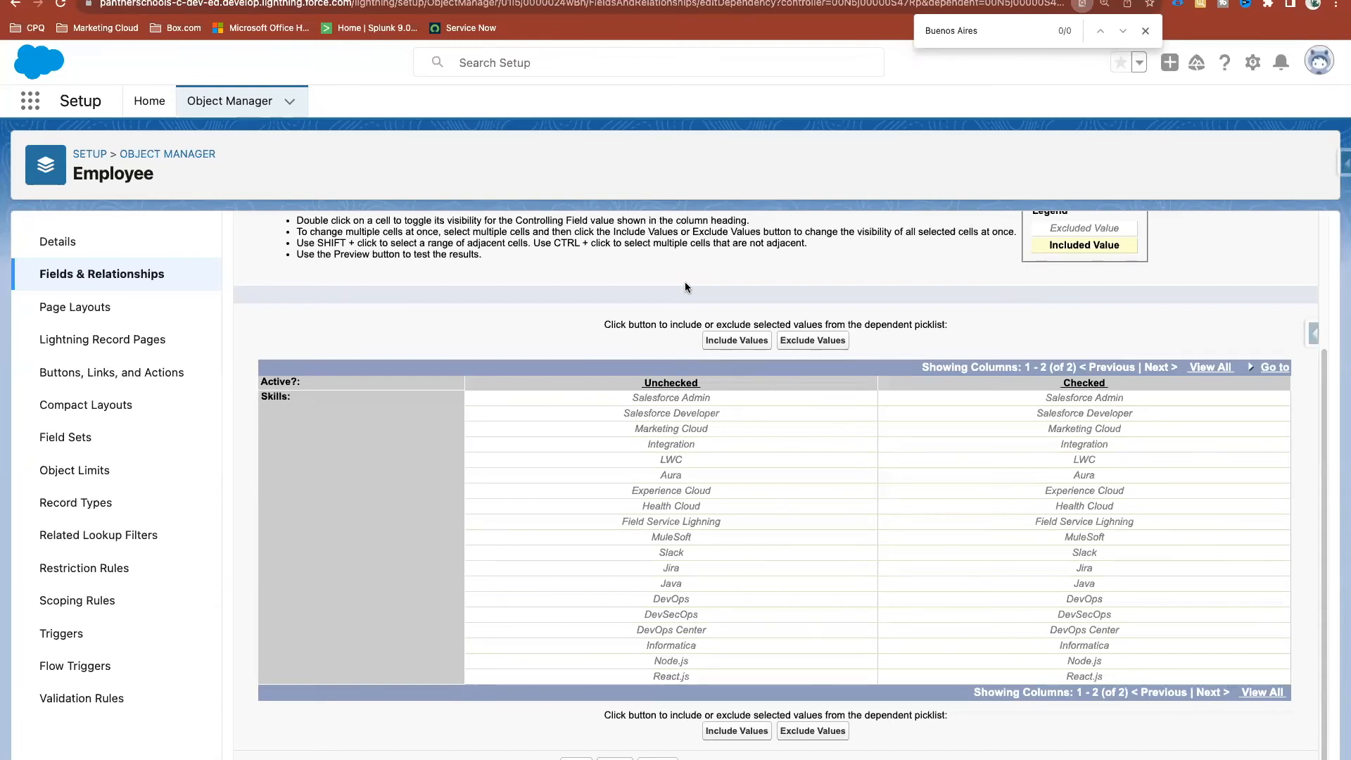
pyautogui.moveTo(1045, 401); pyautogui.dragTo(1068, 684)
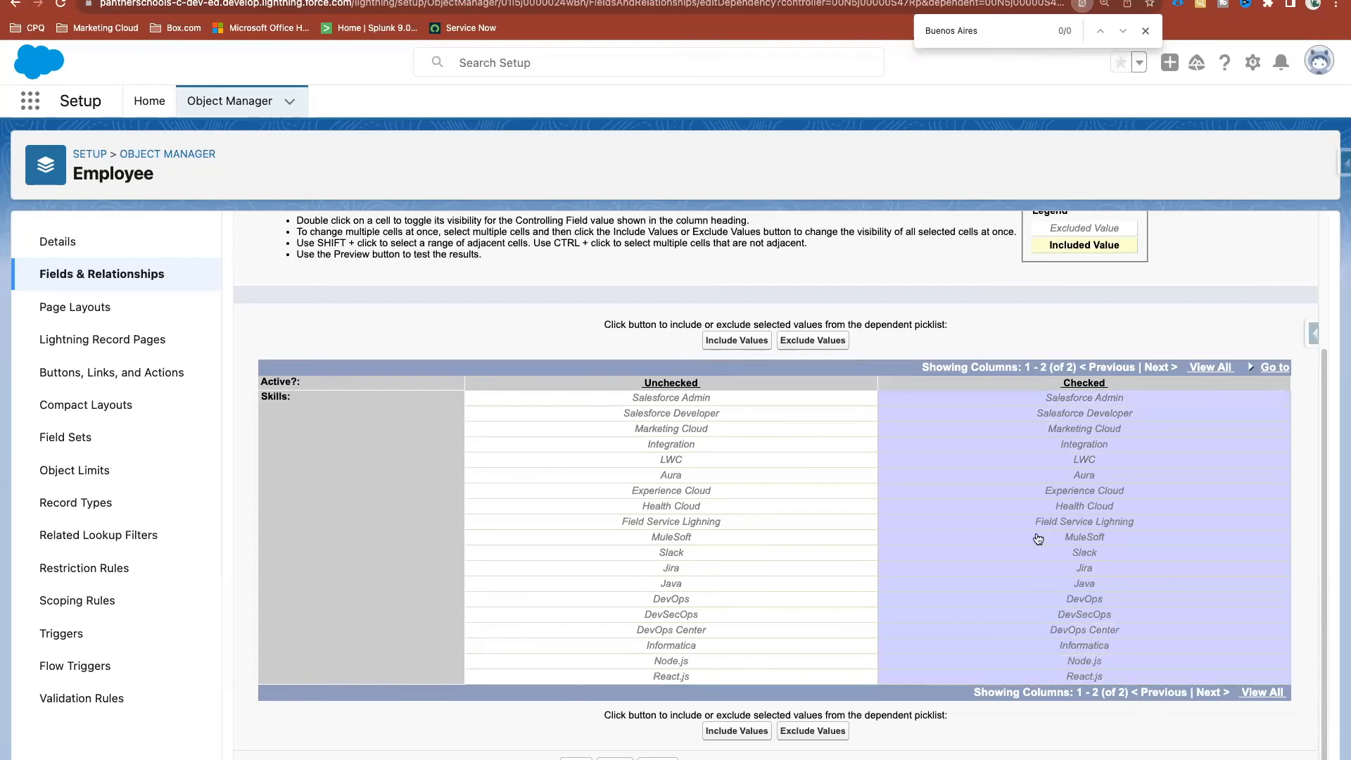
pyautogui.click(1005, 397)
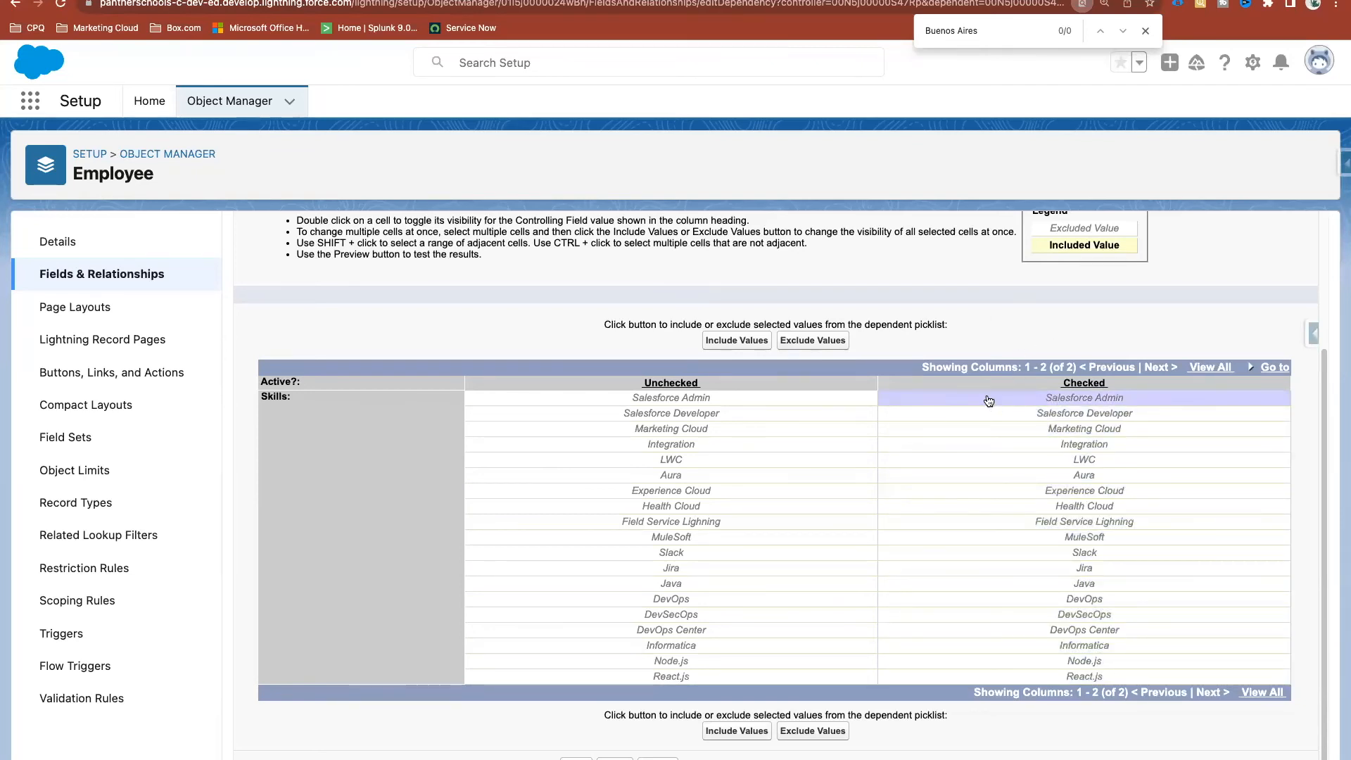
pyautogui.moveTo(989, 401); pyautogui.dragTo(1038, 678)
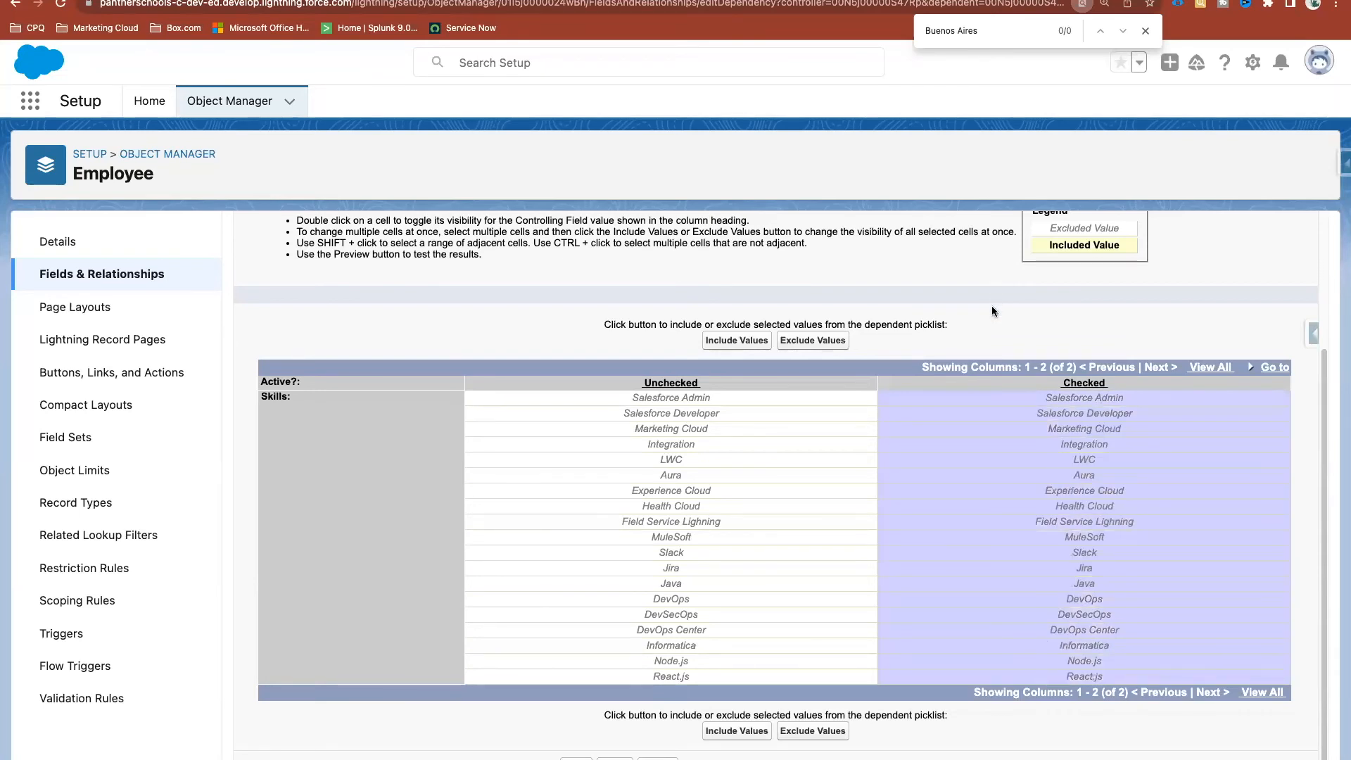
pyautogui.click(963, 403)
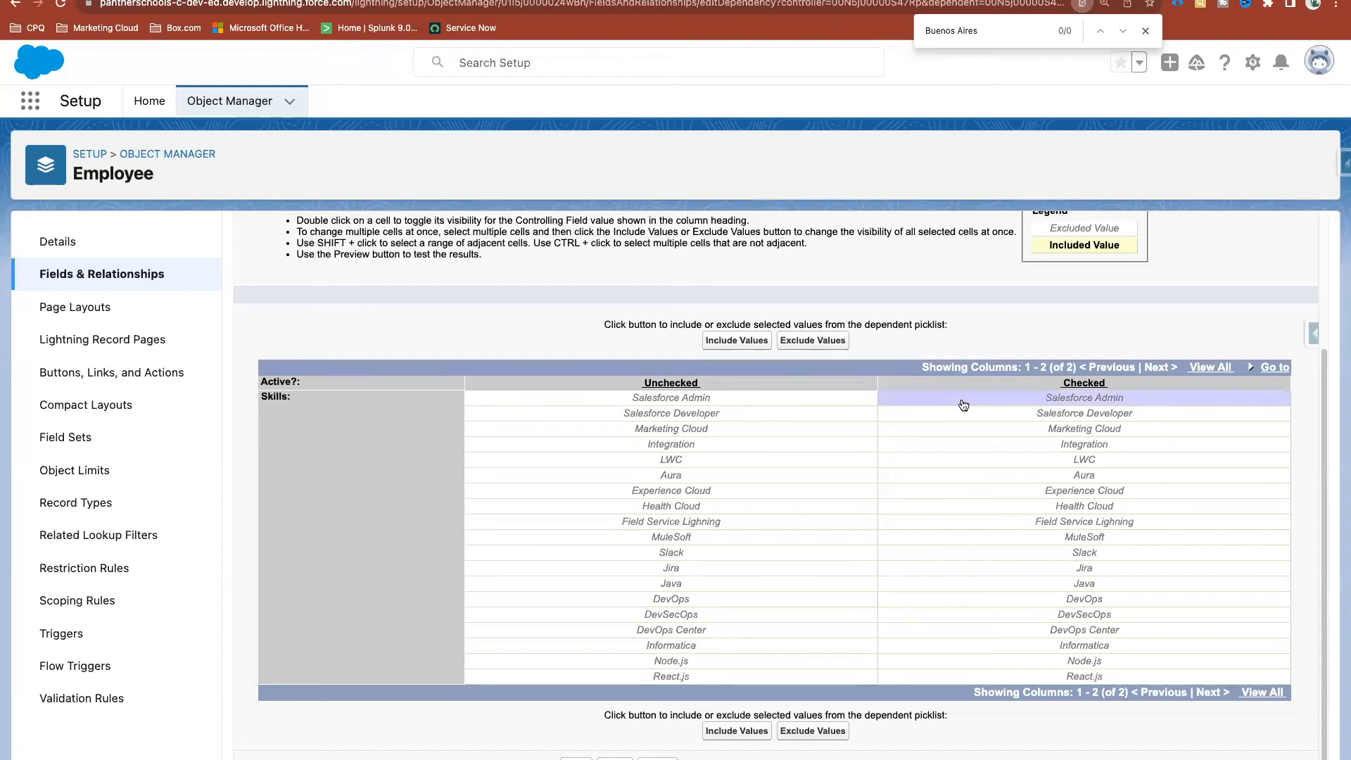
pyautogui.keyDown('shift'); pyautogui.click(1069, 678); pyautogui.keyUp('shift')
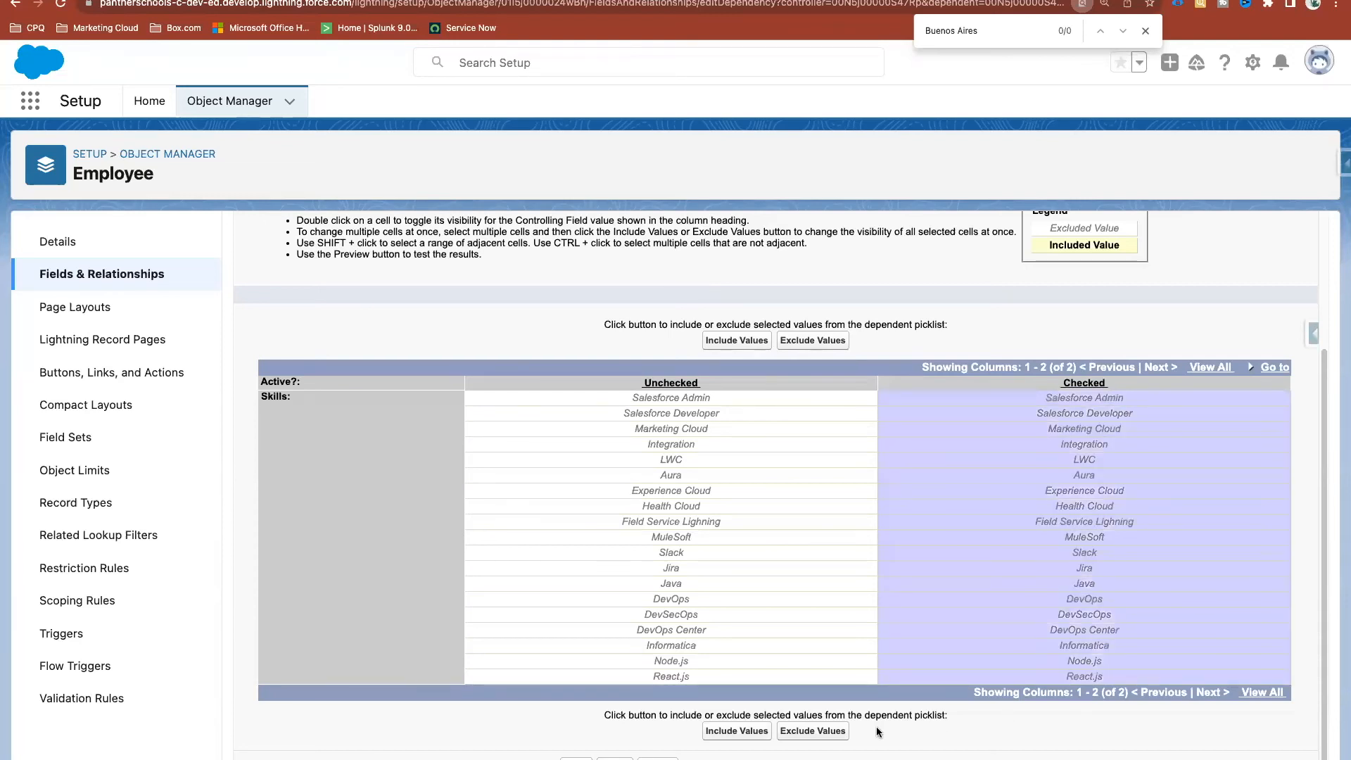
pyautogui.click(742, 734)
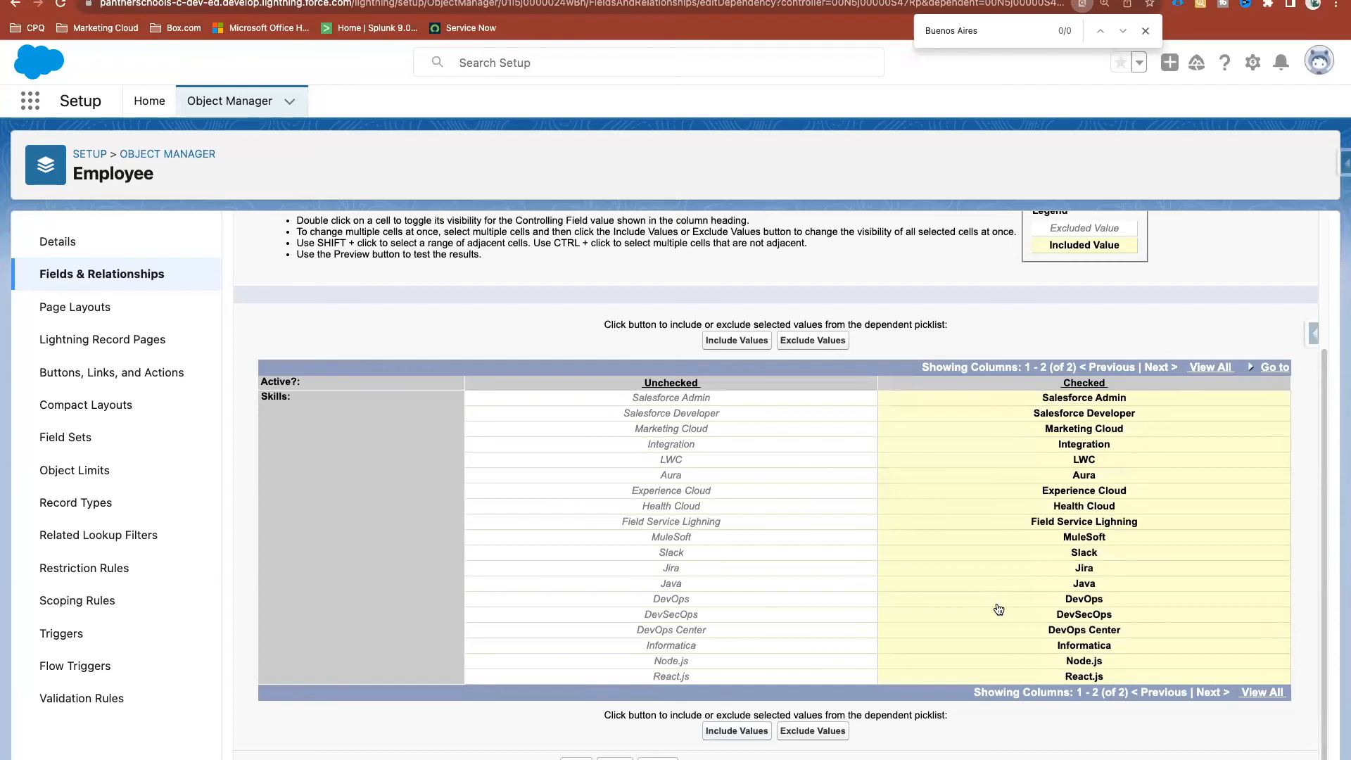
pyautogui.click(938, 404)
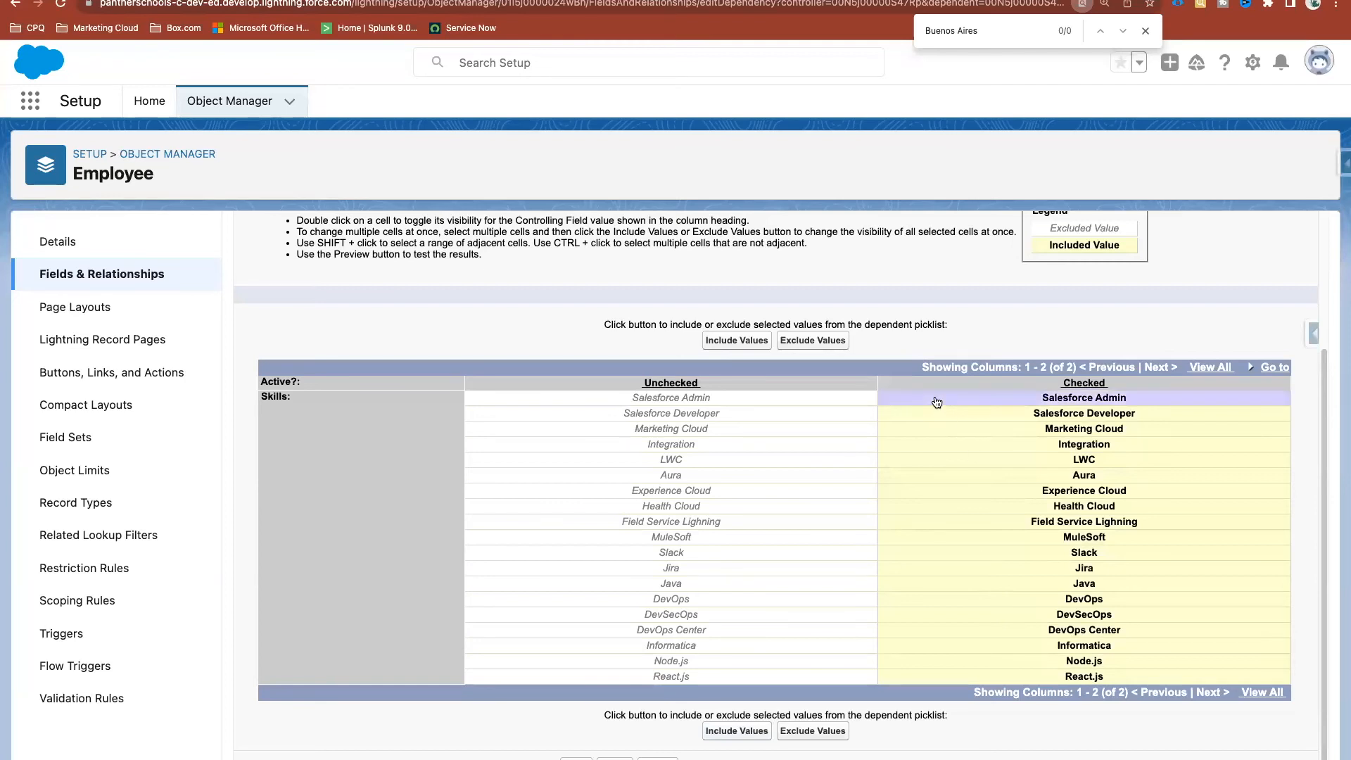
pyautogui.keyDown('shift'); pyautogui.click(960, 677); pyautogui.keyUp('shift')
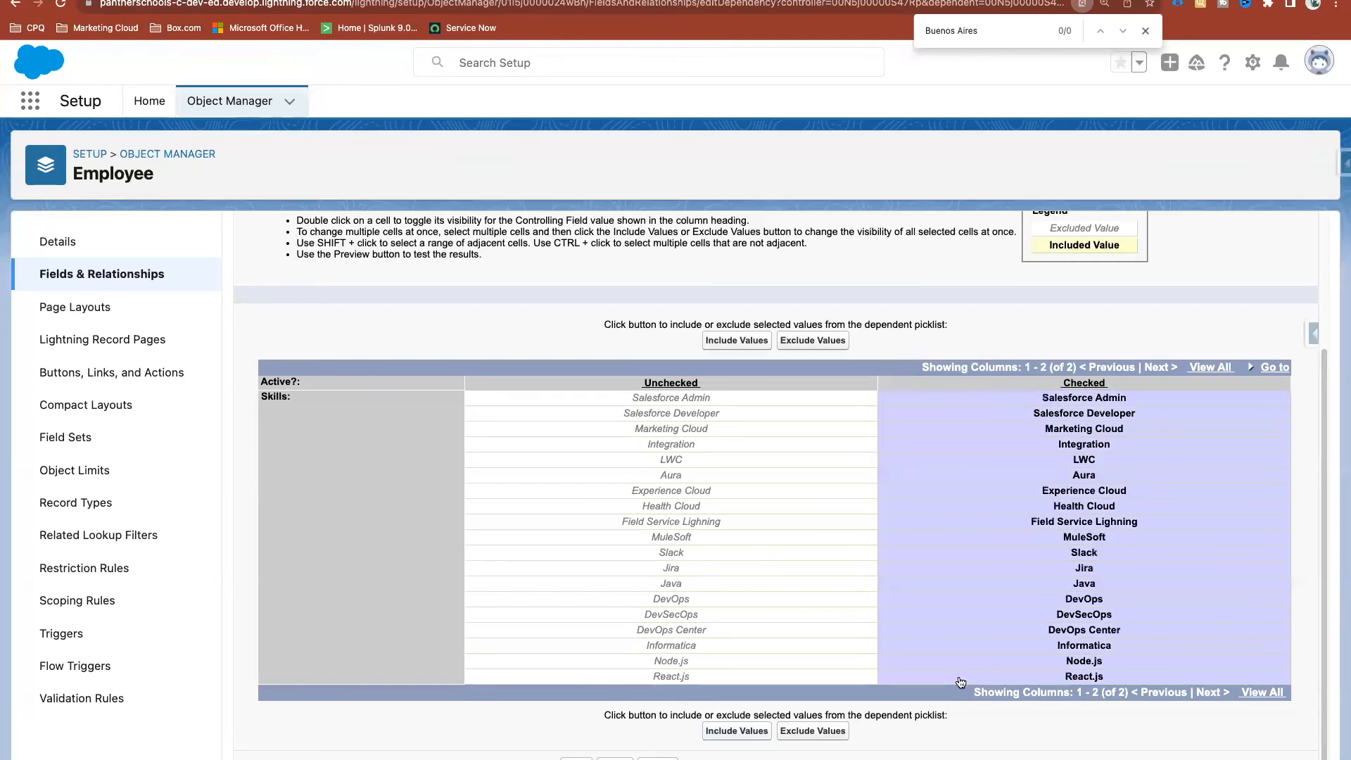
pyautogui.click(828, 733)
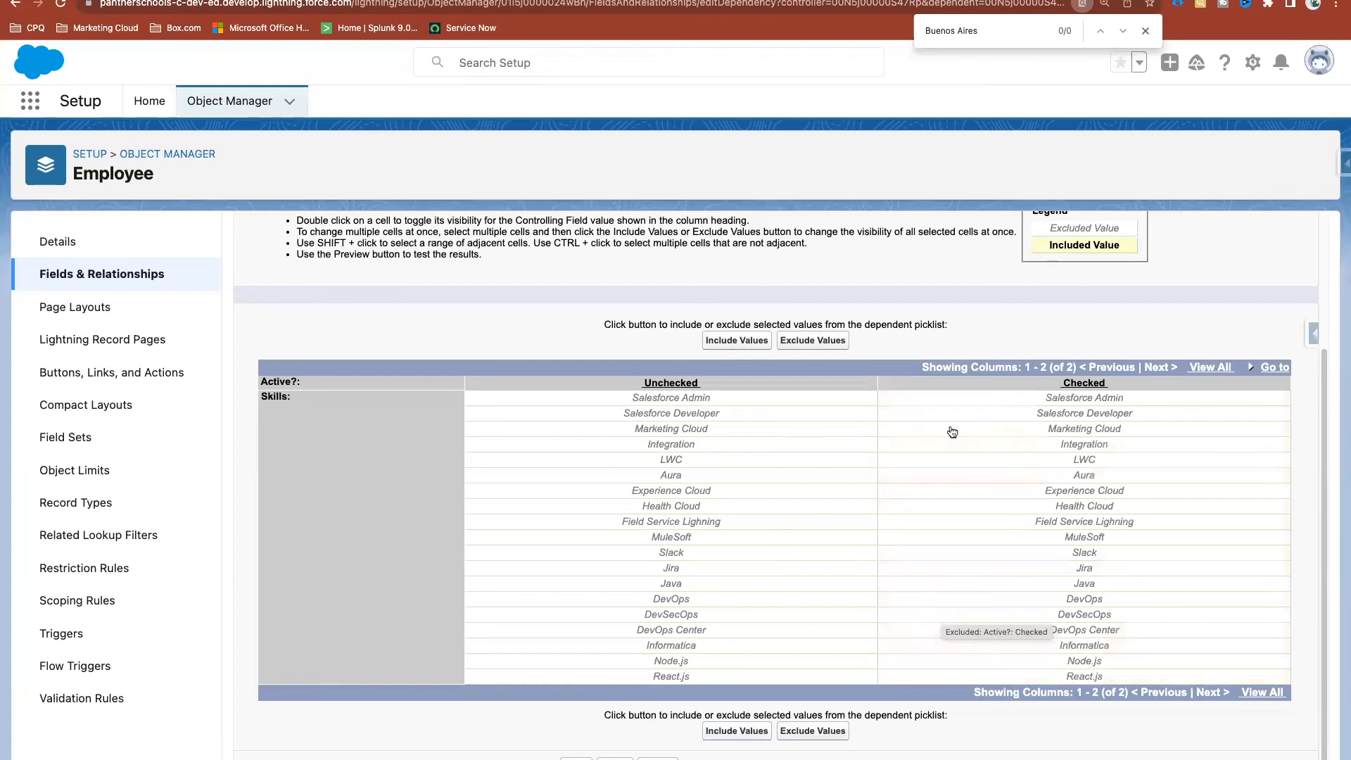
# Include every Skills value under Checked and only Salesforce Admin and Developer under Unchecked, then preview
pyautogui.click(944, 403)
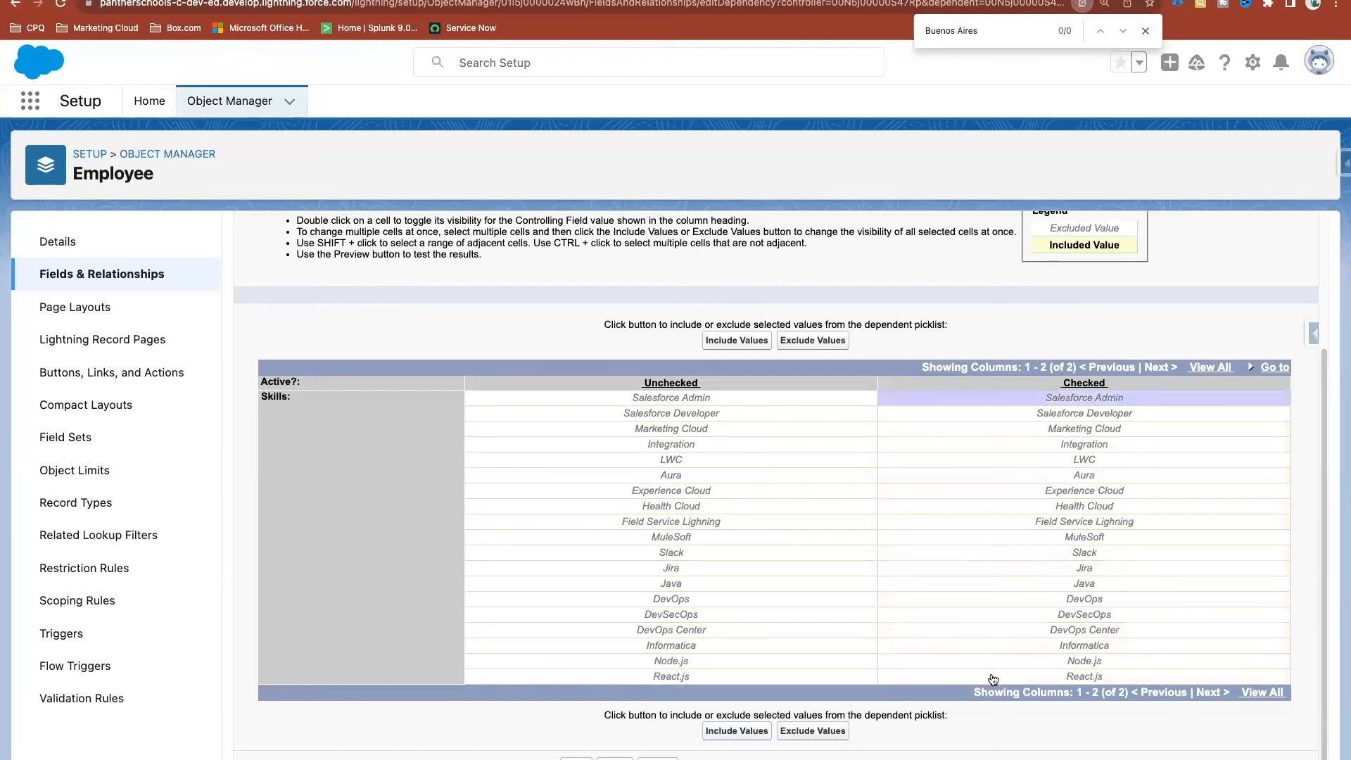
pyautogui.keyDown('shift'); pyautogui.click(993, 677); pyautogui.keyUp('shift')
pyautogui.click(742, 732)
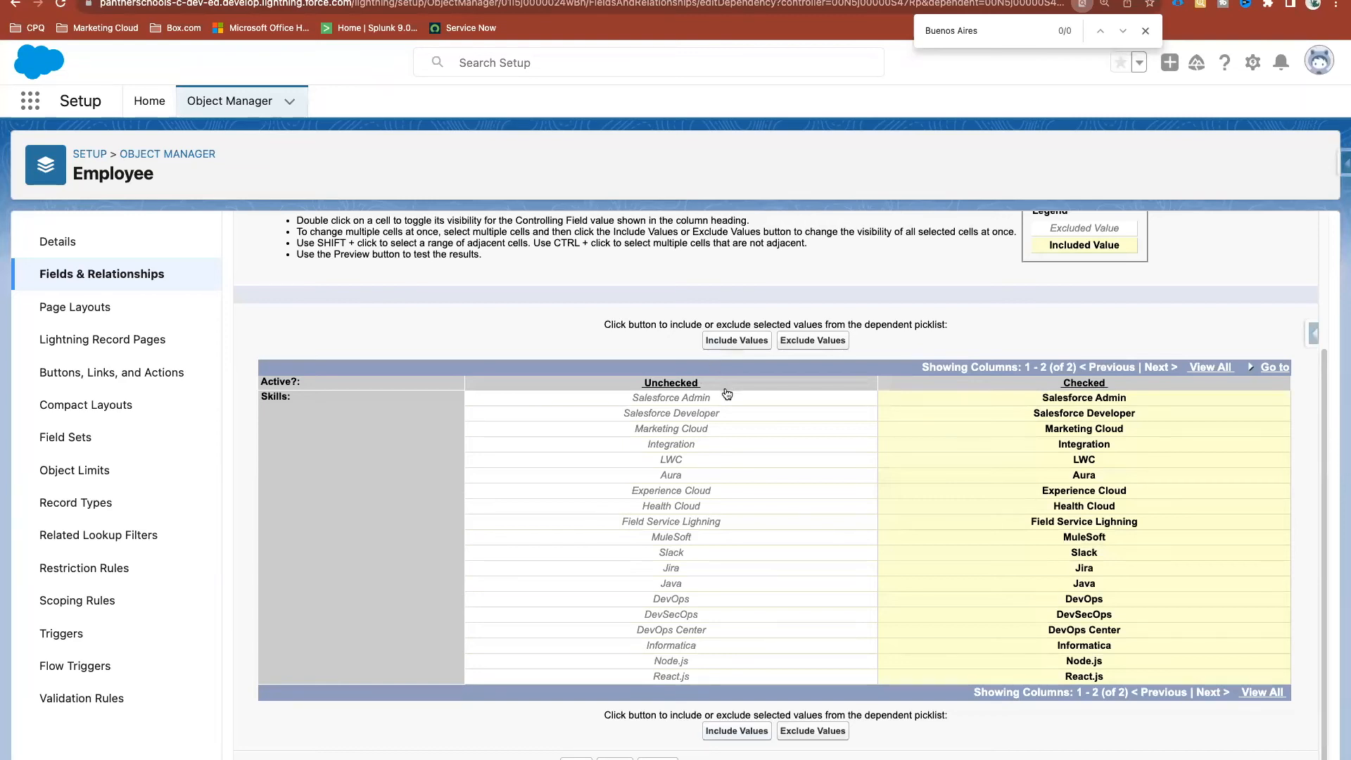
pyautogui.moveTo(728, 405); pyautogui.dragTo(728, 419)
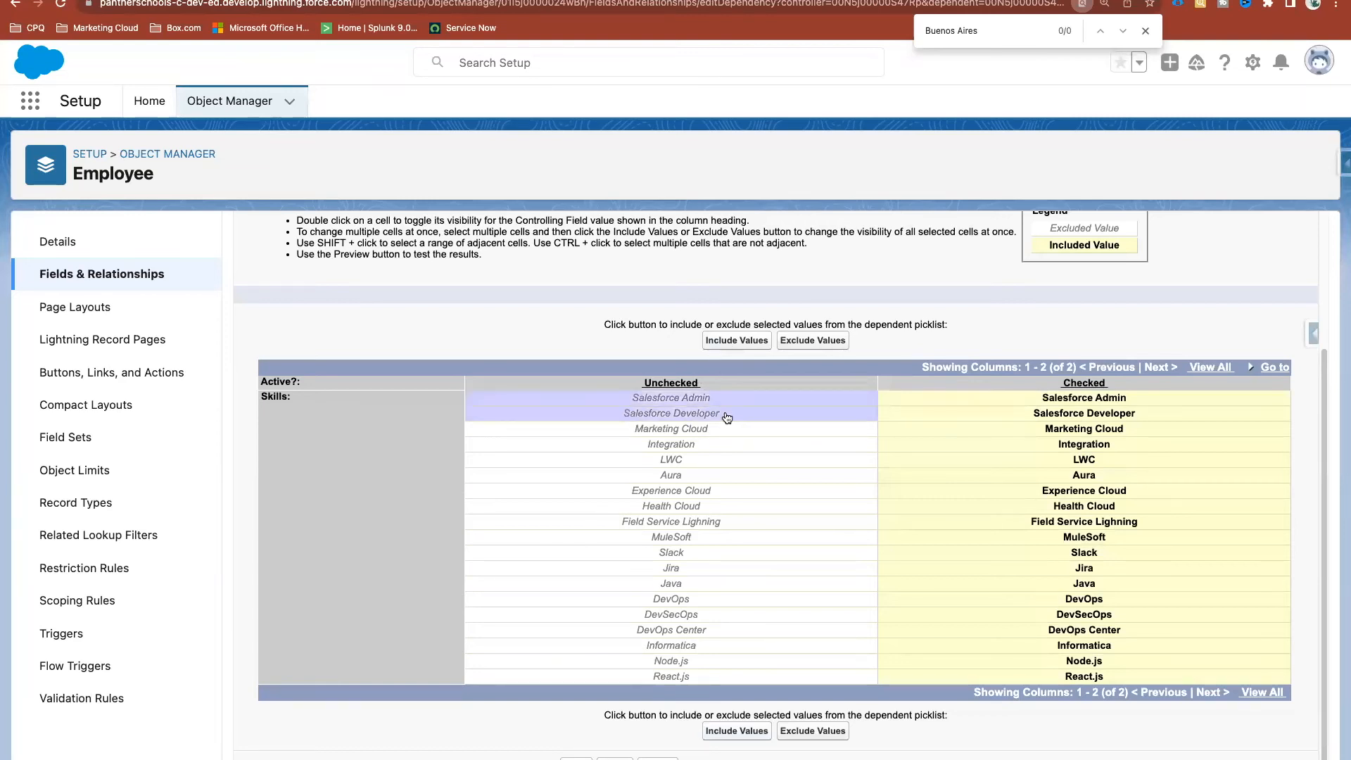
pyautogui.click(746, 734)
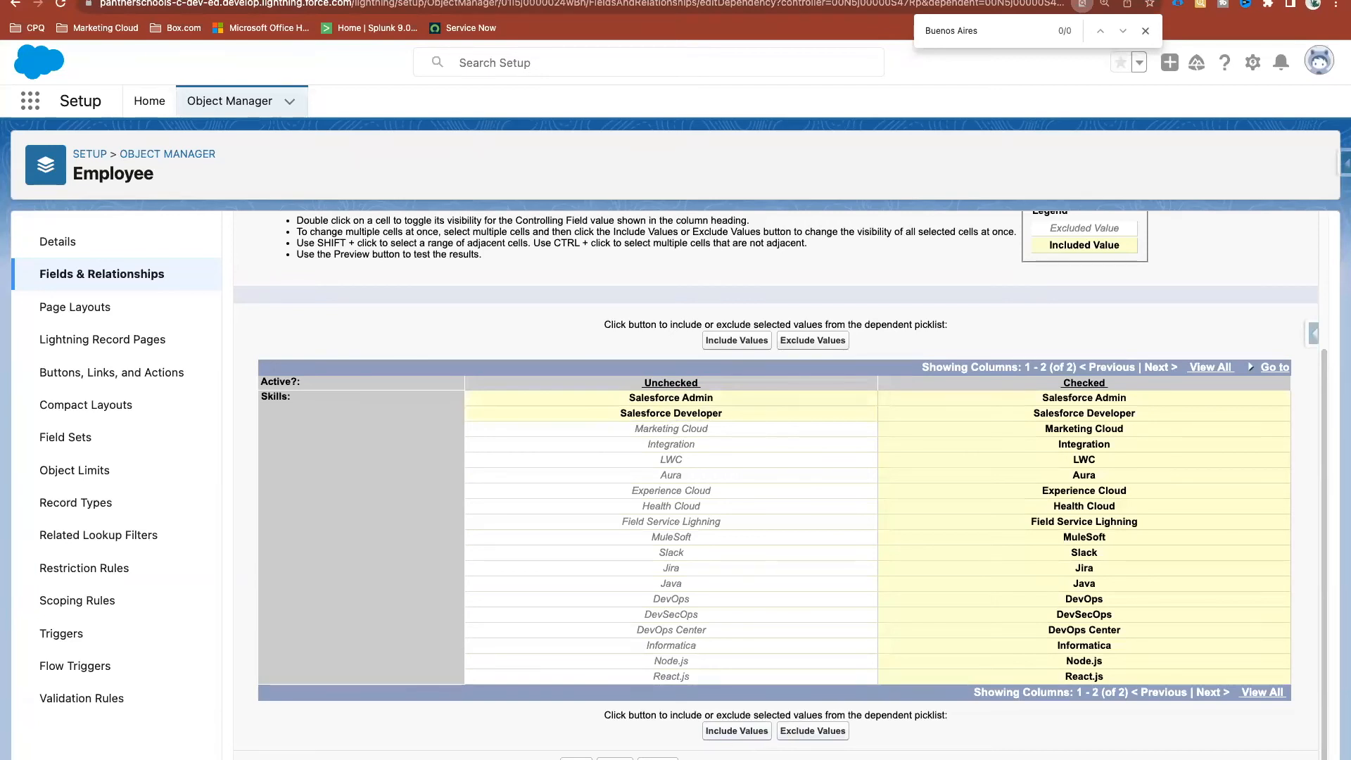
pyautogui.click(657, 758)
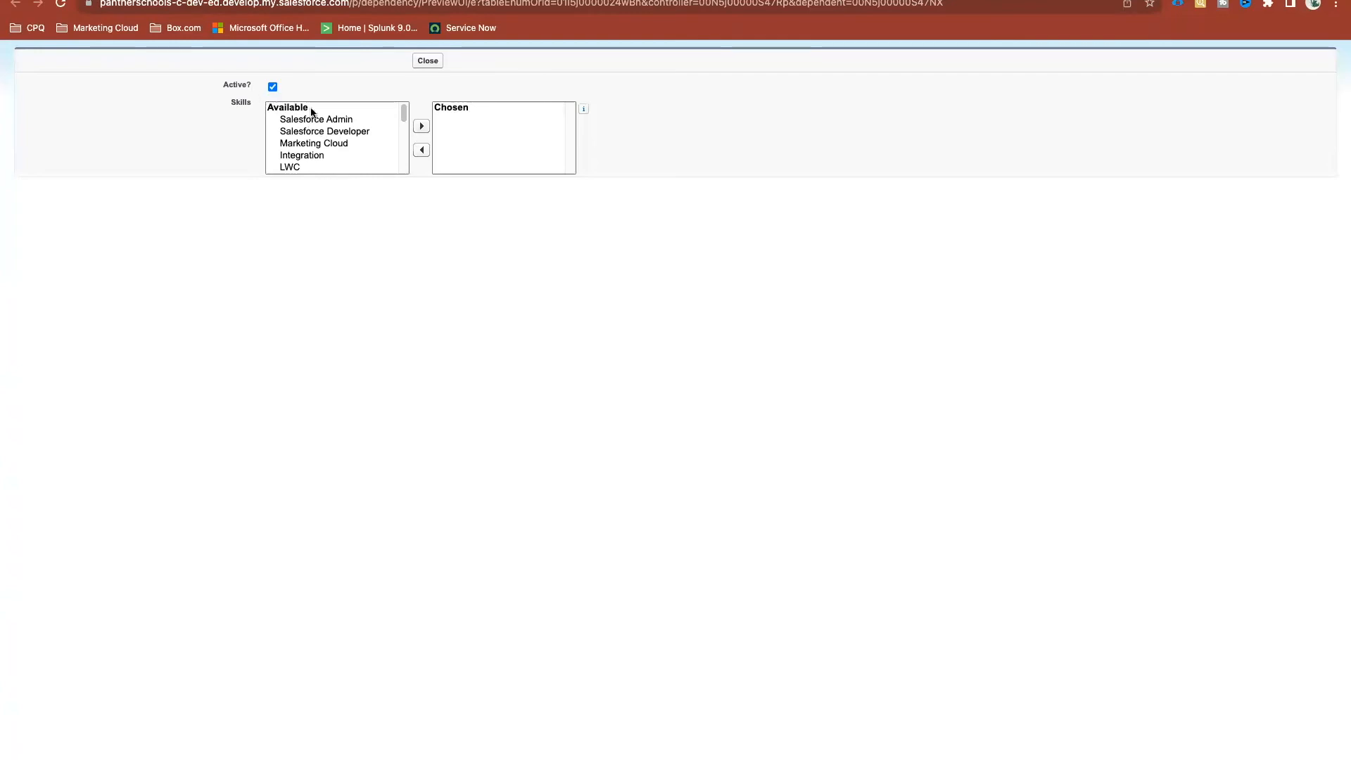
# Toggle Active? in the preview to confirm Unchecked offers only Salesforce Admin and Developer, then close it
pyautogui.scroll(-3, 339, 144)
pyautogui.scroll(3, 340, 143)
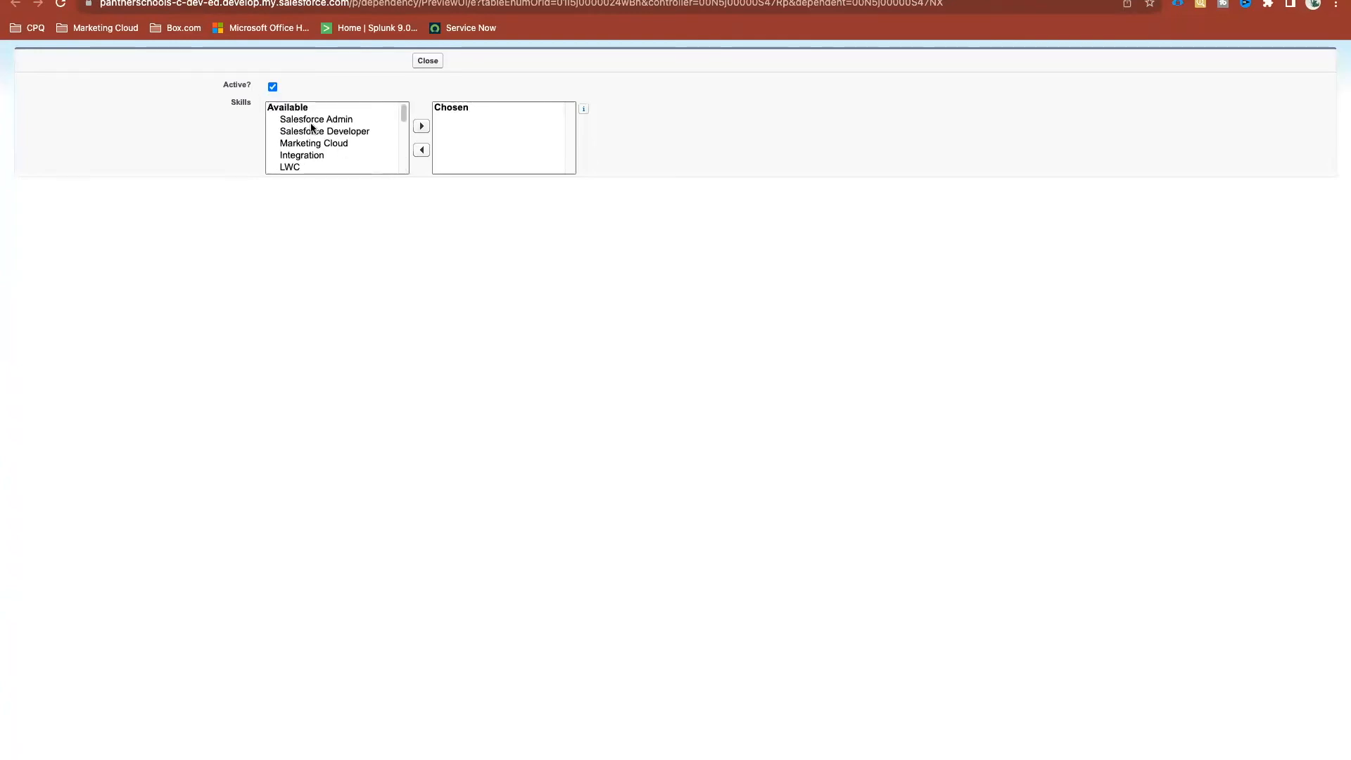
pyautogui.click(274, 87)
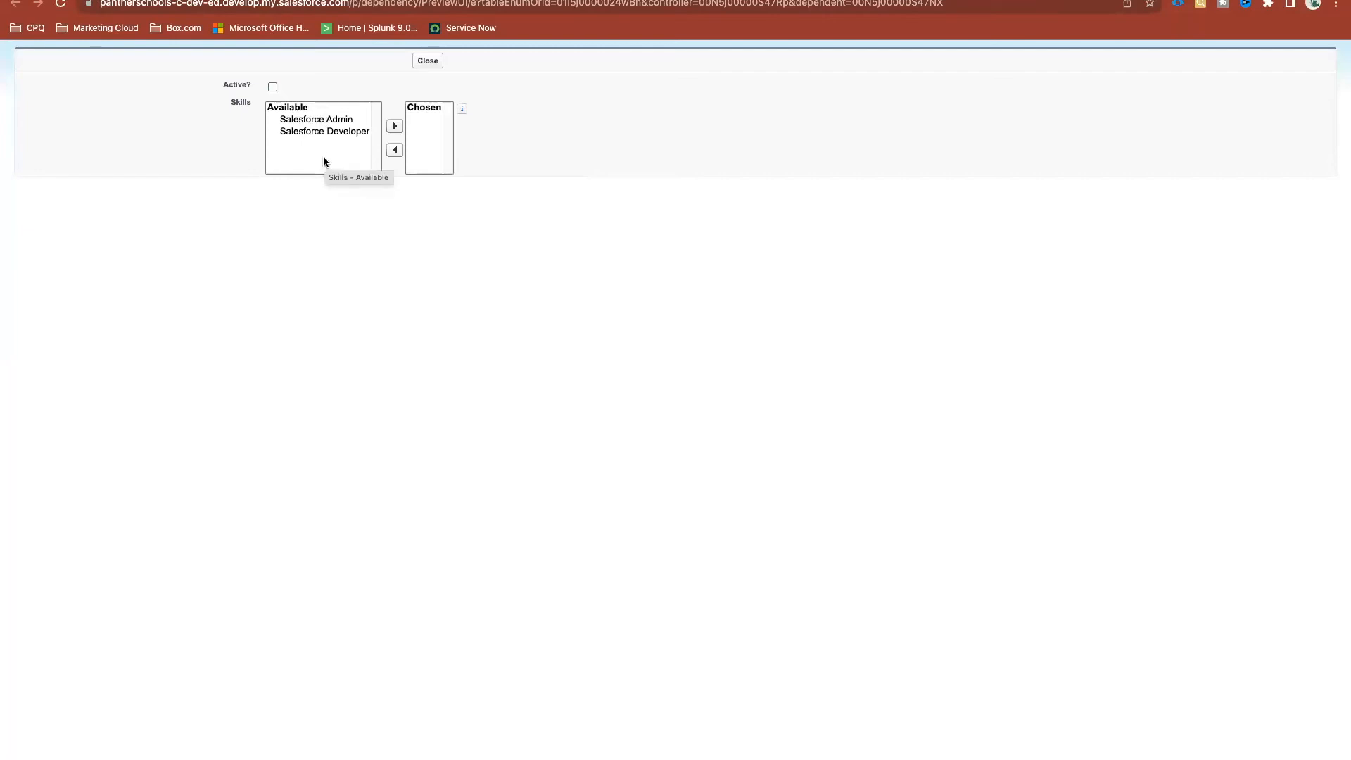
pyautogui.click(273, 86)
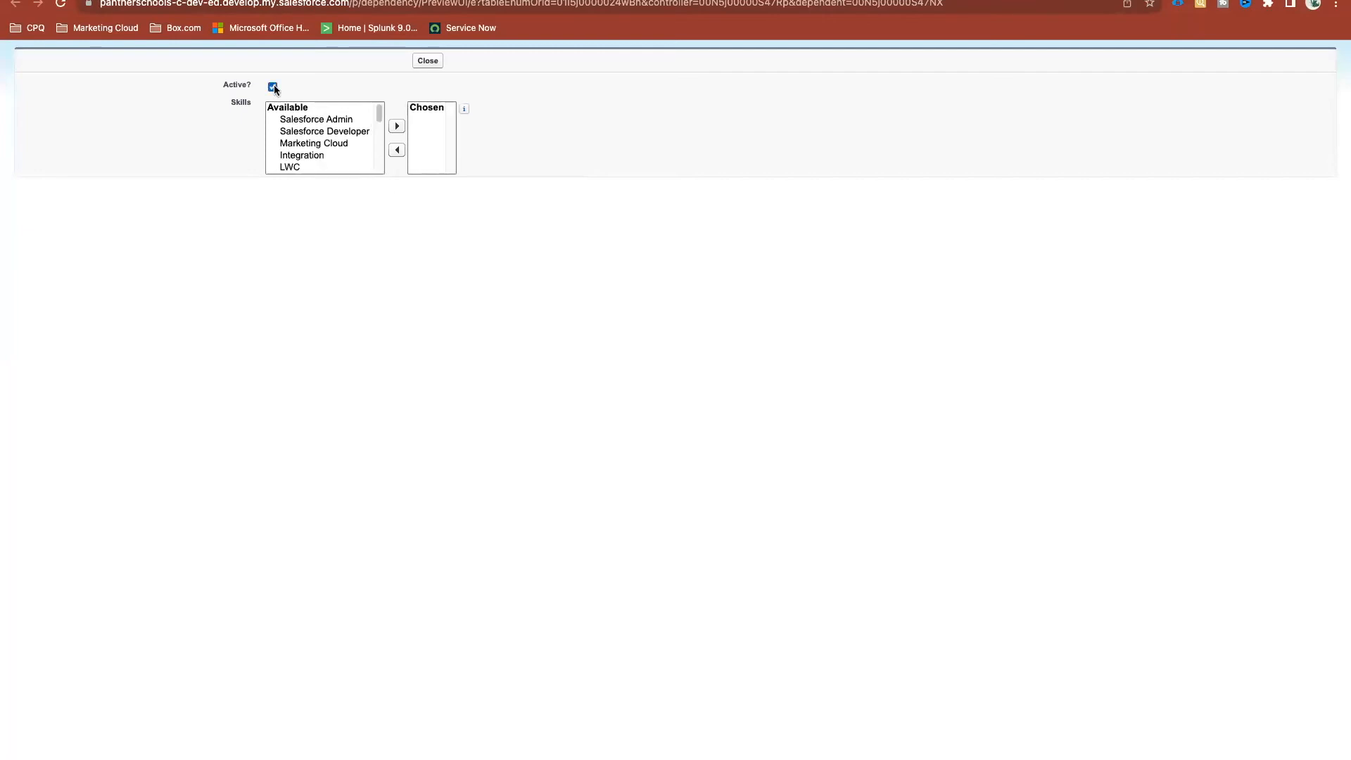
pyautogui.scroll(-3, 331, 150)
pyautogui.scroll(3, 331, 147)
pyautogui.click(273, 86)
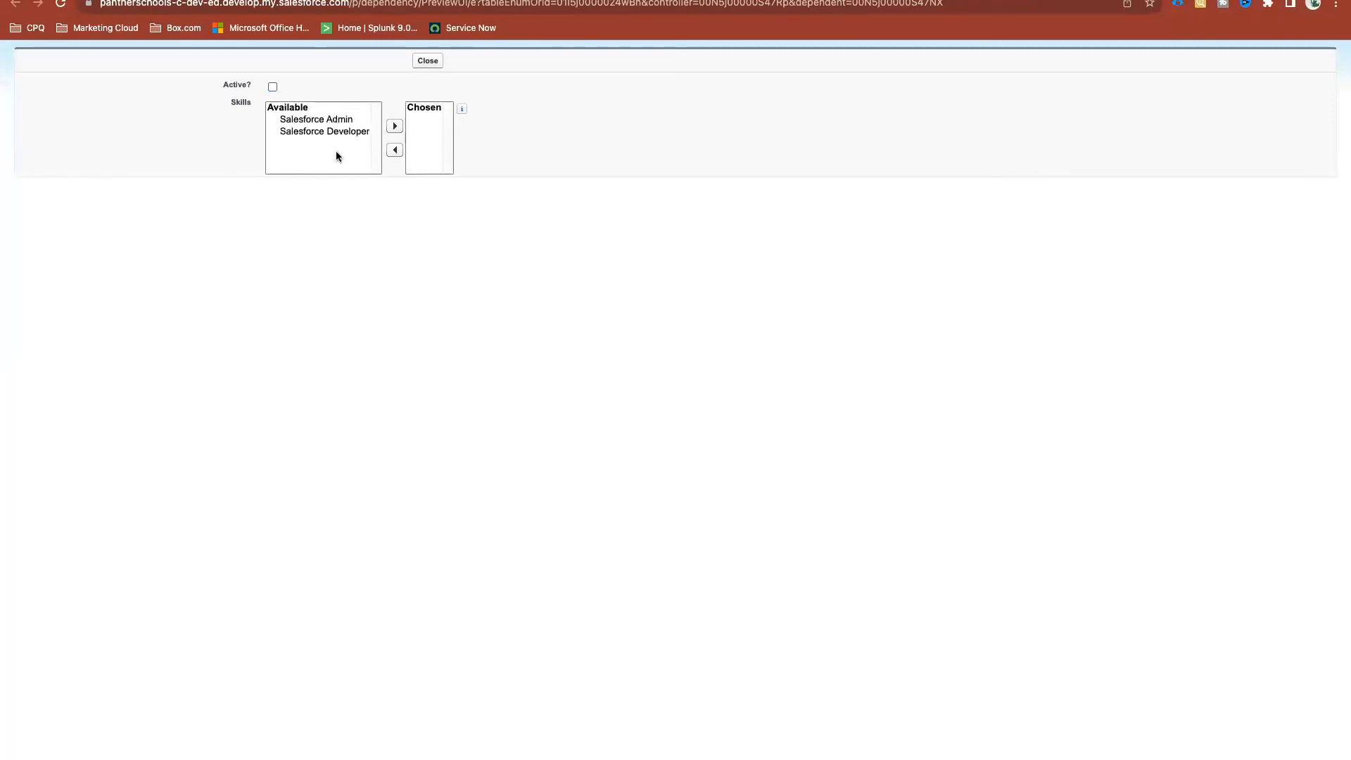
pyautogui.moveTo(326, 134); pyautogui.dragTo(321, 117)
pyautogui.click(394, 126)
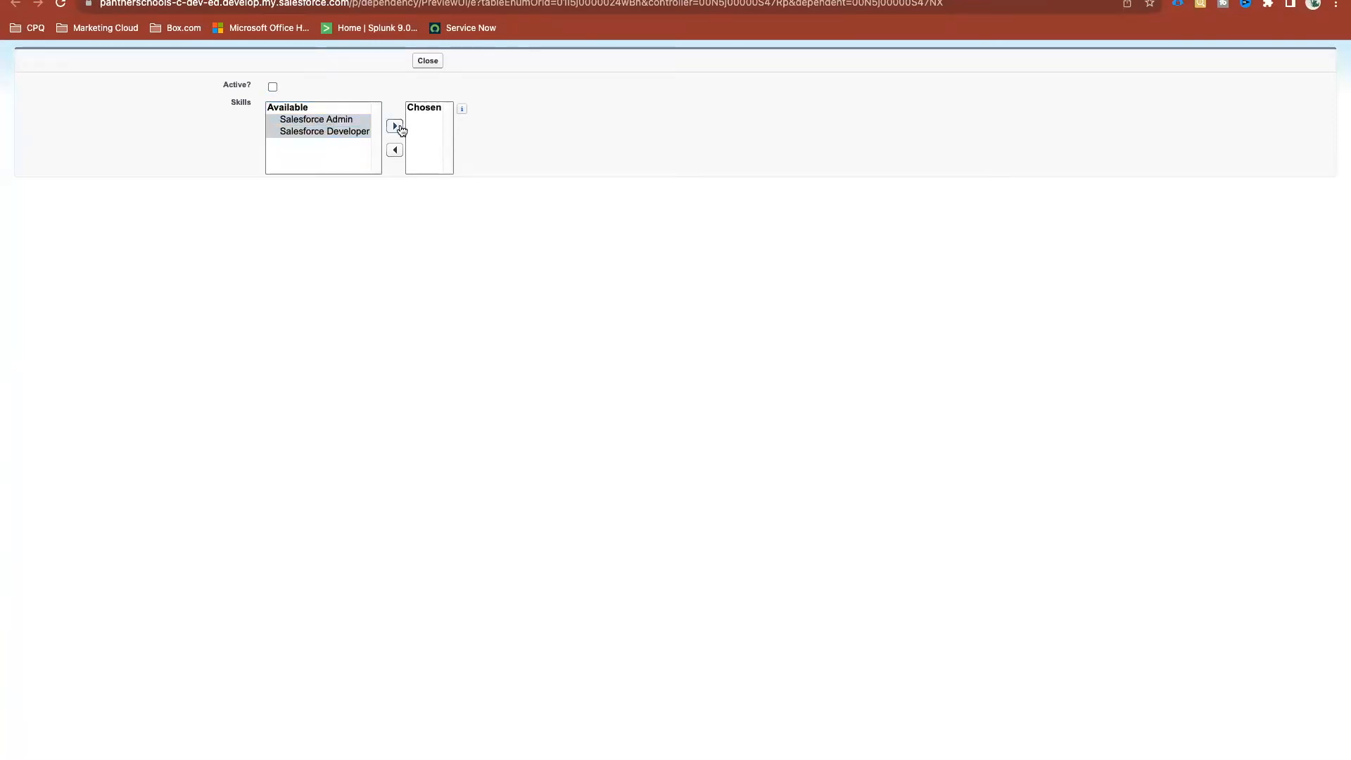
pyautogui.click(428, 61)
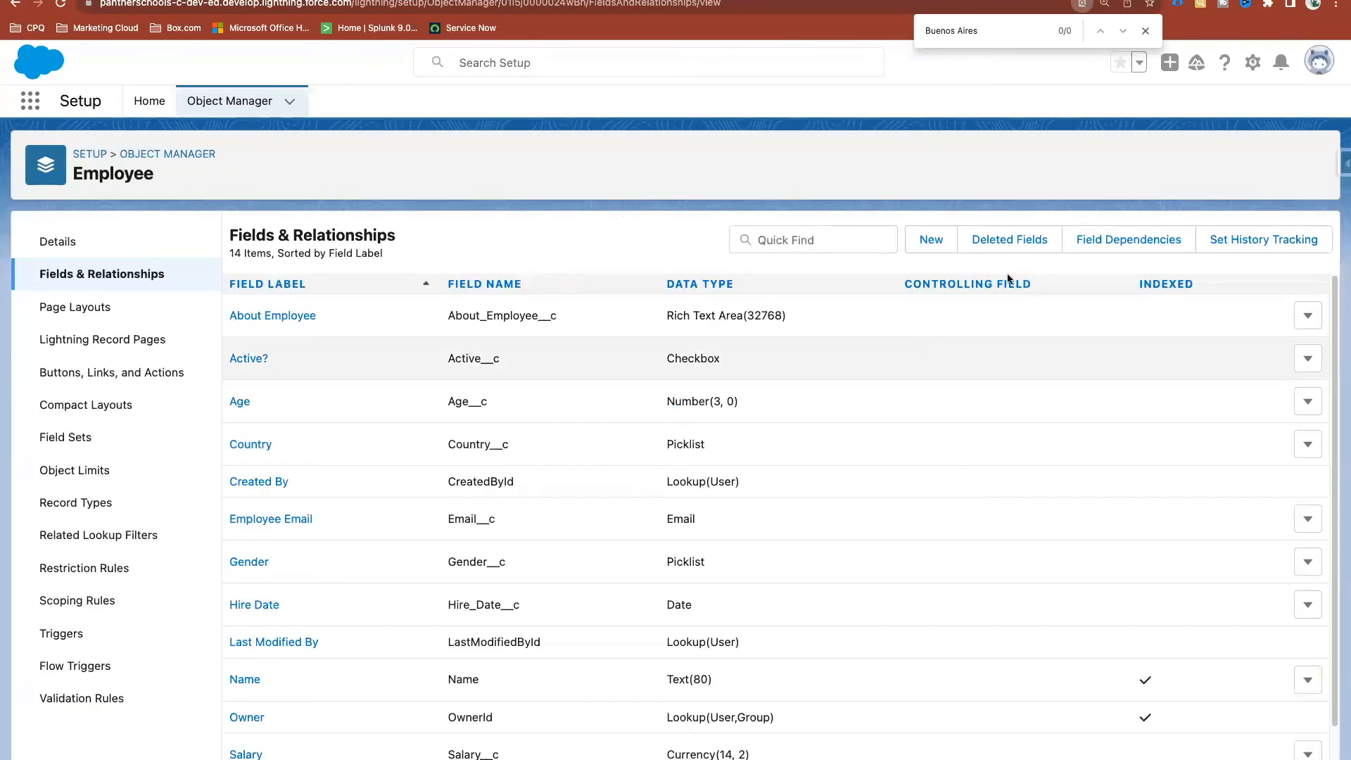
# Check the Employee field dependencies list, then reload ABC TEST and open its Skills dependency editor
pyautogui.click(1129, 239)
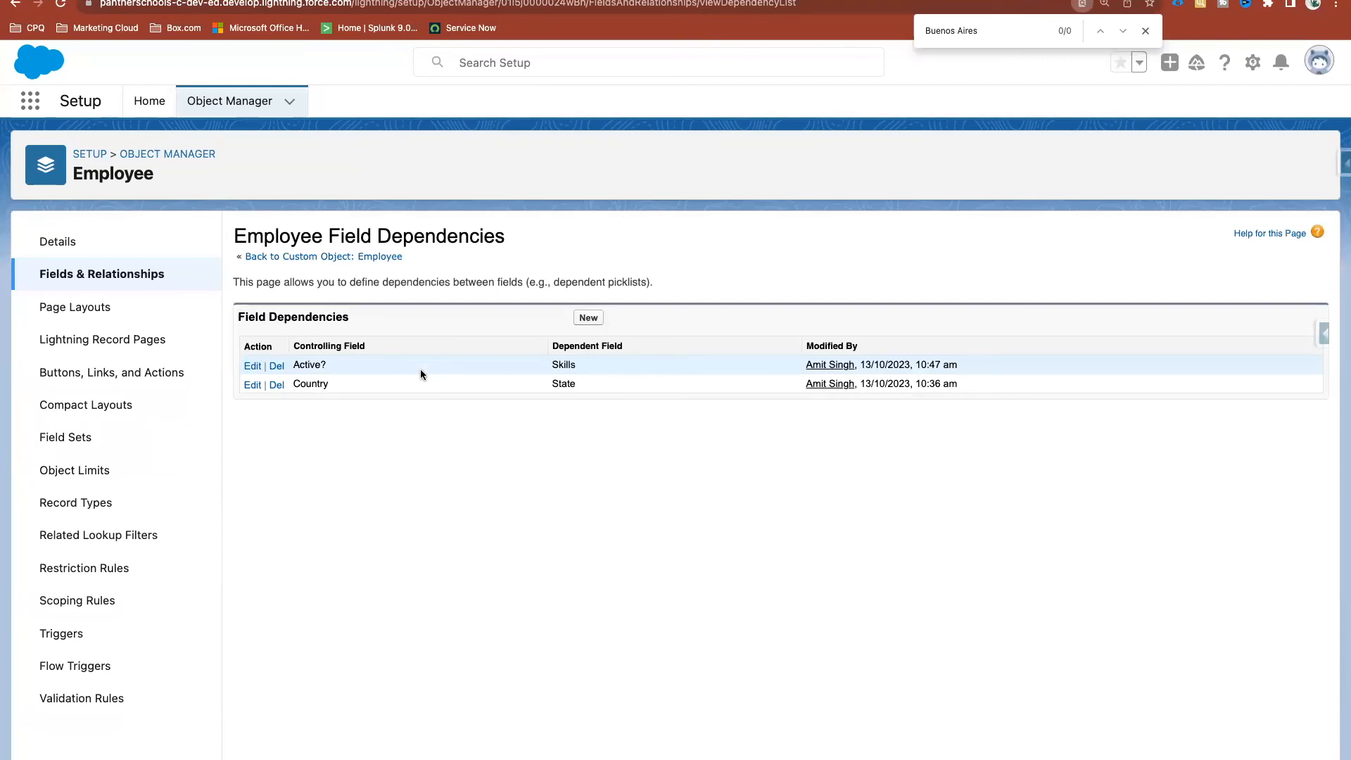
pyautogui.click(302, 258)
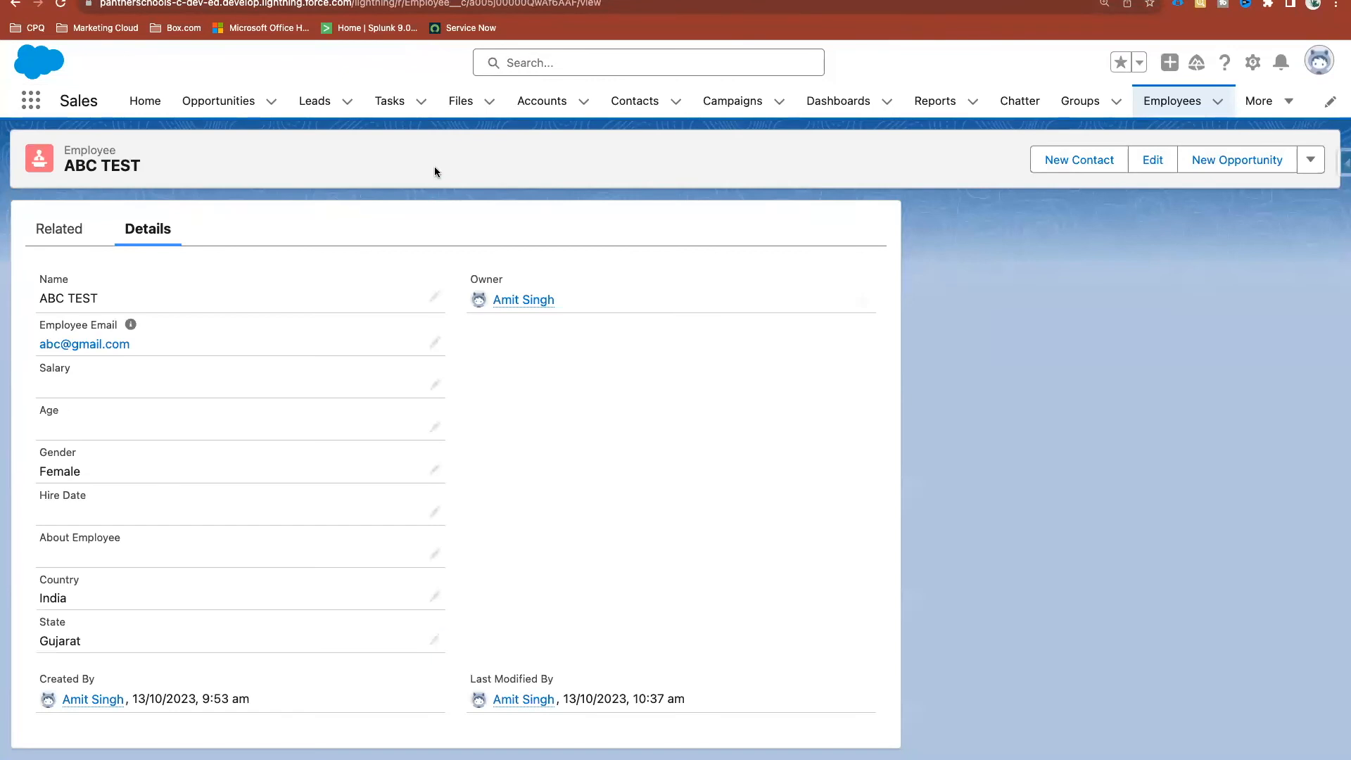
pyautogui.rightClick(434, 166)
pyautogui.click(460, 229)
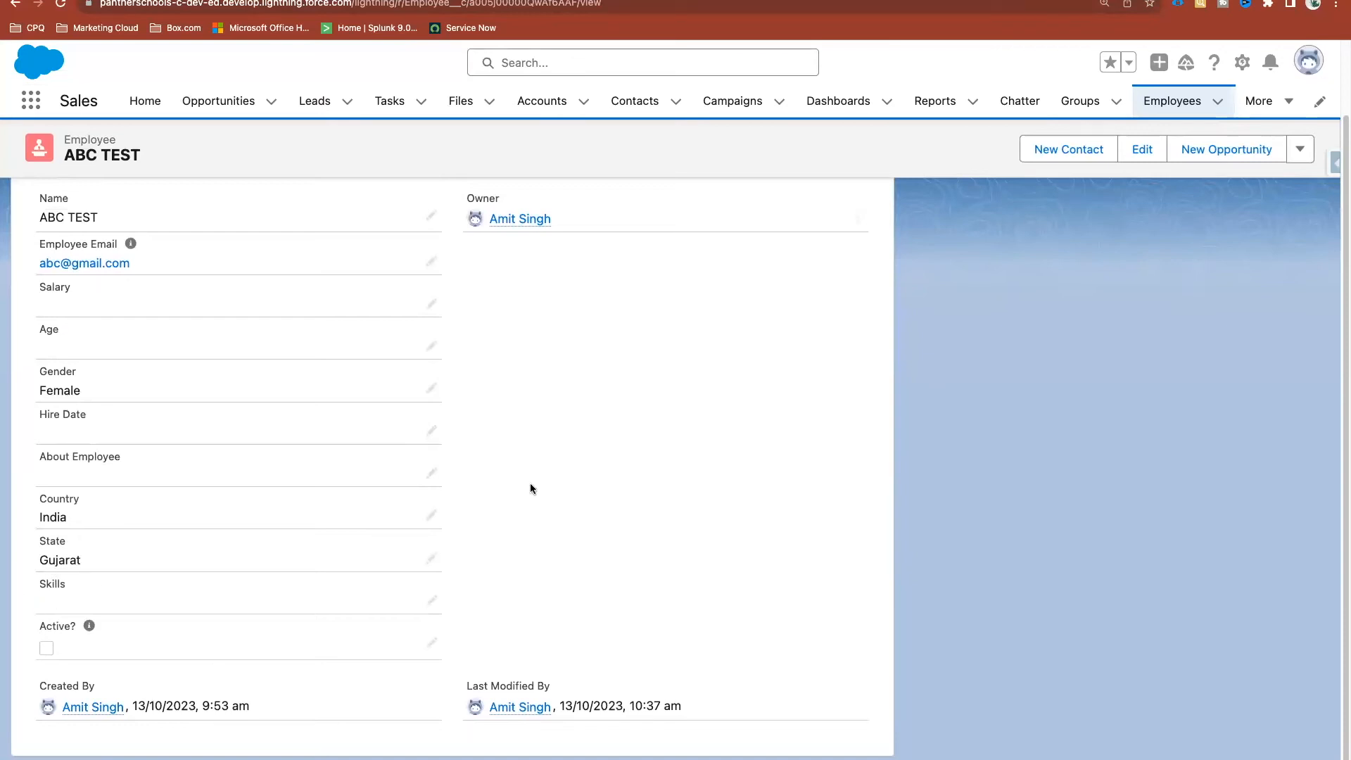
pyautogui.click(430, 518)
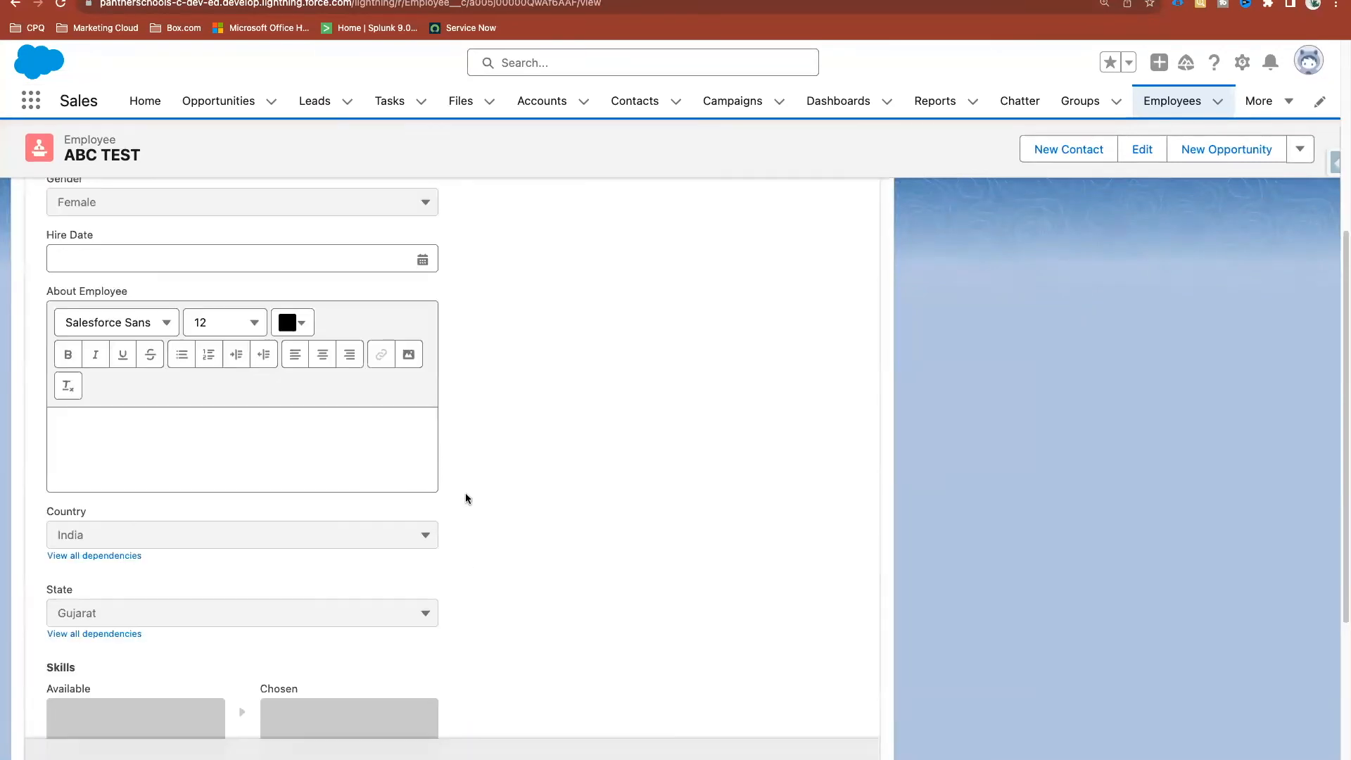
pyautogui.scroll(-5, 673, 383)
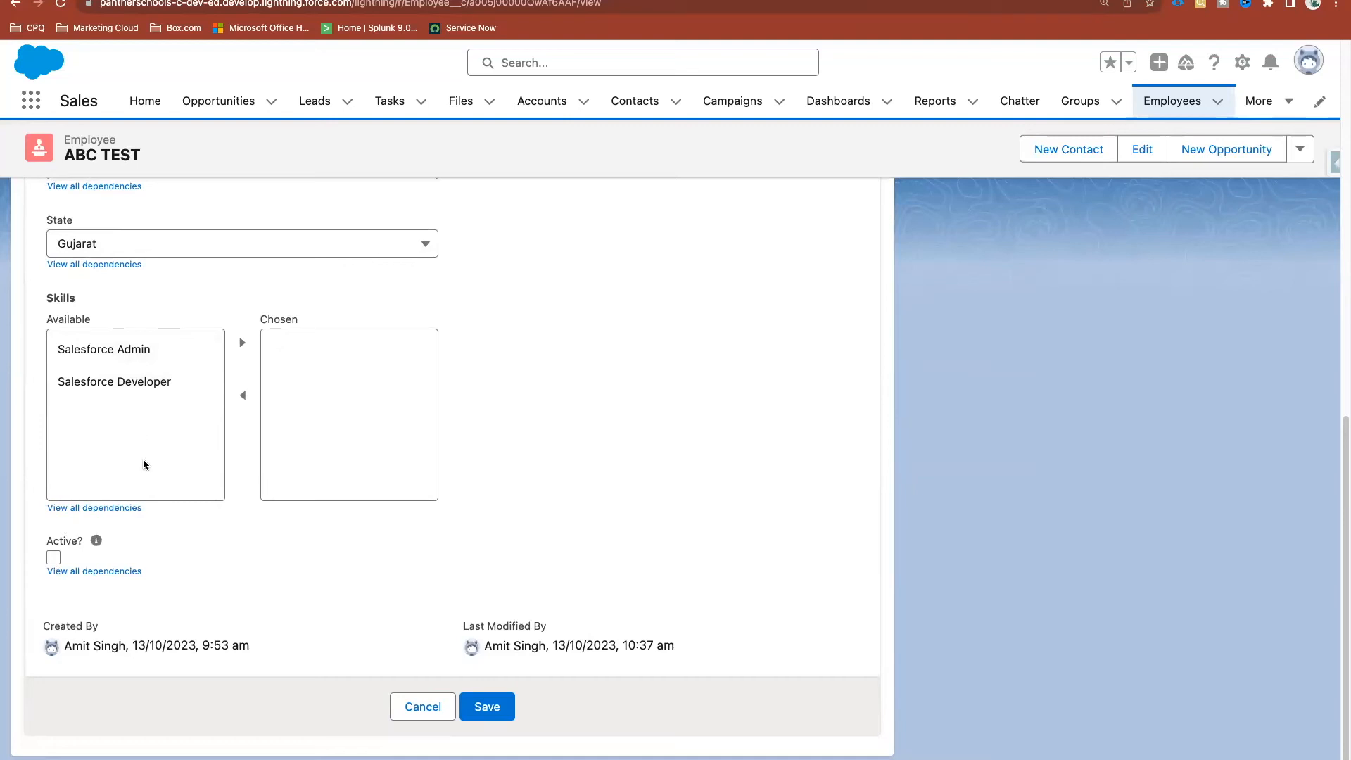
pyautogui.click(104, 510)
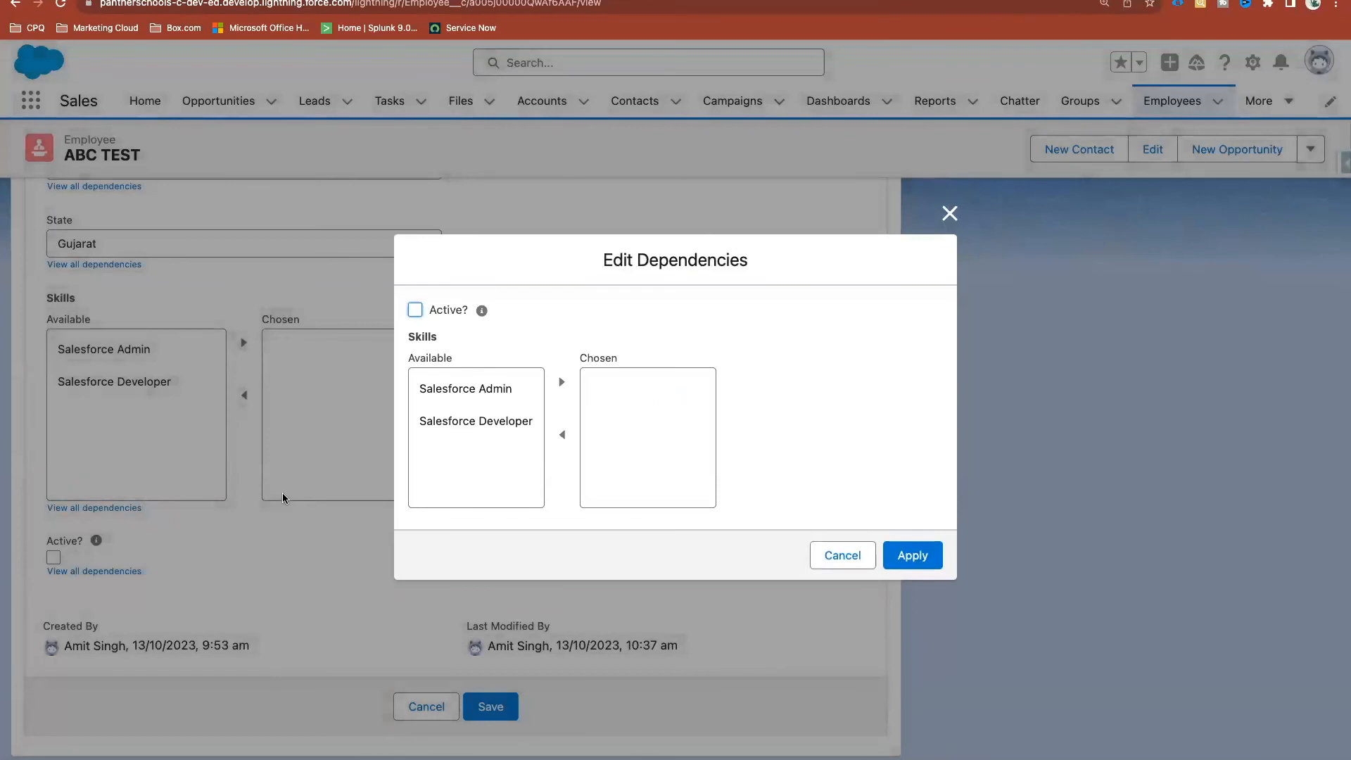
# Check Active? in the dependency editor, move the first range of skills from Salesforce Admin to chosen, and apply
pyautogui.moveTo(482, 312)
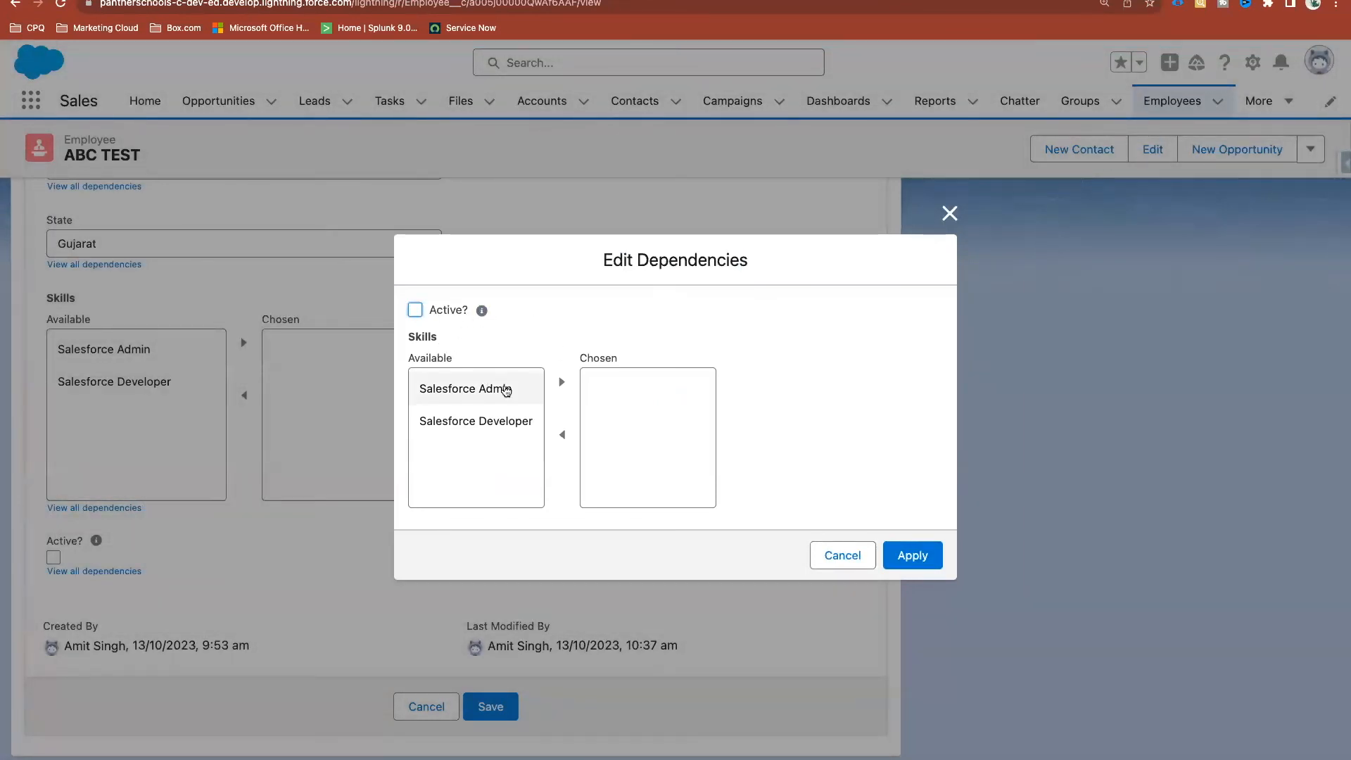
pyautogui.click(412, 309)
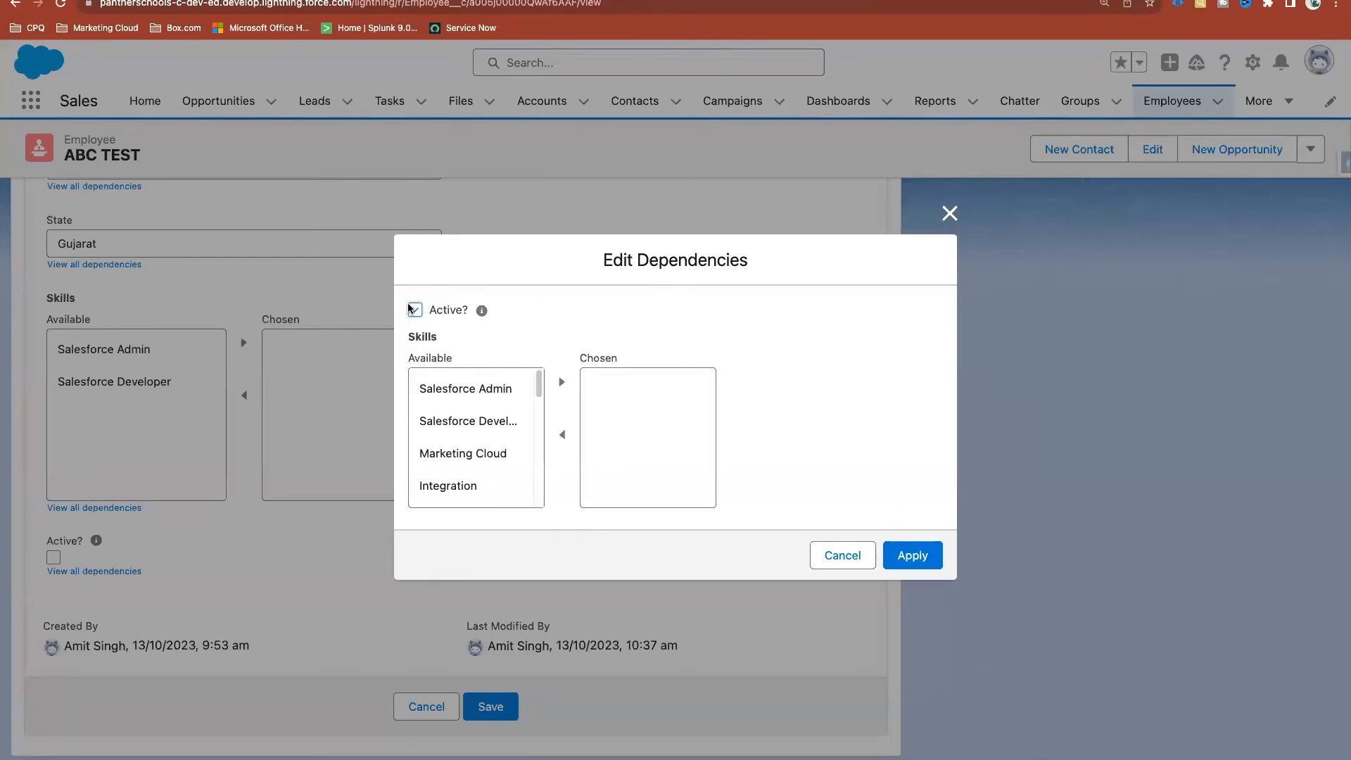
pyautogui.scroll(-5, 478, 440)
pyautogui.scroll(5, 506, 429)
pyautogui.click(469, 397)
pyautogui.scroll(-5, 472, 459)
pyautogui.keyDown('shift'); pyautogui.click(466, 459); pyautogui.keyUp('shift')
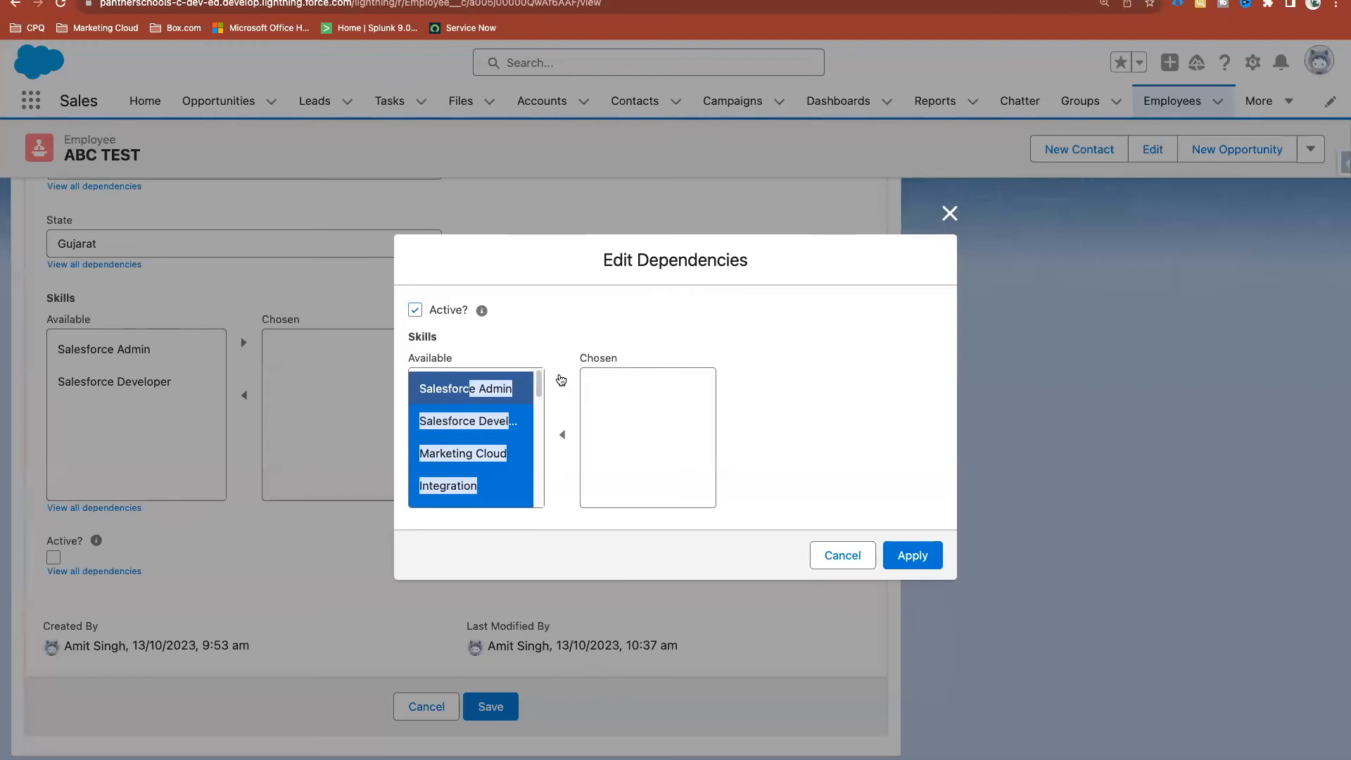
pyautogui.click(561, 381)
pyautogui.click(926, 554)
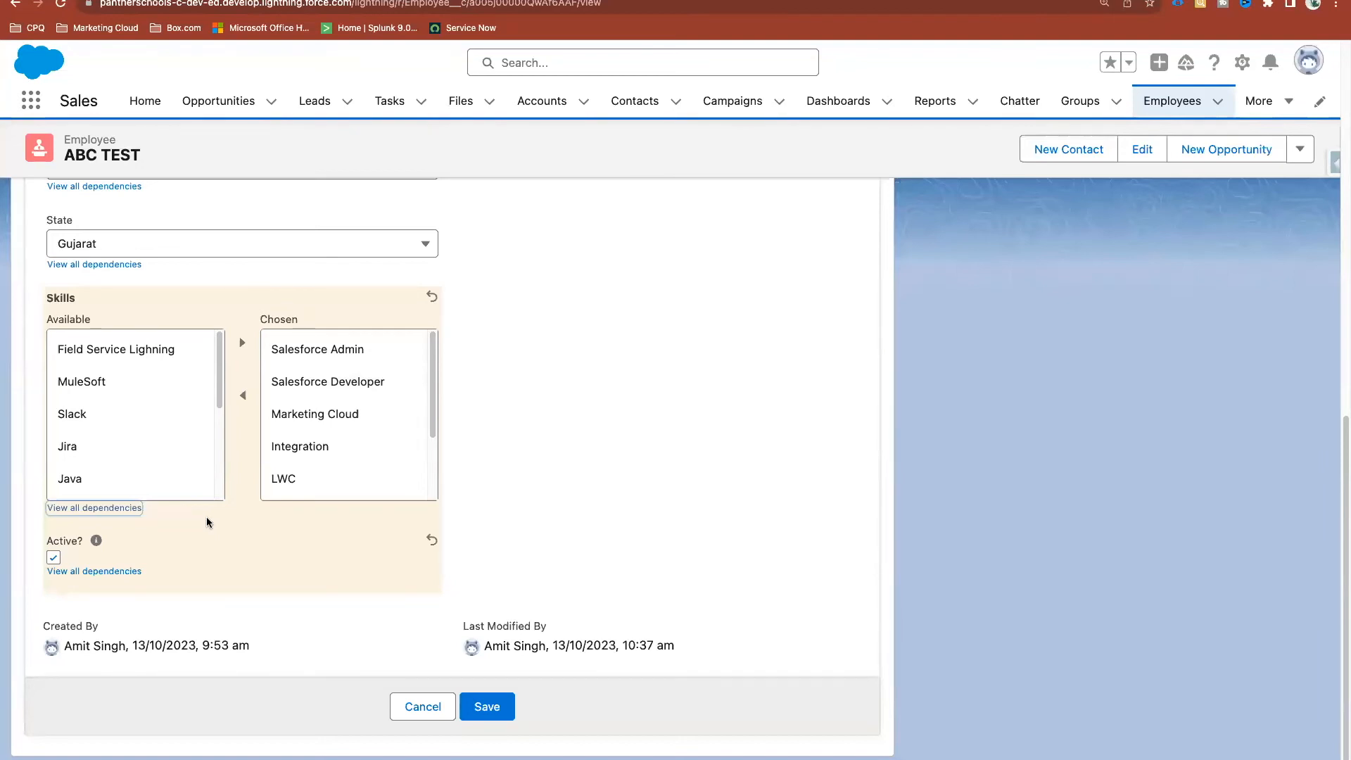
# Add Node.js, React.js and the remaining skills except Informatica, then save ABC TEST
pyautogui.scroll(-3, 332, 426)
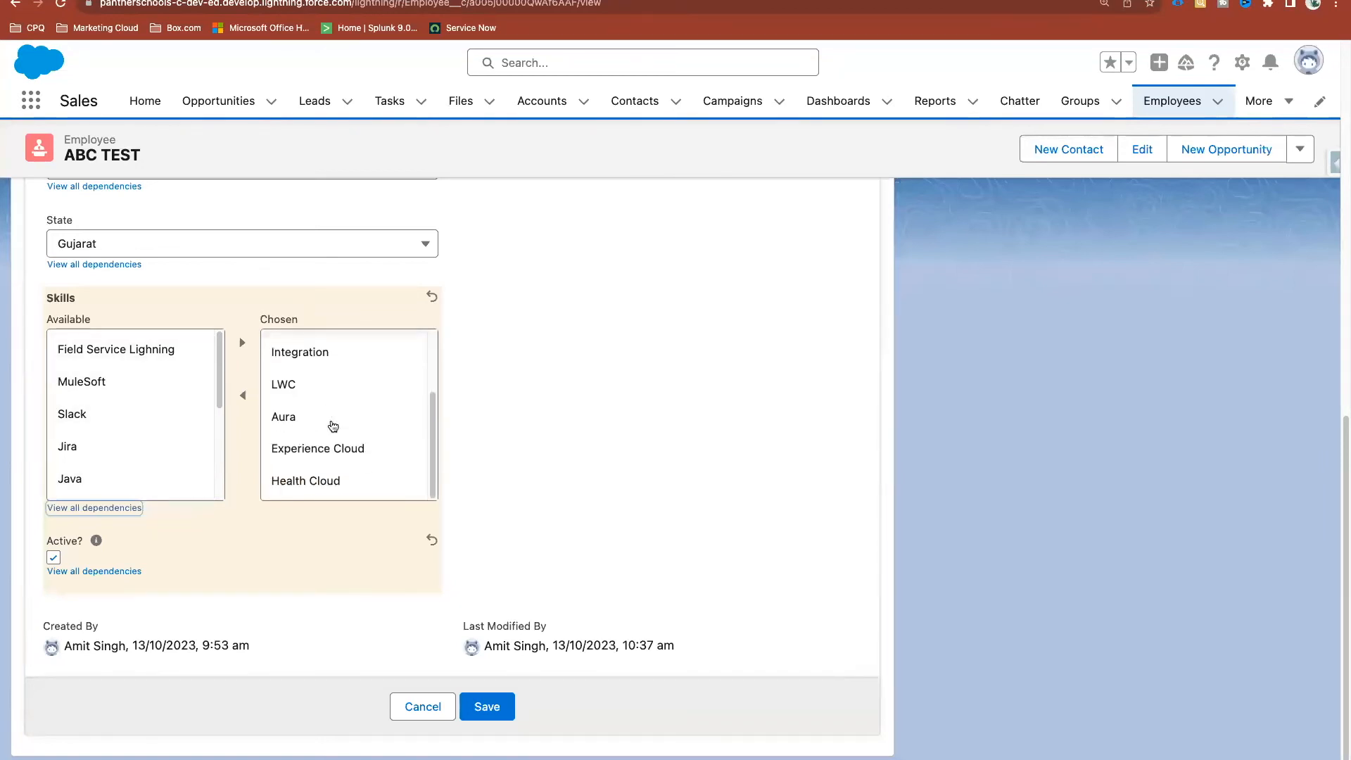
pyautogui.scroll(-5, 109, 464)
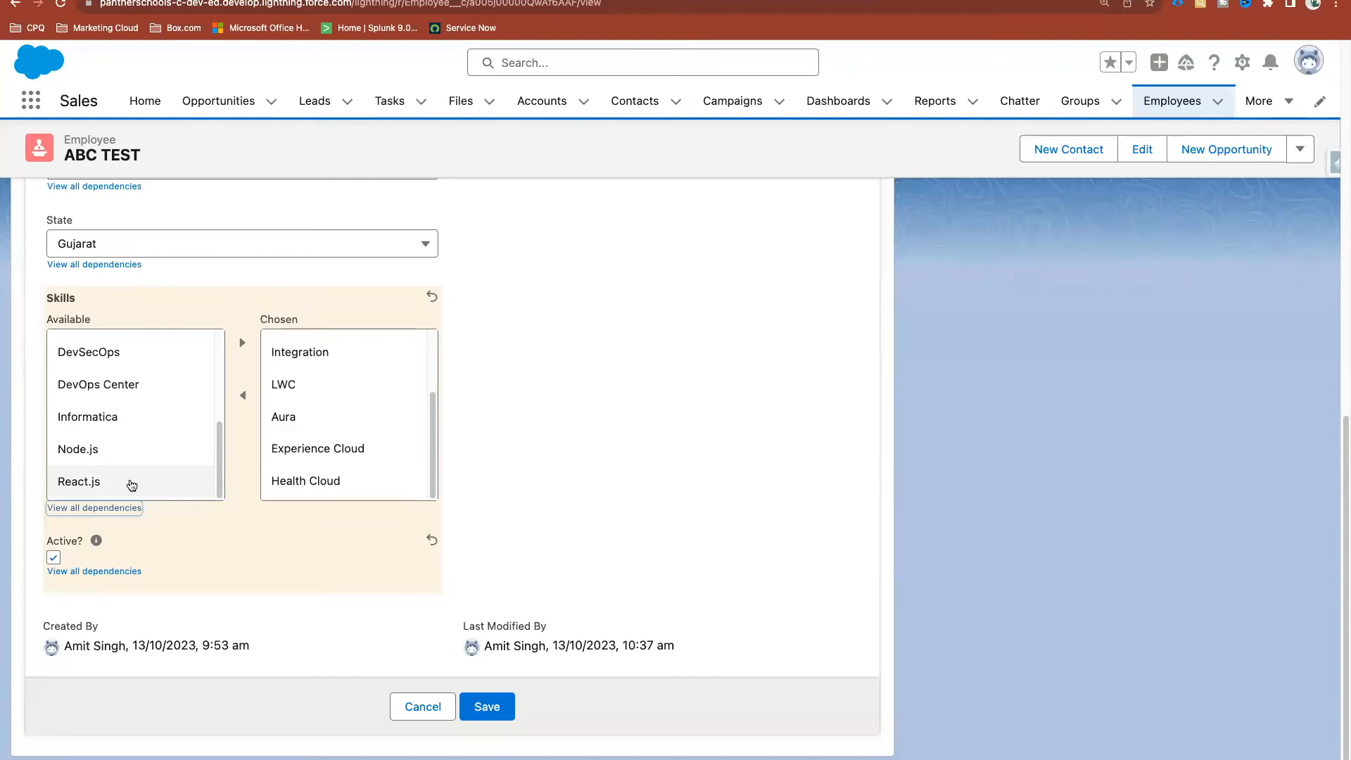
pyautogui.click(132, 485)
pyautogui.keyDown('shift'); pyautogui.click(90, 451); pyautogui.keyUp('shift')
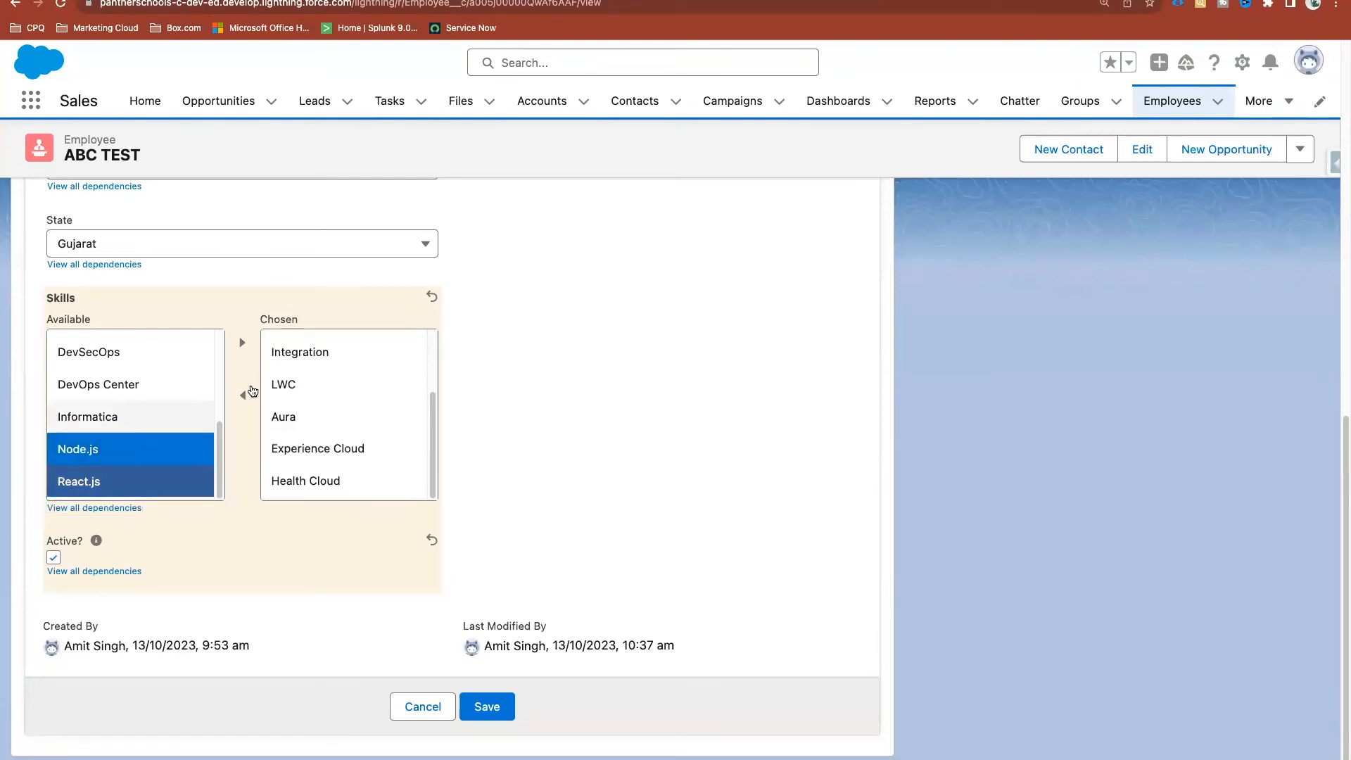
pyautogui.click(243, 346)
pyautogui.click(90, 446)
pyautogui.scroll(3, 120, 447)
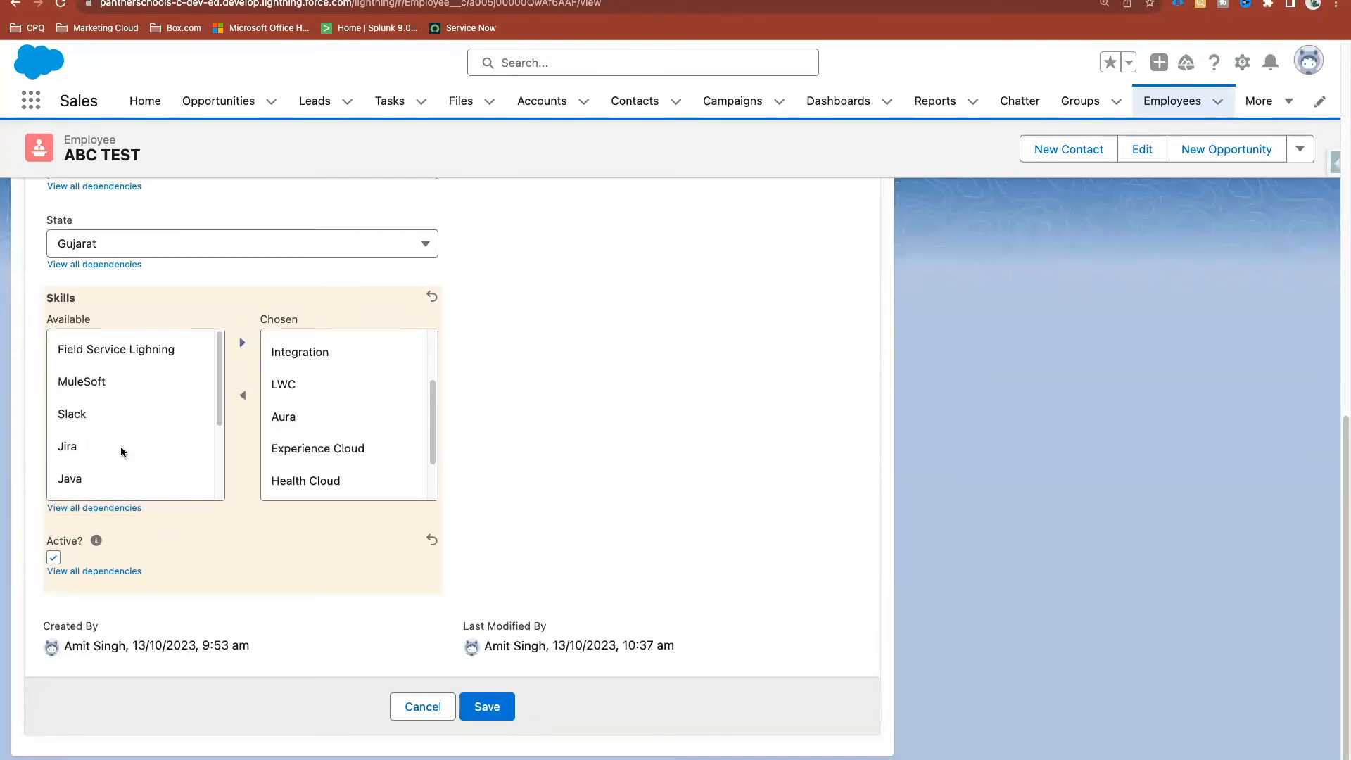
pyautogui.keyDown('shift'); pyautogui.click(119, 356); pyautogui.keyUp('shift')
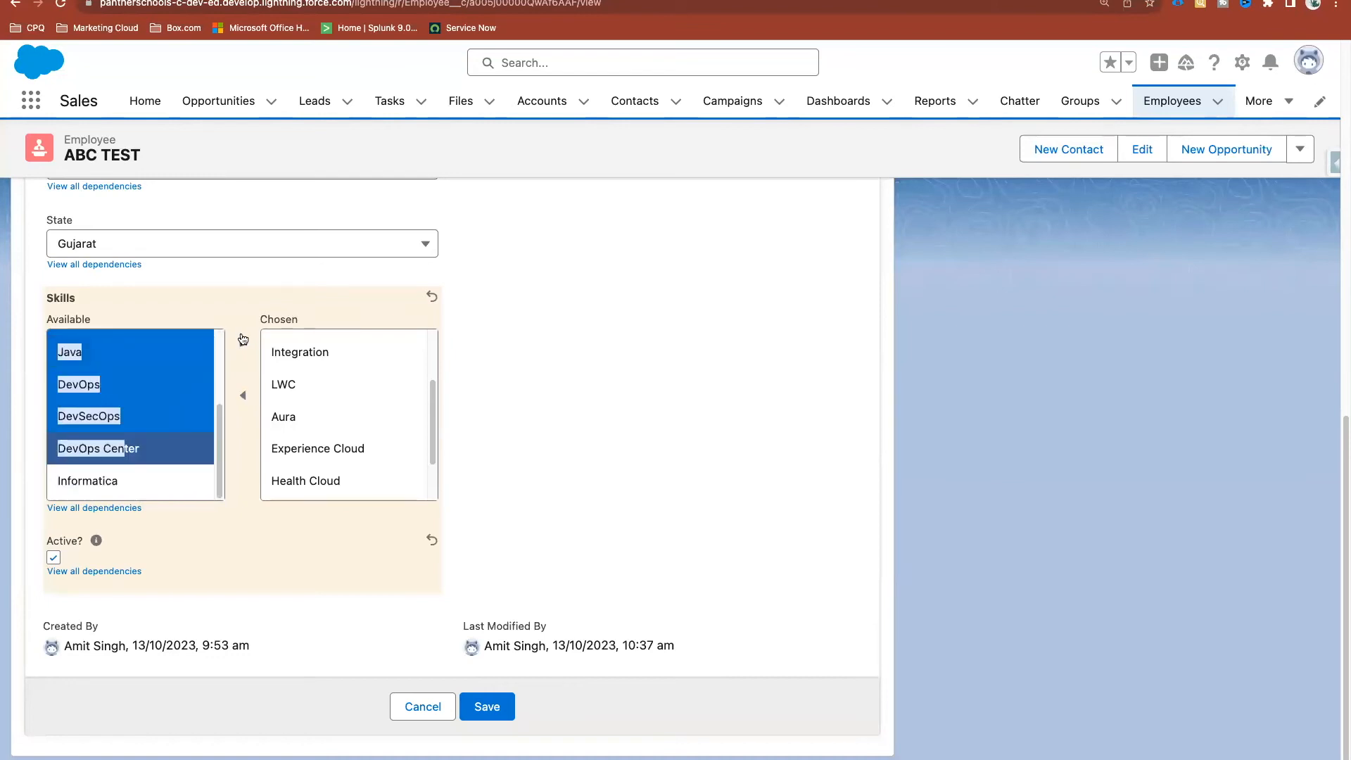
pyautogui.click(242, 342)
pyautogui.scroll(3, 373, 401)
pyautogui.scroll(-5, 359, 383)
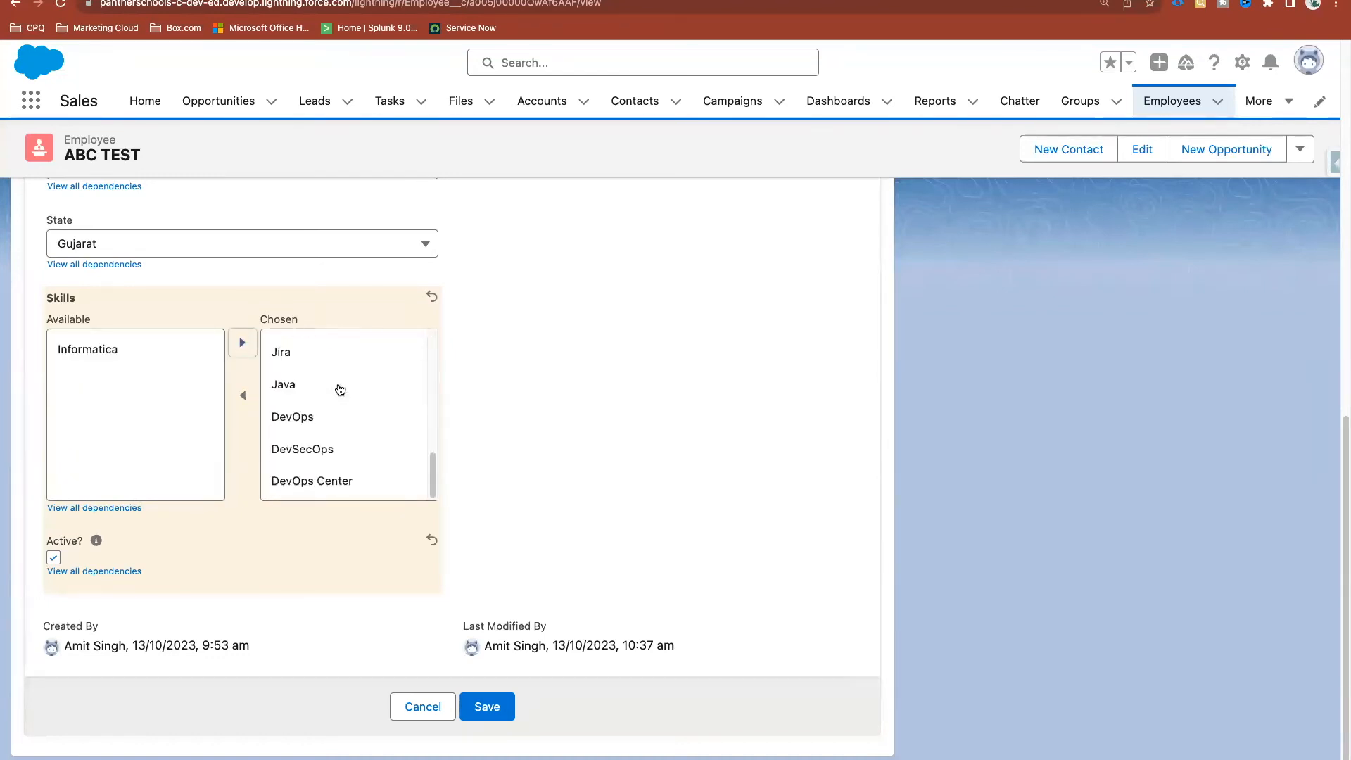
pyautogui.click(485, 706)
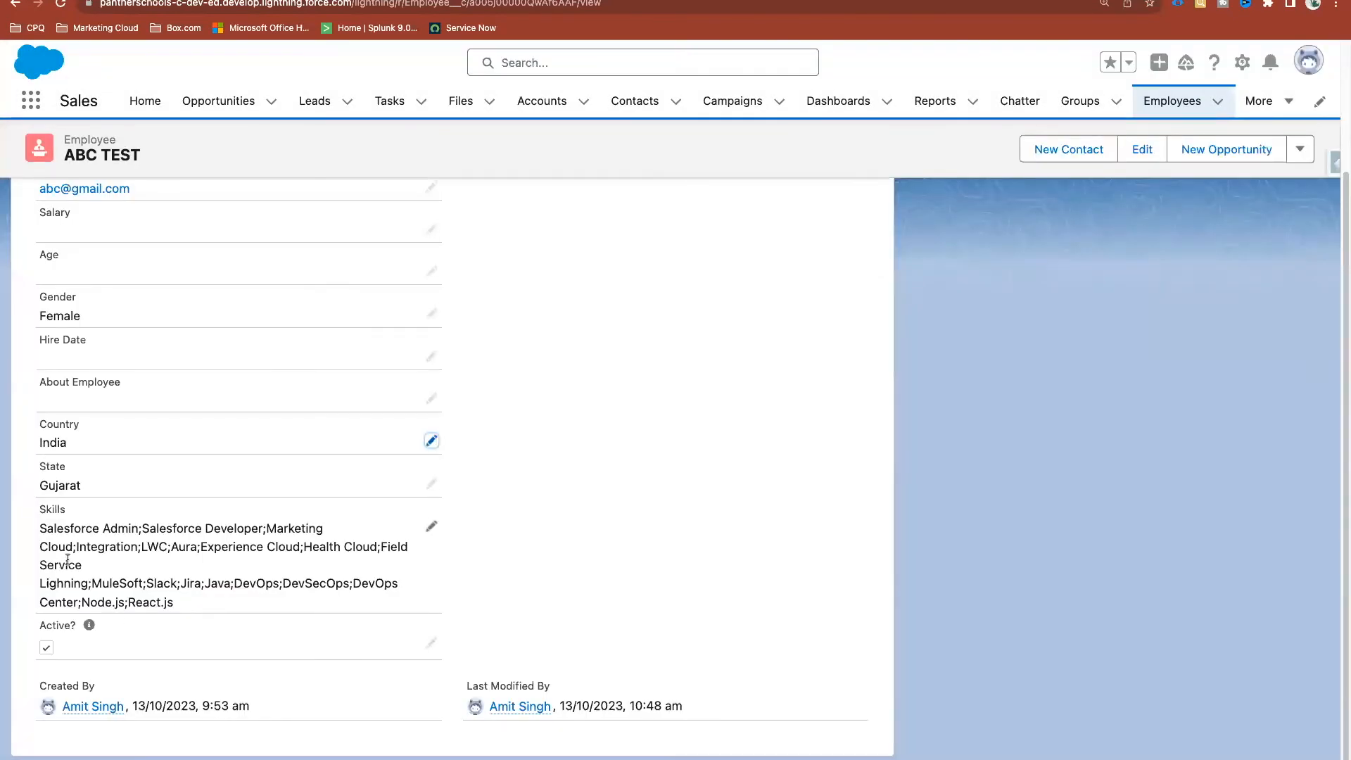
pyautogui.moveTo(208, 612); pyautogui.dragTo(33, 536)
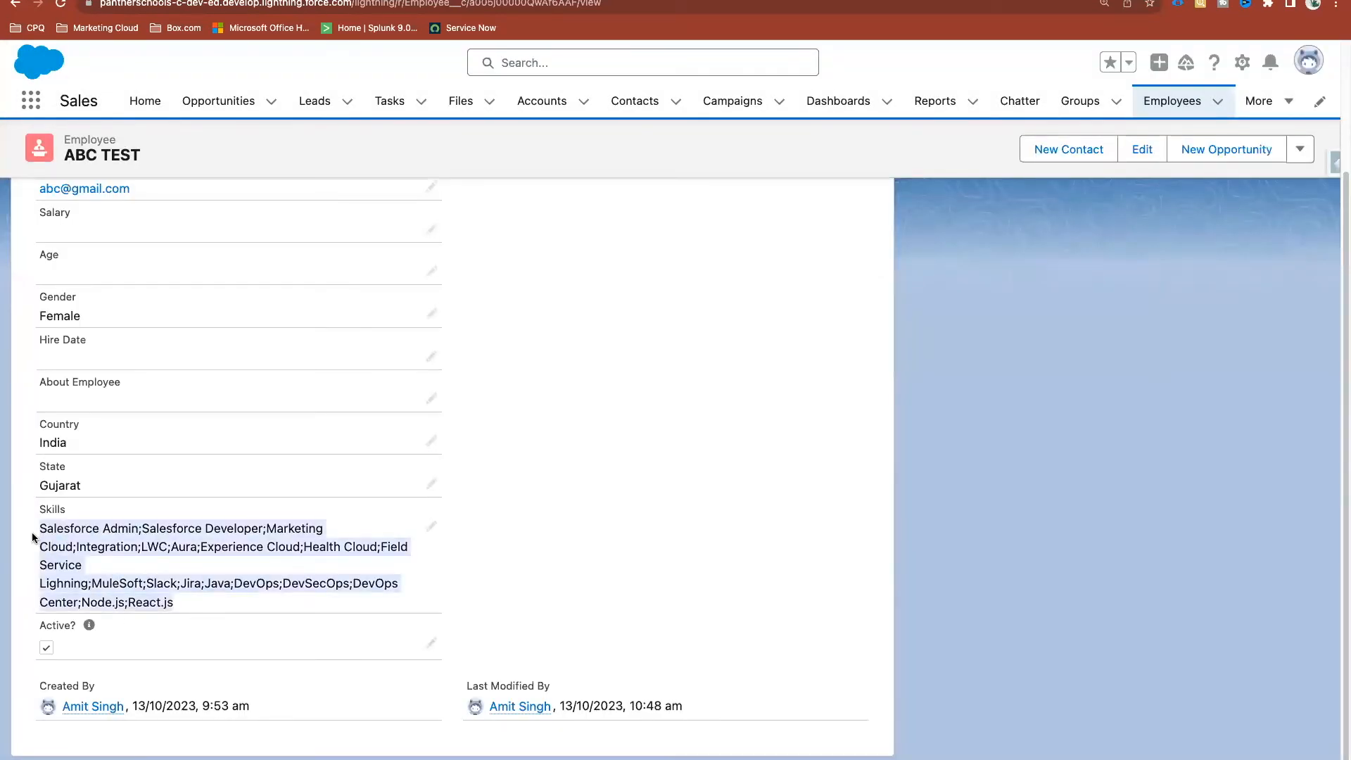
# Scroll through the saved ABC TEST record to review its selected skills
pyautogui.click(556, 538)
pyautogui.scroll(3, 557, 538)
pyautogui.scroll(-3, 517, 444)
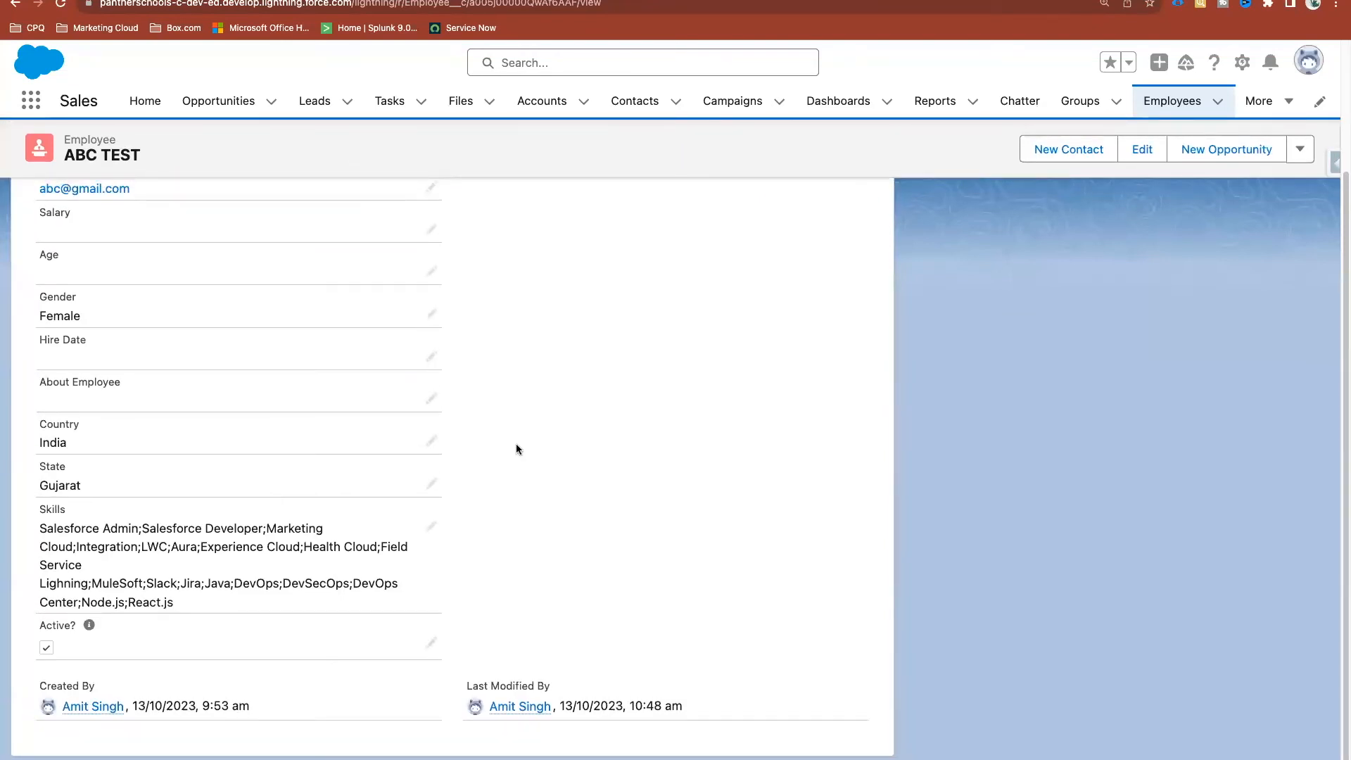
pyautogui.scroll(2, 517, 449)
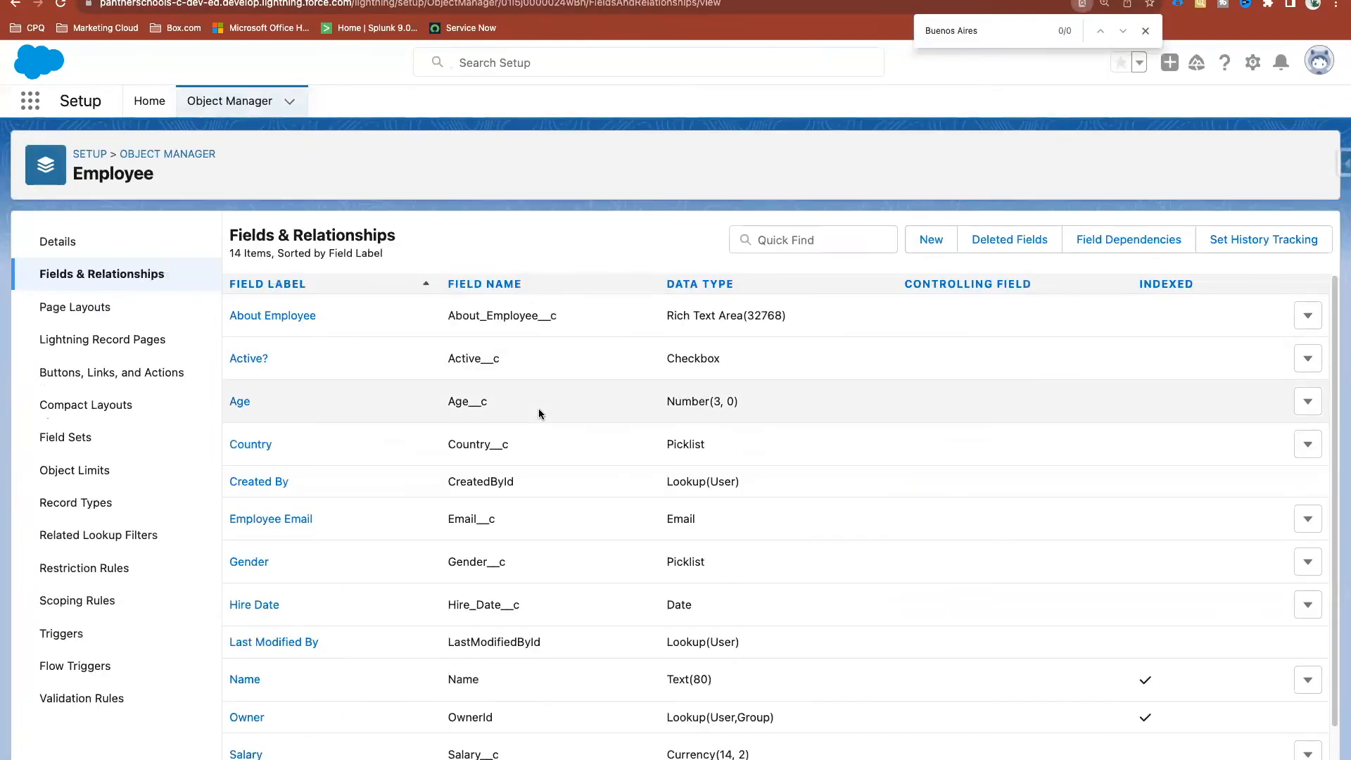
pyautogui.scroll(-1, 539, 412)
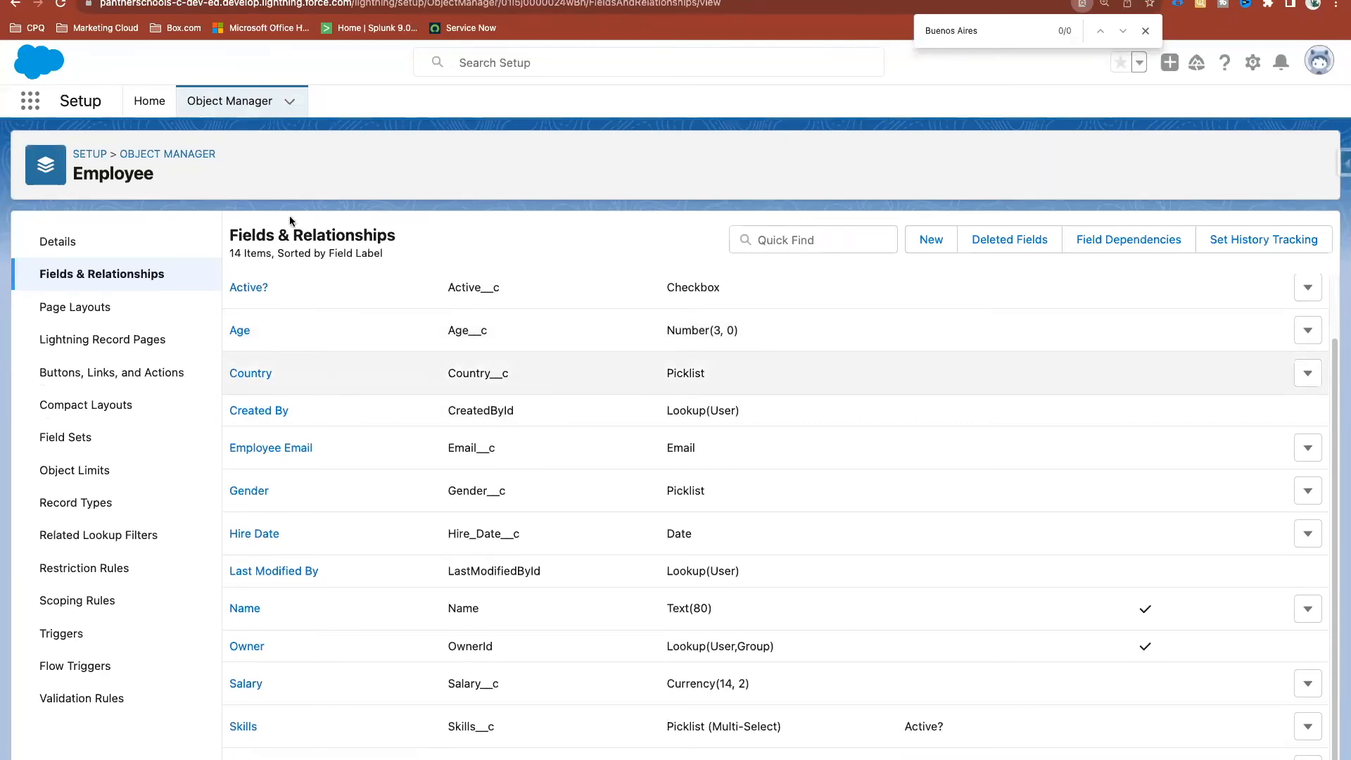
# Filter Object Manager for 'Opp' and open the Opportunity object's Fields & Relationships
pyautogui.click(184, 155)
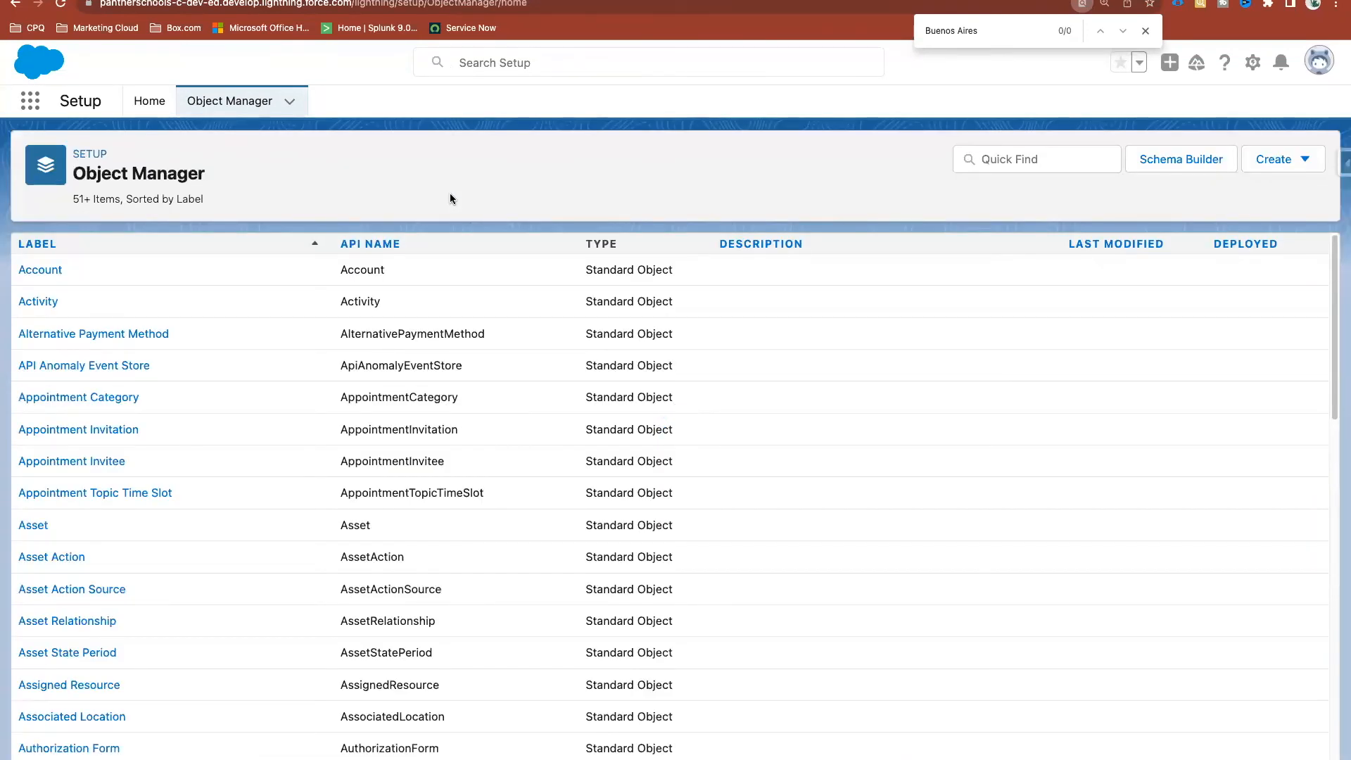
pyautogui.click(1009, 159)
pyautogui.write('Oppo')
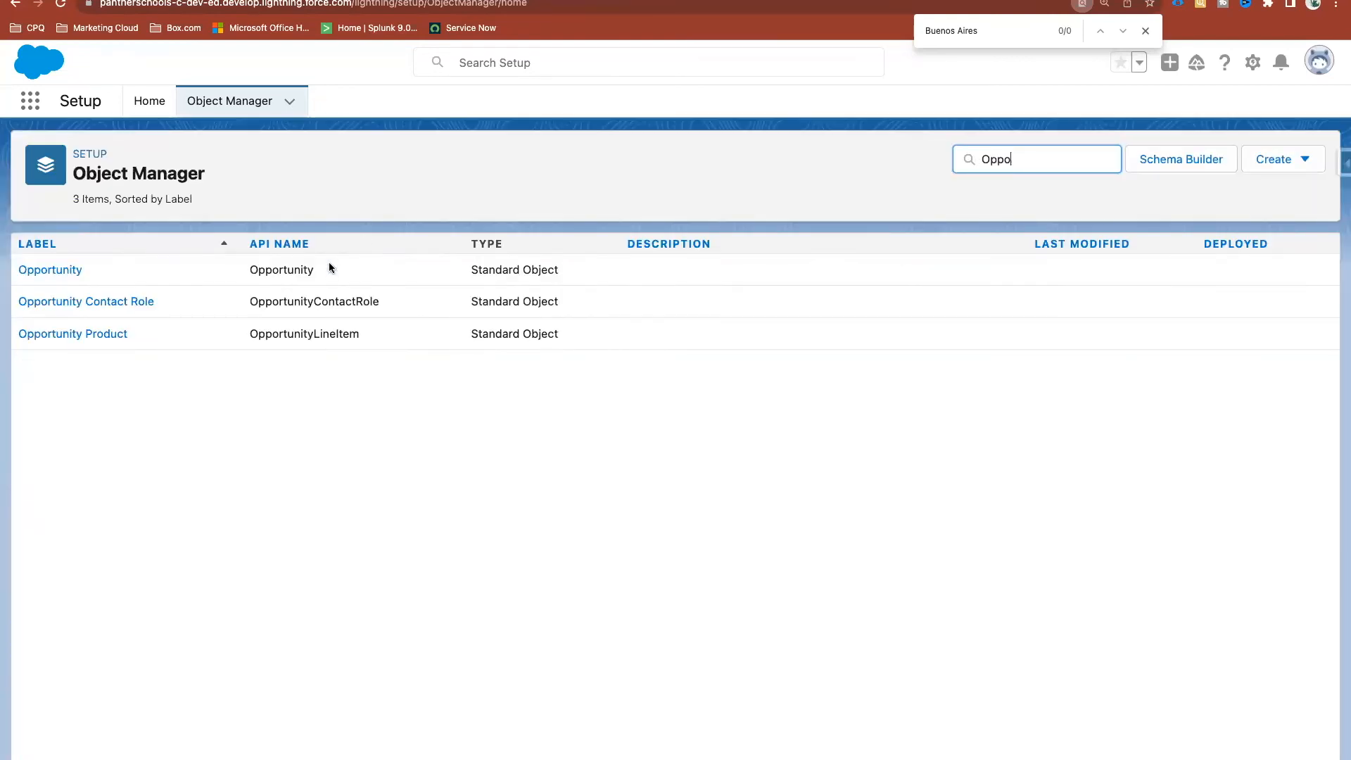
pyautogui.click(43, 269)
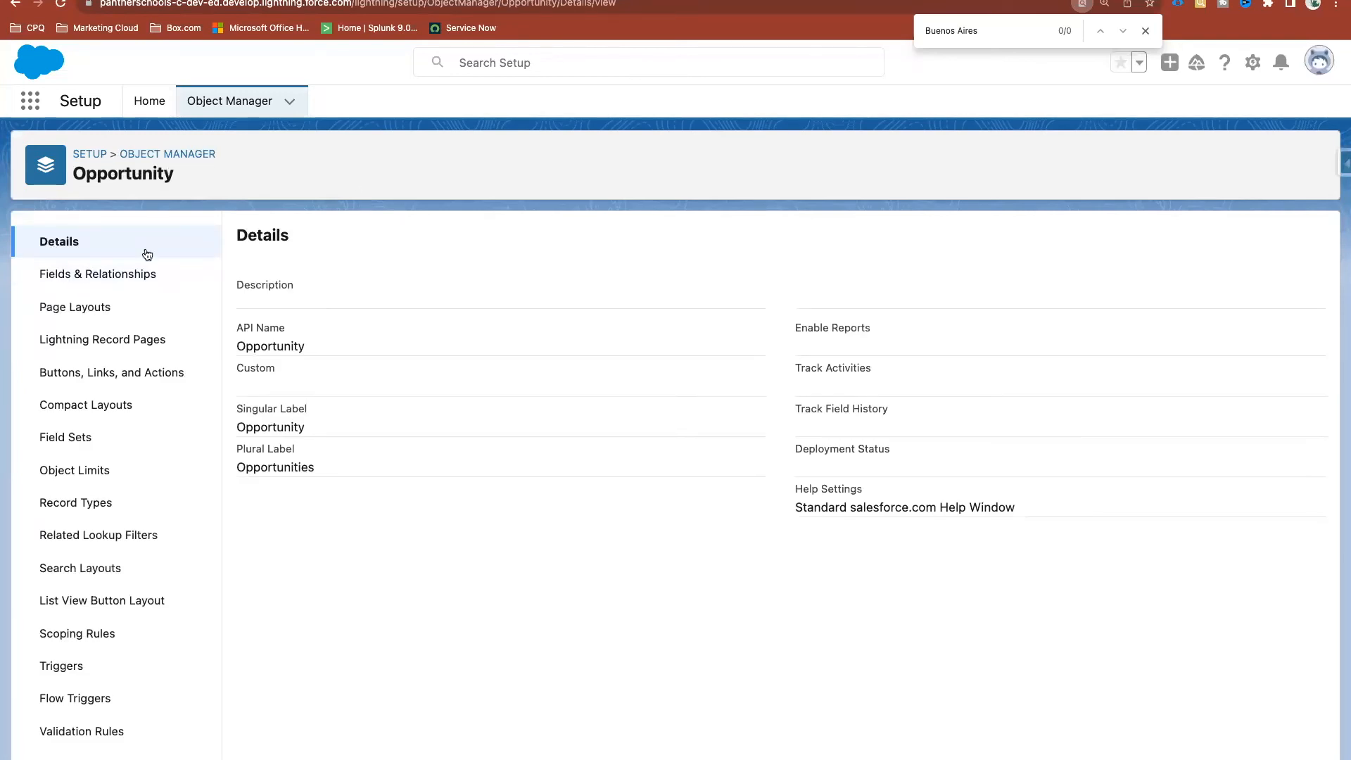
pyautogui.click(107, 272)
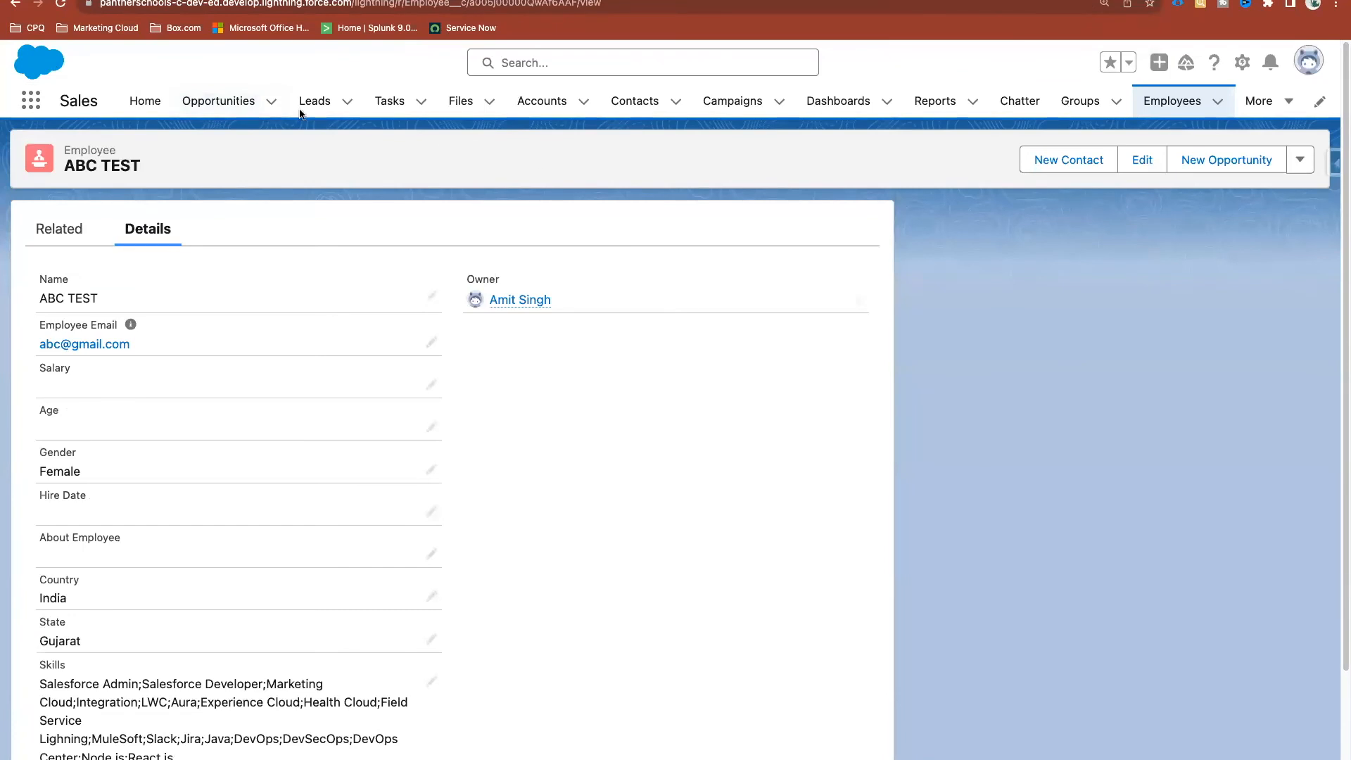
# Go to the Opportunities tab and browse the available list views
pyautogui.click(214, 102)
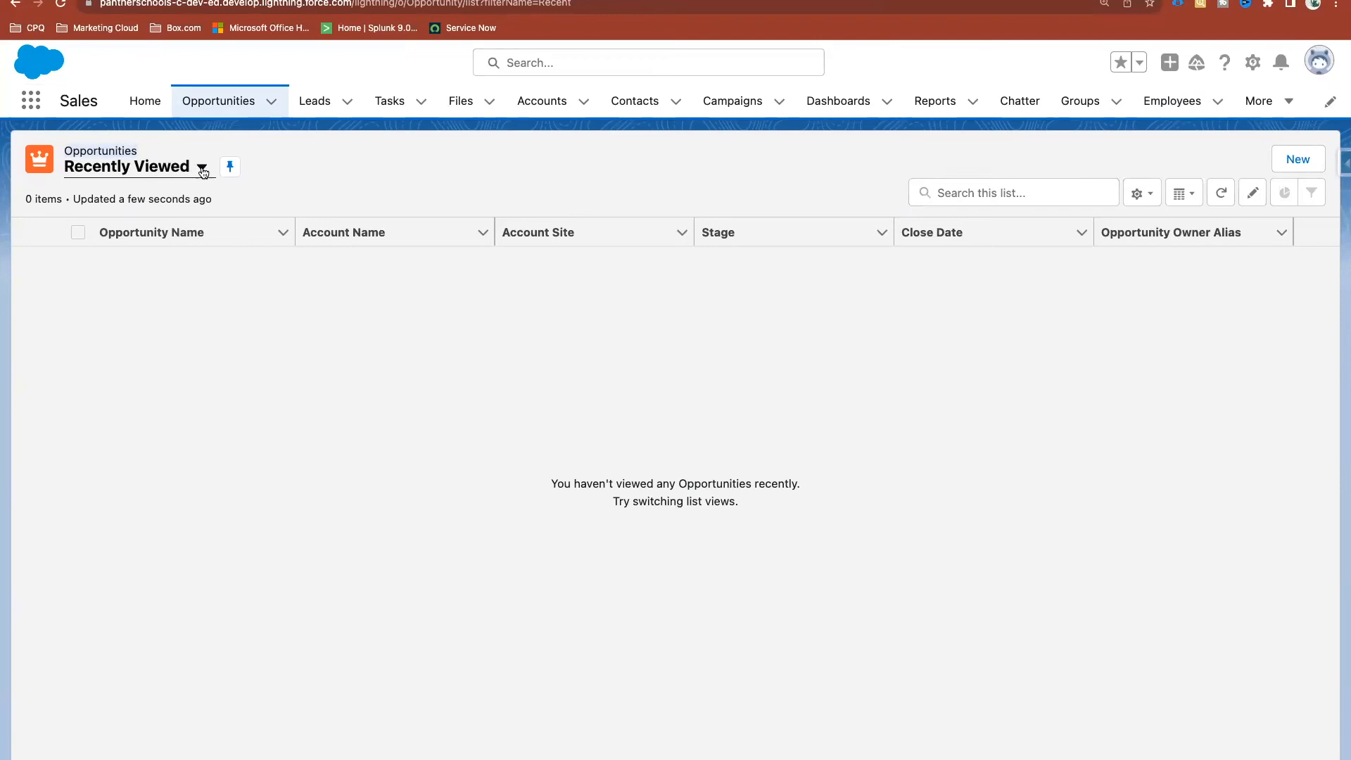
pyautogui.click(202, 169)
pyautogui.scroll(-1, 211, 380)
pyautogui.scroll(1, 210, 377)
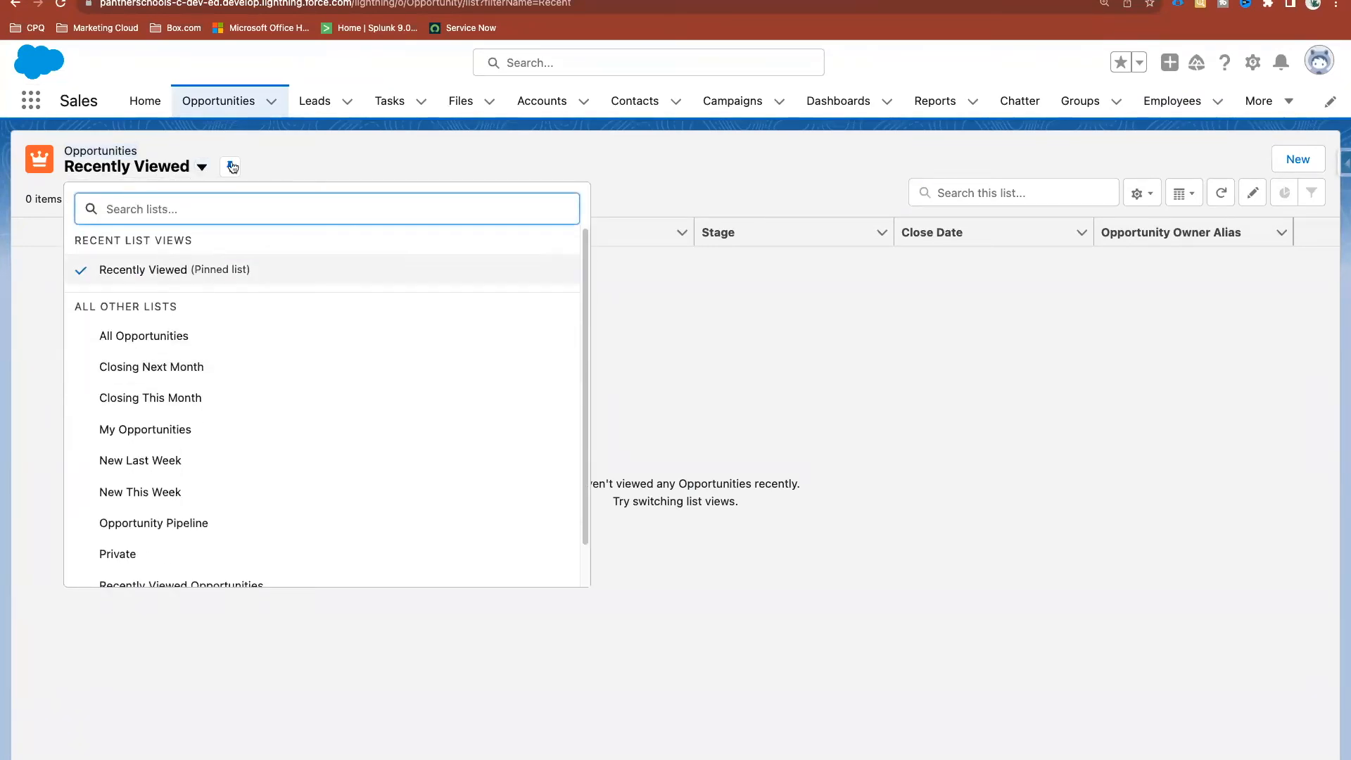
pyautogui.click(261, 147)
pyautogui.click(203, 167)
pyautogui.scroll(-1, 211, 377)
pyautogui.scroll(1, 211, 373)
pyautogui.click(201, 167)
pyautogui.click(201, 167)
pyautogui.scroll(-1, 219, 371)
pyautogui.scroll(-2, 218, 371)
pyautogui.scroll(3, 217, 372)
pyautogui.scroll(-1, 269, 307)
pyautogui.scroll(1, 269, 307)
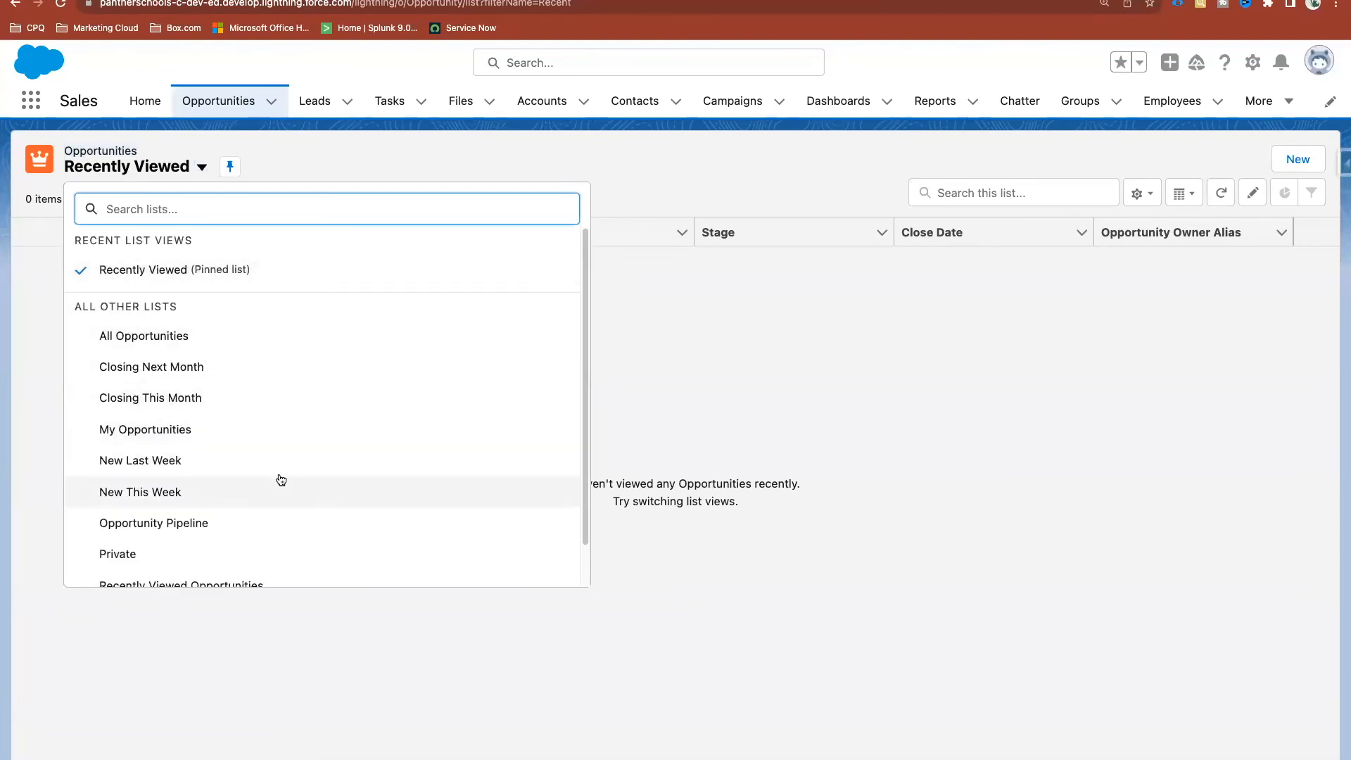
pyautogui.scroll(-1, 278, 477)
pyautogui.scroll(1, 279, 477)
pyautogui.click(203, 169)
pyautogui.click(204, 169)
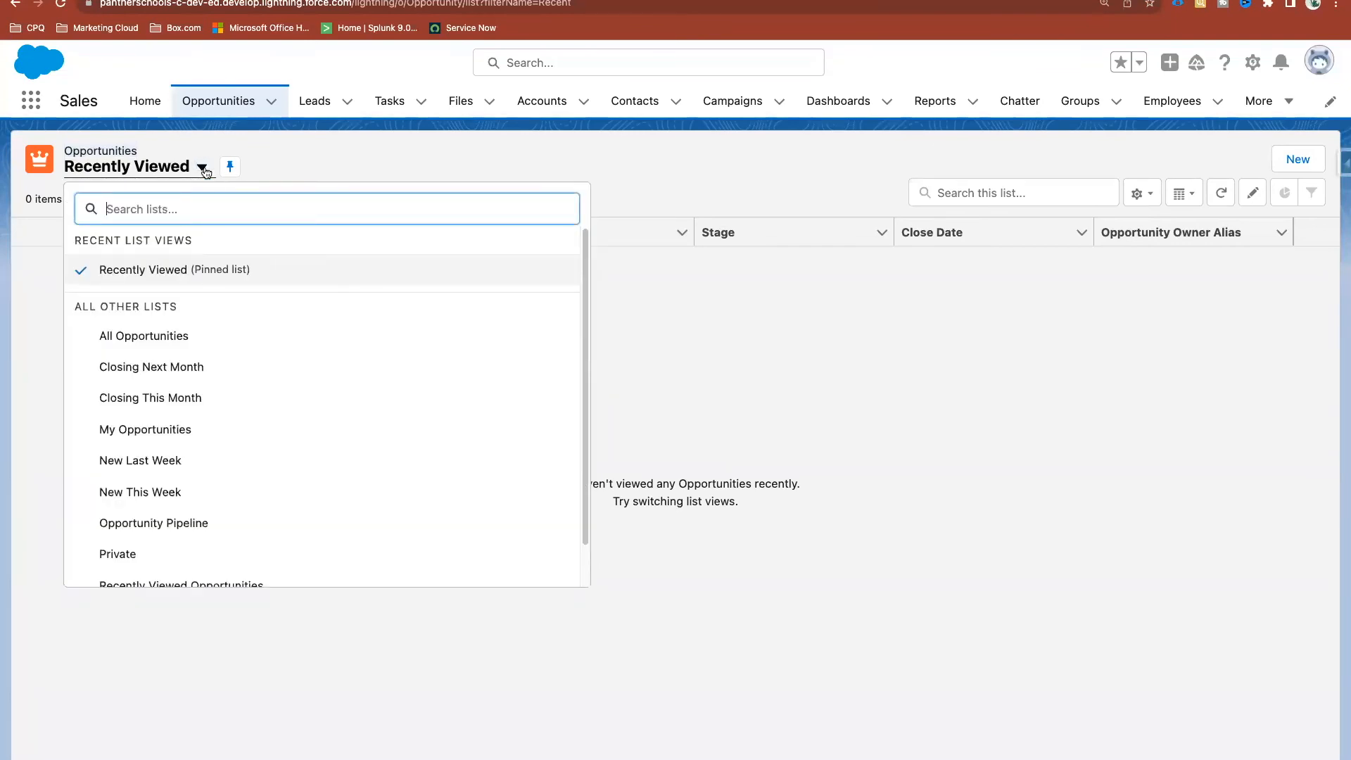
# Switch to All Opportunities and open Burlington Textiles Weaving Plant Generator
pyautogui.click(200, 342)
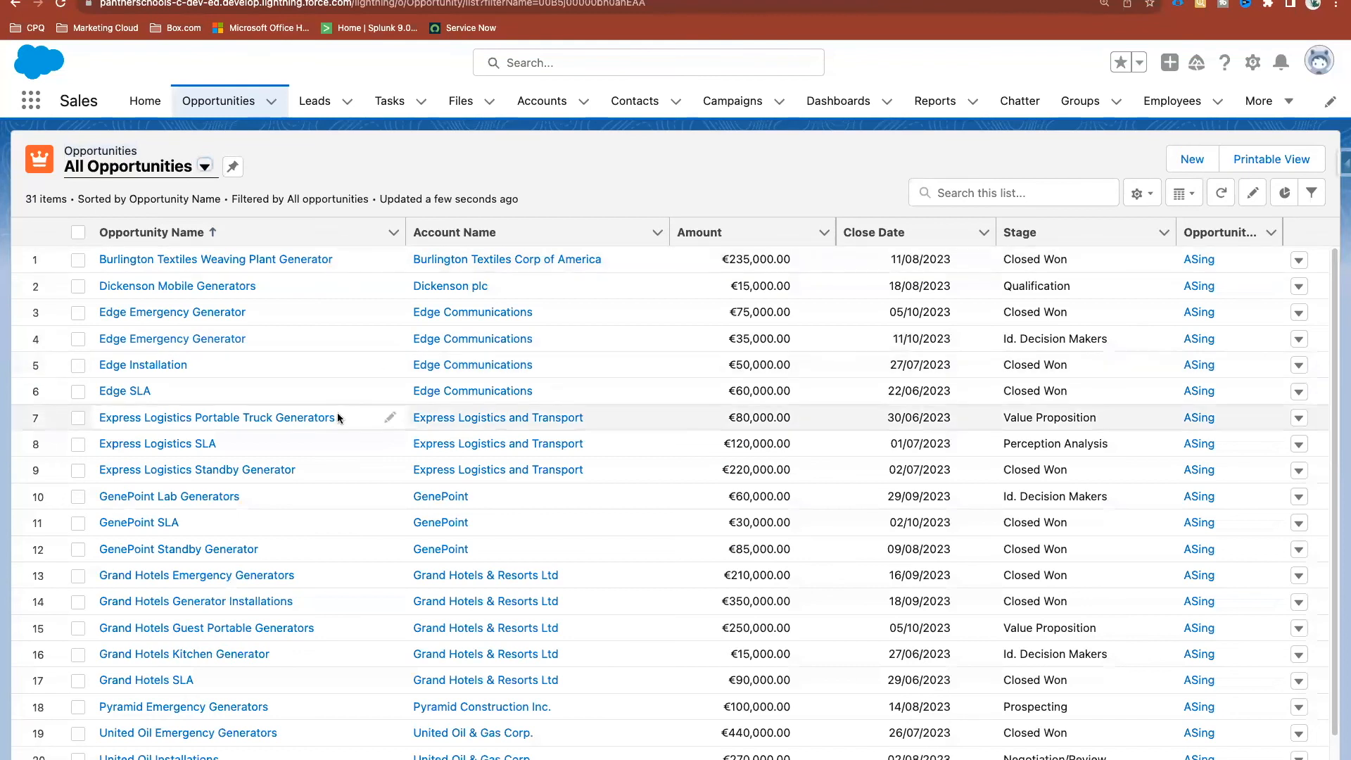
pyautogui.scroll(-5, 337, 416)
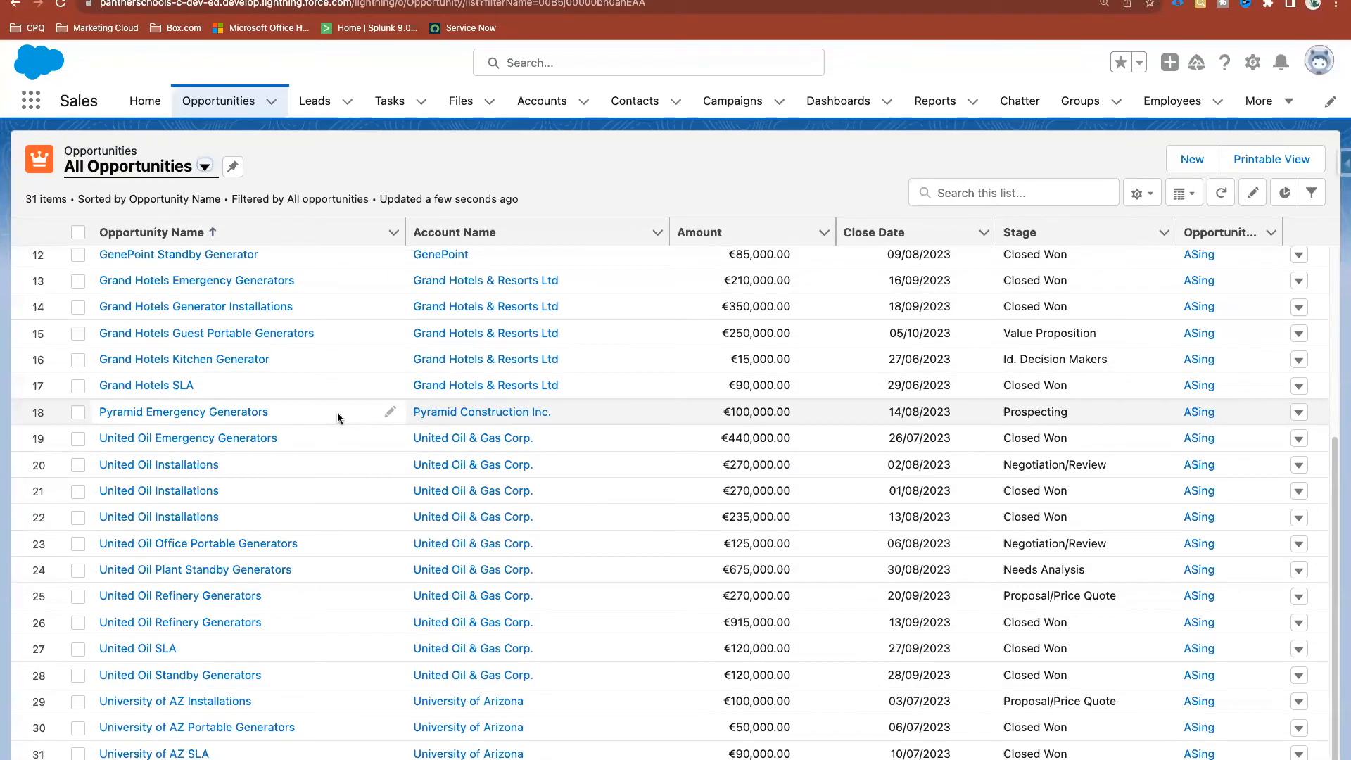
pyautogui.scroll(5, 337, 413)
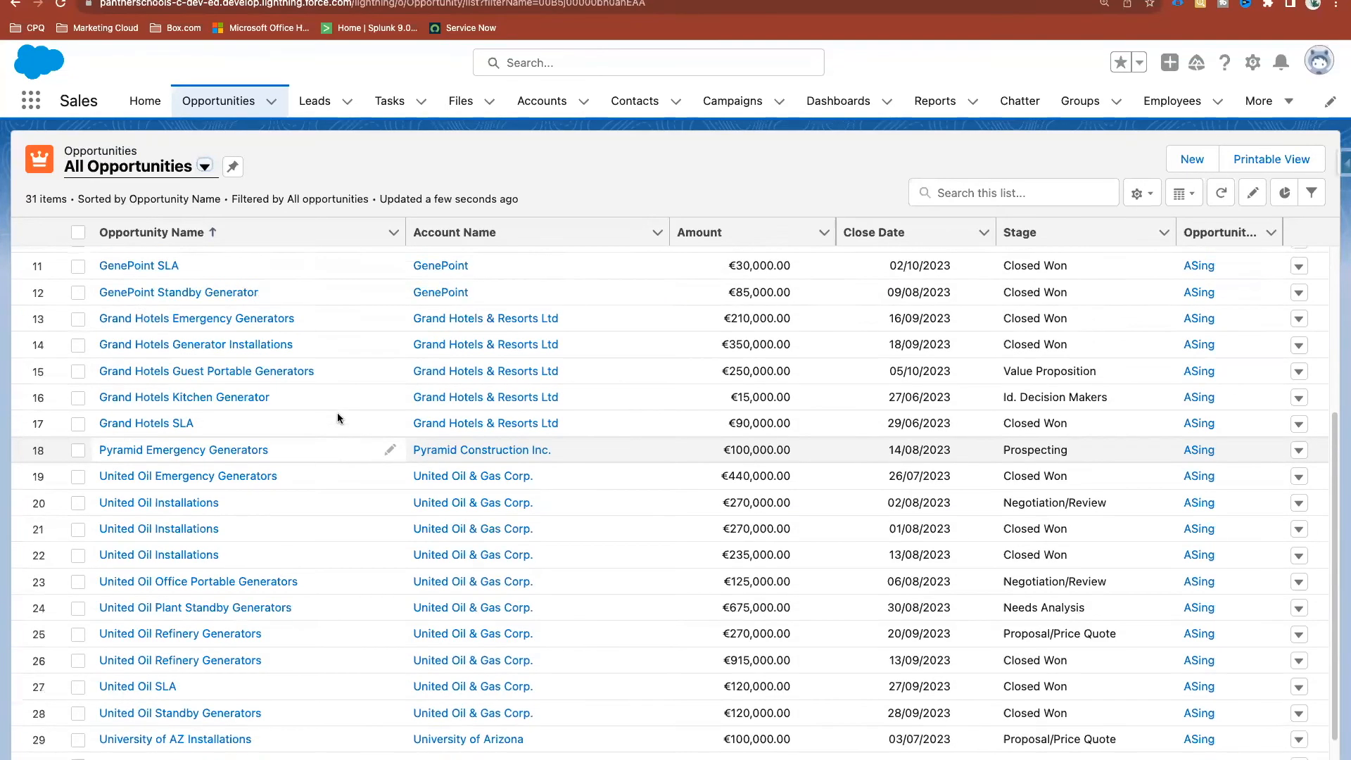
pyautogui.click(254, 259)
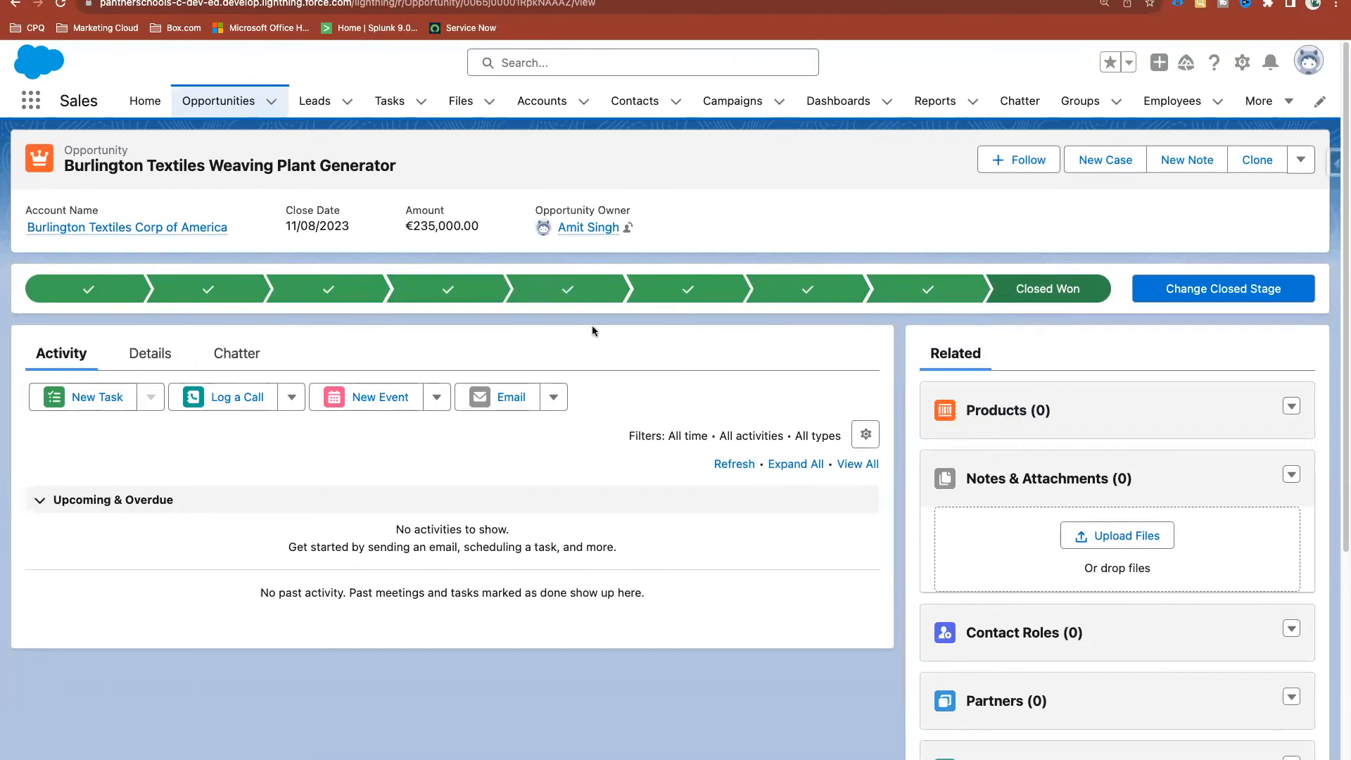
# In the Burlington Textiles opportunity details, edit Stage and set it to Closed Lost
pyautogui.click(174, 359)
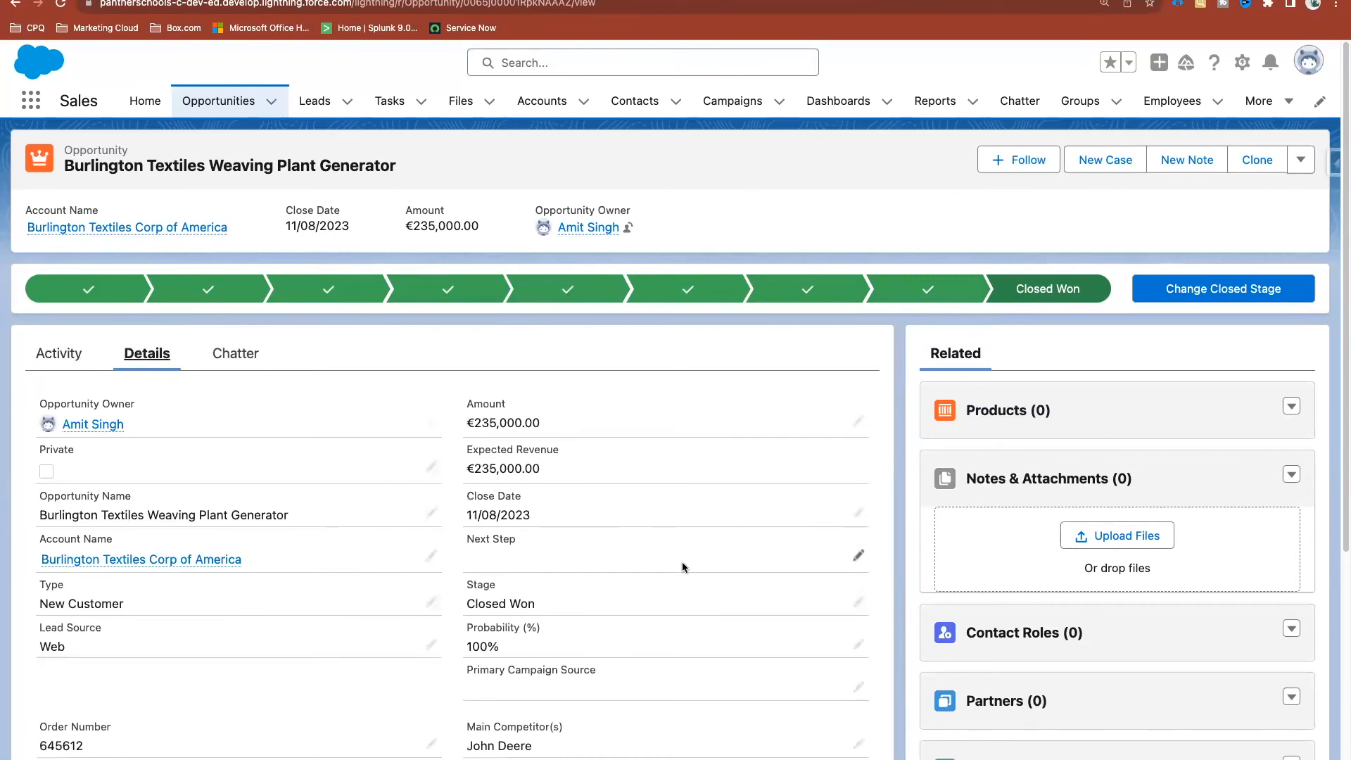
pyautogui.scroll(-3, 682, 567)
pyautogui.click(852, 504)
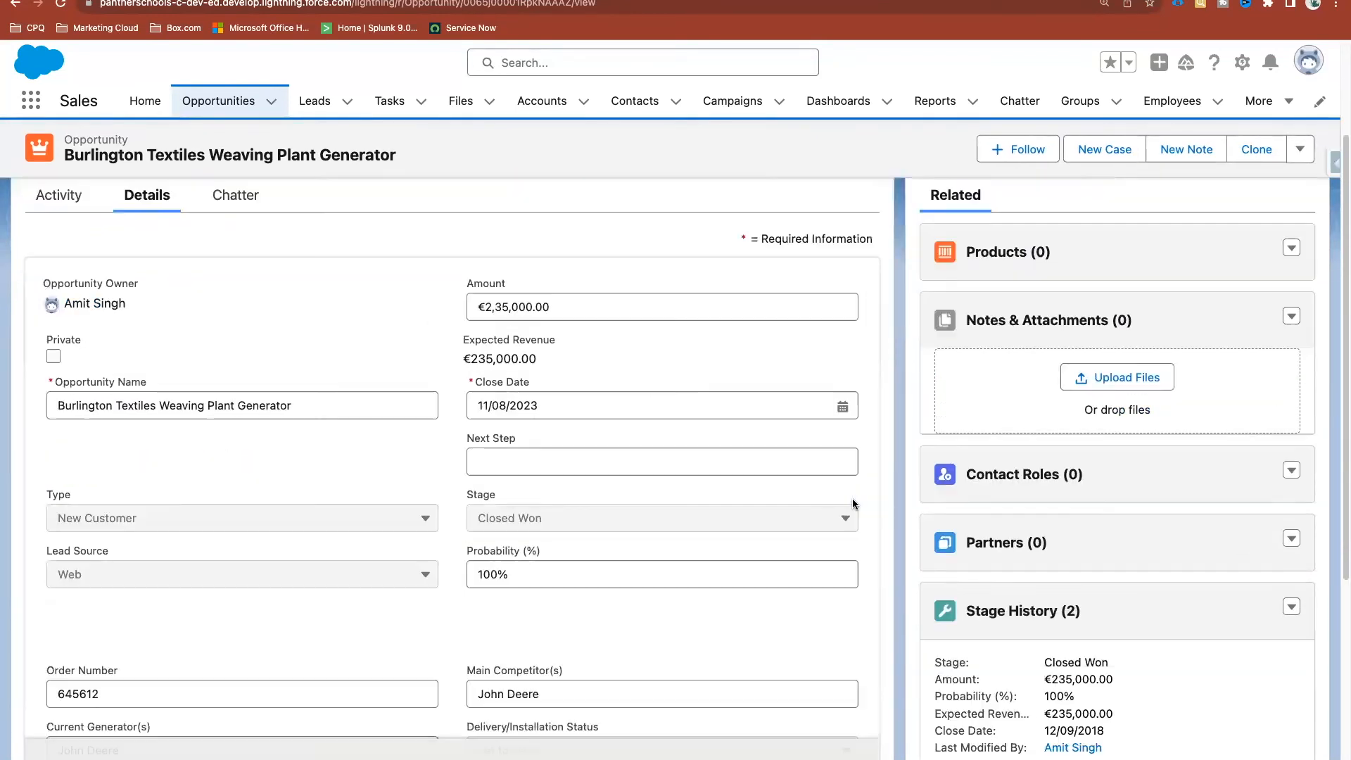
pyautogui.click(493, 519)
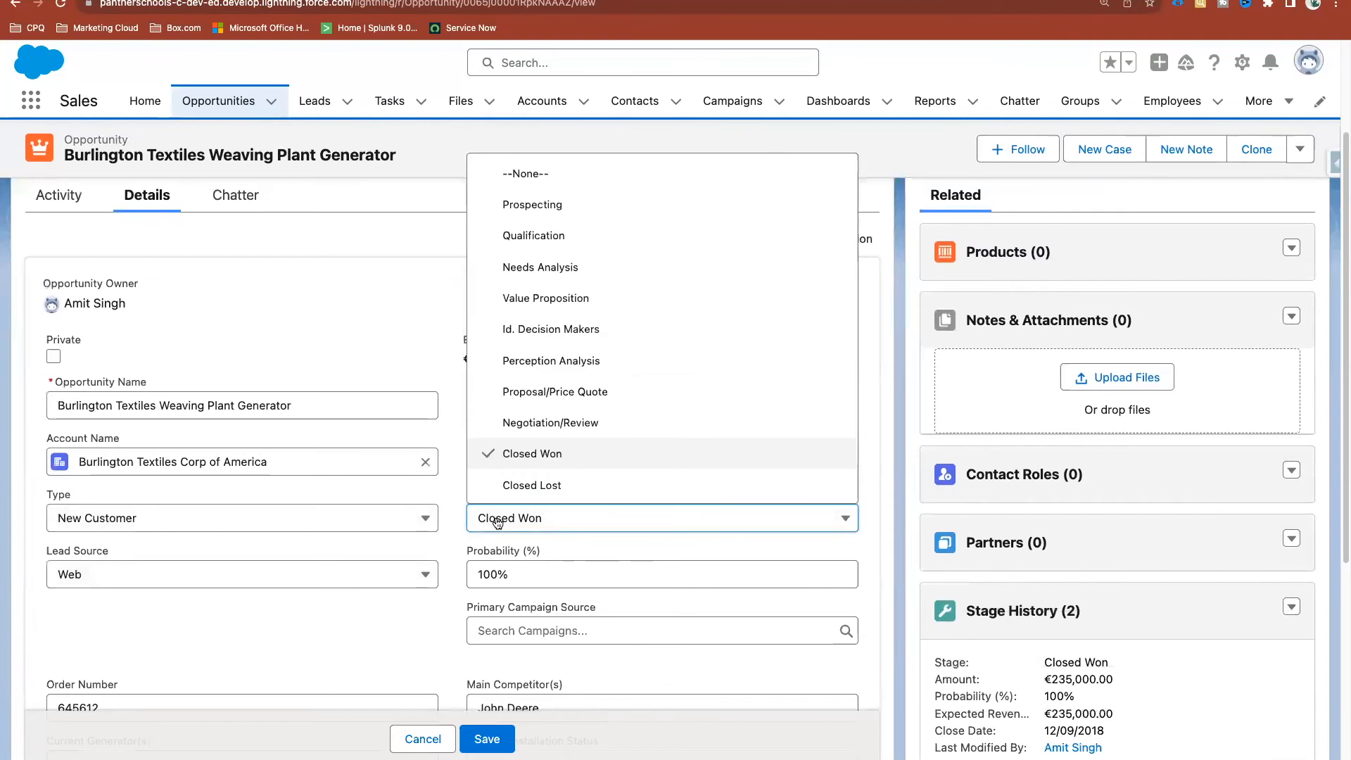
pyautogui.click(577, 490)
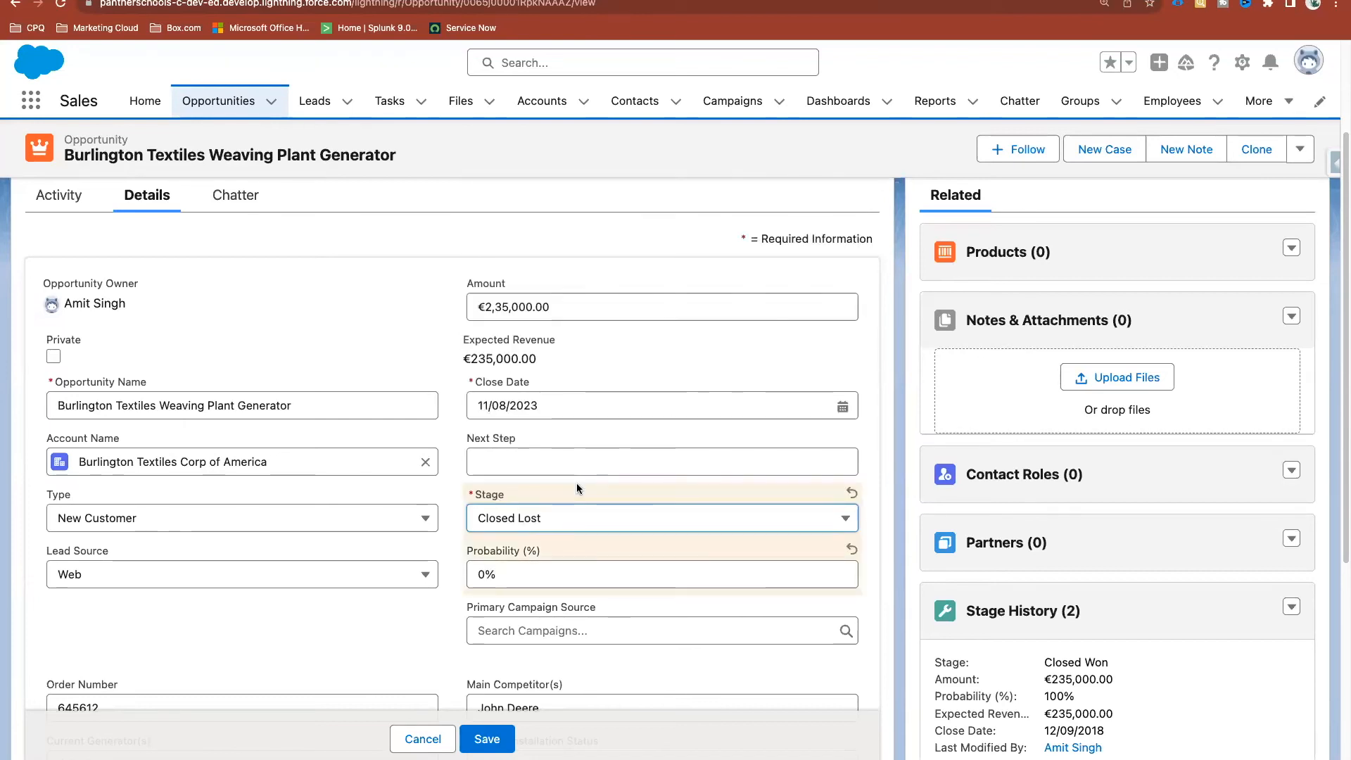
pyautogui.click(532, 513)
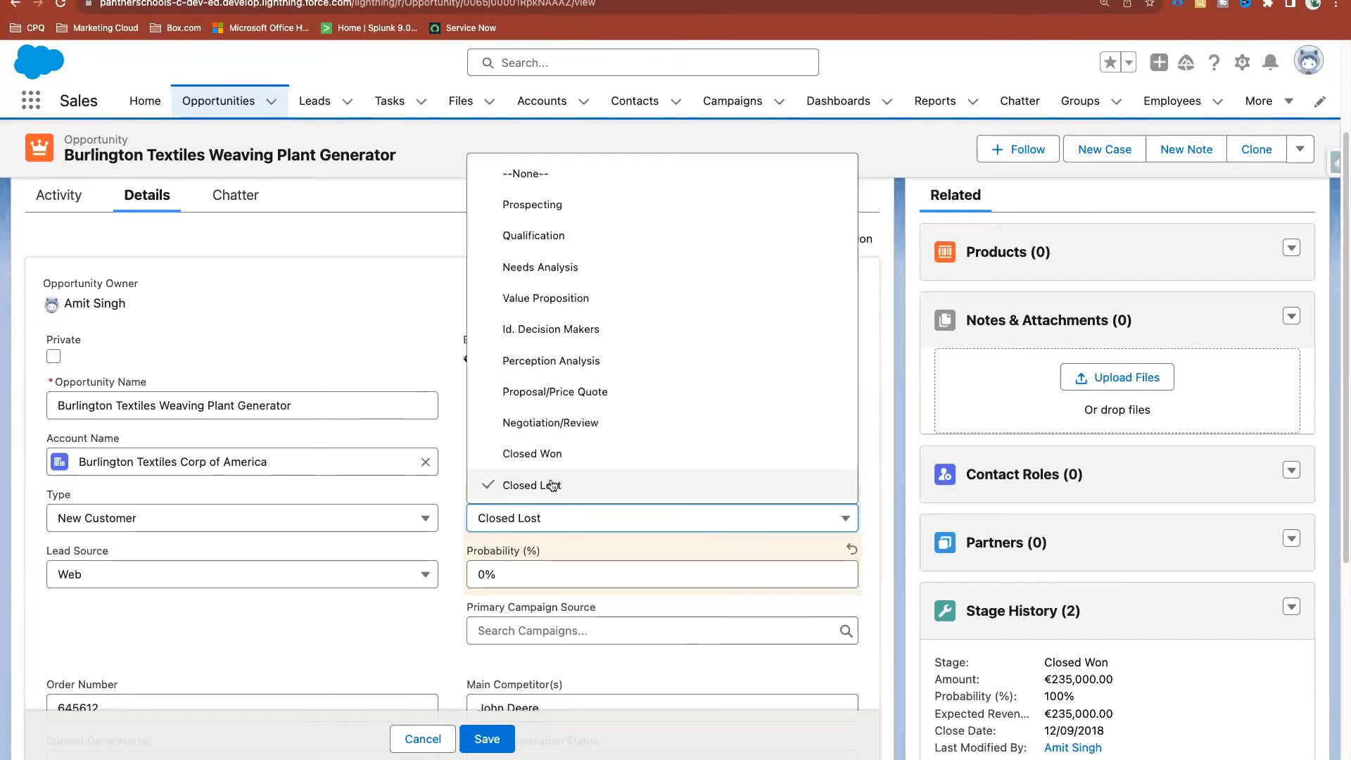
pyautogui.click(576, 543)
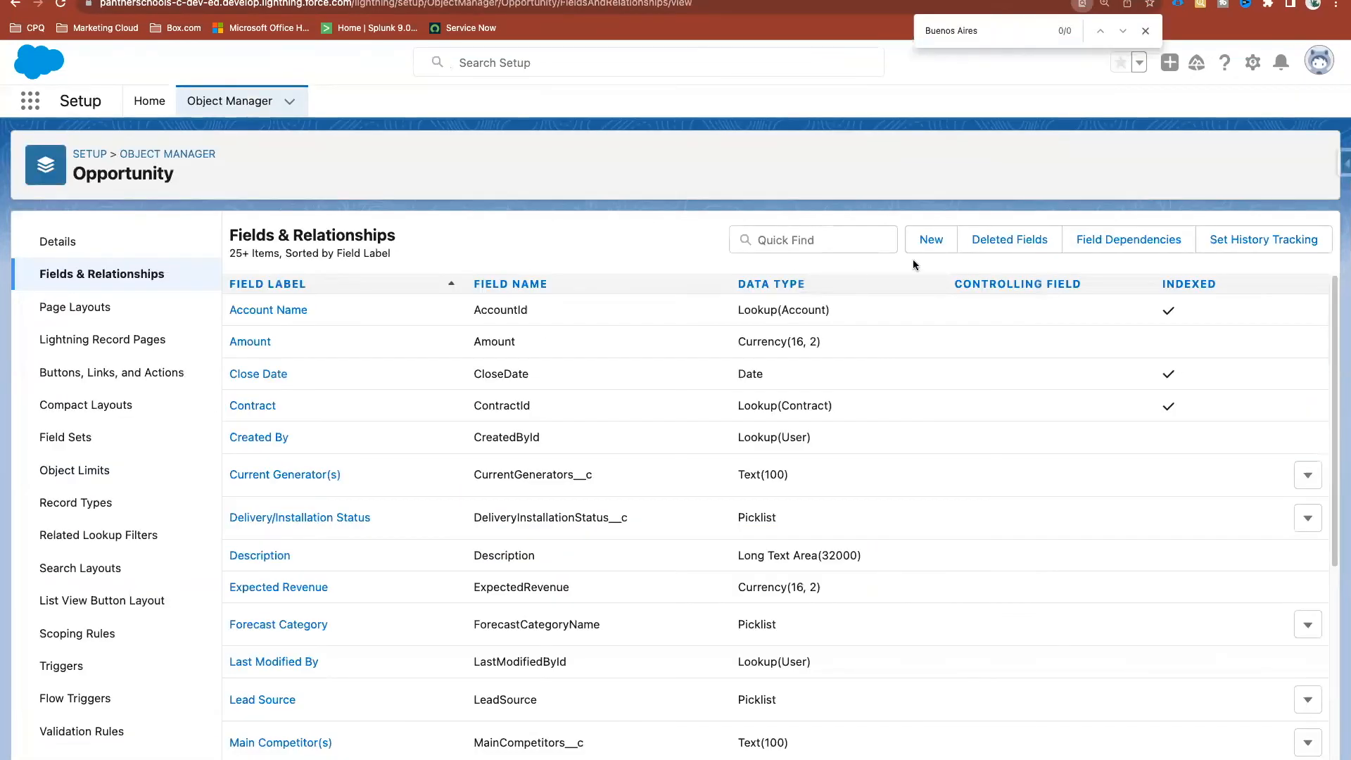
# Begin a new custom Opportunity field of type Picklist
pyautogui.click(932, 241)
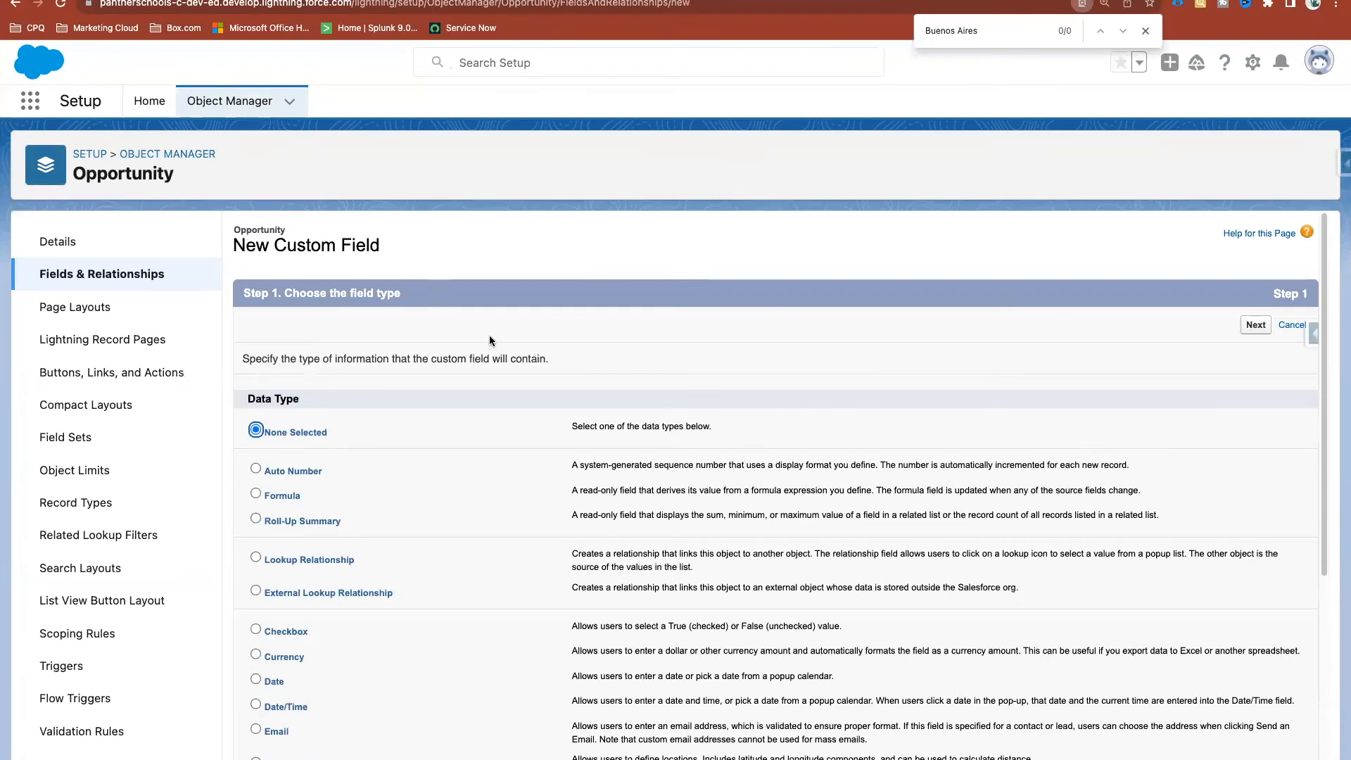
pyautogui.click(141, 275)
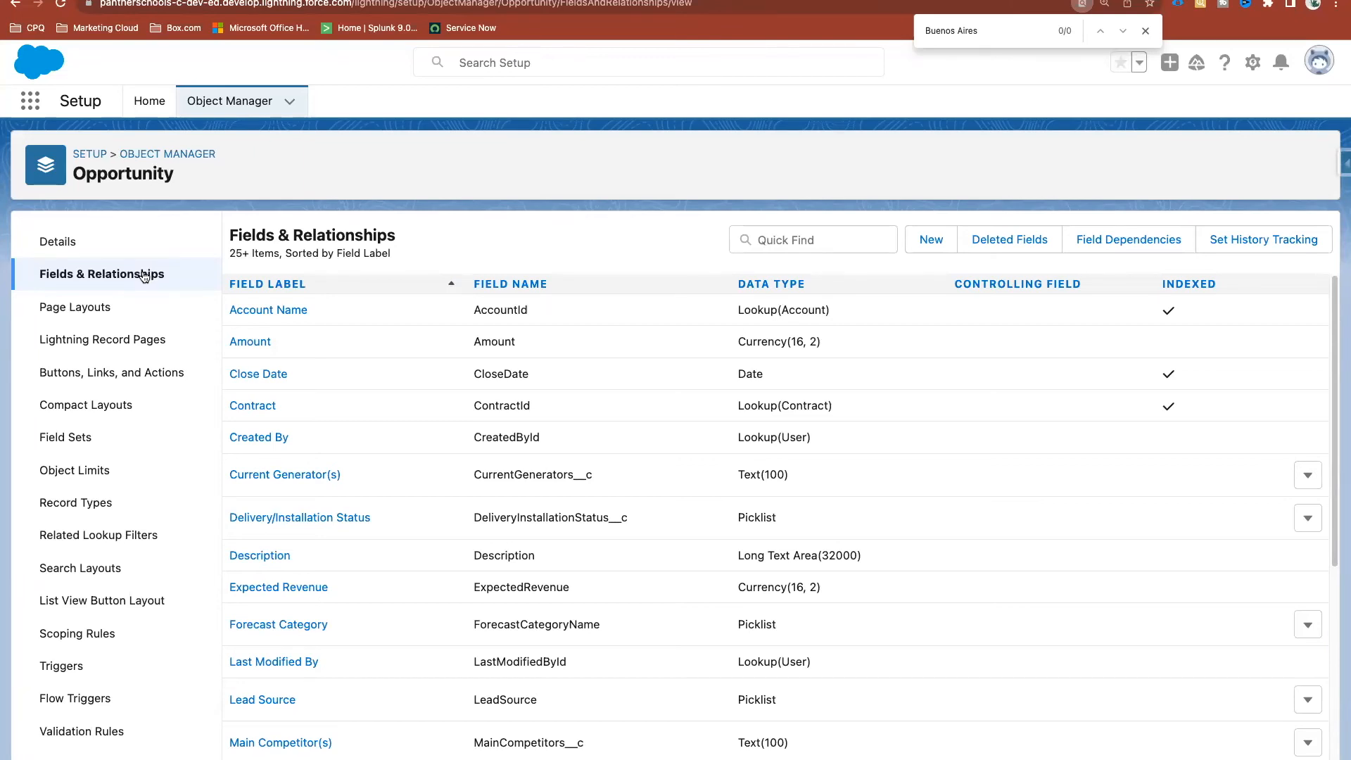
pyautogui.click(929, 243)
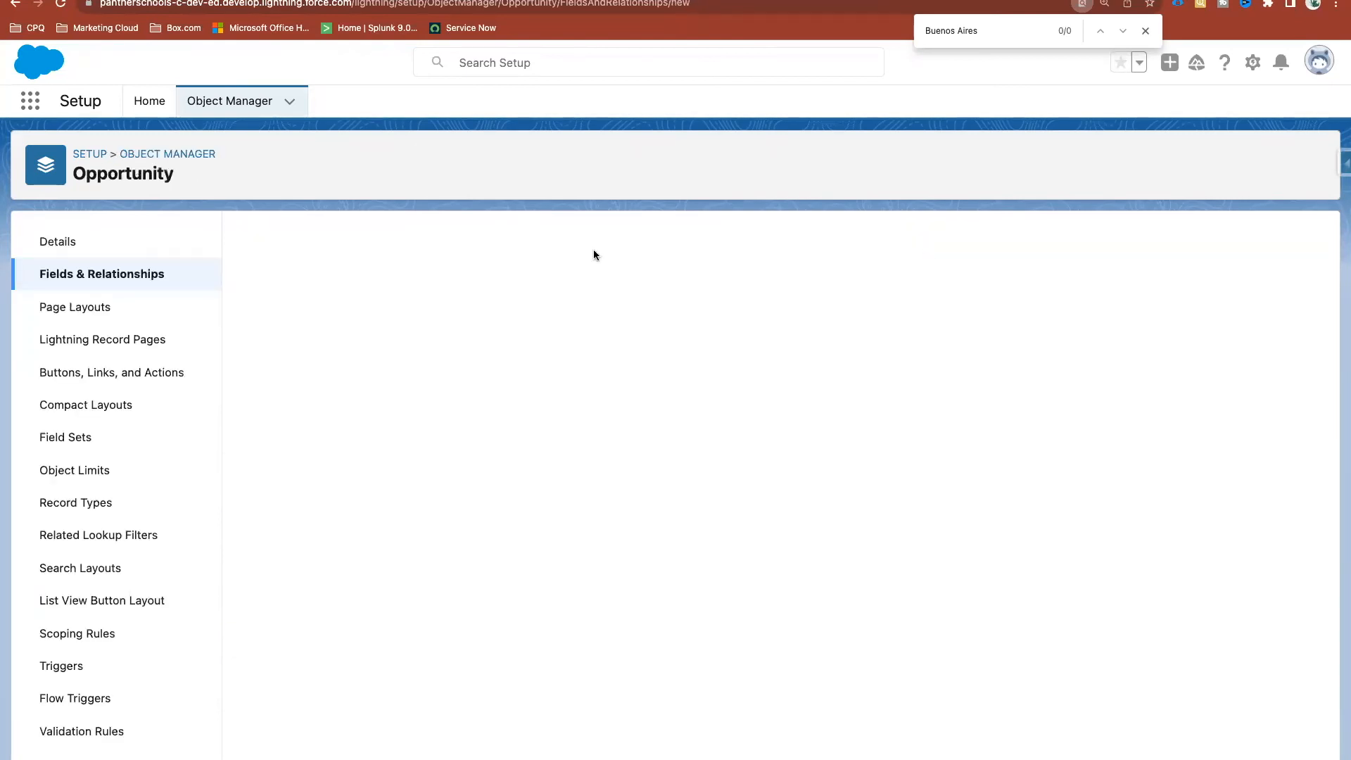
pyautogui.scroll(-5, 455, 502)
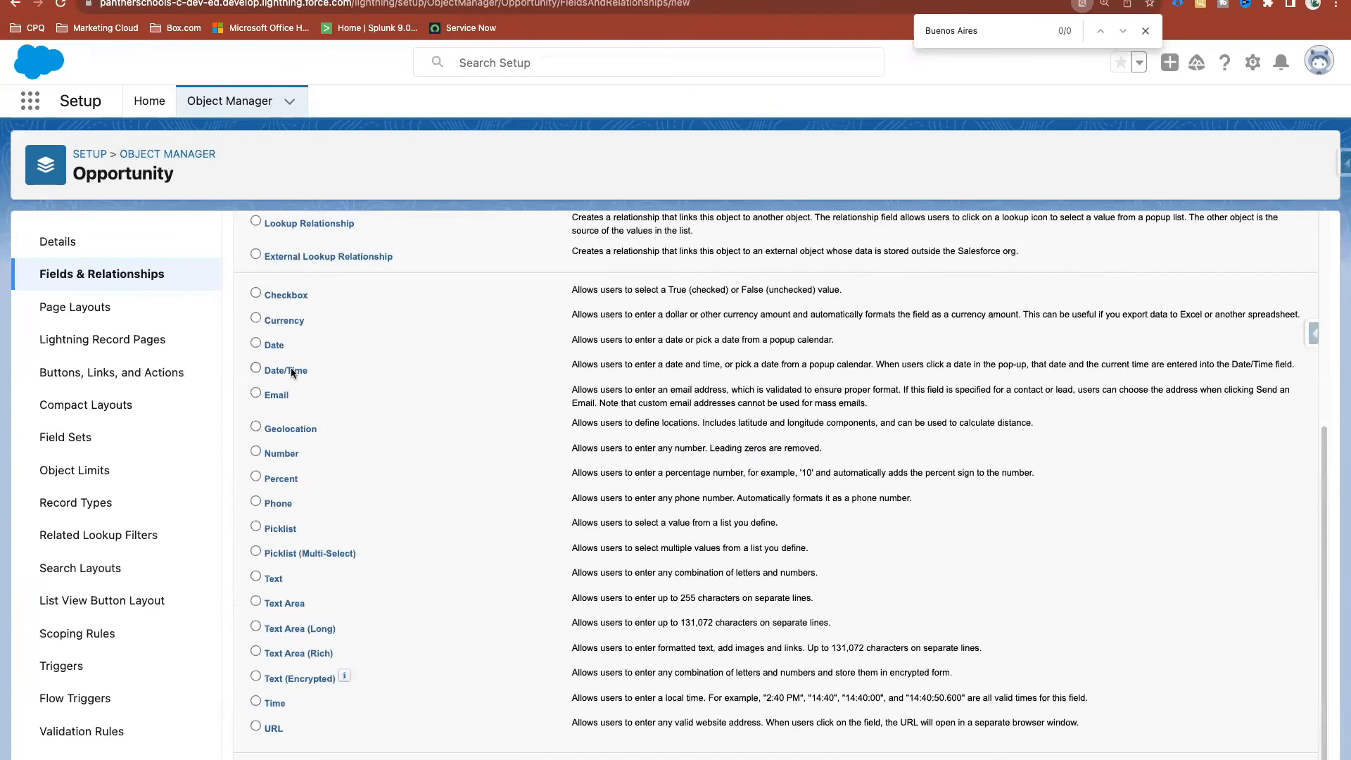
pyautogui.click(283, 529)
pyautogui.click(1256, 759)
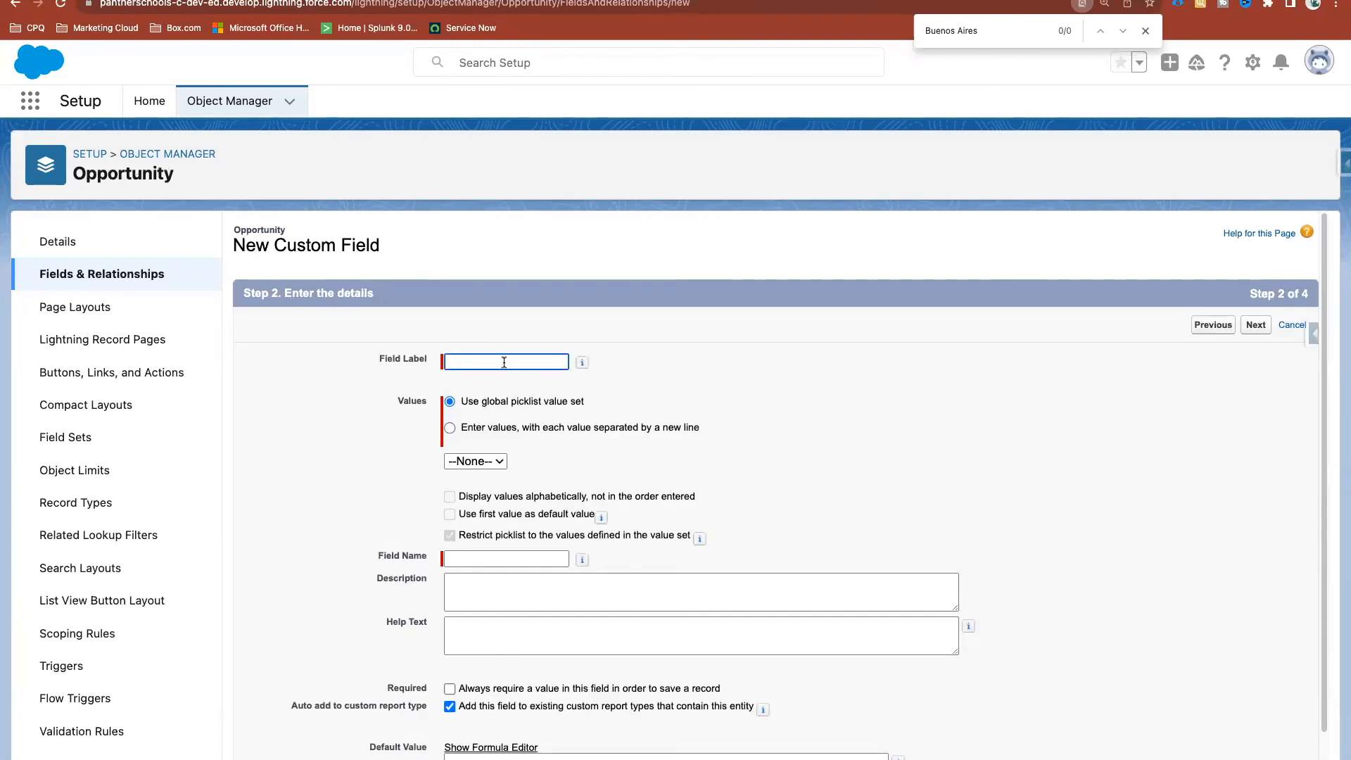
# Label it 'Lost Reason' (name Lost_Reason) and choose to enter its own values
pyautogui.click(504, 361)
pyautogui.write('Lost Reason')
pyautogui.click(550, 337)
pyautogui.click(536, 426)
pyautogui.scroll(-1, 639, 416)
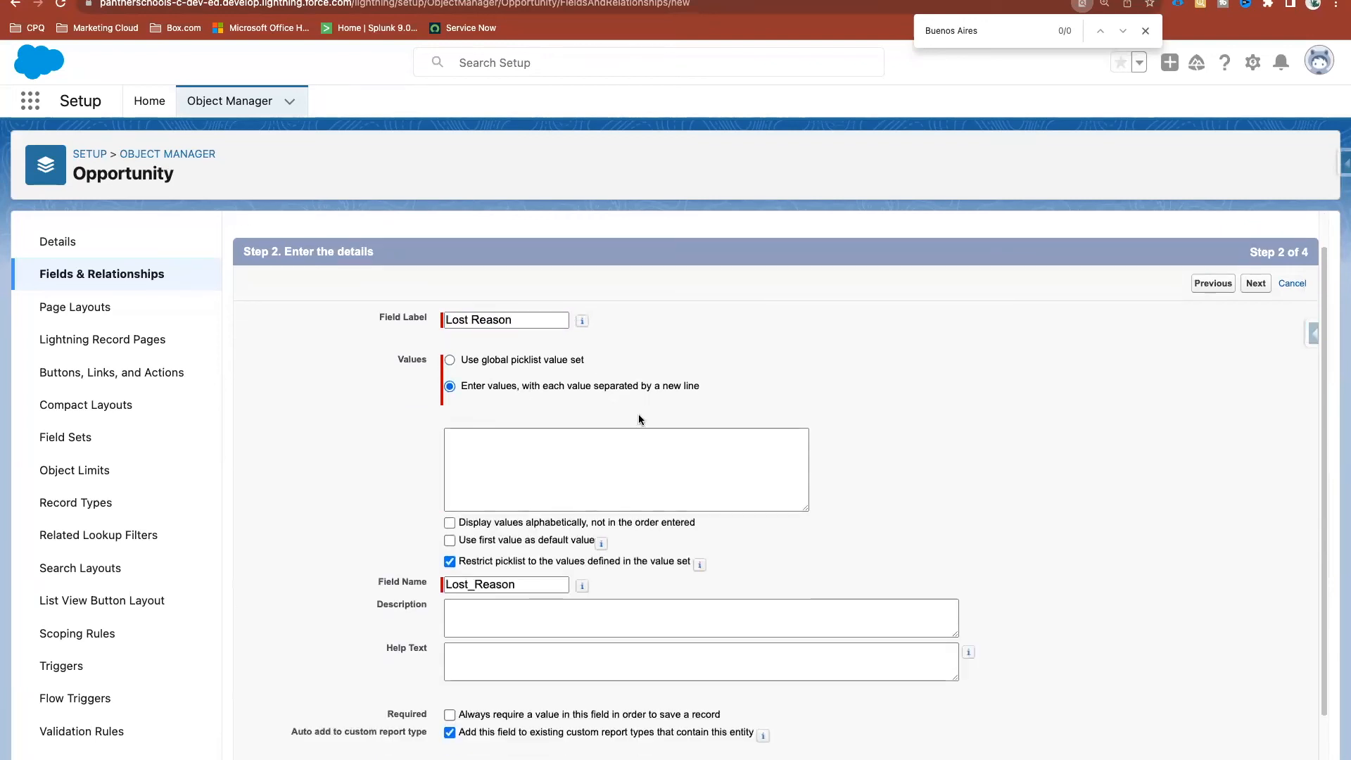
pyautogui.click(557, 461)
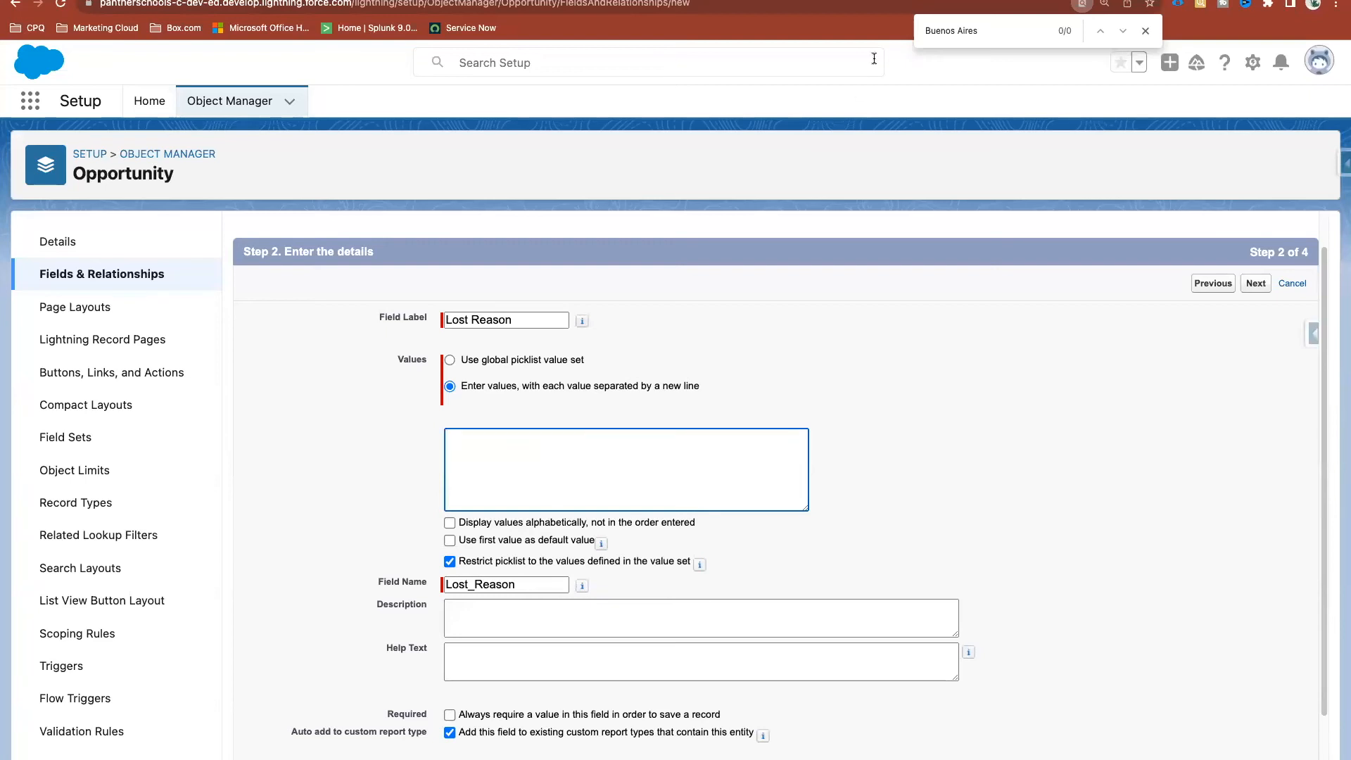
# Ask Bard 'What could be the probable values for Opportunity Lost Reason in Salesforce' and select the submitted question
pyautogui.hotkey('ctrl', 'Tab')
pyautogui.scroll(-20, 520, 620)
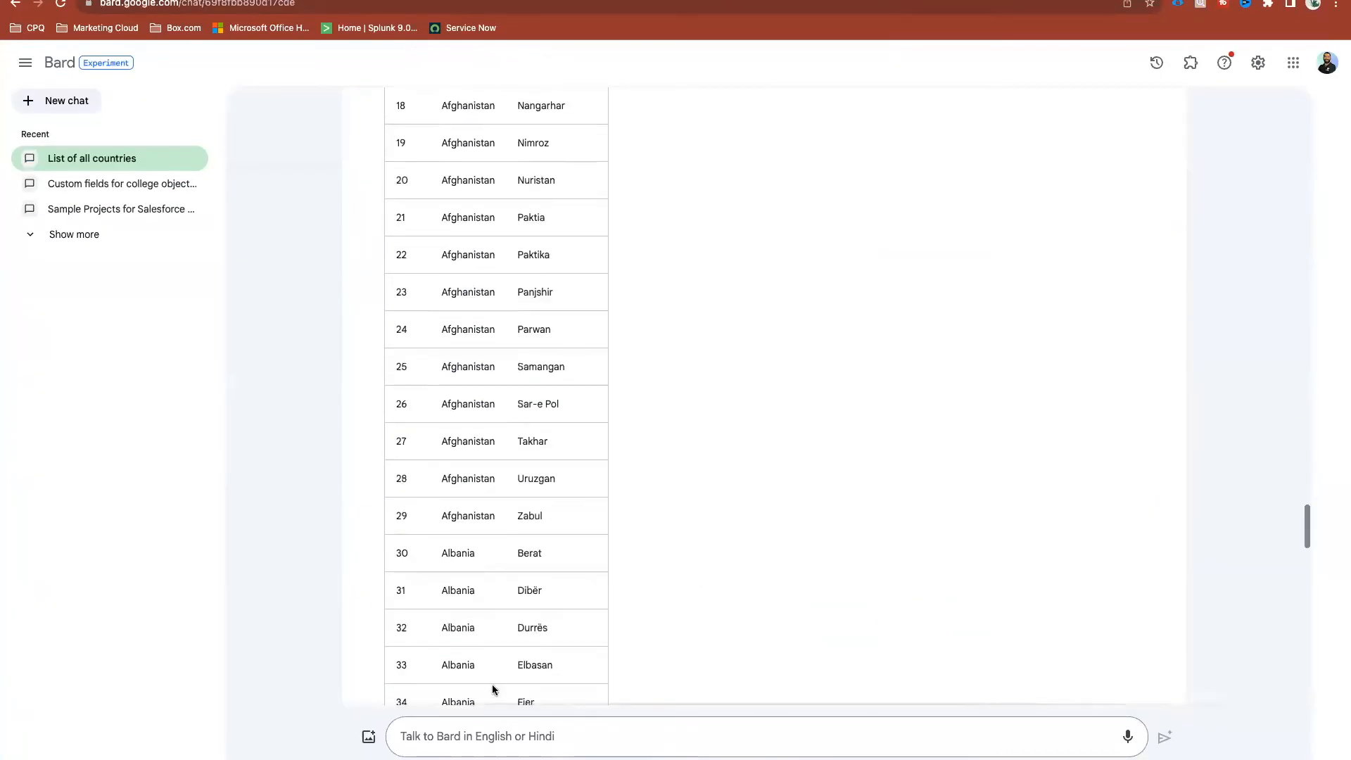
pyautogui.click(438, 737)
pyautogui.write('W')
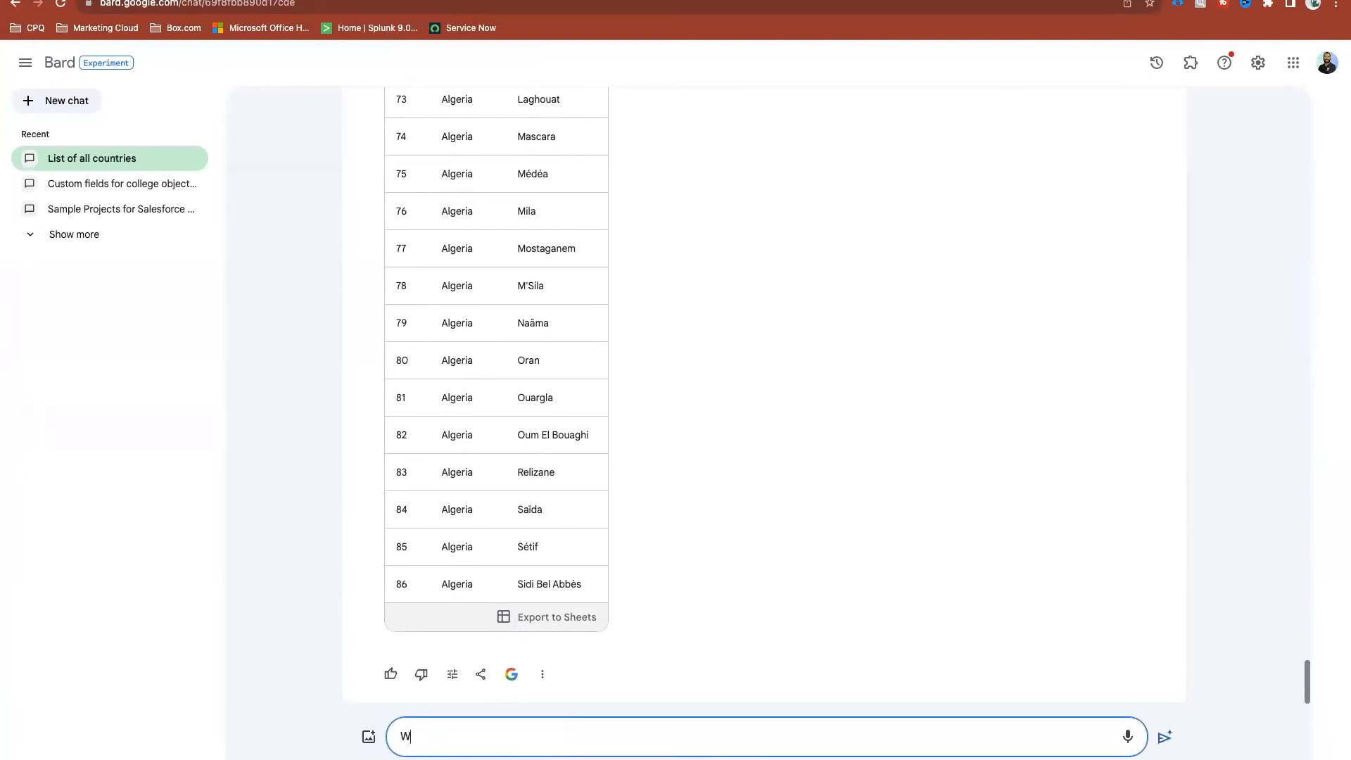
pyautogui.write('hat could be the prop')
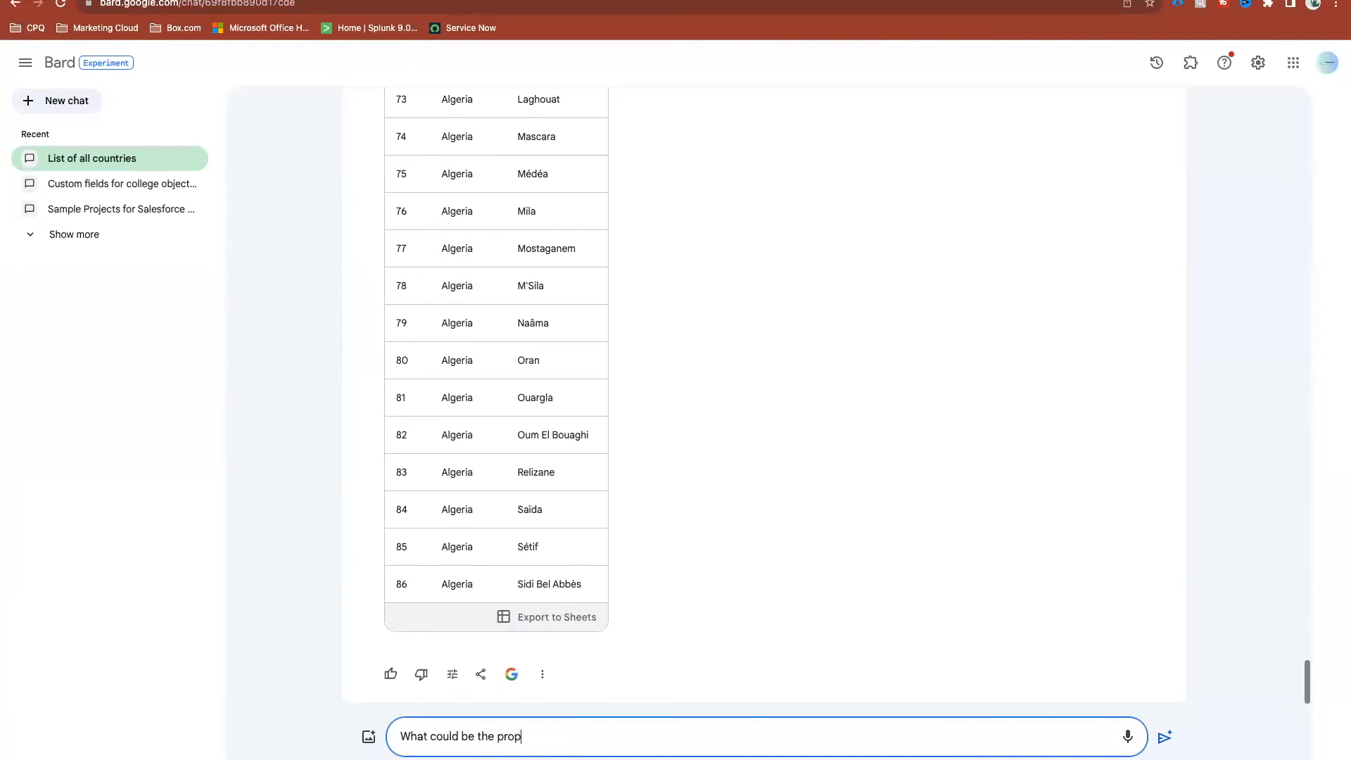
pyautogui.write('bable values of')
pyautogui.press('BackSpace')
pyautogui.press('BackSpace')
pyautogui.write('fpo')
pyautogui.write('r OPppo')
pyautogui.press('BackSpace')
pyautogui.press('BackSpace')
pyautogui.press('BackSpace')
pyautogui.press('BackSpace')
pyautogui.write('pportunity')
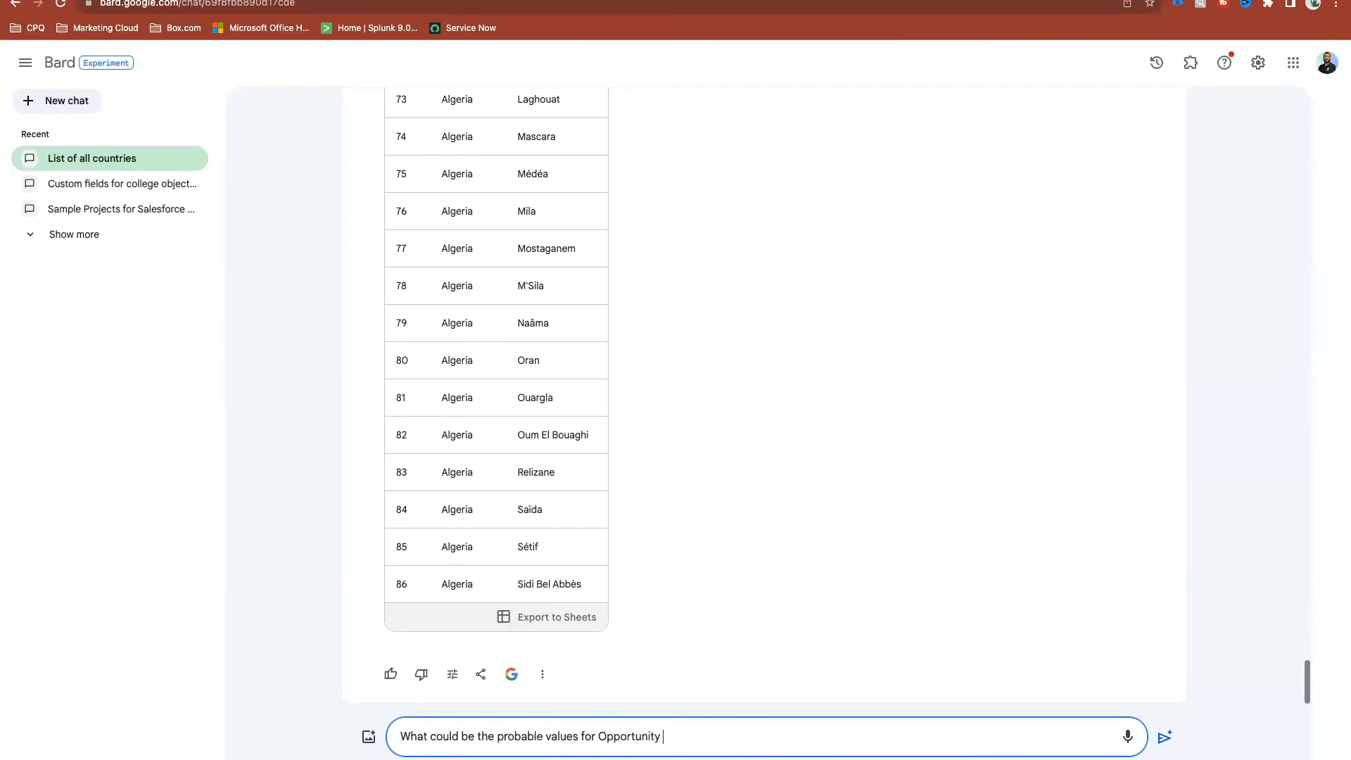
pyautogui.write(' Lost Reason in Salesforce')
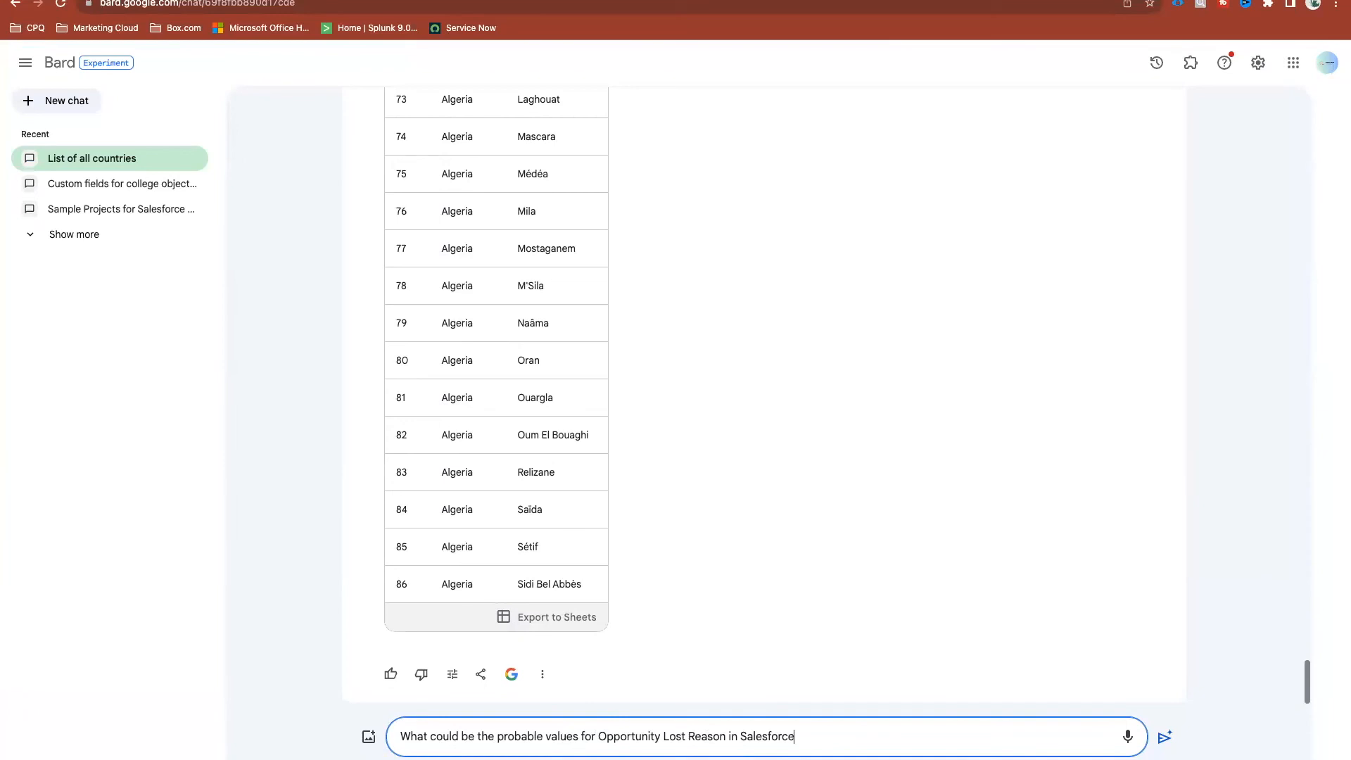
pyautogui.press('Return')
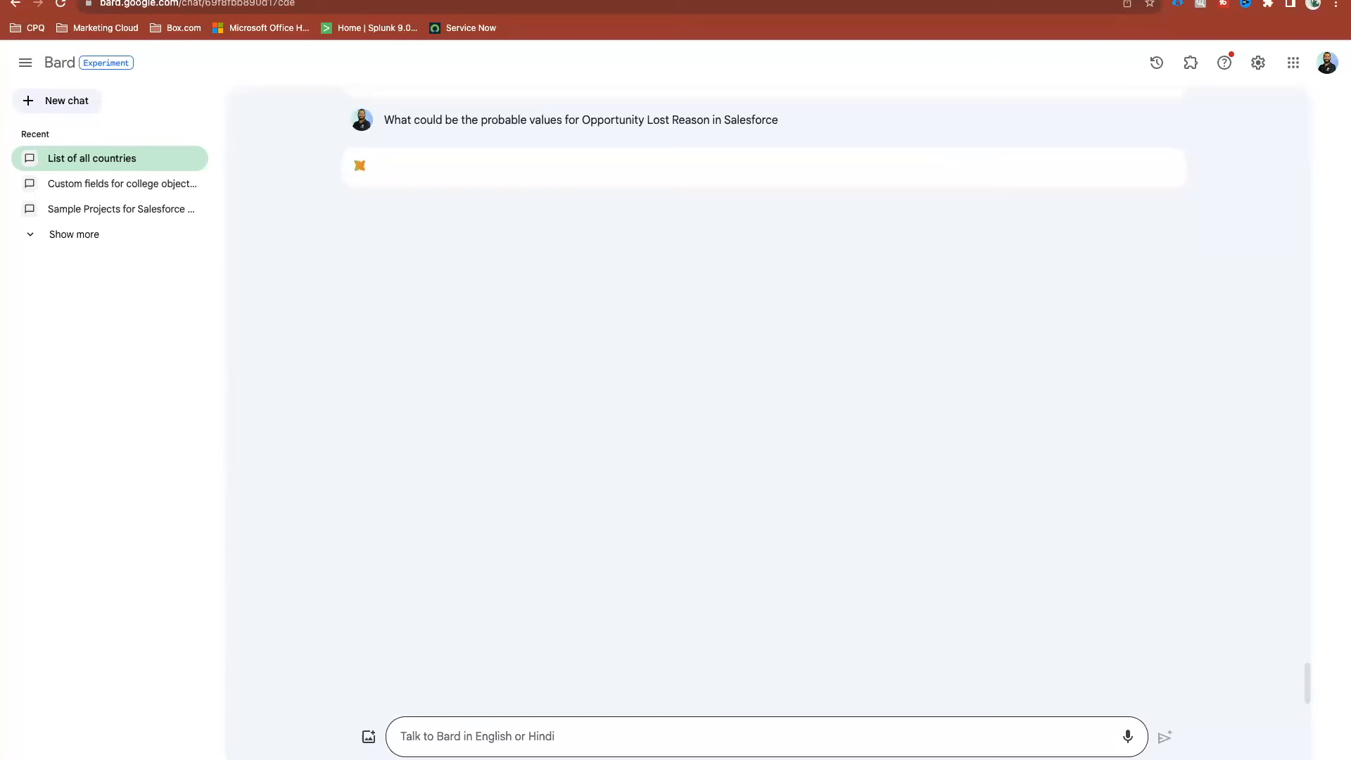
pyautogui.tripleClick(590, 127)
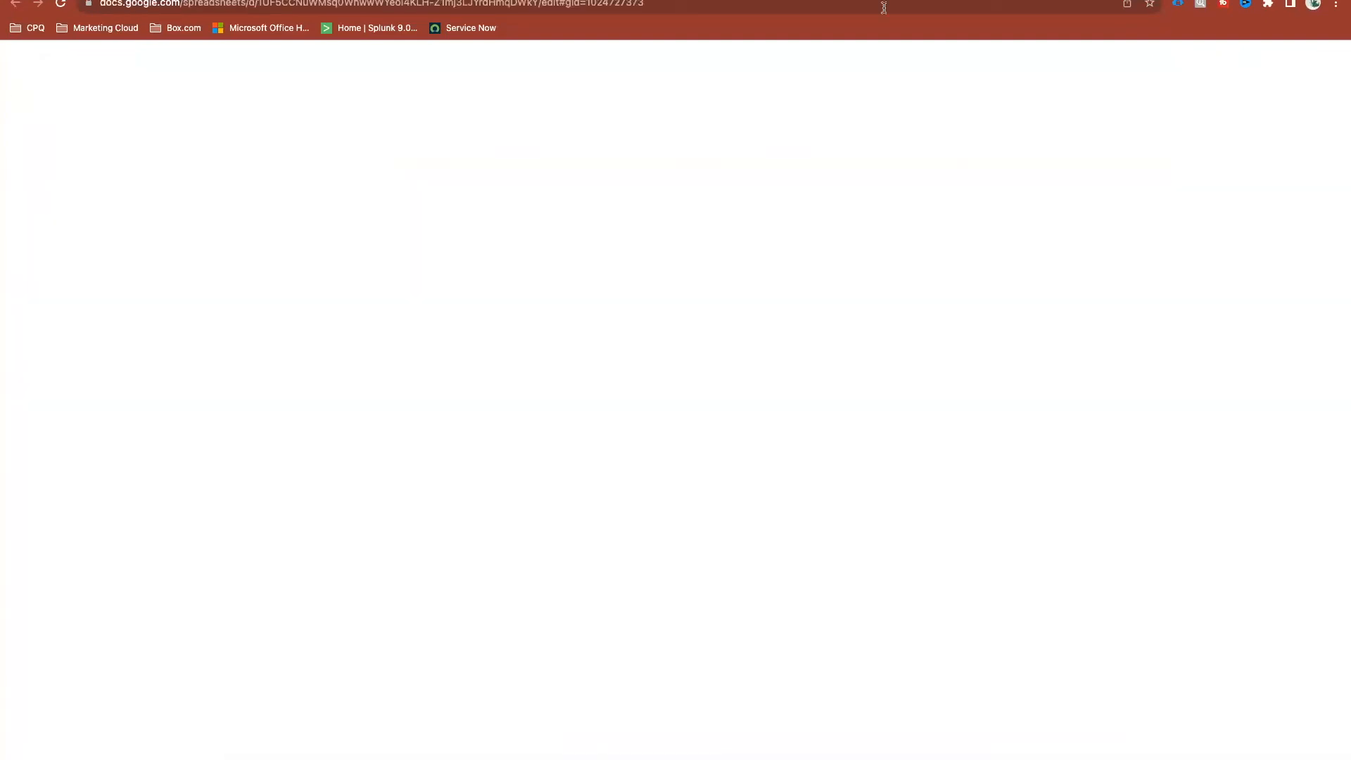
# Search Google for the Lost Reason question and open the Trailhead 'Configure the System' result
pyautogui.press('Return')
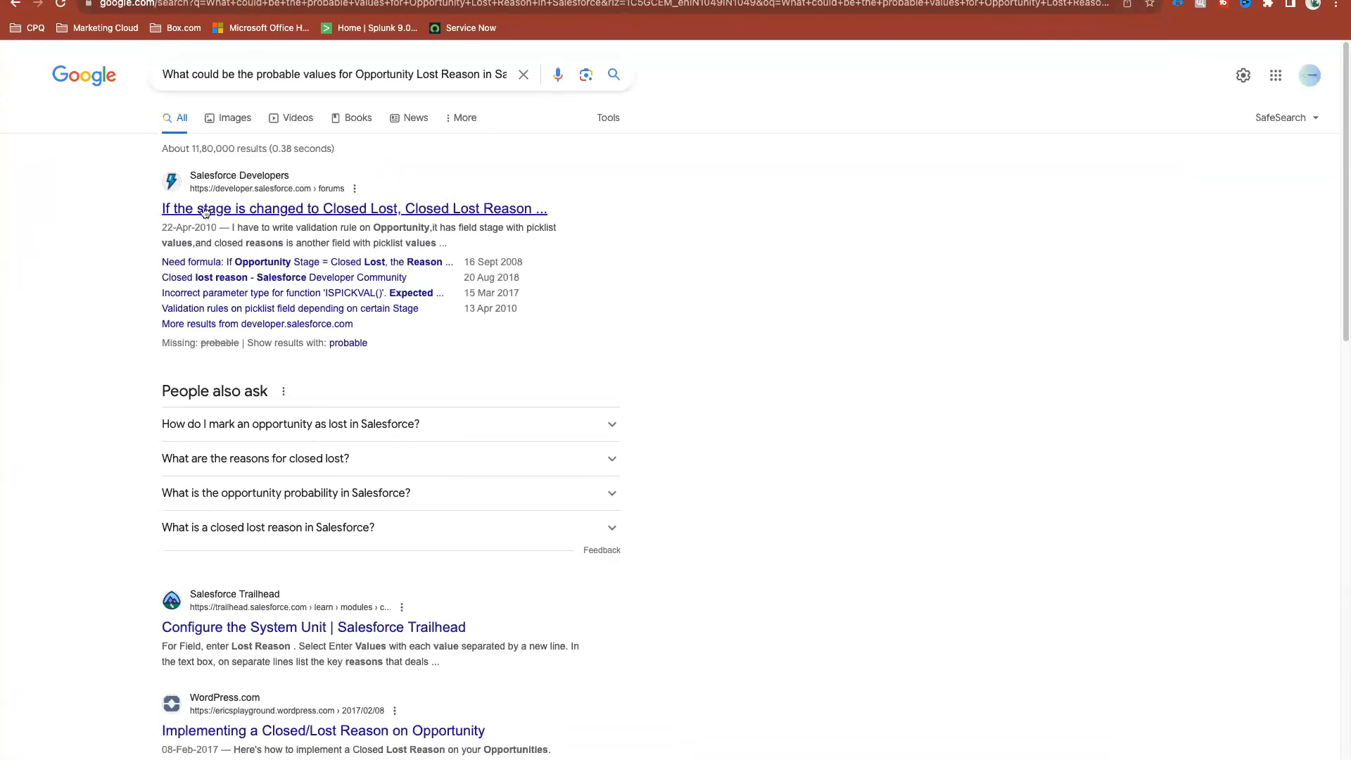
pyautogui.scroll(-3, 331, 510)
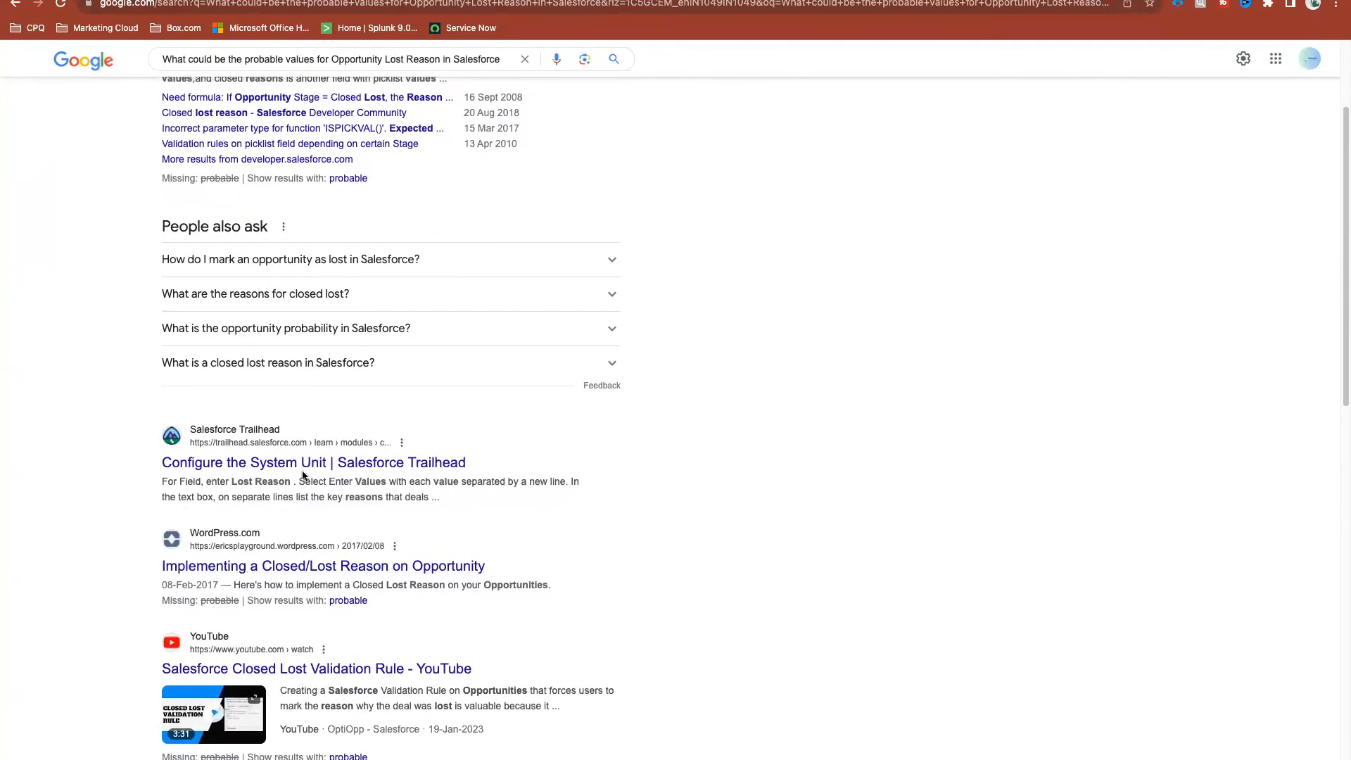
pyautogui.moveTo(260, 481); pyautogui.dragTo(291, 481)
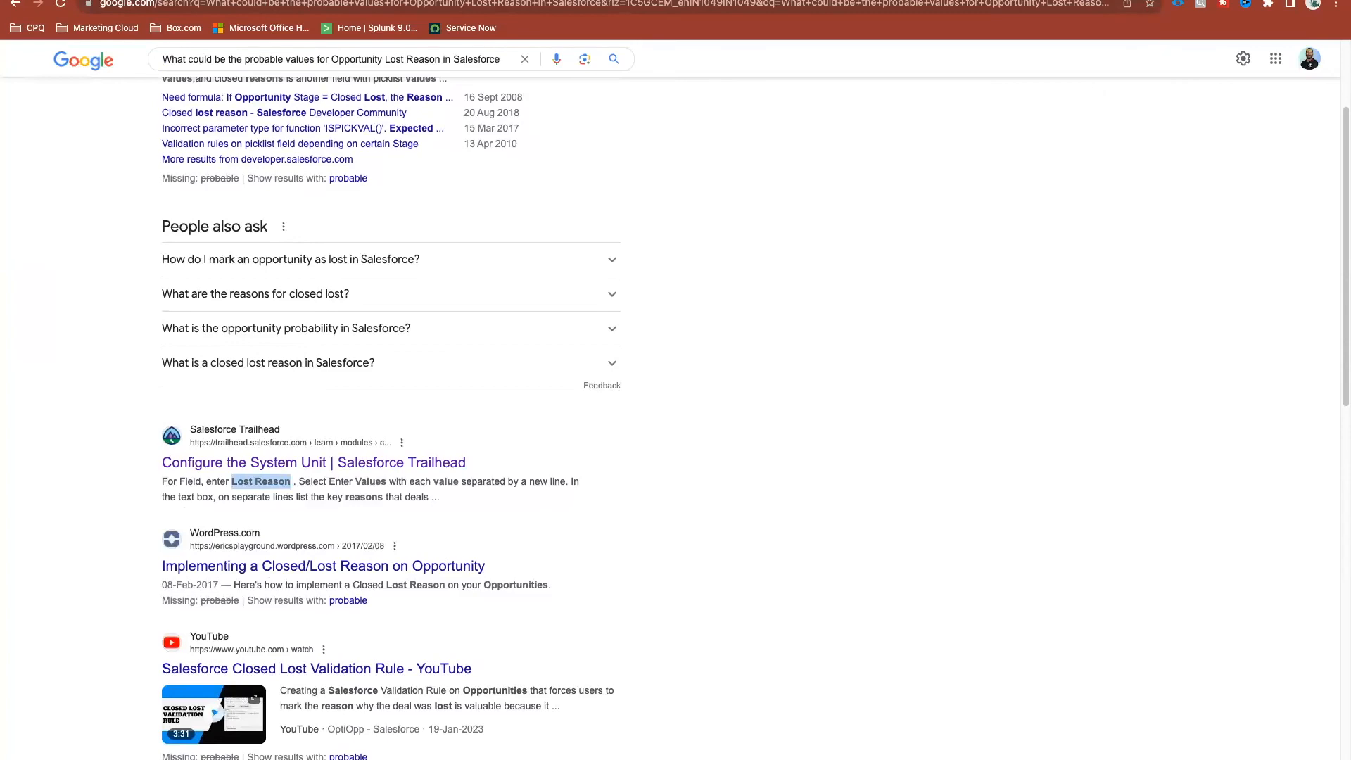
pyautogui.click(1162, 1)
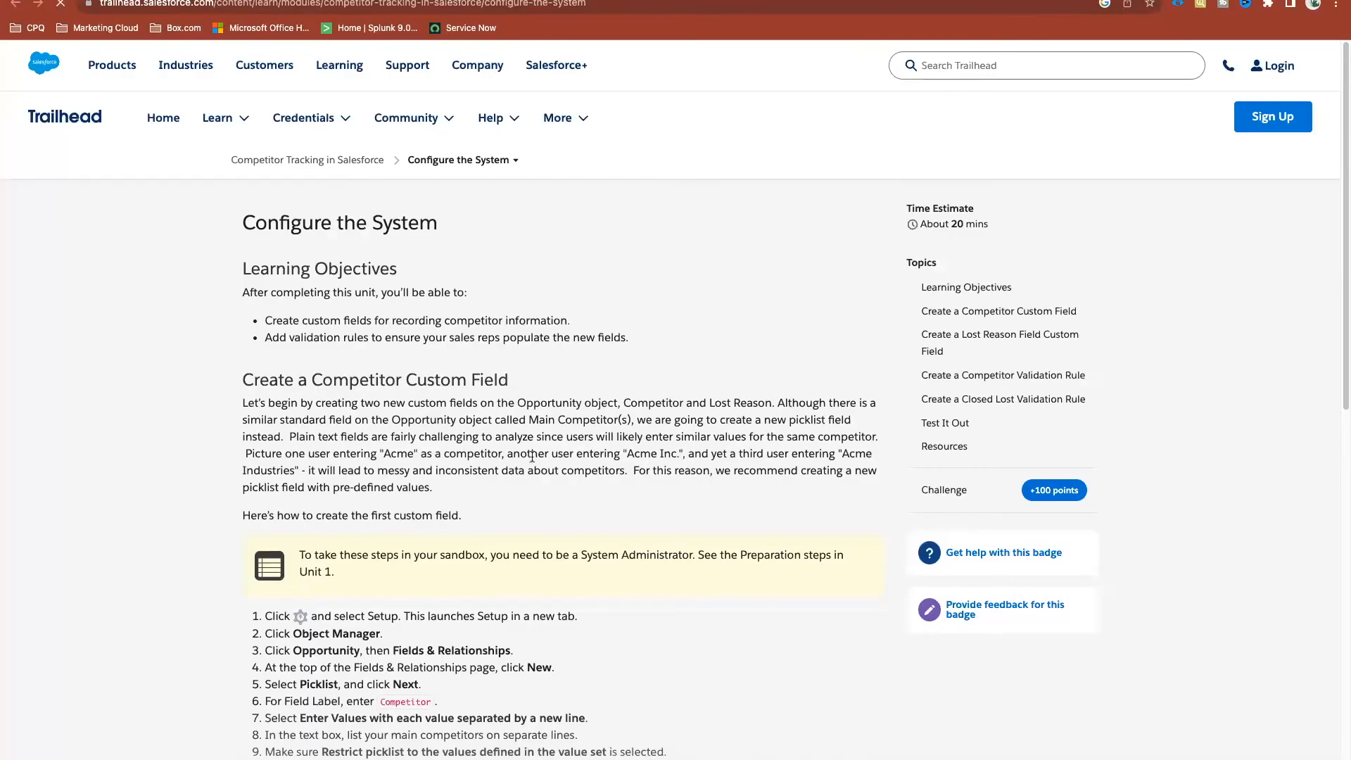
# Scroll to 'Create a Lost Reason Field' and select the example values Price through Financial
pyautogui.scroll(-5, 532, 458)
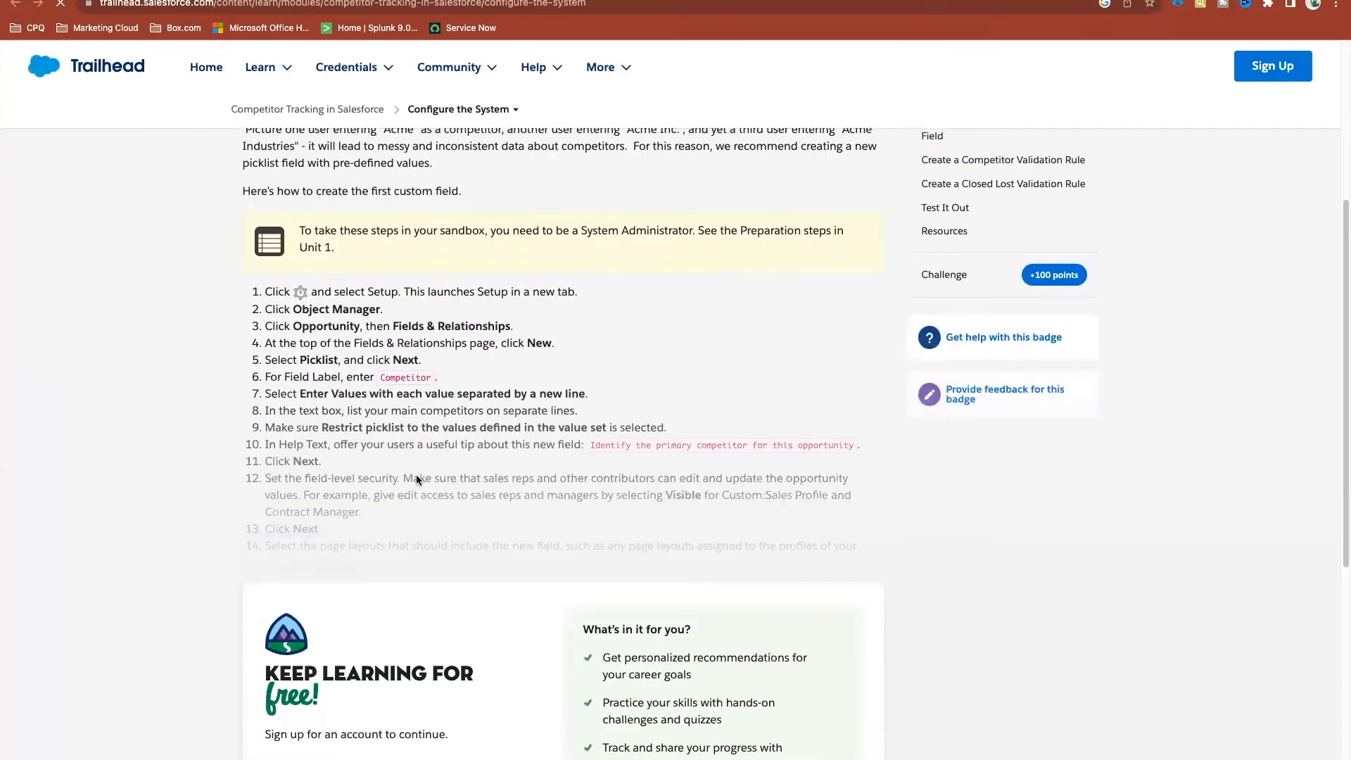
pyautogui.scroll(-5, 416, 478)
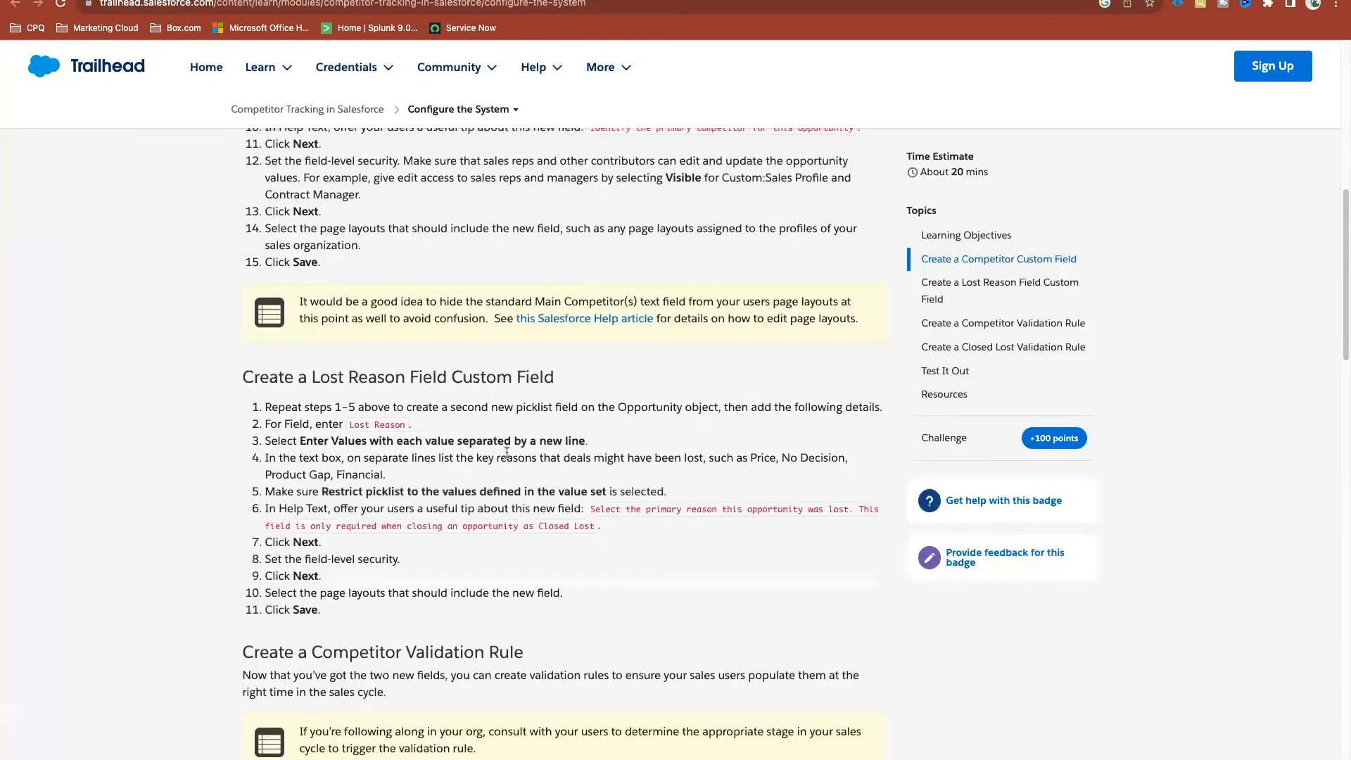
pyautogui.moveTo(346, 425); pyautogui.dragTo(410, 425)
pyautogui.moveTo(751, 456); pyautogui.dragTo(386, 477)
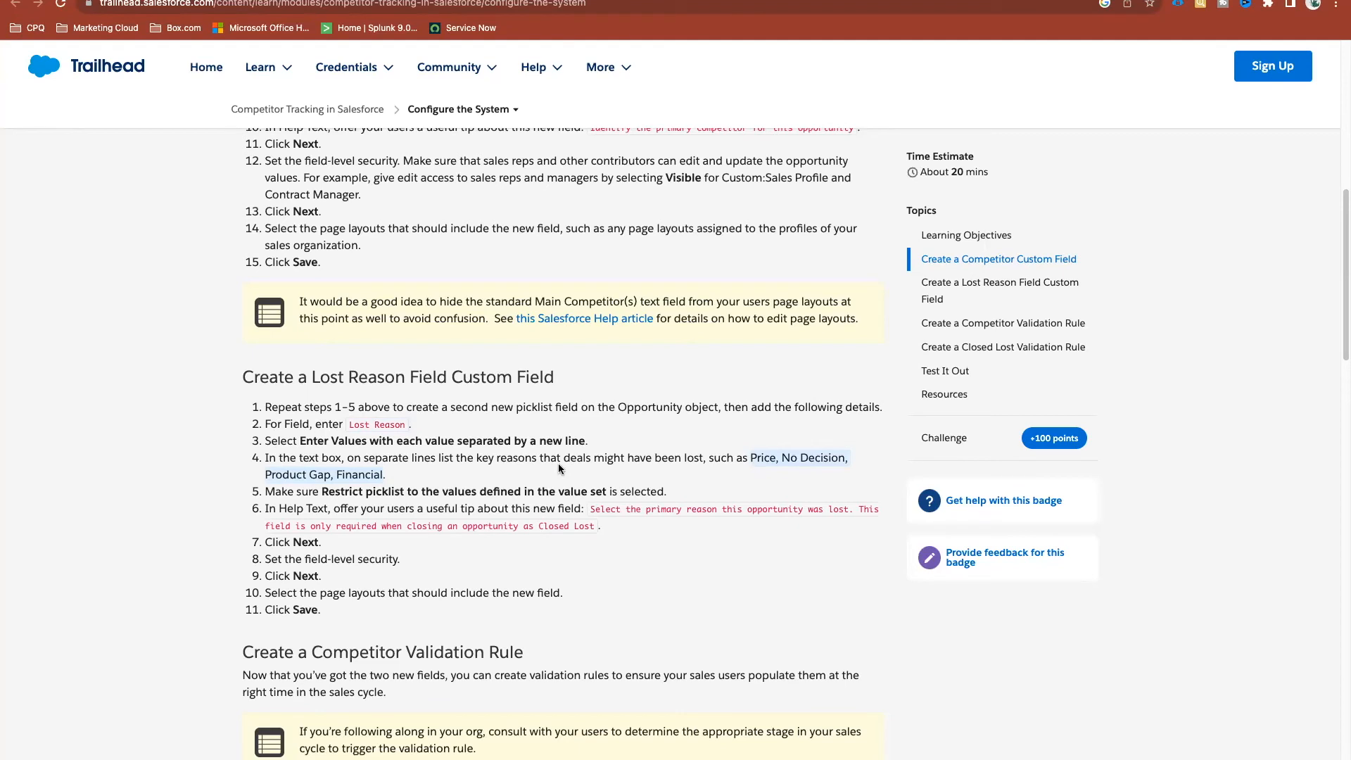
# Enter Price, No Decision, Product Gap and Financial as picklist values, one per line
pyautogui.click(619, 1)
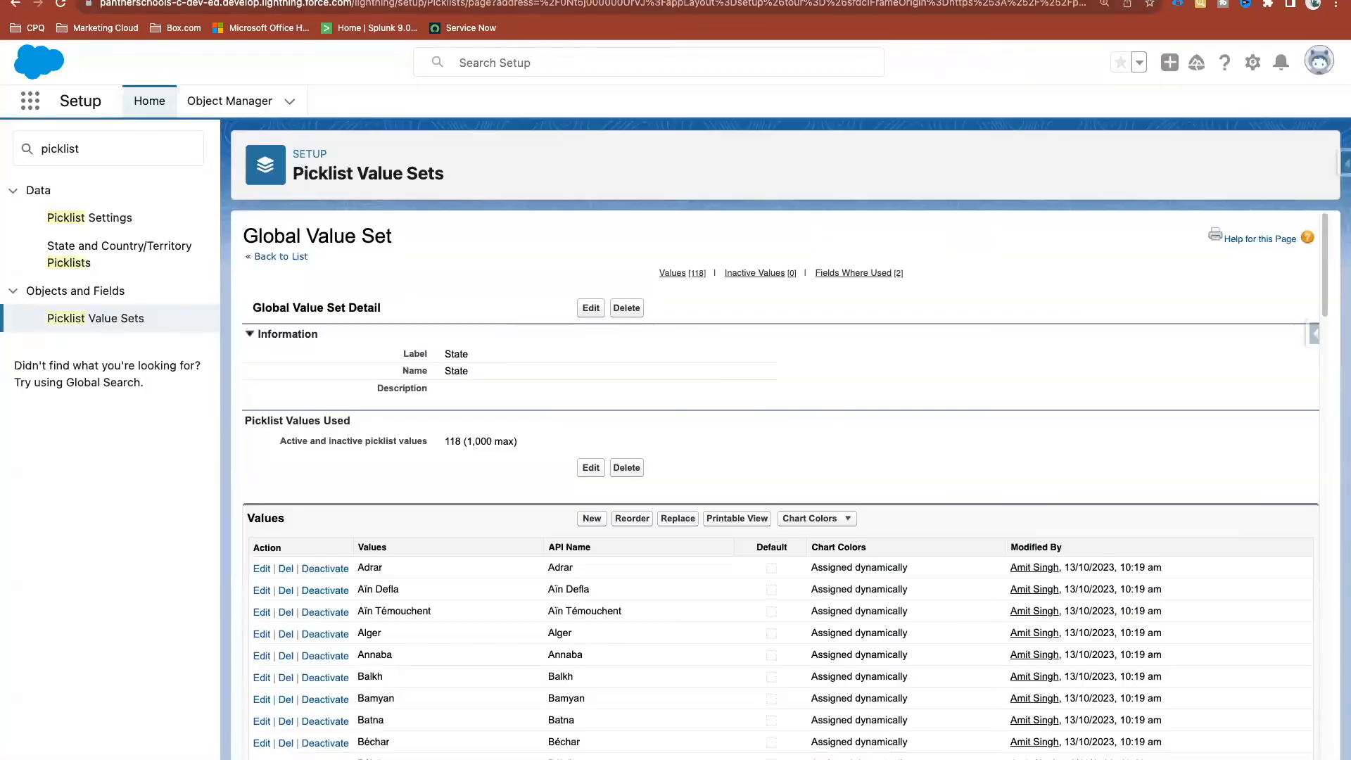
pyautogui.click(562, 2)
pyautogui.click(506, 442)
pyautogui.write('Price,No Decision, Product Gap, Financial')
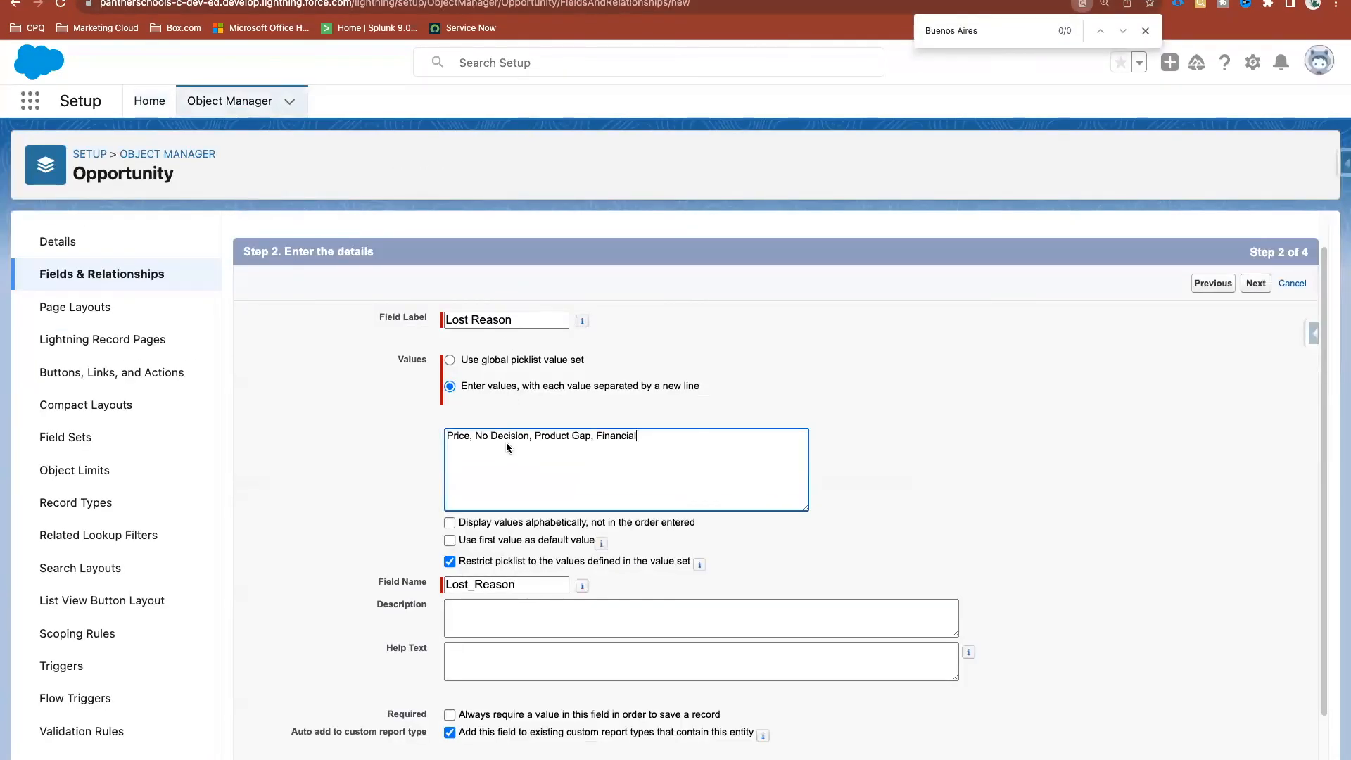
pyautogui.press('Return')
pyautogui.press('BackSpace')
pyautogui.press('BackSpace')
pyautogui.press('Return')
pyautogui.click(506, 448)
pyautogui.press('BackSpace')
pyautogui.press('BackSpace')
pyautogui.press('Return')
pyautogui.click(509, 460)
pyautogui.press('BackSpace')
pyautogui.press('BackSpace')
pyautogui.press('Return')
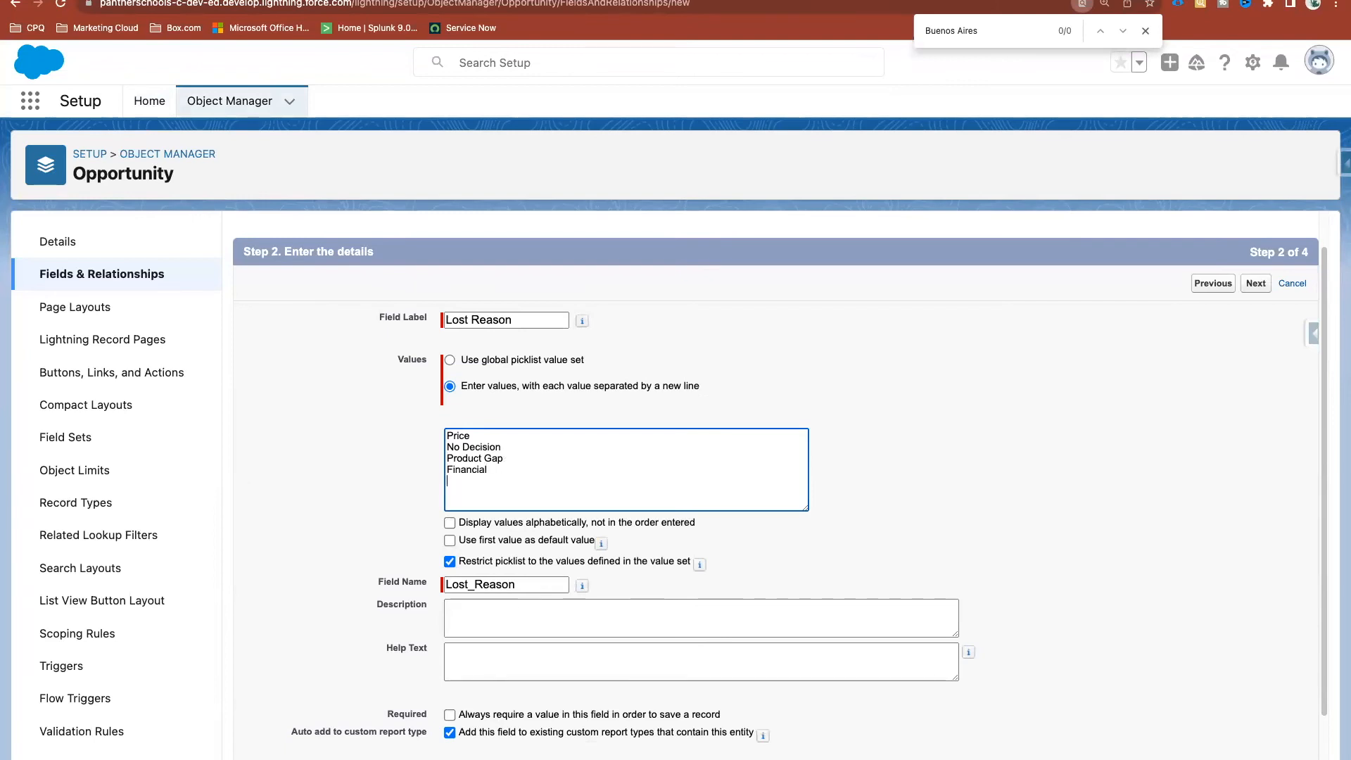
# Fill the field's Help Text and Description with Trailhead's suggested help sentence
pyautogui.click(1120, 1)
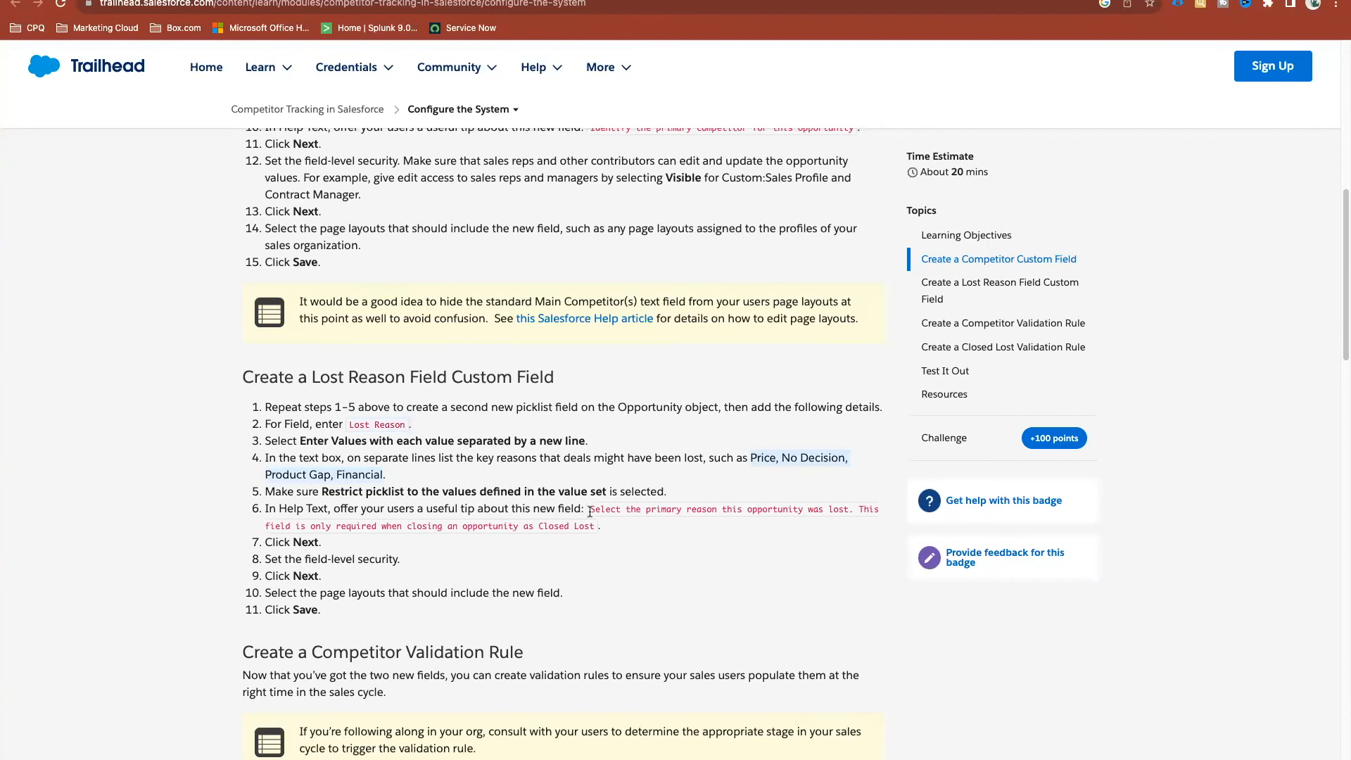
pyautogui.moveTo(589, 512); pyautogui.dragTo(591, 521)
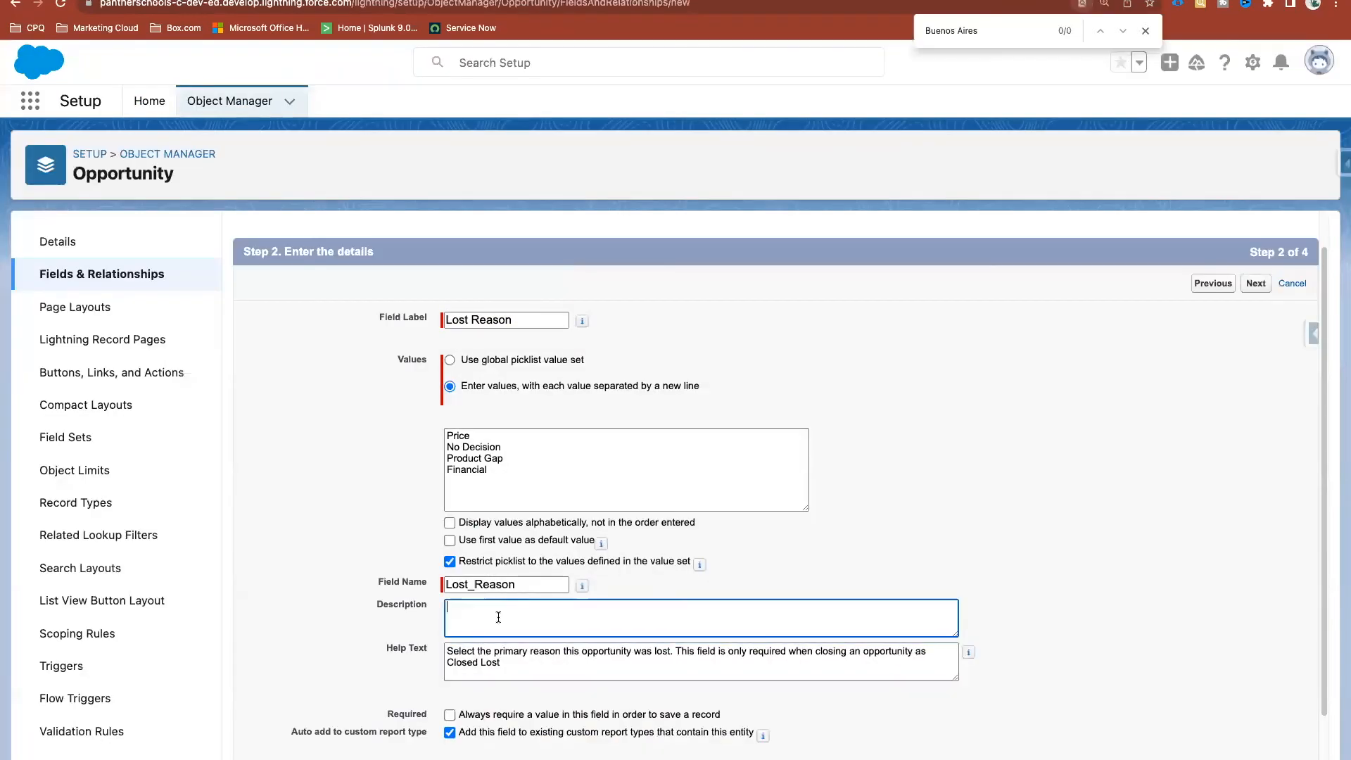
pyautogui.write('Select the primary reason this opportunity was lost. This field is only required when closing an opportunity as Closed Lost')
pyautogui.click(780, 550)
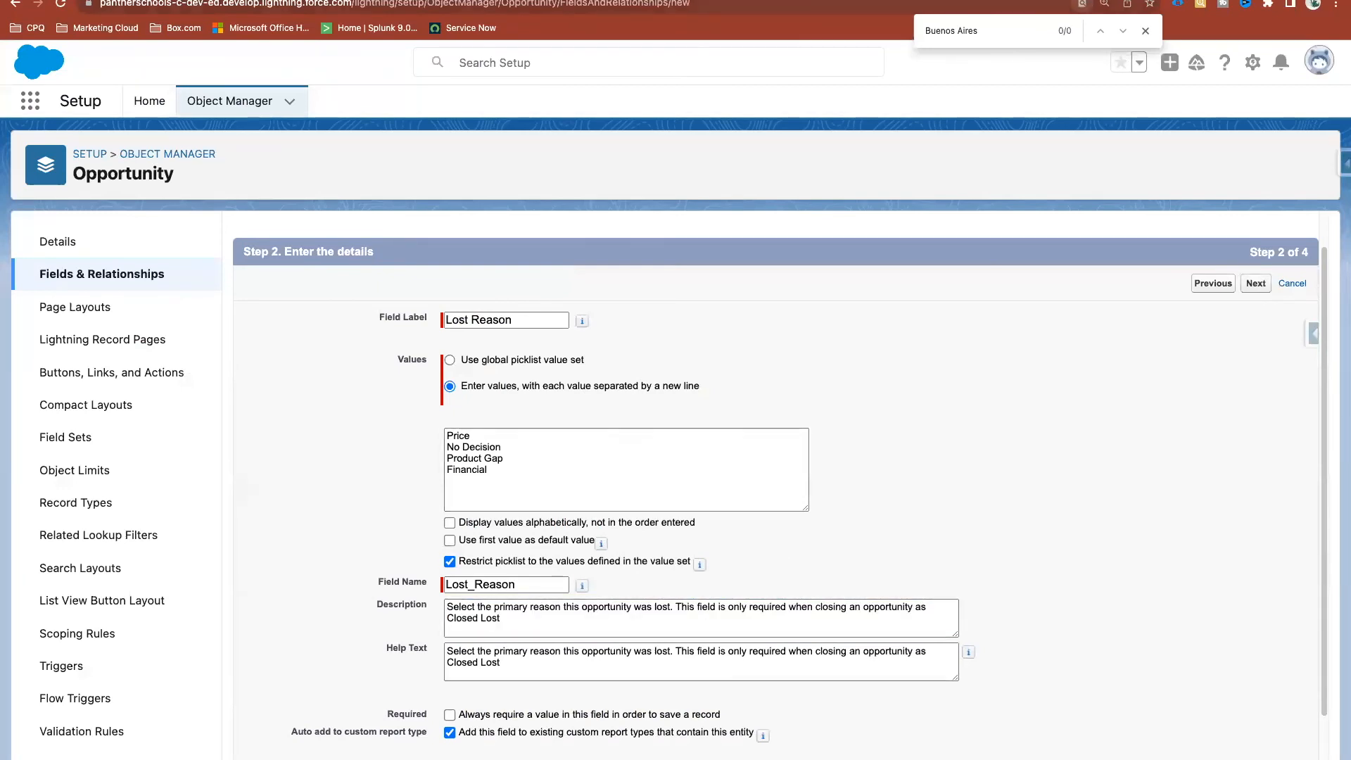
pyautogui.click(810, 1)
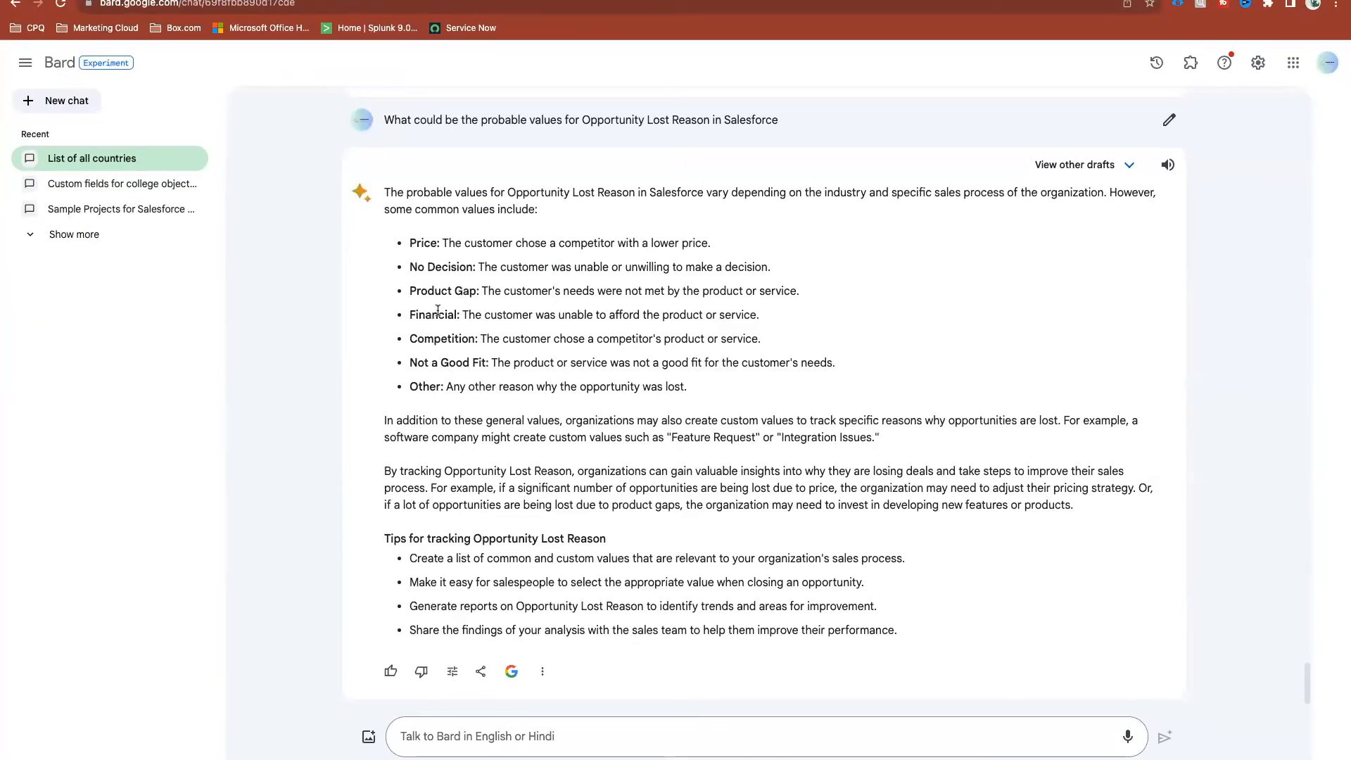
# Copy the Competition, Not a Good Fit and Other bullets from Bard's answer
pyautogui.moveTo(409, 337); pyautogui.dragTo(412, 244)
pyautogui.rightClick(486, 258)
pyautogui.click(499, 285)
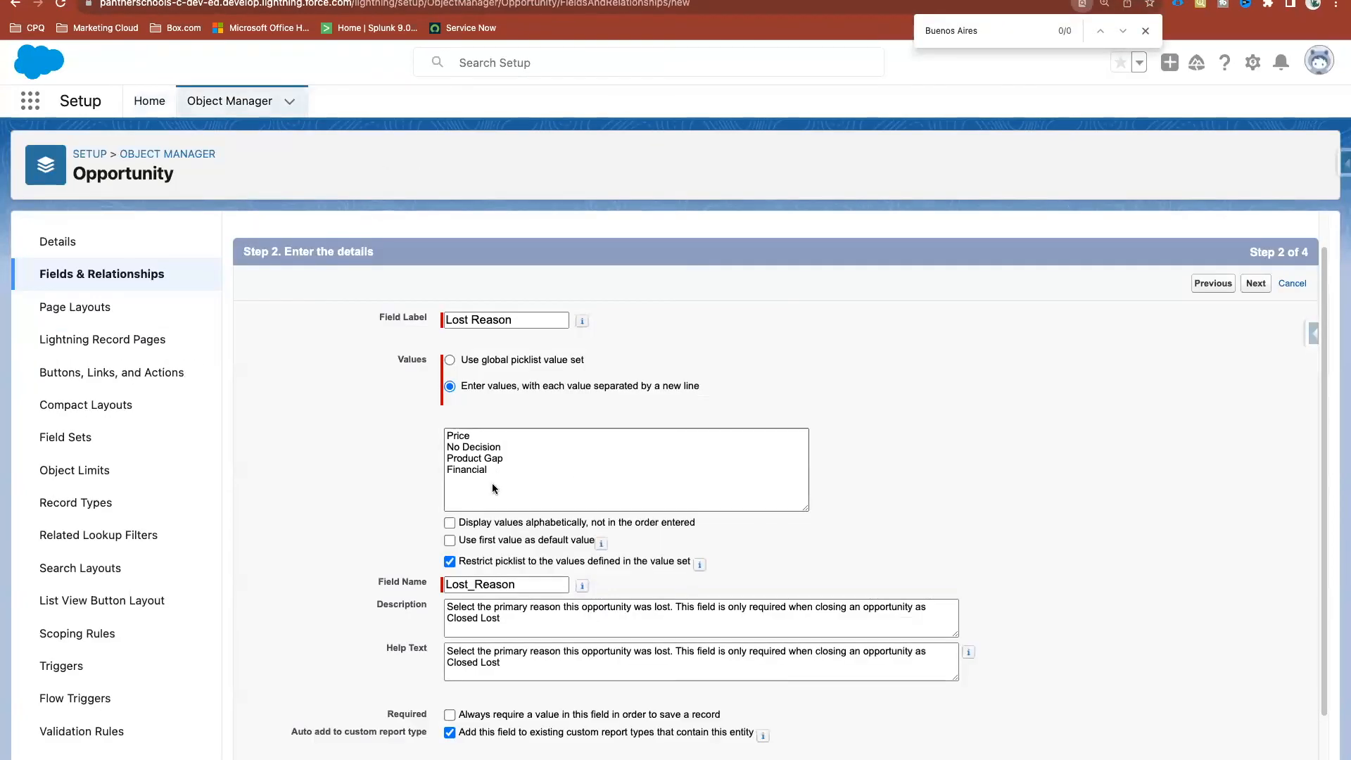
# Replace the values with Bard's full reason list, keeping Product Gap and Financial on separate lines
pyautogui.click(492, 483)
pyautogui.press('super+a')
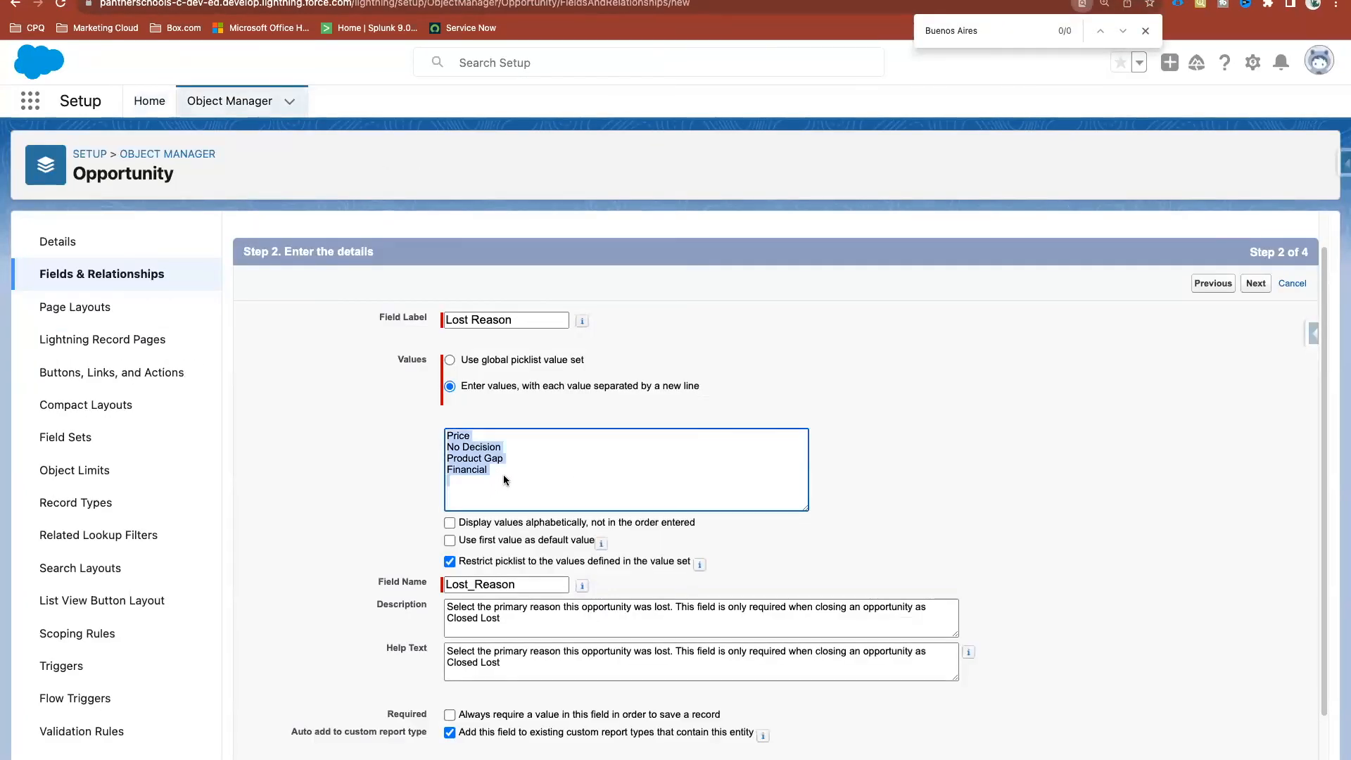
pyautogui.press('super+v')
pyautogui.scroll(1, 637, 483)
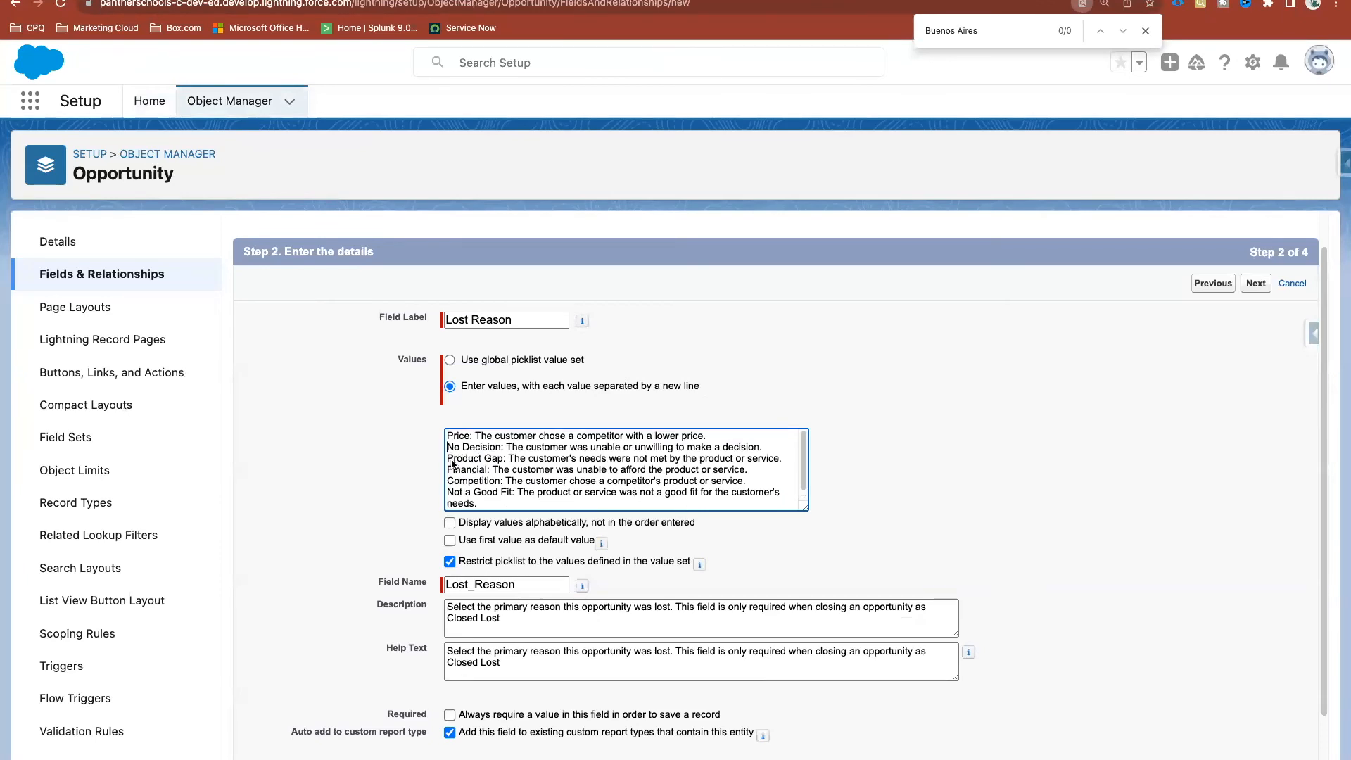
pyautogui.press('BackSpace')
pyautogui.press('Return')
pyautogui.press('BackSpace')
pyautogui.press('Return')
# Put Competition, Not a Good Fit and Other each on their own line
pyautogui.click(452, 485)
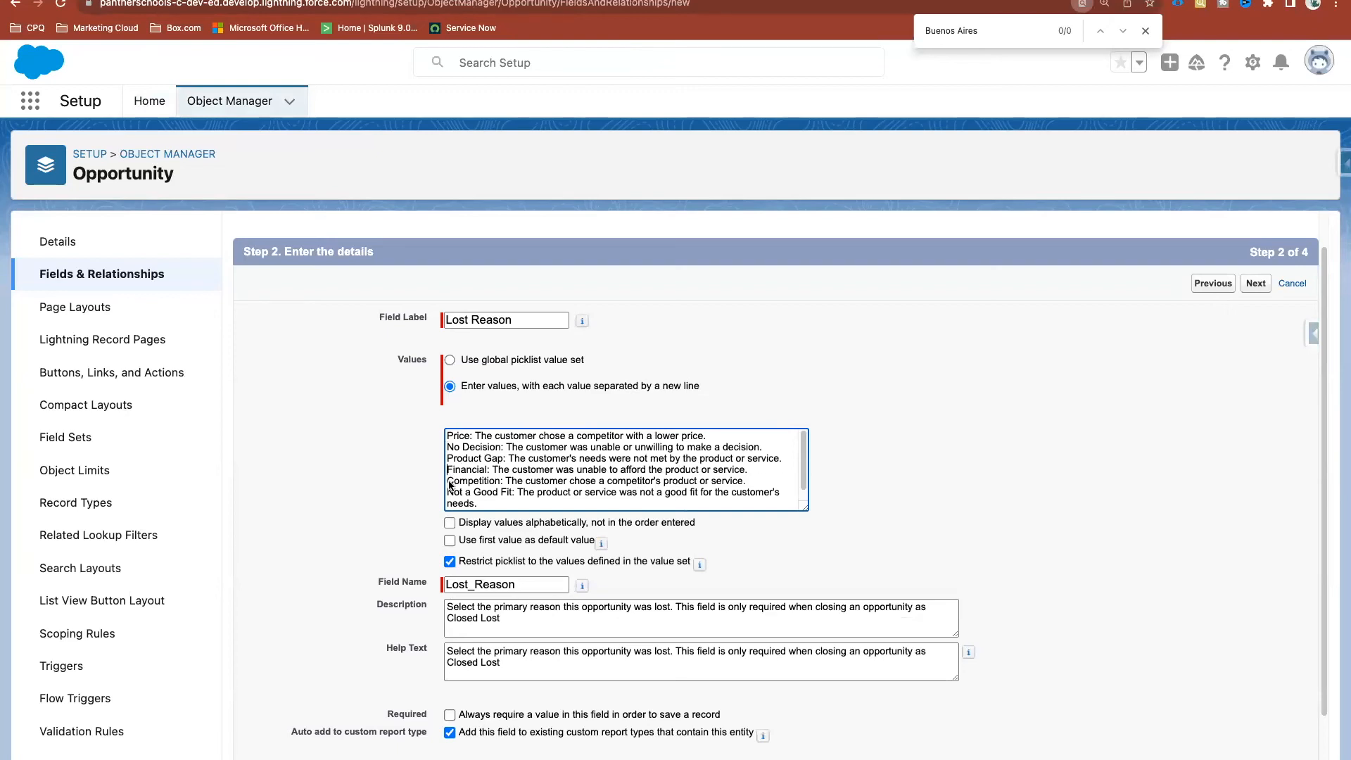
pyautogui.press('BackSpace')
pyautogui.press('Return')
pyautogui.click(448, 492)
pyautogui.press('BackSpace')
pyautogui.press('Return')
pyautogui.scroll(-1, 515, 482)
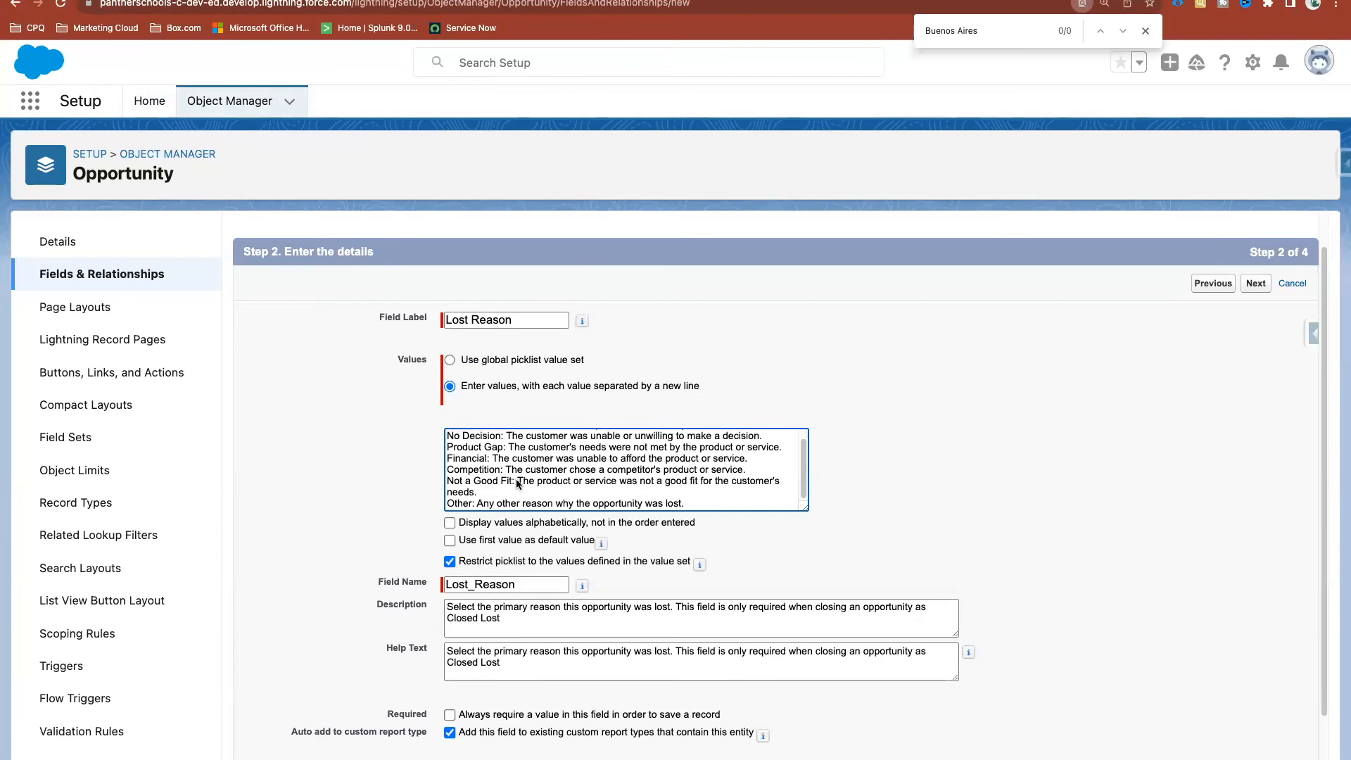
pyautogui.press('BackSpace')
pyautogui.press('Return')
pyautogui.click(719, 557)
# Enlarge the values box and review all seven Lost Reason values
pyautogui.scroll(2, 788, 501)
pyautogui.moveTo(803, 515); pyautogui.dragTo(974, 607)
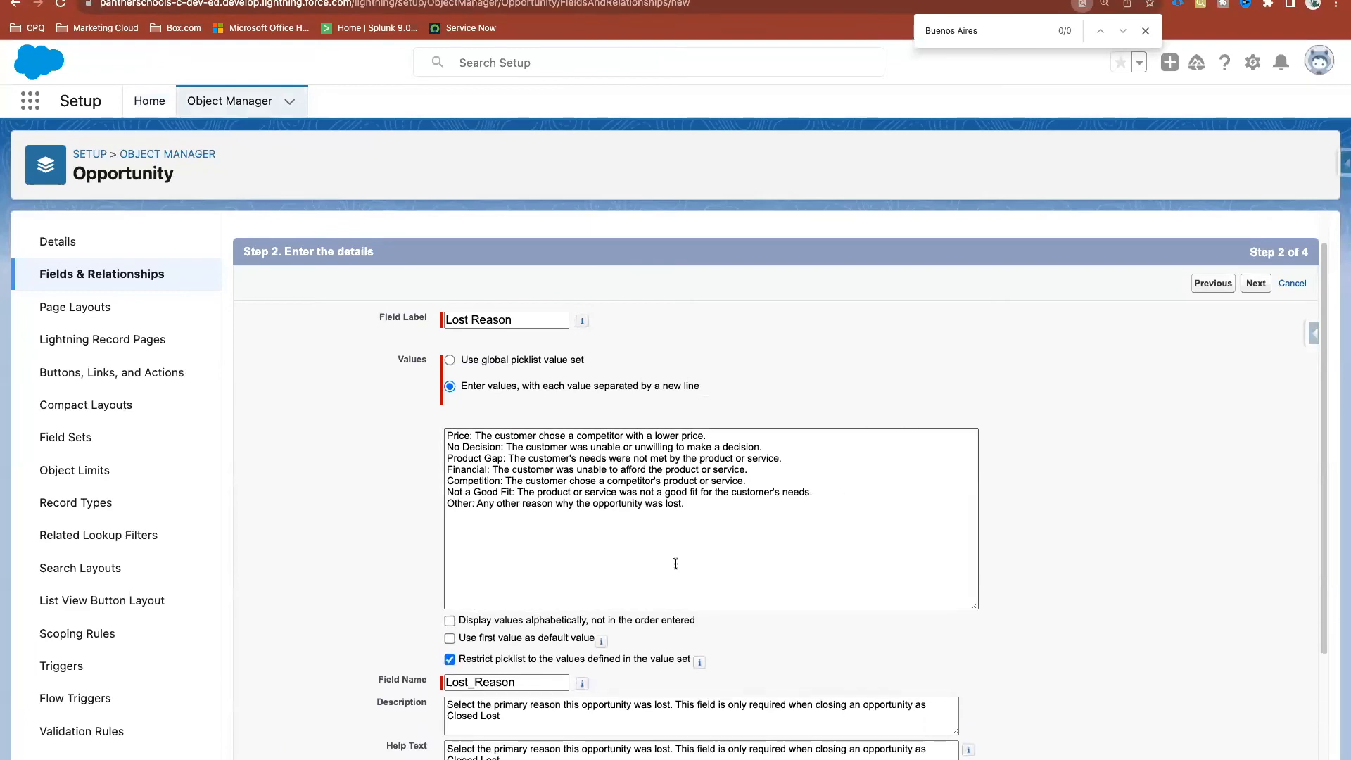
pyautogui.moveTo(711, 520); pyautogui.dragTo(419, 426)
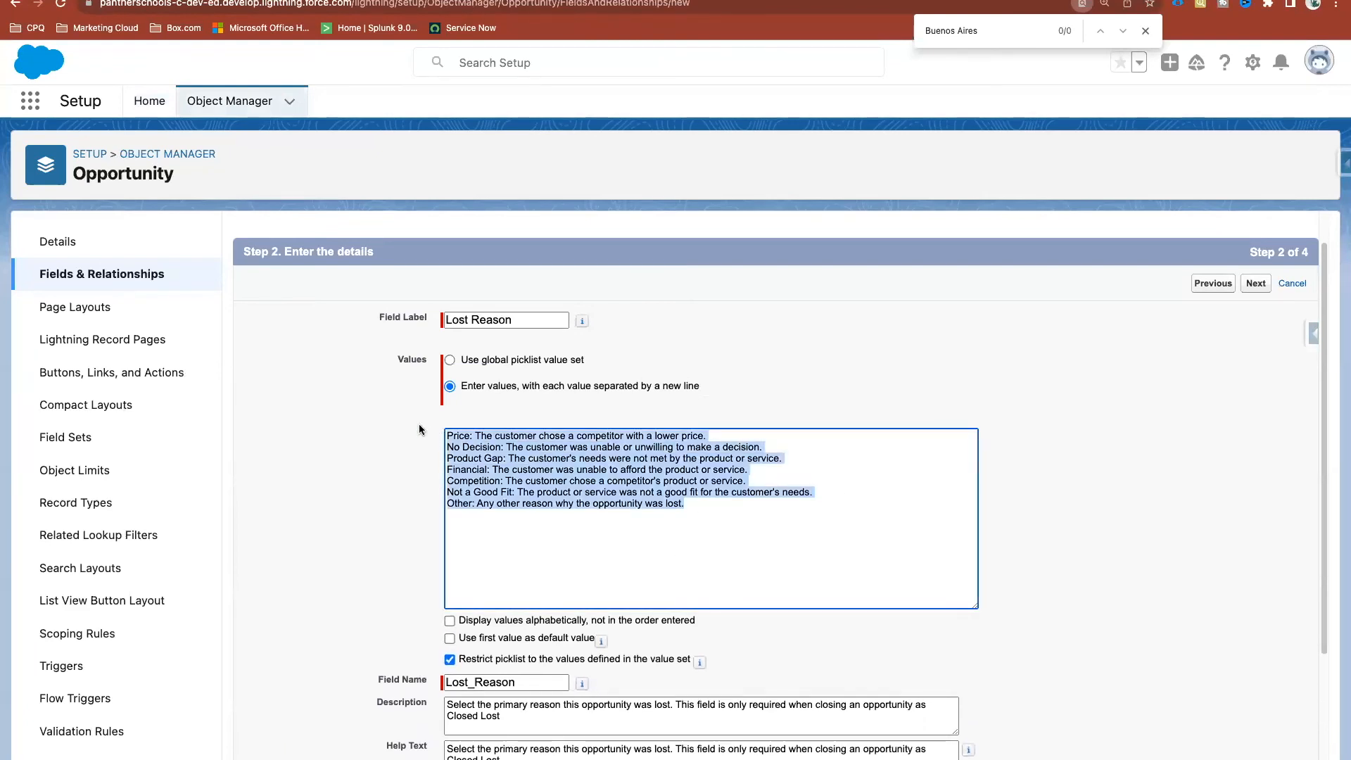
pyautogui.click(880, 398)
# Make Lost Reason visible to all profiles, save the field, then open an opportunity to test it
pyautogui.click(1253, 291)
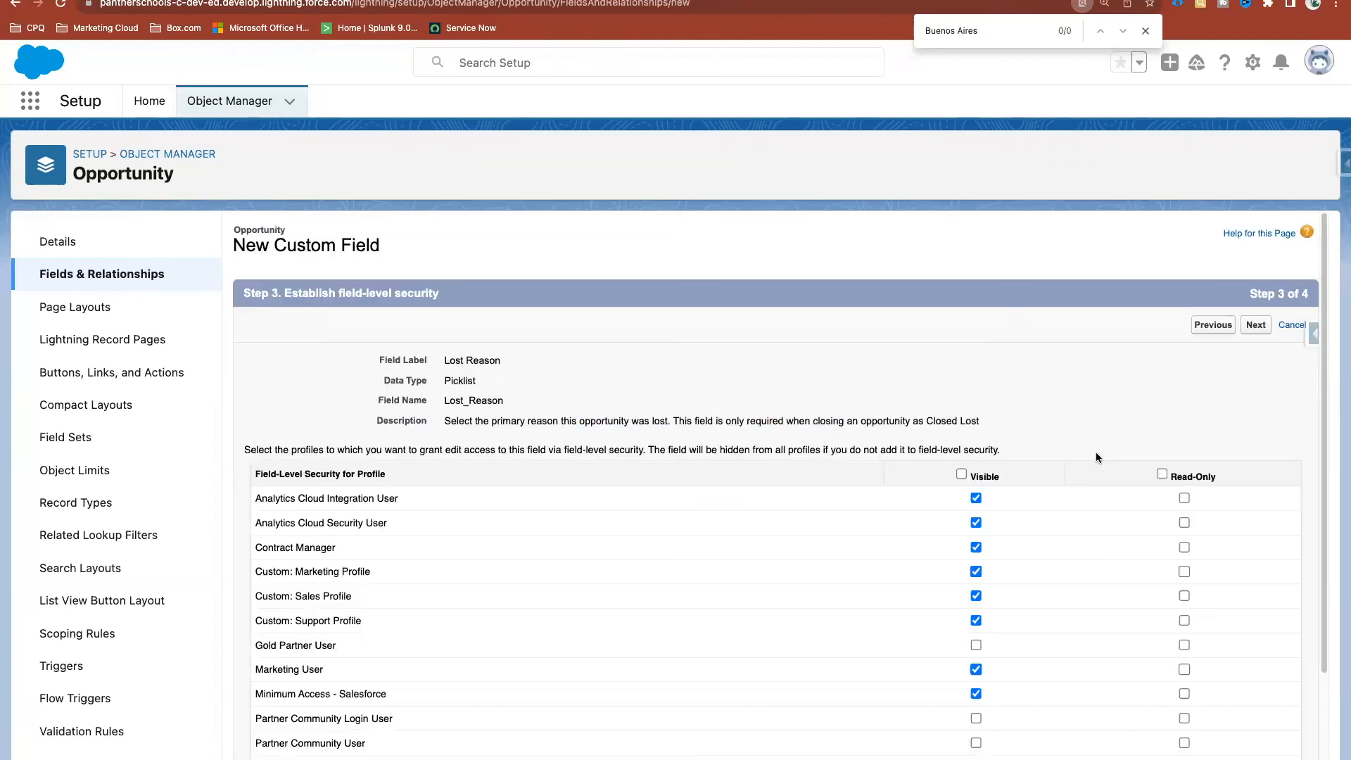
pyautogui.click(961, 474)
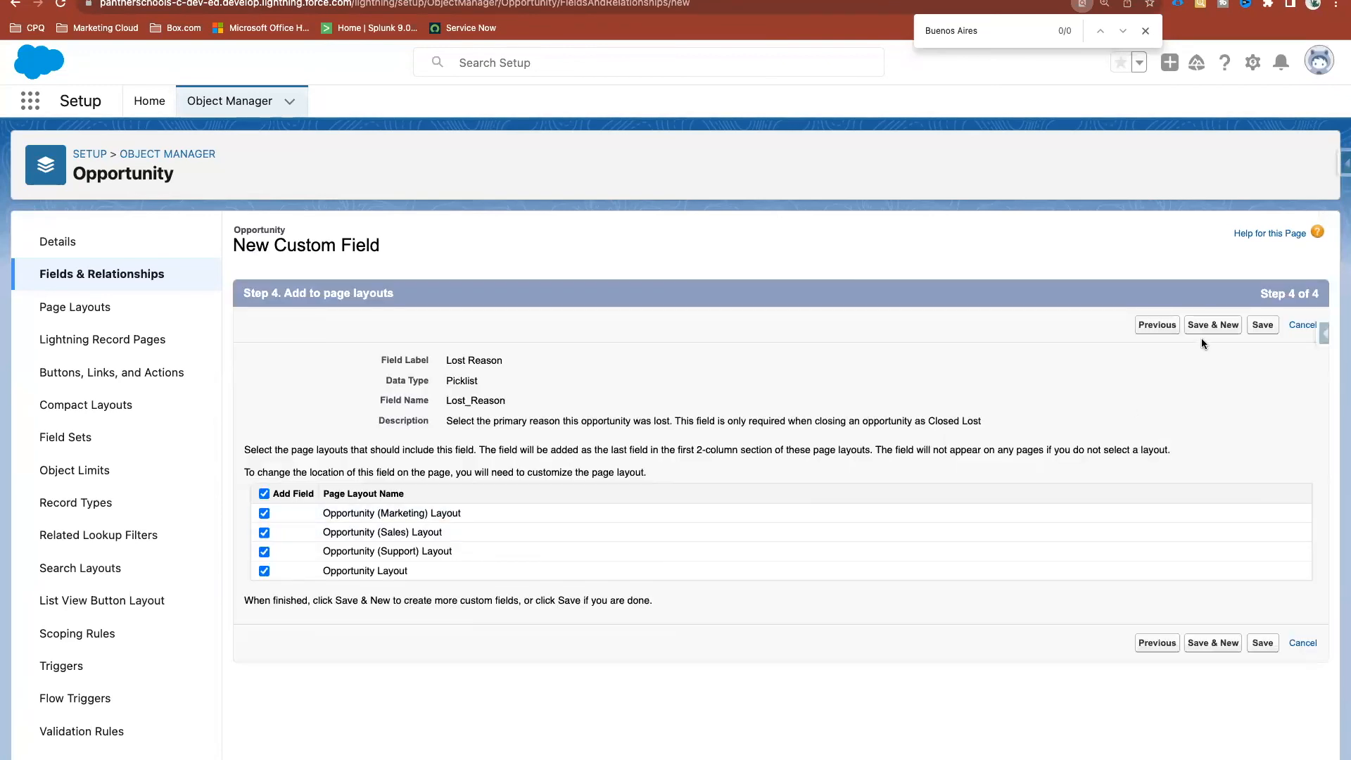
pyautogui.click(1260, 325)
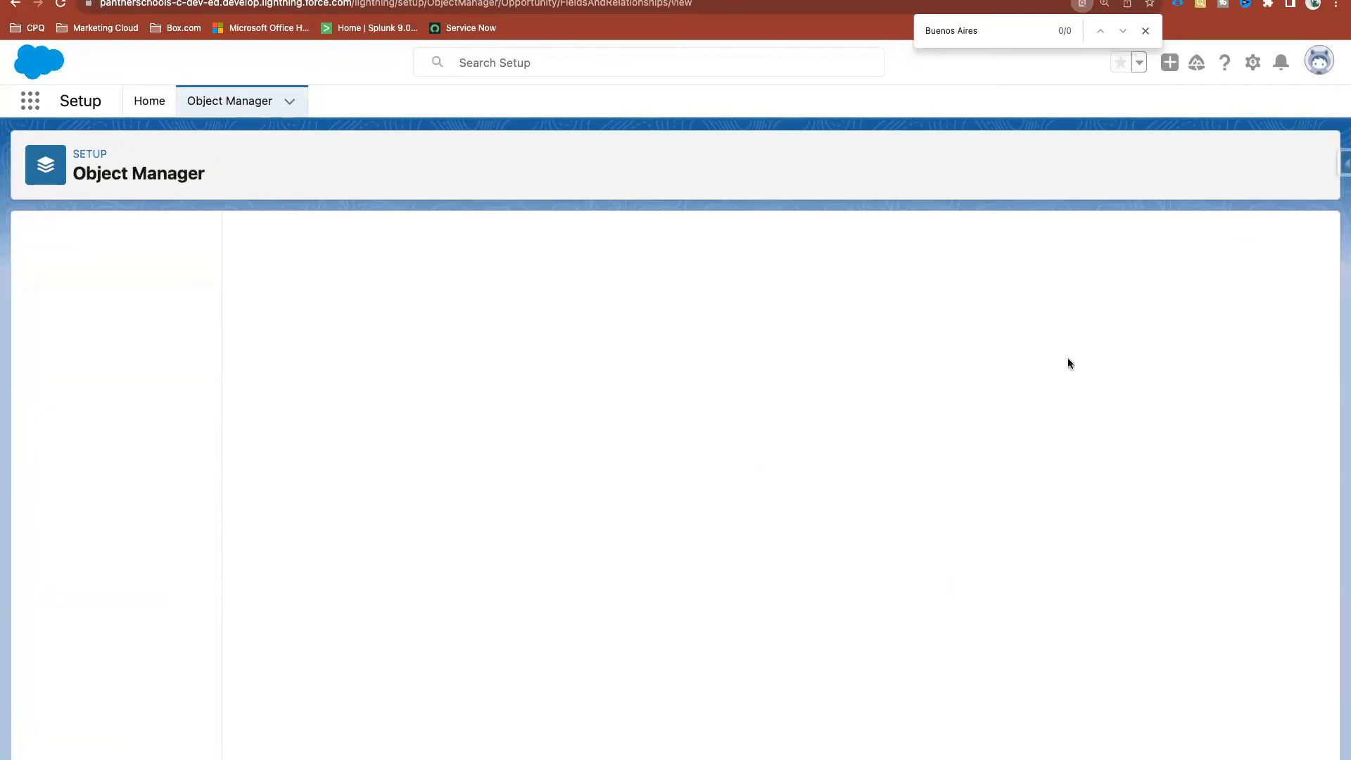
pyautogui.scroll(-1, 741, 479)
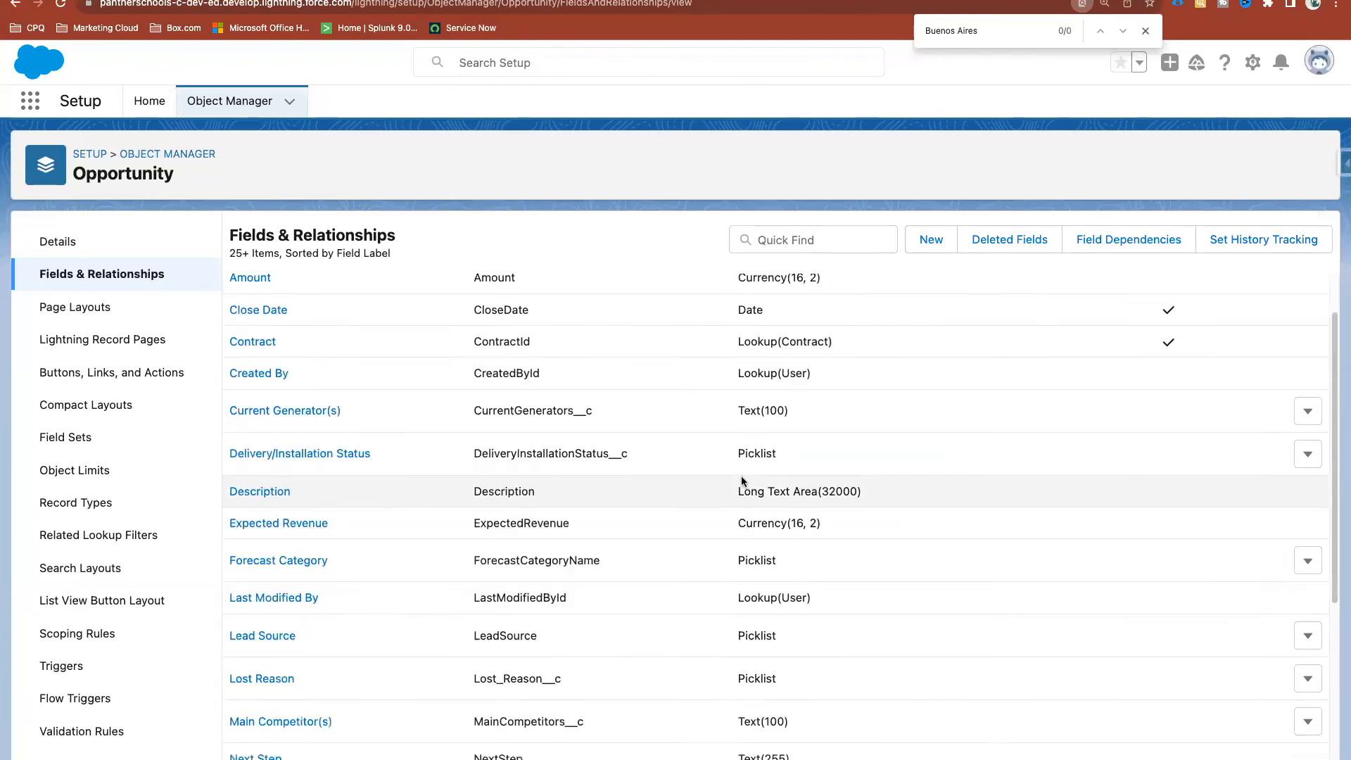
pyautogui.scroll(-5, 741, 479)
pyautogui.scroll(-2, 610, 546)
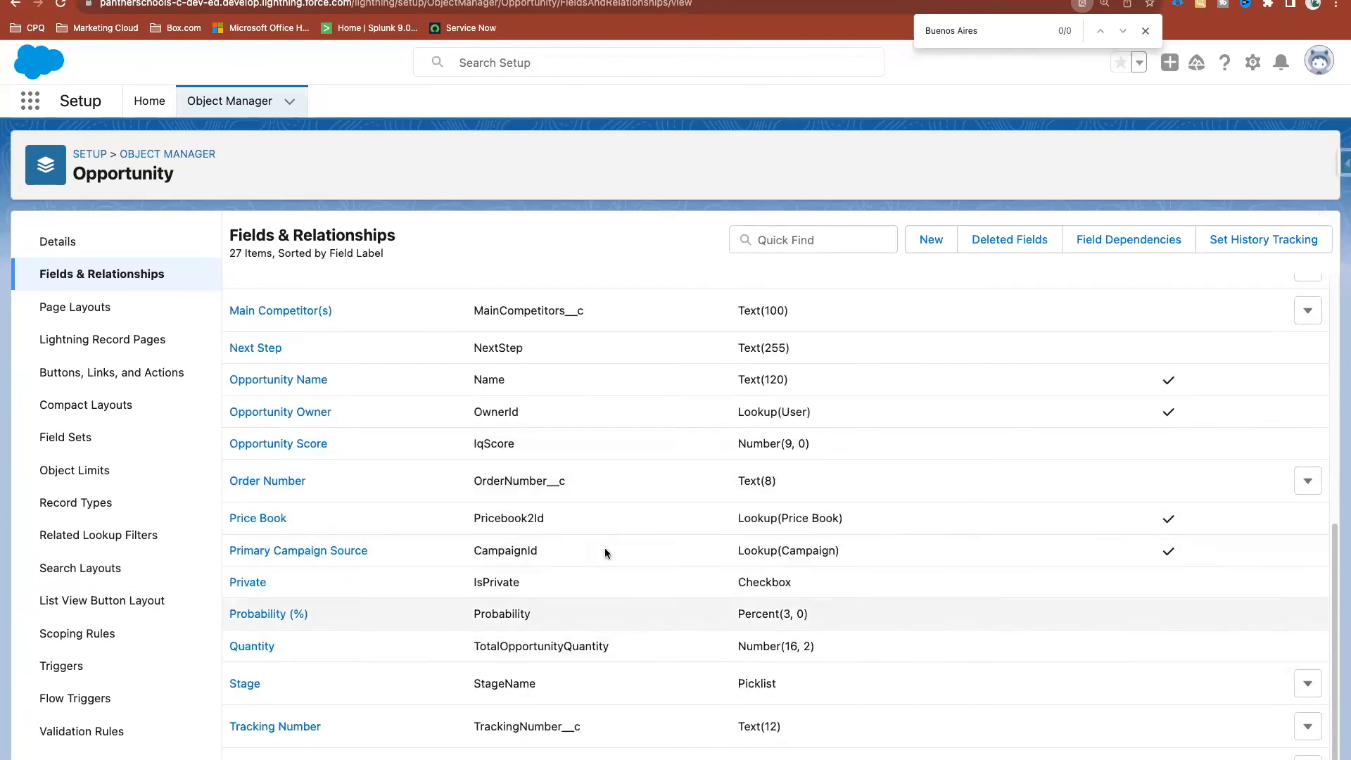
pyautogui.scroll(8, 605, 547)
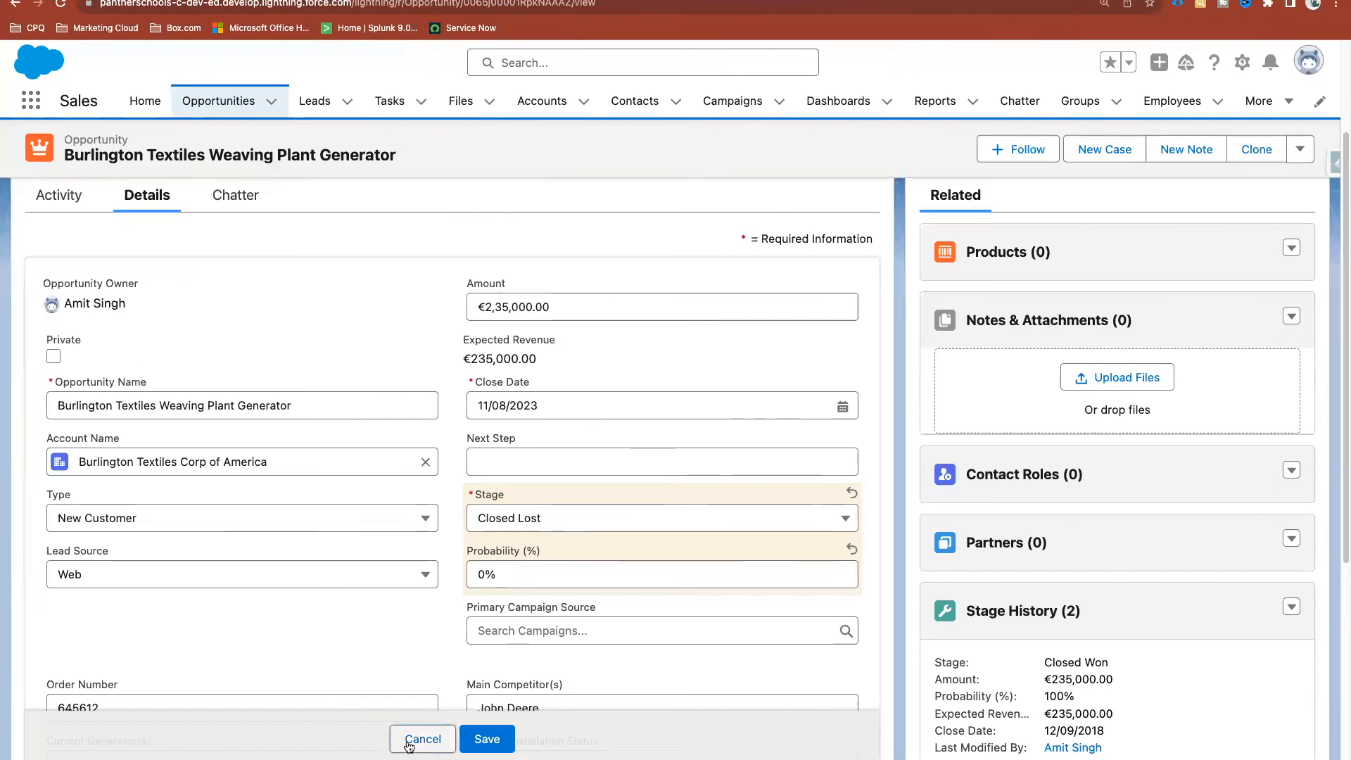
pyautogui.click(417, 739)
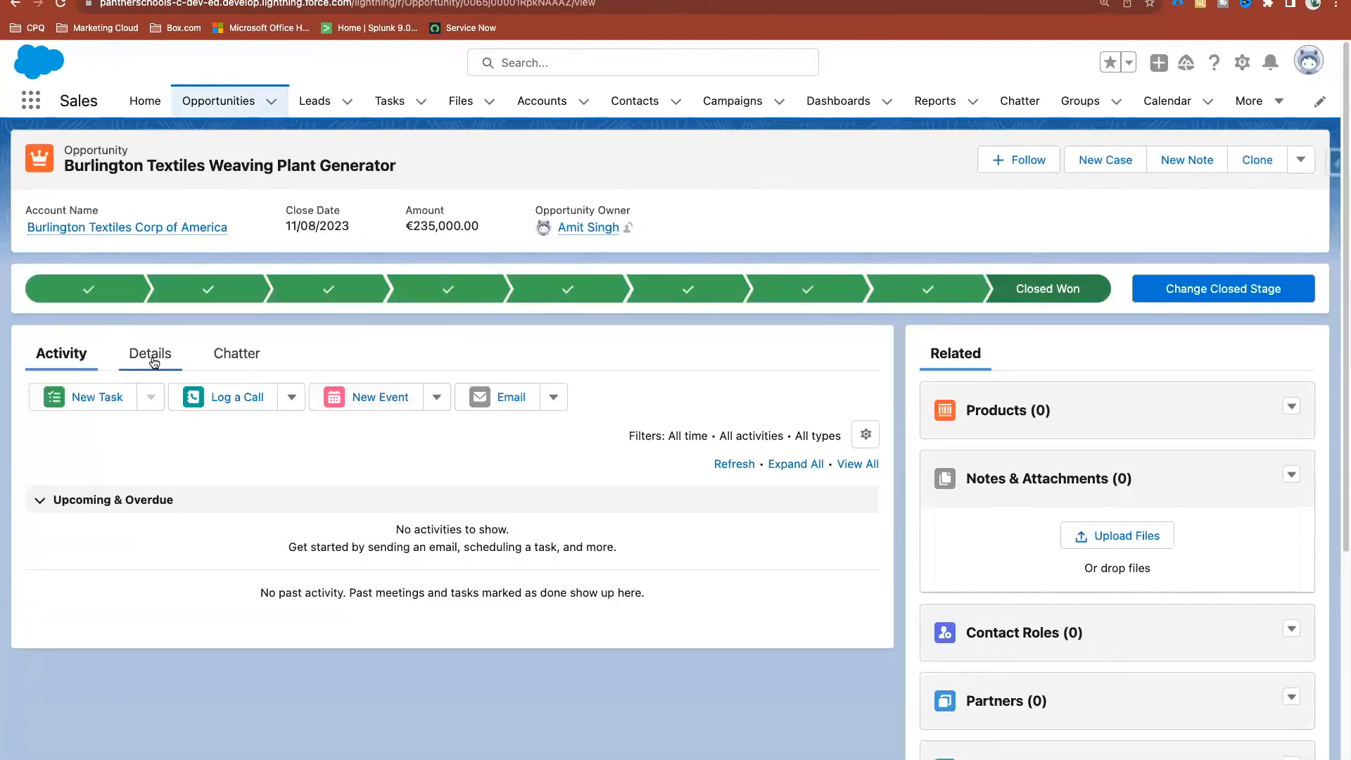
# Check the Lost Reason dropdown on the opportunity, cancel the edit, and return to Opportunity fields in Setup
pyautogui.click(154, 362)
pyautogui.scroll(-2, 662, 499)
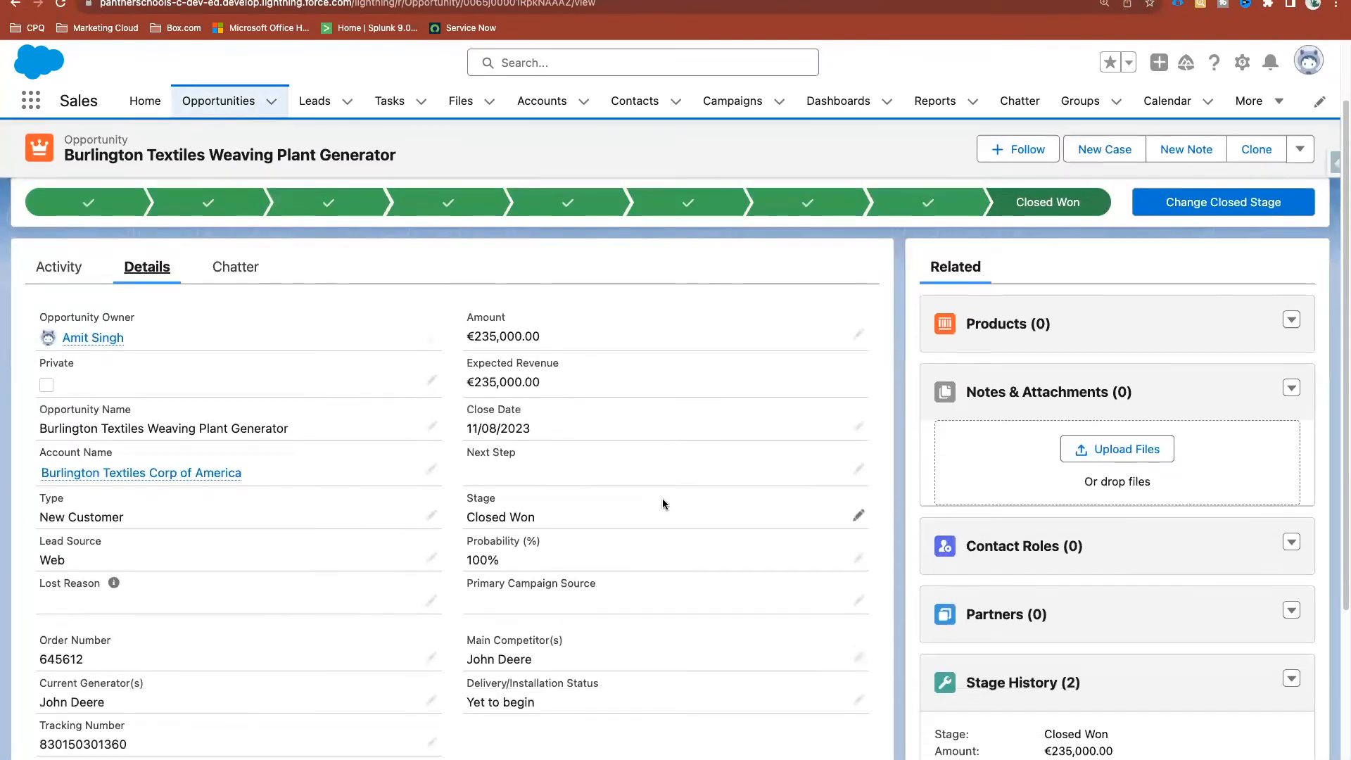
pyautogui.scroll(-1, 661, 498)
pyautogui.scroll(-3, 603, 507)
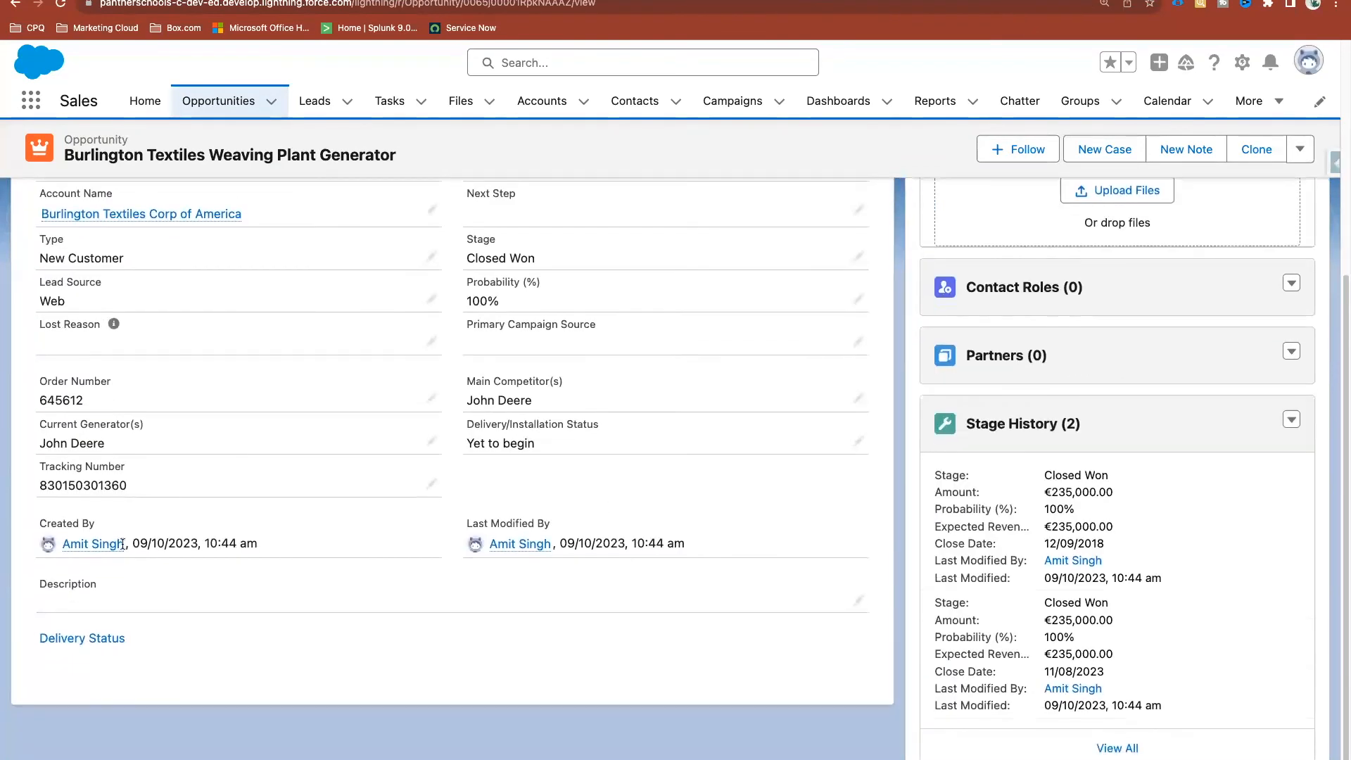
pyautogui.click(429, 342)
pyautogui.moveTo(123, 341)
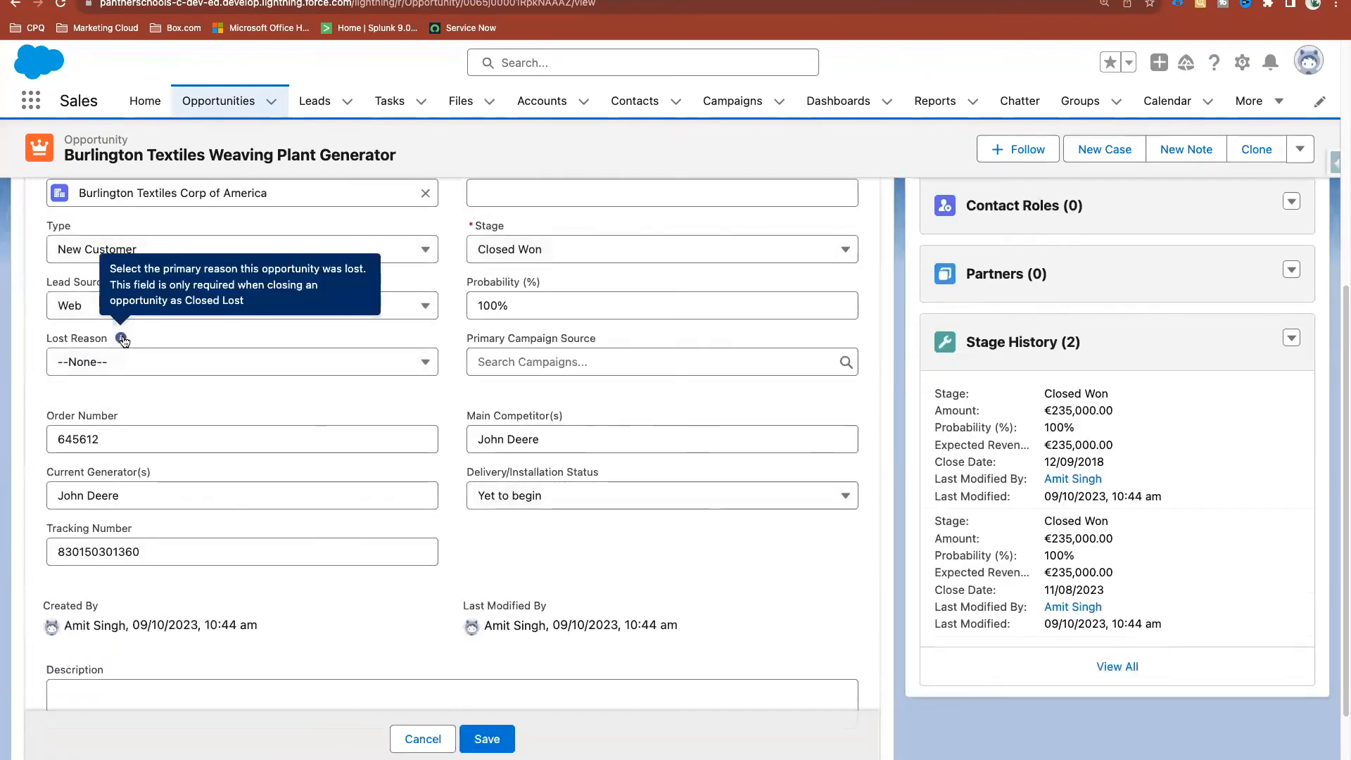
pyautogui.click(166, 362)
pyautogui.scroll(-2, 209, 478)
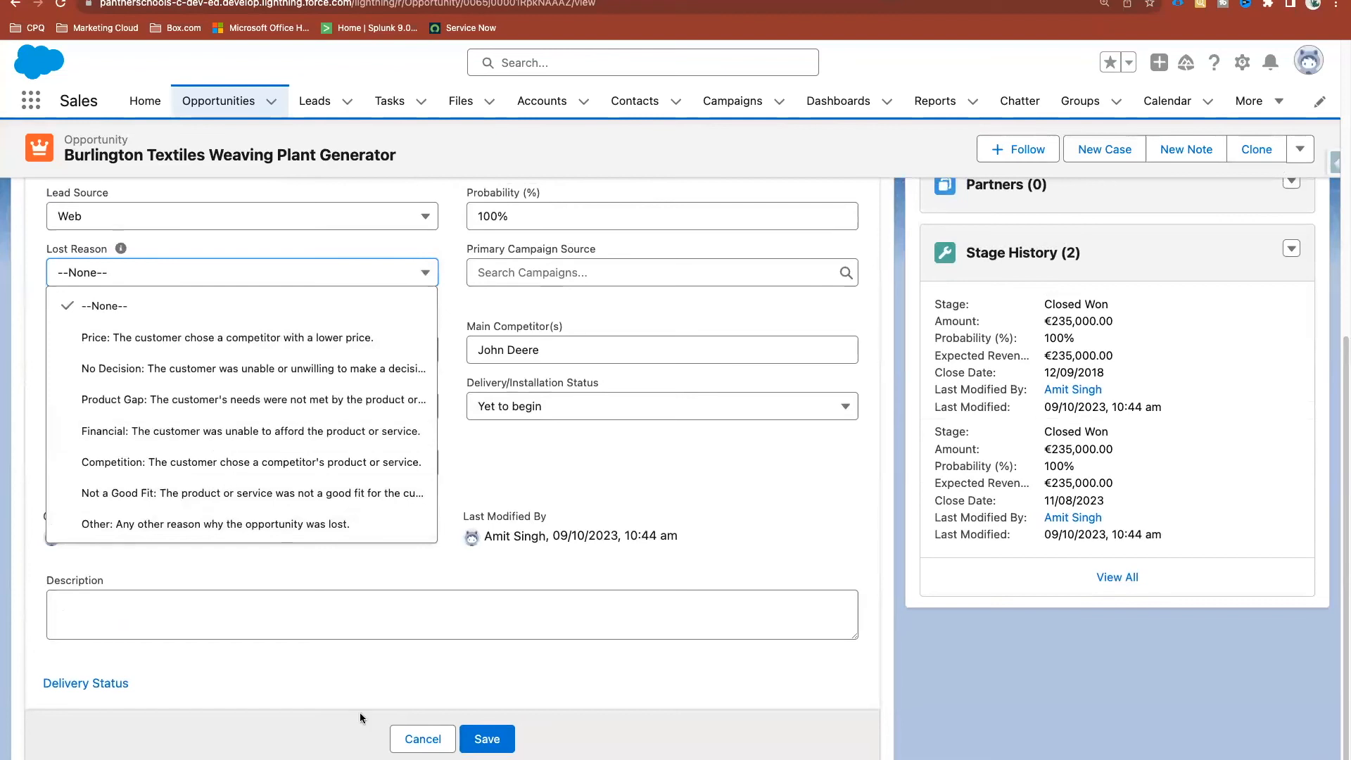
pyautogui.click(421, 739)
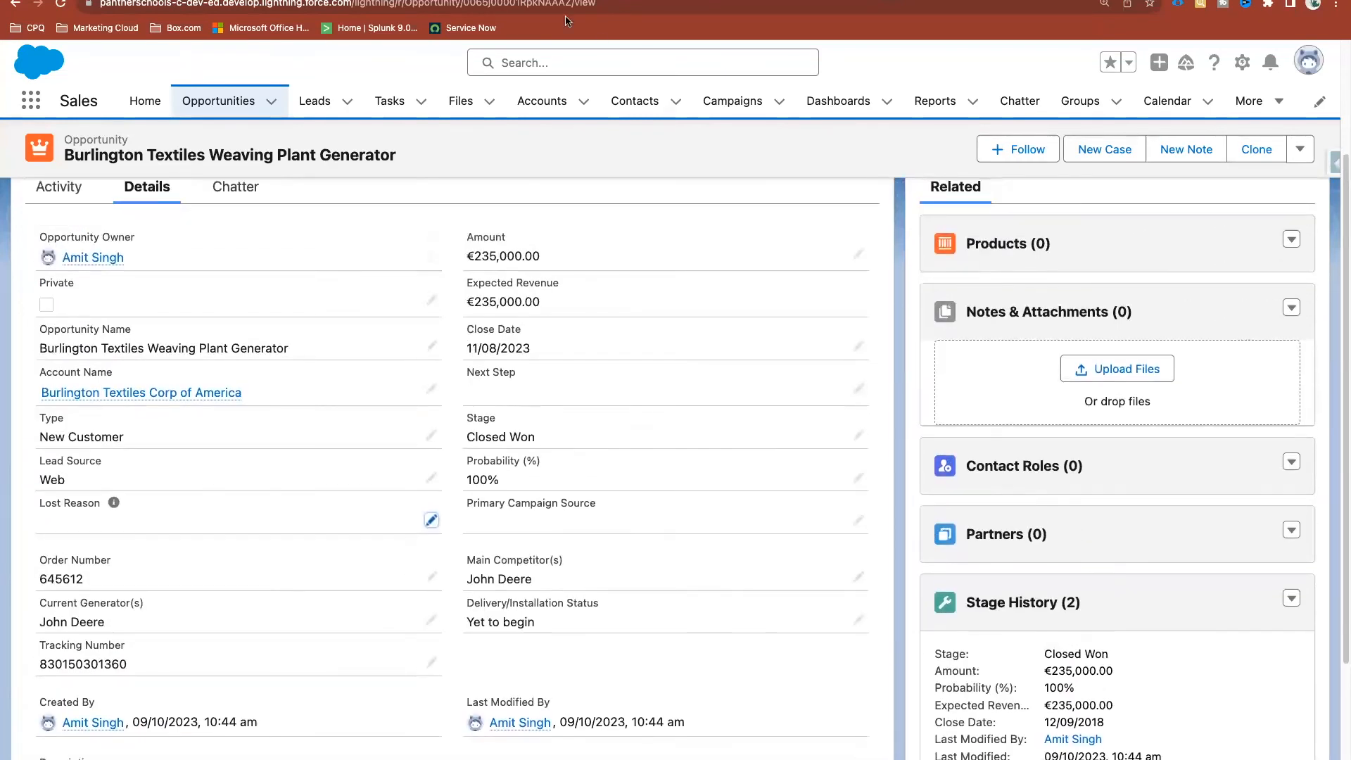
pyautogui.click(676, 0)
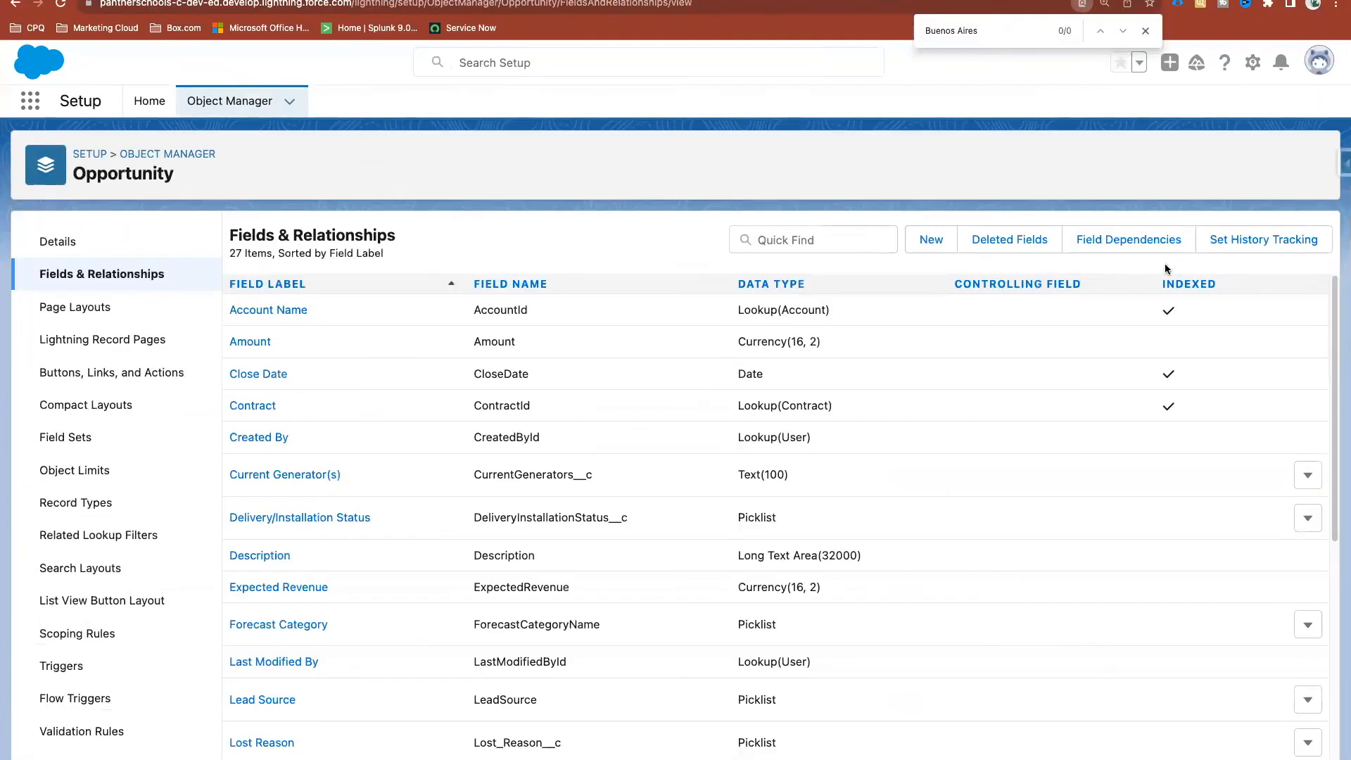
# Start a new Opportunity field dependency from the Field Dependencies list
pyautogui.click(1102, 244)
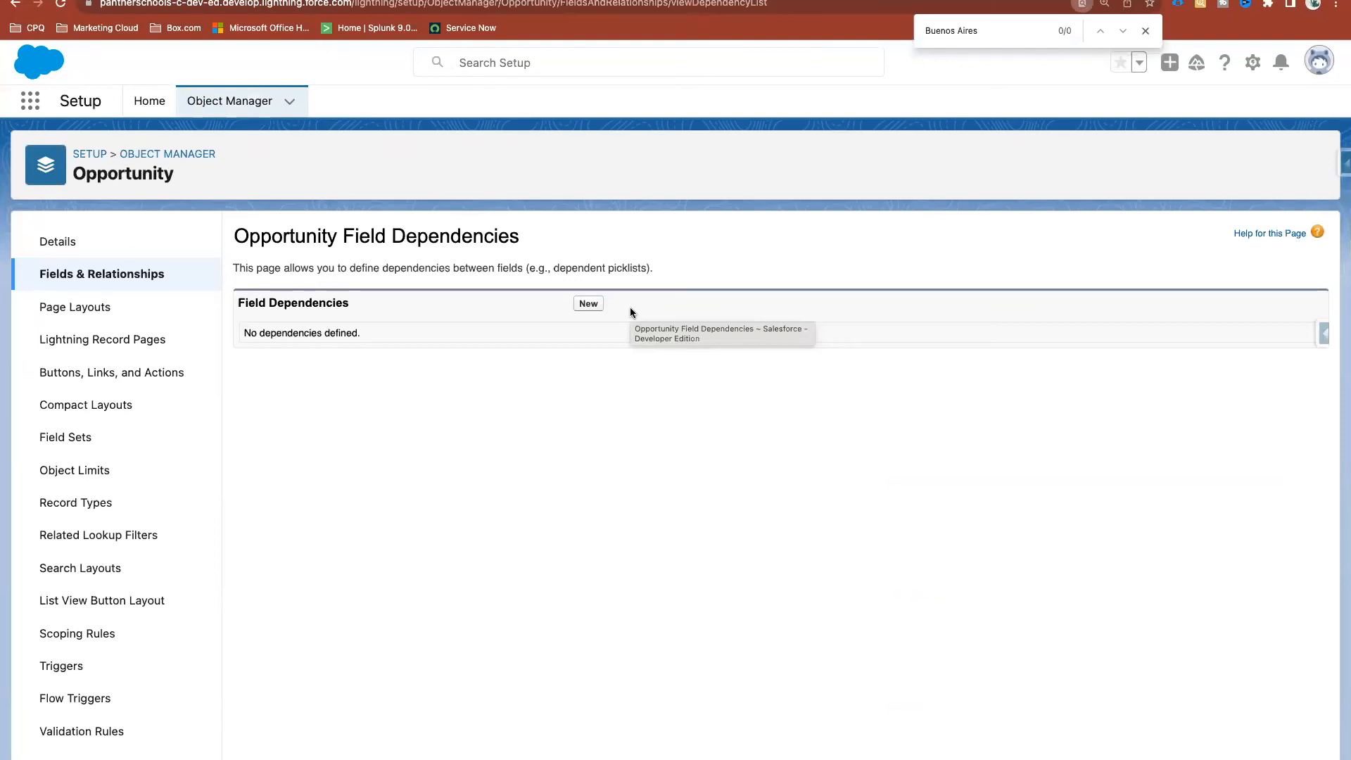
pyautogui.click(588, 304)
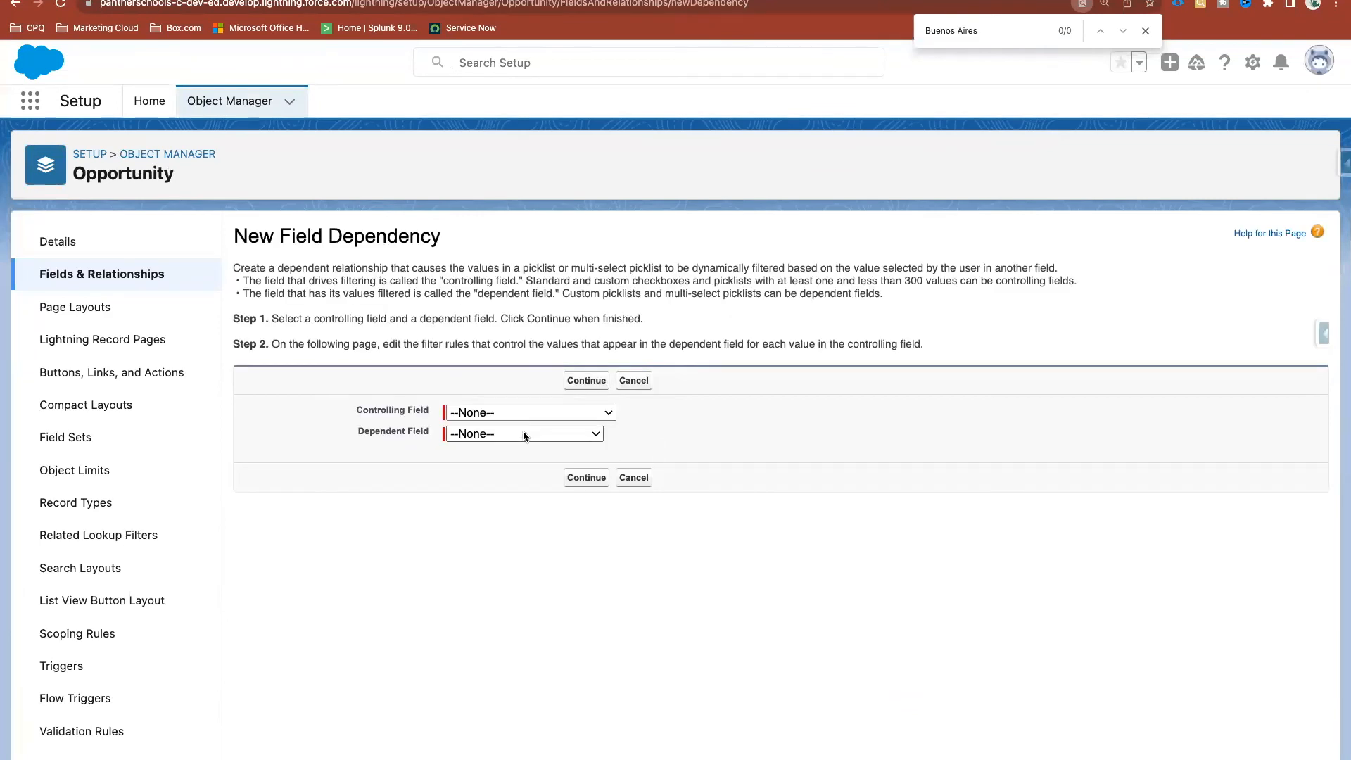
pyautogui.click(526, 435)
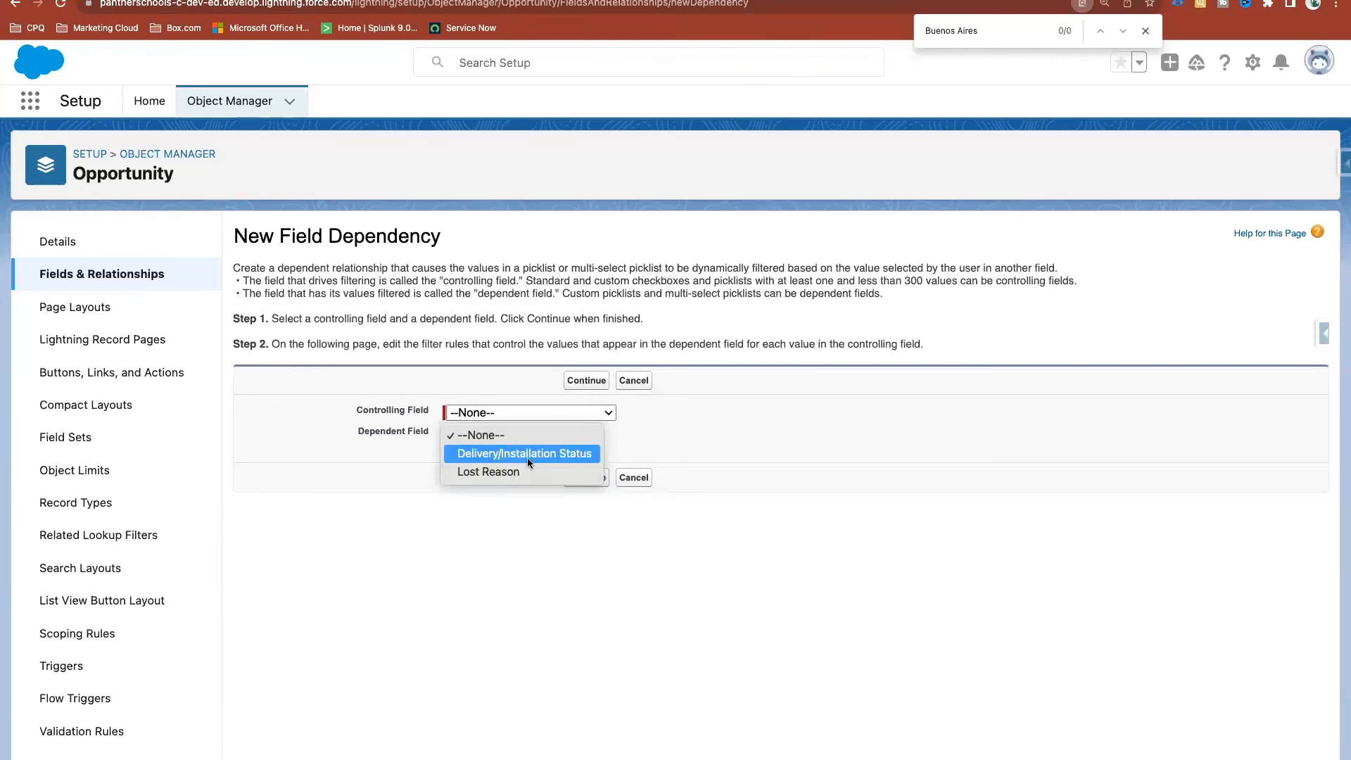
pyautogui.click(500, 410)
# Choose Stage as the controlling field and Lost Reason as the dependent field
pyautogui.click(501, 411)
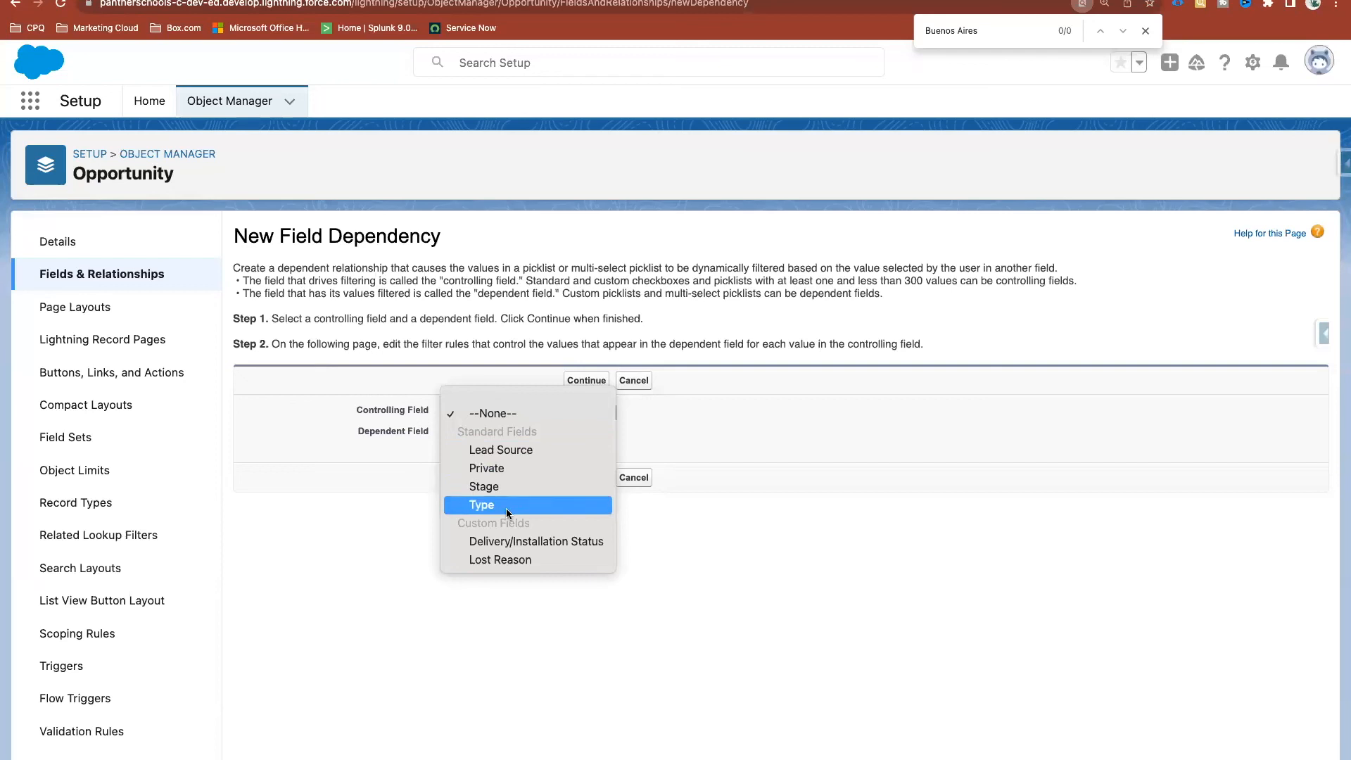
pyautogui.click(509, 484)
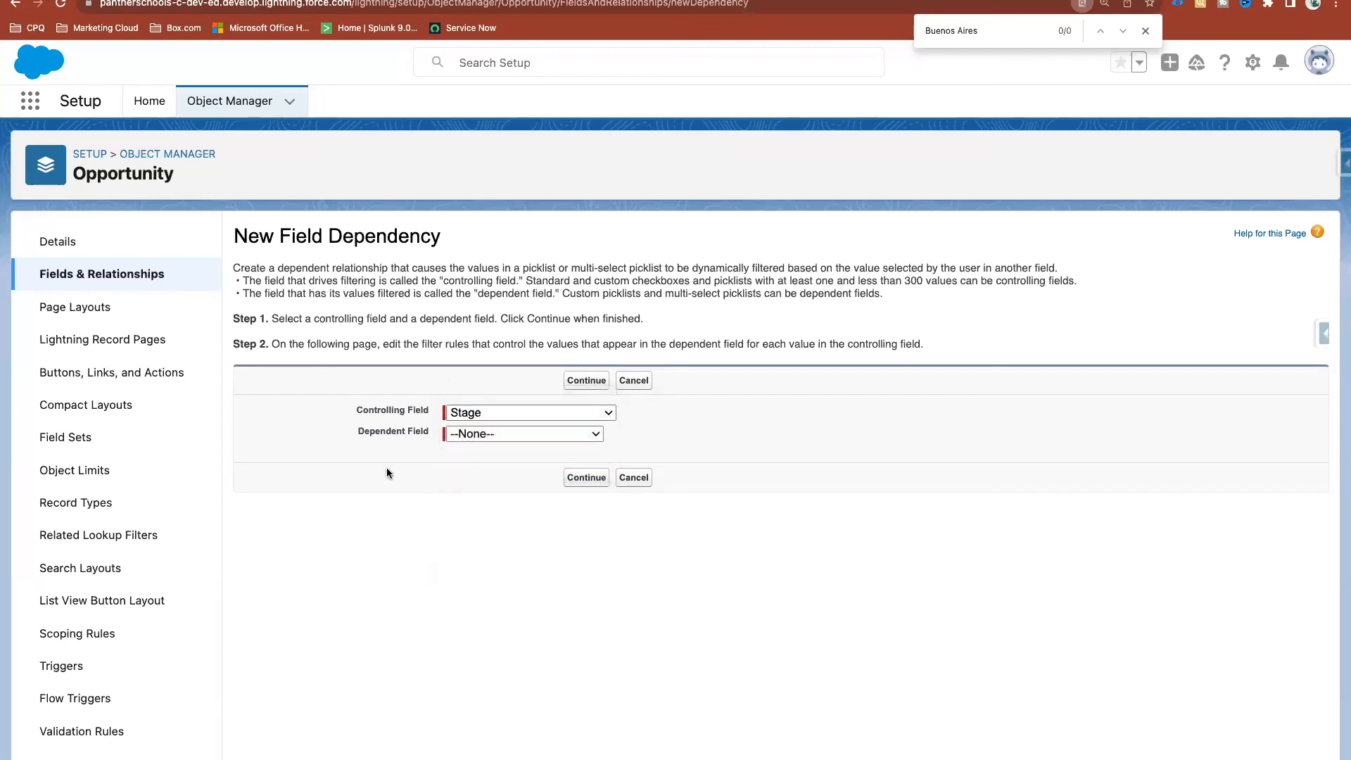
pyautogui.click(543, 413)
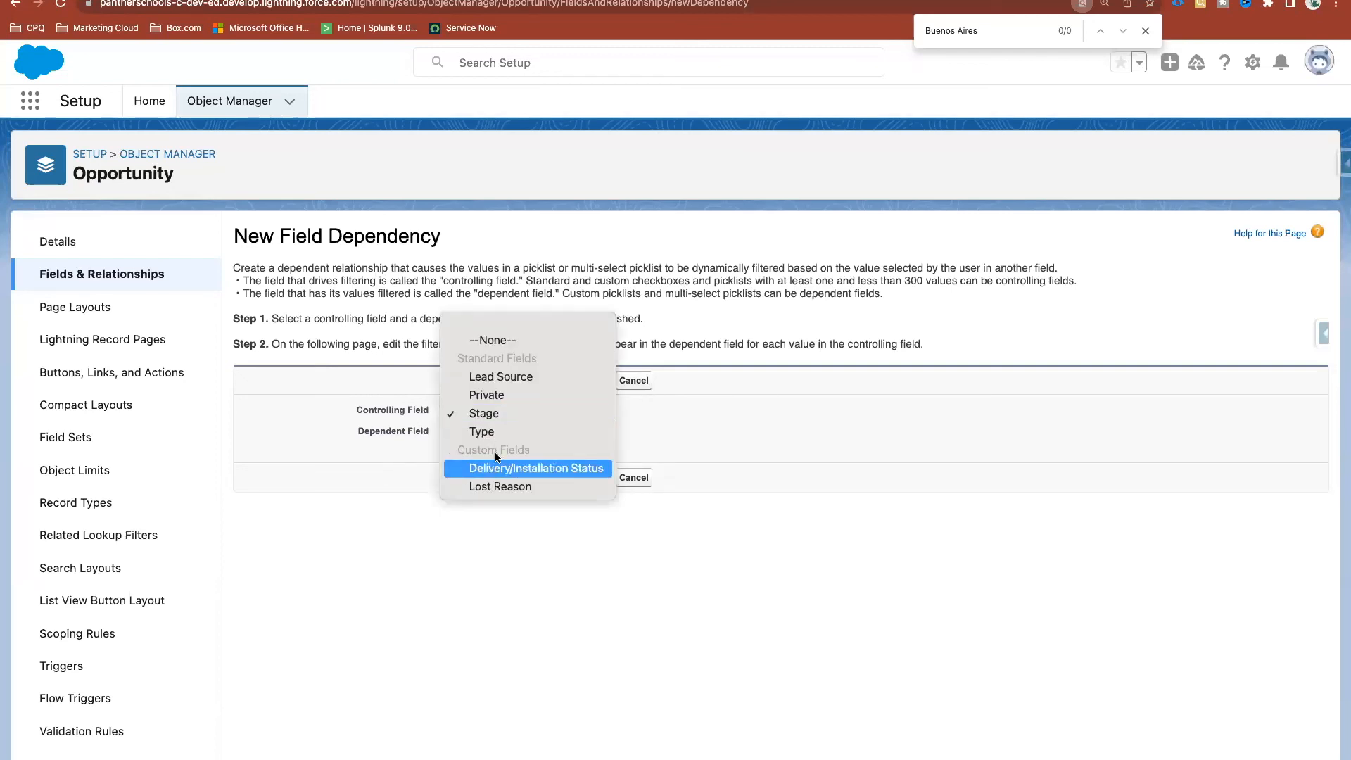
pyautogui.click(504, 416)
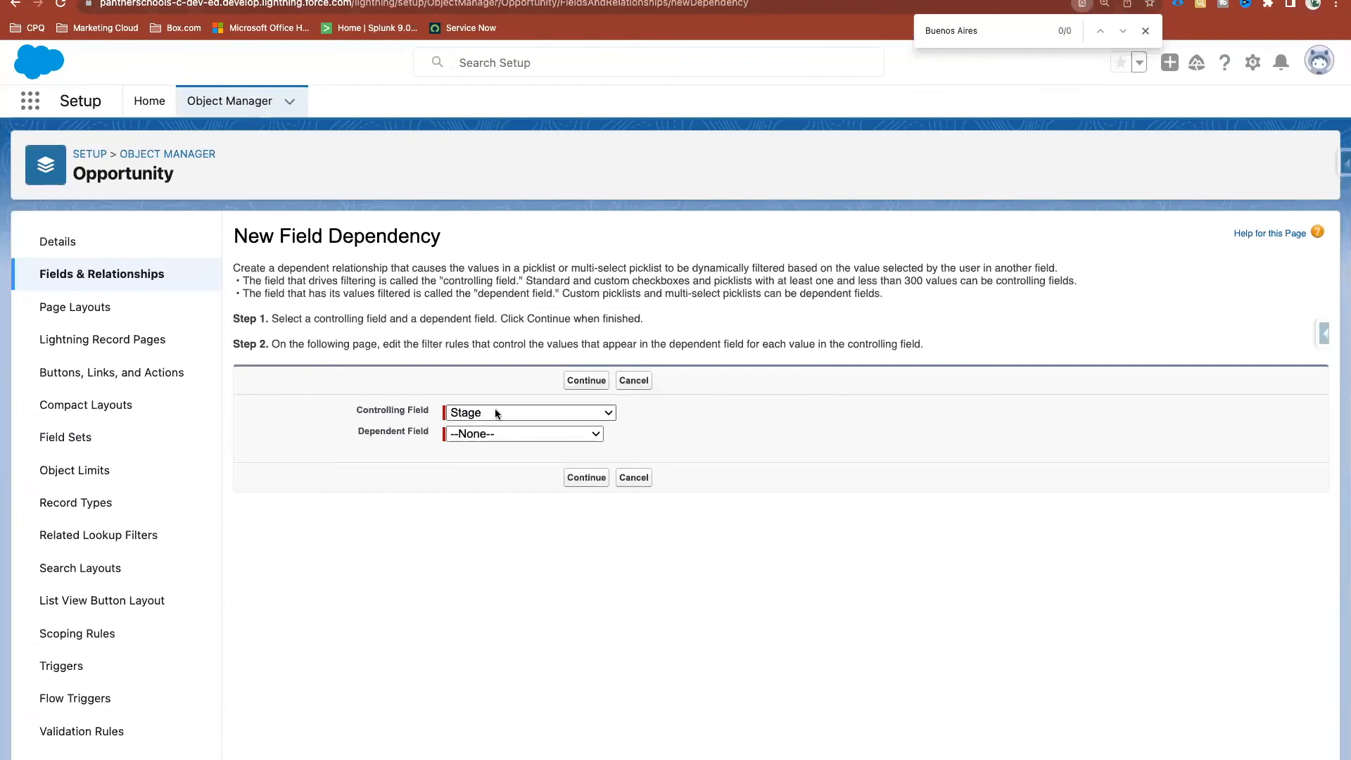
pyautogui.click(495, 413)
pyautogui.click(504, 418)
pyautogui.click(499, 433)
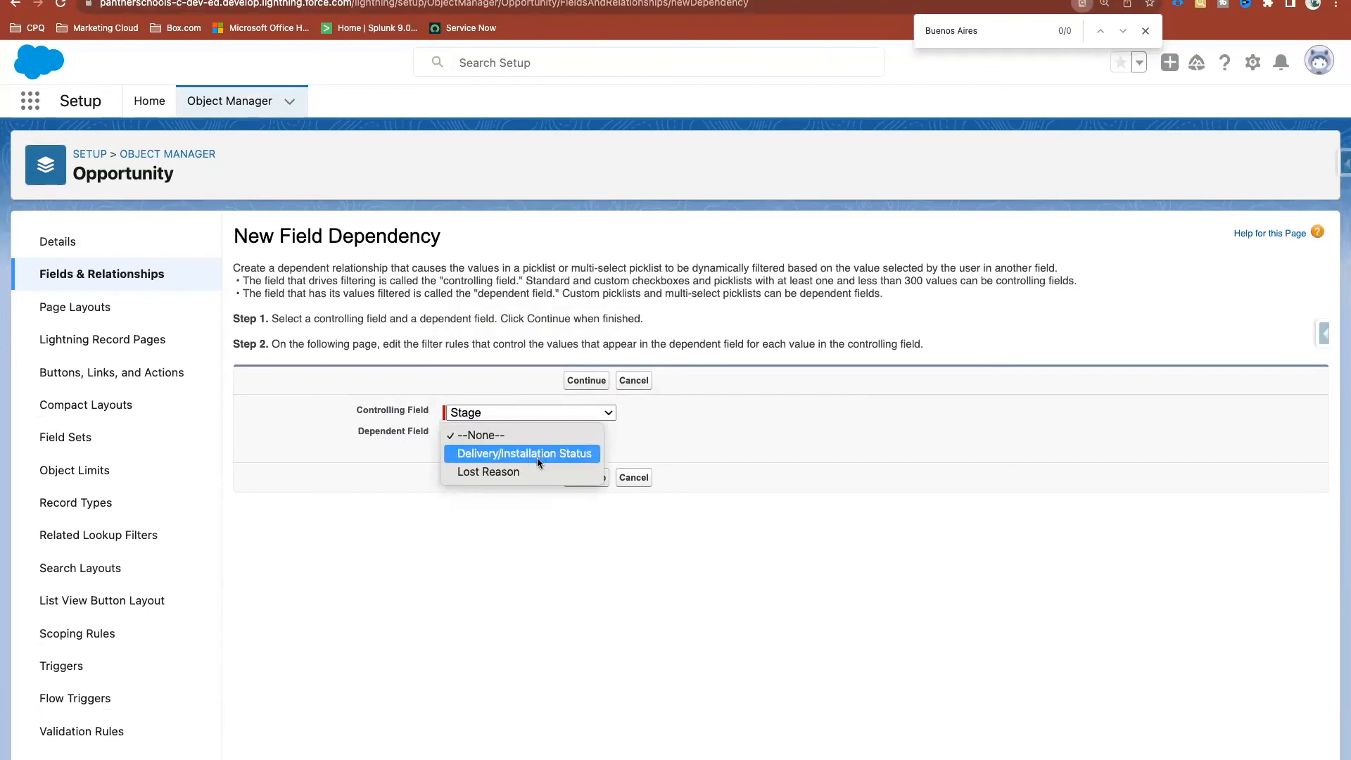
pyautogui.click(496, 472)
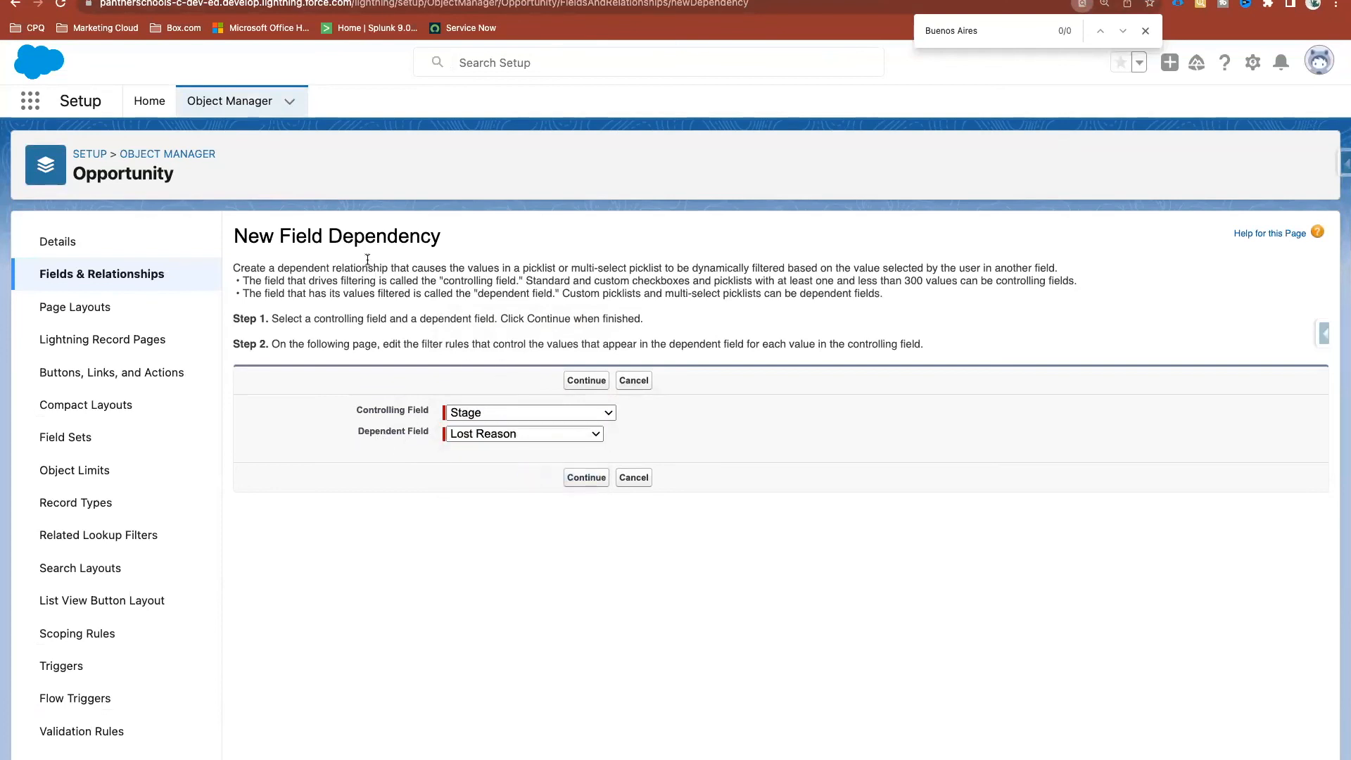
pyautogui.hotkey('ctrl', 'Tab')
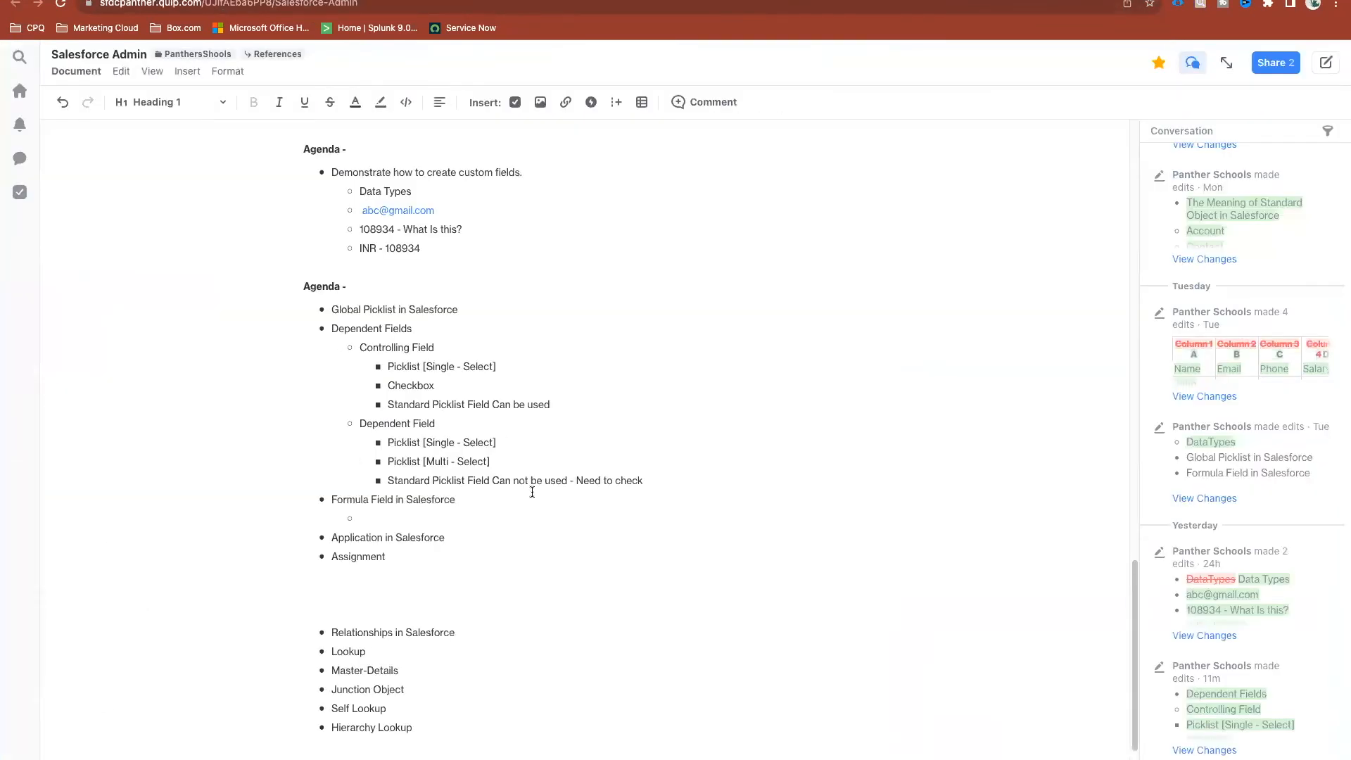
# Delete the 'Standard Picklist Field Can not be used - Need to check' note and its empty bullet
pyautogui.moveTo(648, 476); pyautogui.dragTo(390, 486)
pyautogui.press('BackSpace')
pyautogui.press('BackSpace')
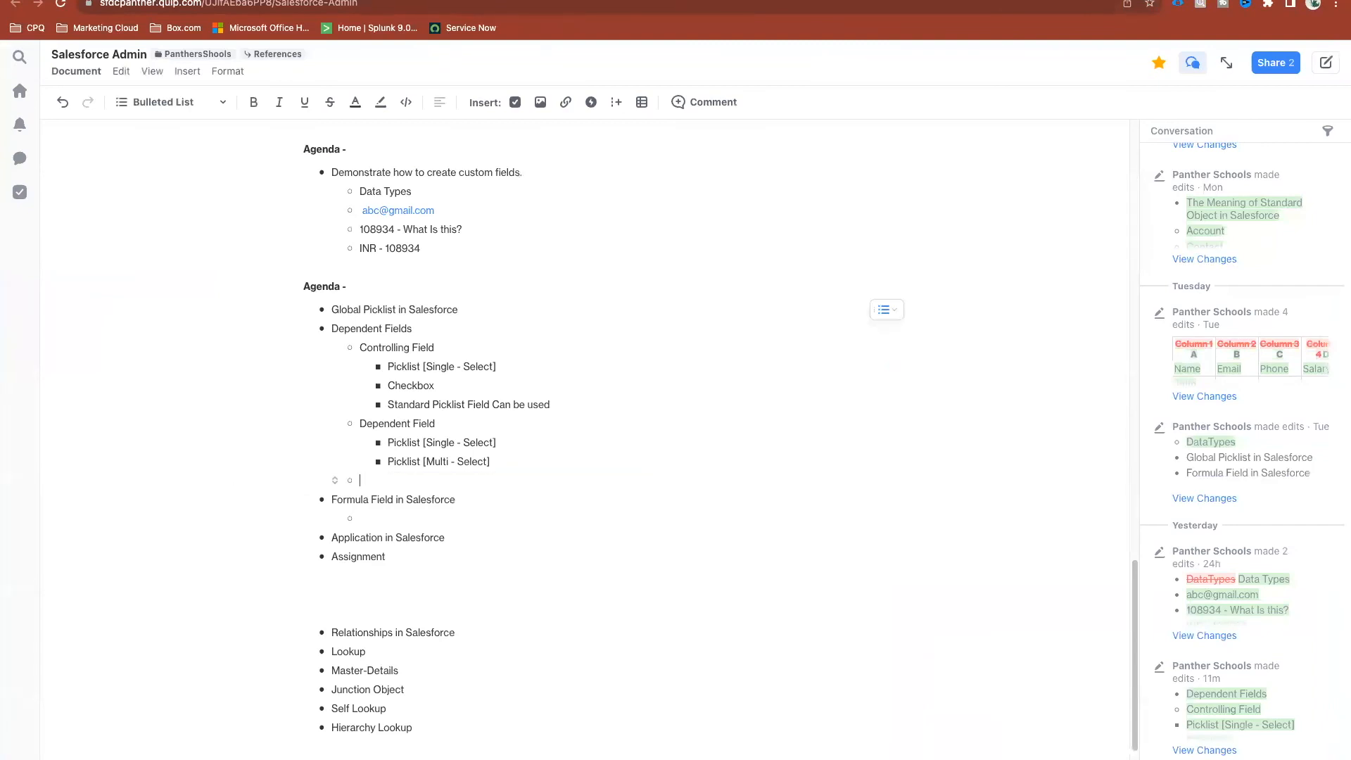
pyautogui.press('BackSpace')
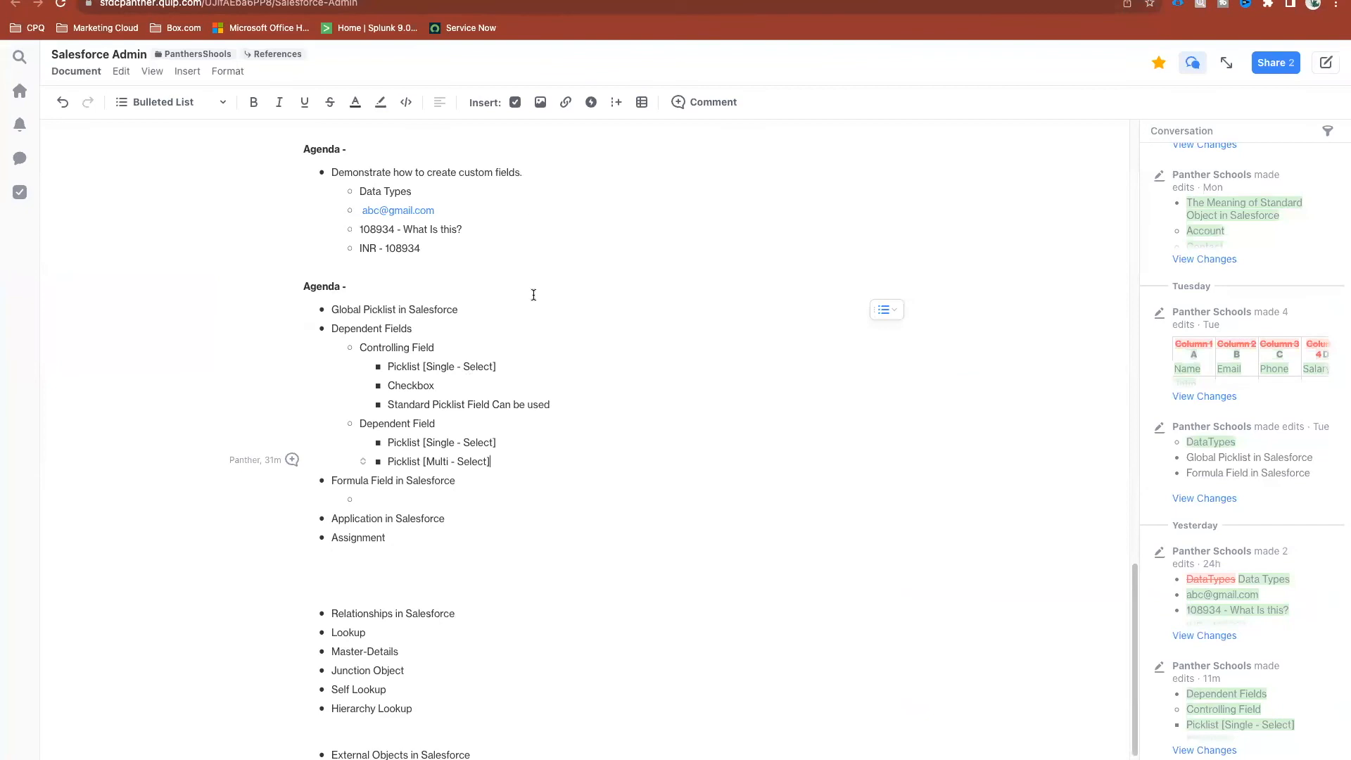
# Include all seven Lost Reason values under the Closed Lost stage column
pyautogui.click(563, 1)
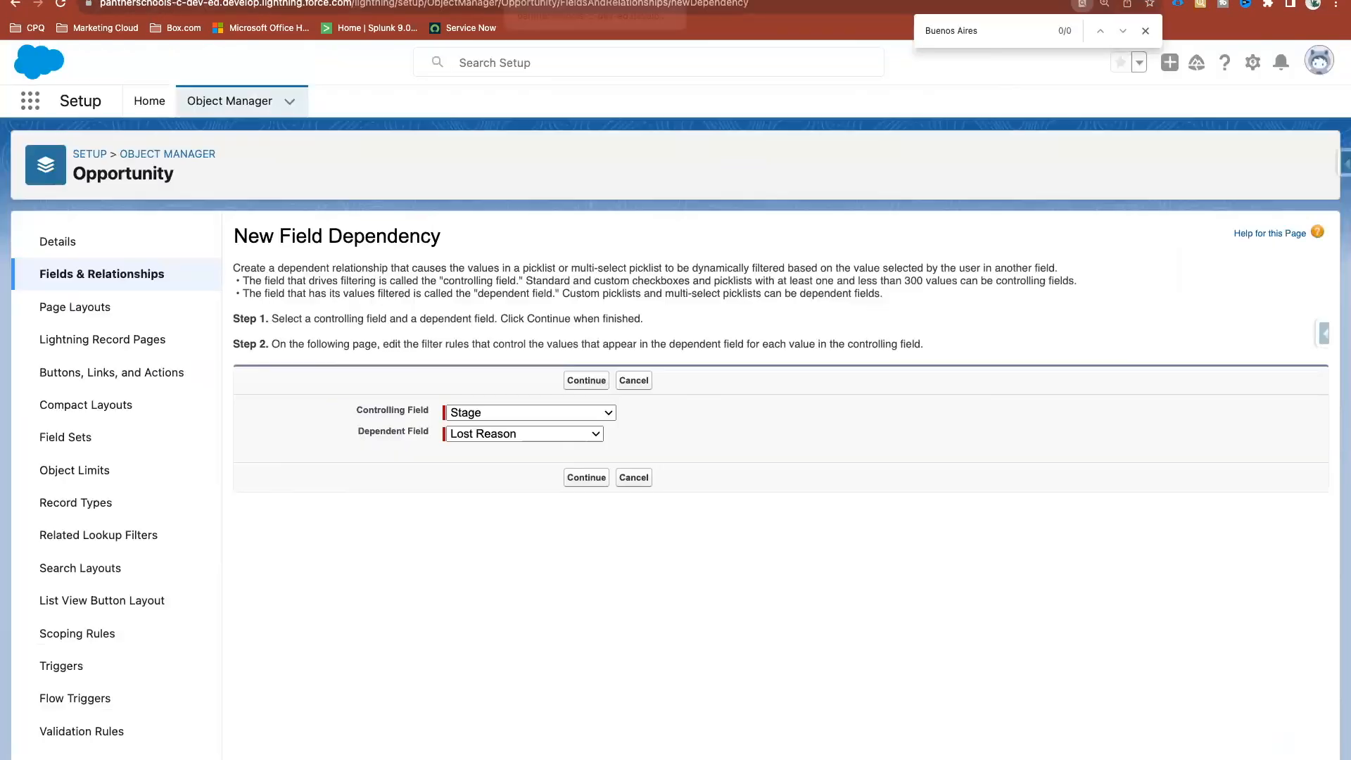
pyautogui.click(581, 382)
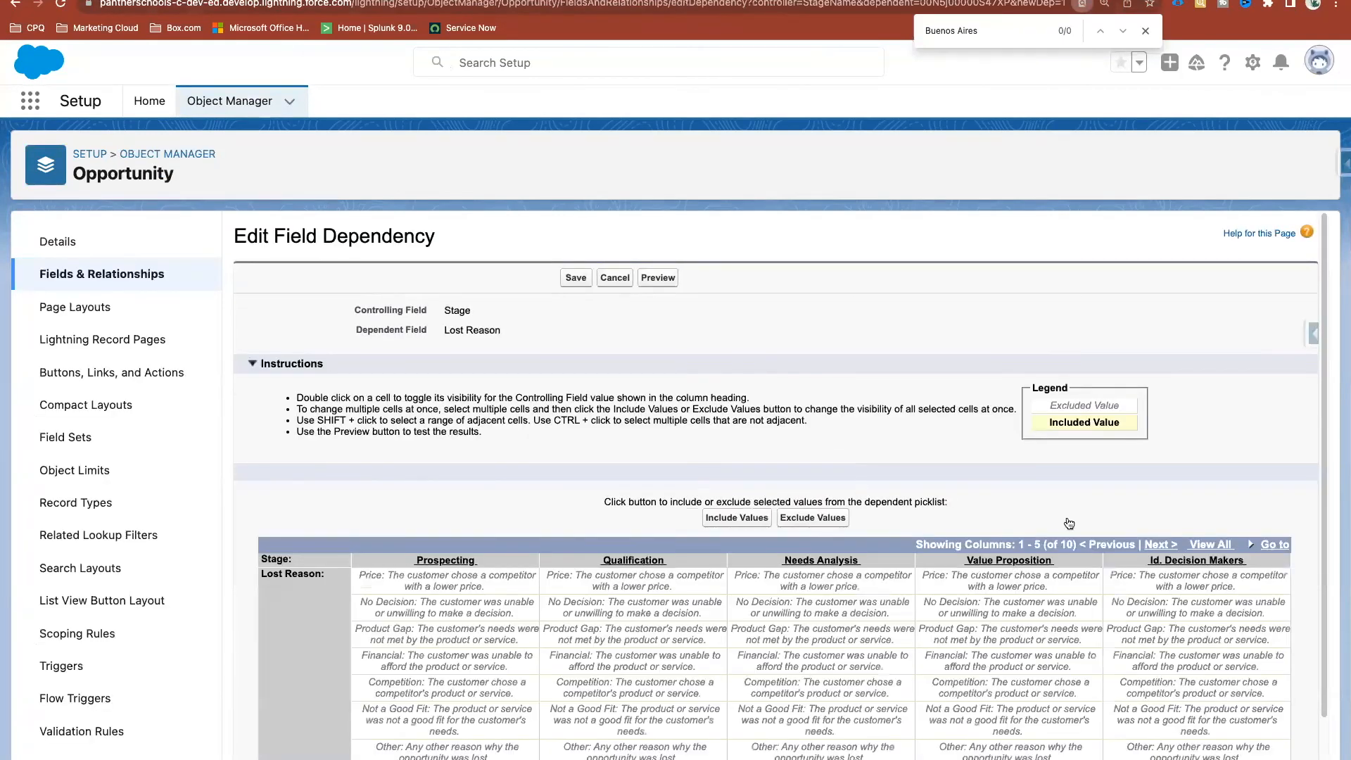
pyautogui.scroll(-2, 1070, 524)
pyautogui.click(1154, 464)
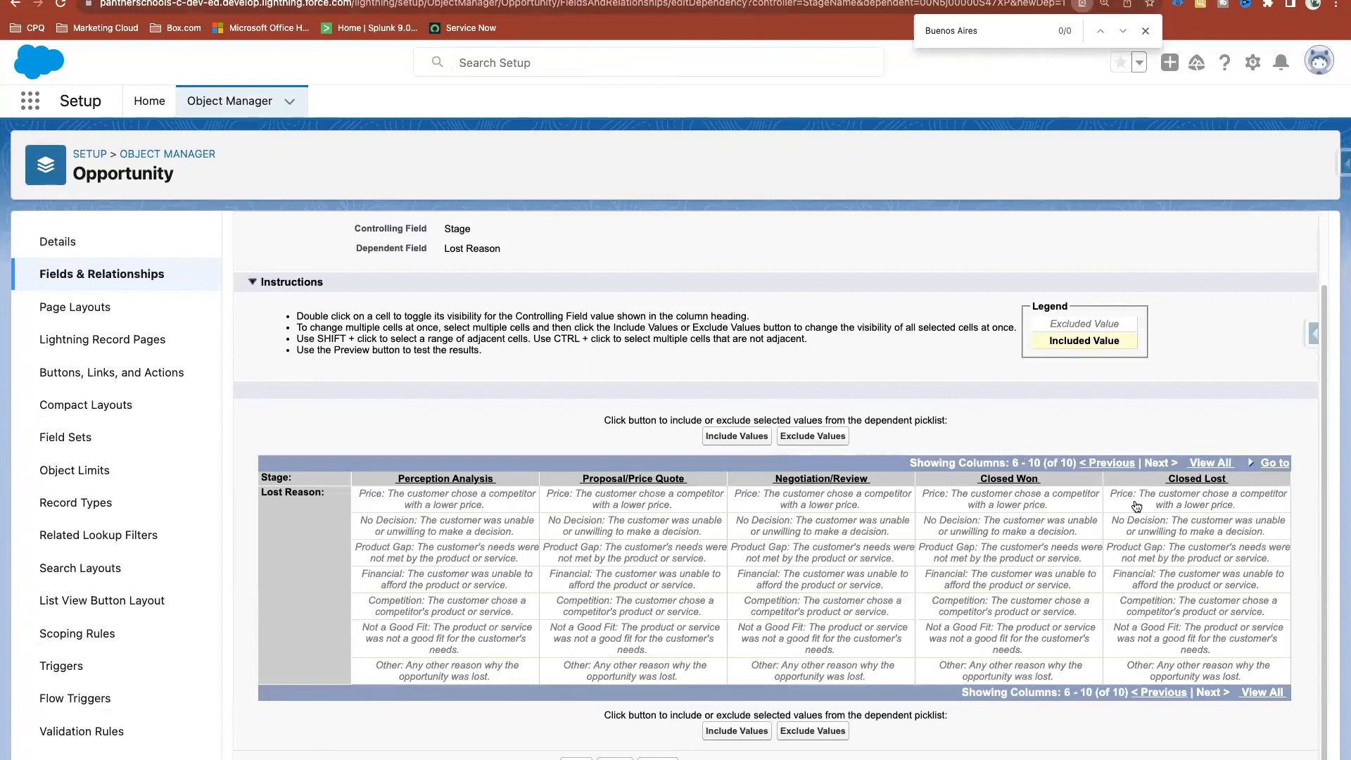
pyautogui.moveTo(1161, 497); pyautogui.dragTo(1192, 678)
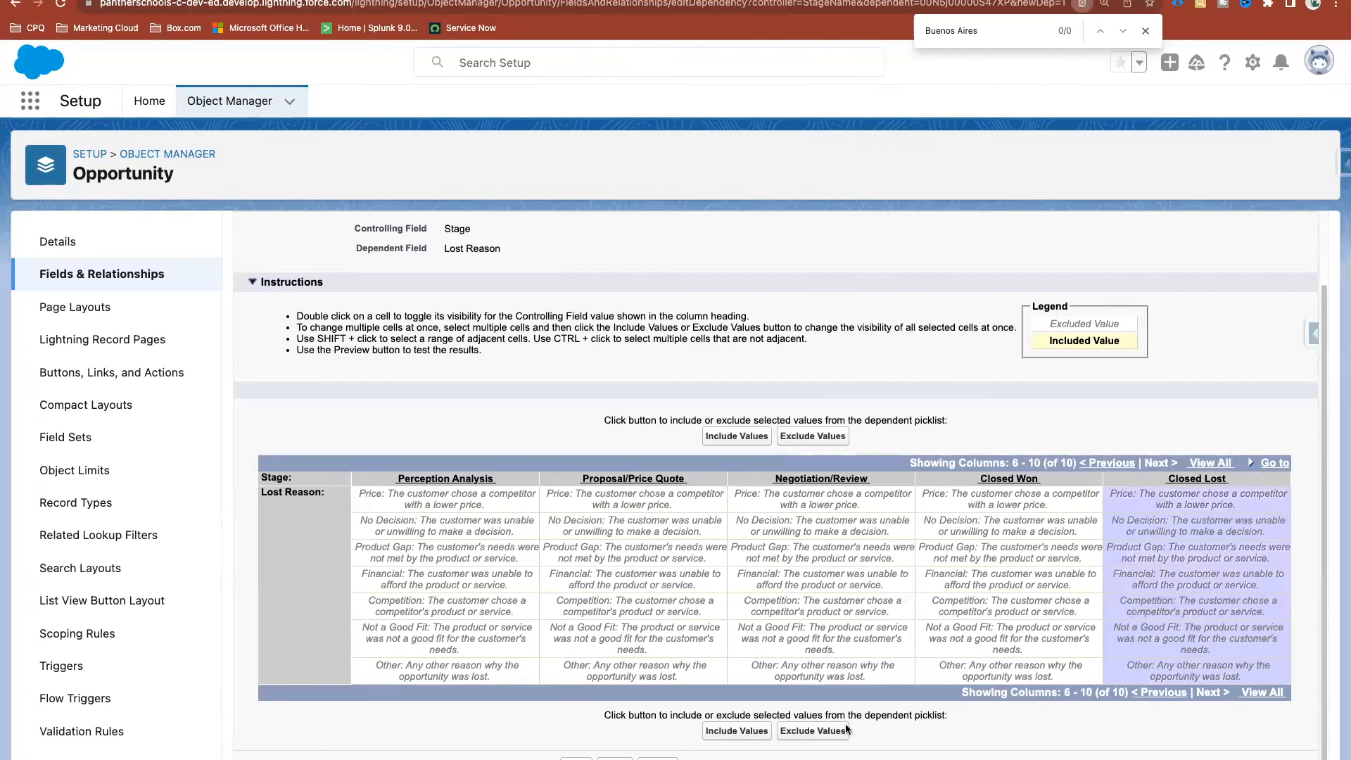
pyautogui.click(737, 731)
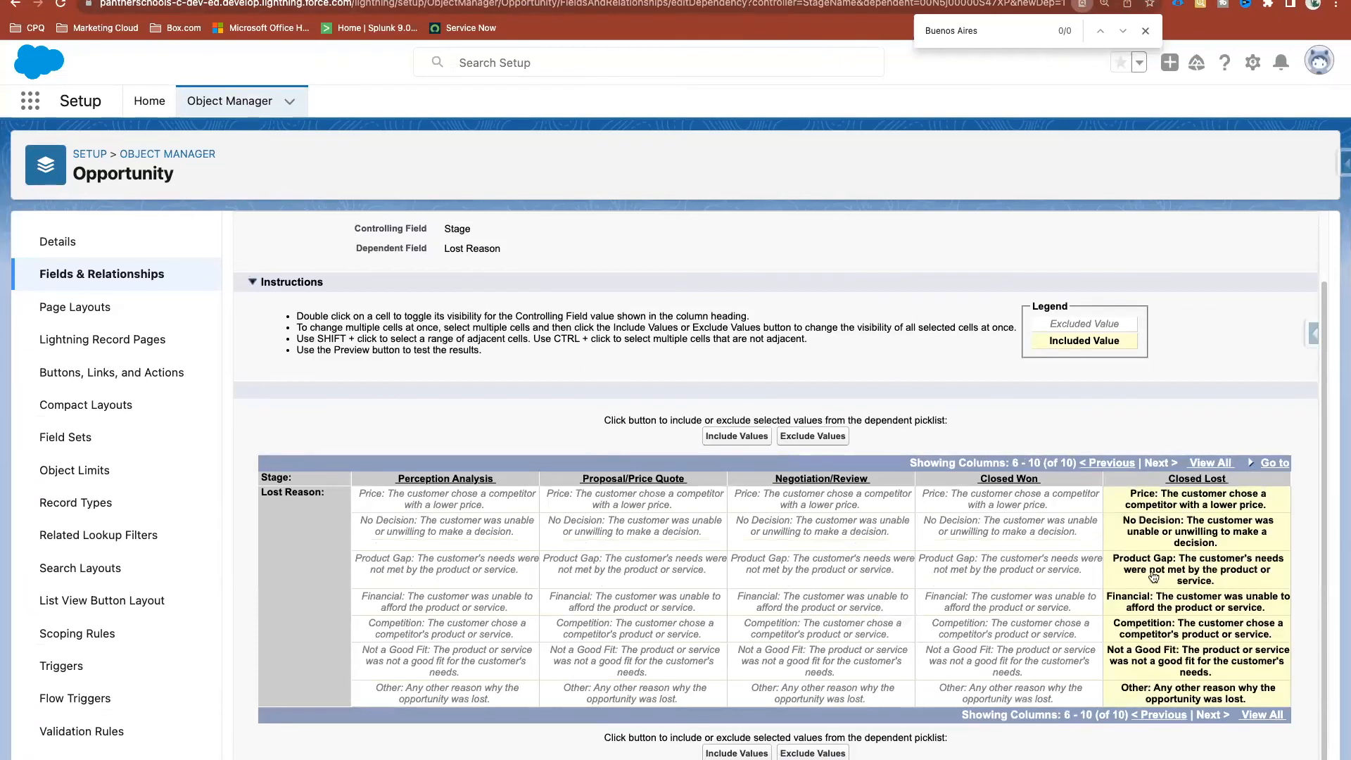
# Save the Stage–Lost Reason dependency, confirming despite stages without values
pyautogui.scroll(-1, 1155, 577)
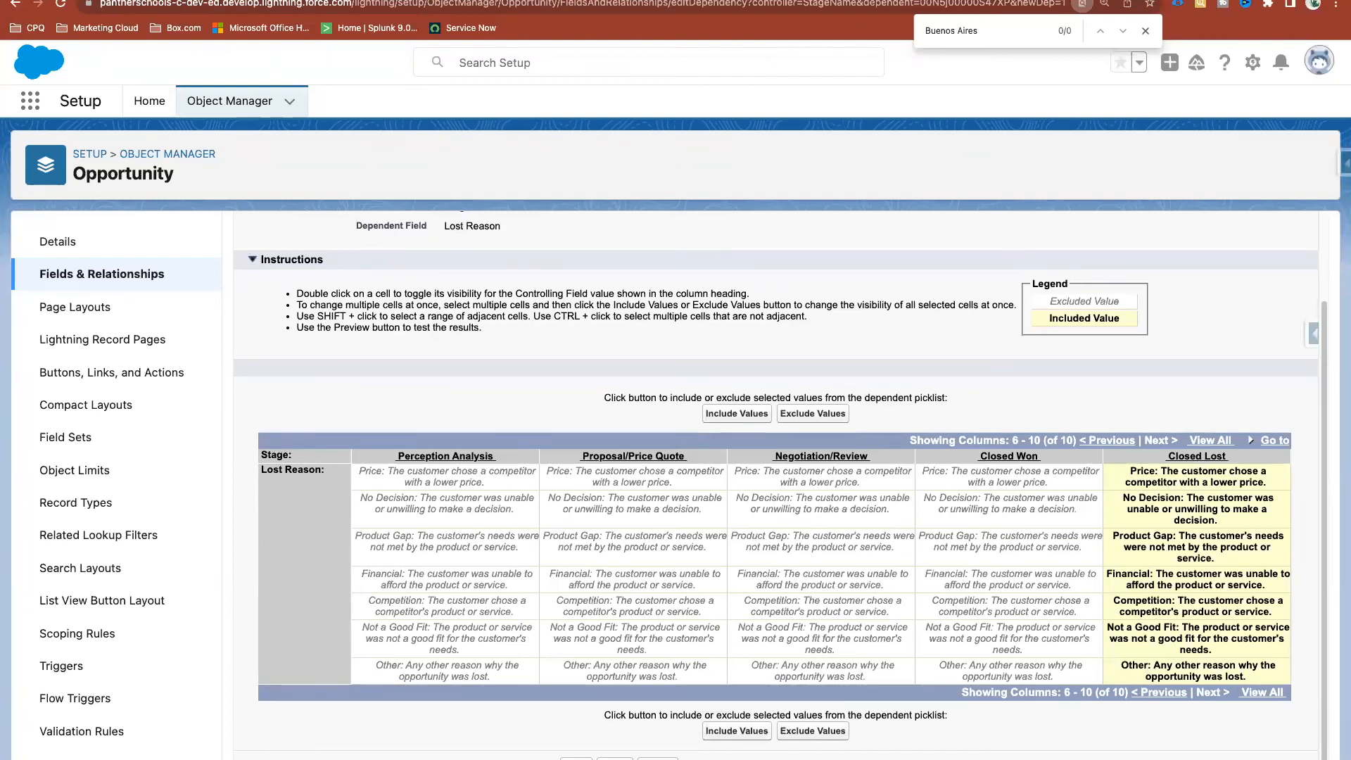
pyautogui.click(576, 758)
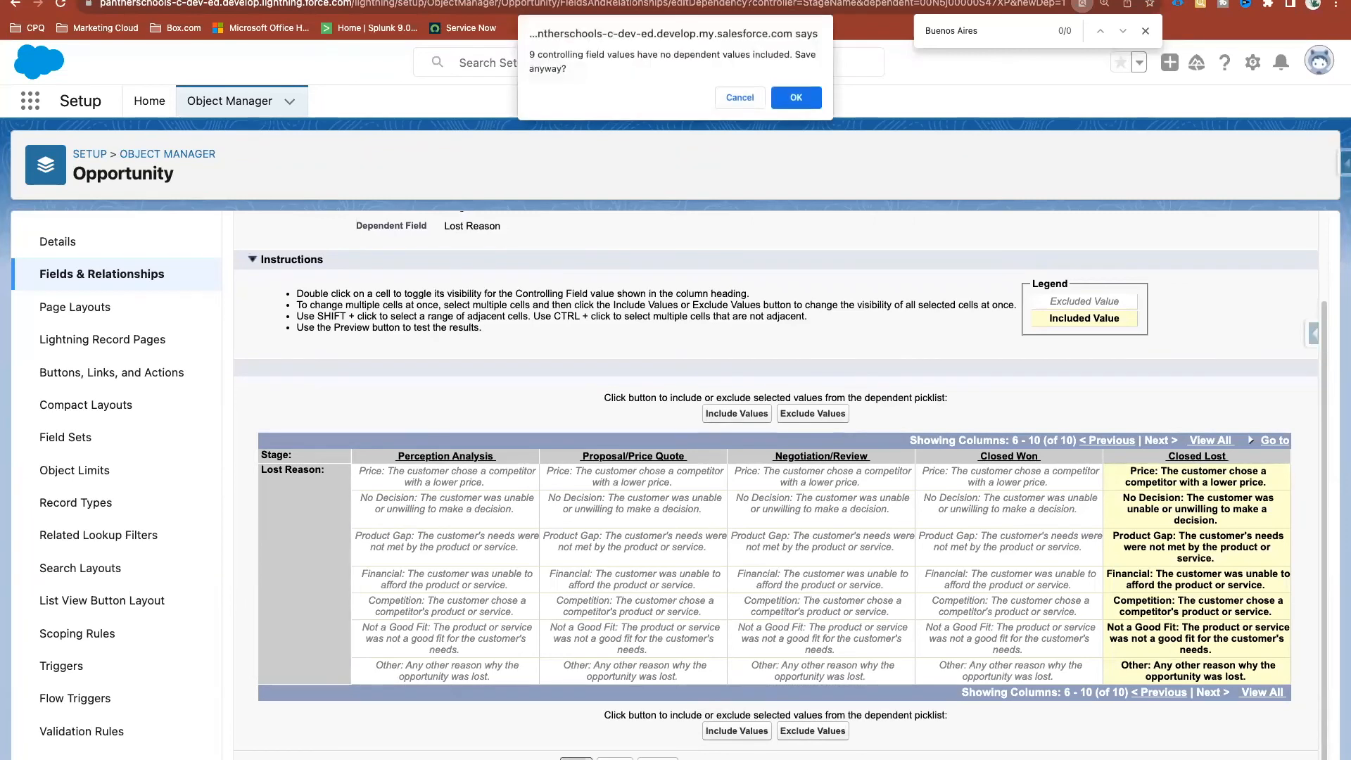
pyautogui.click(796, 98)
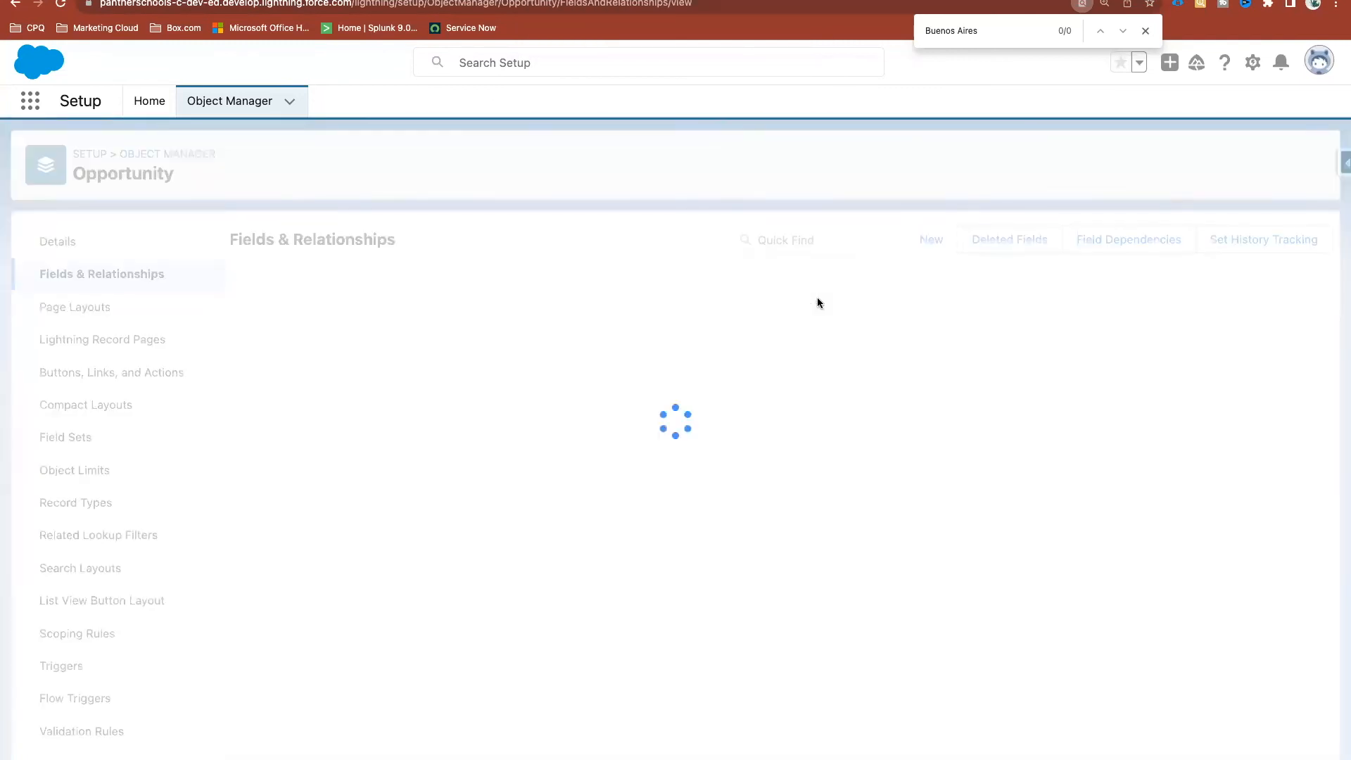
pyautogui.press('Escape')
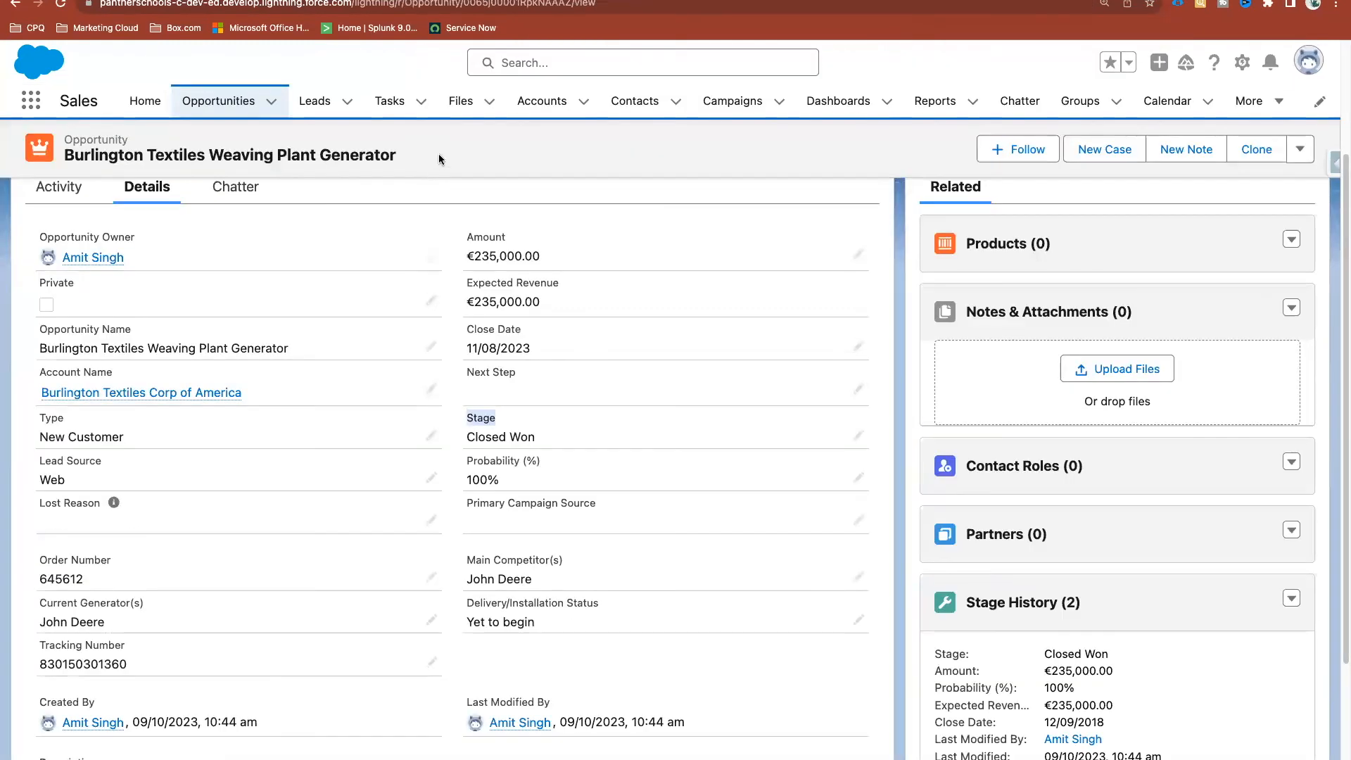
pyautogui.rightClick(438, 153)
# Return to the Burlington Textiles opportunity and put its detail fields into edit mode
pyautogui.click(476, 187)
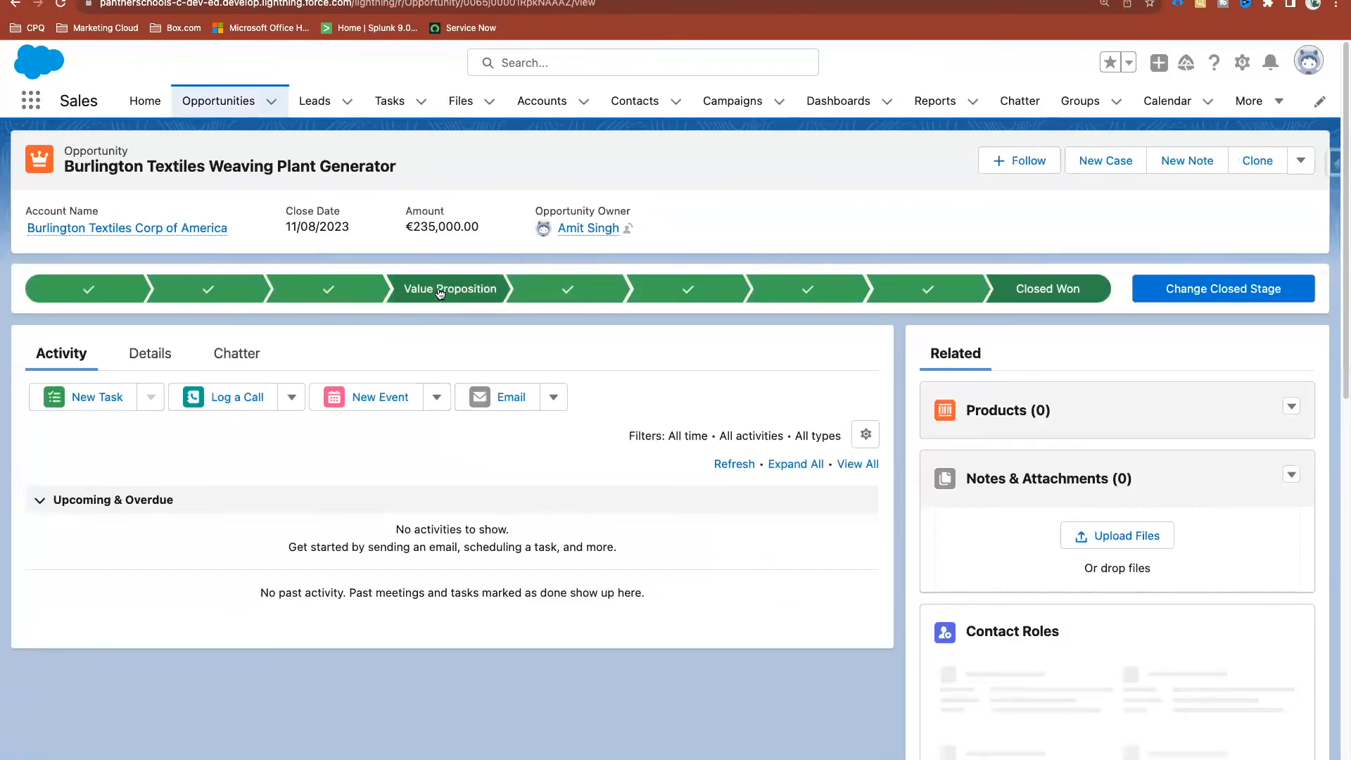
pyautogui.click(162, 364)
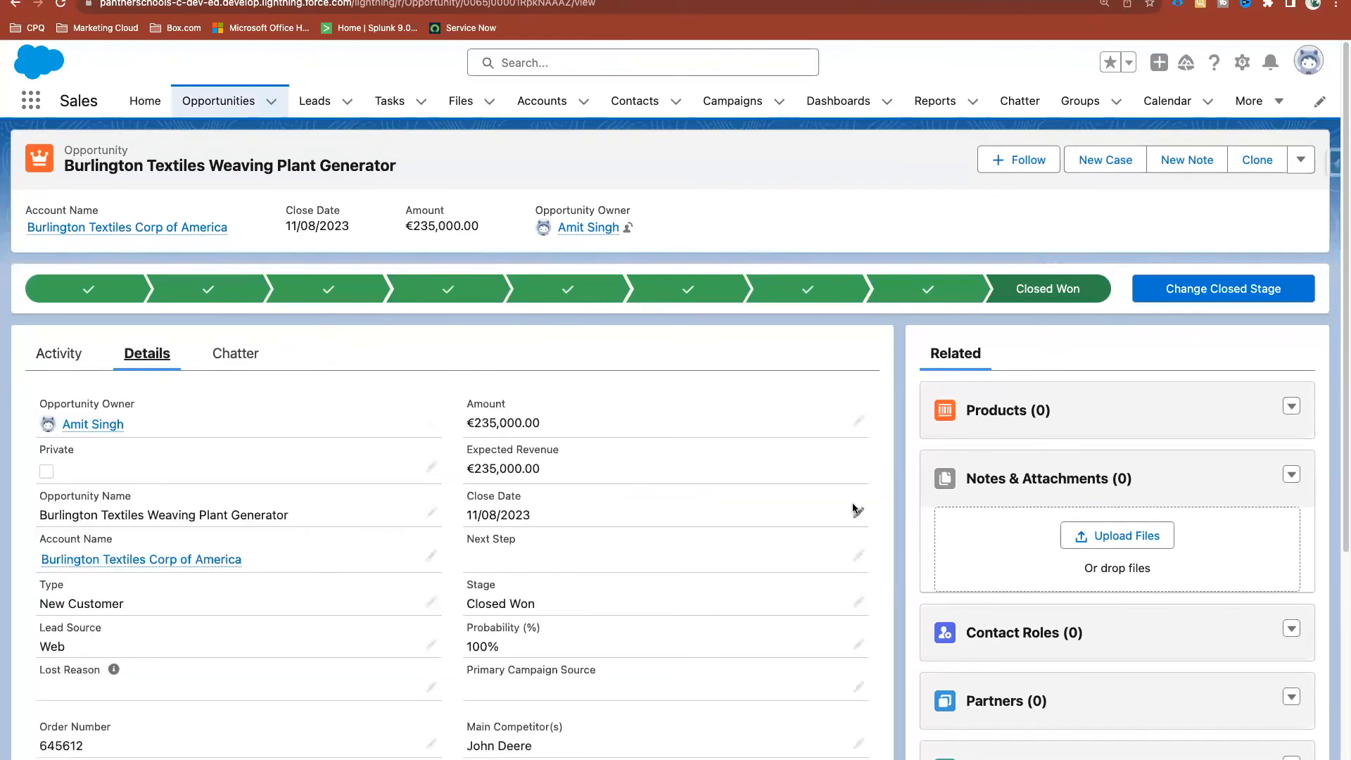
pyautogui.click(857, 512)
pyautogui.scroll(-3, 542, 527)
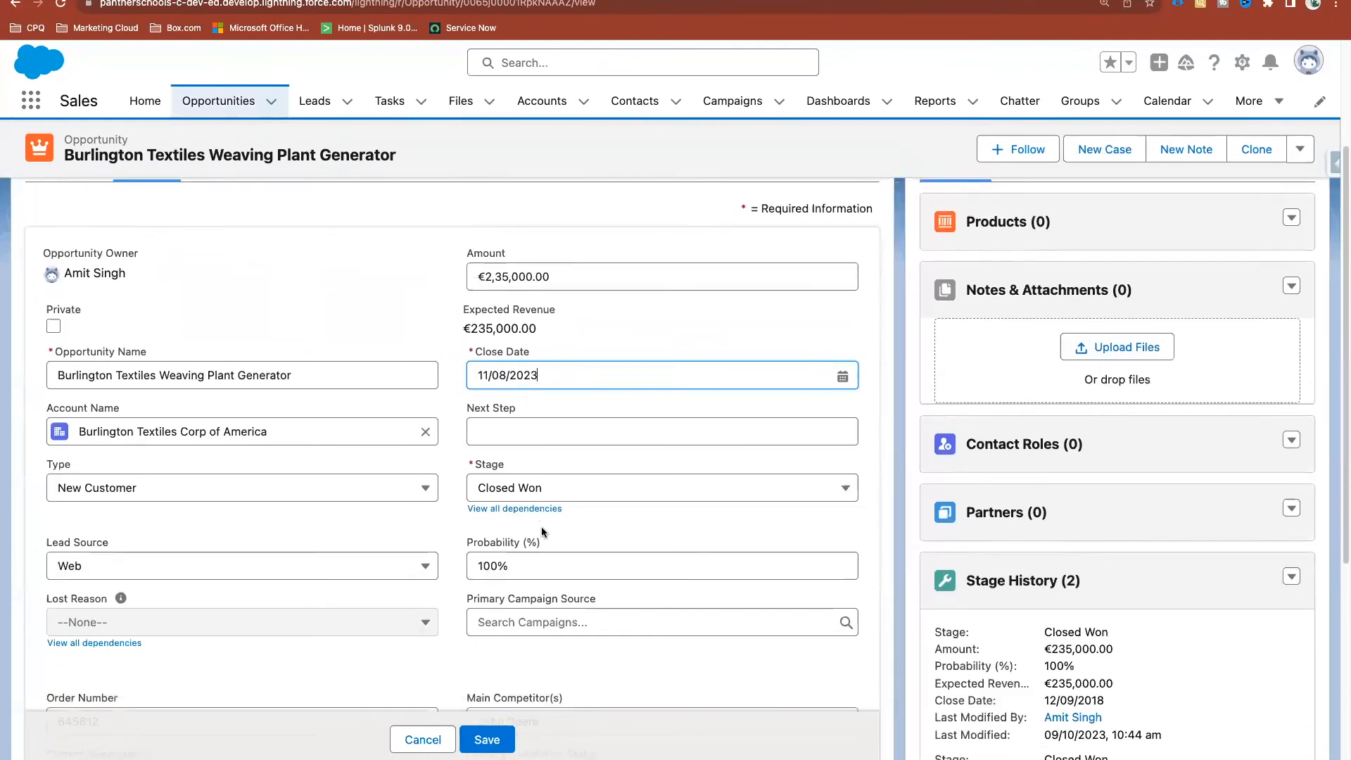
pyautogui.scroll(-2, 542, 527)
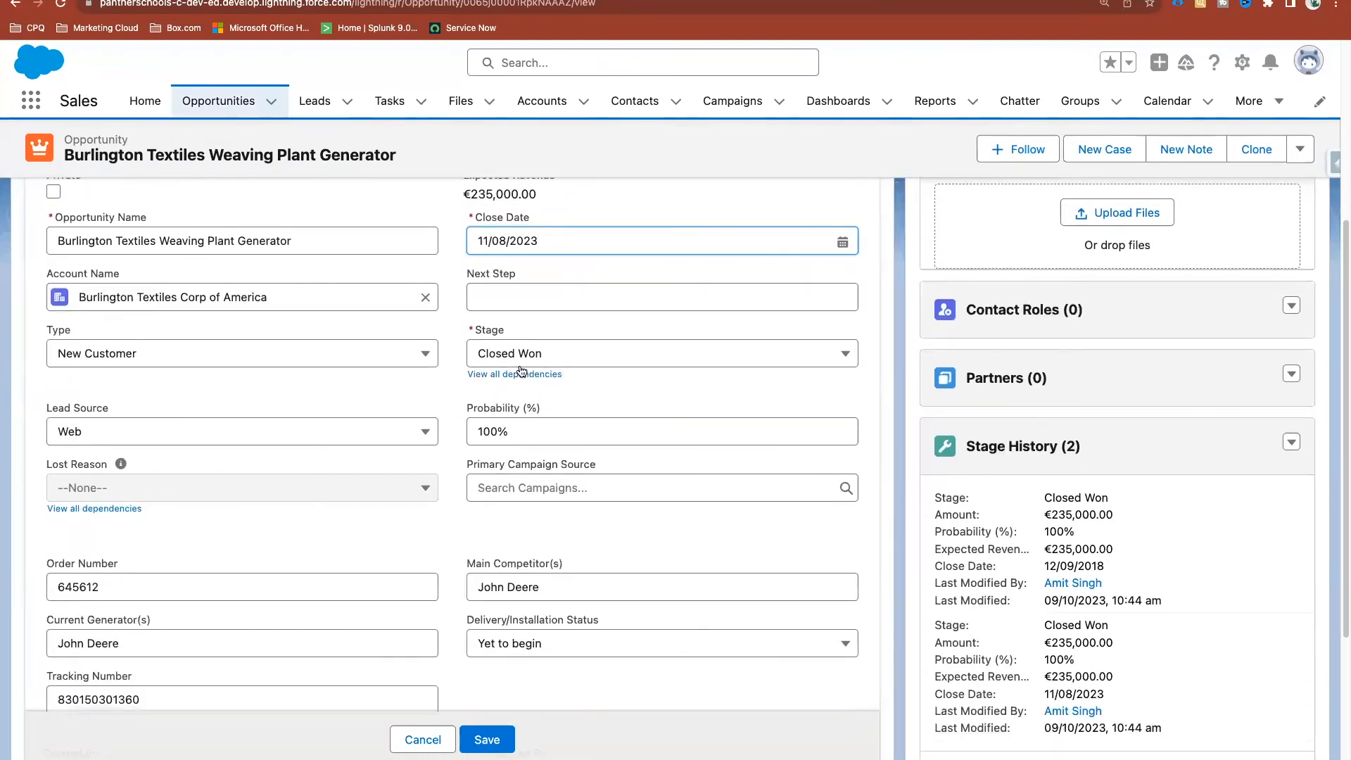
# In the dependencies editor, set Stage to Closed Lost and Lost Reason to No Decision
pyautogui.click(530, 377)
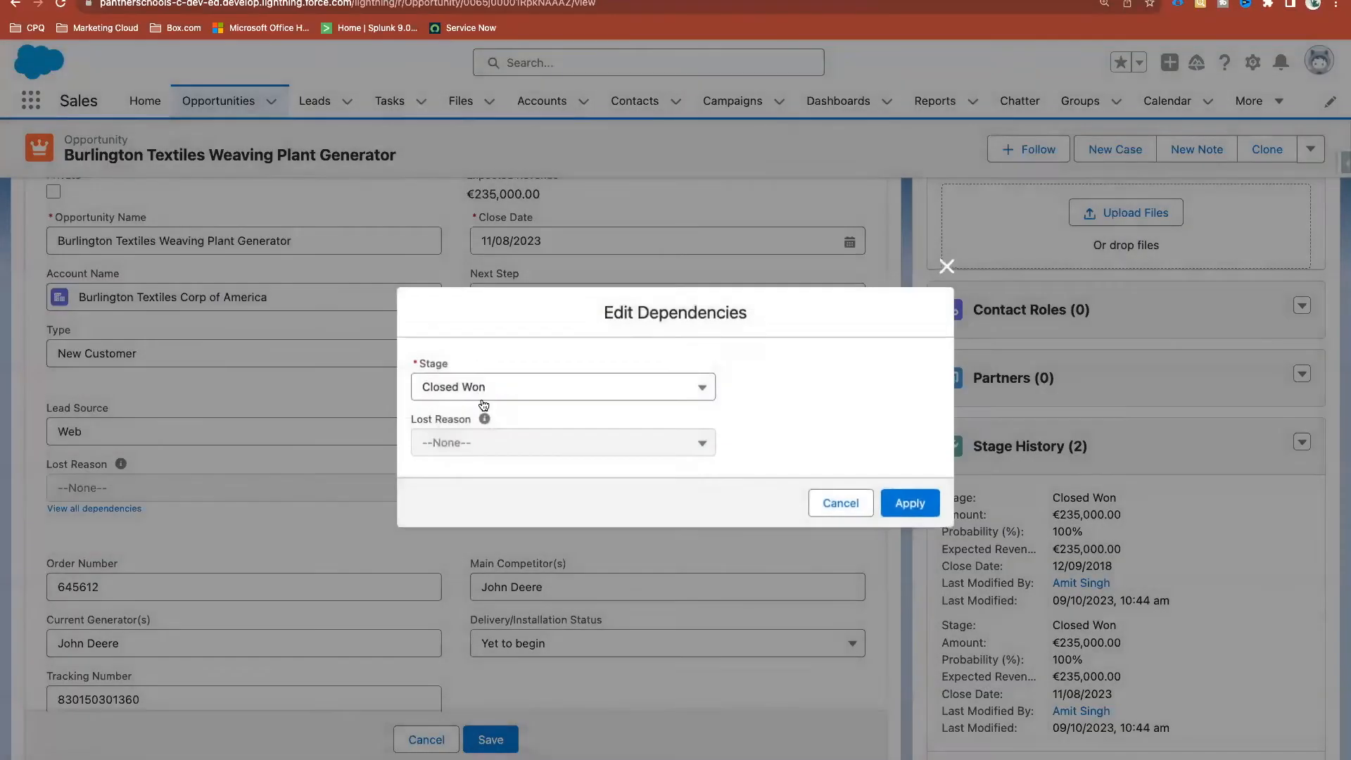
pyautogui.doubleClick(462, 362)
pyautogui.click(463, 419)
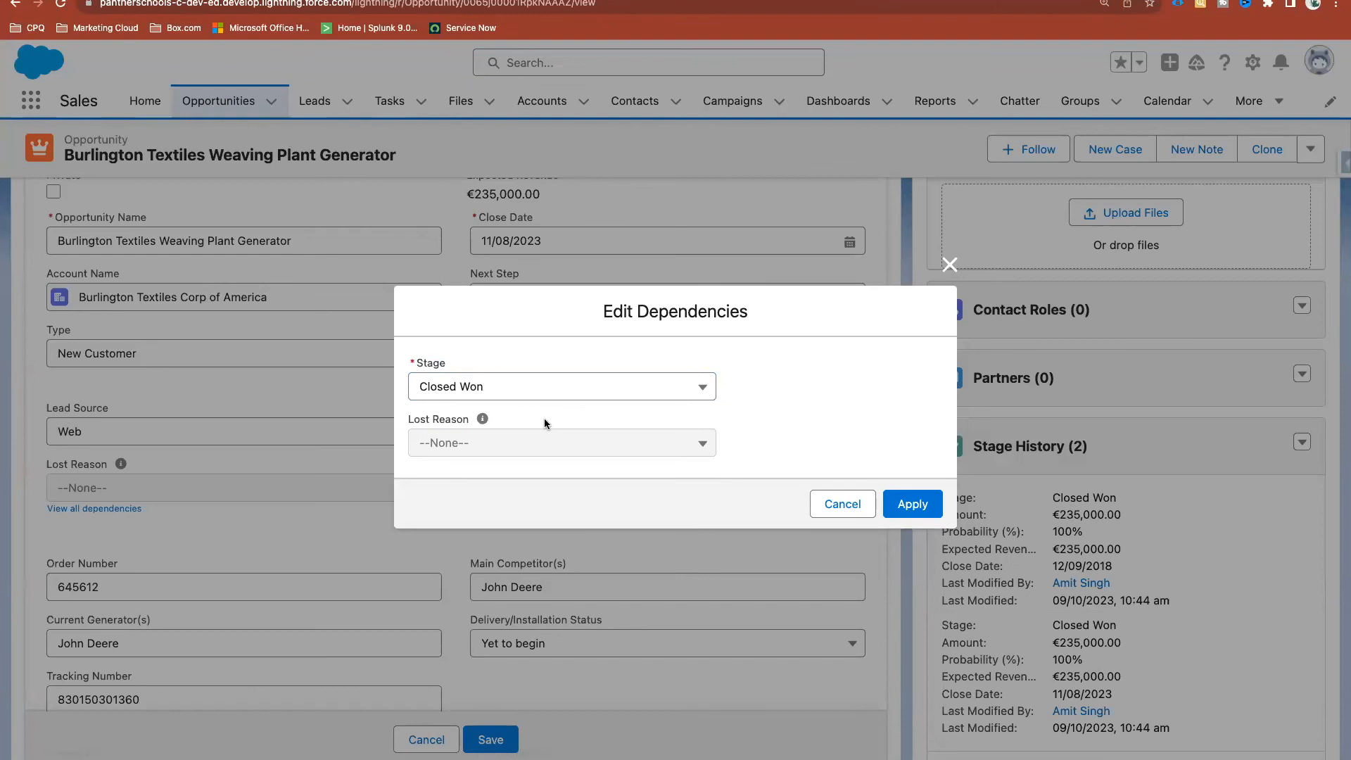
pyautogui.click(485, 387)
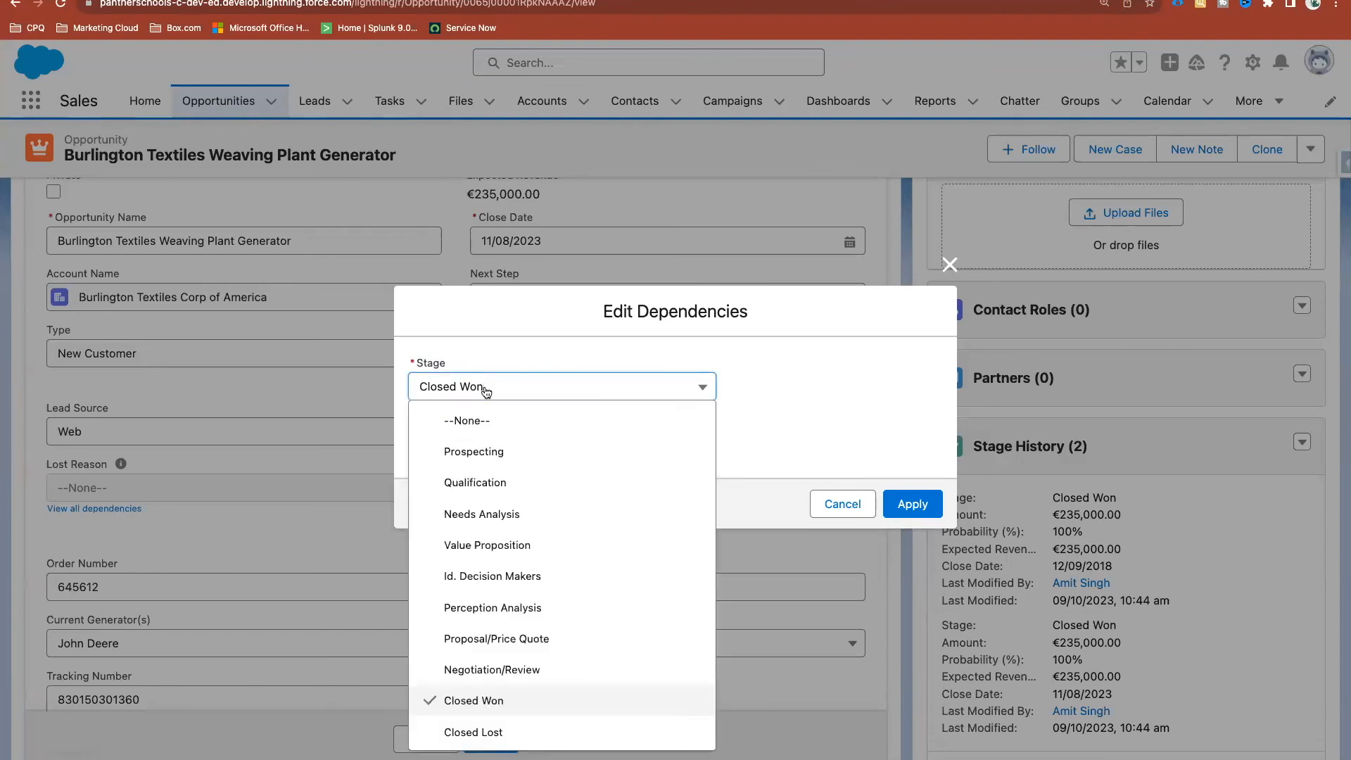
pyautogui.click(508, 734)
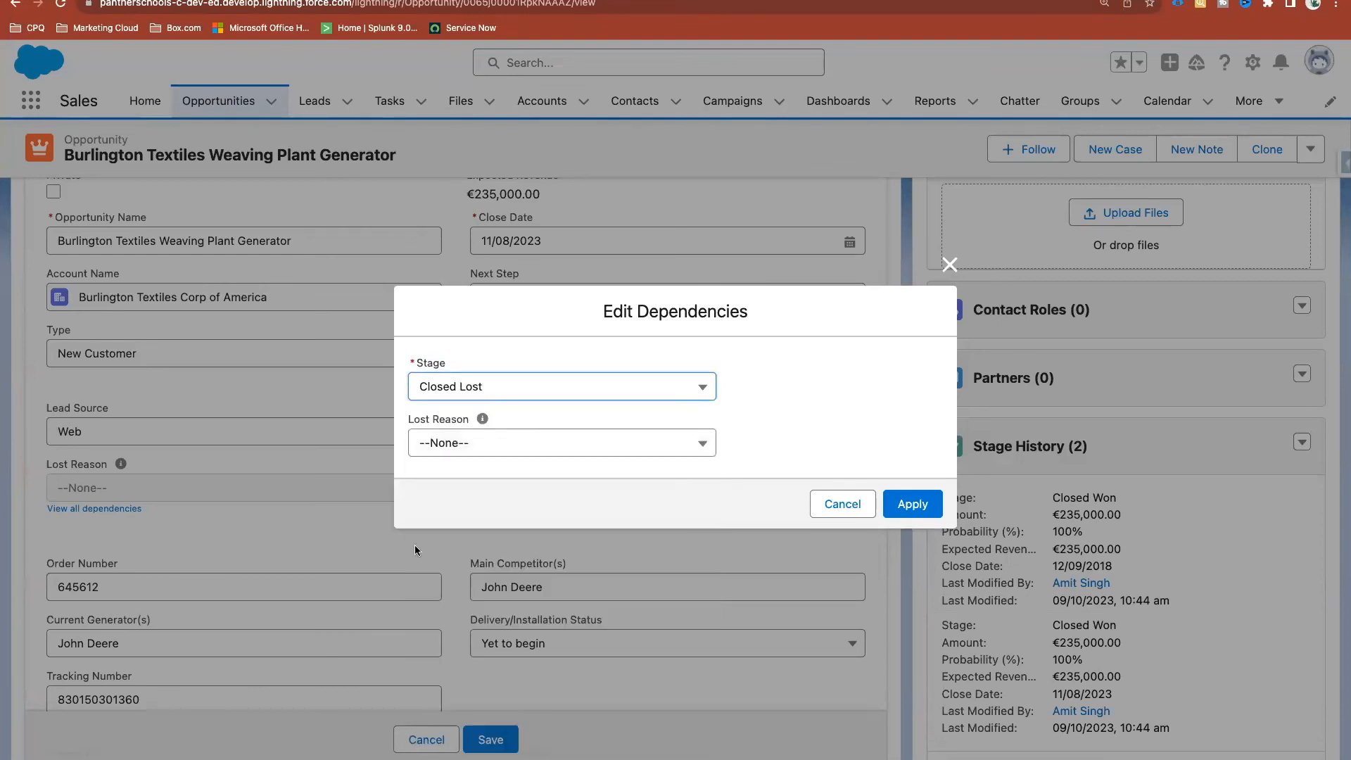
pyautogui.click(508, 451)
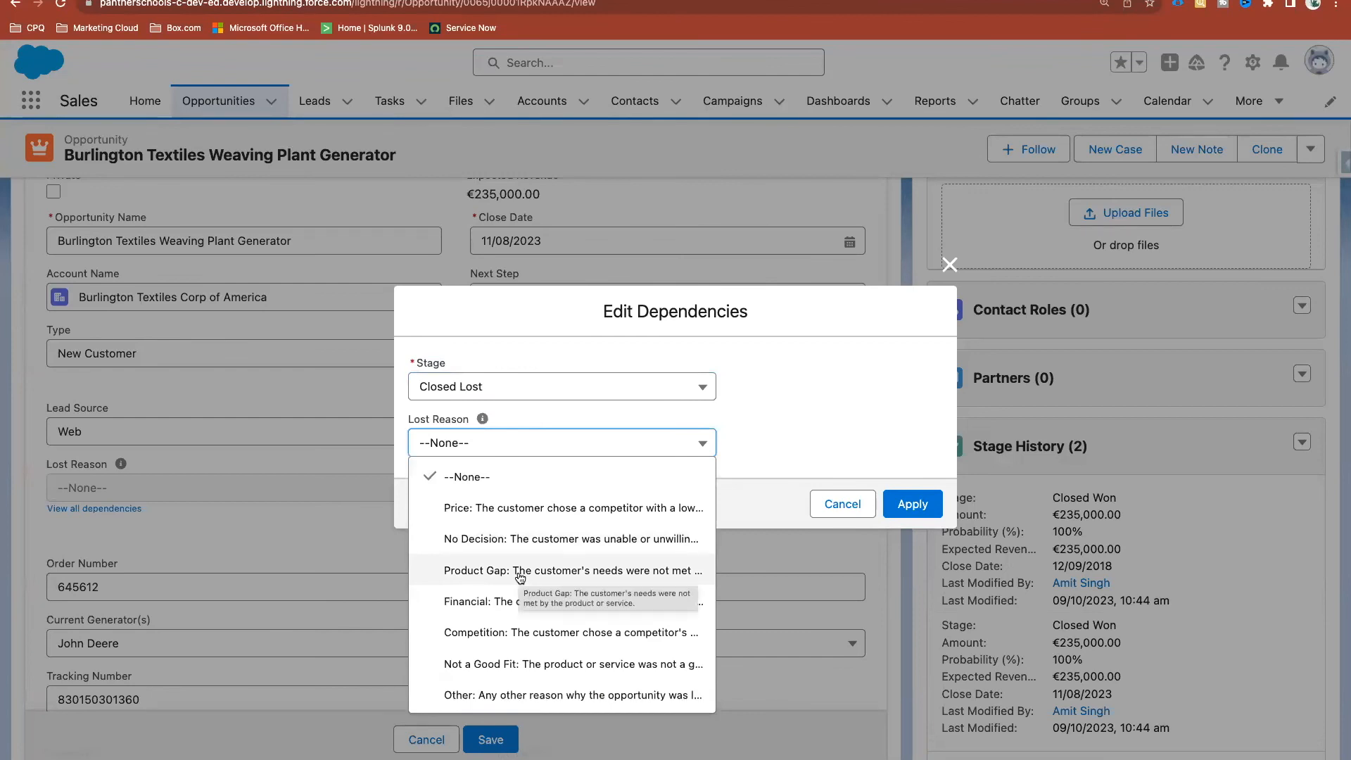
pyautogui.click(530, 541)
pyautogui.click(913, 504)
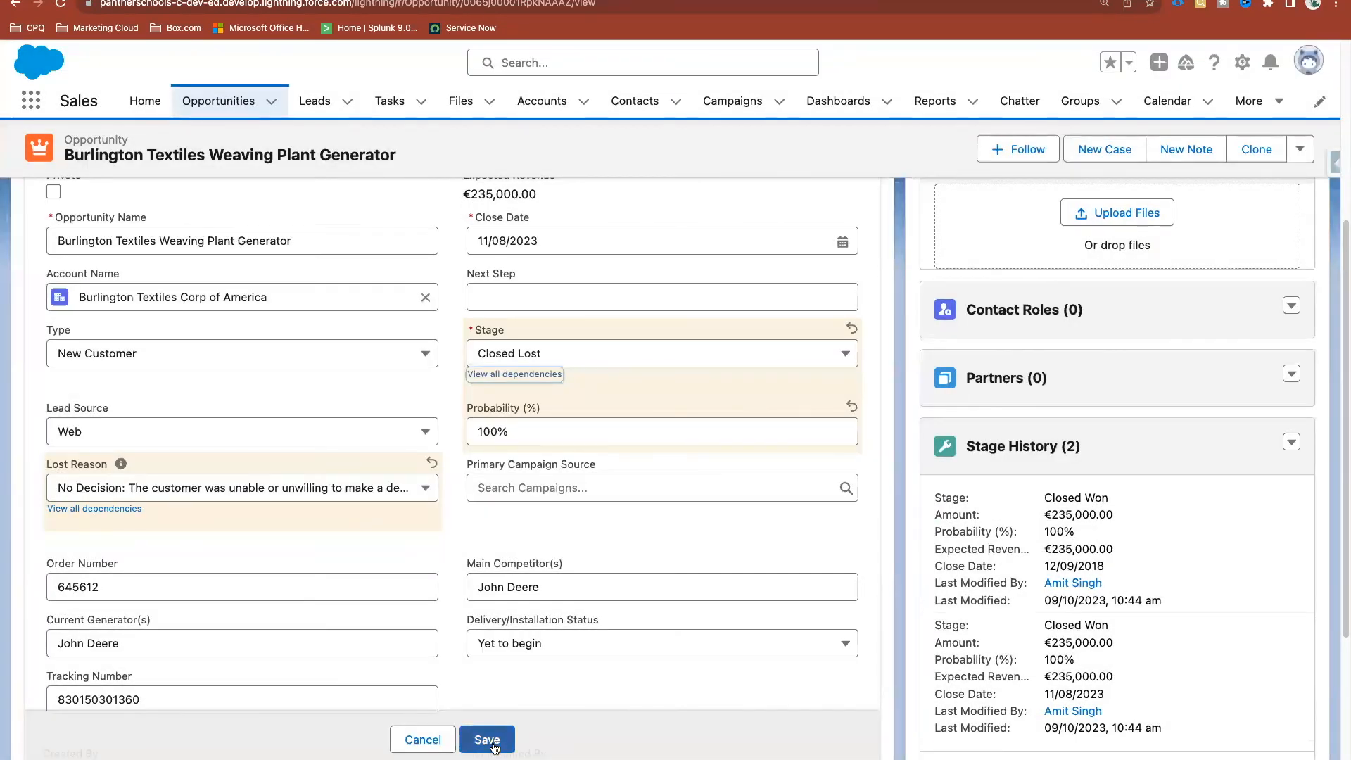
# Save the opportunity and review the saved No Decision lost reason and stage history
pyautogui.click(491, 741)
pyautogui.moveTo(111, 391); pyautogui.dragTo(32, 368)
pyautogui.click(491, 388)
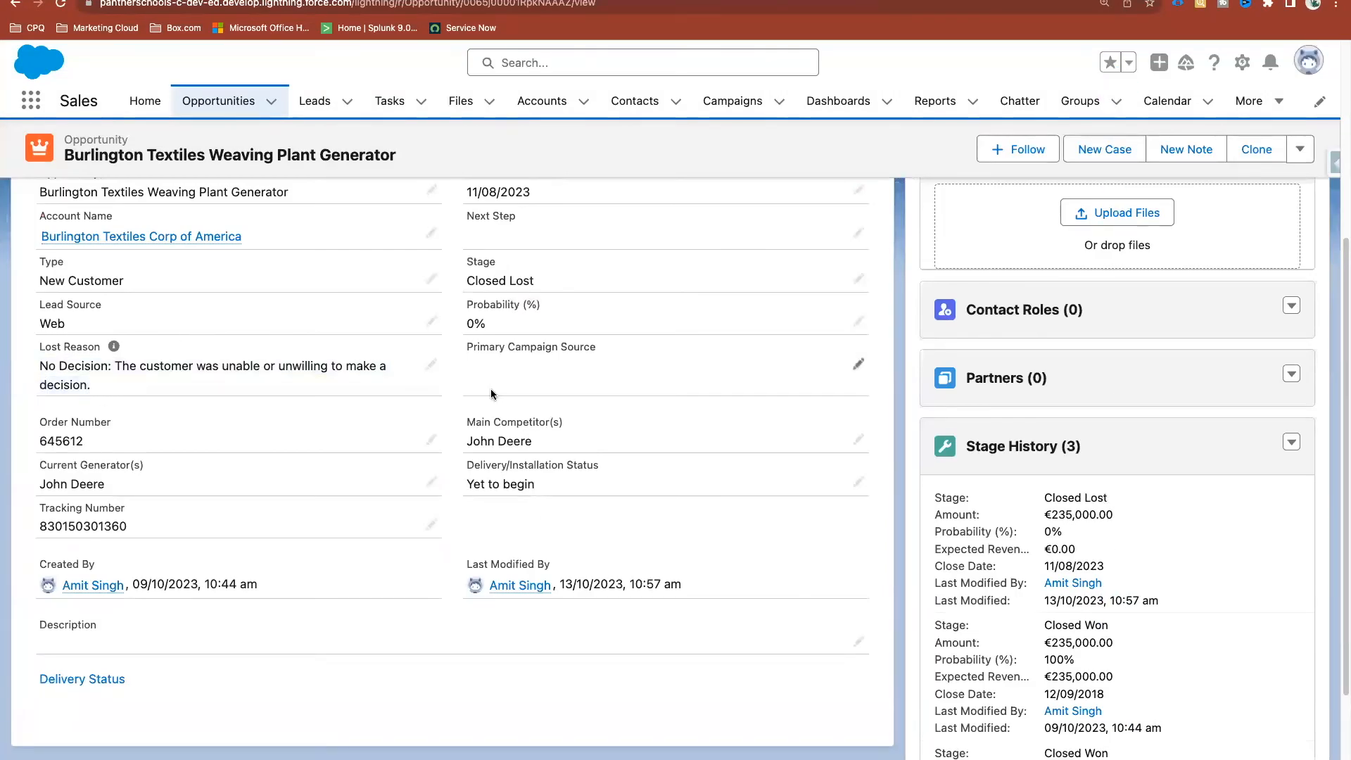
pyautogui.scroll(4, 491, 392)
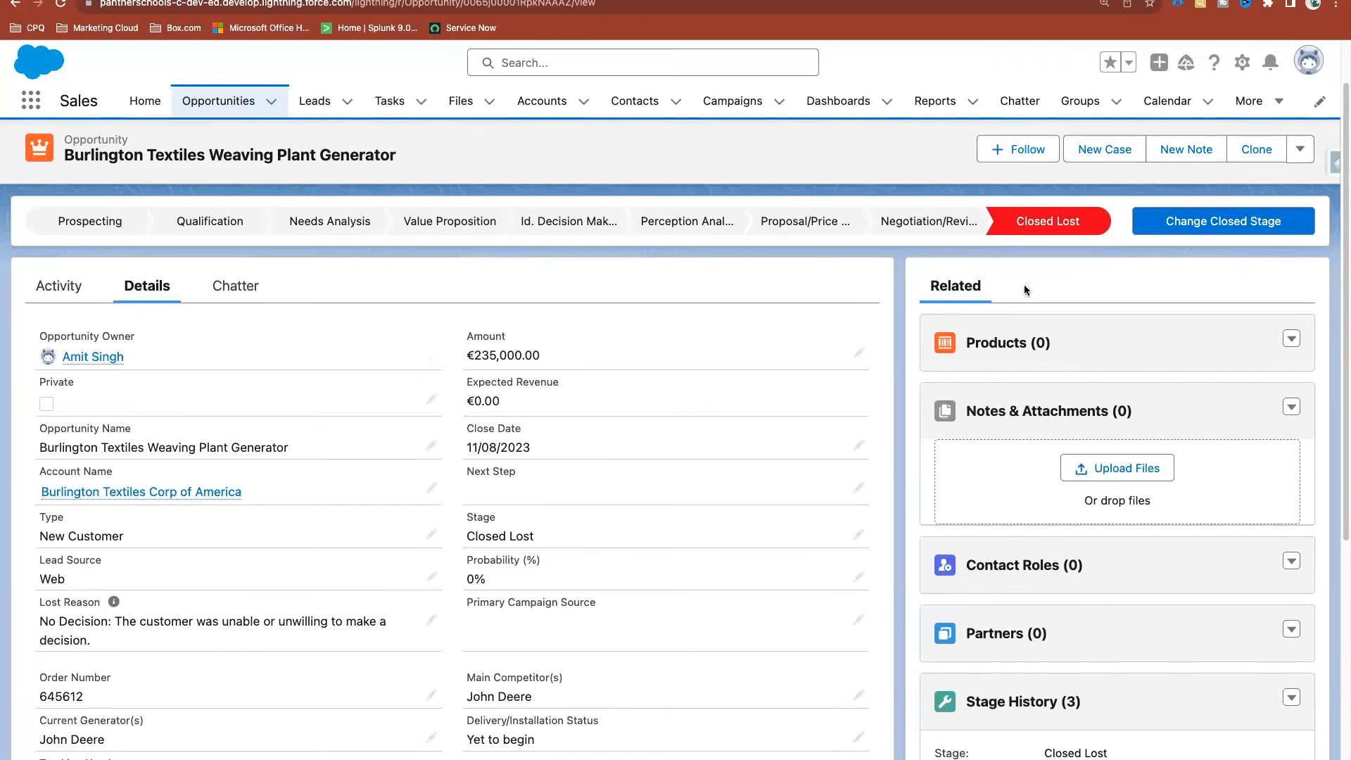
pyautogui.scroll(2, 661, 335)
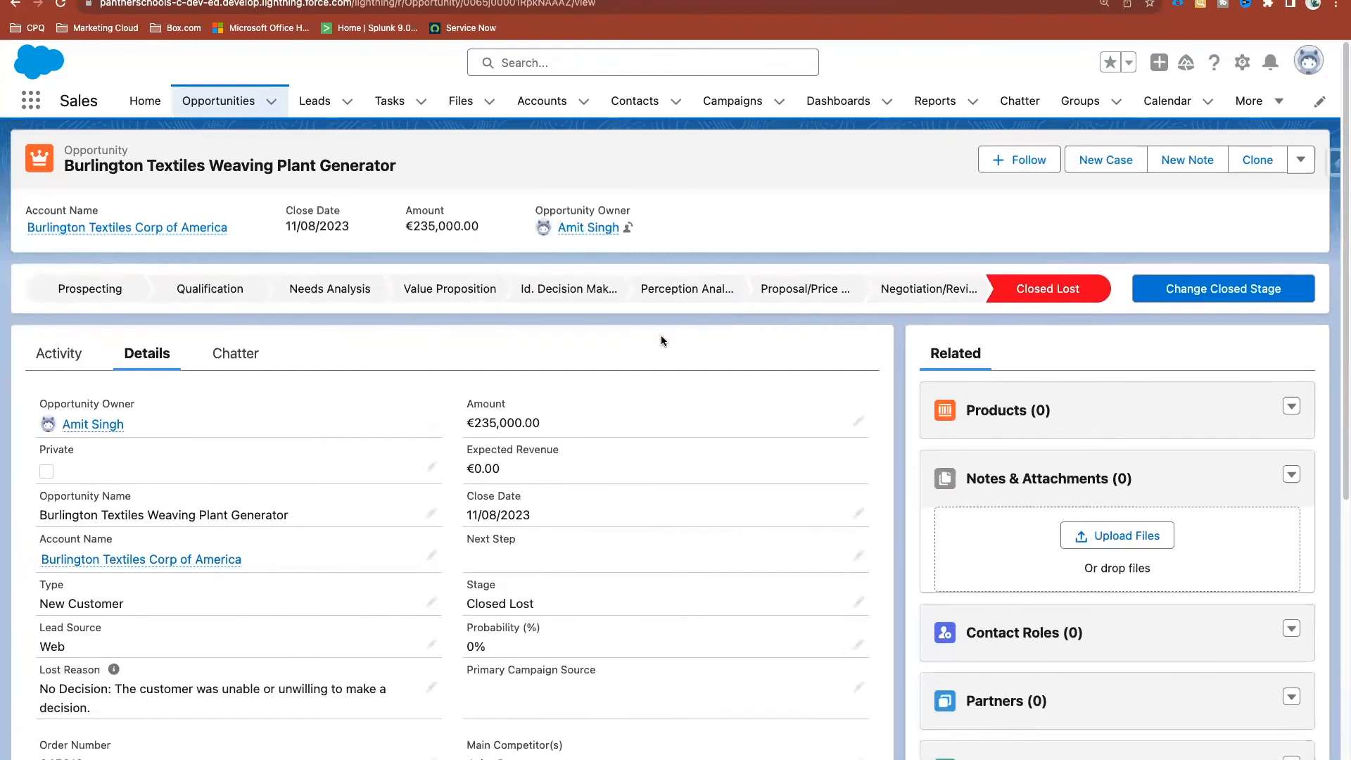
pyautogui.scroll(-8, 661, 335)
pyautogui.scroll(8, 661, 335)
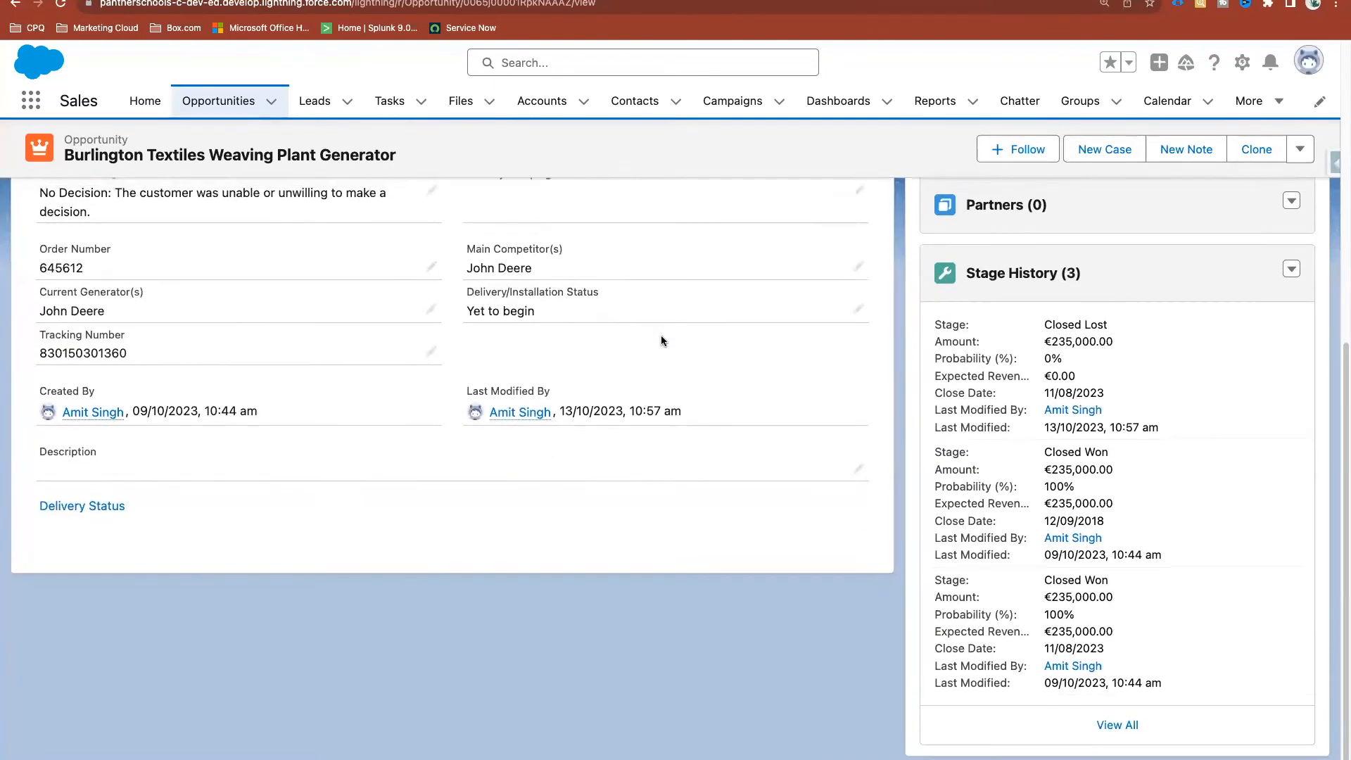
pyautogui.scroll(1, 661, 335)
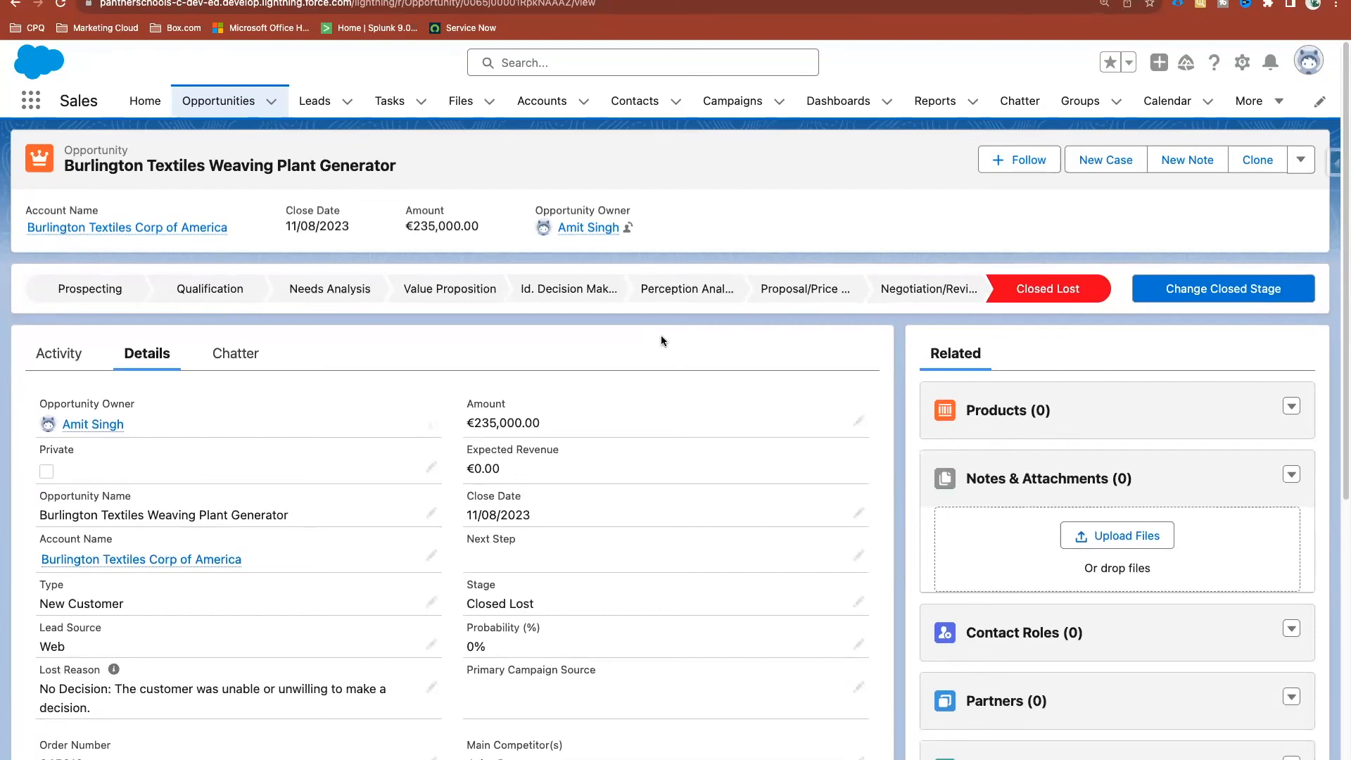
pyautogui.scroll(-3, 661, 336)
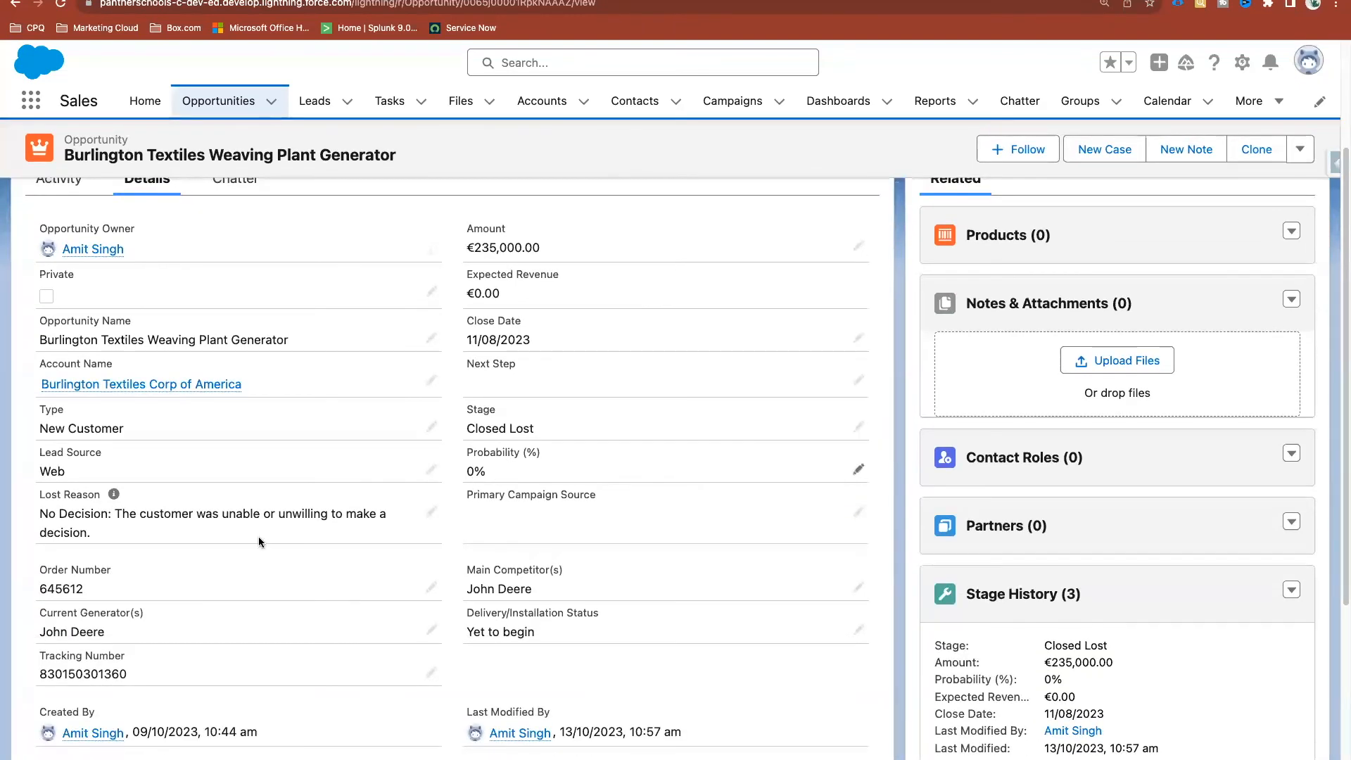
pyautogui.click(432, 512)
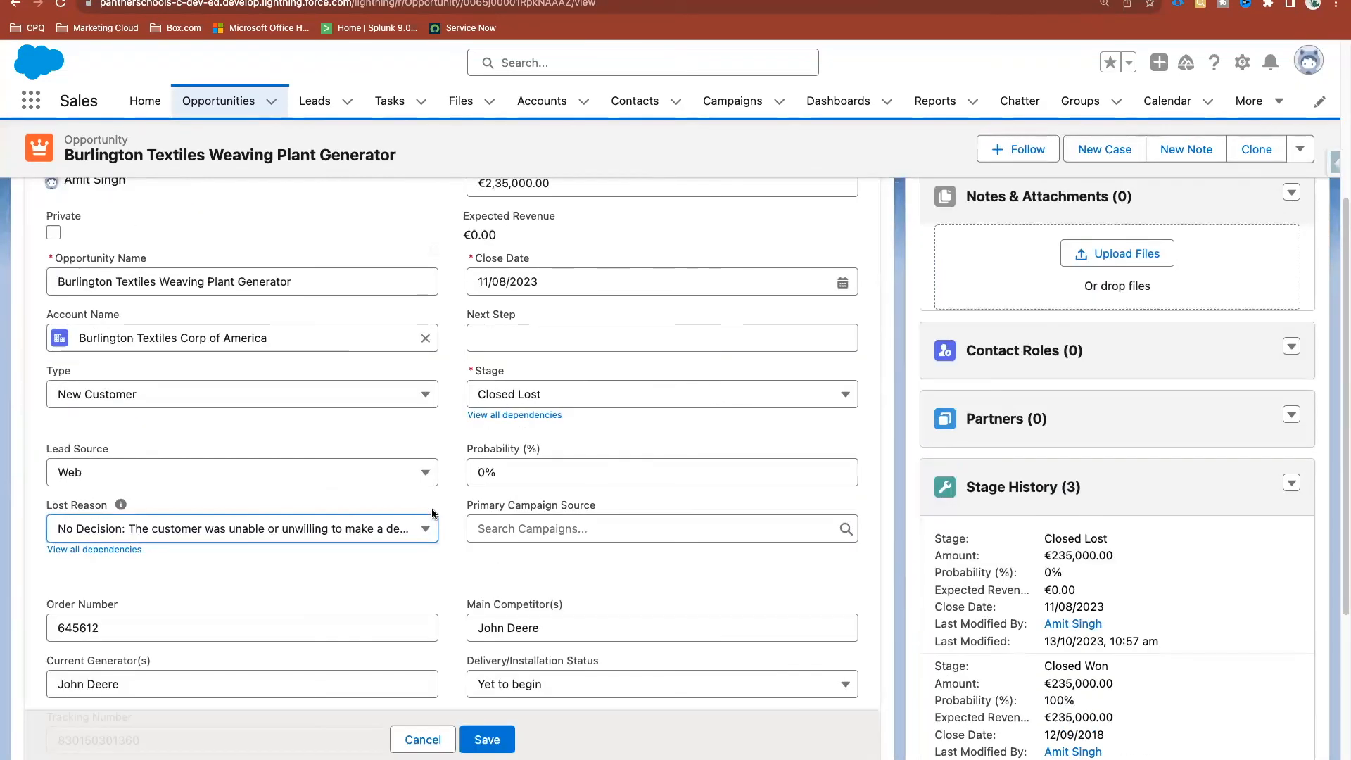
pyautogui.scroll(-3, 560, 326)
pyautogui.click(422, 739)
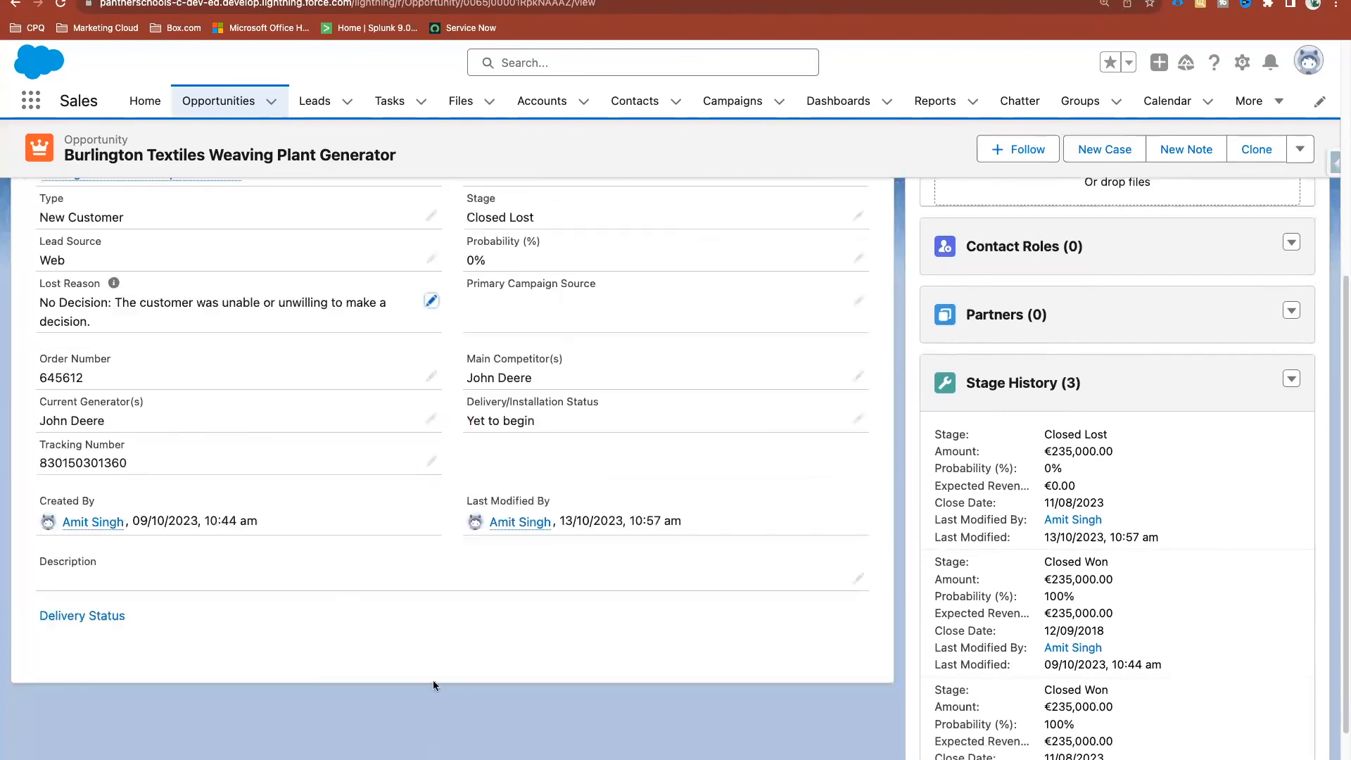
# Open the ABC TEST employee from More > Employees and edit it, showing Country and State
pyautogui.click(1257, 102)
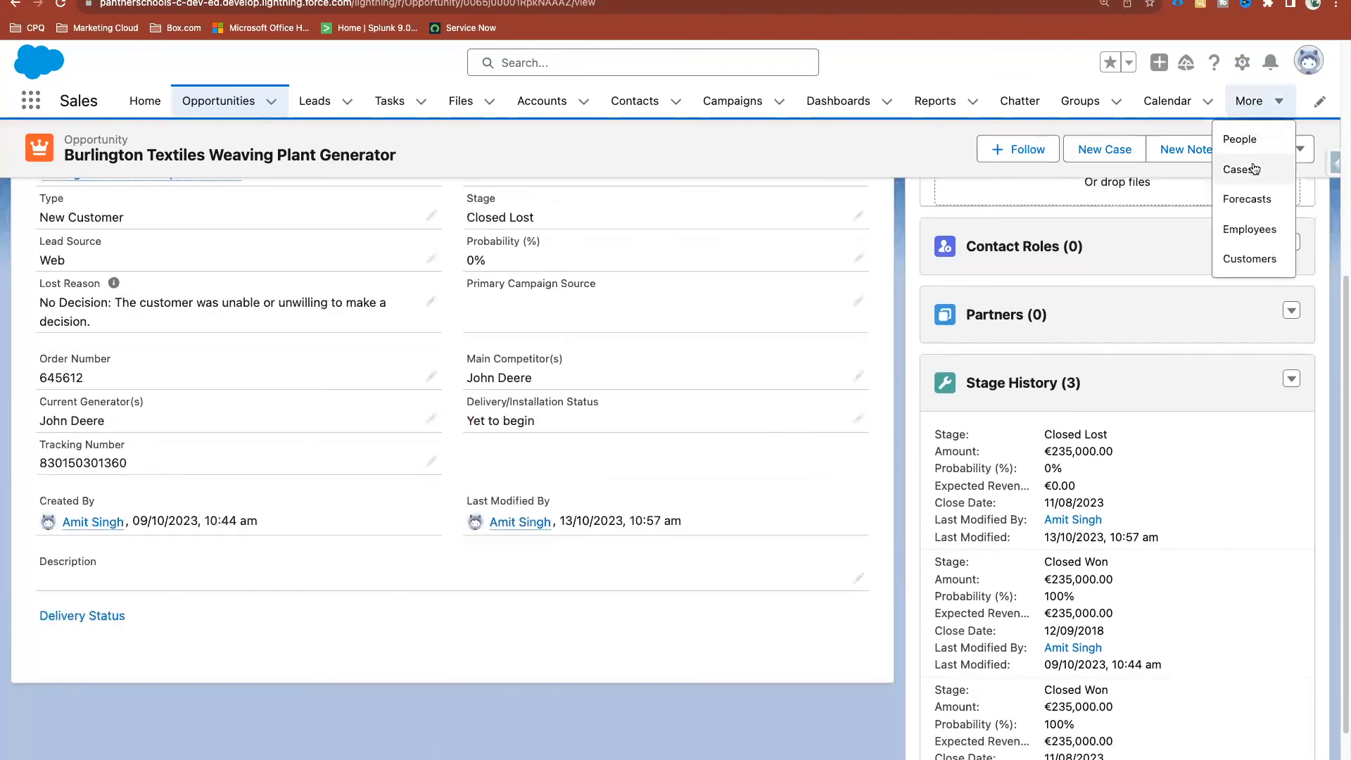
pyautogui.click(1258, 243)
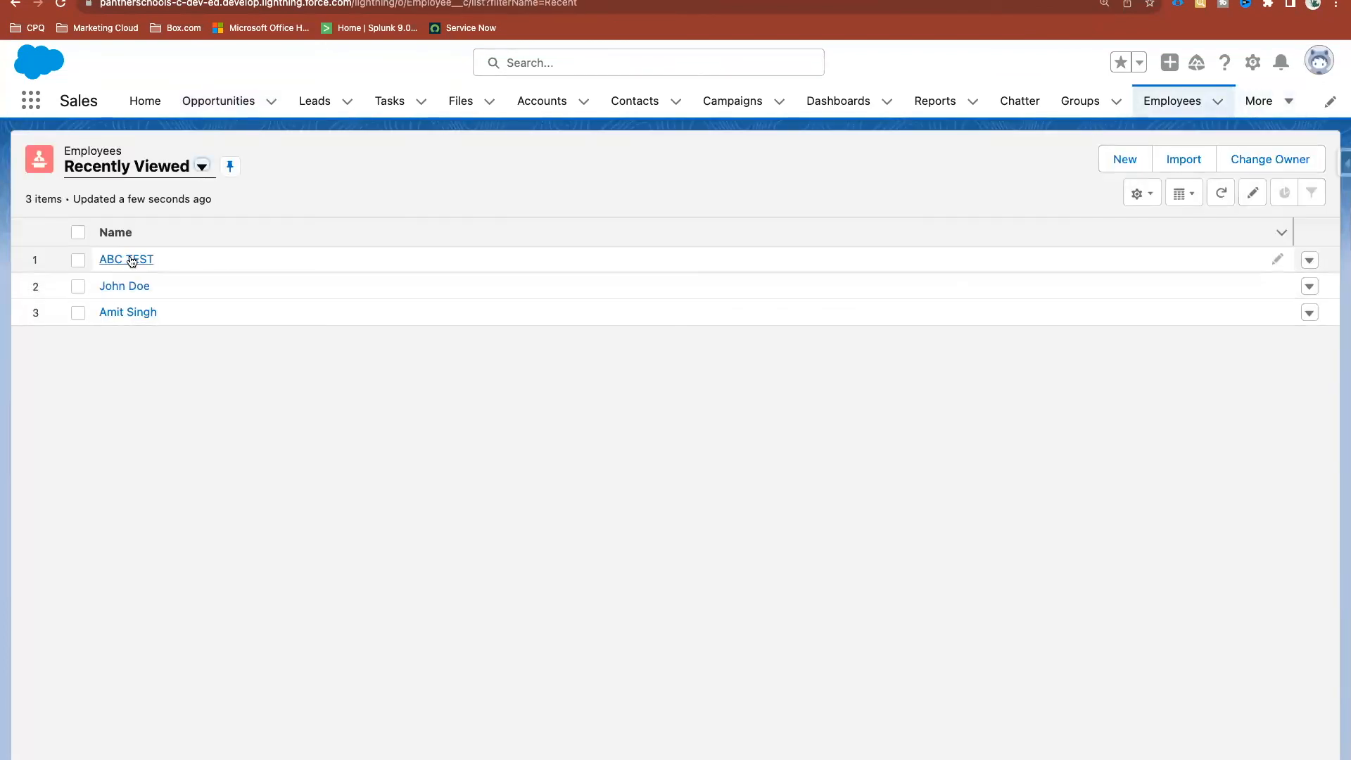
pyautogui.click(126, 260)
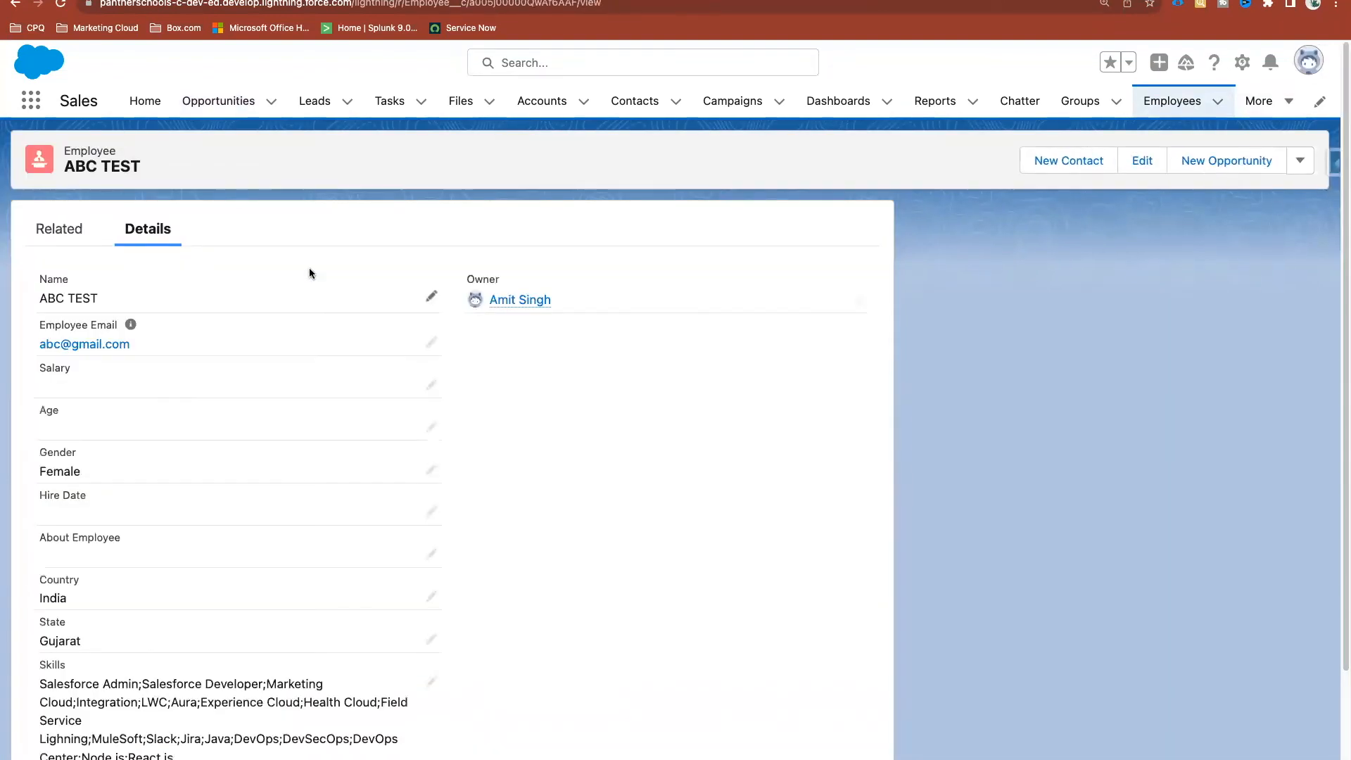
pyautogui.scroll(-3, 310, 272)
pyautogui.scroll(1, 310, 273)
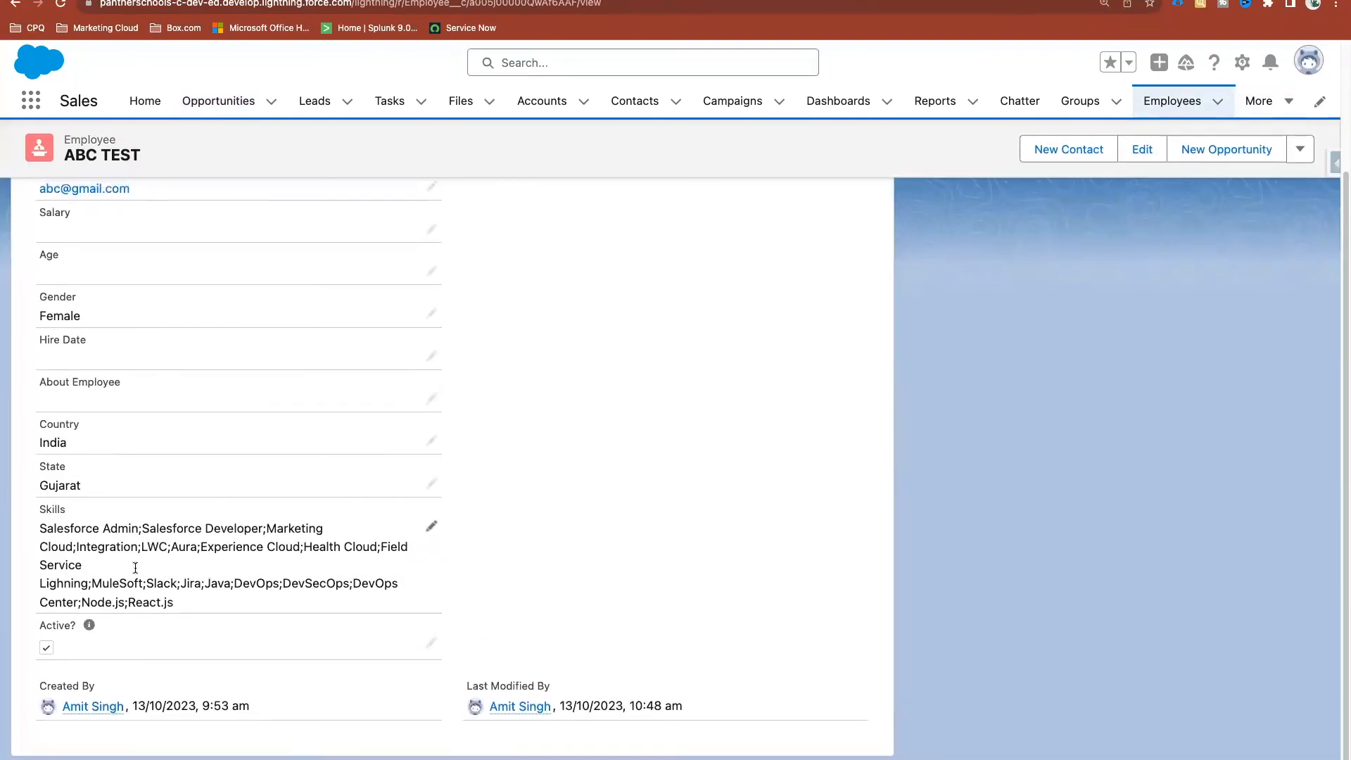
pyautogui.click(429, 443)
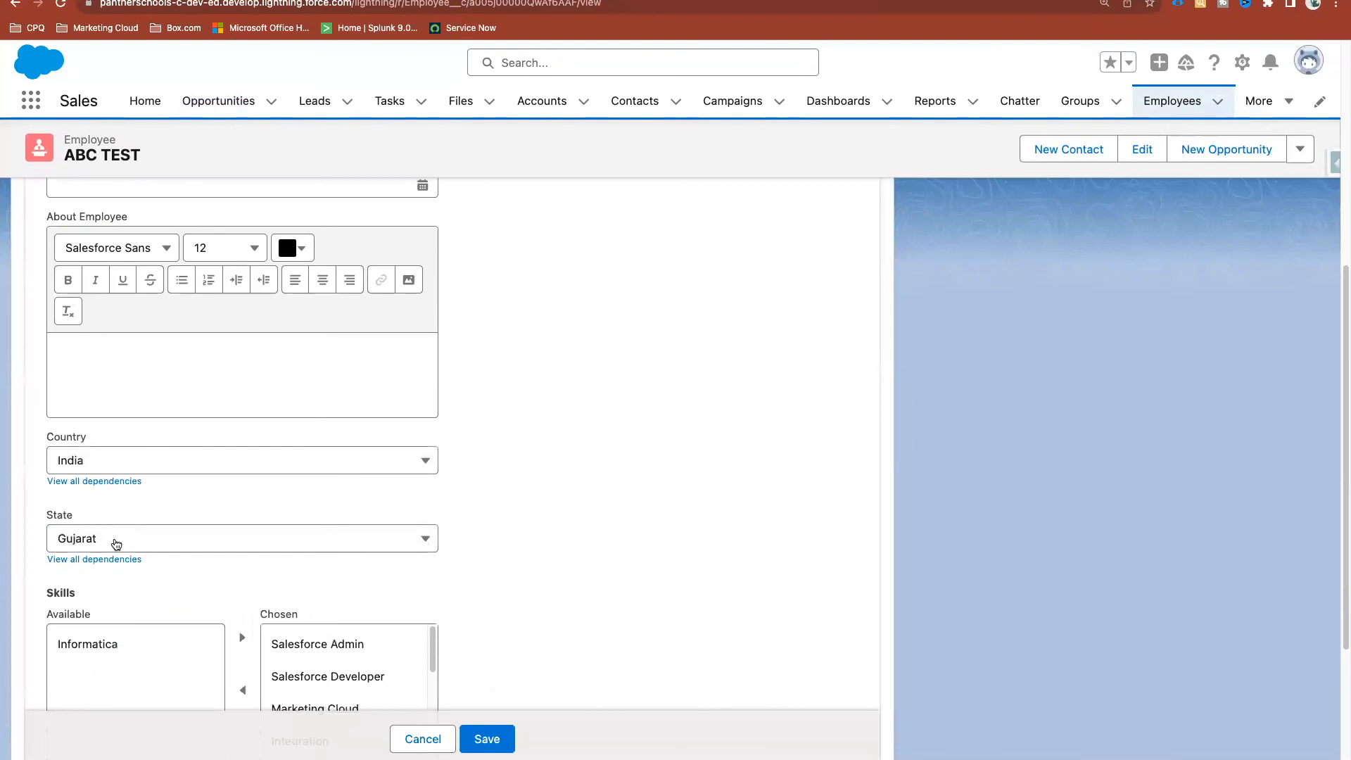
pyautogui.scroll(-1, 210, 581)
pyautogui.moveTo(43, 451); pyautogui.dragTo(75, 453)
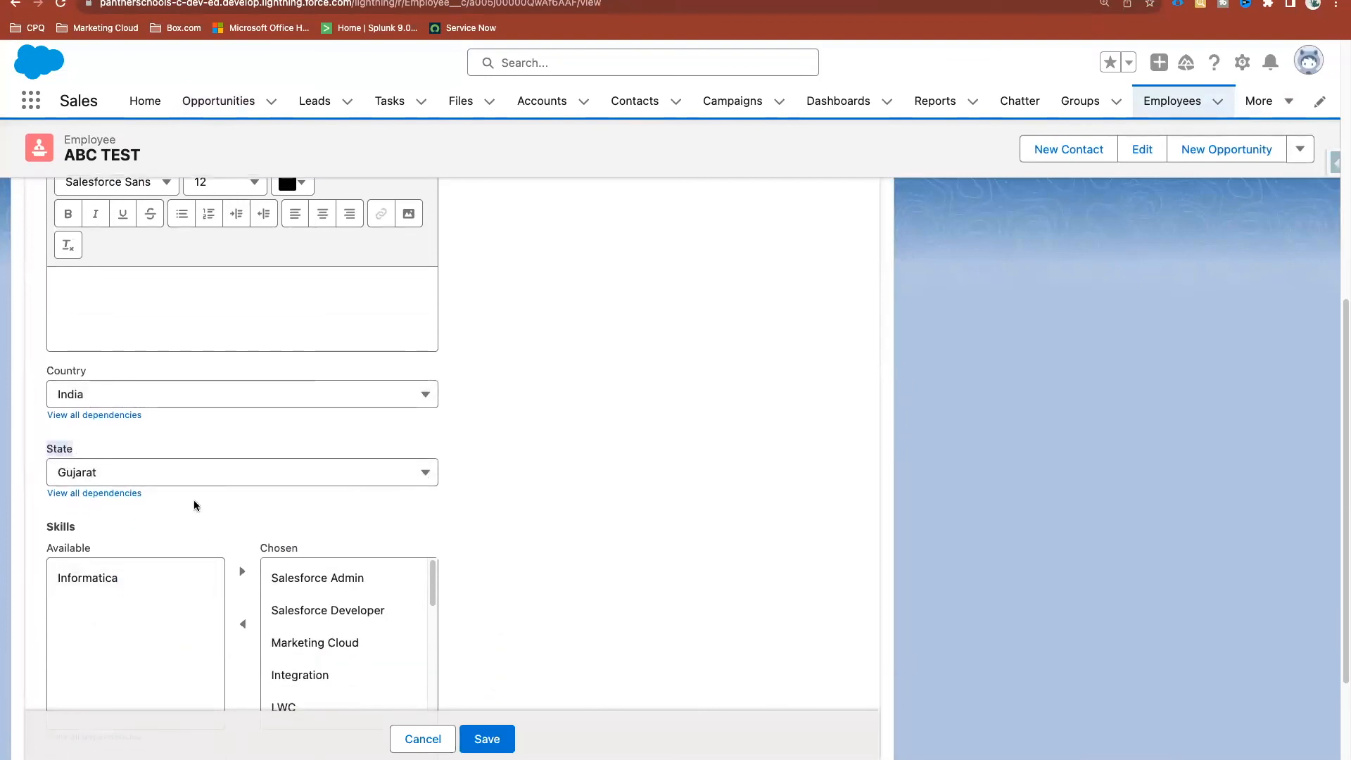
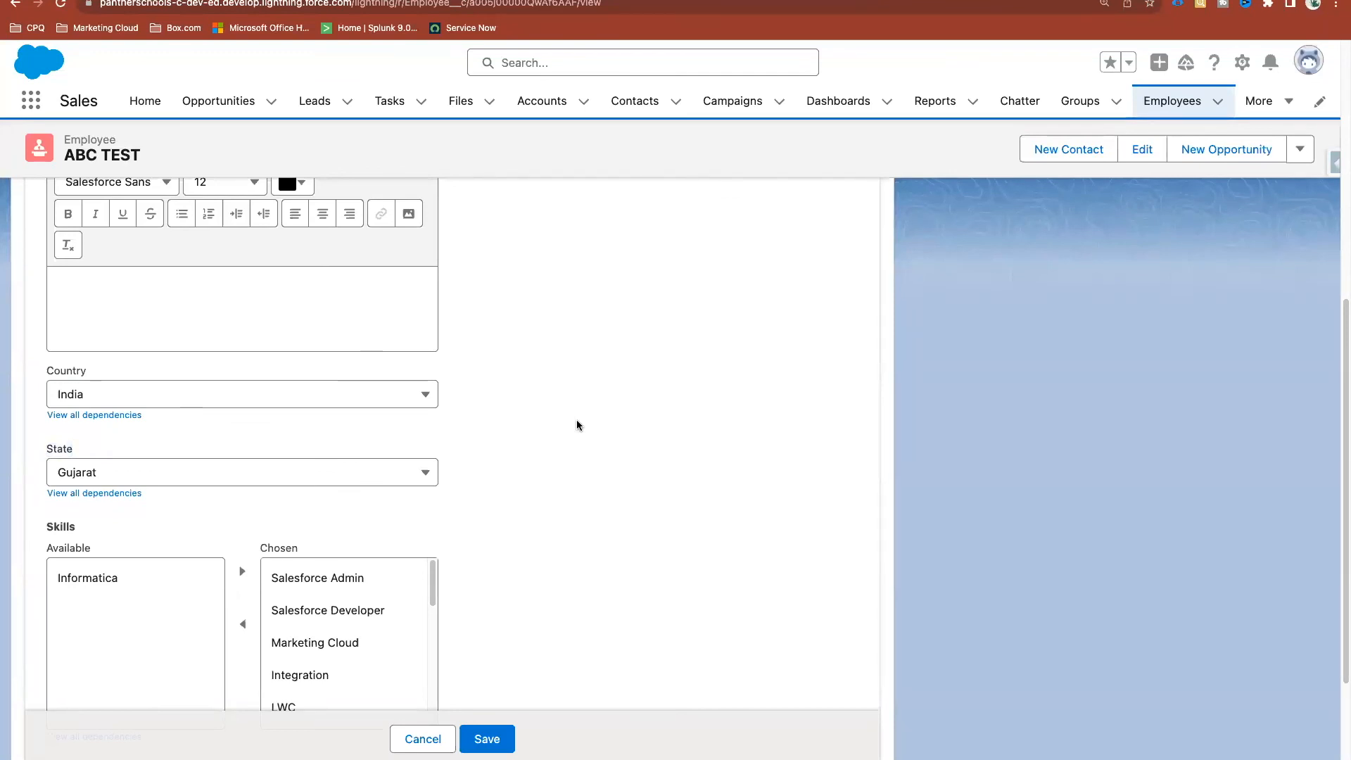
# On the ABC TEST employee edit form, add Salesforce Developer to the skills and highlight the State label
pyautogui.scroll(-3, 577, 421)
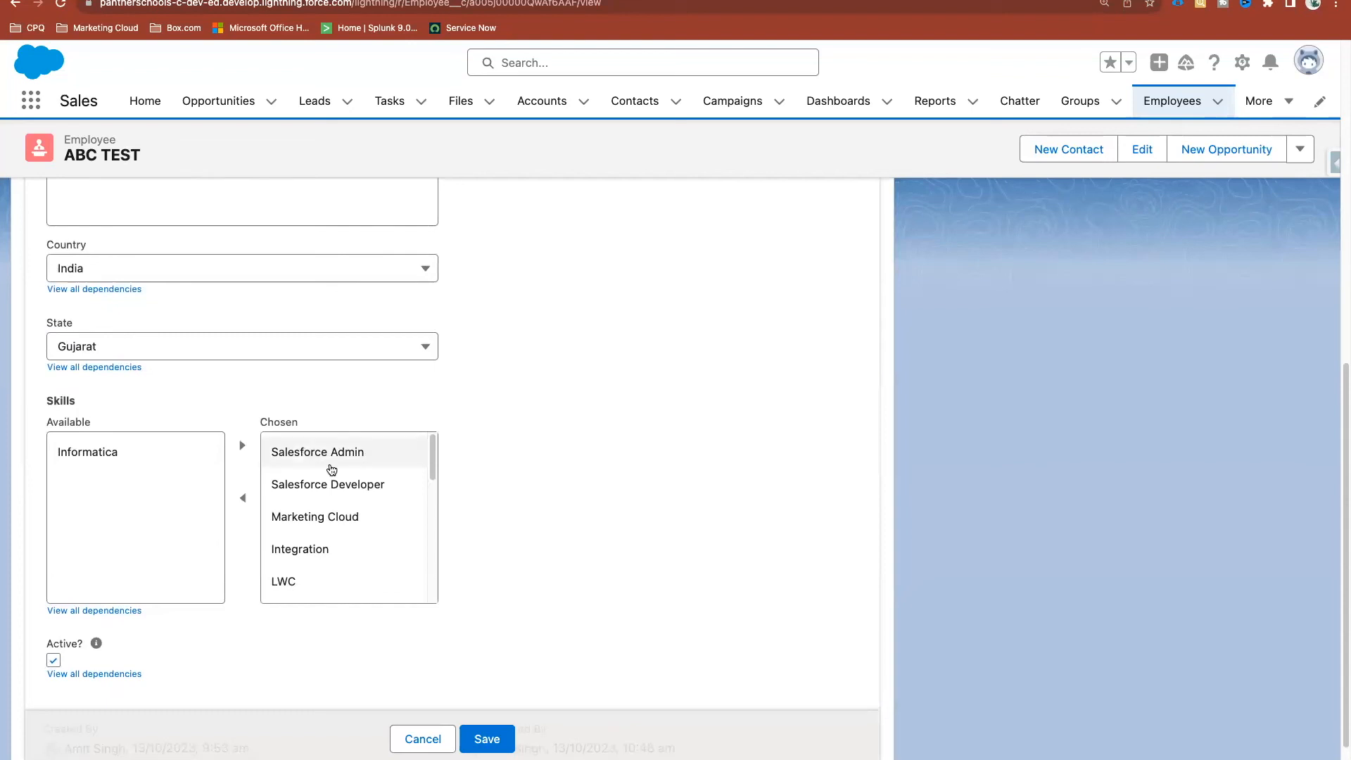
pyautogui.scroll(-5, 332, 465)
pyautogui.scroll(5, 331, 465)
pyautogui.click(333, 485)
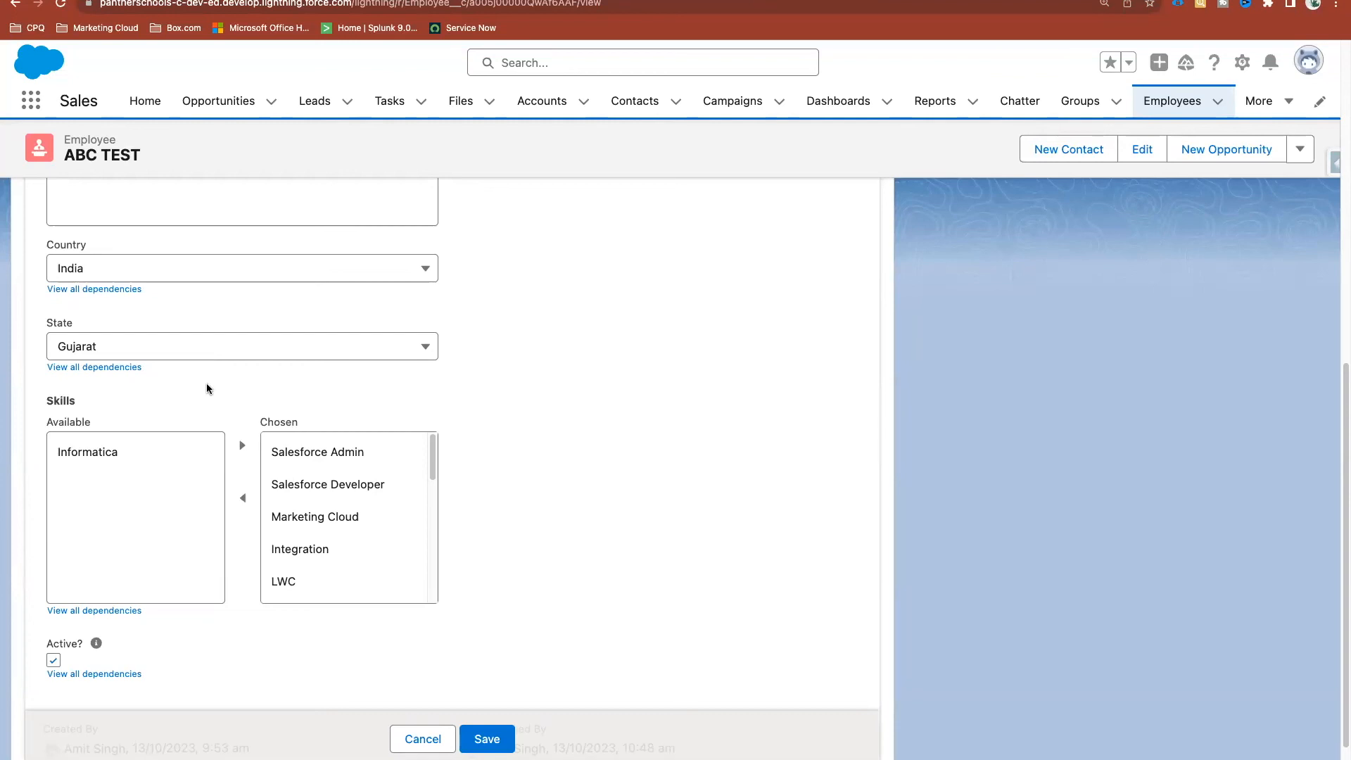
pyautogui.moveTo(37, 323); pyautogui.dragTo(82, 326)
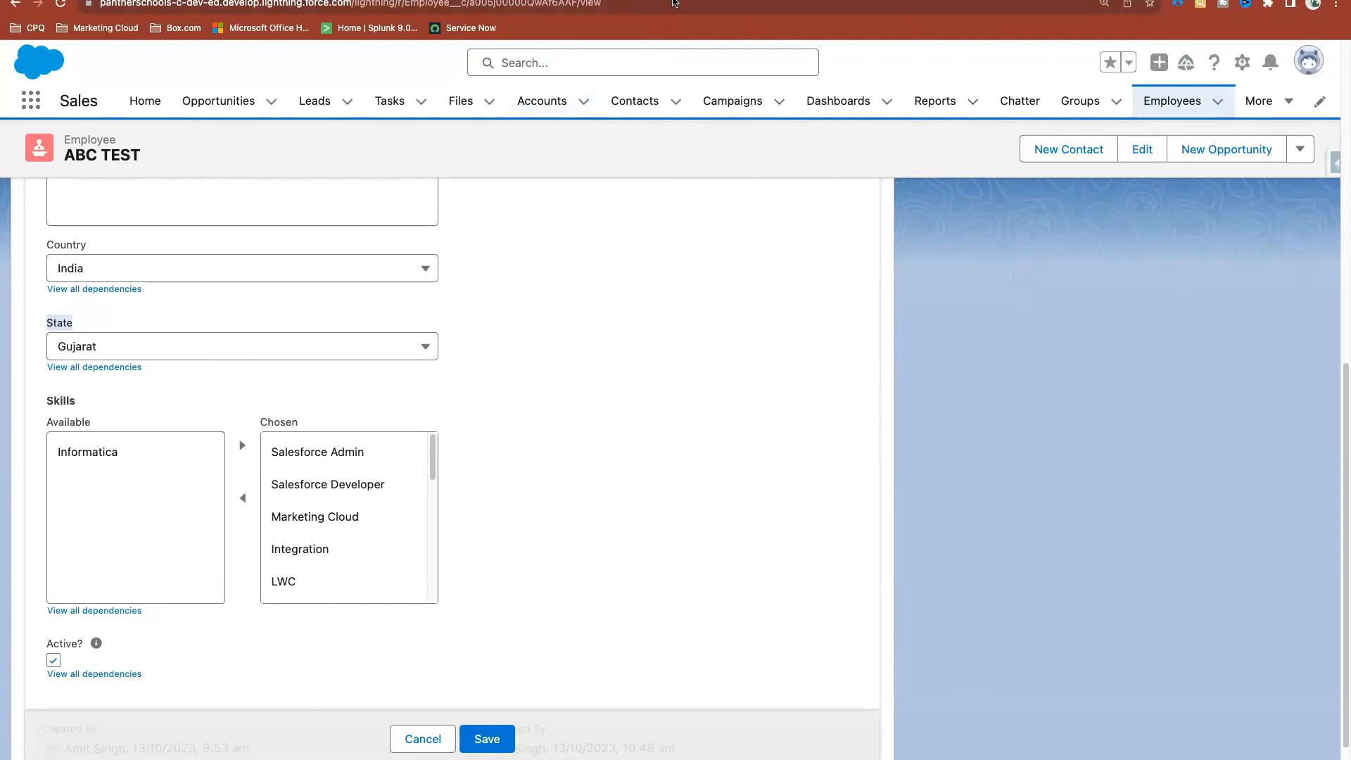
# Find the Employee object in Object Manager and start a new custom field on it
pyautogui.click(673, 1)
pyautogui.click(149, 153)
pyautogui.click(1021, 159)
pyautogui.write('Emplo')
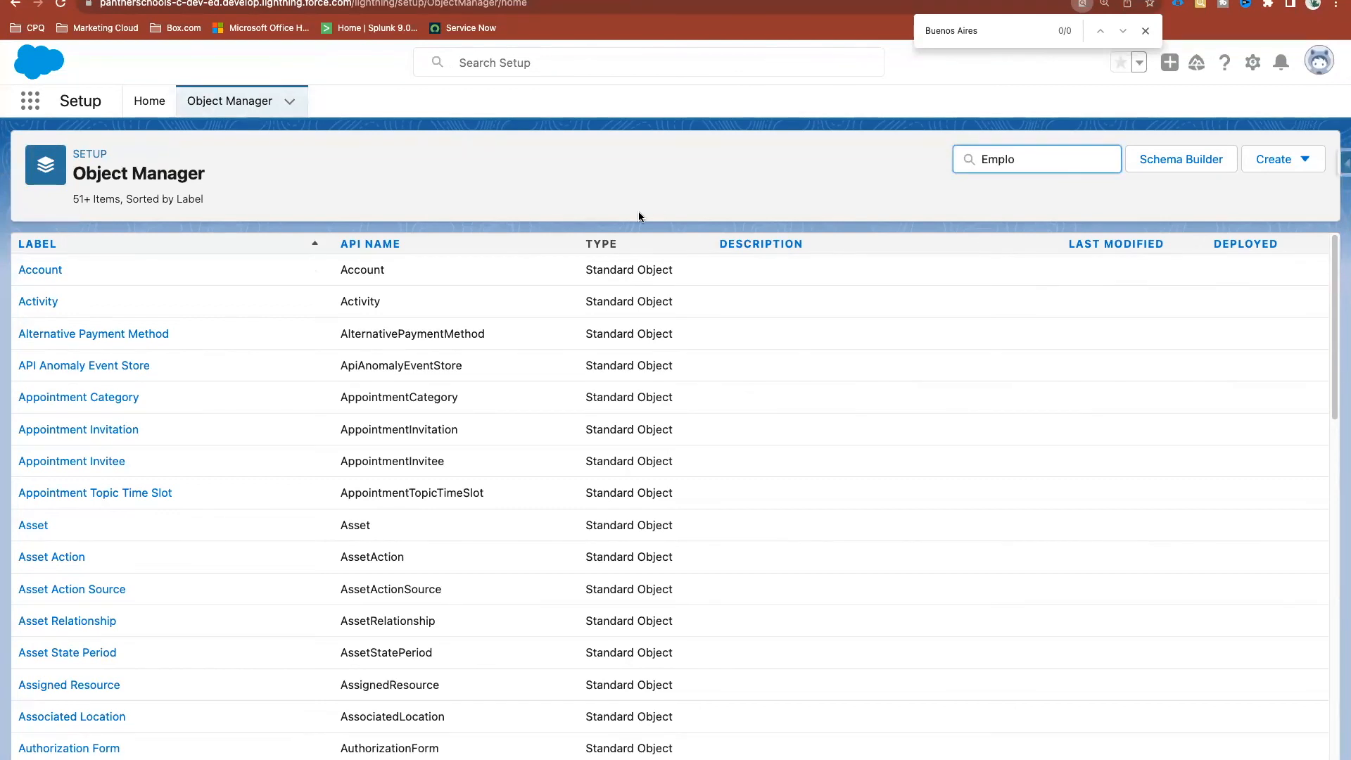
pyautogui.click(40, 278)
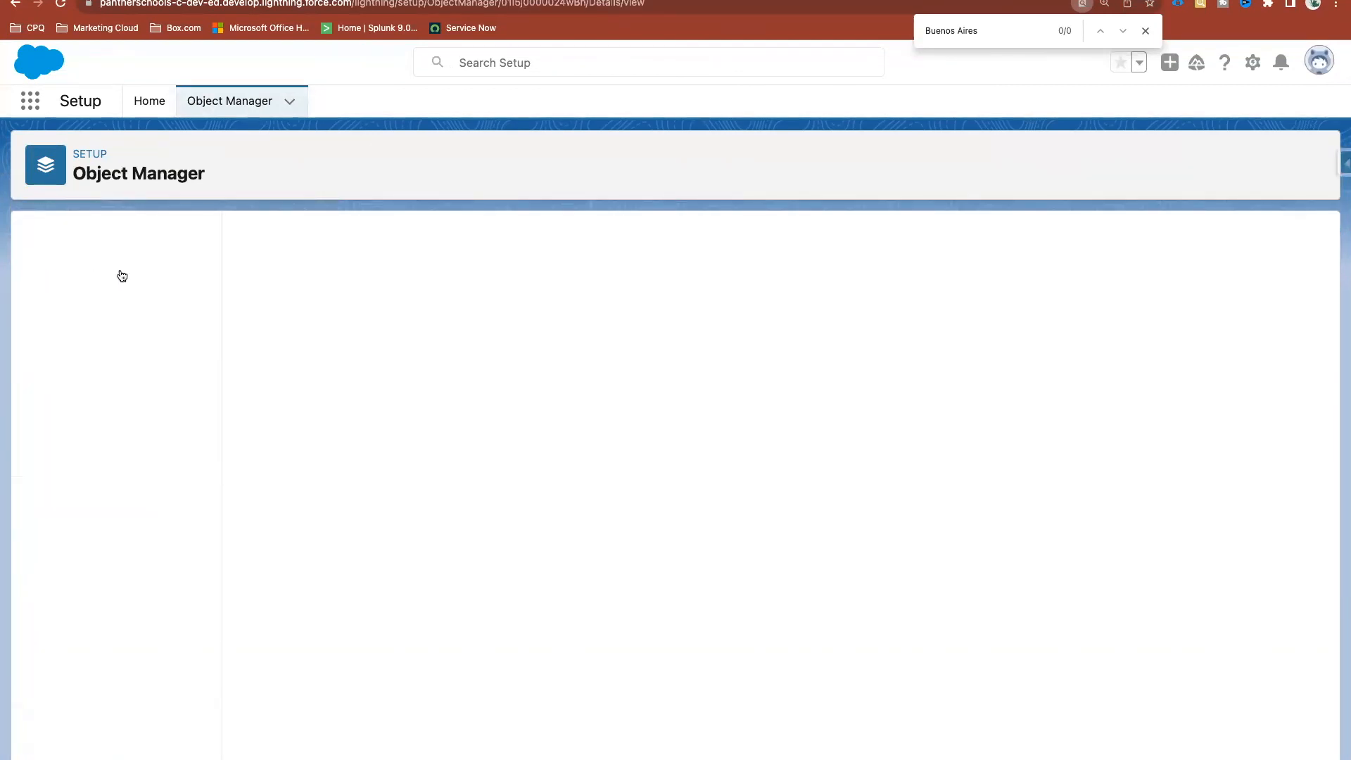
pyautogui.click(931, 240)
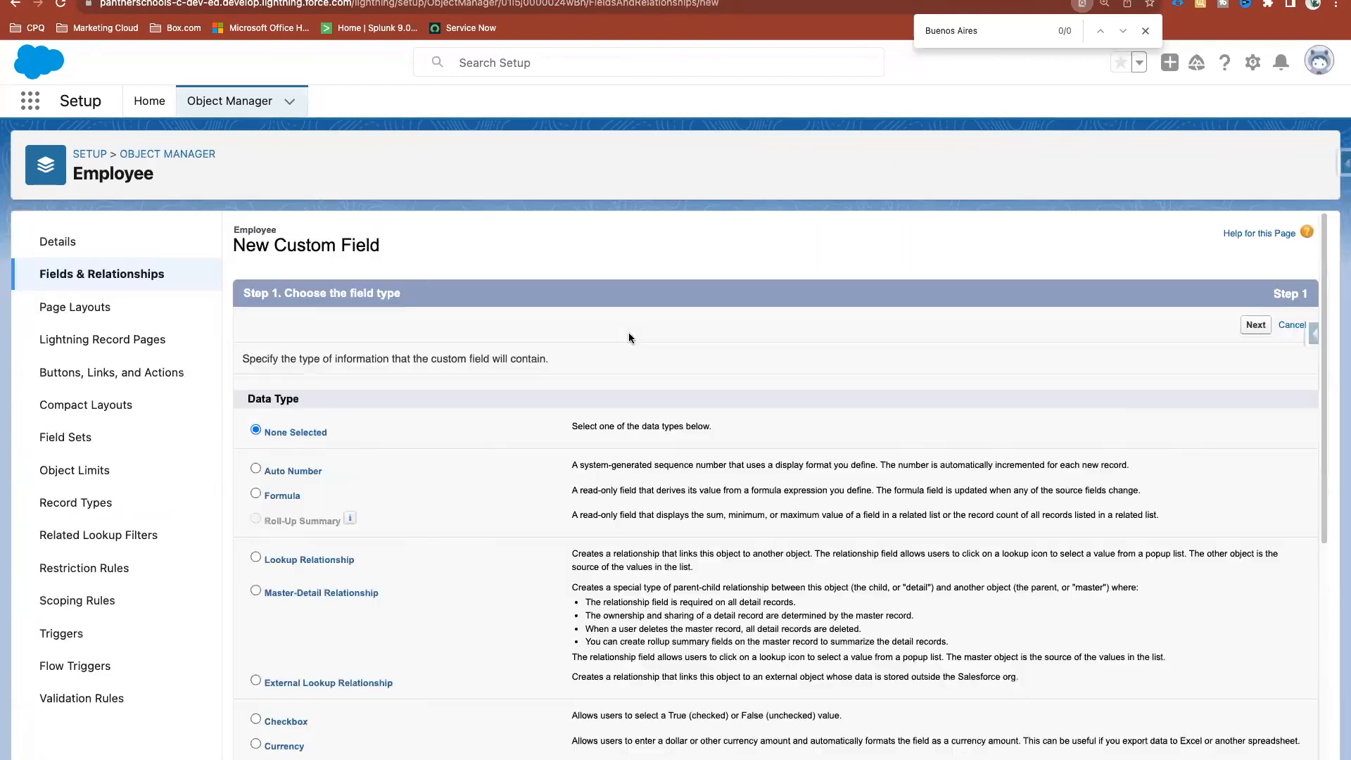
# Enter City as the field label so the field name fills in as City
pyautogui.scroll(-4, 504, 492)
pyautogui.scroll(-3, 504, 492)
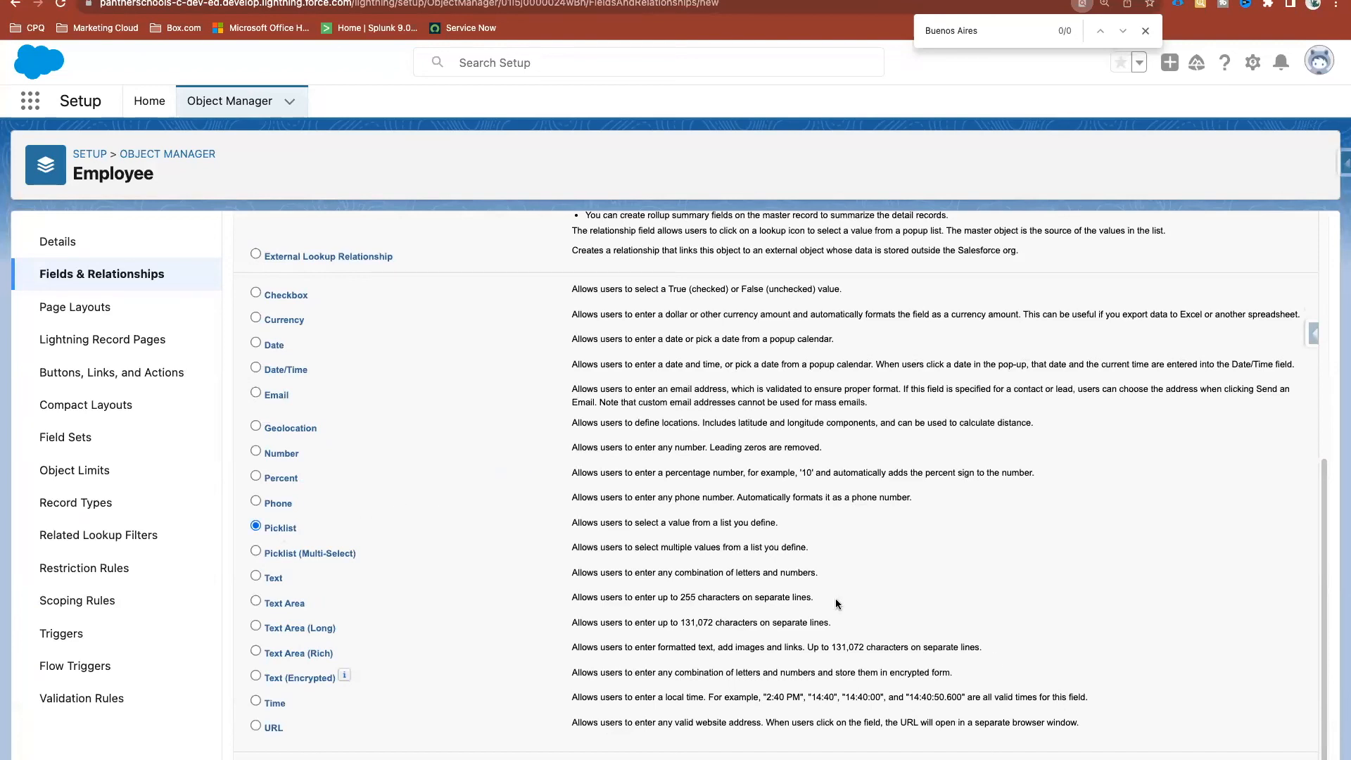
pyautogui.click(471, 362)
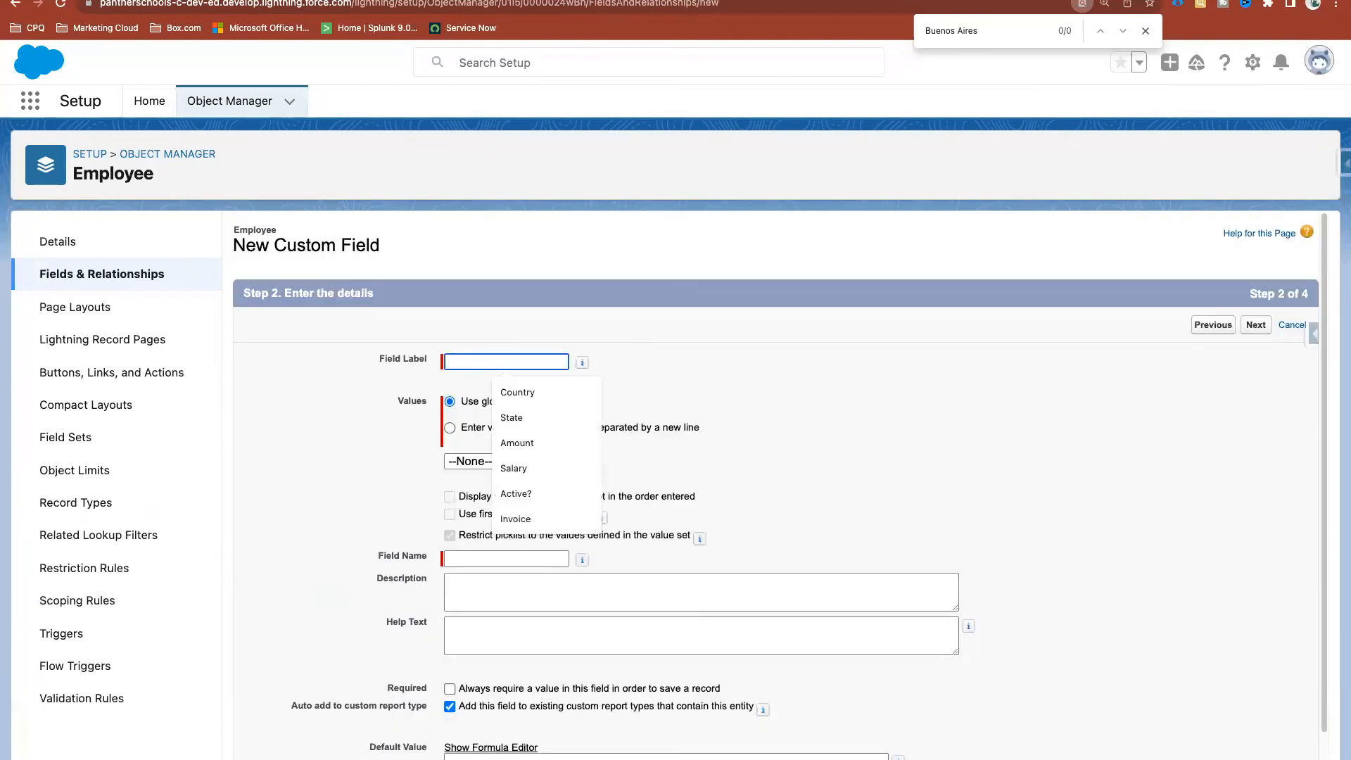
pyautogui.write('City')
pyautogui.click(558, 333)
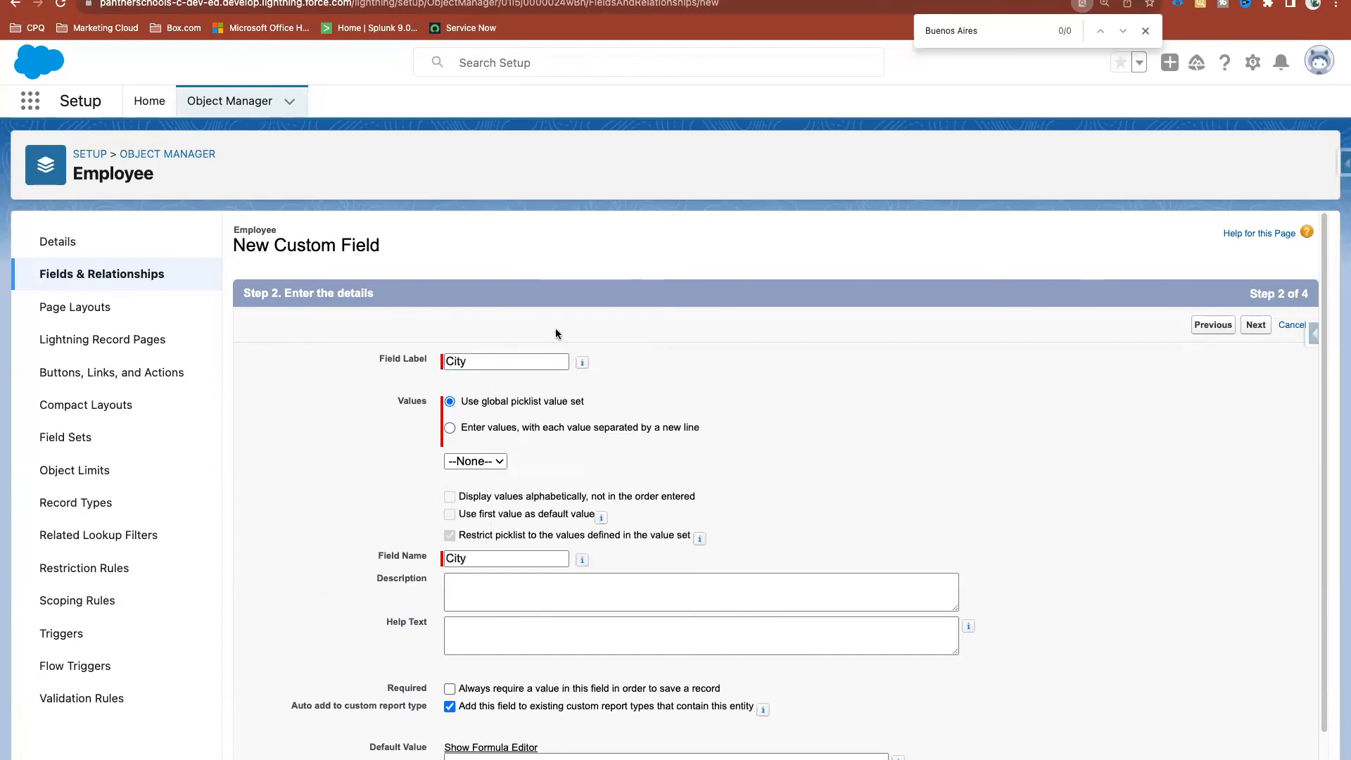
pyautogui.click(418, 366)
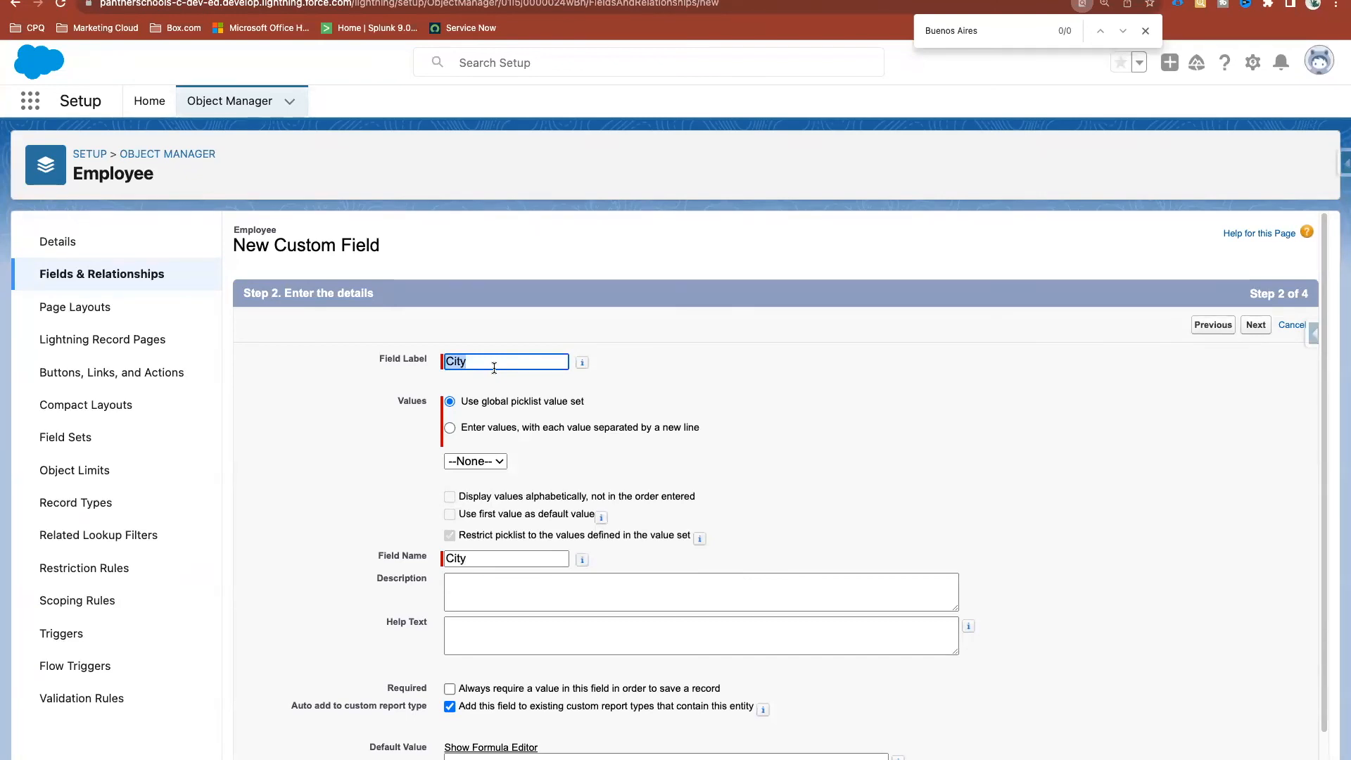
# From Setup Quick Find 'Pick', open Picklist Value Sets and start a new value set
pyautogui.click(151, 110)
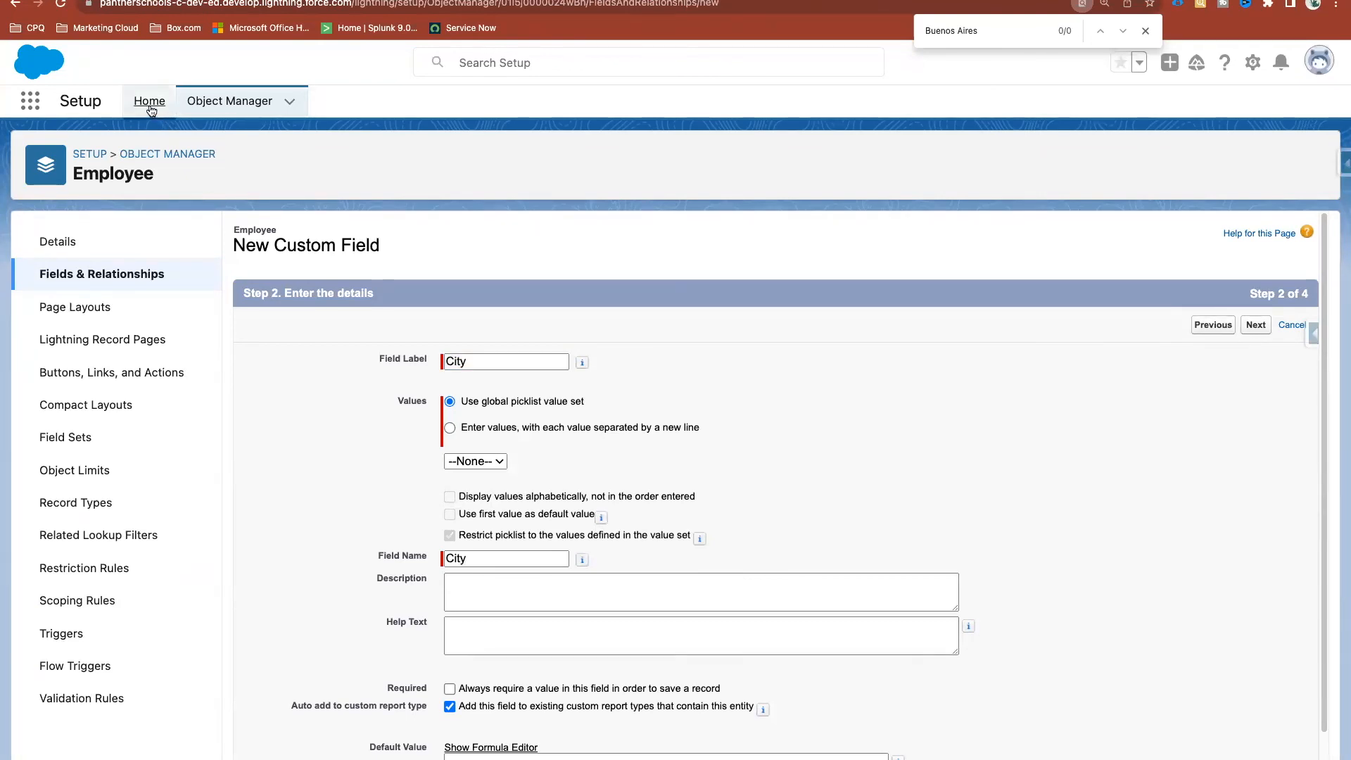
pyautogui.click(114, 157)
pyautogui.write('Pick')
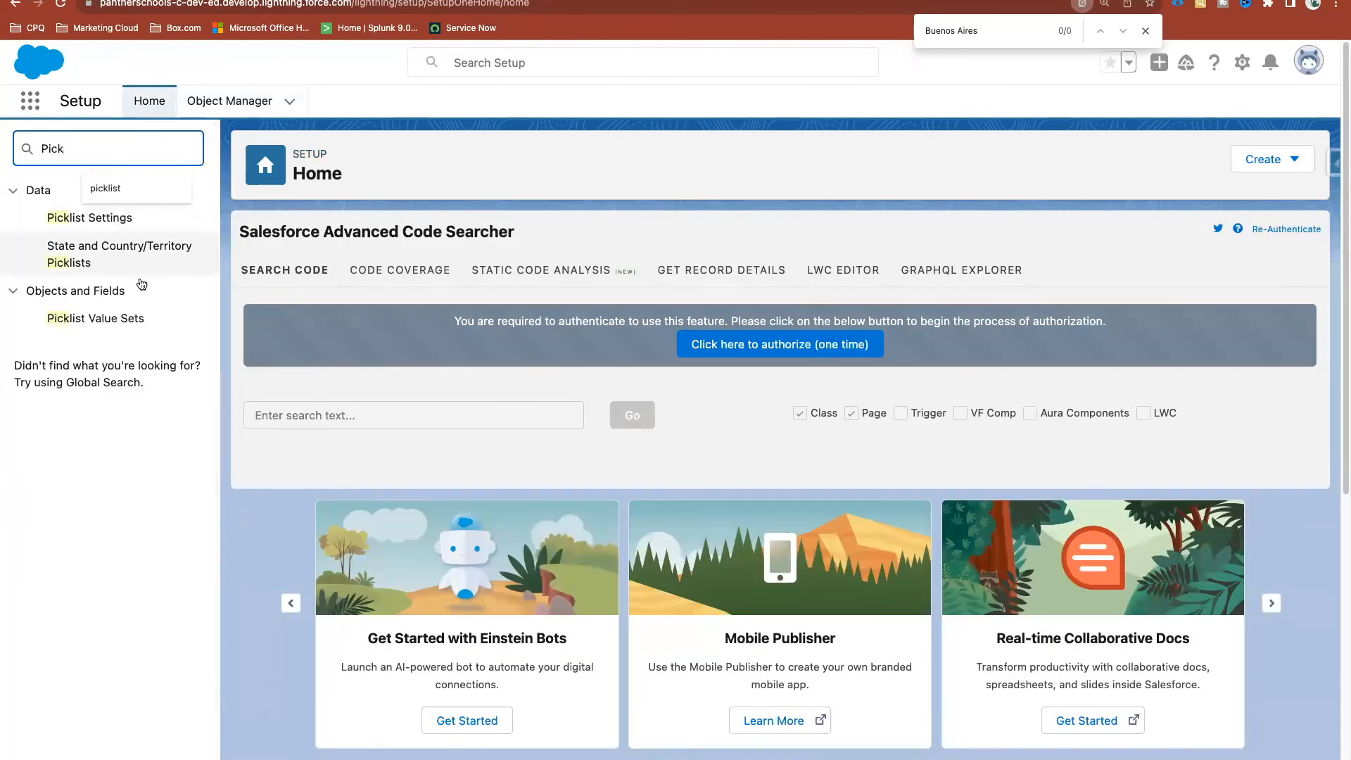
pyautogui.click(104, 324)
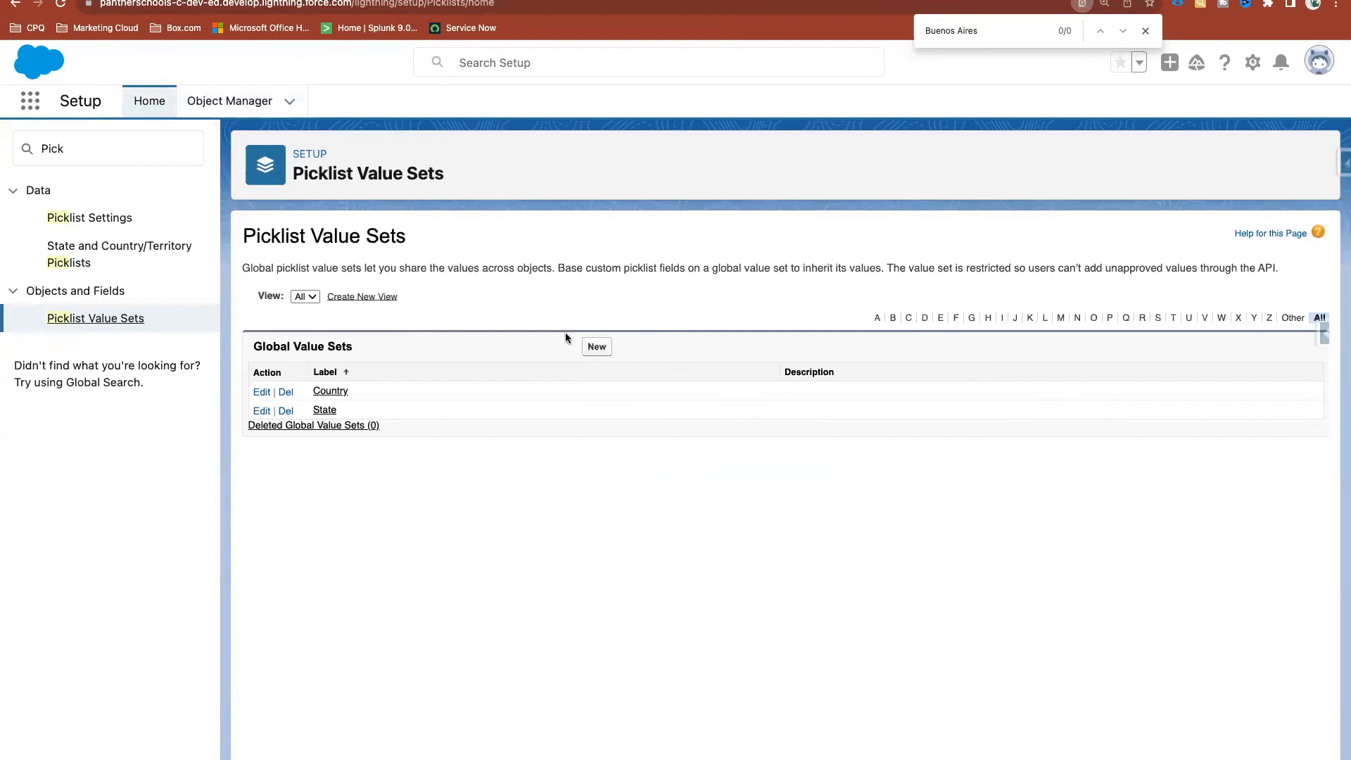
pyautogui.click(595, 346)
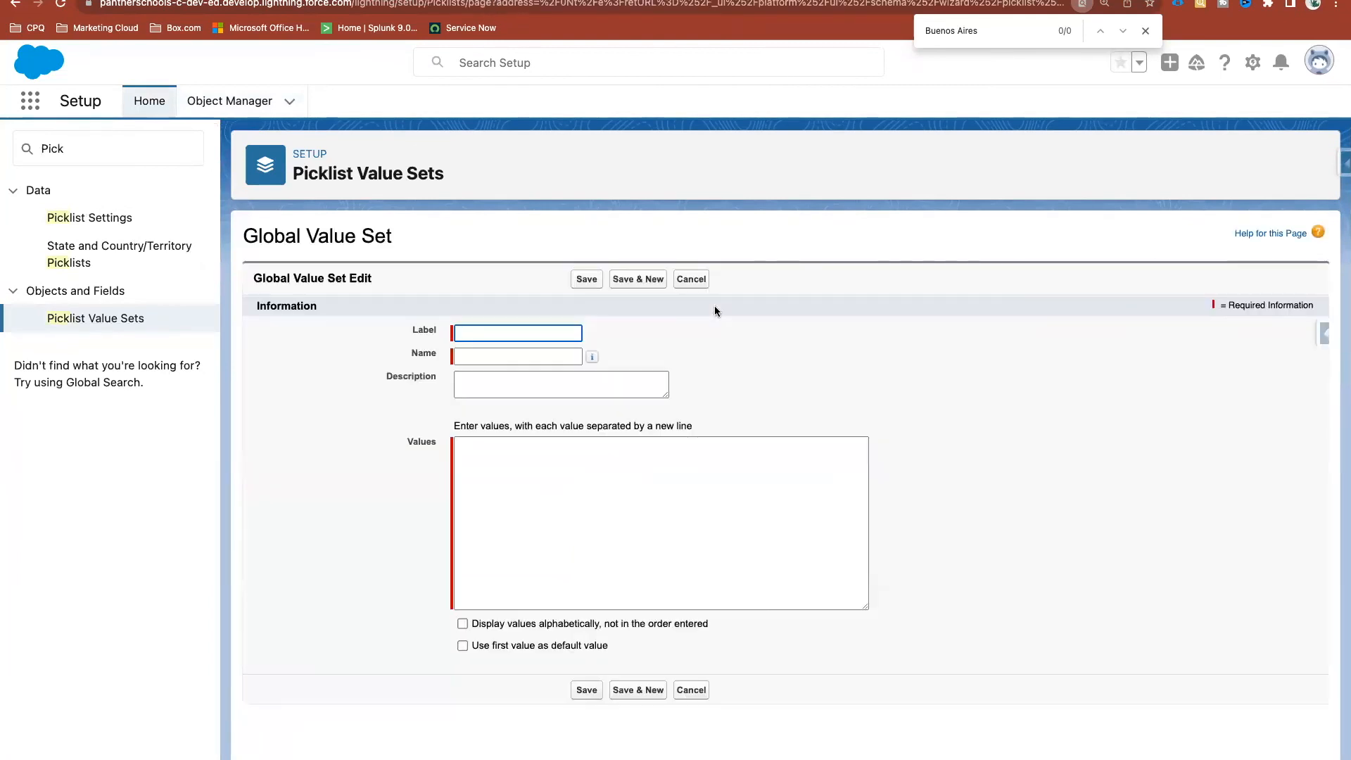
# Label the value set City so its name fills in as City, ready for values
pyautogui.click(481, 335)
pyautogui.click(520, 491)
pyautogui.click(635, 354)
pyautogui.click(542, 506)
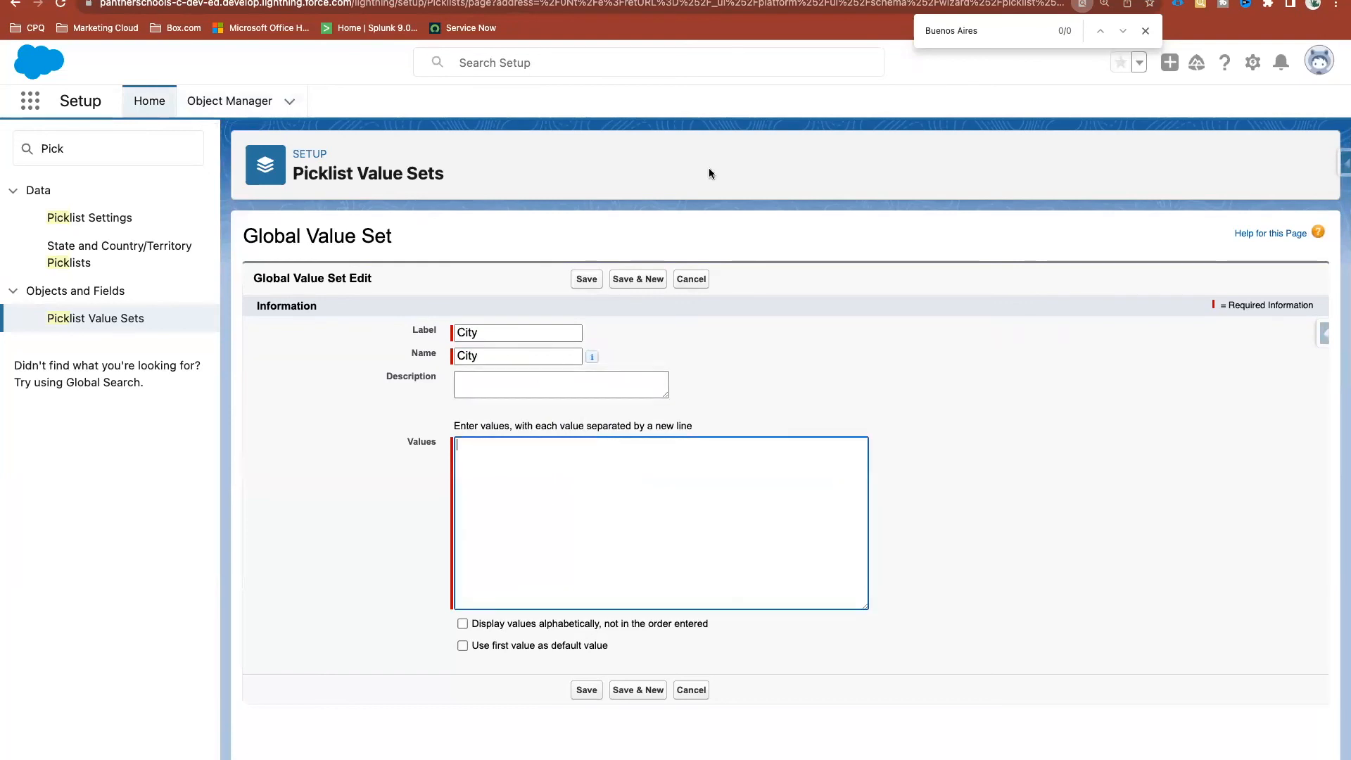
pyautogui.click(880, 1)
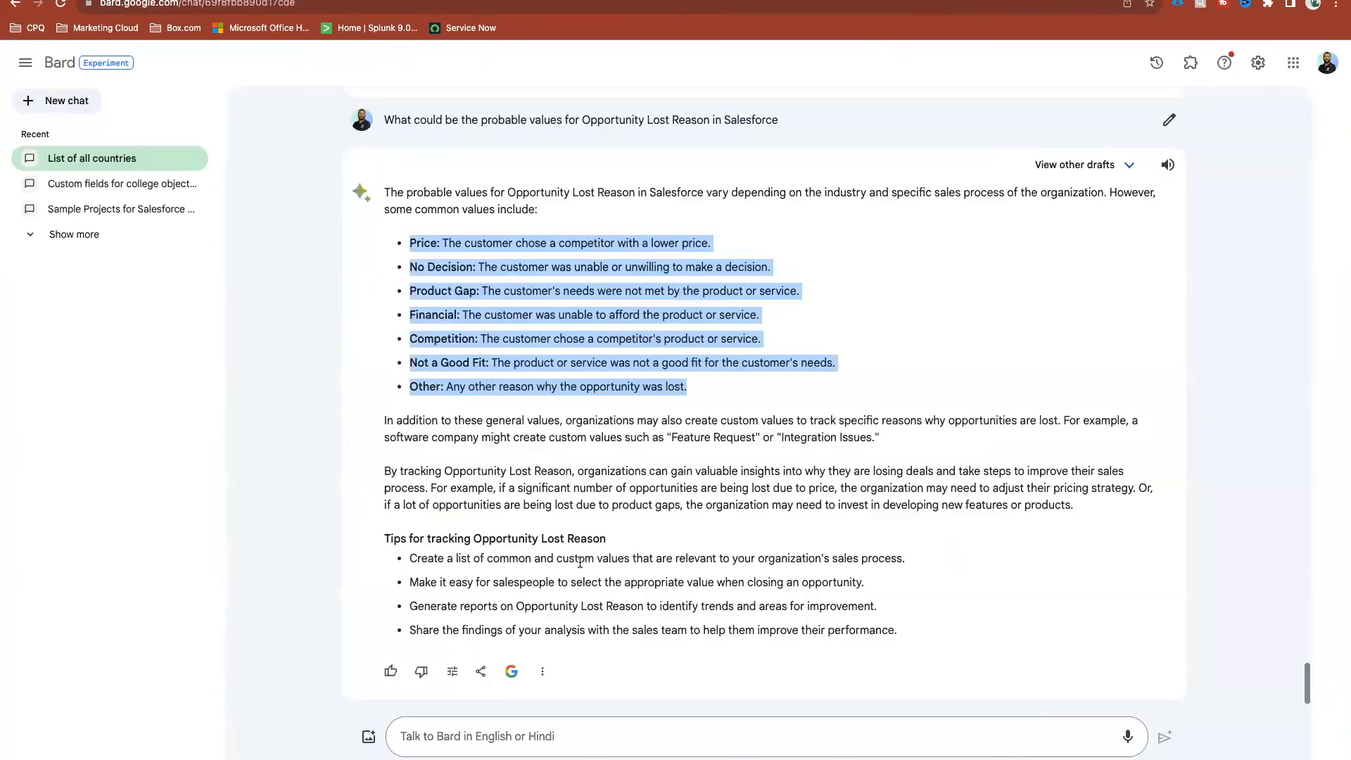
# Ask Bard to 'list all the citites of State Uttar Pradesh in India'
pyautogui.click(461, 740)
pyautogui.write('City')
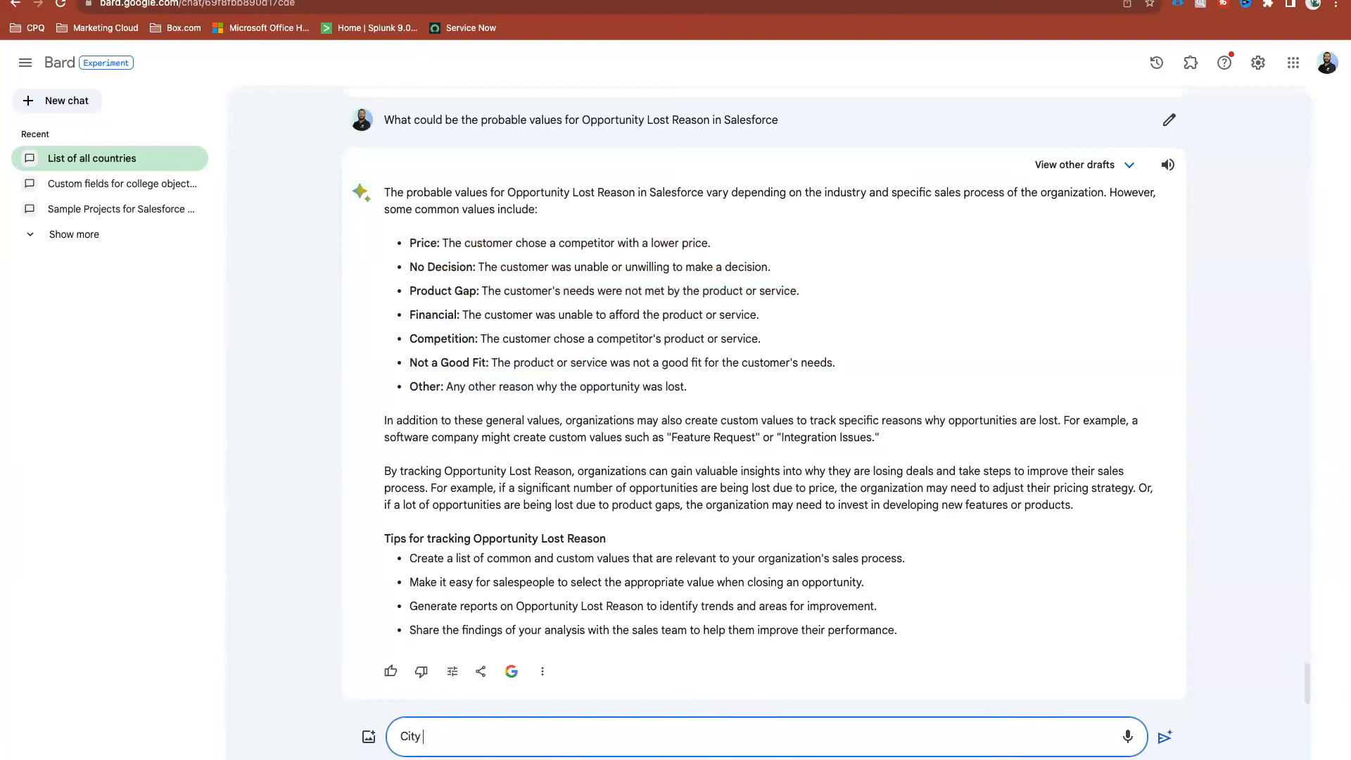
pyautogui.press('super+a')
pyautogui.press('BackSpace')
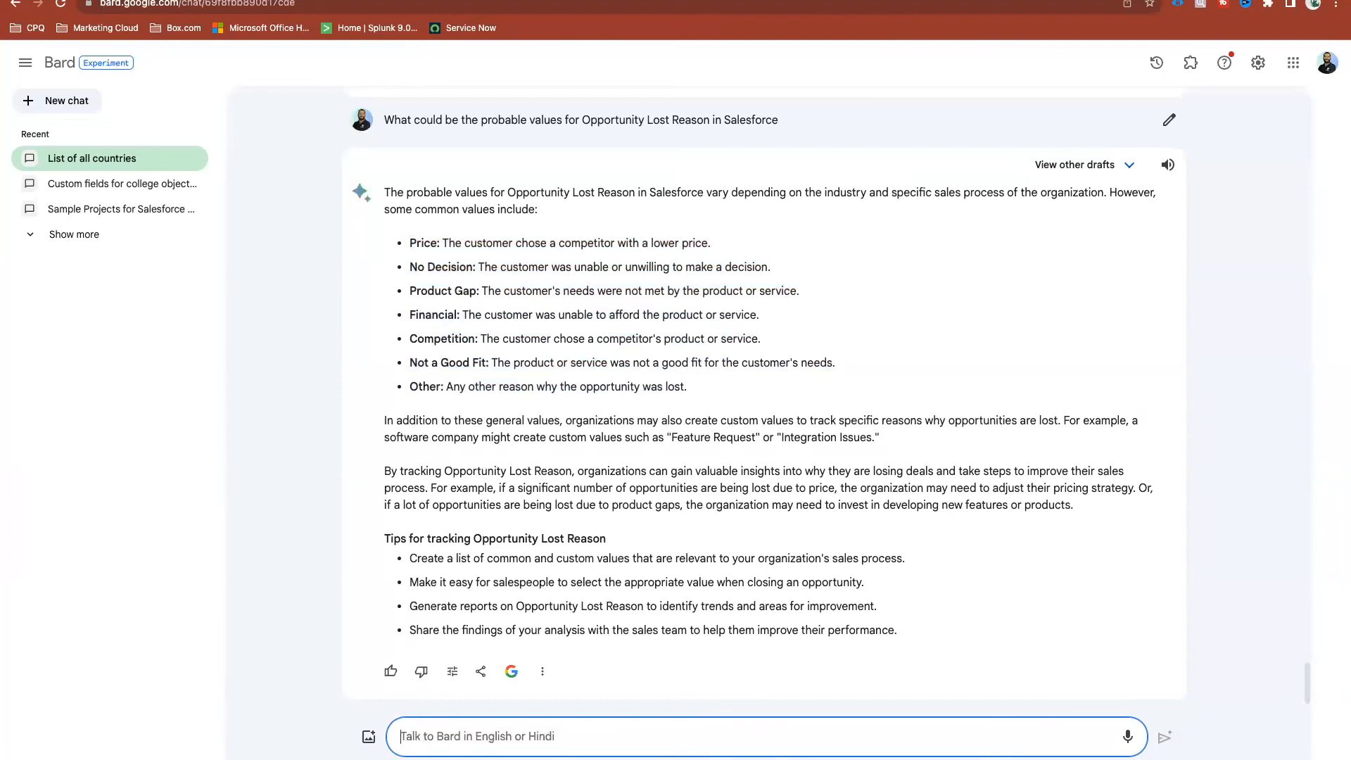
pyautogui.write('list all; t')
pyautogui.write('t')
pyautogui.write('the ')
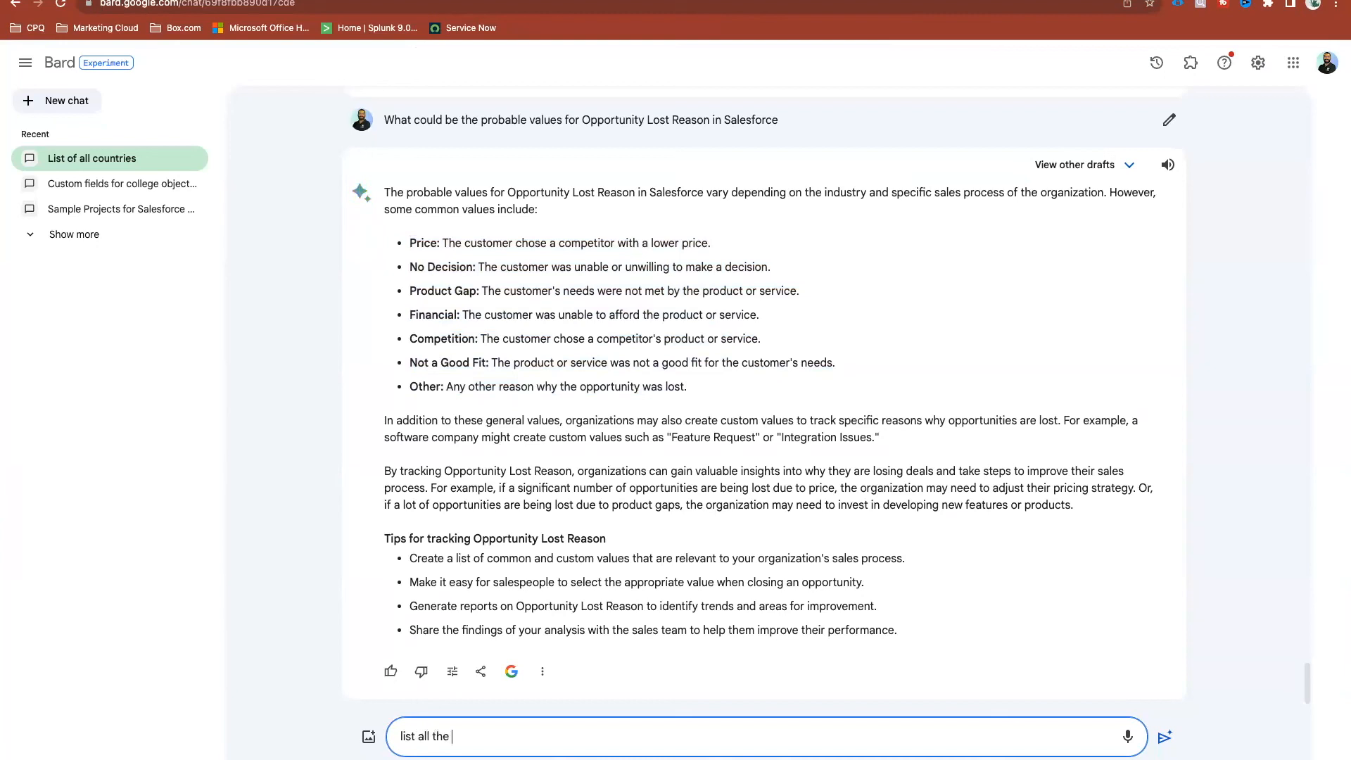
pyautogui.write('citites of State Uttar Prat')
pyautogui.write('esh in India')
pyautogui.hotkey('ctrl', 'a')
pyautogui.press('super+c')
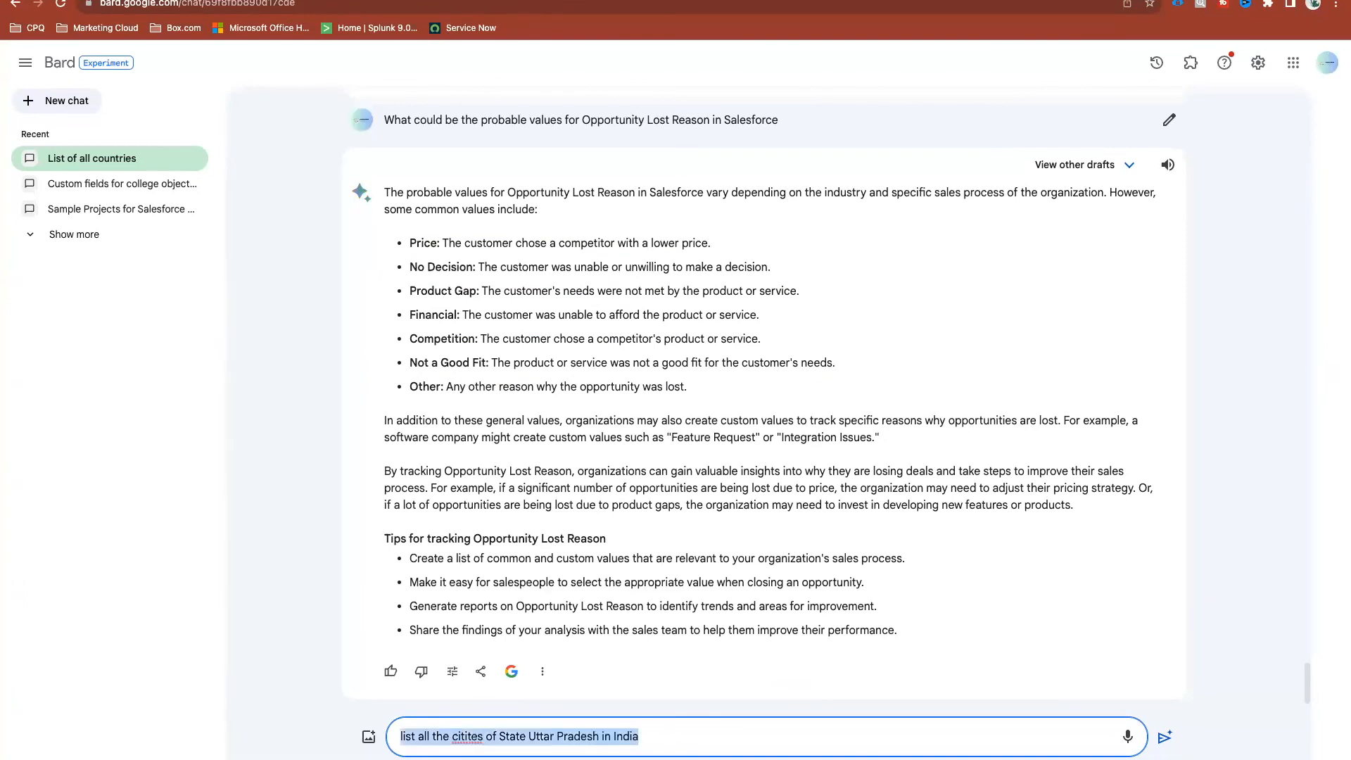
pyautogui.press('Return')
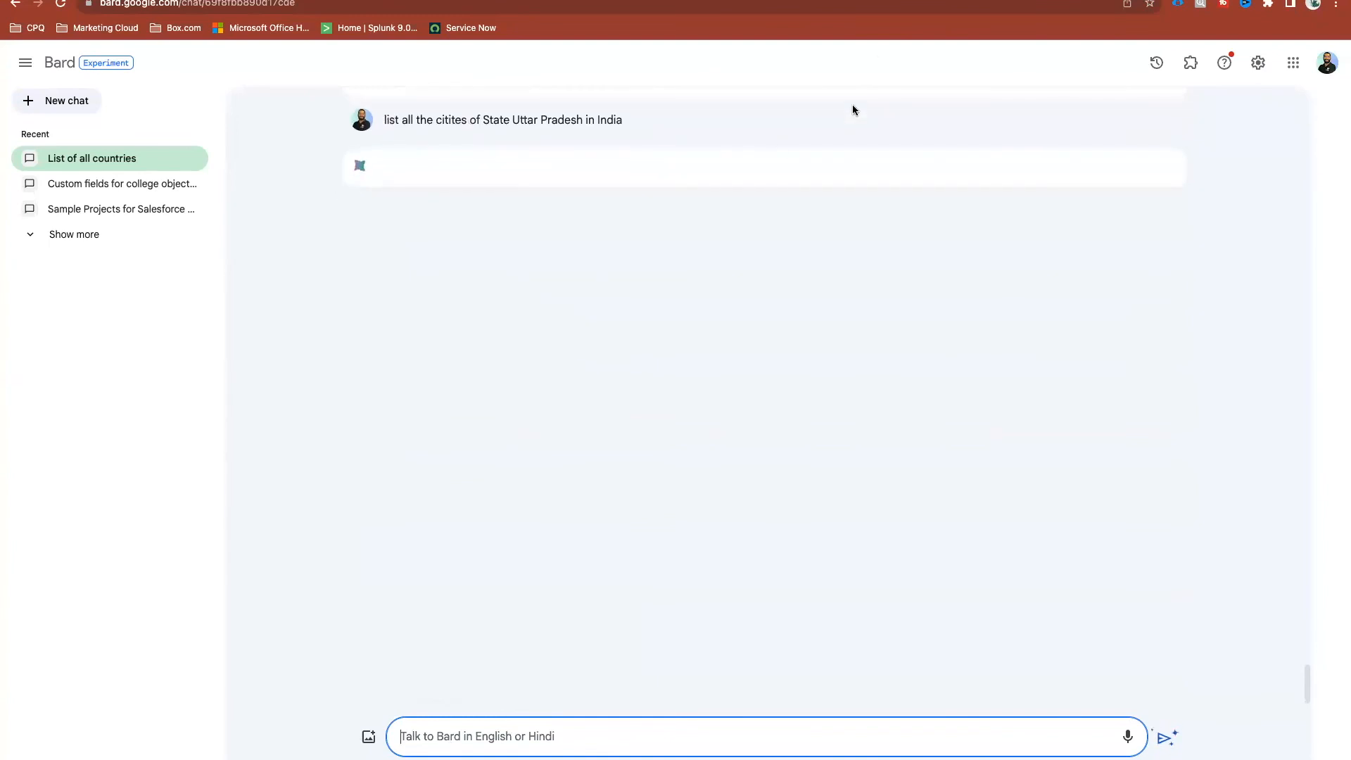
# Paste the same Uttar Pradesh question into a Google tab's search bar
pyautogui.click(563, 0)
pyautogui.click(507, 3)
pyautogui.press('super+v')
# Run the Google search for Uttar Pradesh cities and scroll through the results
pyautogui.press('Return')
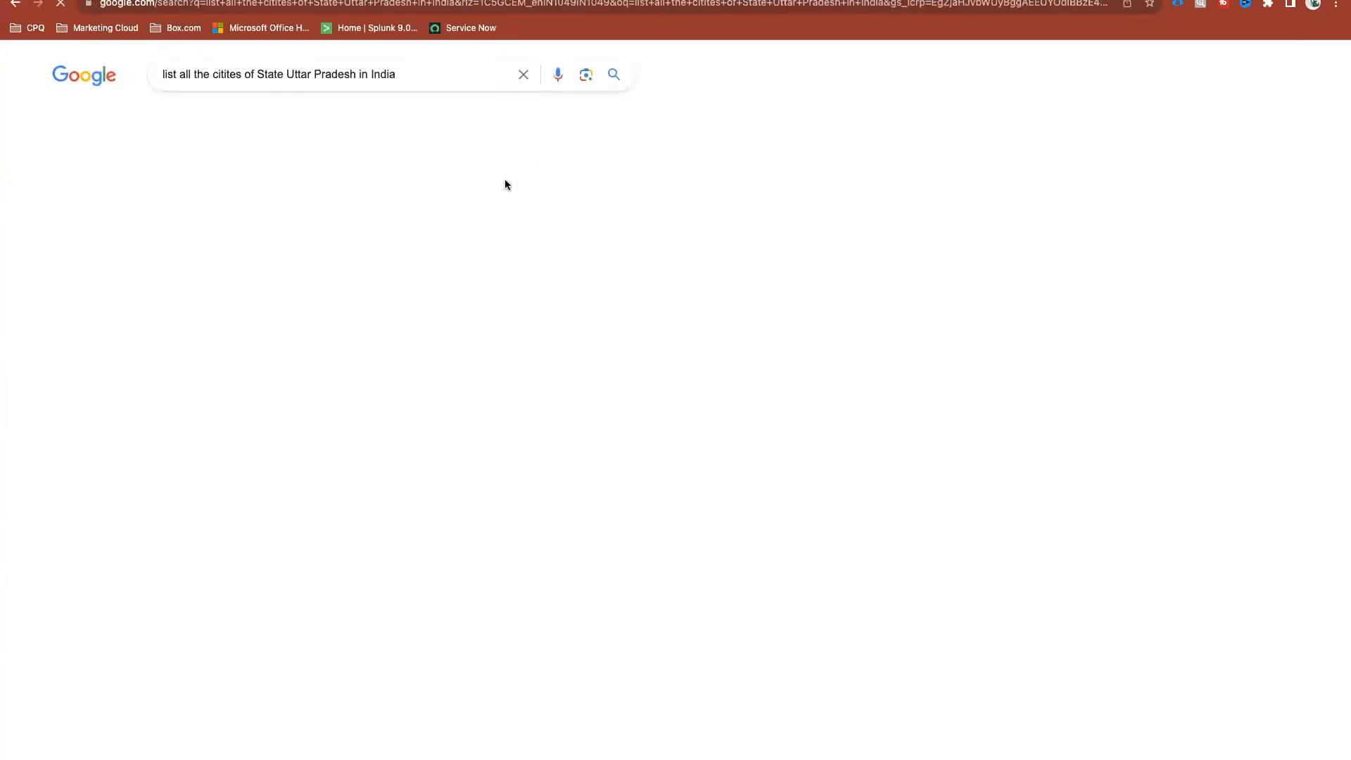
pyautogui.scroll(-2, 384, 489)
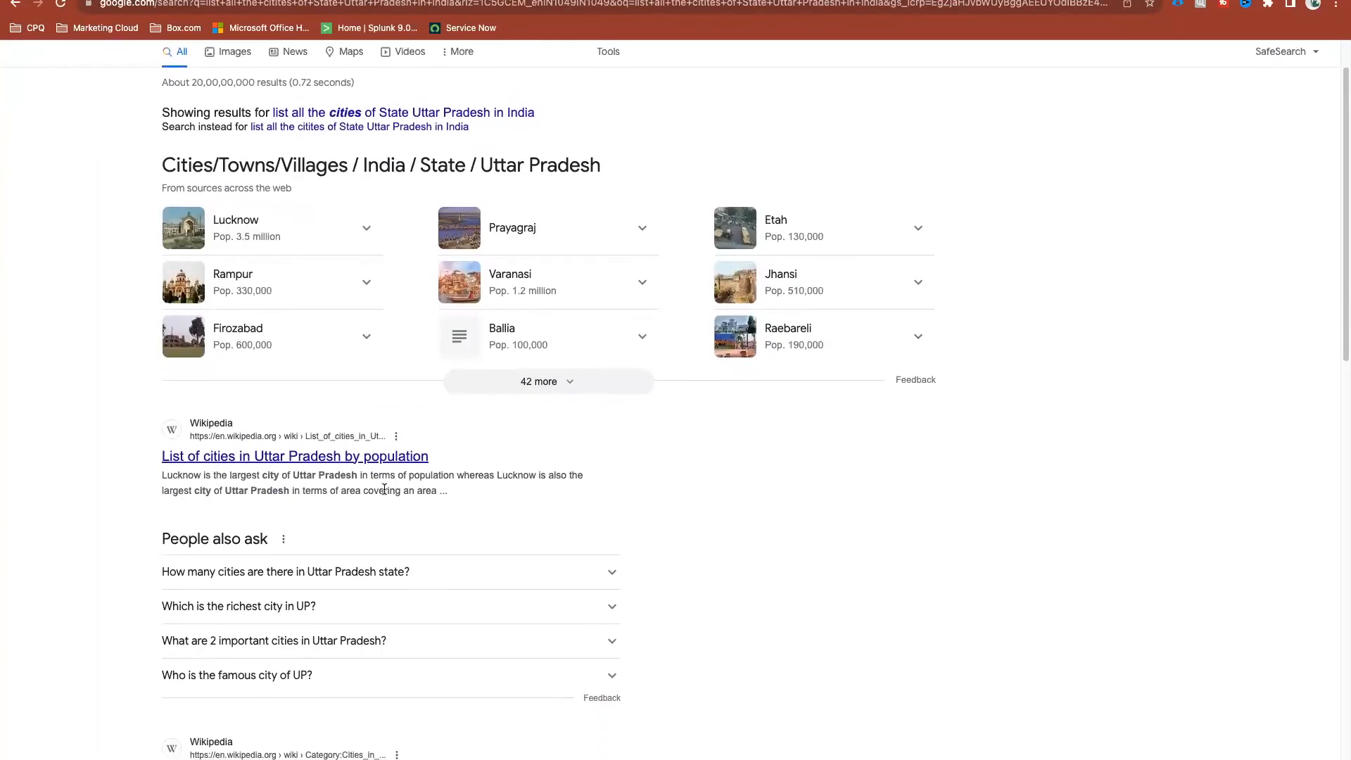
pyautogui.scroll(-5, 384, 489)
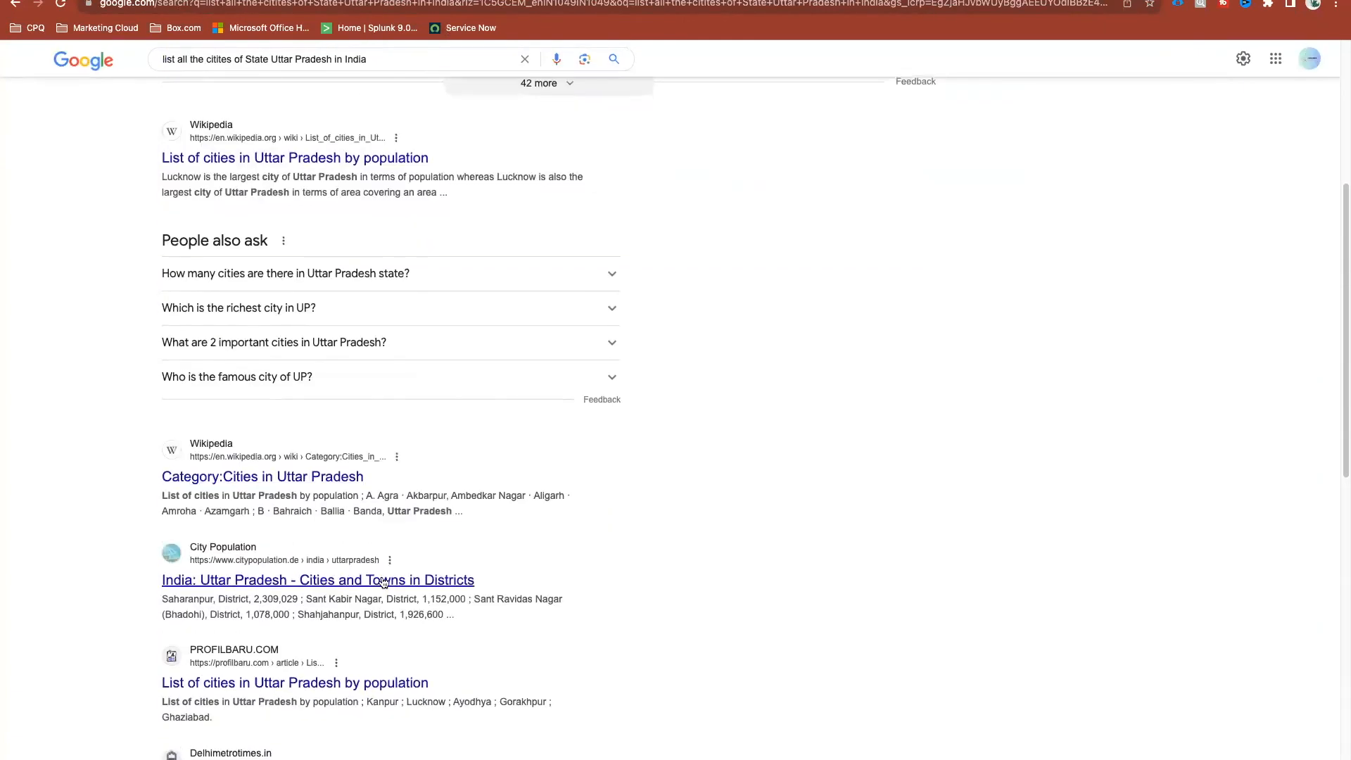
pyautogui.scroll(-4, 352, 687)
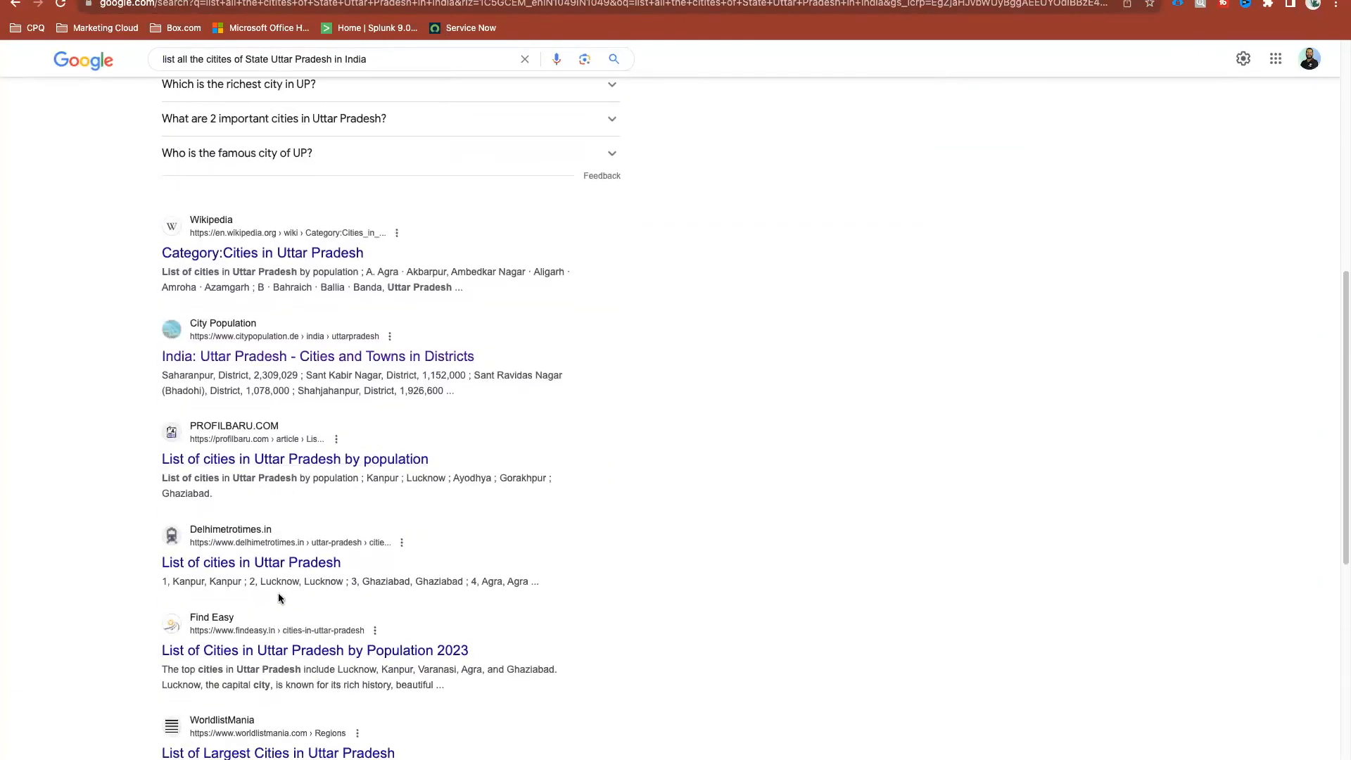
# On an Uttar Pradesh cities-by-population page, select the districts table and top rows of the cities table
pyautogui.click(507, 0)
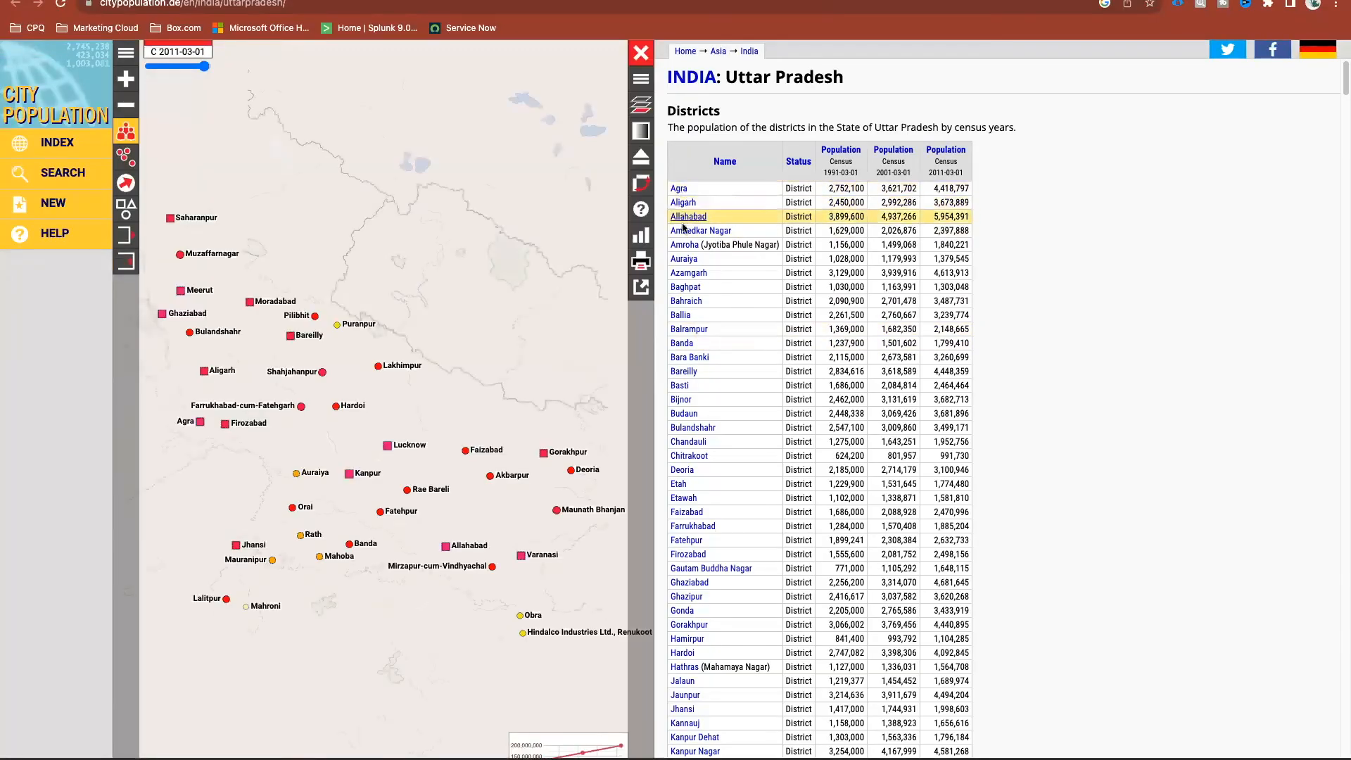
pyautogui.scroll(-12, 766, 296)
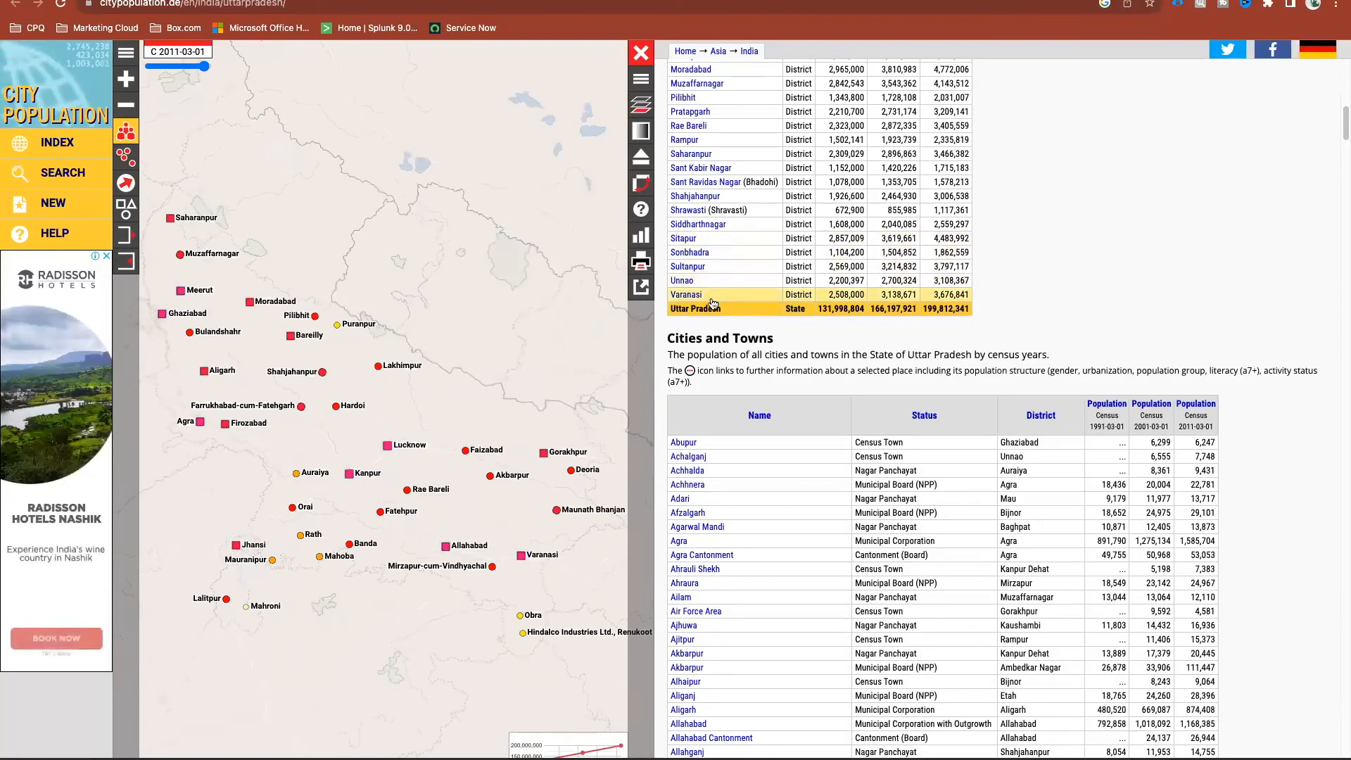
pyautogui.moveTo(711, 295); pyautogui.dragTo(665, 59)
pyautogui.scroll(10, 832, 321)
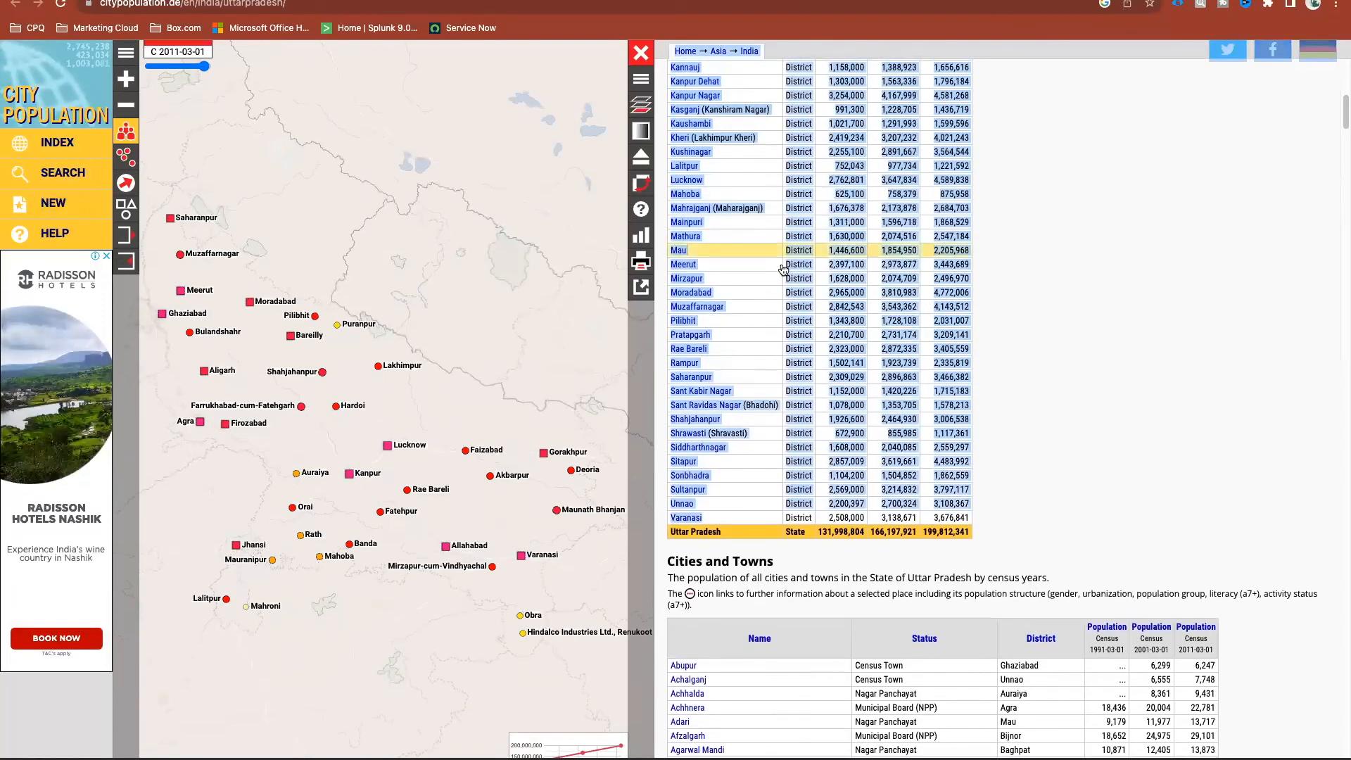
pyautogui.moveTo(832, 321); pyautogui.dragTo(918, 3)
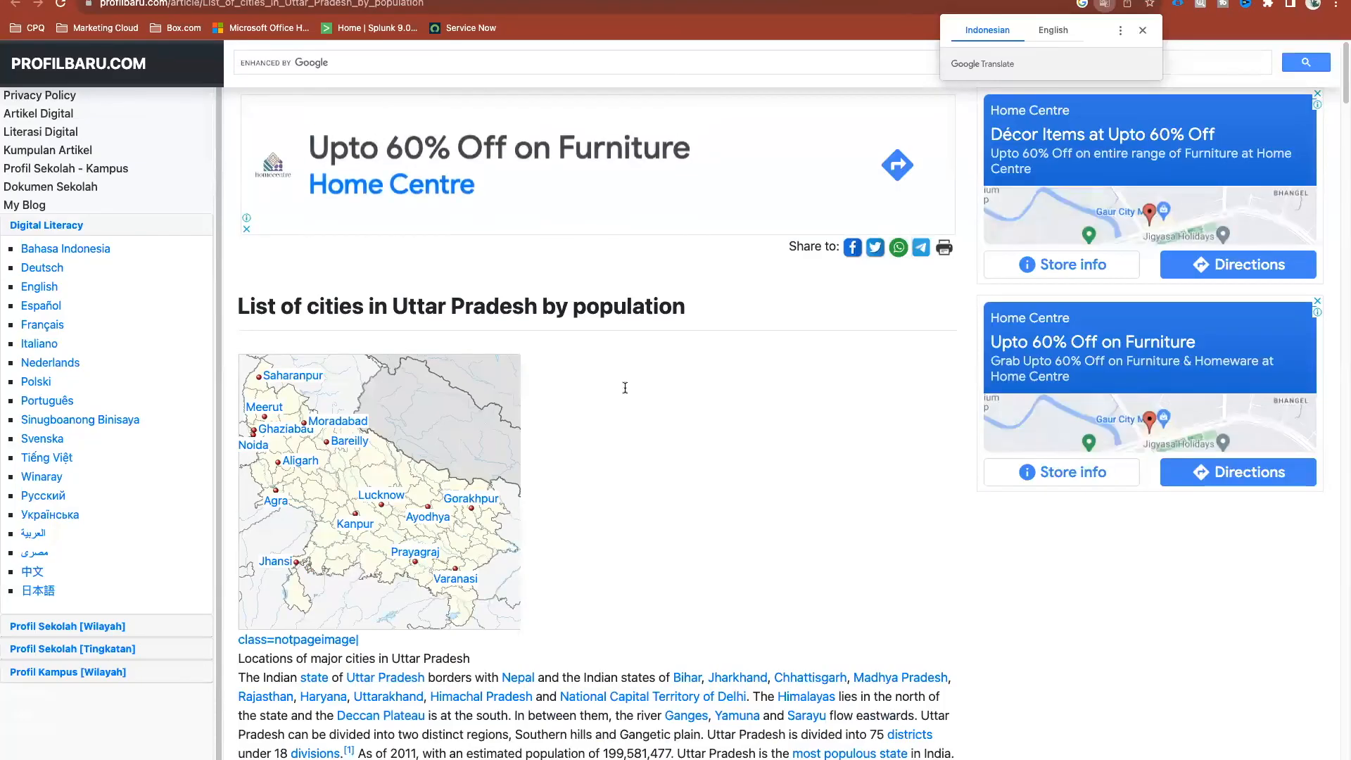
pyautogui.scroll(-8, 718, 195)
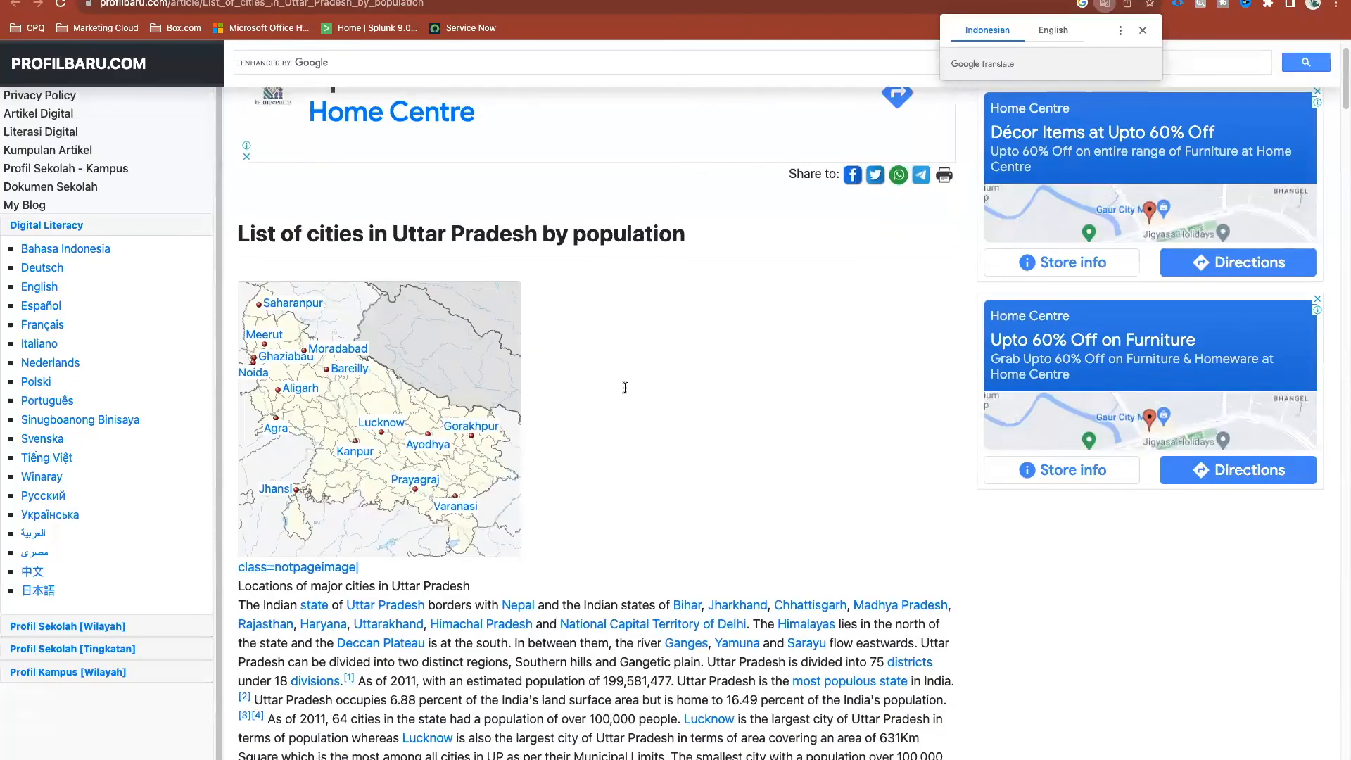
pyautogui.scroll(-2, 718, 195)
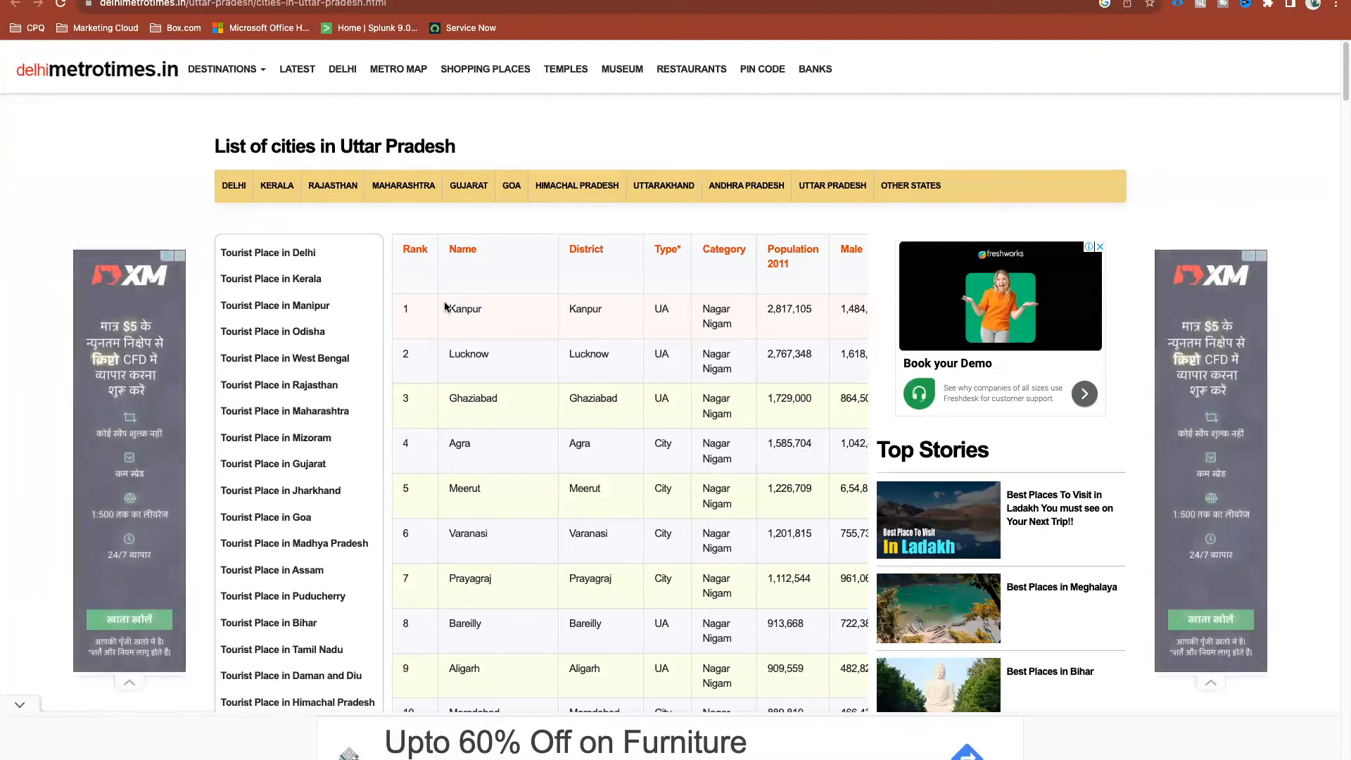
pyautogui.moveTo(448, 308); pyautogui.dragTo(519, 636)
pyautogui.scroll(-20, 519, 636)
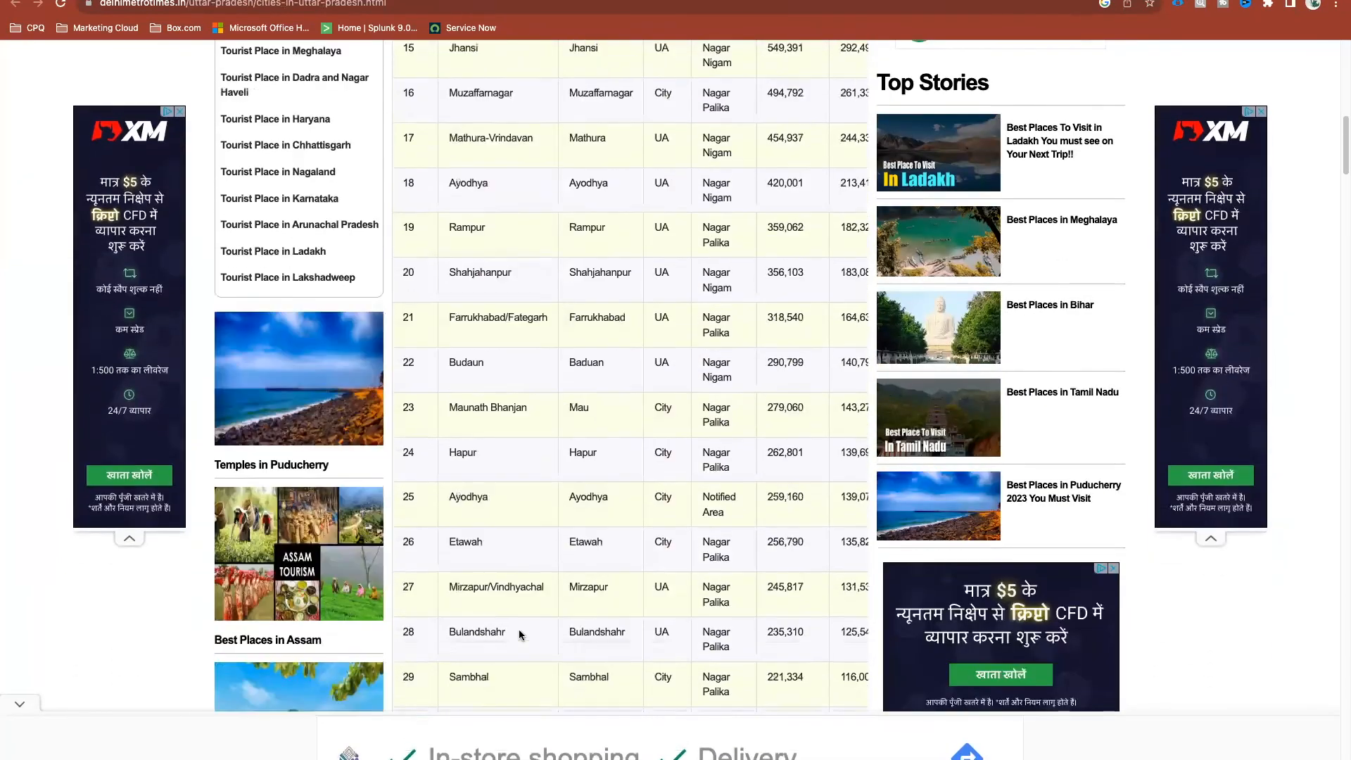
pyautogui.scroll(-20, 519, 635)
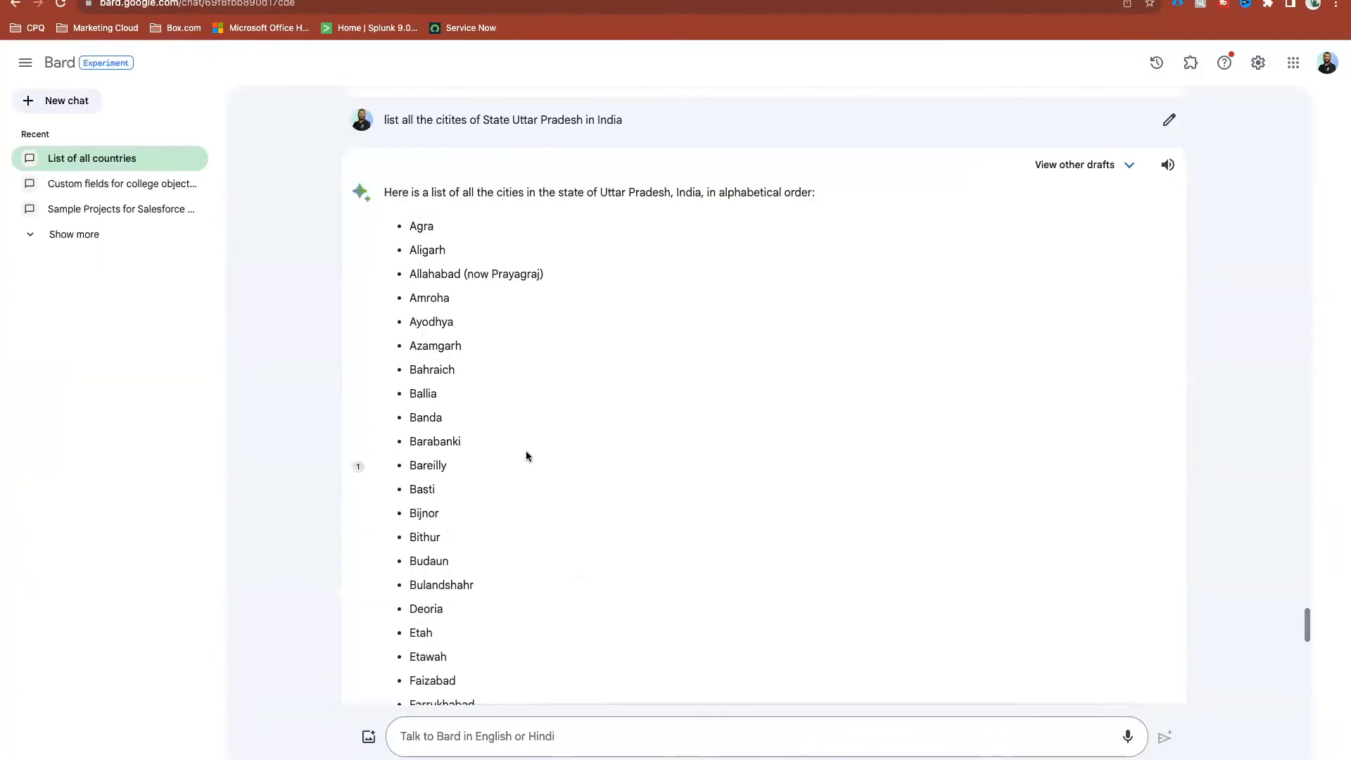
# Copy Bard's Uttar Pradesh city list, Agra through Varanasi, into the City value set's Values box
pyautogui.moveTo(410, 223); pyautogui.dragTo(455, 505)
pyautogui.scroll(-6, 493, 676)
pyautogui.scroll(-8, 451, 686)
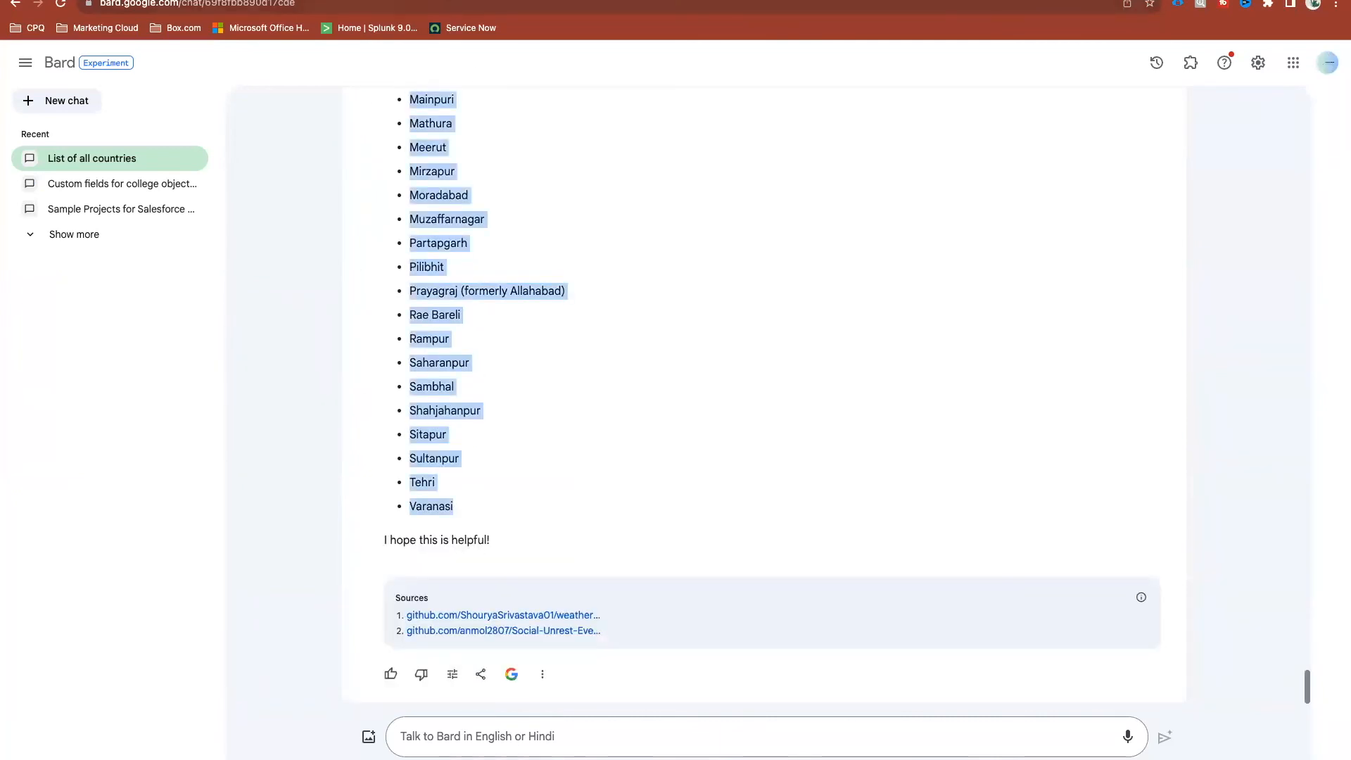
pyautogui.hotkey('ctrl', 'Tab')
pyautogui.click(492, 466)
pyautogui.press('super+v')
pyautogui.scroll(20, 563, 516)
# Save the 56-value City value set, then start a new field on the Employee object
pyautogui.click(586, 279)
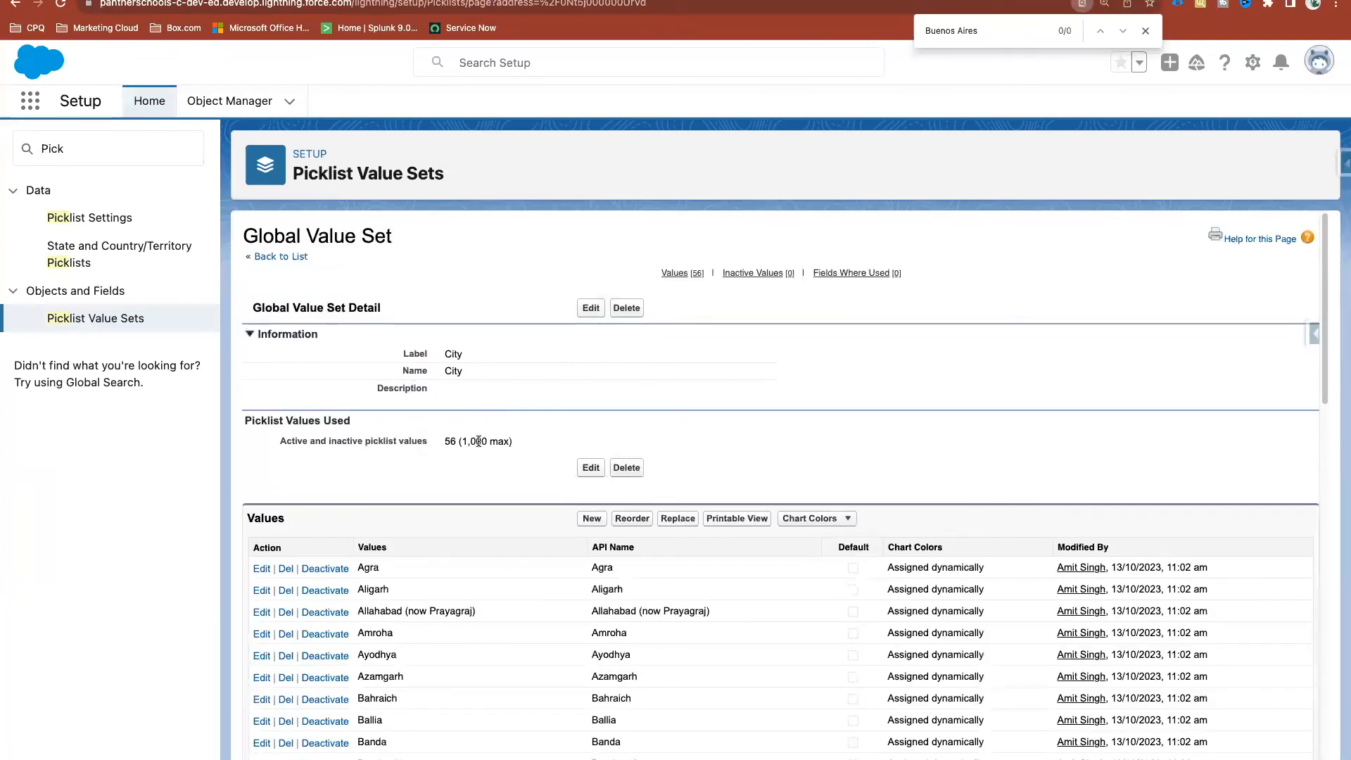
pyautogui.click(229, 102)
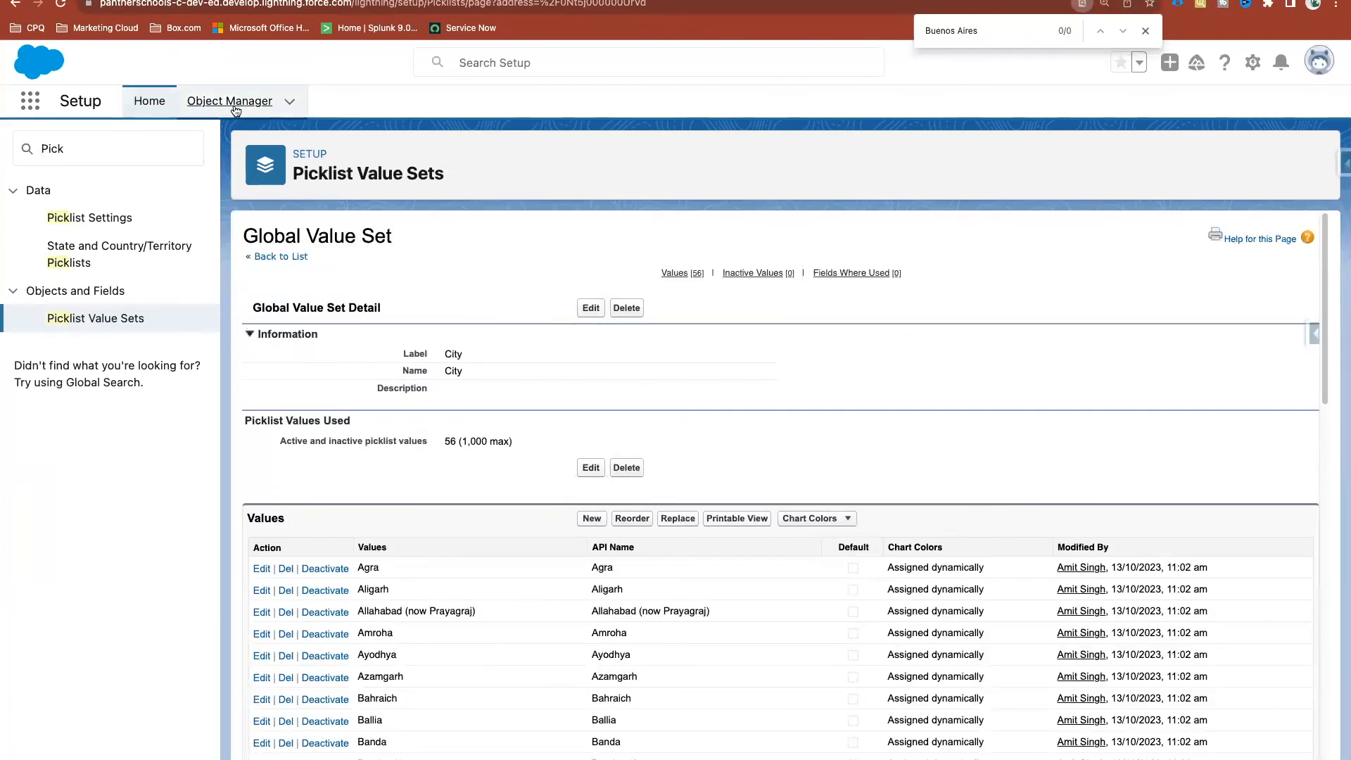
pyautogui.click(995, 158)
pyautogui.write('Emplo')
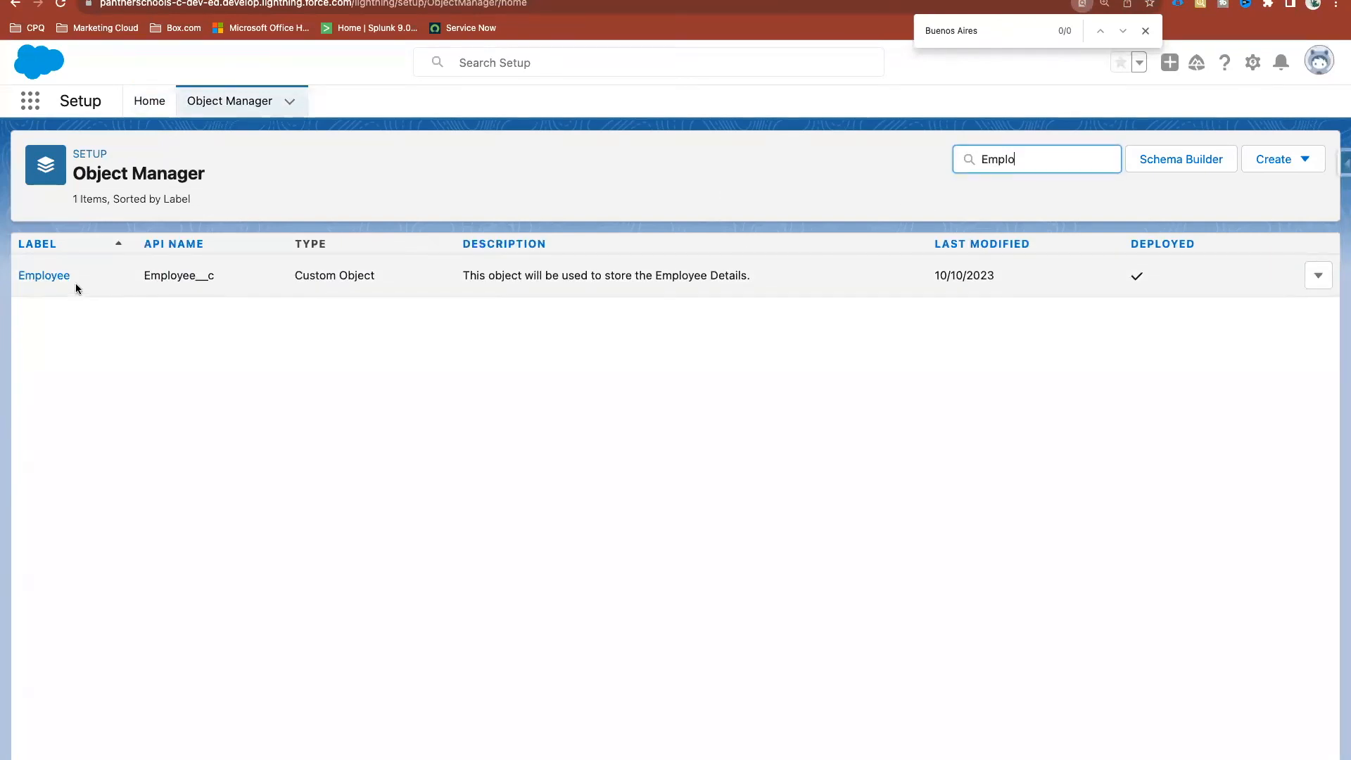
pyautogui.click(53, 275)
pyautogui.click(50, 275)
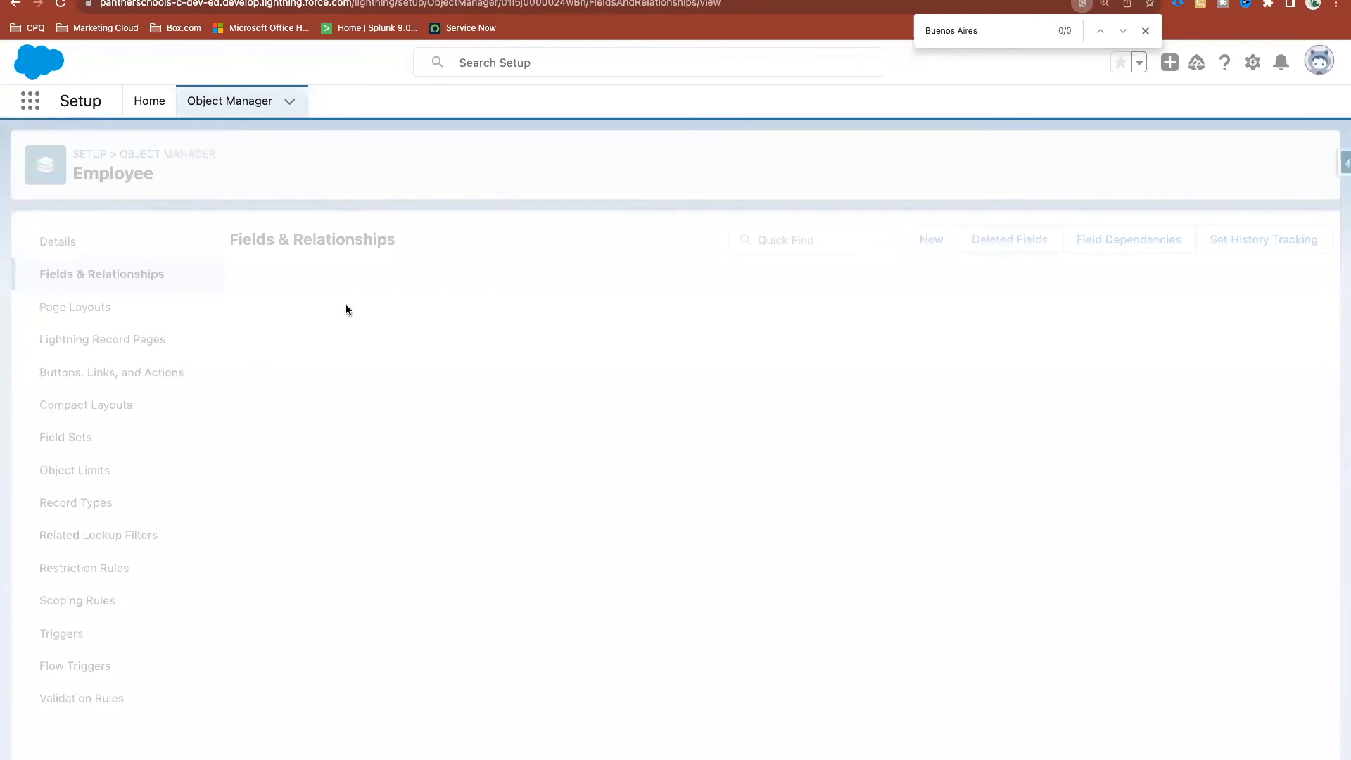
pyautogui.click(930, 240)
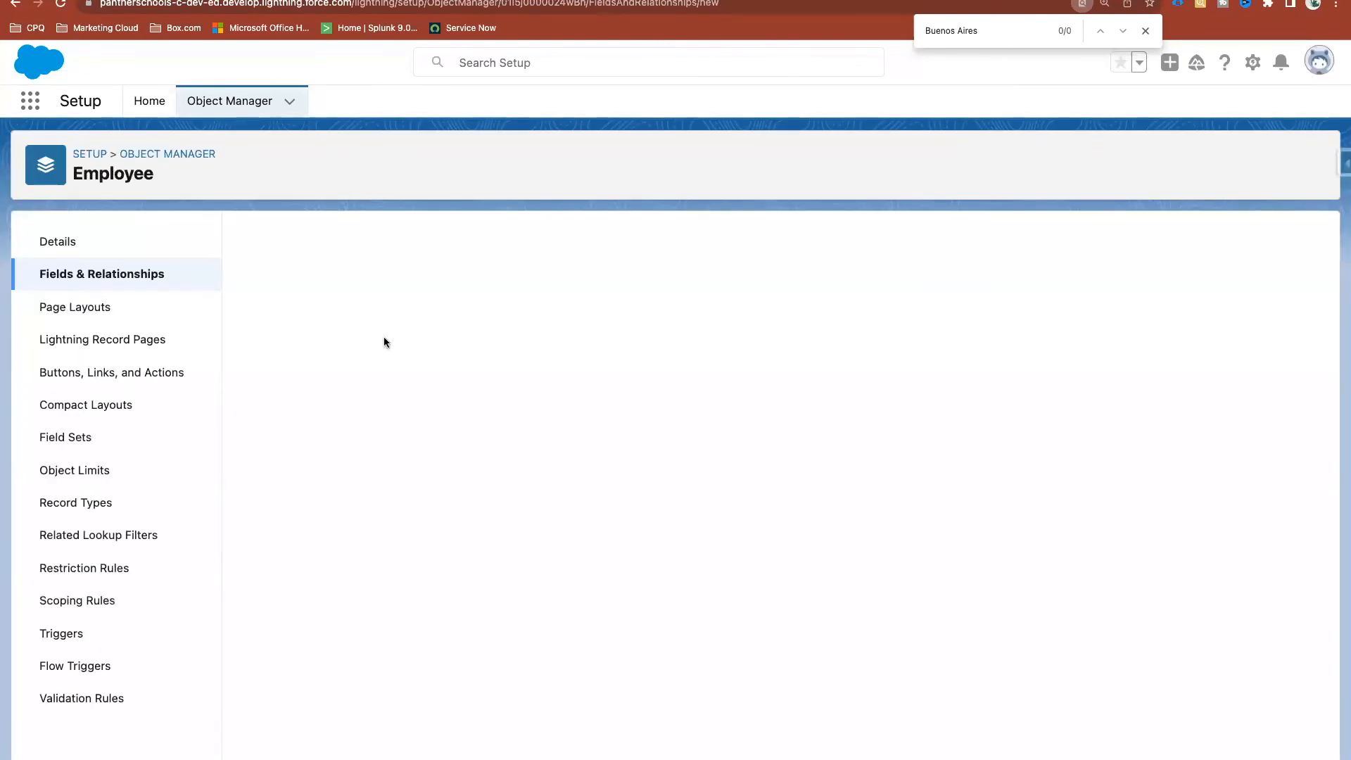
# Define a City picklist field whose values come from the City global value set
pyautogui.scroll(-6, 353, 594)
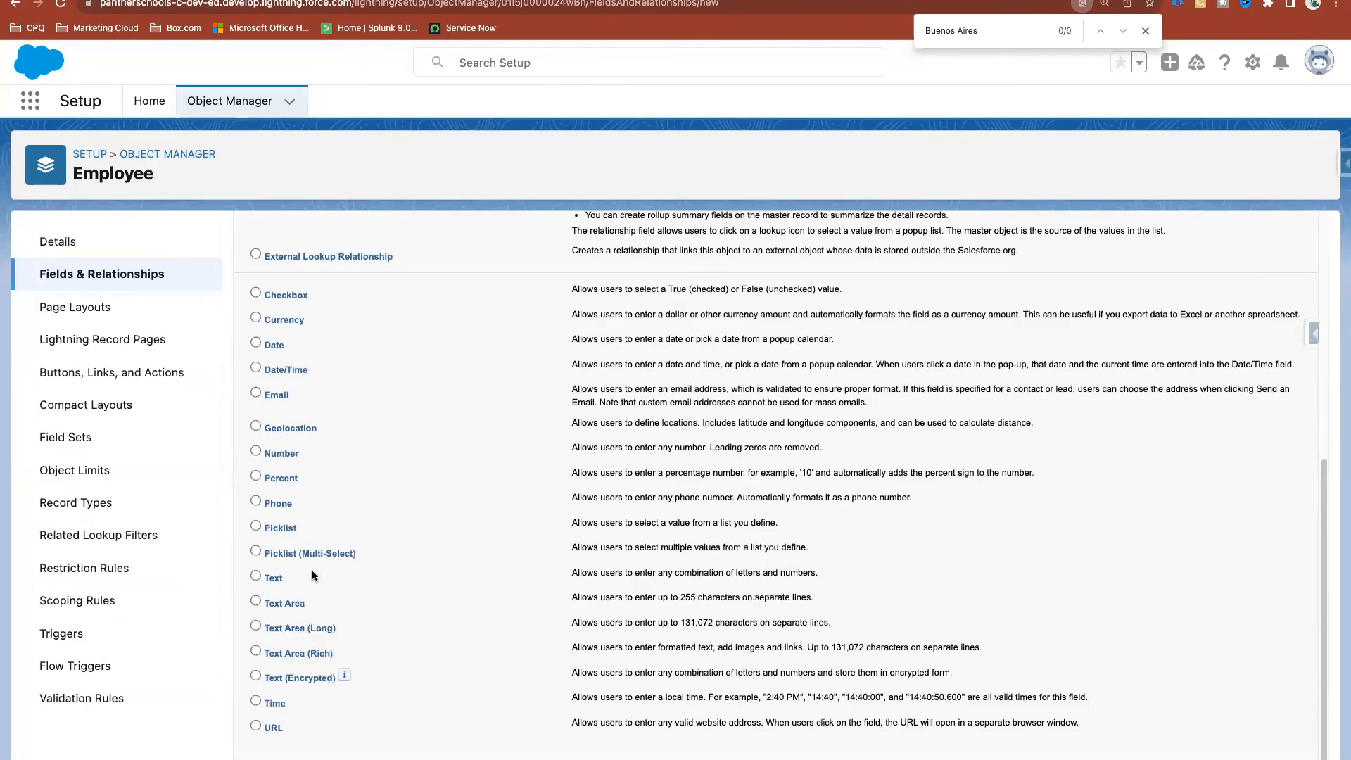
pyautogui.click(270, 528)
pyautogui.click(470, 364)
pyautogui.write('Ci')
pyautogui.click(509, 392)
pyautogui.click(648, 384)
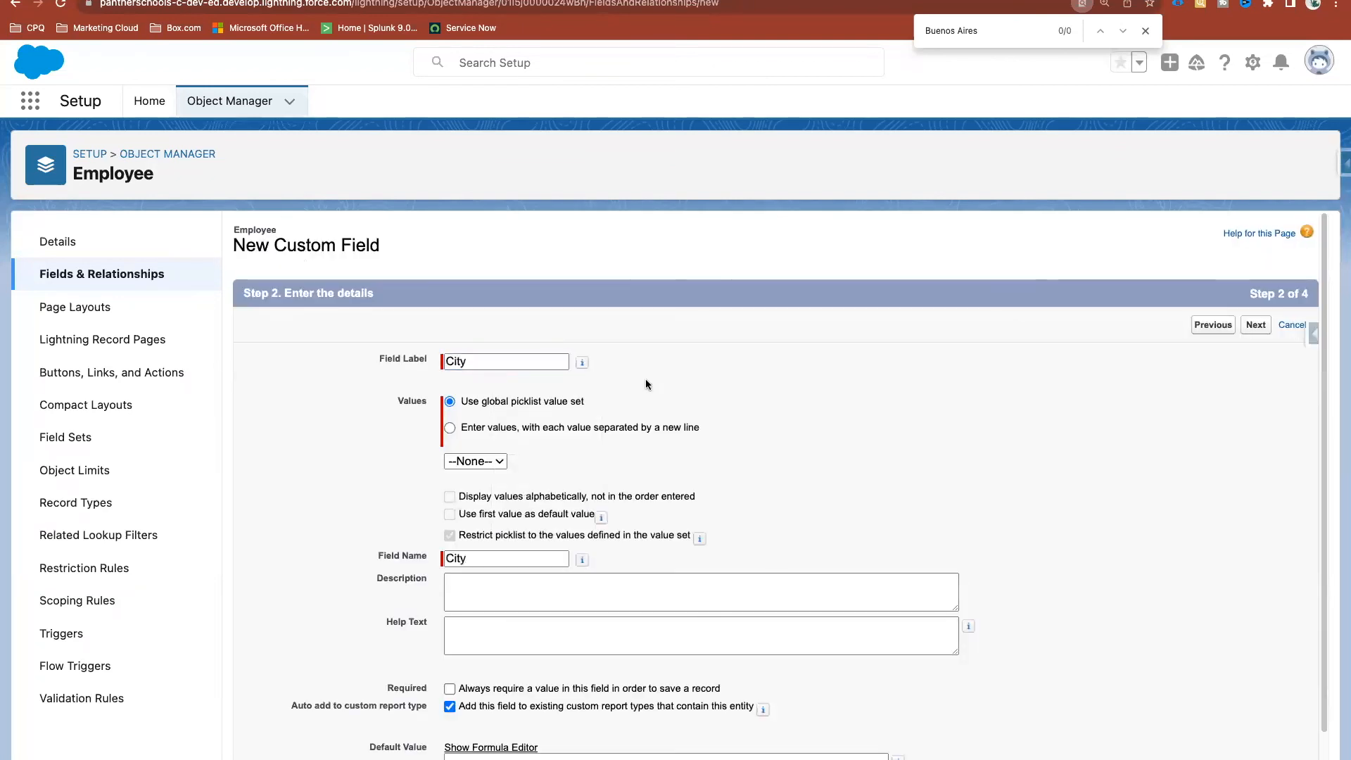
pyautogui.click(481, 459)
pyautogui.click(473, 481)
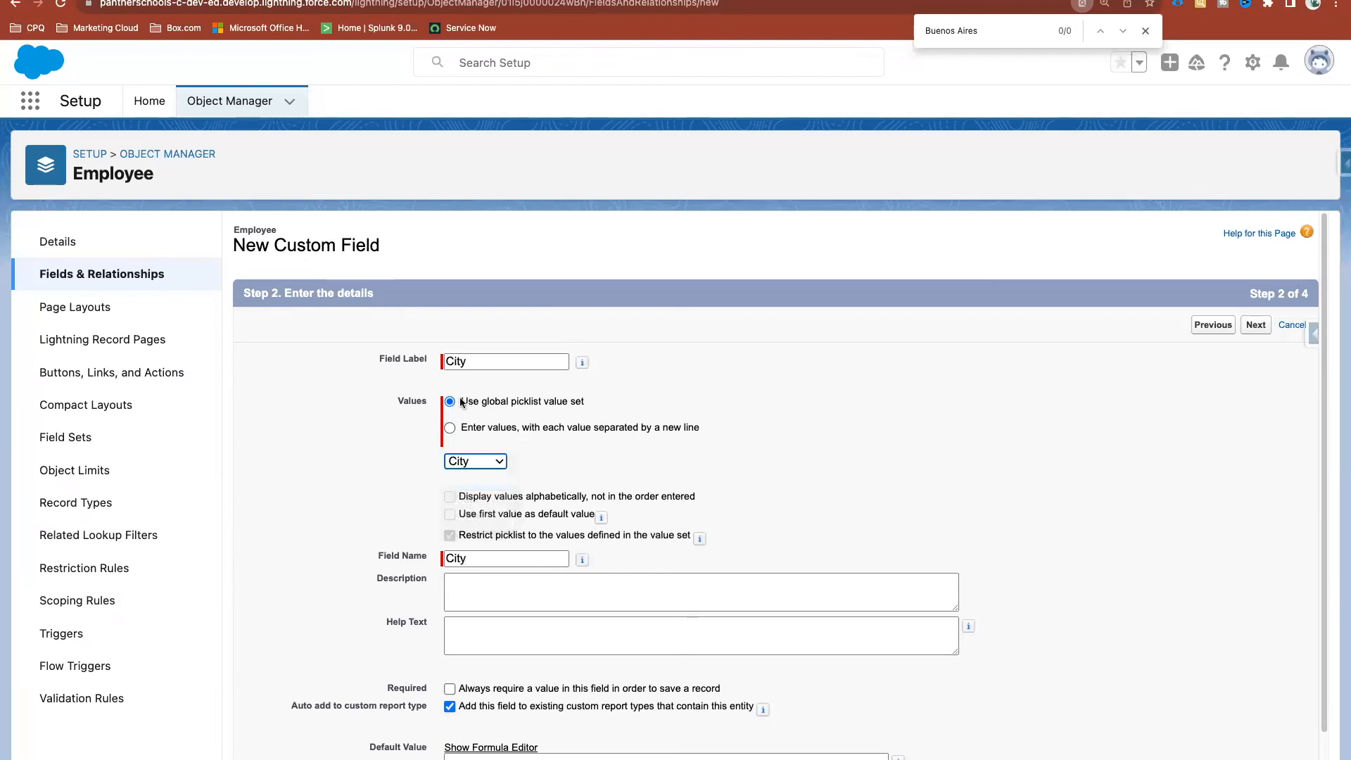
pyautogui.moveTo(461, 401); pyautogui.dragTo(599, 402)
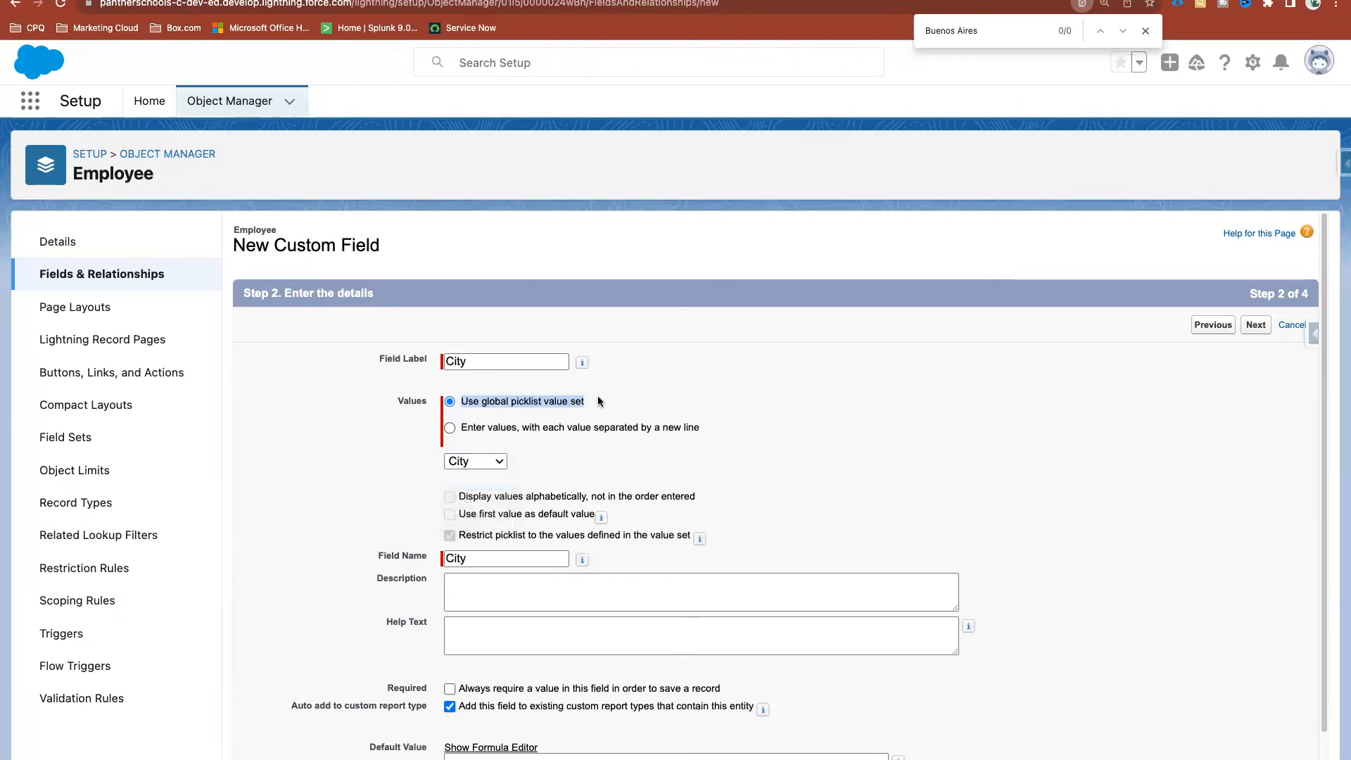
# Save the City__c field onto the Employee Layout and go to Employee's field dependencies
pyautogui.click(1256, 325)
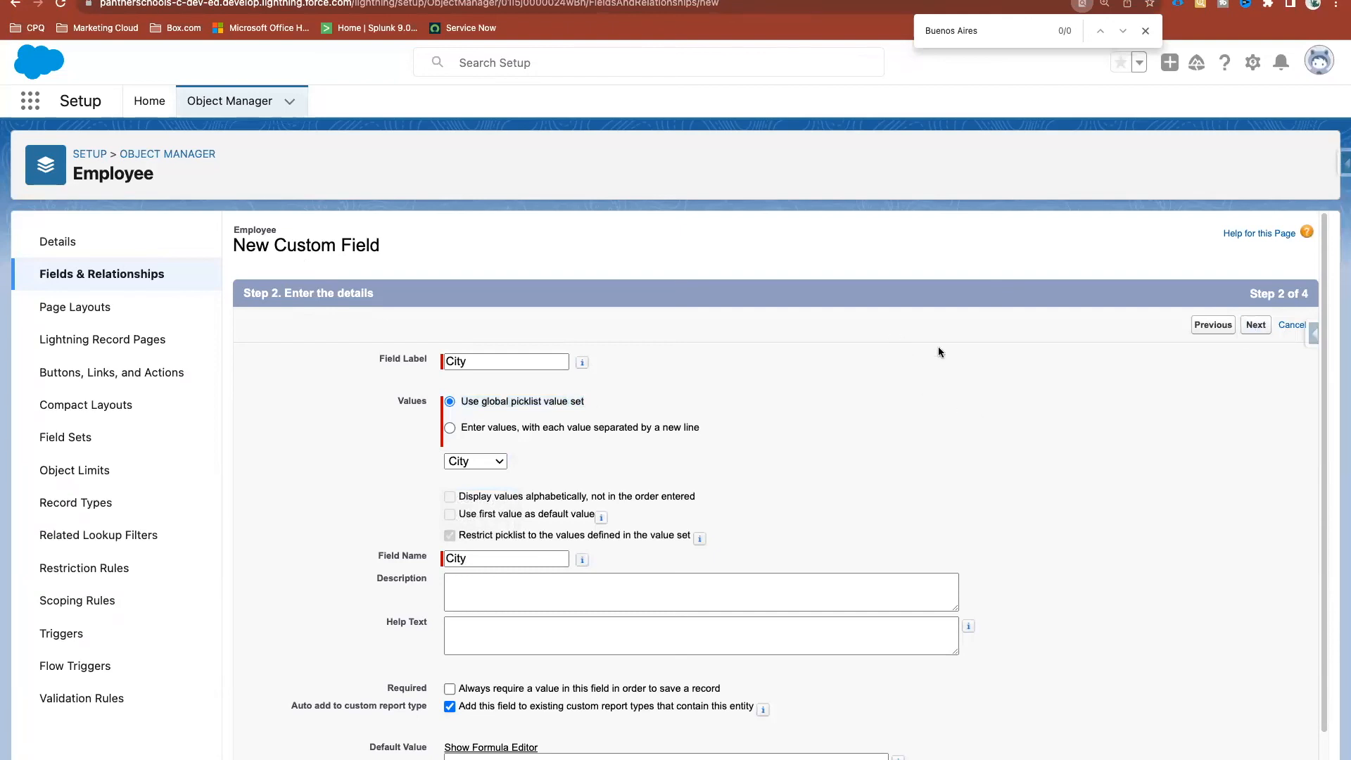
pyautogui.click(1256, 325)
pyautogui.click(1251, 328)
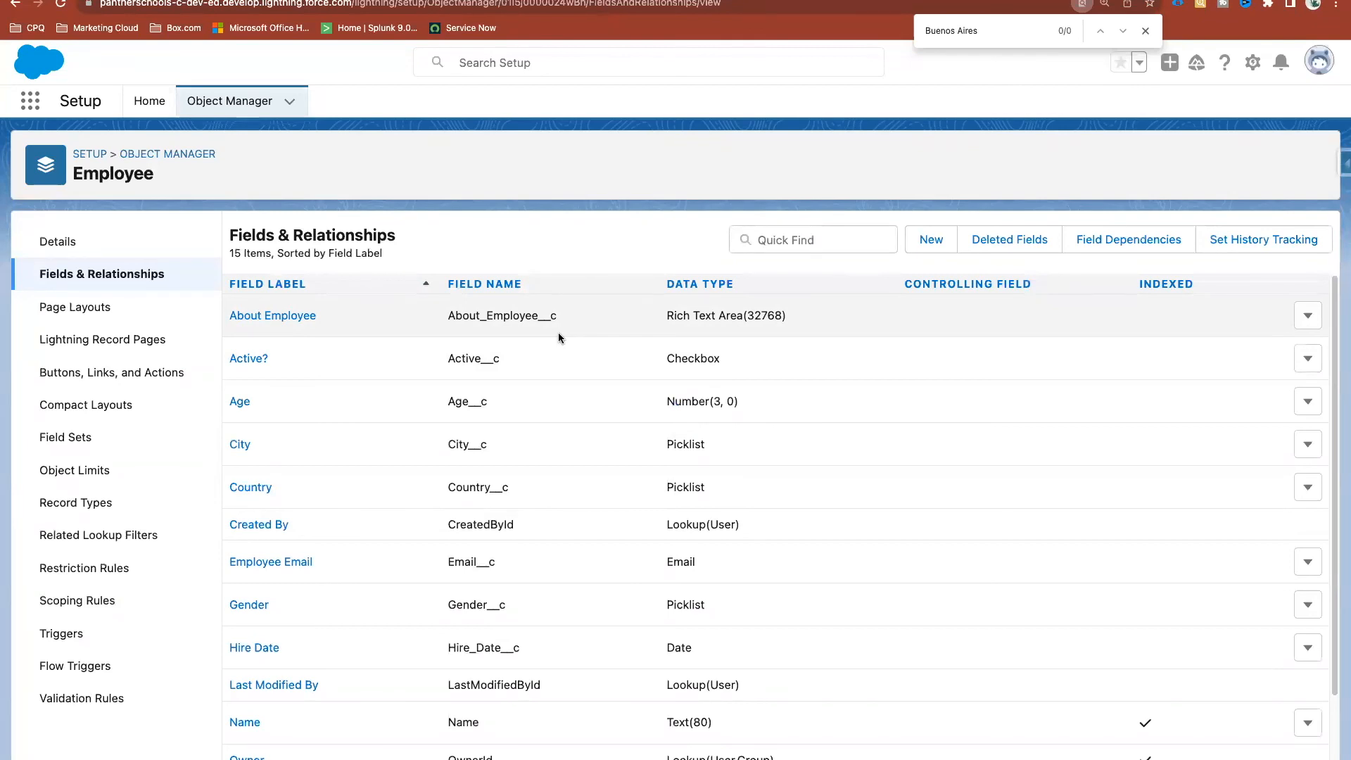
pyautogui.click(1114, 240)
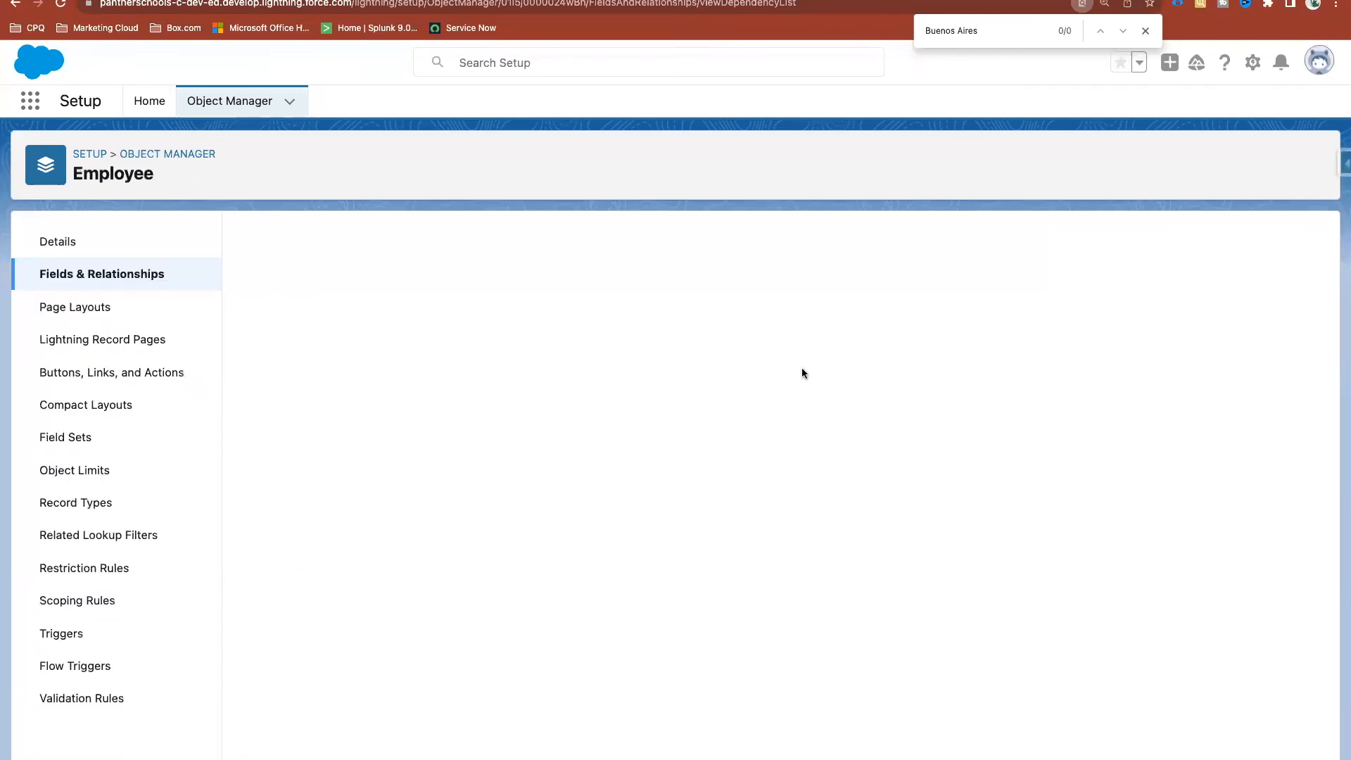
# Create a new field dependency with State as controlling field and City as dependent
pyautogui.click(588, 318)
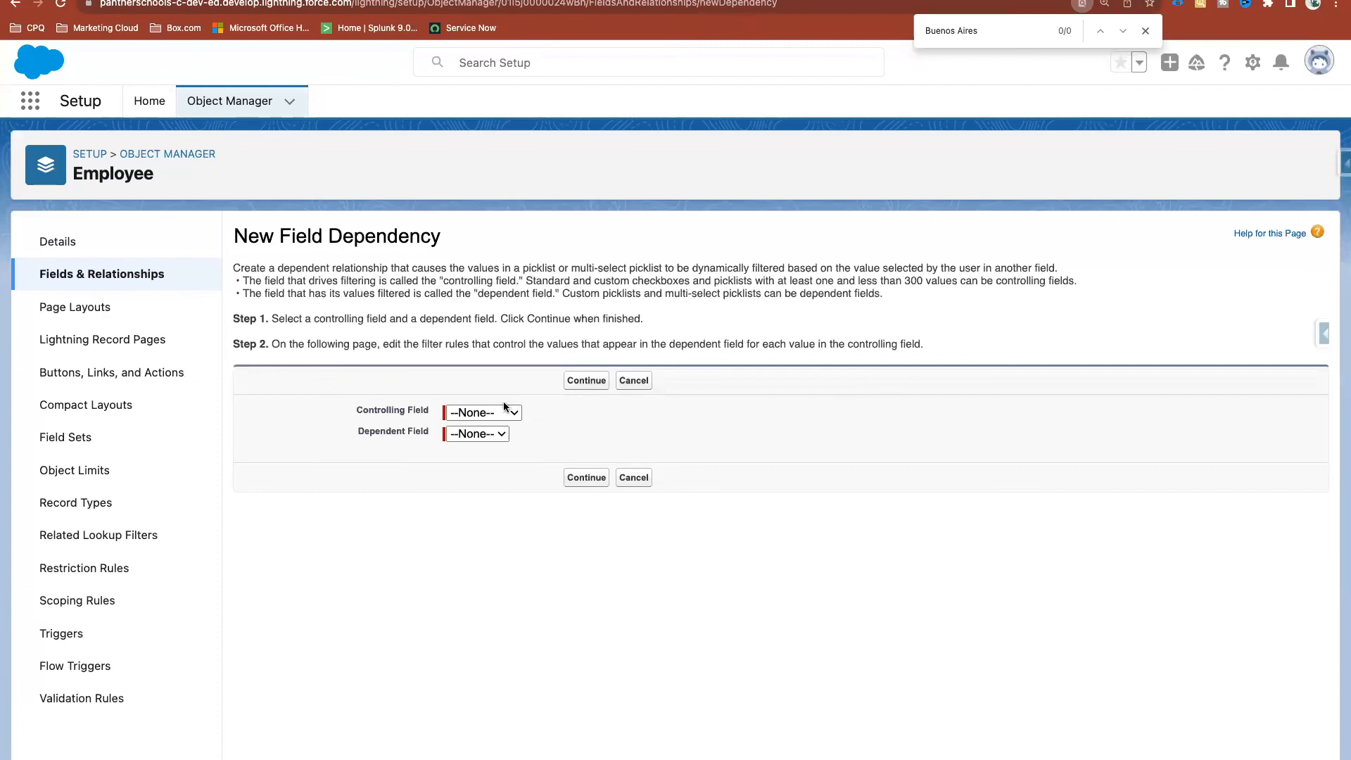
pyautogui.click(484, 413)
pyautogui.click(480, 523)
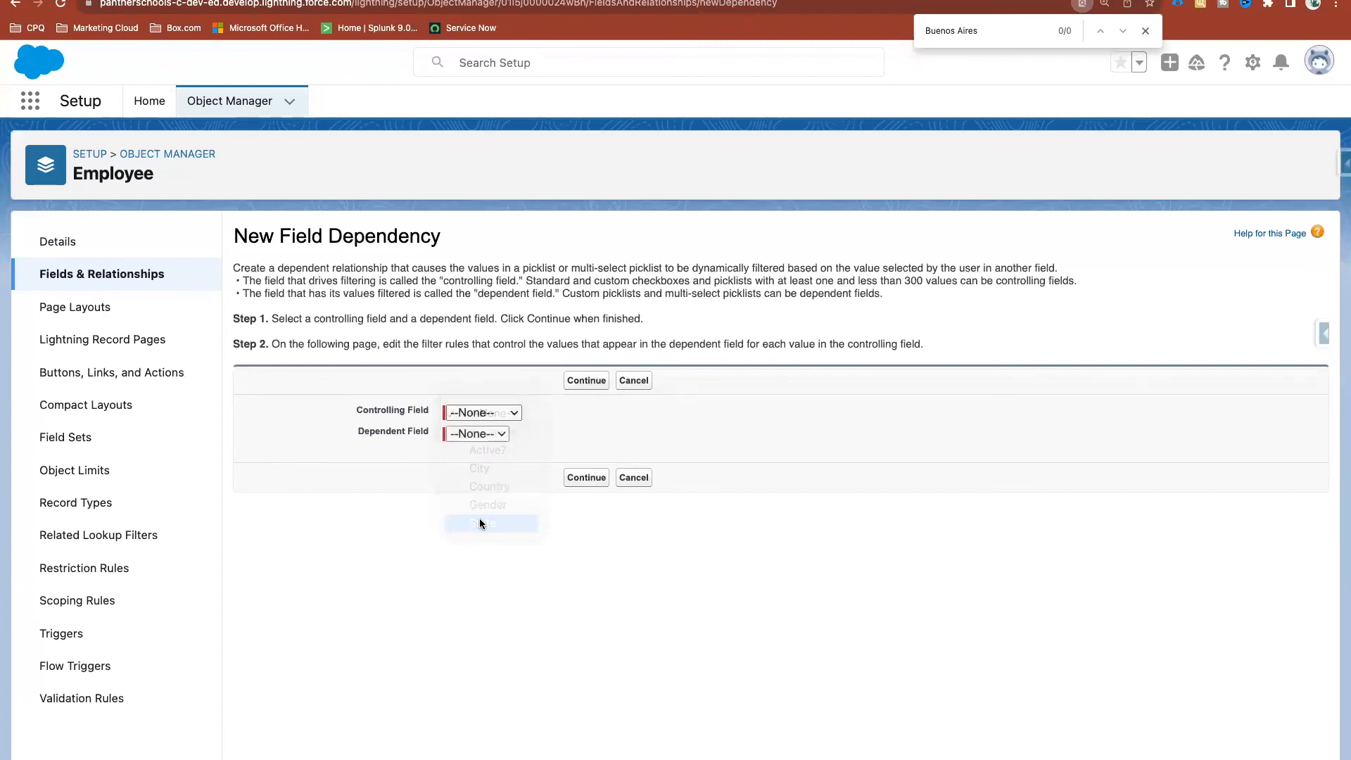
pyautogui.click(479, 436)
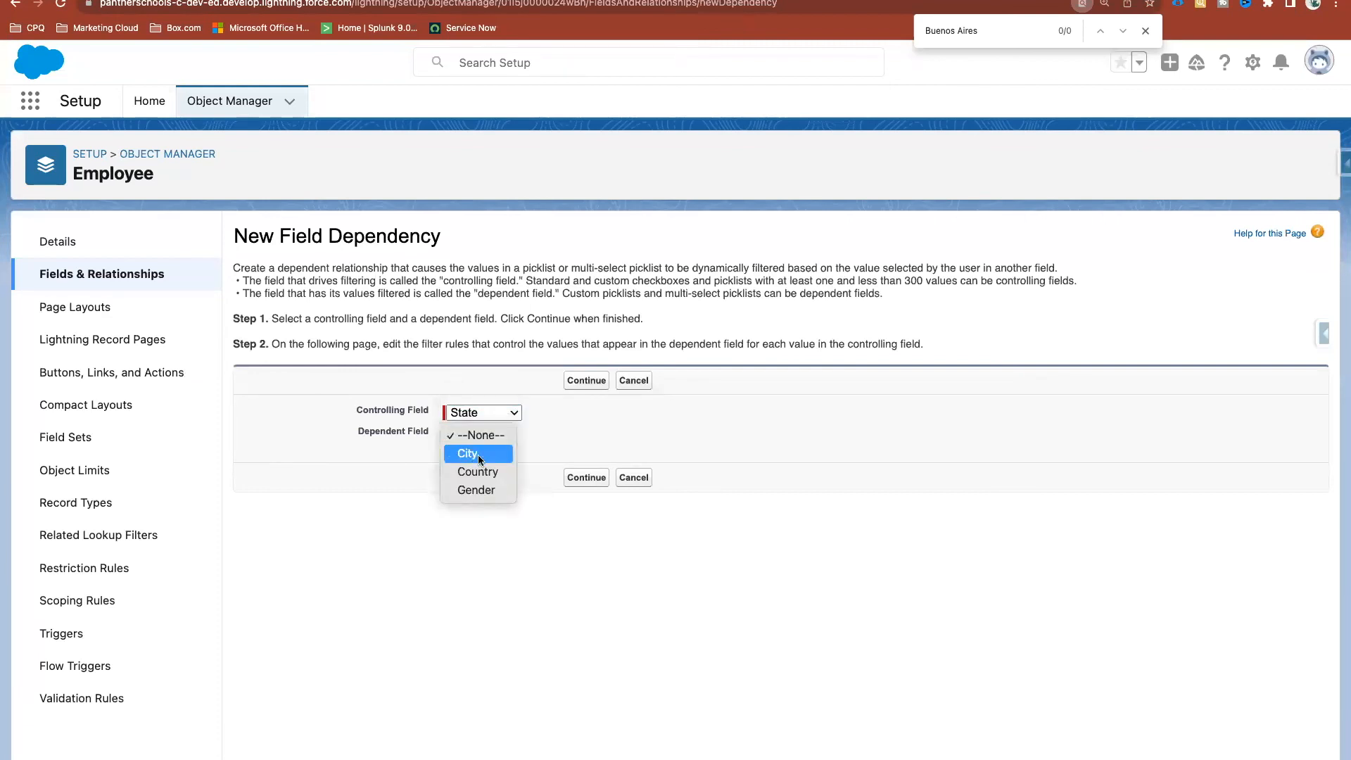
pyautogui.click(469, 454)
pyautogui.click(588, 380)
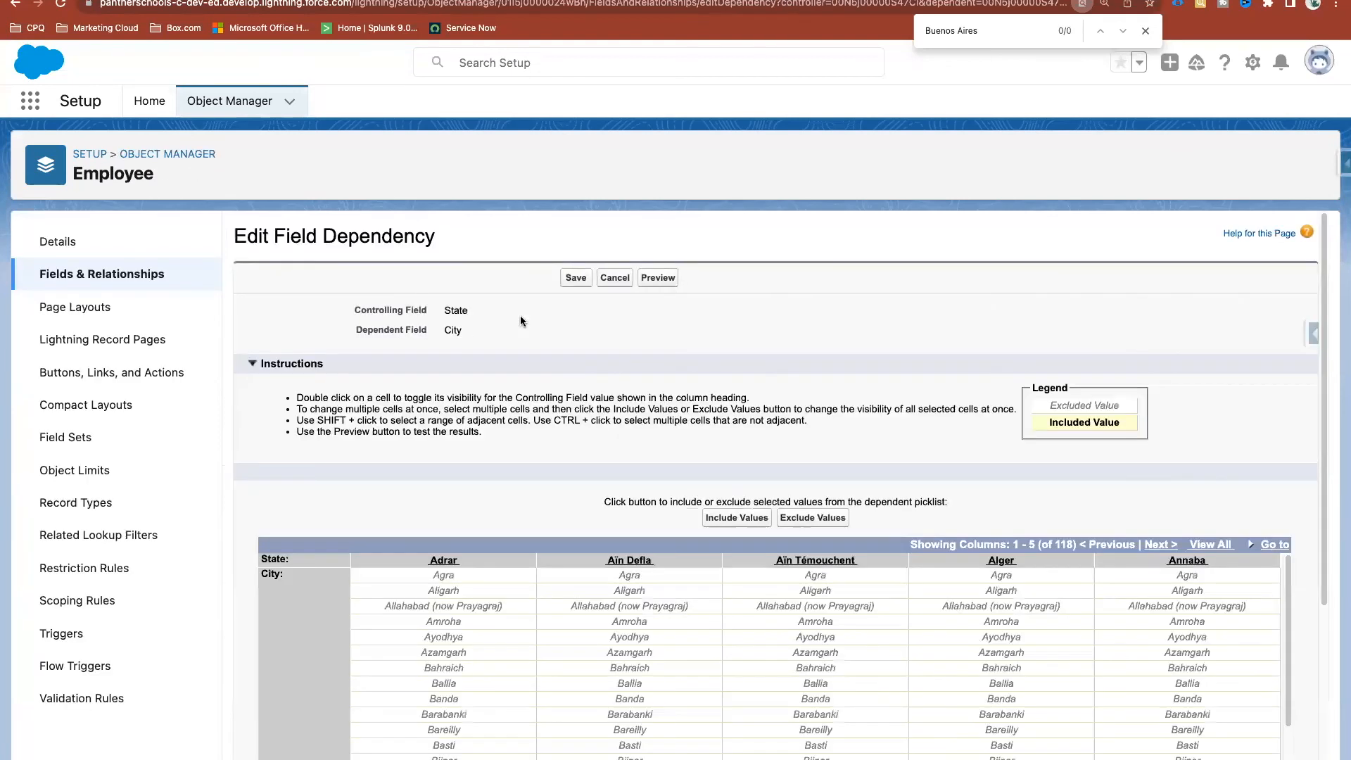
# Page forward and back through the State columns of the State-to-City dependency matrix
pyautogui.scroll(-3, 571, 425)
pyautogui.scroll(-3, 573, 429)
pyautogui.click(1158, 326)
pyautogui.click(1158, 326)
pyautogui.click(1158, 326)
pyautogui.click(1157, 326)
pyautogui.click(1158, 326)
pyautogui.click(1157, 326)
pyautogui.click(1158, 326)
pyautogui.click(1158, 326)
pyautogui.click(1158, 325)
pyautogui.click(1158, 326)
pyautogui.click(1158, 326)
pyautogui.click(1158, 325)
pyautogui.click(1158, 326)
pyautogui.click(1158, 326)
pyautogui.click(1158, 326)
pyautogui.click(1158, 326)
pyautogui.click(1157, 326)
pyautogui.click(1158, 326)
pyautogui.click(1157, 326)
pyautogui.click(1158, 326)
pyautogui.click(1158, 326)
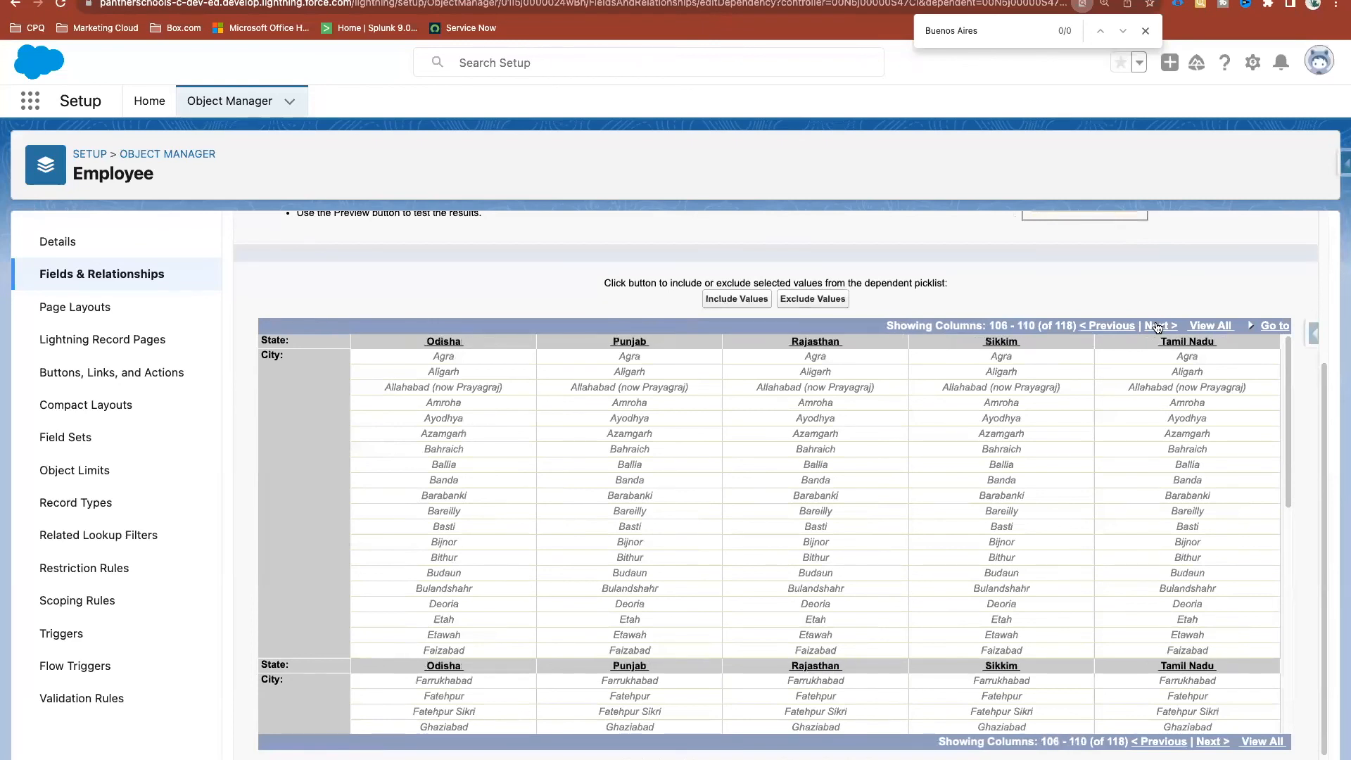
pyautogui.click(1119, 326)
pyautogui.click(1119, 326)
pyautogui.click(1119, 325)
pyautogui.click(1120, 326)
pyautogui.click(1119, 326)
pyautogui.click(1119, 325)
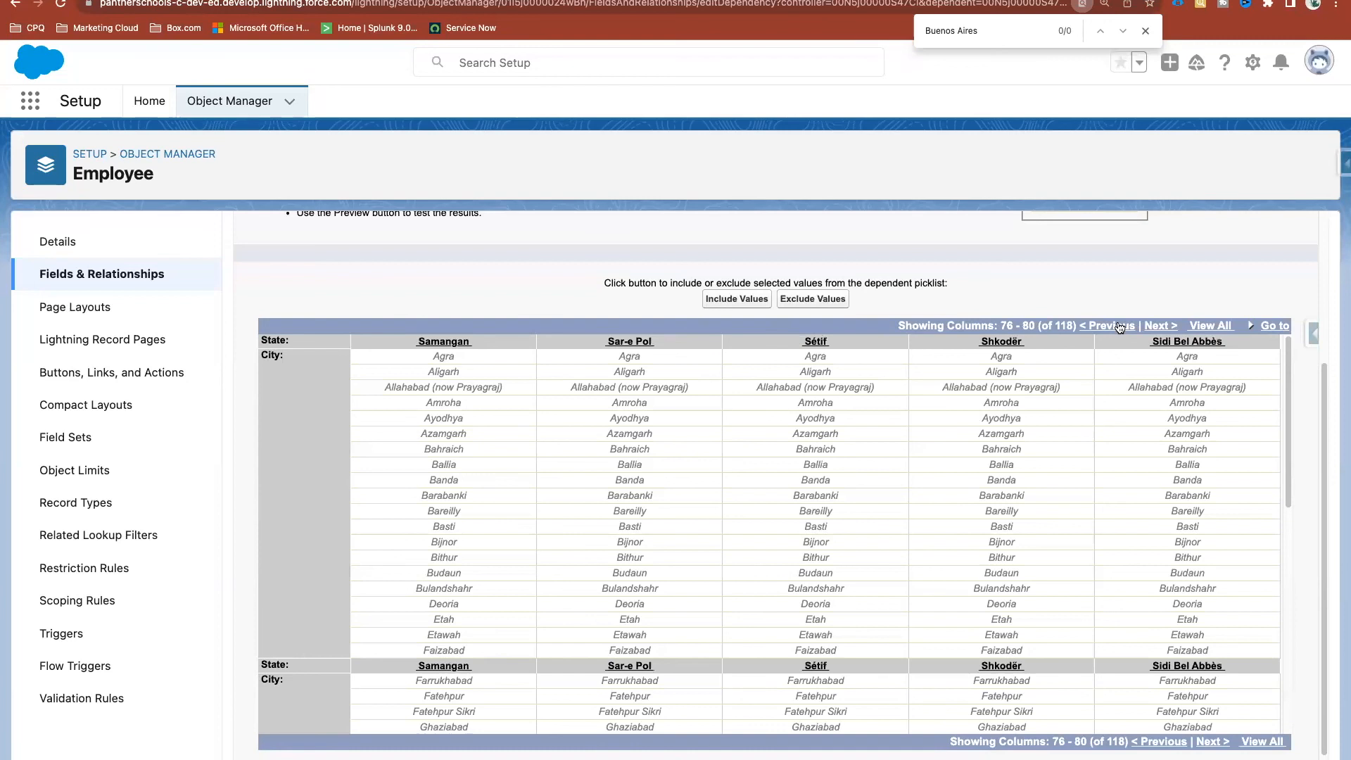
pyautogui.click(1120, 326)
pyautogui.click(1119, 326)
pyautogui.click(1120, 326)
pyautogui.click(1120, 326)
pyautogui.click(1119, 325)
pyautogui.click(1119, 325)
pyautogui.click(1119, 326)
pyautogui.click(1119, 326)
pyautogui.click(1120, 326)
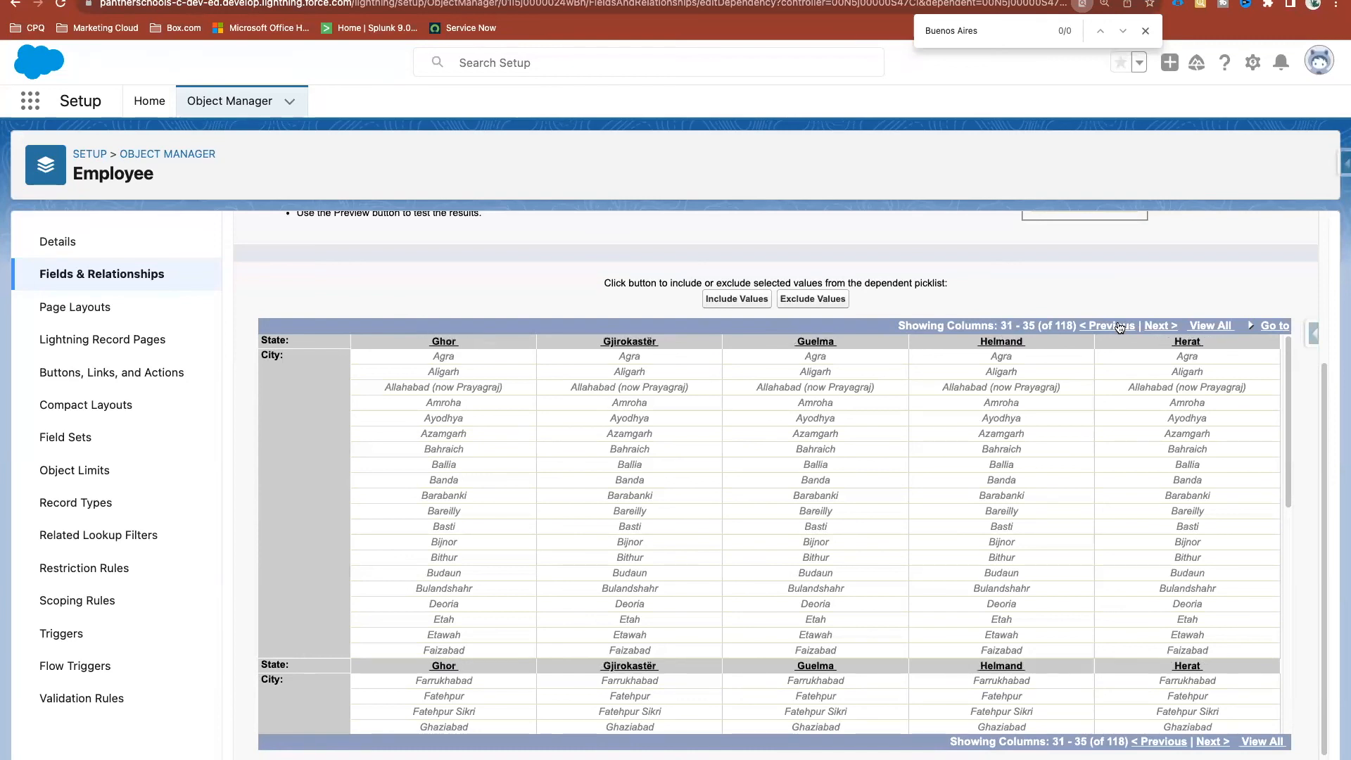
pyautogui.click(1119, 326)
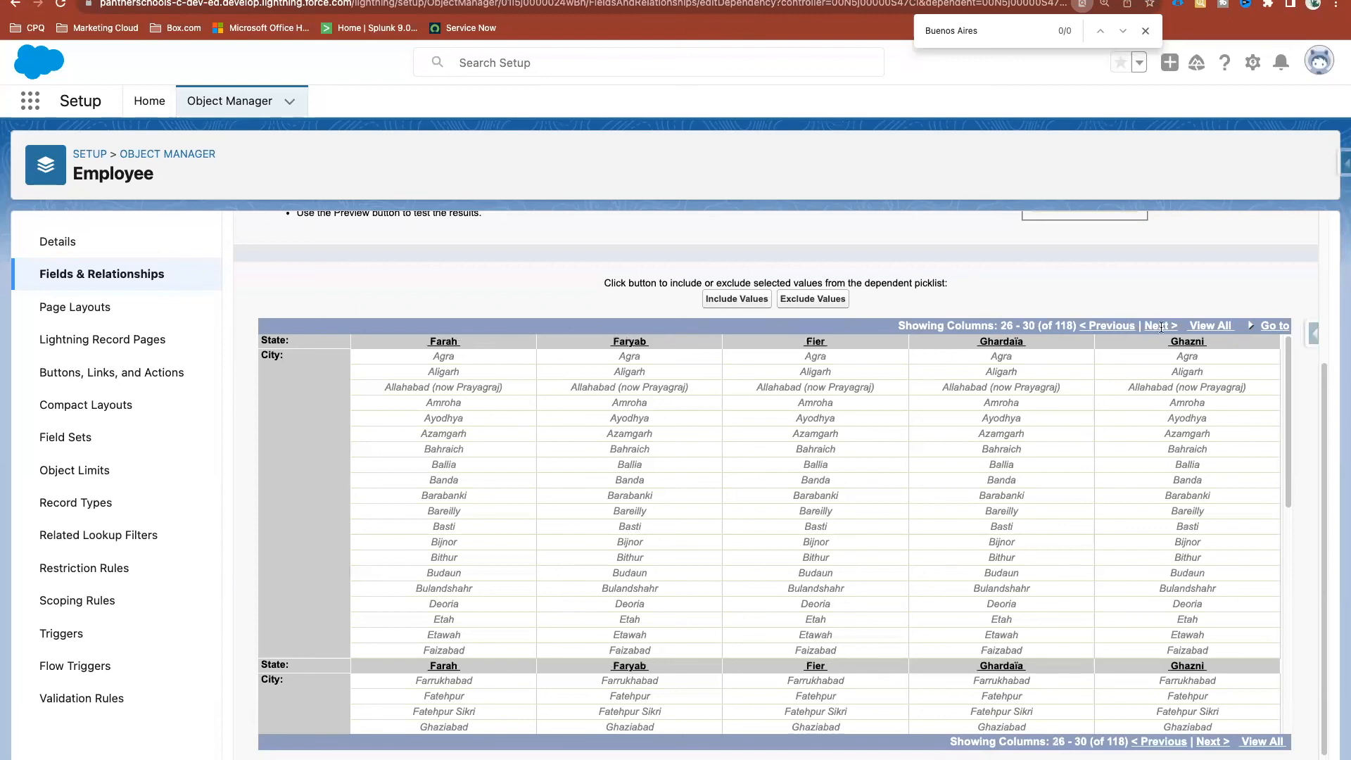
# Try showing all State columns, dismiss the too-many-entries warning, and page to the Uttar Pradesh column
pyautogui.click(1208, 326)
pyautogui.click(794, 76)
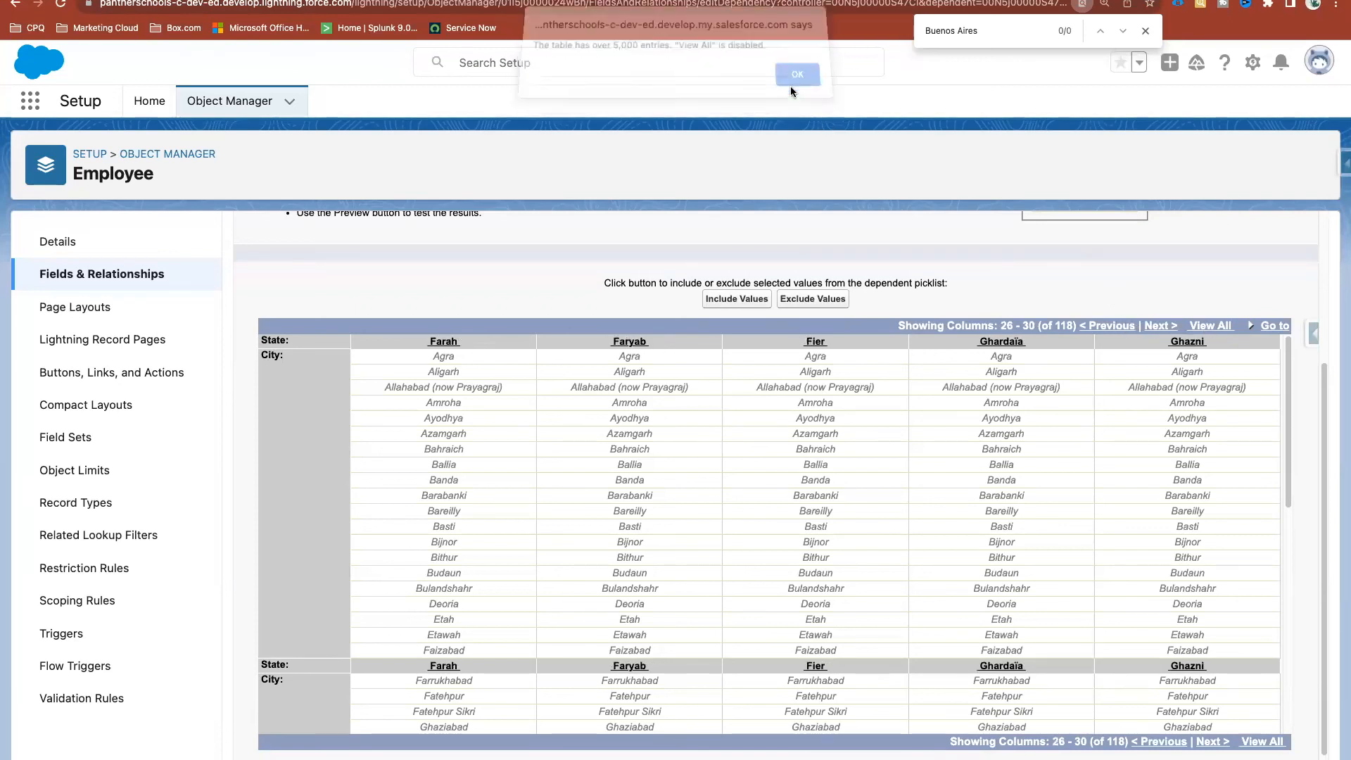
pyautogui.click(1154, 326)
pyautogui.click(1154, 326)
pyautogui.click(1155, 326)
pyautogui.click(1155, 326)
pyautogui.click(1154, 326)
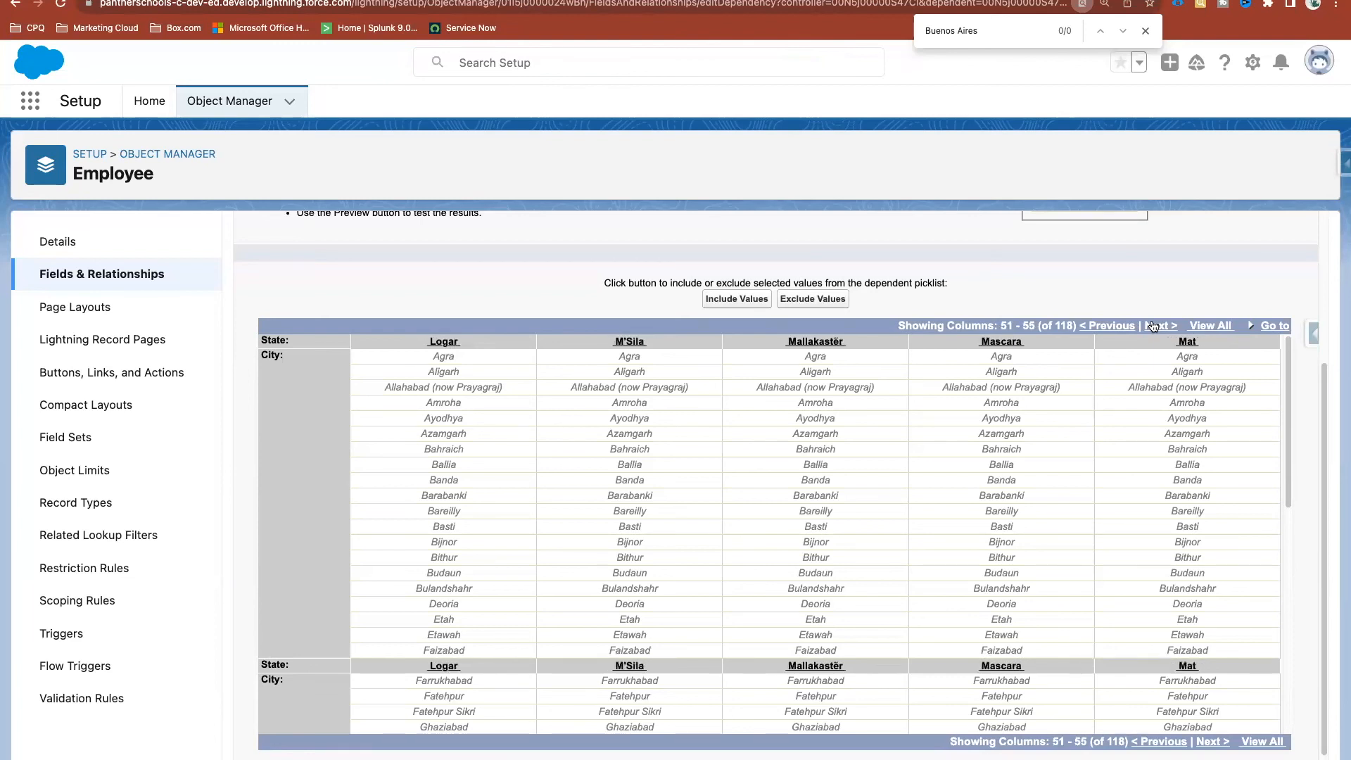
pyautogui.click(1154, 326)
pyautogui.click(1154, 326)
pyautogui.click(1155, 326)
pyautogui.click(1155, 326)
pyautogui.click(1154, 326)
pyautogui.click(1155, 326)
pyautogui.click(1154, 326)
pyautogui.click(1154, 326)
pyautogui.click(1154, 326)
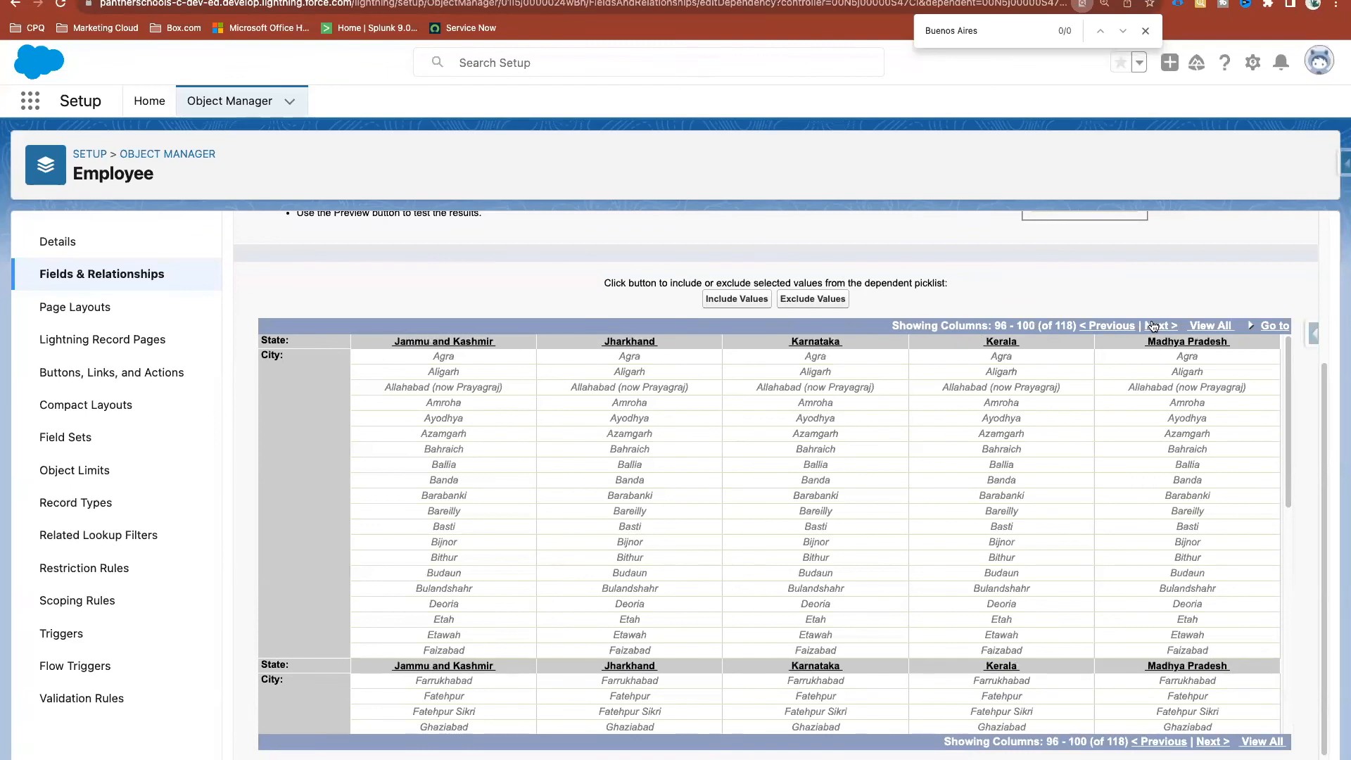
pyautogui.click(1154, 326)
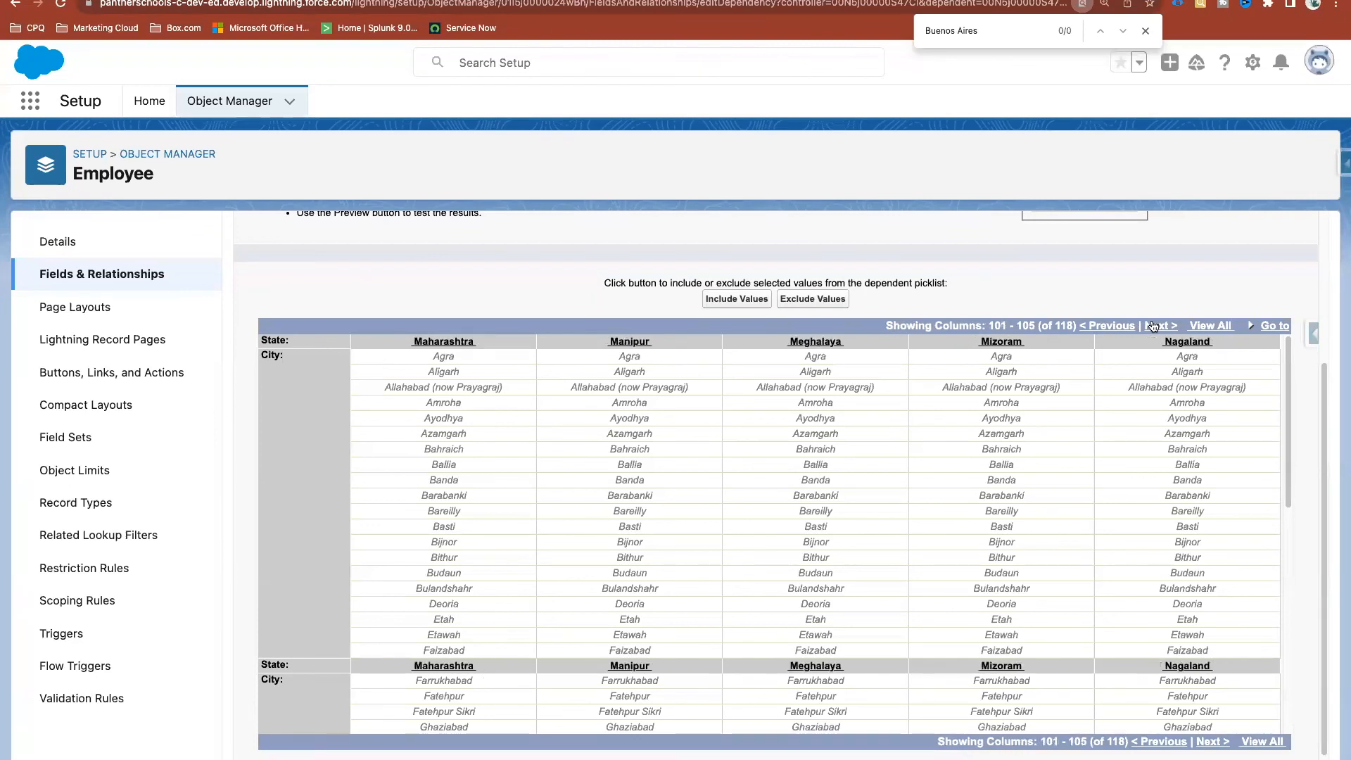
pyautogui.click(1154, 326)
pyautogui.click(1155, 326)
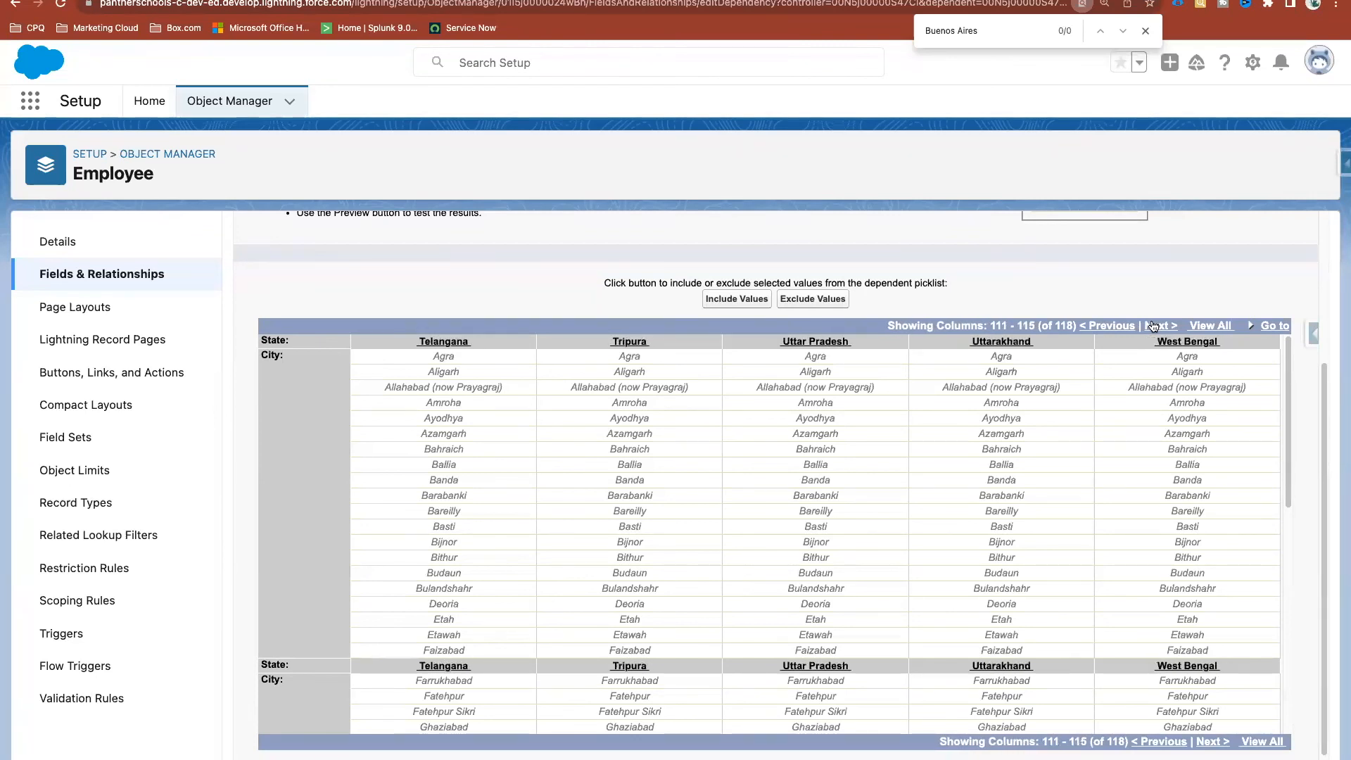
pyautogui.click(1155, 326)
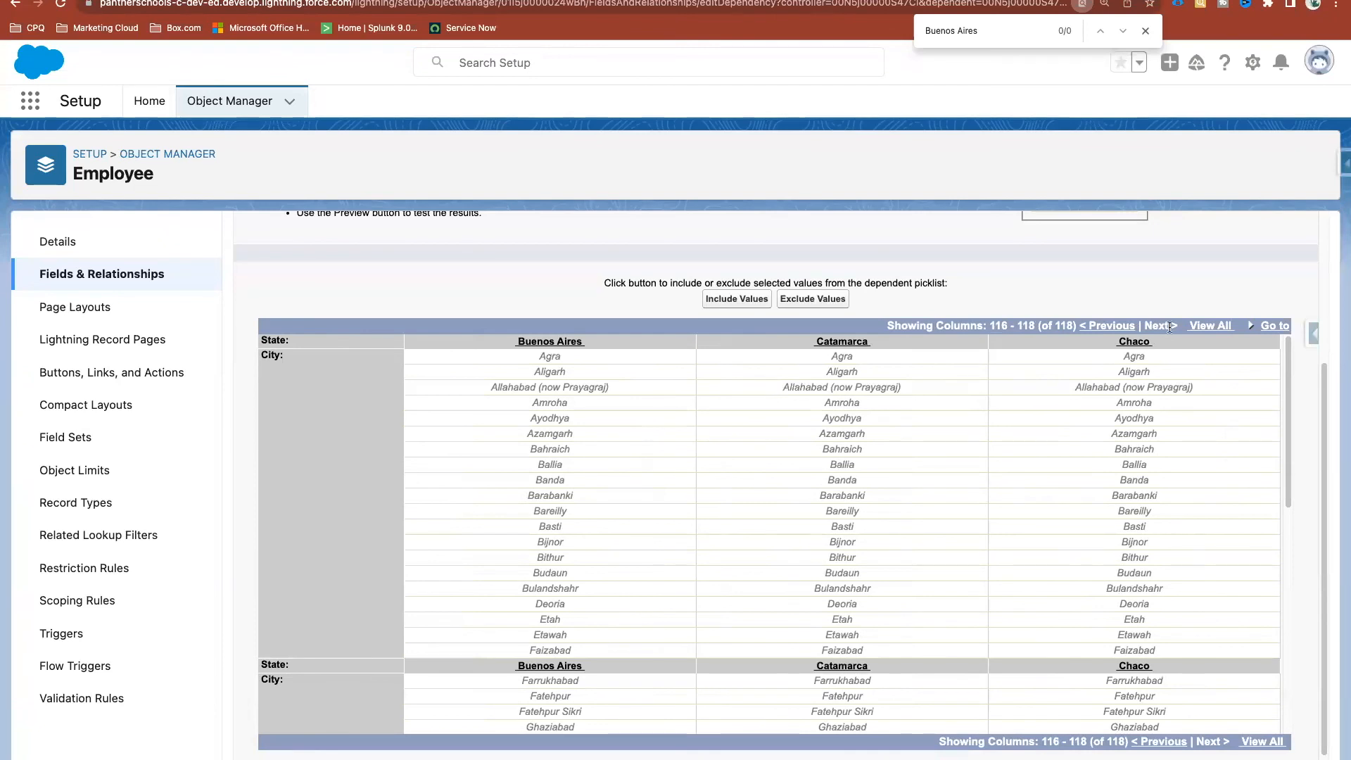
# Jump to the Uttar Pradesh column in the City-on-State dependency matrix
pyautogui.click(1277, 326)
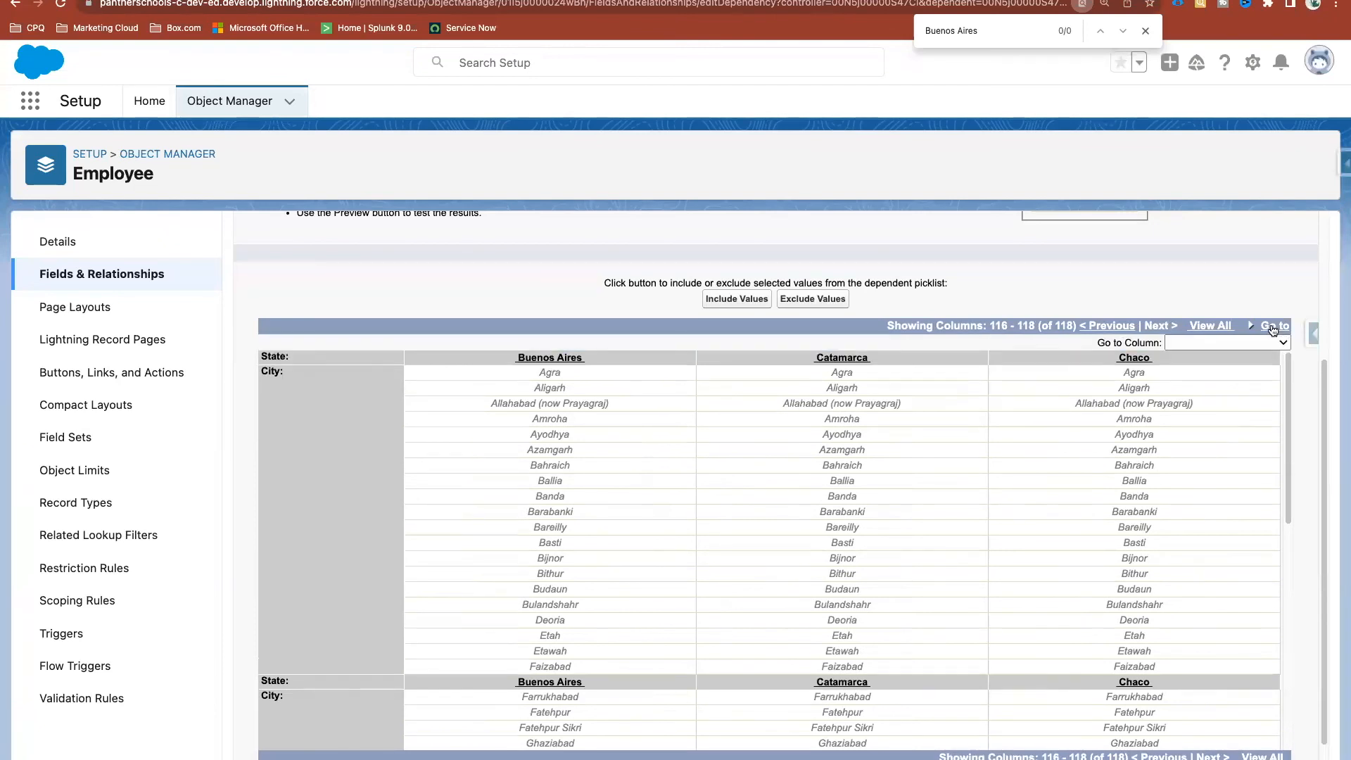
pyautogui.click(1203, 344)
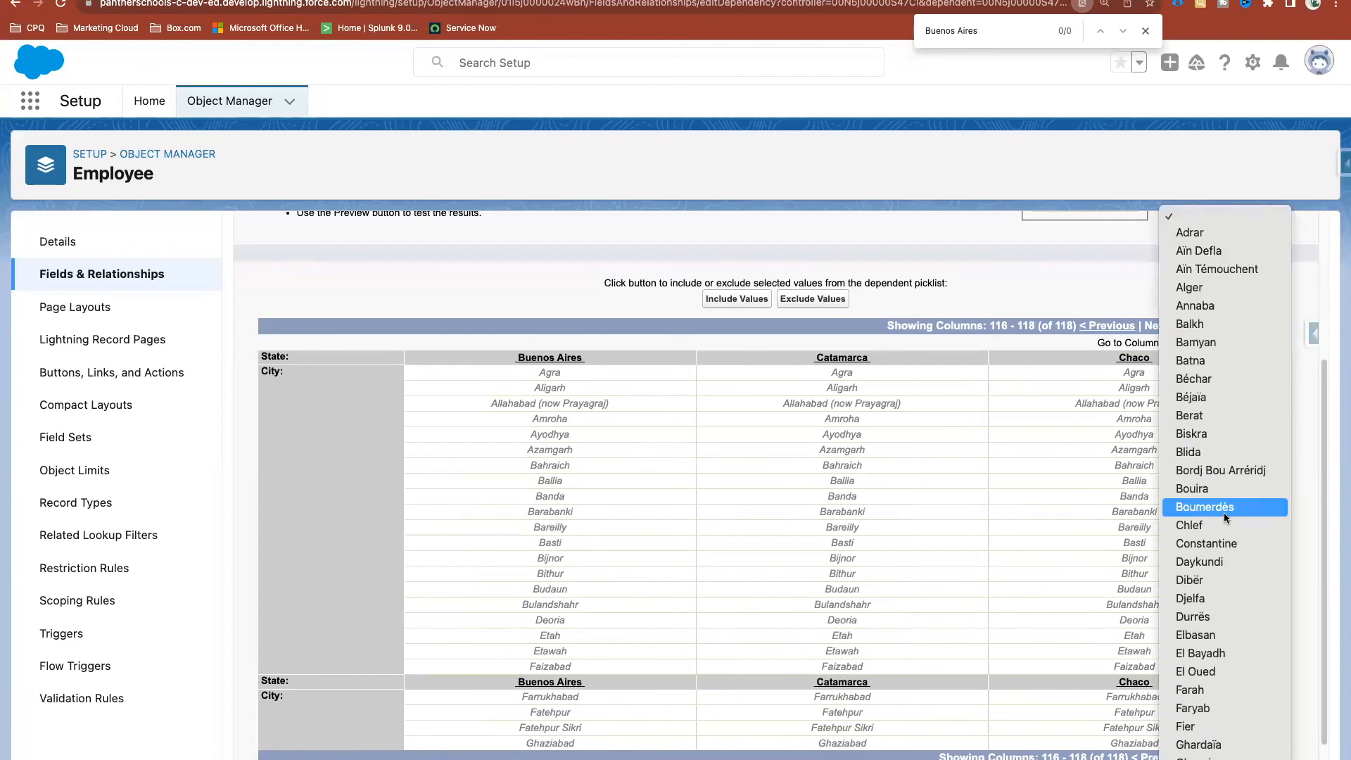
pyautogui.scroll(-3, 1224, 512)
pyautogui.scroll(-5, 1223, 513)
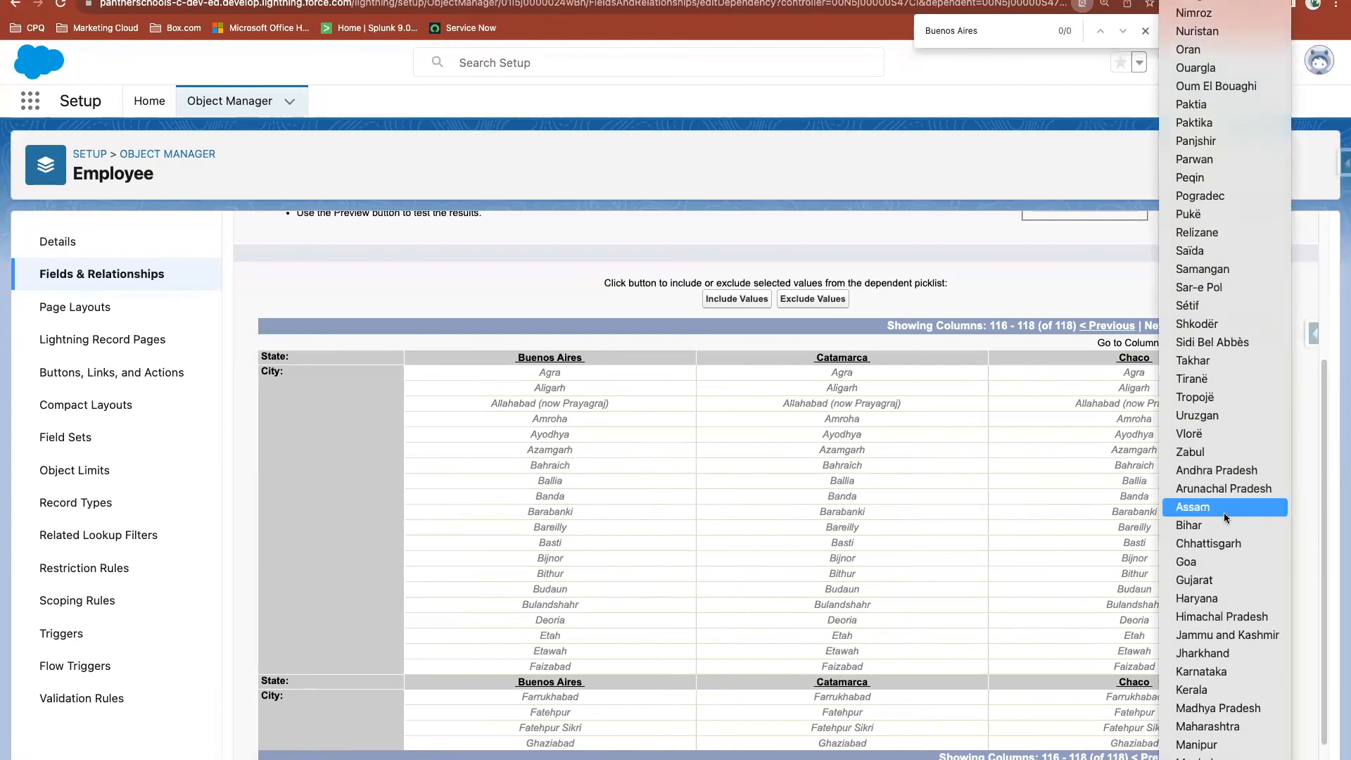
pyautogui.scroll(-1, 1223, 513)
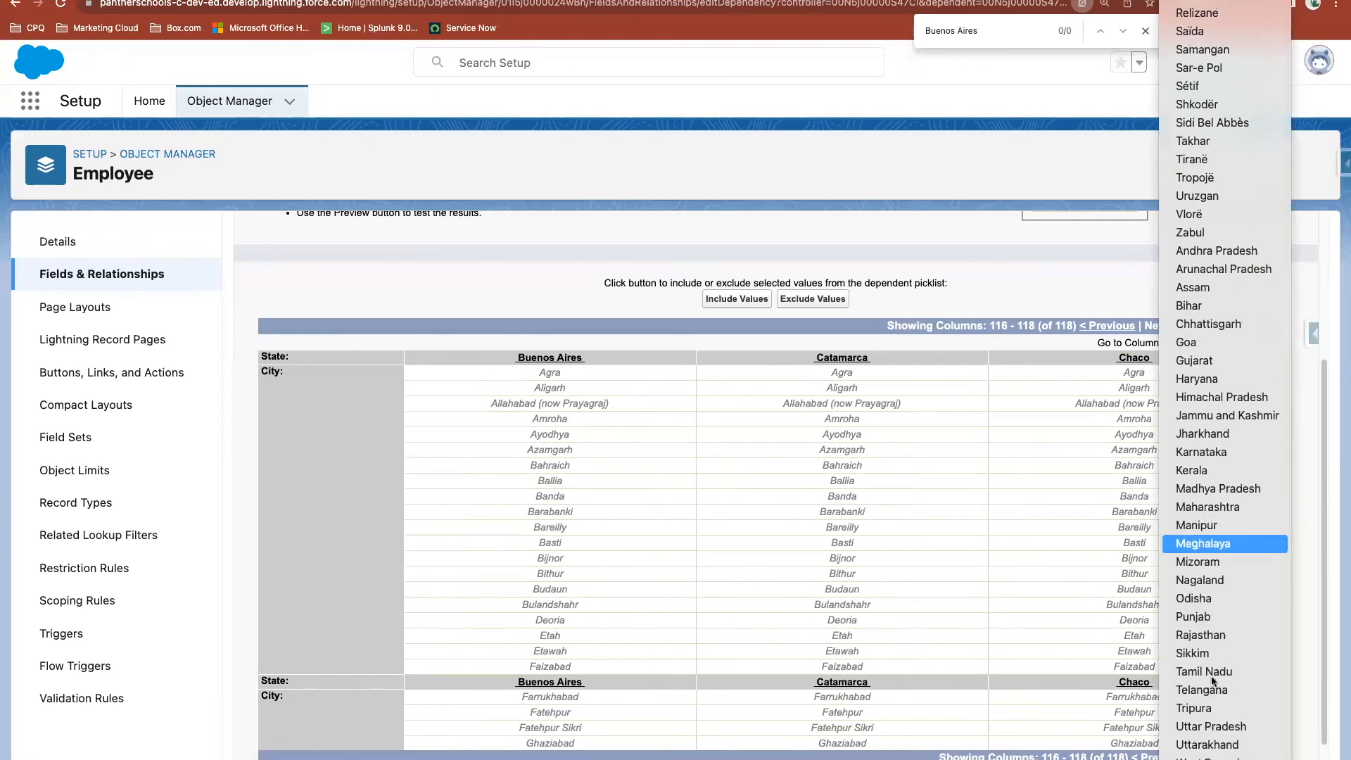
pyautogui.click(1237, 733)
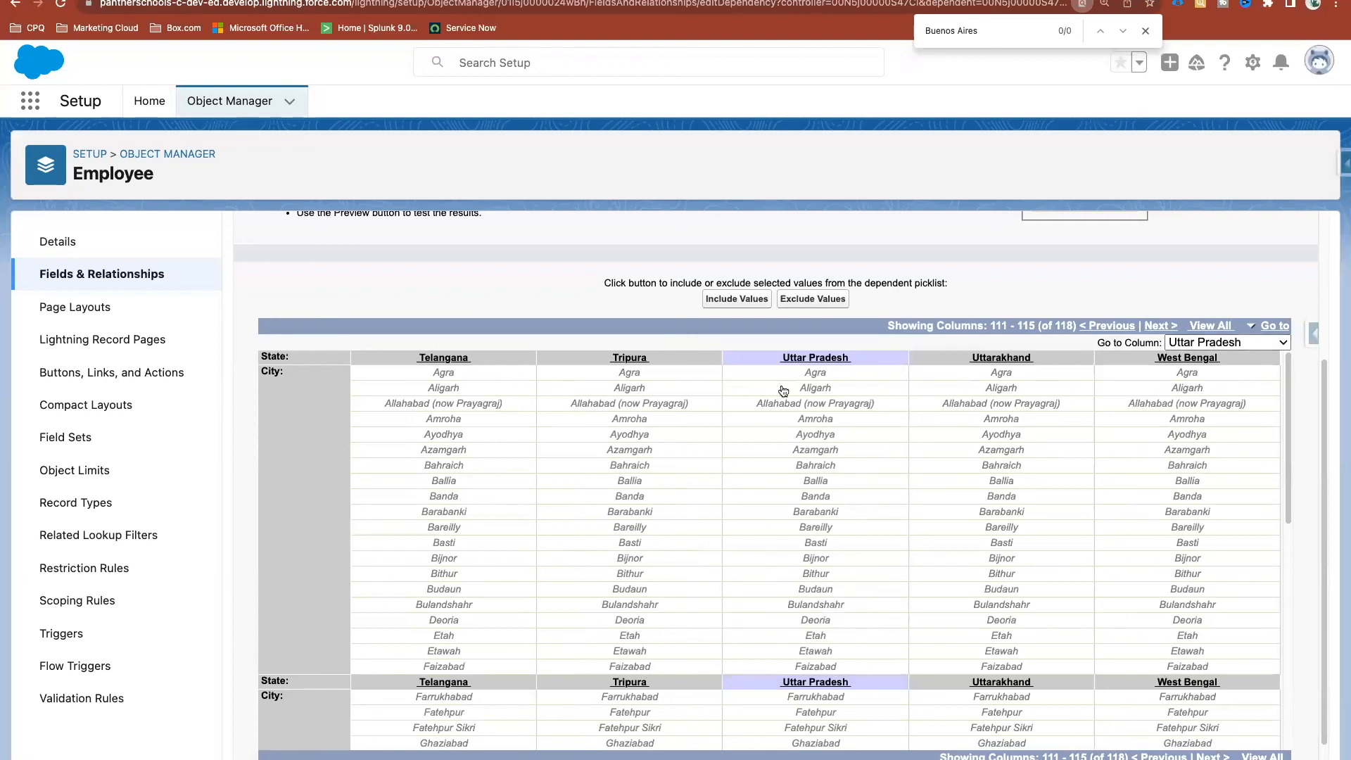
# Include all cities under Uttar Pradesh, then save and confirm despite states without included cities
pyautogui.scroll(-4, 851, 622)
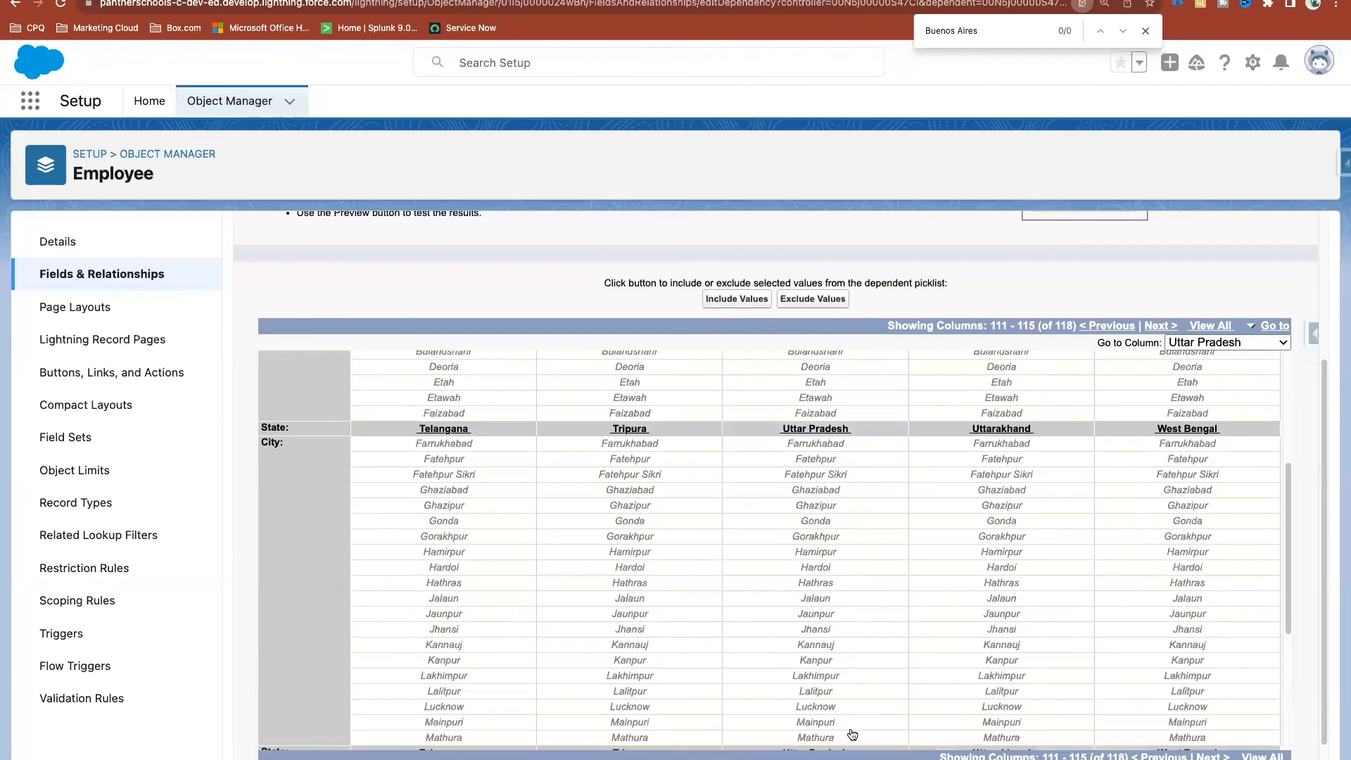
pyautogui.scroll(-4, 873, 657)
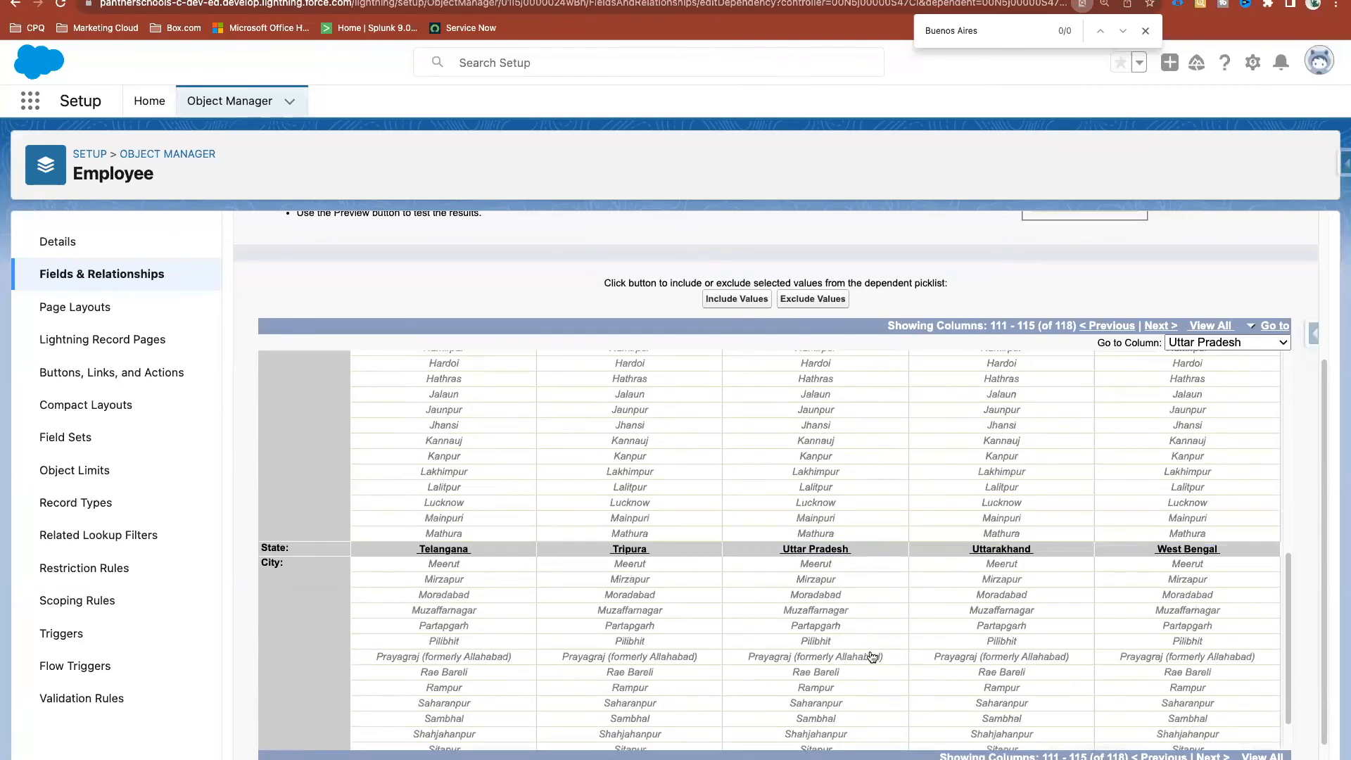
pyautogui.scroll(-1, 822, 744)
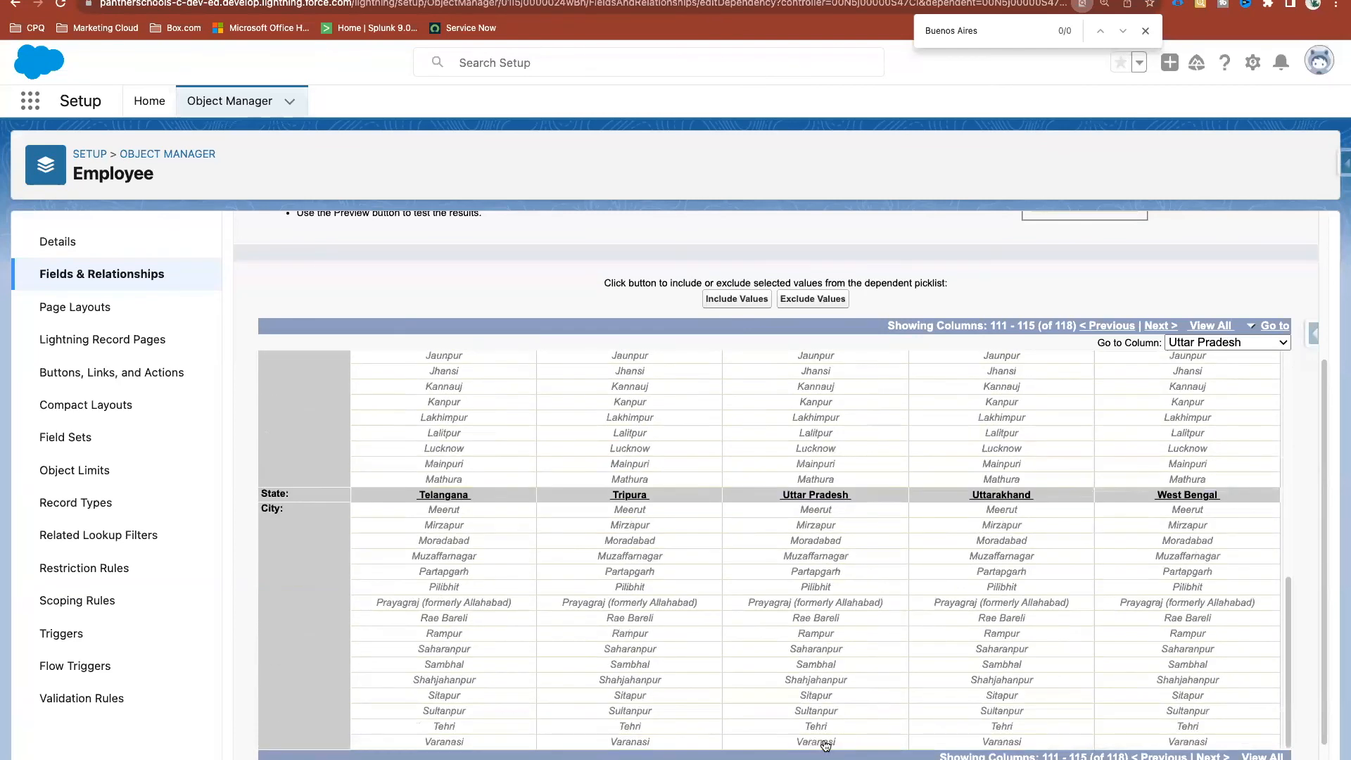
pyautogui.keyDown('shift'); pyautogui.click(822, 744); pyautogui.keyUp('shift')
pyautogui.scroll(-1, 854, 586)
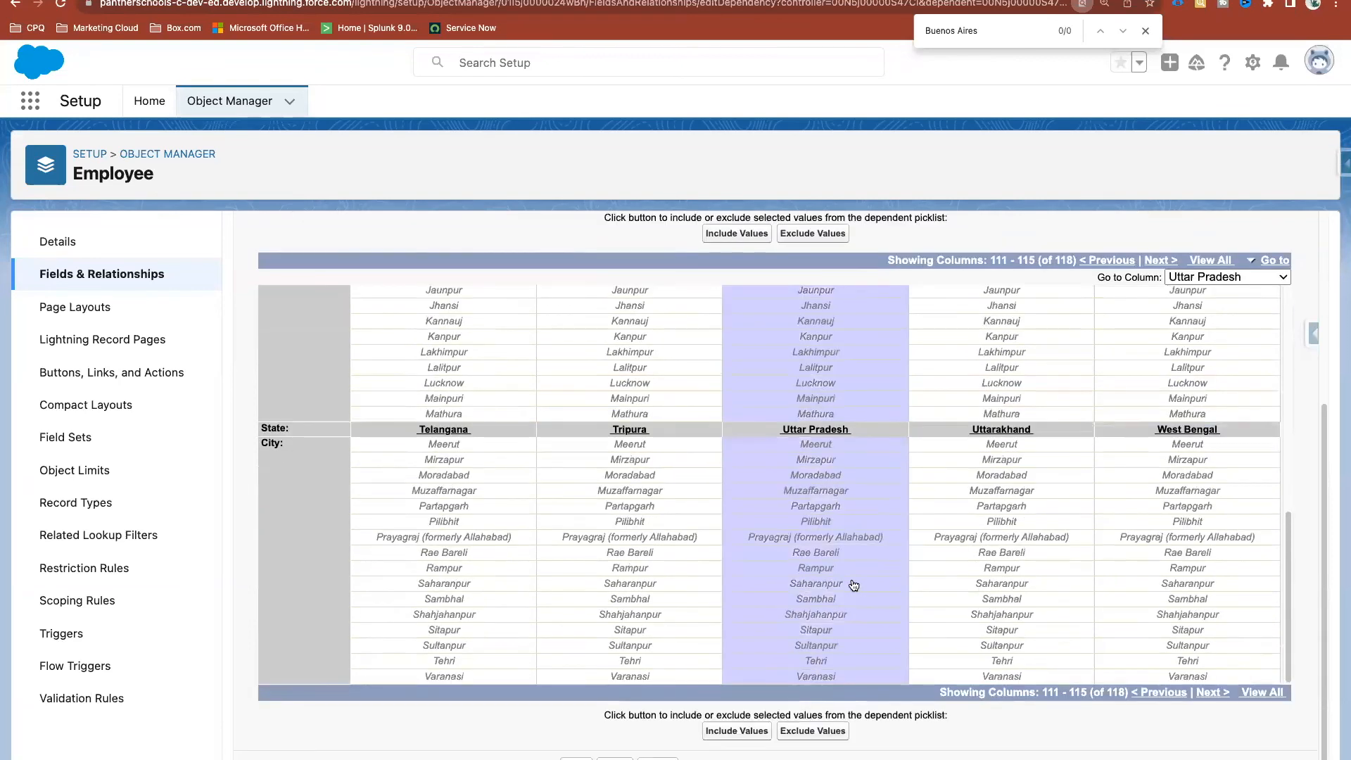
pyautogui.click(733, 731)
pyautogui.click(576, 758)
pyautogui.click(796, 98)
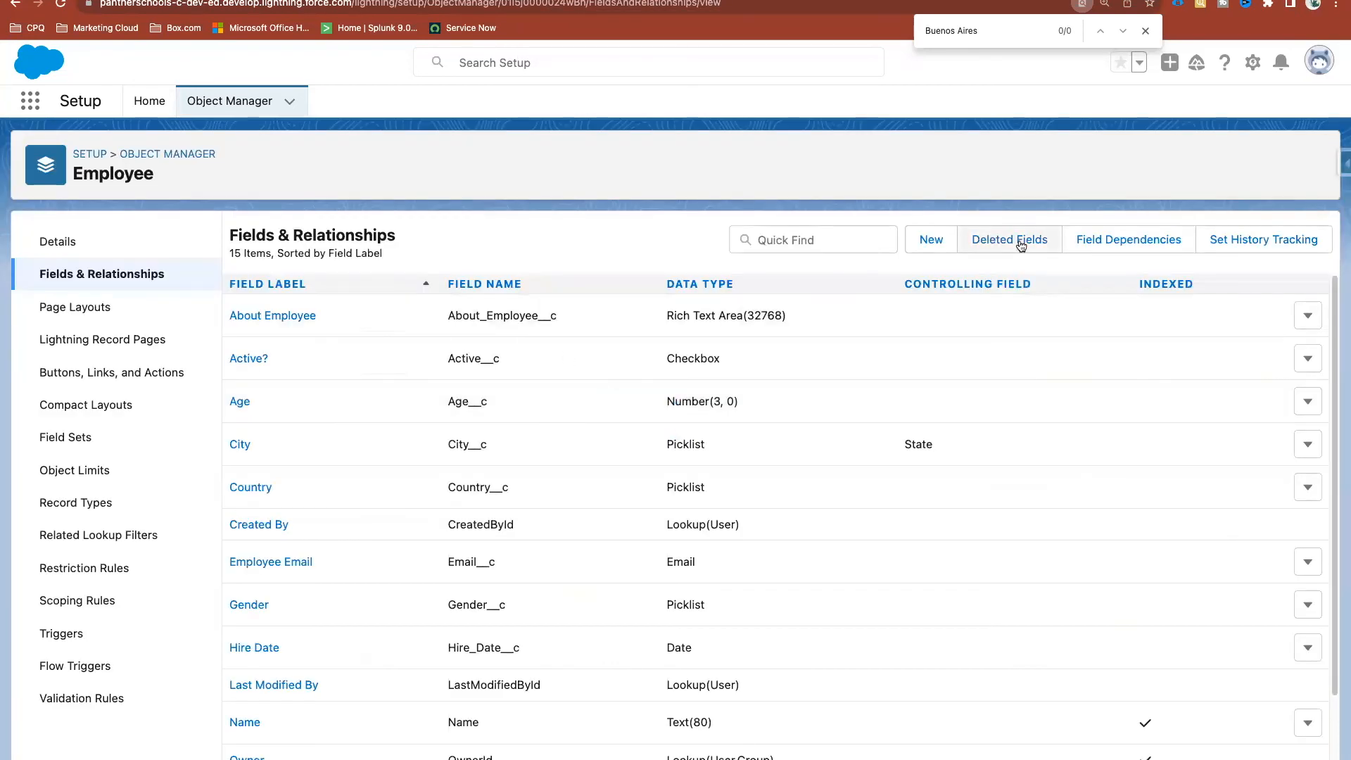
# Reload the ABC TEST employee record and open it for editing
pyautogui.click(1125, 243)
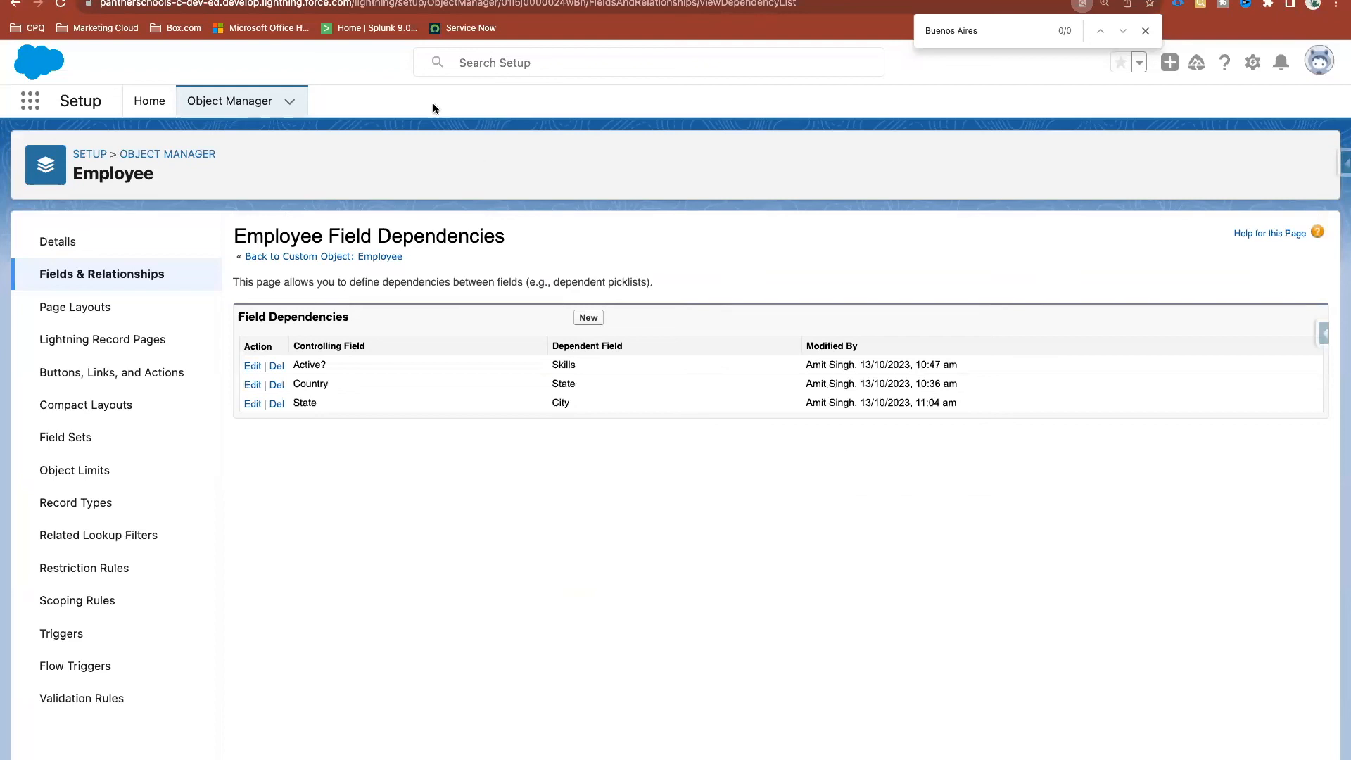
pyautogui.click(310, 2)
pyautogui.rightClick(597, 266)
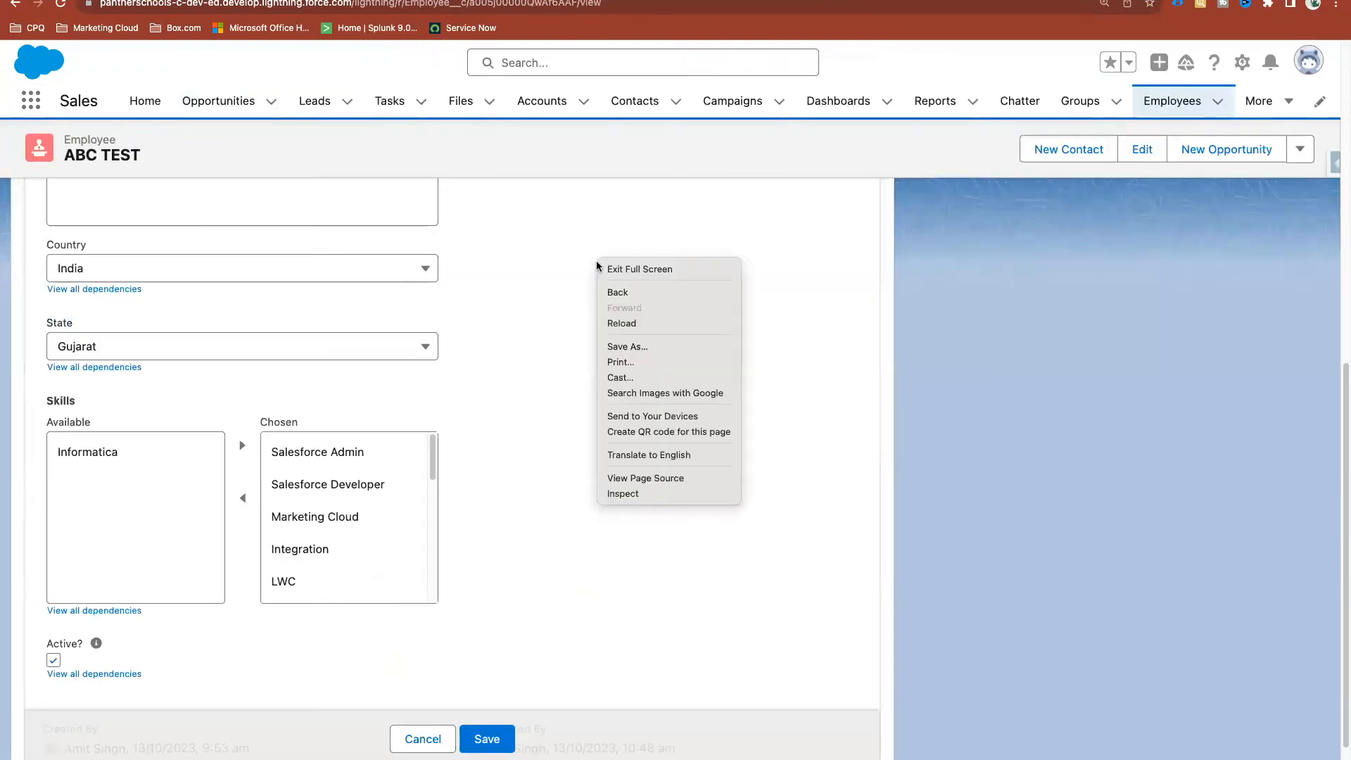
pyautogui.click(634, 313)
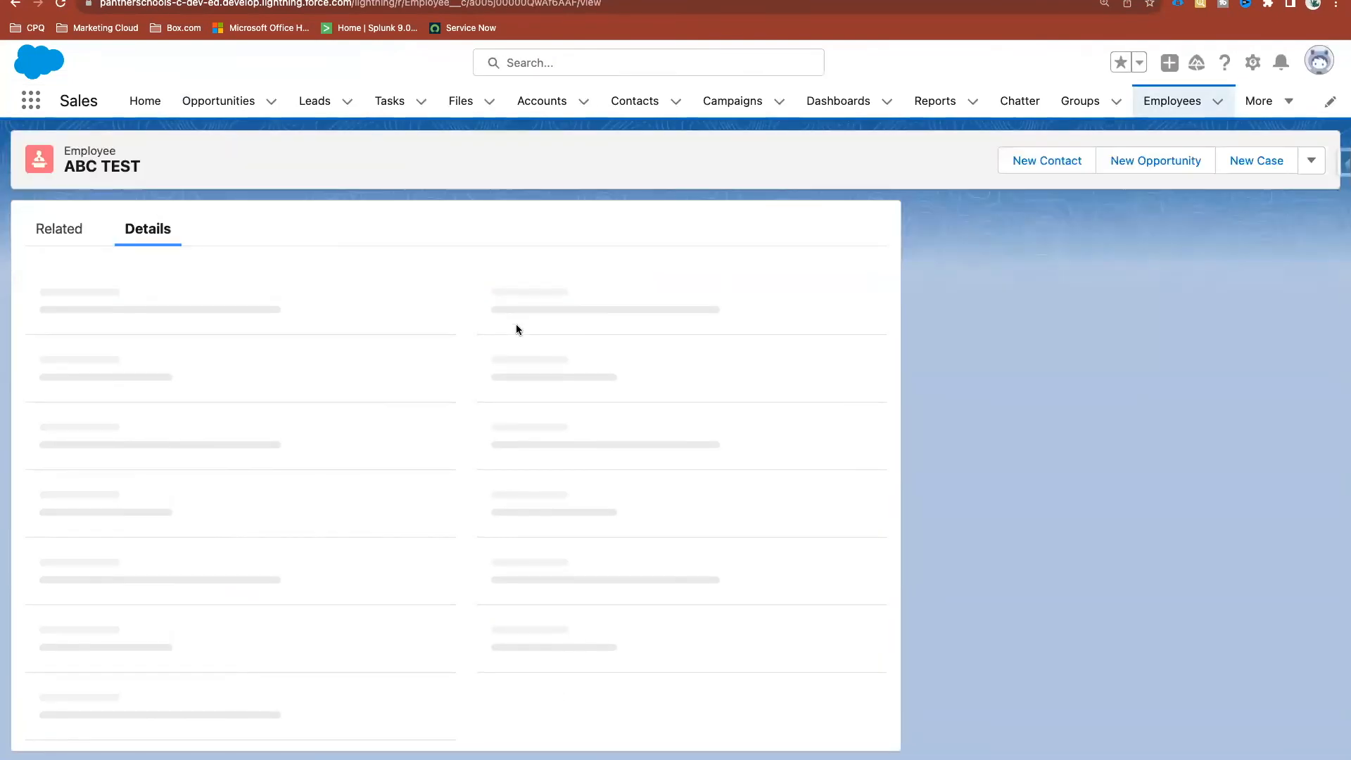
pyautogui.click(432, 470)
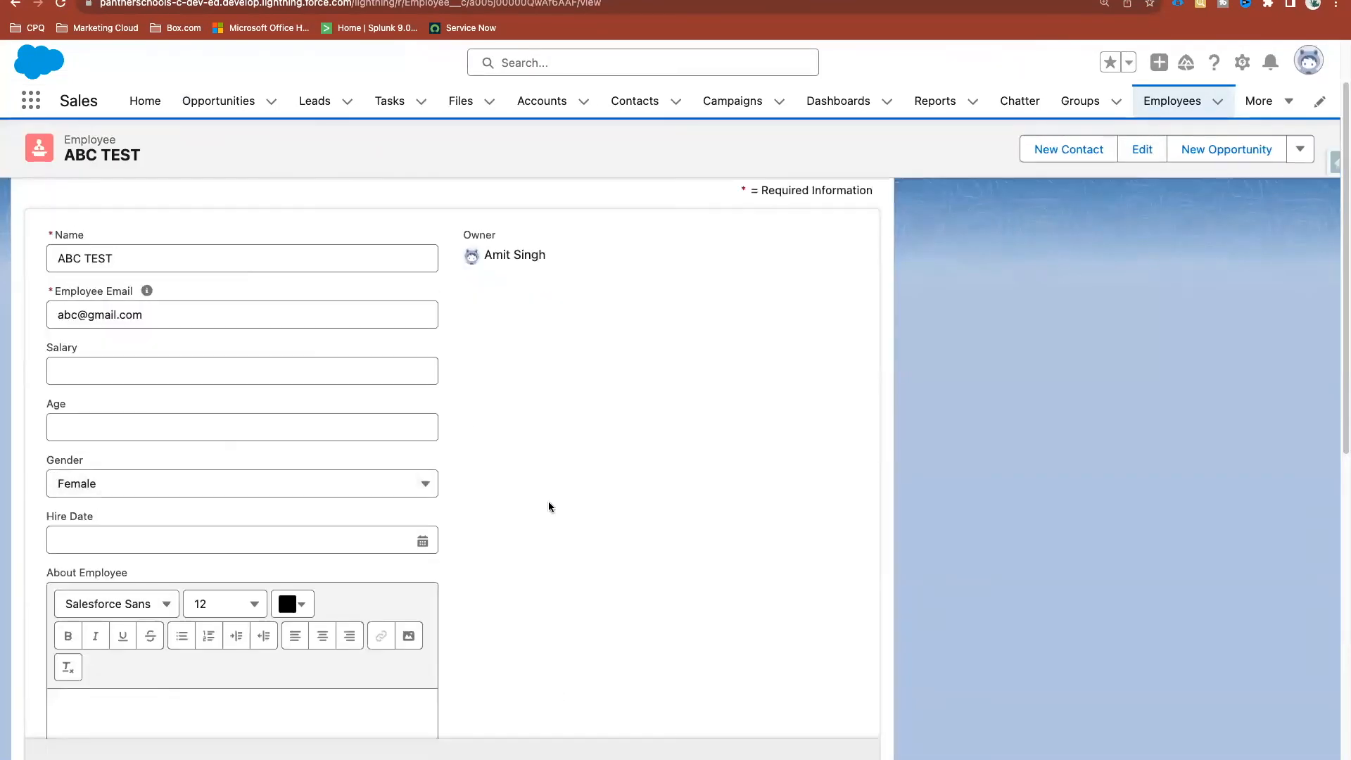
# Apply State Uttar Pradesh and City Prayagraj (formerly Allahabad) in the dependency editor
pyautogui.scroll(-2, 192, 582)
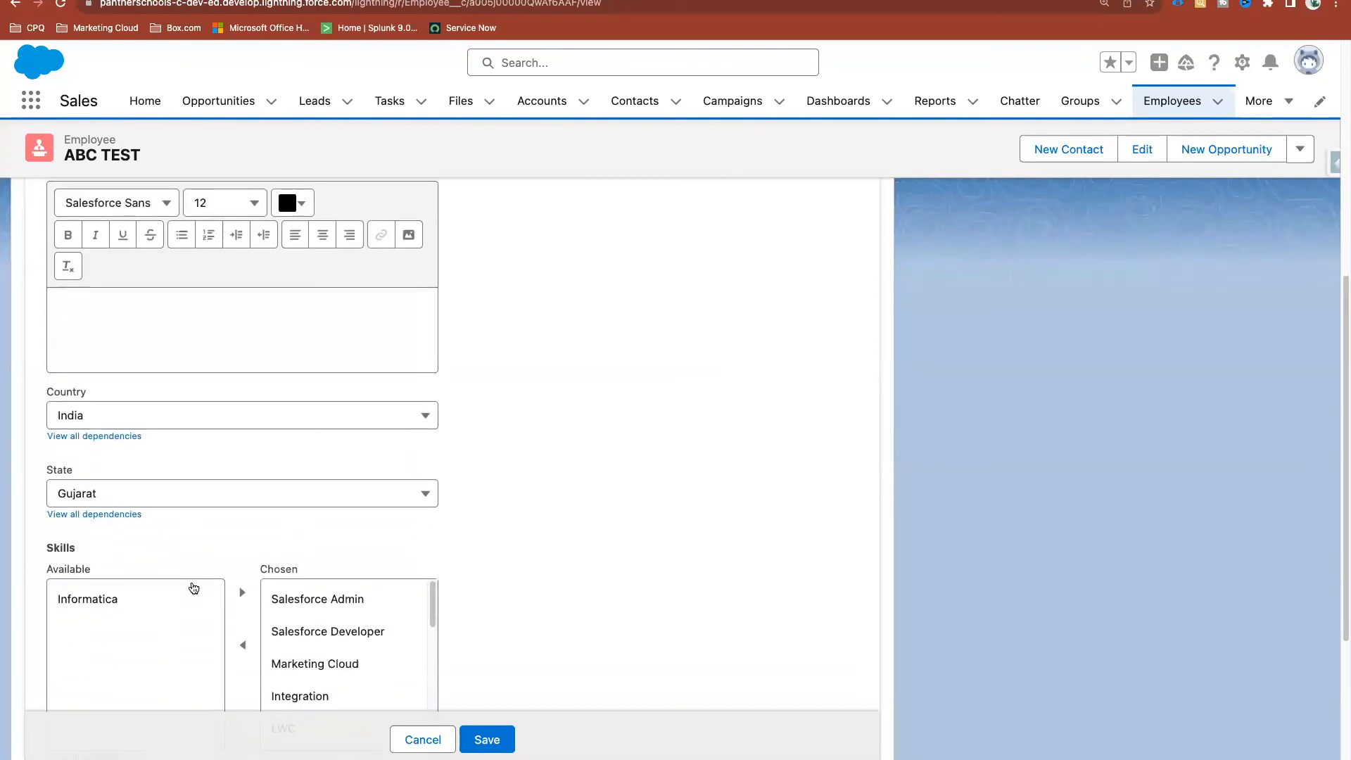
pyautogui.click(107, 436)
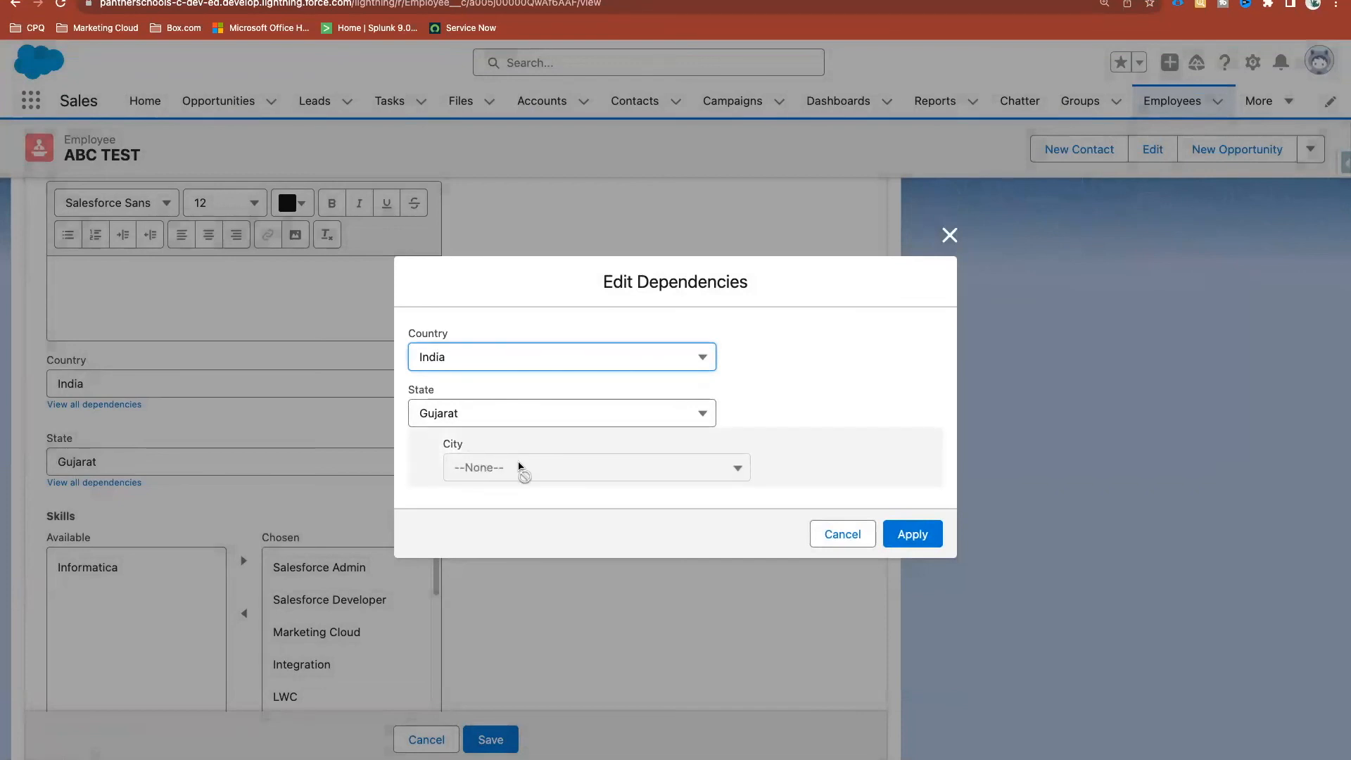
pyautogui.click(472, 421)
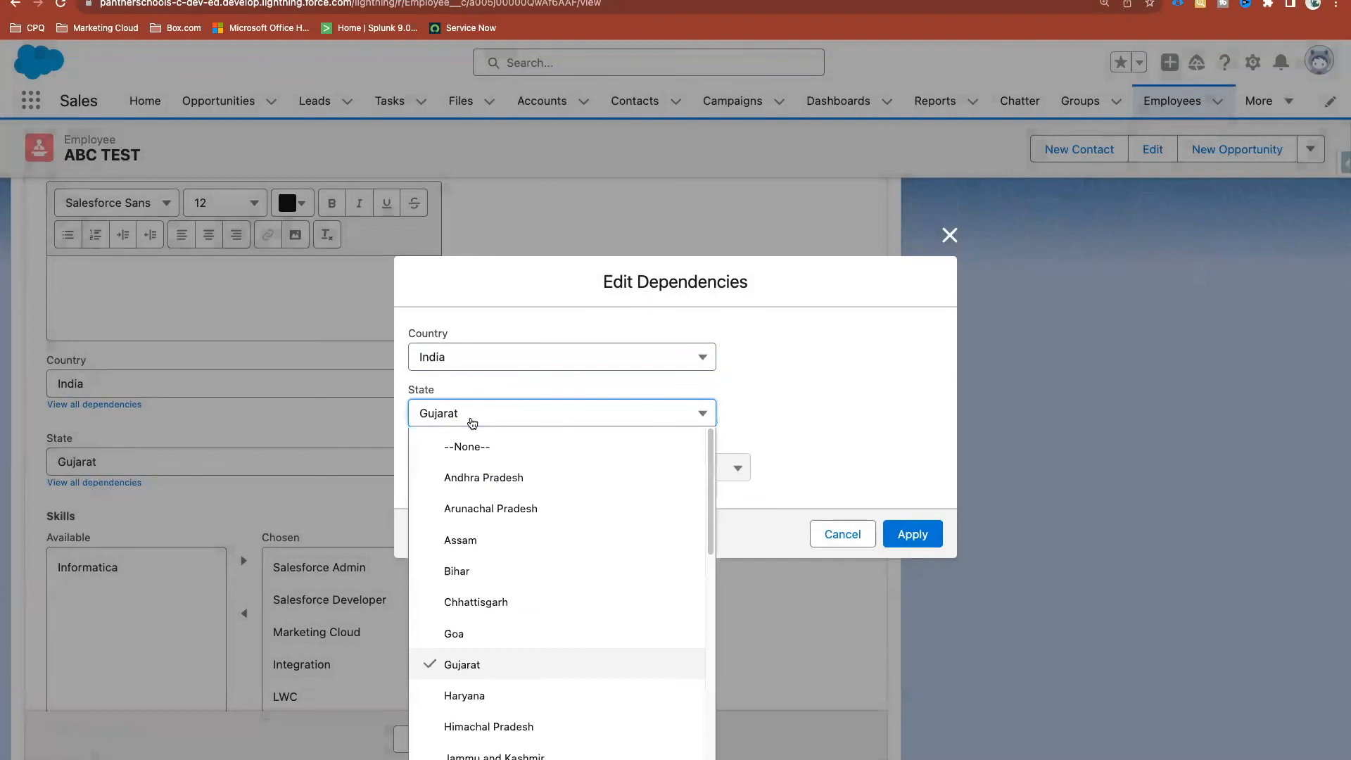
pyautogui.scroll(-5, 556, 457)
pyautogui.scroll(-1, 529, 732)
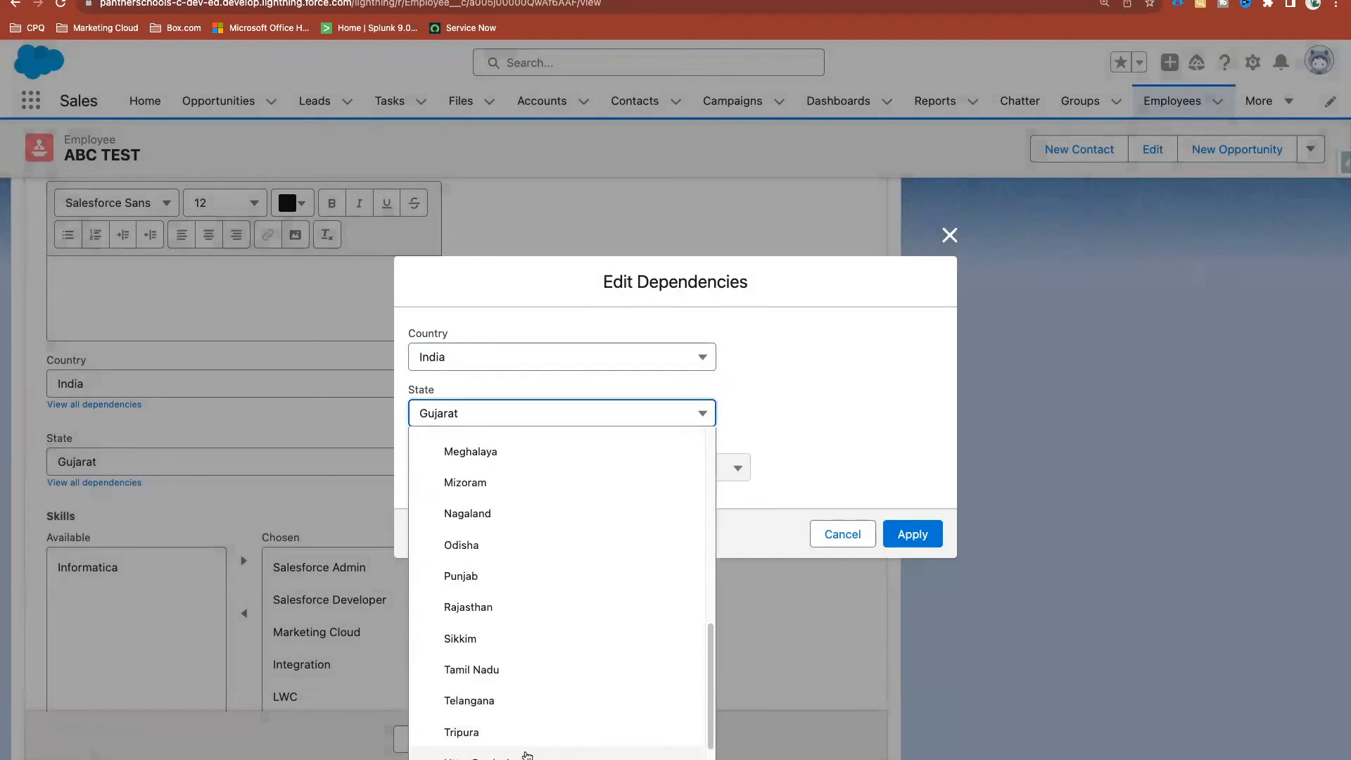
pyautogui.click(506, 718)
pyautogui.click(553, 467)
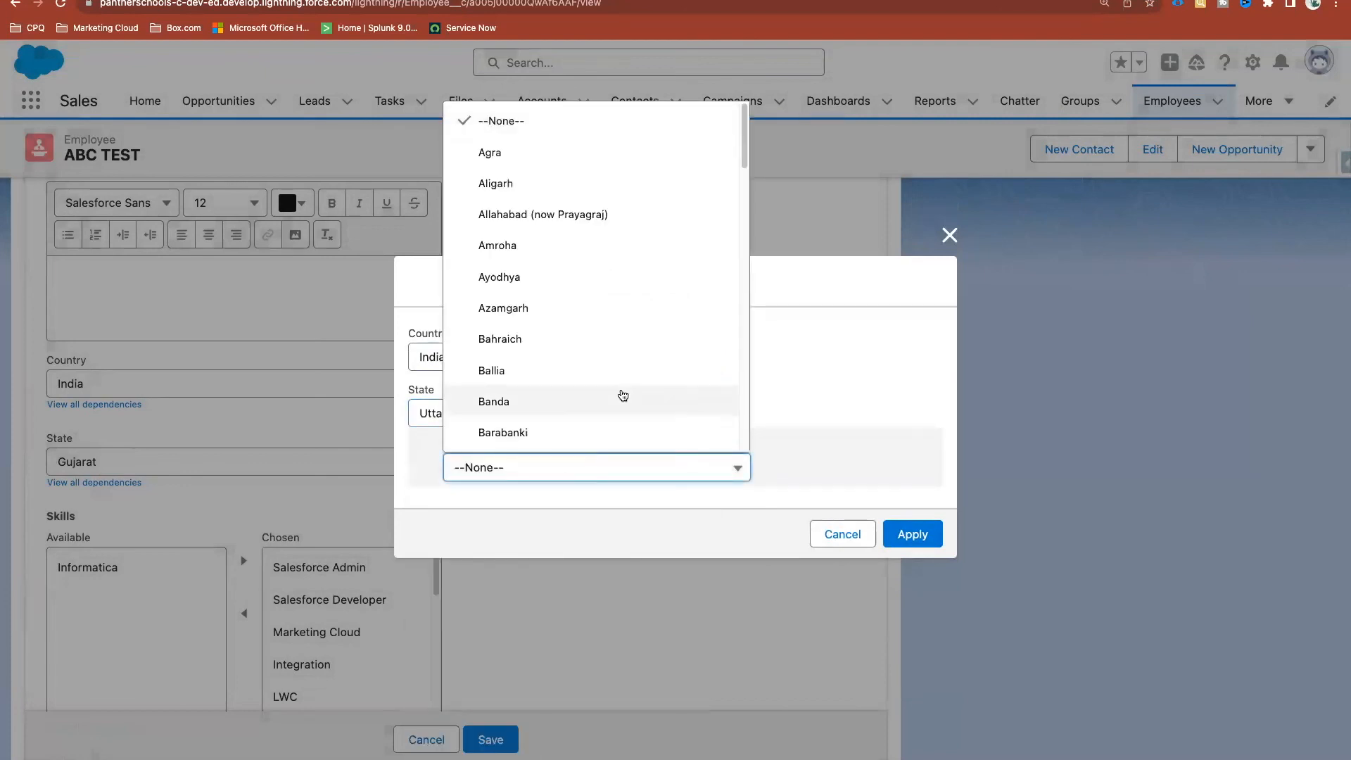
pyautogui.scroll(-4, 619, 392)
pyautogui.scroll(-8, 623, 395)
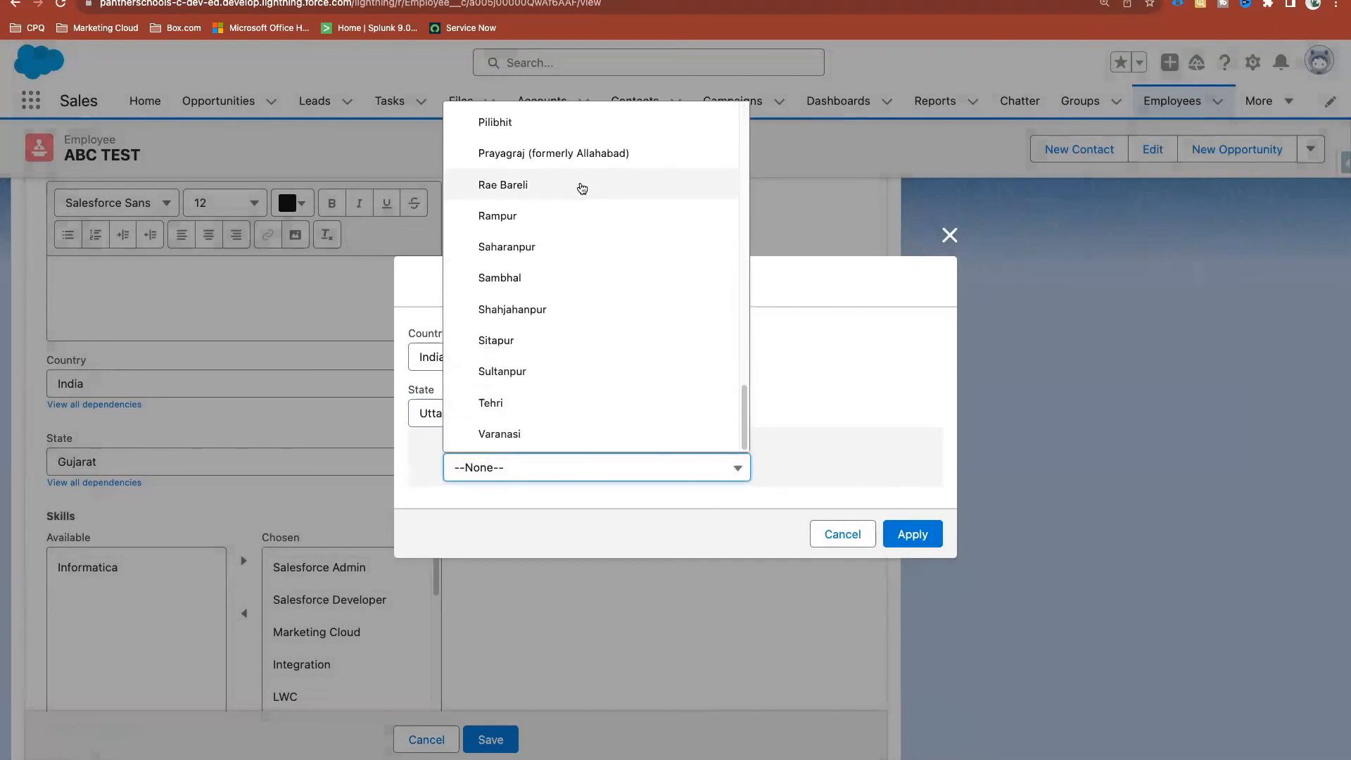
pyautogui.click(539, 154)
pyautogui.click(908, 534)
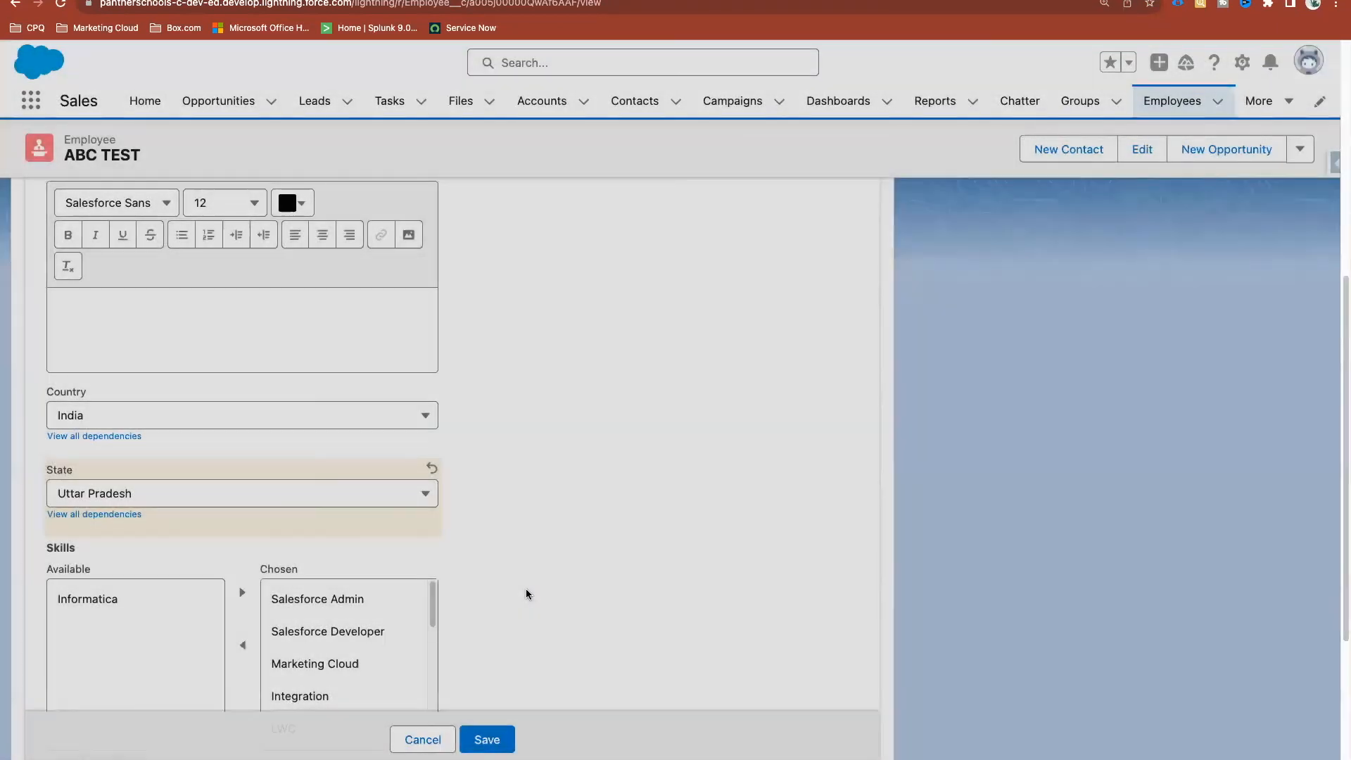
# Save the ABC TEST record with the new State and City values
pyautogui.scroll(-5, 528, 595)
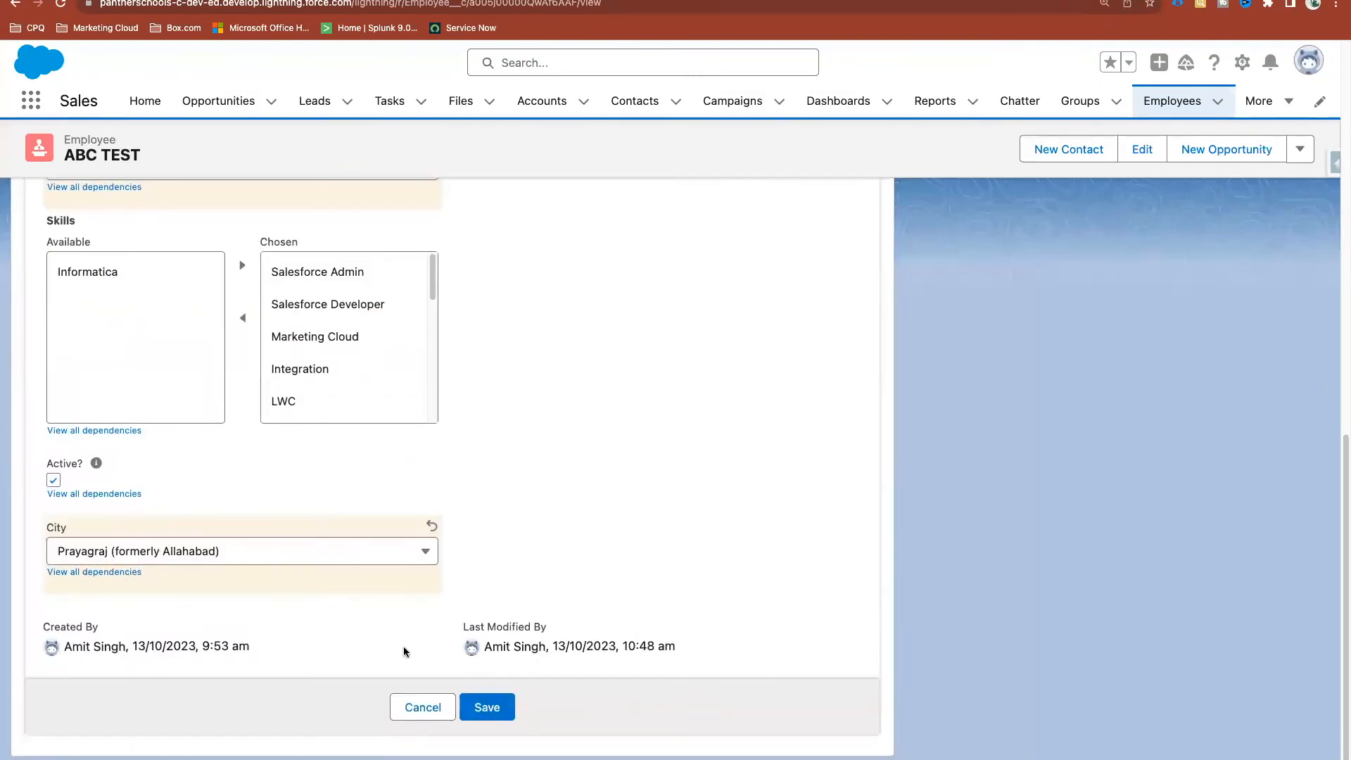
pyautogui.click(496, 715)
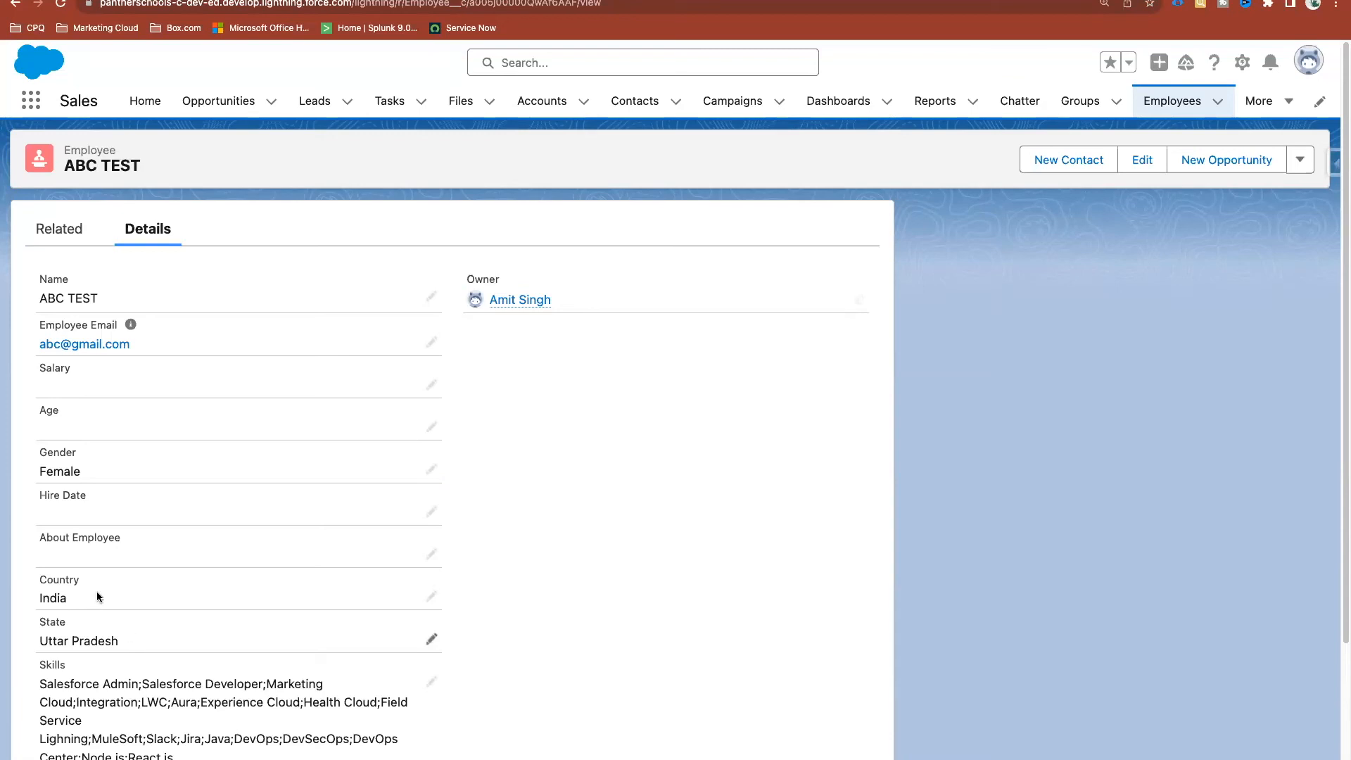
pyautogui.scroll(-3, 79, 663)
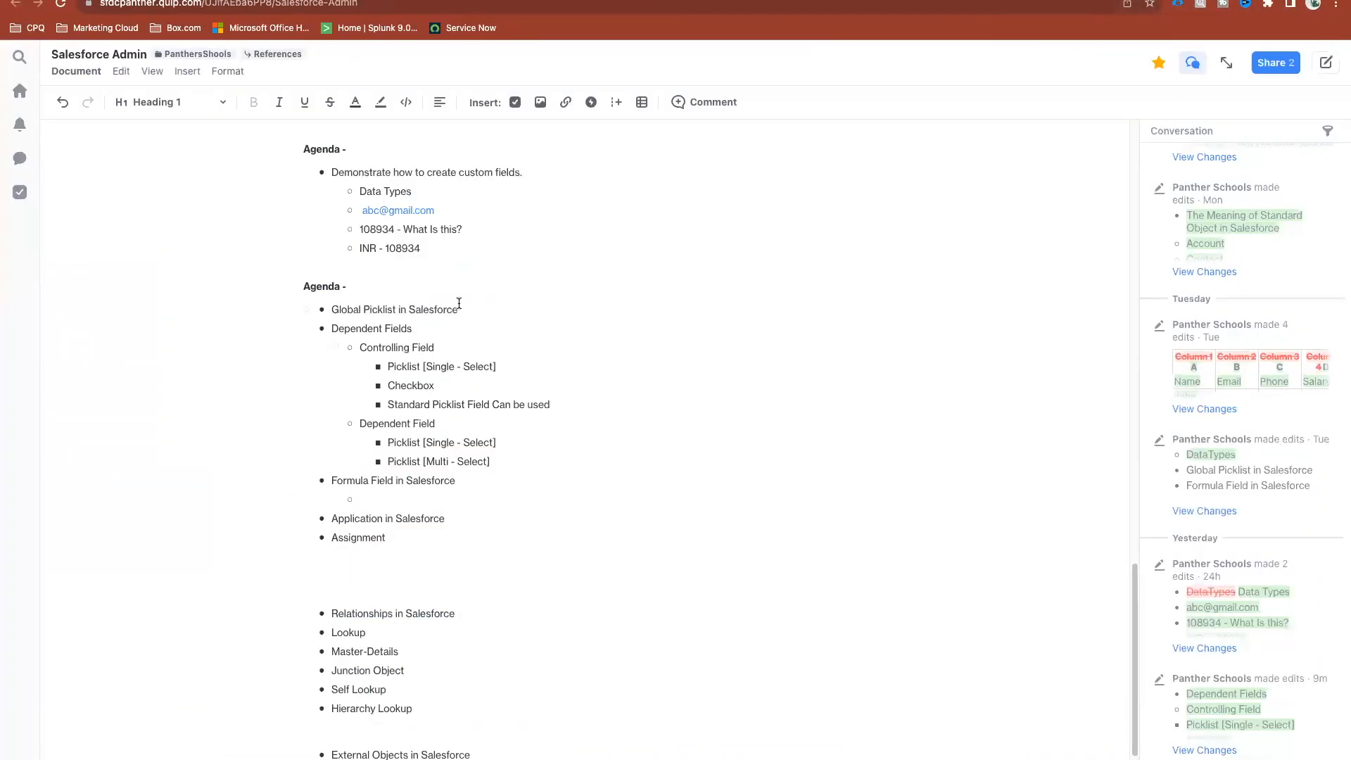
# Select the 'Global Picklist in Salesforce' line in the Quip agenda
pyautogui.moveTo(459, 308); pyautogui.dragTo(326, 310)
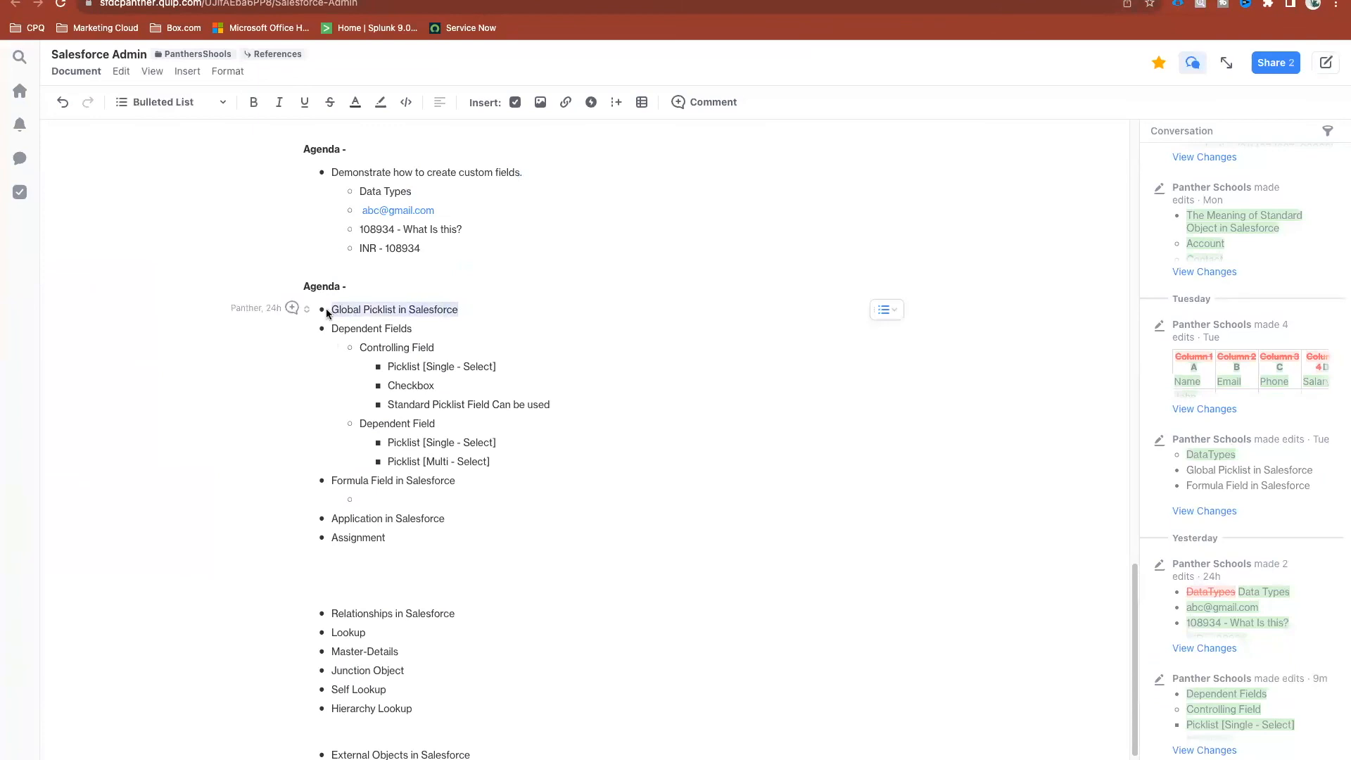
# Add a new line reading 'Agebda' below the 'Picklist [Multi - Select]' item
pyautogui.moveTo(425, 330); pyautogui.dragTo(332, 331)
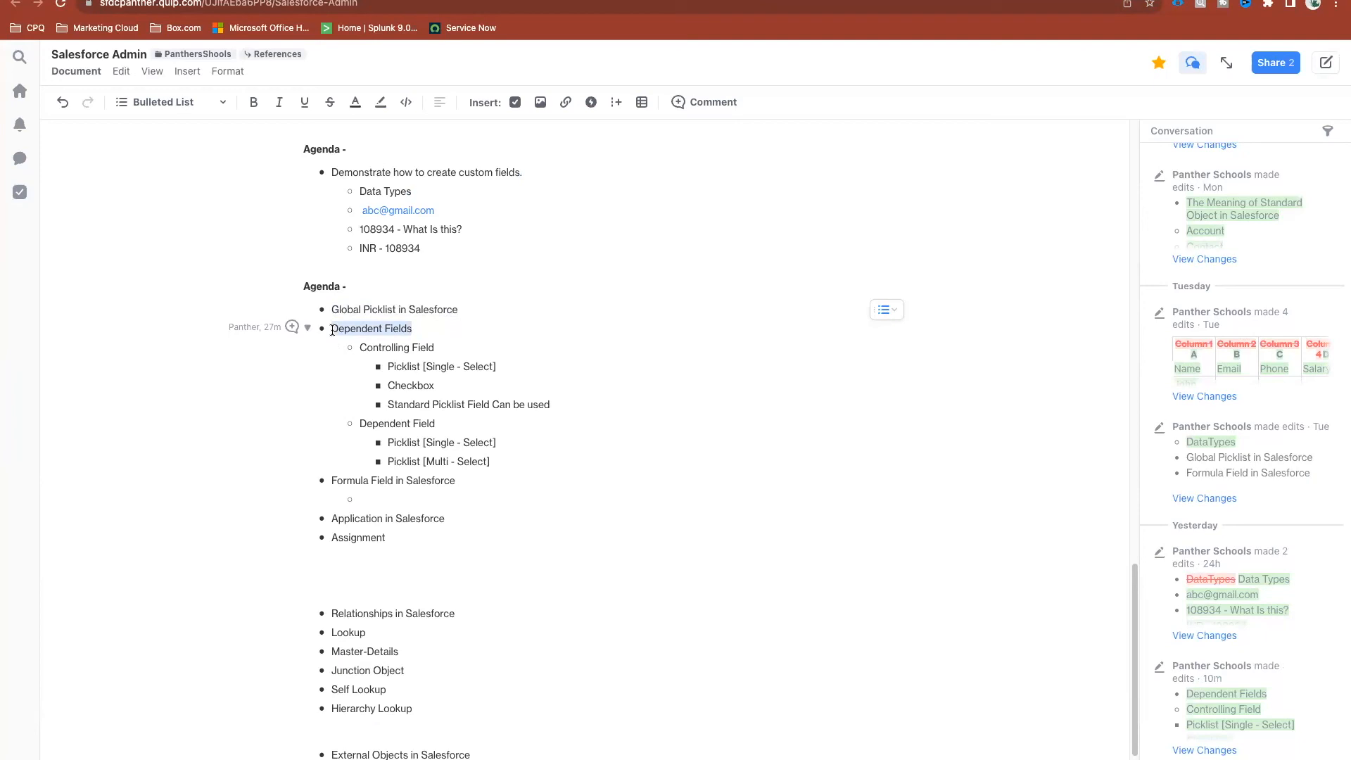
pyautogui.click(497, 462)
pyautogui.press('Return')
pyautogui.press('Return')
pyautogui.press('Return')
pyautogui.press('Return')
pyautogui.write('Agebda')
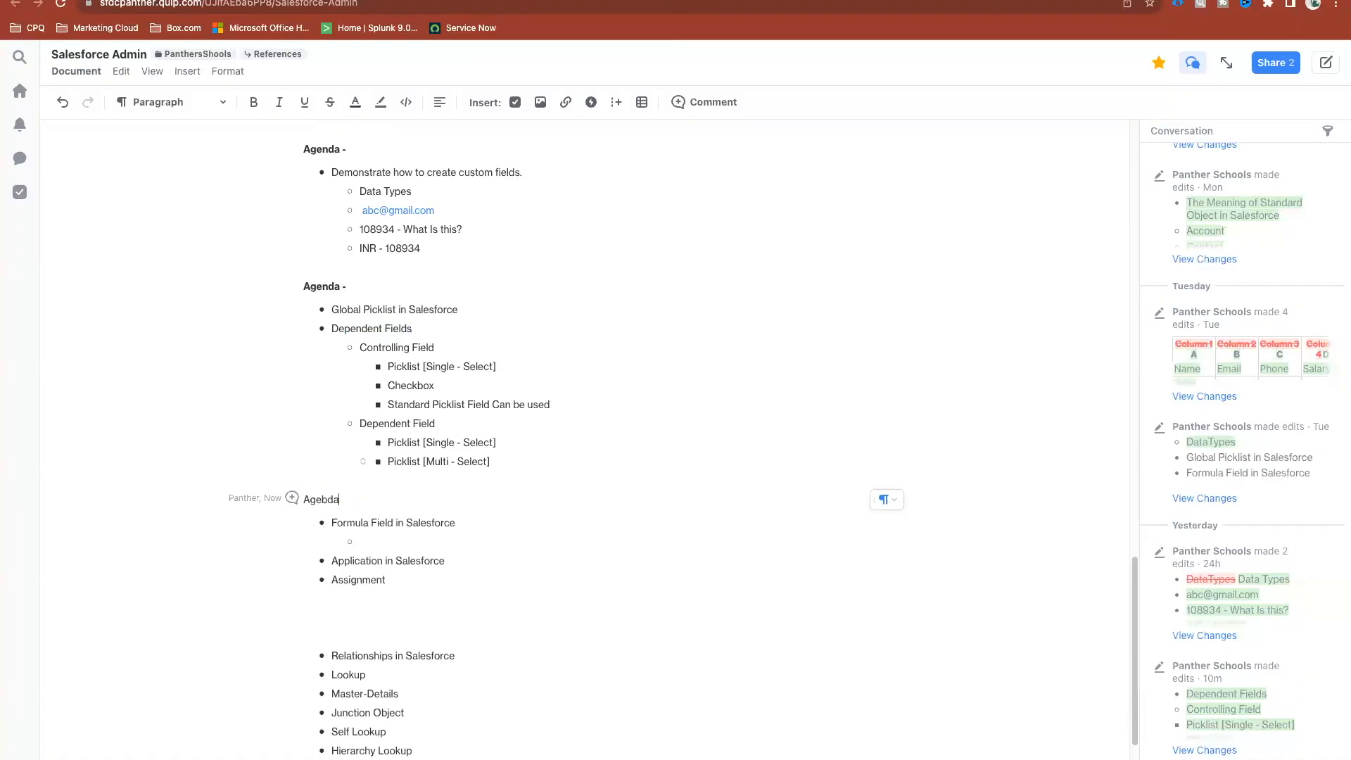